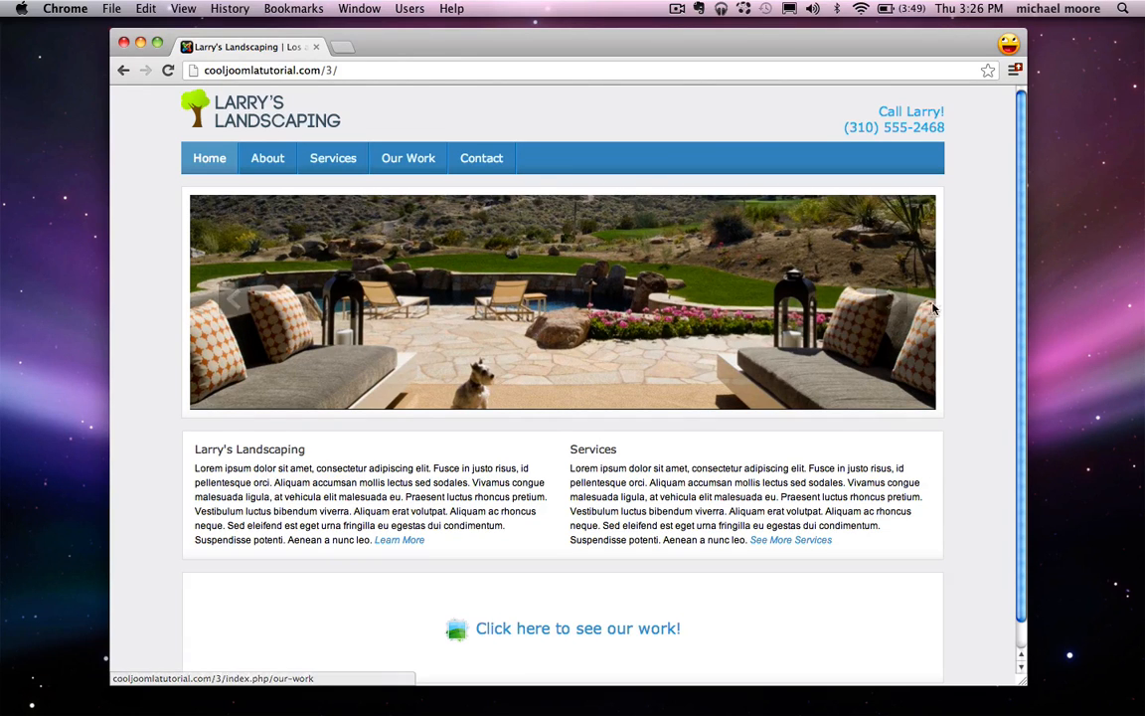
Step: Advance the homepage slideshow two images and select the intro paragraph
click(893, 302)
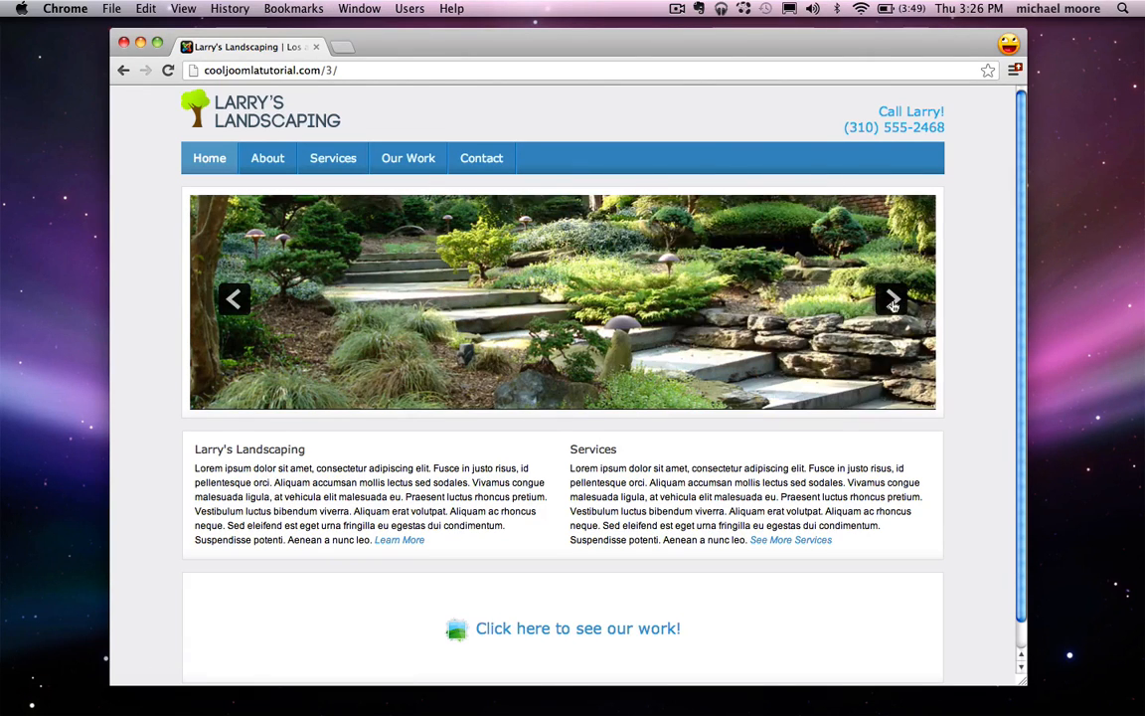
click(891, 302)
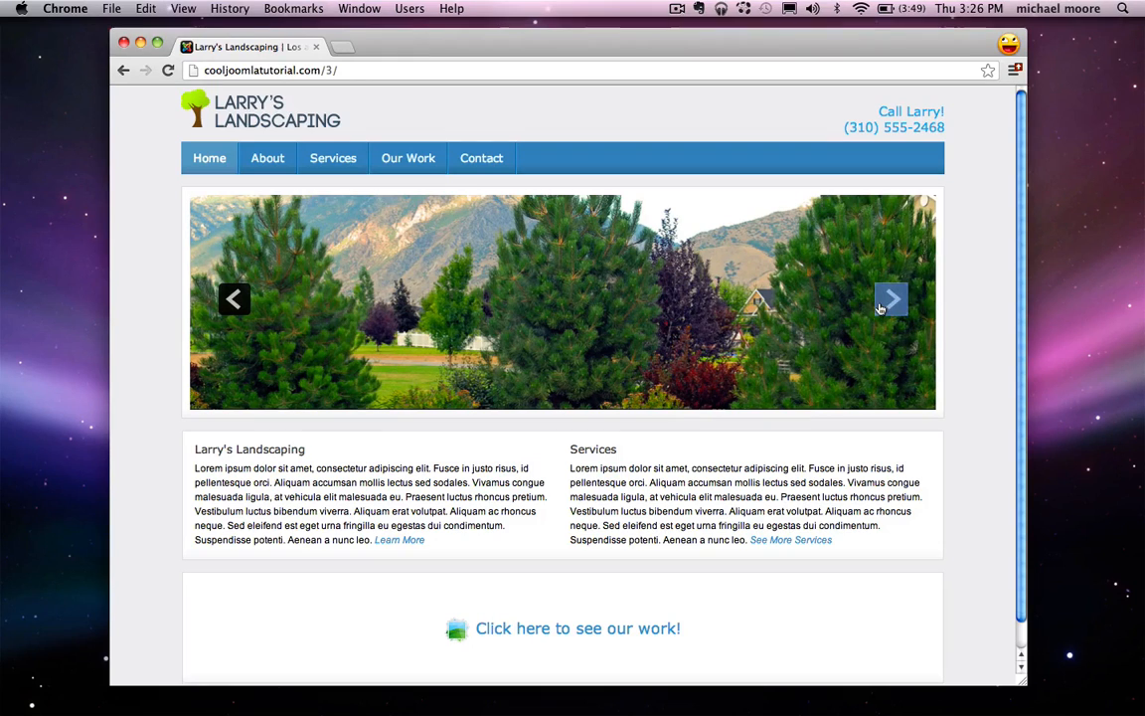
triple_click(368, 498)
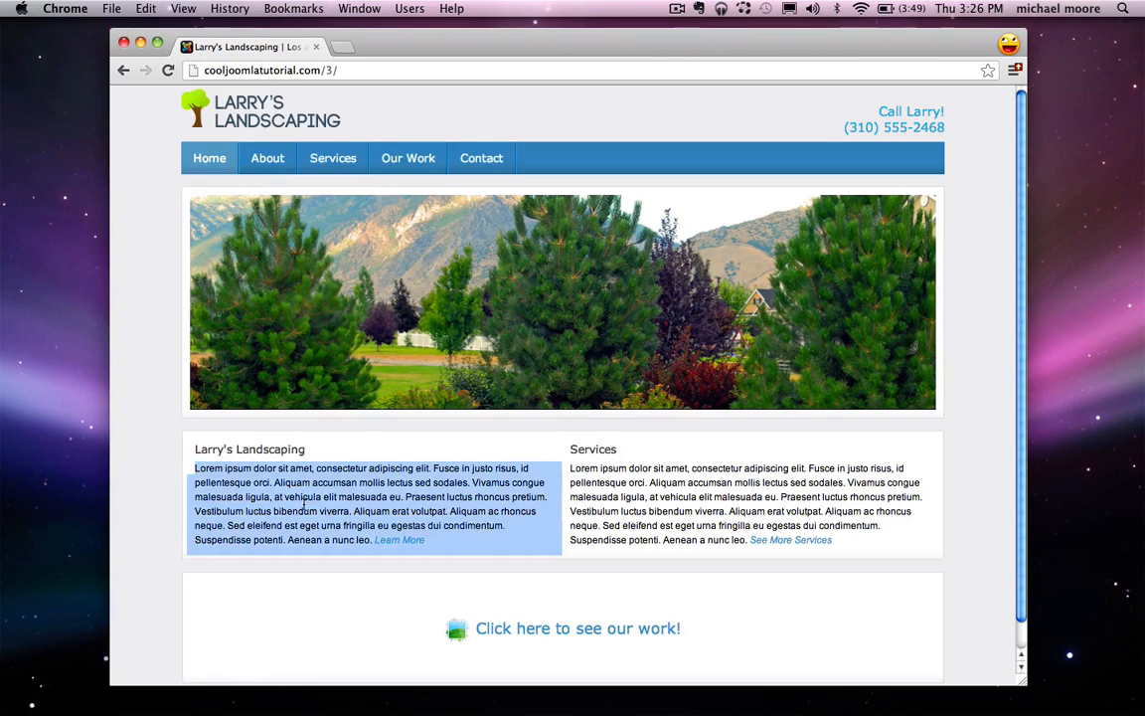
Step: Select the Services paragraph, then go to the About page
triple_click(713, 517)
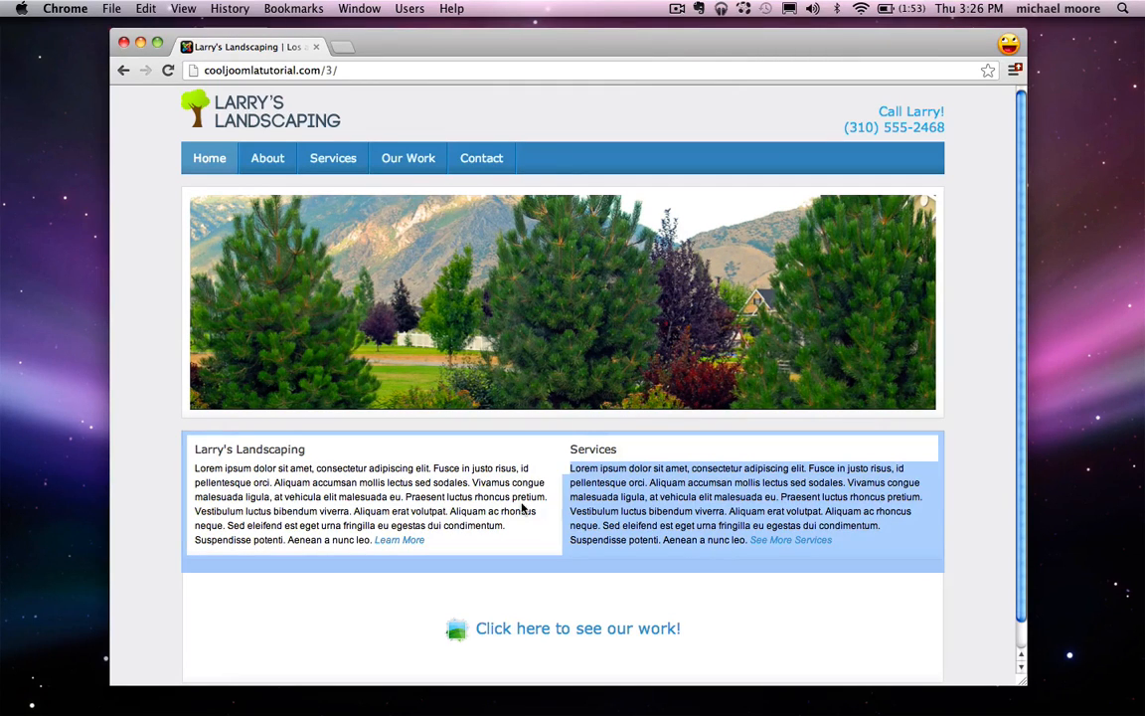
click(430, 455)
click(280, 154)
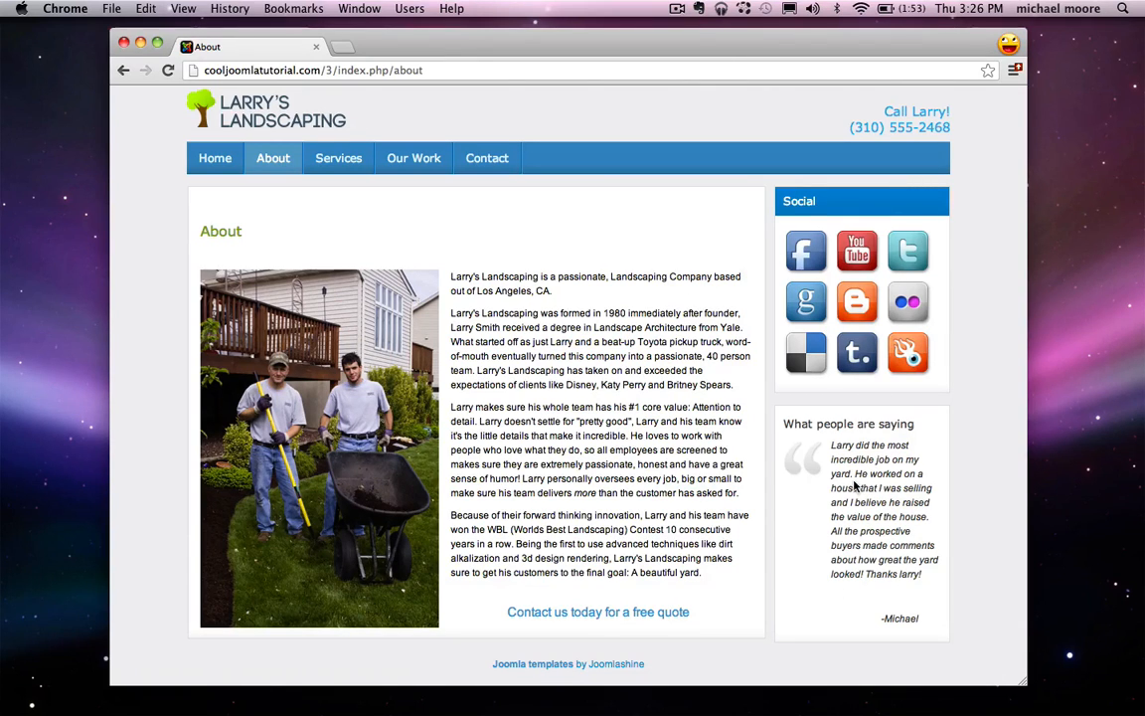
Step: Visit the Services page, then the Our Work gallery page
click(330, 159)
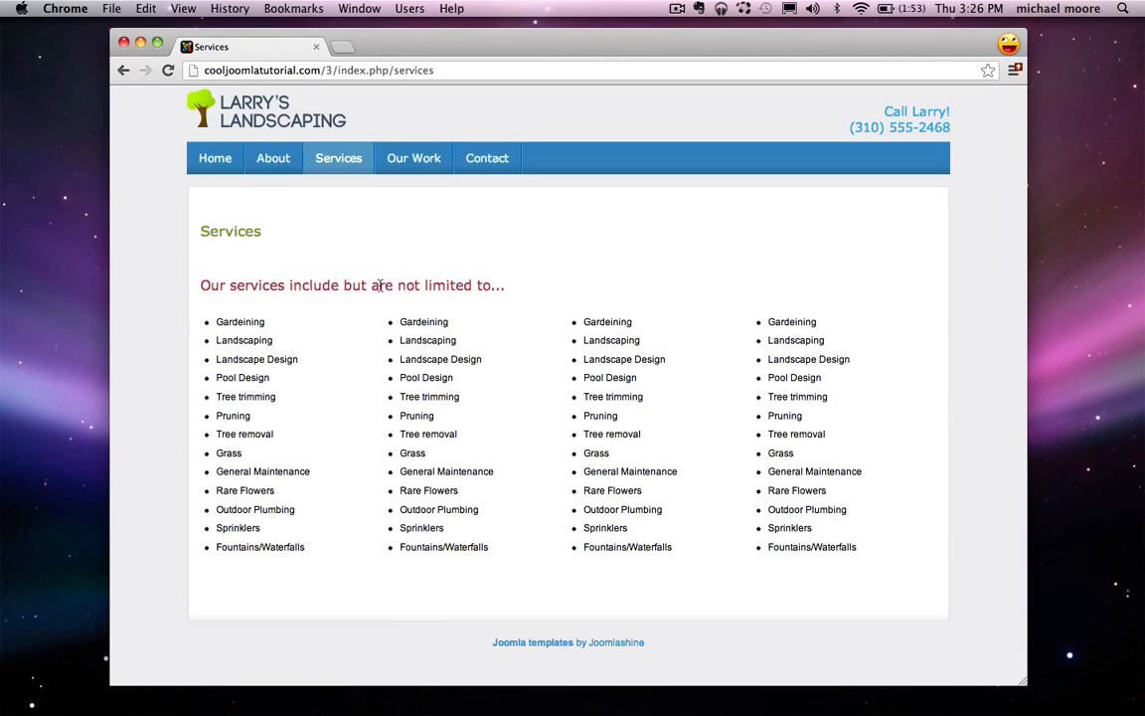
click(419, 170)
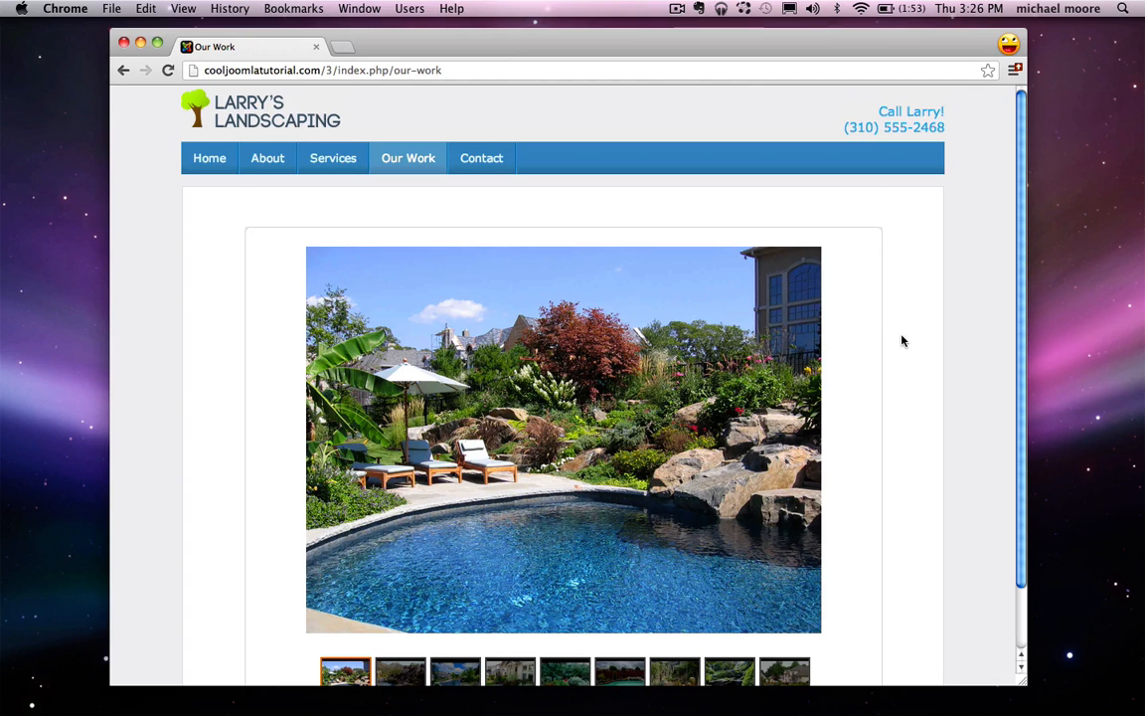
scroll(895, 343, down, 1)
Step: View the second and house gallery photos, then go to the Contact page
click(393, 636)
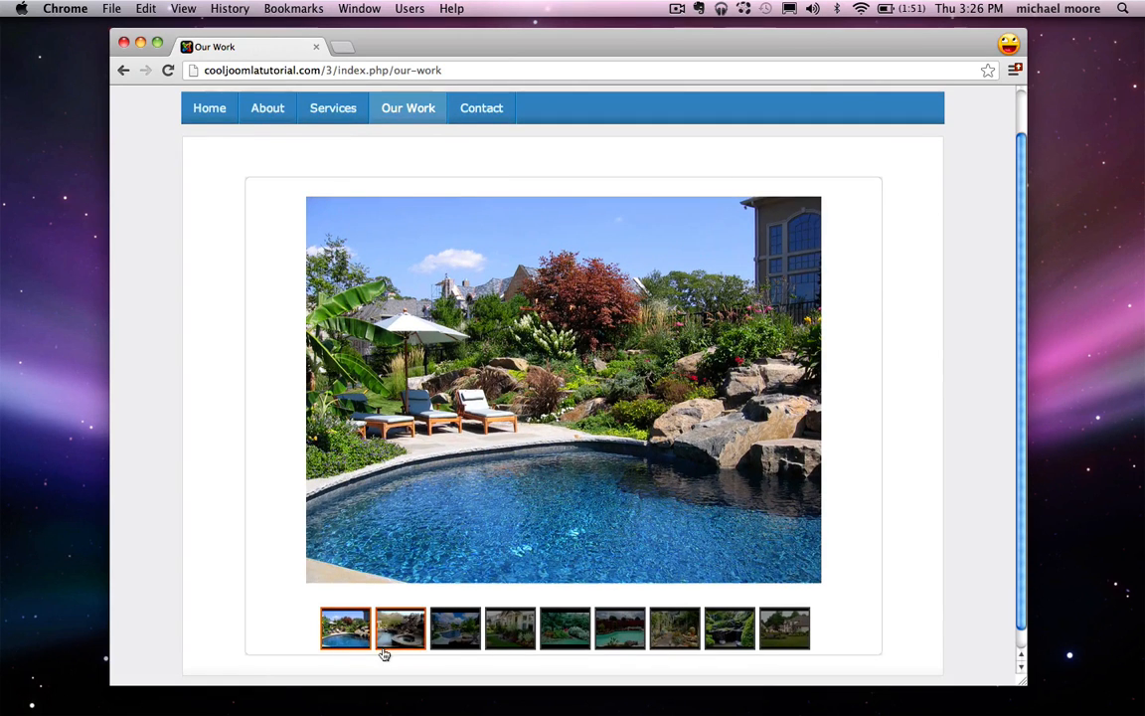
click(517, 631)
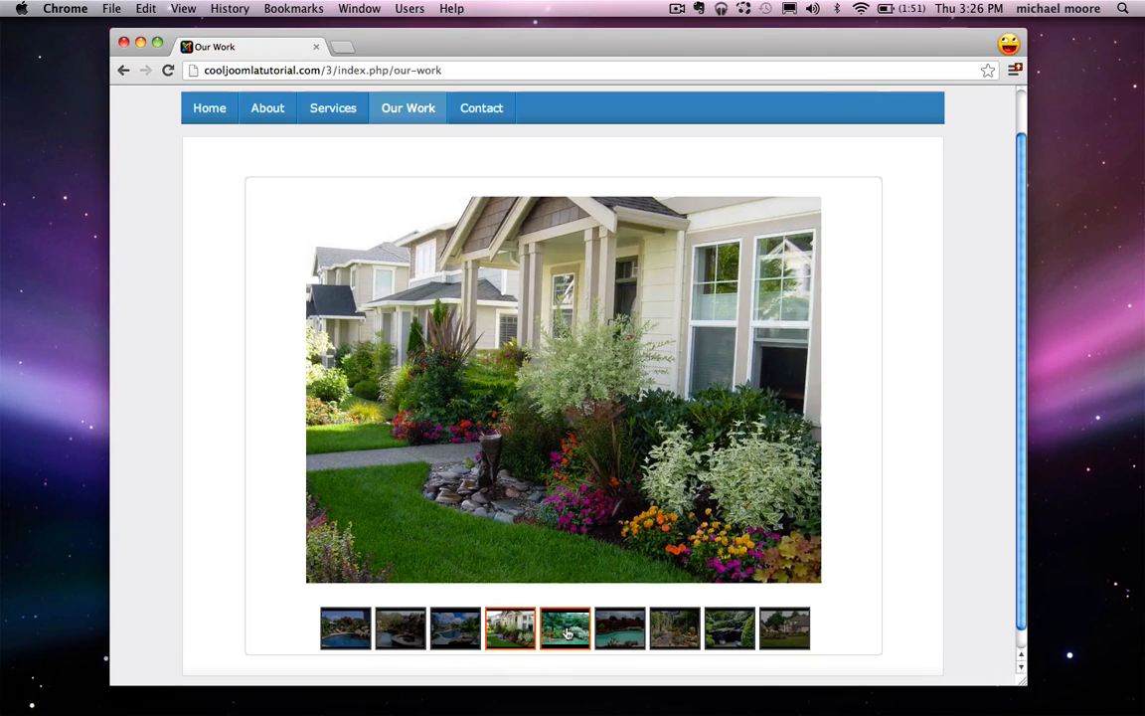
click(480, 113)
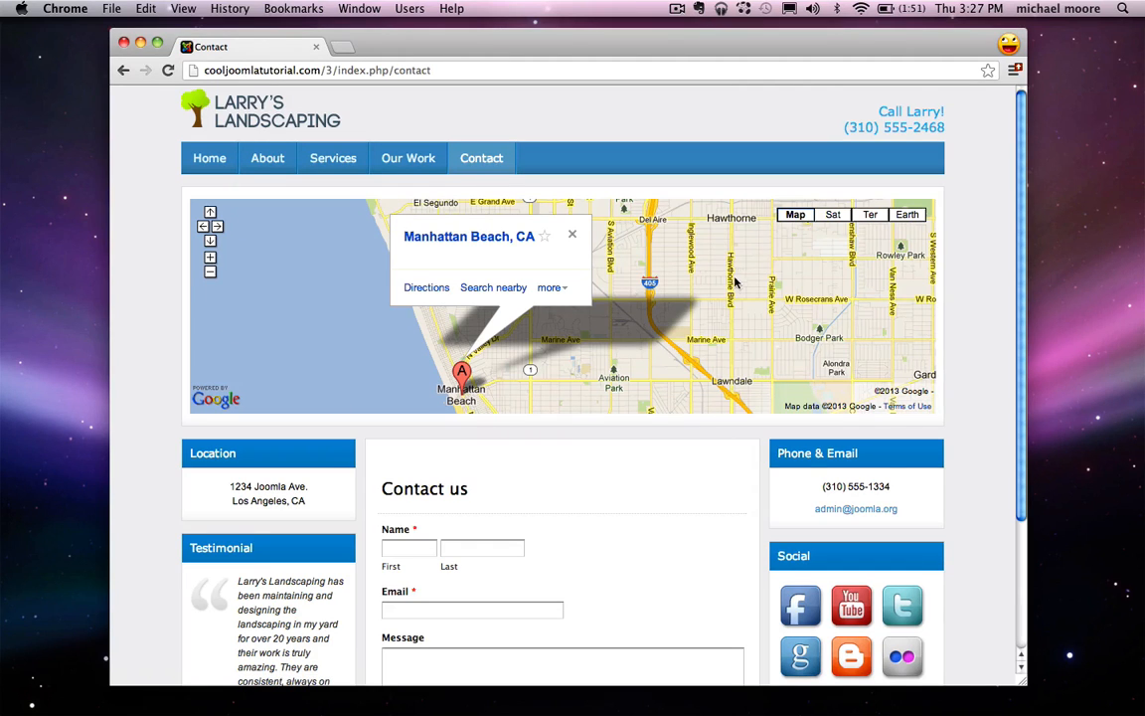
Step: Scroll the Contact page and select the Social and Phone & Email heading text
scroll(675, 429, down, 2)
scroll(673, 430, down, 2)
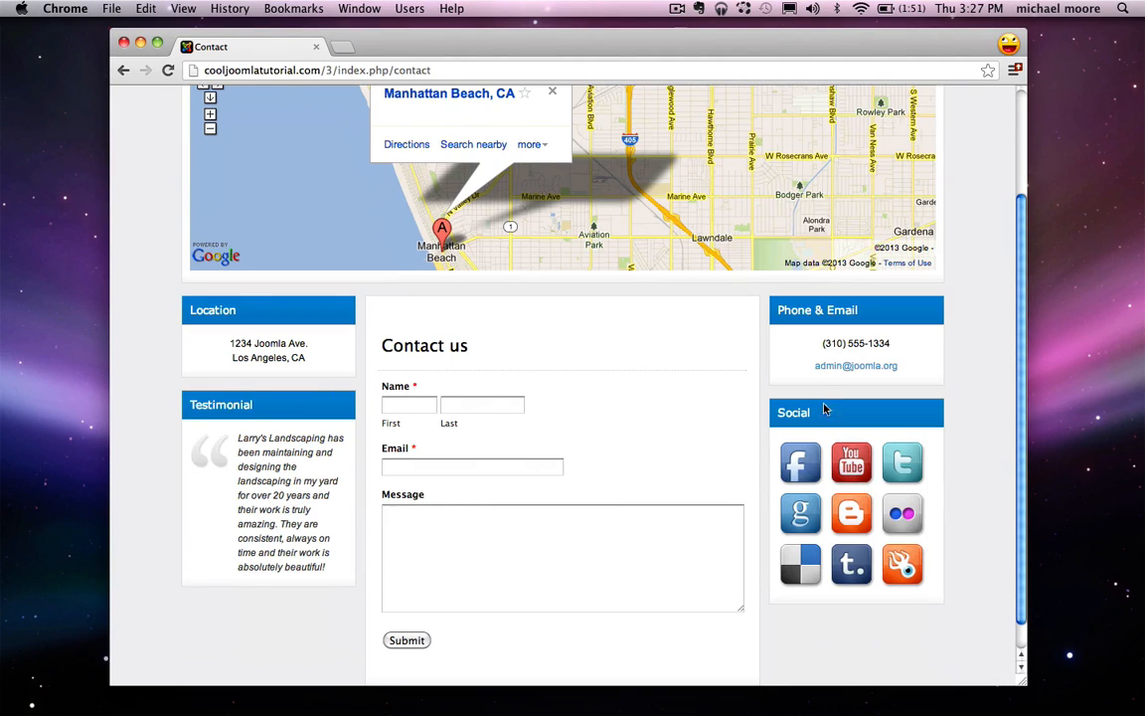
double_click(787, 415)
drag(779, 311, 849, 311)
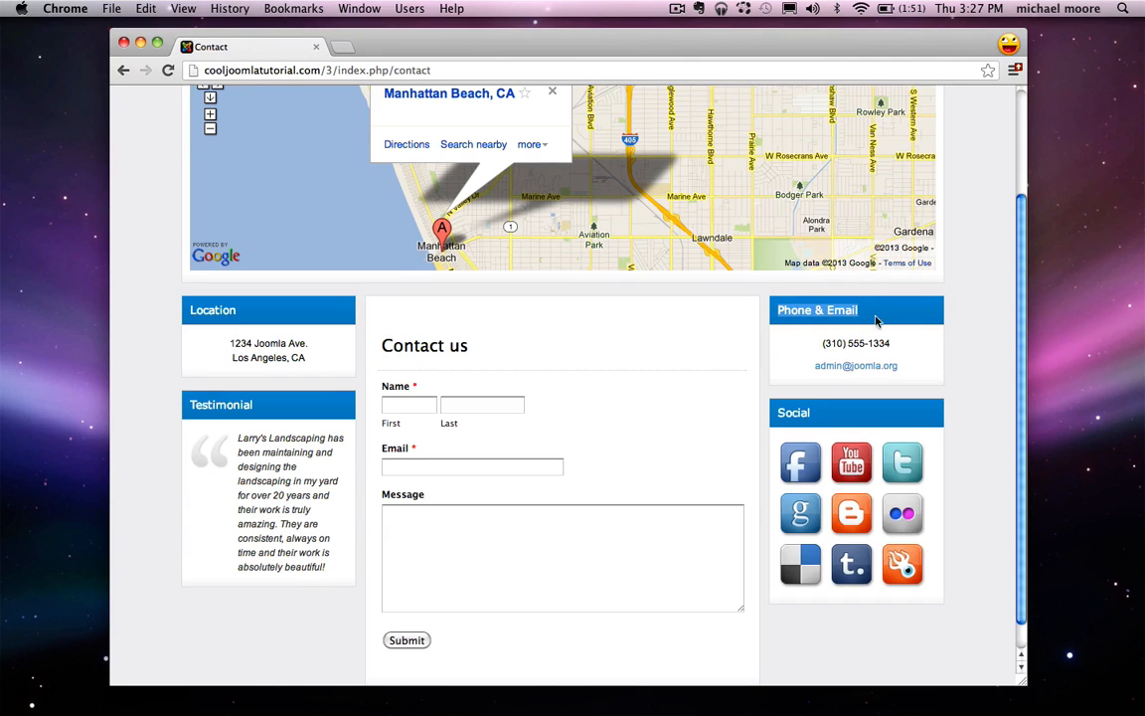
click(877, 316)
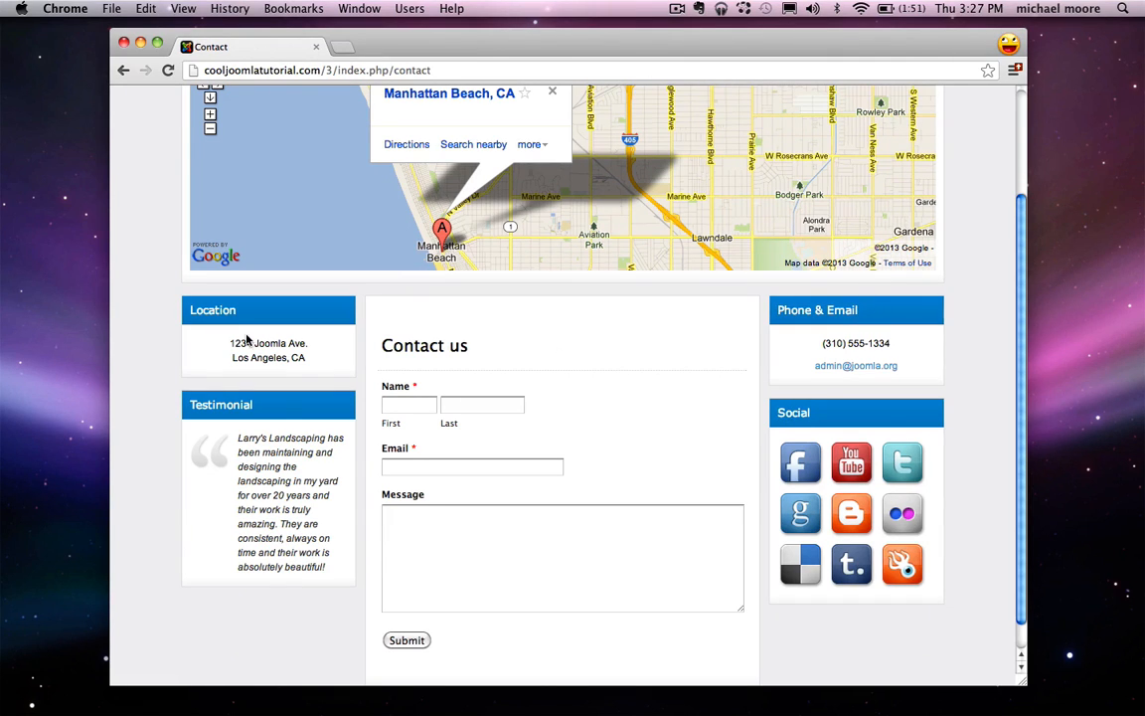
scroll(219, 470, down, 2)
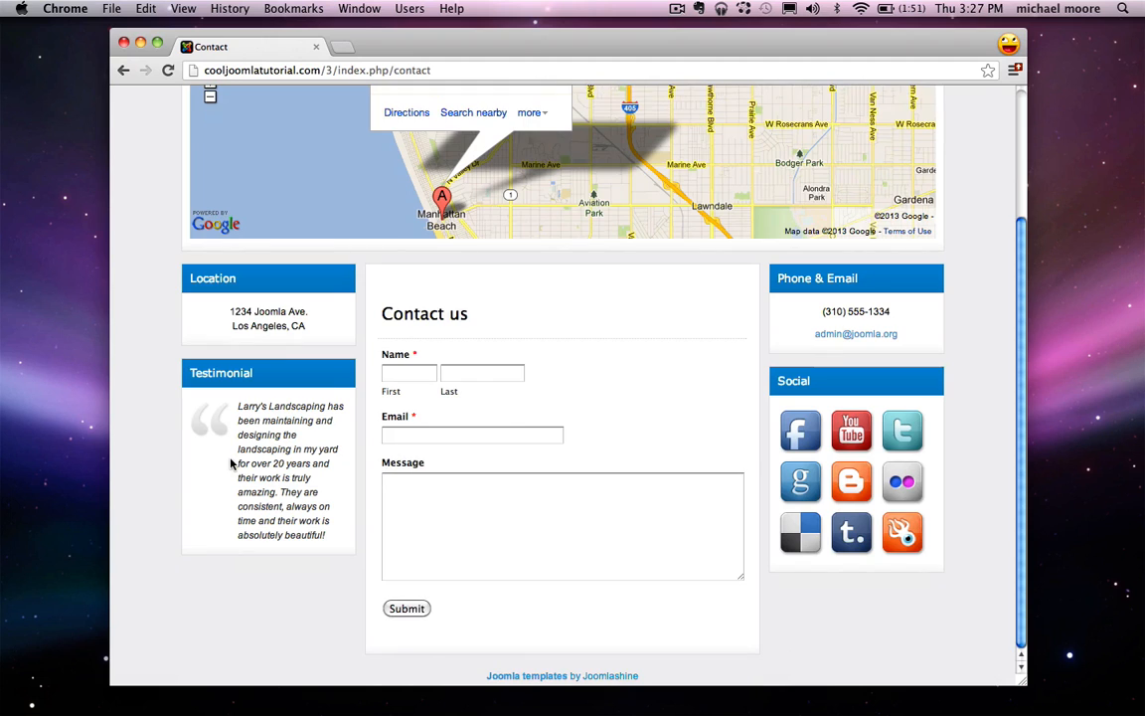
scroll(231, 463, up, 5)
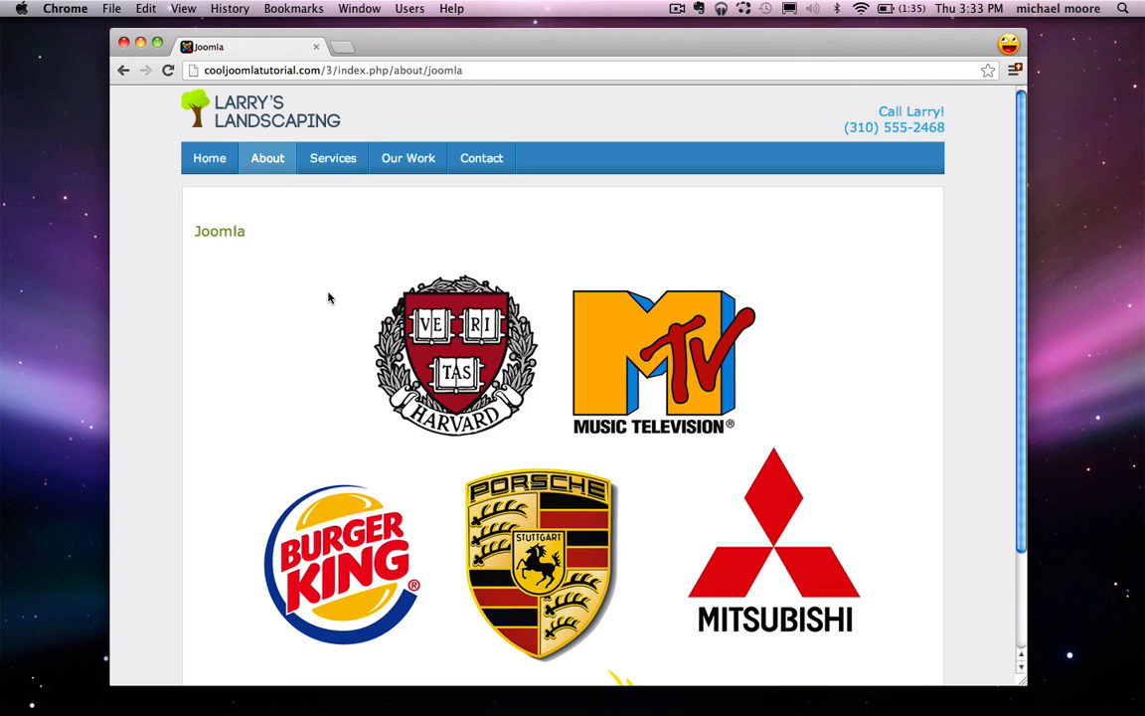
scroll(329, 298, down, 3)
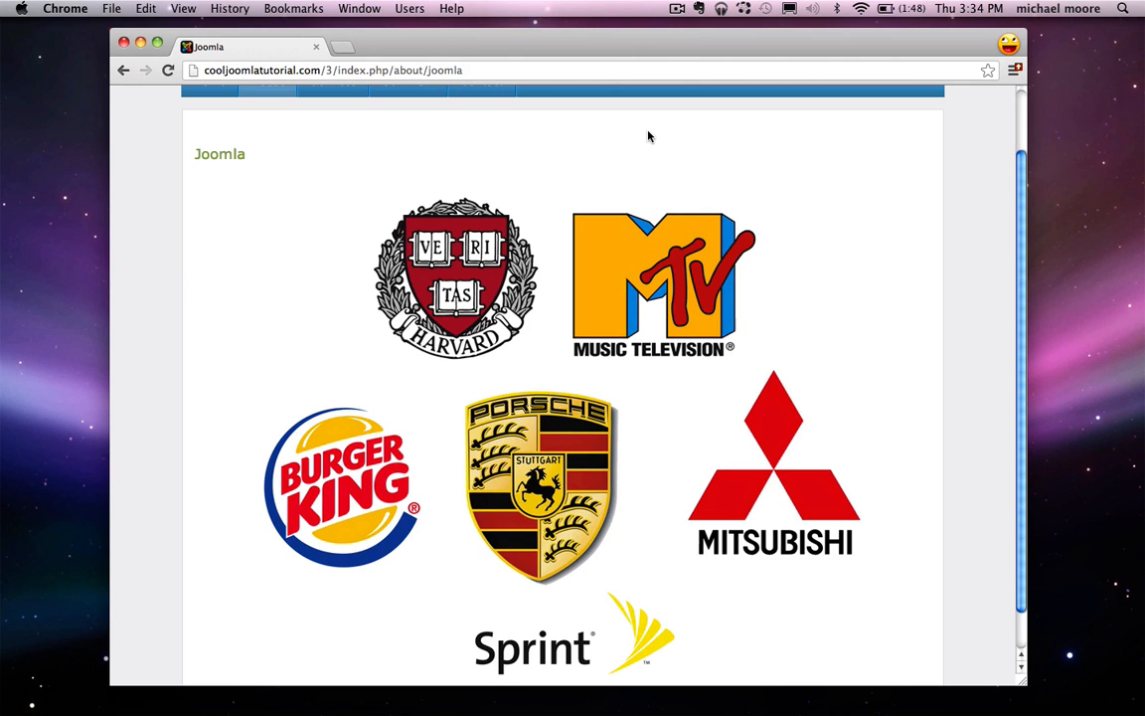
scroll(649, 137, up, 2)
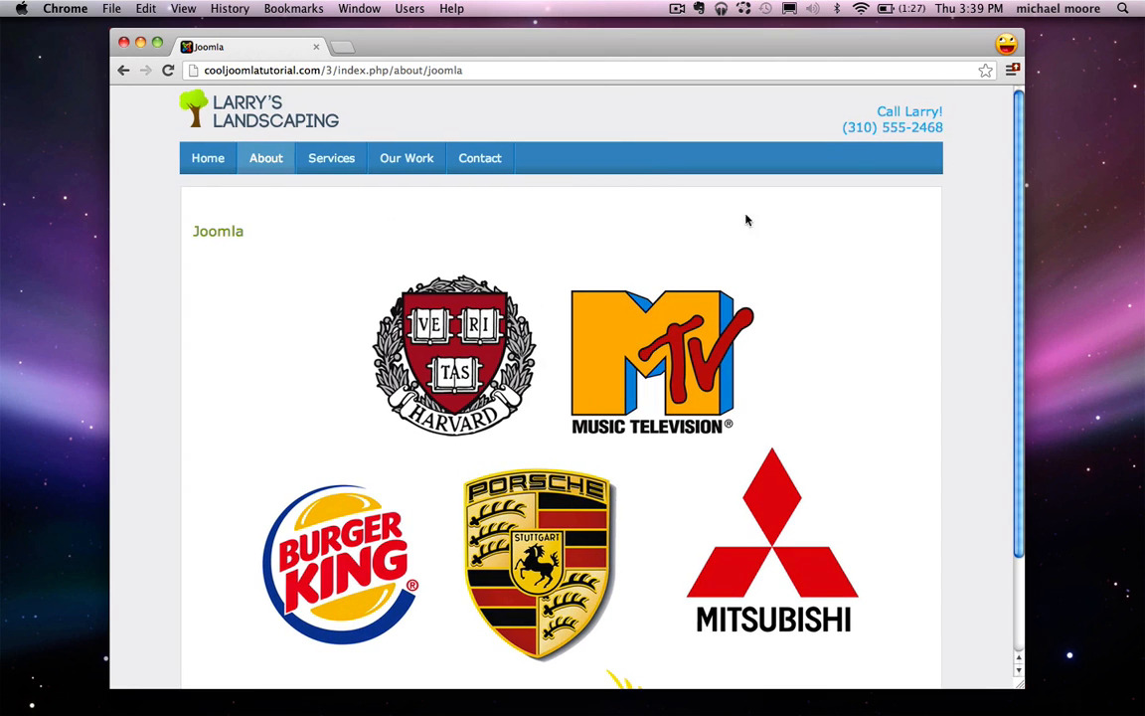
Step: Restore the Untitled 3 TextEdit notes and go to the end of Get a Domain
click(1001, 696)
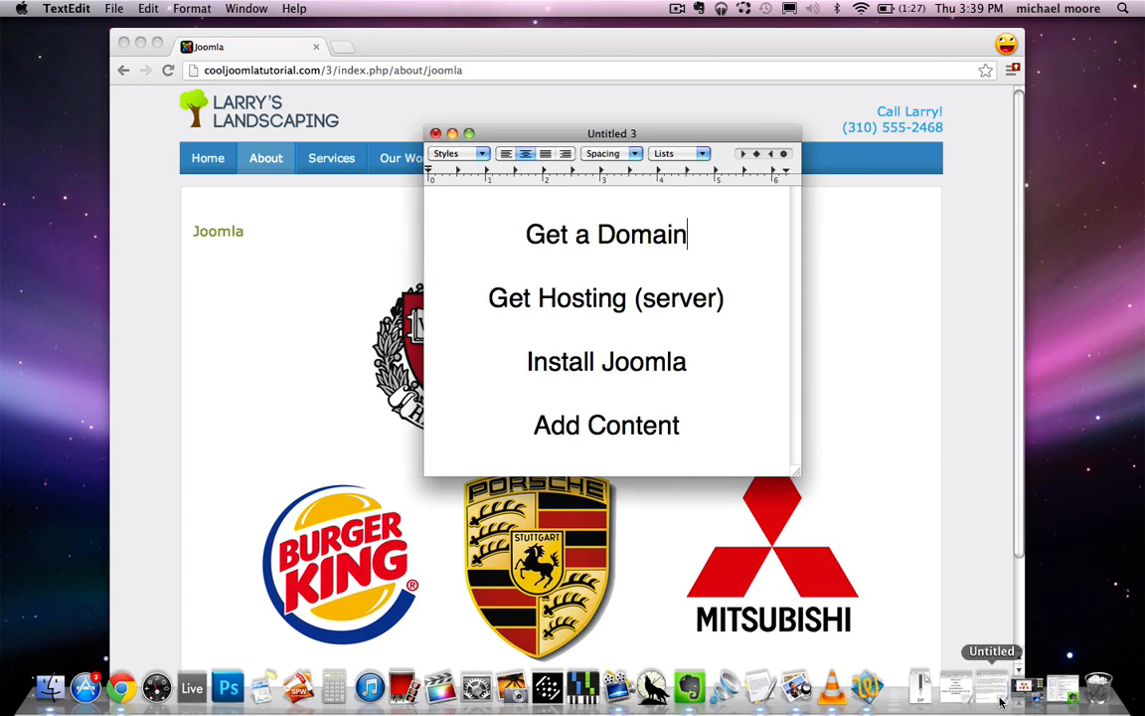
drag(445, 233, 695, 233)
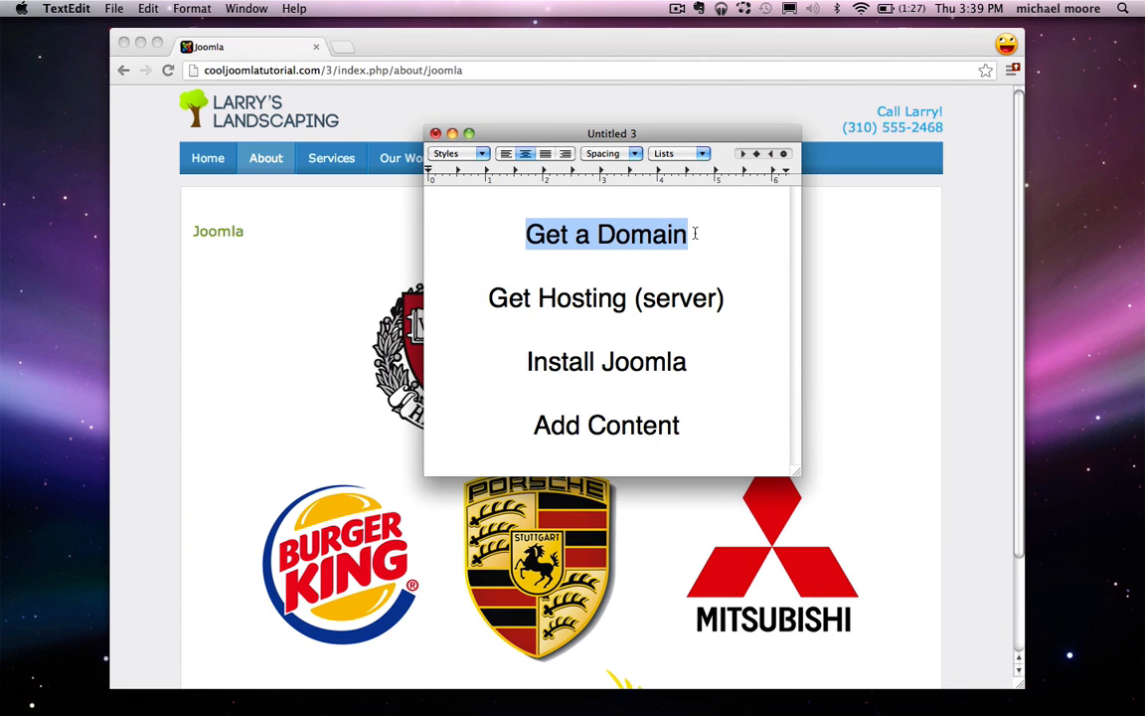
click(710, 241)
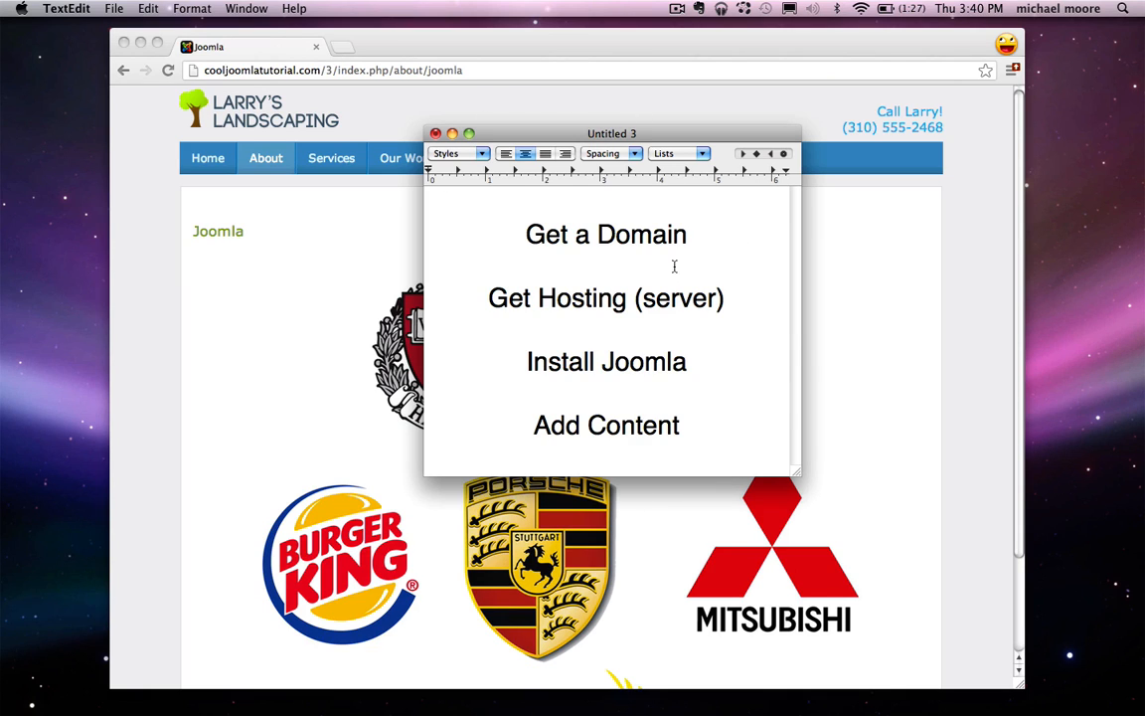
click(634, 265)
text(www.)
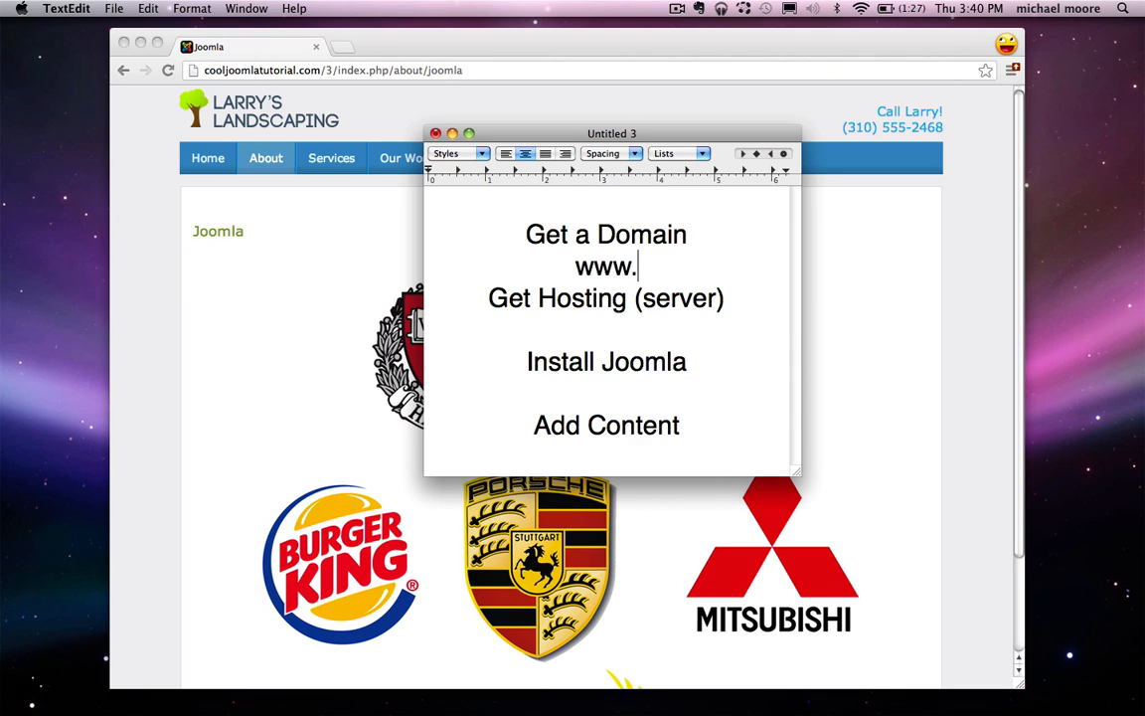
text(google.com)
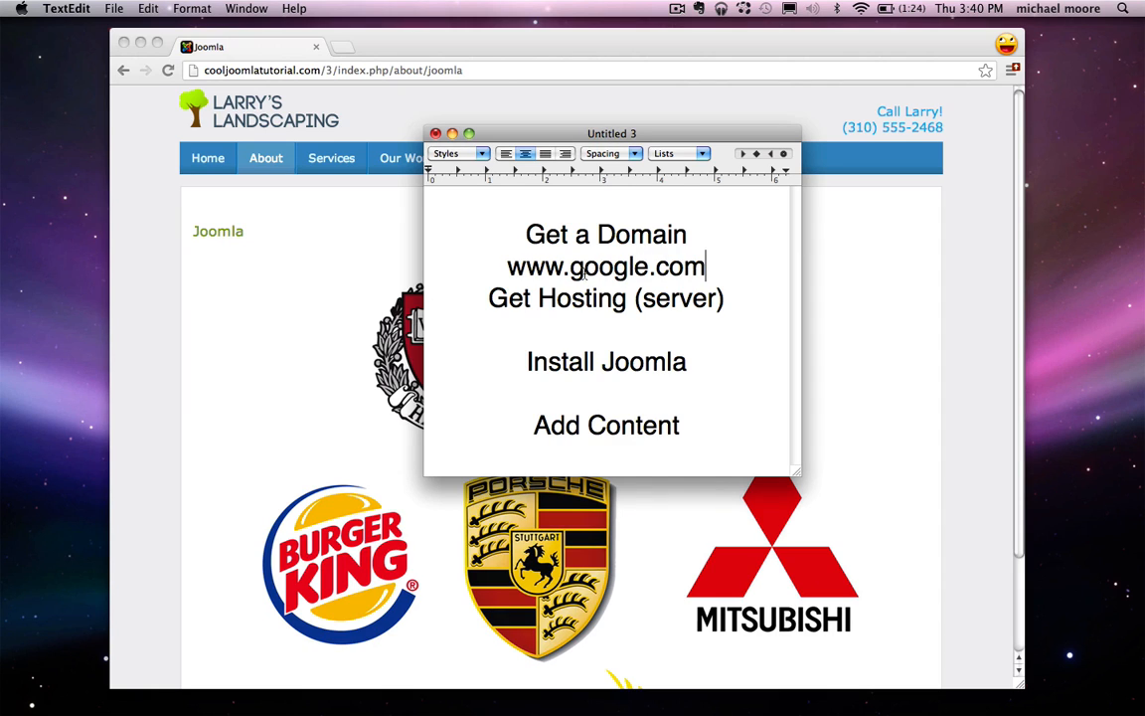
drag(708, 259, 661, 268)
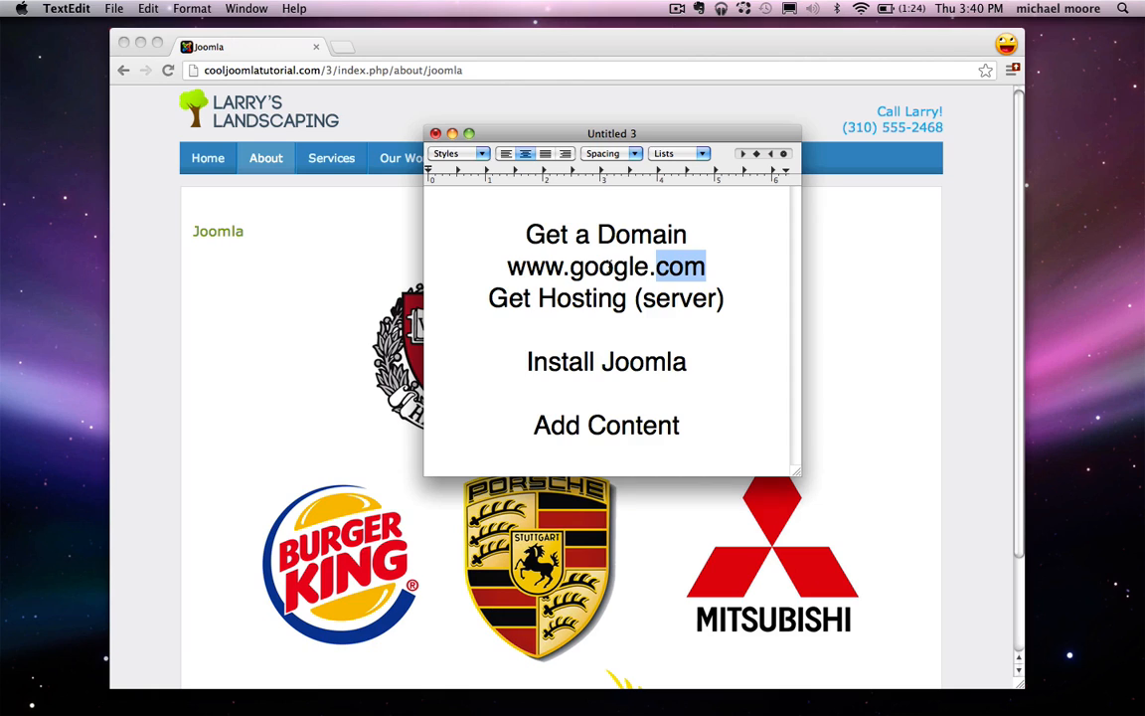
double_click(613, 263)
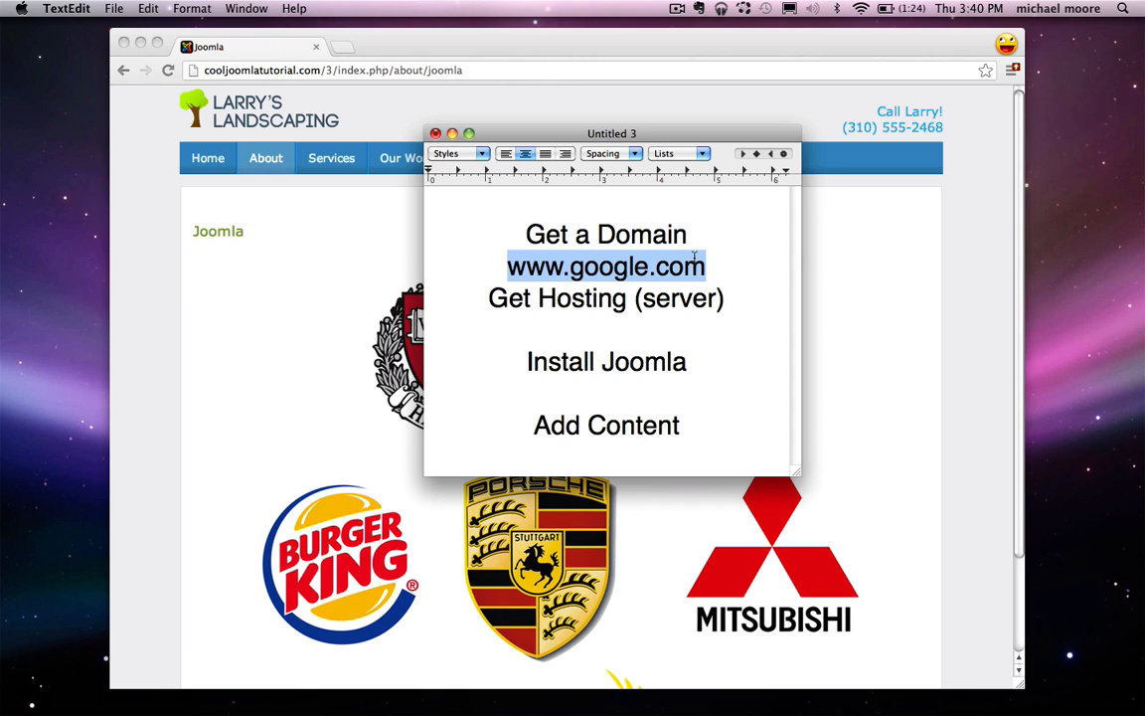
Step: Change the domain ending from .com to .info after trying net and org
drag(706, 265, 669, 267)
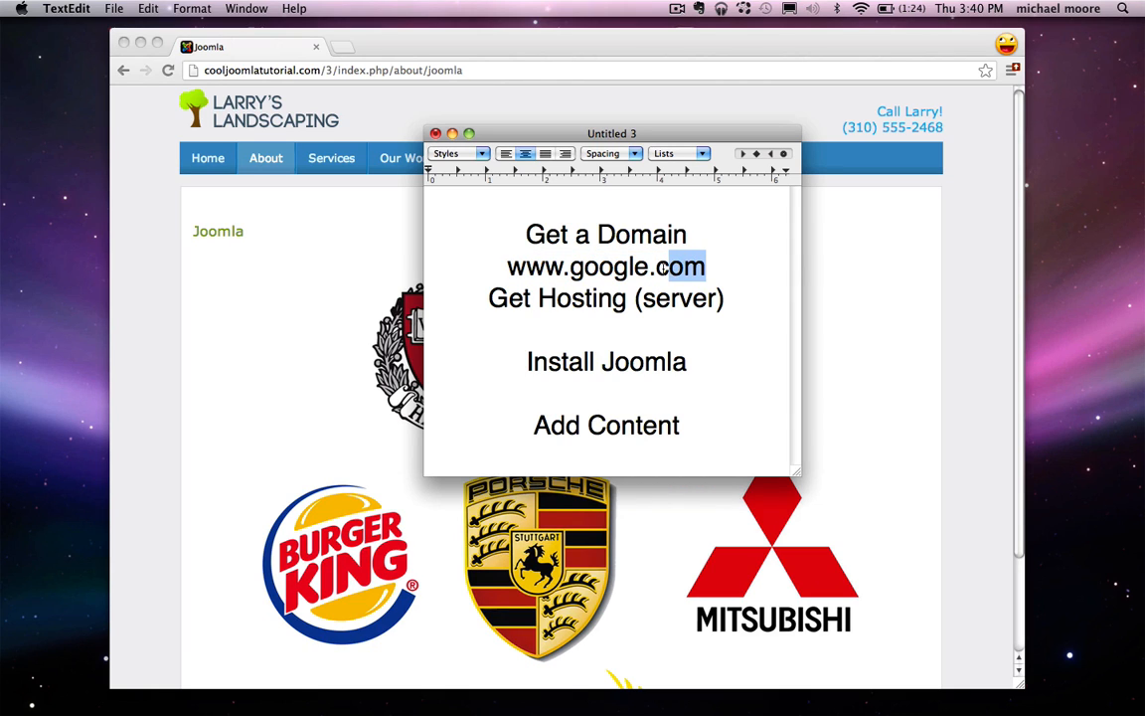
key(BackSpace)
text(net)
key(BackSpace)
key(BackSpace)
key(BackSpace)
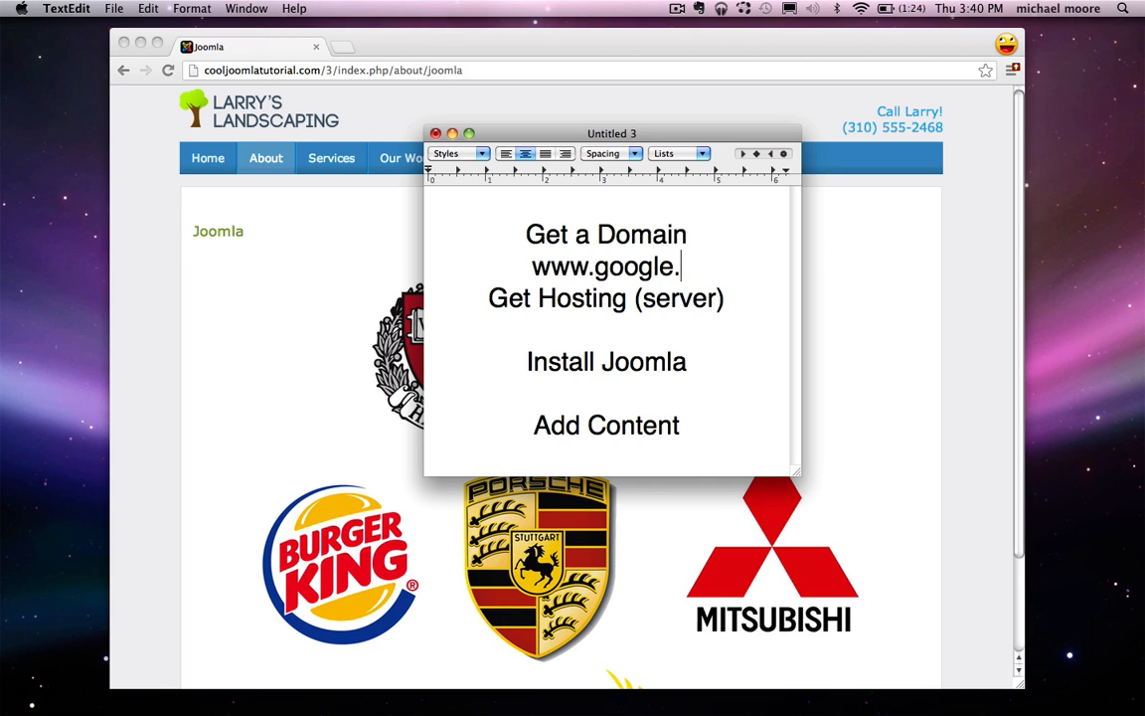
text(info)
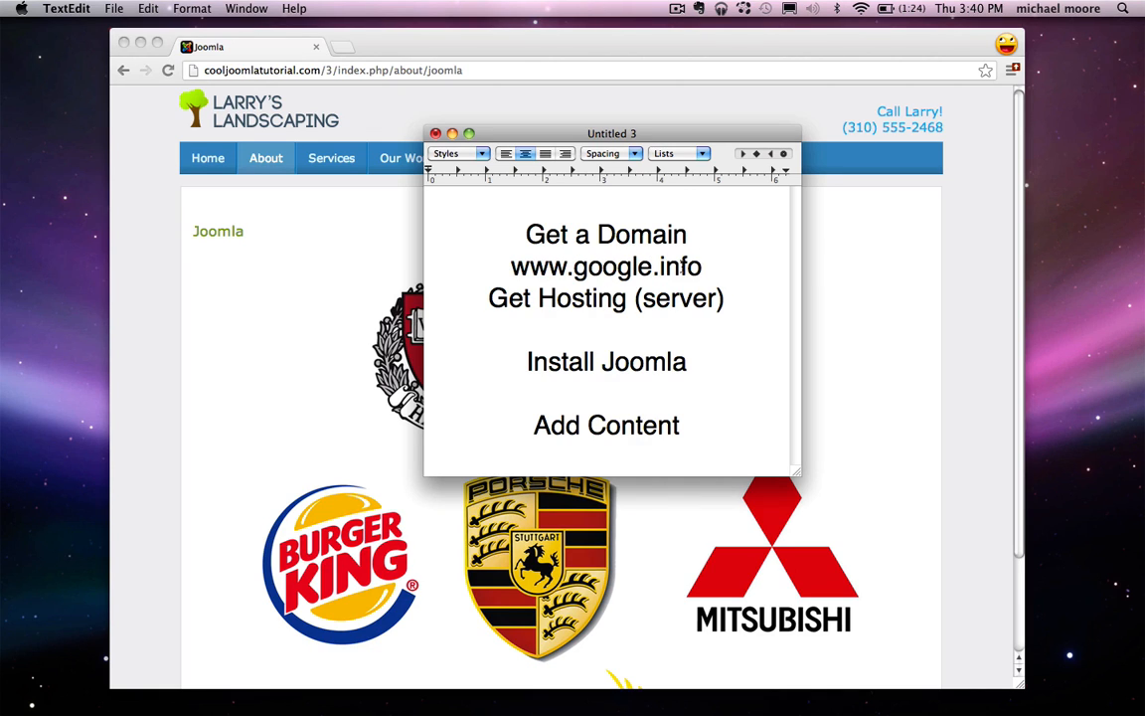
drag(724, 265, 502, 265)
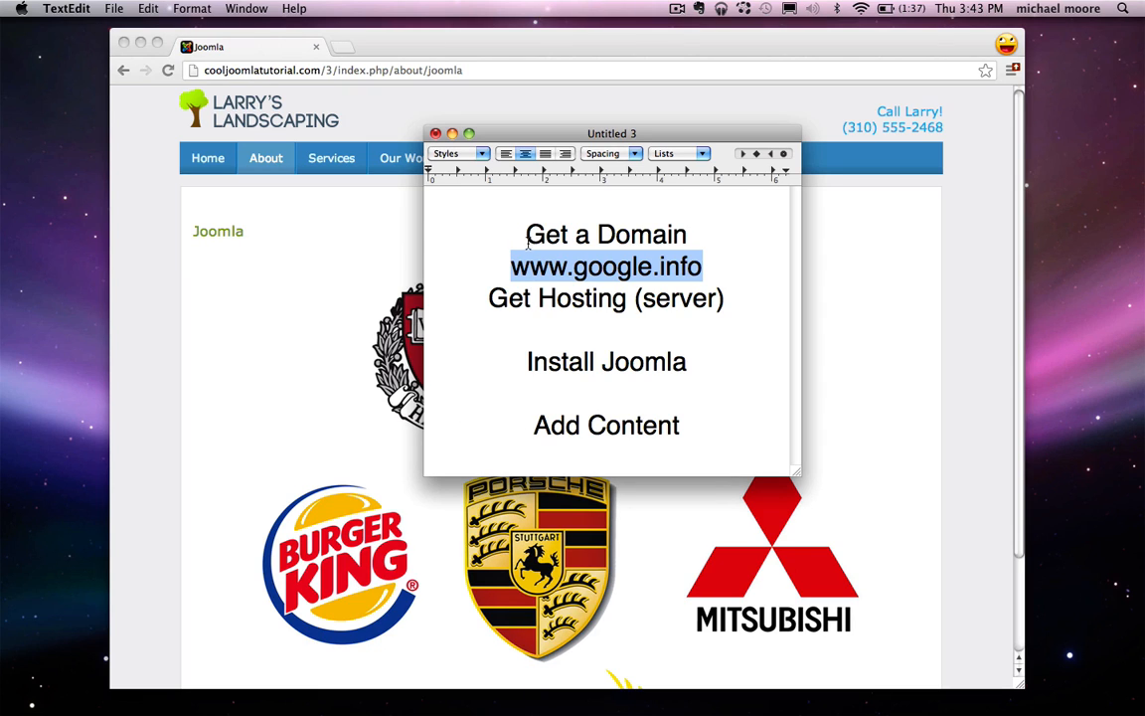
click(309, 299)
key(super+l)
text(www.)
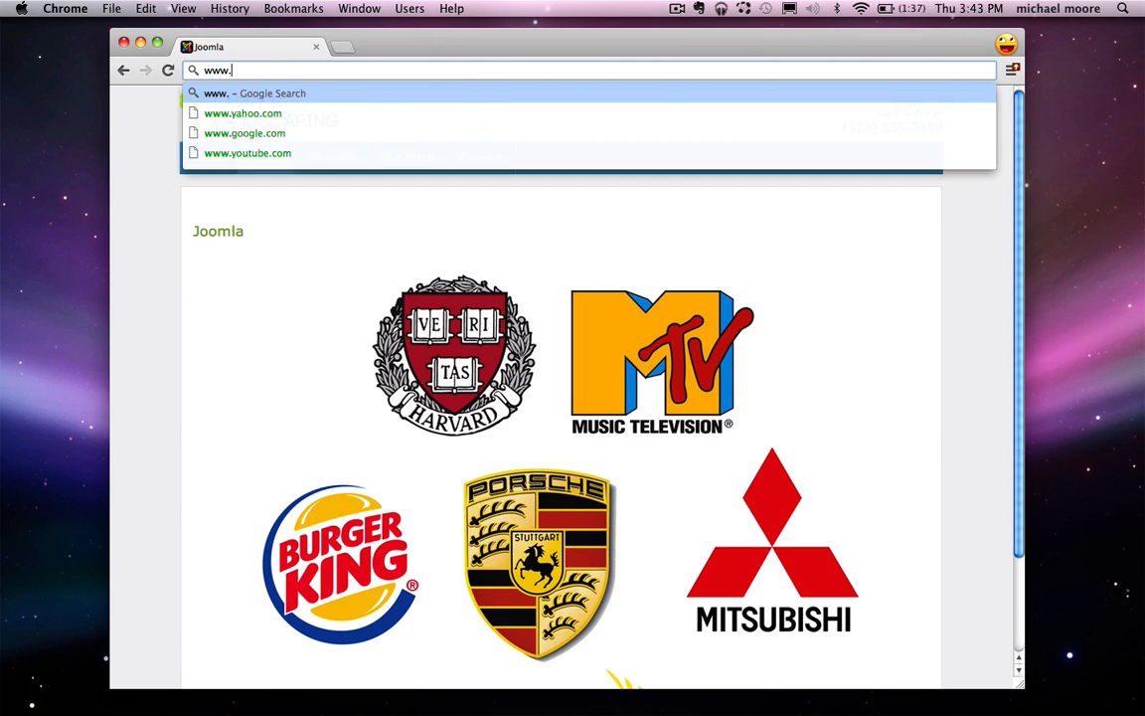
text(google.com)
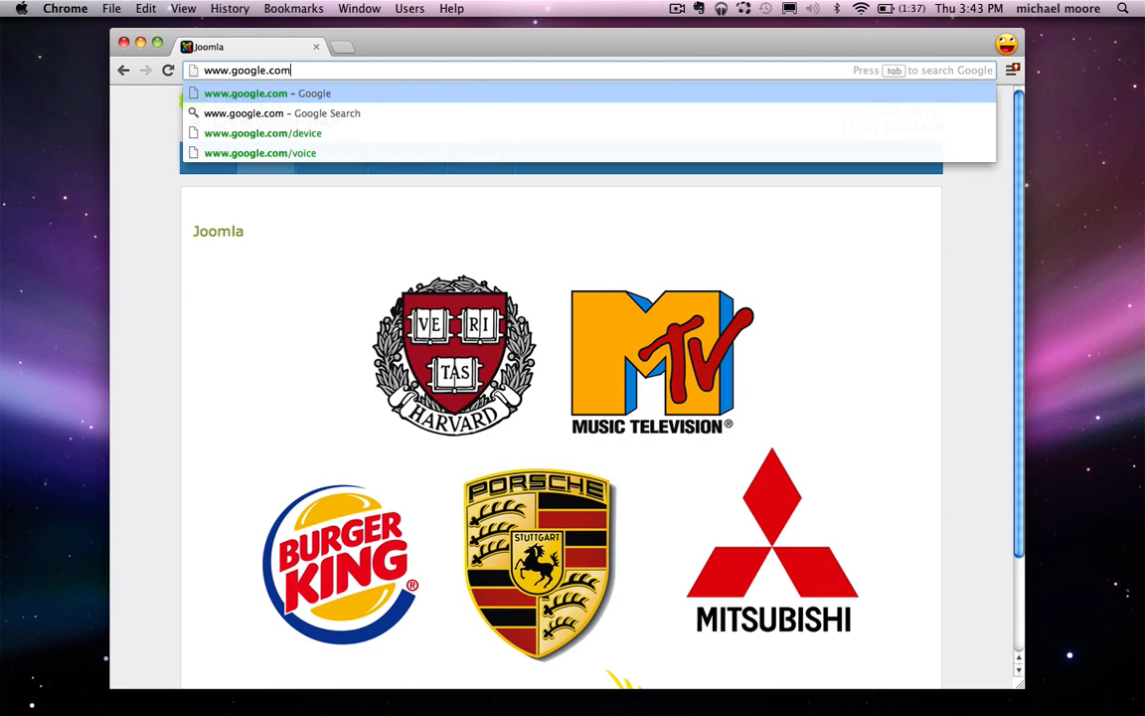
key(Return)
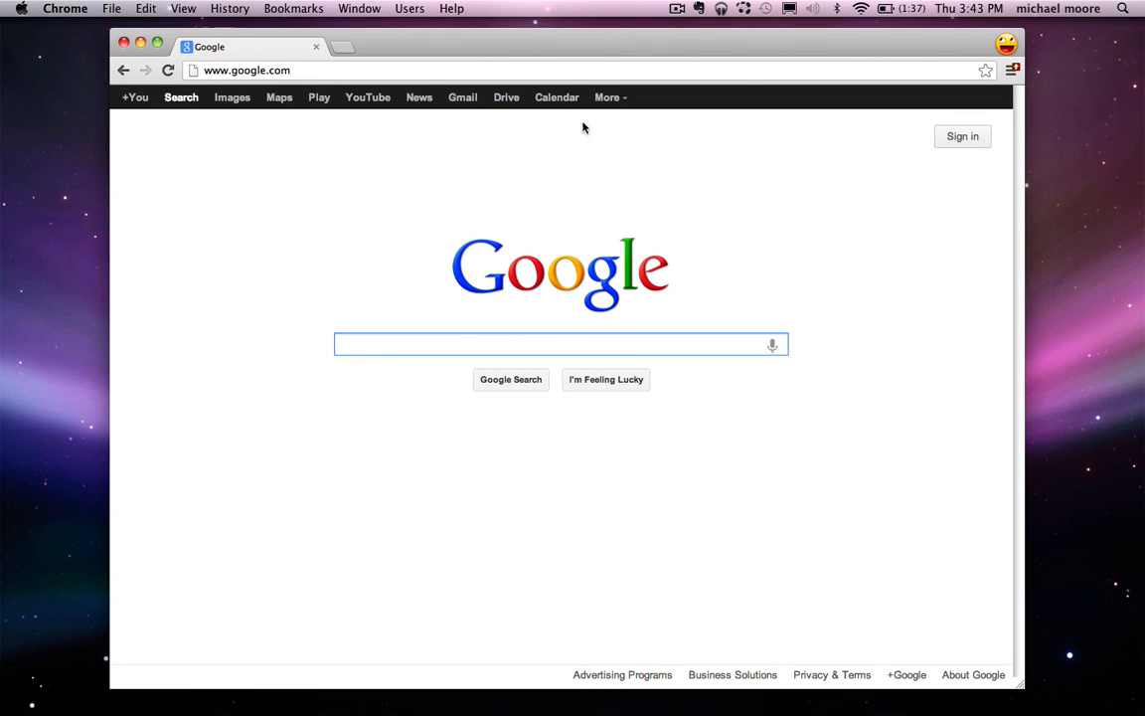
drag(502, 280, 515, 256)
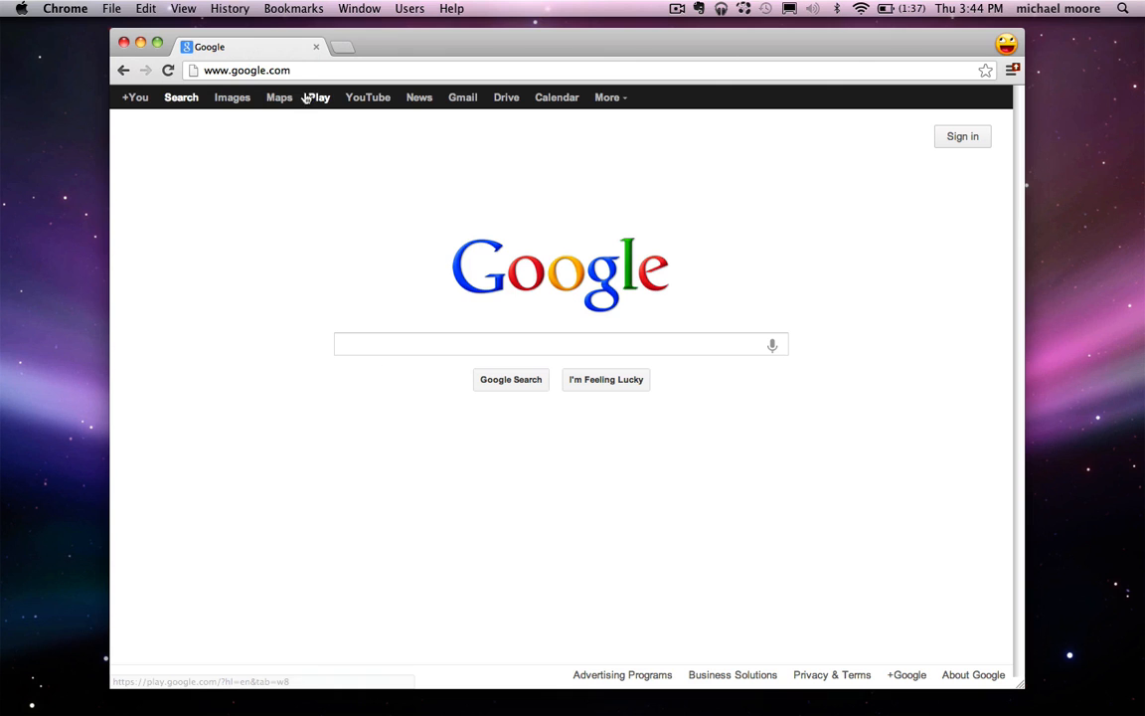
click(634, 345)
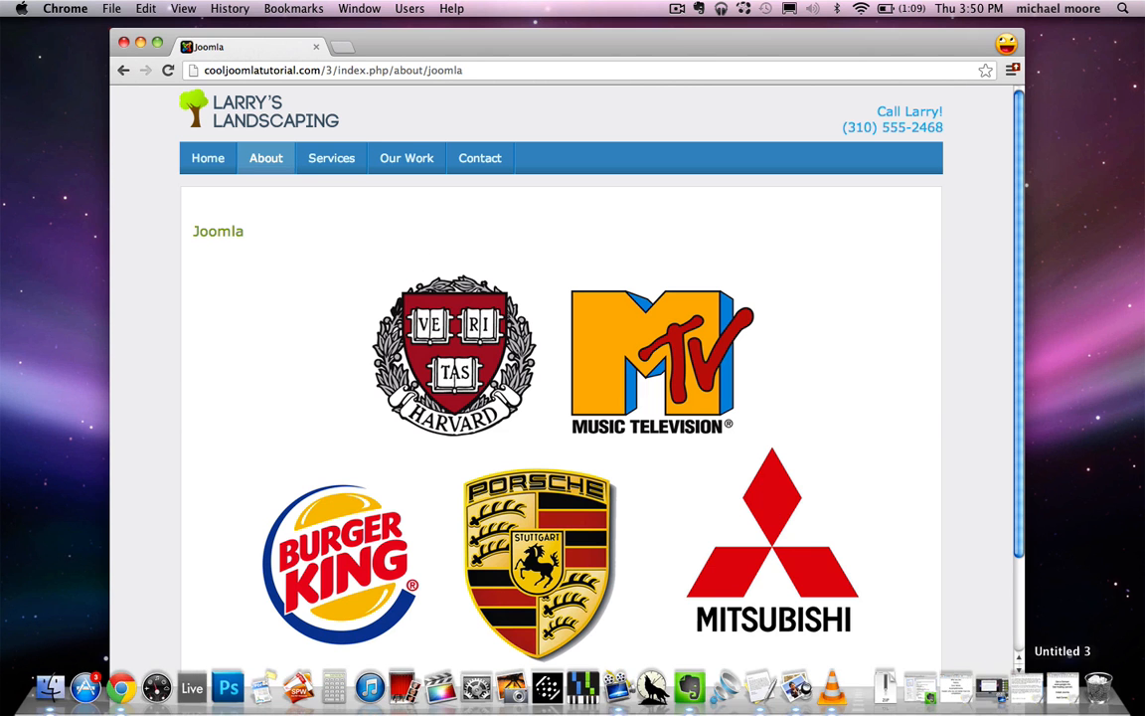
click(1060, 699)
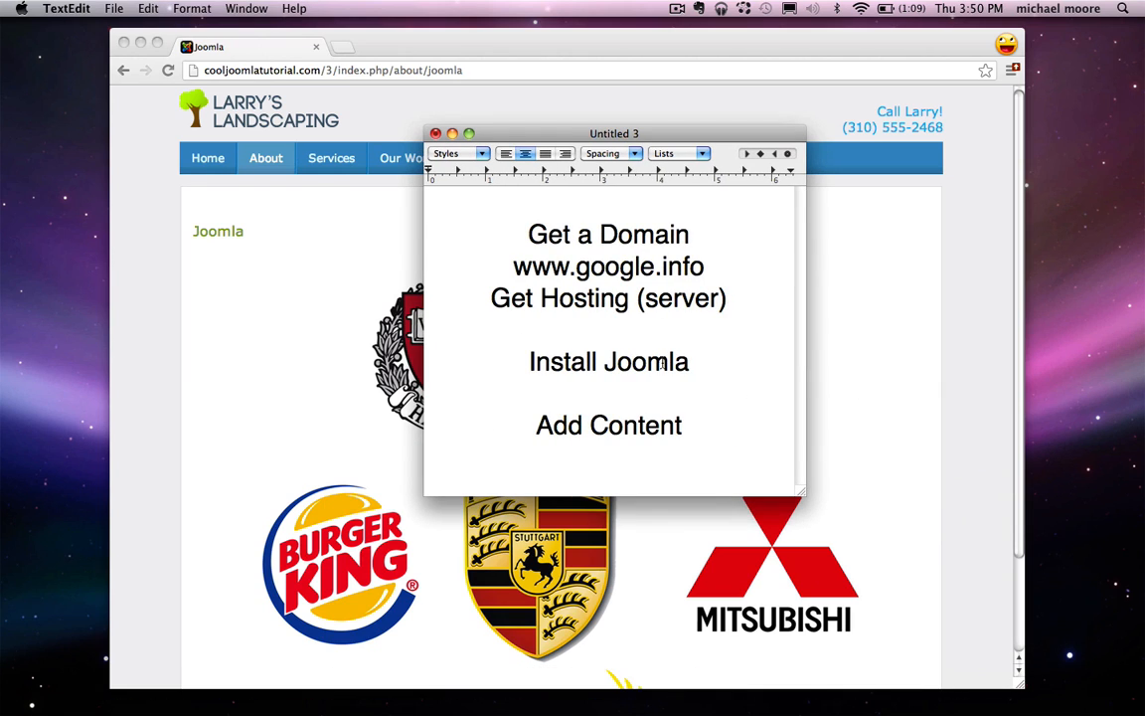
drag(605, 362, 541, 365)
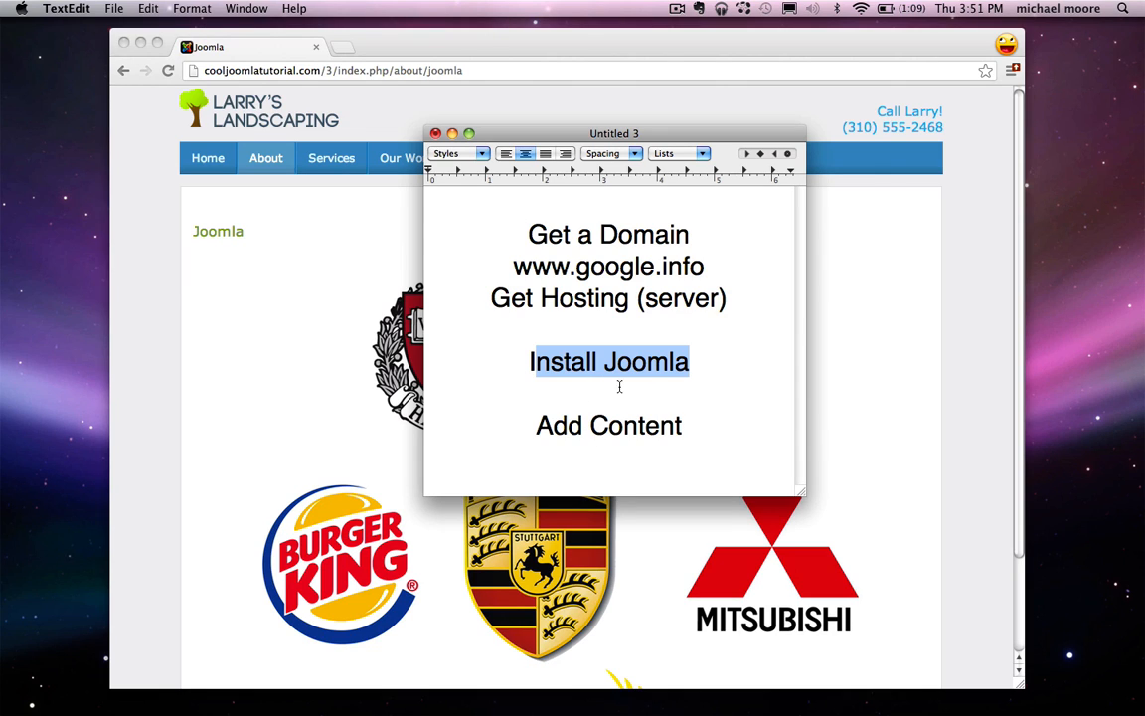
click(554, 427)
double_click(635, 429)
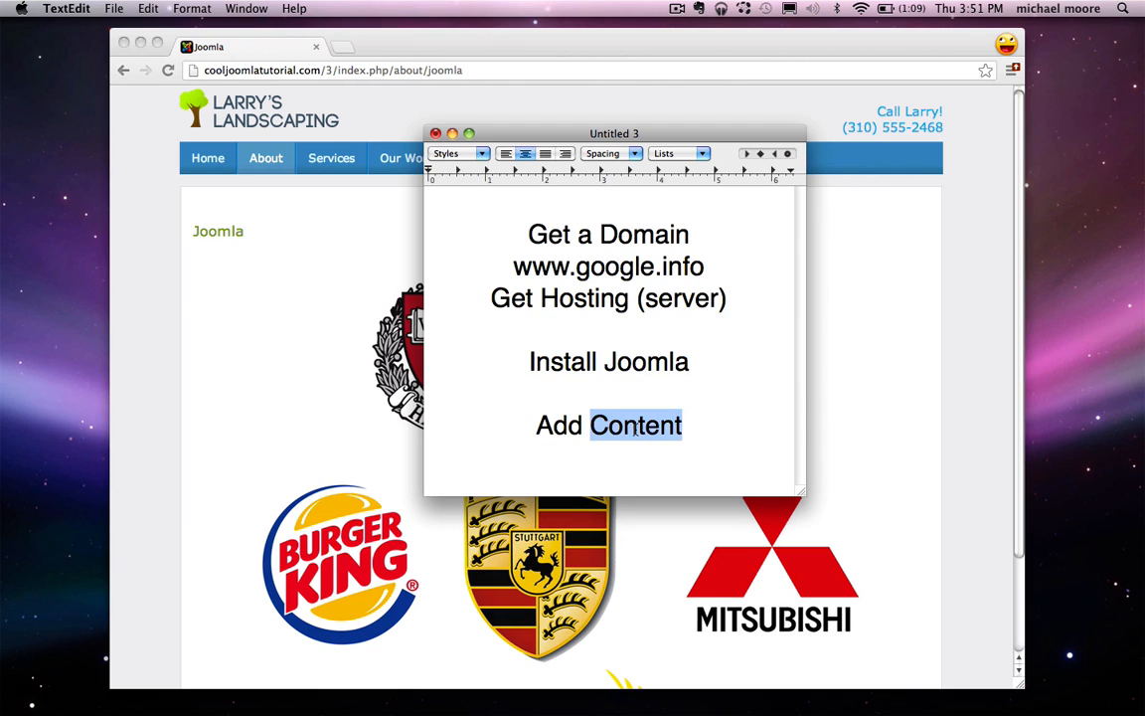
click(632, 454)
click(281, 245)
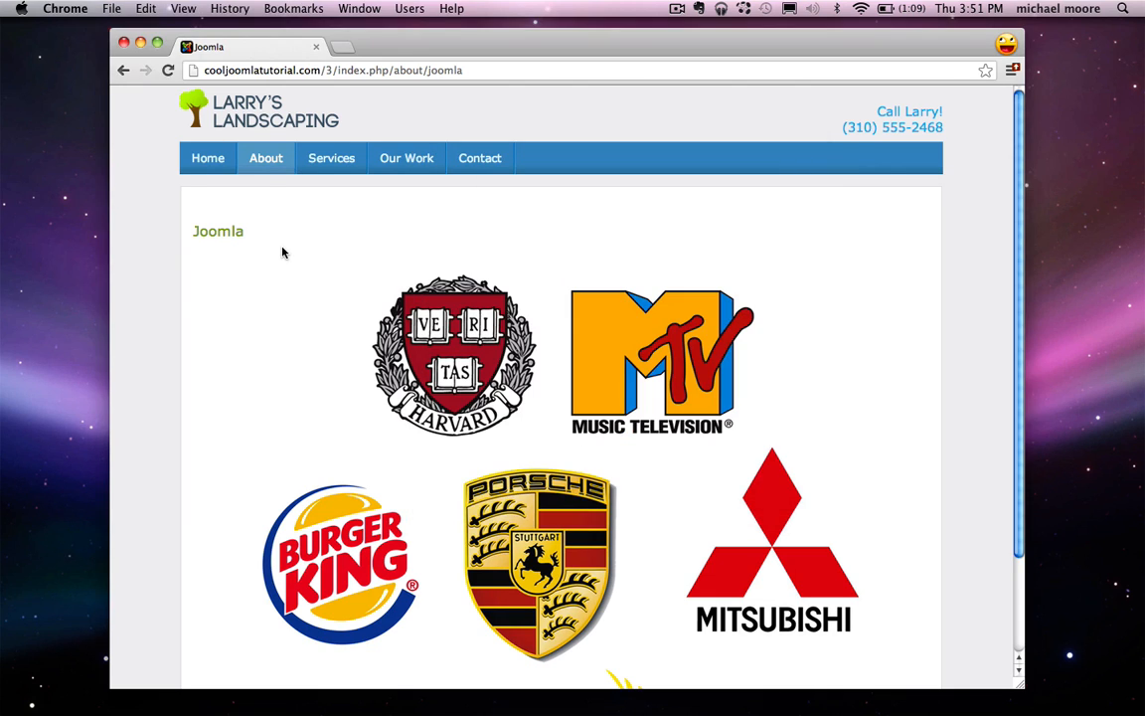
click(273, 118)
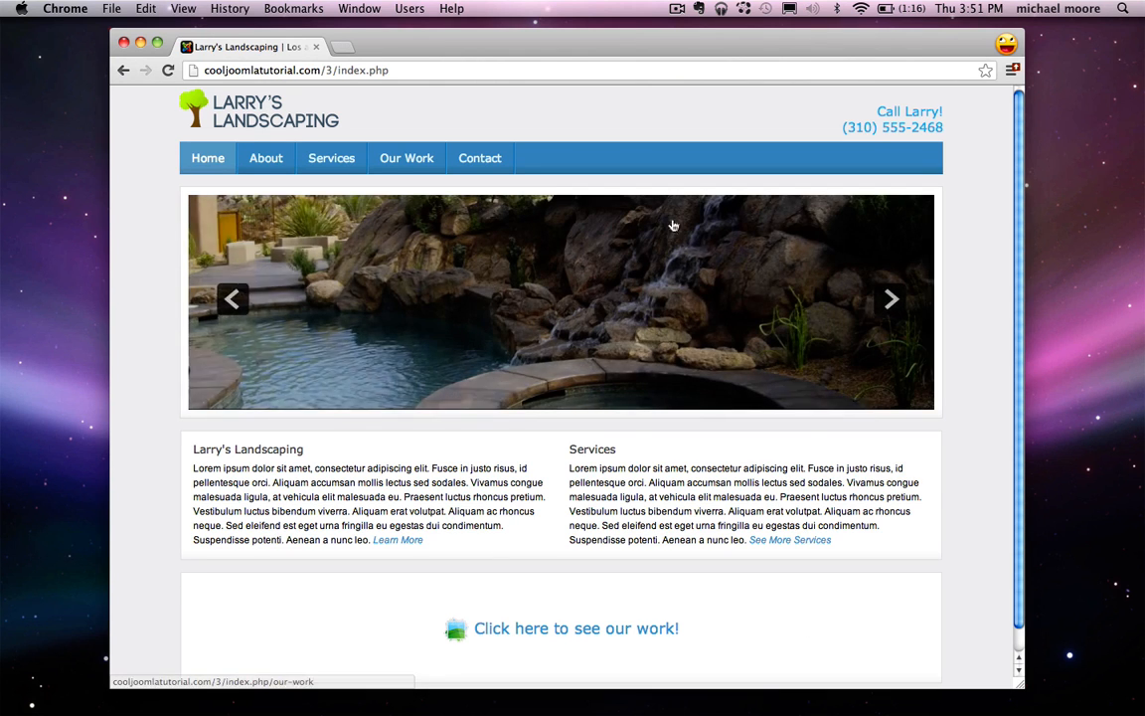
mouse_move(265, 161)
click(263, 187)
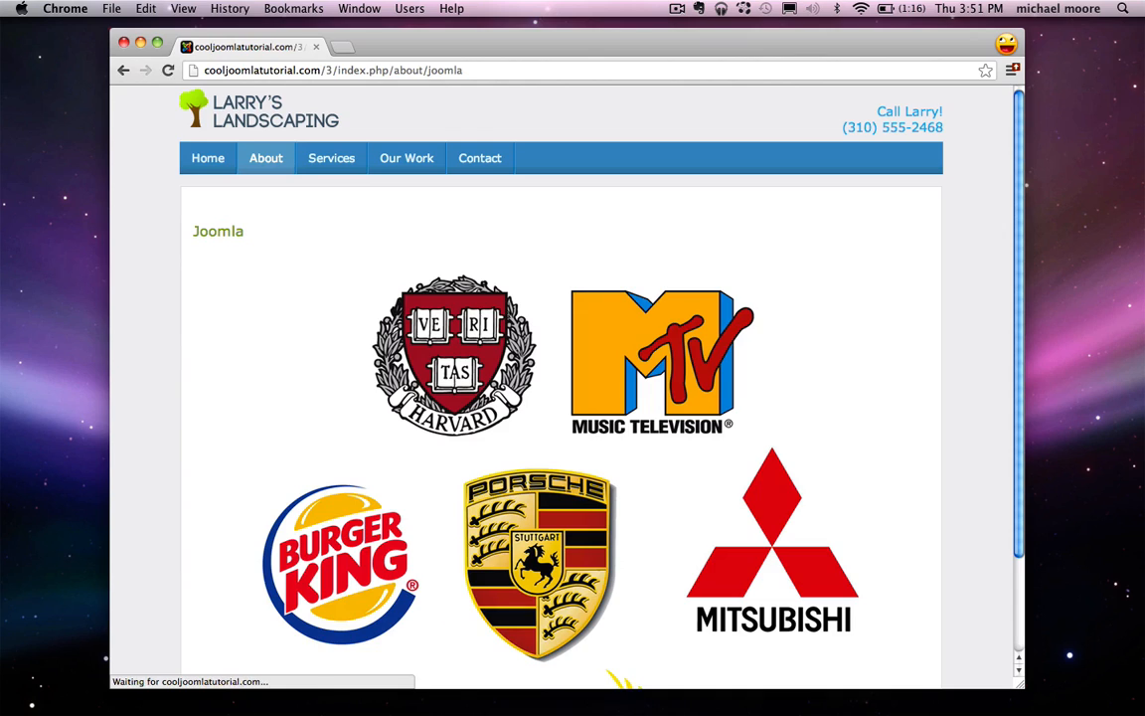
click(1118, 685)
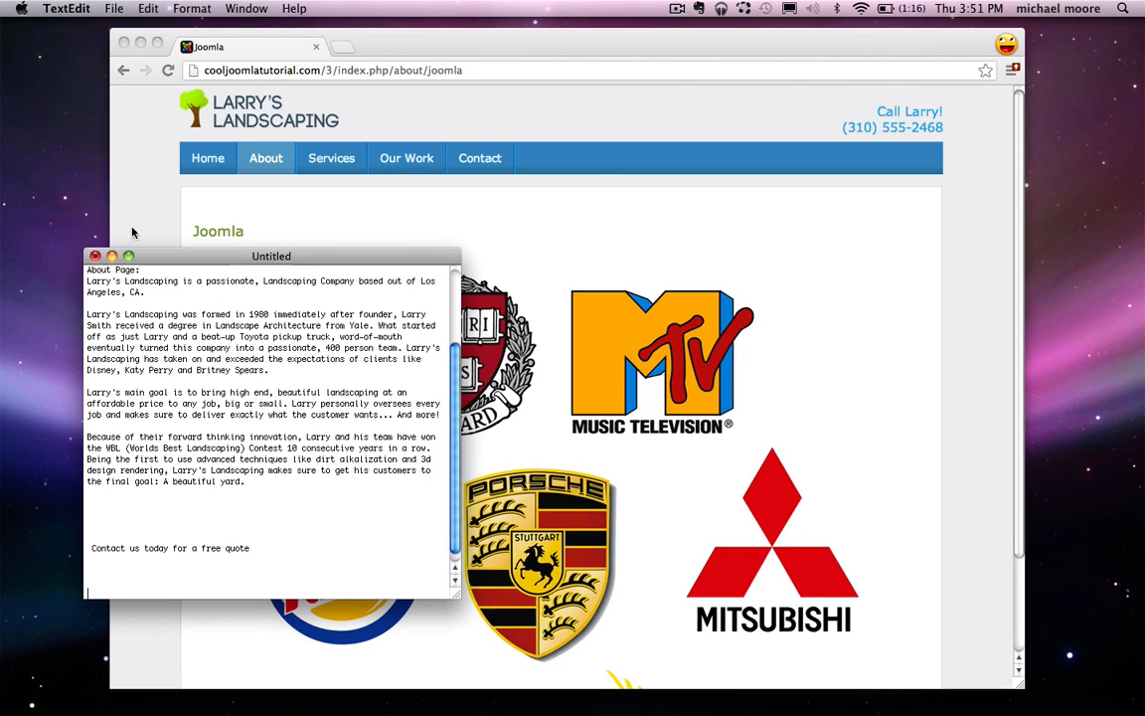
click(111, 256)
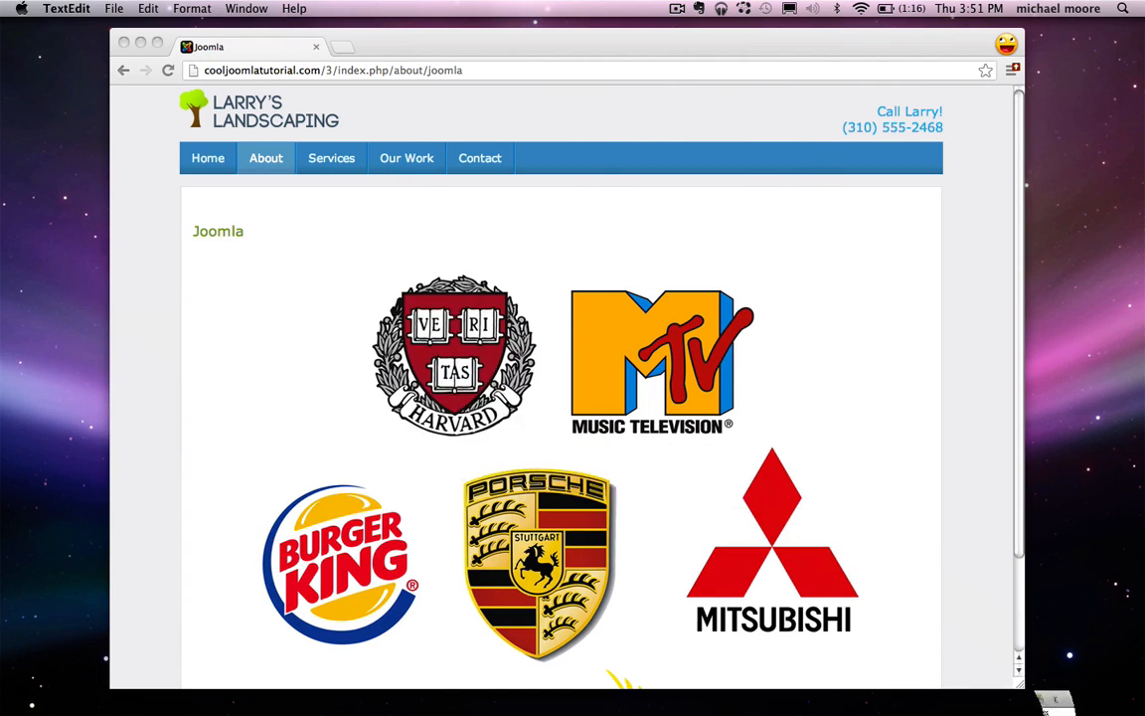
click(1052, 686)
drag(708, 267, 506, 266)
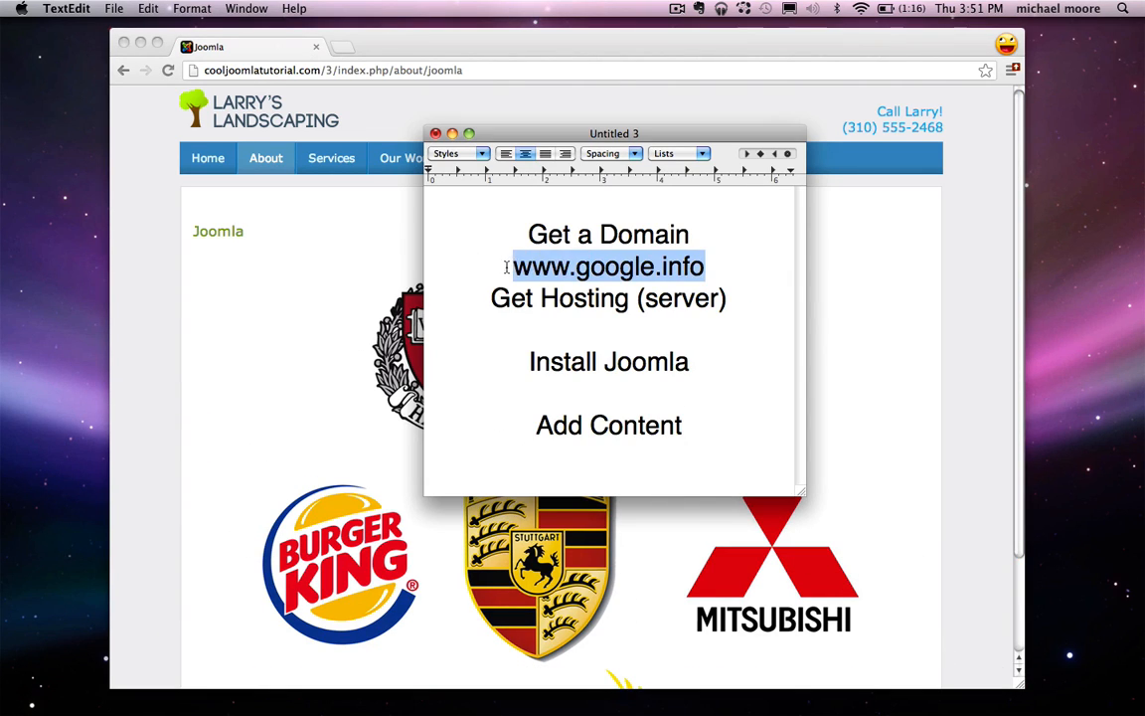
text($10)
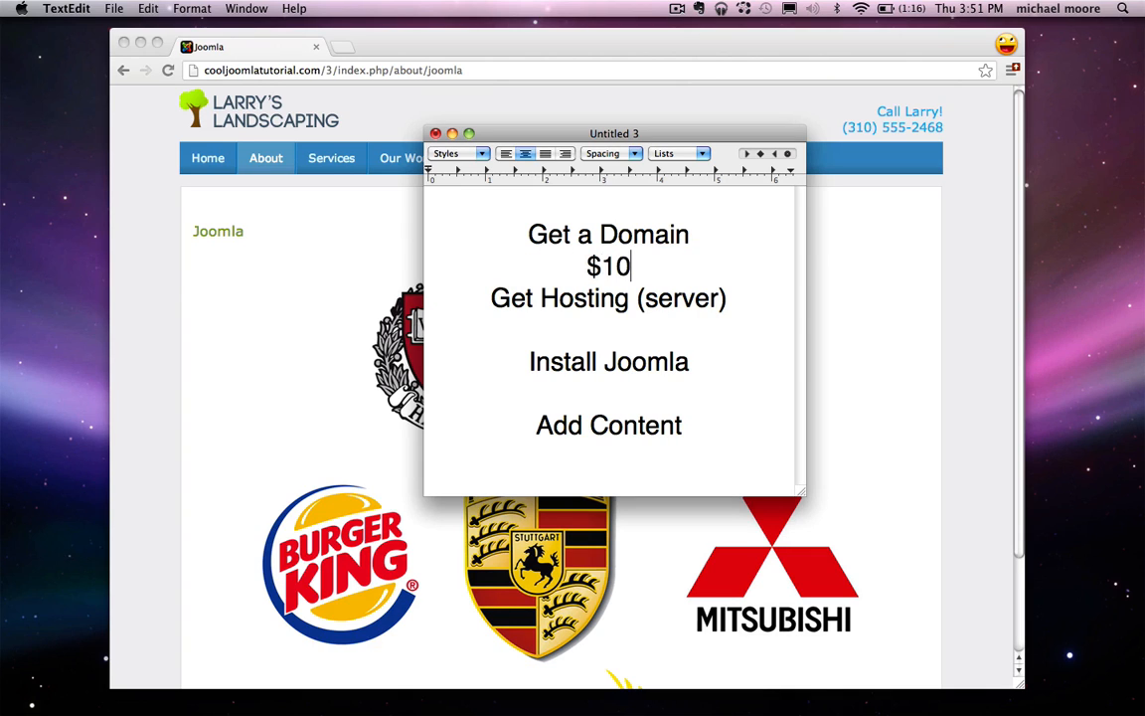
text(/month)
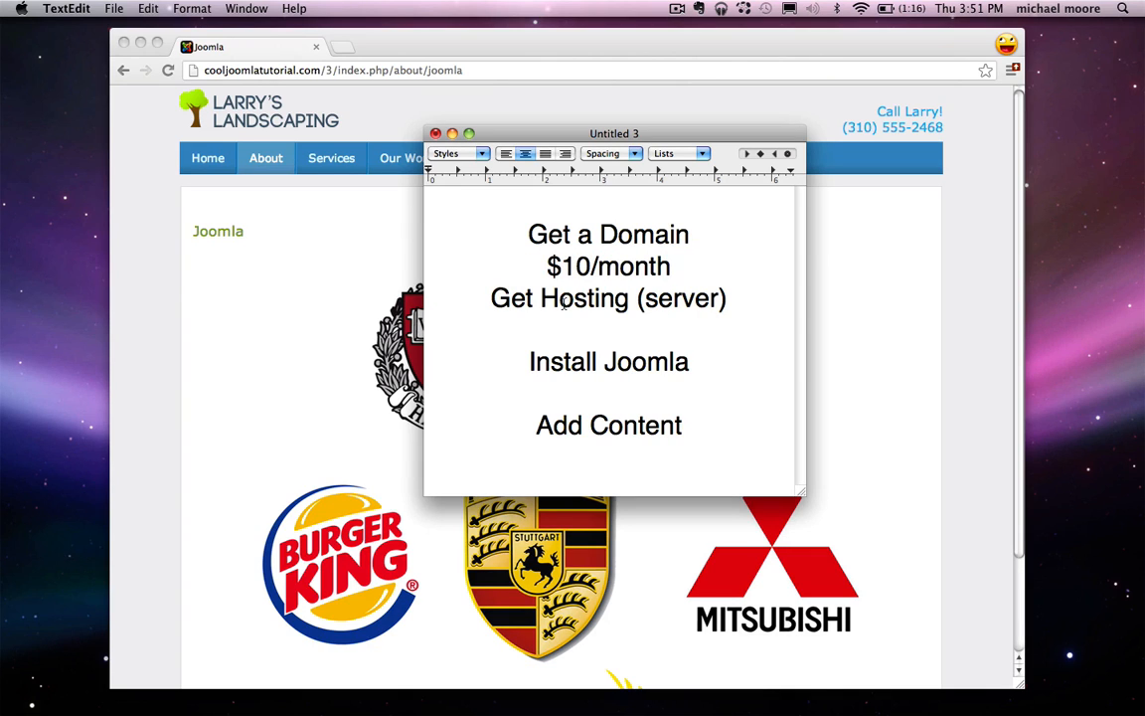
click(625, 325)
drag(708, 267, 562, 267)
text(15/year)
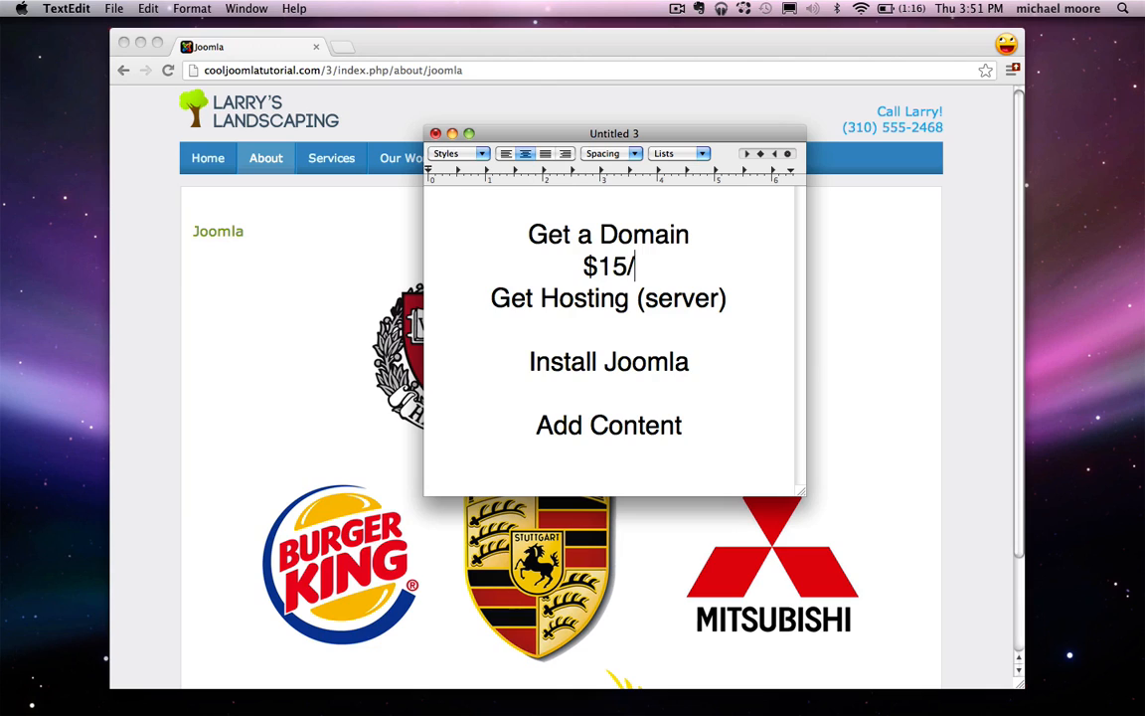
Step: Add $10/month below Get Hosting (server)
click(609, 326)
text(%)
key(BackSpace)
text($10)
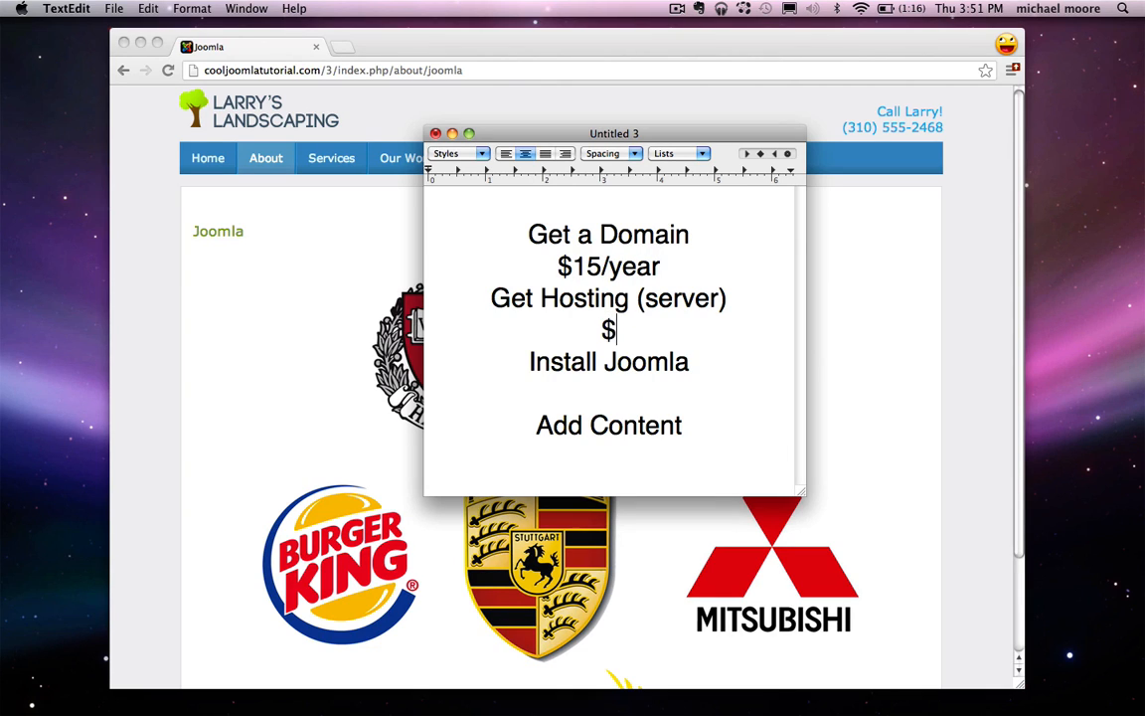
text(/month)
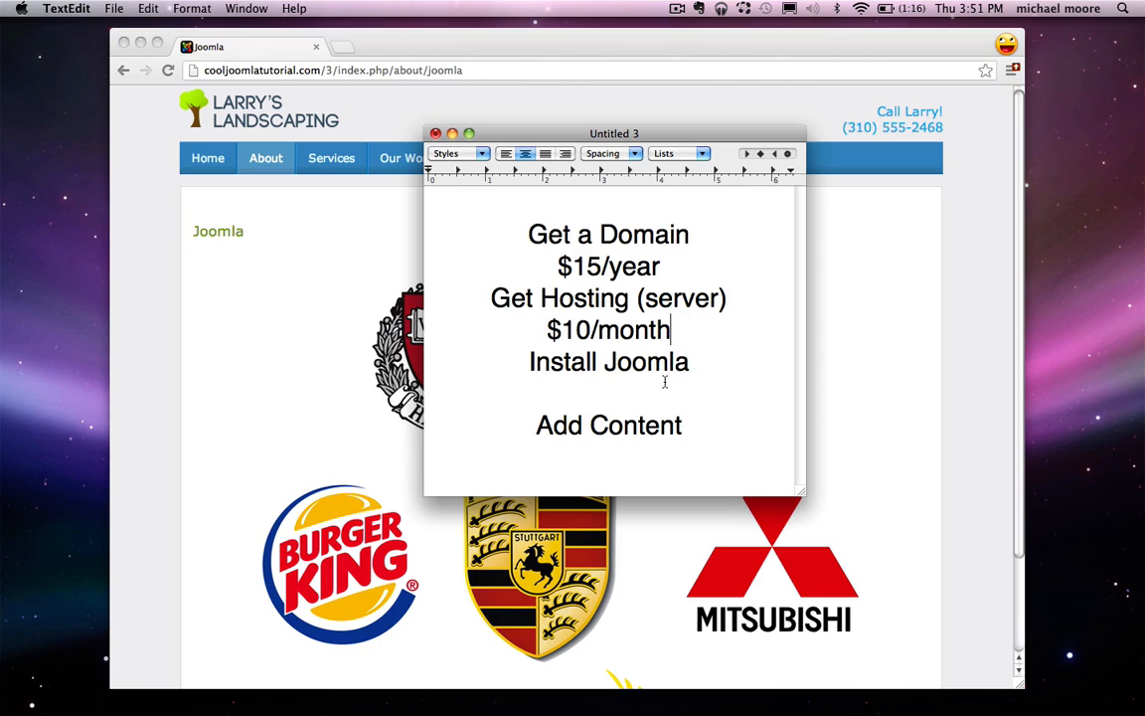
Step: Add $25 on a new line below Add Content
drag(525, 365, 688, 364)
click(698, 360)
key(Return)
text($25)
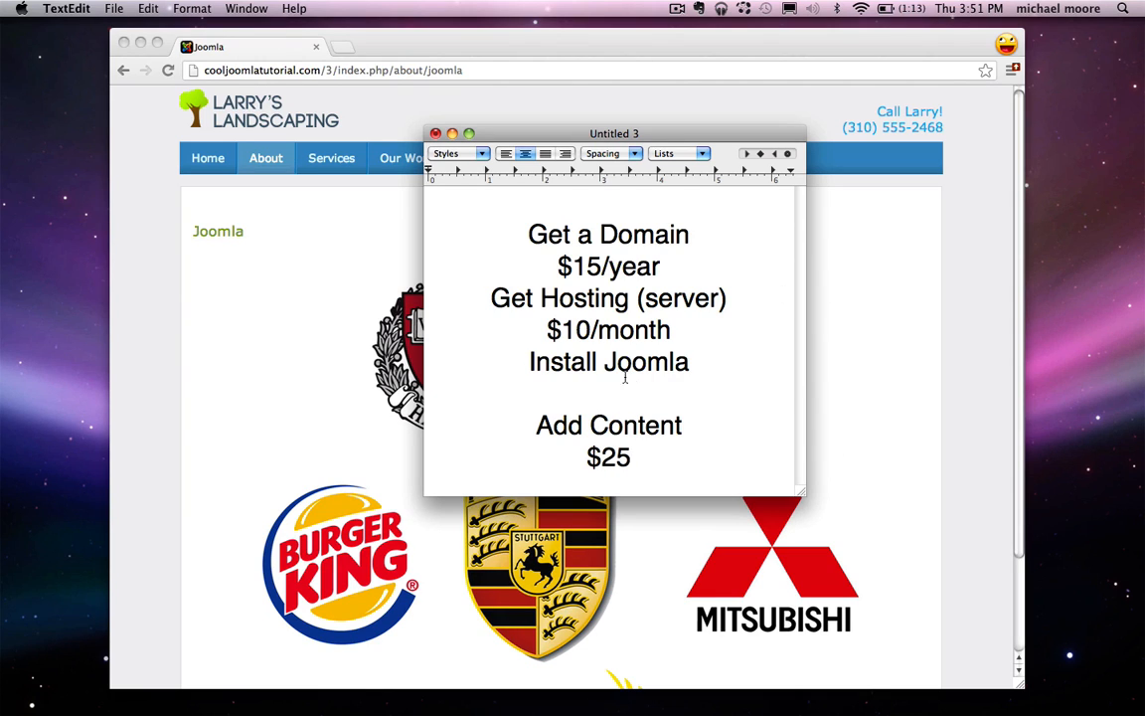
drag(584, 458, 657, 465)
click(696, 461)
Step: Delete the $10/month hosting and $15/year domain prices, and bring Chrome forward
drag(676, 330, 547, 331)
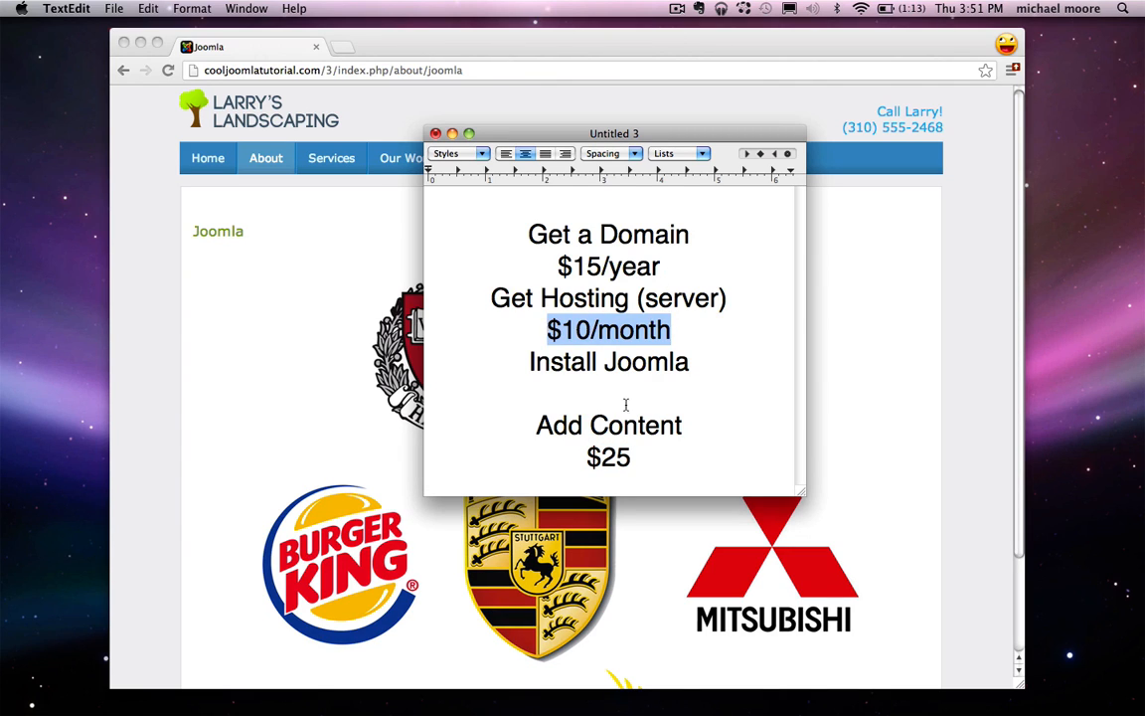
key(BackSpace)
drag(661, 266, 553, 267)
key(BackSpace)
drag(729, 299, 509, 232)
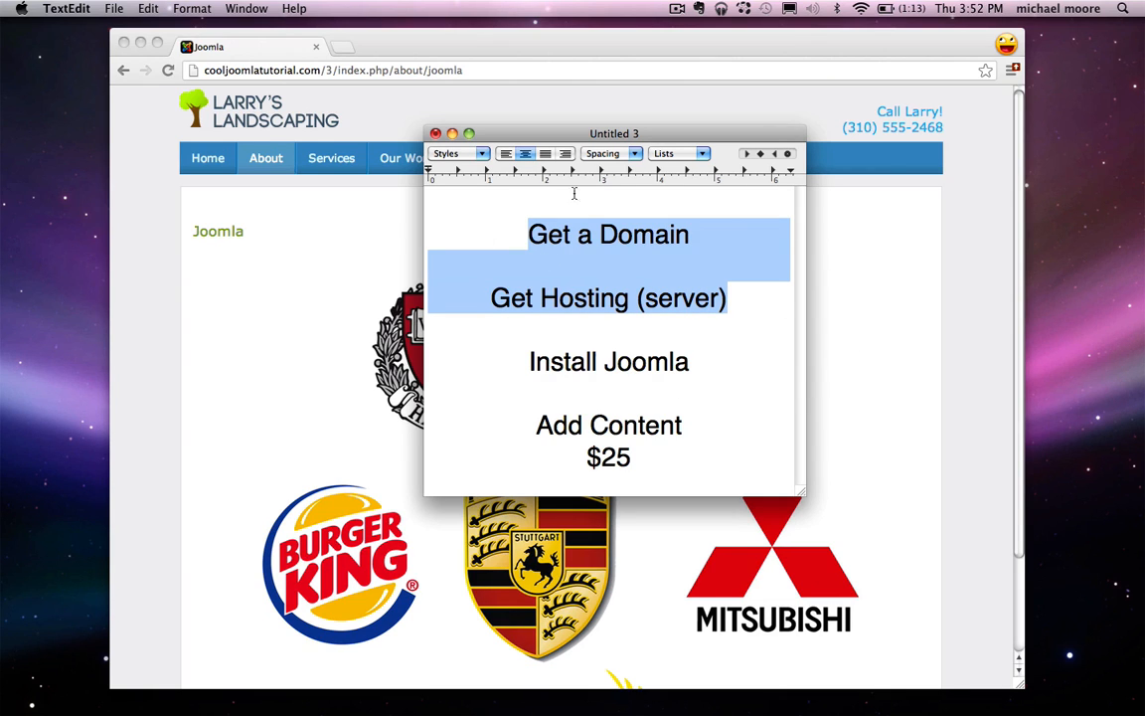
click(348, 250)
click(350, 72)
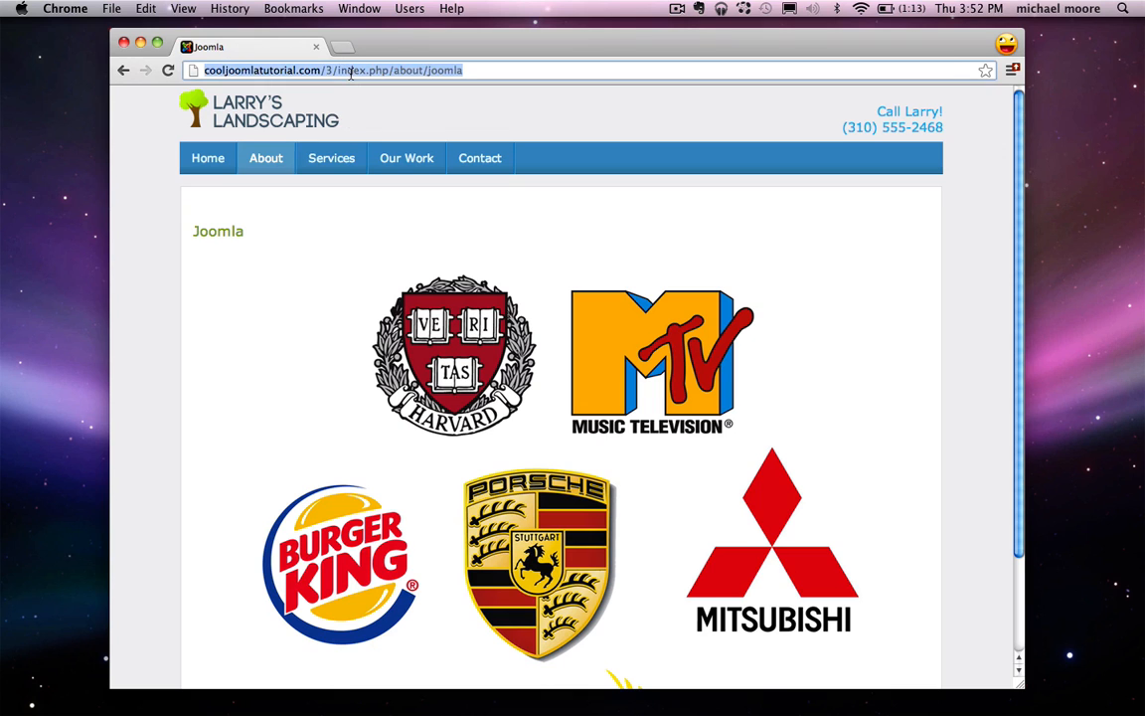
Step: Go to hostgator.com and show its Web Hosting plans: Hatchling, Baby and Business
text(hostgator.com)
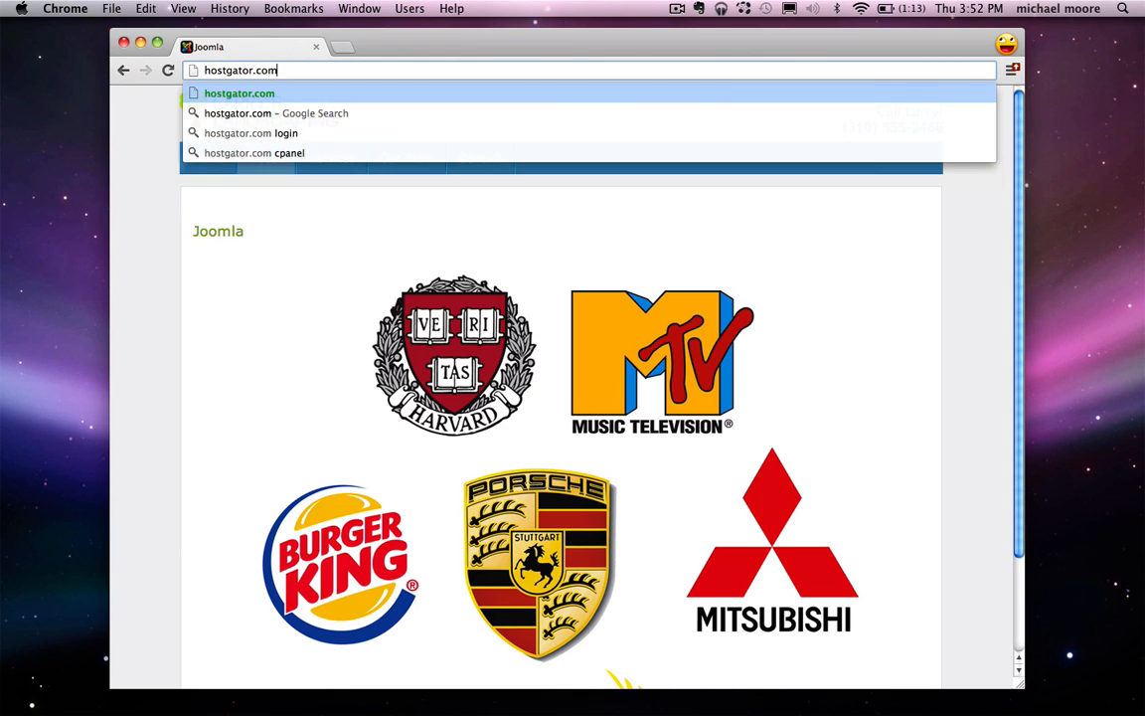
key(Return)
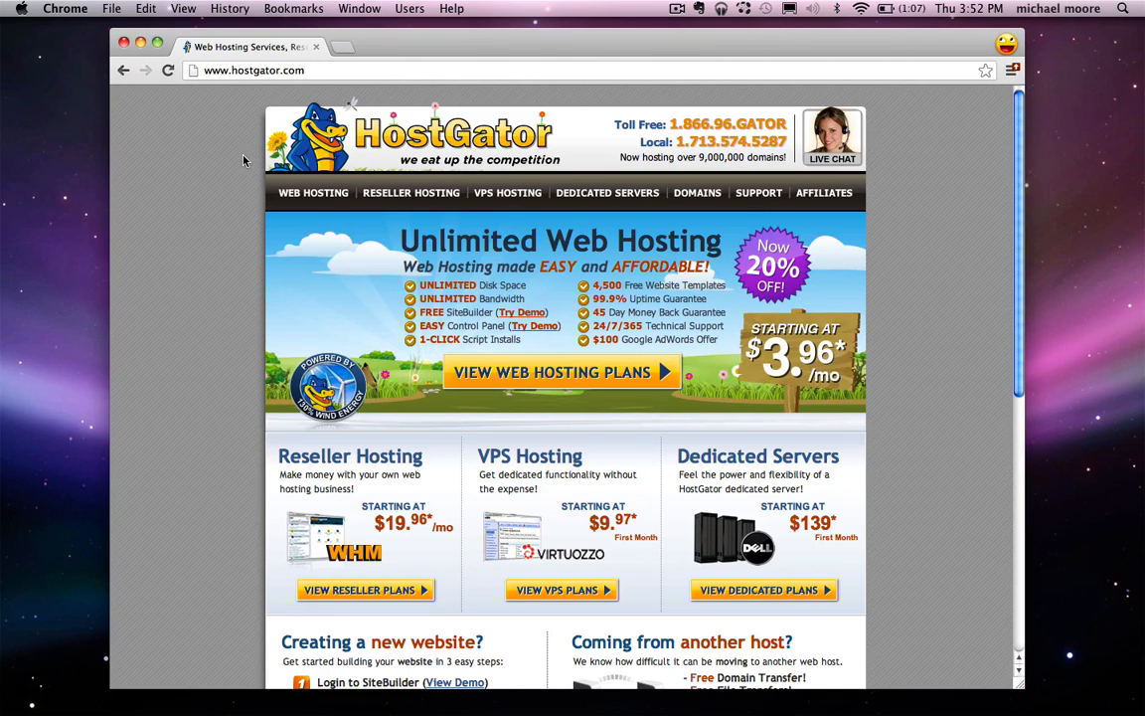
click(307, 192)
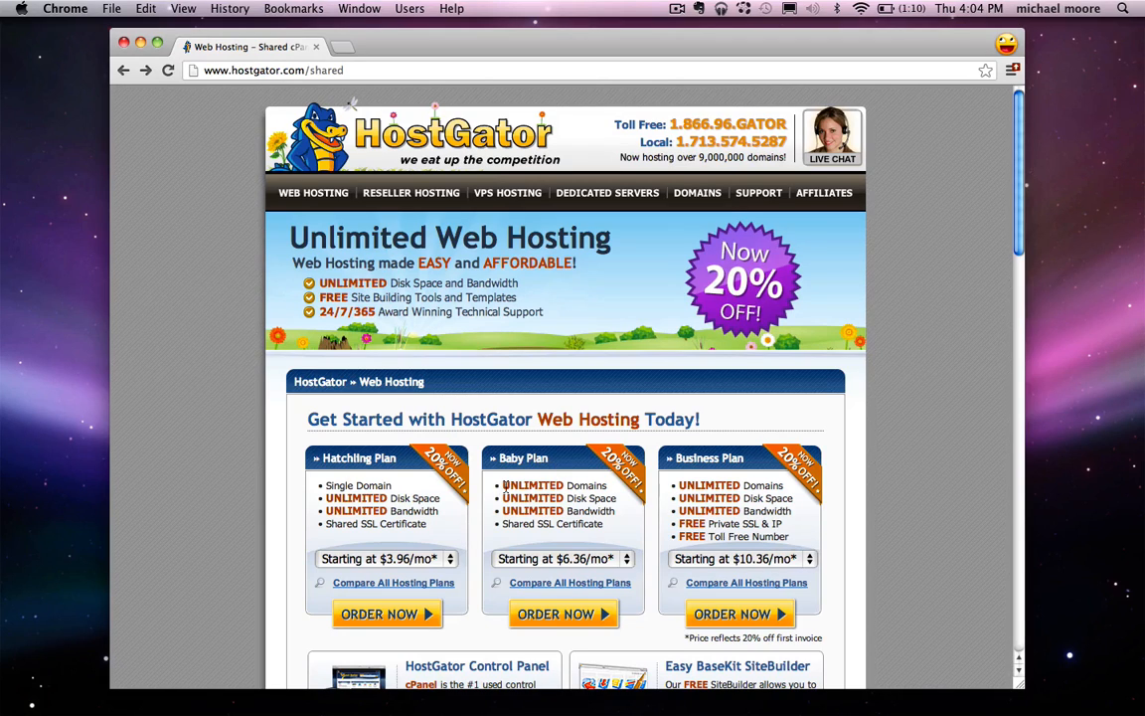
Step: Highlight and compare the Baby and Hatchling plan details
drag(504, 486, 602, 524)
click(603, 487)
double_click(582, 485)
drag(317, 459, 397, 459)
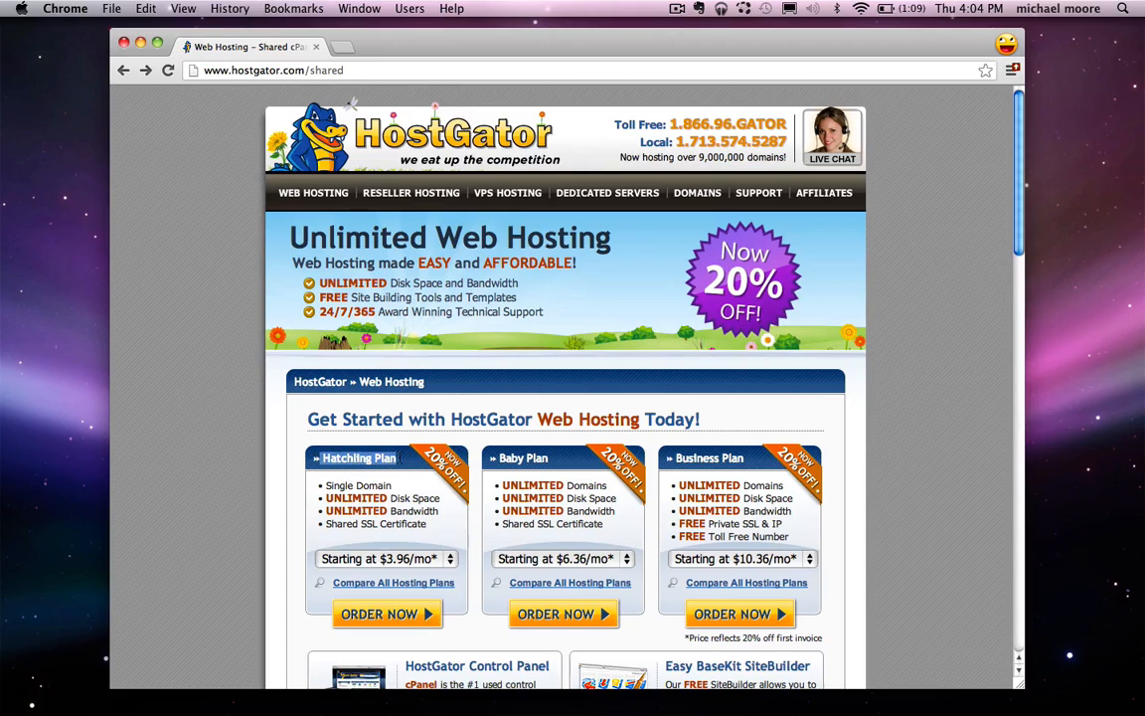
click(396, 495)
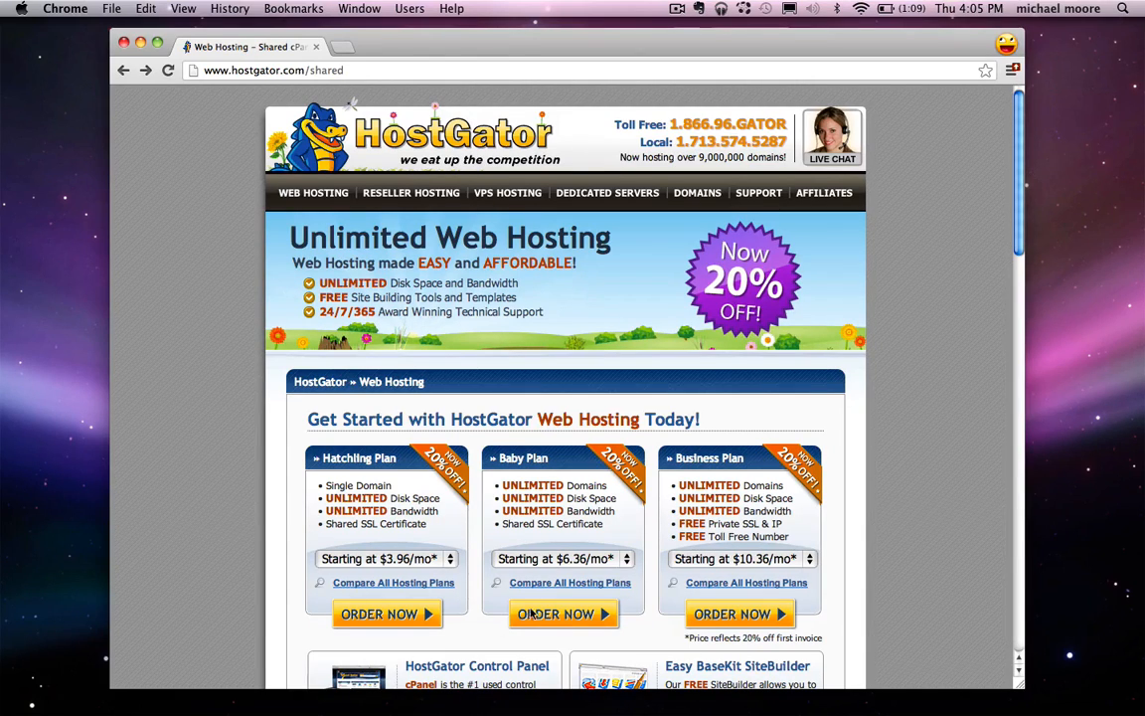
Step: Set the Baby Plan billing to Monthly at $7.96/mo and order it
click(562, 561)
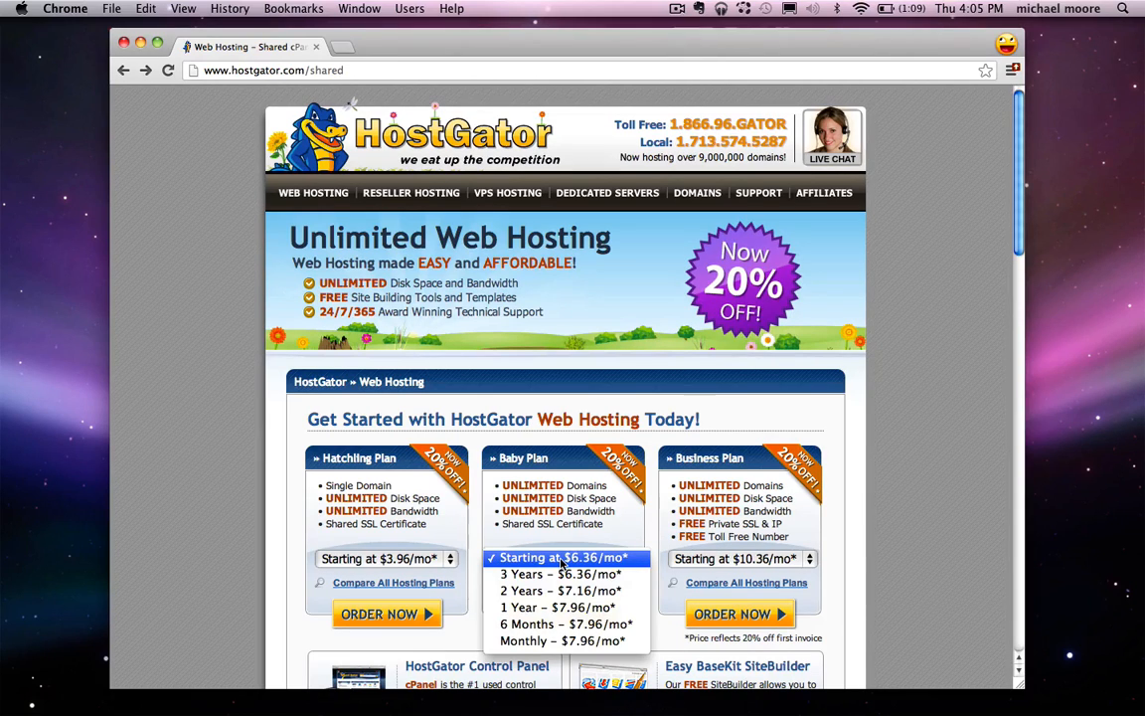
click(543, 641)
scroll(579, 553, down, 2)
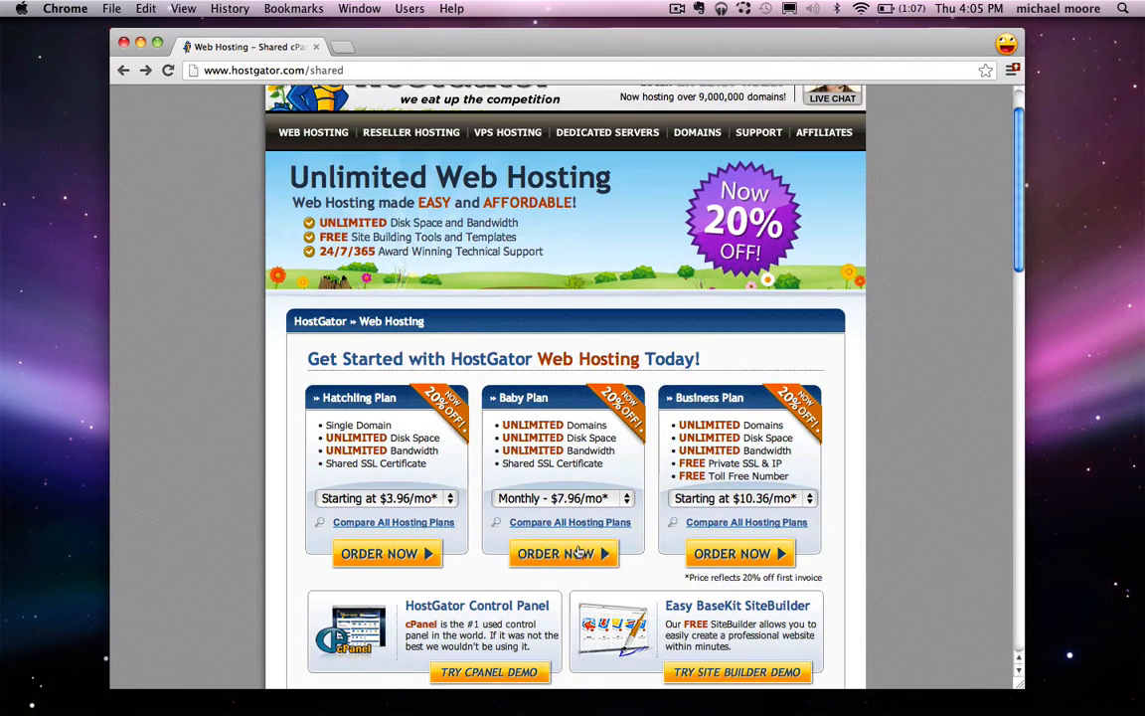
click(580, 553)
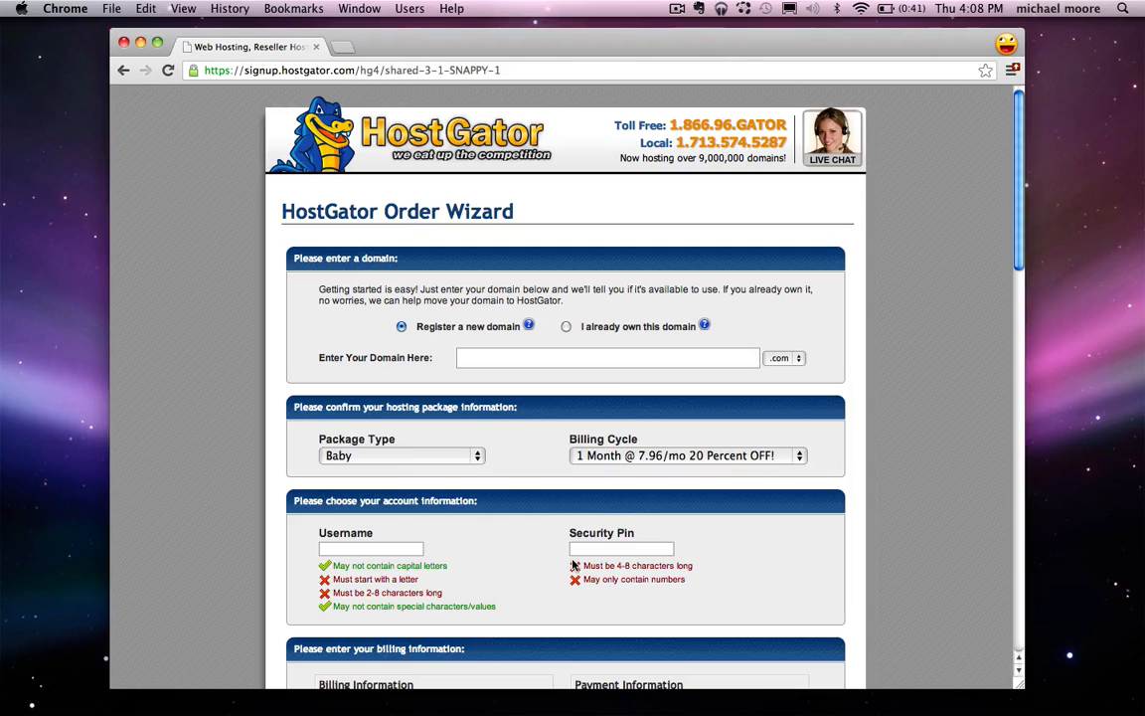
Step: Choose to register a new domain and enter cooljoomlatutorial as its name
click(566, 327)
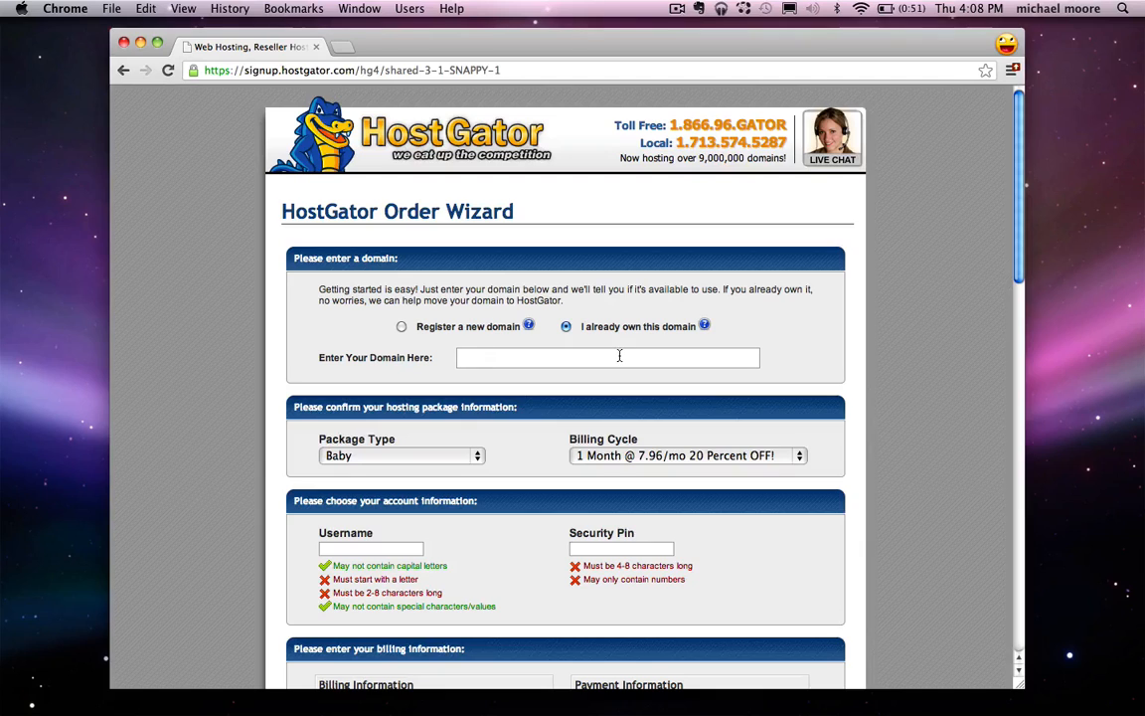
click(402, 327)
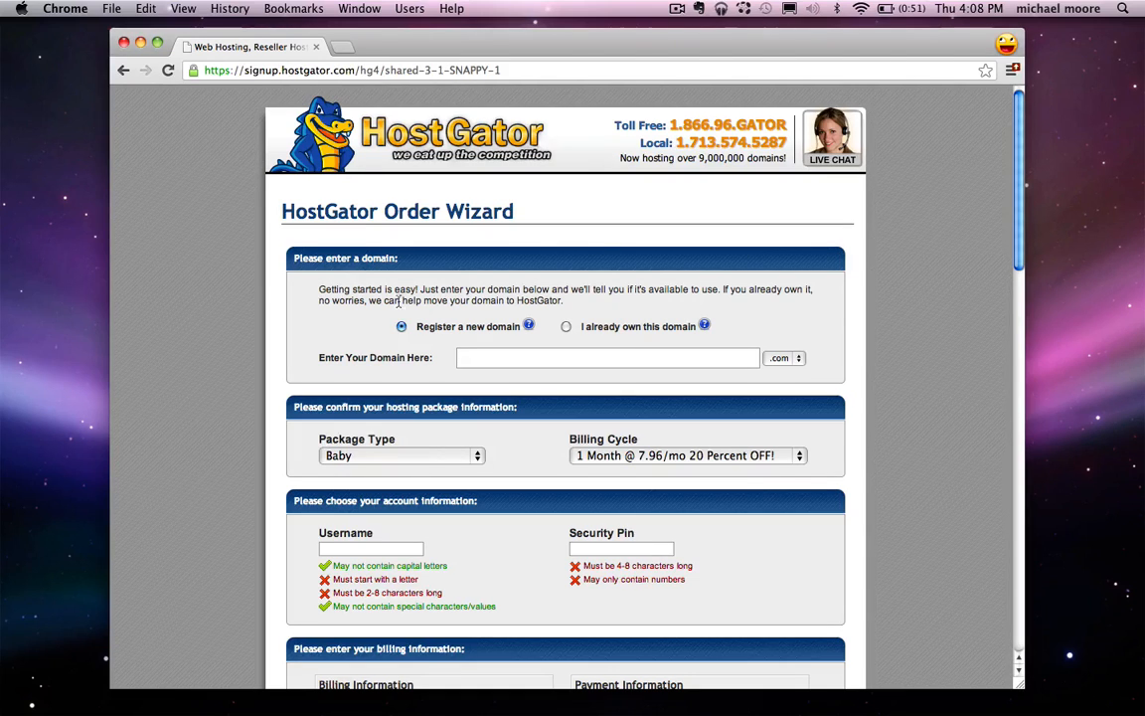
text(cooljoomlatutorial)
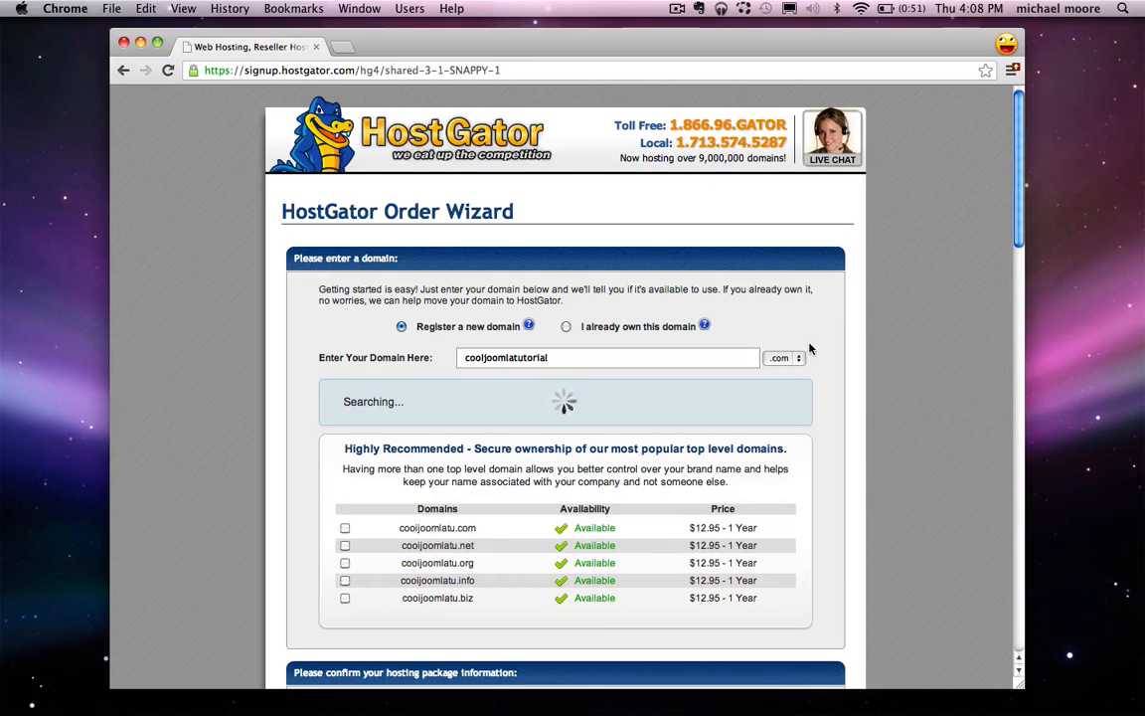
Step: Keep the .com extension and leave cooljoomlatutorial.com without a hyphen
click(800, 359)
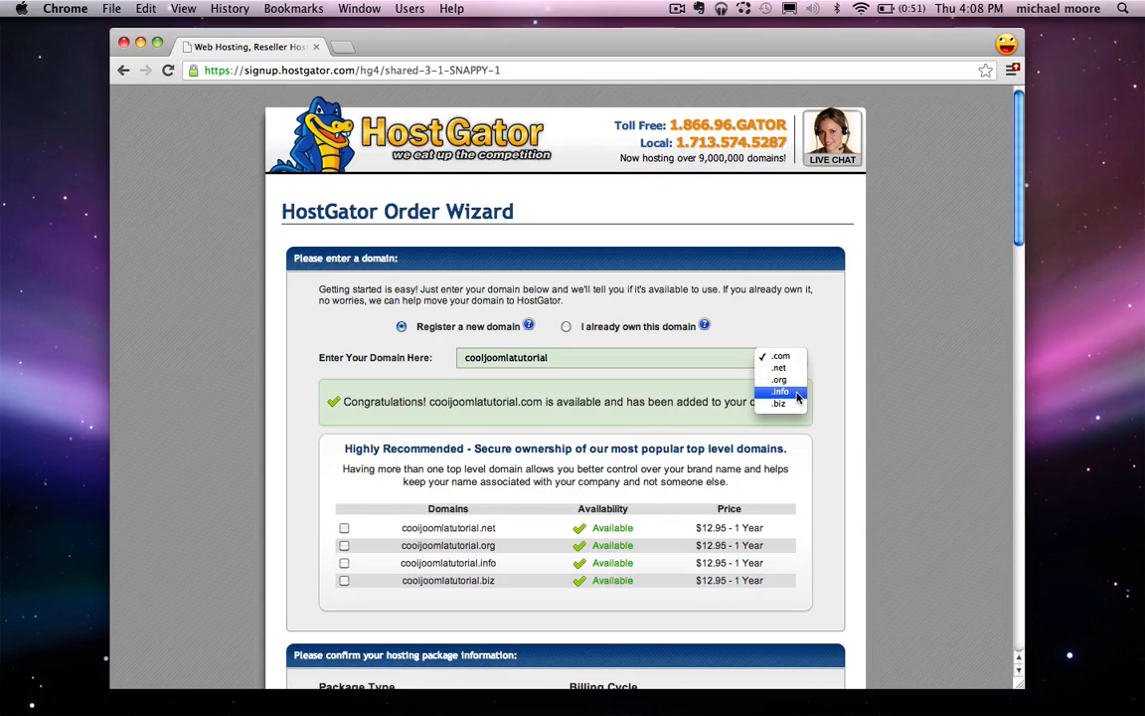
click(880, 395)
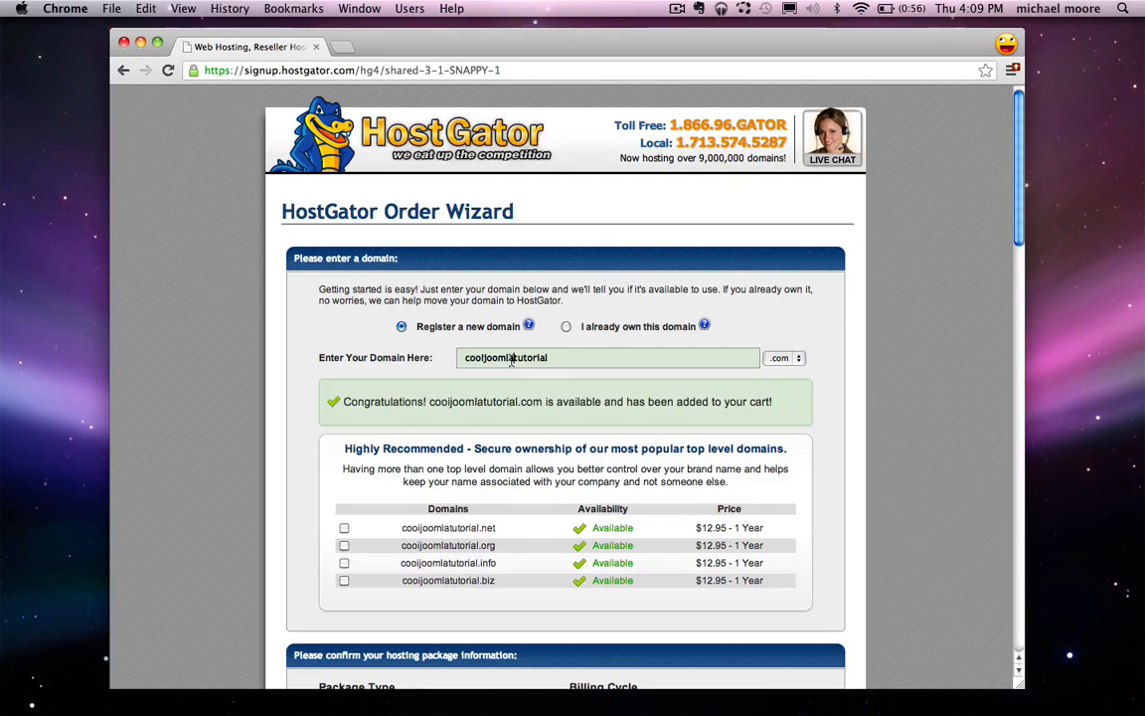
click(517, 358)
text(-)
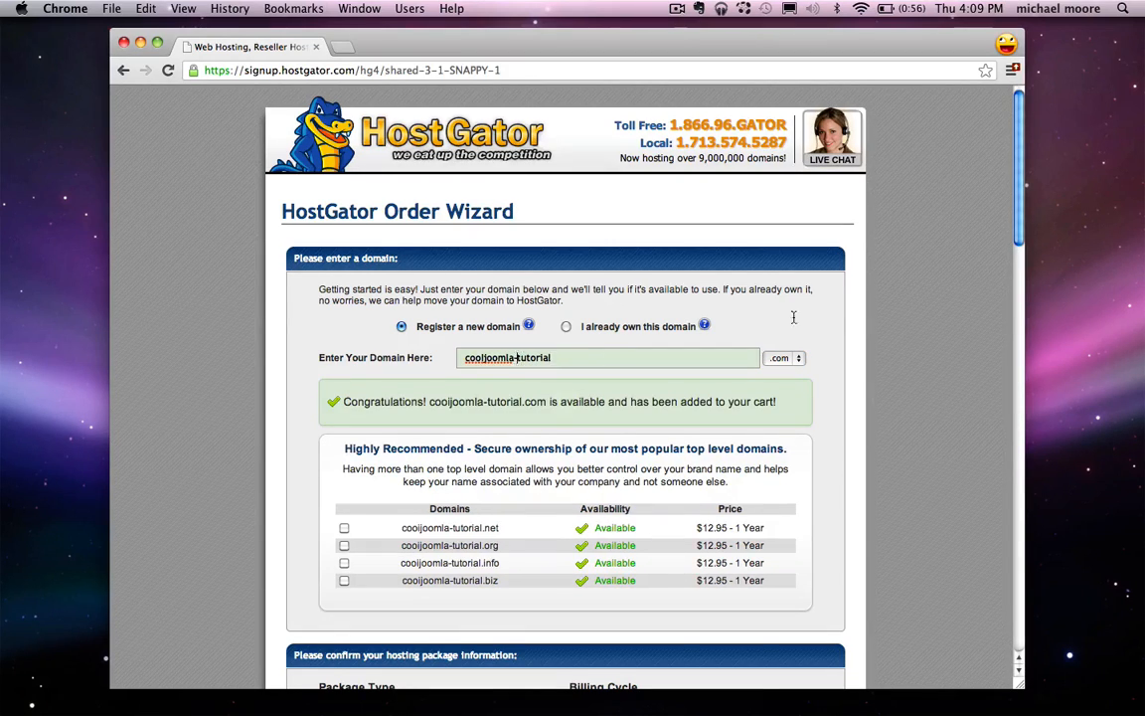
key(BackSpace)
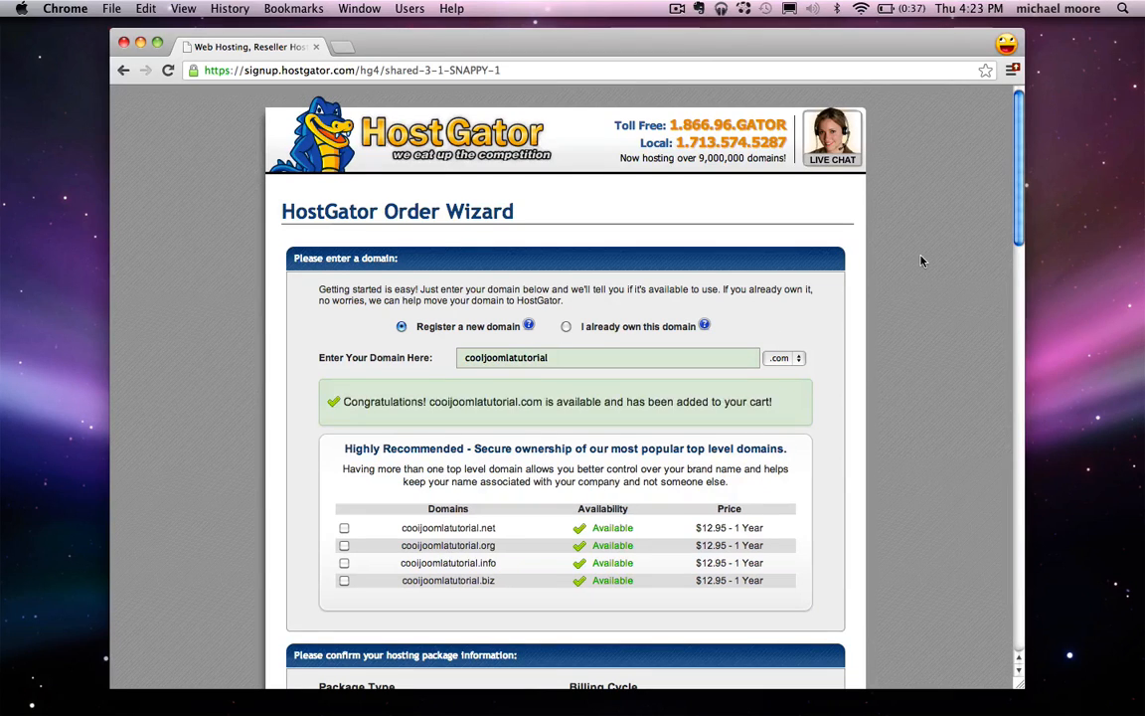
scroll(921, 261, down, 5)
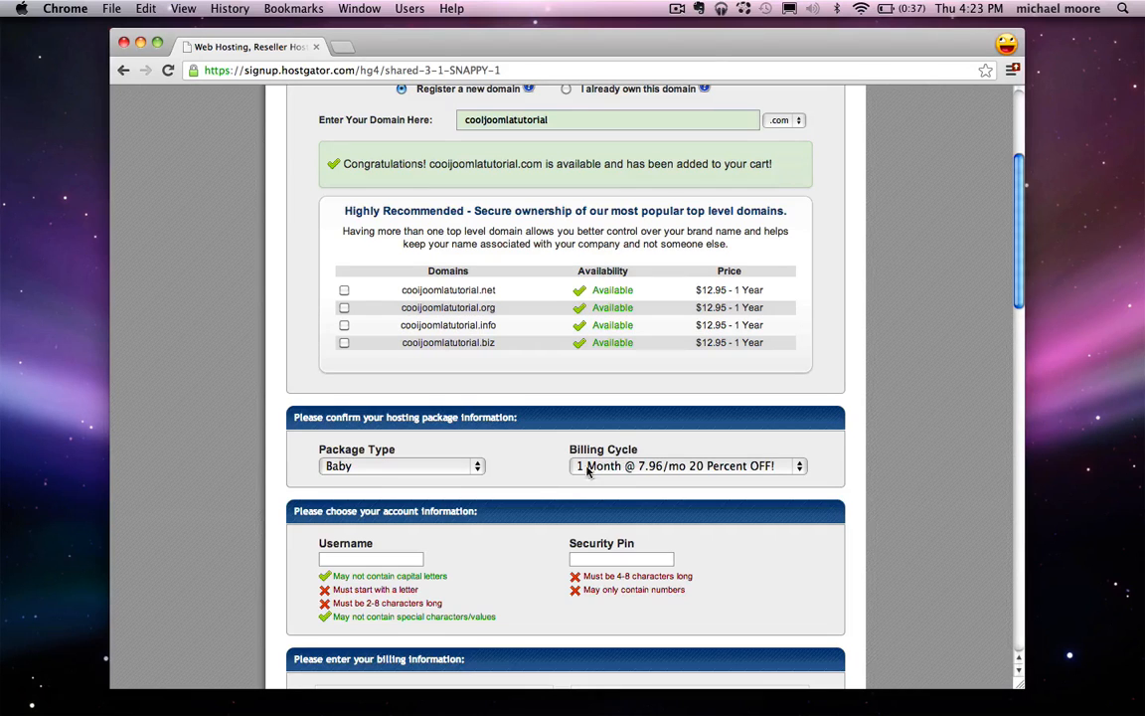
Step: Enter the account username and a numeric security pin
scroll(556, 471, down, 2)
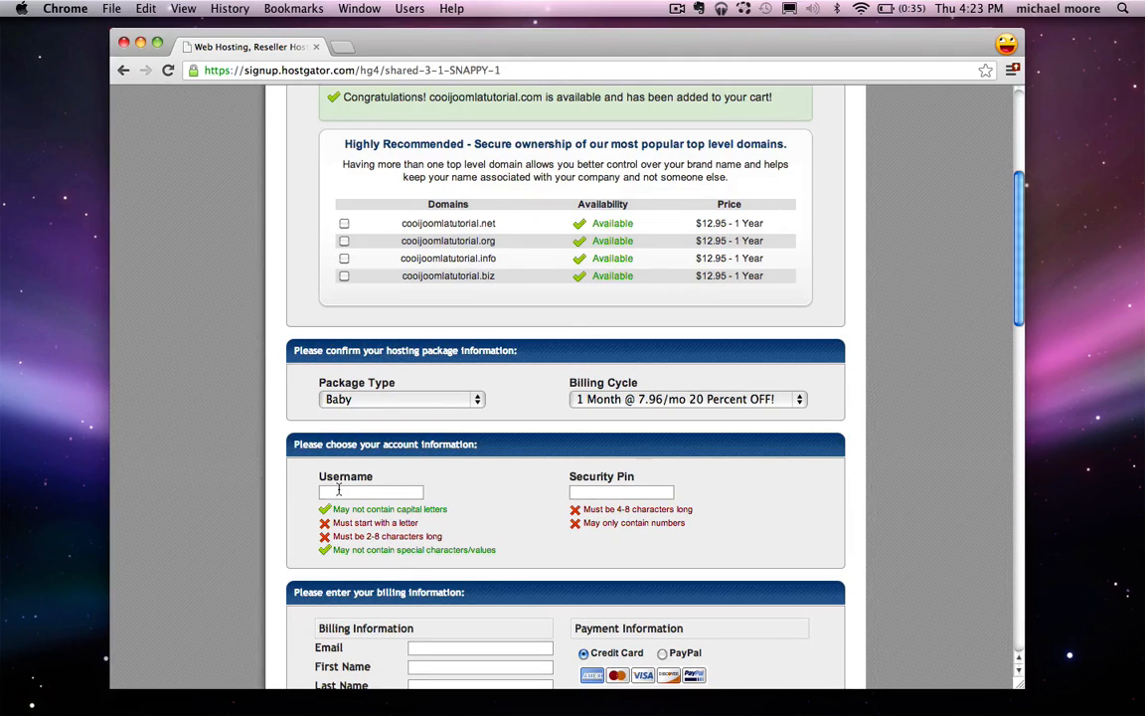
text(ichael)
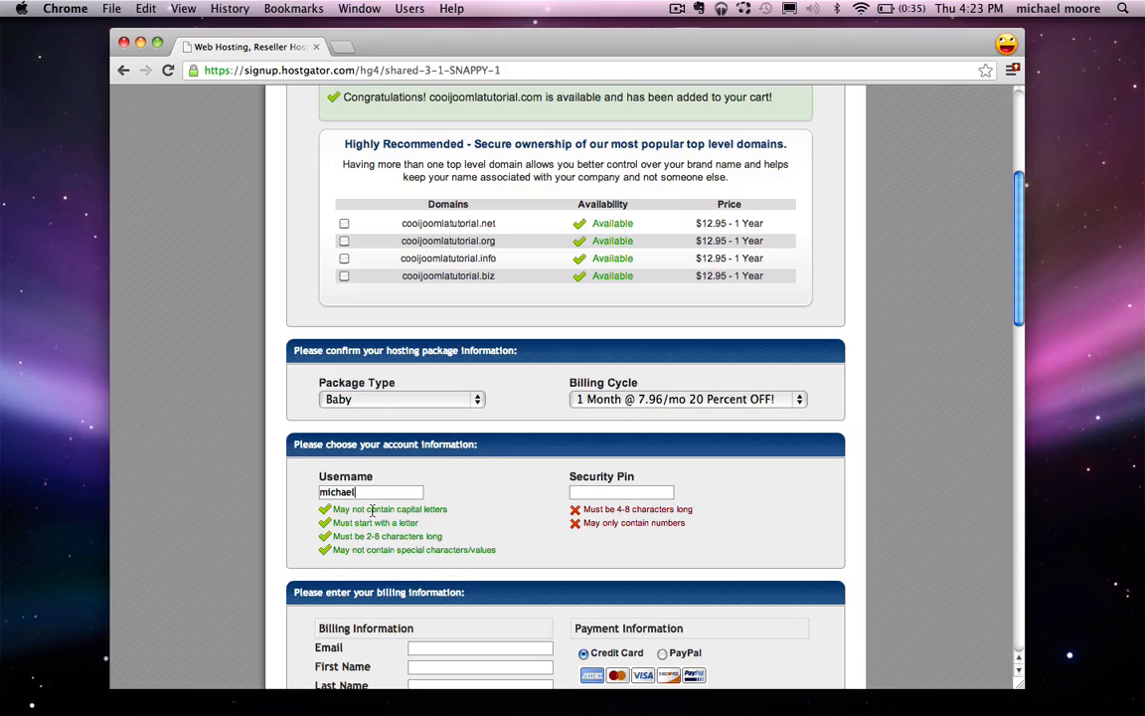
click(596, 493)
text(12345)
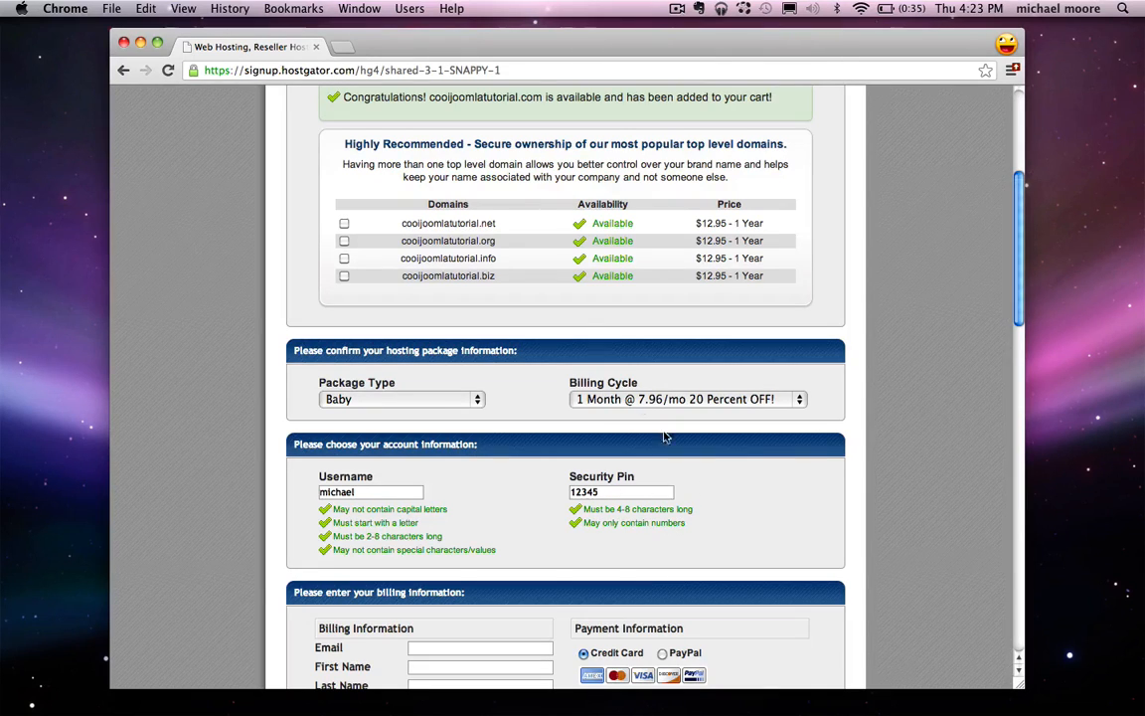
Step: Keep Credit Card as the payment method after trying PayPal
scroll(588, 337, down, 5)
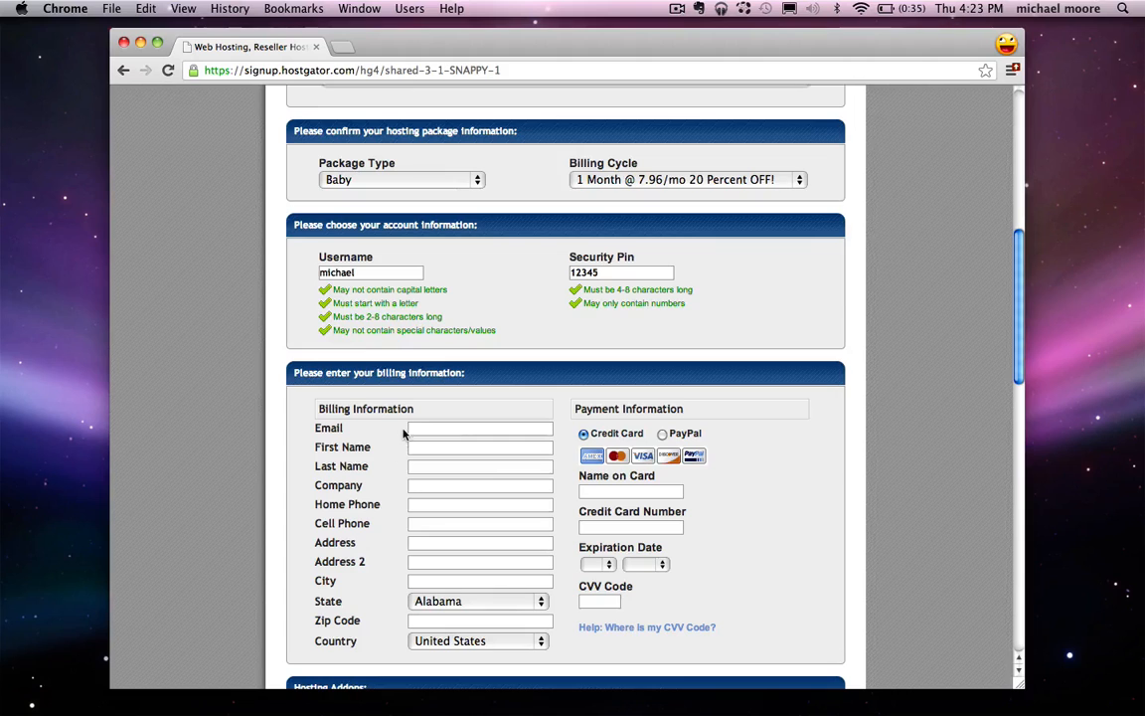
scroll(454, 443, down, 1)
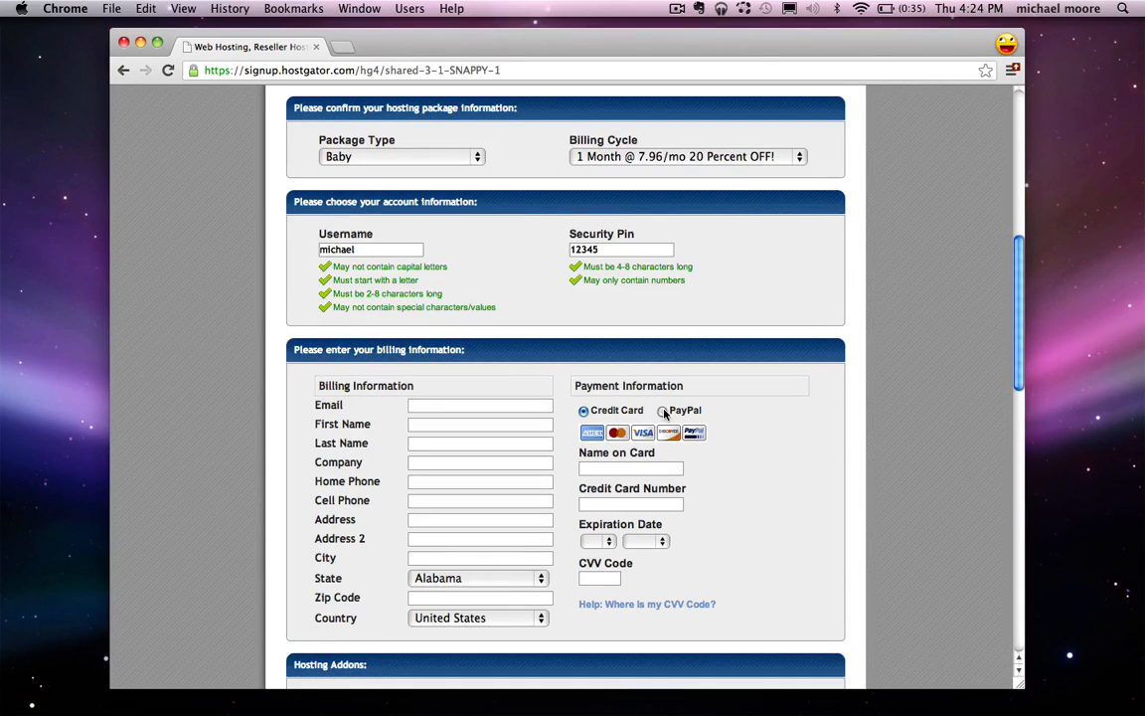
click(664, 412)
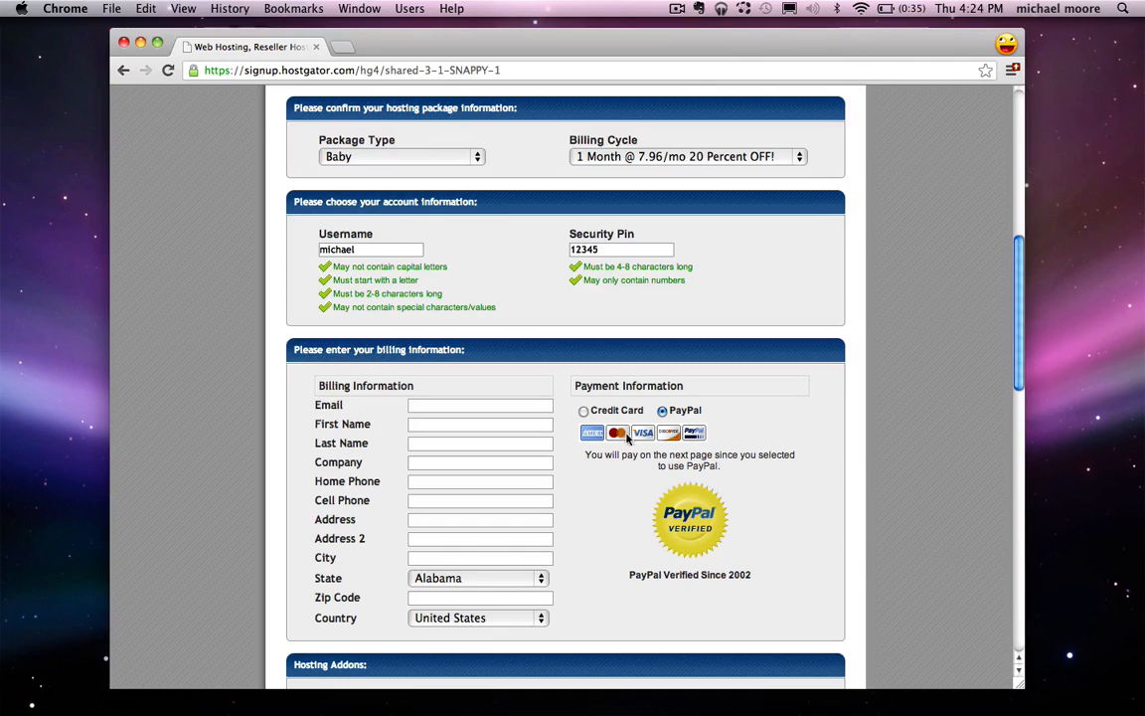
click(583, 412)
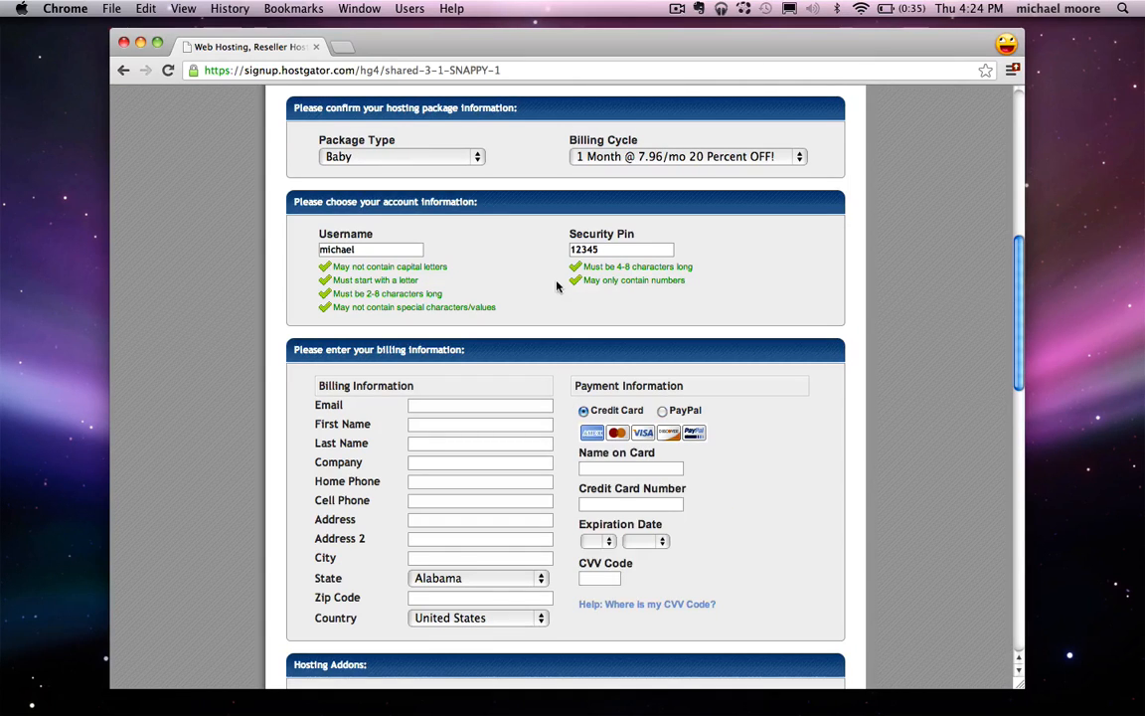
scroll(475, 275, down, 5)
scroll(476, 275, down, 5)
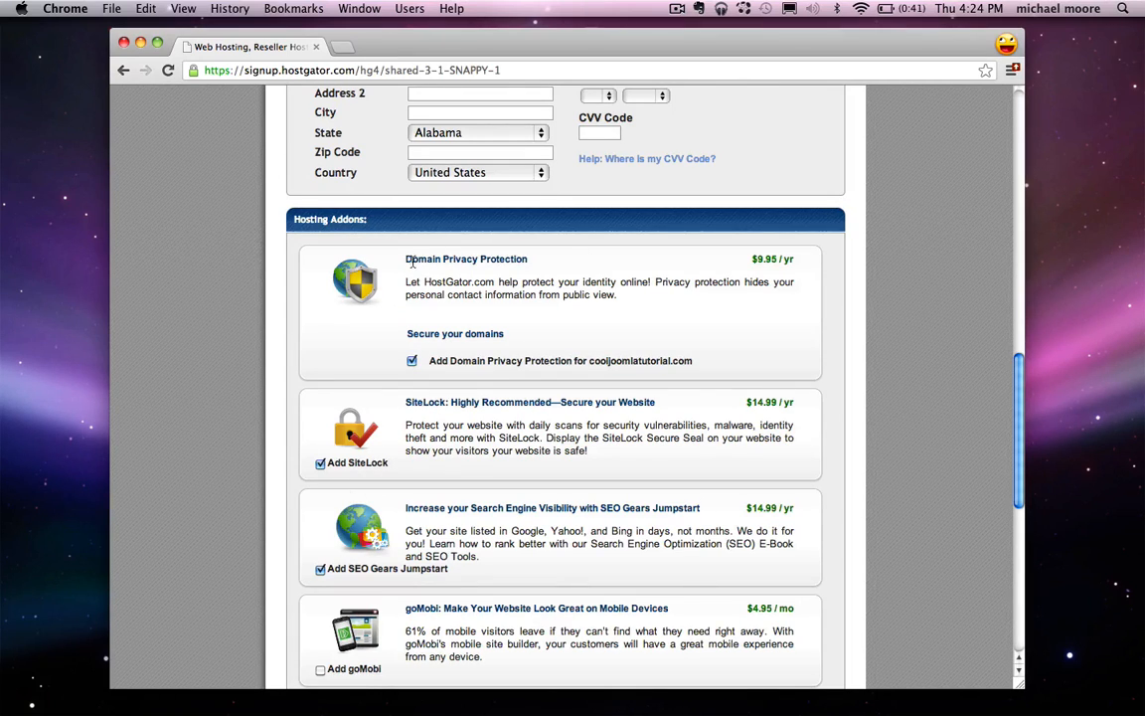
Step: Review the Domain Privacy Protection and SiteLock addons and scroll down to the coupon section
drag(408, 260, 525, 261)
click(542, 270)
scroll(424, 396, down, 1)
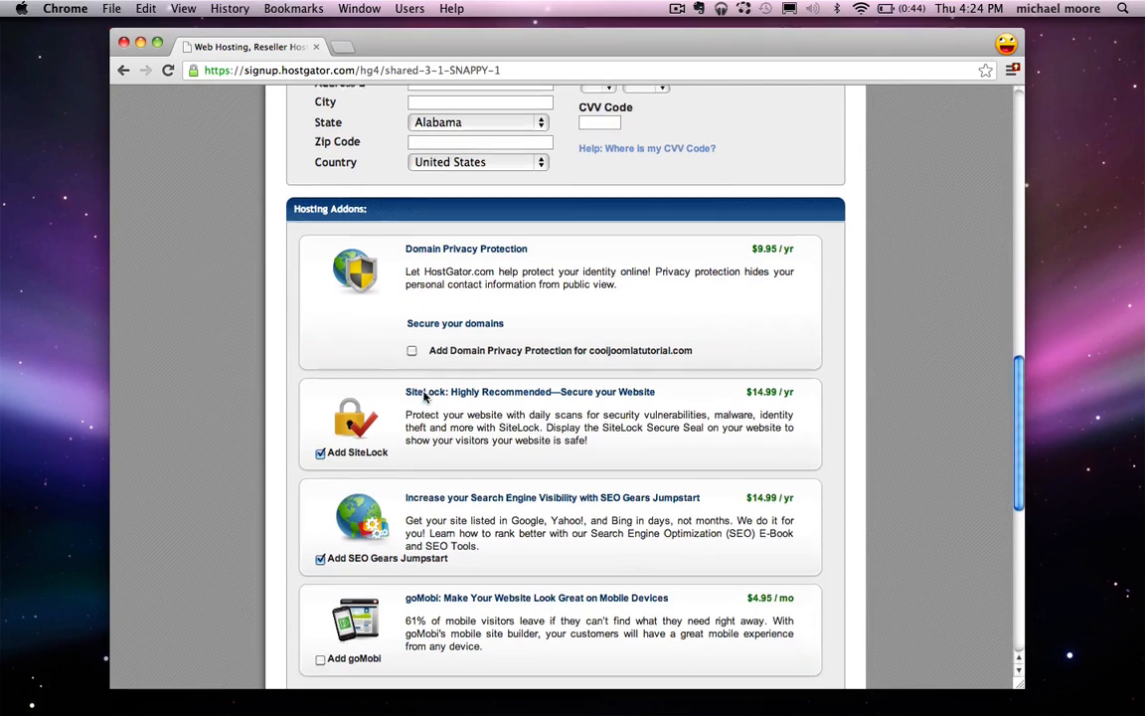
drag(407, 394, 443, 396)
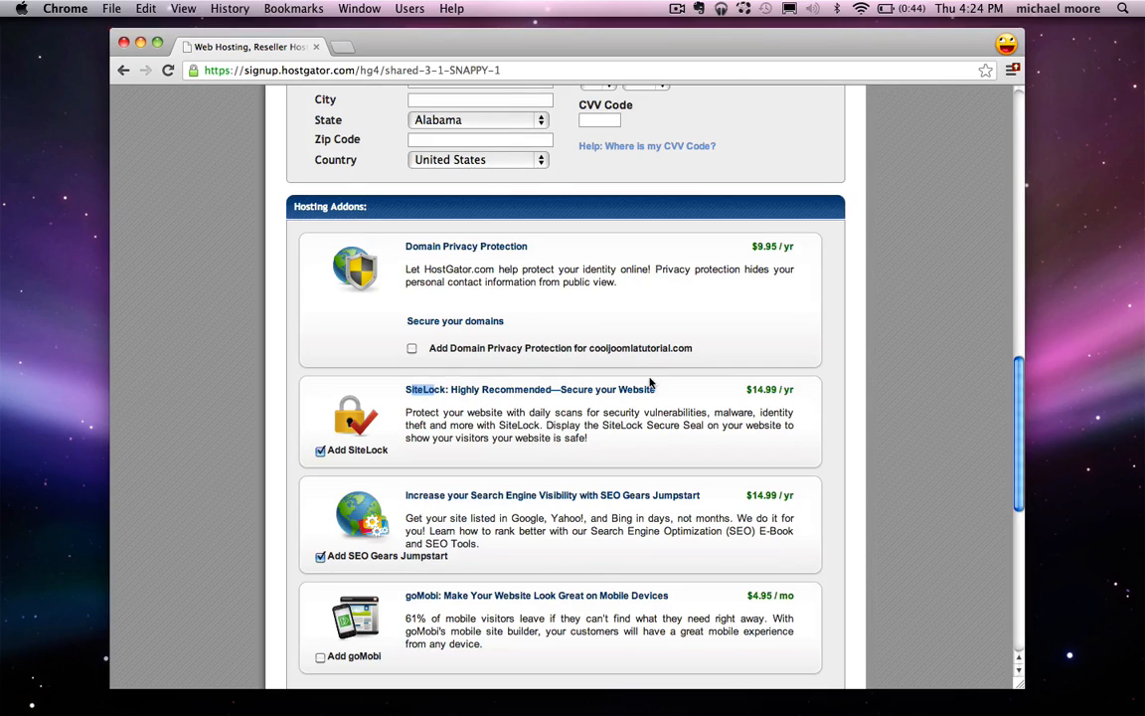
click(474, 403)
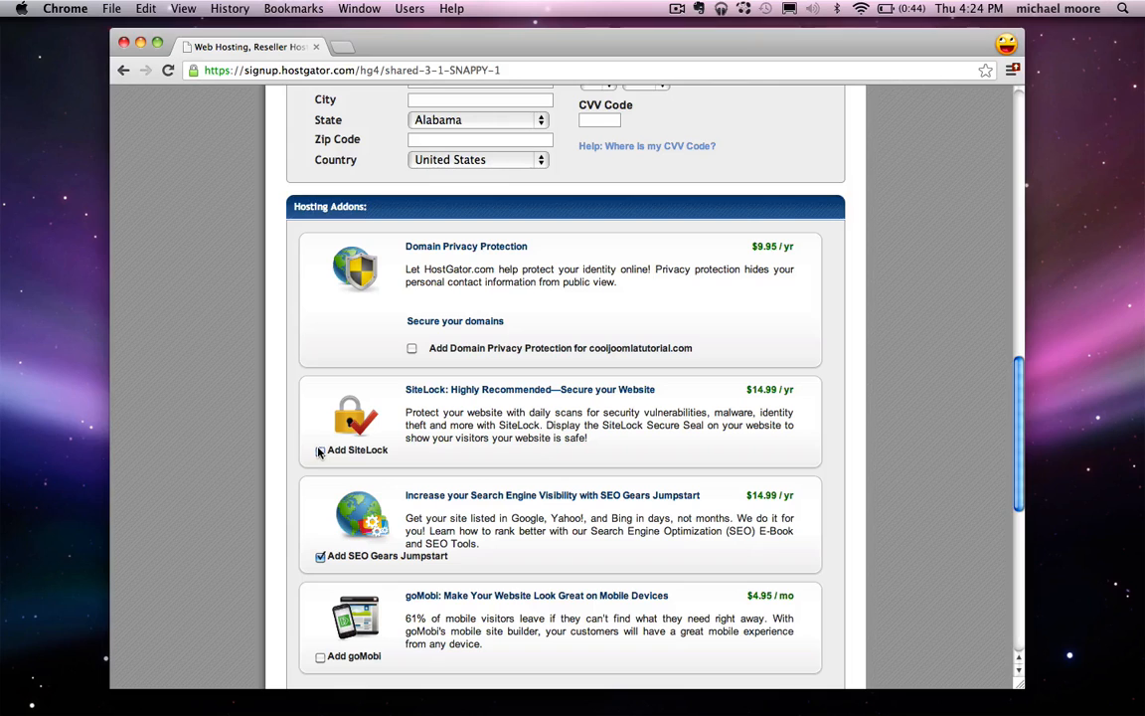
scroll(441, 372, down, 1)
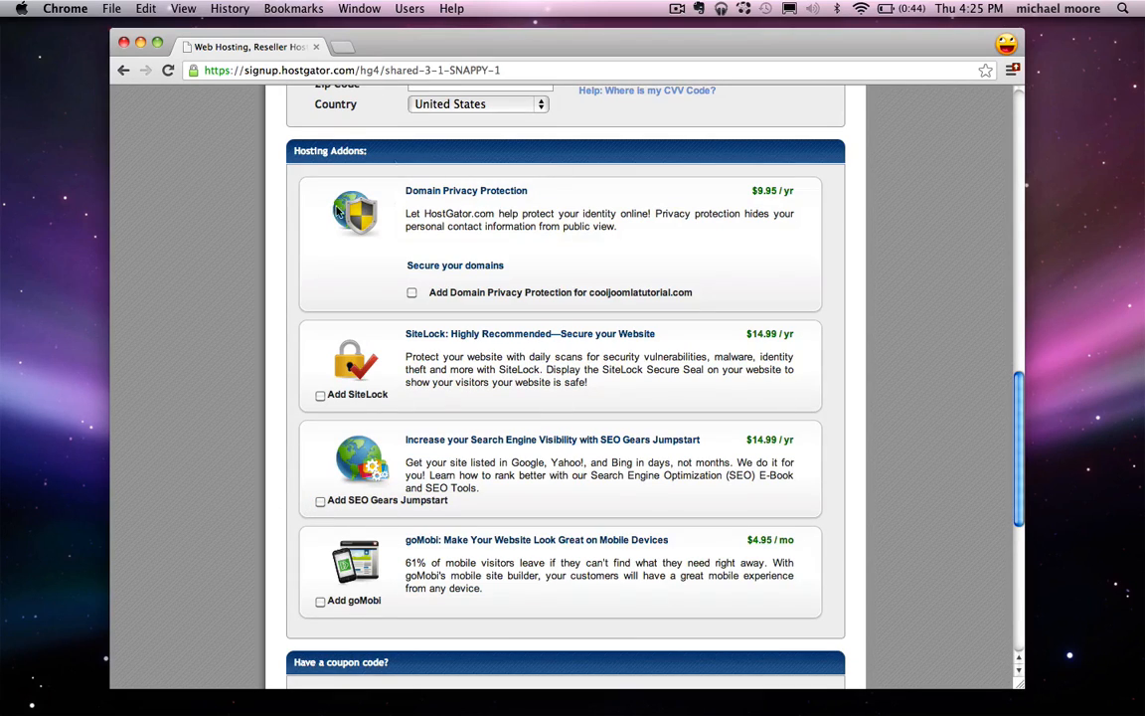
scroll(557, 318, down, 5)
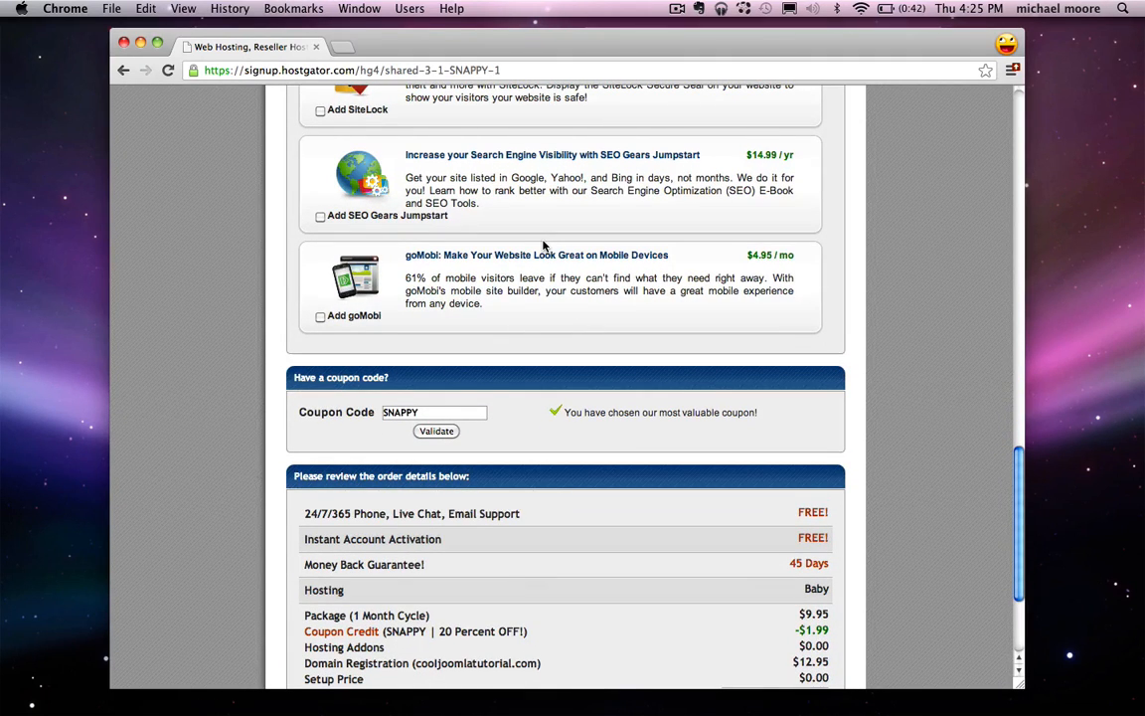
Step: Replace the SNAPPY coupon with hostgator2518 and validate it for 25 percent off
double_click(429, 412)
text(hostgator)
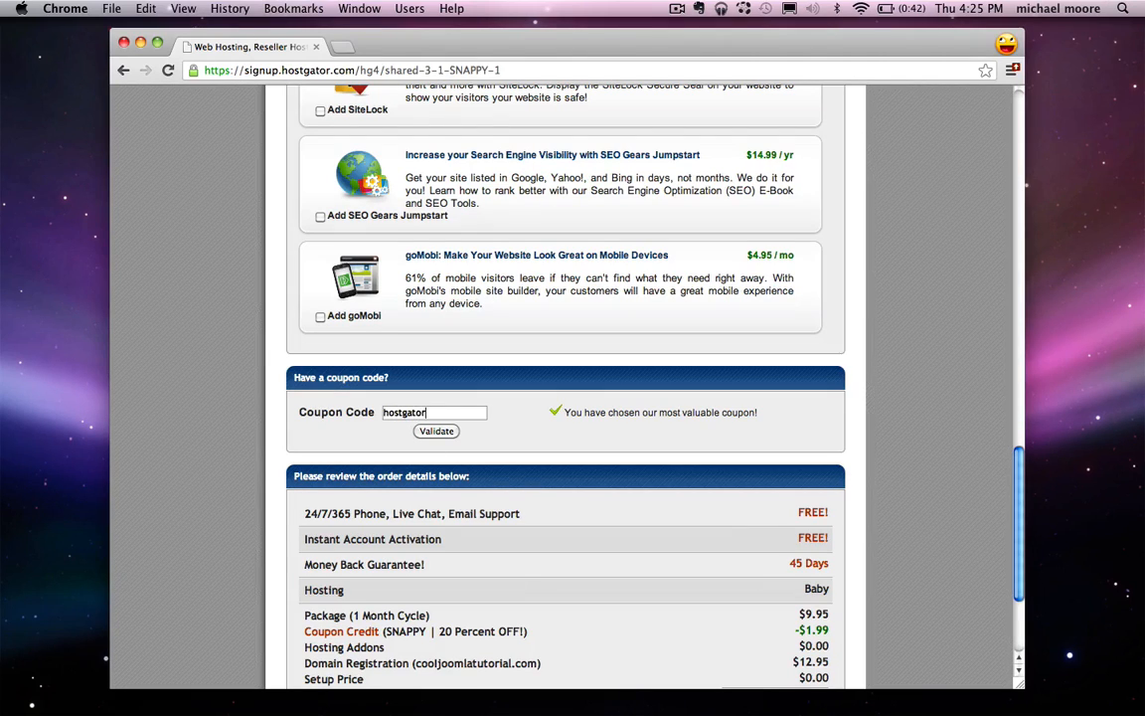
text(2518)
click(433, 431)
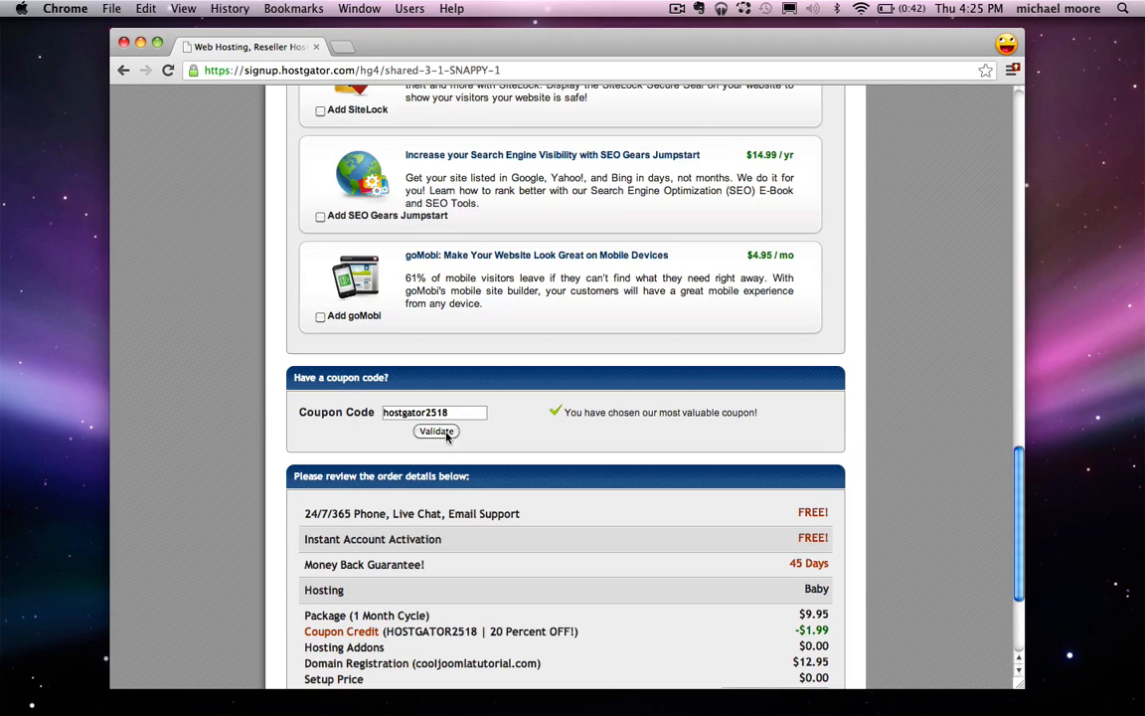
Step: Review the order summary, accept the terms and place the $20.41 hosting order
scroll(607, 418, down, 3)
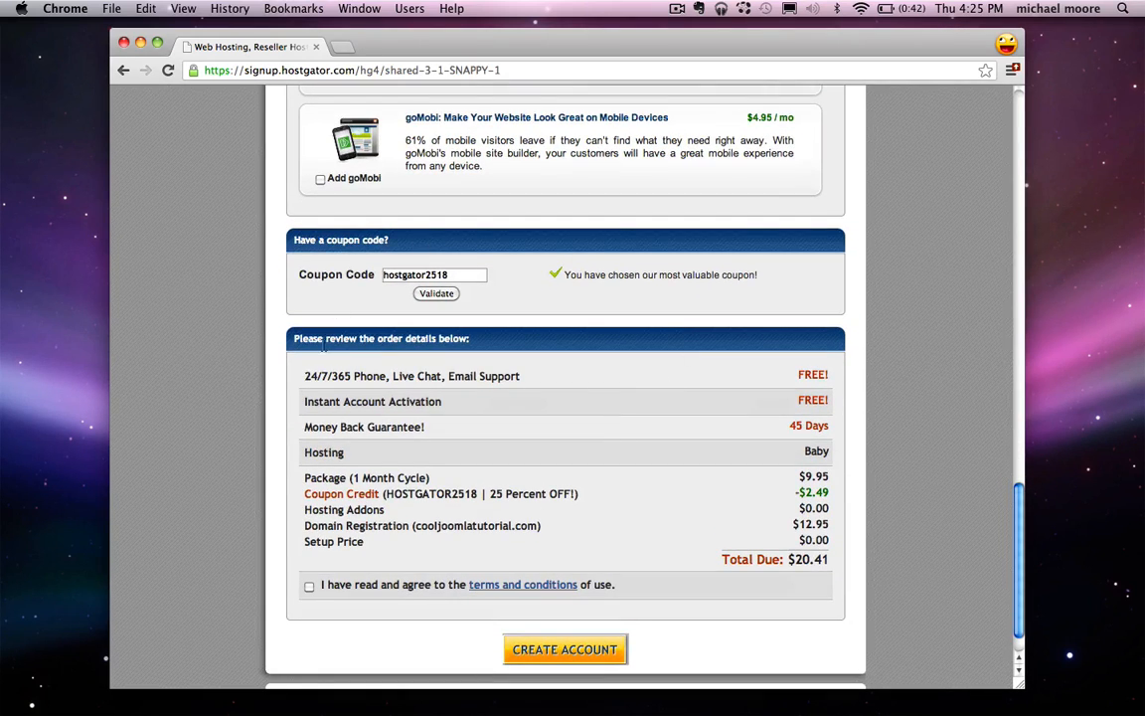
drag(295, 340, 666, 450)
click(639, 451)
scroll(406, 583, down, 2)
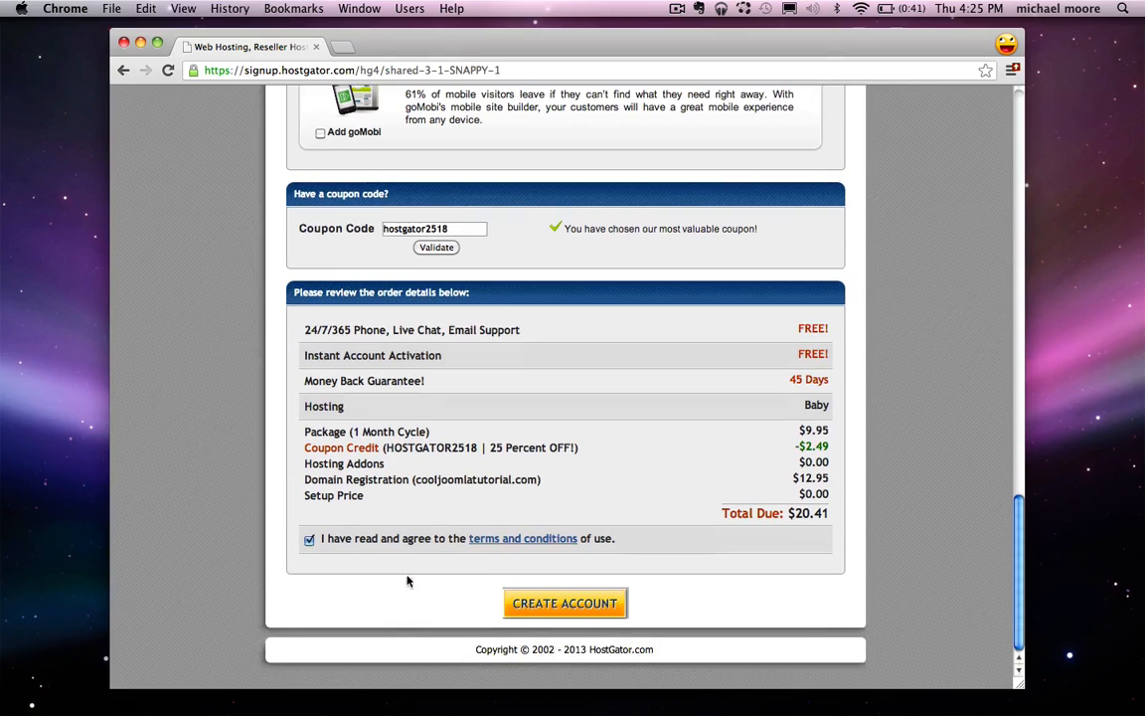
click(566, 604)
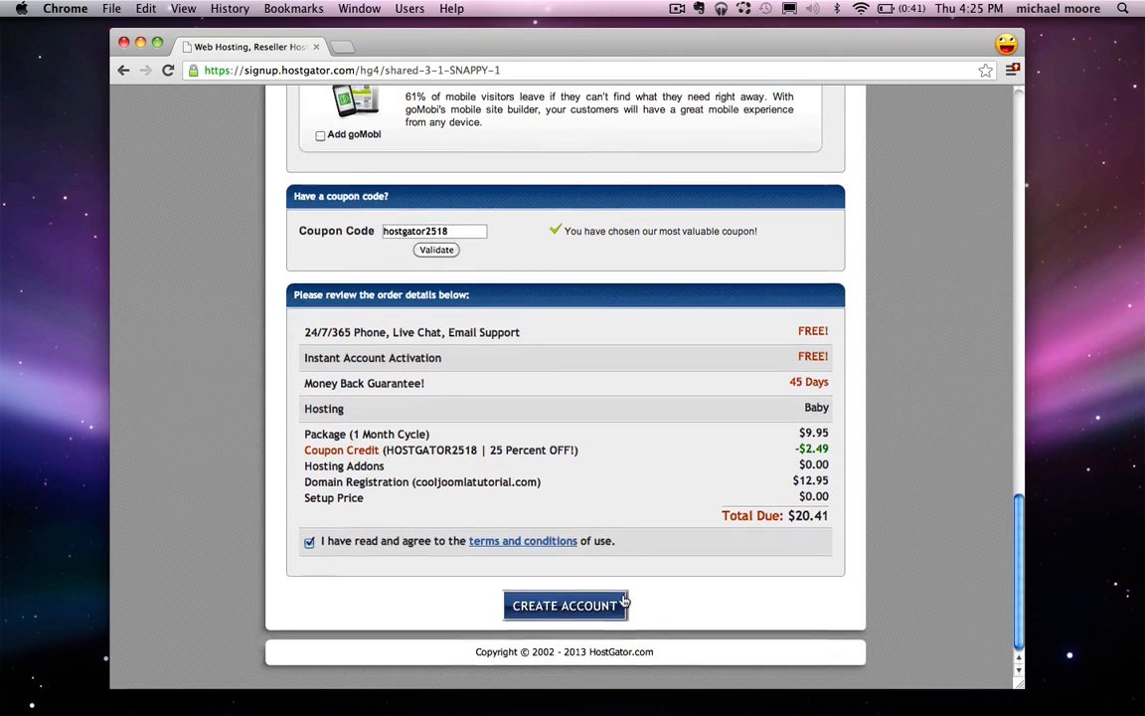
scroll(630, 416, up, 3)
scroll(634, 412, down, 8)
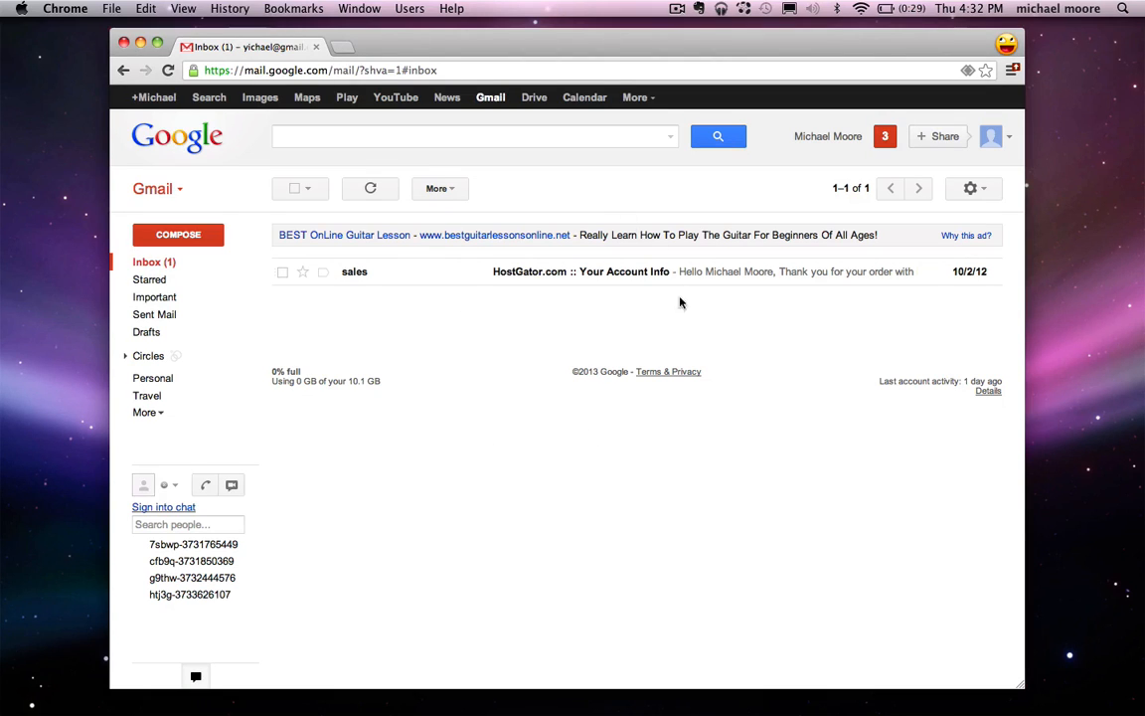
Step: Open the 'HostGator.com :: Your Account Info' email from sales in the Gmail inbox
click(533, 275)
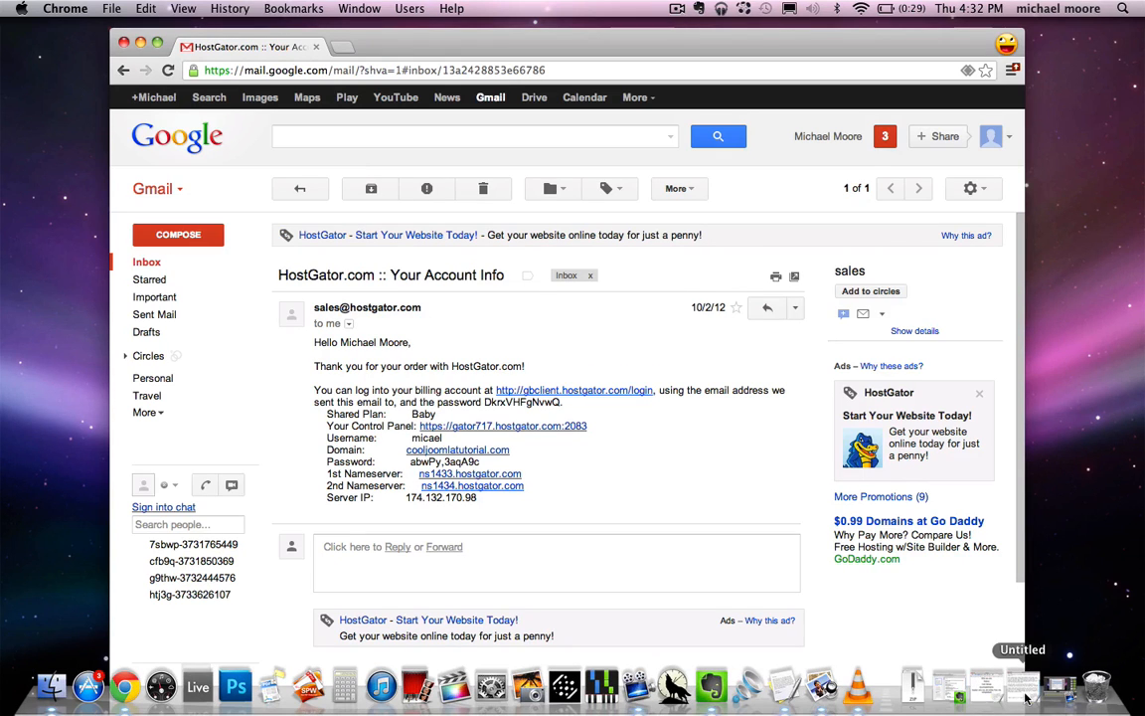
Step: Delete the Get a Domain and Get Hosting (server) lines from the TextEdit note, then close Untitled 3
click(788, 686)
click(658, 334)
drag(755, 320, 452, 238)
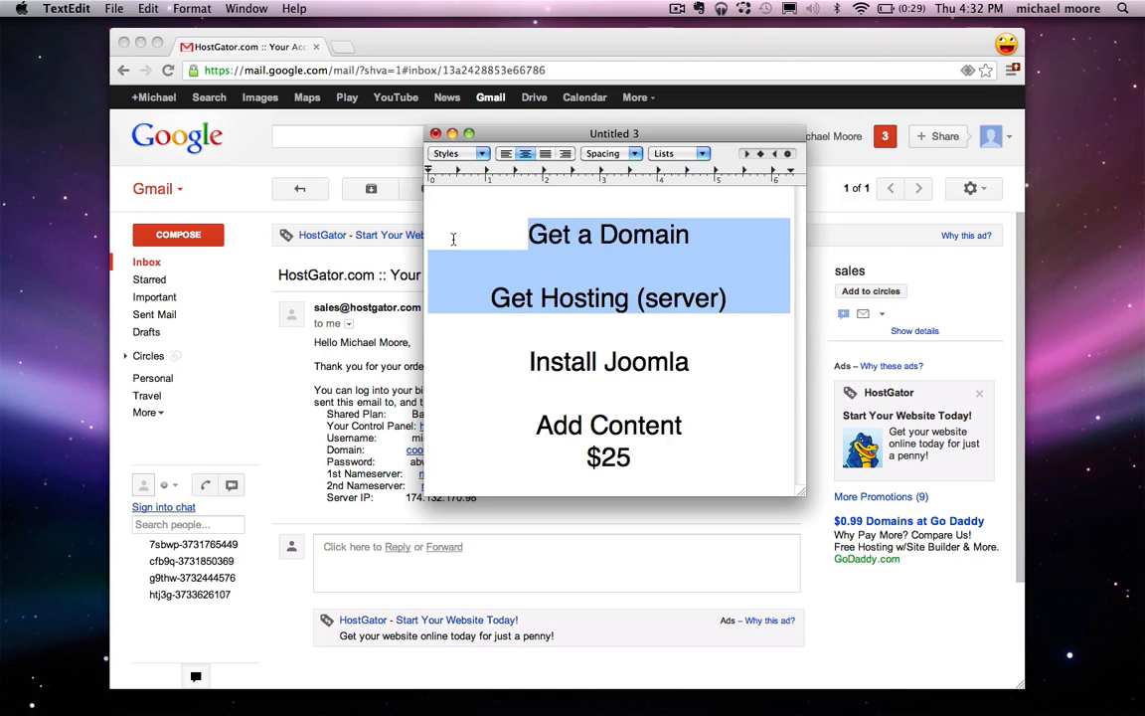
key(BackSpace)
key(Delete)
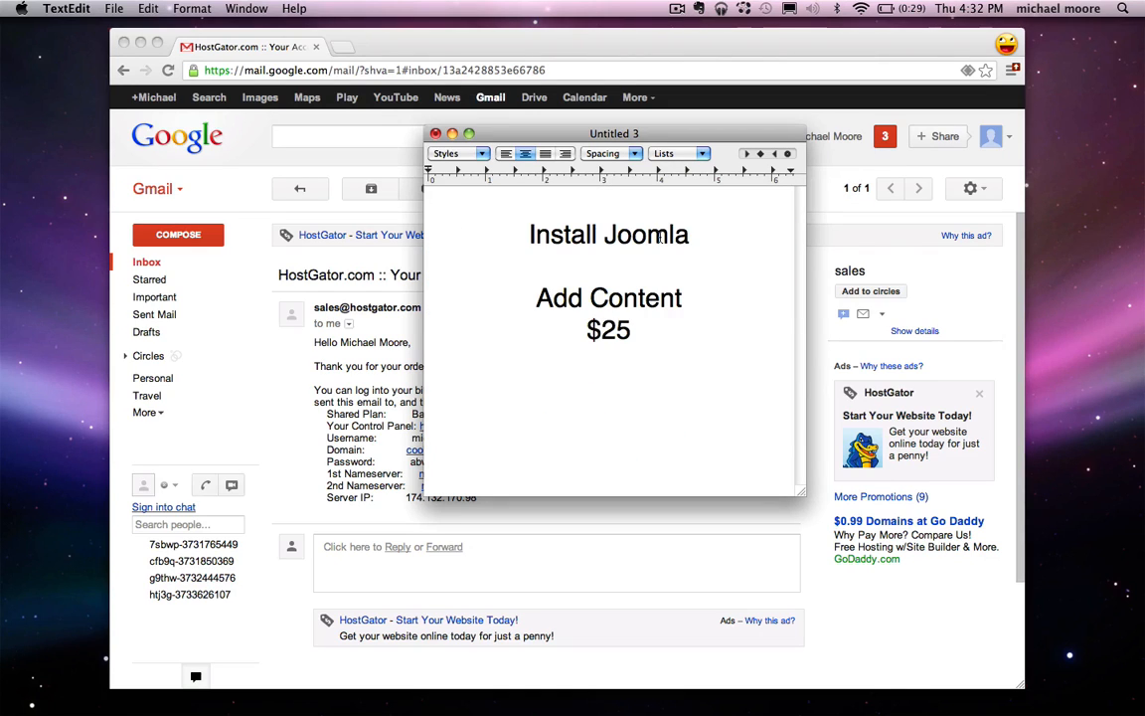
drag(495, 235, 693, 235)
click(708, 236)
click(452, 134)
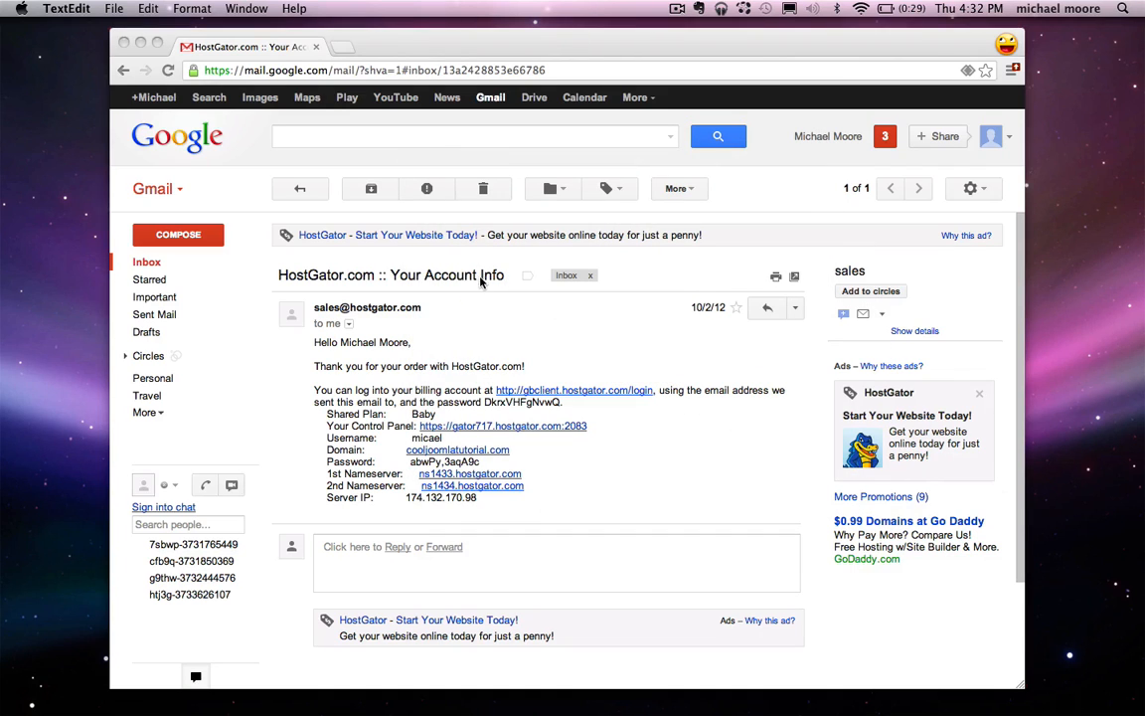
Step: Copy the Password value listed in the HostGator account info email
click(446, 399)
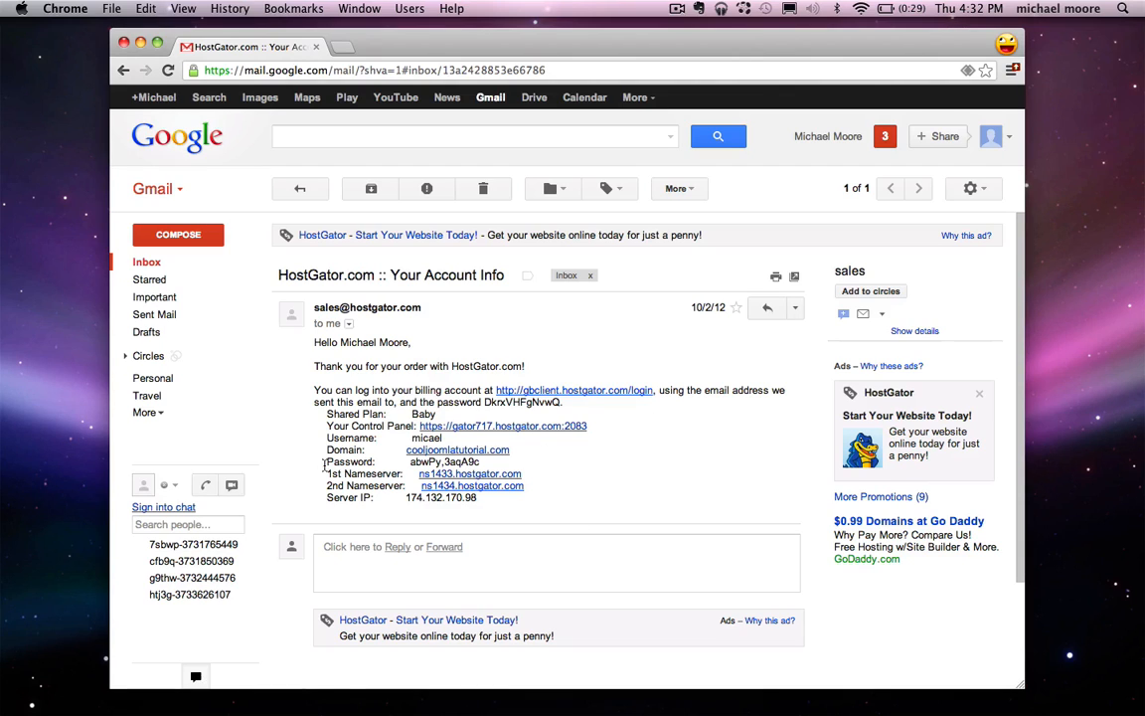
mouse_move(410, 463)
mouse_down()
mouse_move(482, 466)
mouse_move(412, 464)
mouse_up()
click(482, 468)
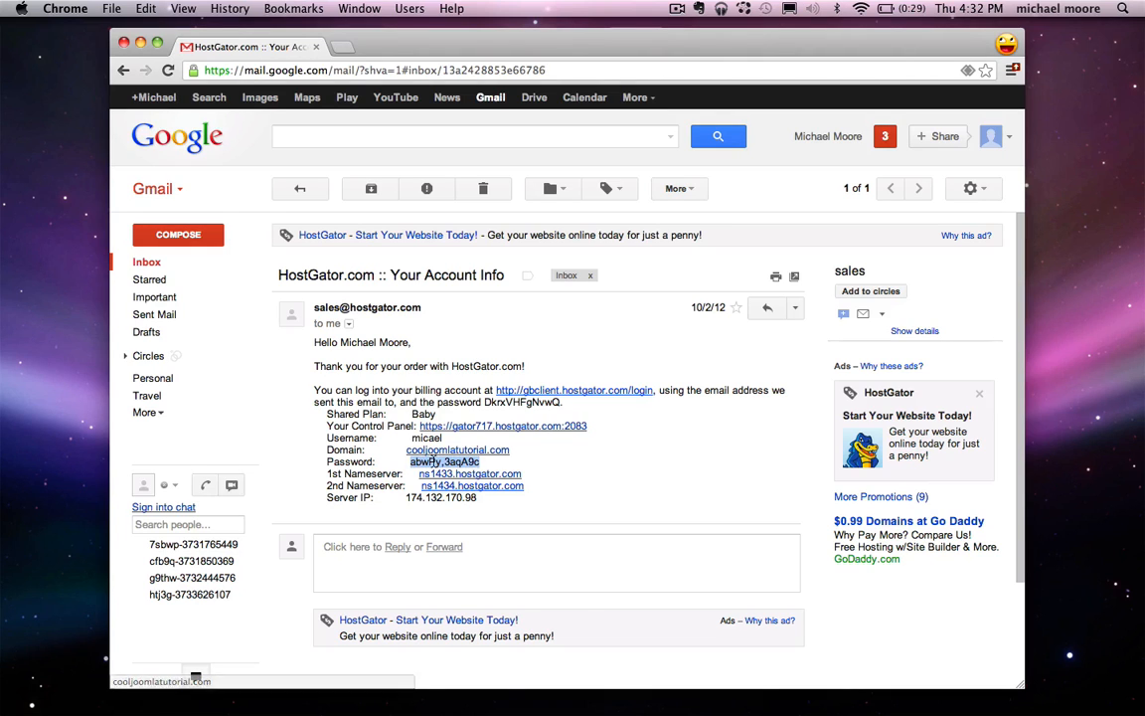
right_click(435, 460)
click(473, 465)
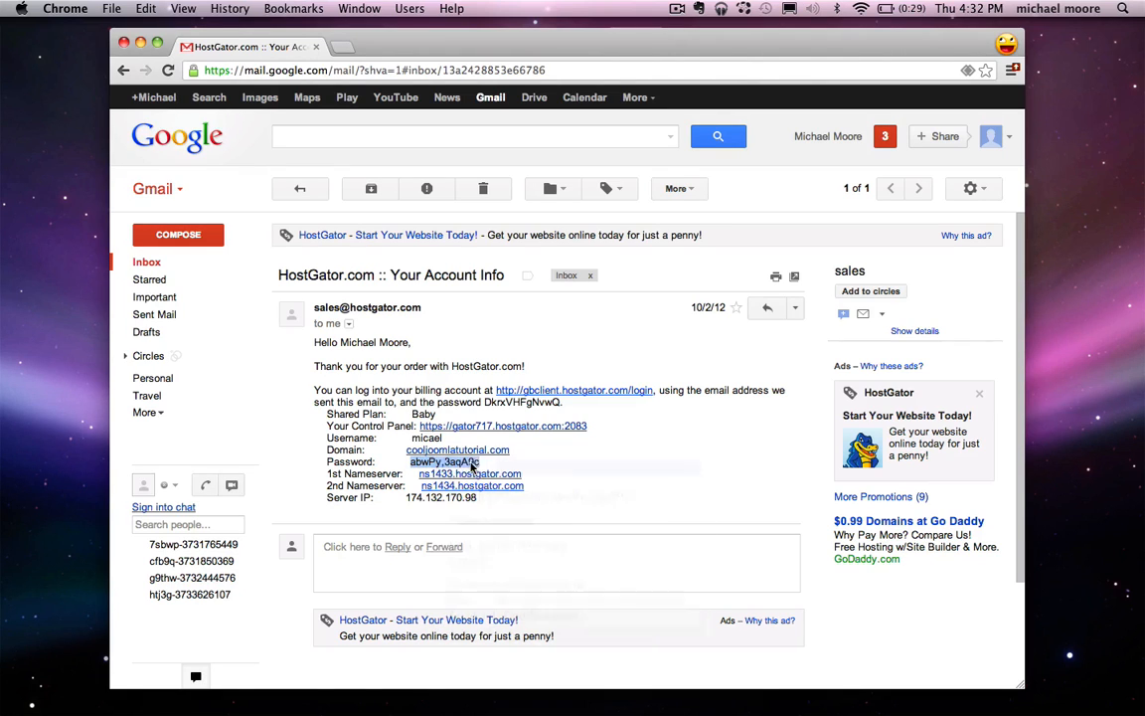
click(586, 468)
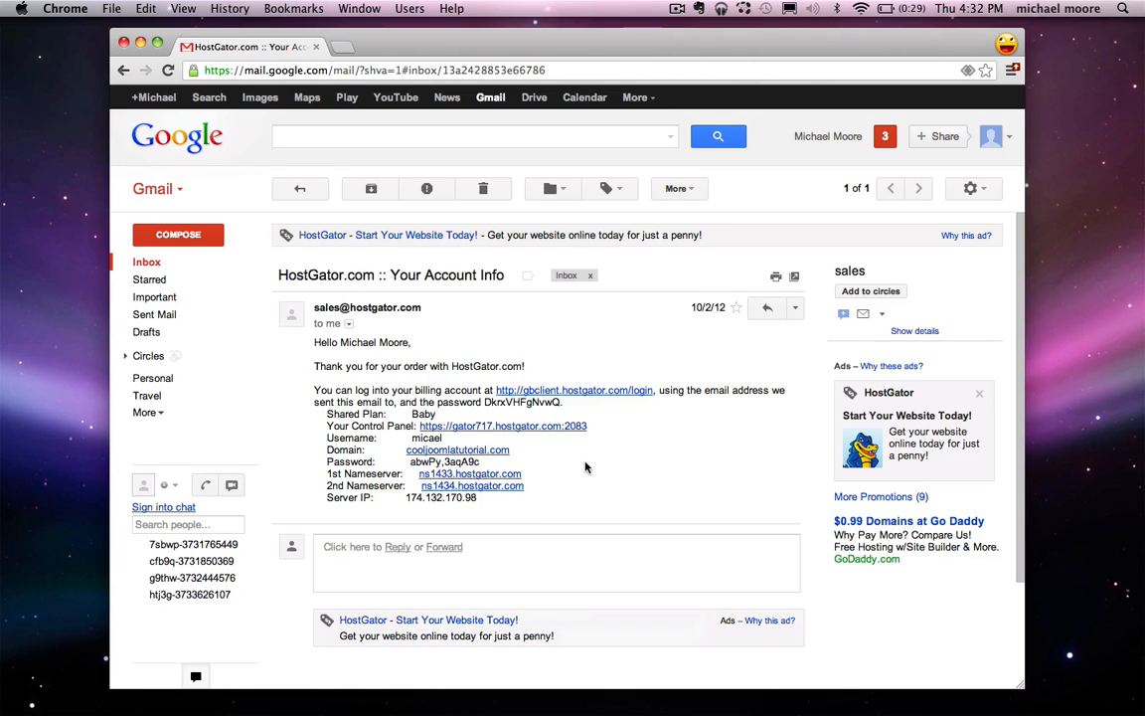
drag(326, 428, 408, 429)
click(346, 437)
drag(329, 437, 377, 438)
click(426, 437)
Step: Log in to cPanel at gator717.hostgator.com:2083 with the account username and pasted password
click(450, 426)
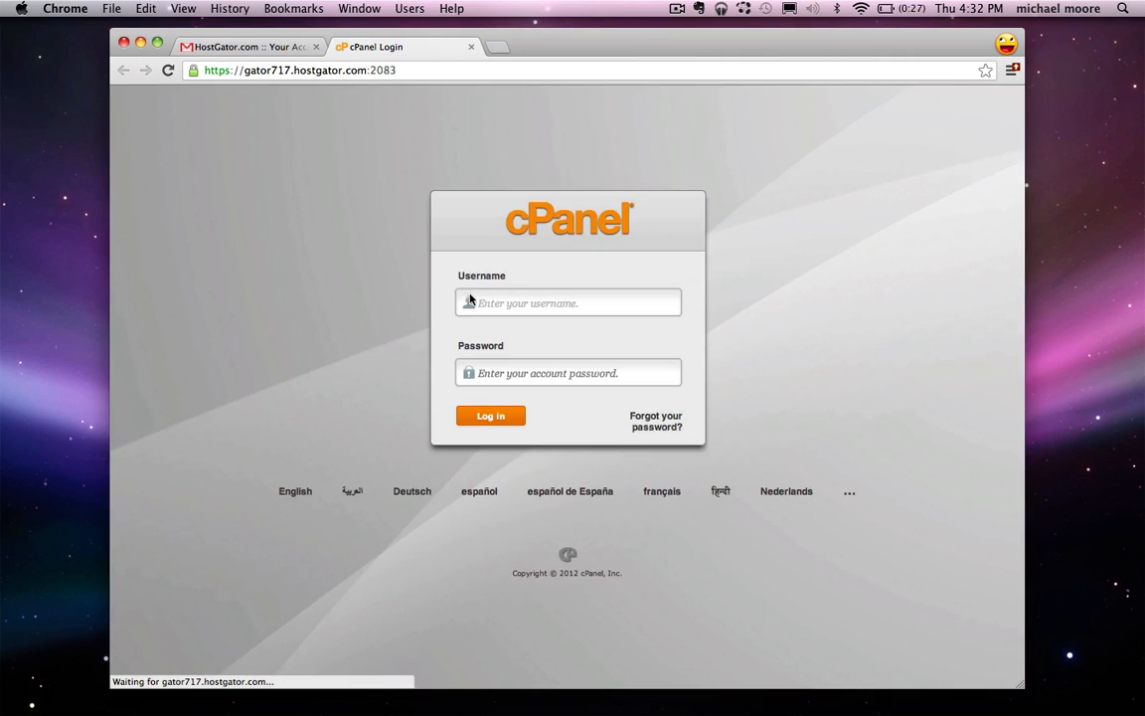
text(micael)
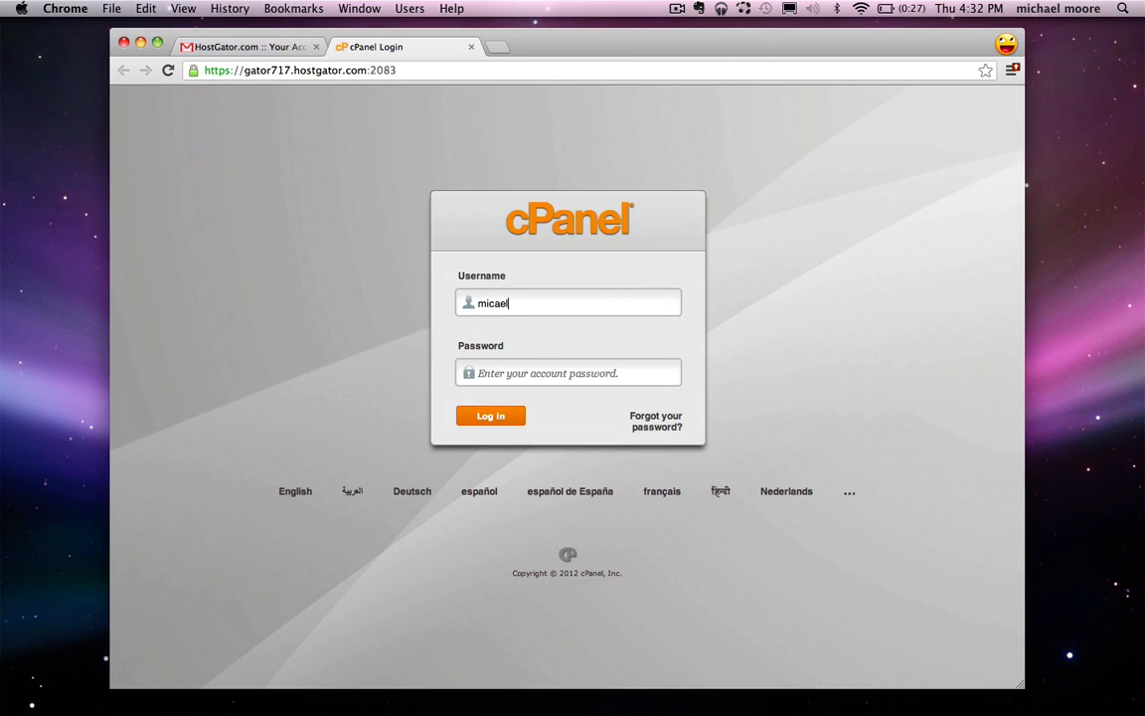
right_click(544, 376)
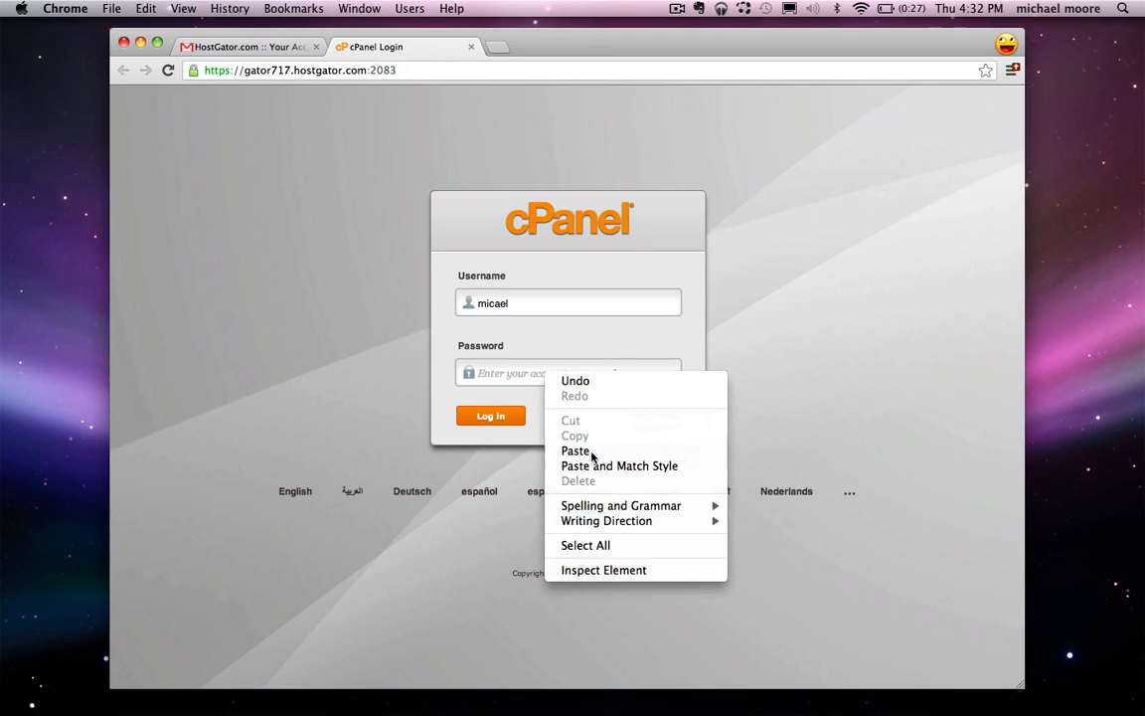
click(557, 403)
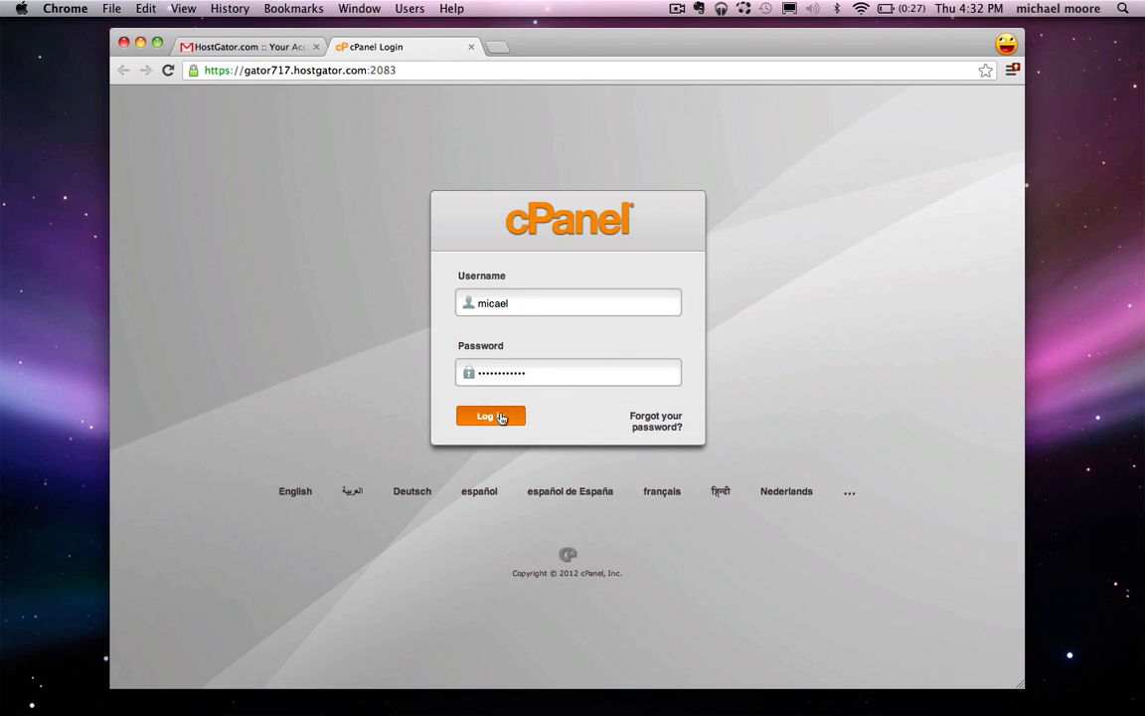
click(501, 417)
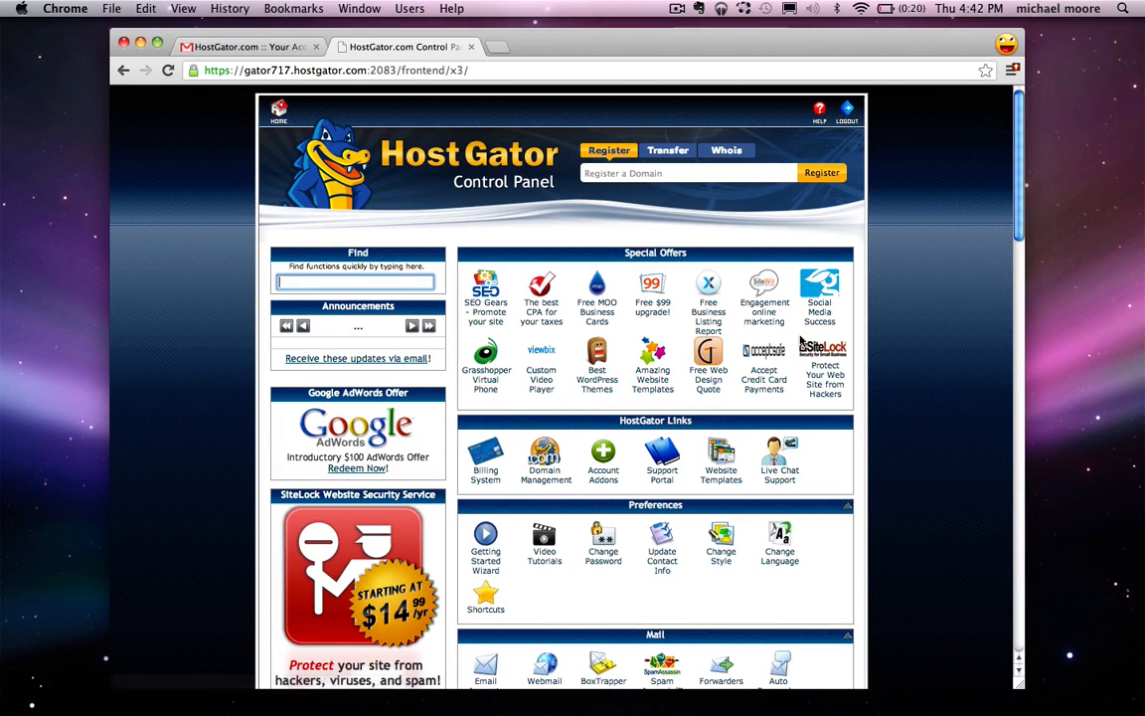
Step: Open QuickInstall under Software/Services and choose Joomla from the CMS Software list
scroll(782, 234, down, 5)
scroll(778, 227, down, 8)
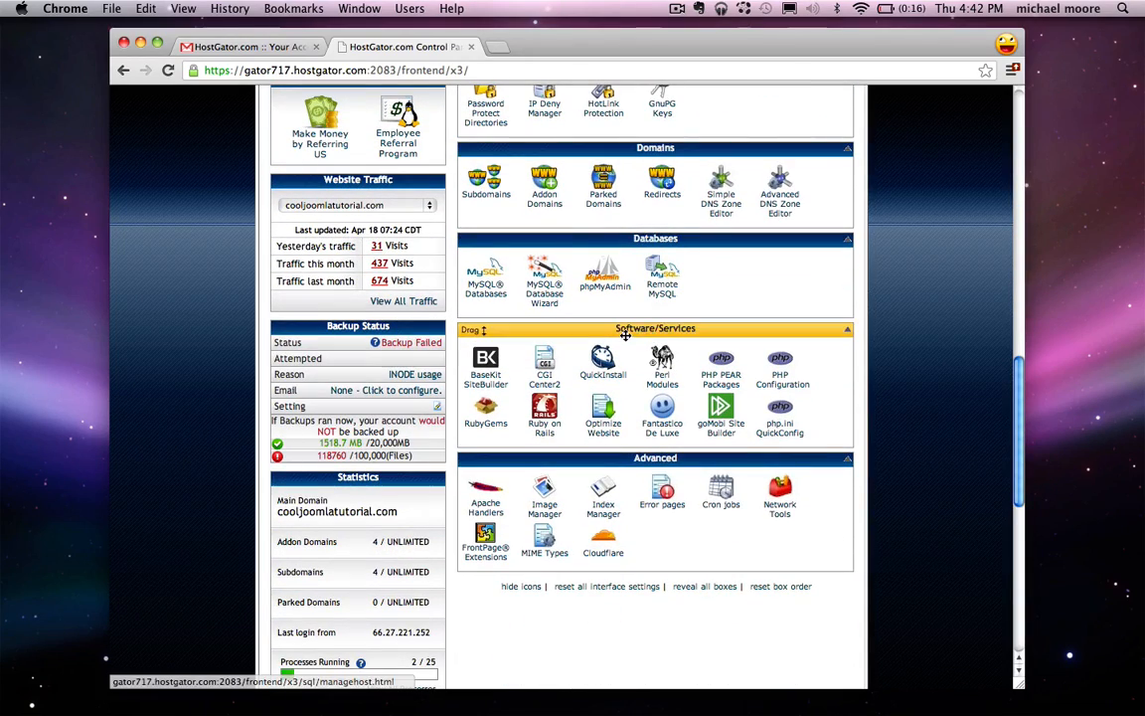
click(602, 376)
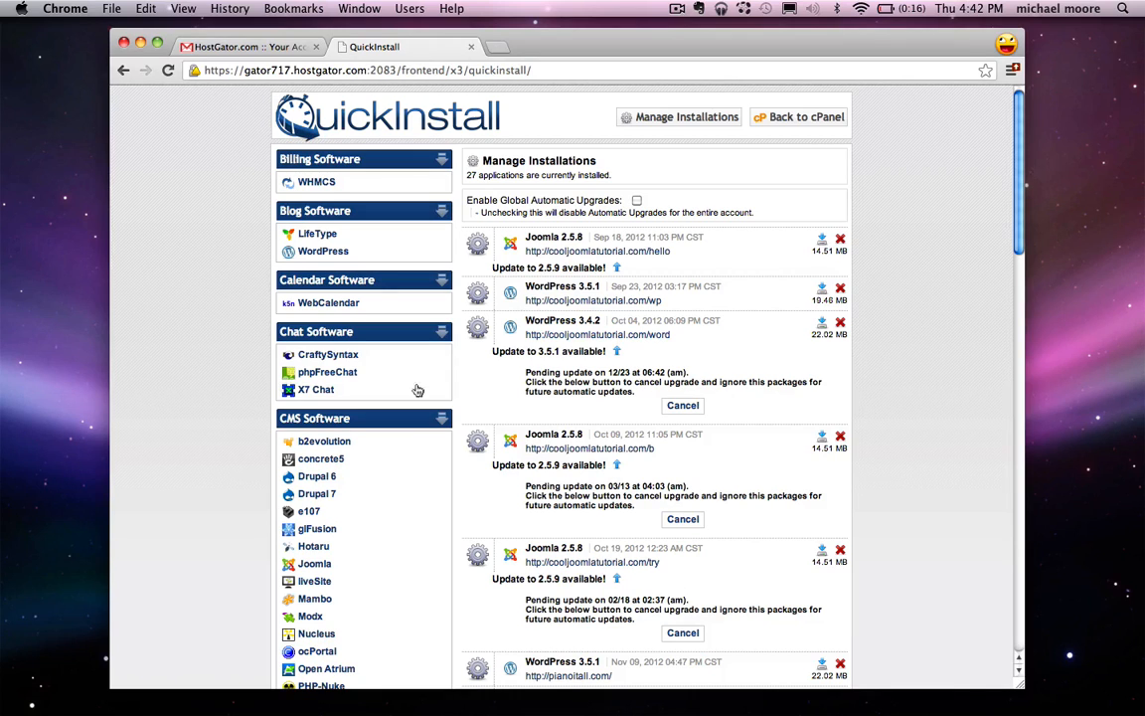
click(314, 564)
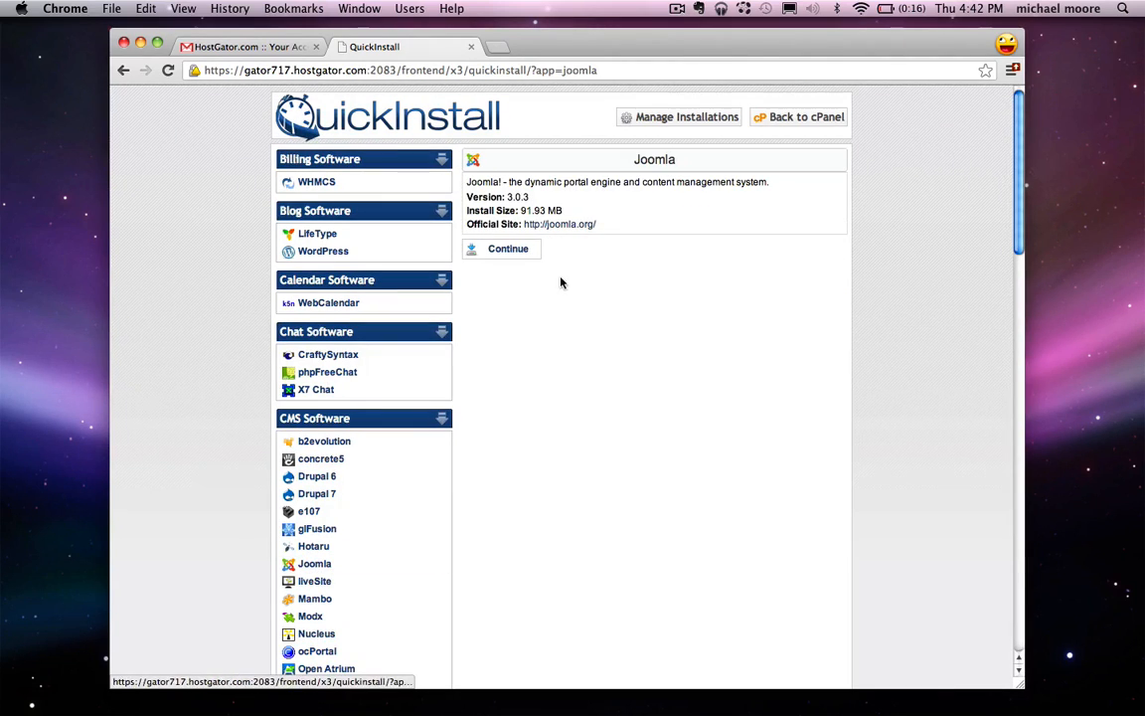
click(504, 251)
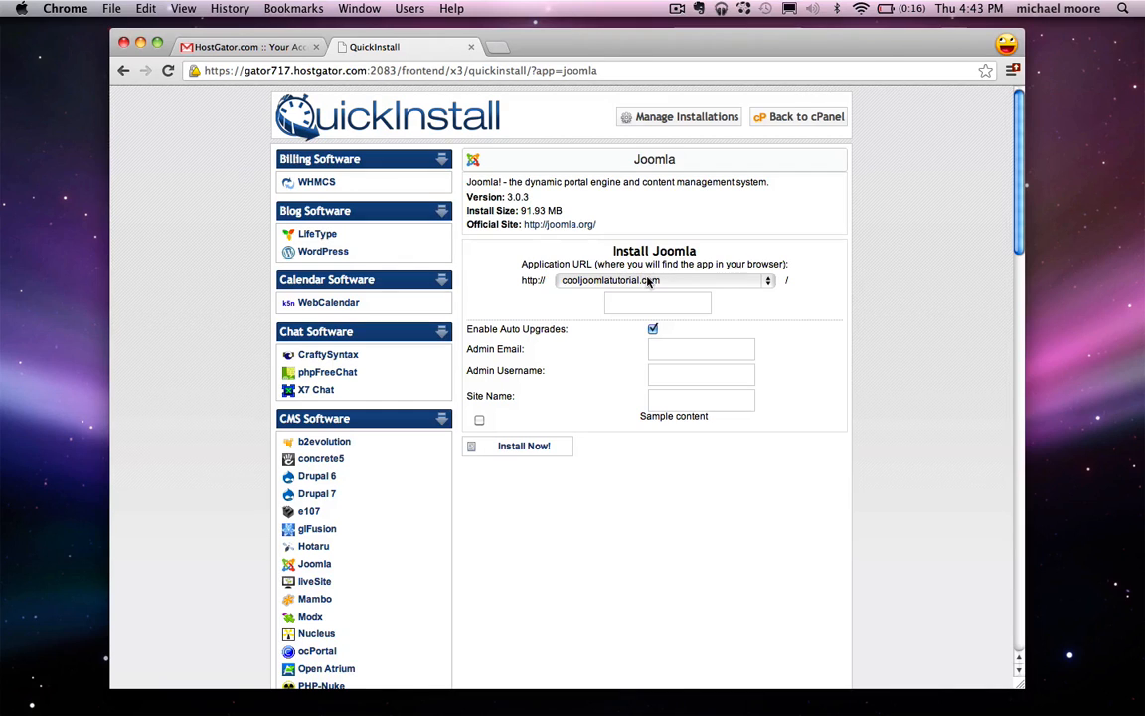
Step: Keep cooljoomlatutorial.com as the install domain and leave the install folder blank
click(774, 283)
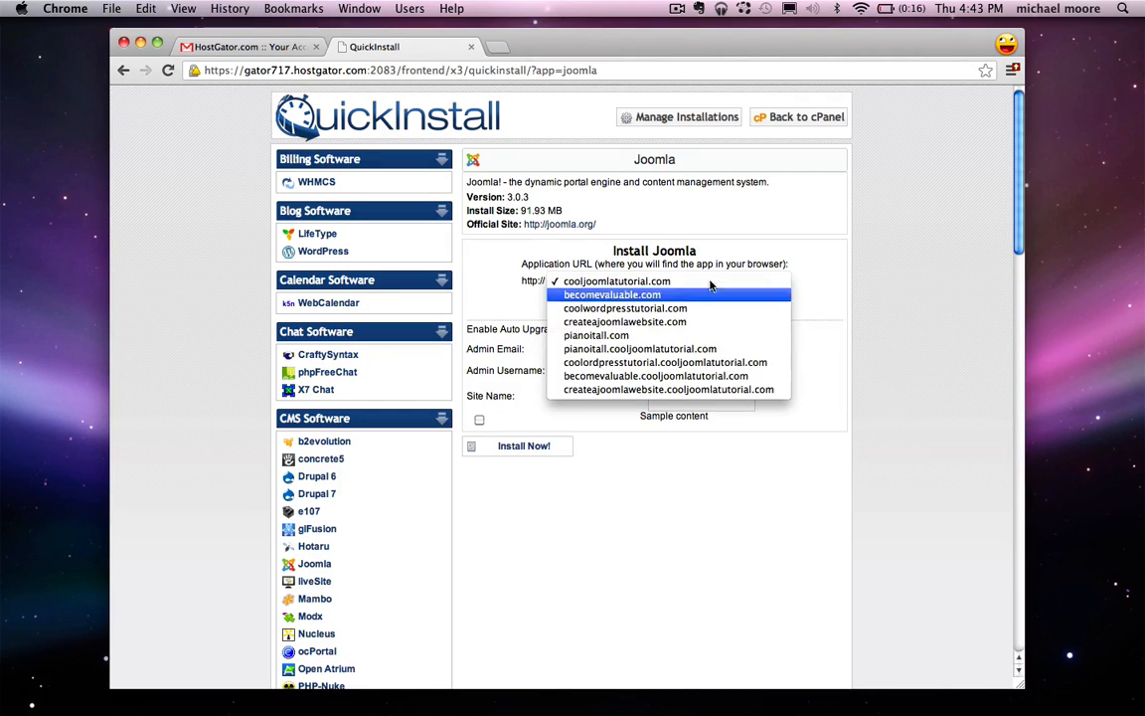
click(867, 257)
click(854, 289)
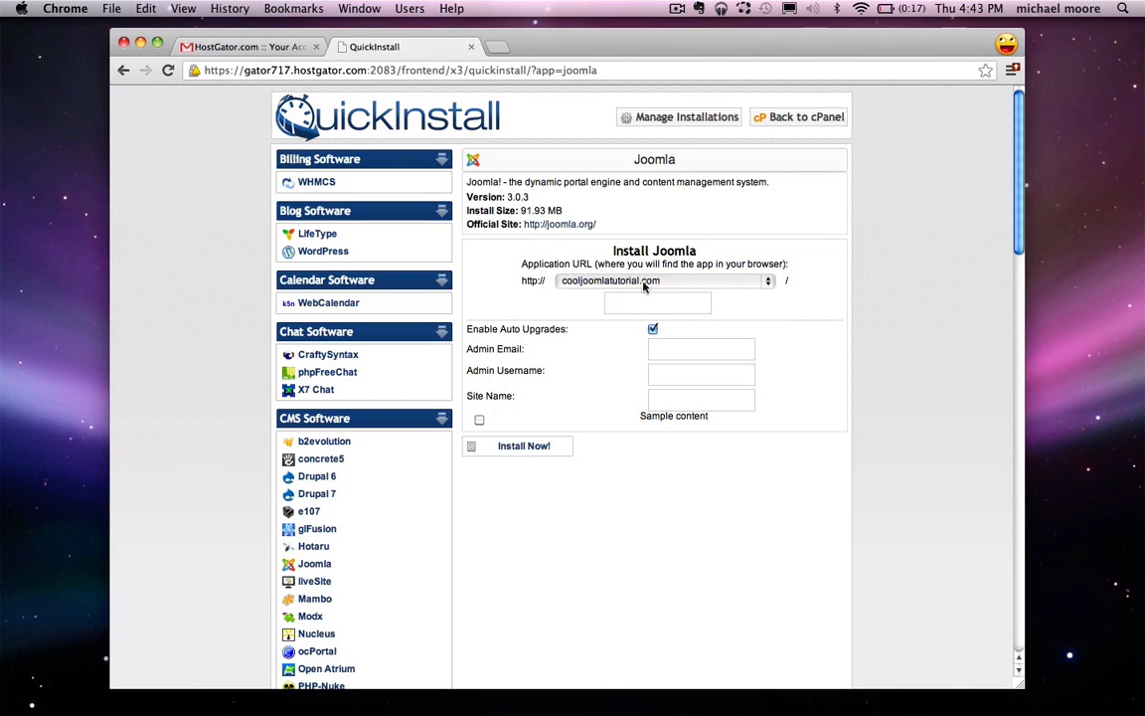
click(617, 303)
text(dogs)
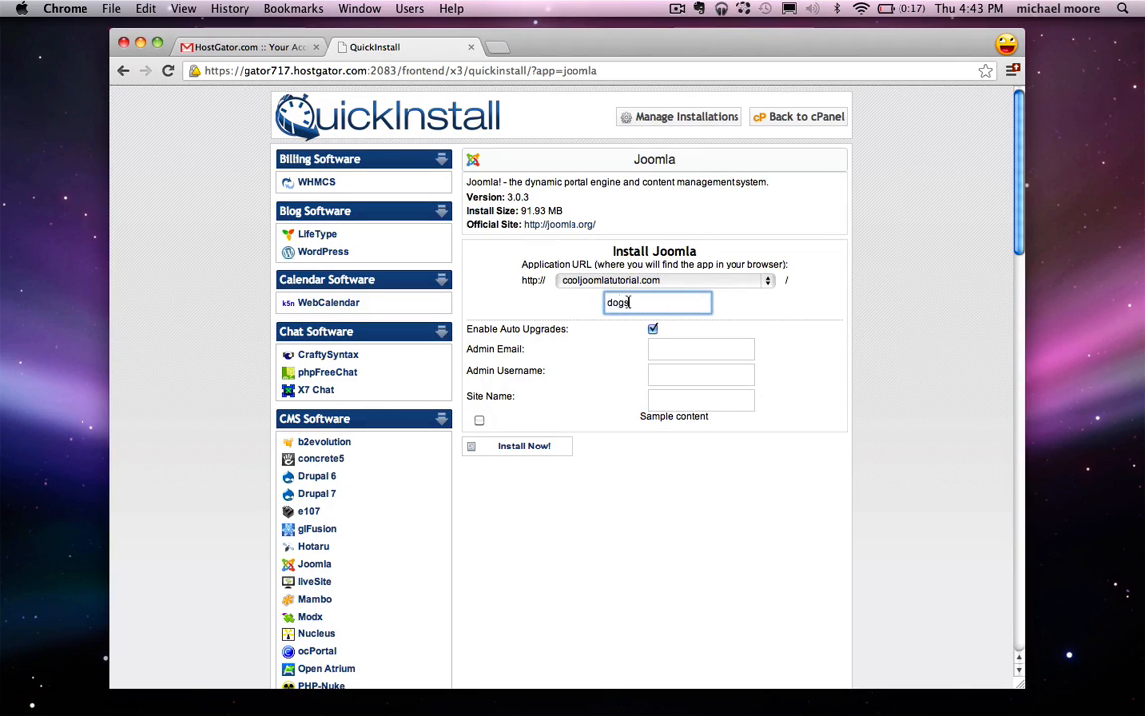
drag(631, 302, 609, 305)
key(BackSpace)
click(492, 274)
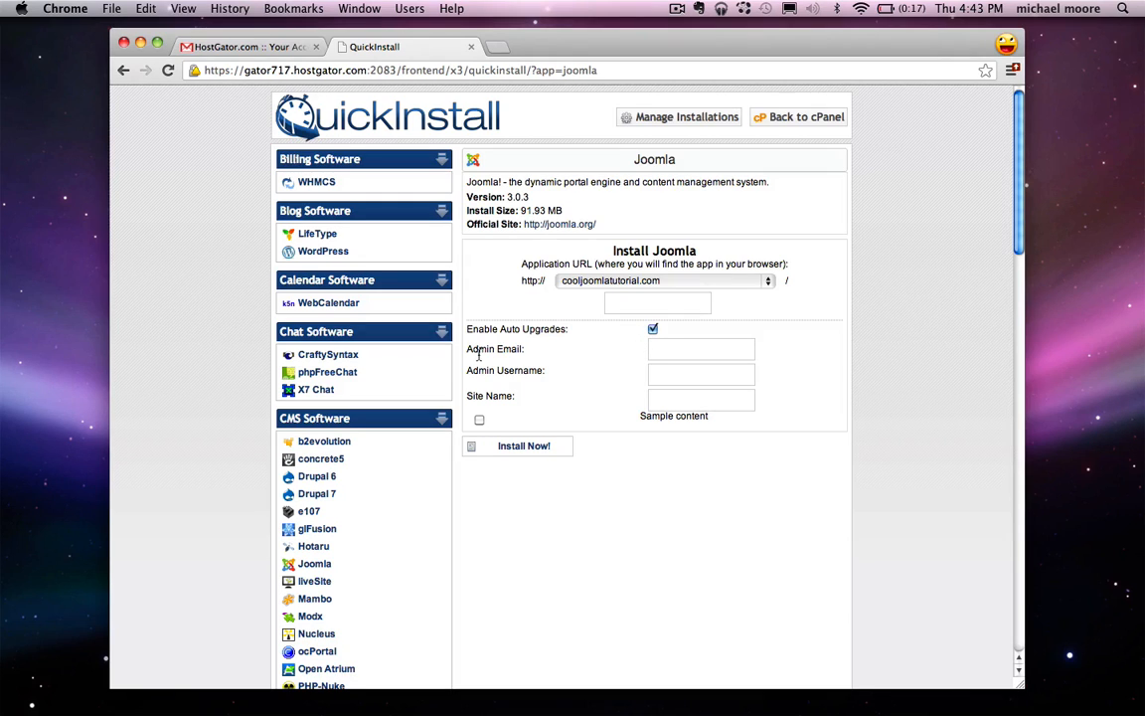
Step: Enter the admin e-mail, admin username and site name 'Larry's Landscaping', then start the install
click(671, 349)
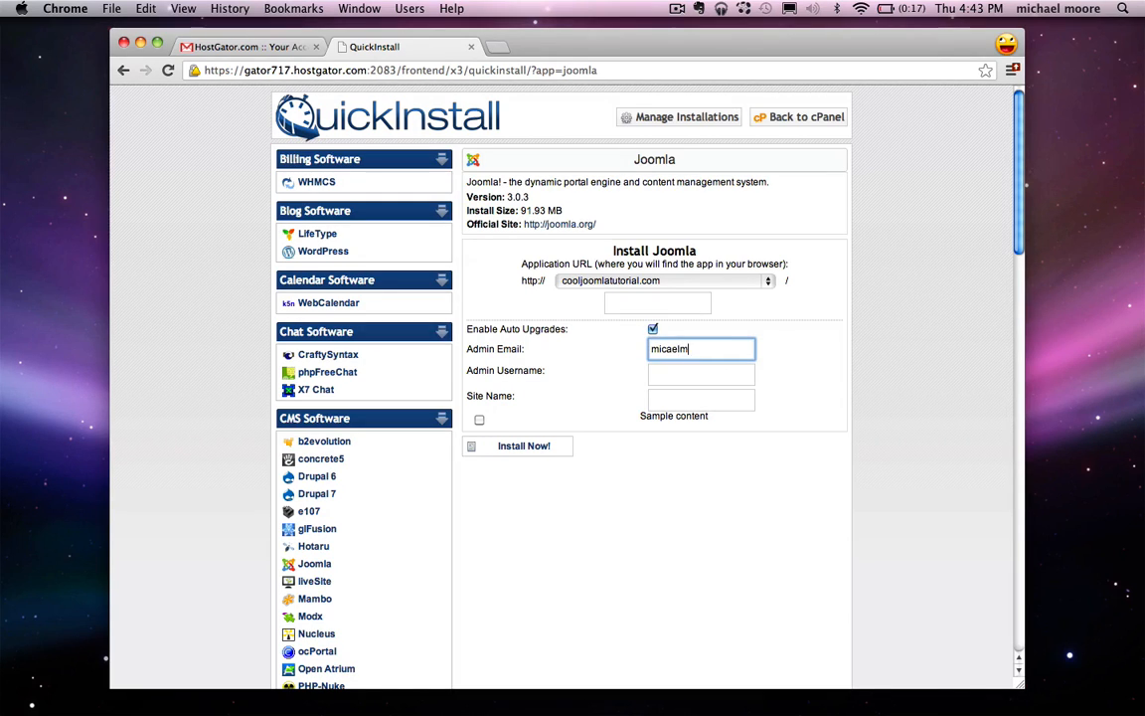
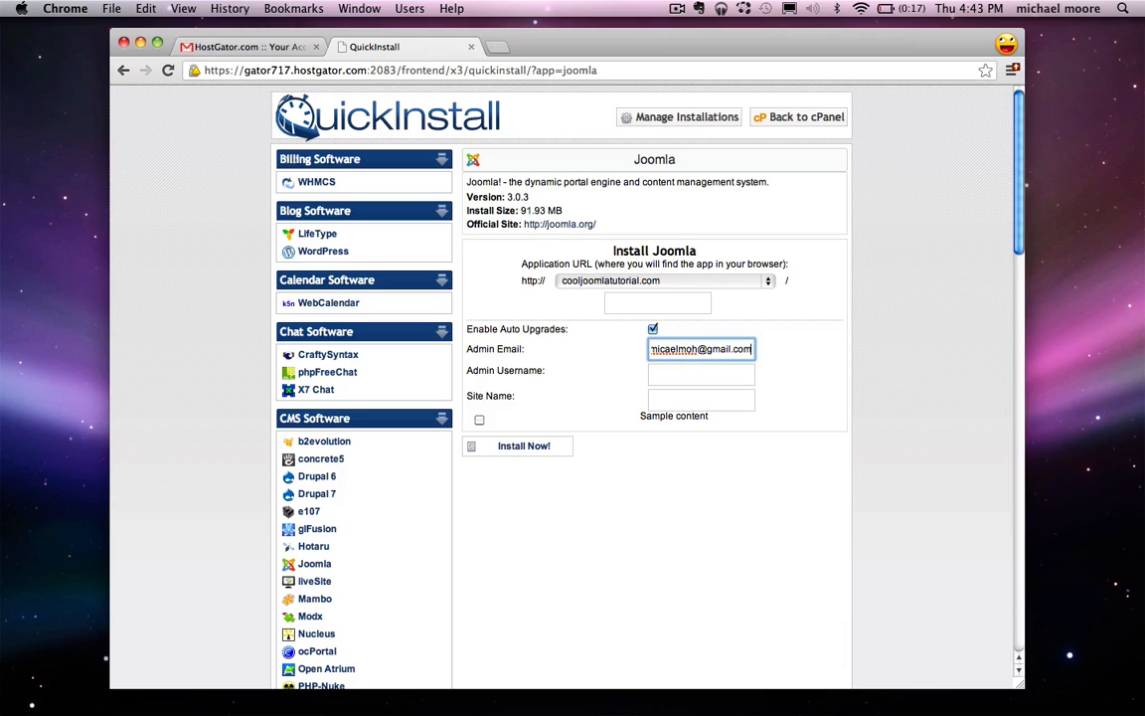
click(678, 372)
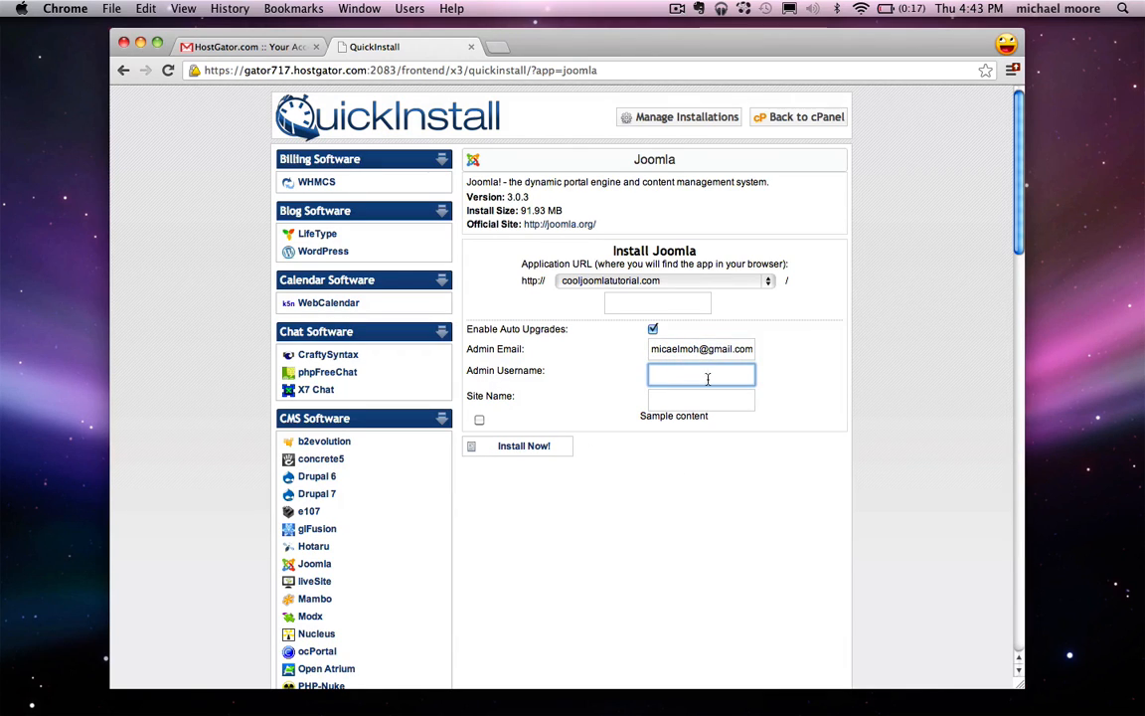
text(michael)
click(680, 398)
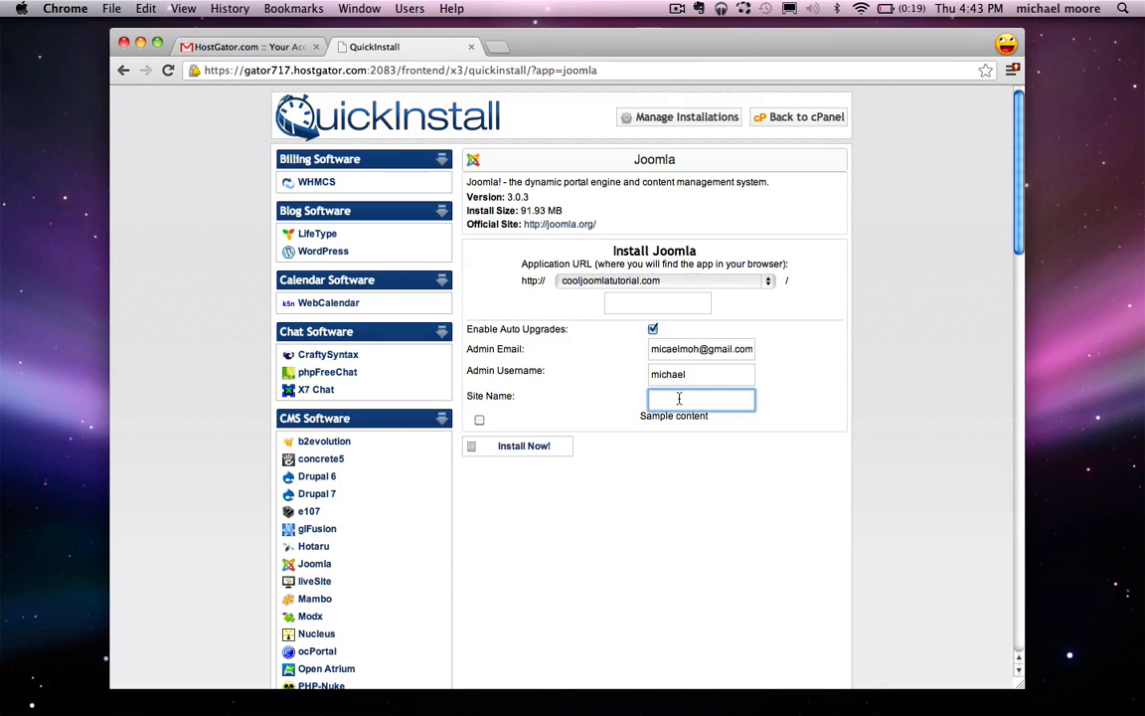
text(Larry's Landscaping)
click(510, 449)
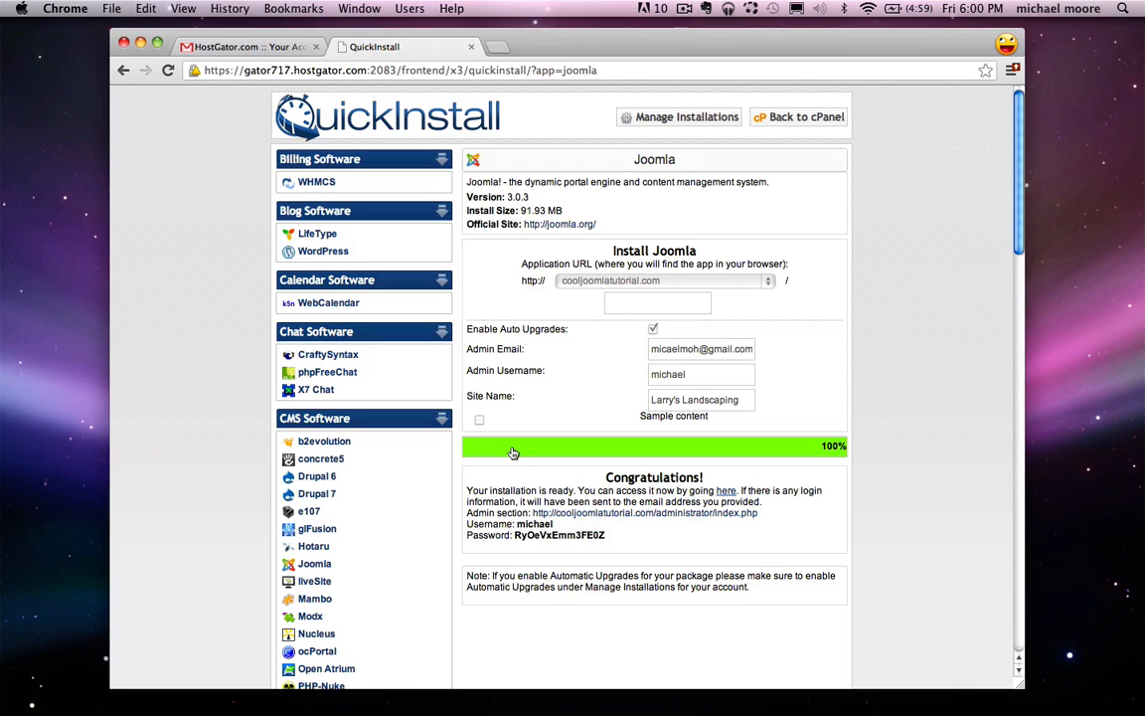
Step: Open the new Larry's Landscaping site from the 'here' link in the Congratulations message
click(727, 492)
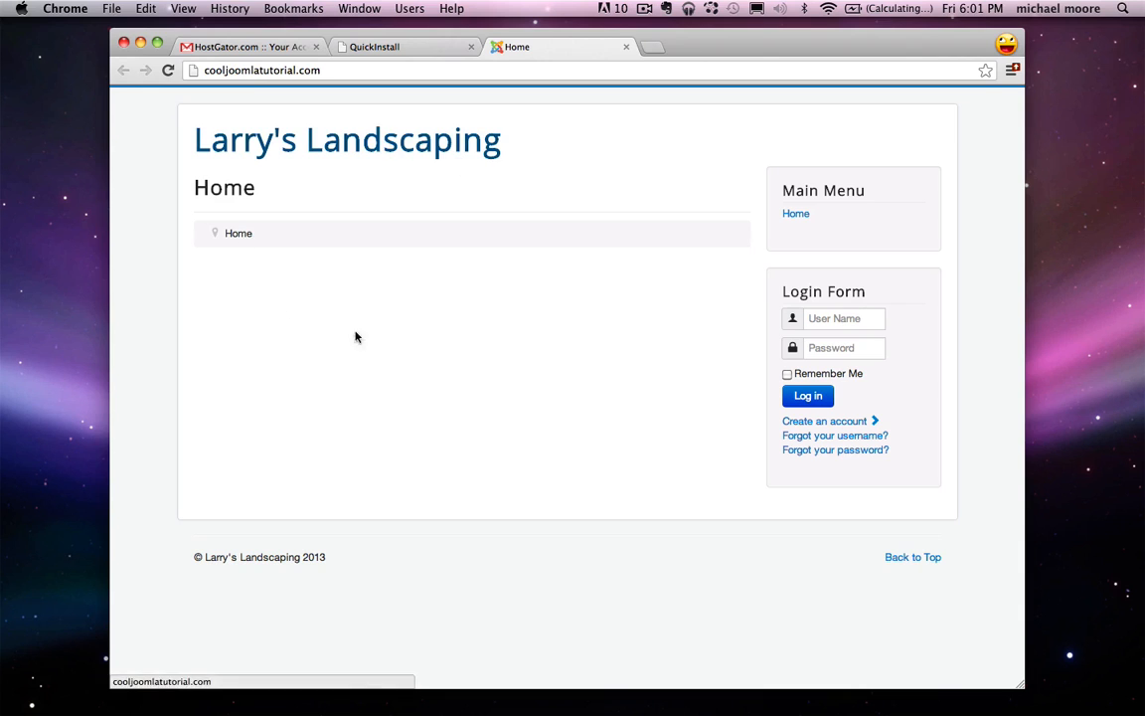
Step: Close the Home tab, copy the generated admin password, and open cooljoomlatutorial.com/administrator
click(626, 48)
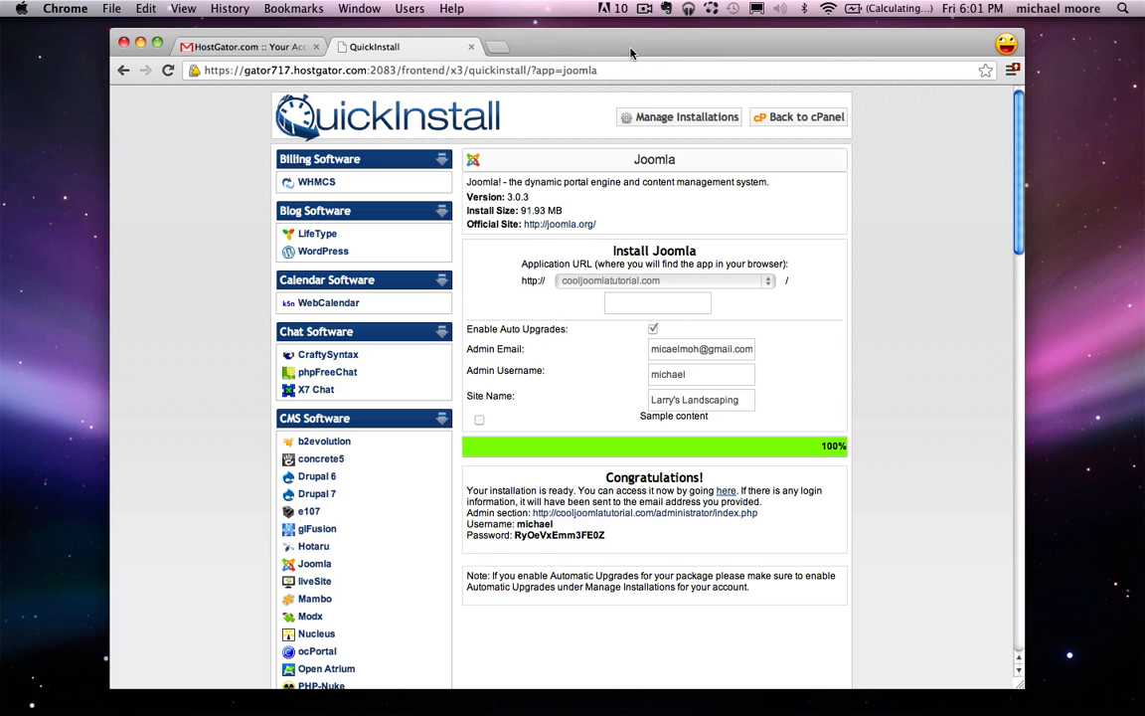
drag(468, 516, 508, 518)
click(515, 536)
double_click(555, 537)
right_click(583, 540)
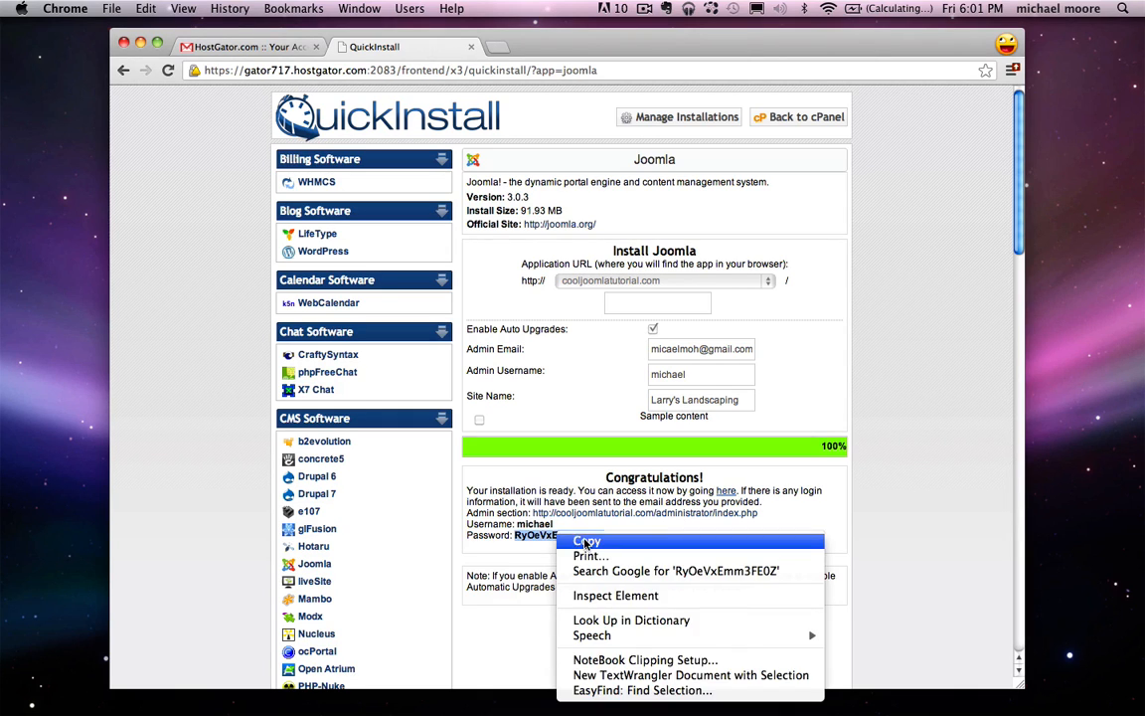
click(596, 550)
click(535, 523)
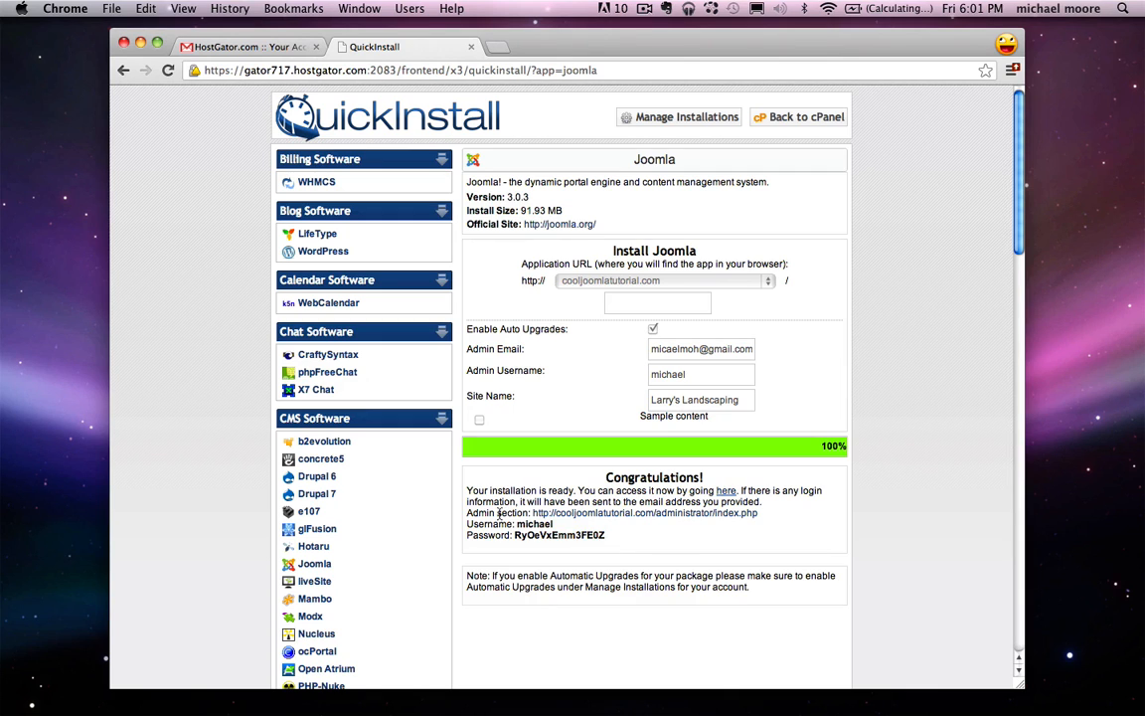
click(567, 513)
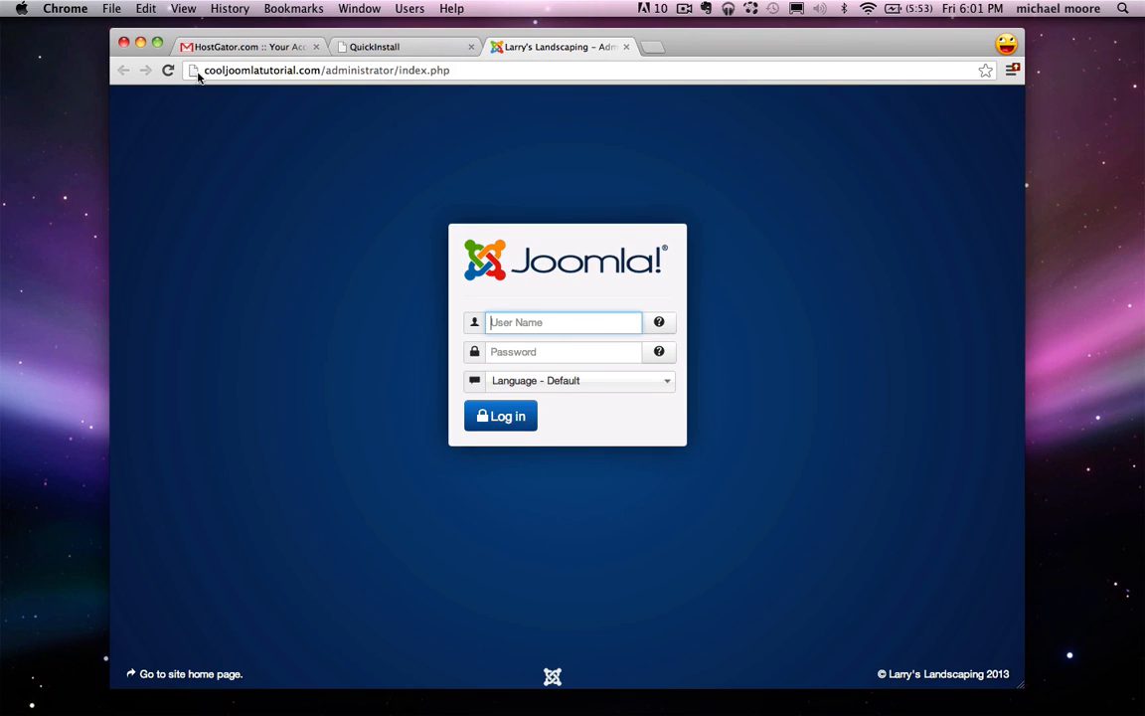
Step: Sign in to the Joomla administrator with the admin username and the pasted generated password
drag(203, 70, 396, 71)
click(323, 71)
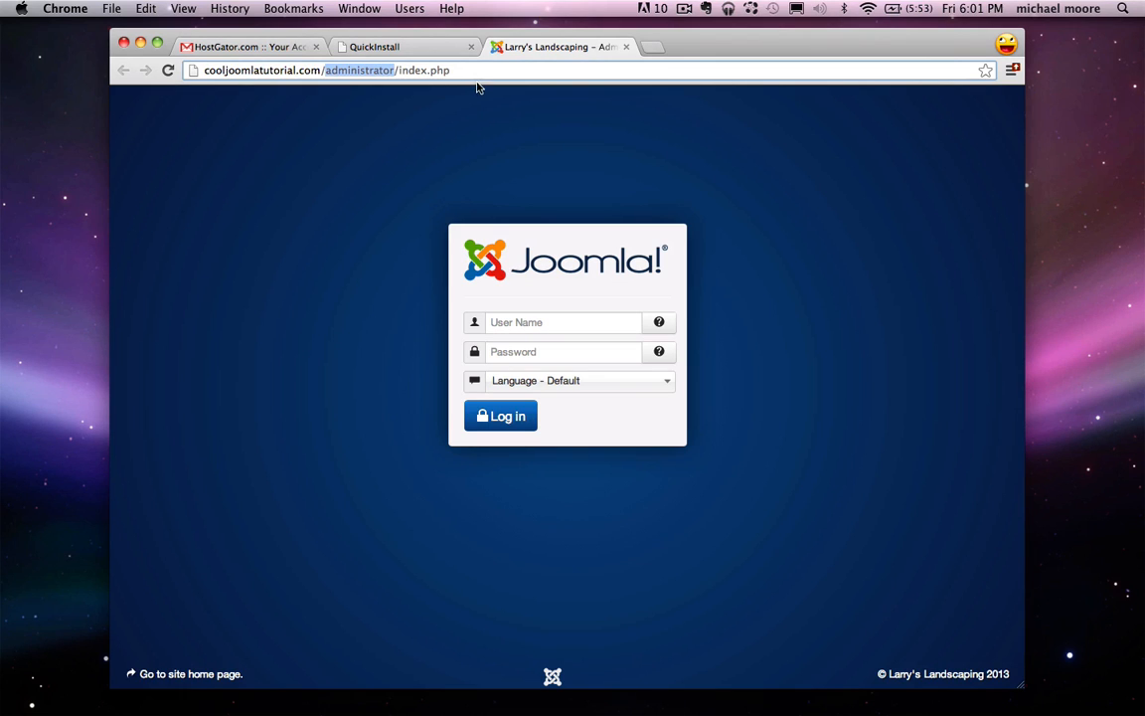
click(520, 324)
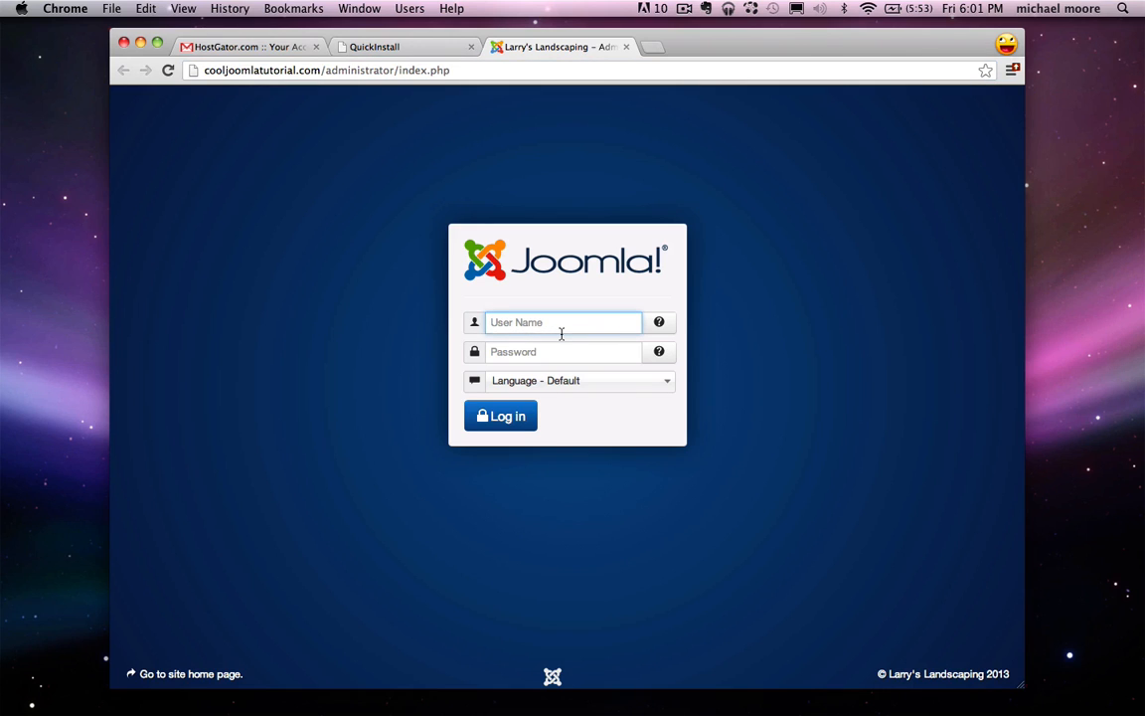
text(michael)
right_click(509, 353)
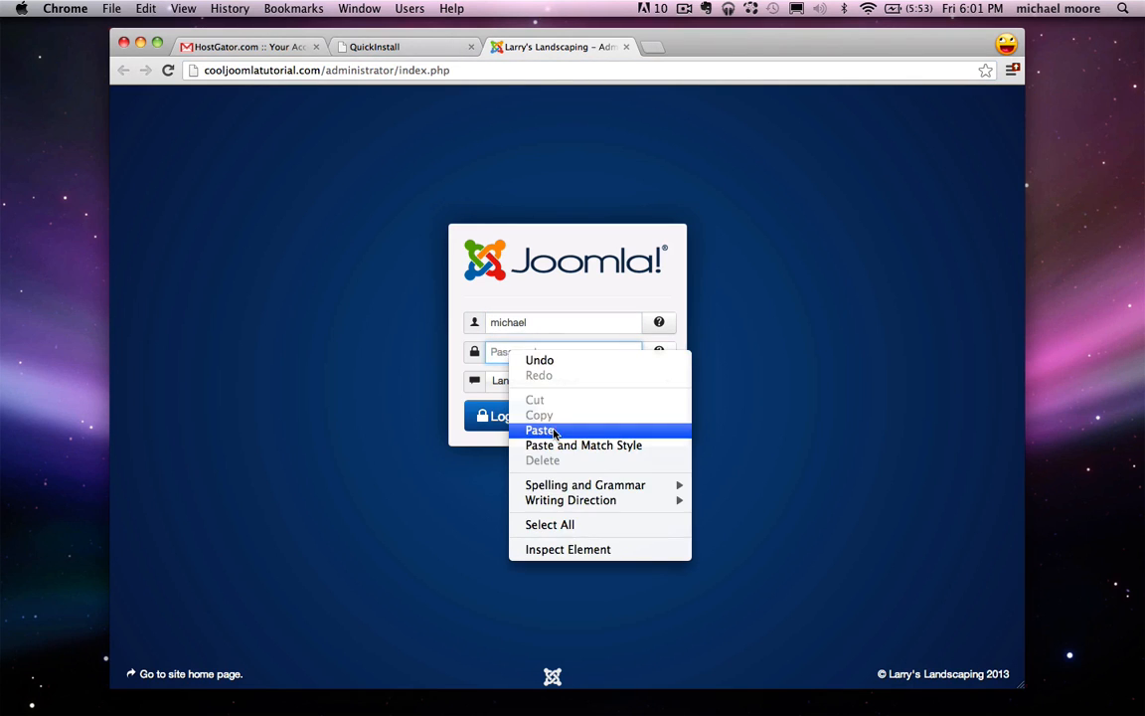
click(547, 429)
click(514, 428)
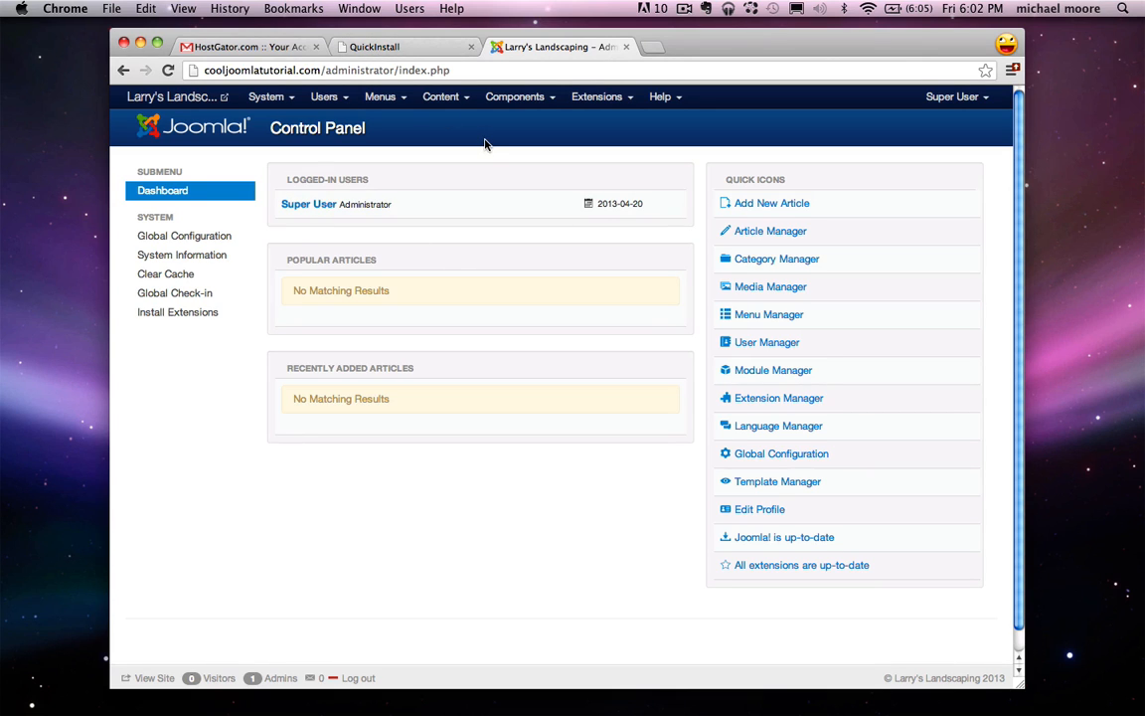
Step: Enter and confirm a new password in the Super User profile, then Save & Close
click(756, 511)
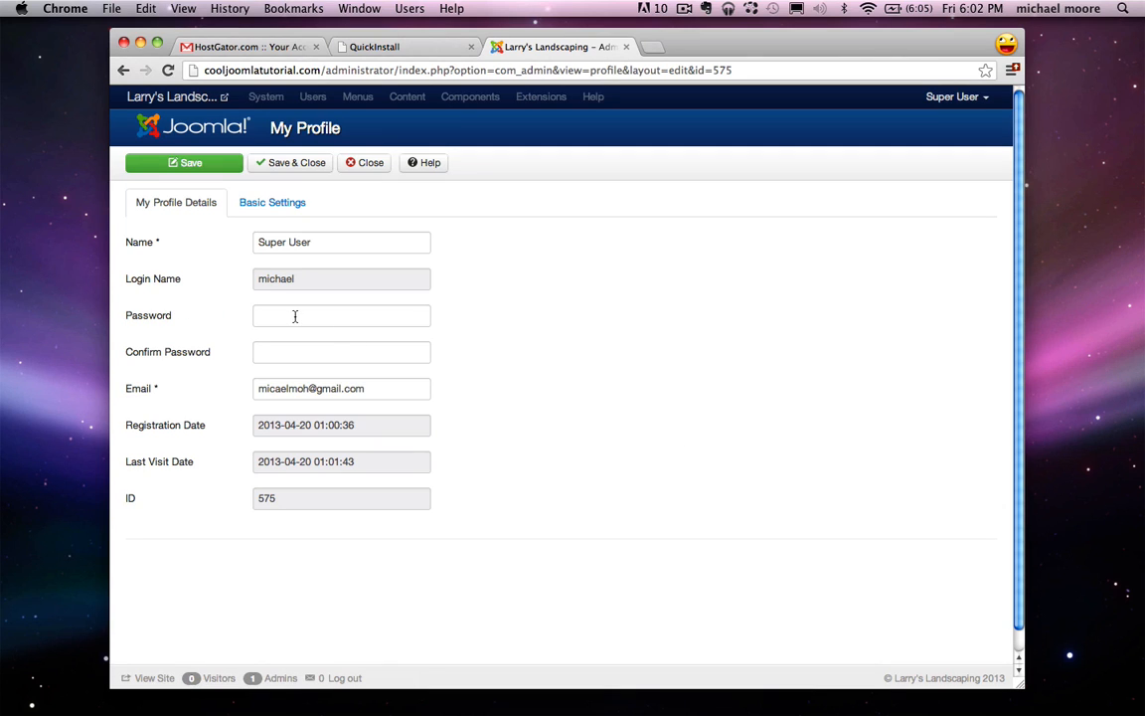
click(291, 320)
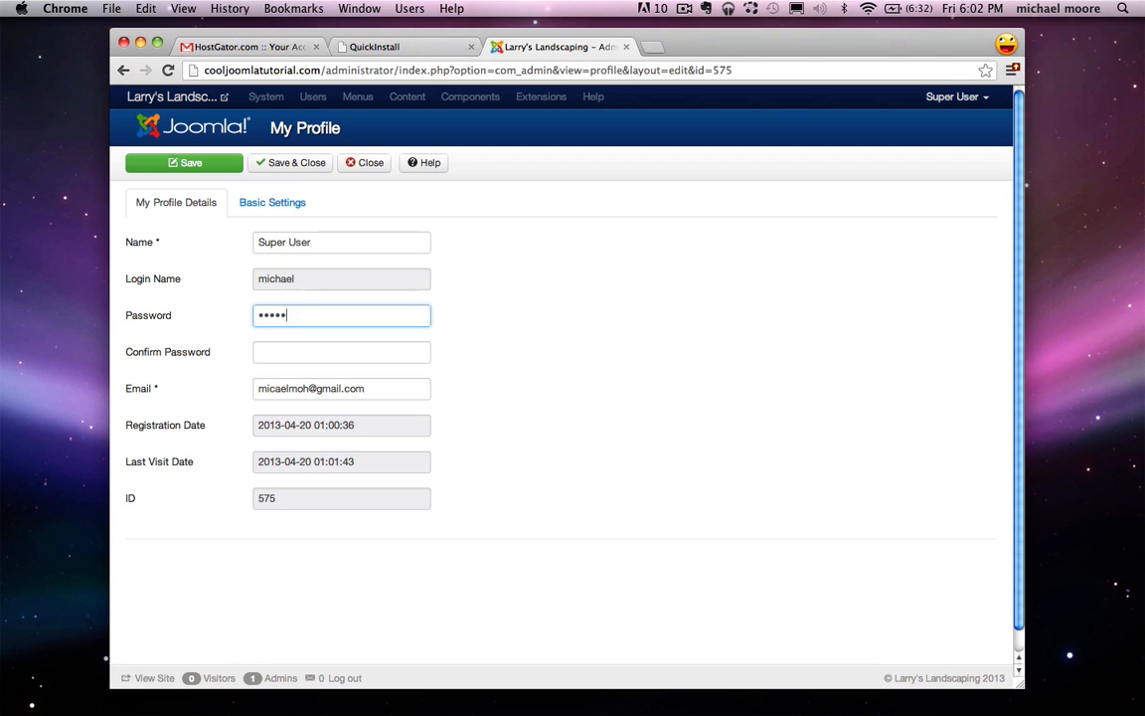
click(281, 353)
text(••)
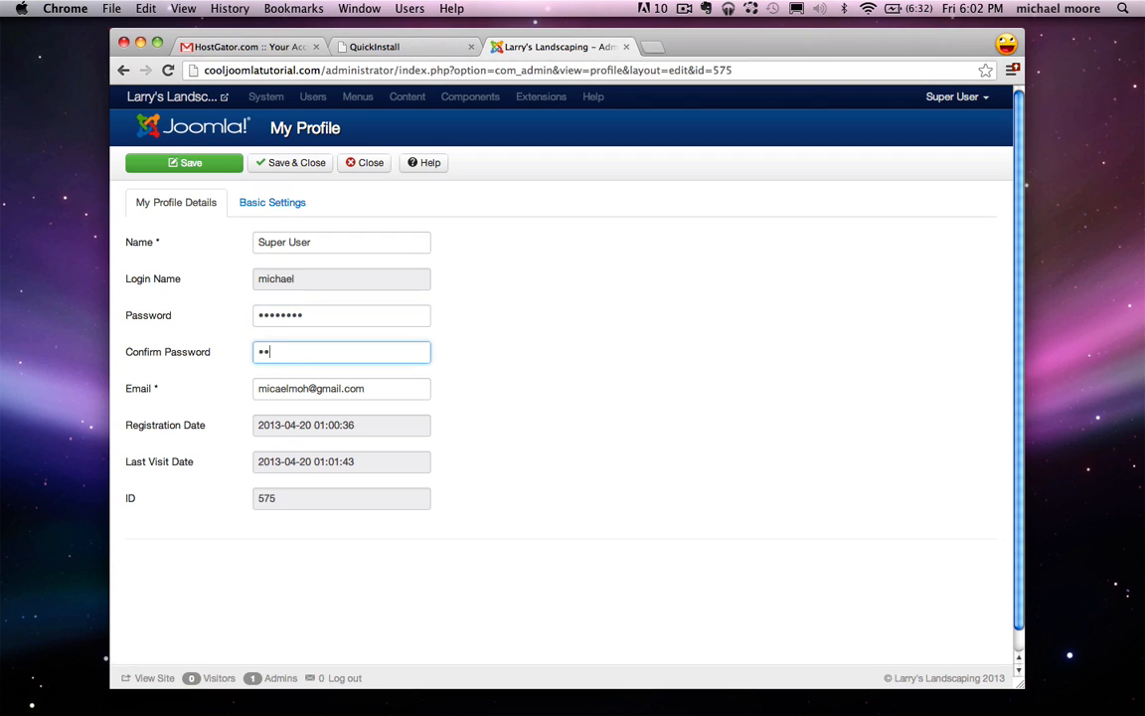
key(BackSpace)
key(BackSpace)
click(289, 165)
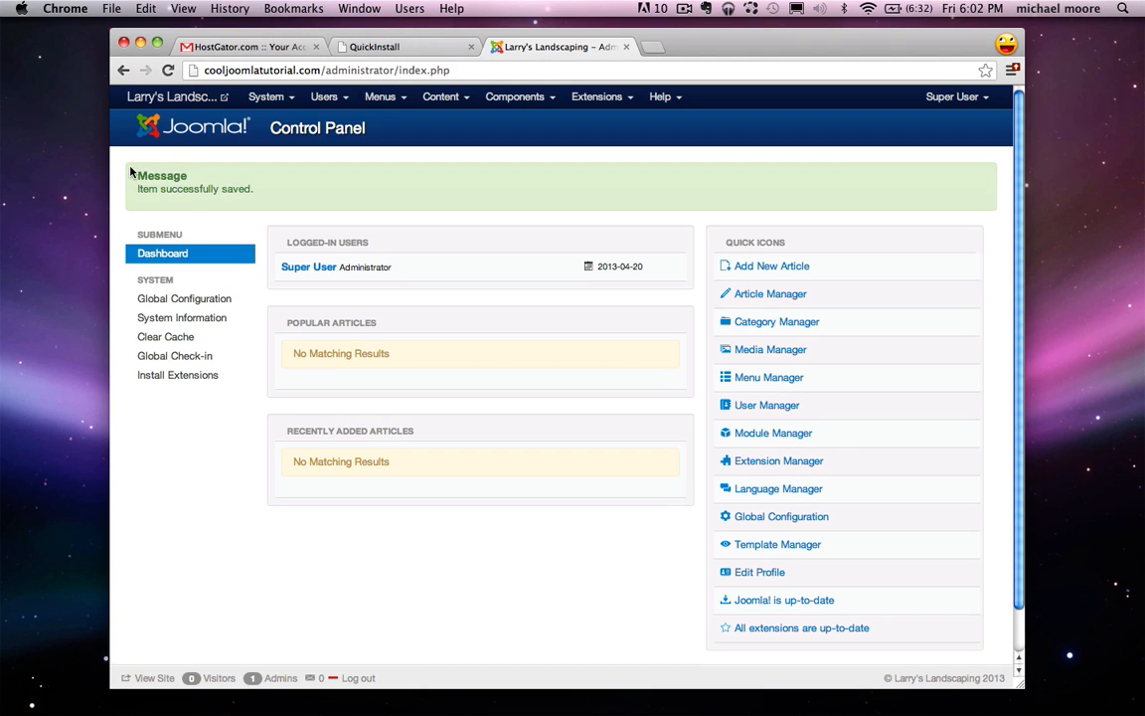
Step: Highlight the 'Item successfully saved' message, then bring the TextEdit task note back up
drag(119, 156, 272, 192)
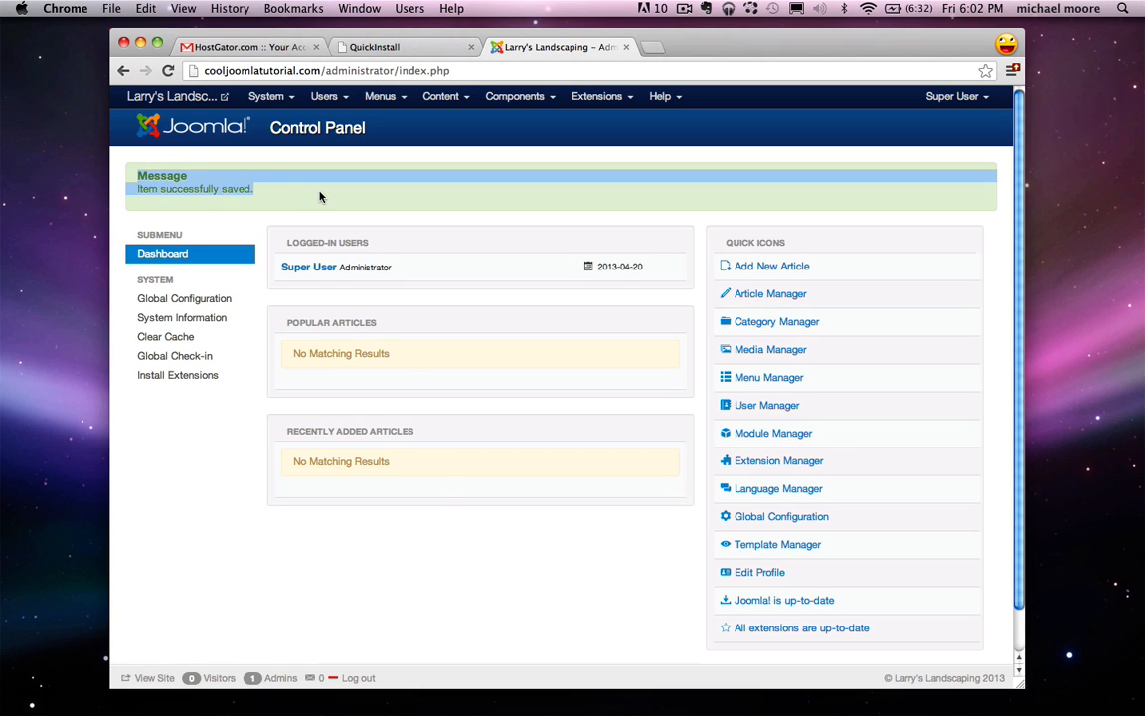
click(320, 197)
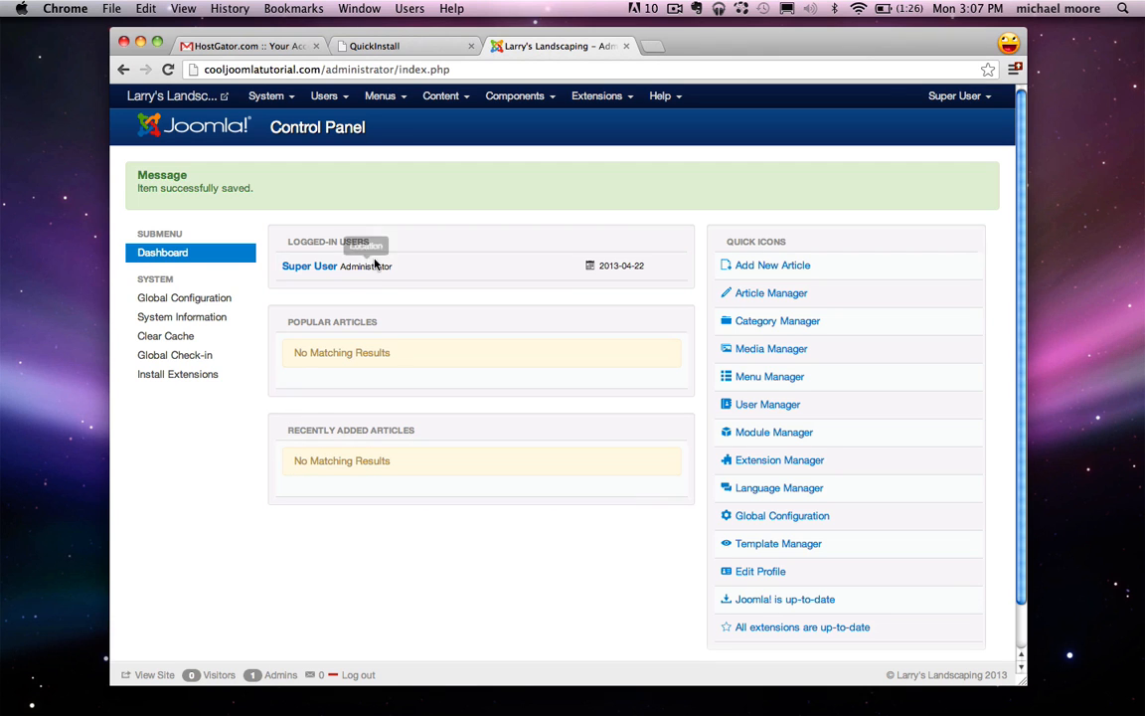
click(995, 693)
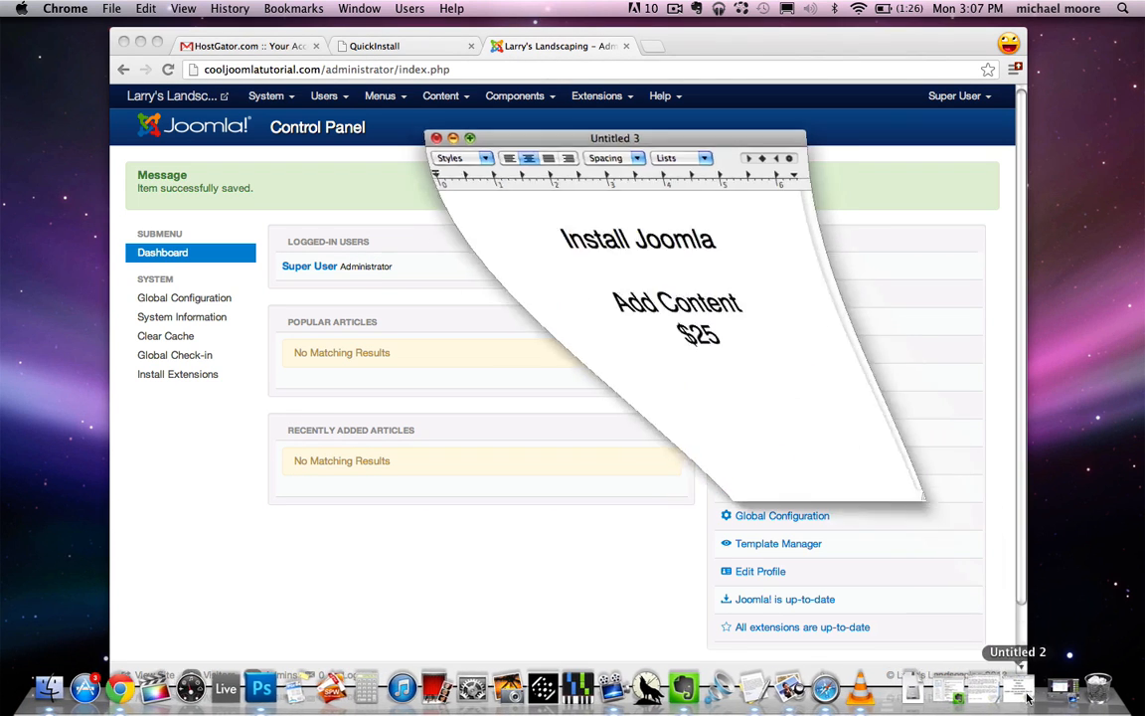
Step: Replace 'Install Joomla' with 'Install Template' in the TextEdit note and minimize it
drag(691, 234, 529, 235)
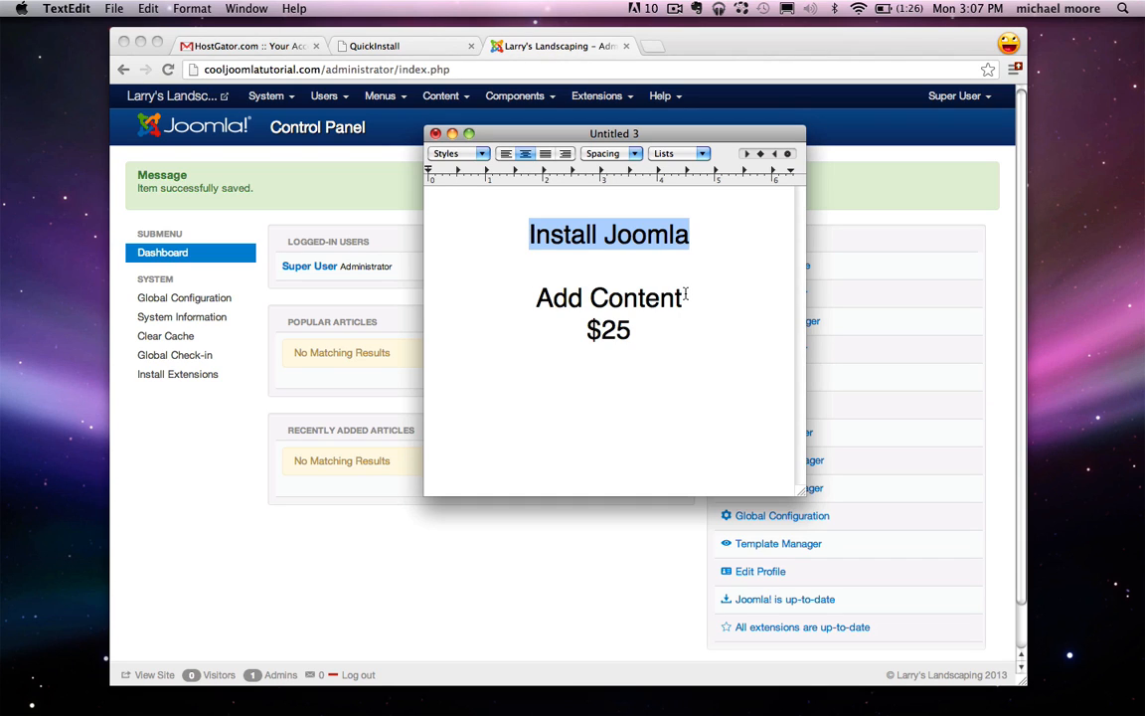
text(In)
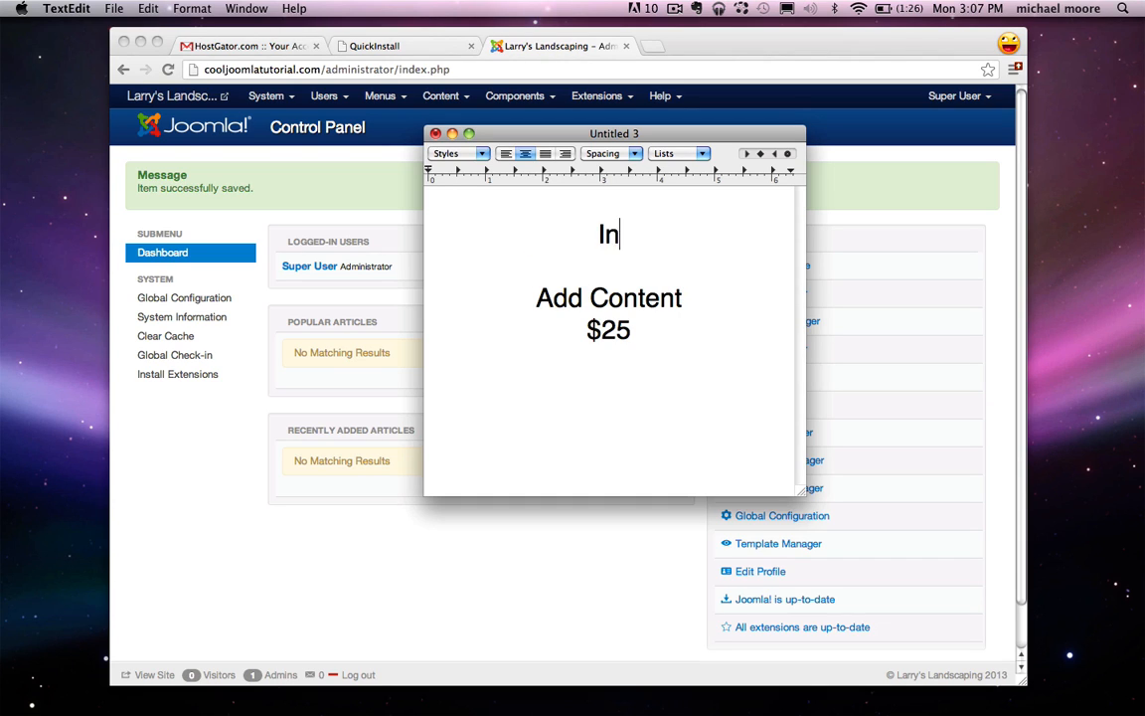
text(stall Template)
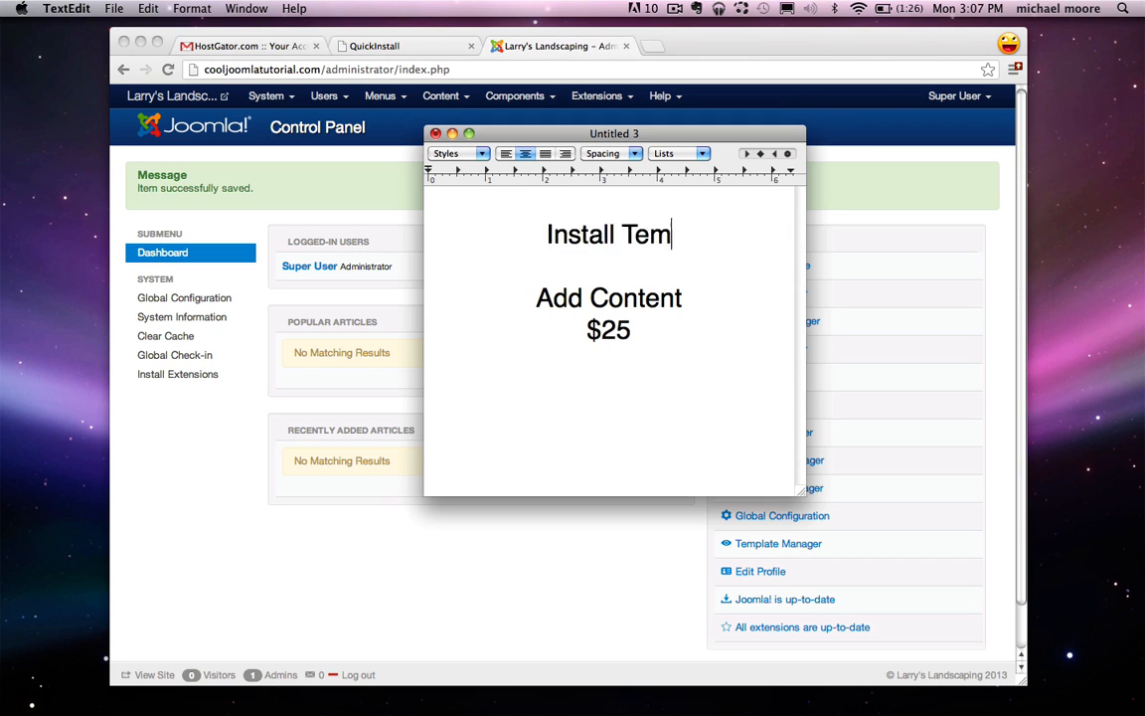
click(452, 134)
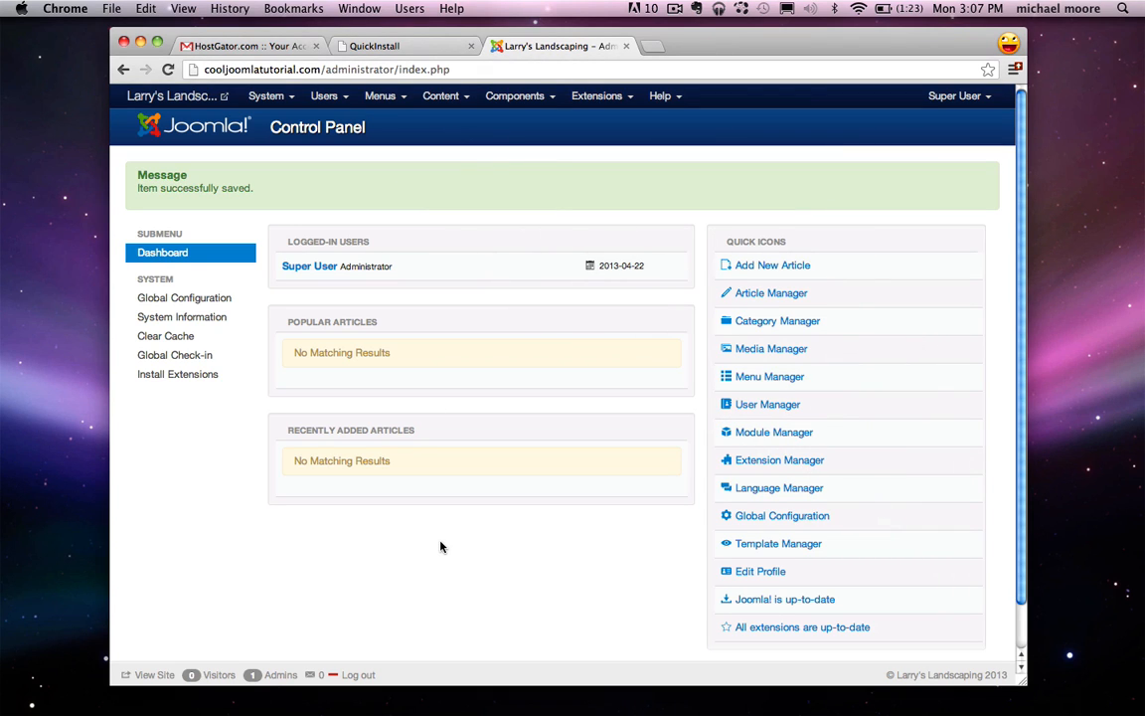
Step: Open the Larry's Landscaping front page in a new tab and switch between it and the admin tab
click(171, 96)
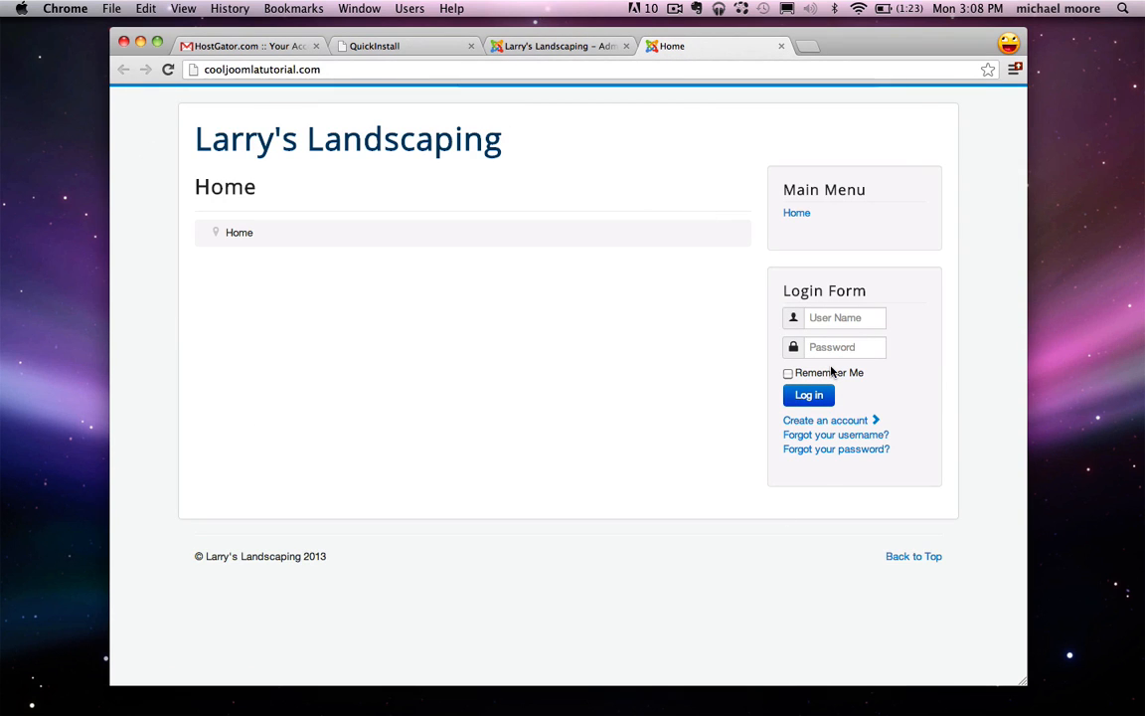
click(557, 46)
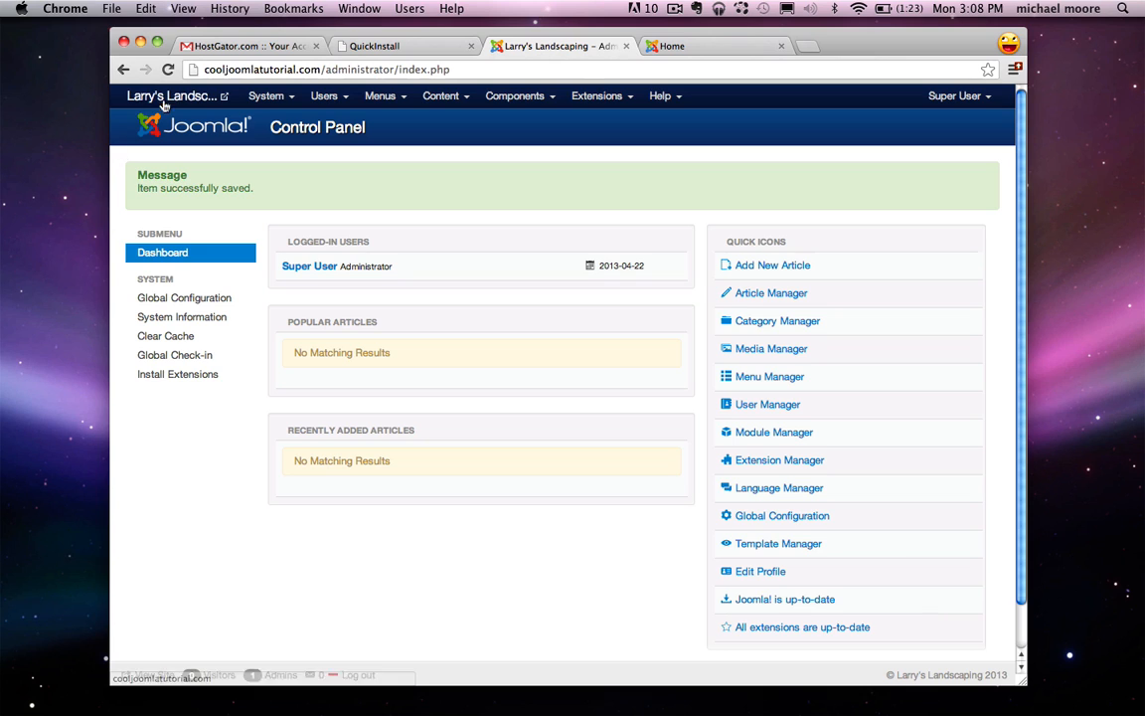
click(665, 46)
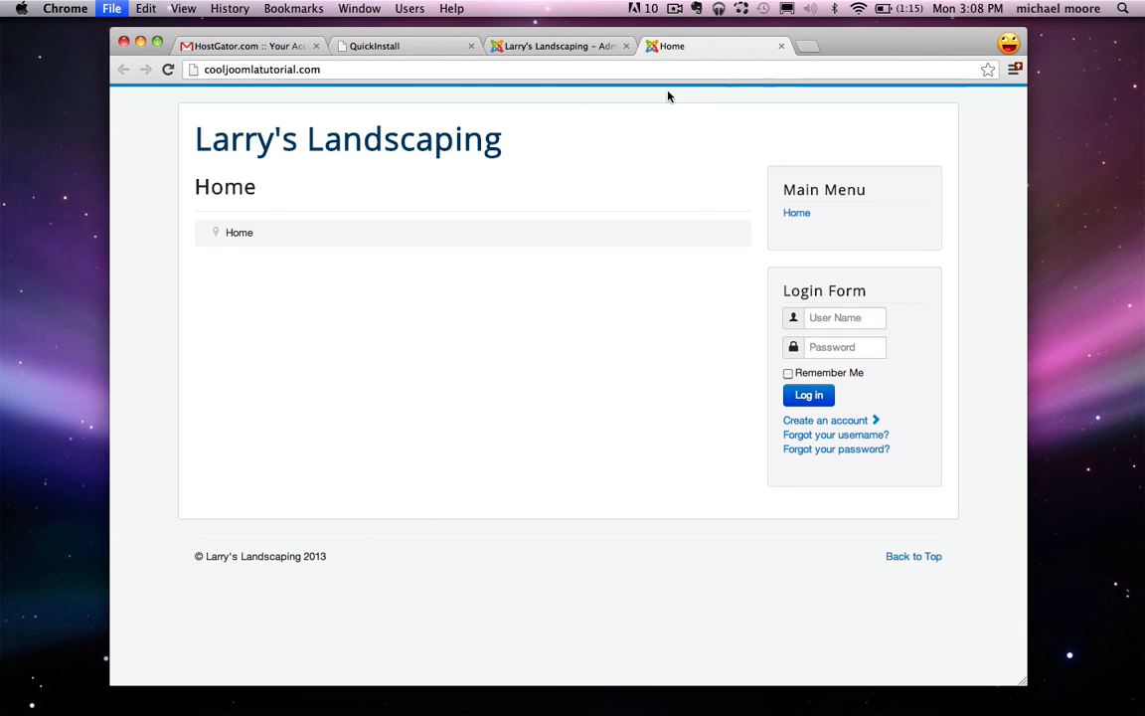
Step: Close the site tab, search Google for 'jsn gruve', and open the JSN Gruve template details result
key(super+w)
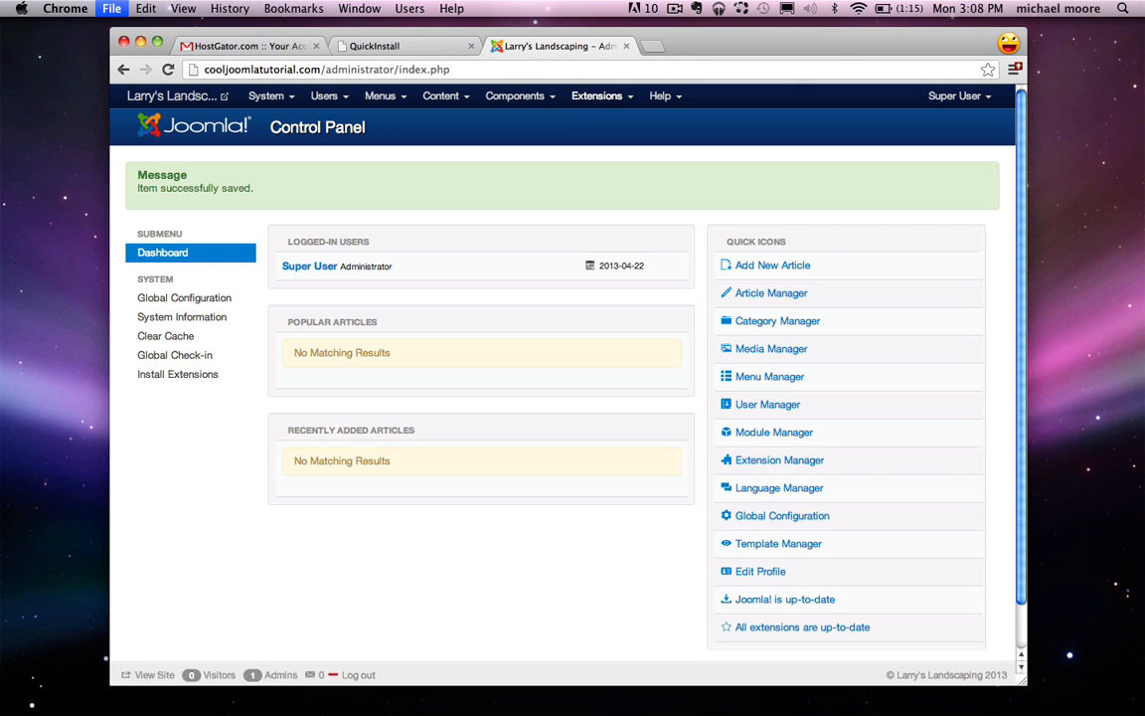
key(super+t)
text(google.com)
key(Return)
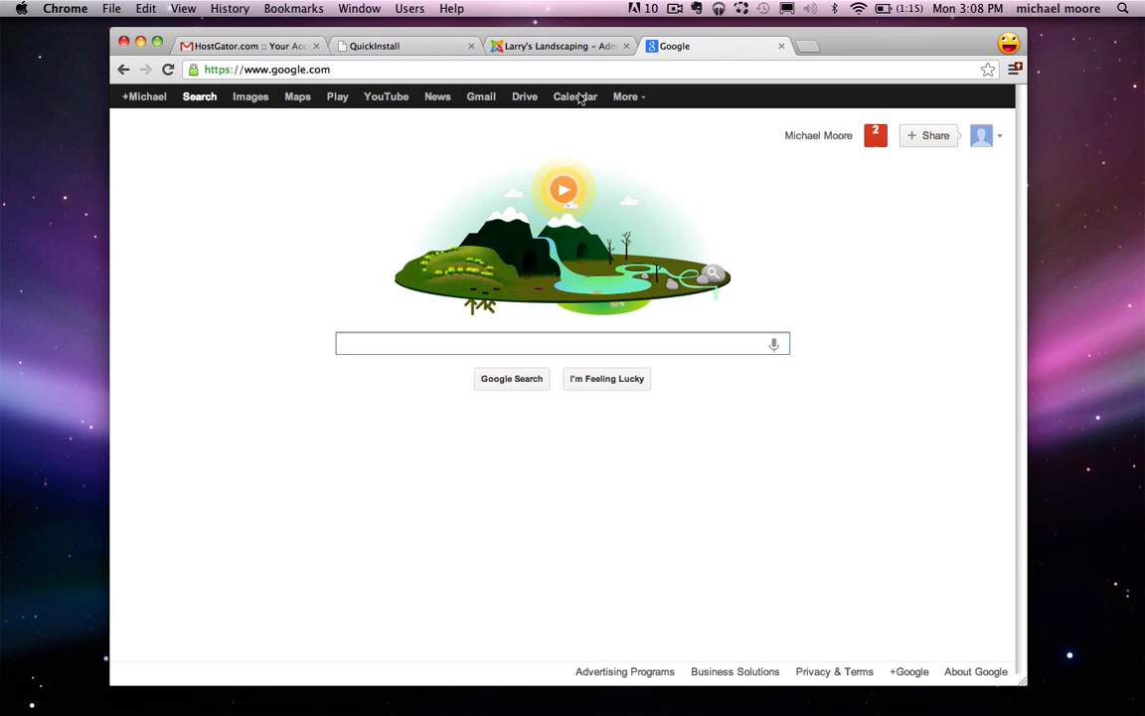
text(j)
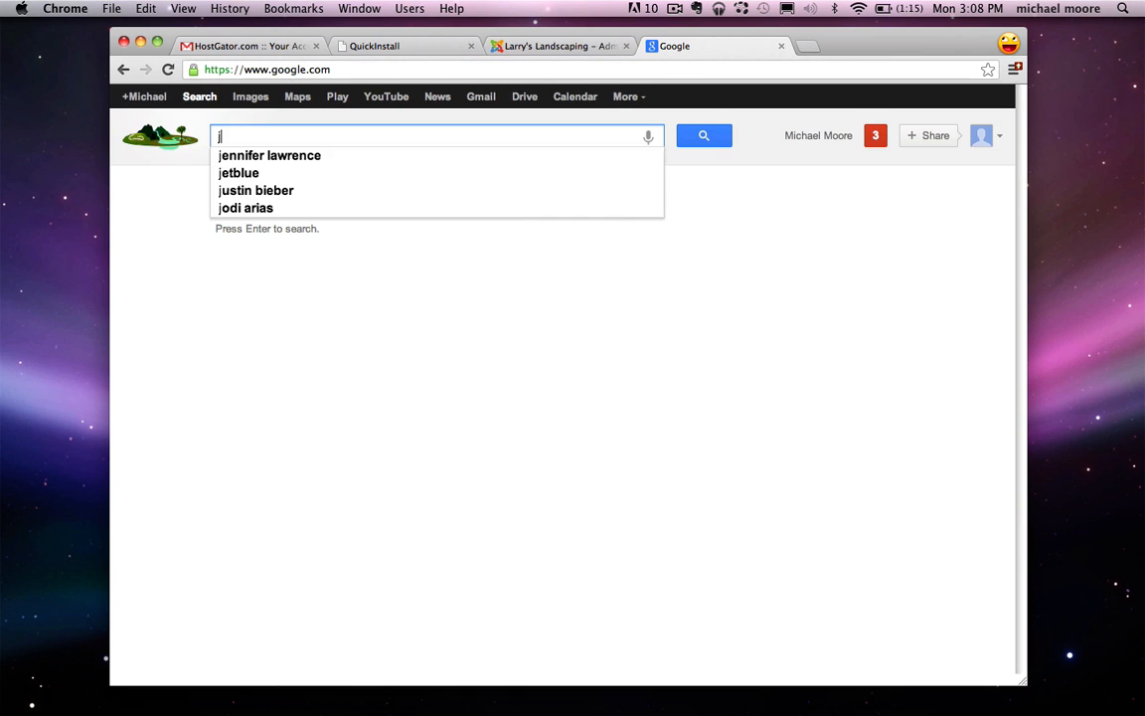
text(sn gruve)
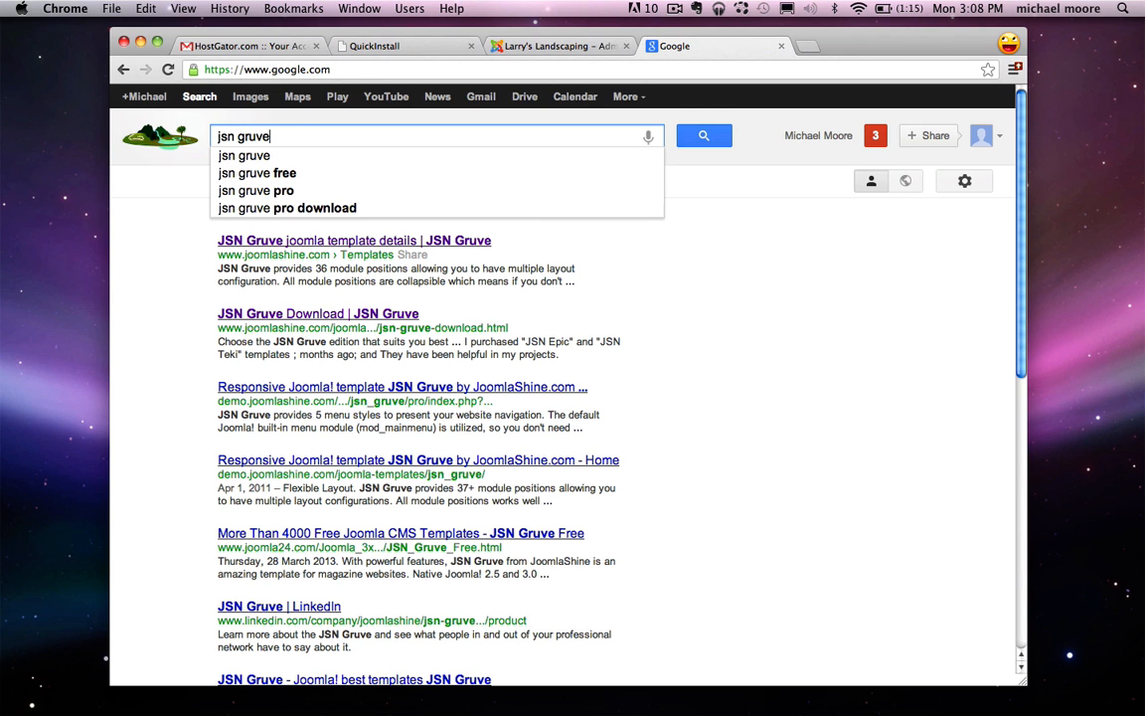
key(Return)
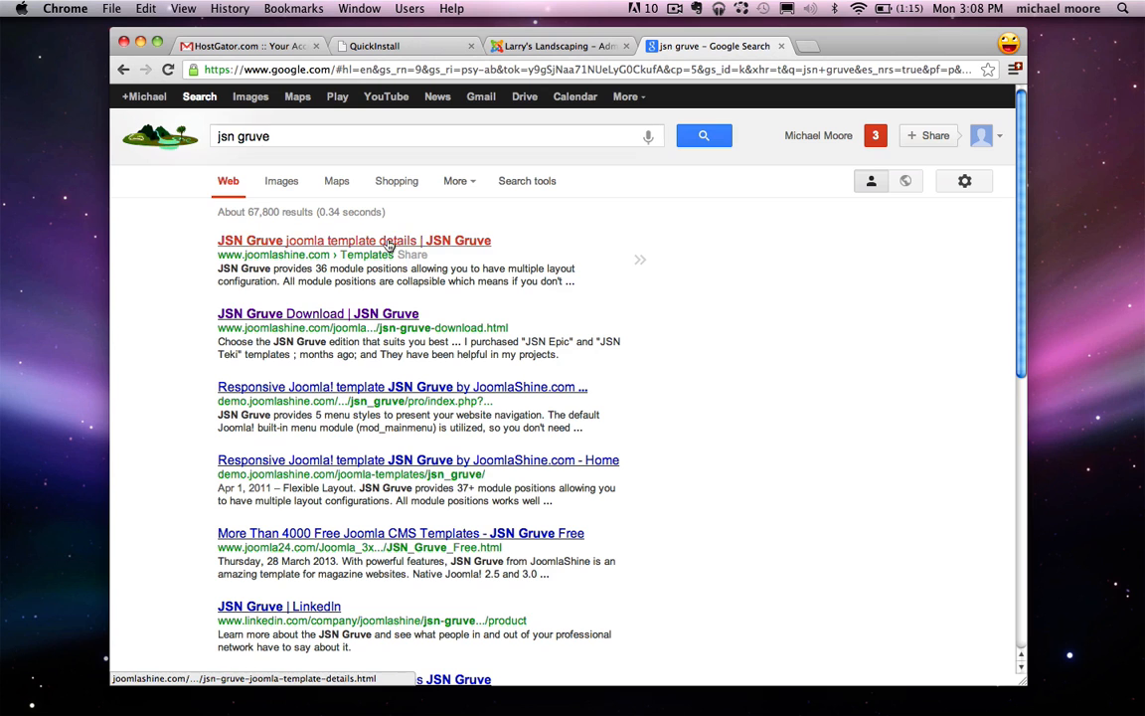
click(387, 242)
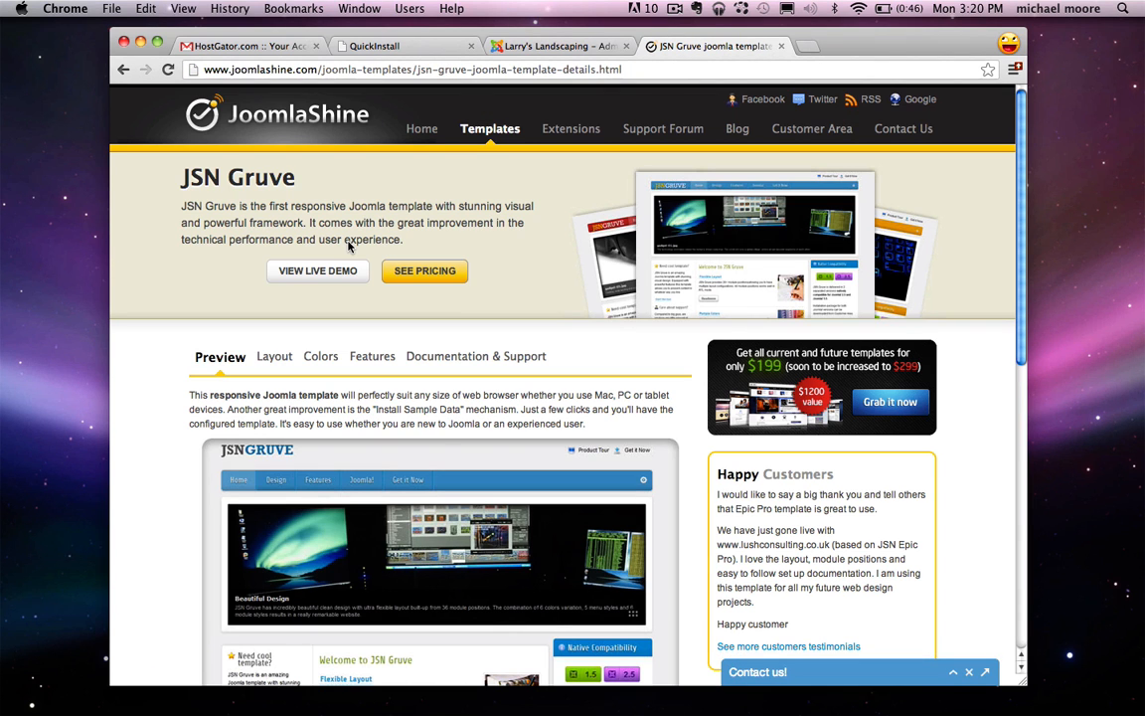
Step: View the JSN Gruve live demo, then open the download page showing Free, $39 and $59 editions
click(318, 268)
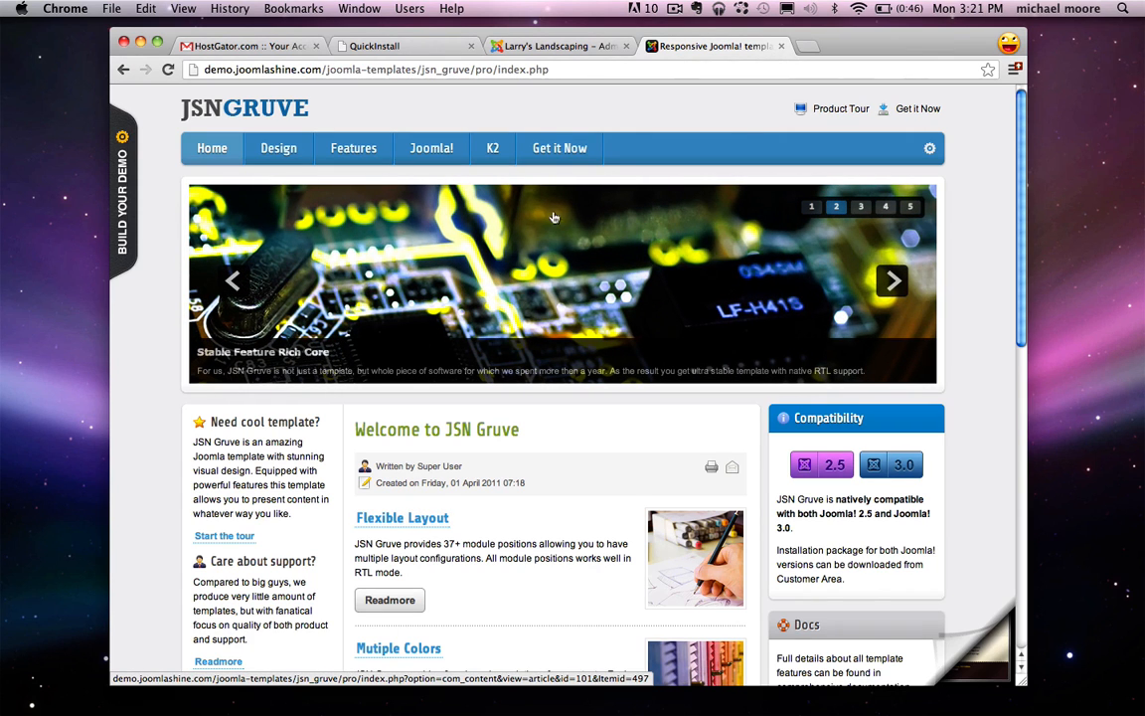
click(565, 149)
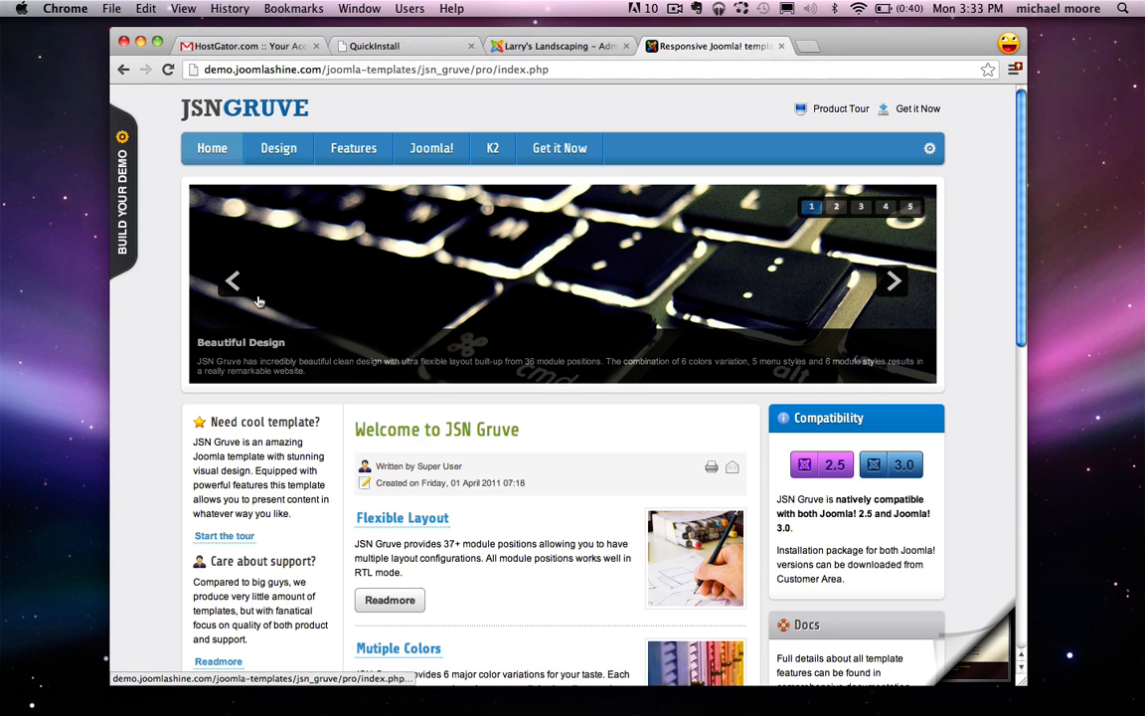
click(571, 154)
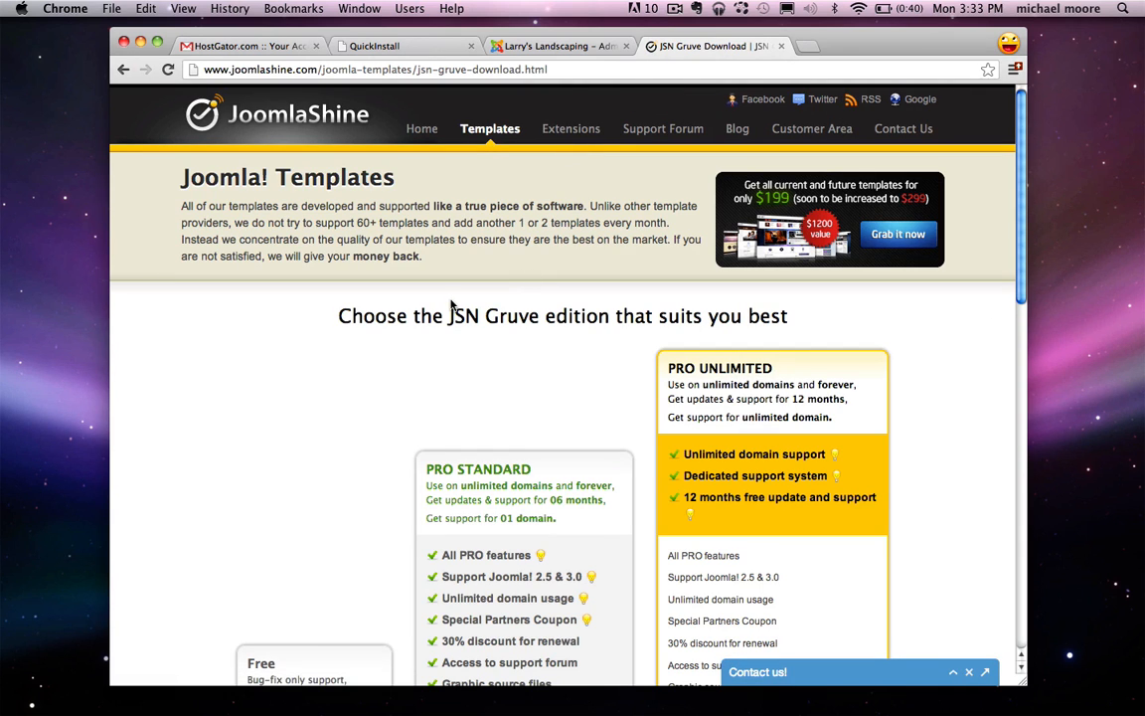
scroll(534, 309, down, 5)
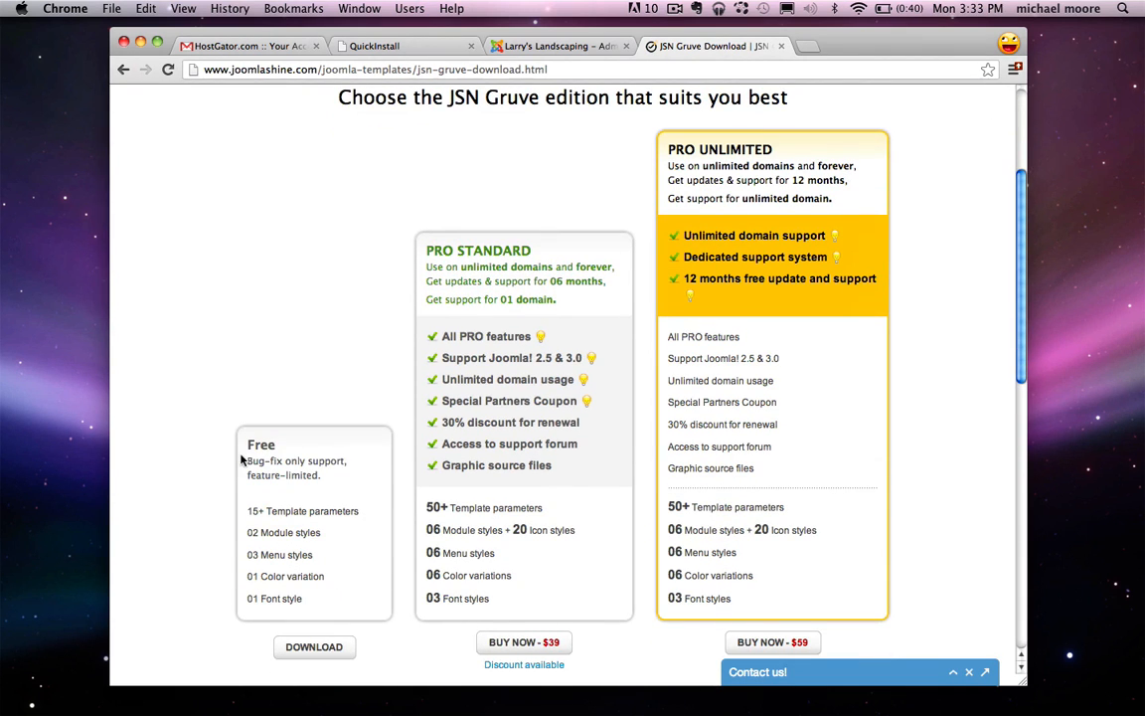
drag(246, 453, 296, 449)
Step: Download the free JSN Gruve installation and documentation packages, moving the docs zip onto the desktop
scroll(297, 457, down, 2)
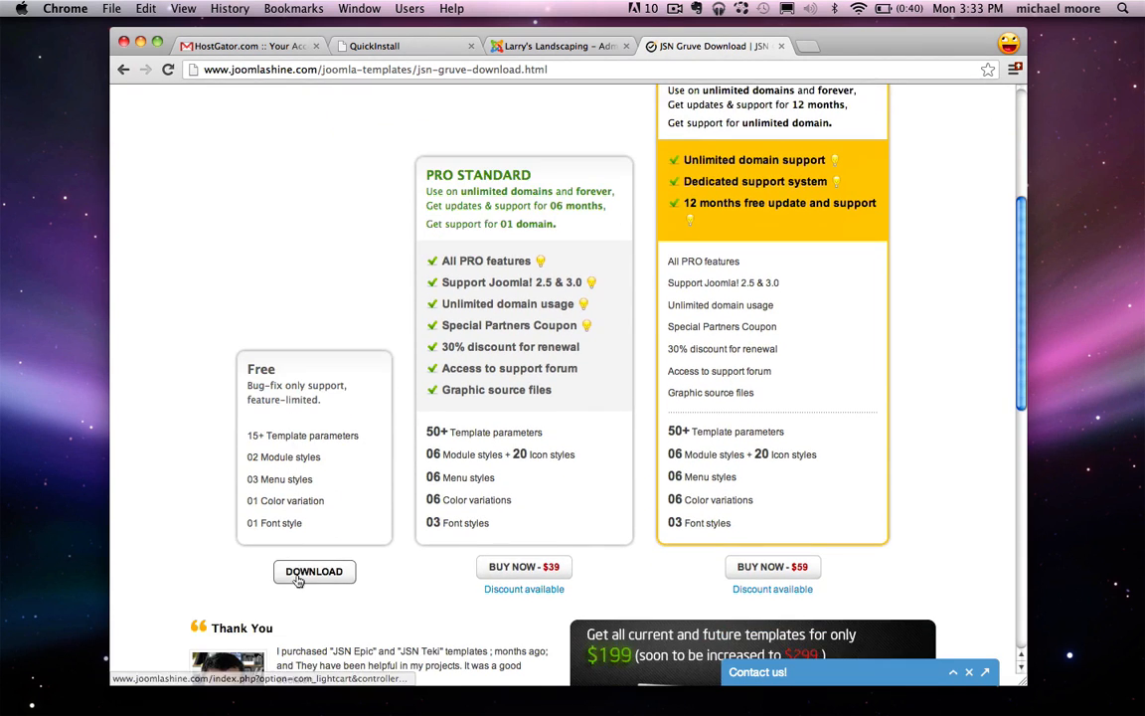
click(299, 580)
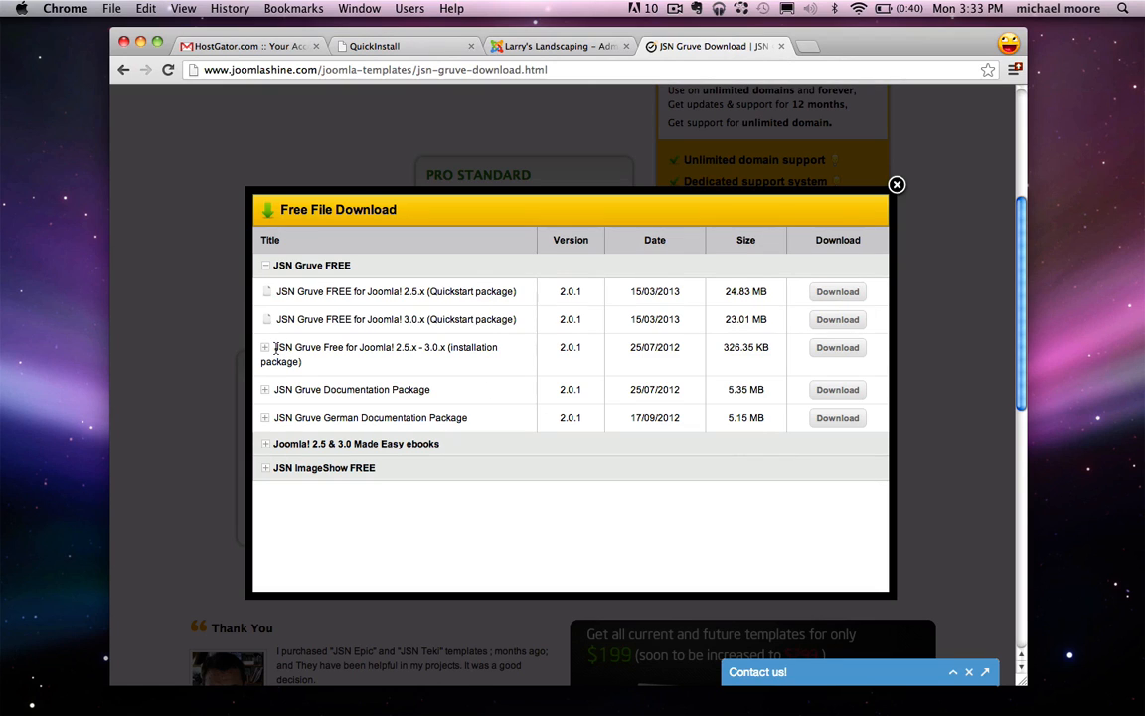
drag(274, 349, 452, 359)
click(532, 345)
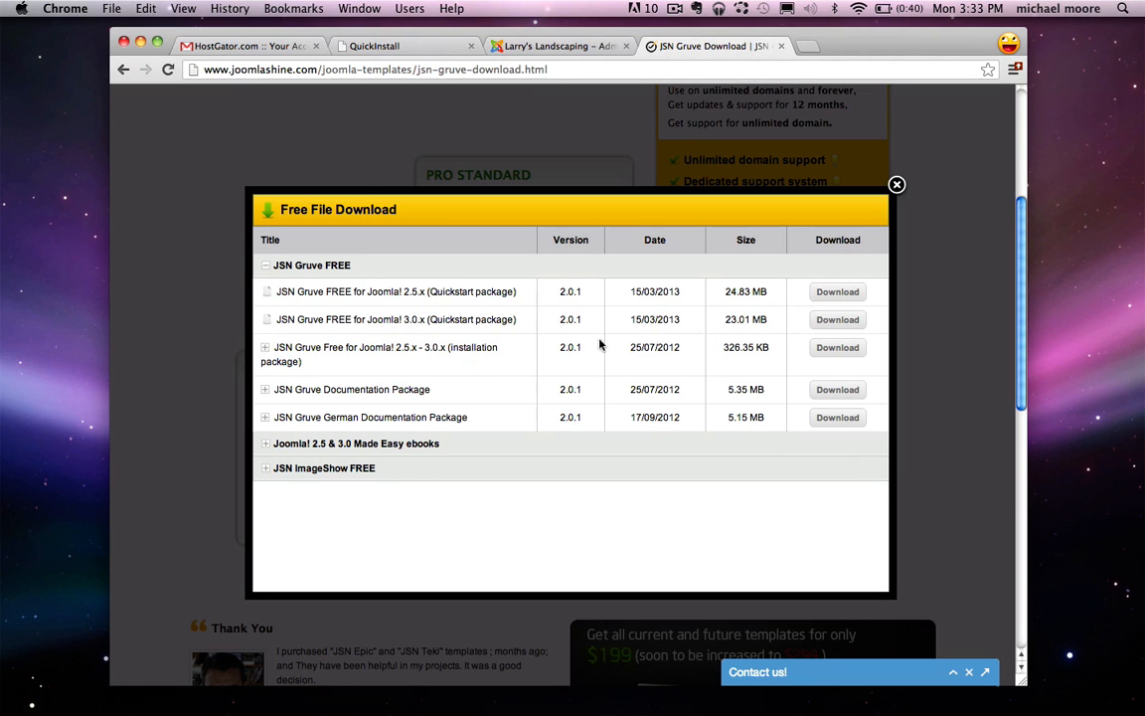
click(841, 350)
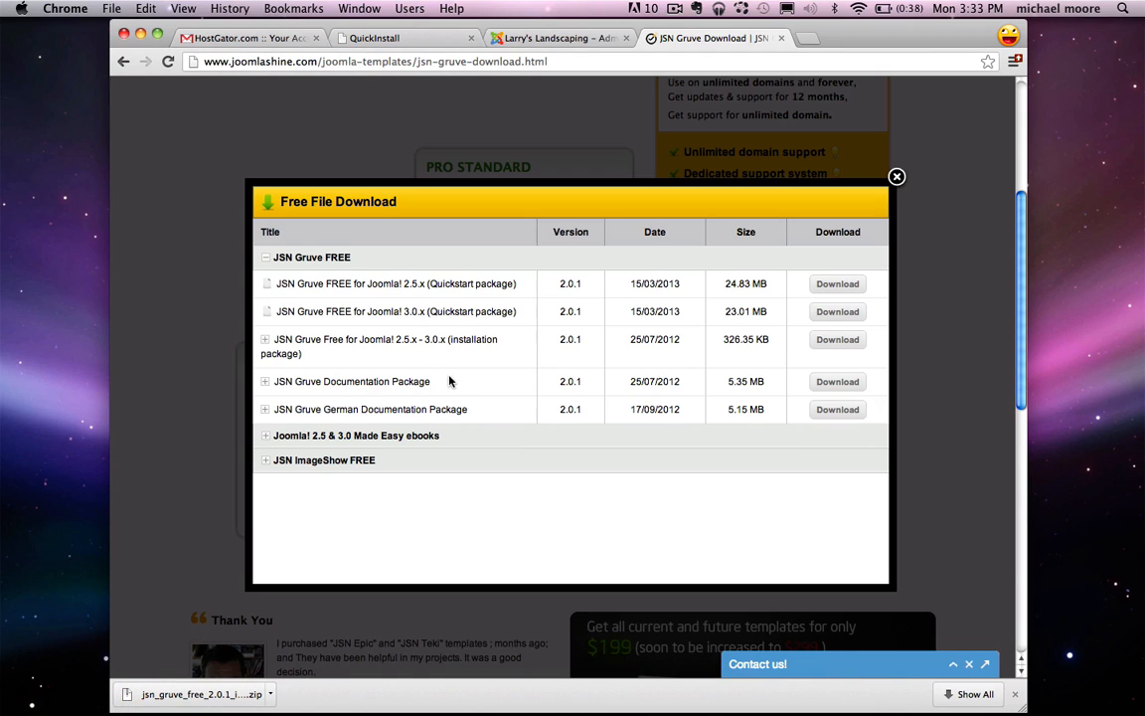
click(831, 389)
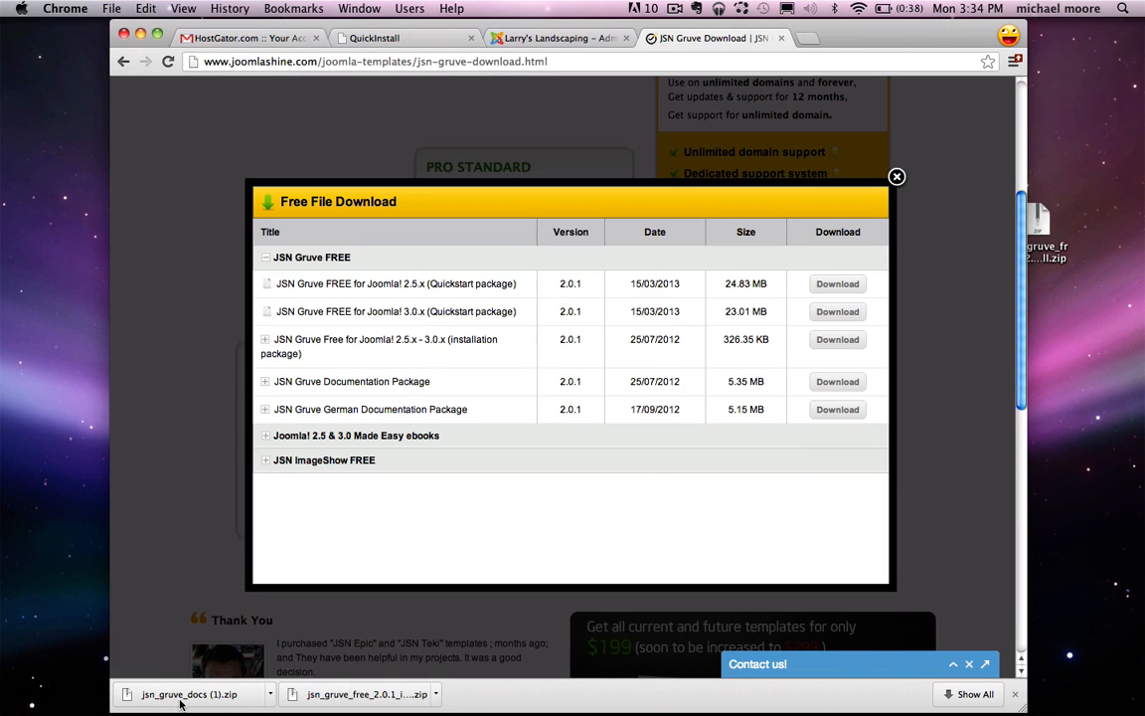
drag(180, 703, 1049, 280)
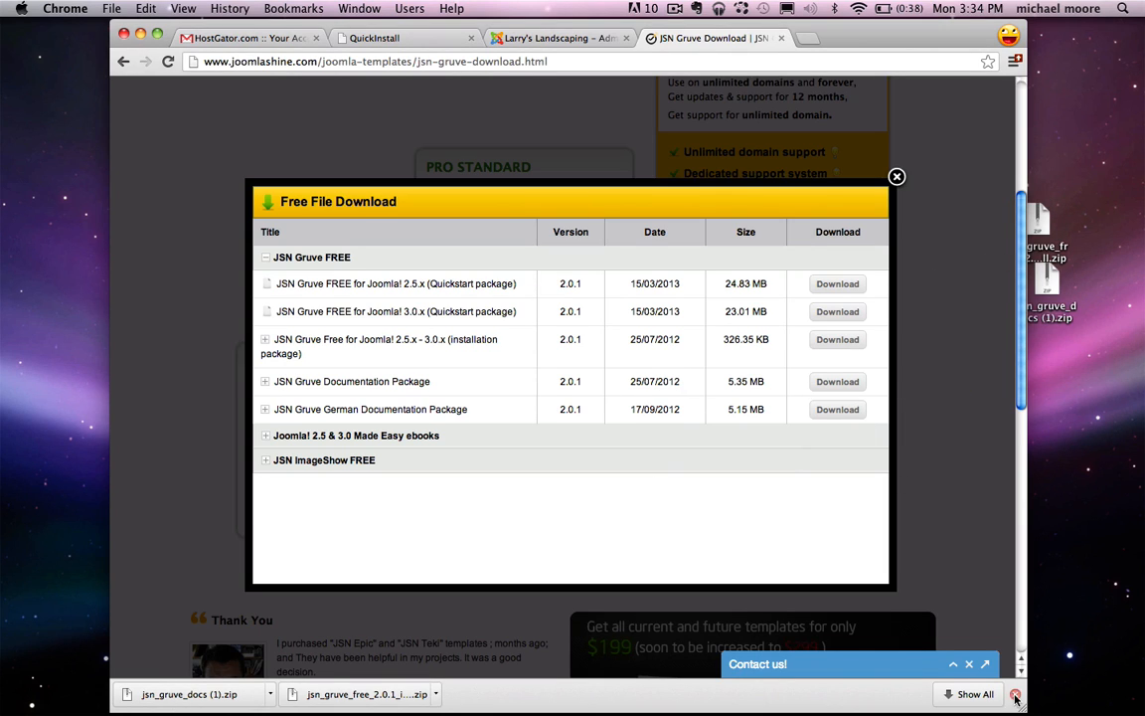
click(1015, 696)
click(897, 184)
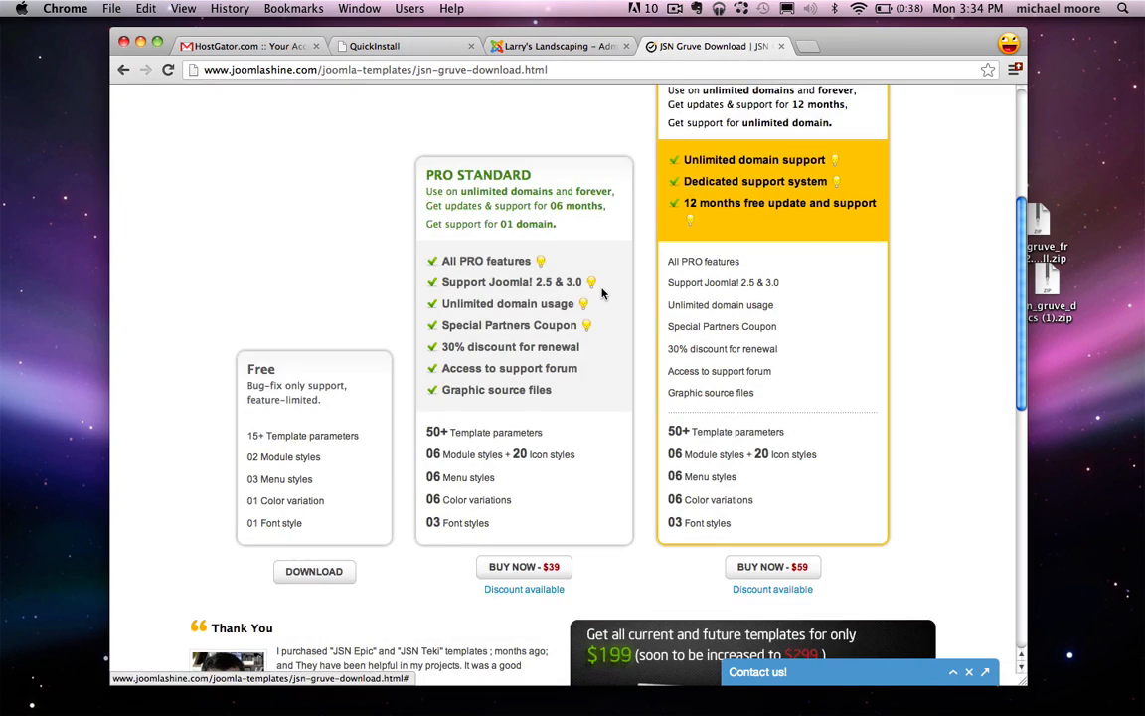
Step: Extract jsn_gruve_docs (1).zip on the desktop, trash the zip, and return to the Joomla admin tab
scroll(602, 293, up, 5)
key(super+bracketleft)
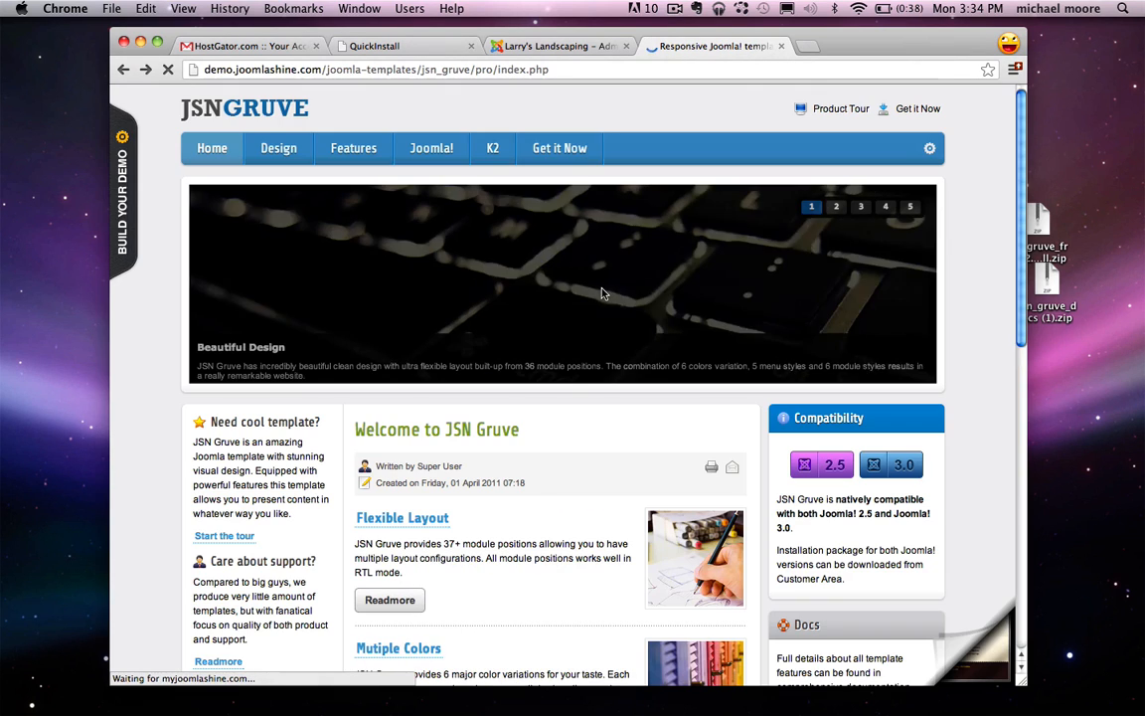
drag(1063, 276, 1063, 300)
double_click(1063, 300)
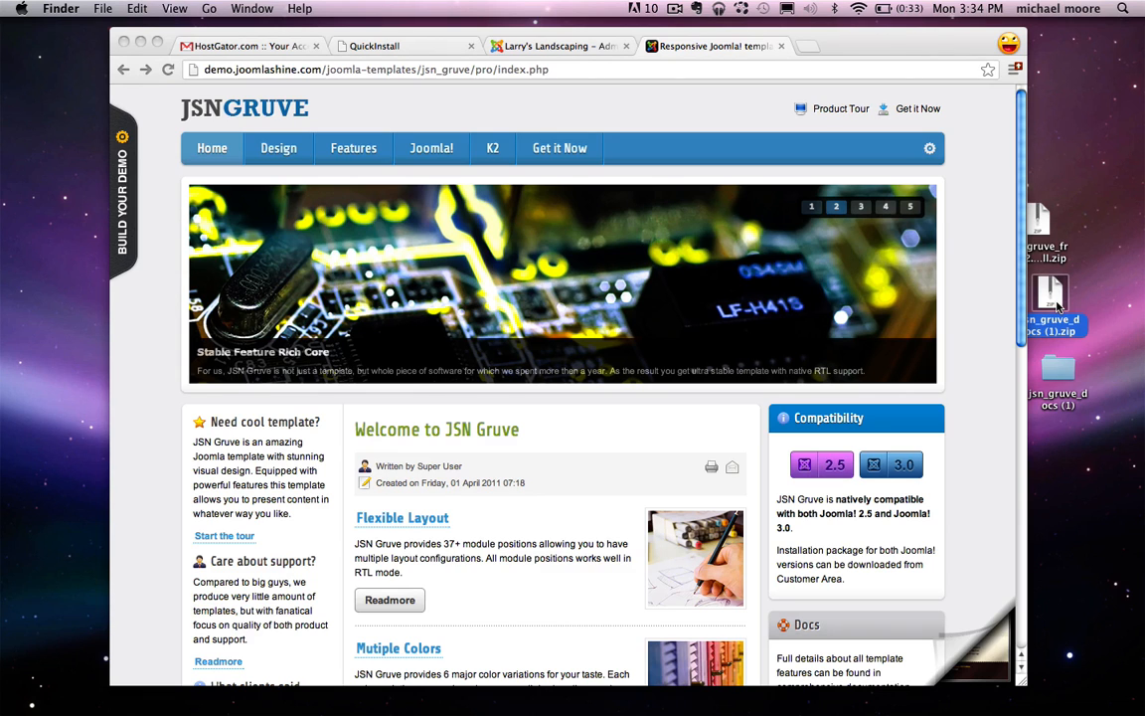
key(super+BackSpace)
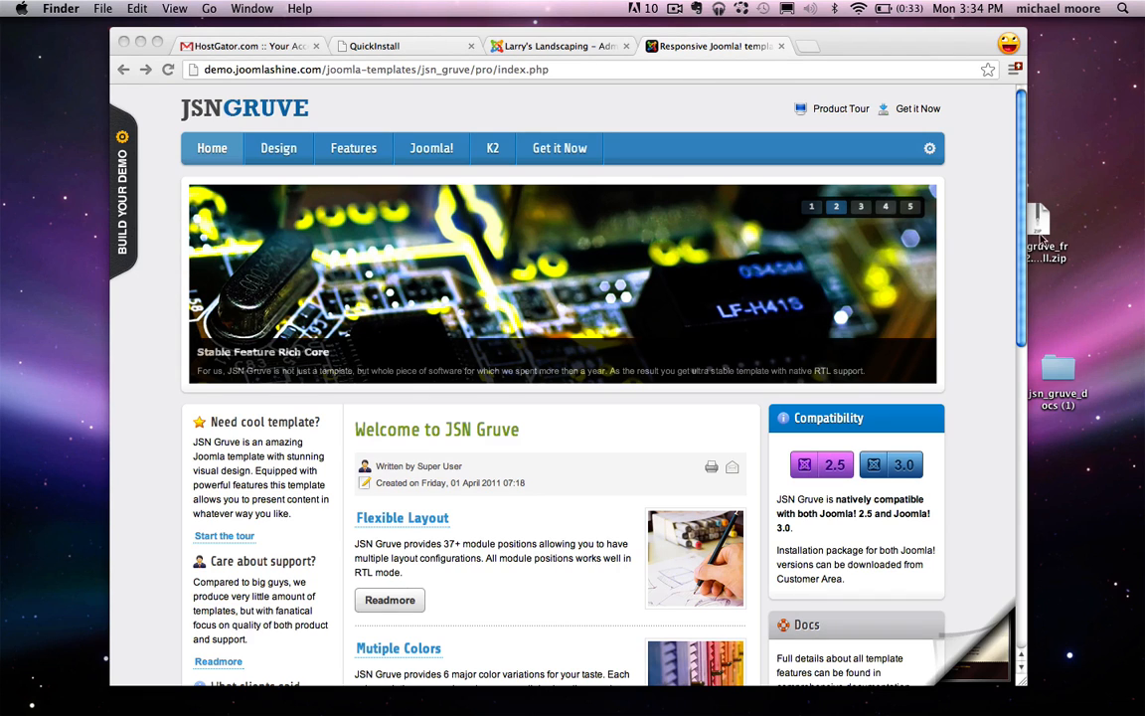
drag(1042, 236, 1062, 241)
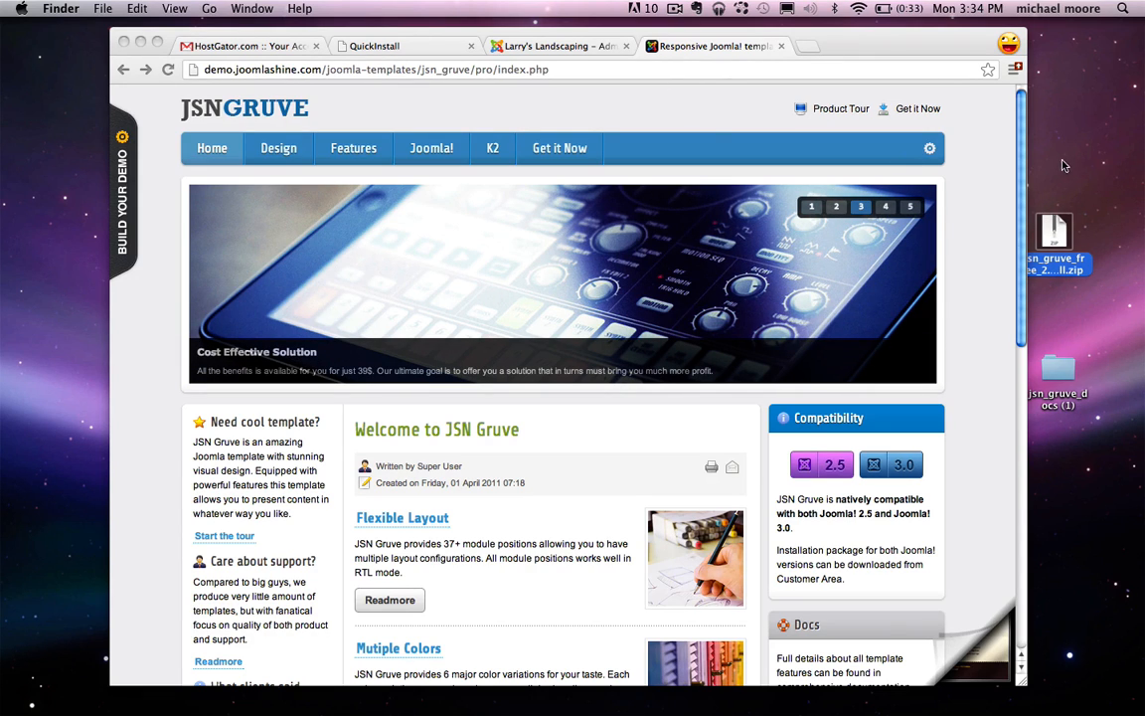
click(586, 48)
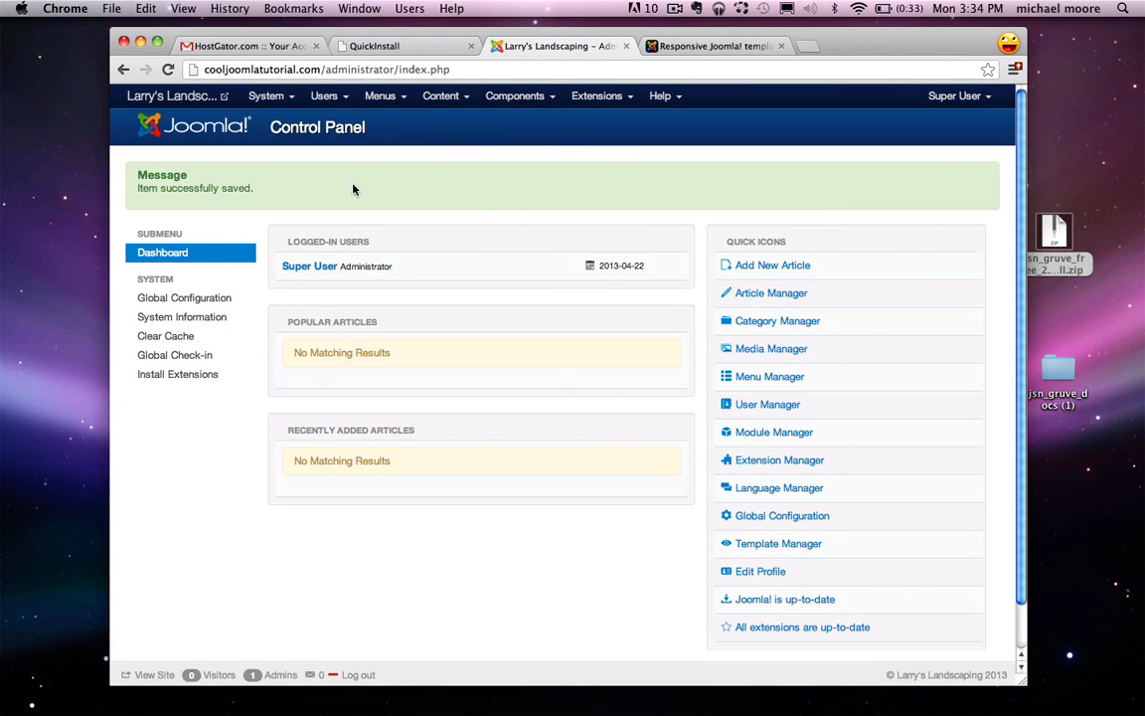
Step: Upload and install jsn_gruve_free_2.0.1_install.zip through Joomla's Extension Manager
drag(327, 69, 398, 69)
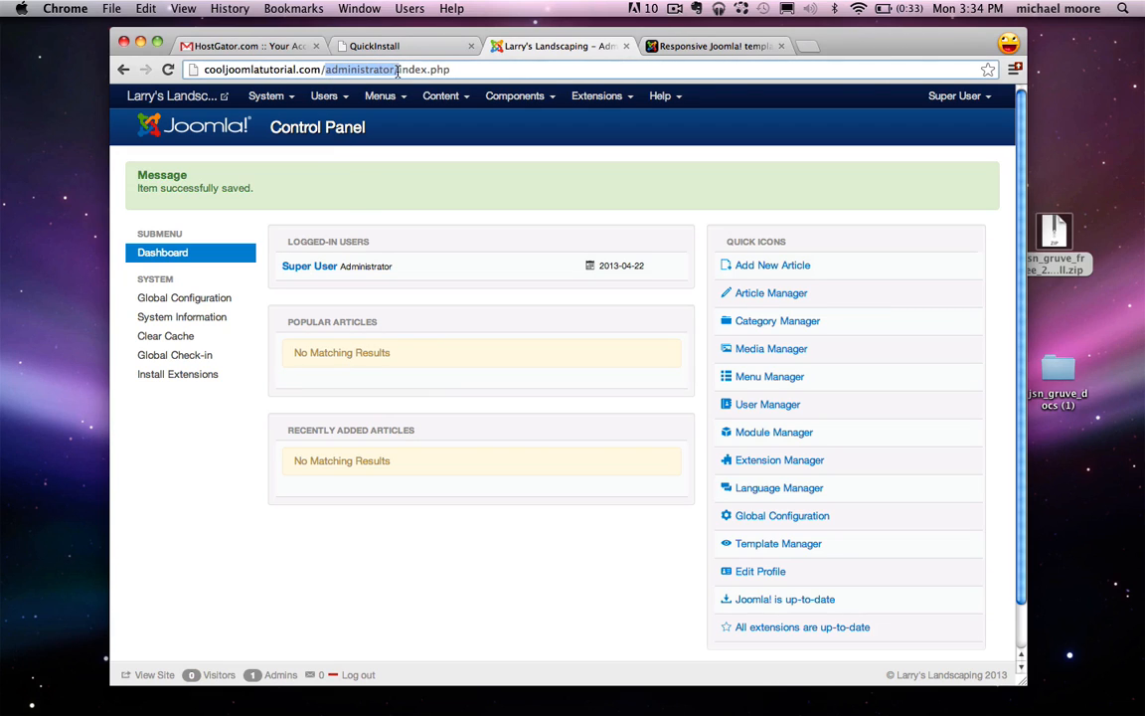
click(398, 70)
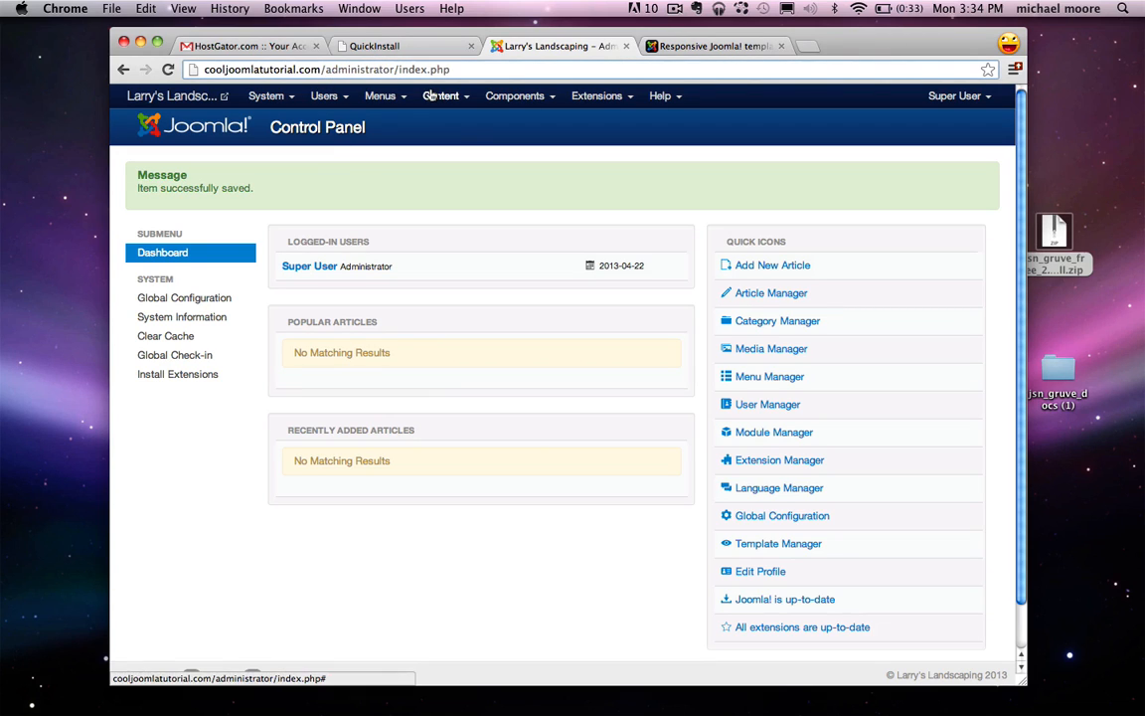
click(598, 96)
click(653, 127)
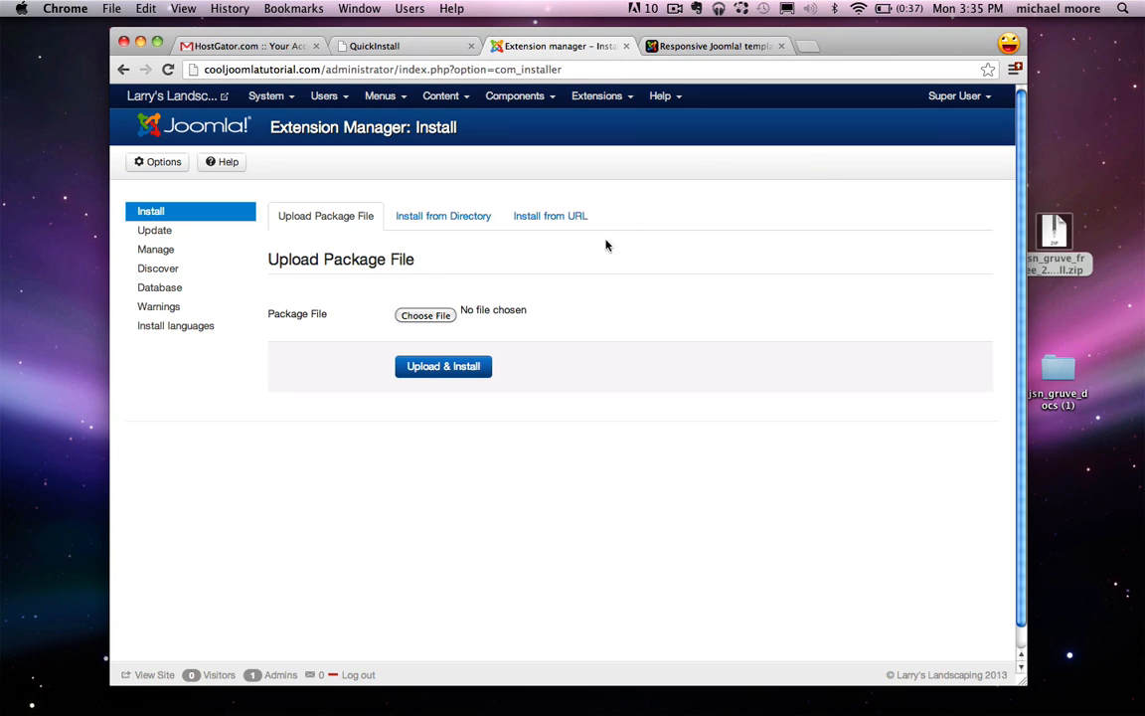
click(427, 315)
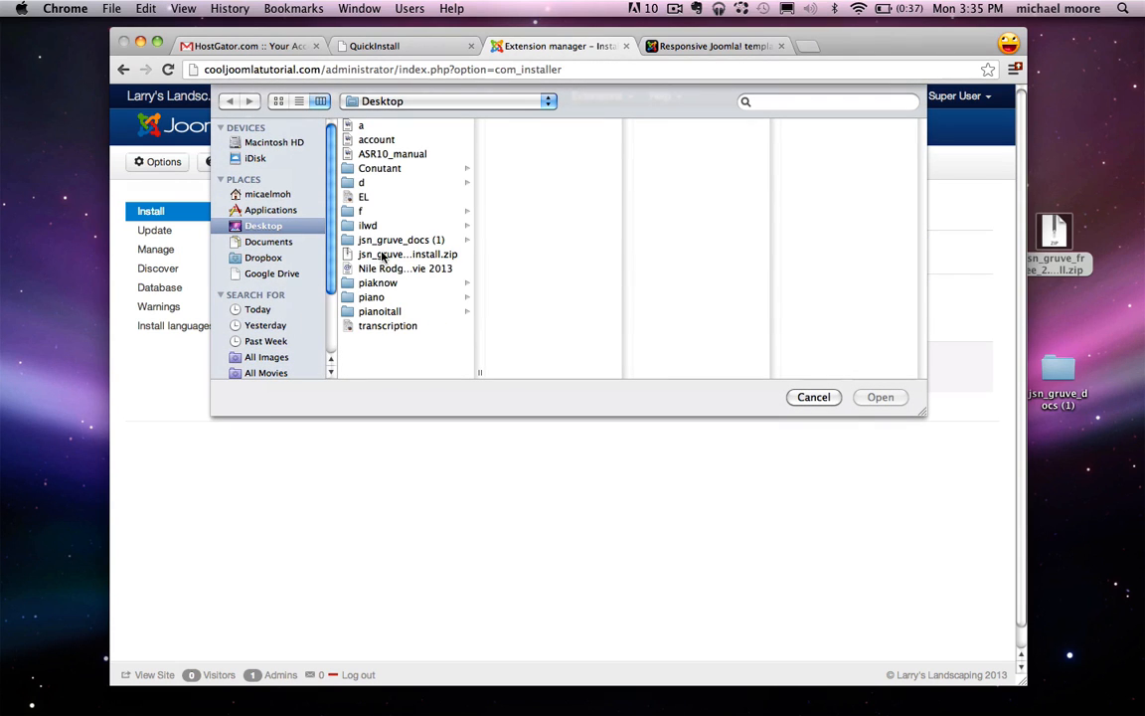
click(382, 256)
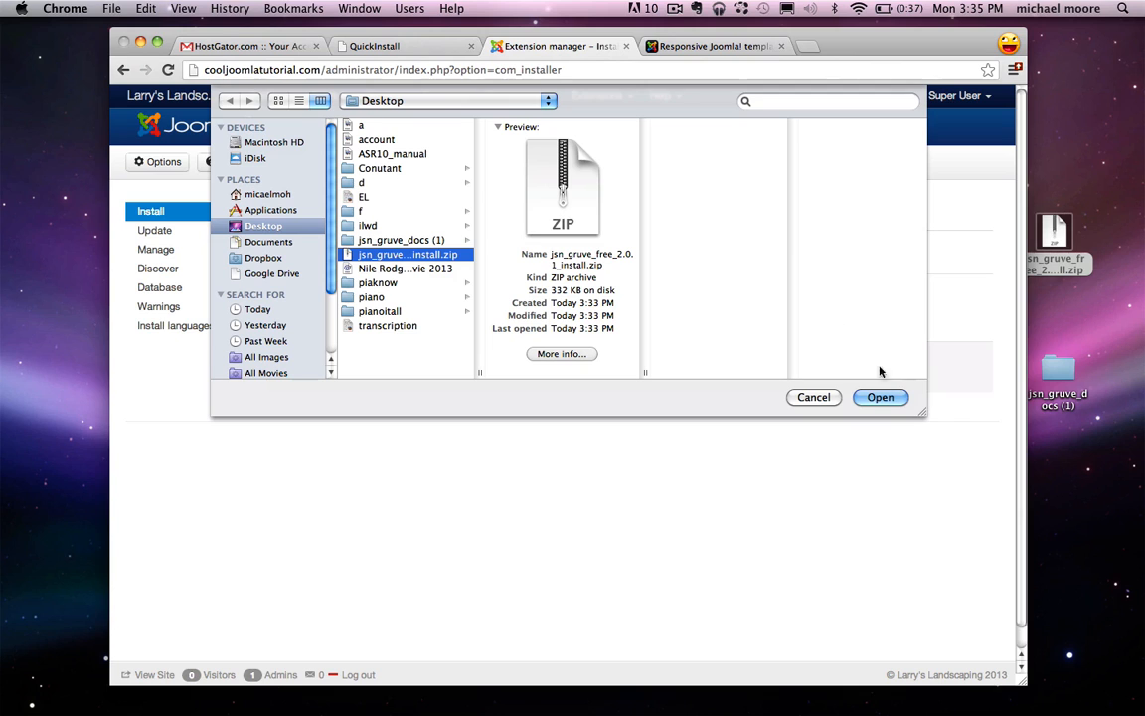
click(879, 397)
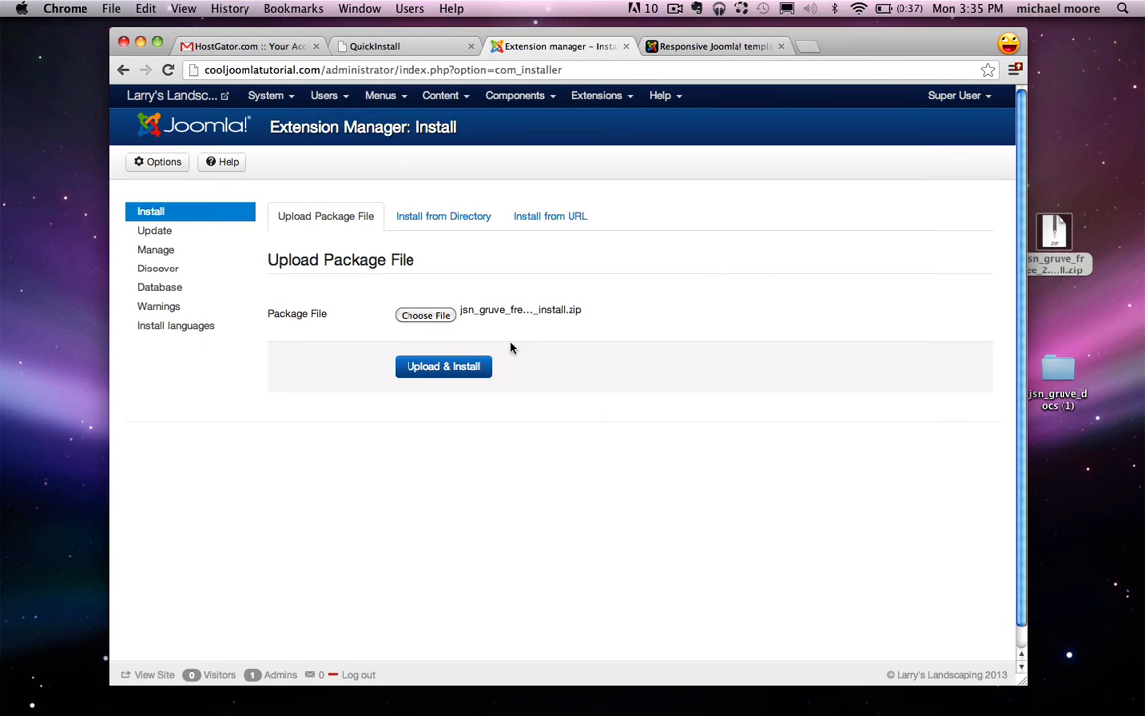
click(439, 368)
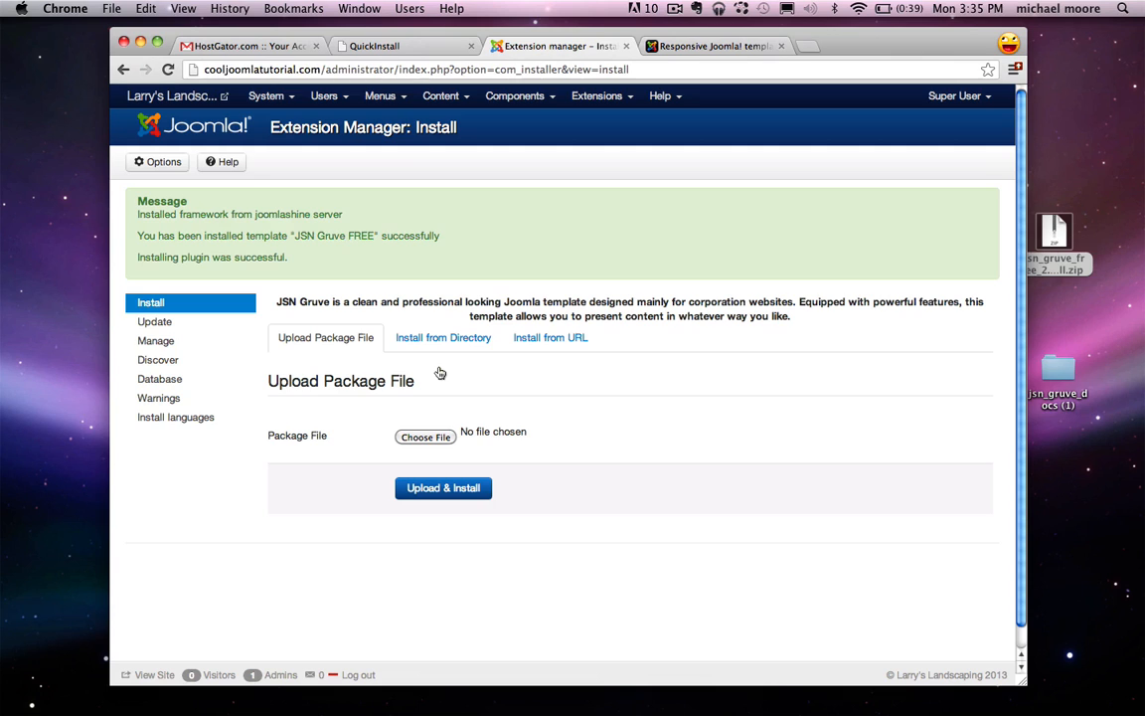
Step: Open the live site's front page in a new tab, then switch to the JoomlaShine demo tab
click(174, 96)
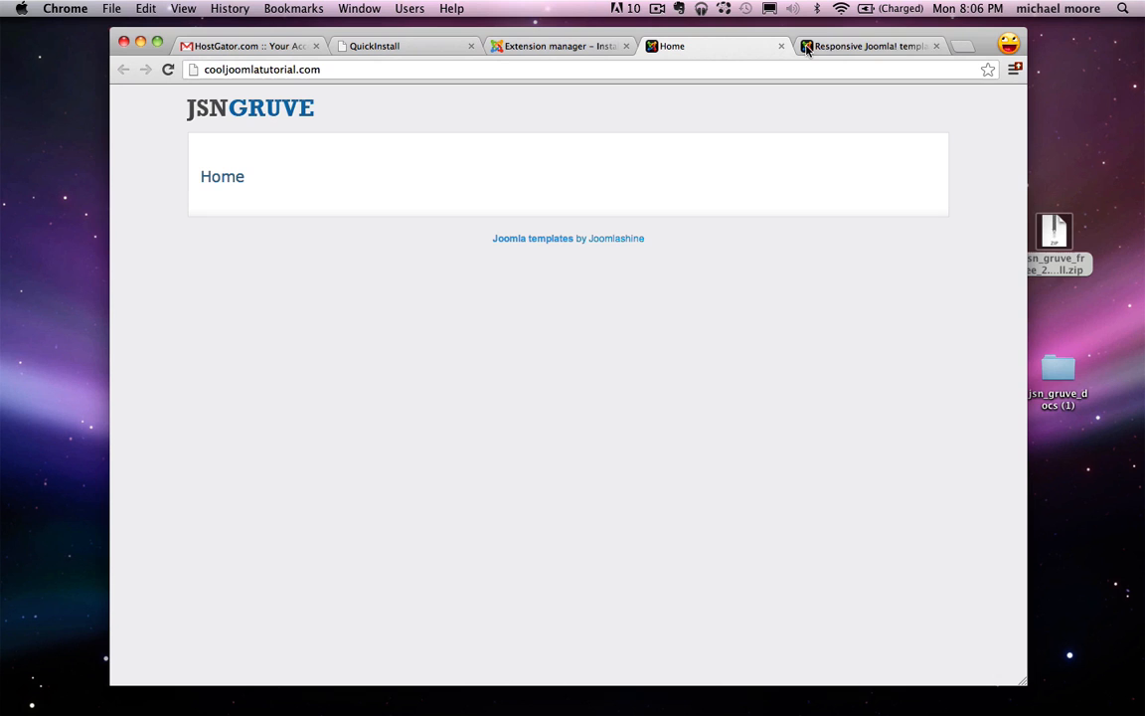
click(869, 47)
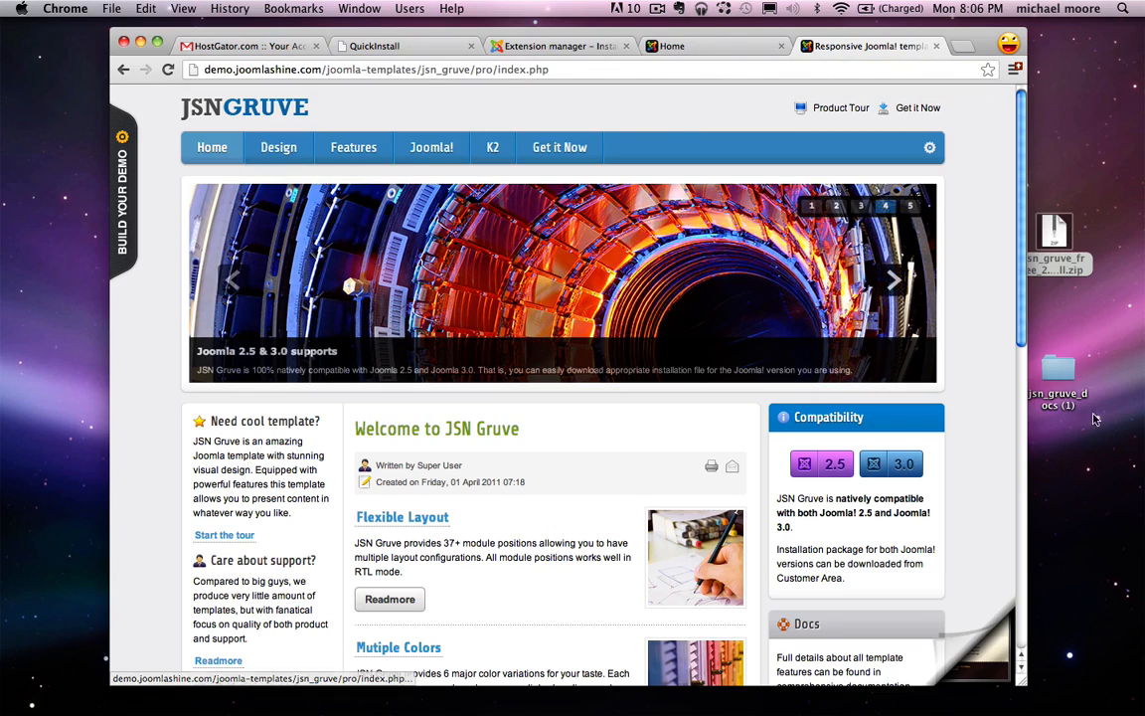
Step: Scroll through the JSN Gruve demo page and select its introduction and support paragraphs
scroll(947, 203, down, 2)
scroll(947, 203, down, 5)
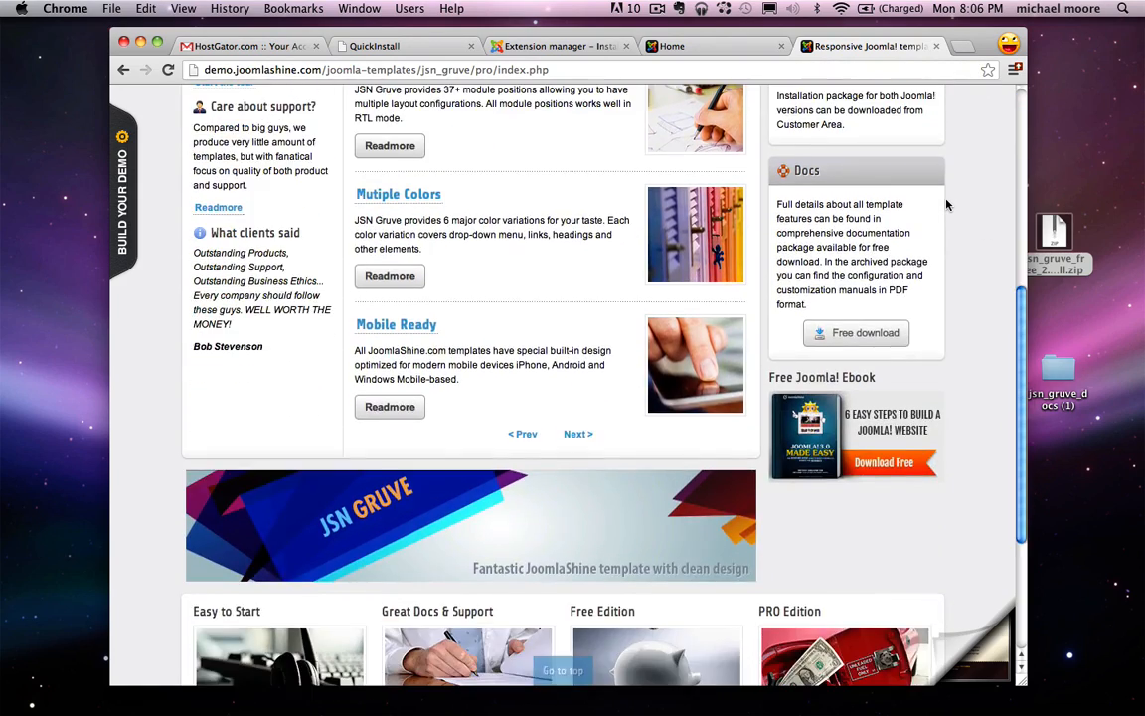
scroll(945, 205, up, 6)
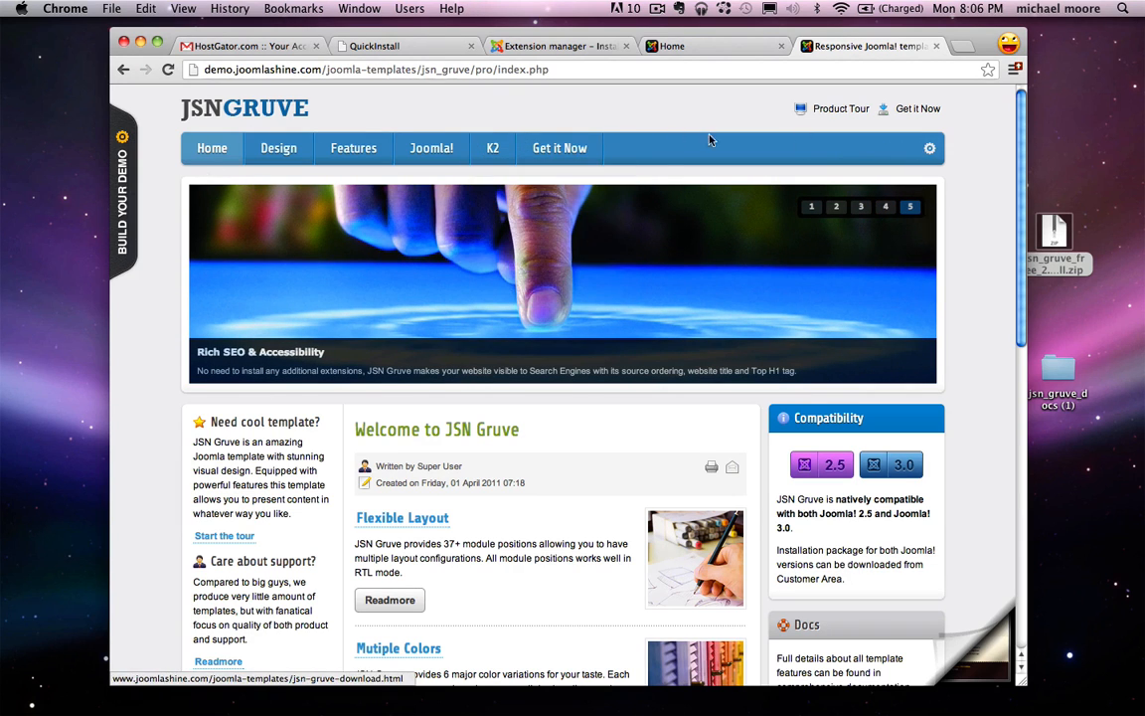
mouse_move(321, 141)
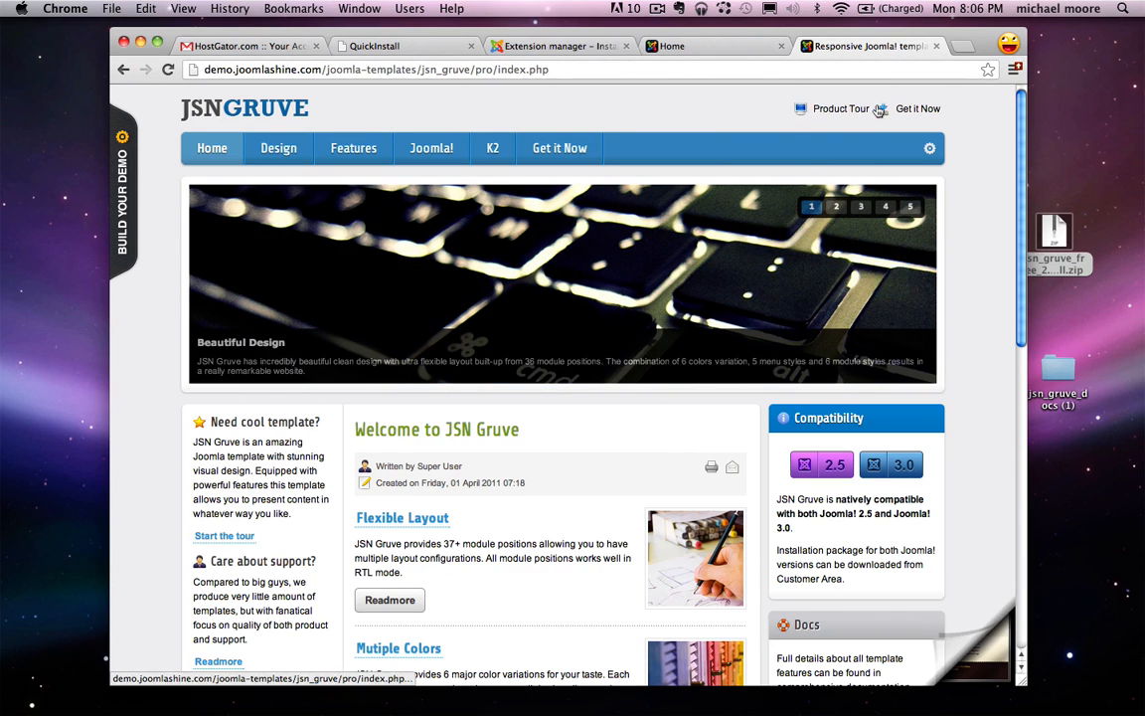
scroll(887, 333, down, 3)
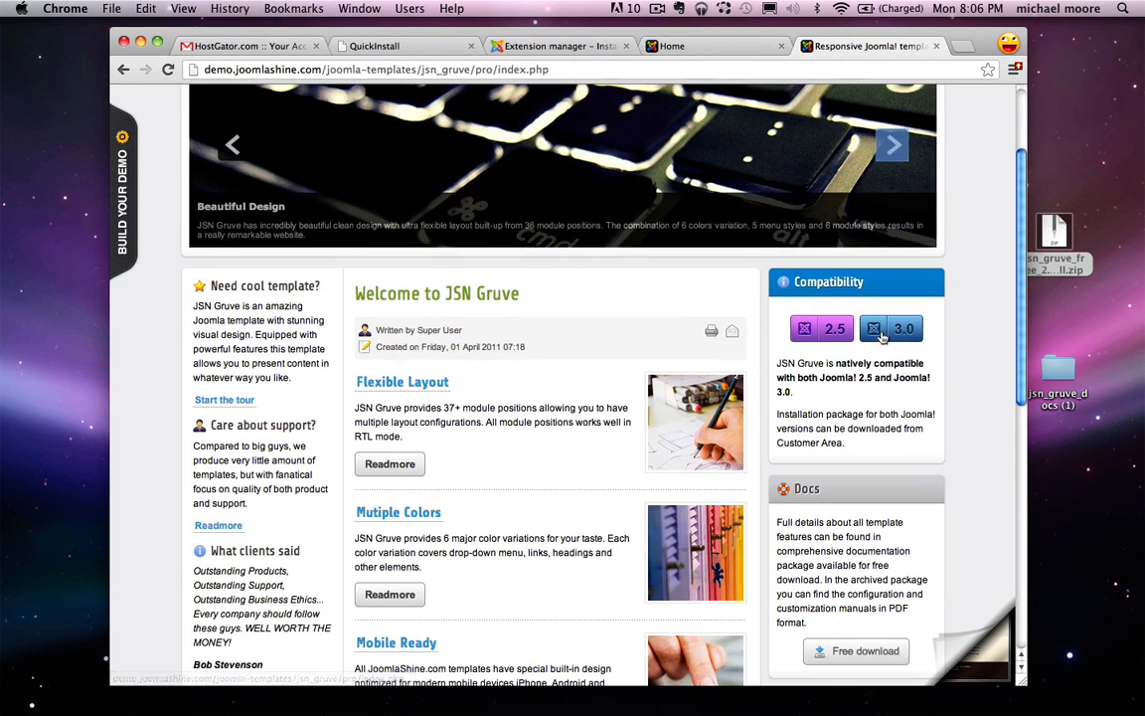
triple_click(251, 344)
triple_click(253, 459)
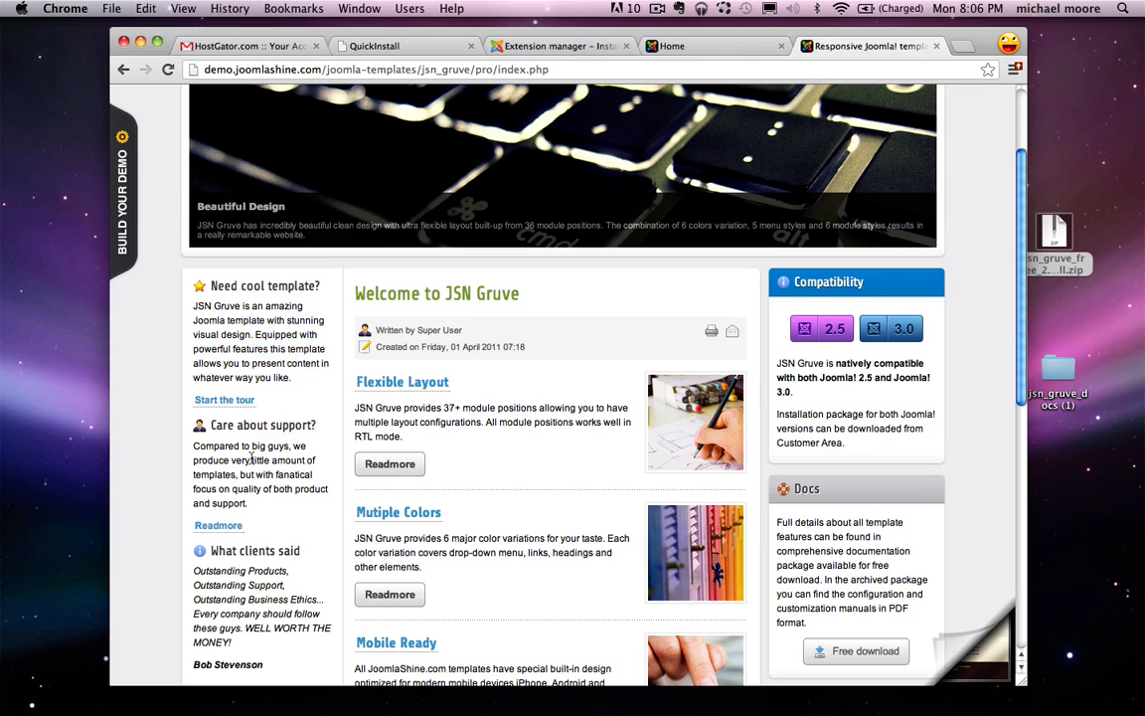
double_click(243, 573)
Step: Select the installation package and Docs paragraphs, then return to the Extension Manager: Install tab
triple_click(864, 413)
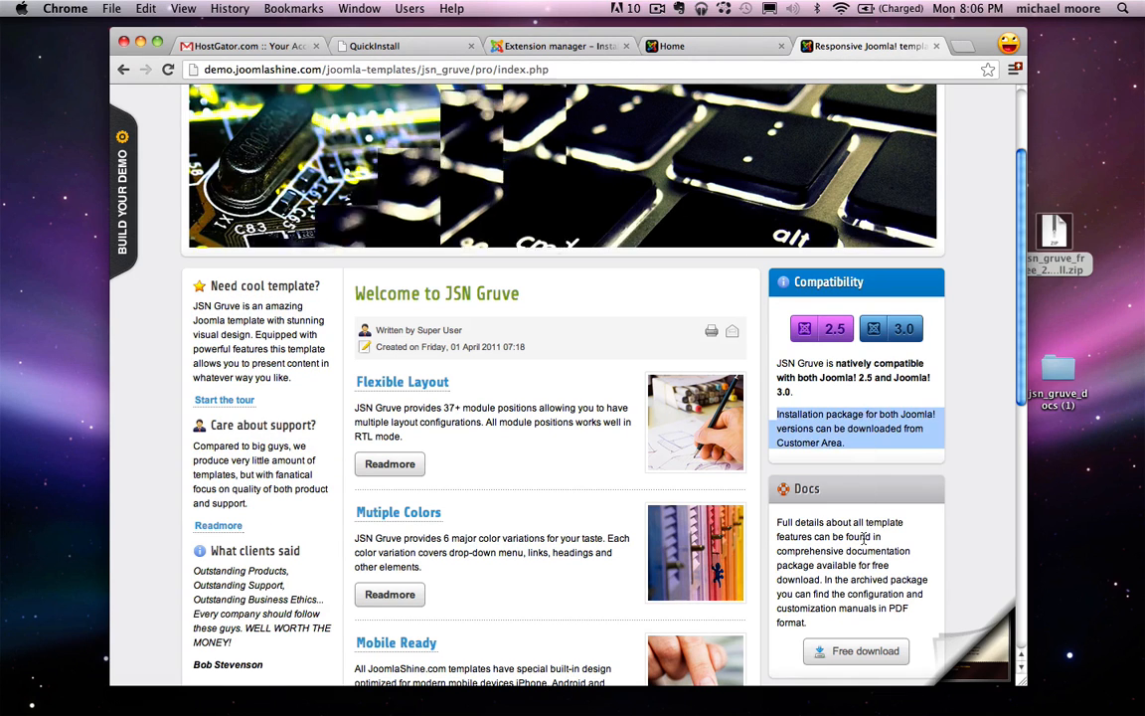
triple_click(864, 542)
scroll(864, 542, down, 7)
scroll(864, 542, down, 3)
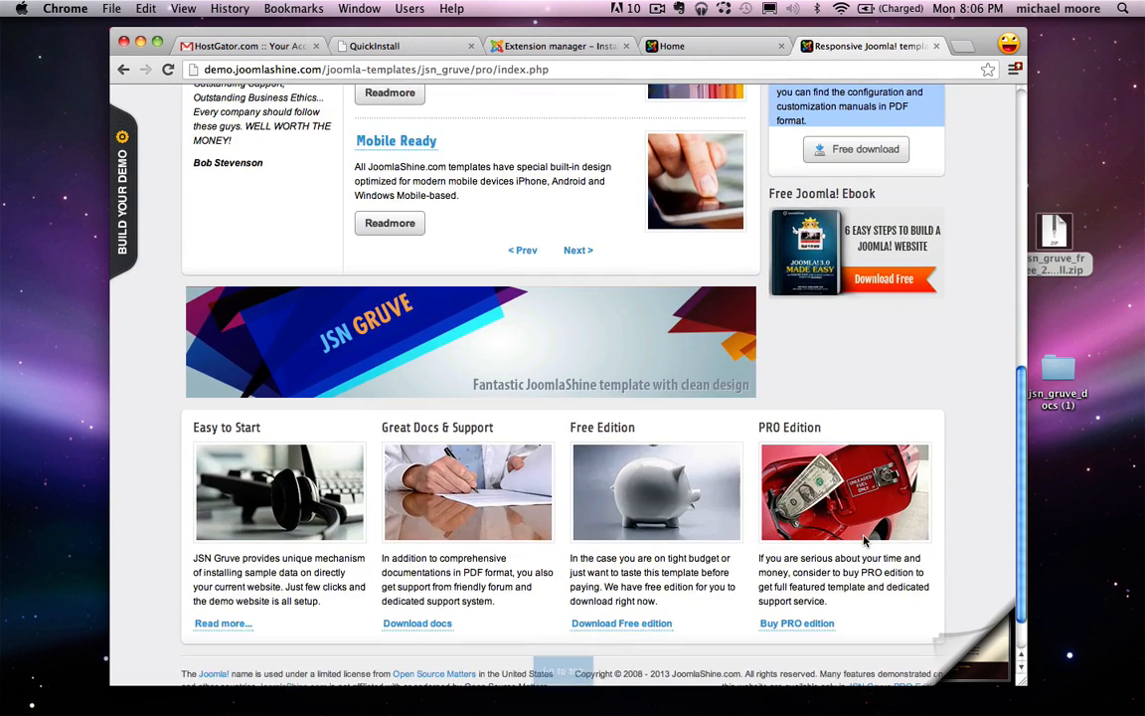
scroll(485, 446, up, 9)
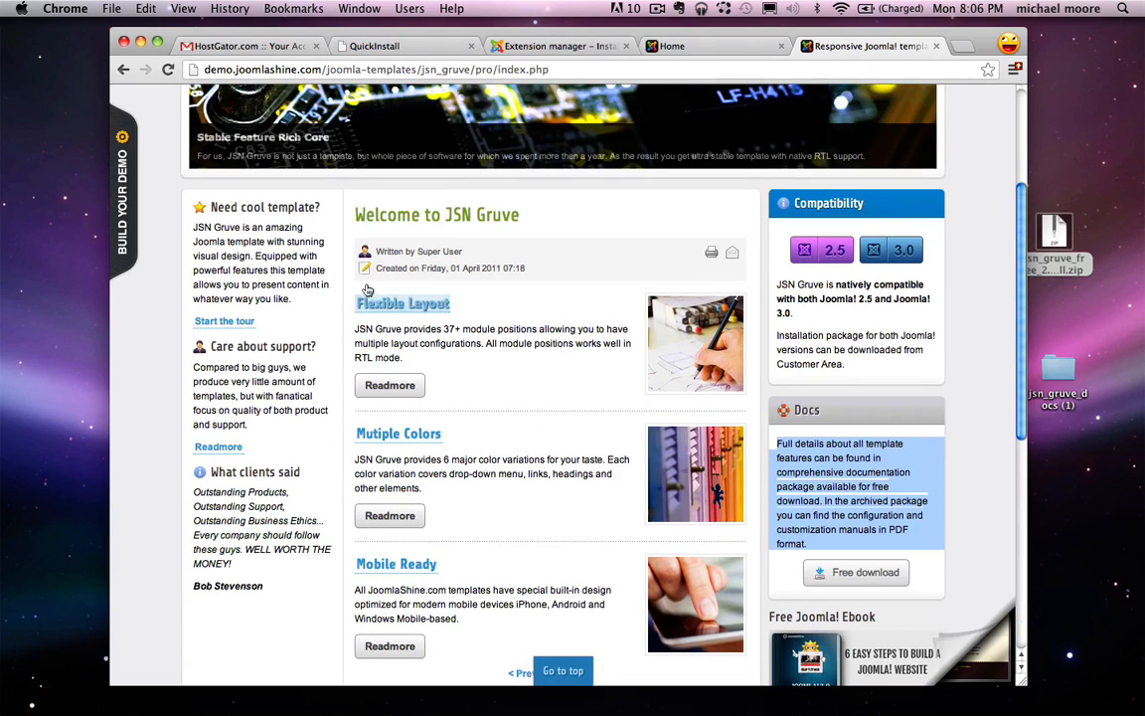
drag(356, 209, 594, 624)
click(358, 220)
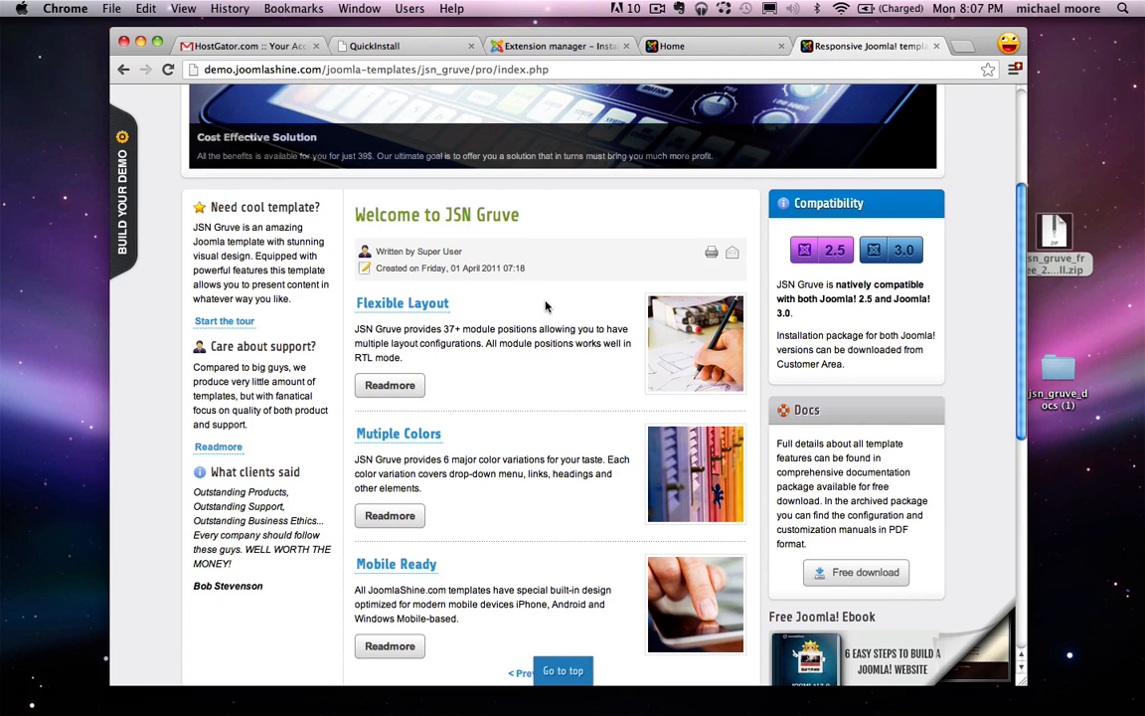
scroll(545, 307, up, 5)
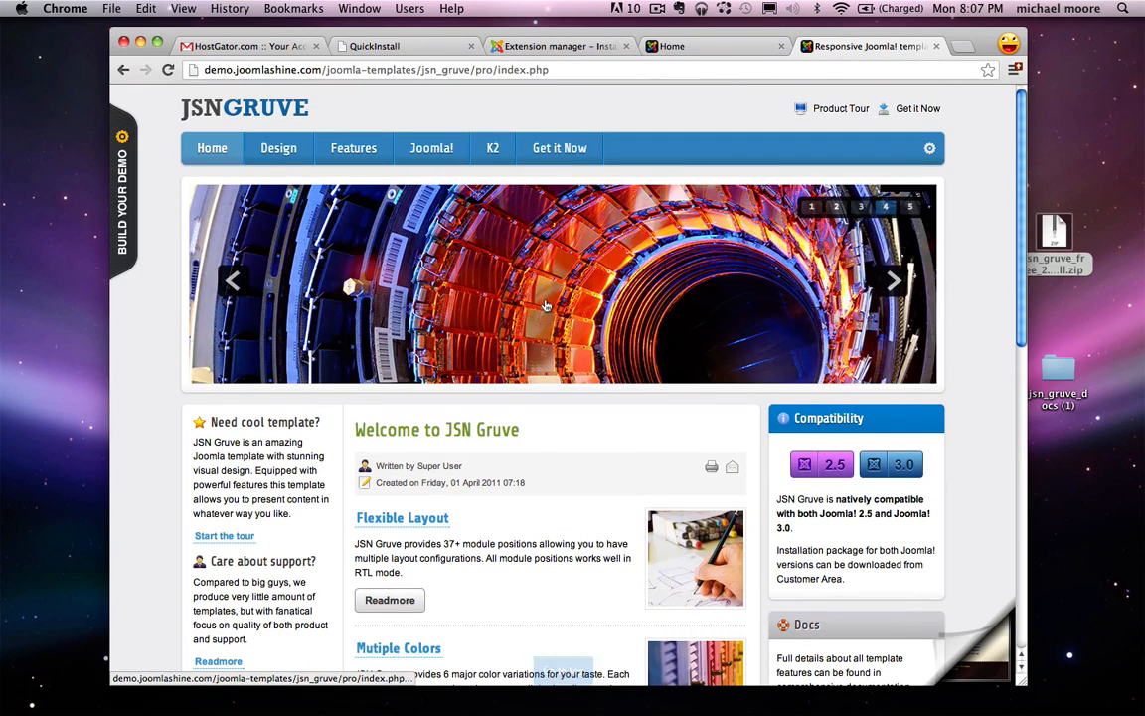
click(559, 46)
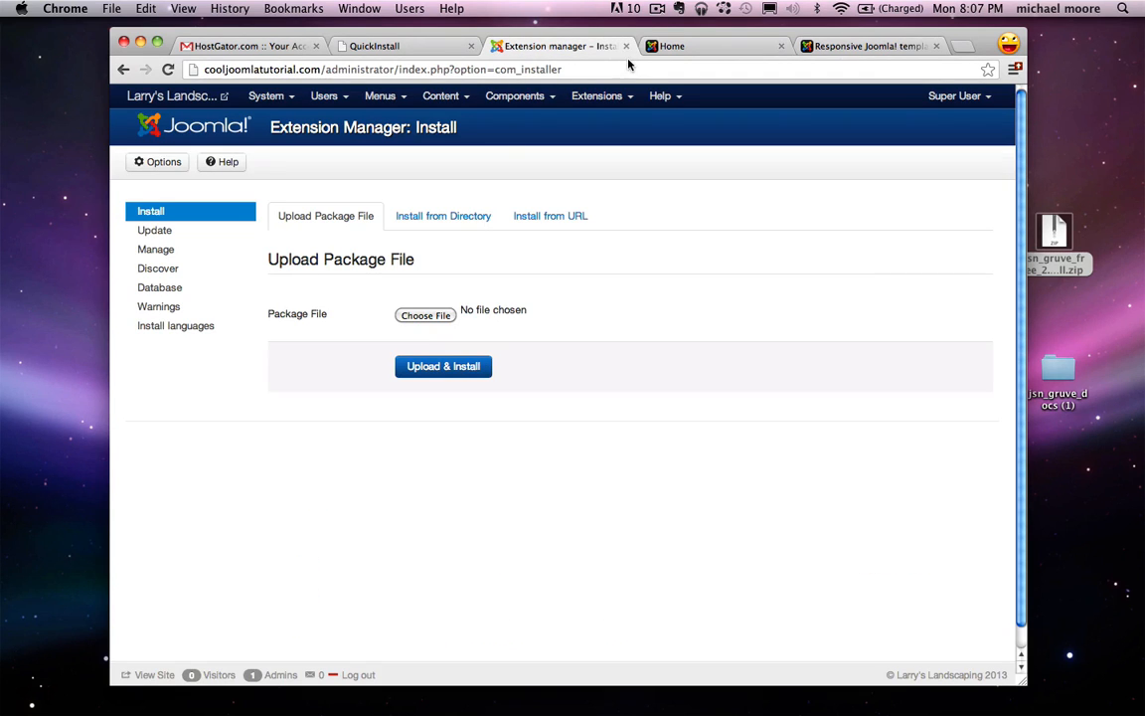
Step: Start a new Menu-type module from the Module Manager
click(615, 99)
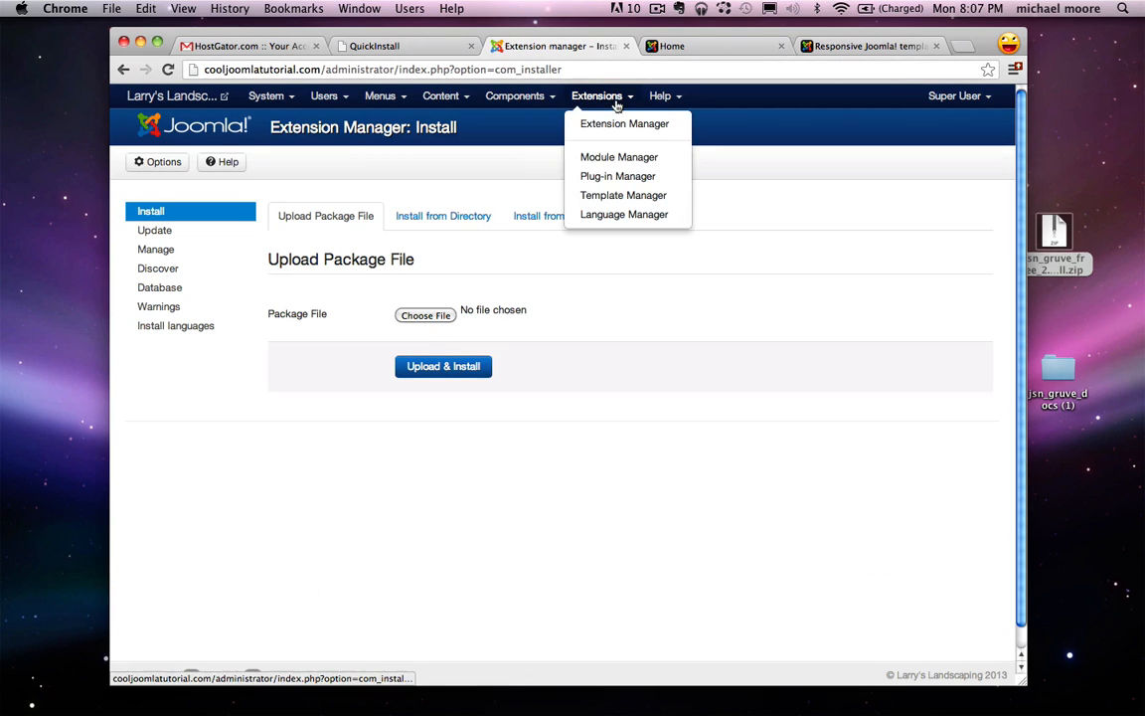
click(652, 160)
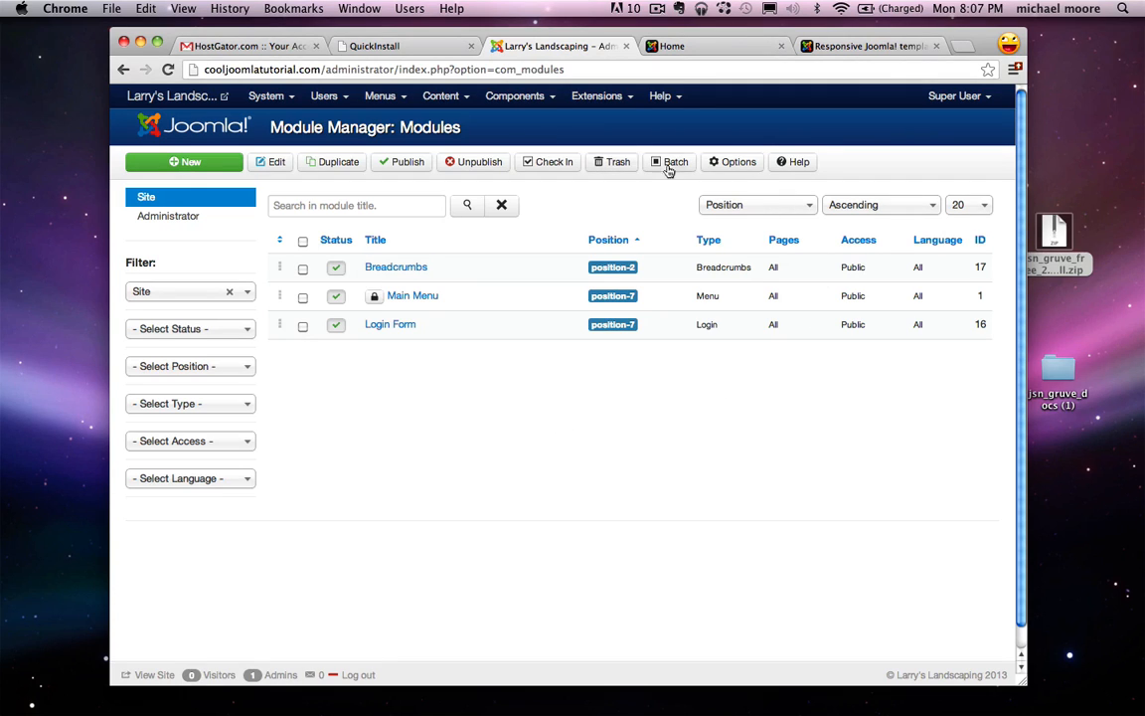
click(198, 165)
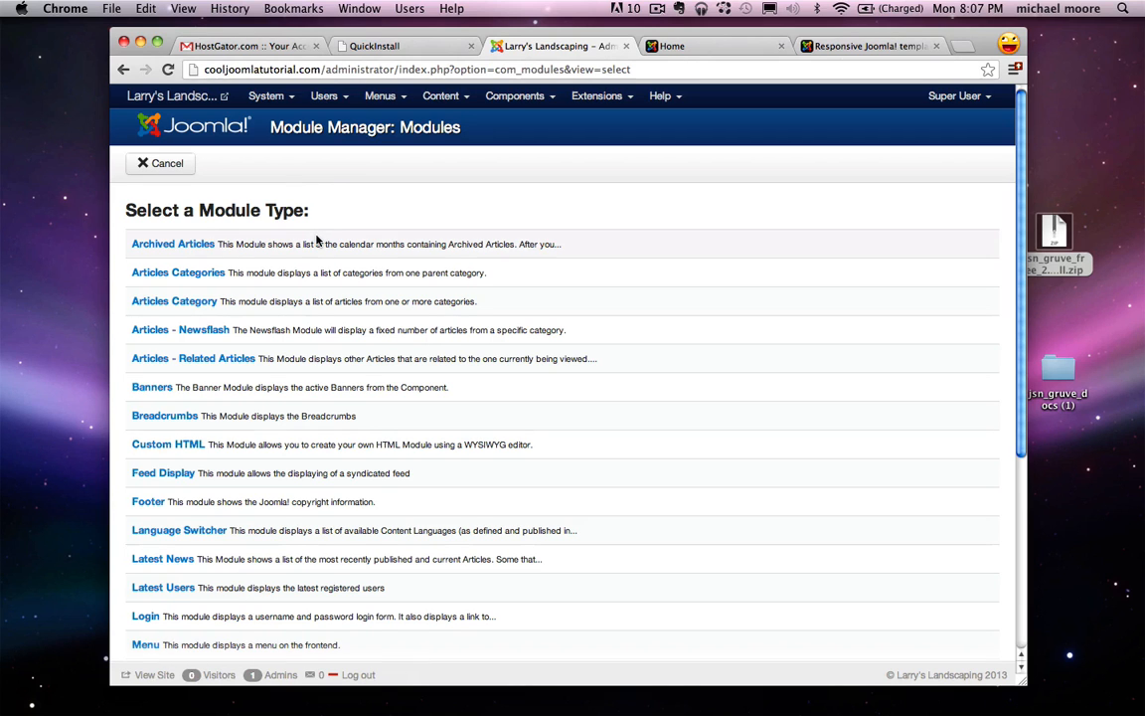
scroll(317, 241, down, 2)
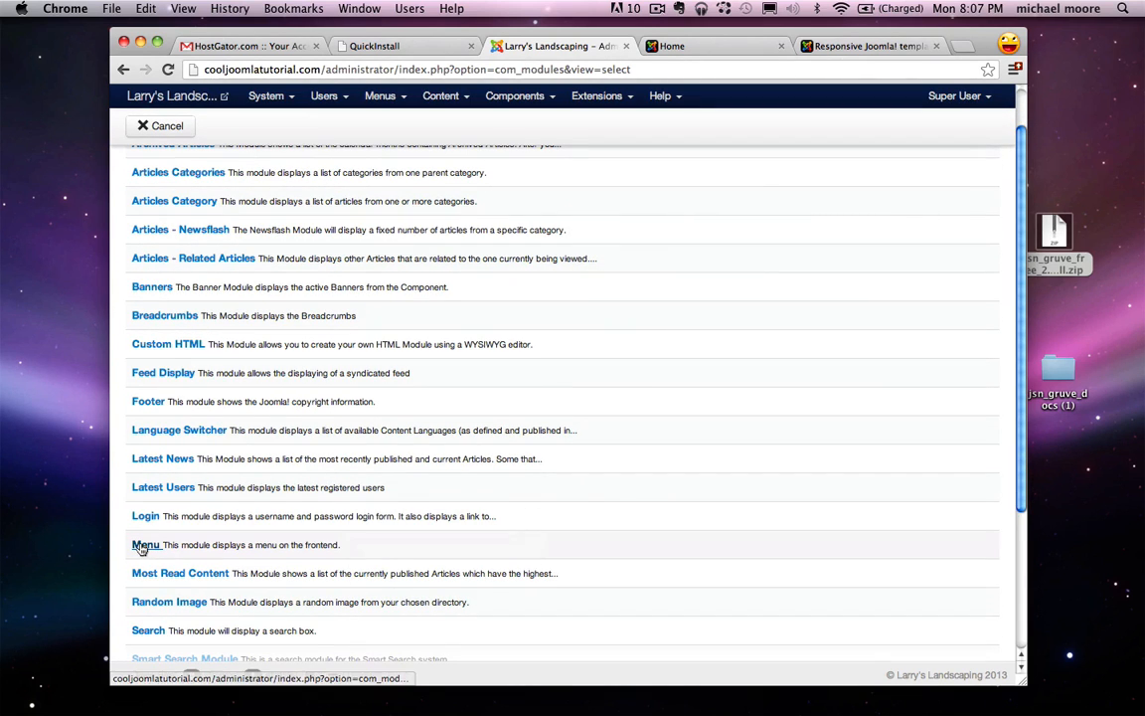
click(144, 545)
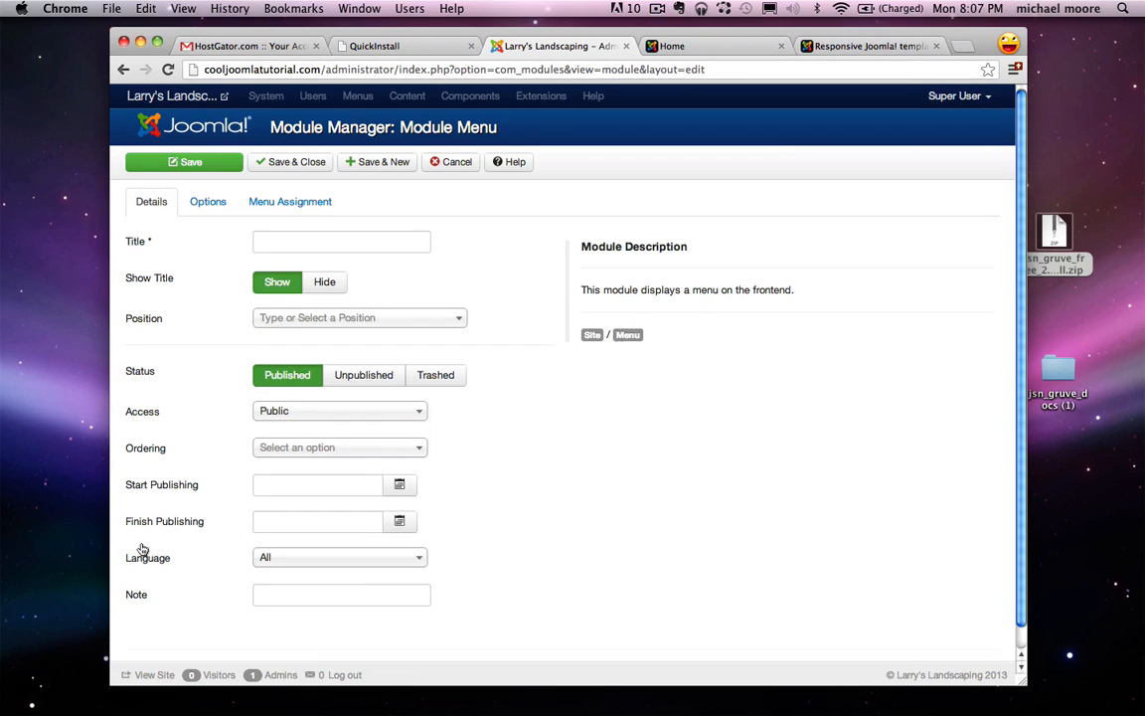
Step: Enter 'menu' as the new module's title
click(284, 239)
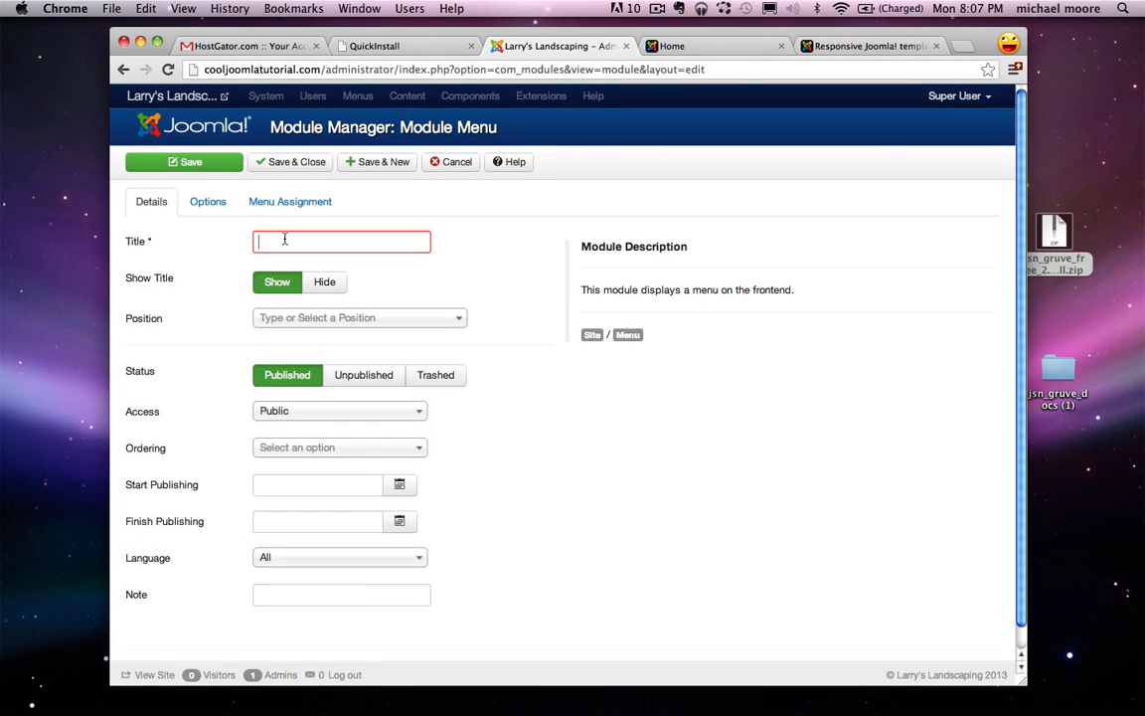
text(menu)
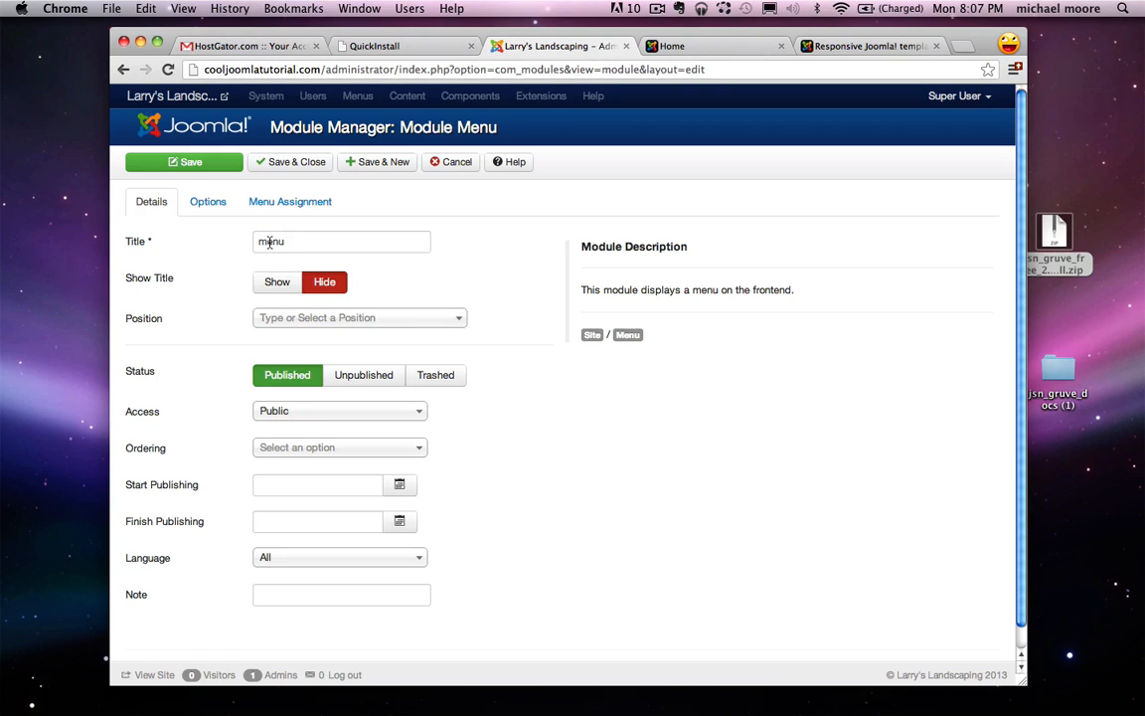
drag(256, 240, 299, 242)
click(347, 249)
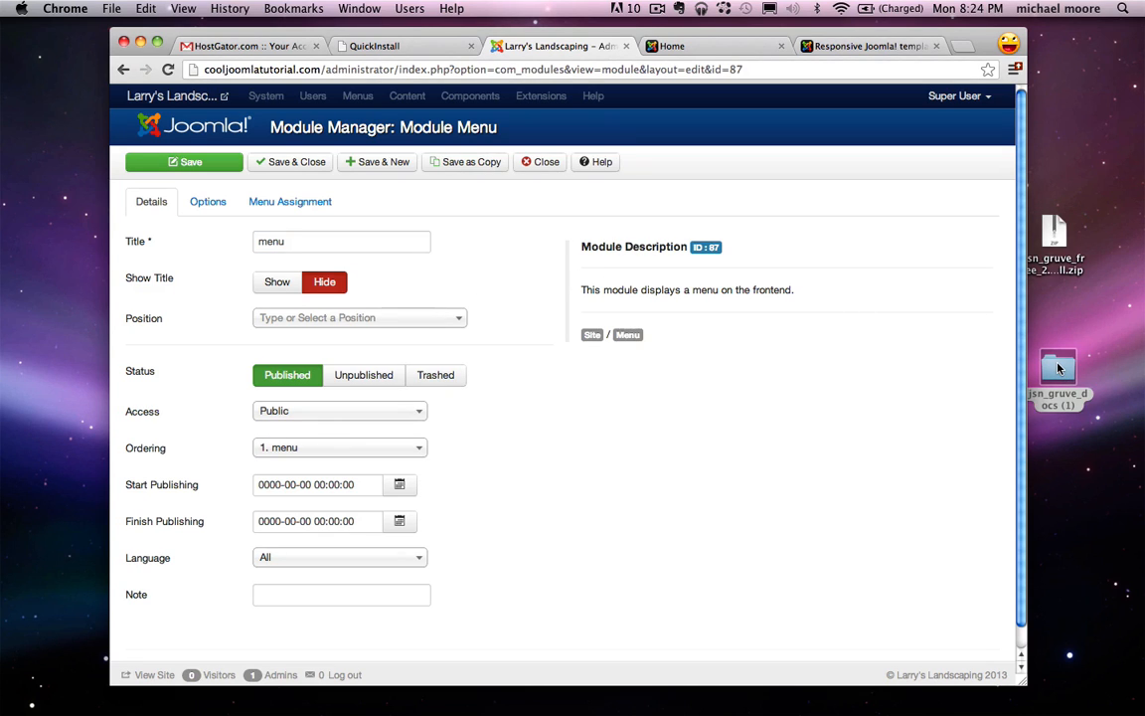
Step: Open jsn-gruve-configuration-manual.pdf from the desktop jsn_gruve_docs (1) folder in Preview
click(1057, 368)
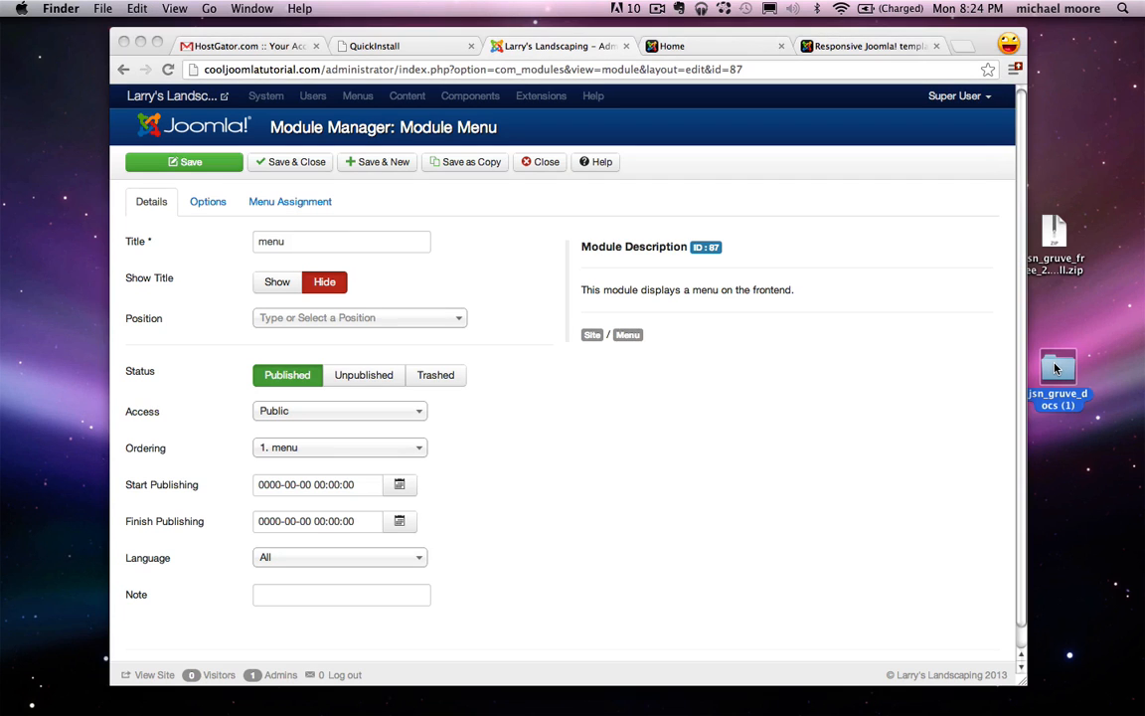
double_click(1060, 368)
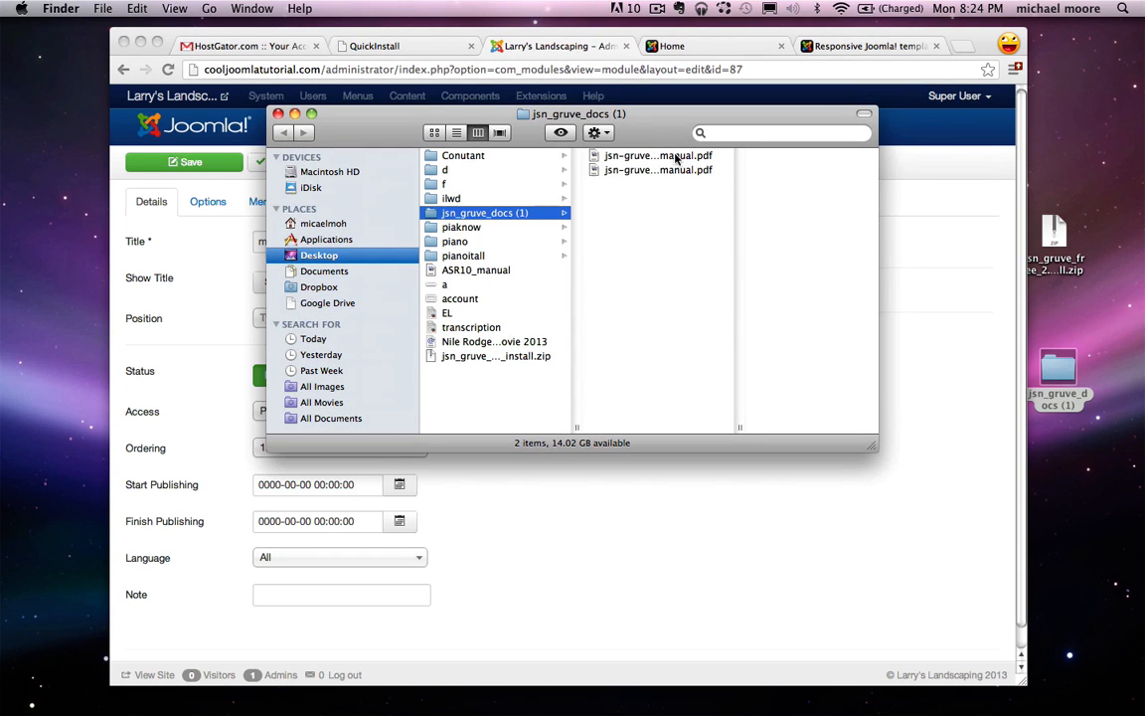
click(608, 154)
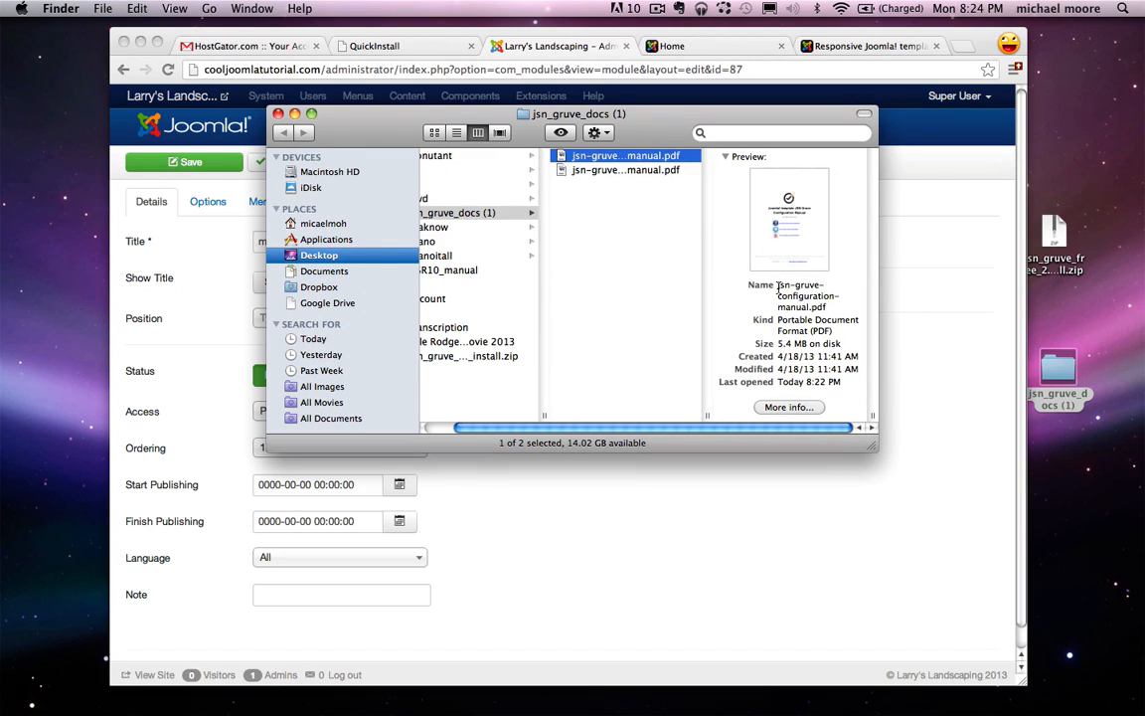
mouse_move(777, 286)
mouse_down()
mouse_move(817, 287)
mouse_move(786, 299)
mouse_up()
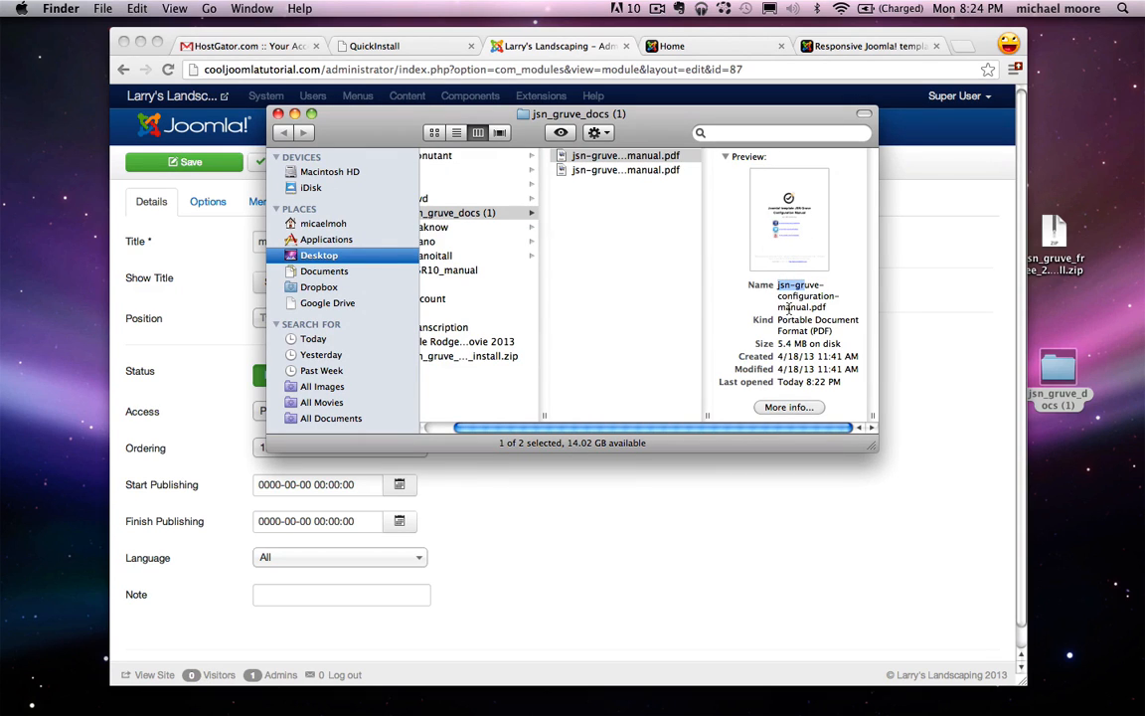
click(603, 159)
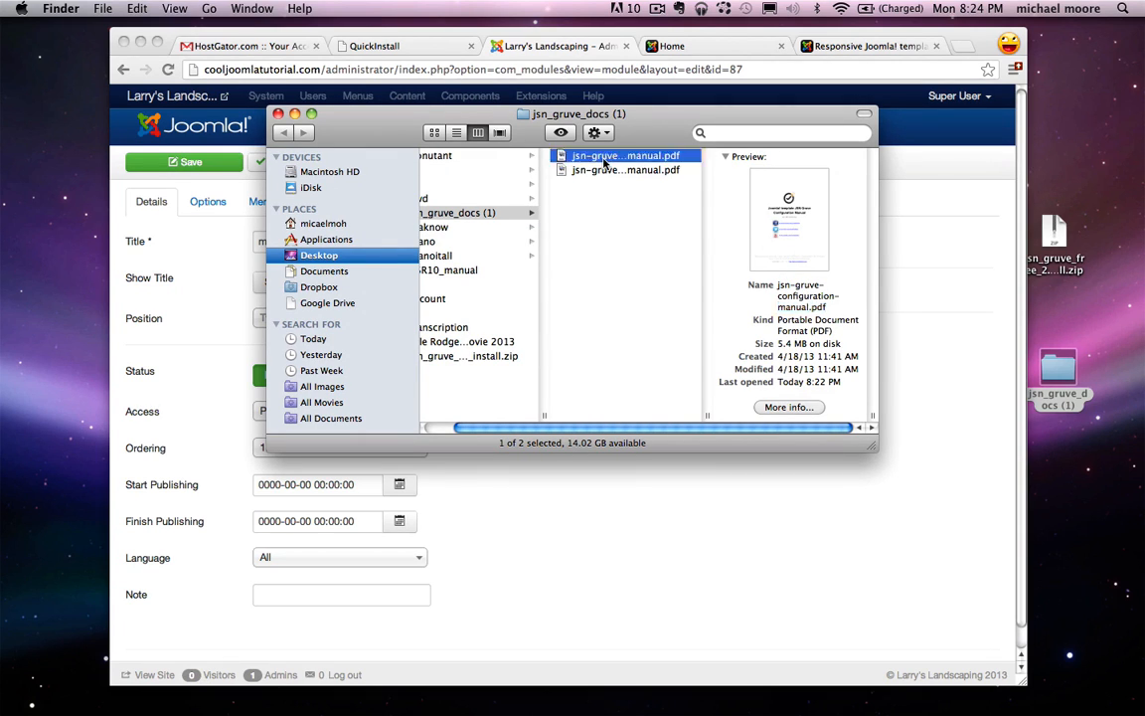
double_click(603, 159)
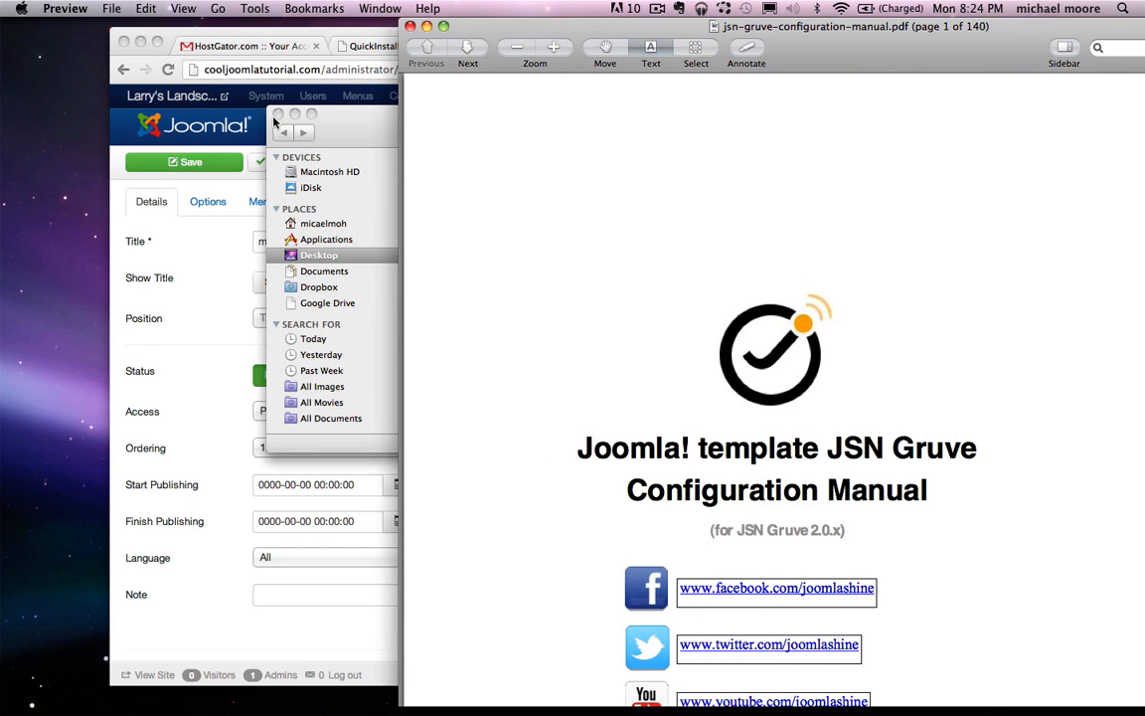
Step: Search the manual for 'module position' and scroll to the page 44 layout diagram
click(279, 115)
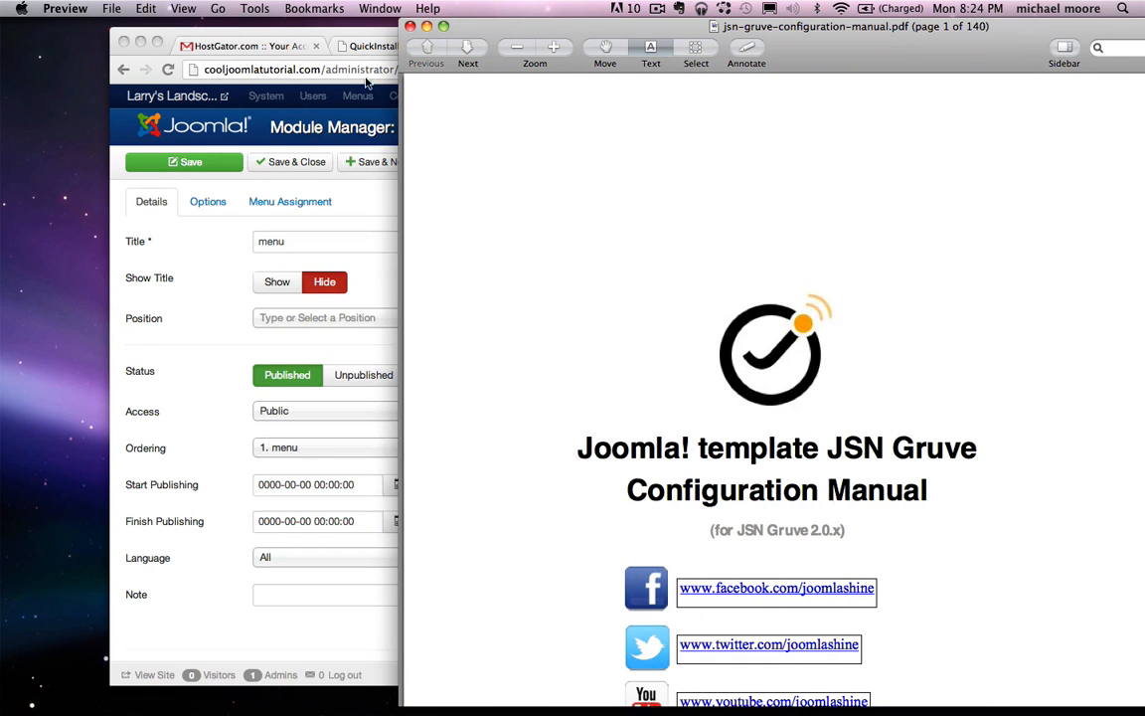
drag(863, 44, 549, 18)
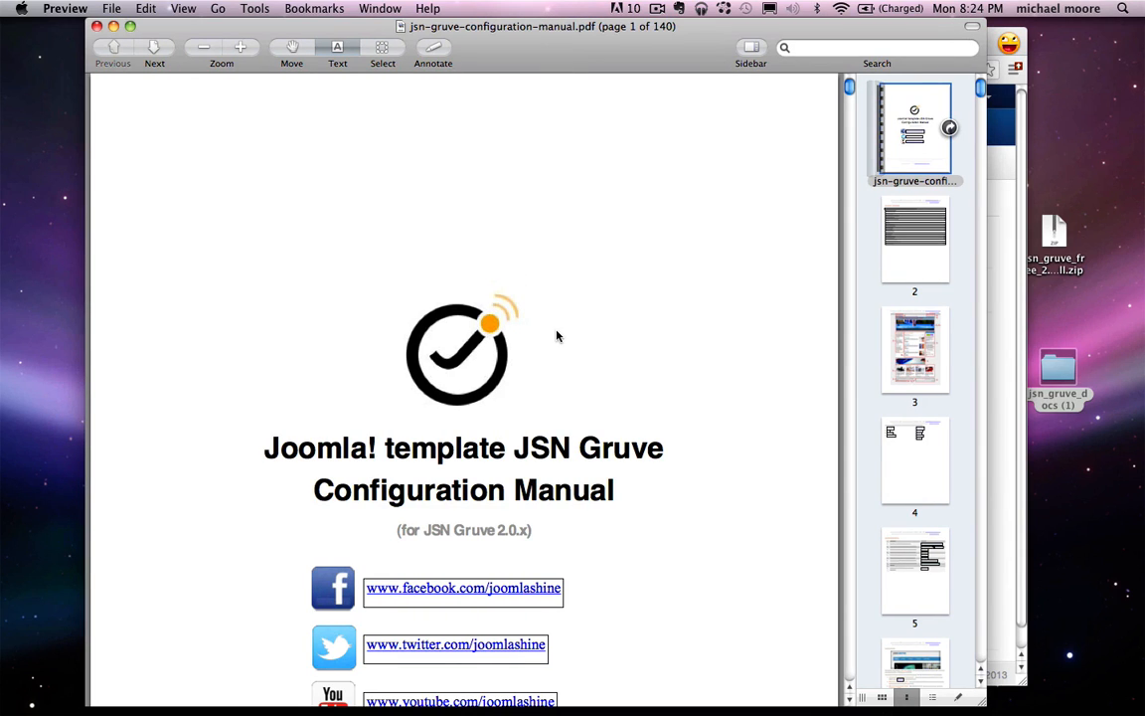
key(super+f)
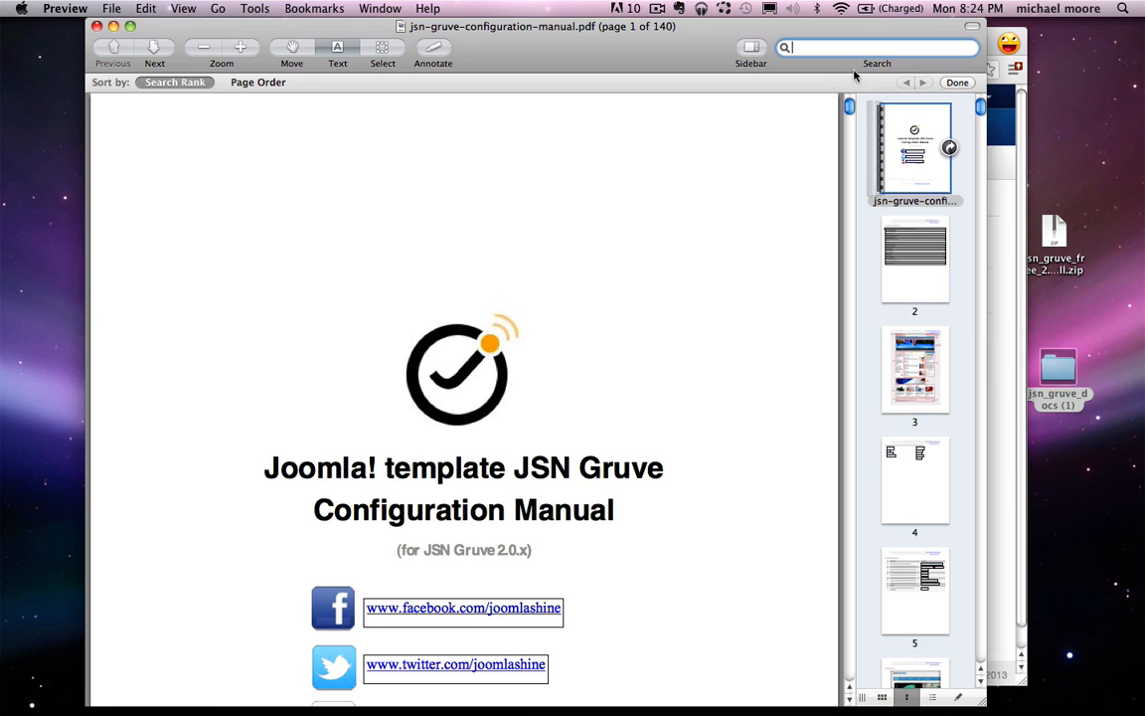
text(module position)
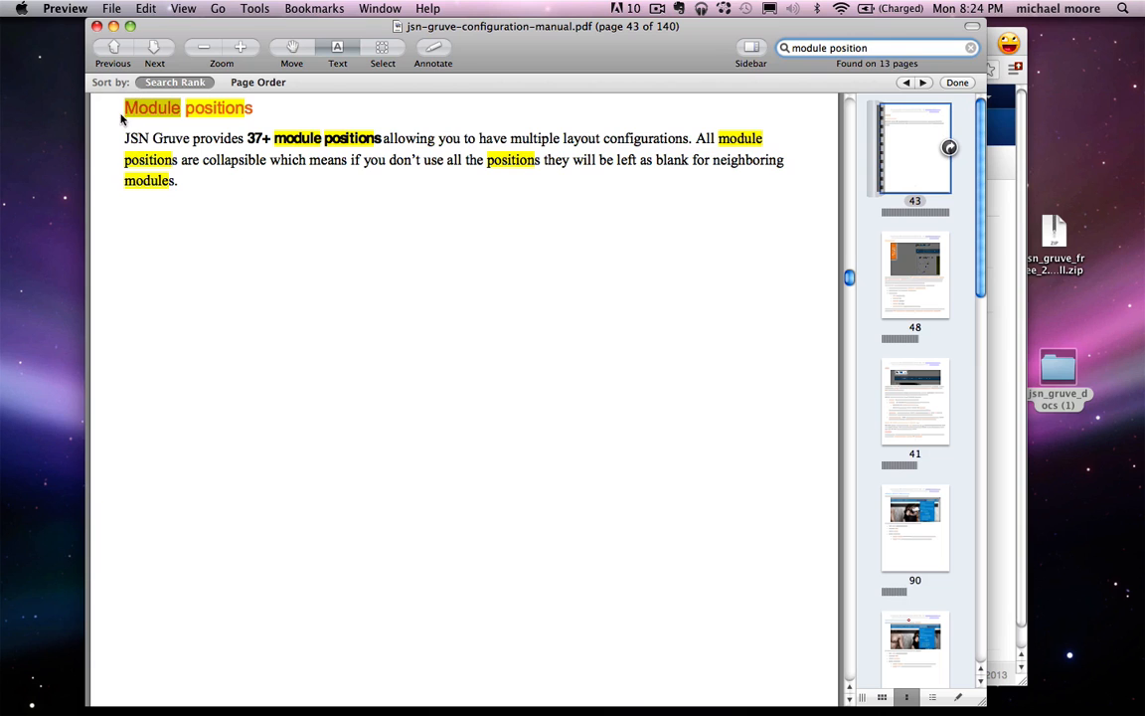
key(Escape)
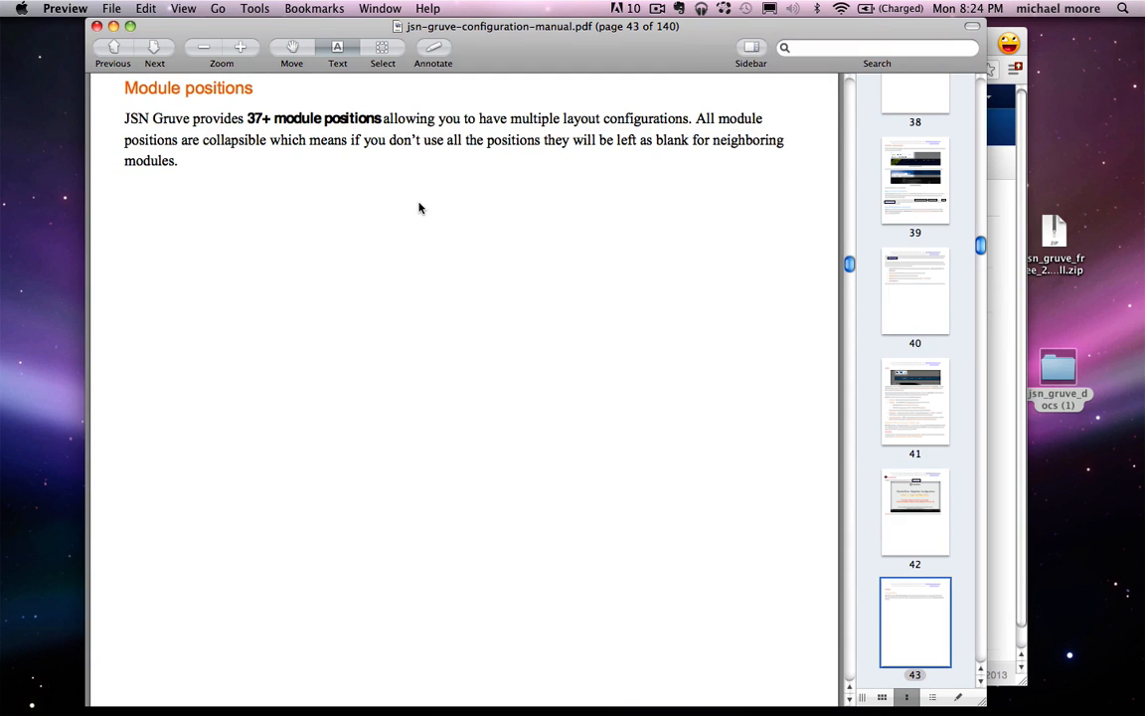
scroll(419, 207, down, 15)
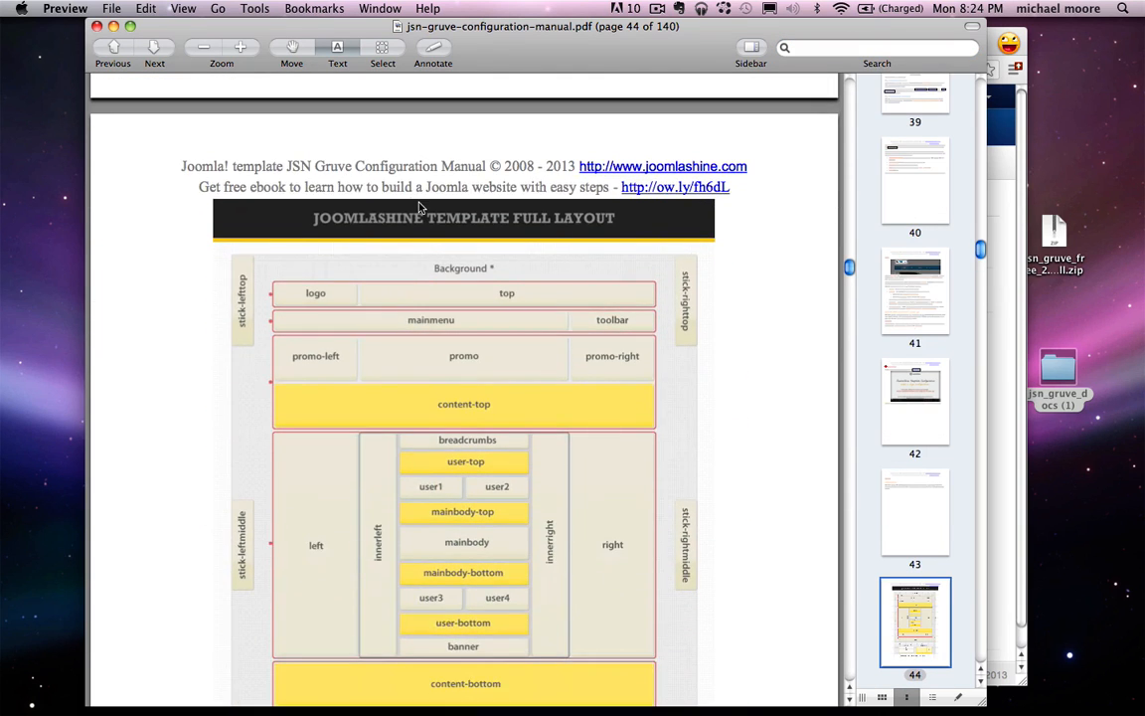
scroll(419, 207, down, 3)
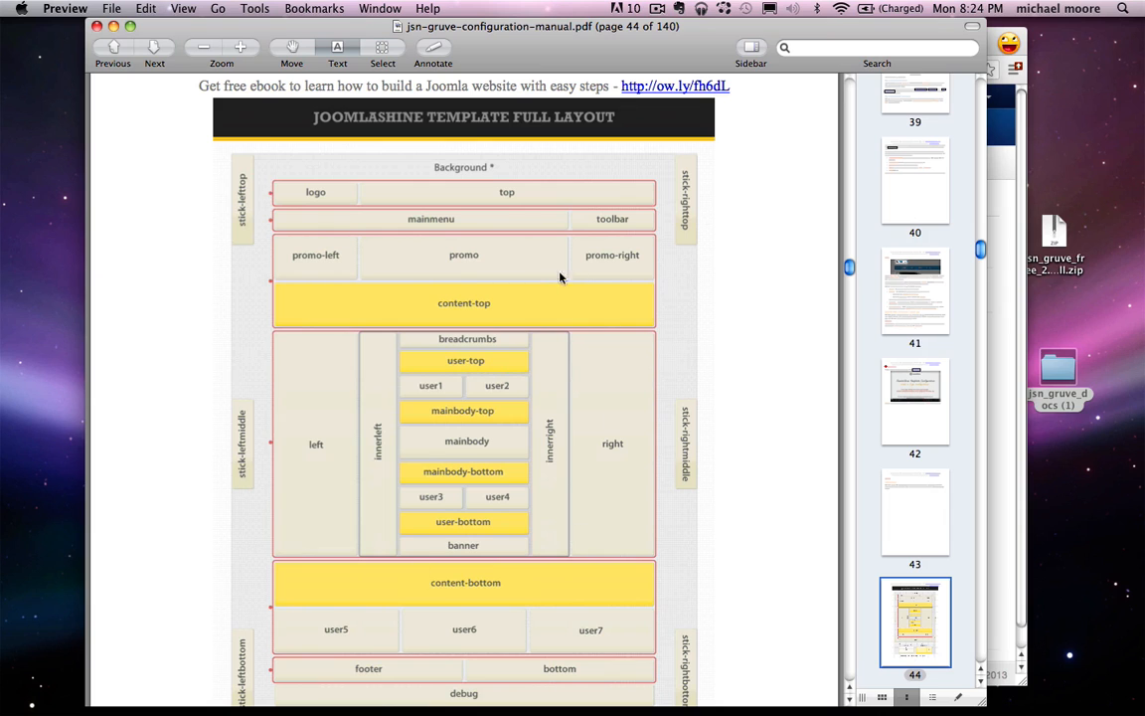
scroll(647, 420, down, 2)
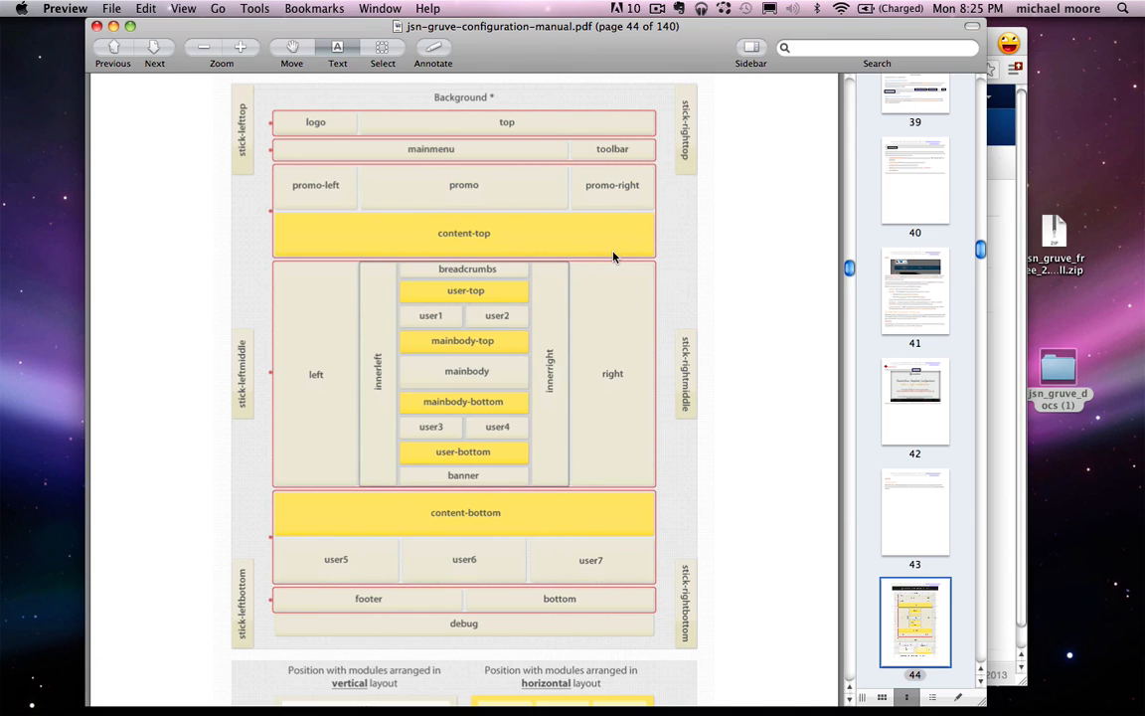
drag(519, 28, 660, 28)
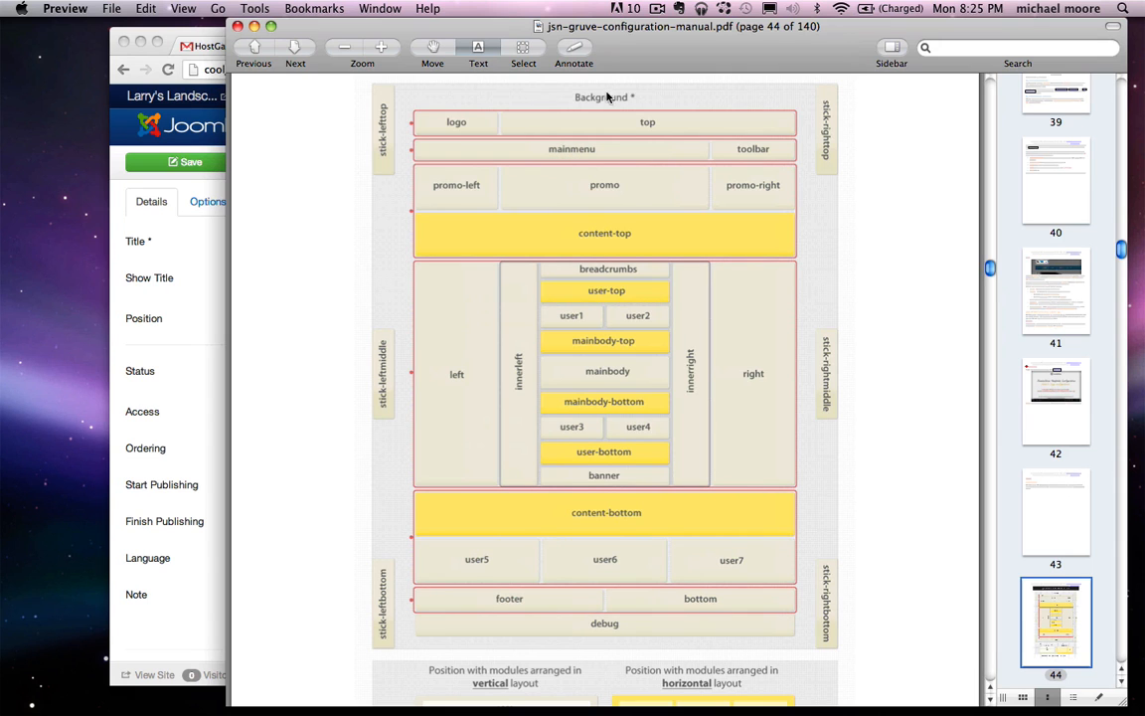
Step: Assign the menu module to the Mainmenu [mainmenu] position
drag(617, 22, 919, 6)
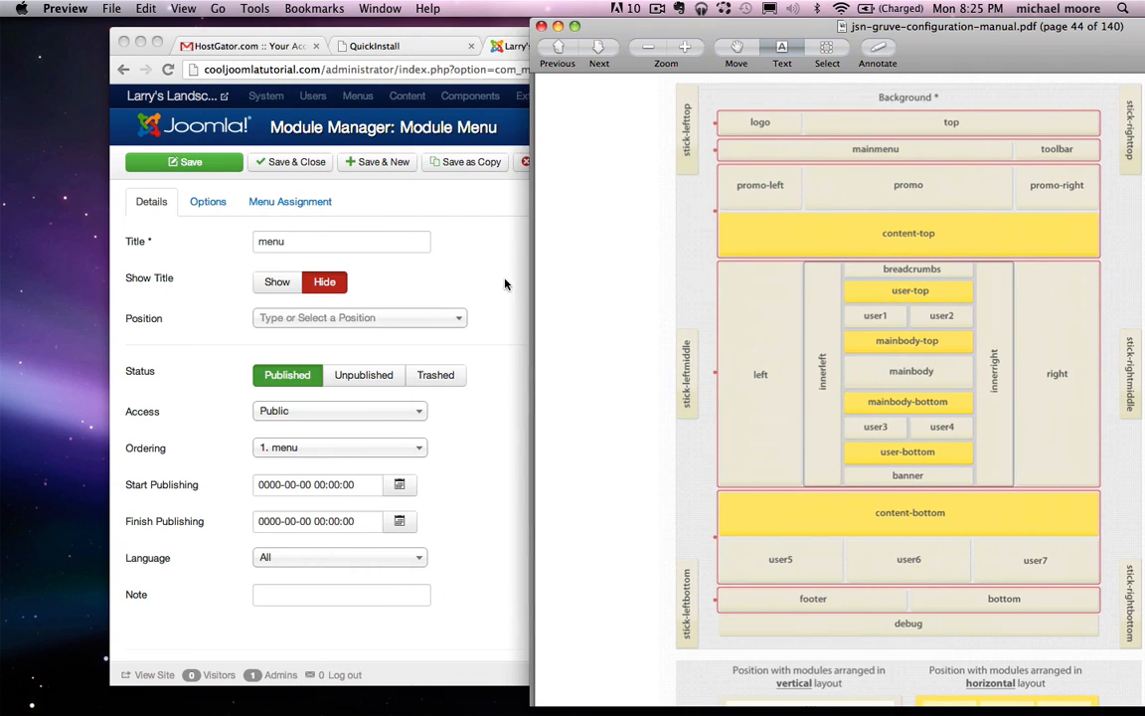
click(492, 321)
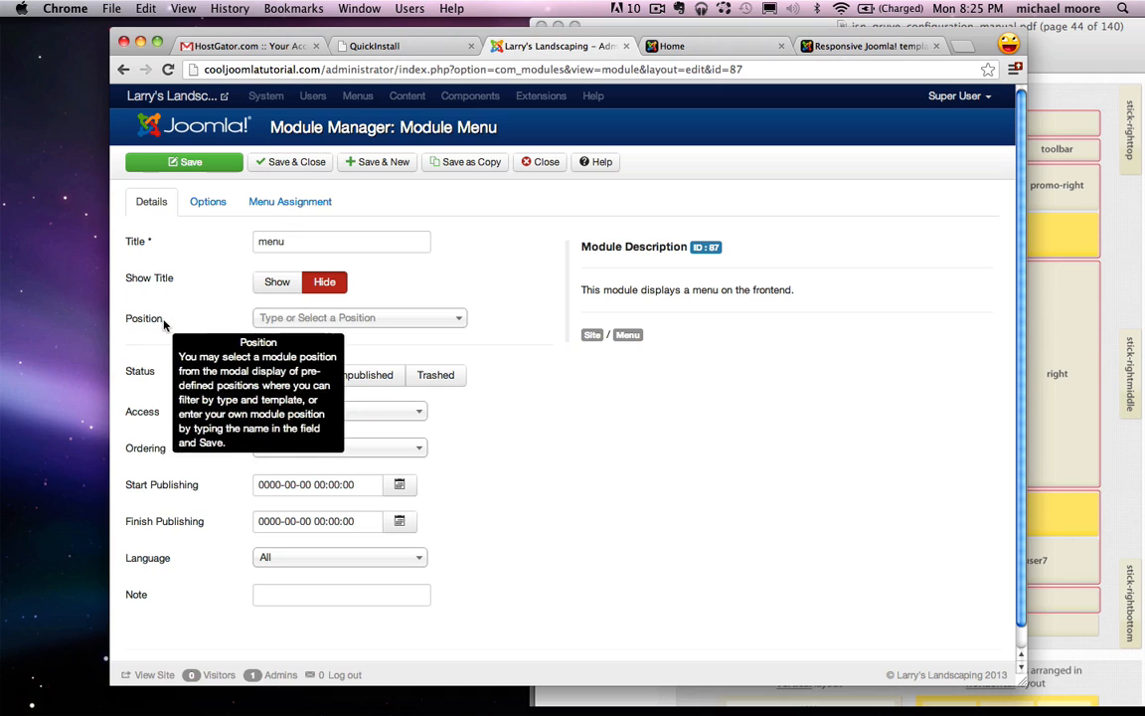
click(296, 320)
text(m)
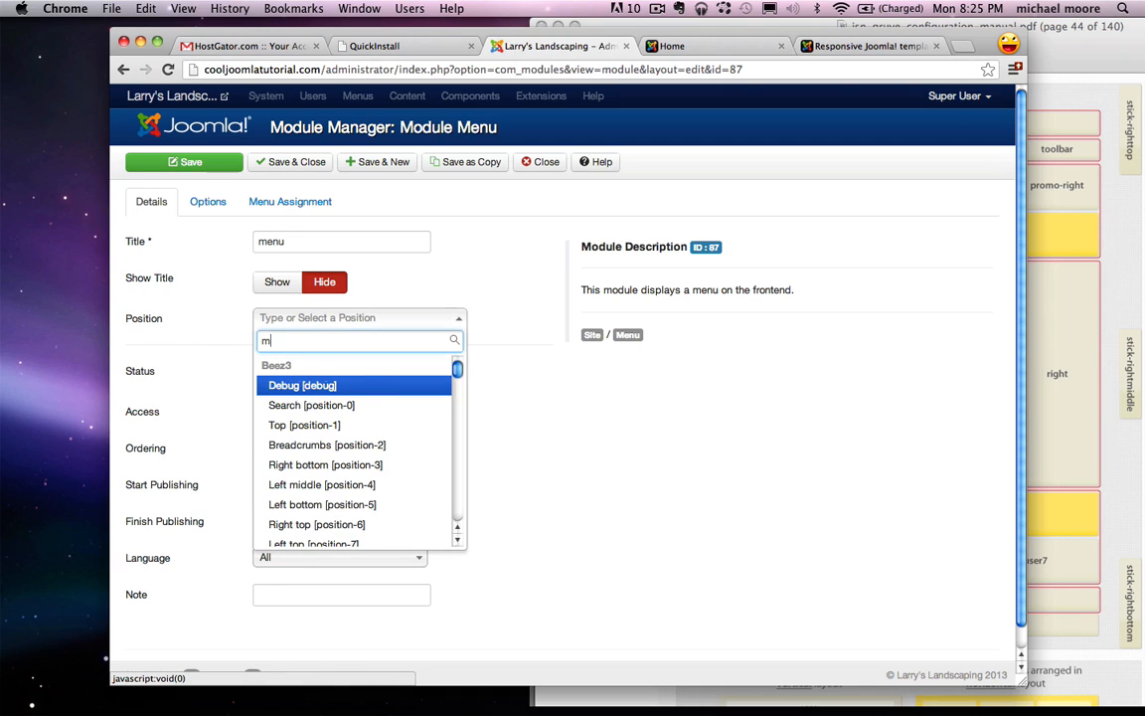
text(ainmen)
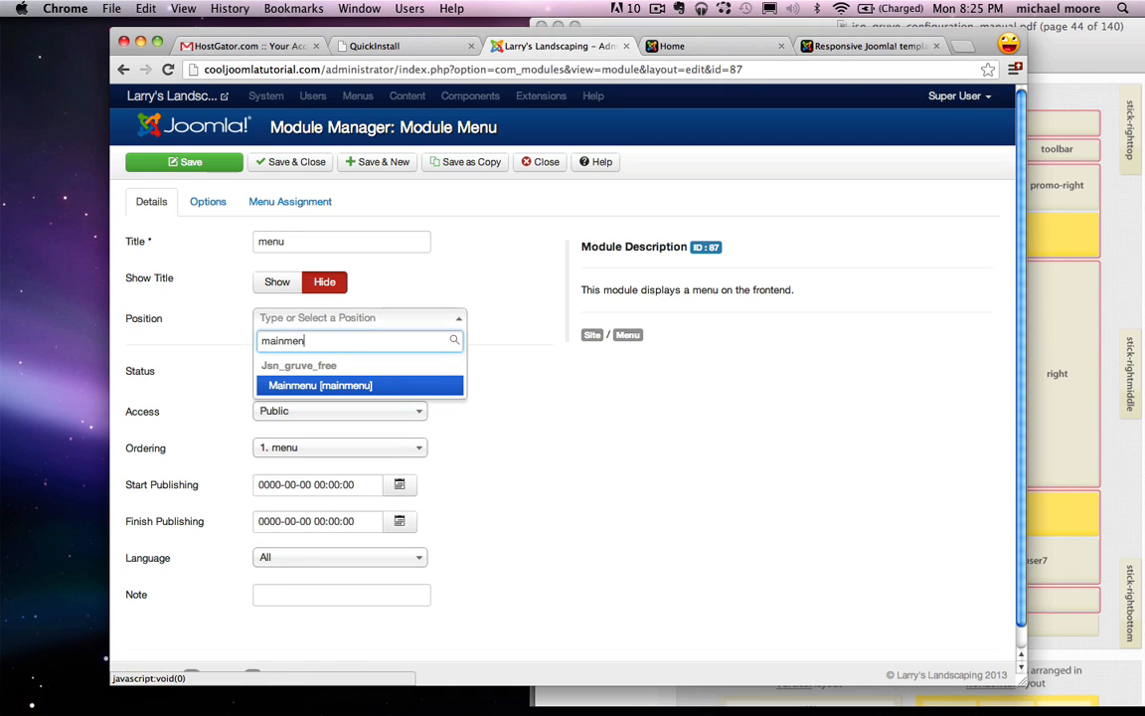
click(314, 386)
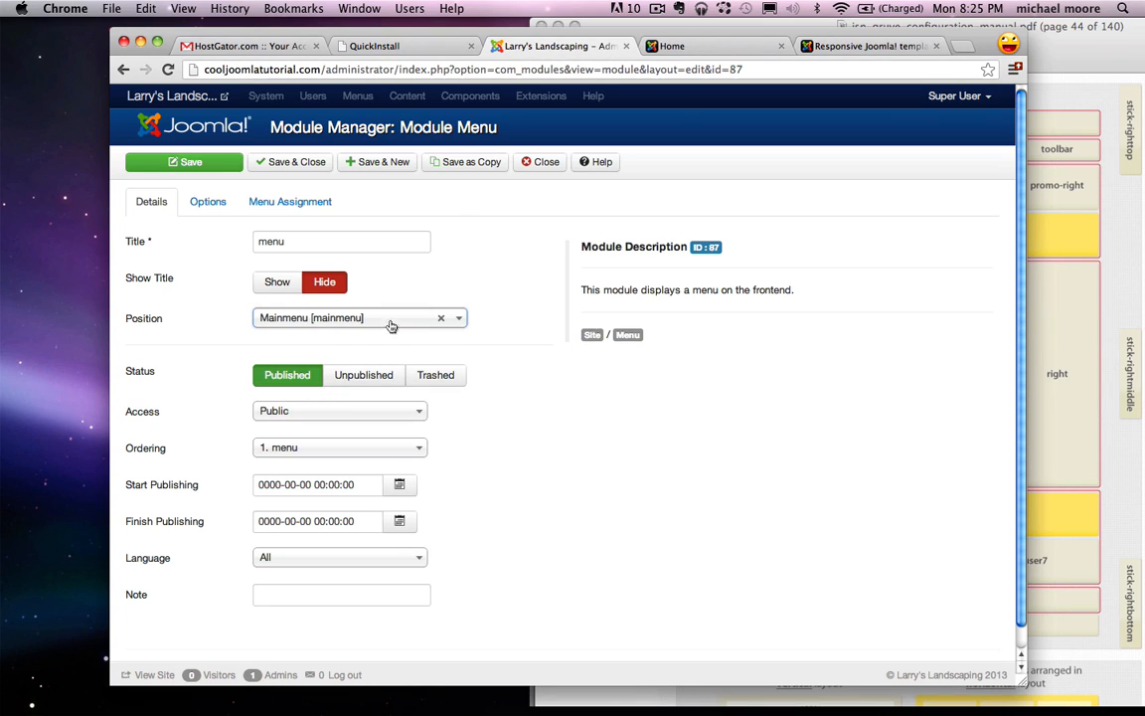
Step: Save the module and reload the live home page to see the menu bar
click(199, 164)
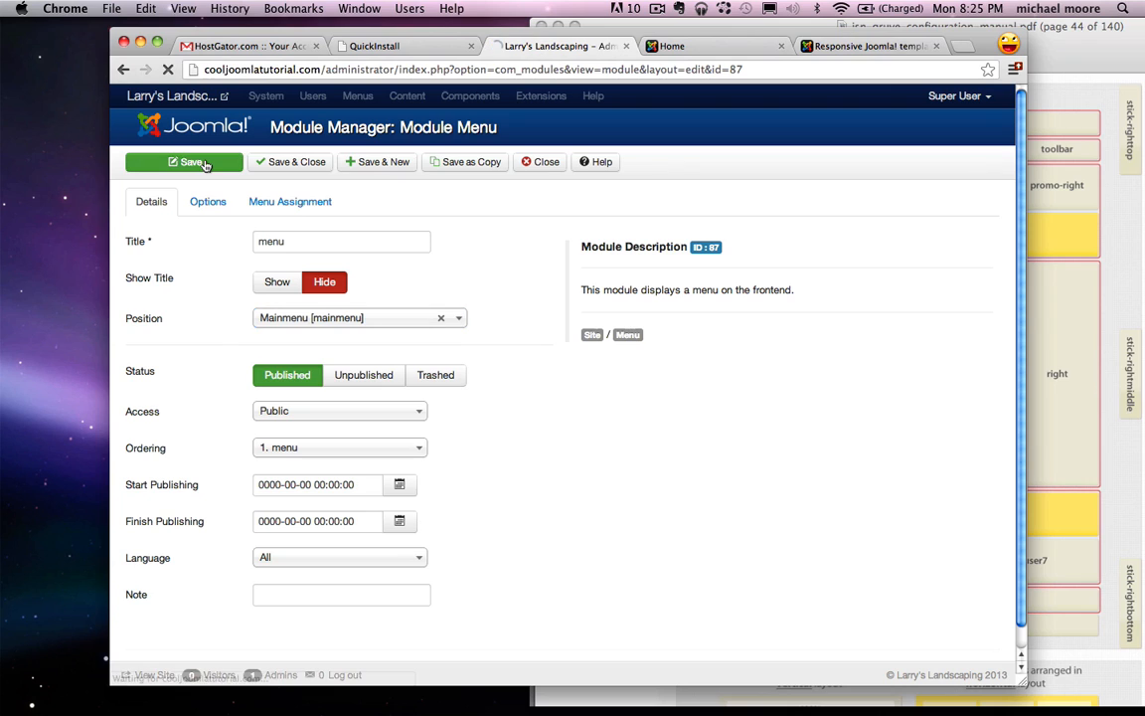
click(671, 45)
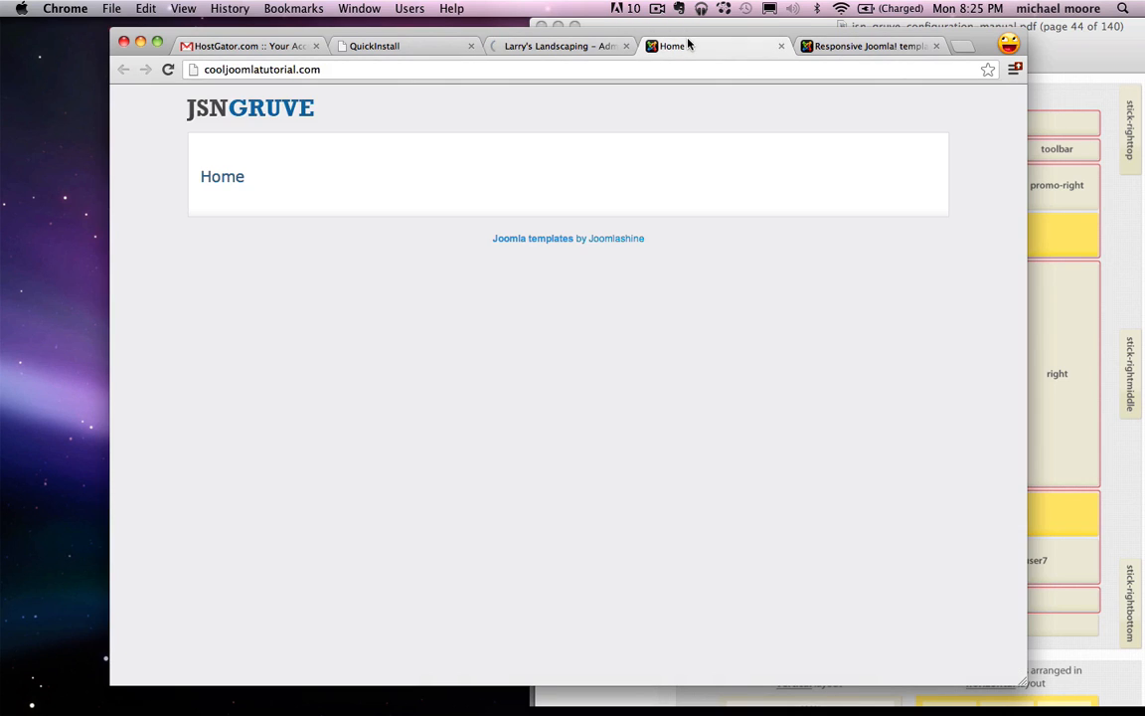
click(168, 70)
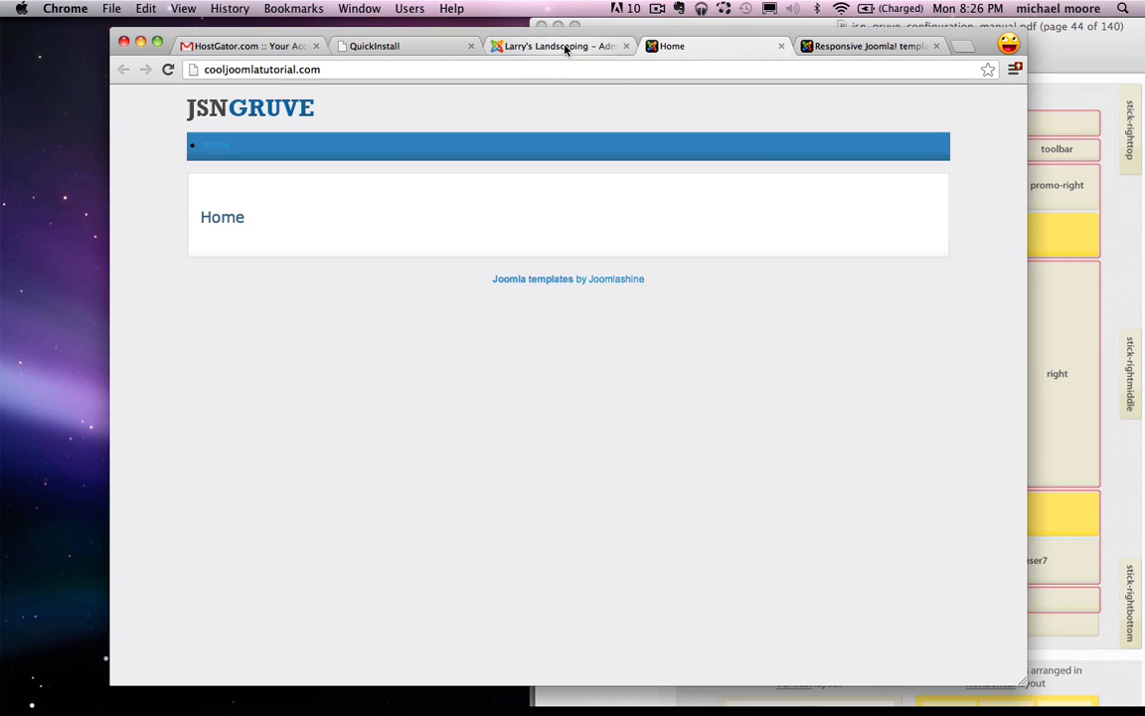
Step: Search the manual for 'main menu'
drag(1002, 27, 785, 14)
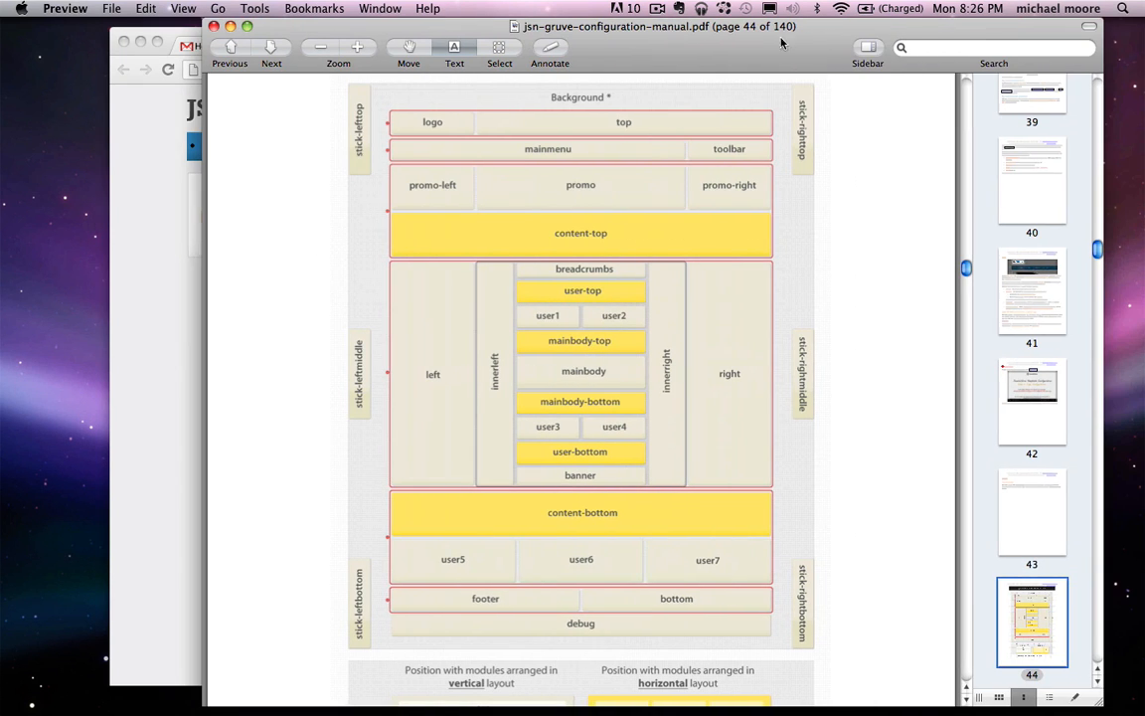
drag(685, 41, 615, 42)
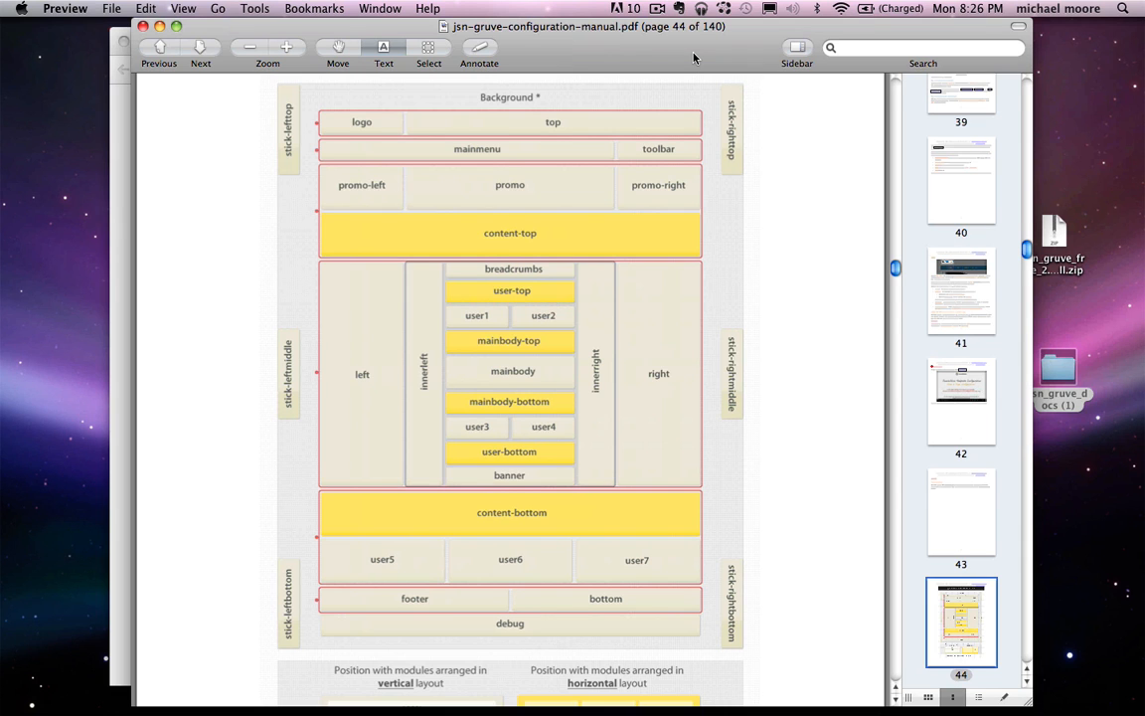
key(super+f)
text(men)
key(BackSpace)
key(BackSpace)
key(BackSpace)
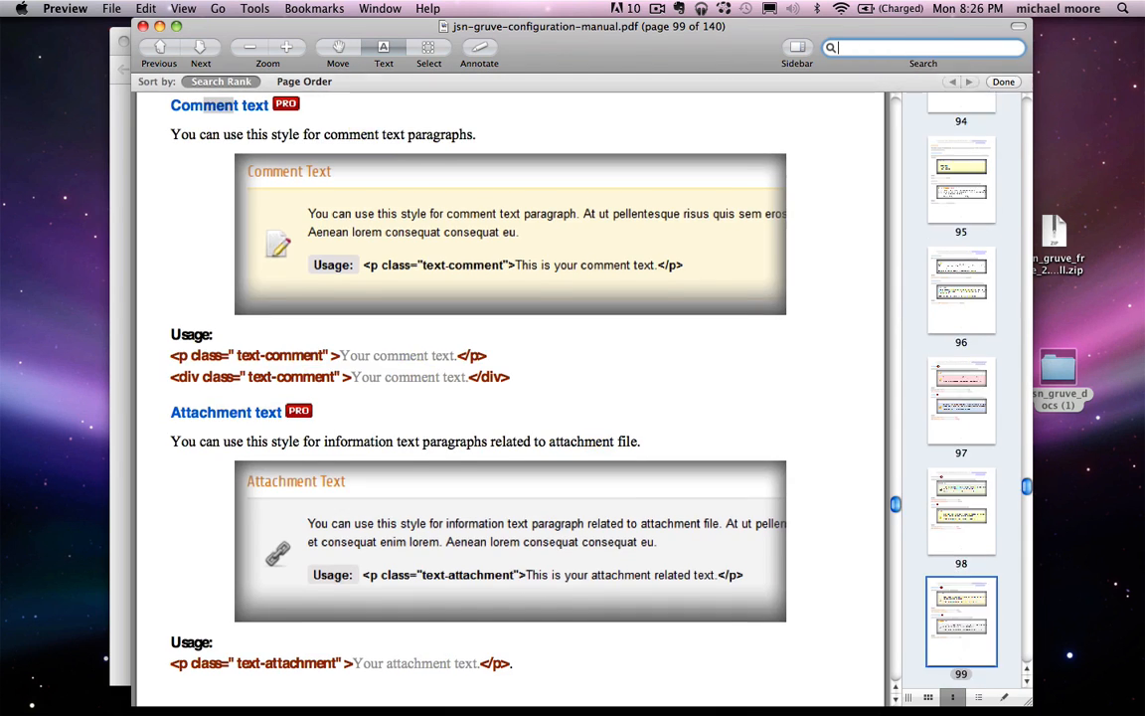
text(main menu)
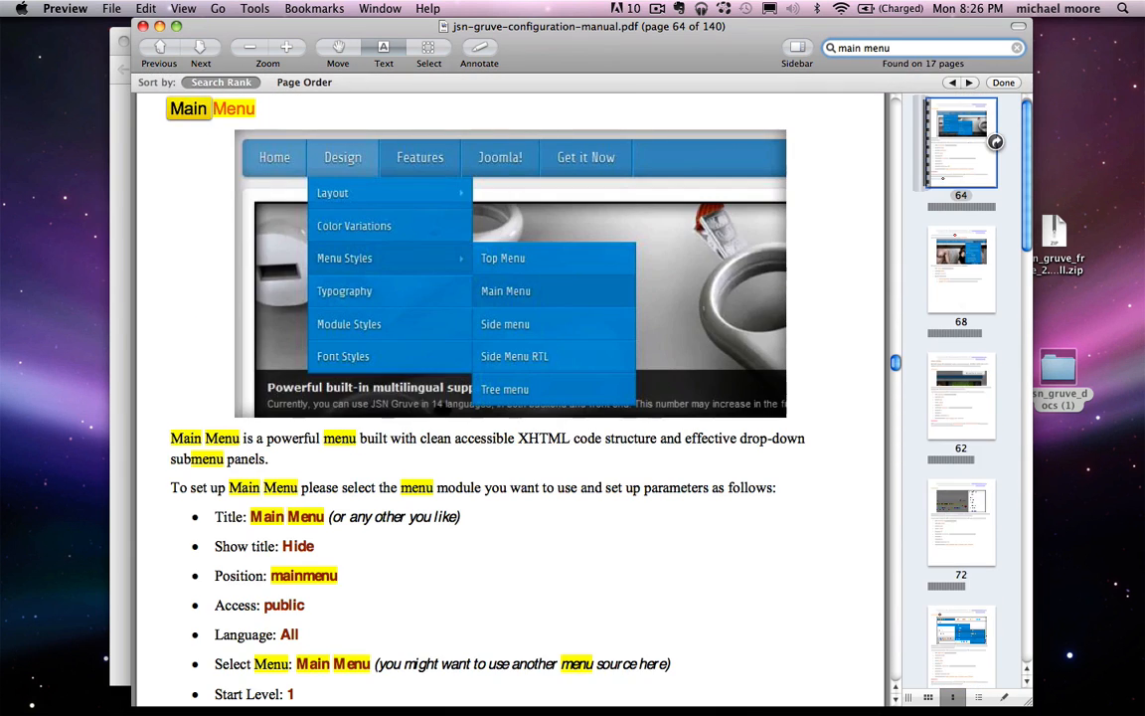
drag(482, 18, 847, 20)
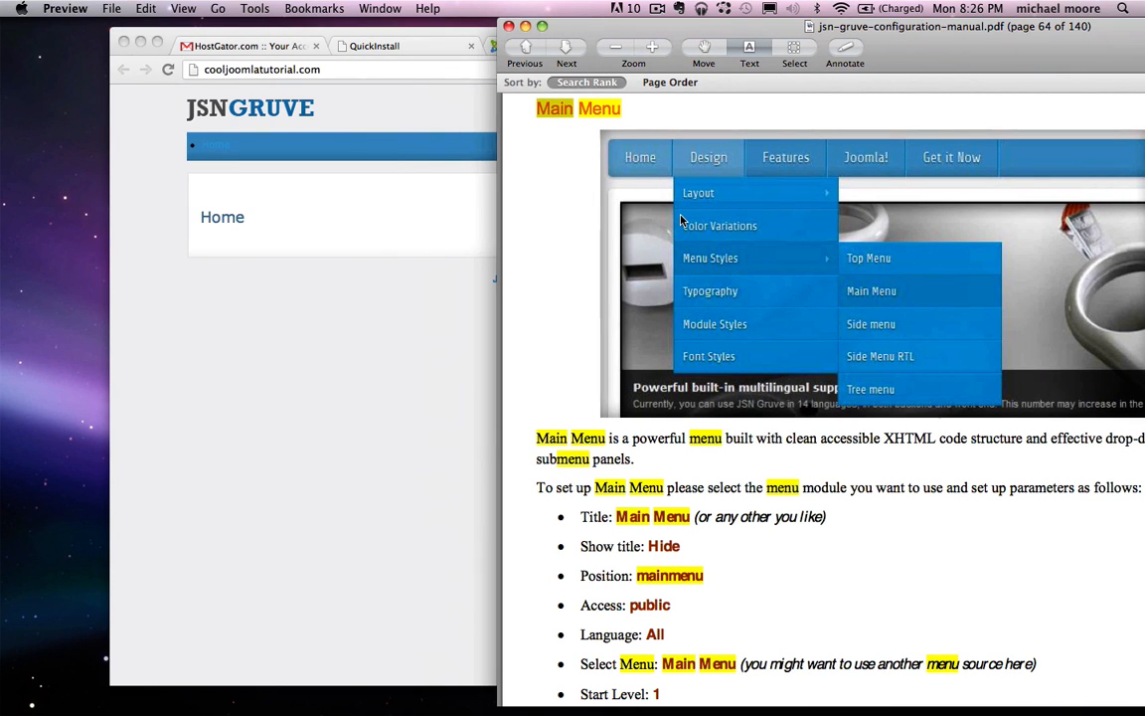
Step: Copy 'menu-mainmenu menu-iconmenu menu-richmenu' from the manual's Menu Class Suffix line
scroll(682, 220, down, 5)
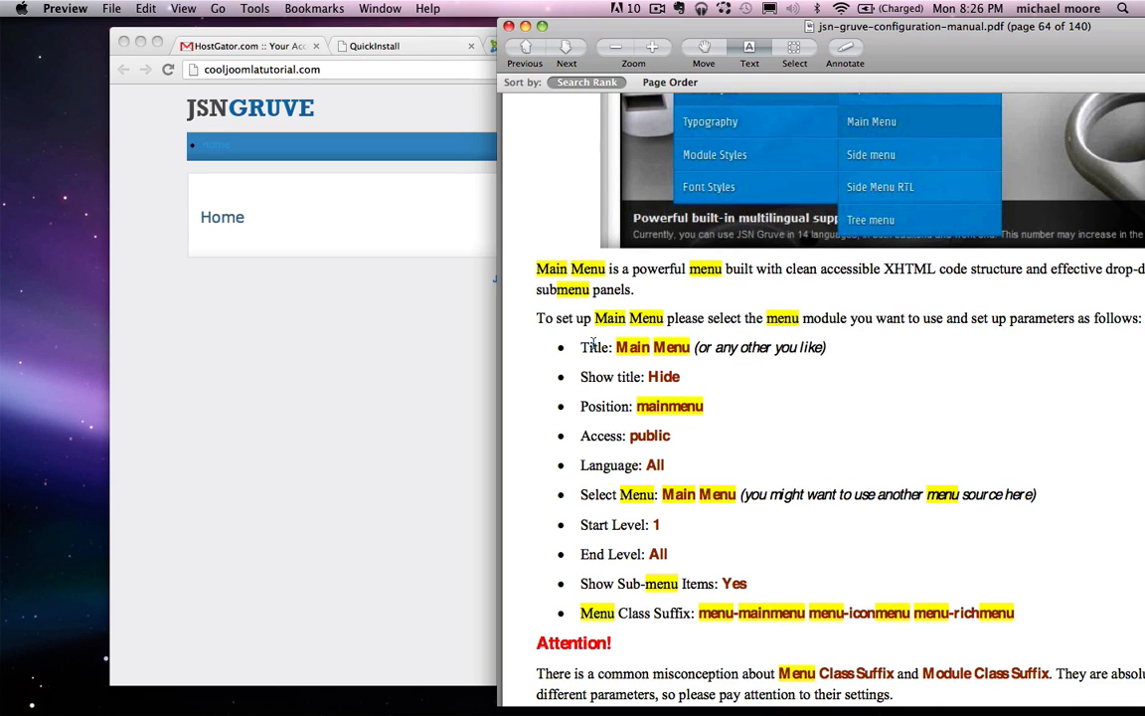
drag(595, 347, 784, 524)
click(792, 531)
scroll(696, 533, down, 4)
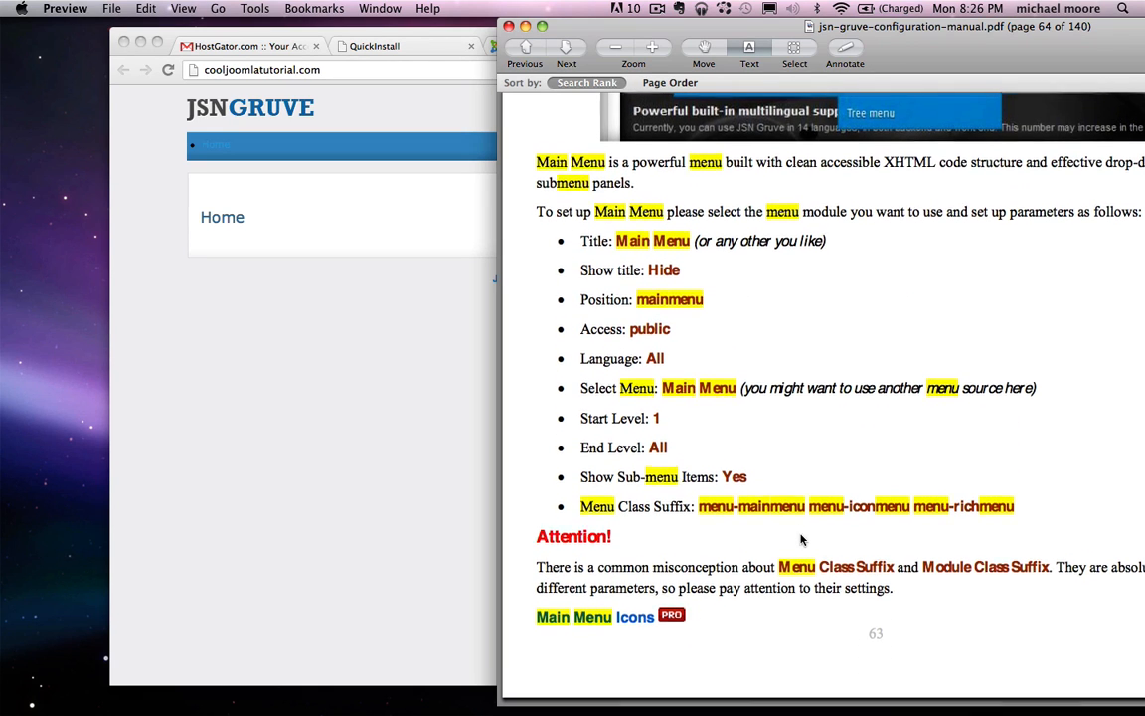
drag(582, 505, 690, 509)
click(690, 508)
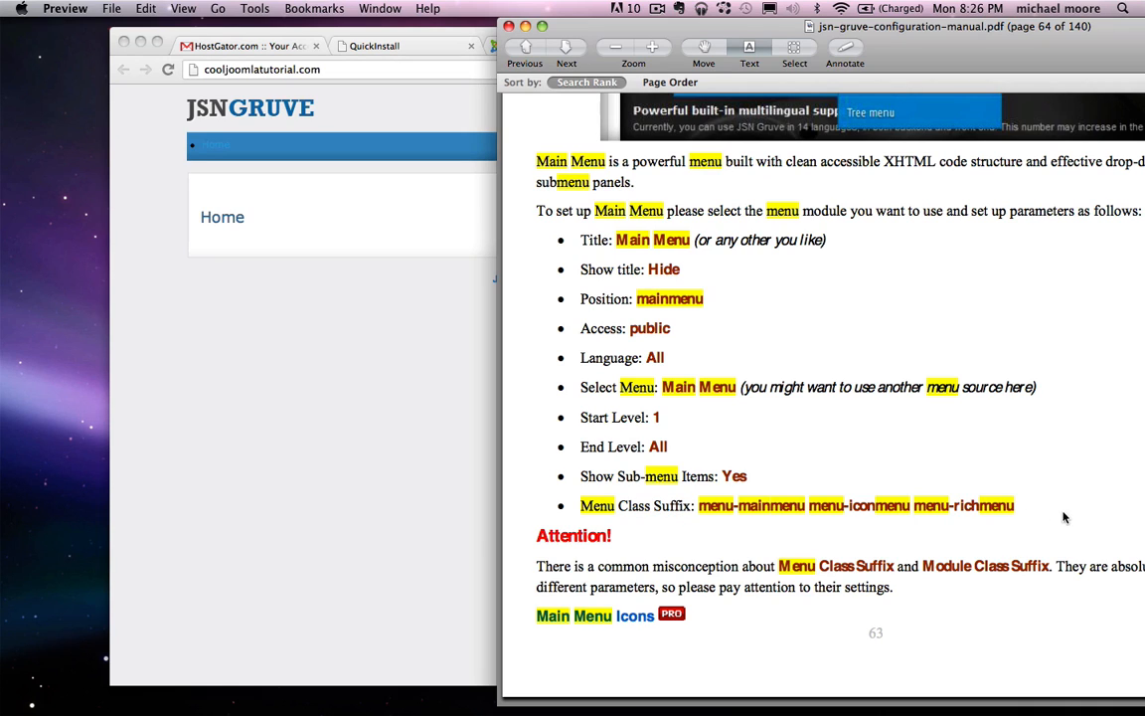
drag(1026, 506, 701, 512)
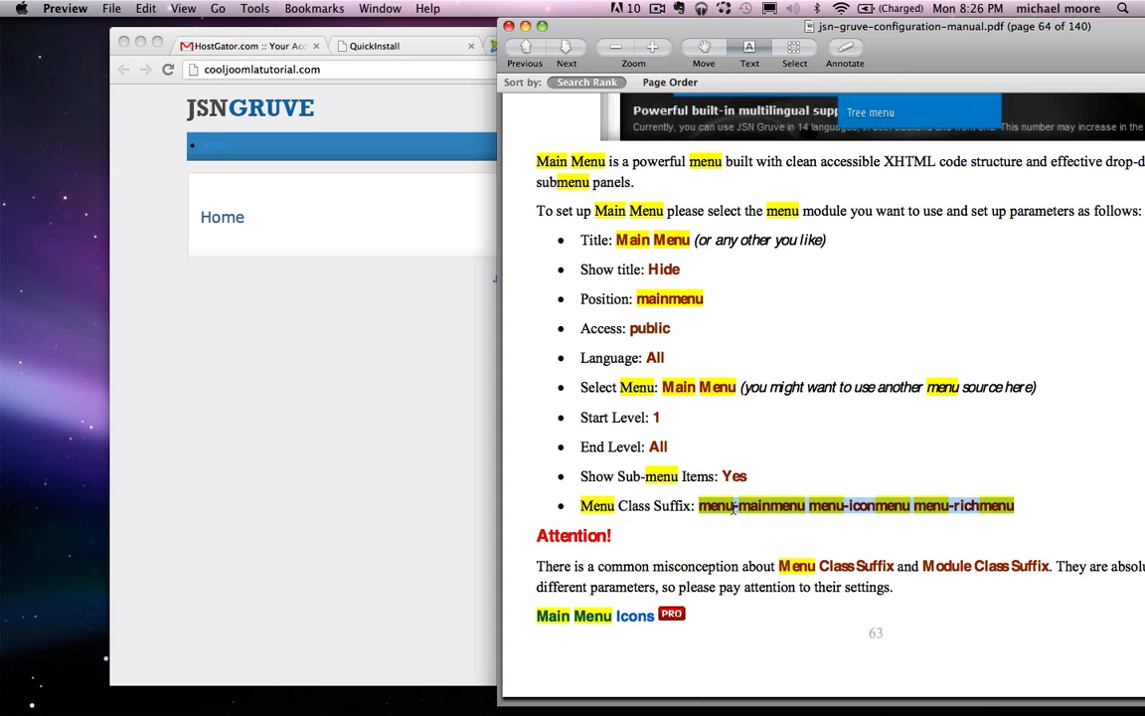
right_click(734, 508)
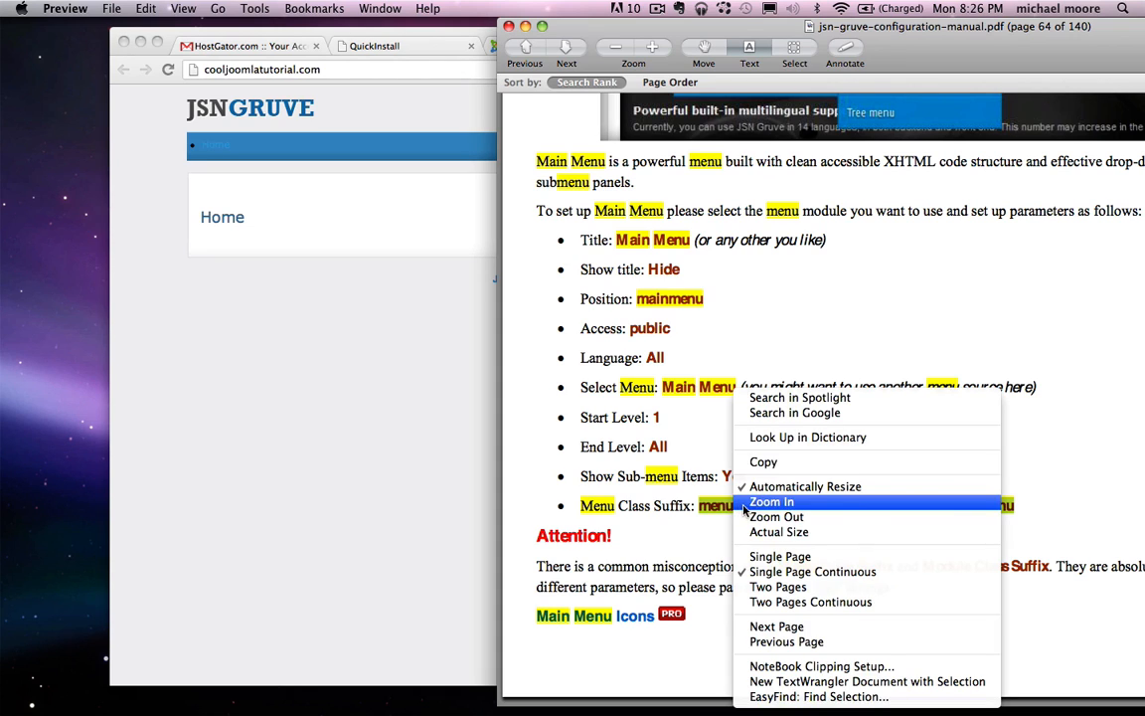
click(766, 463)
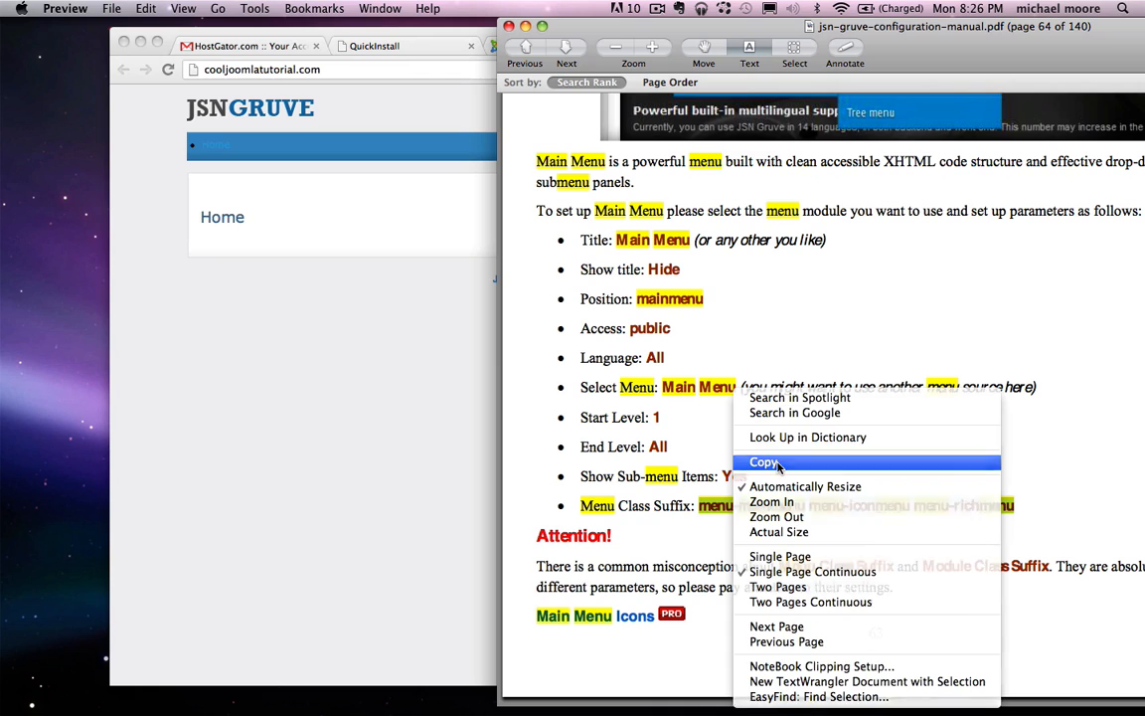
click(214, 376)
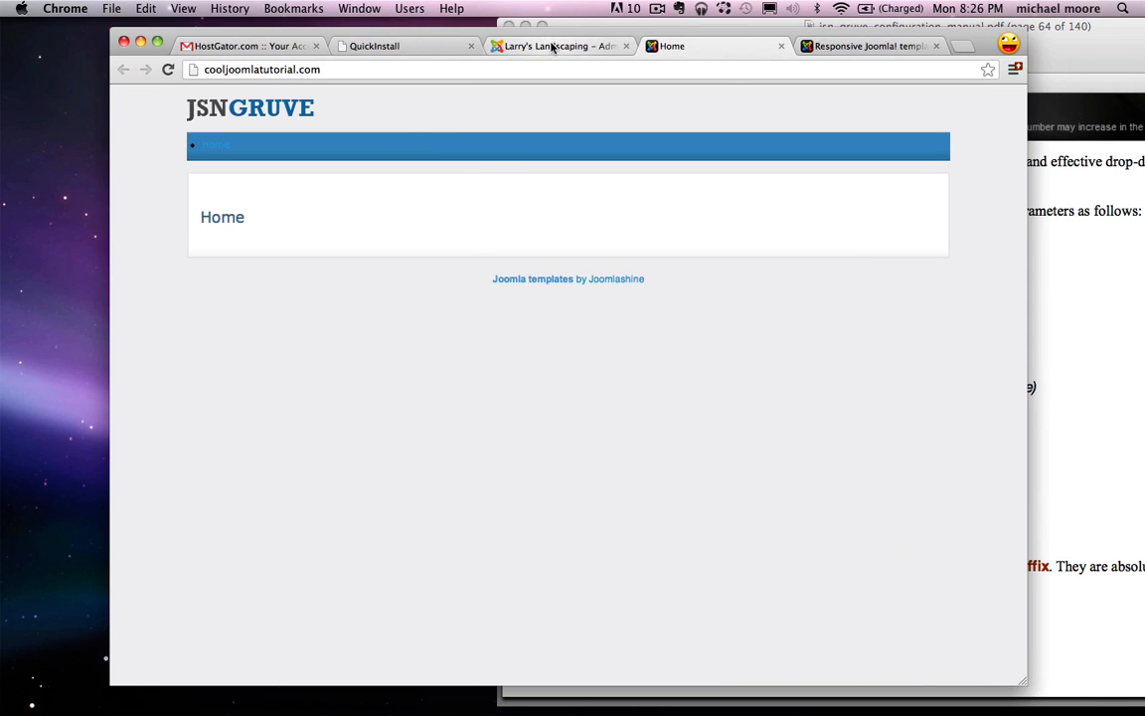
Step: Open the menu module's Advanced Options in the Larry's Landscaping admin tab
click(502, 46)
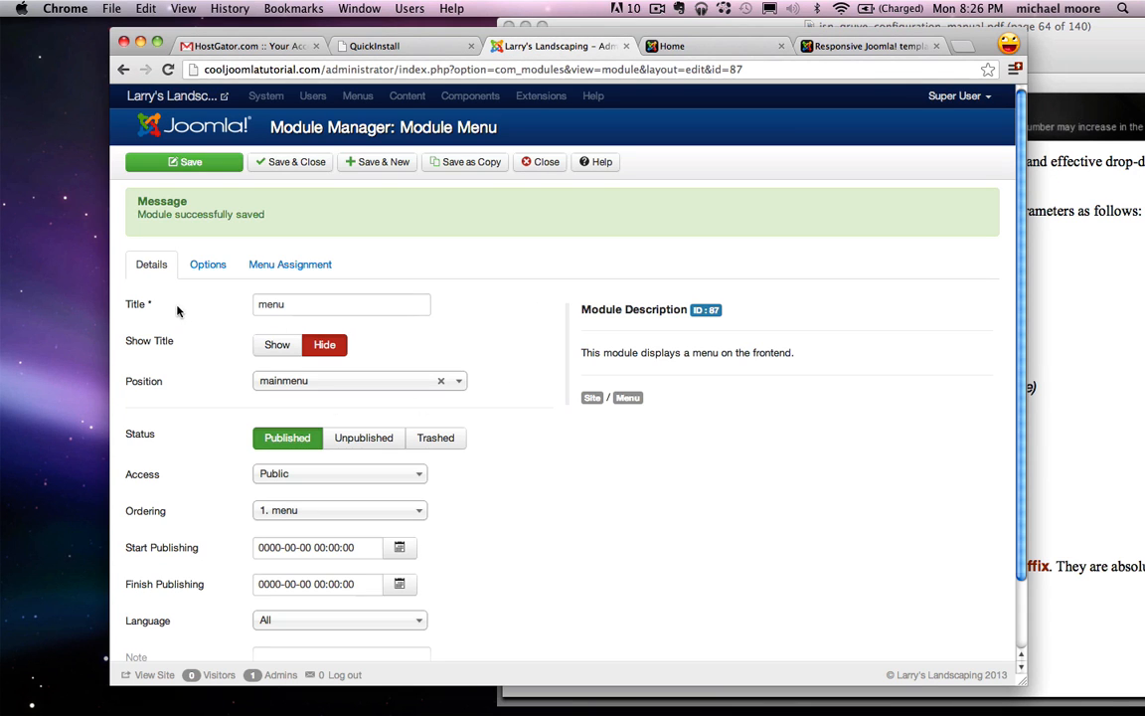
scroll(428, 313, down, 2)
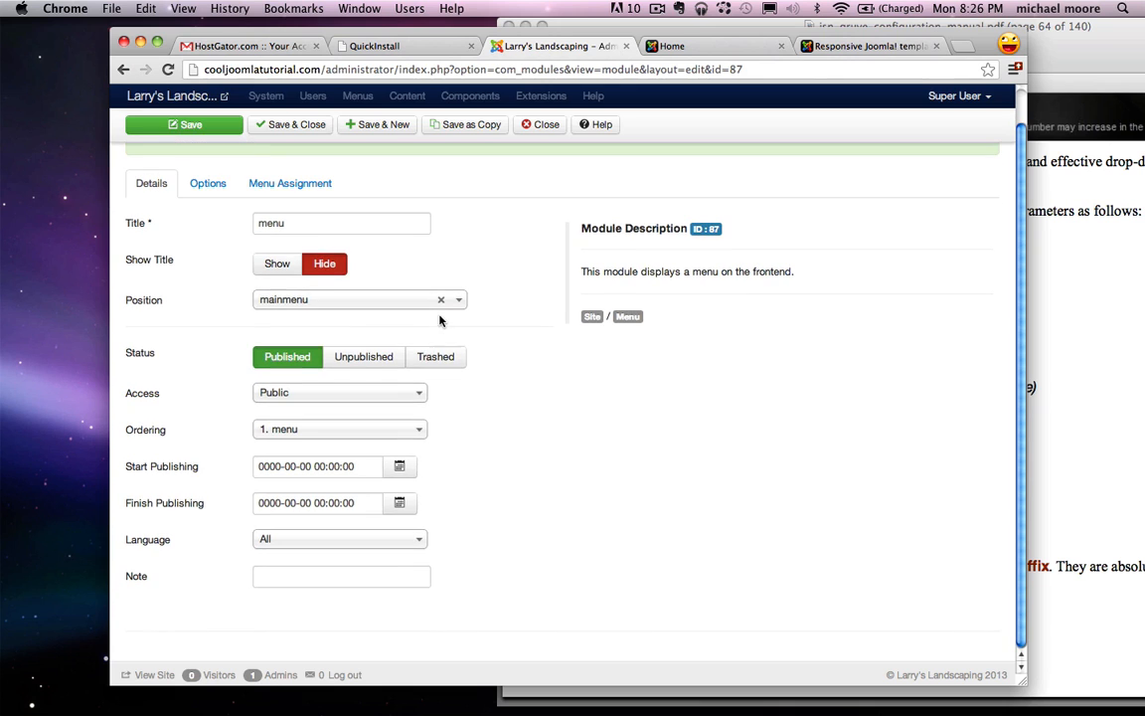
click(204, 189)
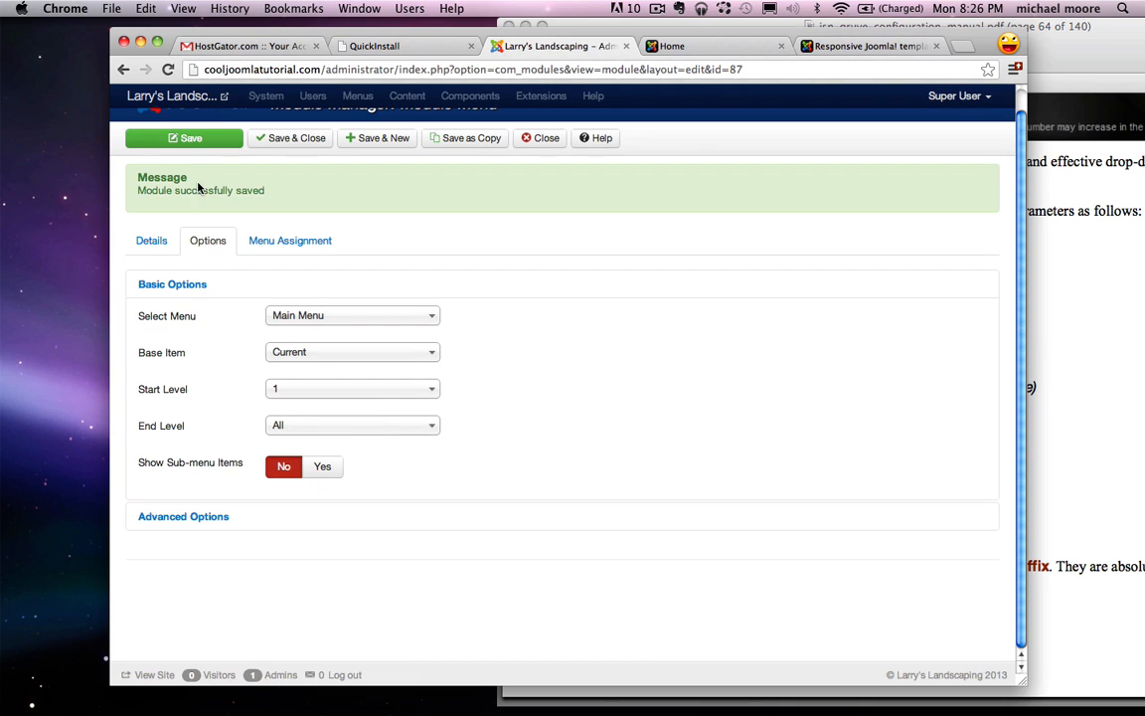
click(183, 517)
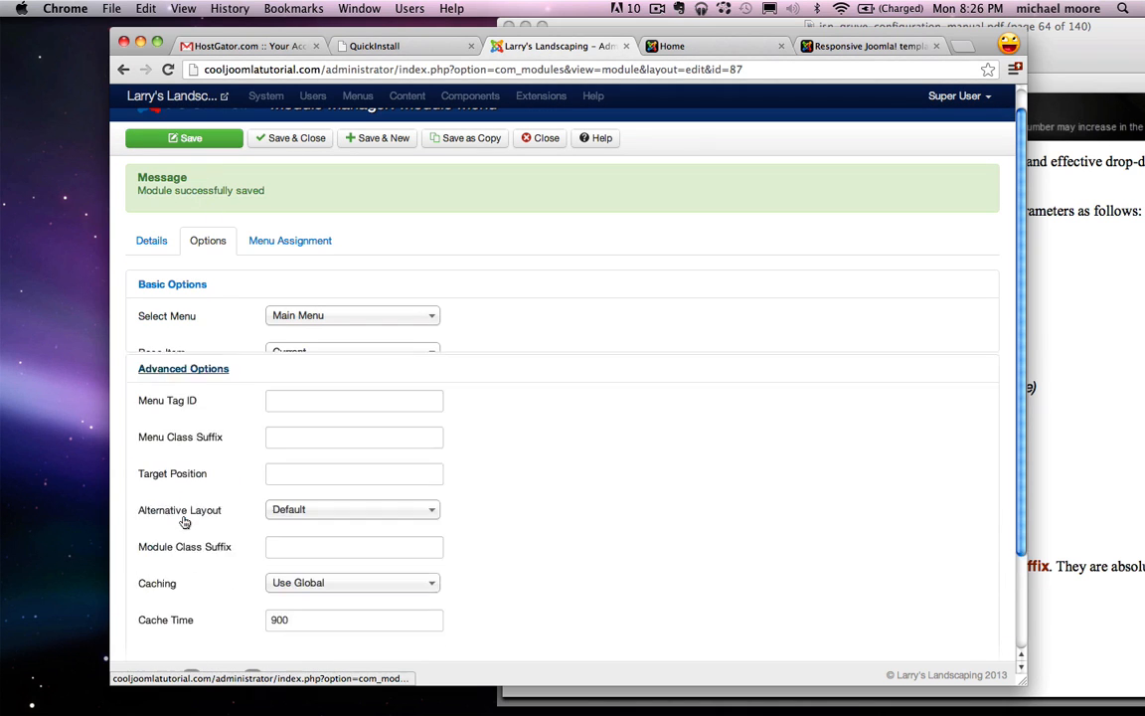
scroll(345, 358, down, 1)
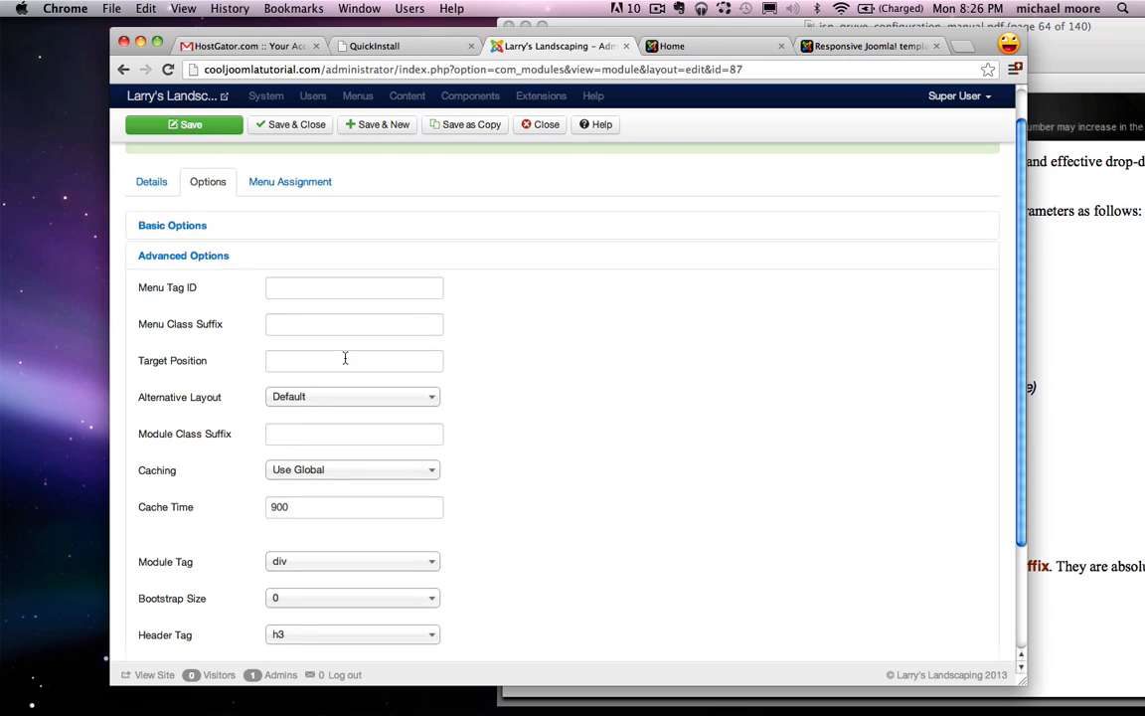
Step: Paste 'menu-mainmenu menu-iconmenu menu-richmenu' into the Menu Class Suffix field
mouse_move(179, 436)
click(1116, 401)
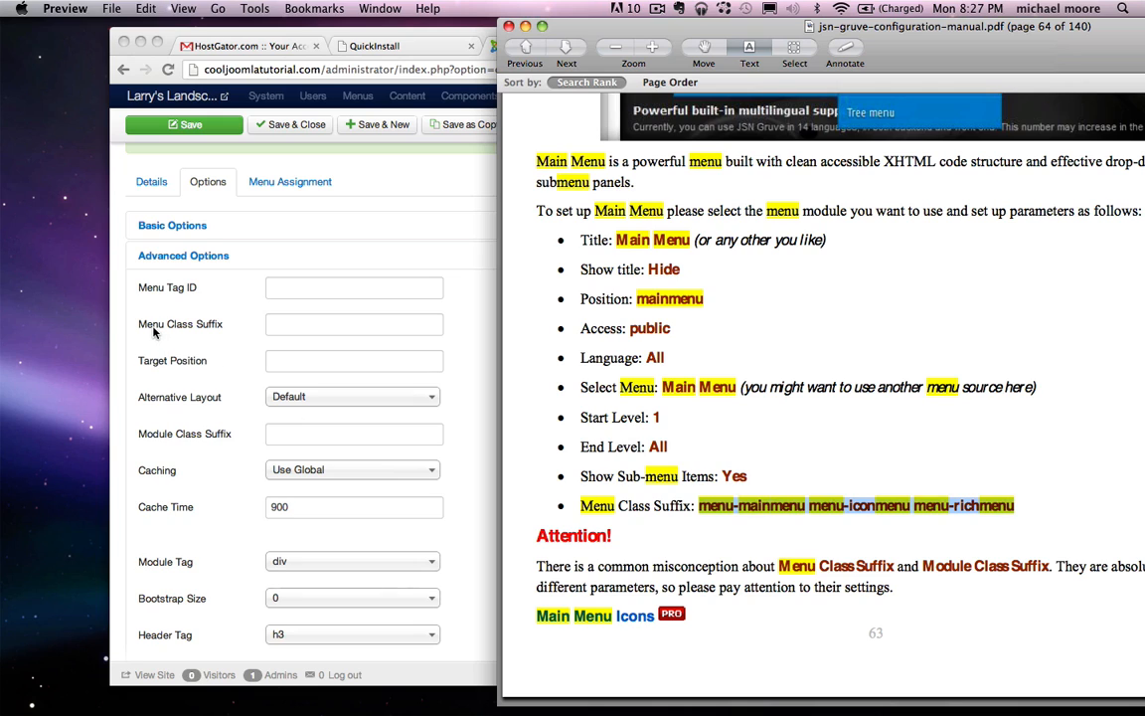
drag(581, 506, 693, 509)
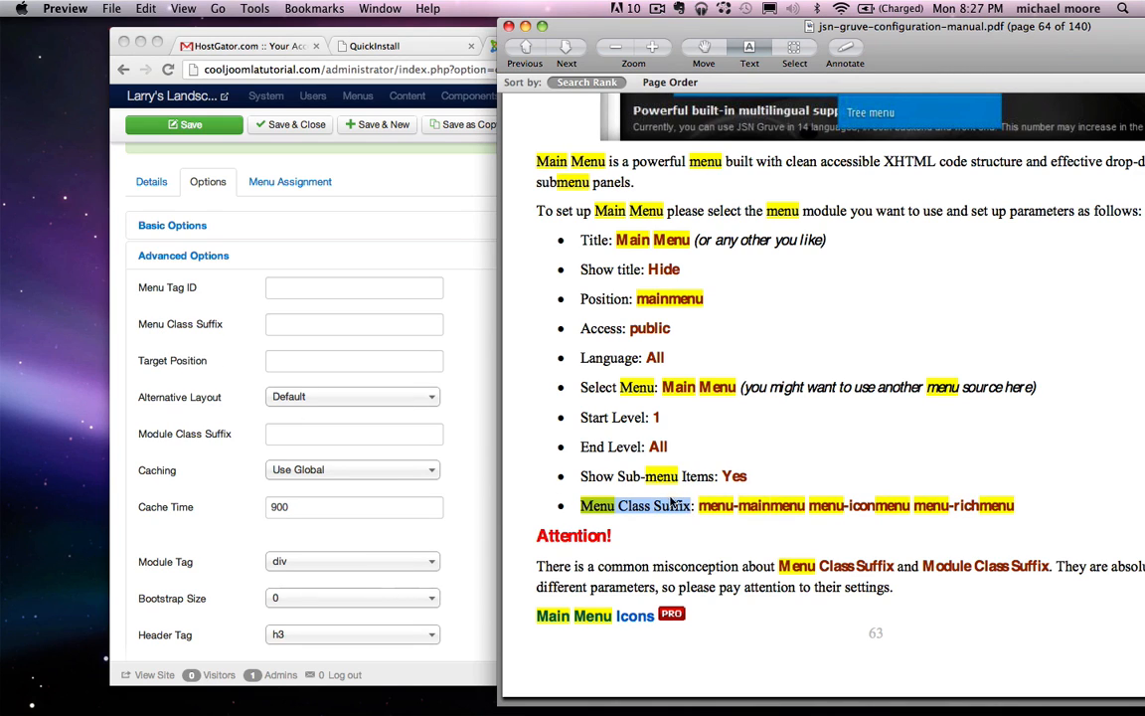
drag(701, 509, 1013, 507)
click(186, 354)
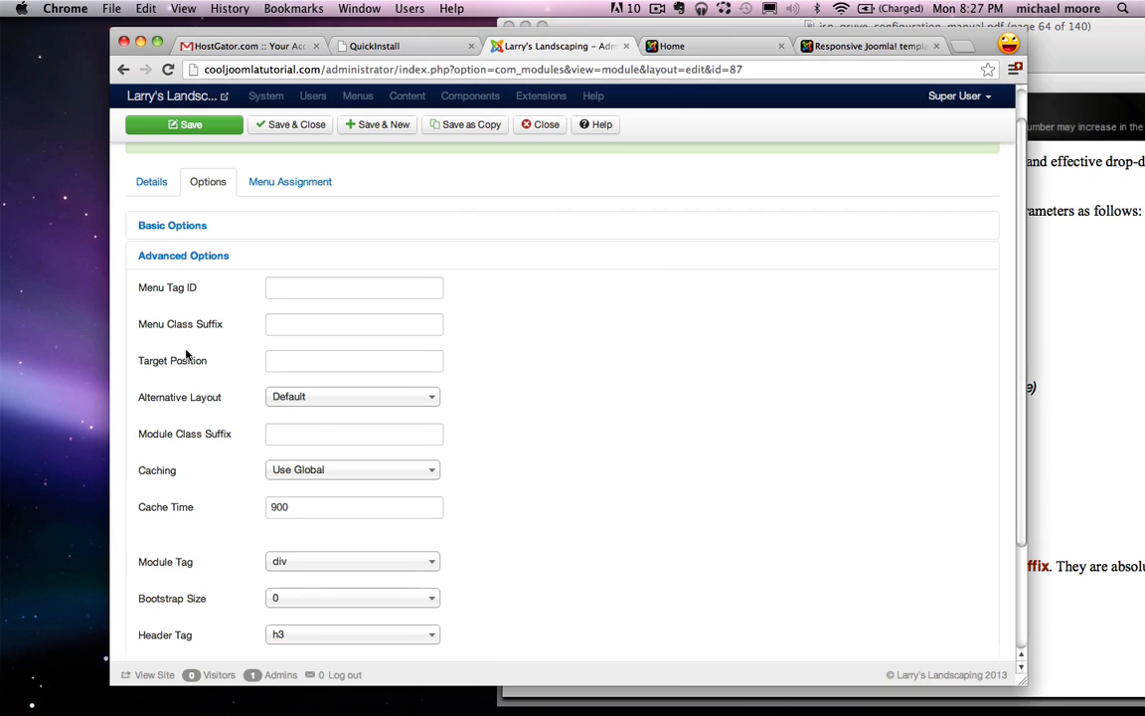
click(296, 324)
key(super+v)
drag(438, 326, 236, 324)
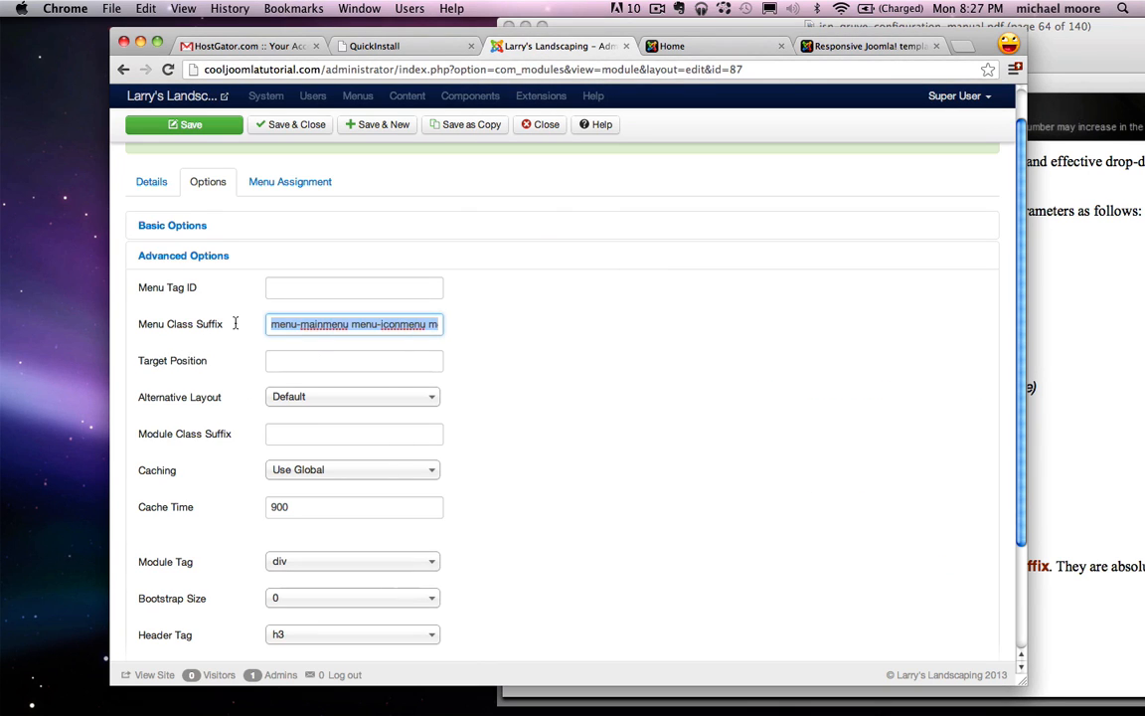
click(611, 338)
scroll(612, 338, up, 3)
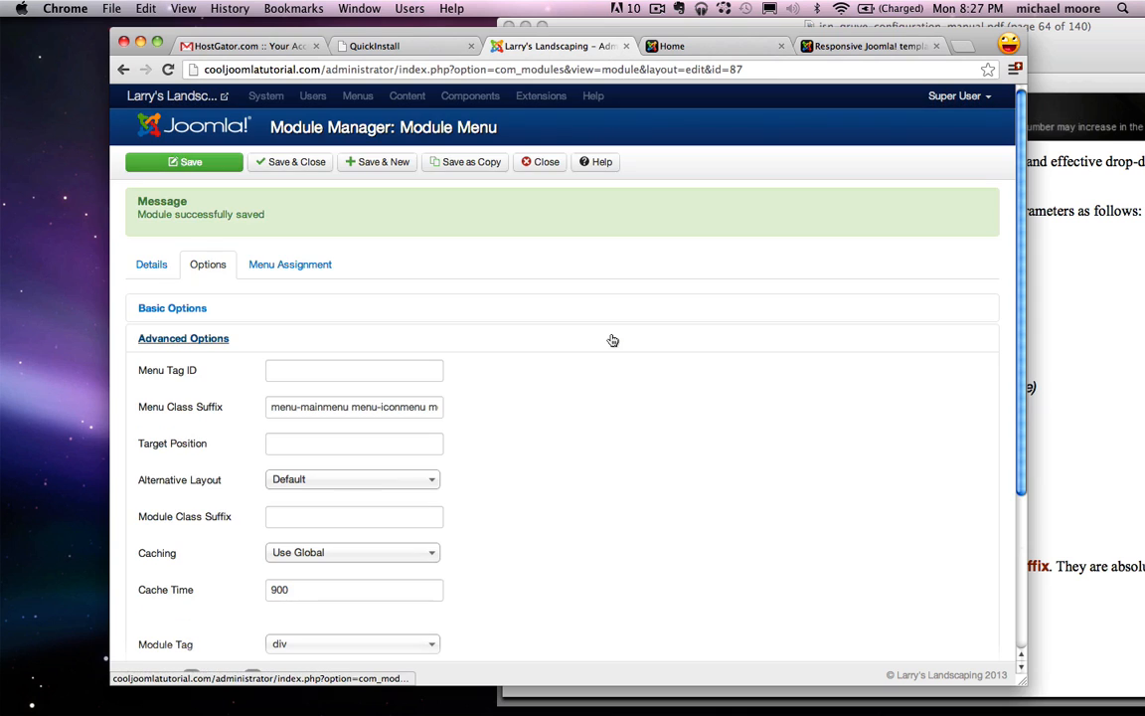
Step: Set the module's Menu Assignment to 'On all pages' and save it
click(276, 265)
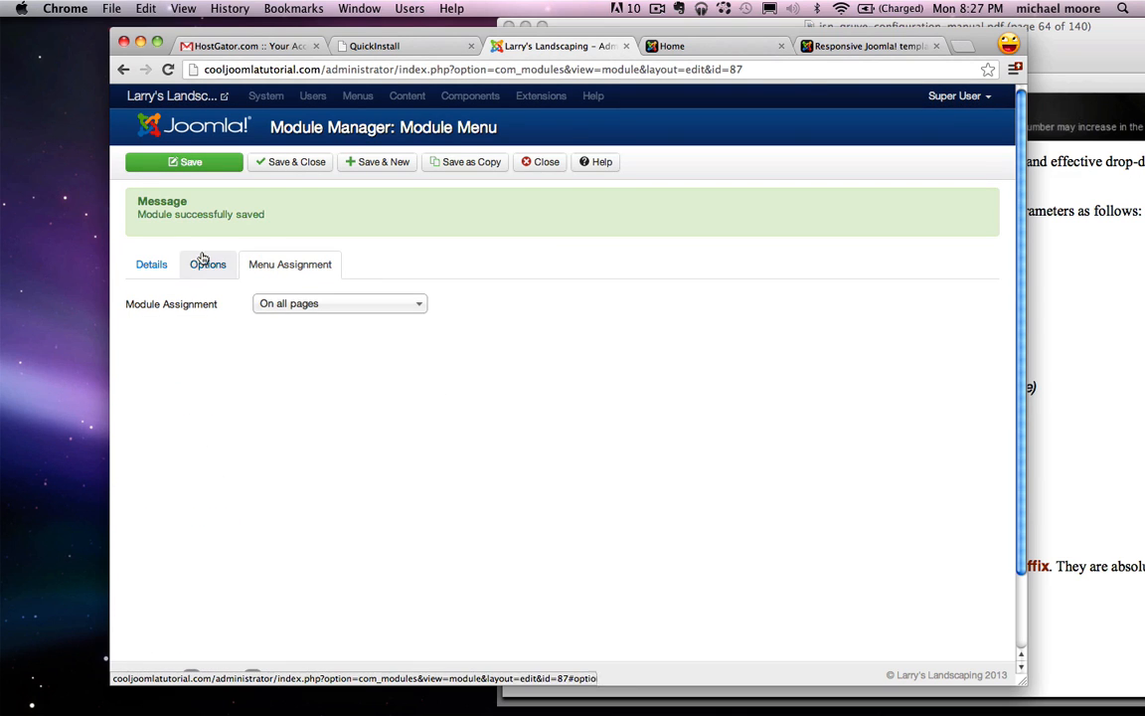
click(337, 312)
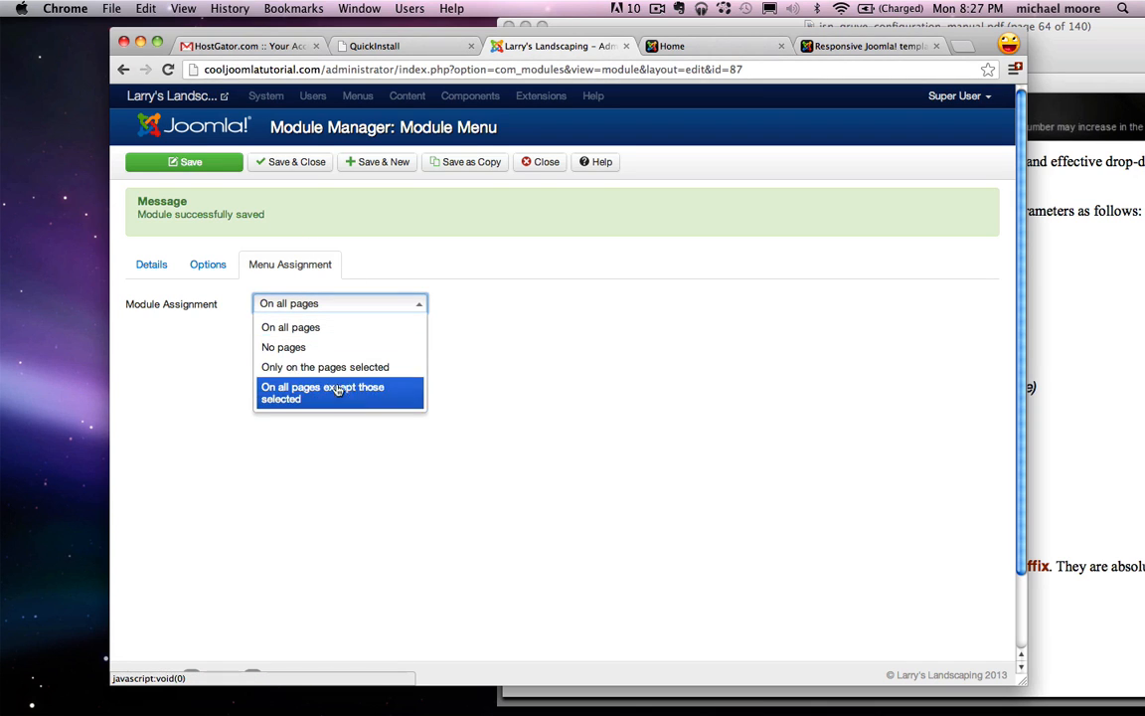
click(328, 367)
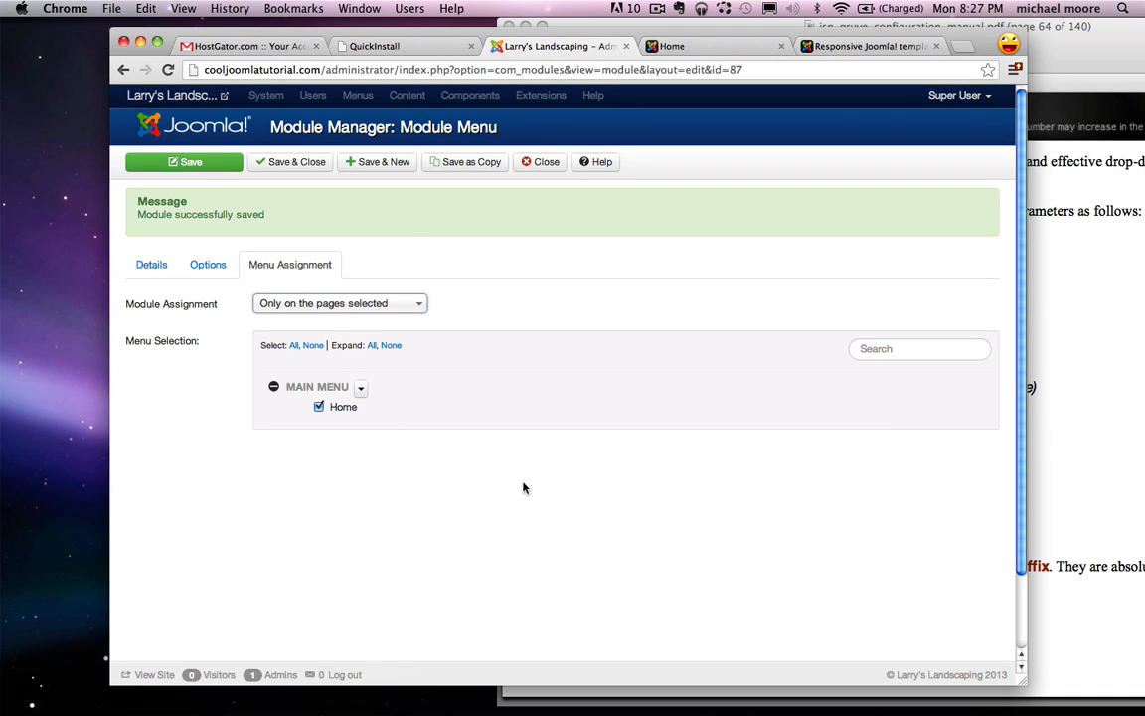
click(384, 311)
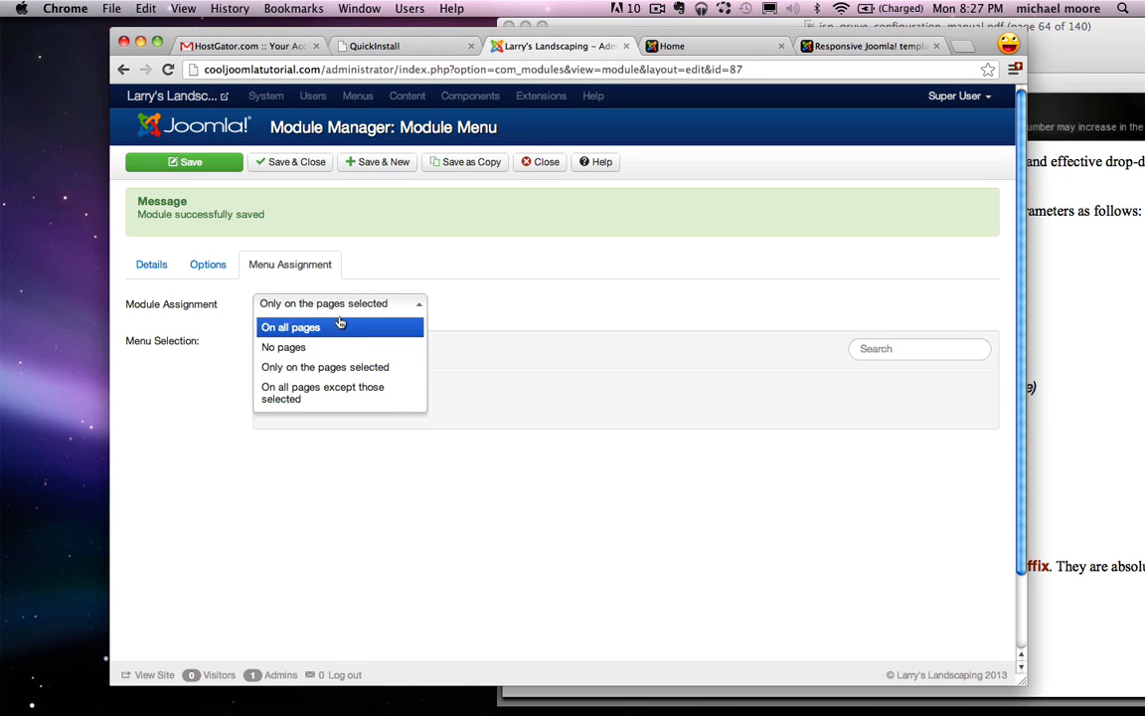
click(314, 329)
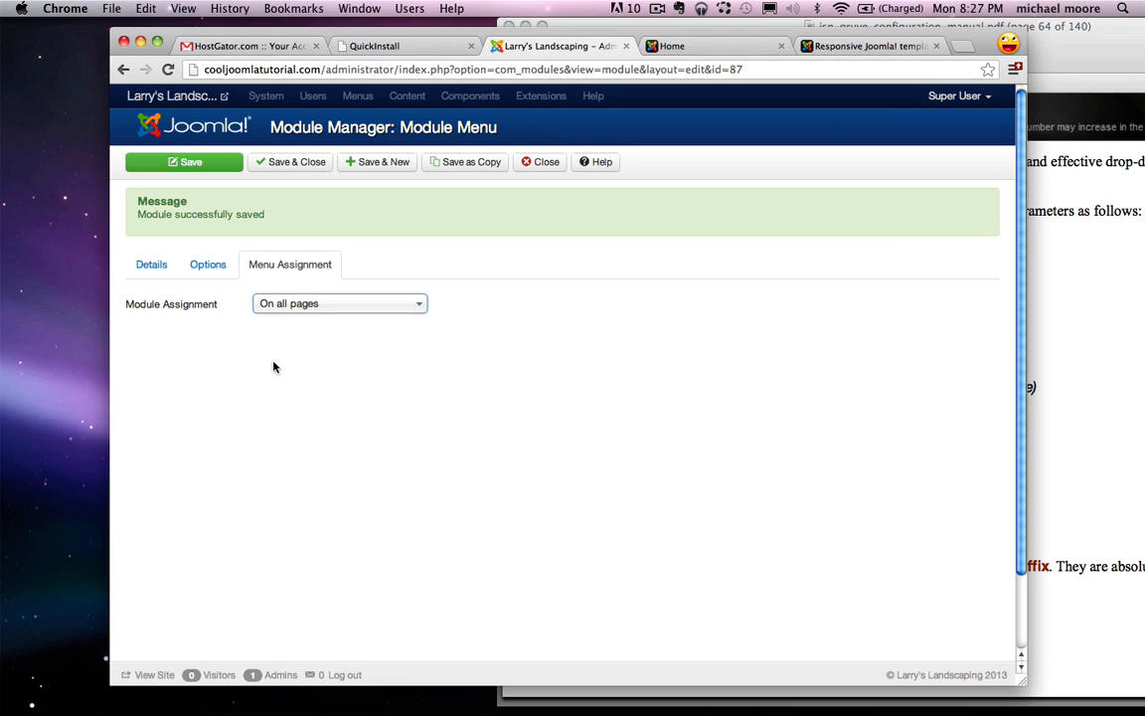
click(194, 173)
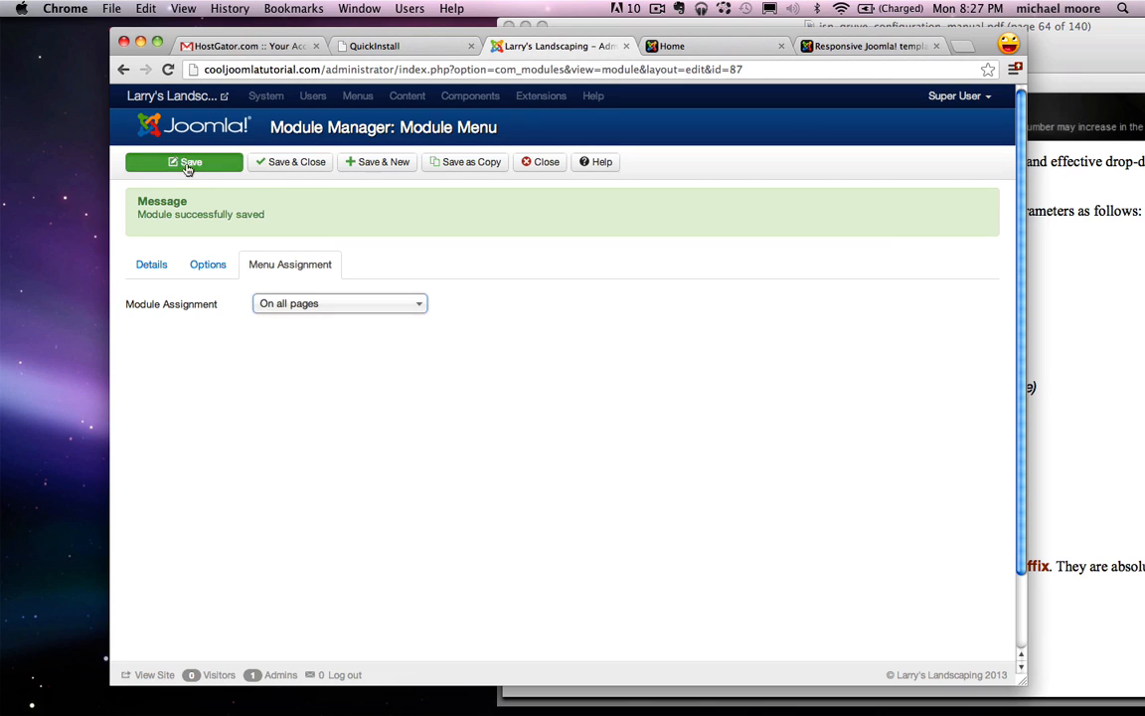
Step: Reload the live home page to see the blue Home bar, then minimize the PDF manual
click(711, 48)
click(167, 71)
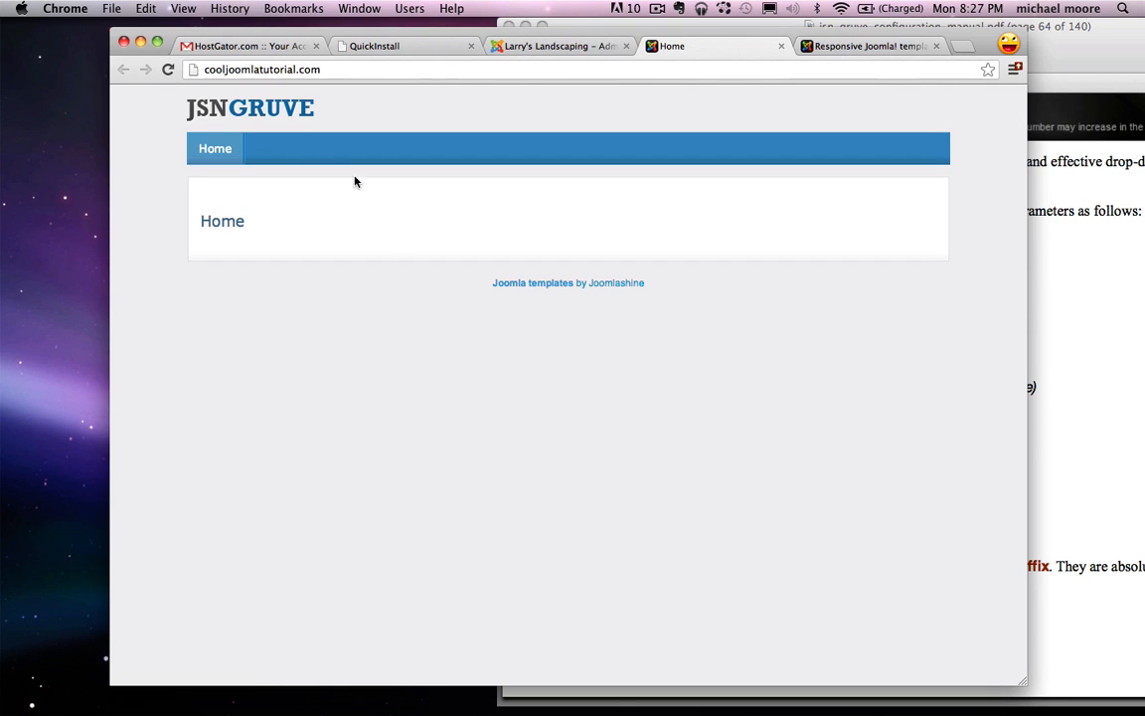
click(524, 30)
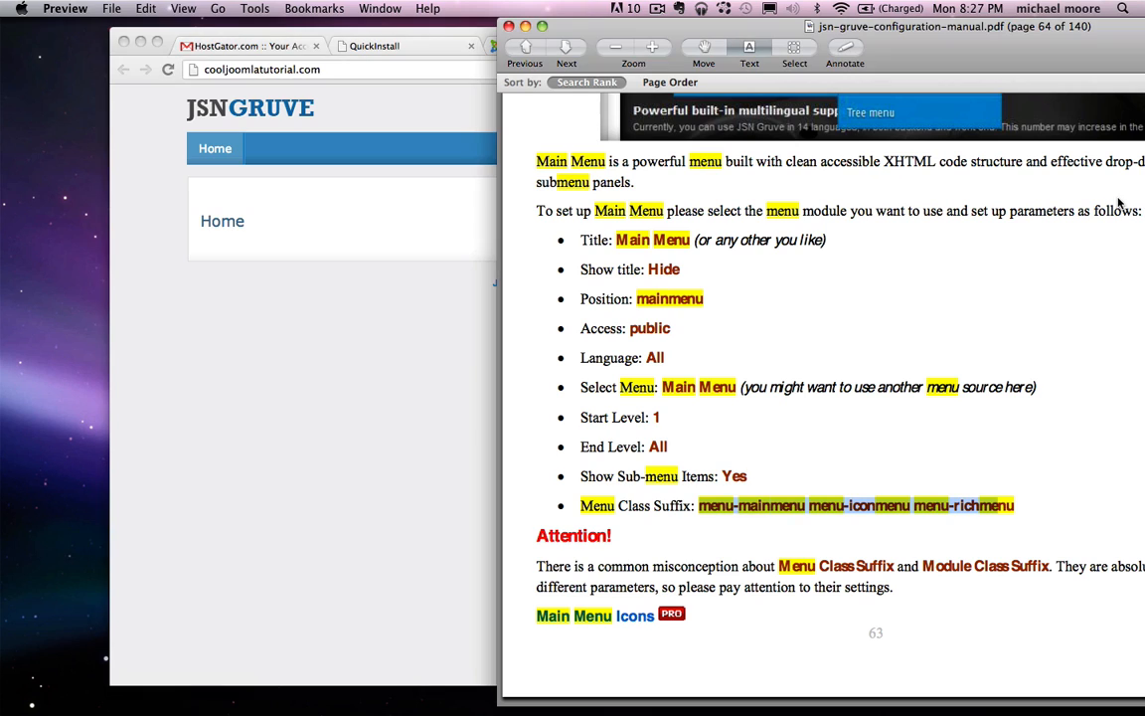
click(525, 27)
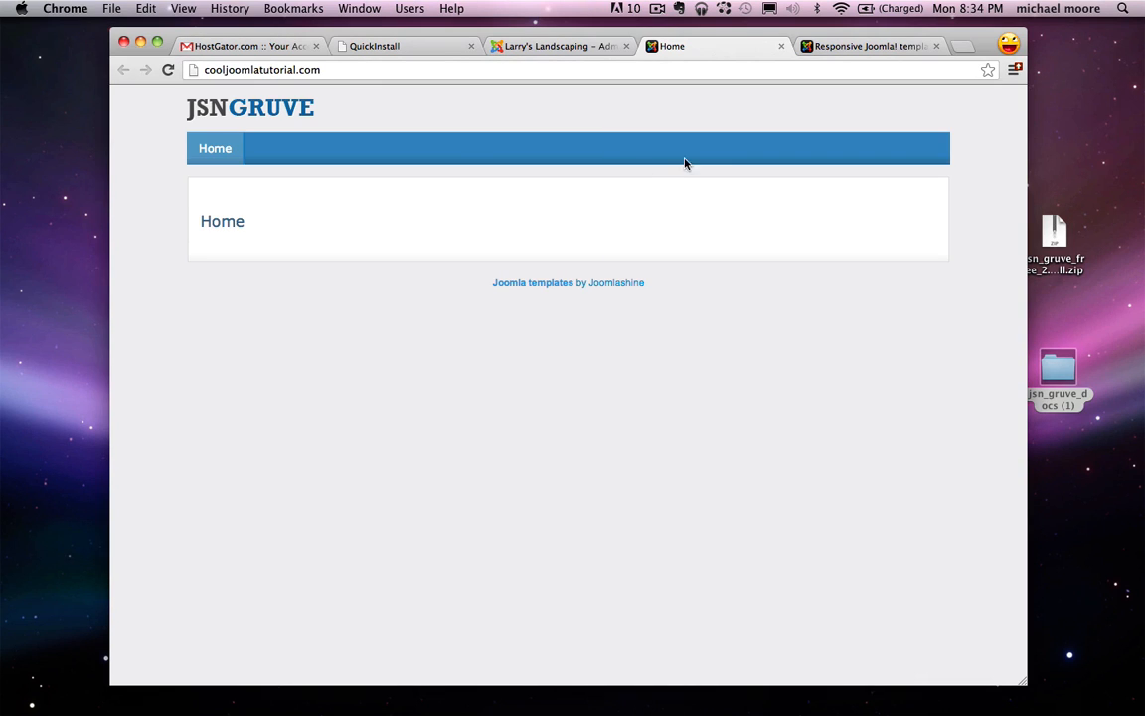
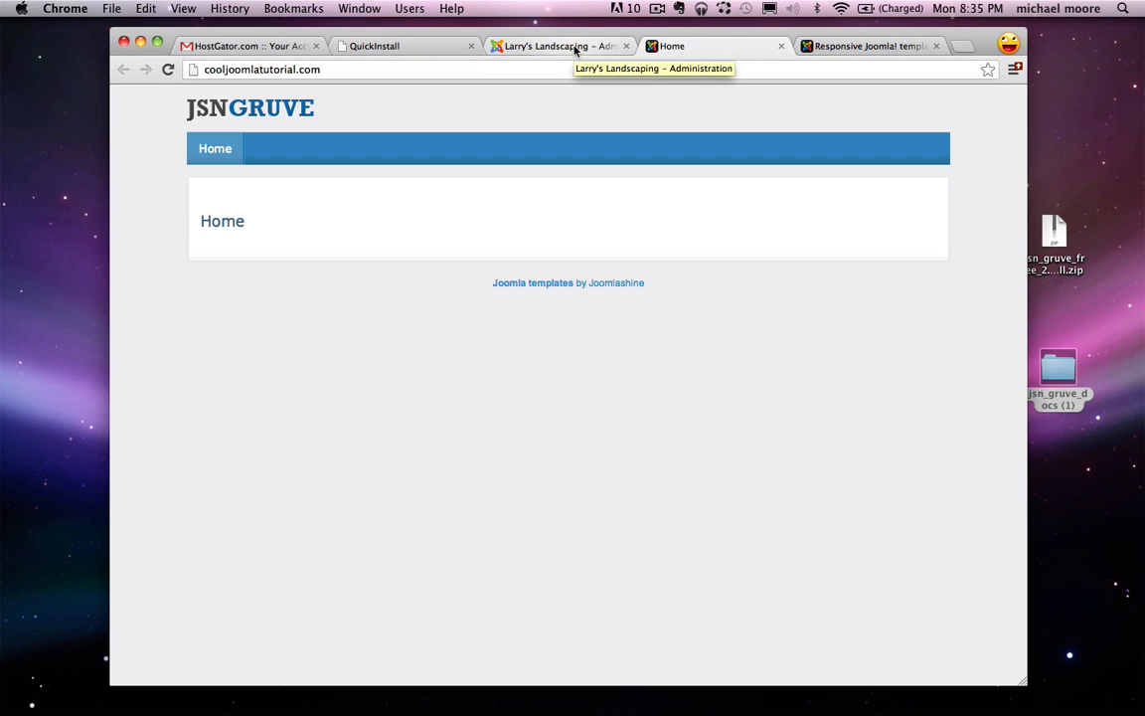
Step: Switch to the Larry's Landscaping administration tab to show the Module Manager
click(574, 48)
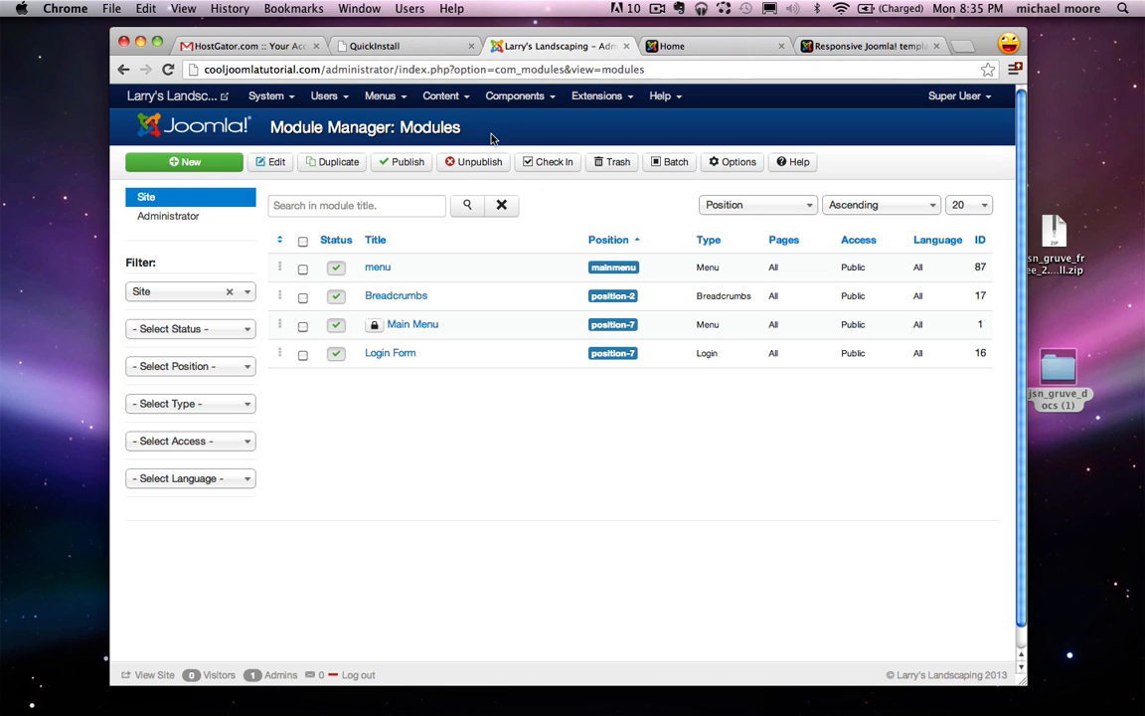
Step: Create a new article titled 'About Us' and save it, starting another
click(457, 101)
mouse_move(461, 128)
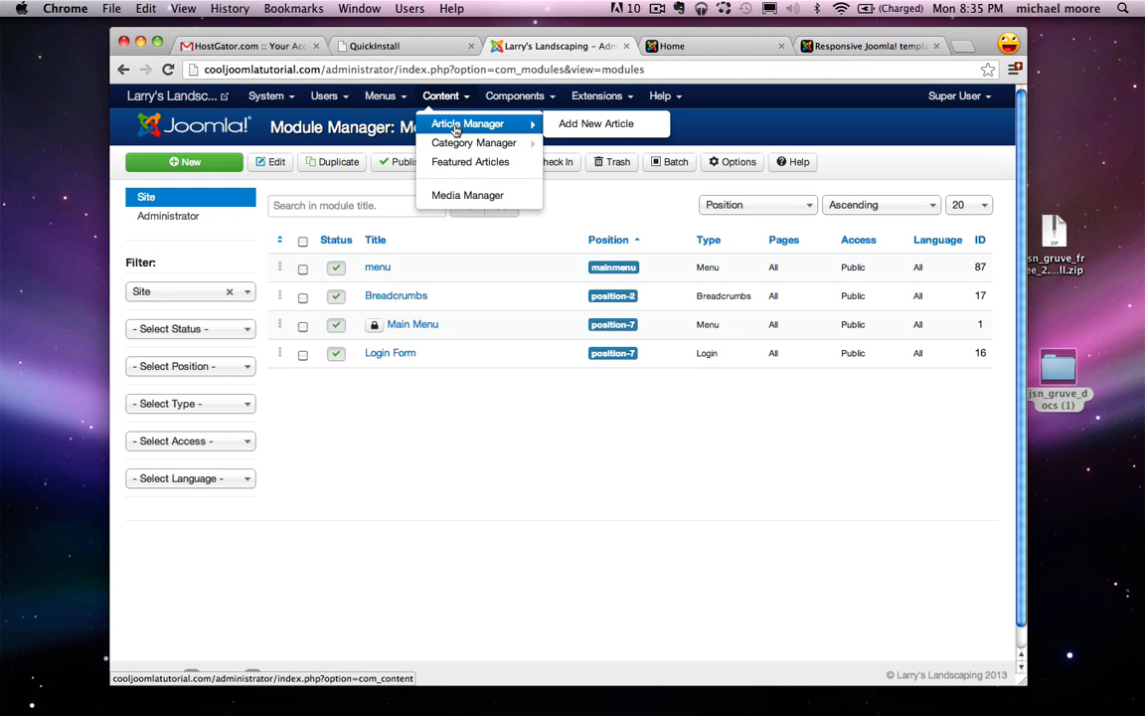
click(597, 129)
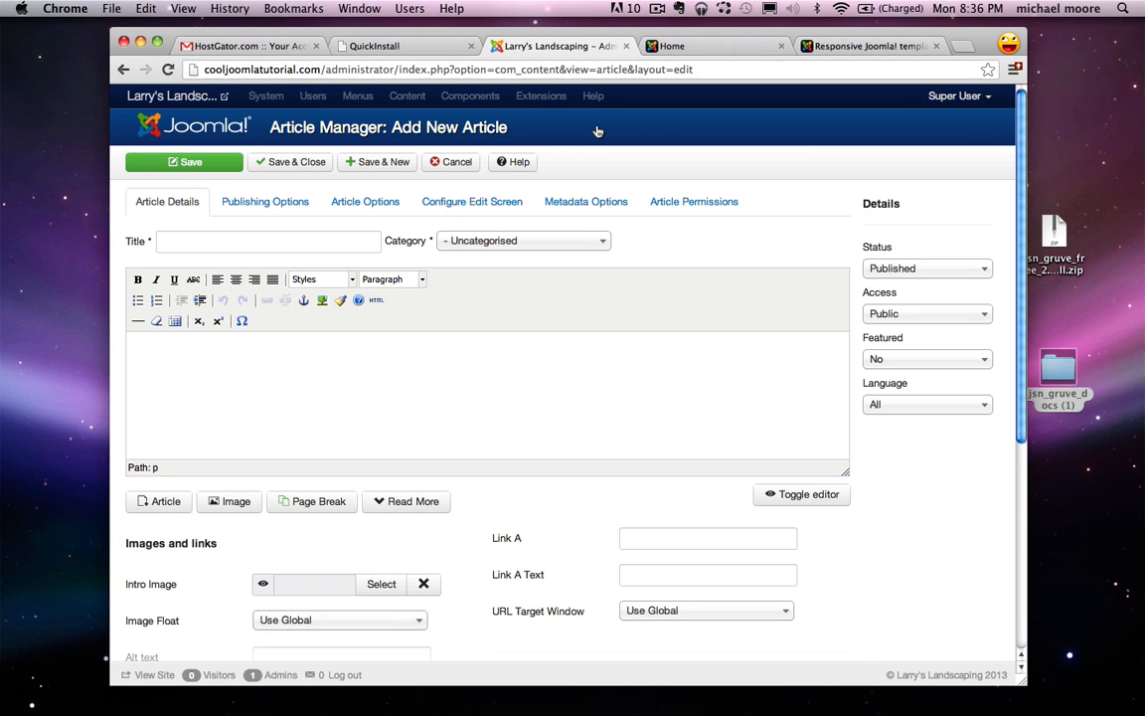
click(246, 242)
text(About)
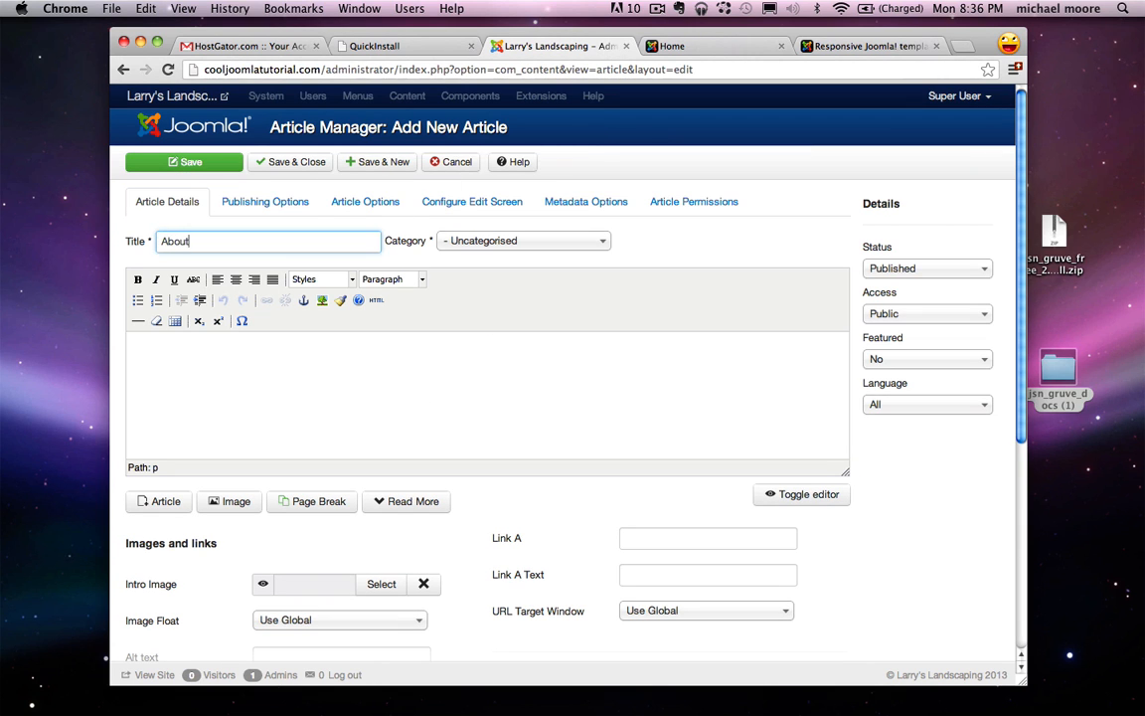
text( Us)
click(390, 372)
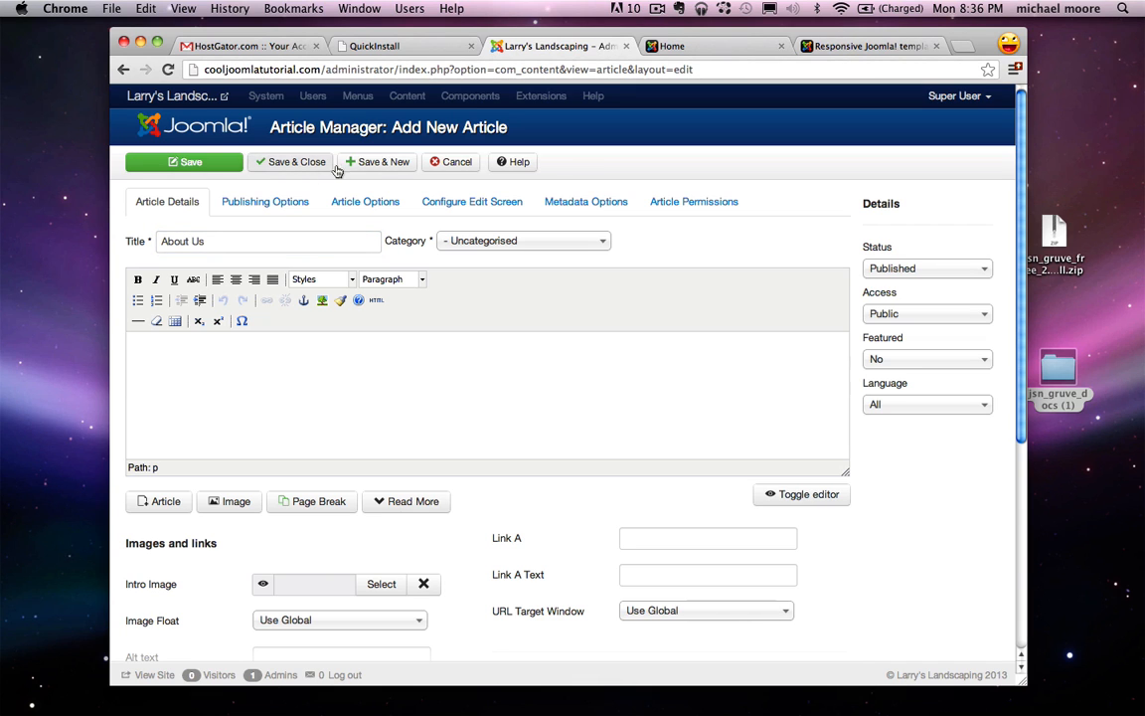
click(381, 164)
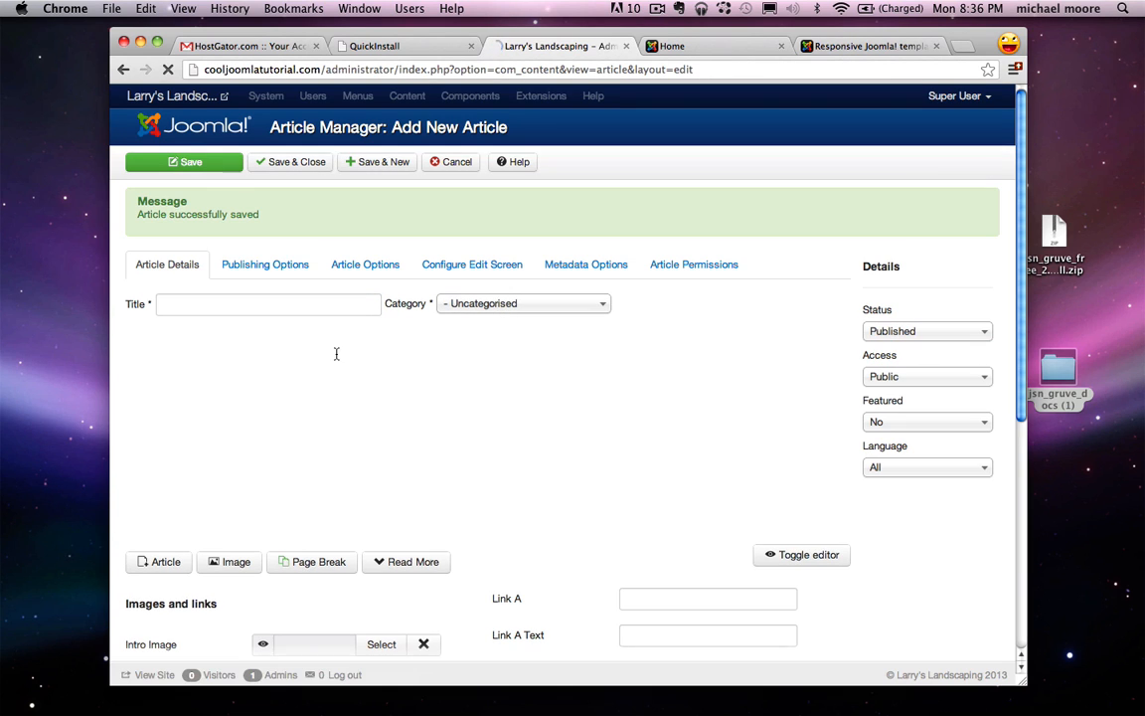
Step: Save a second article titled 'Services' and start another
click(250, 306)
text(Services)
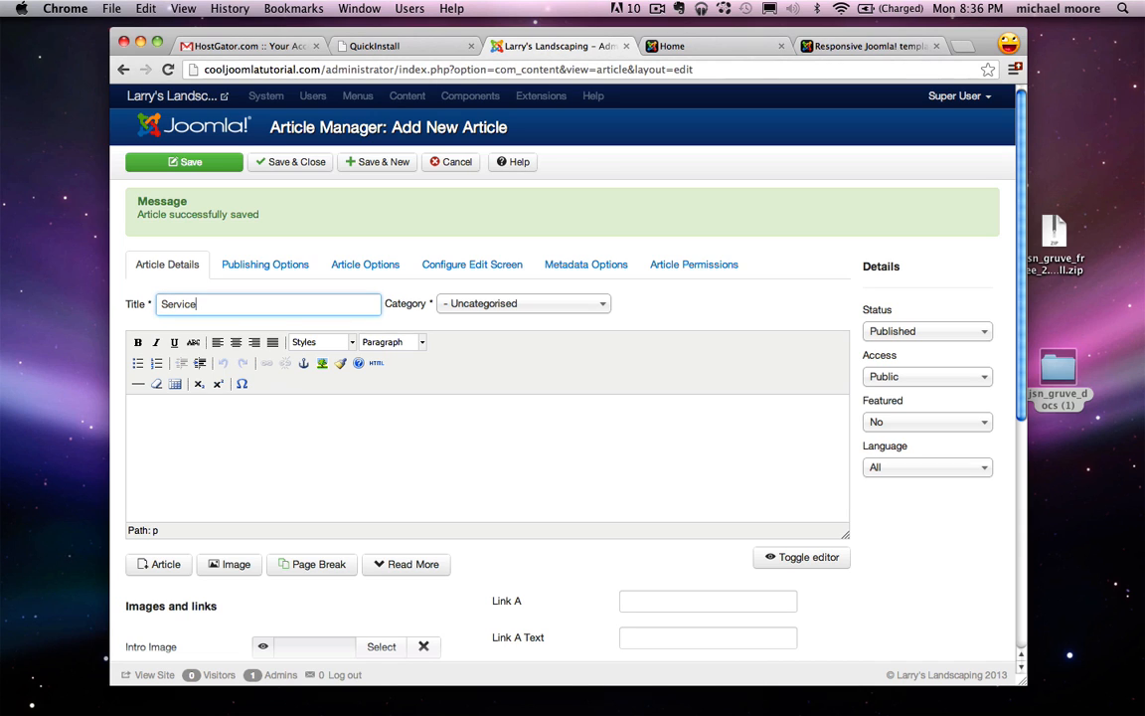
click(393, 171)
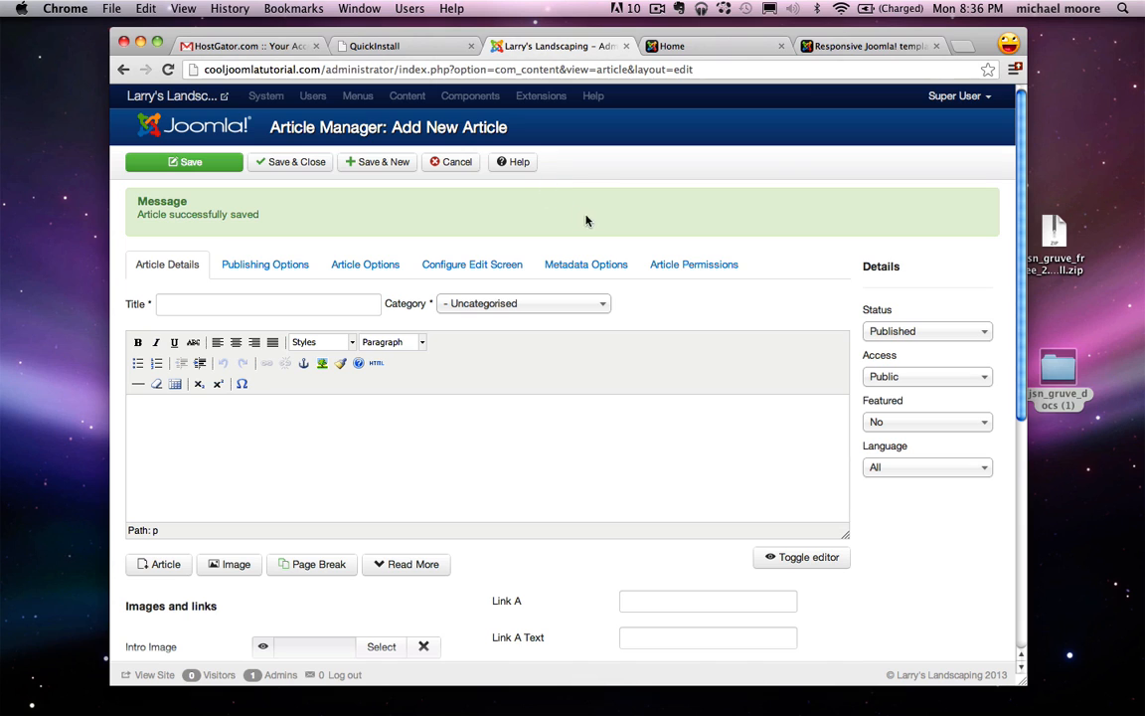
Step: Save an article titled 'Our Work' and start another
click(319, 304)
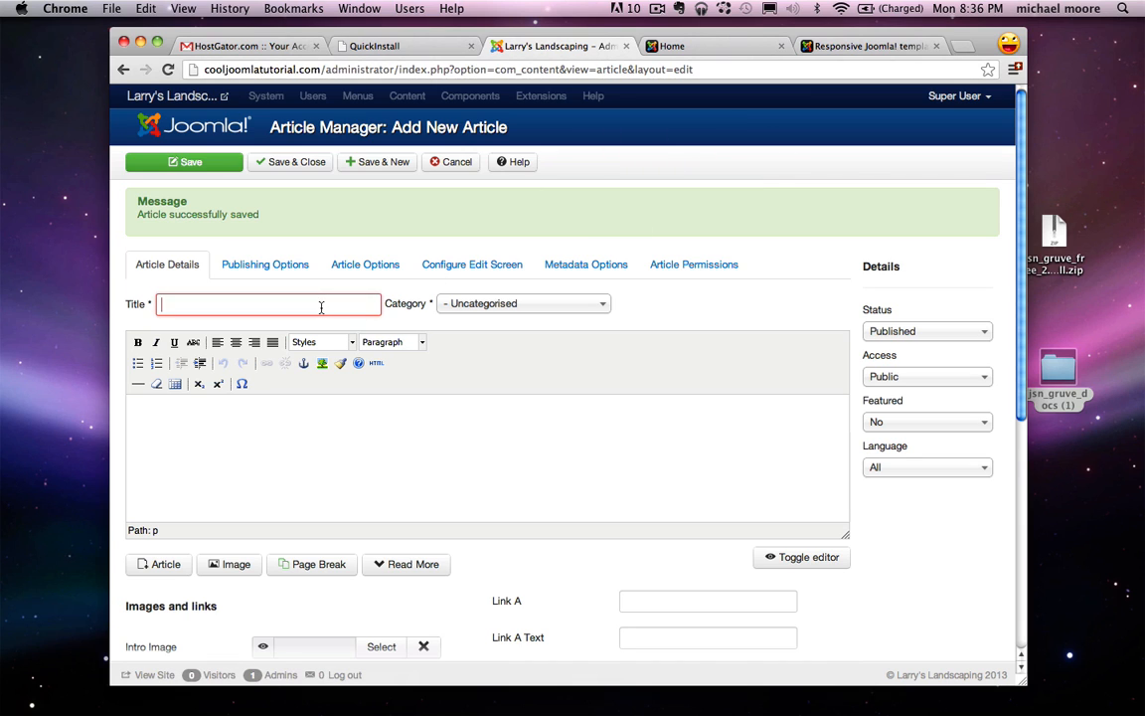
text(Our Work)
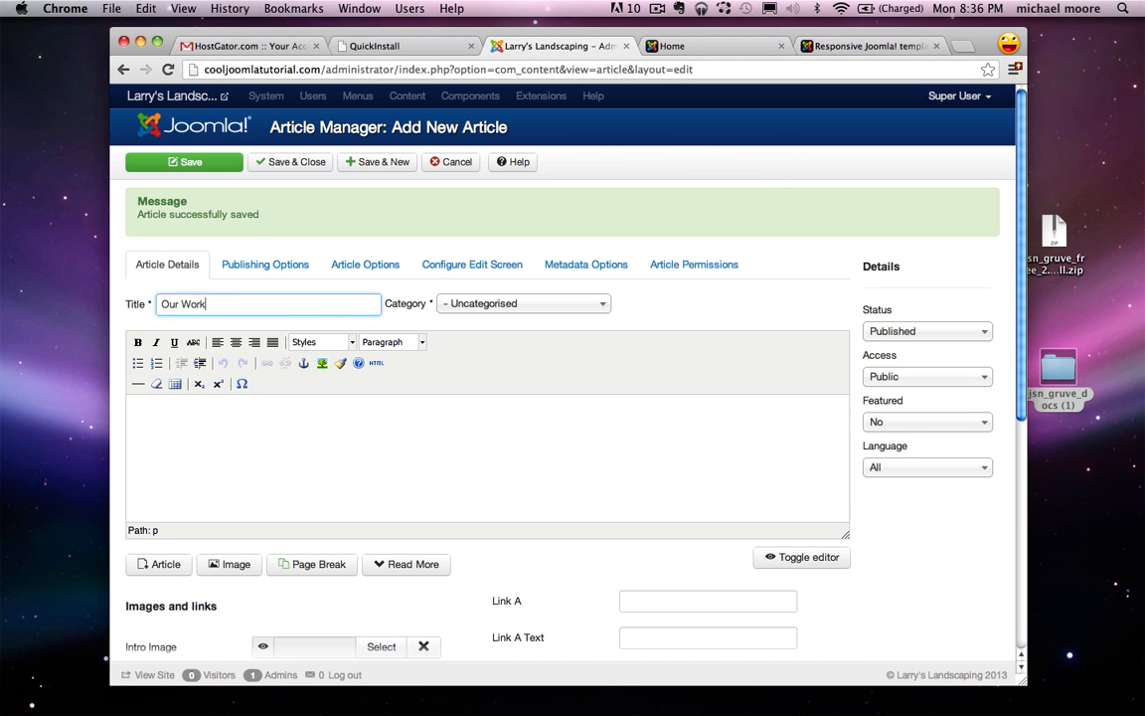
click(387, 163)
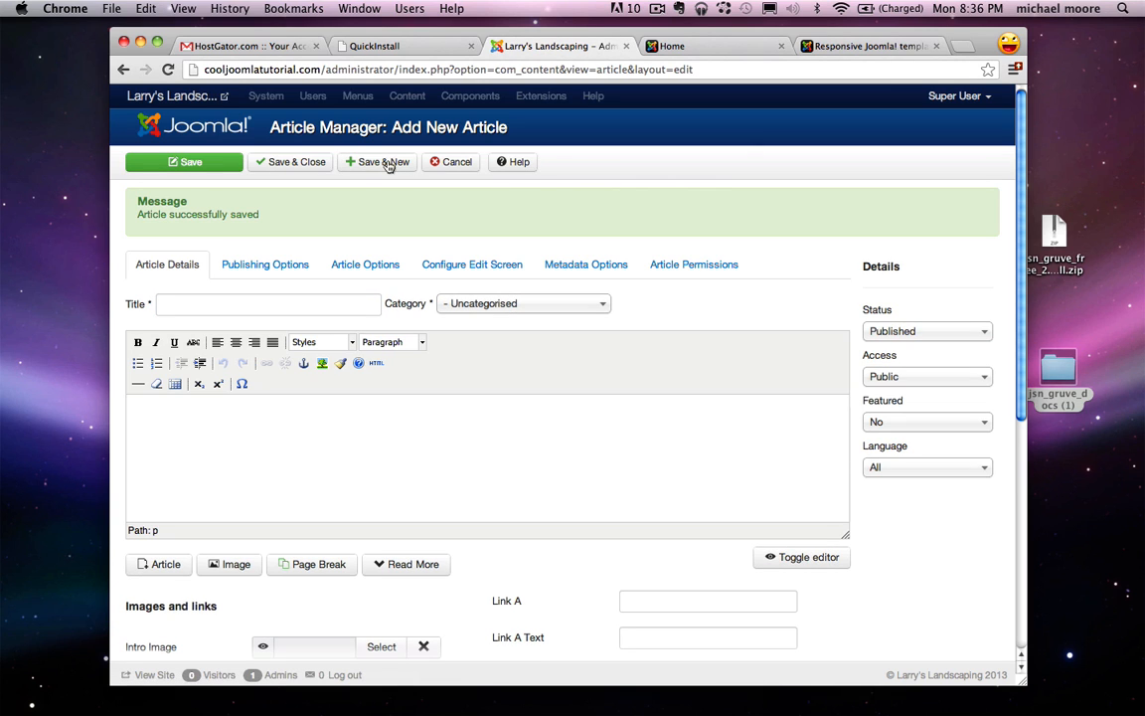
Step: Save and close a 'Contact Us' article, then reload the live home page
click(257, 309)
text(Contact Us)
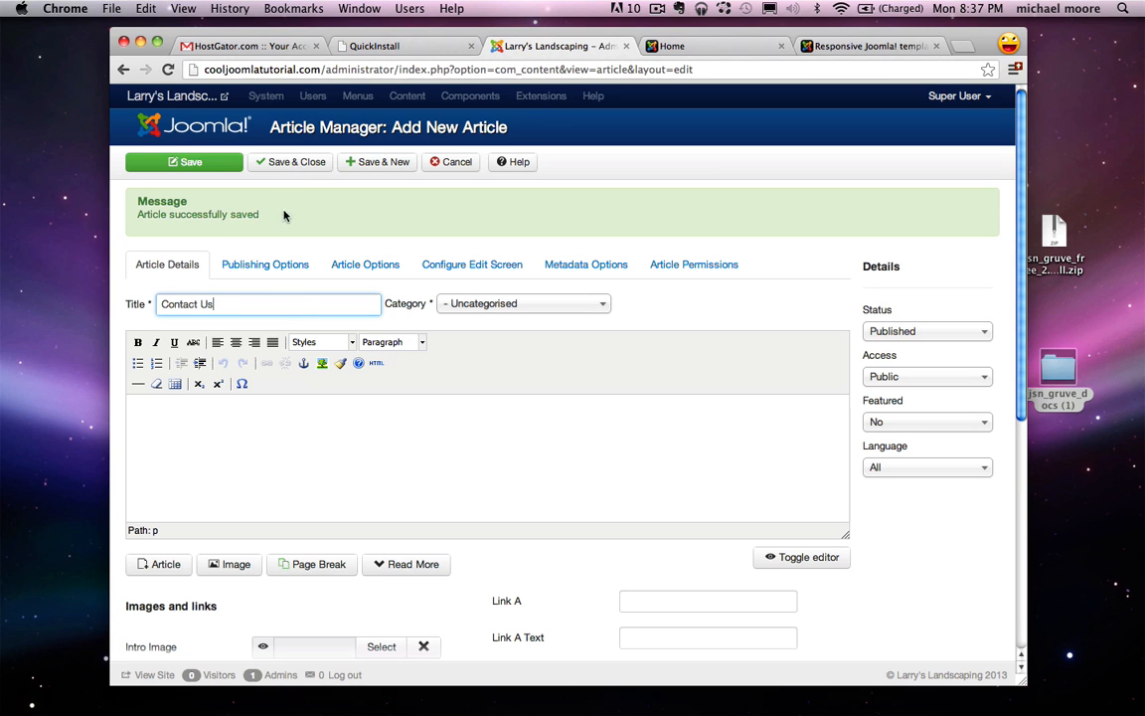
click(301, 163)
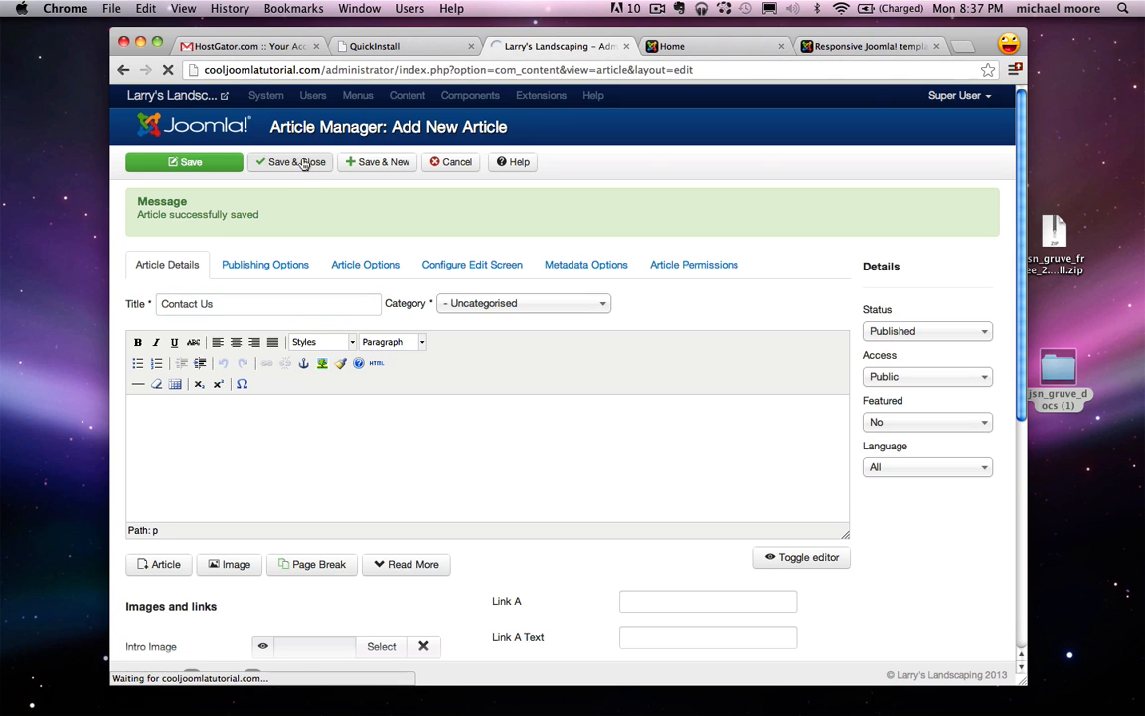
click(712, 52)
click(168, 69)
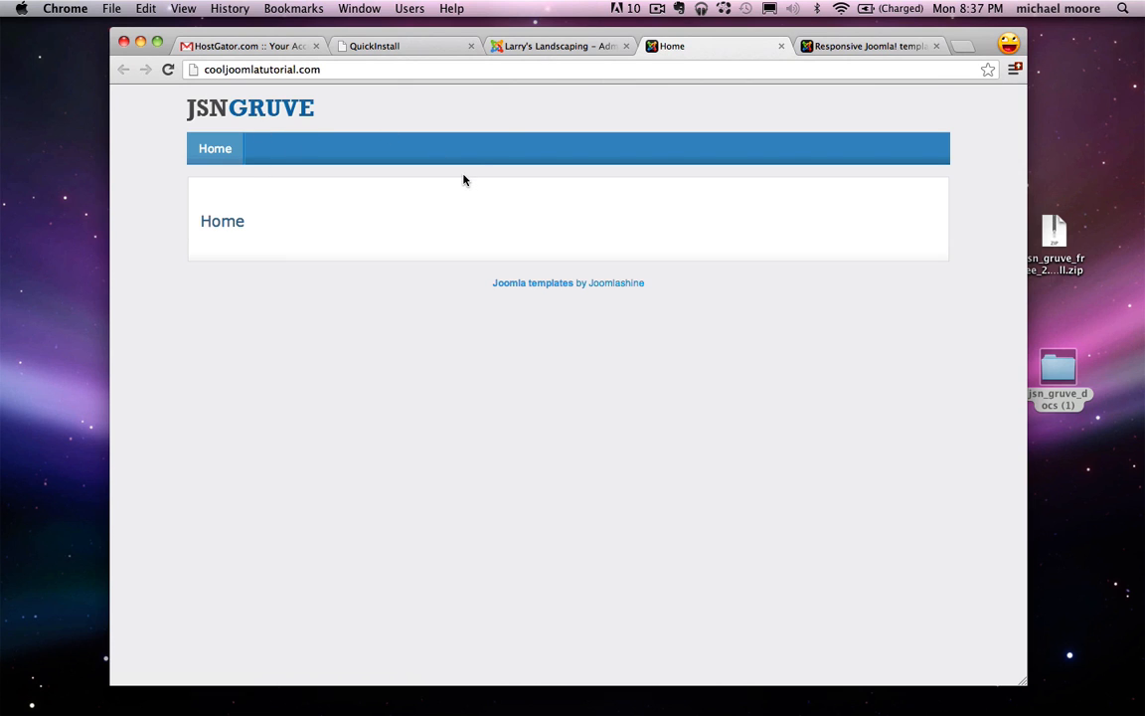
Step: Start a new Main Menu item of type Articles > Single Article
click(560, 47)
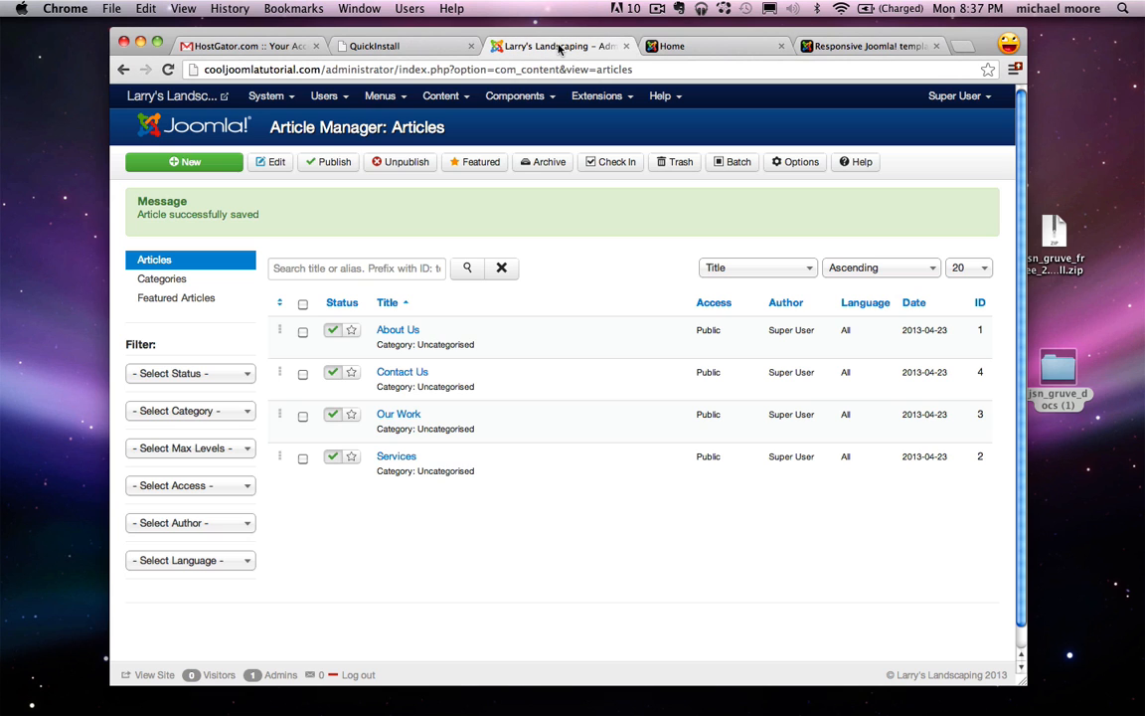
click(383, 96)
mouse_move(402, 159)
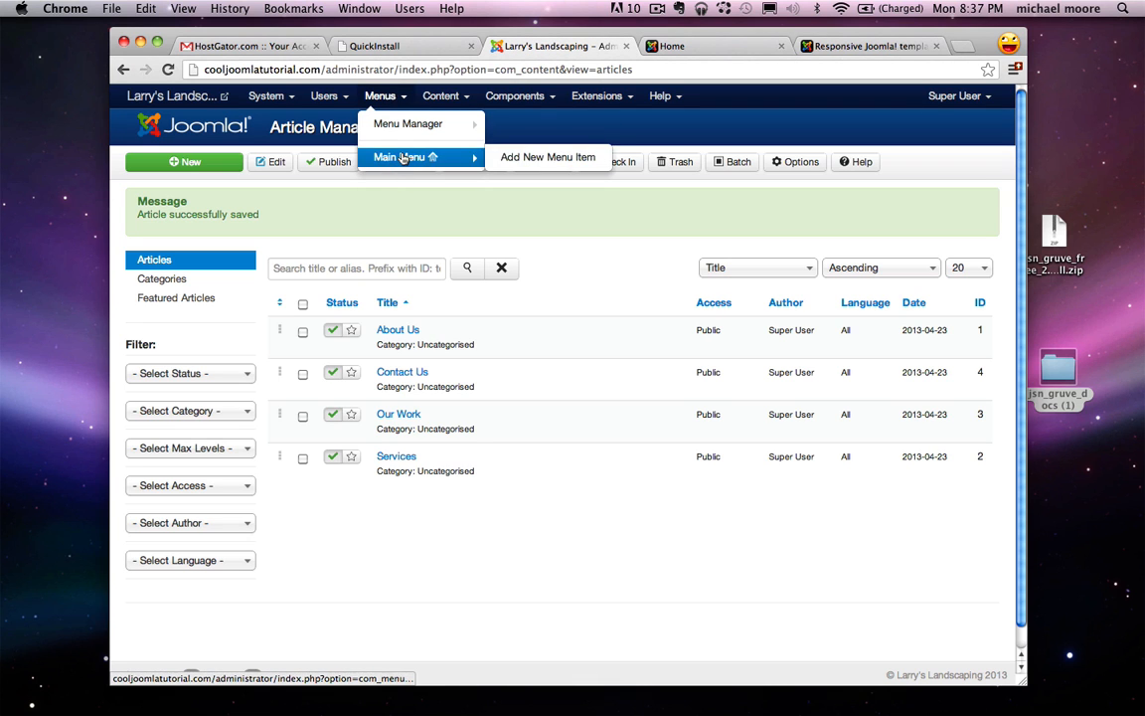
click(530, 162)
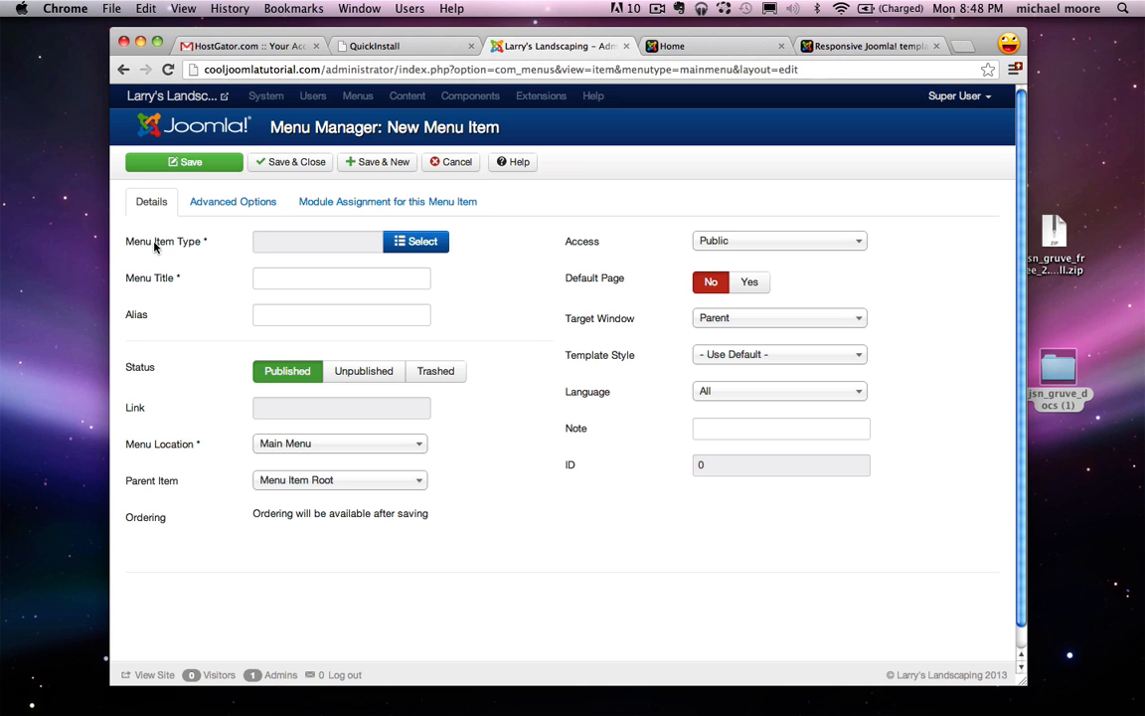
click(422, 244)
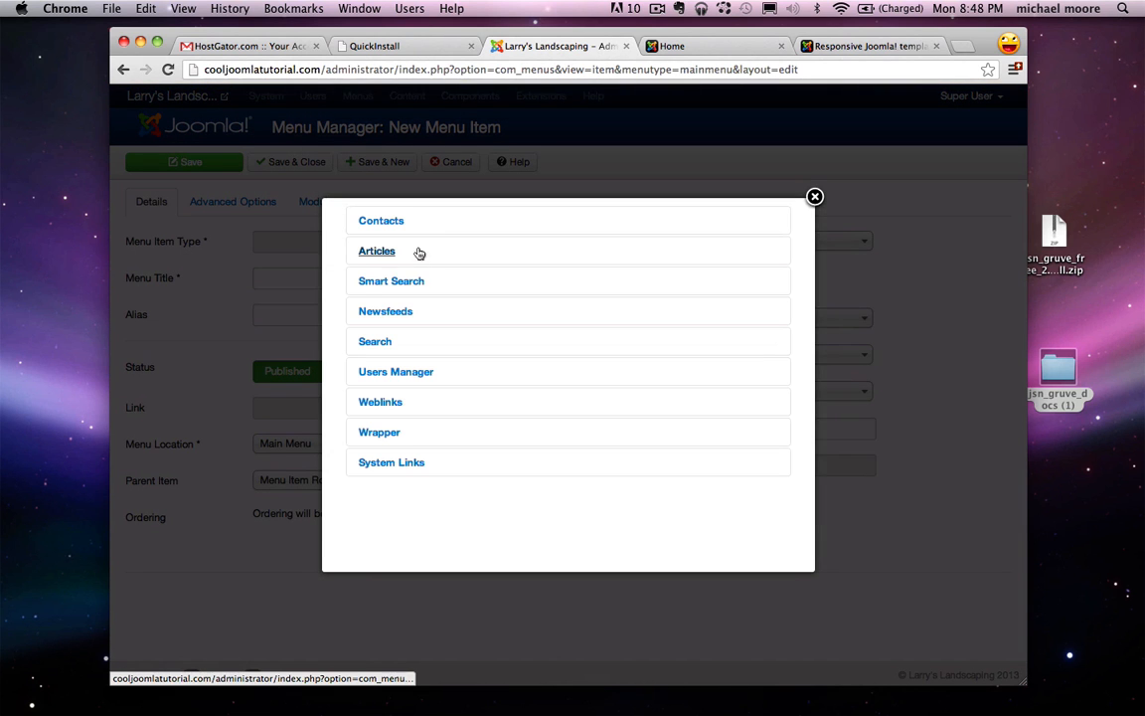
click(371, 257)
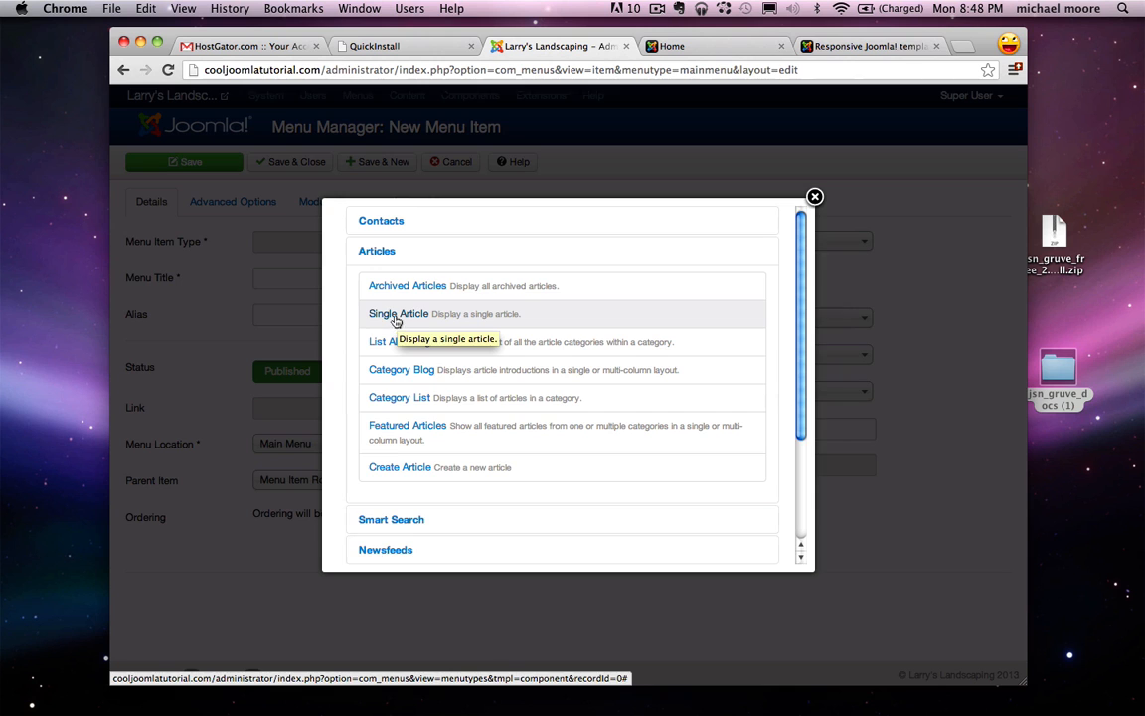
click(396, 315)
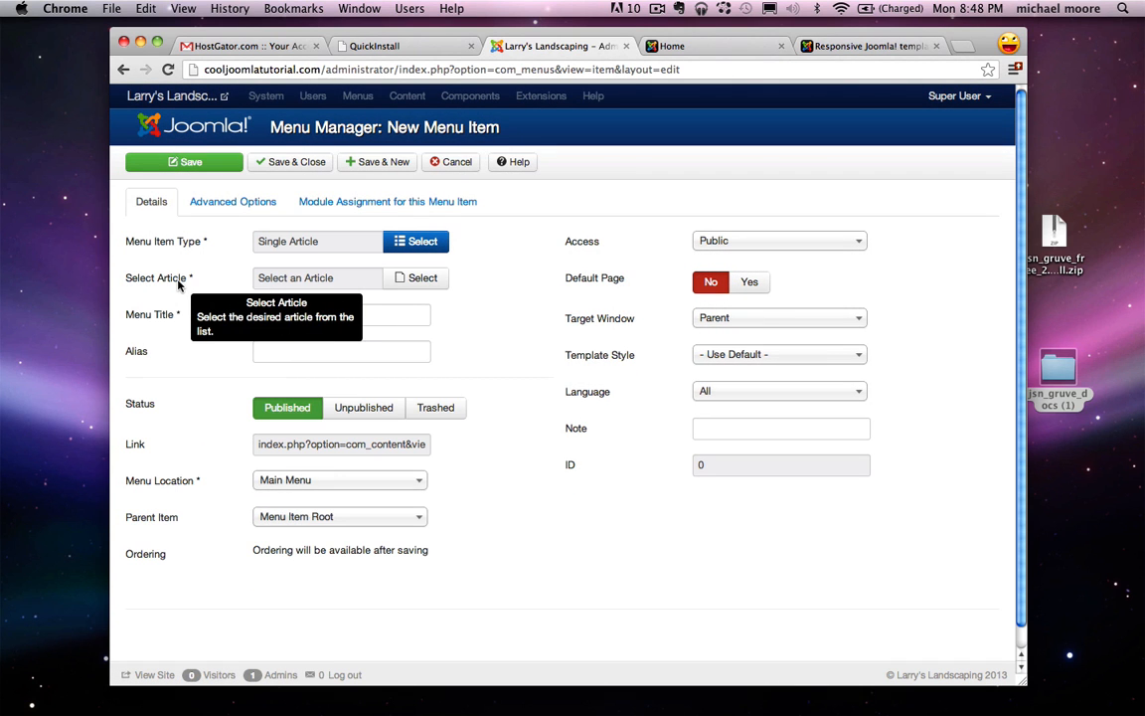
Step: Link the item to the About Us article, title it 'About Us', and save
click(401, 277)
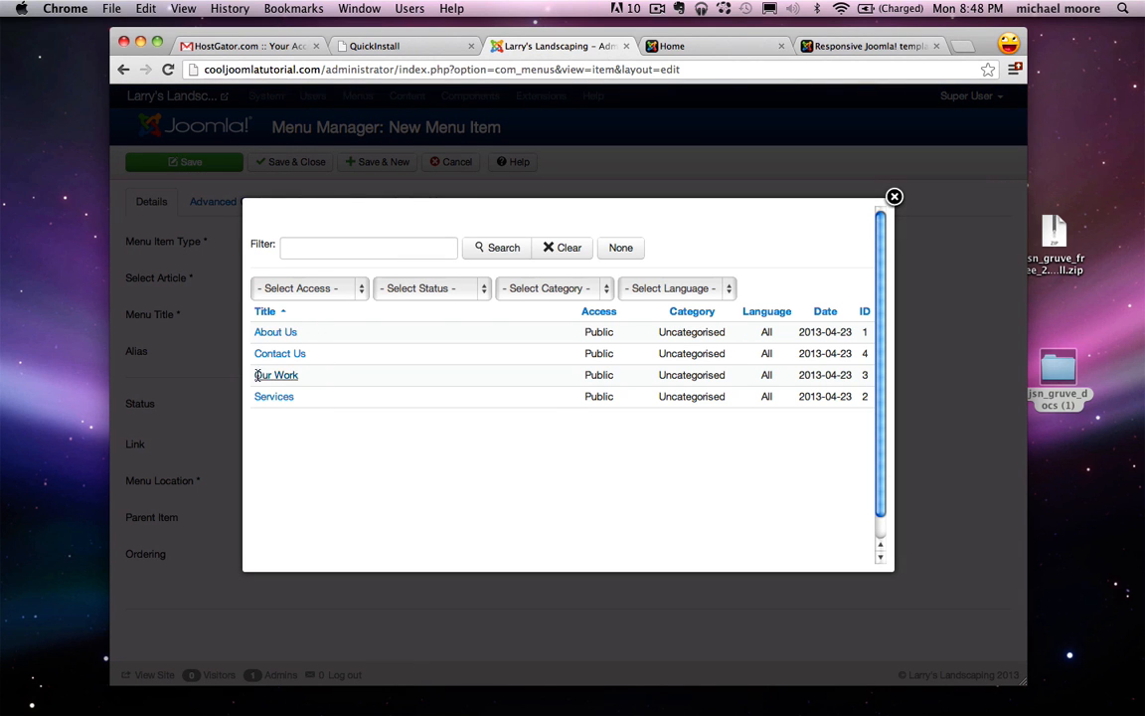
click(276, 332)
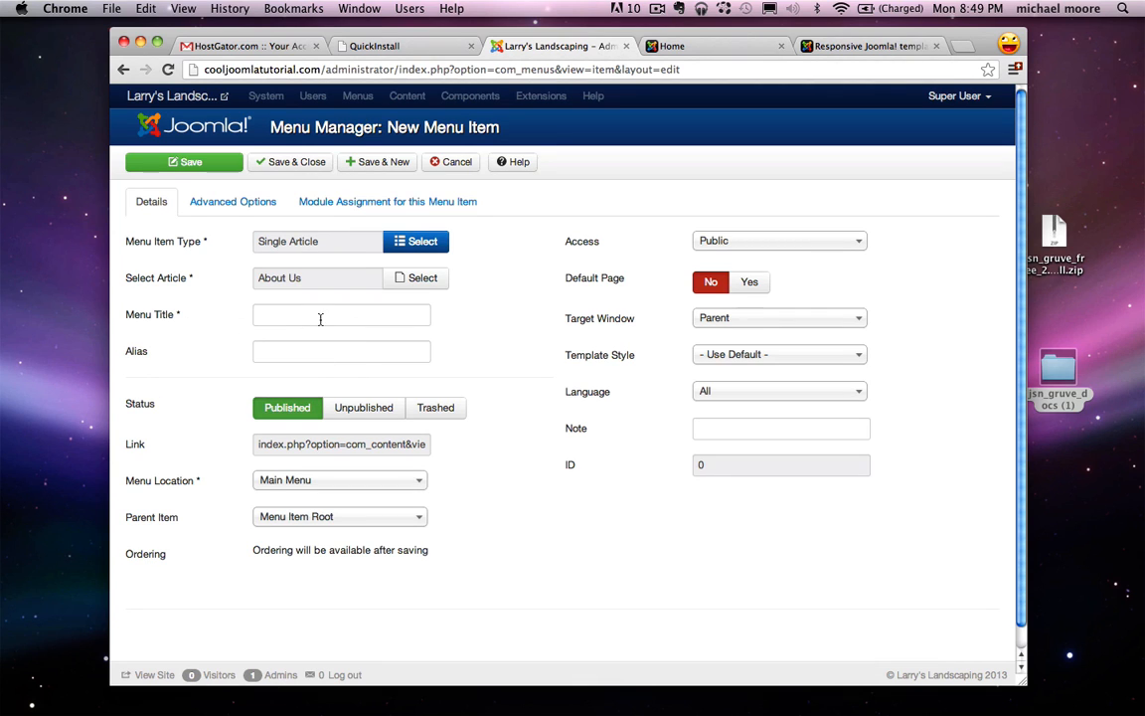
click(288, 317)
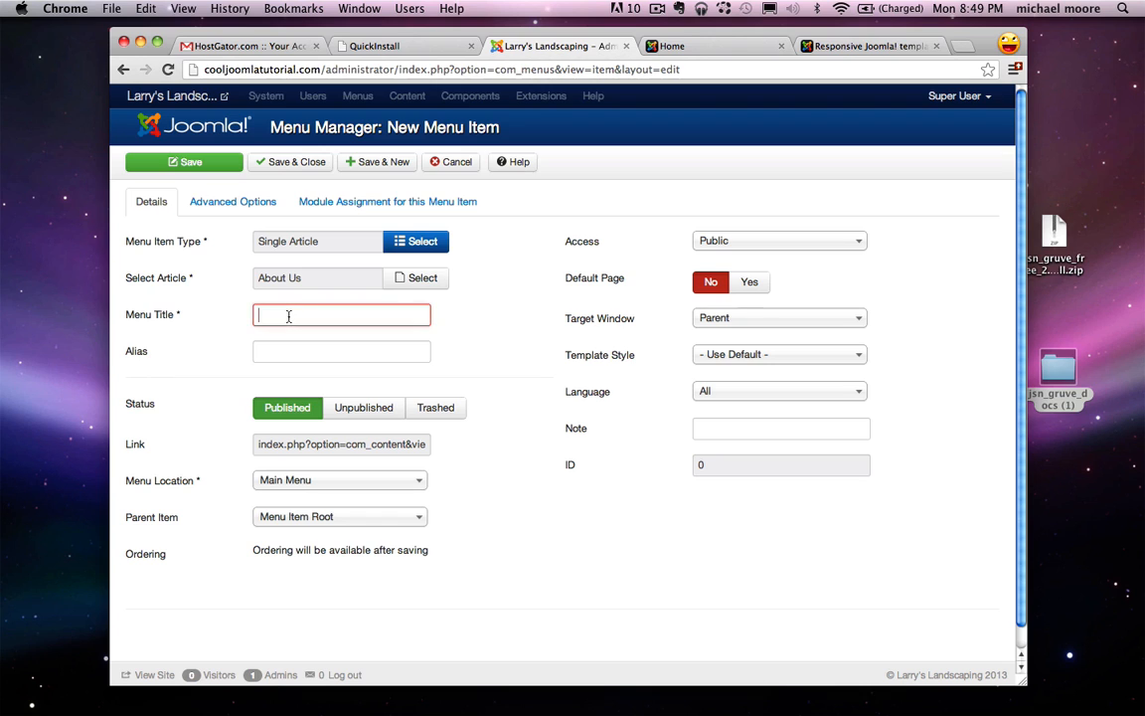
text(About)
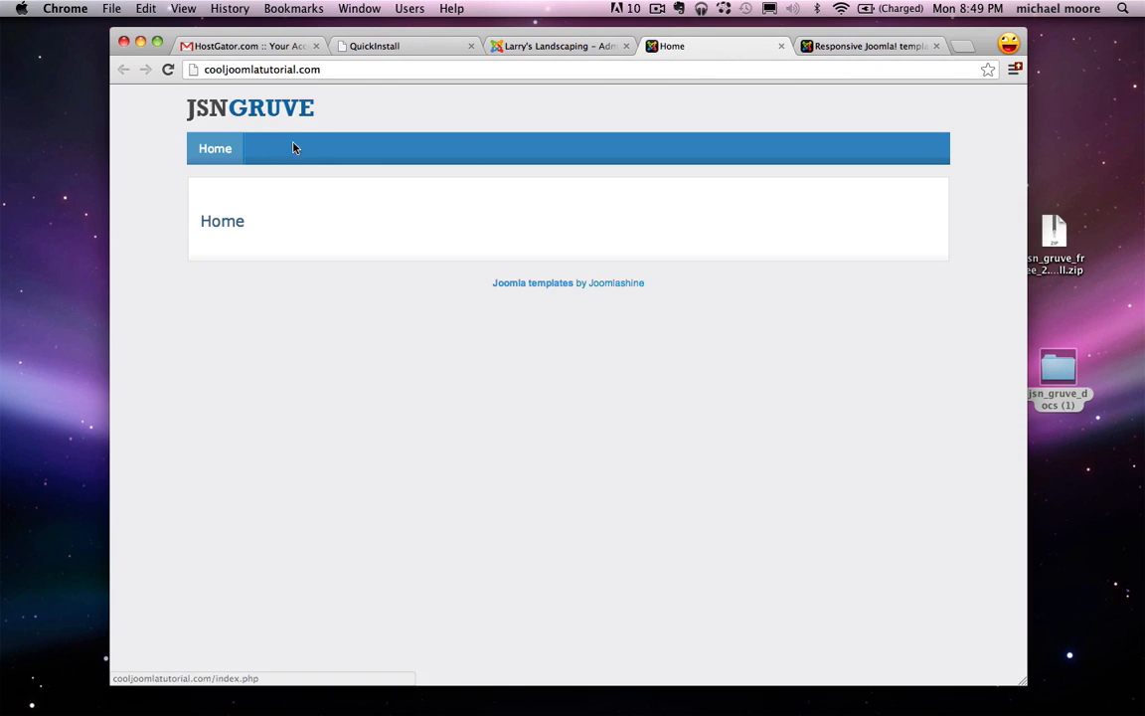
click(554, 48)
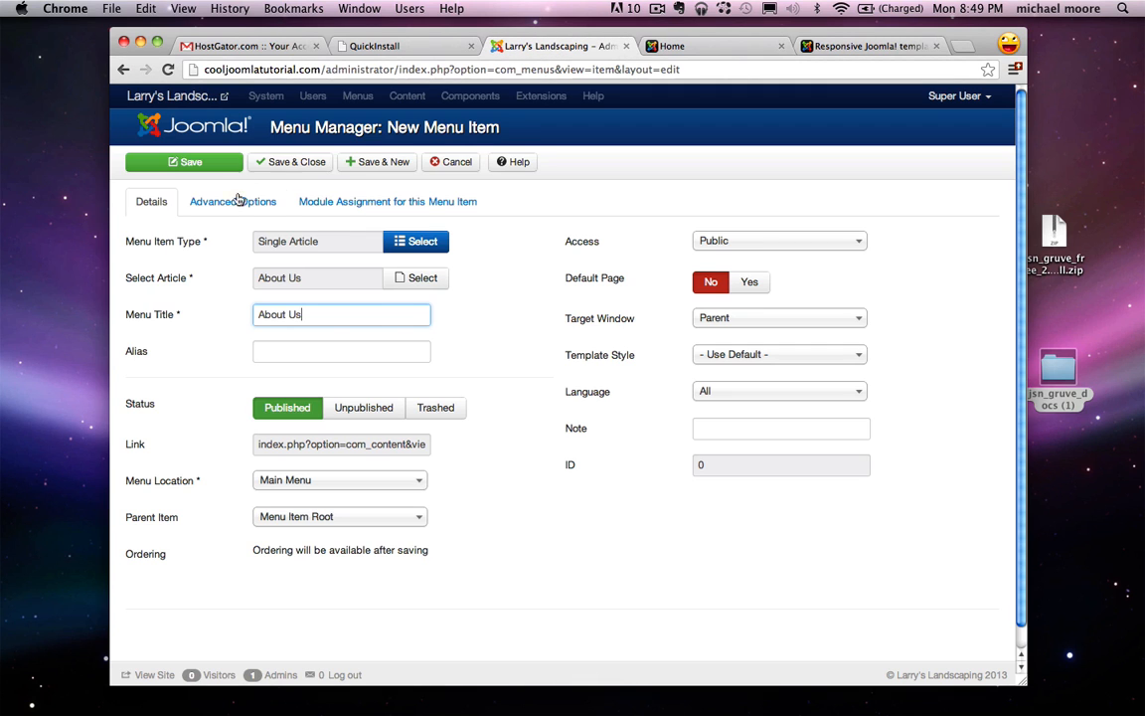
click(385, 162)
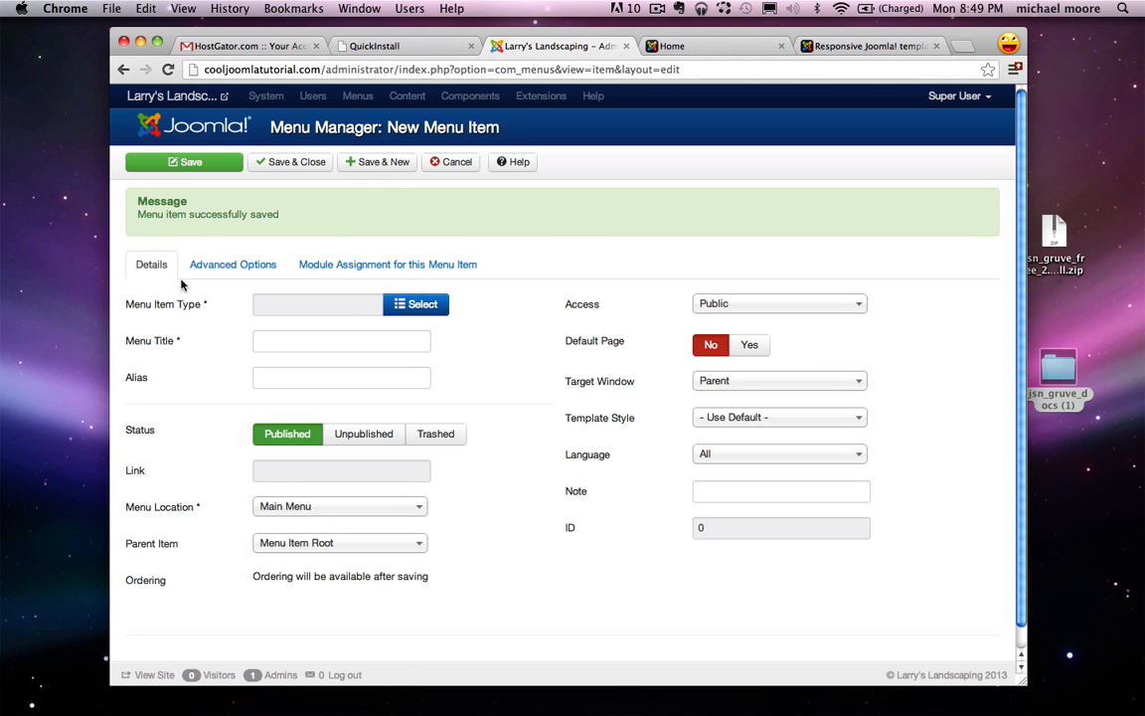
Step: Add a Single Article menu item 'Services' linked to the Services article
click(403, 303)
click(381, 250)
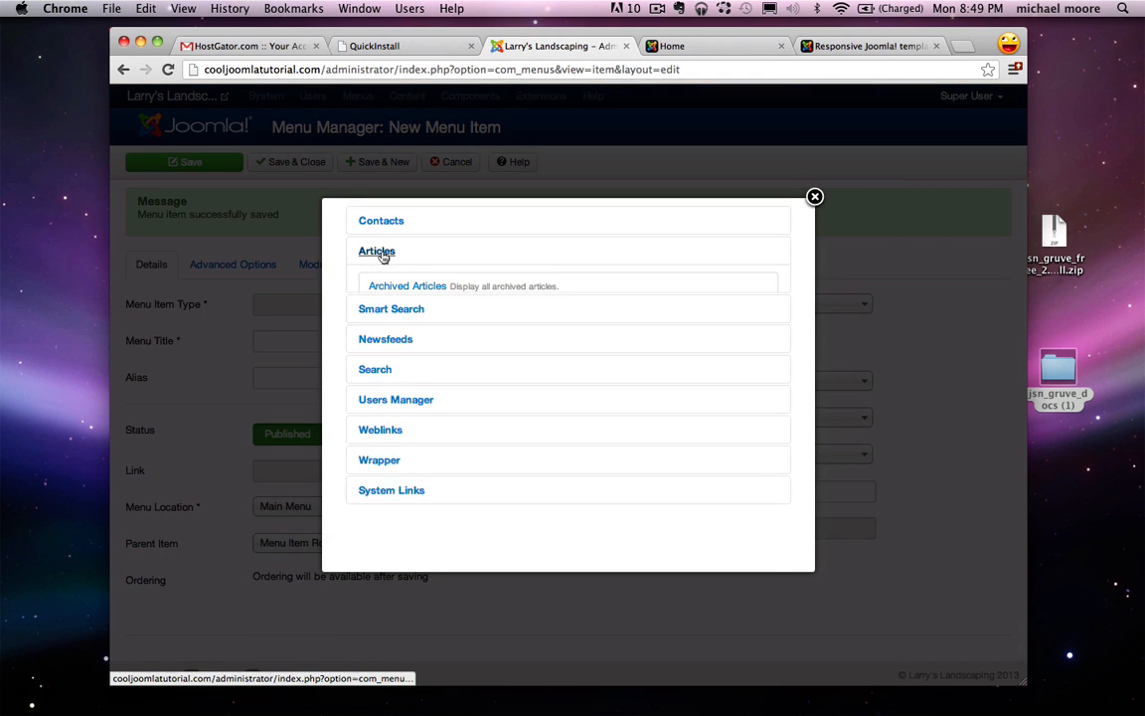
click(402, 329)
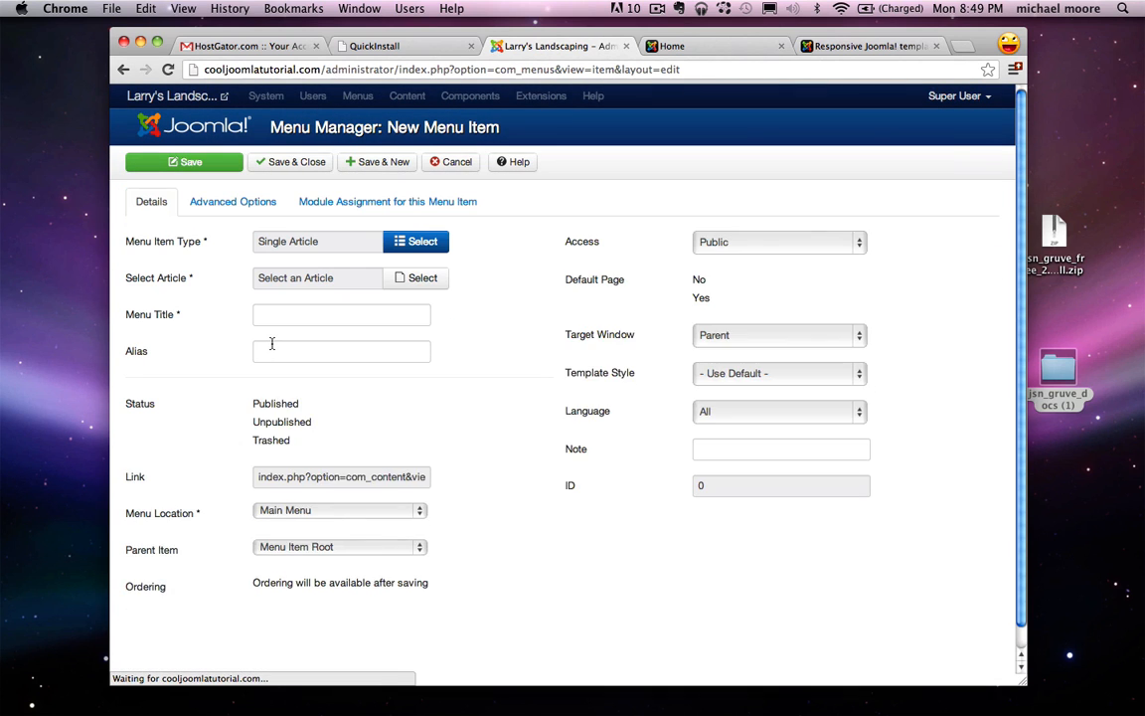
click(423, 280)
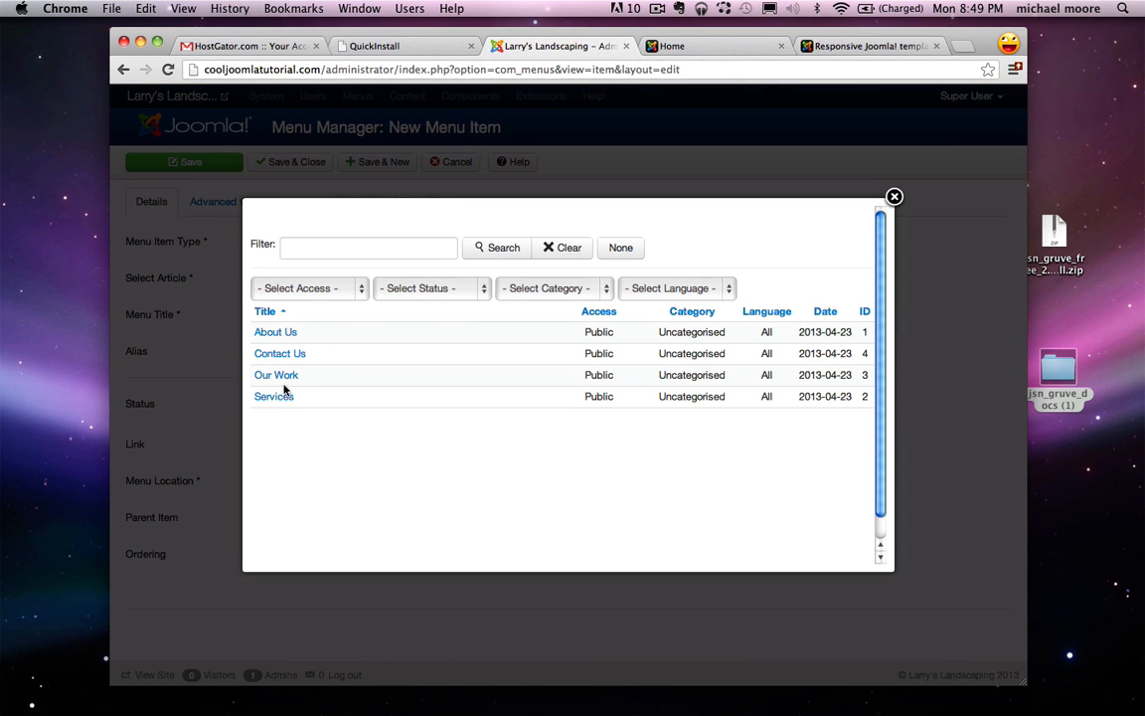
click(274, 396)
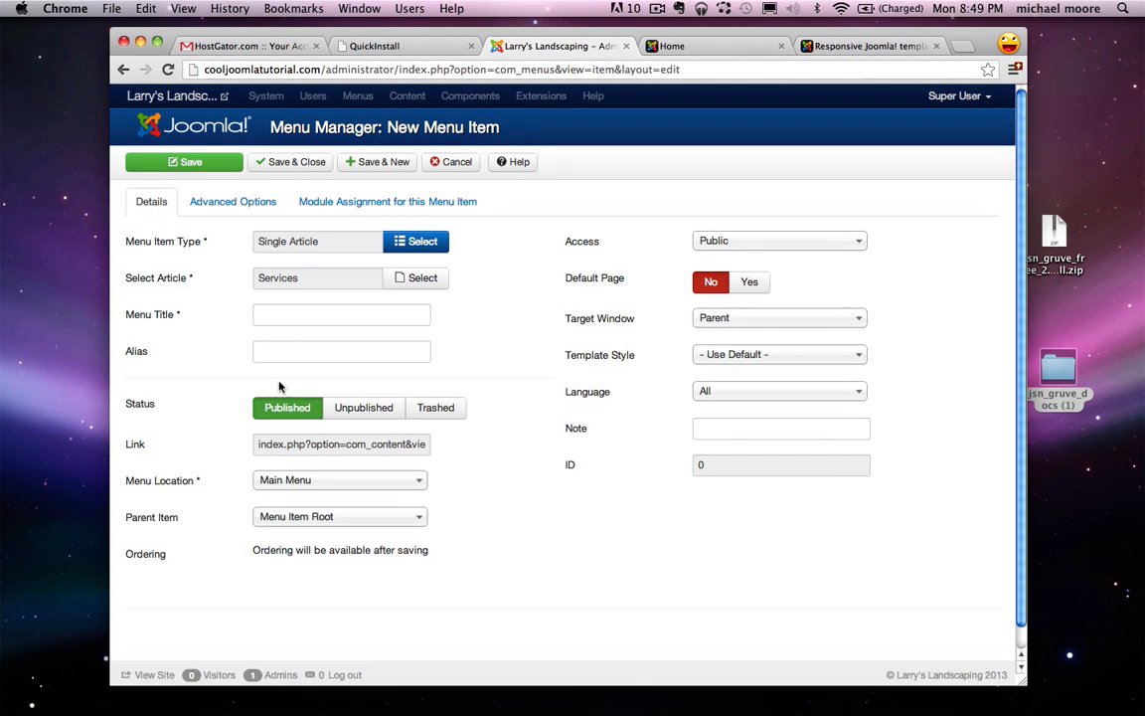
click(306, 318)
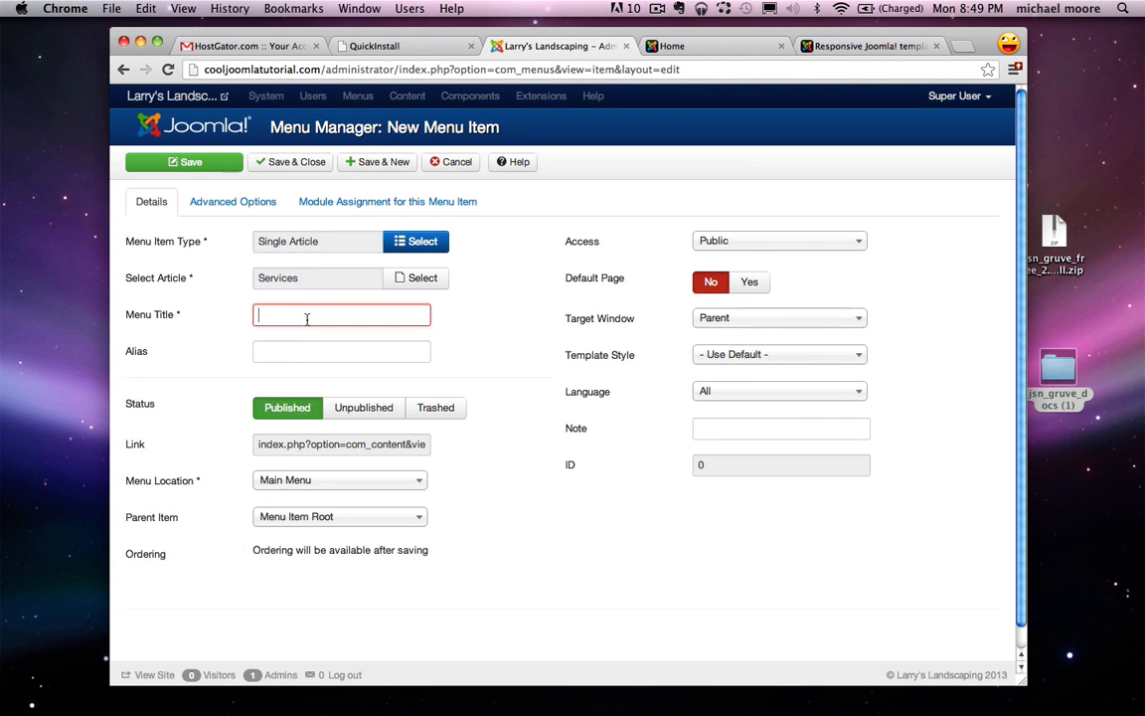
text(Serv)
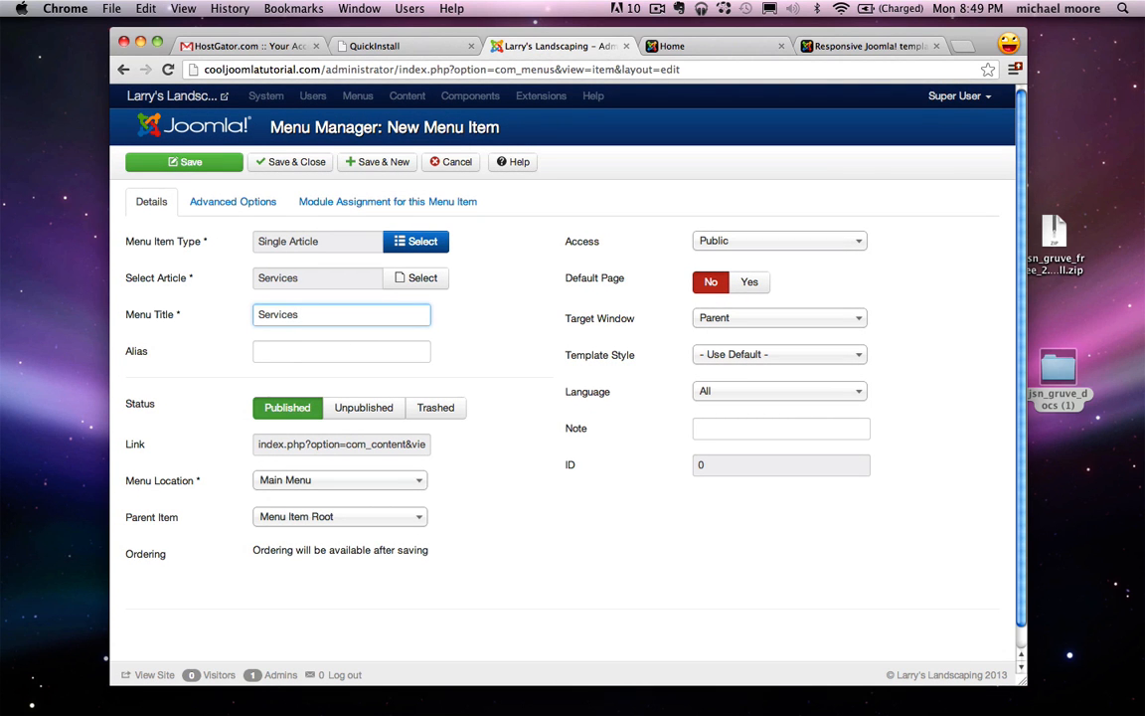
text(ices)
click(383, 162)
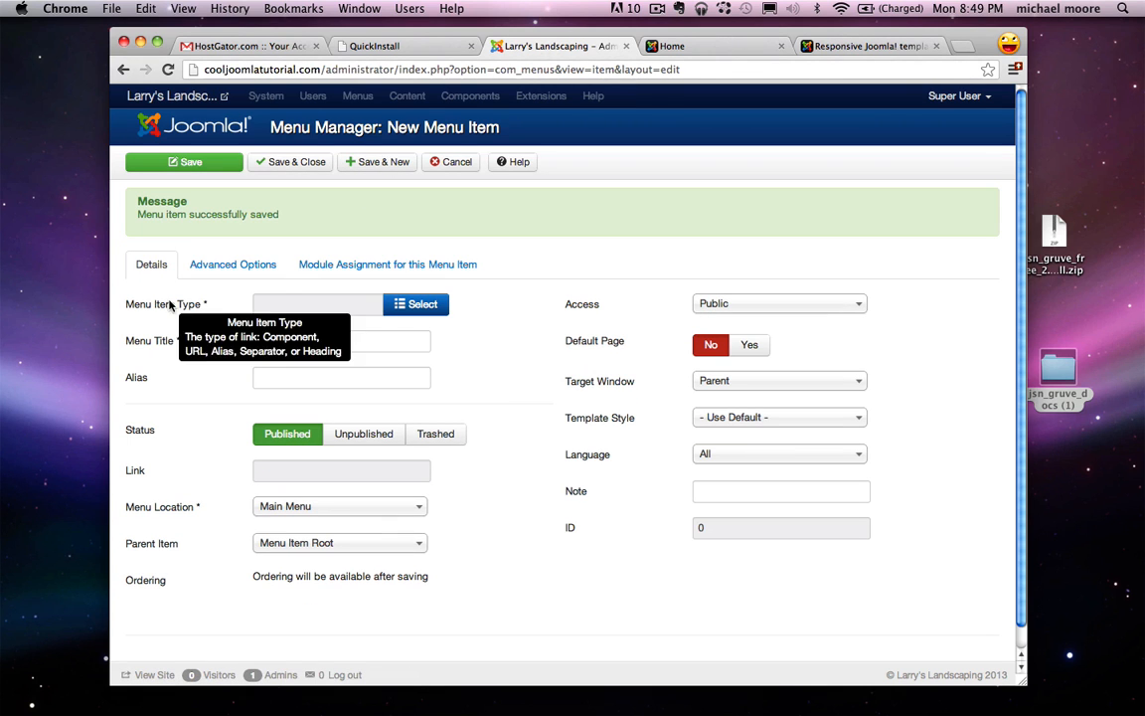
Step: Add a Single Article menu item 'Our Work' linked to the Our Work article
click(417, 303)
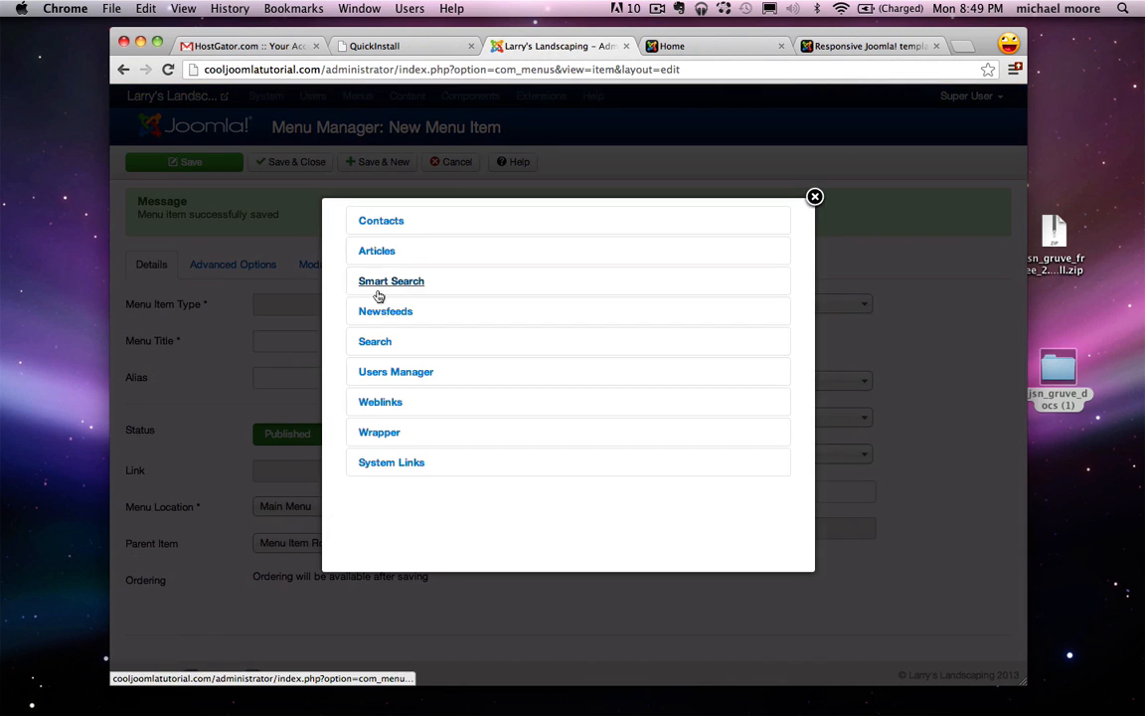
click(374, 250)
click(408, 325)
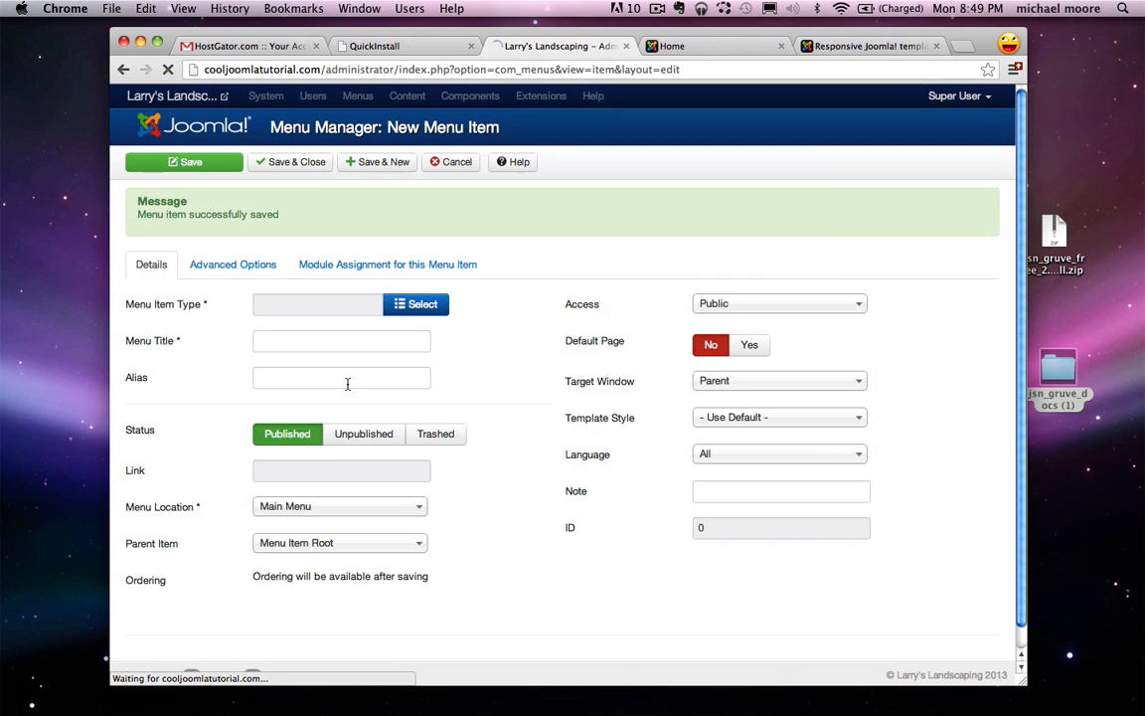
click(410, 282)
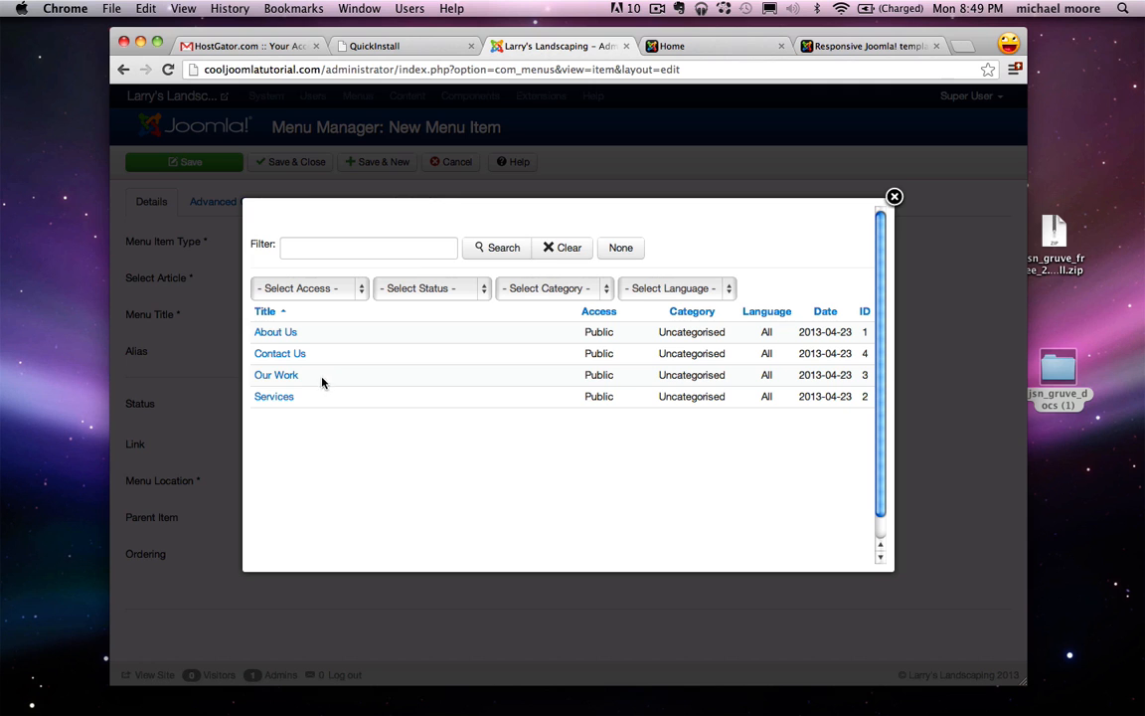
click(288, 376)
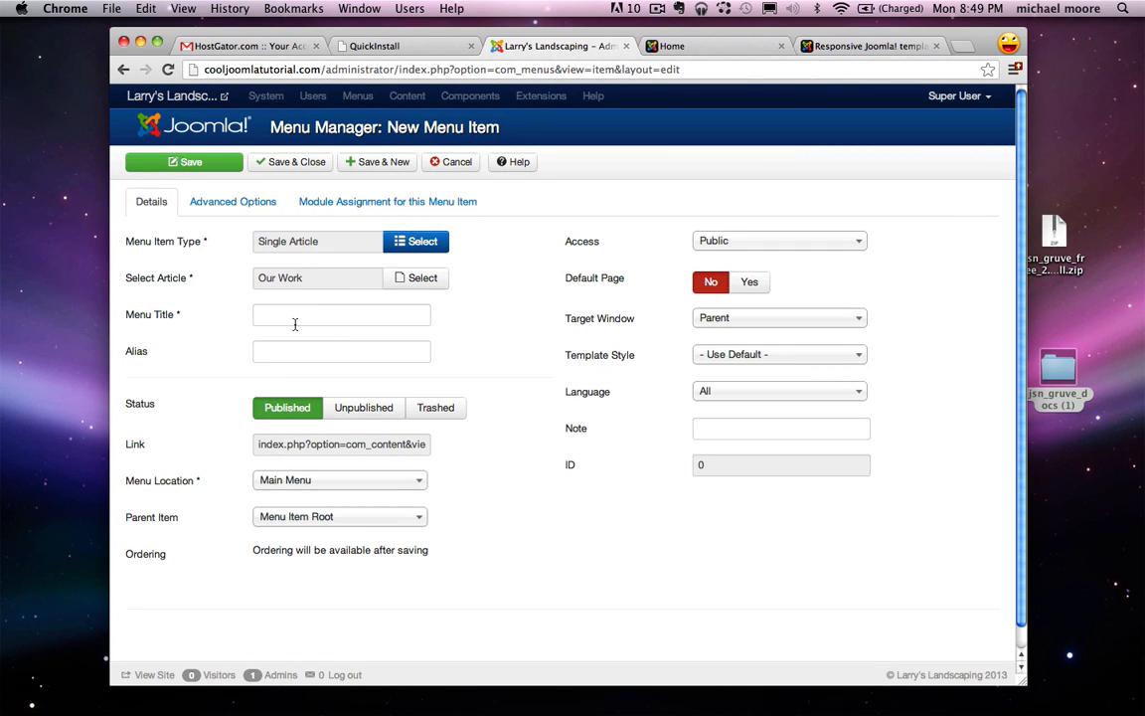
click(295, 321)
text(Our Wor)
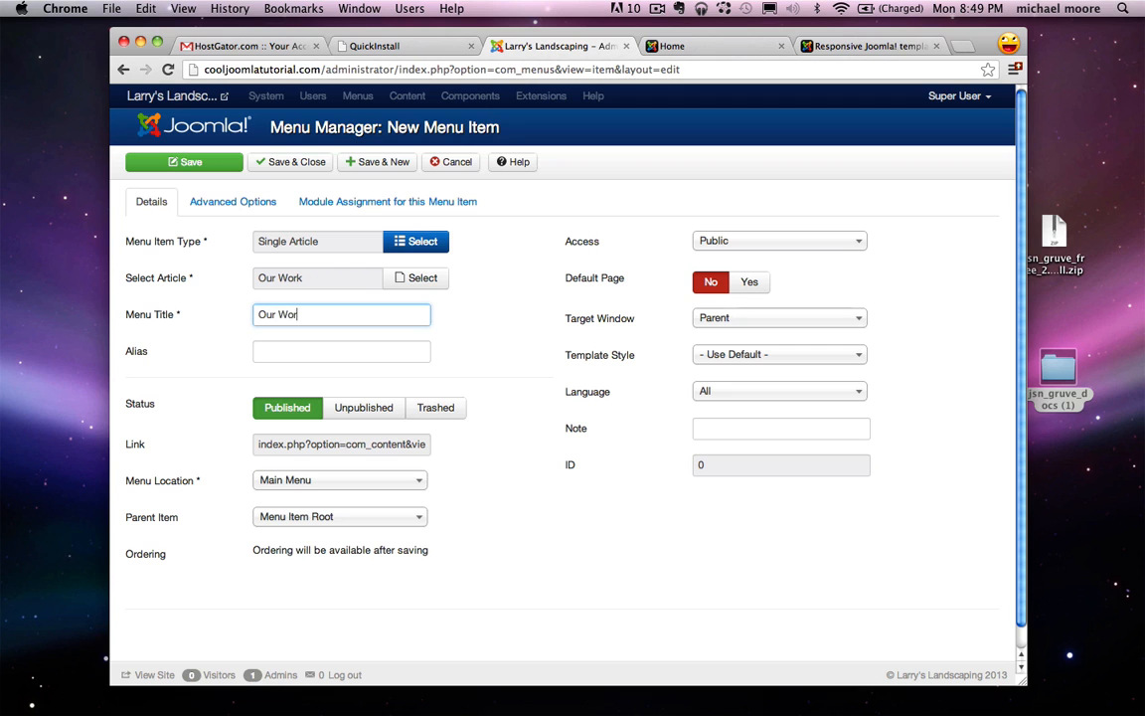
text(k)
click(391, 163)
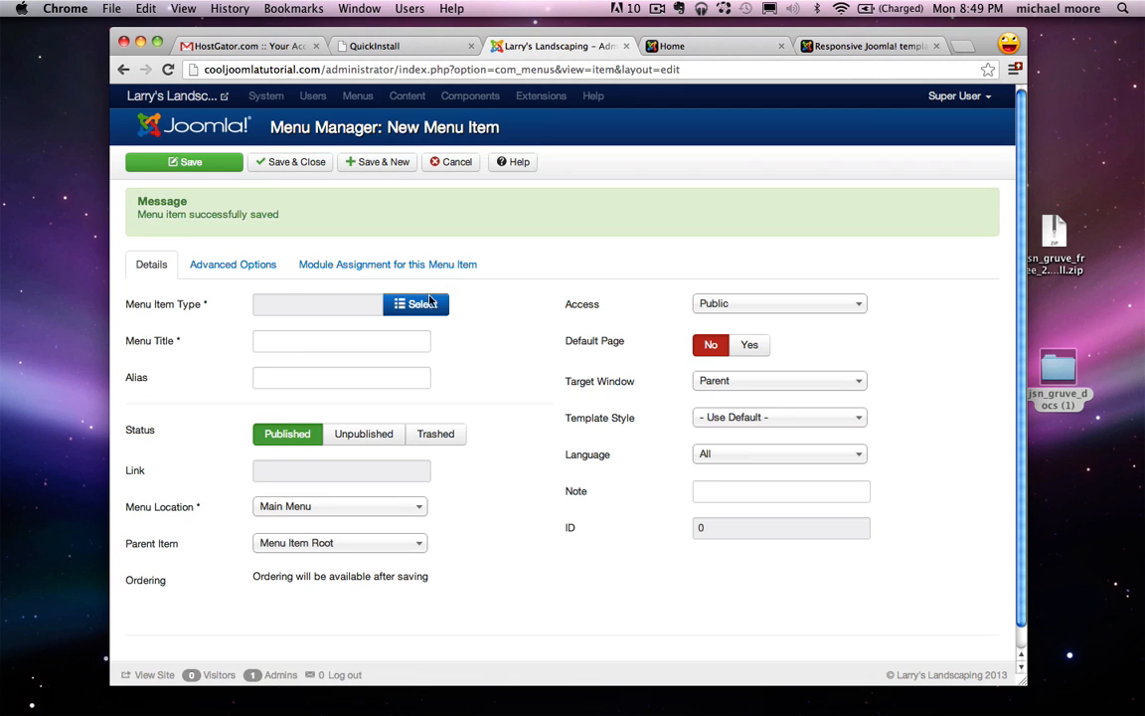
Step: Create a Single Article menu item 'Contact Us' linked to the Contact Us article, and close
click(407, 305)
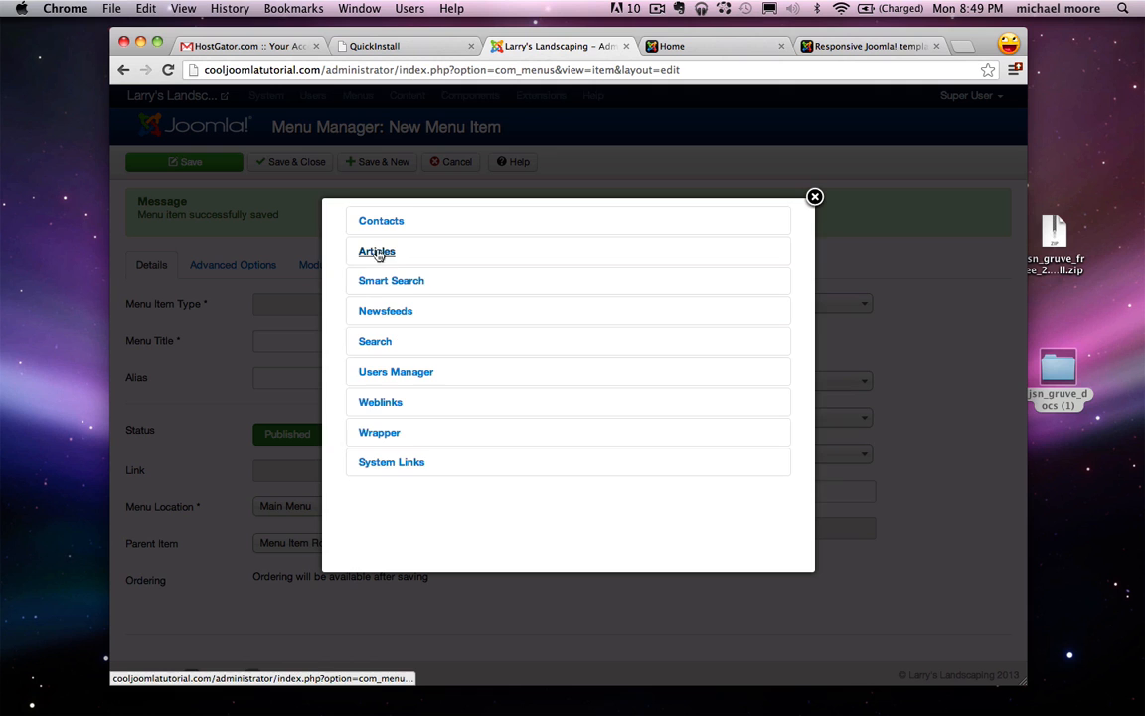
click(376, 253)
click(403, 315)
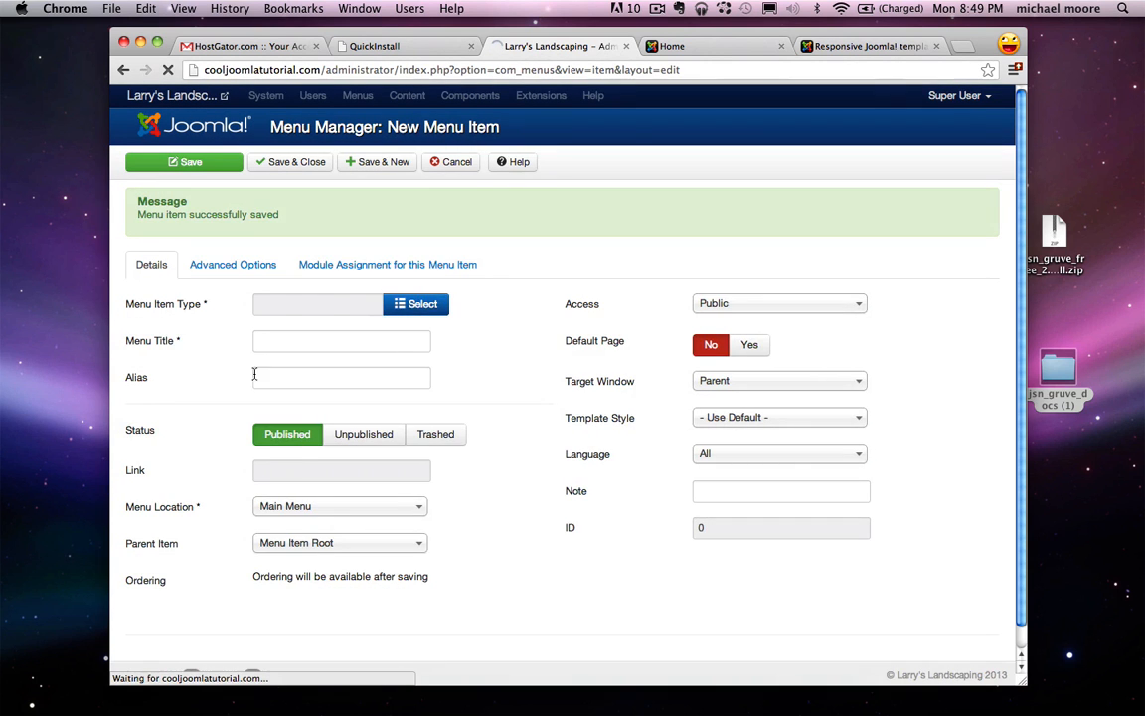
click(415, 279)
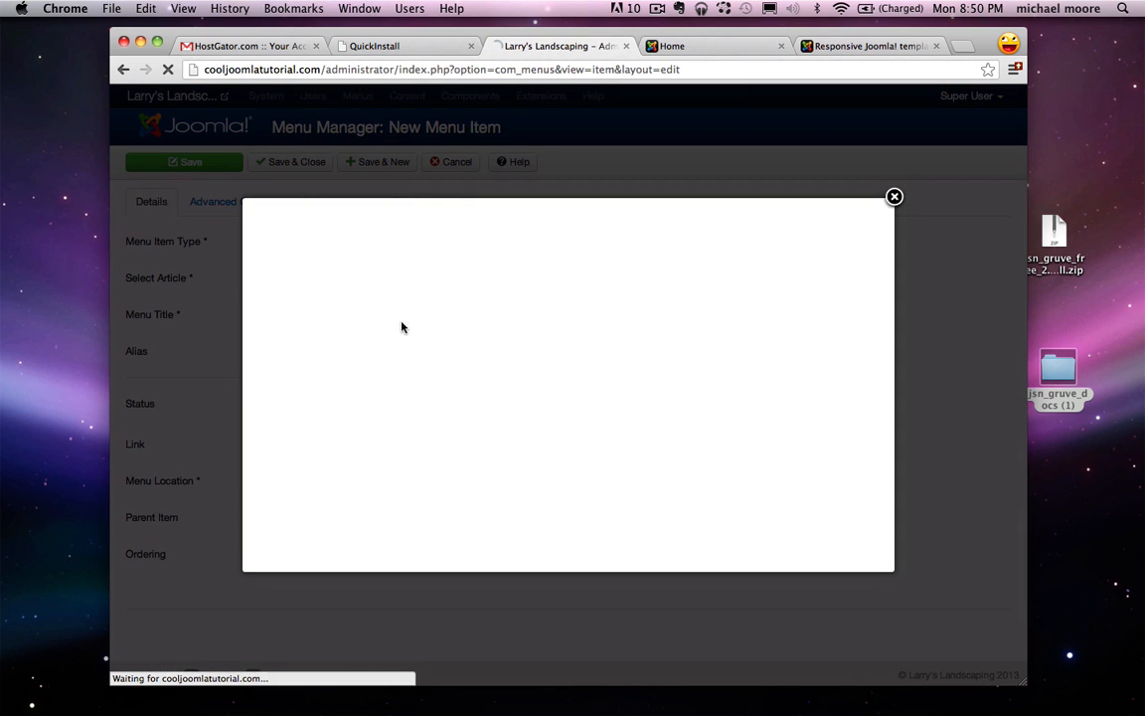
click(279, 354)
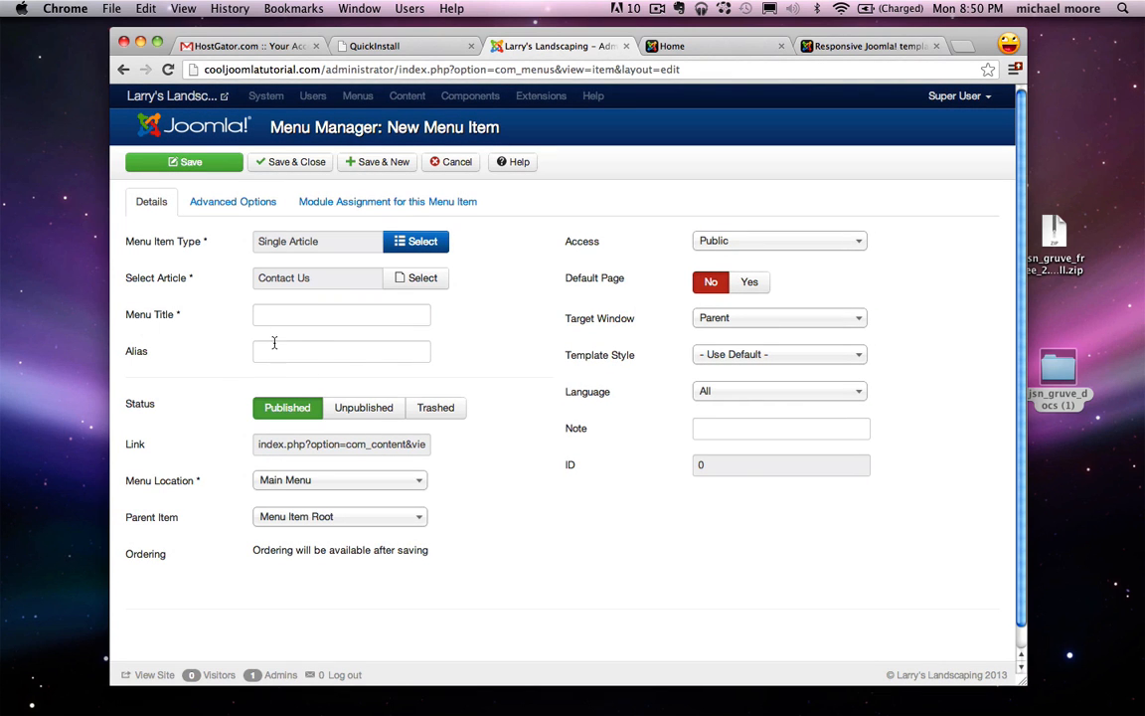
click(278, 318)
text(Contact)
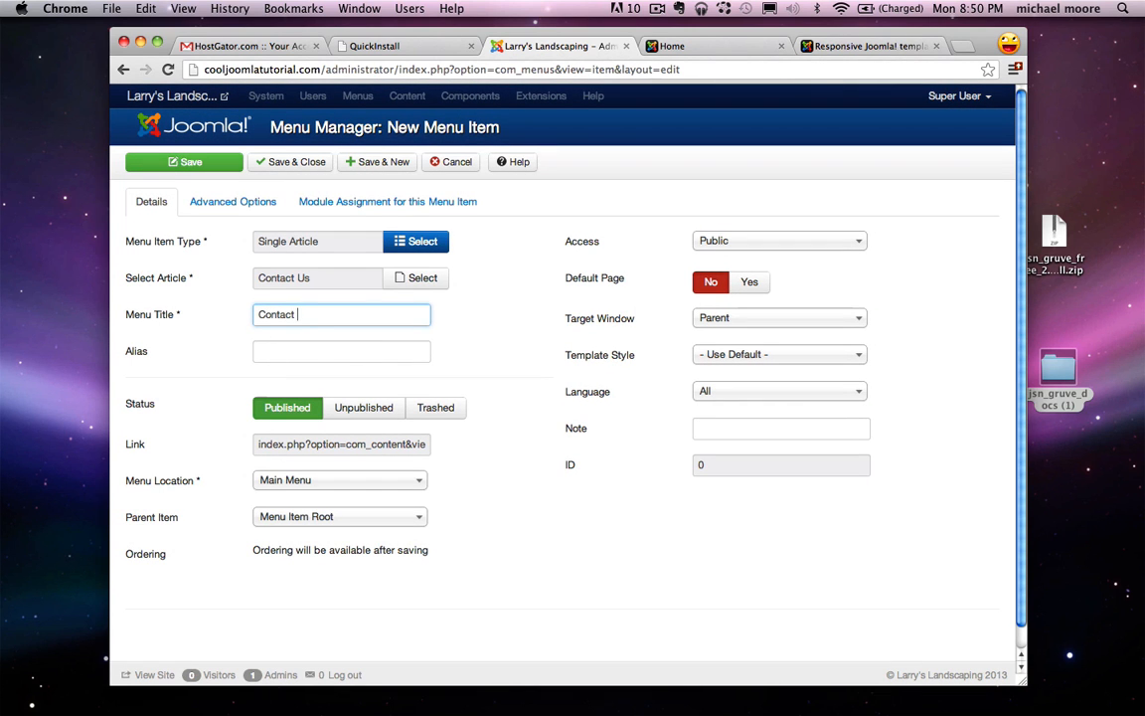
text( Us)
click(298, 165)
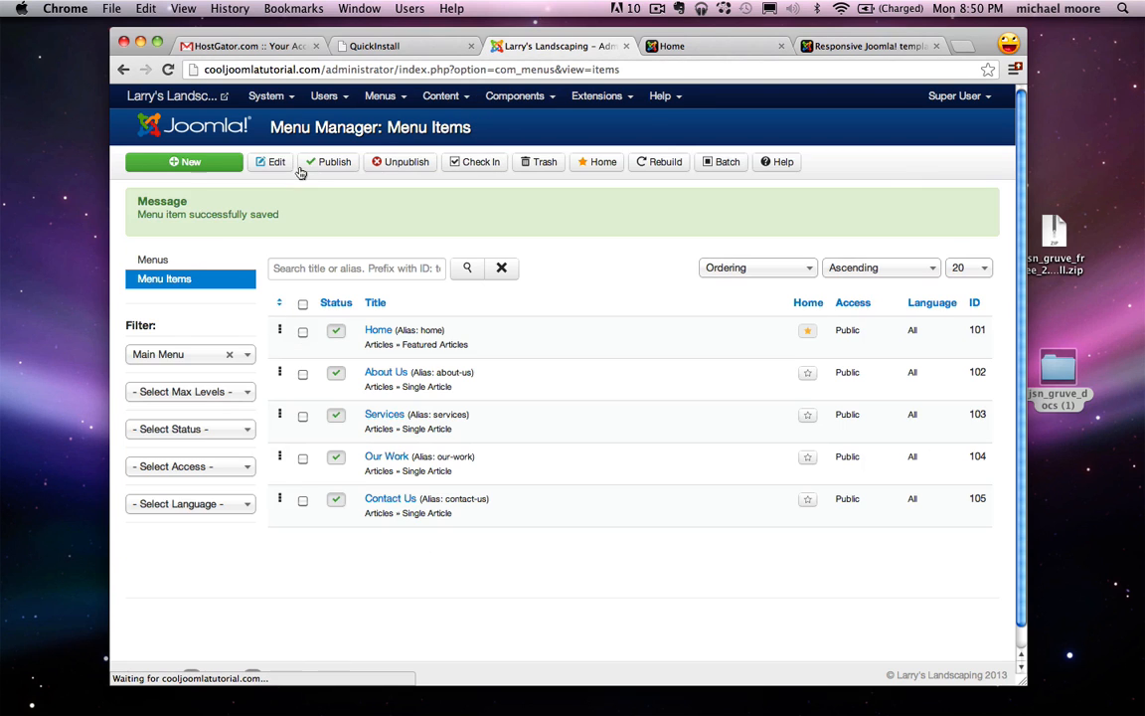
click(699, 50)
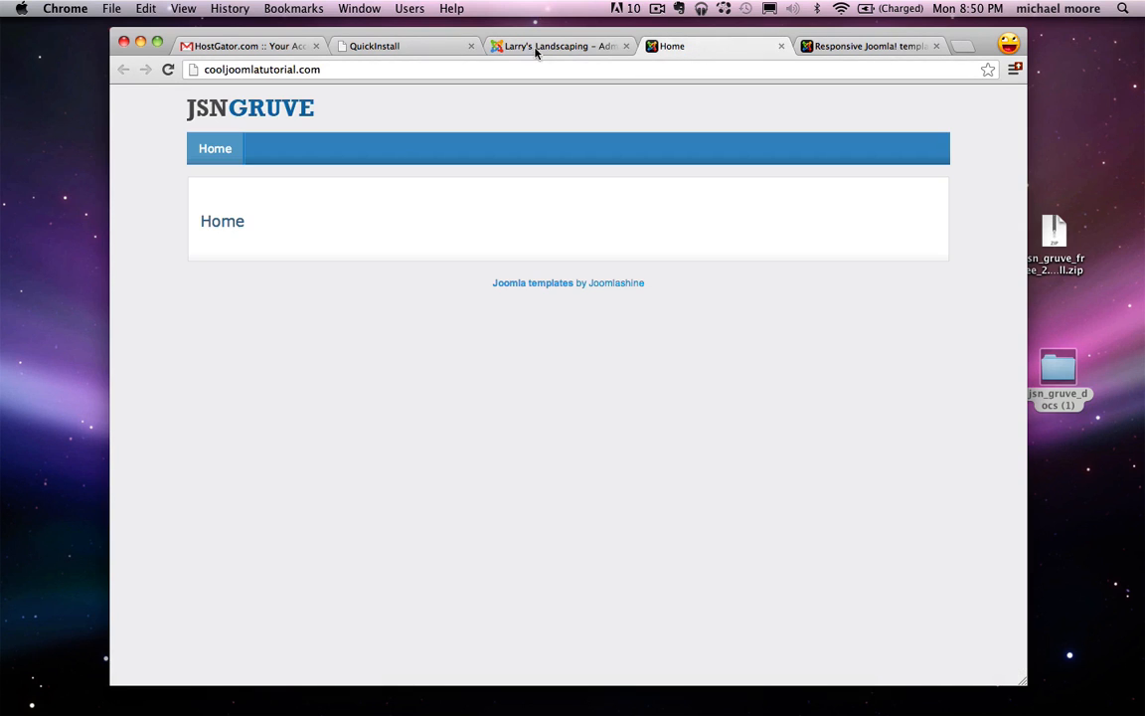
click(168, 69)
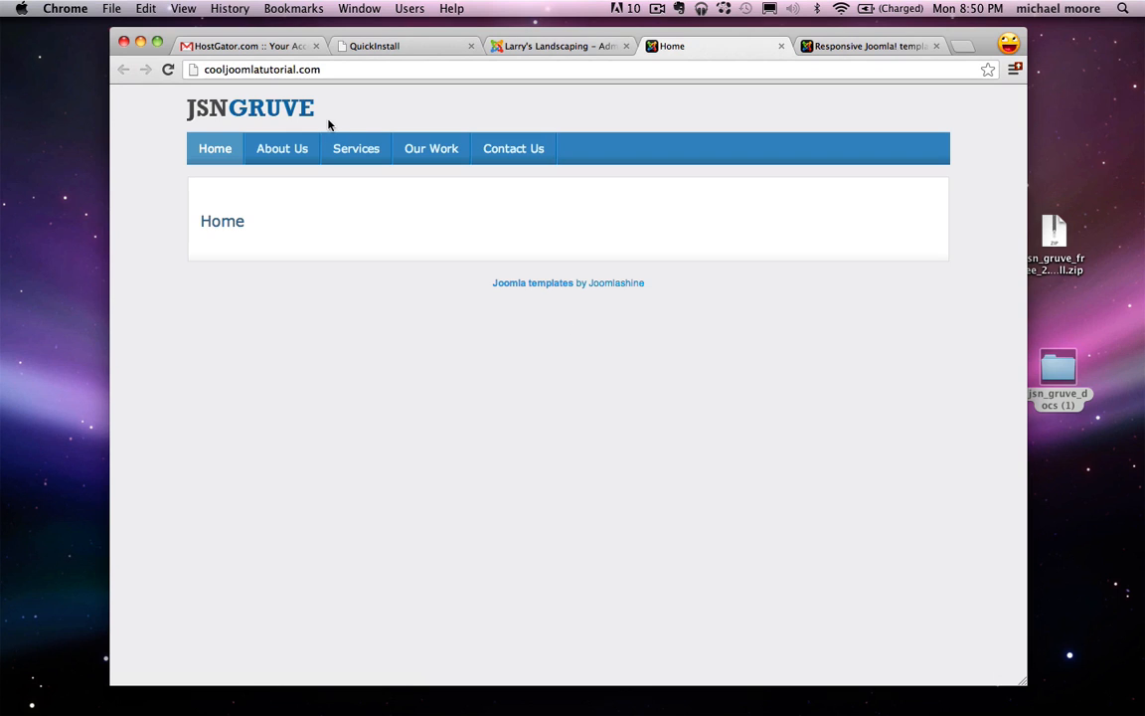
click(288, 150)
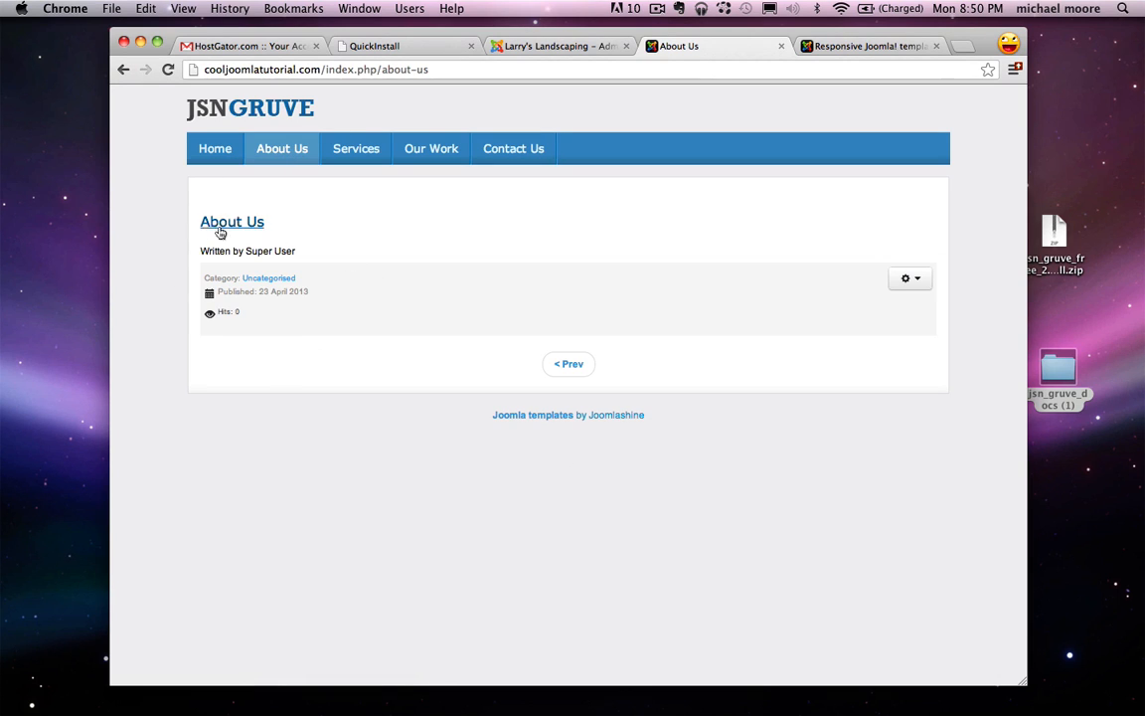
click(361, 156)
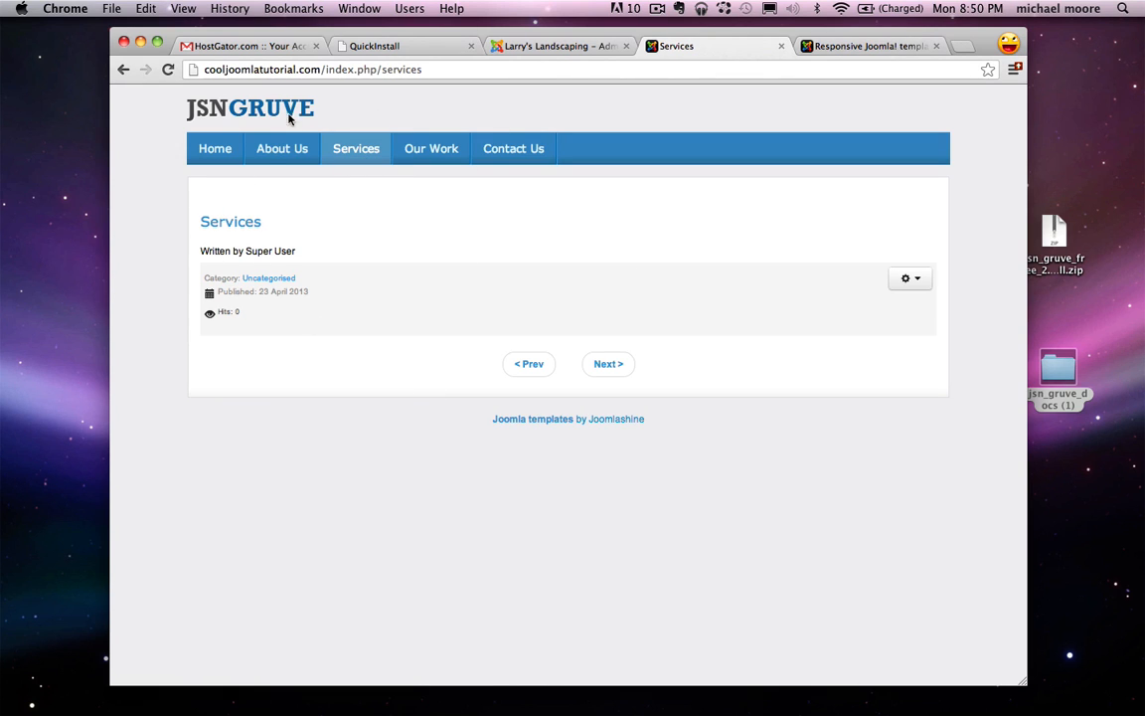
click(207, 102)
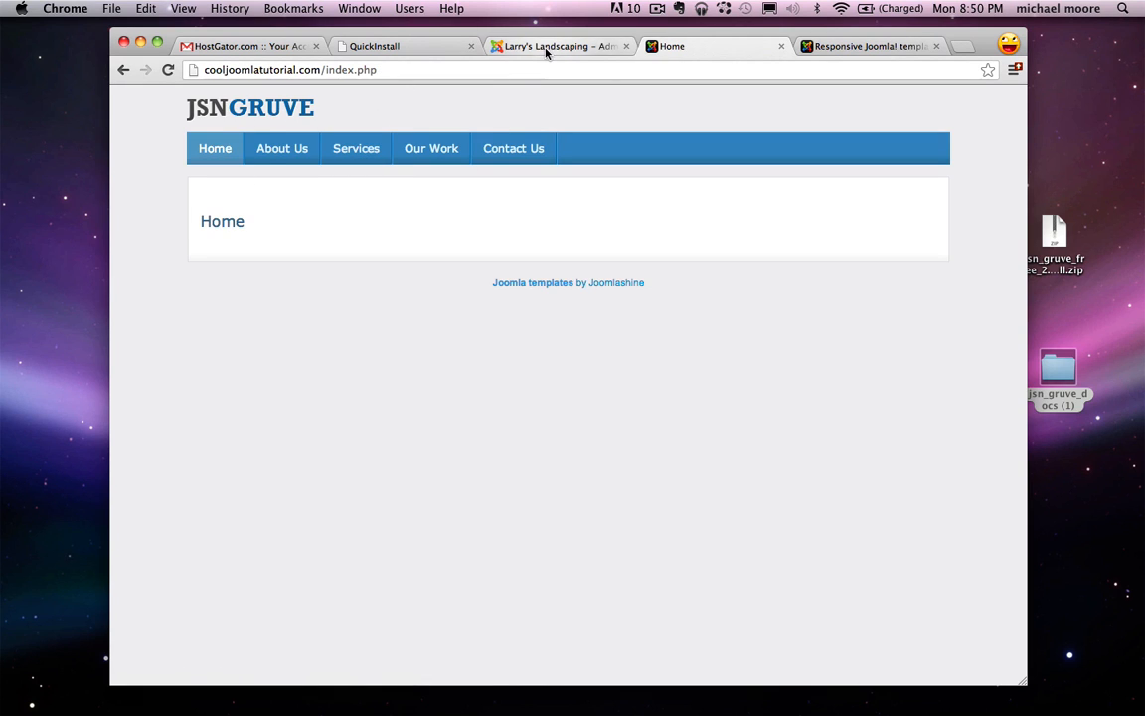
click(493, 45)
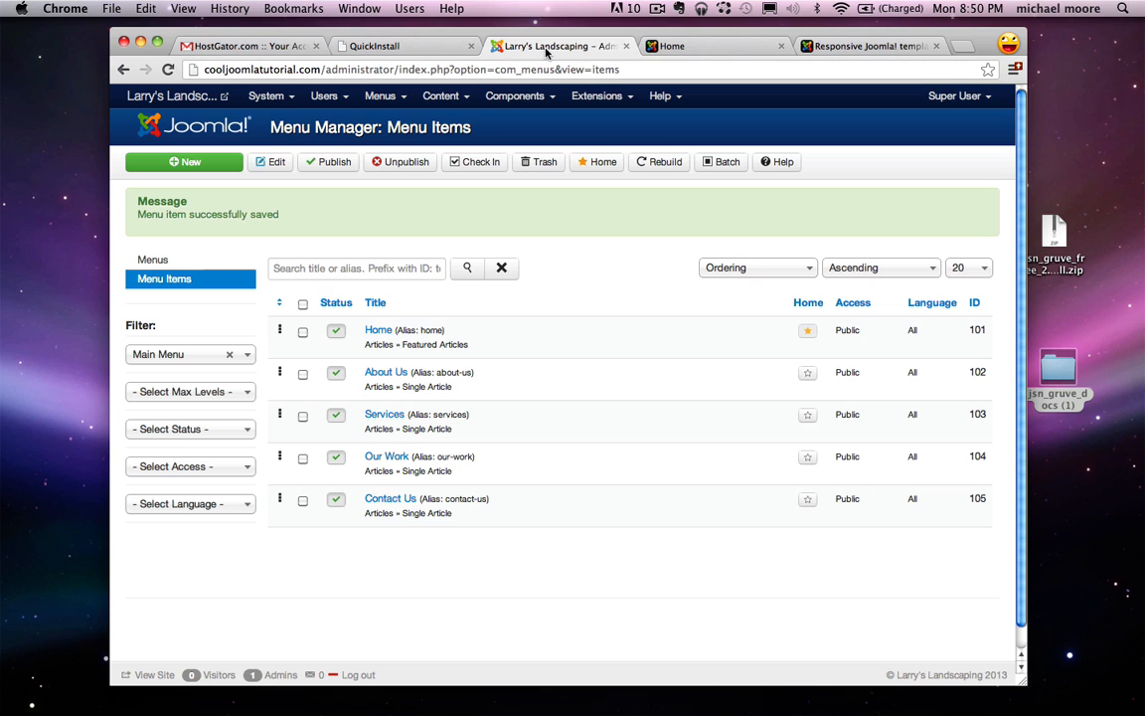
Step: Open the About Us article from the Article Manager and save it with its smiley text
click(440, 96)
click(449, 121)
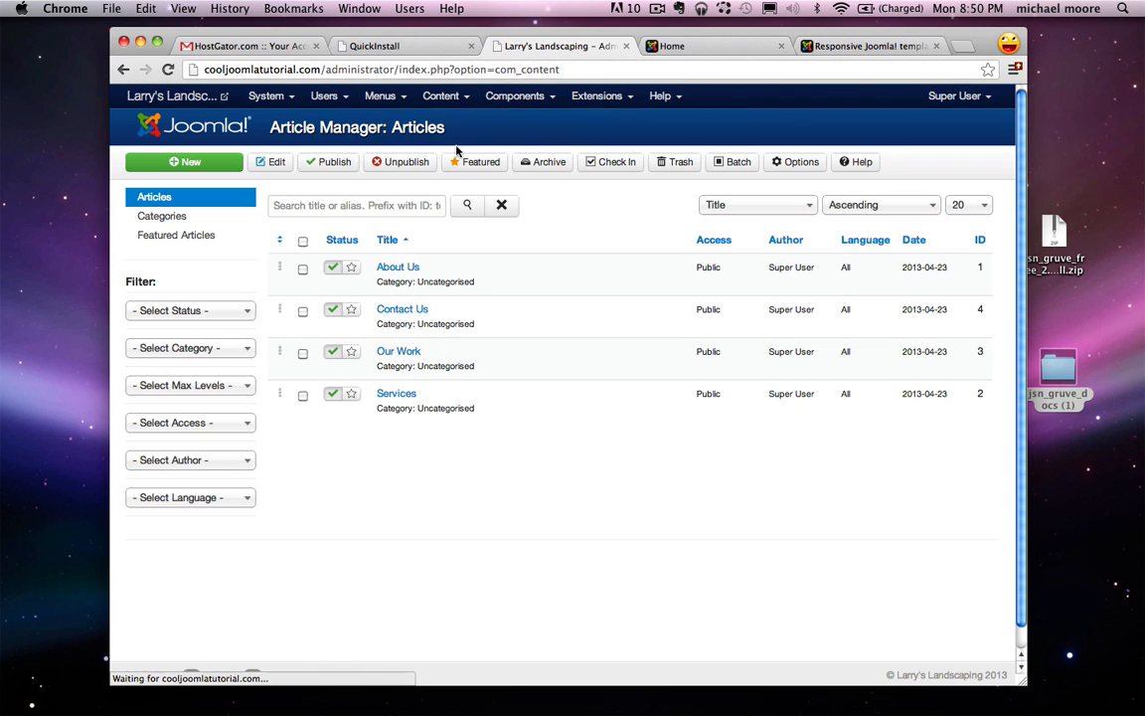
click(394, 269)
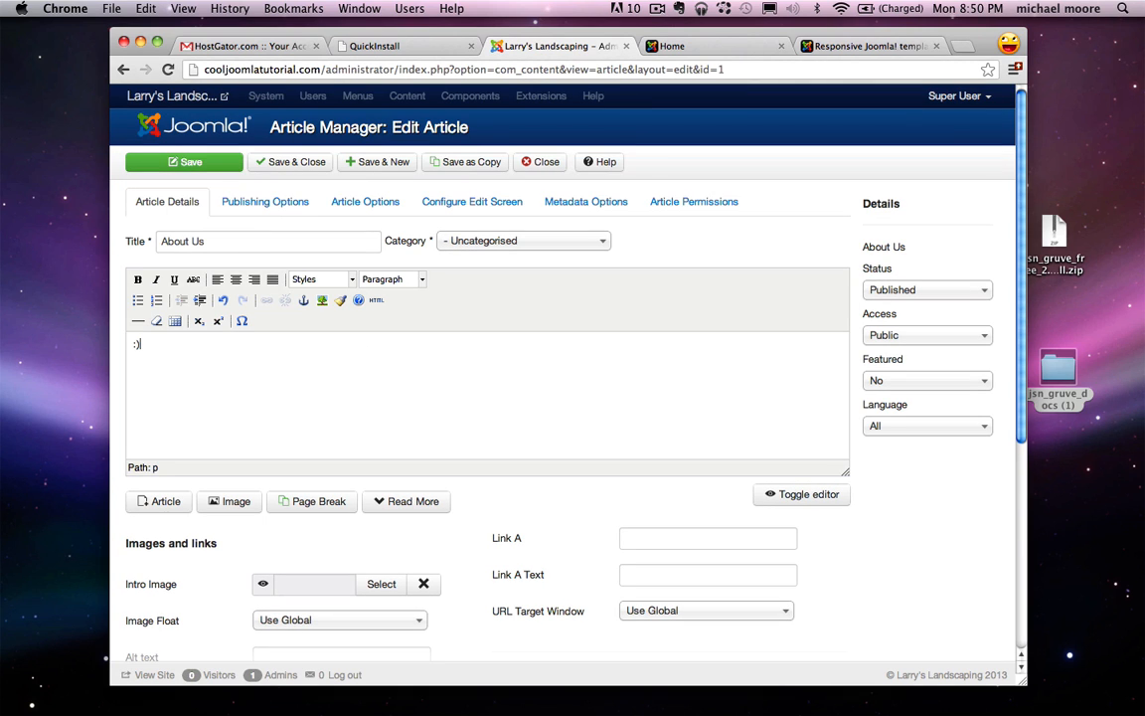
click(281, 161)
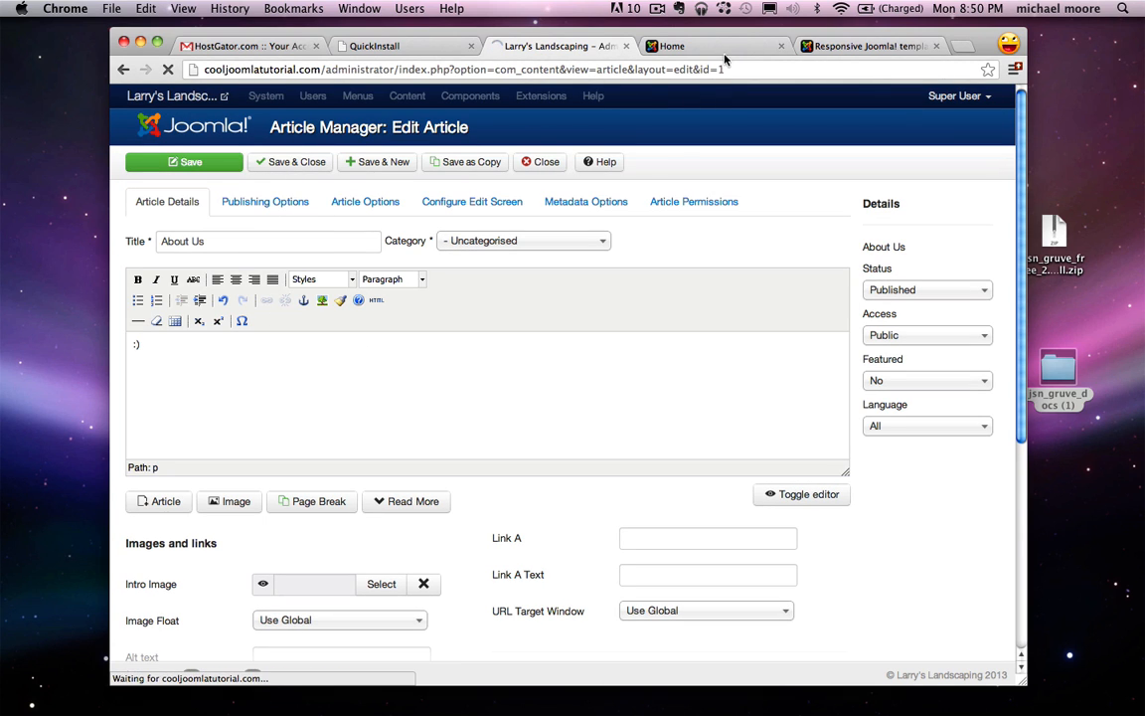
Step: View the About Us page on the live site, then return to Home
click(718, 47)
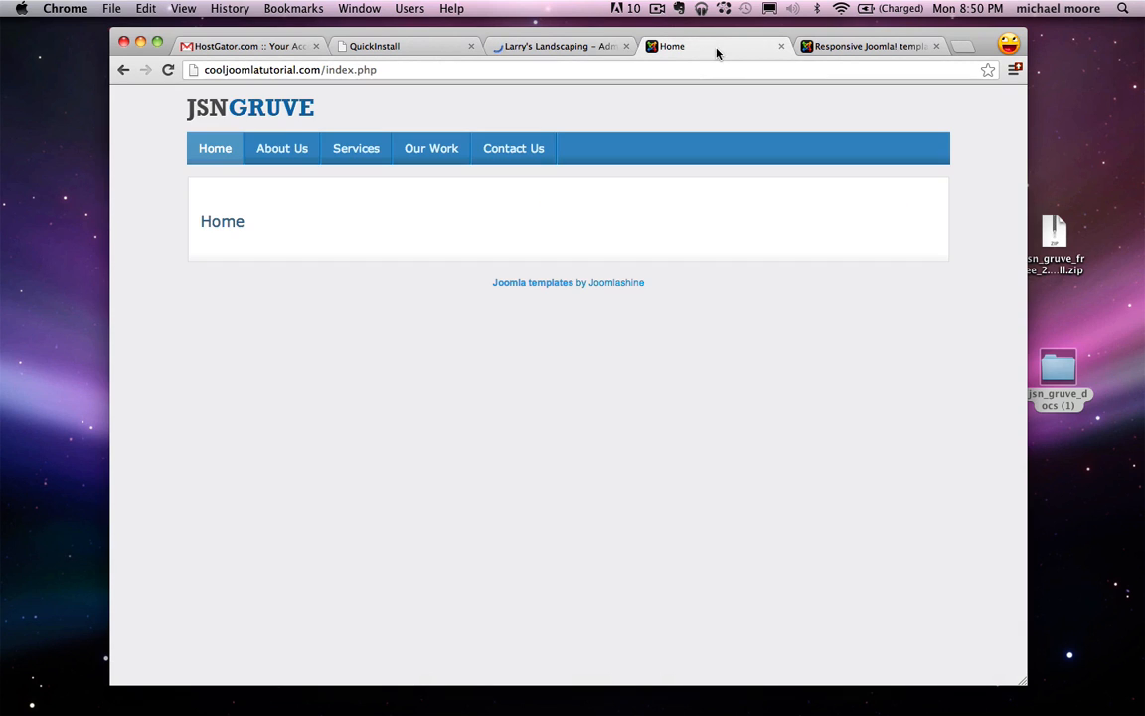
click(281, 151)
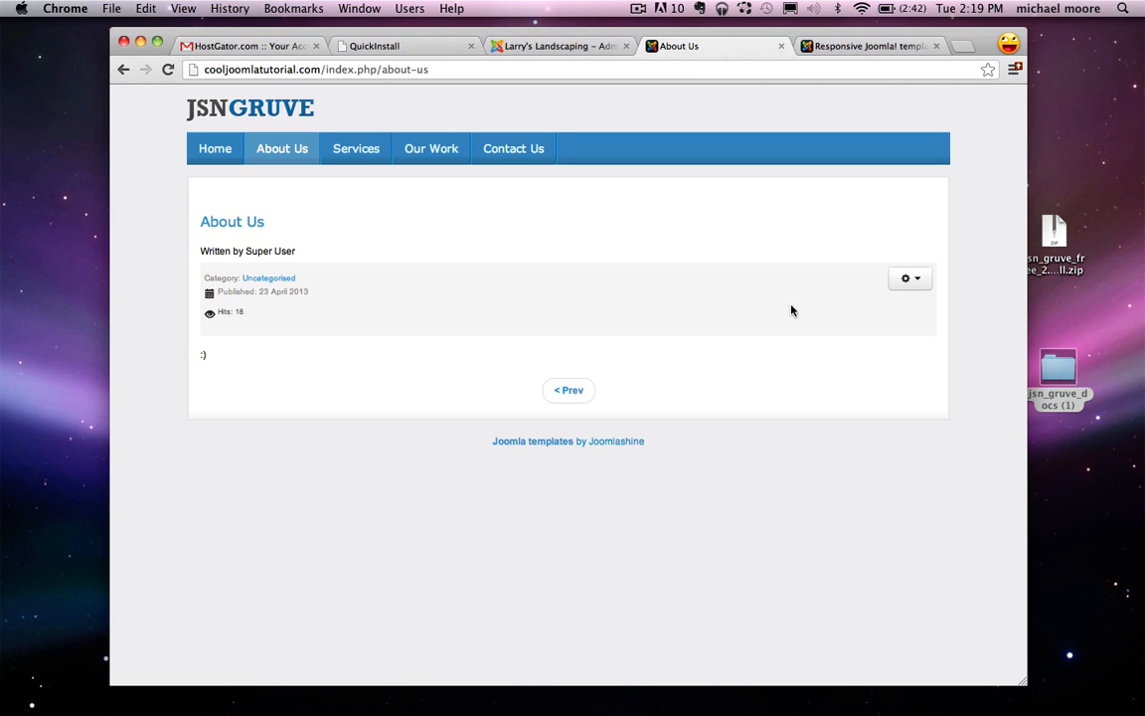
click(218, 151)
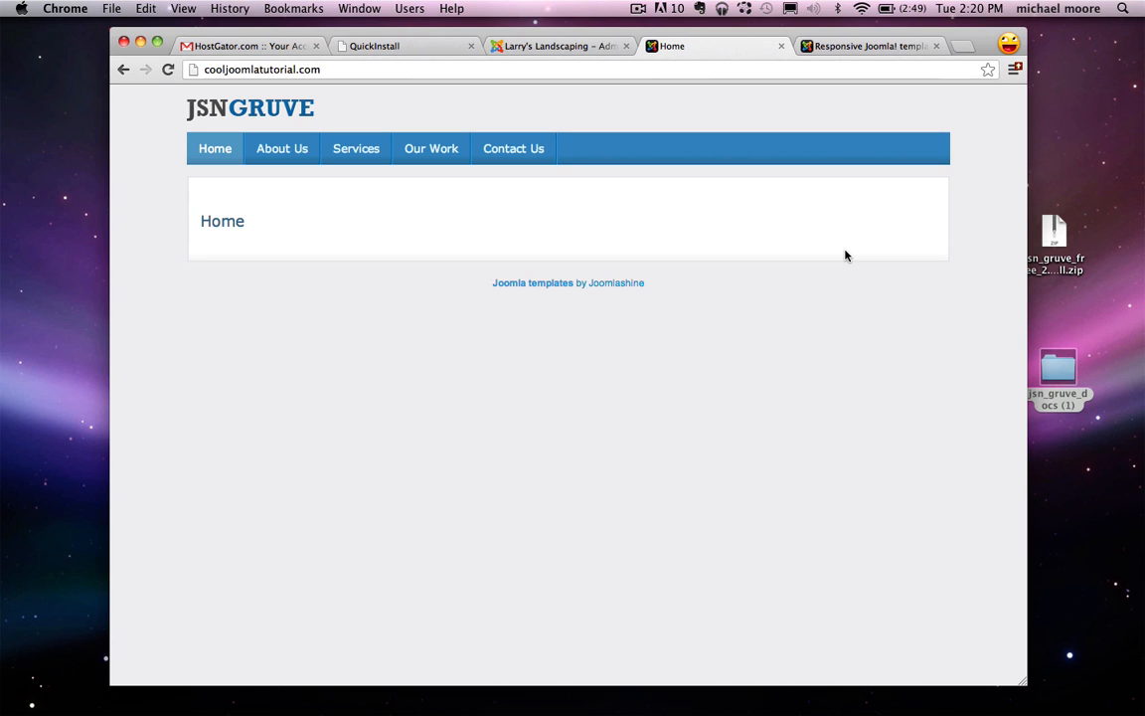
Step: Search Google for 'jsn imageshow'
click(388, 47)
click(356, 69)
text(google.com)
key(Return)
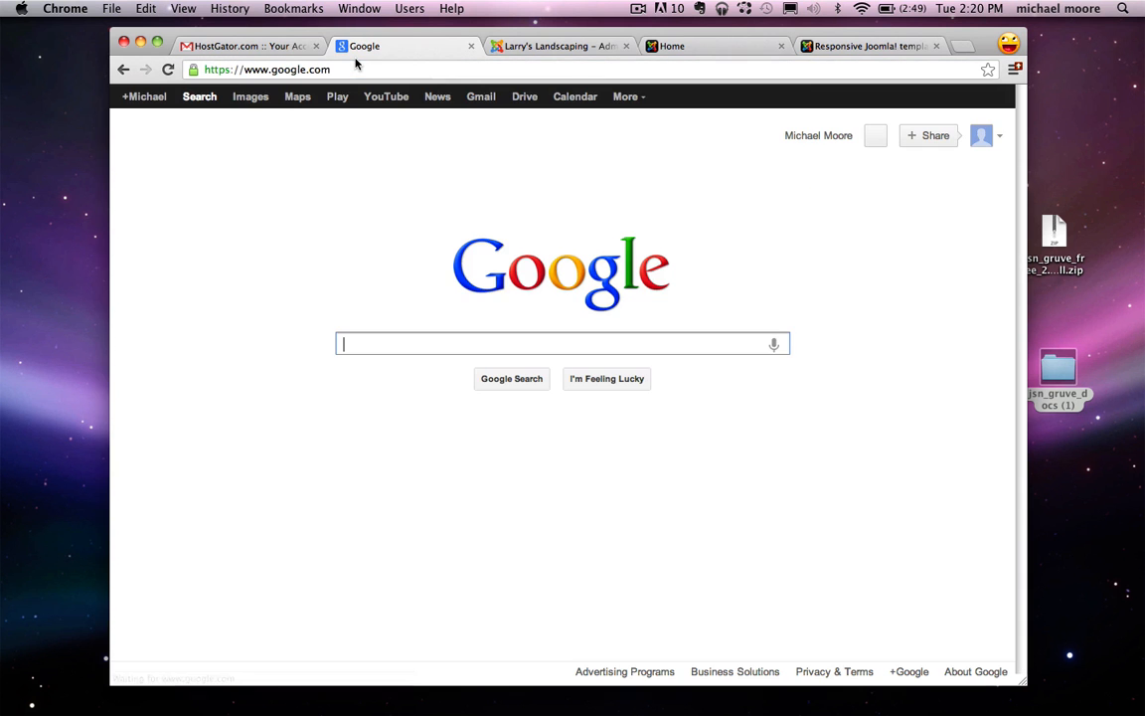
text(jsn imageshow)
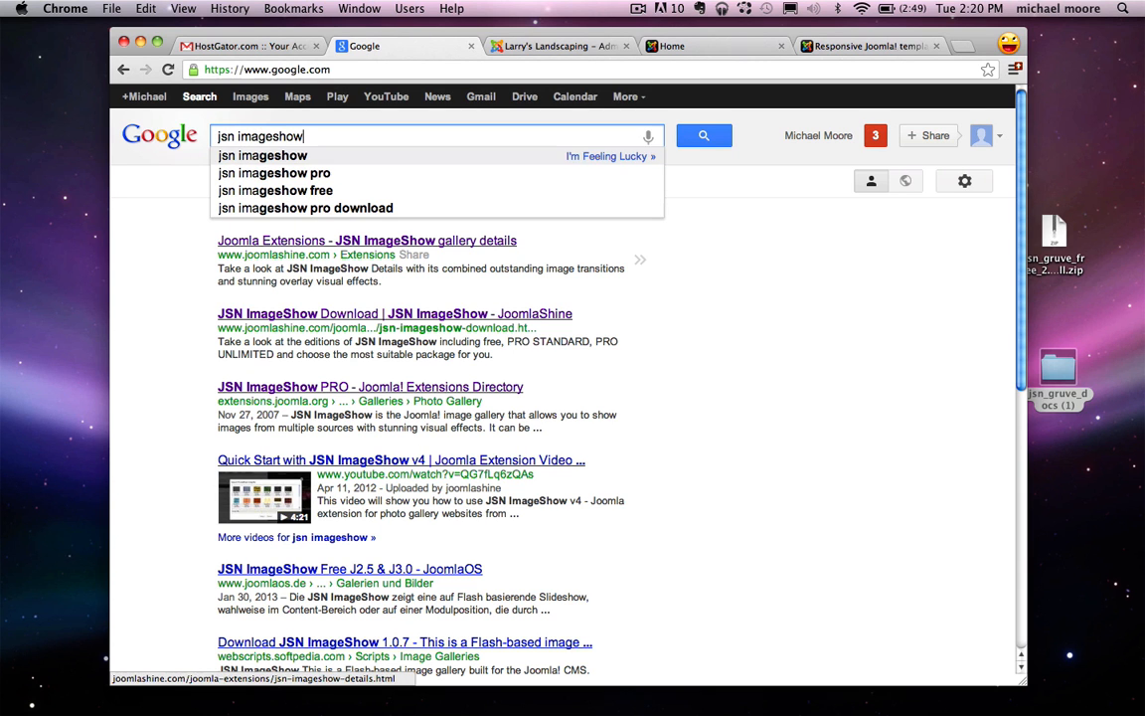
key(Return)
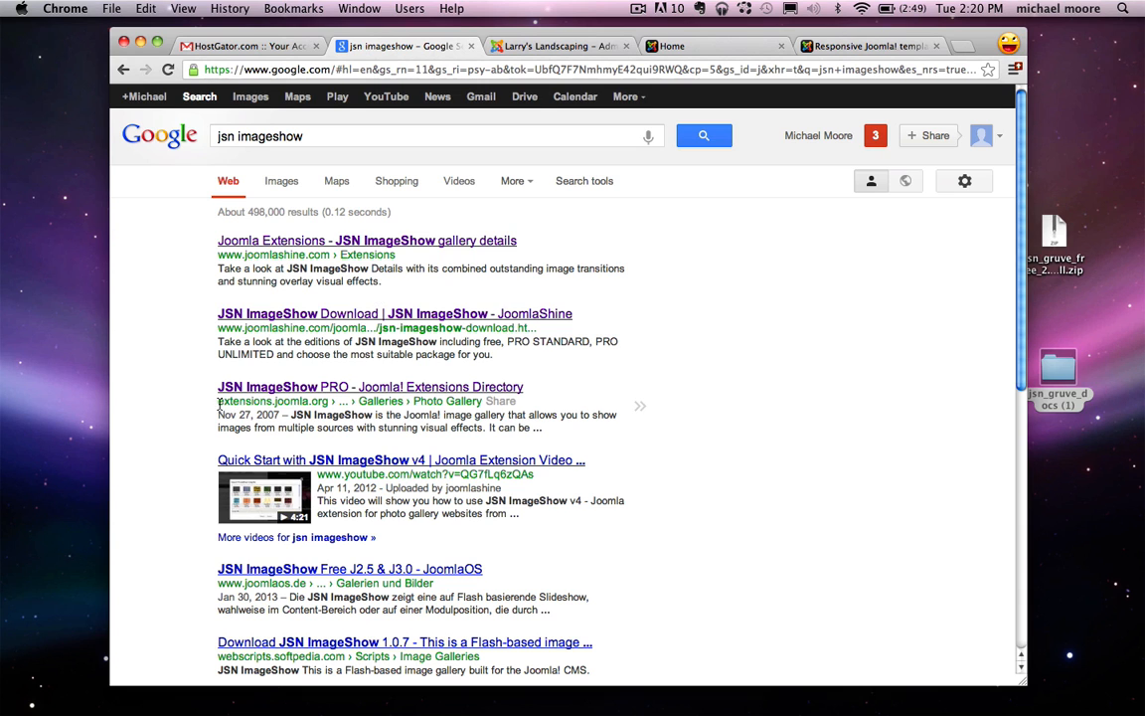
Step: Open the JSN ImageShow PRO extensions directory listing and go to its download page
drag(220, 402, 317, 401)
click(264, 390)
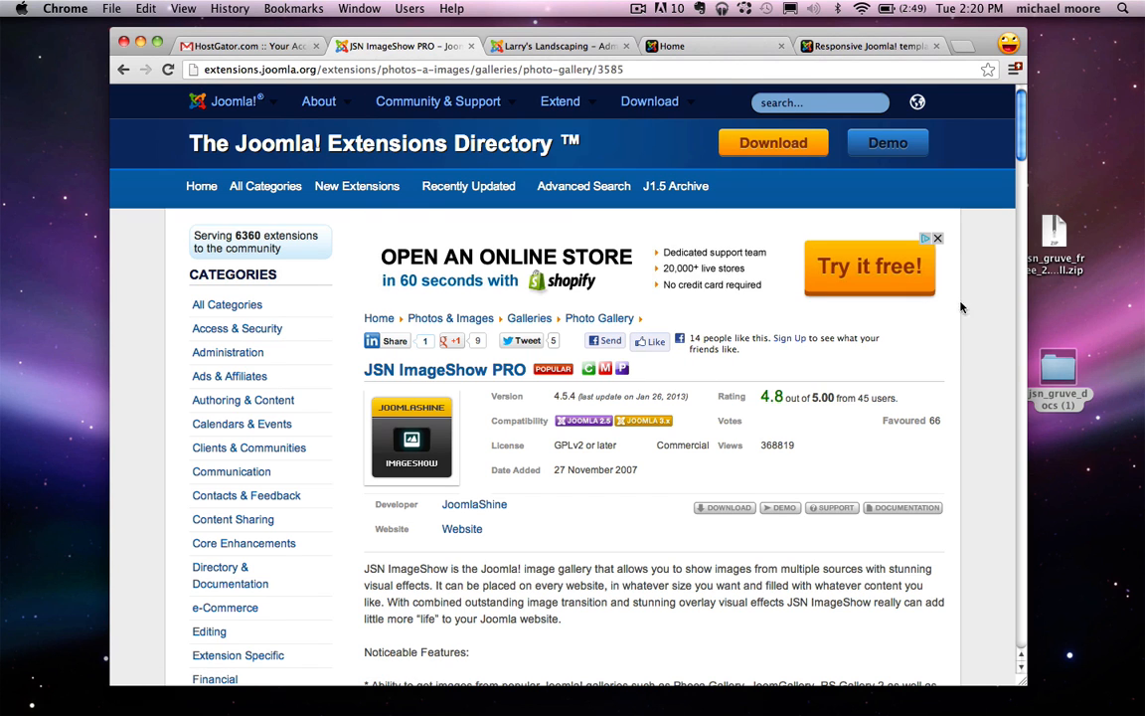
scroll(772, 428, down, 2)
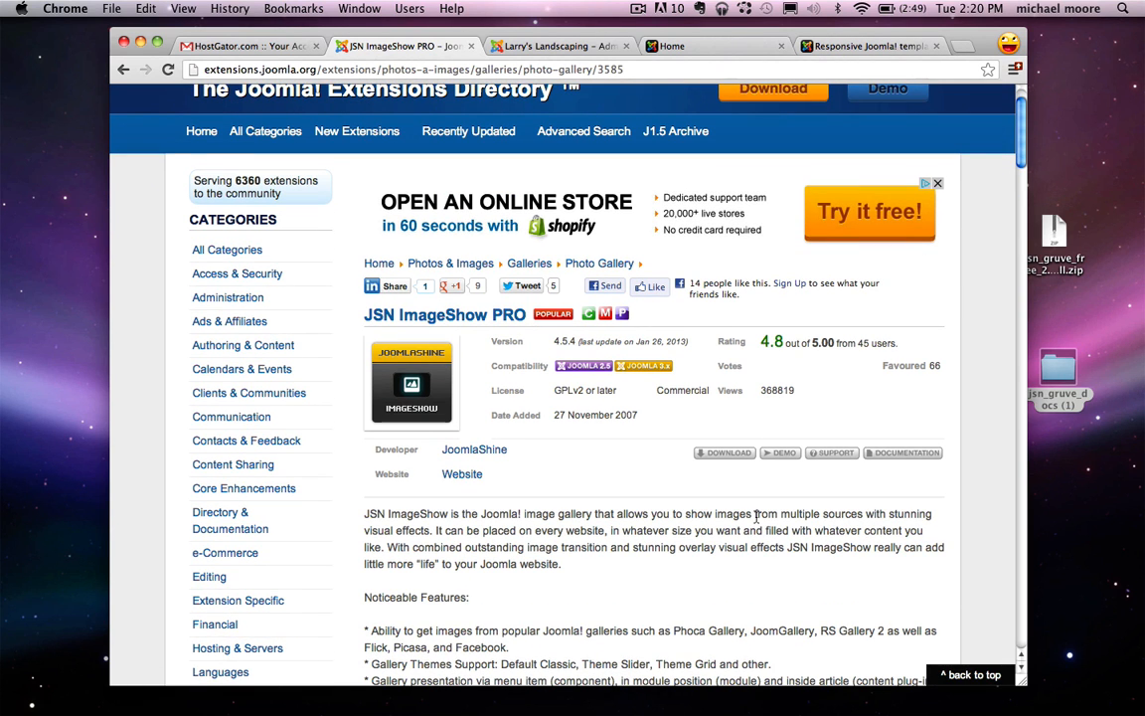
click(726, 456)
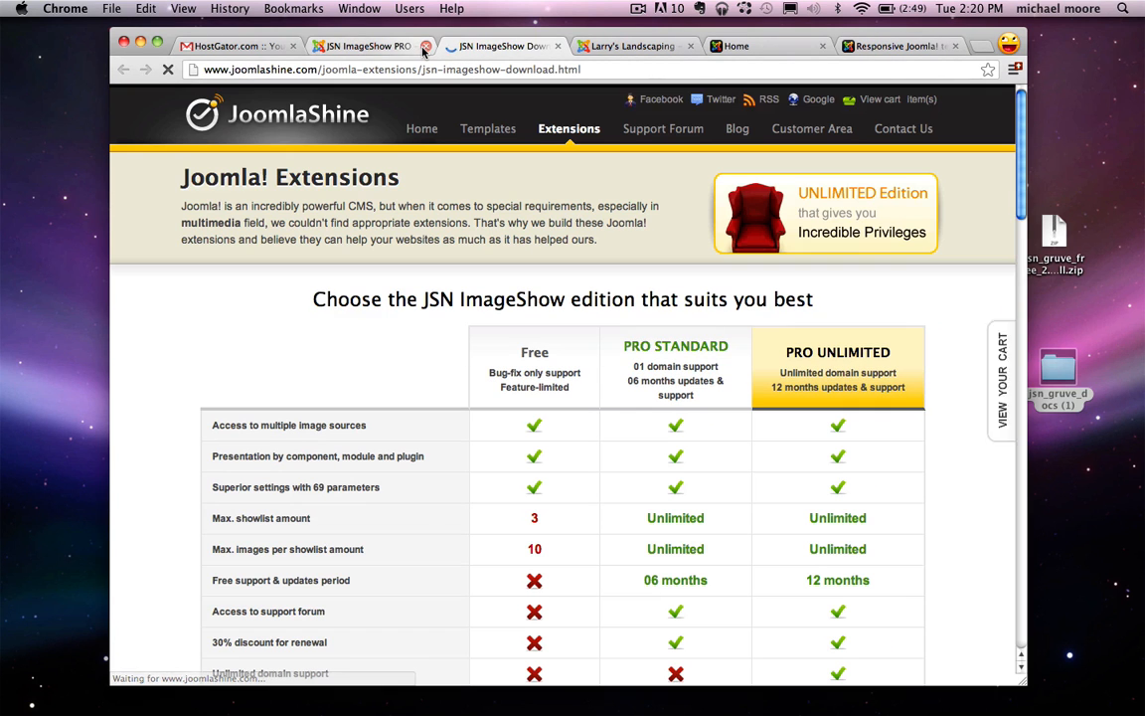
Step: Close the extra tabs and reopen the JSN ImageShow download page from recently closed pages
click(425, 46)
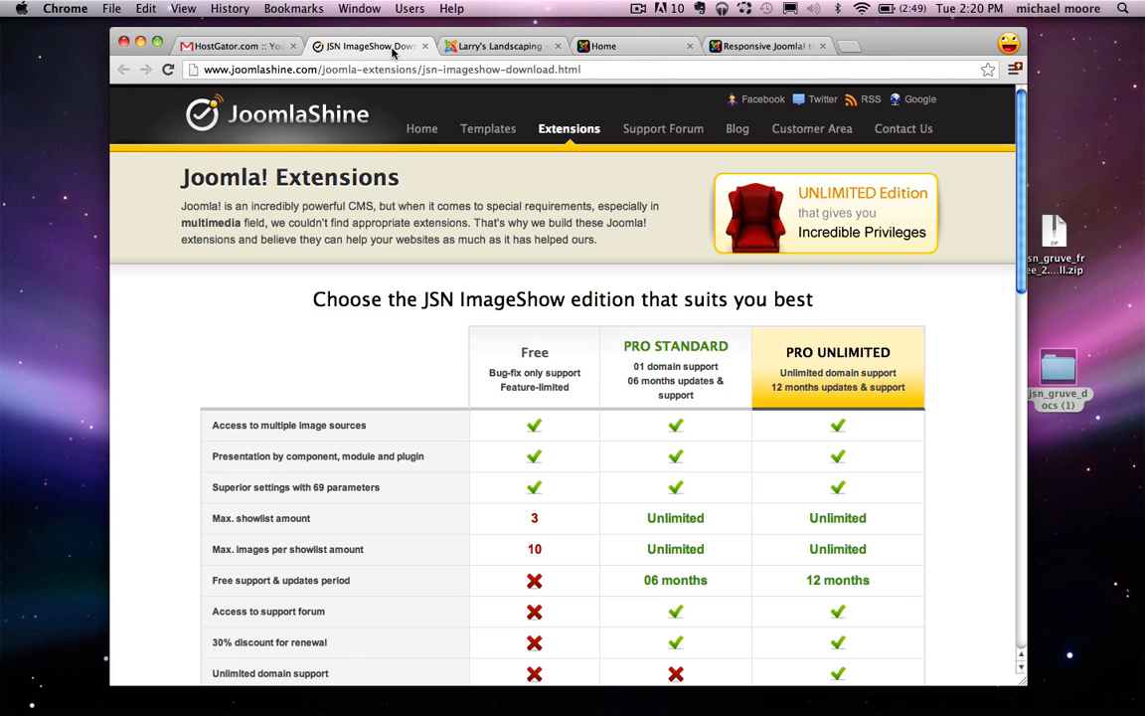
click(293, 45)
click(293, 45)
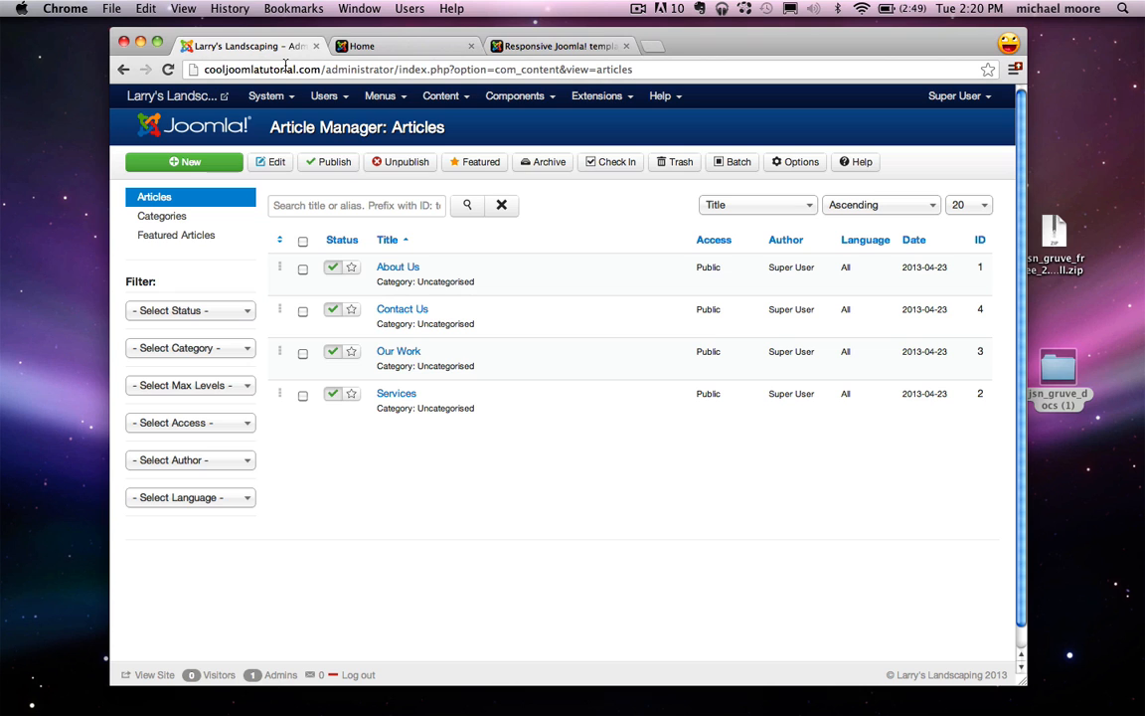
click(224, 8)
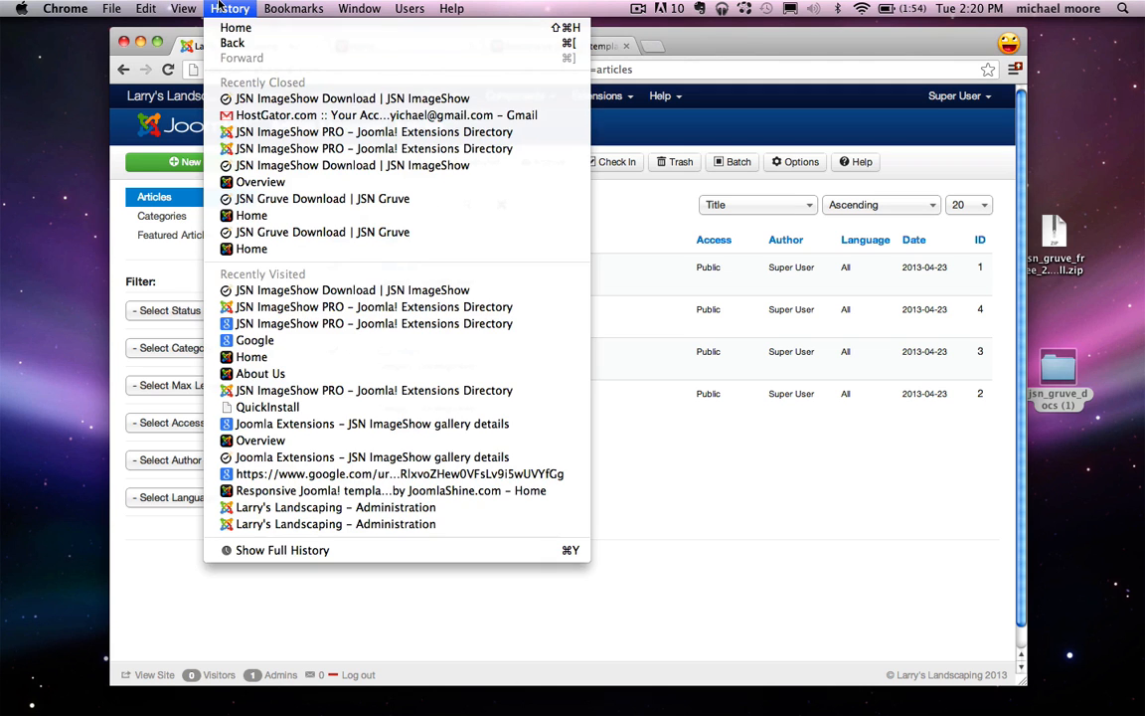
click(272, 97)
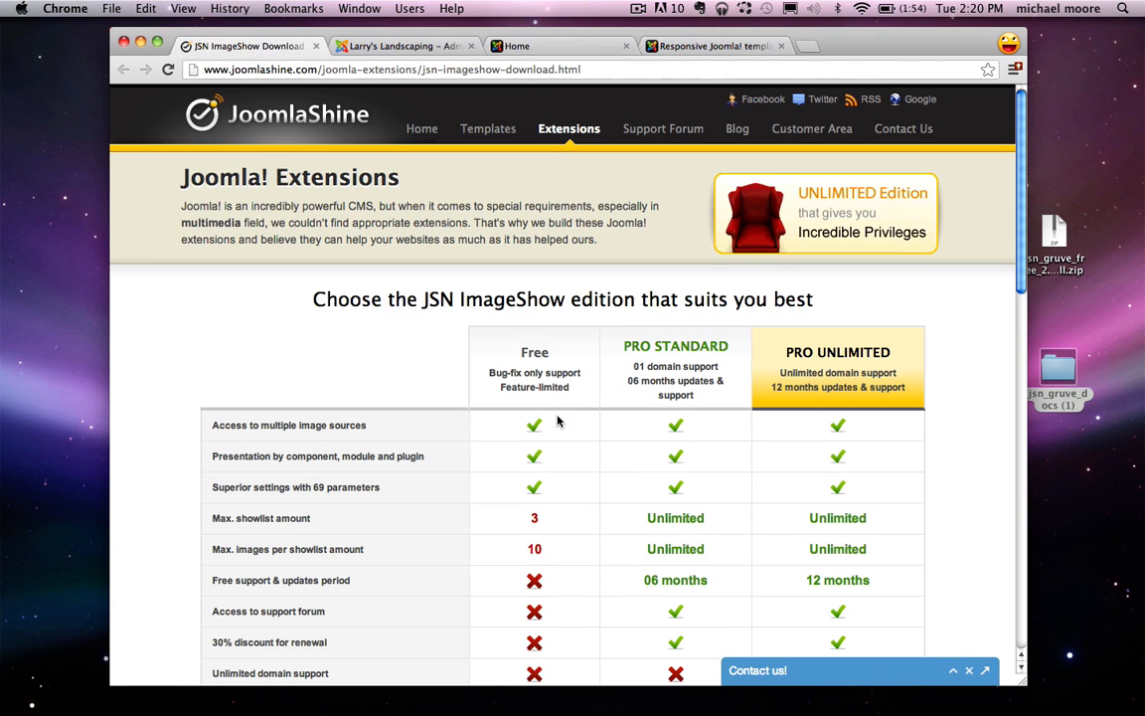
scroll(555, 420, down, 5)
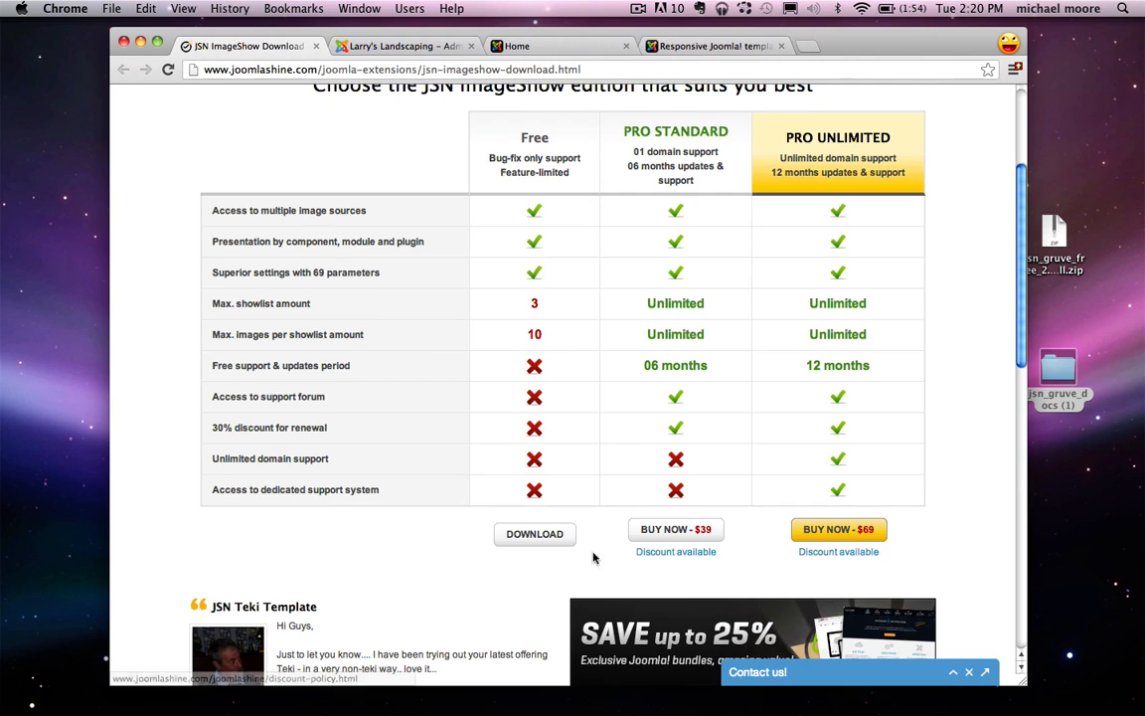
Step: Download the free JSN ImageShow package for Joomla! 3.0.x and move the zip to the desktop
click(520, 536)
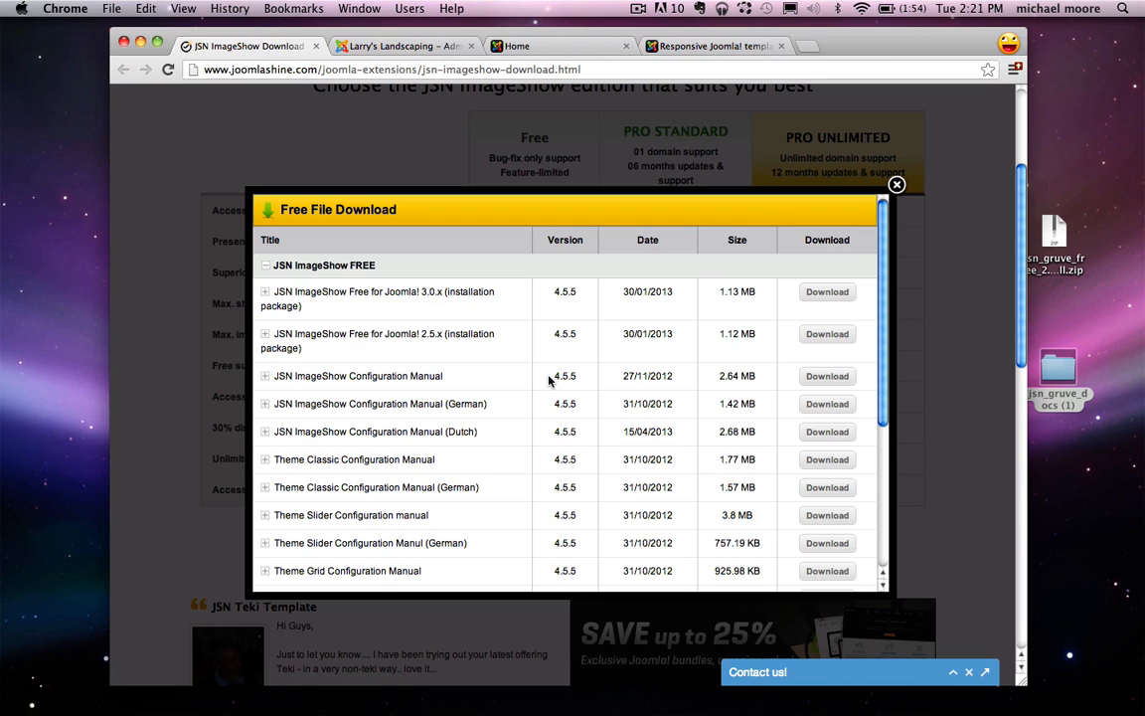
drag(310, 291, 483, 291)
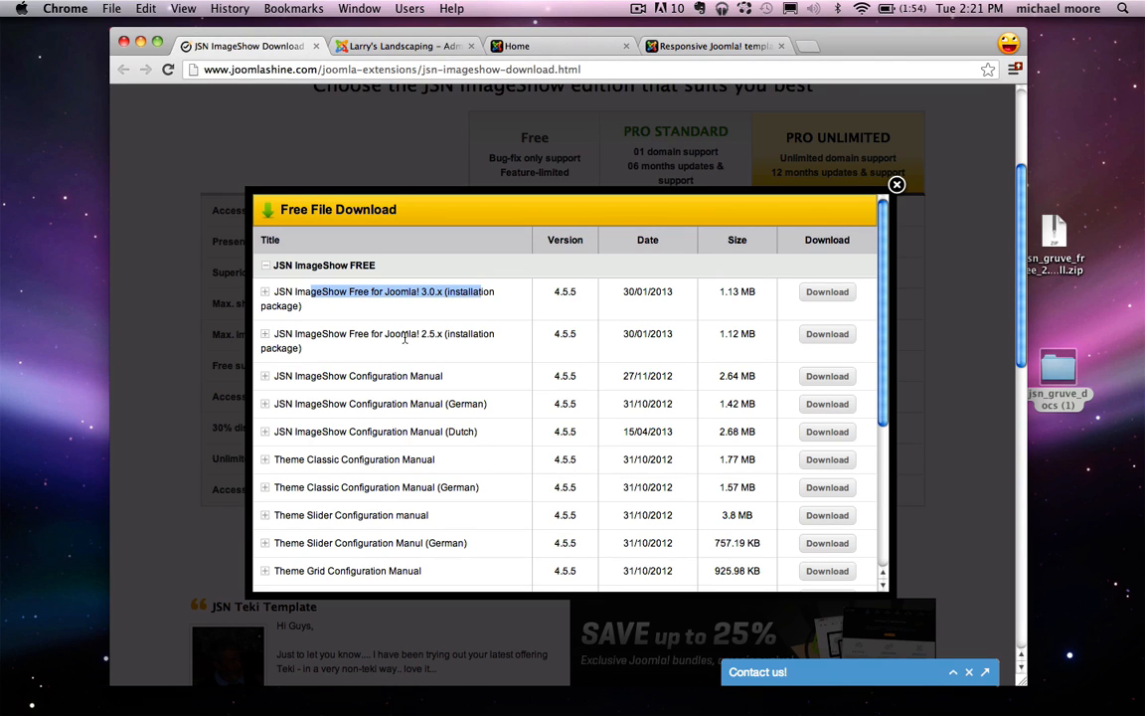
drag(323, 336, 480, 335)
click(474, 341)
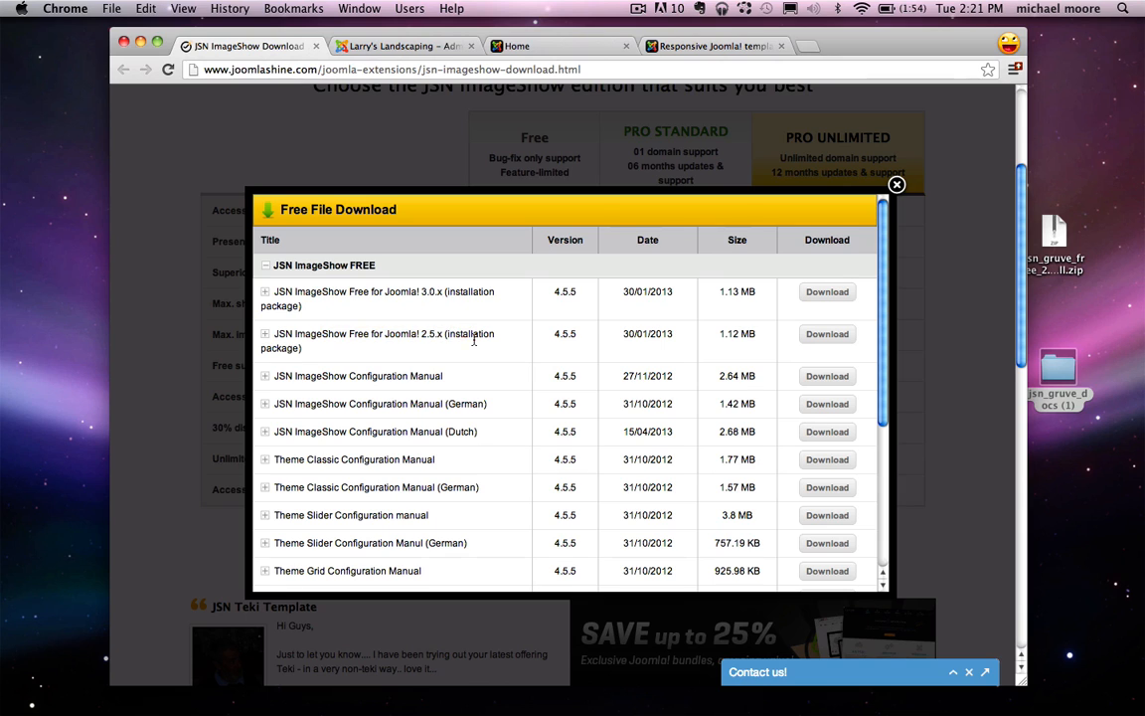
click(828, 294)
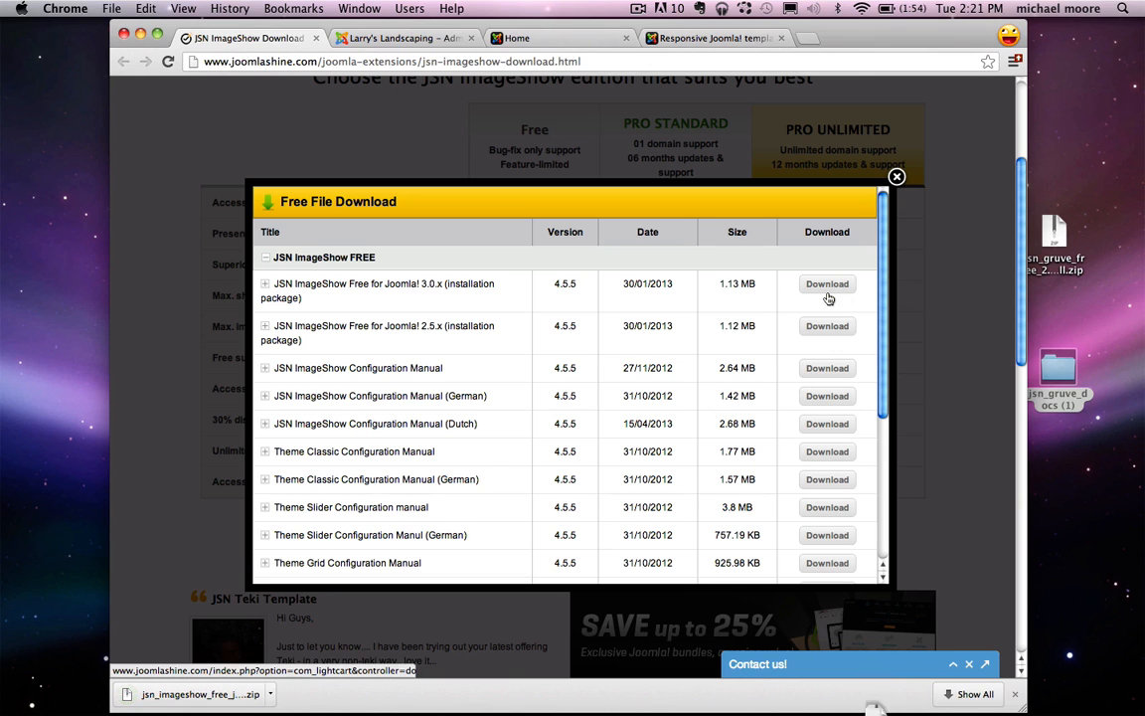
click(1015, 696)
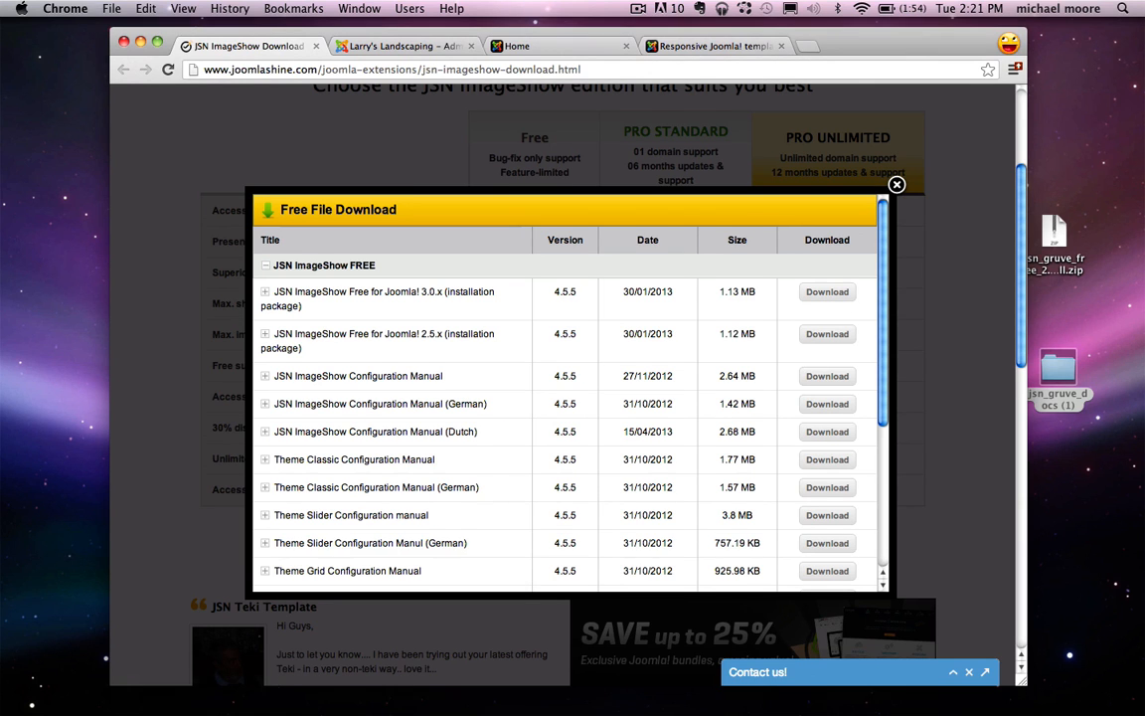
click(871, 676)
drag(872, 668, 1066, 443)
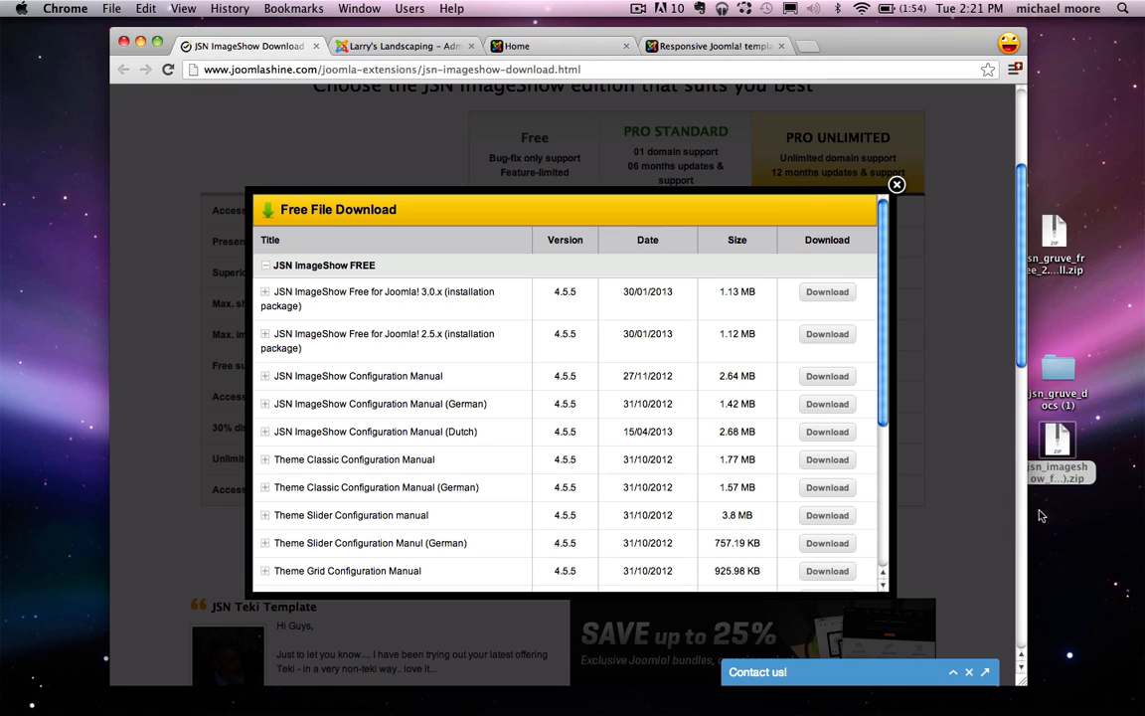
click(317, 46)
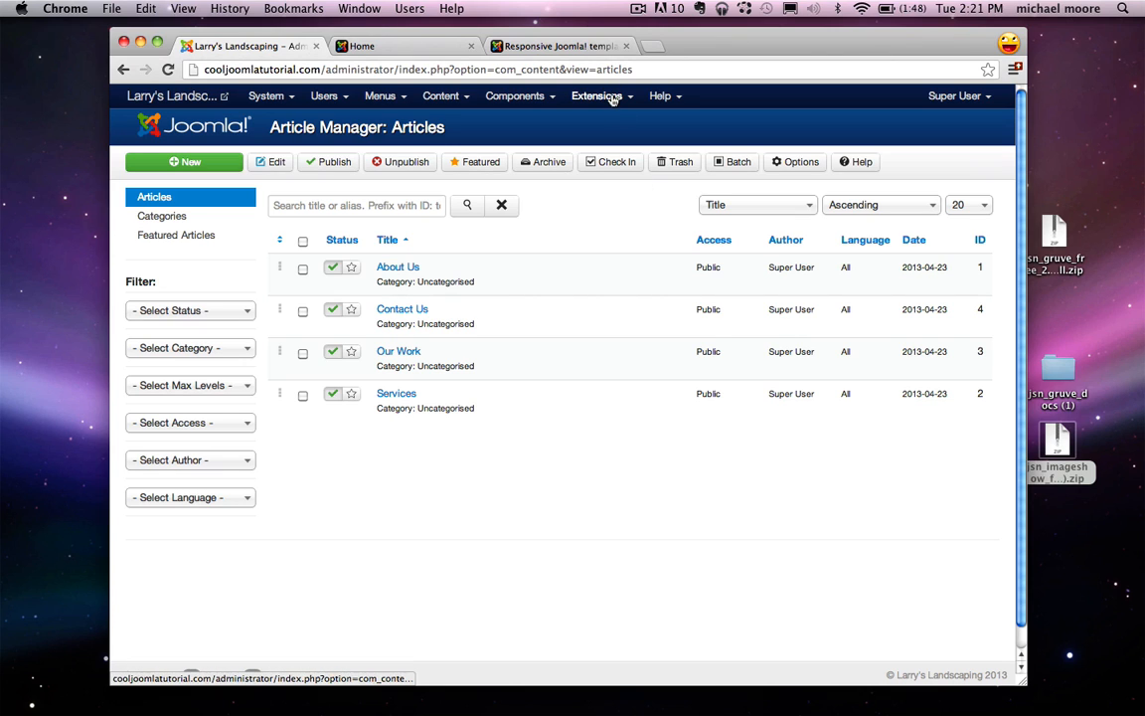
Step: Install the jsn_imageshow zip via the Extension Manager and finish its dependency installation
click(613, 99)
click(630, 123)
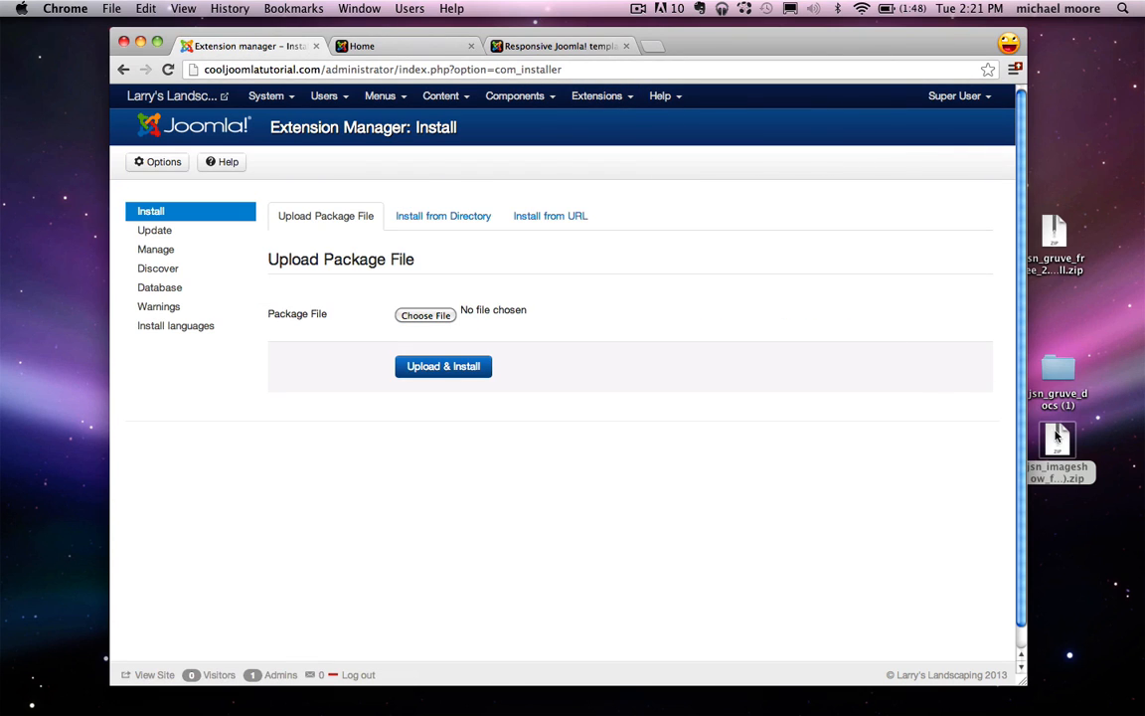
drag(1056, 438, 425, 315)
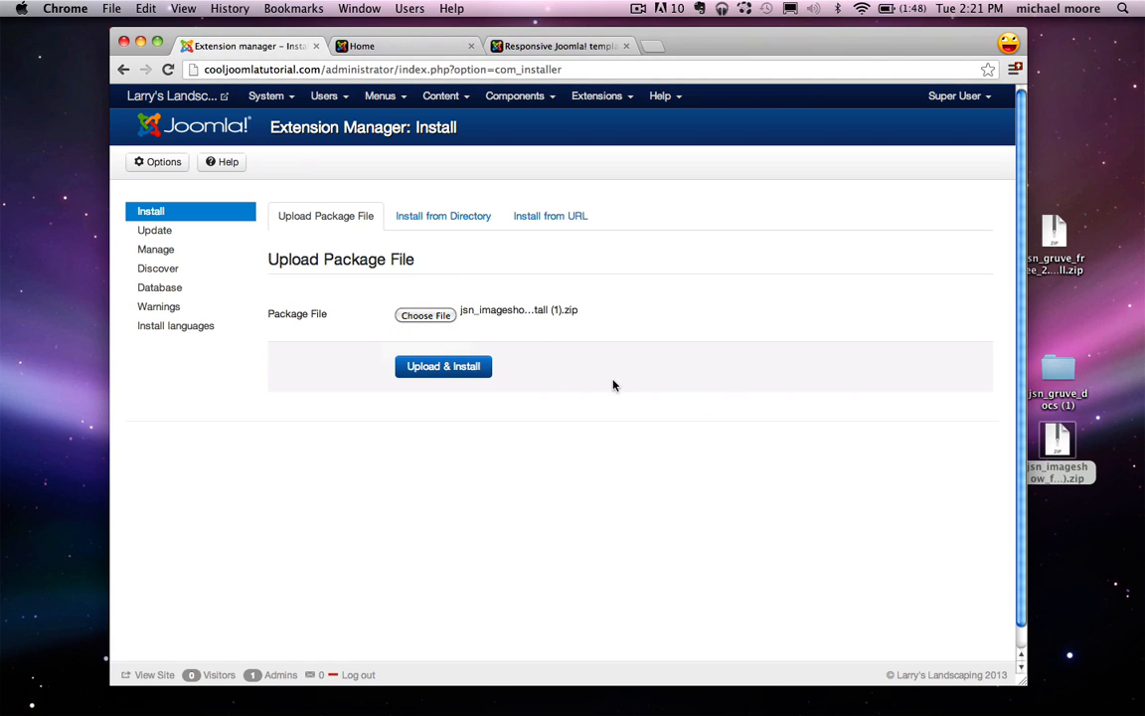
click(449, 372)
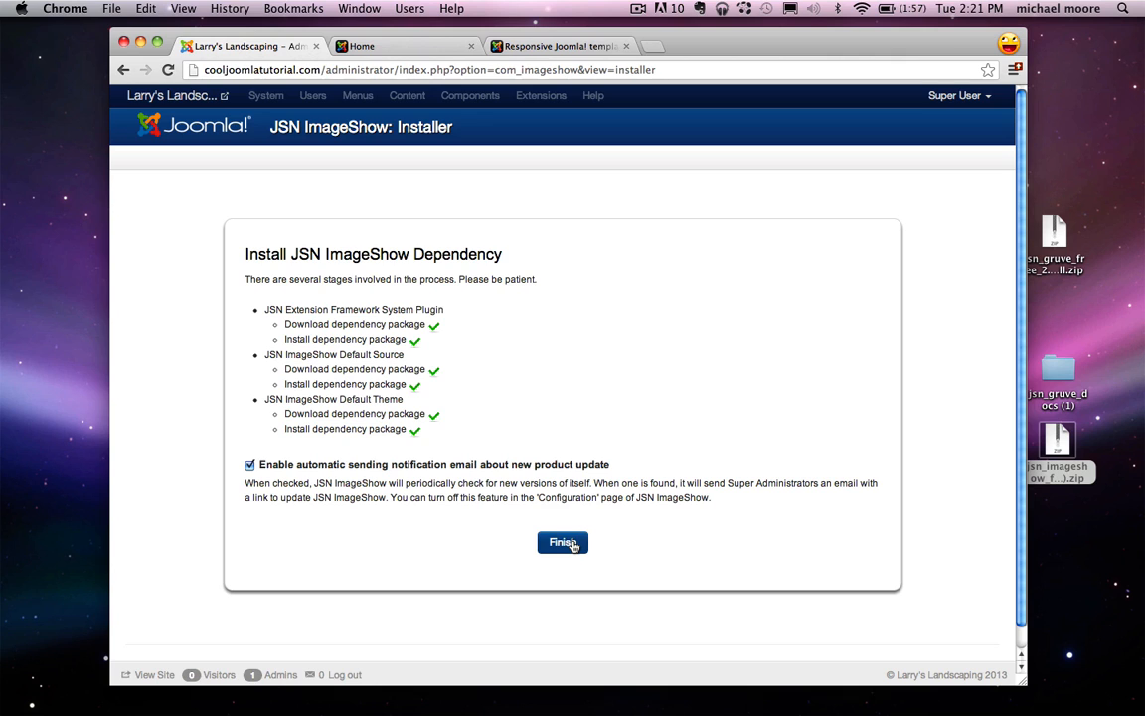
click(563, 542)
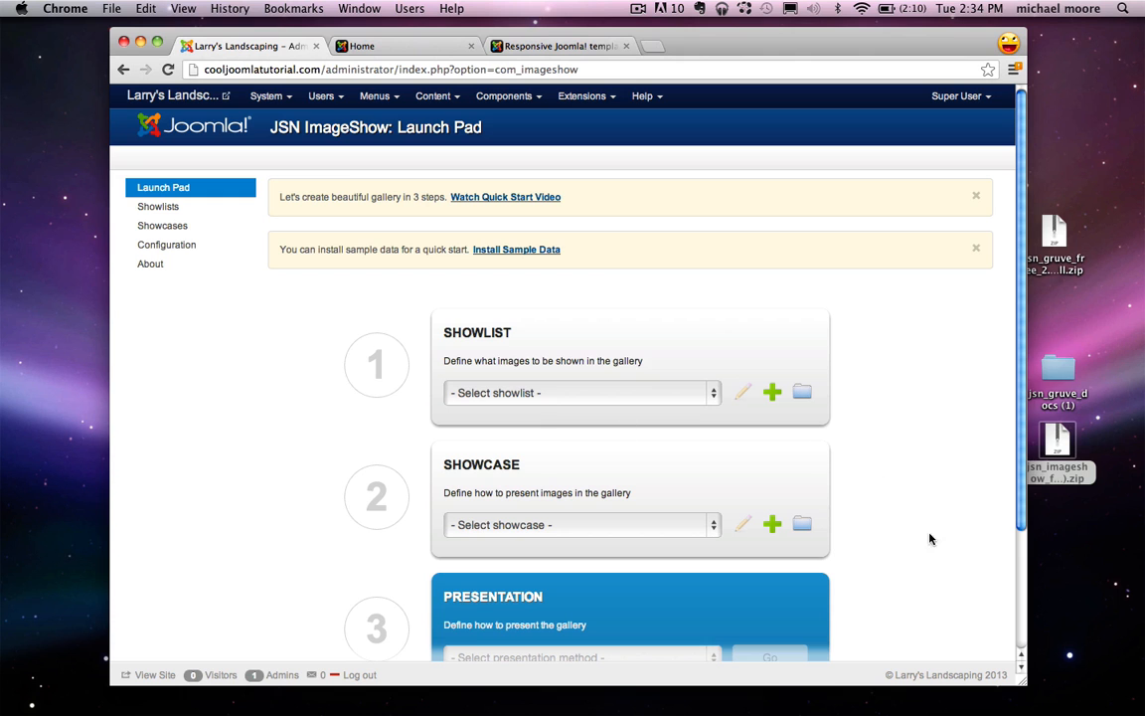
mouse_move(1094, 712)
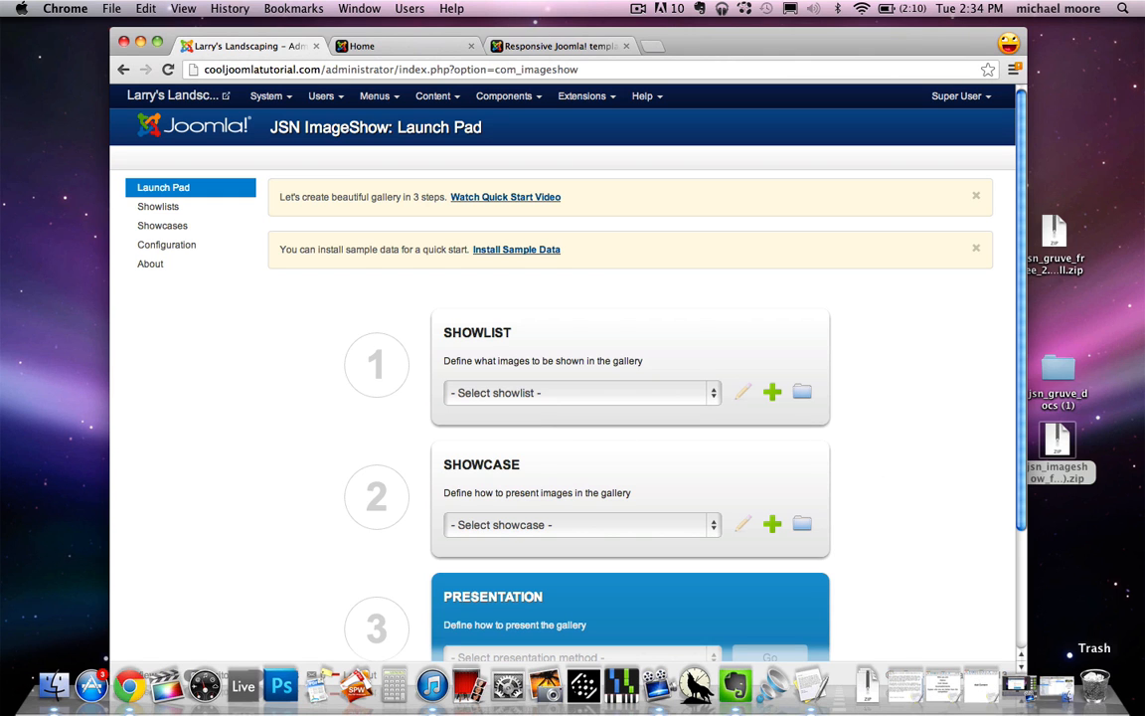
click(1062, 696)
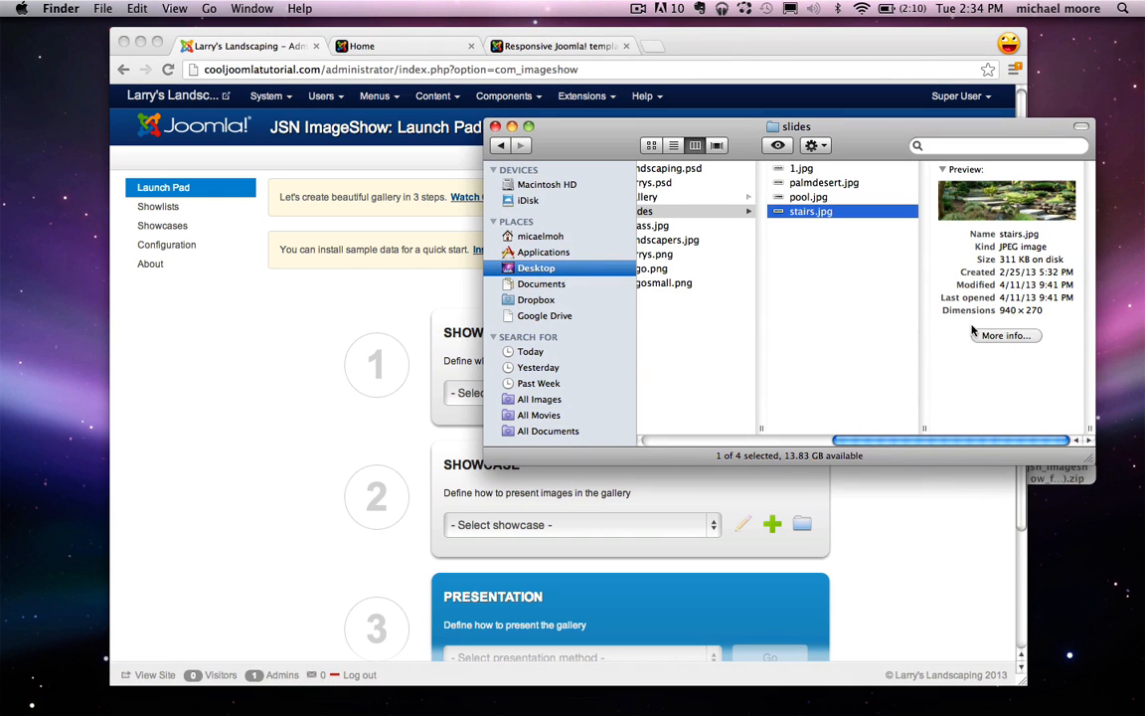
drag(1000, 311, 1043, 311)
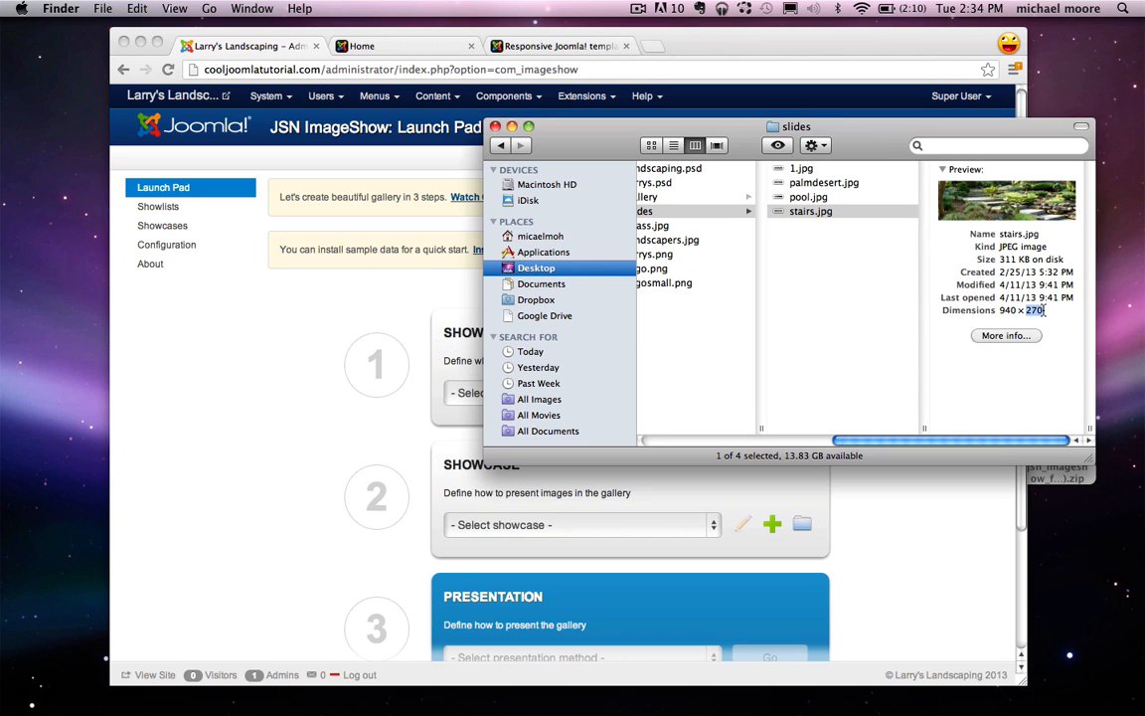
click(1043, 310)
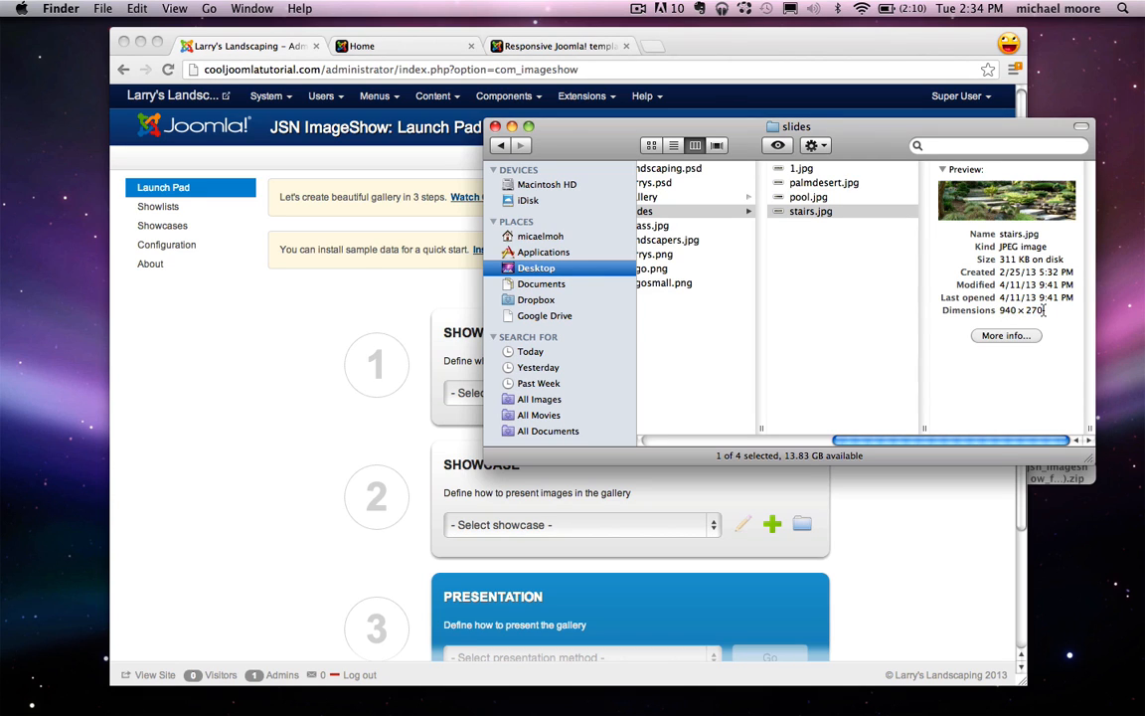
click(512, 126)
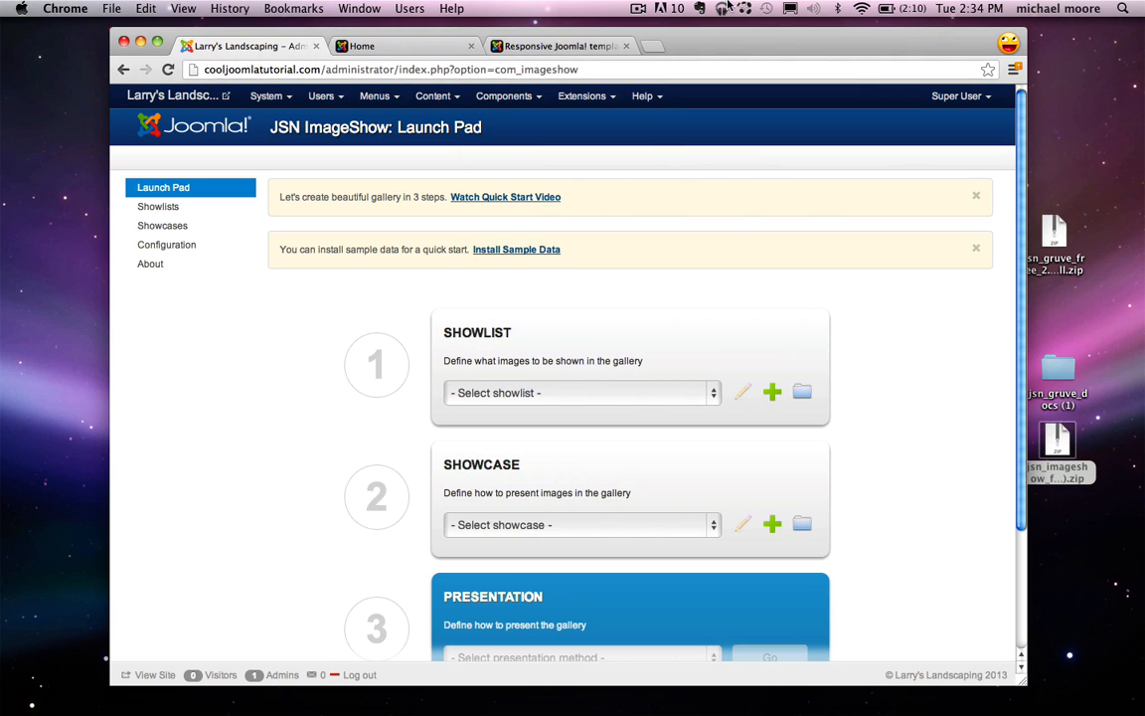
Step: Open Pixlr Editor in a new browser tab and start a new blank 800x600 image
key(super+t)
text(pixlr.com)
key(Return)
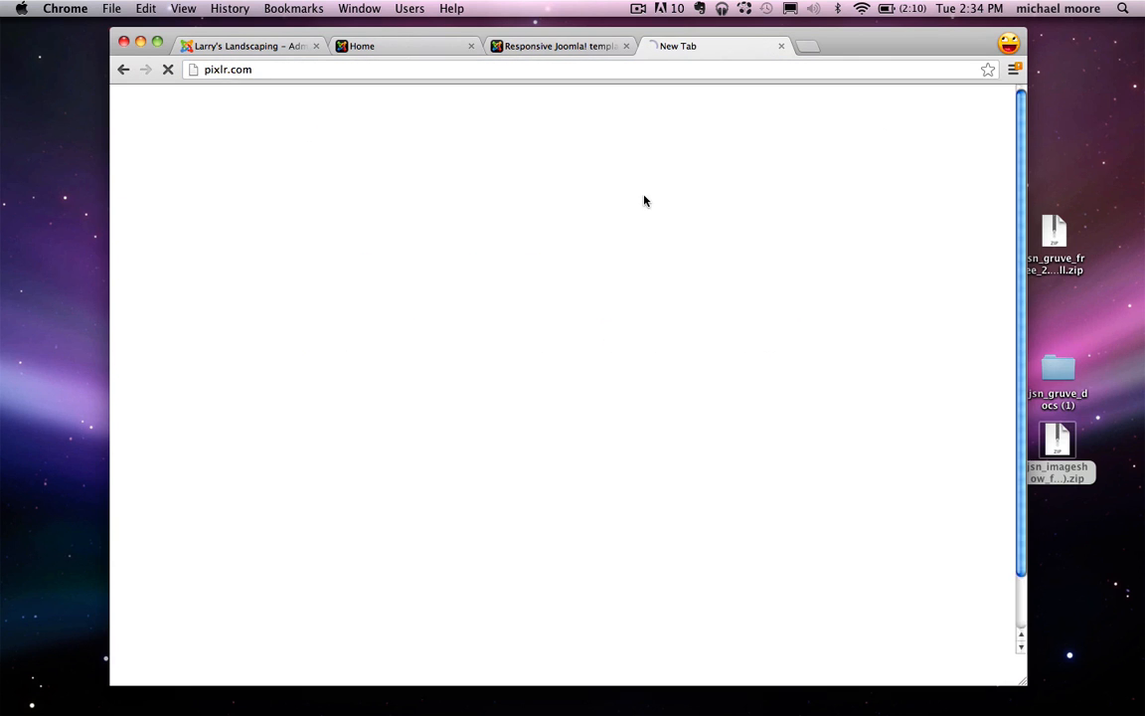
click(446, 142)
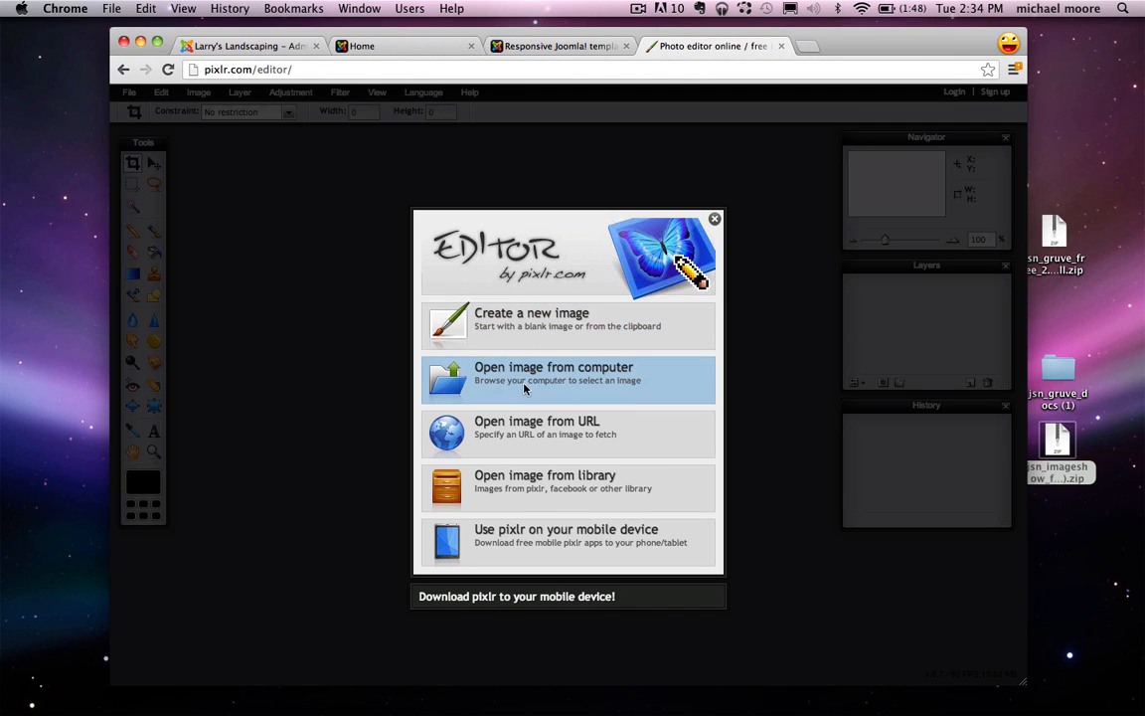
click(555, 326)
click(624, 468)
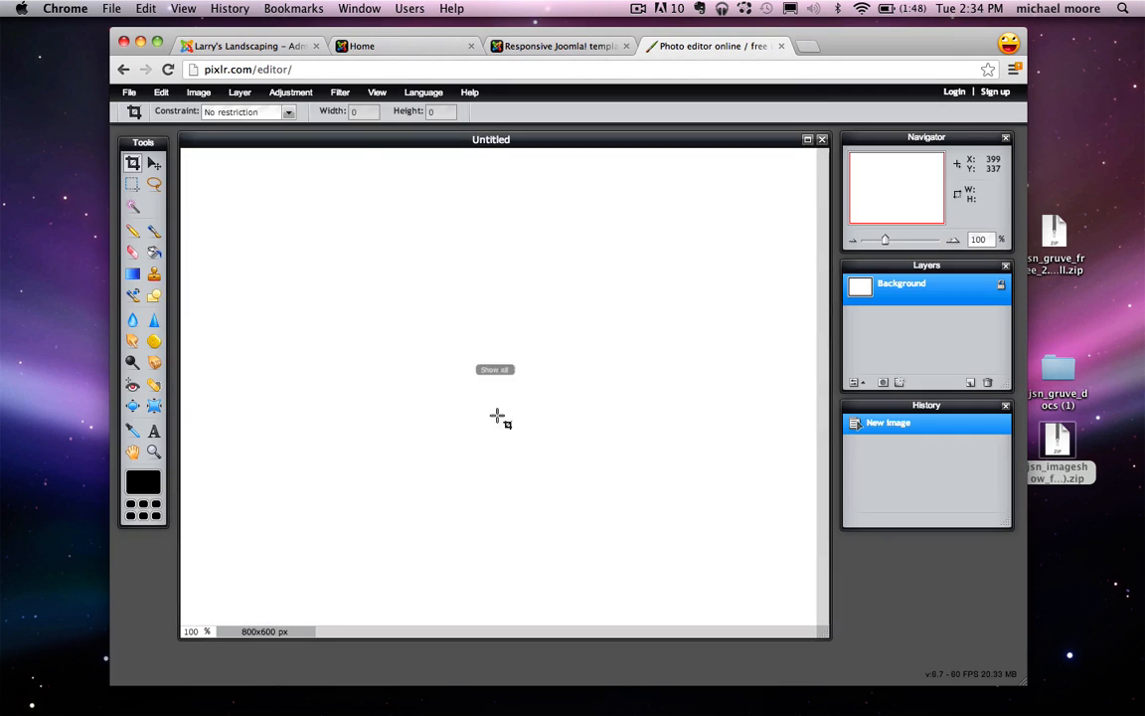
Step: Enter a 940 x 270 canvas size, cancel it, and close the Pixlr tab
click(198, 93)
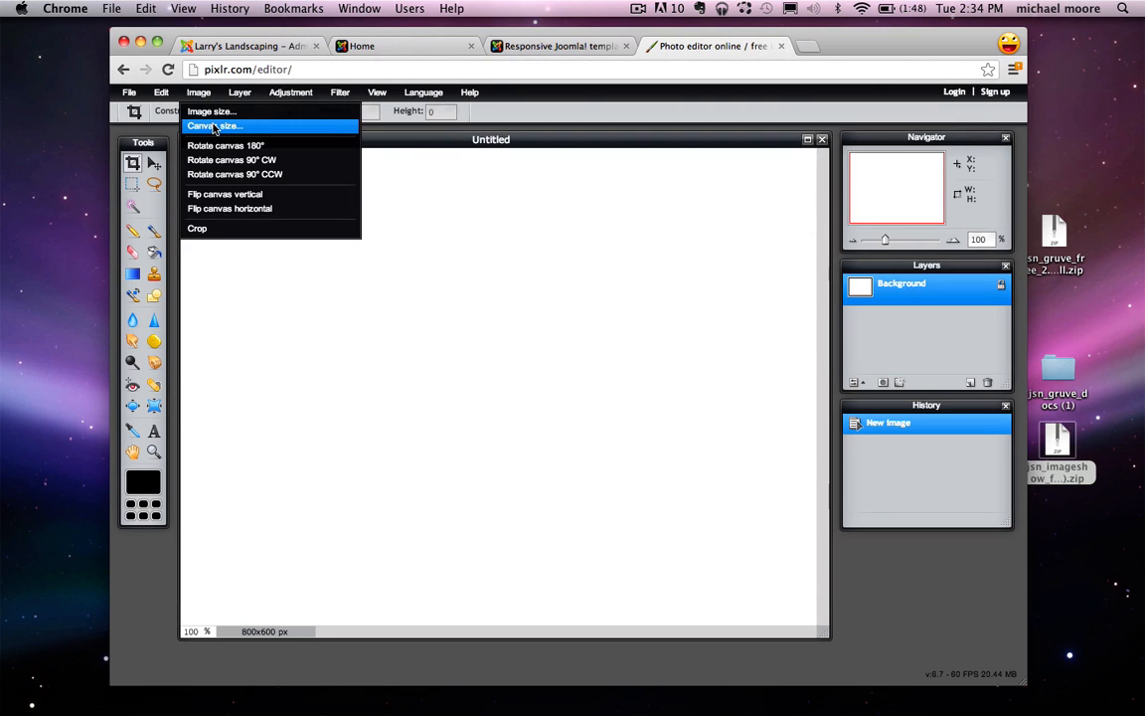
click(213, 127)
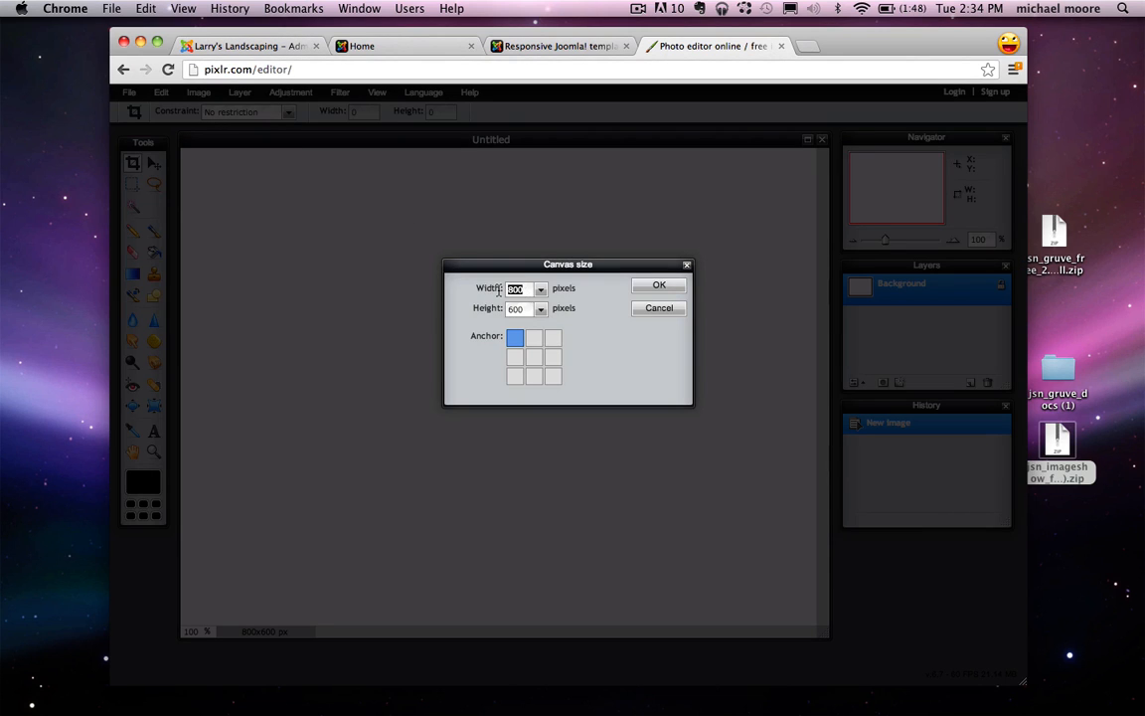
text(940)
key(Tab)
text(270)
click(659, 308)
click(780, 46)
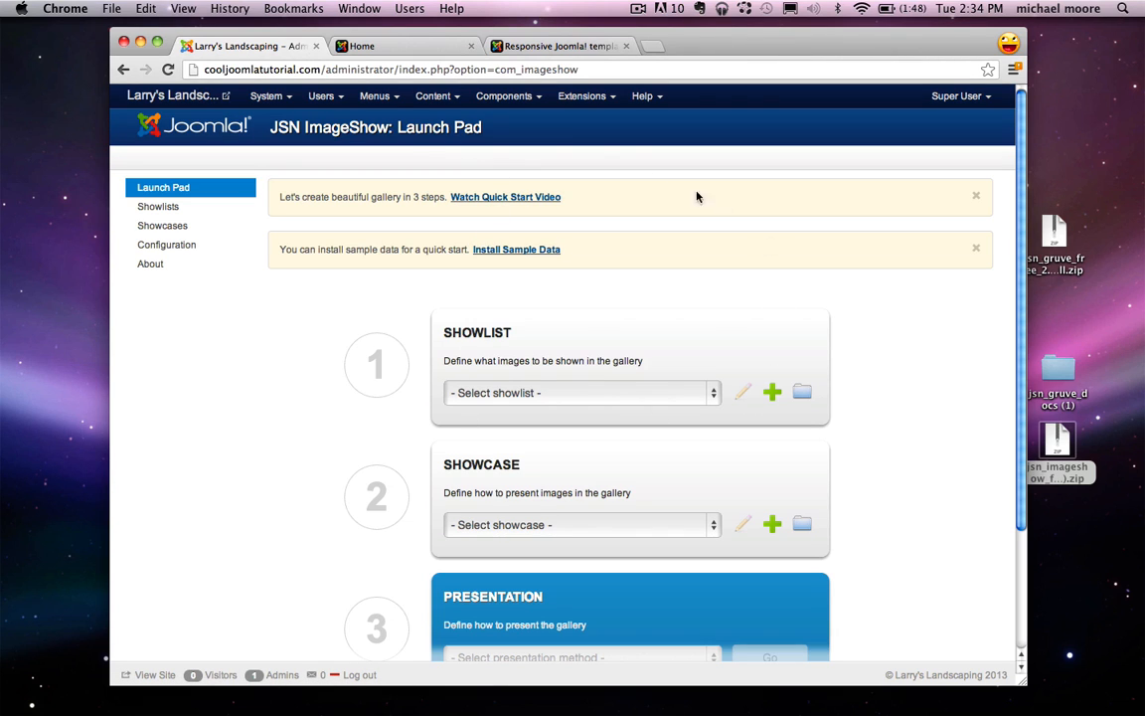
Step: In Content > Media Manager, create a folder named slideshow and open it
click(435, 100)
click(461, 196)
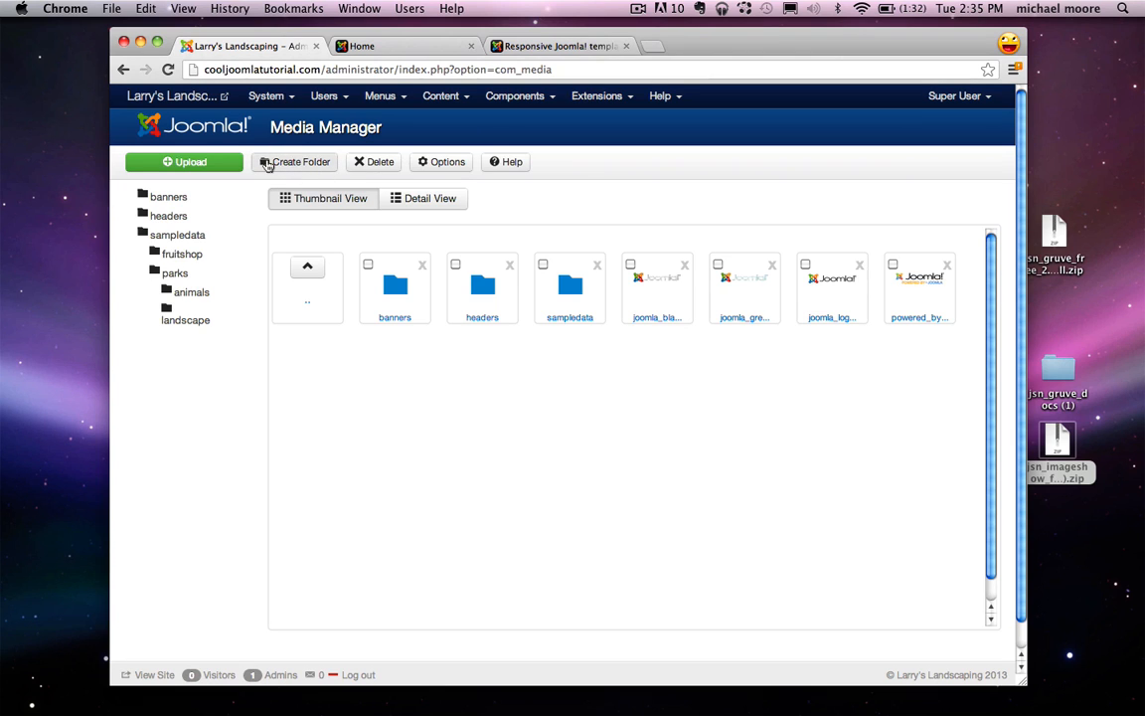
click(266, 164)
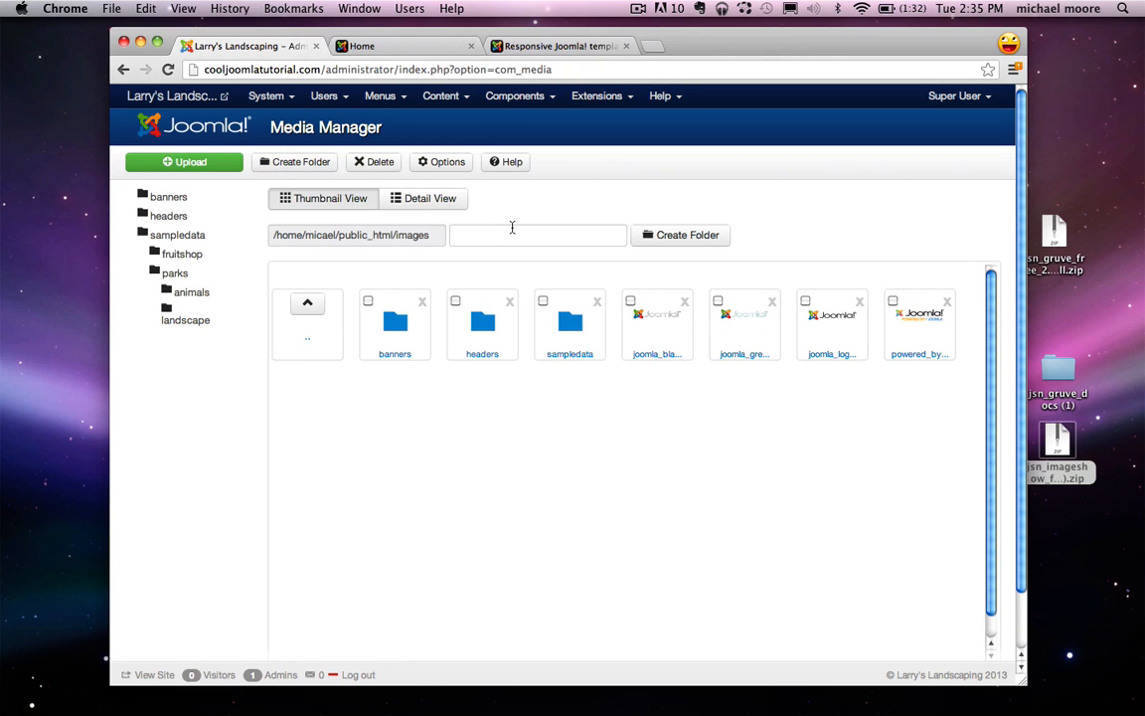
click(498, 240)
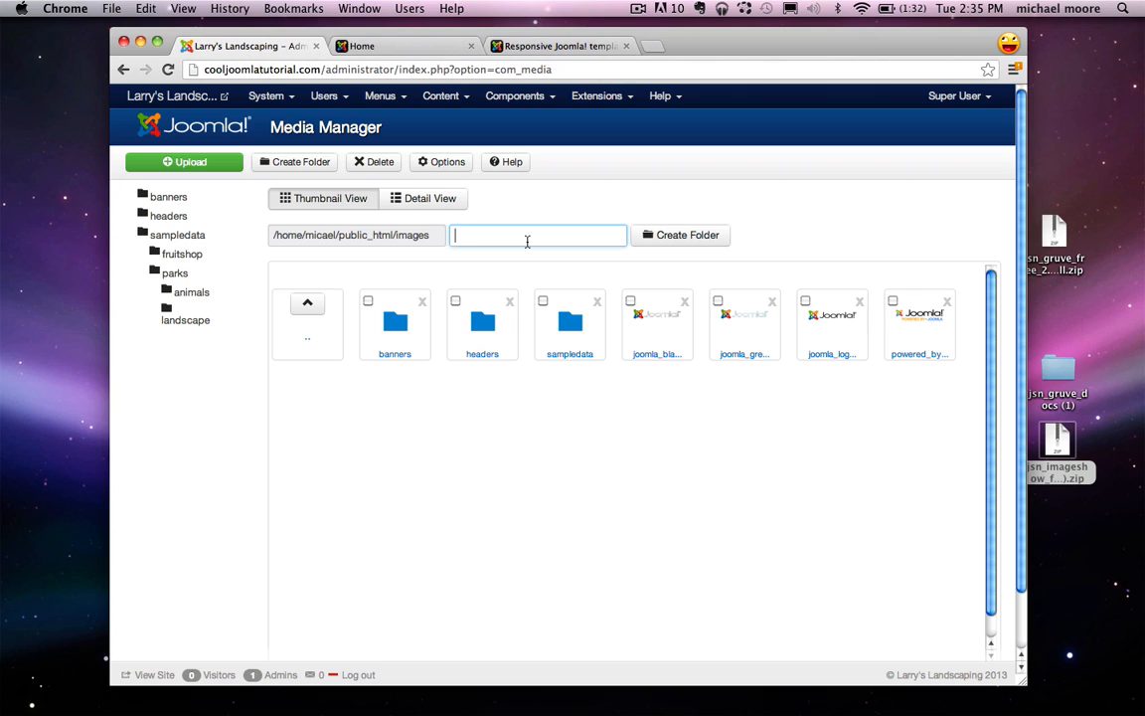
text(slideshow)
click(704, 242)
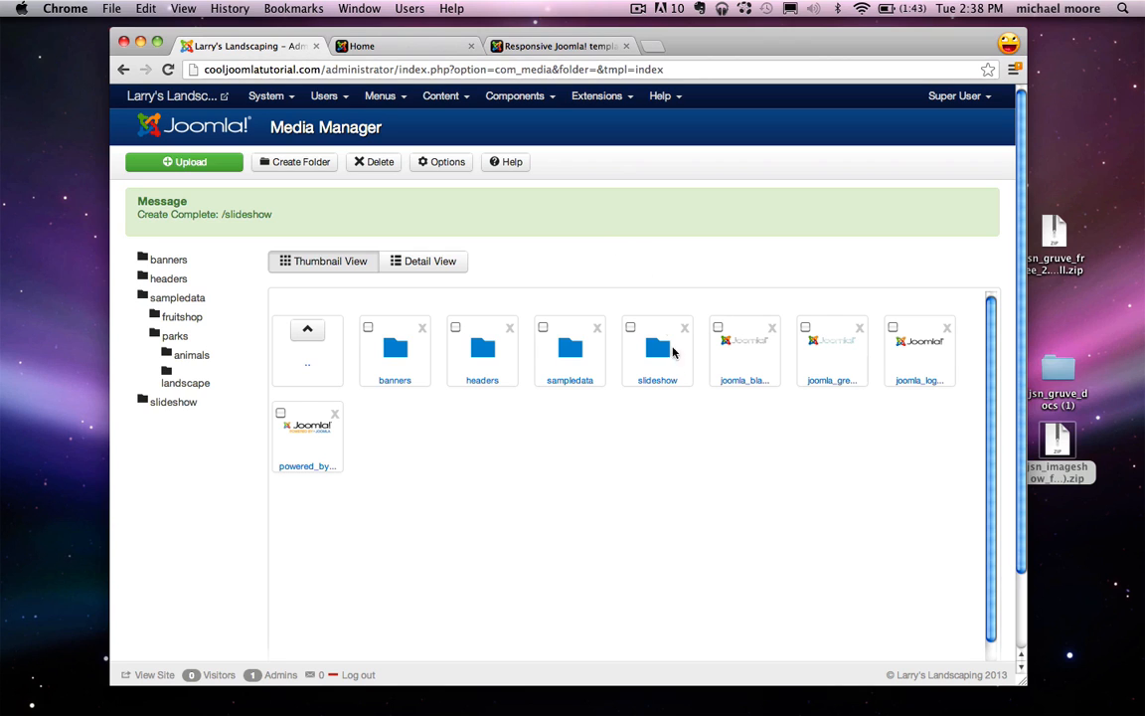
click(657, 384)
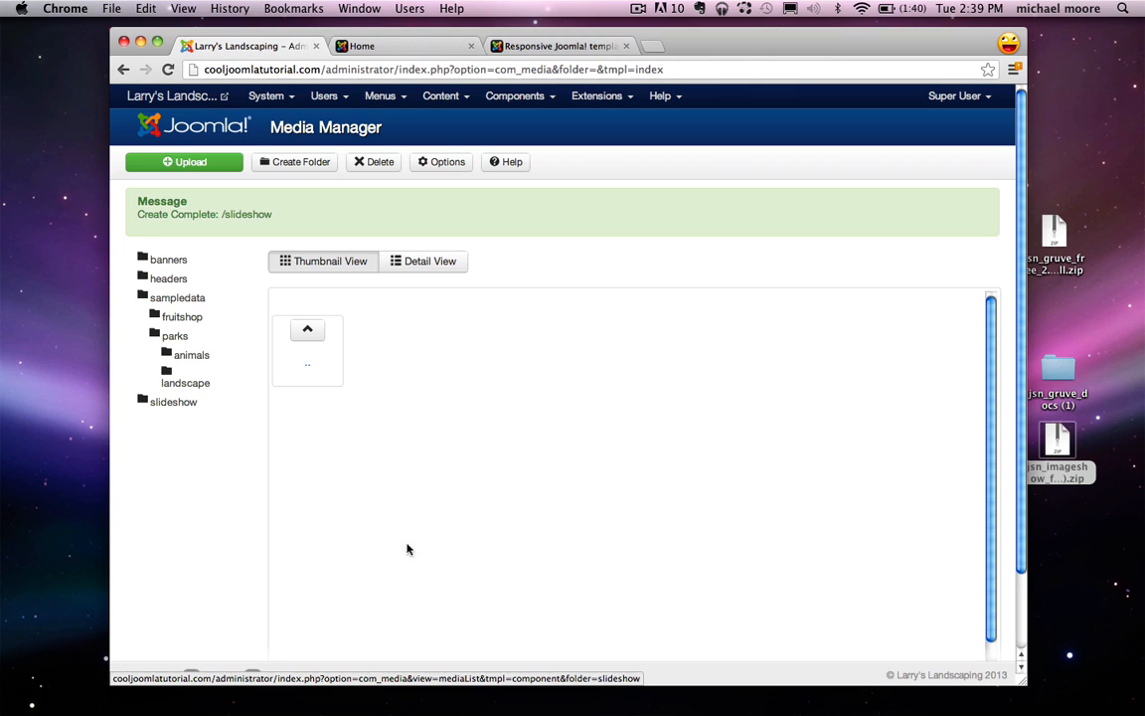
Step: Select 1.jpg, palmdesert.jpg, pool.jpg and stairs.jpg together and upload them to slideshow
click(180, 164)
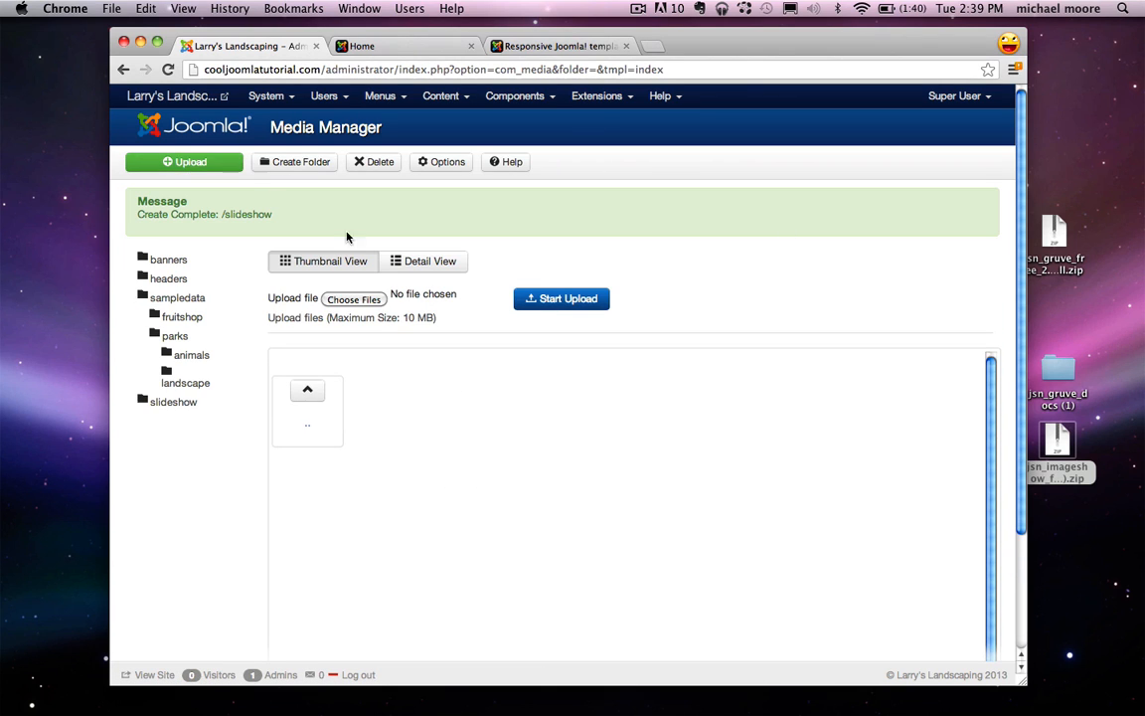
click(353, 299)
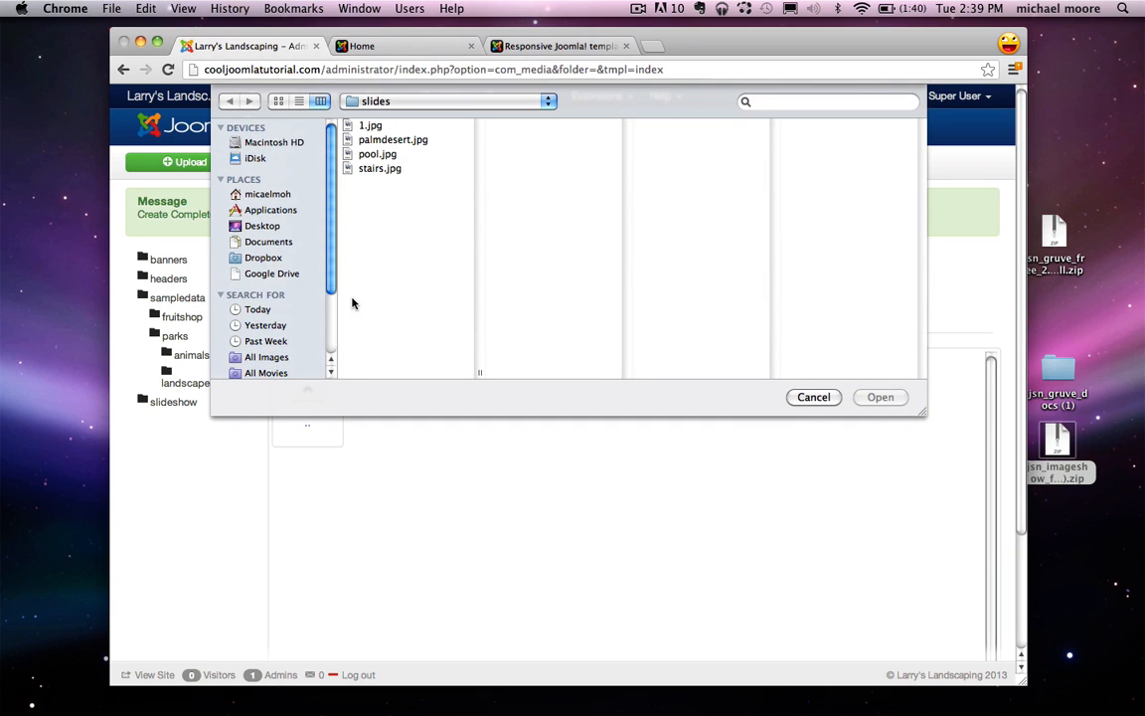
click(373, 129)
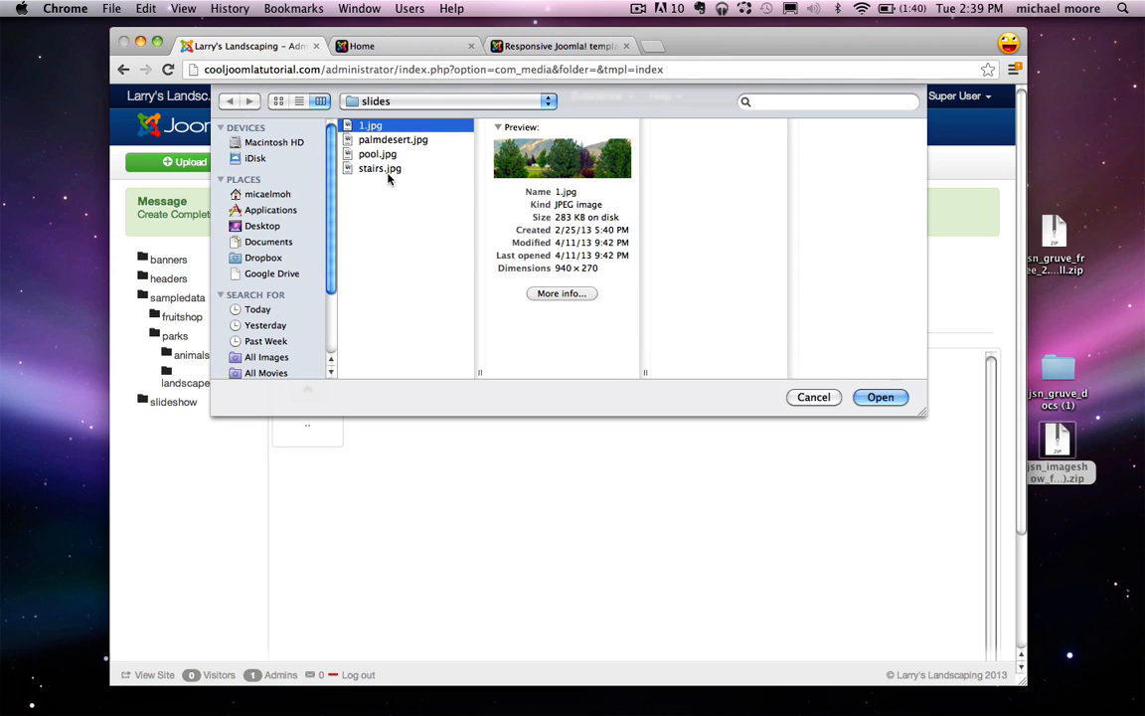
shift+click(389, 171)
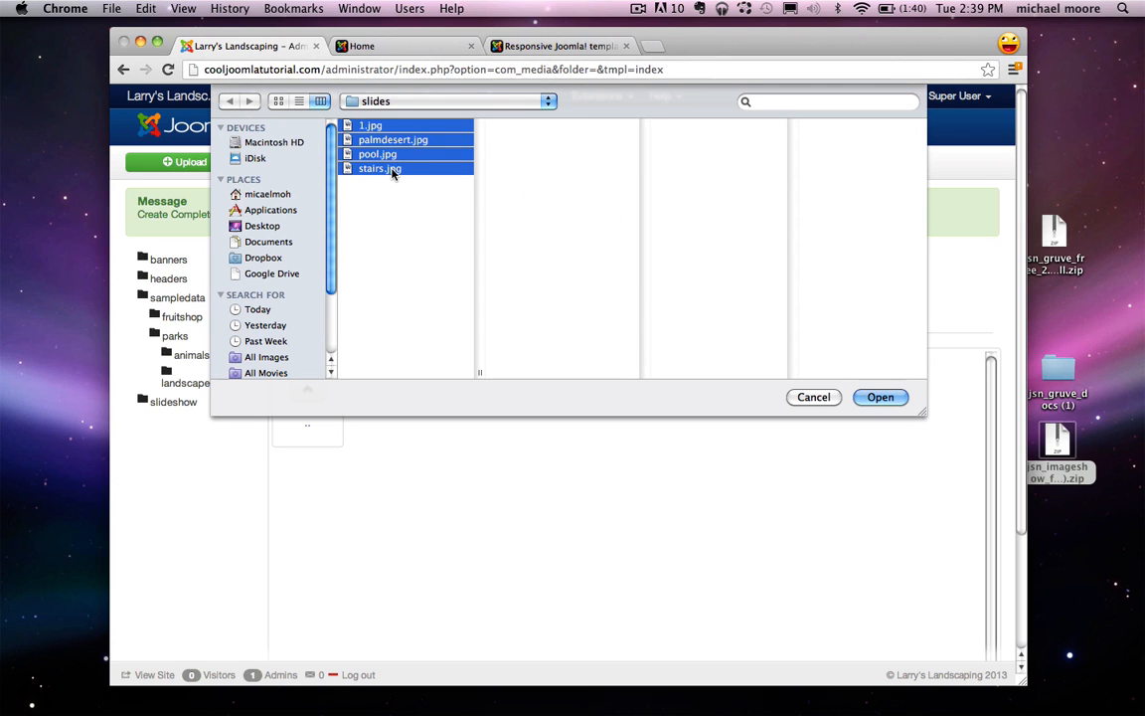
click(882, 398)
click(588, 306)
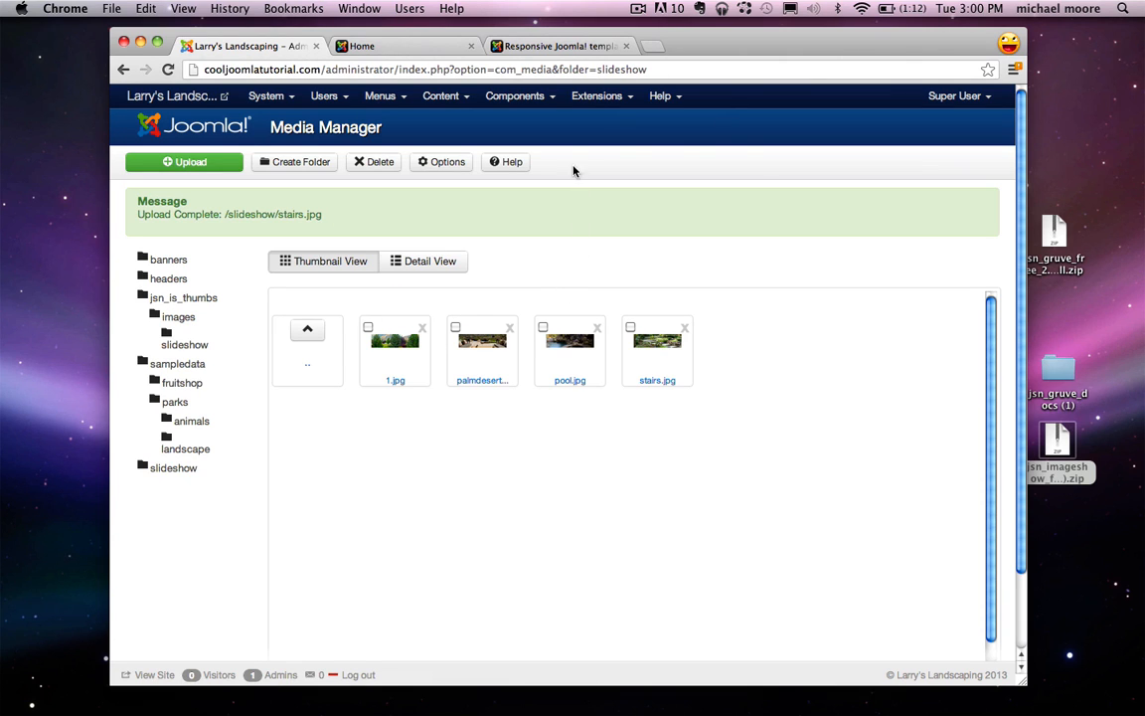
Step: Start a new JSN ImageShow showlist and title it homeslider
click(537, 97)
mouse_move(519, 187)
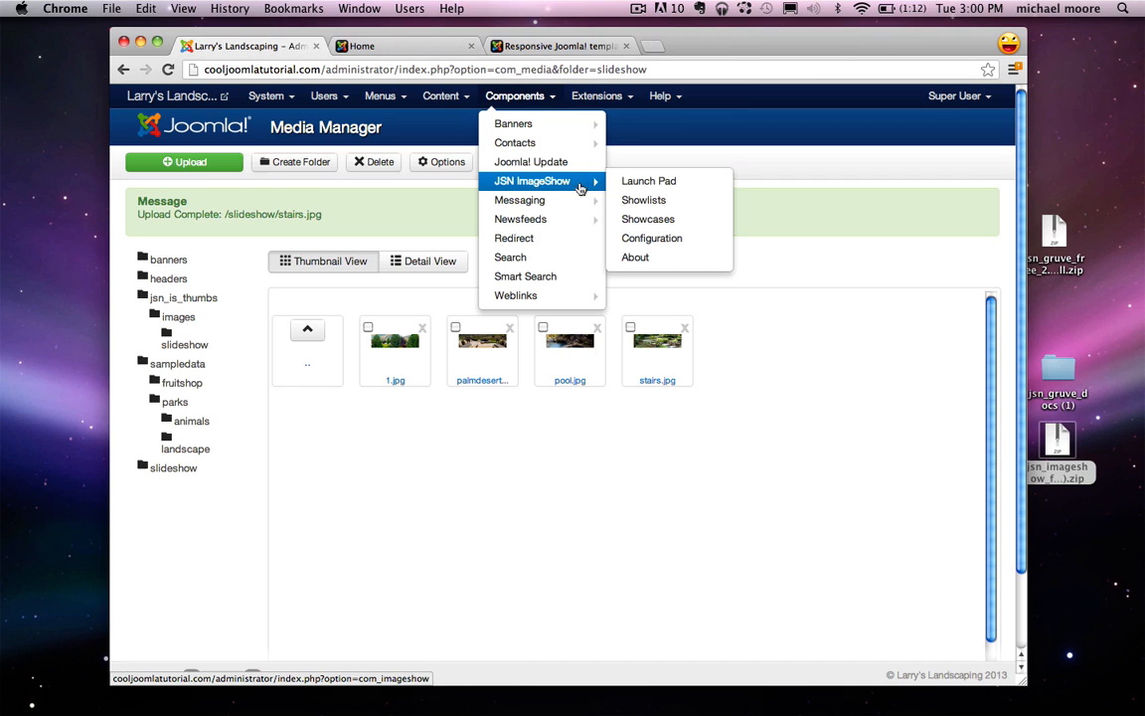
click(647, 203)
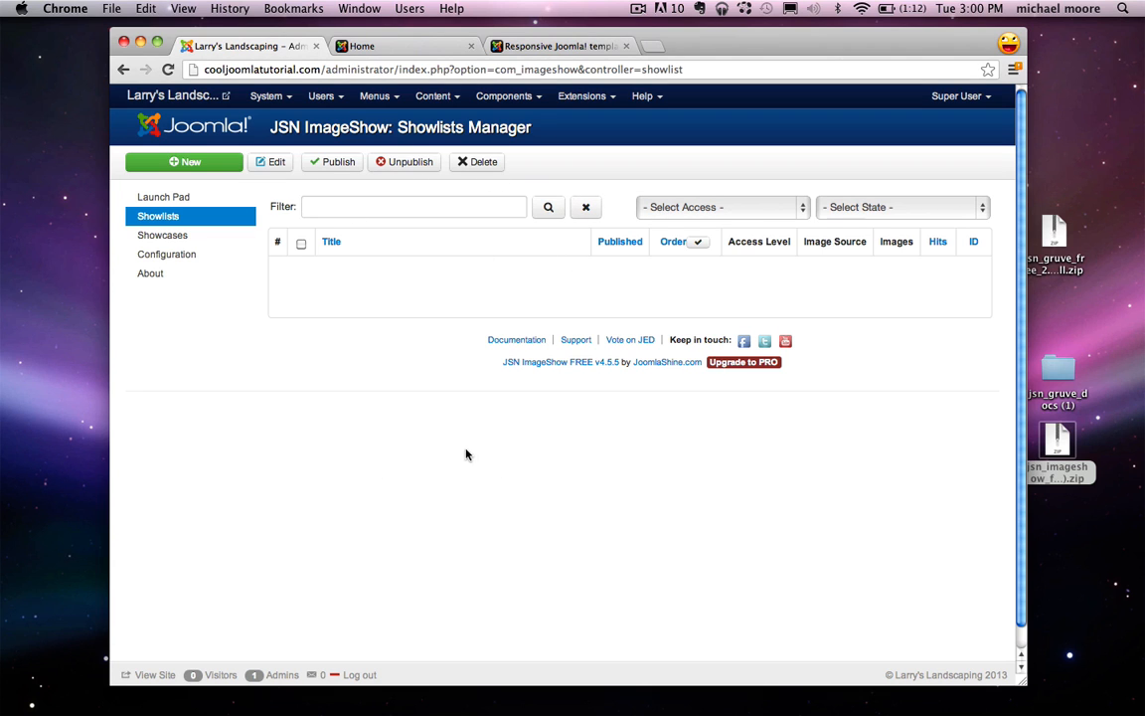
click(206, 165)
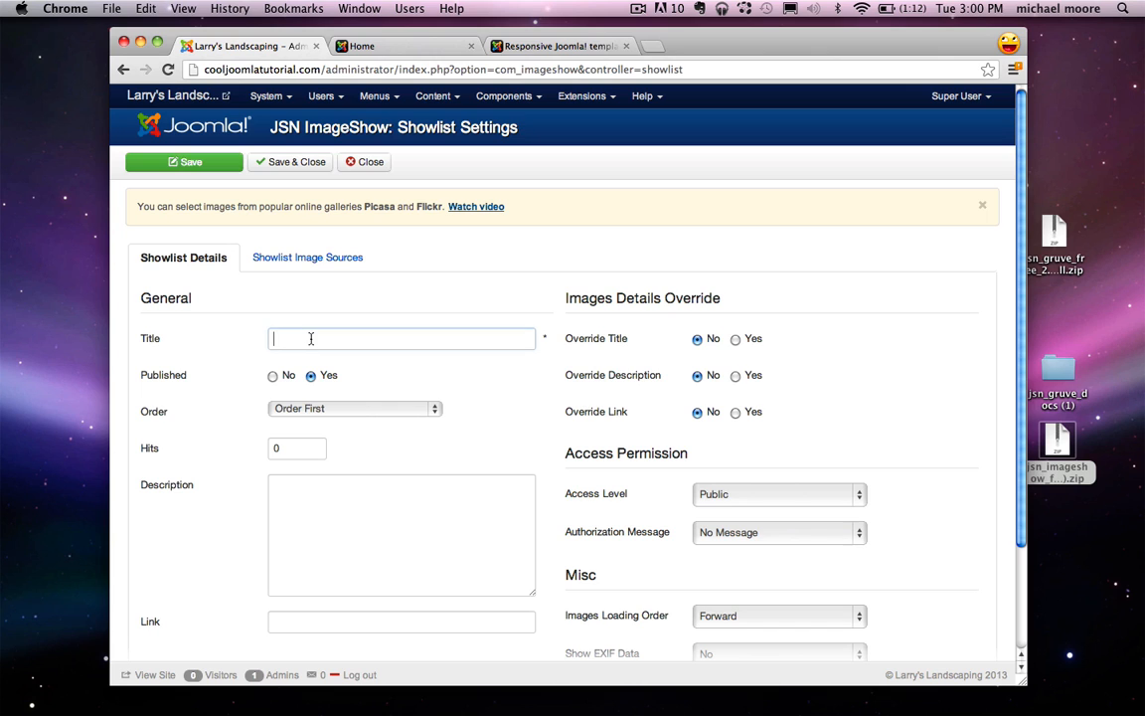
click(311, 339)
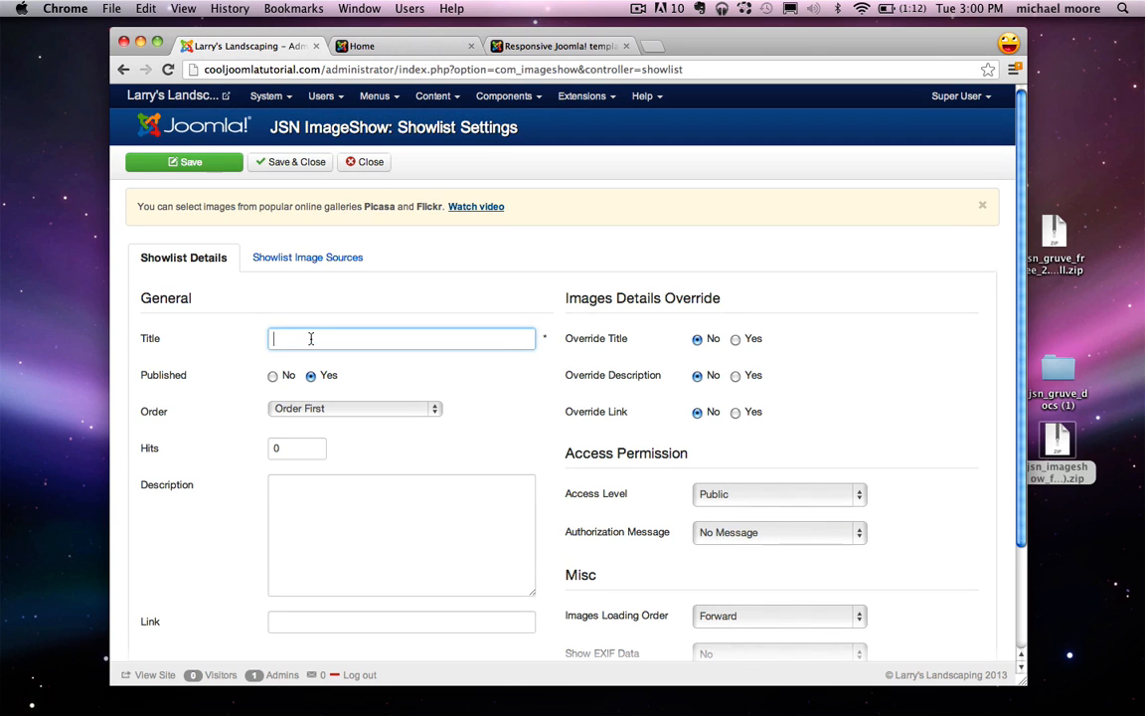
text(d)
text(omesl)
Step: Save the showlist, choose a local Image Folder source, and open its images manager
click(317, 261)
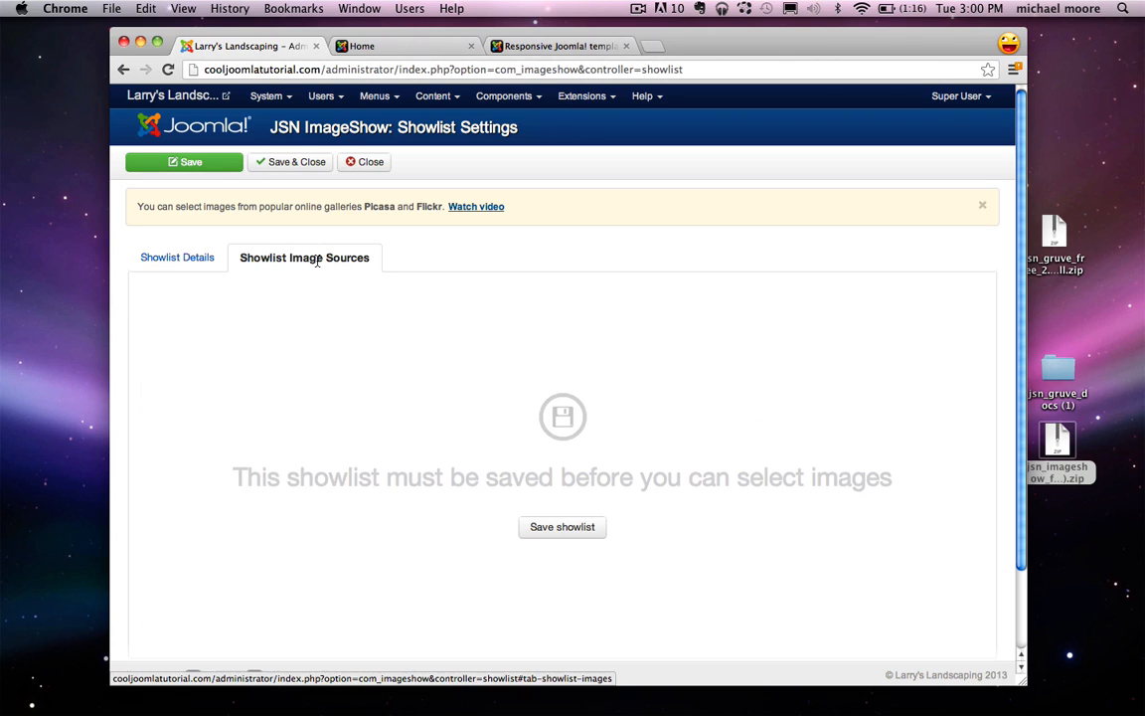
click(567, 532)
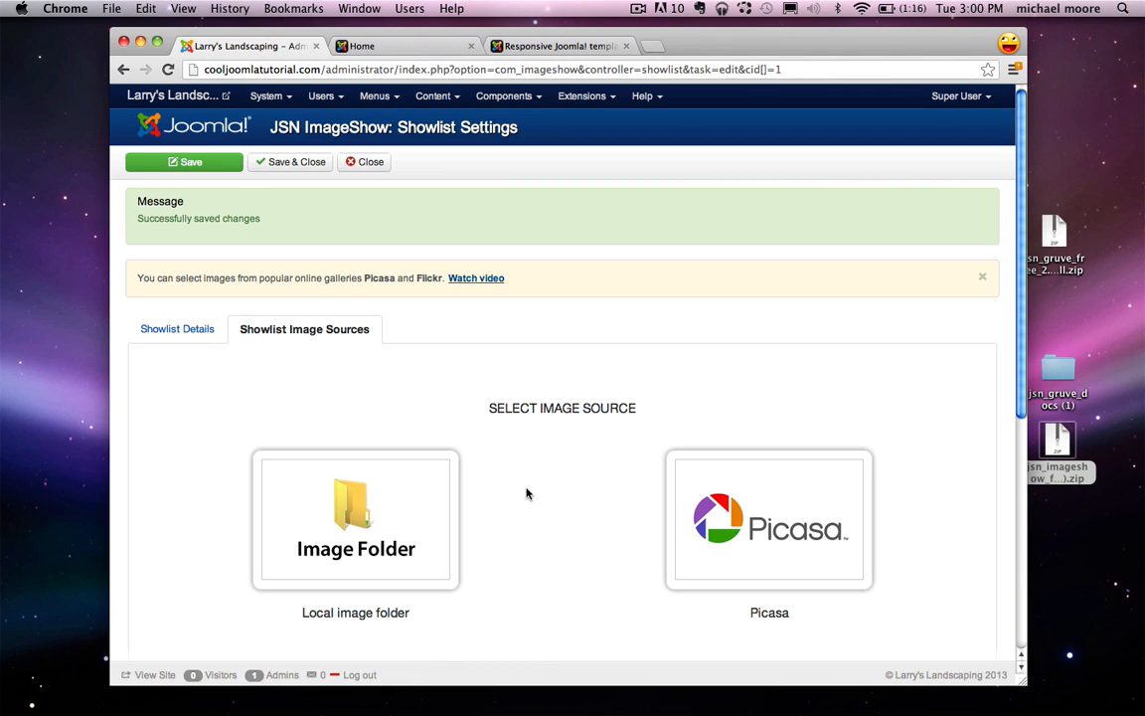
scroll(510, 508, down, 1)
click(375, 522)
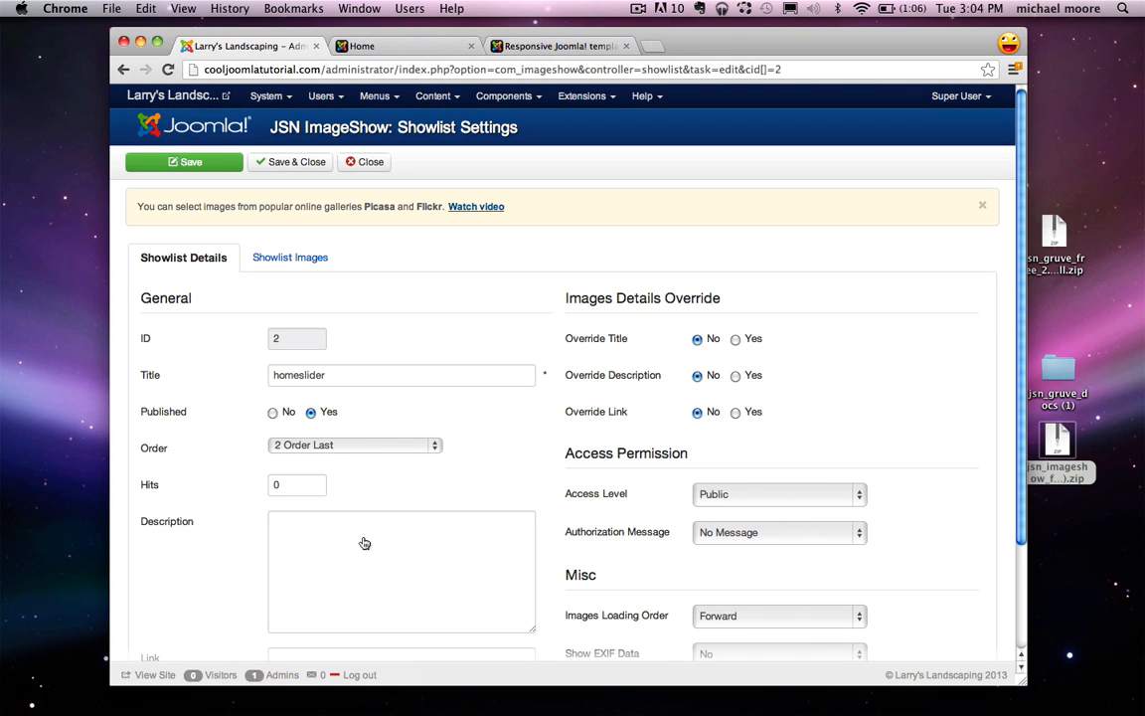
click(288, 257)
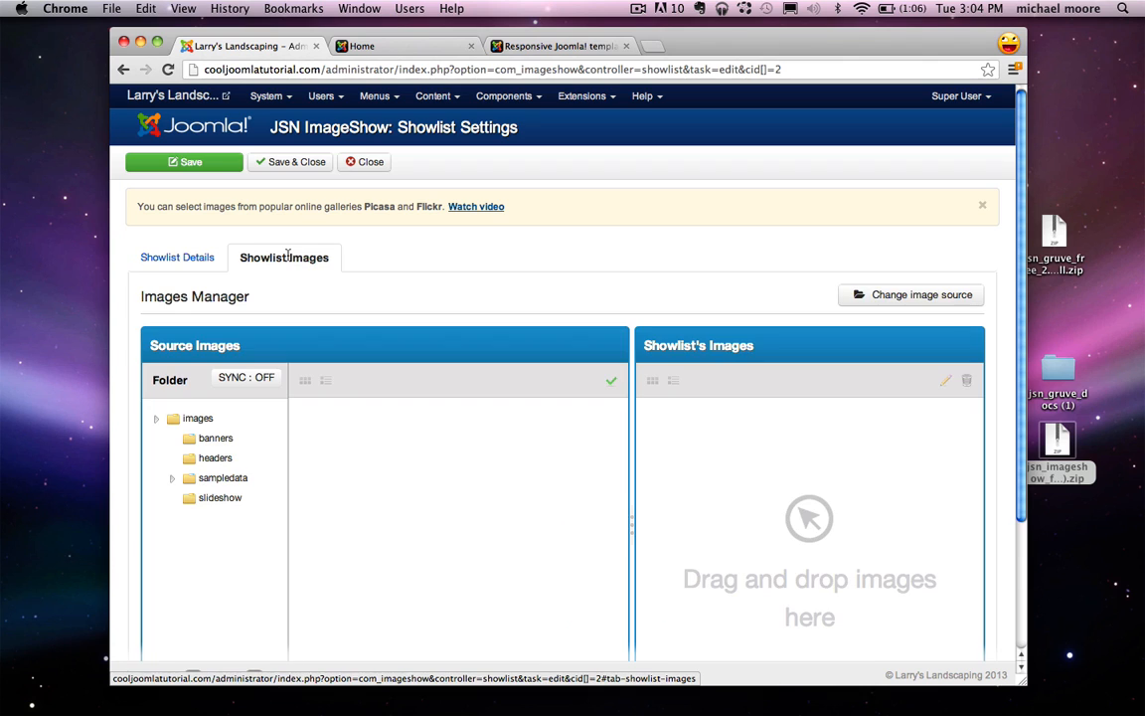
Step: Show the slideshow folder and add all four of its images to the homeslider showlist
click(216, 499)
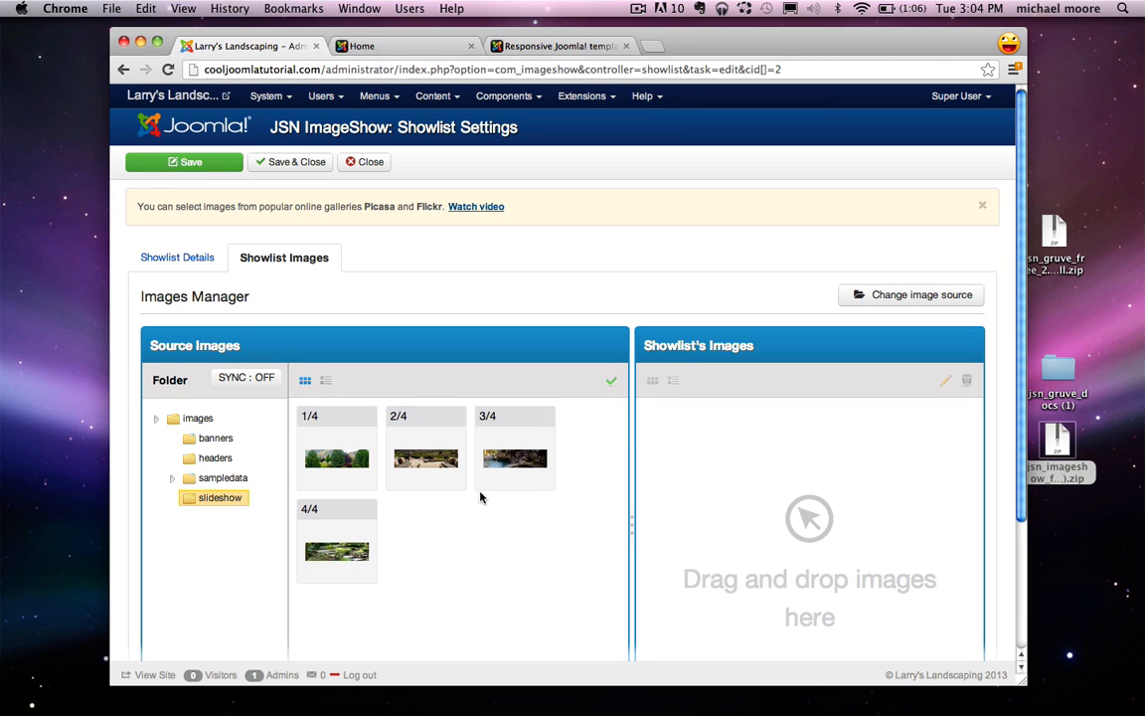
scroll(481, 497, down, 1)
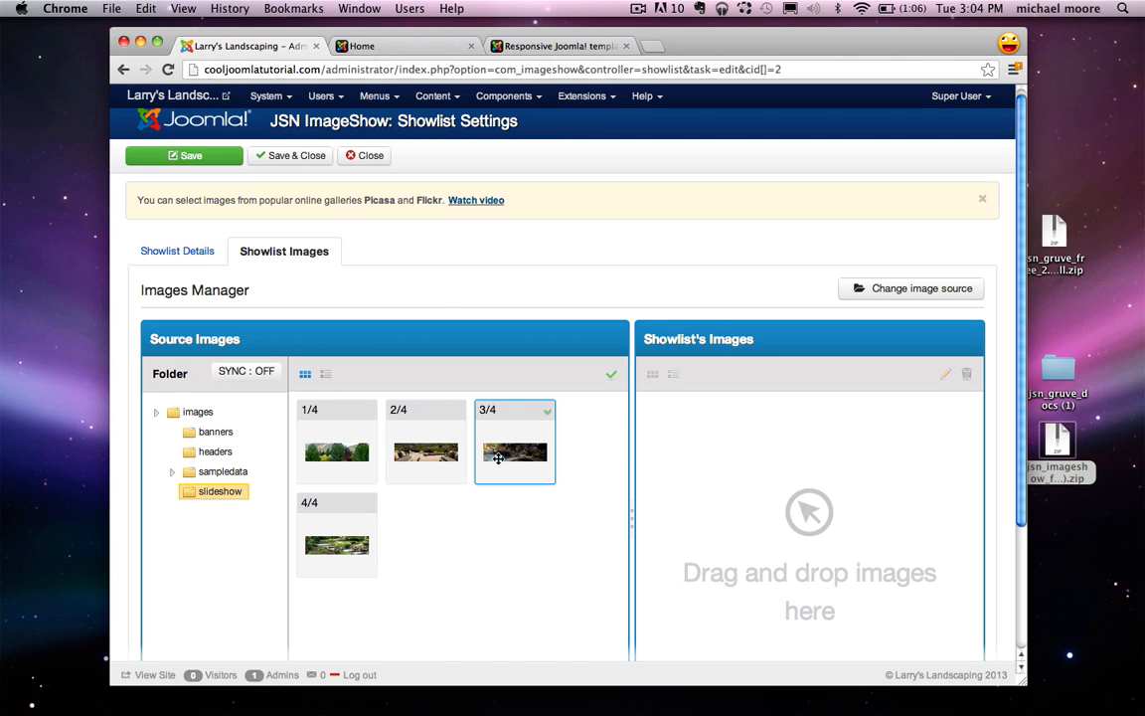
drag(502, 453, 709, 442)
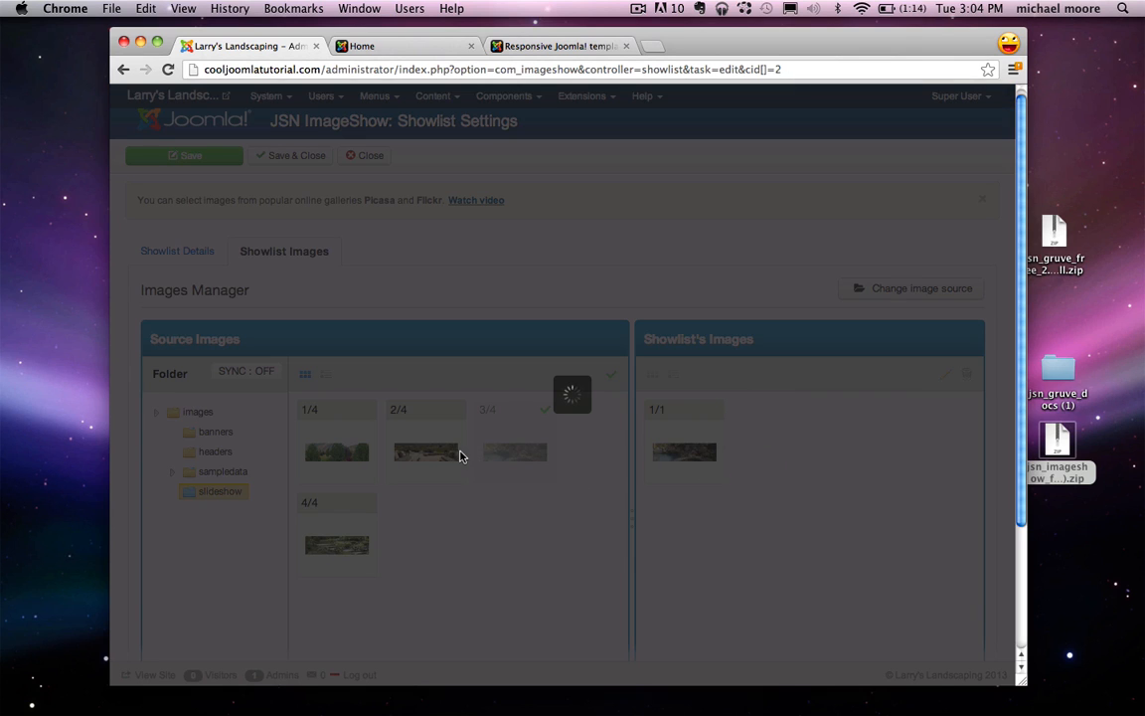
drag(435, 453, 825, 425)
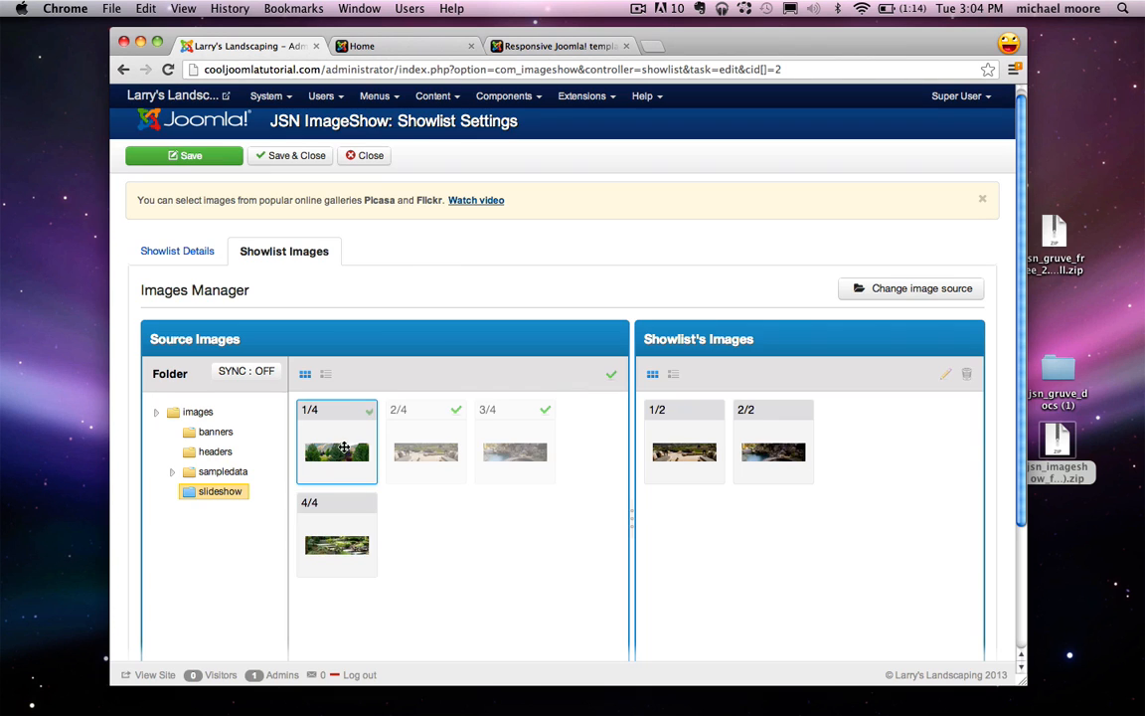
drag(338, 453, 678, 462)
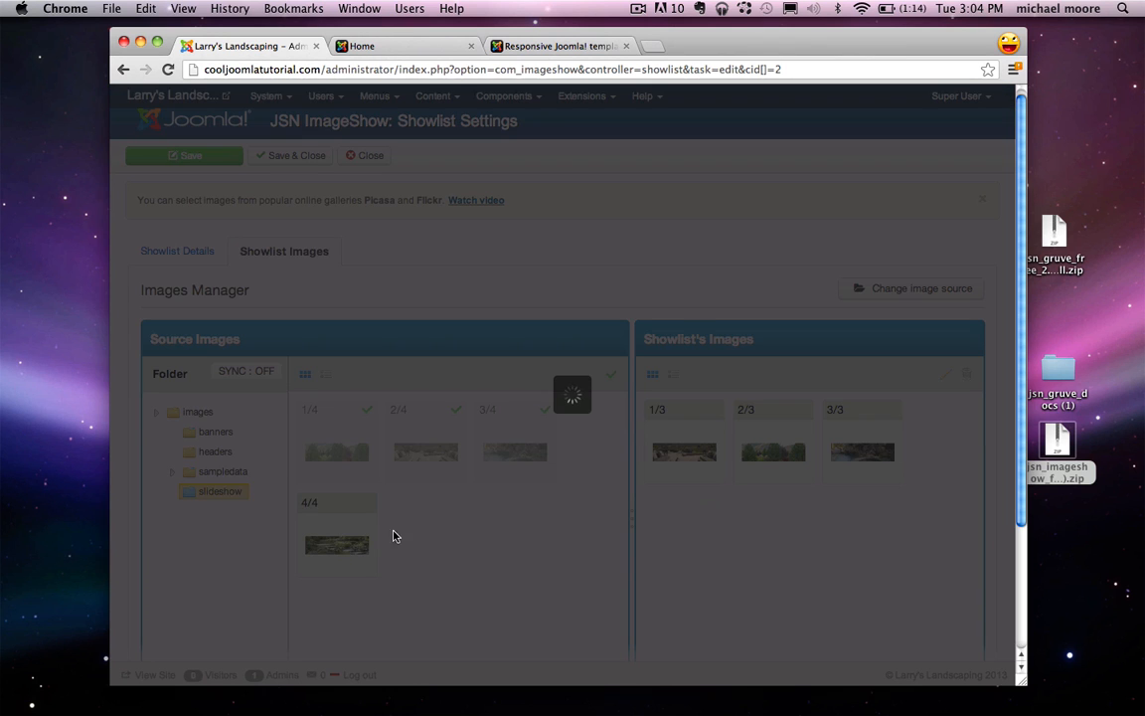
drag(337, 545, 767, 456)
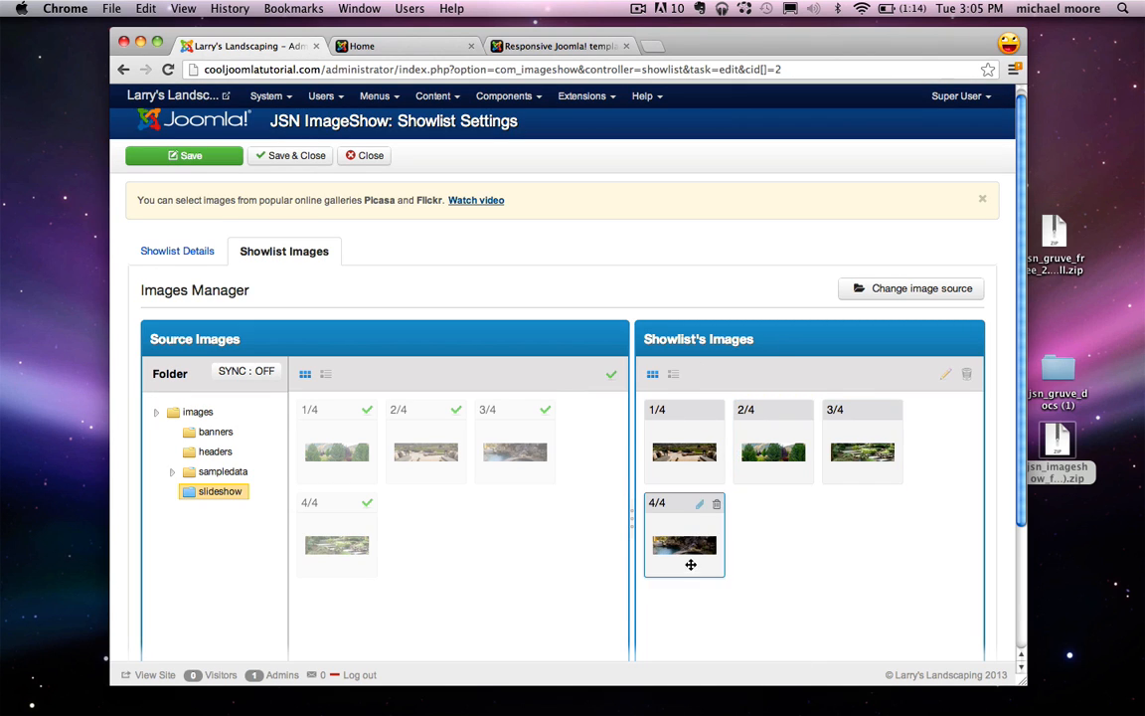
Step: Reorder the showlist images, moving the fourth into the third slot, then Save & Close
drag(691, 563, 684, 443)
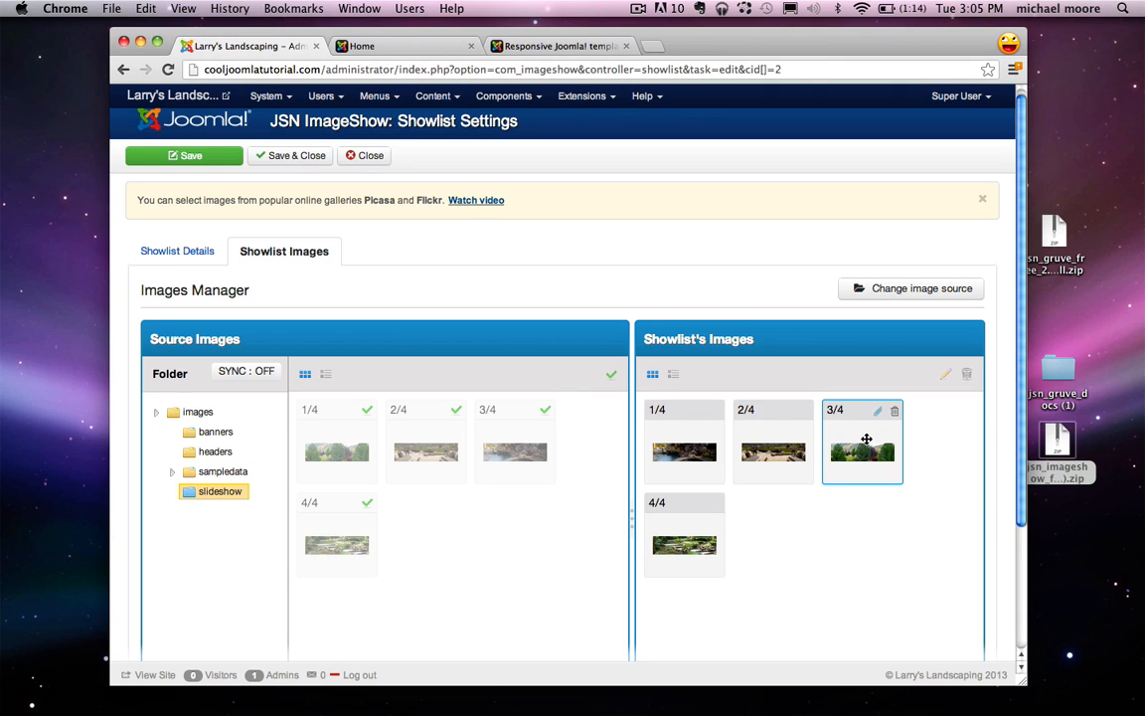
drag(867, 439, 951, 530)
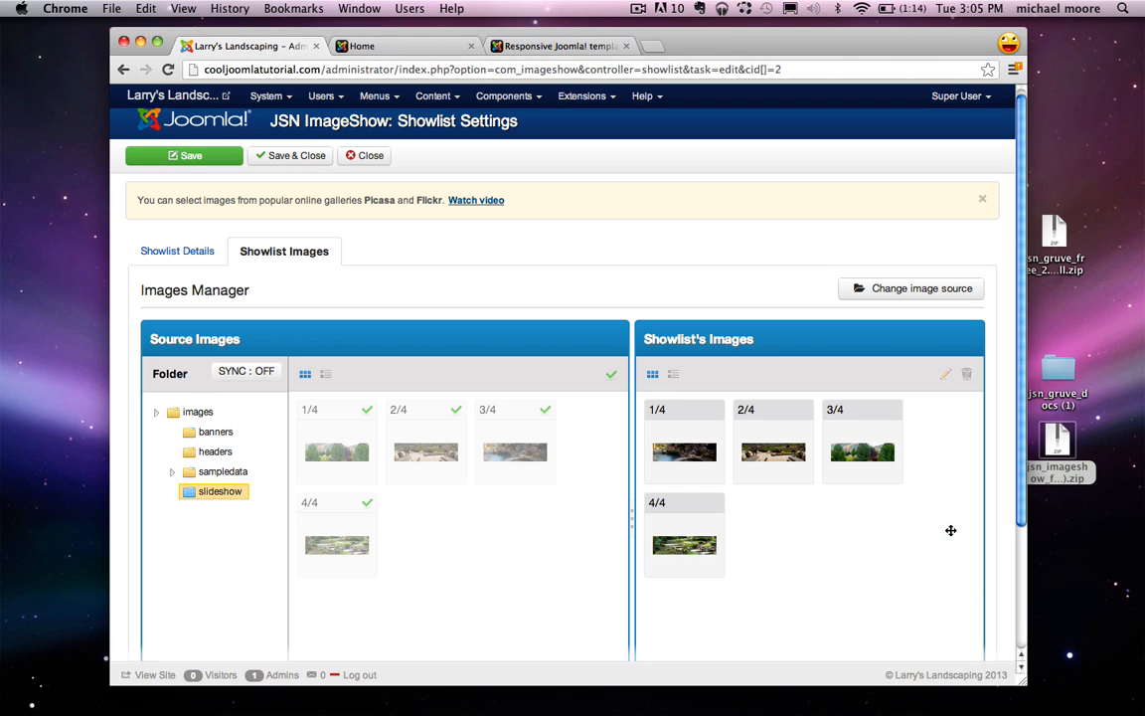
drag(696, 546, 890, 389)
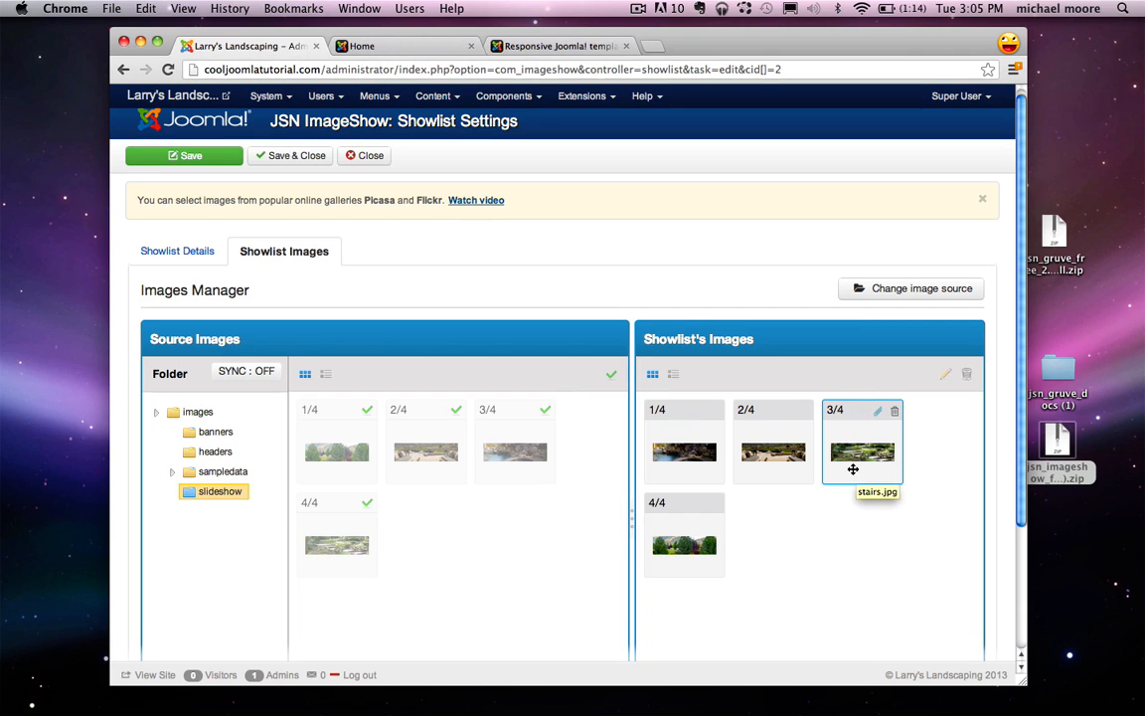
click(297, 156)
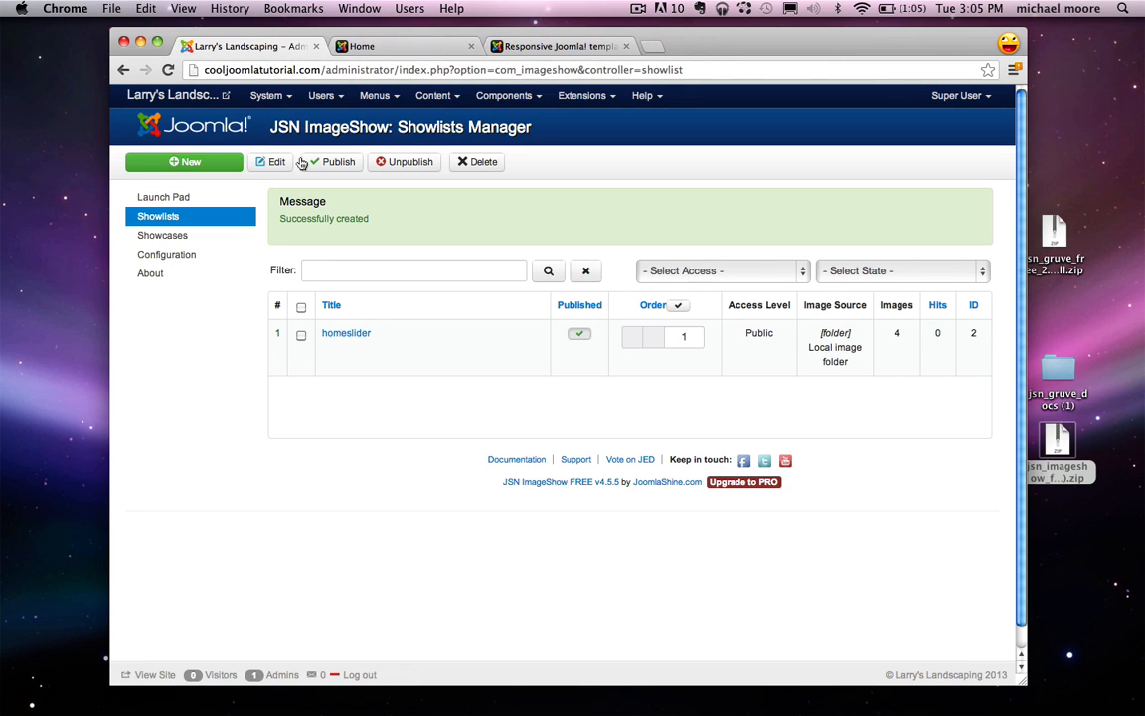
Step: Create a new showcase titled homeslider, save it, and scroll to the installable themes
click(203, 243)
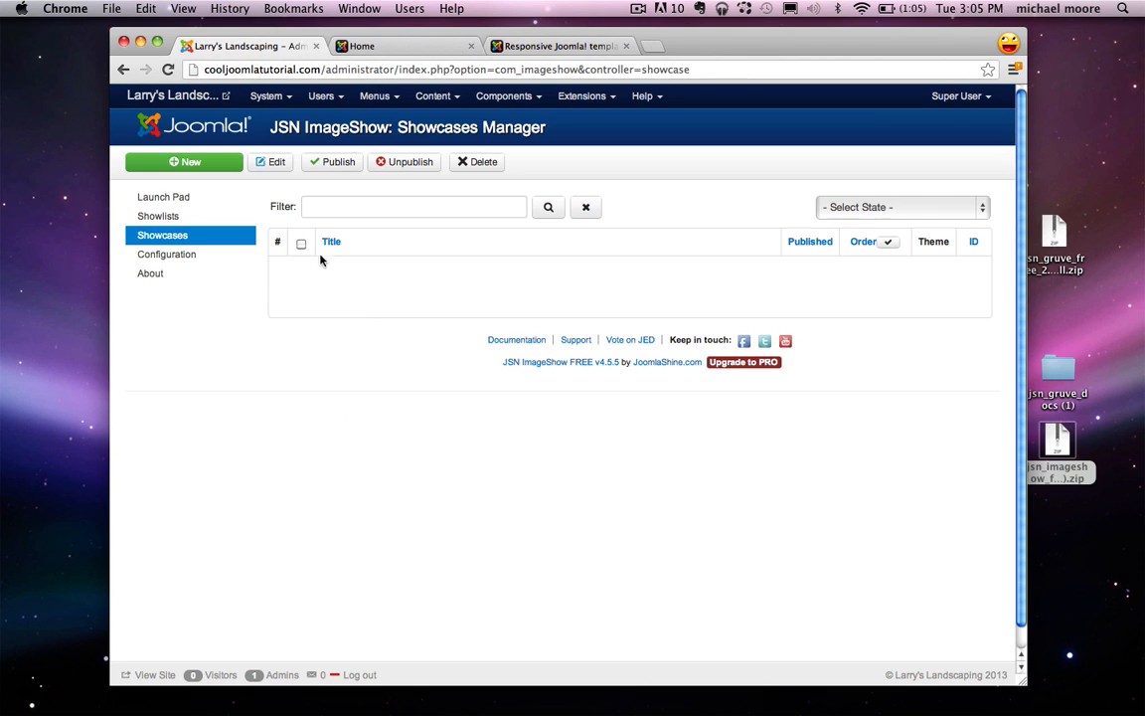
click(191, 163)
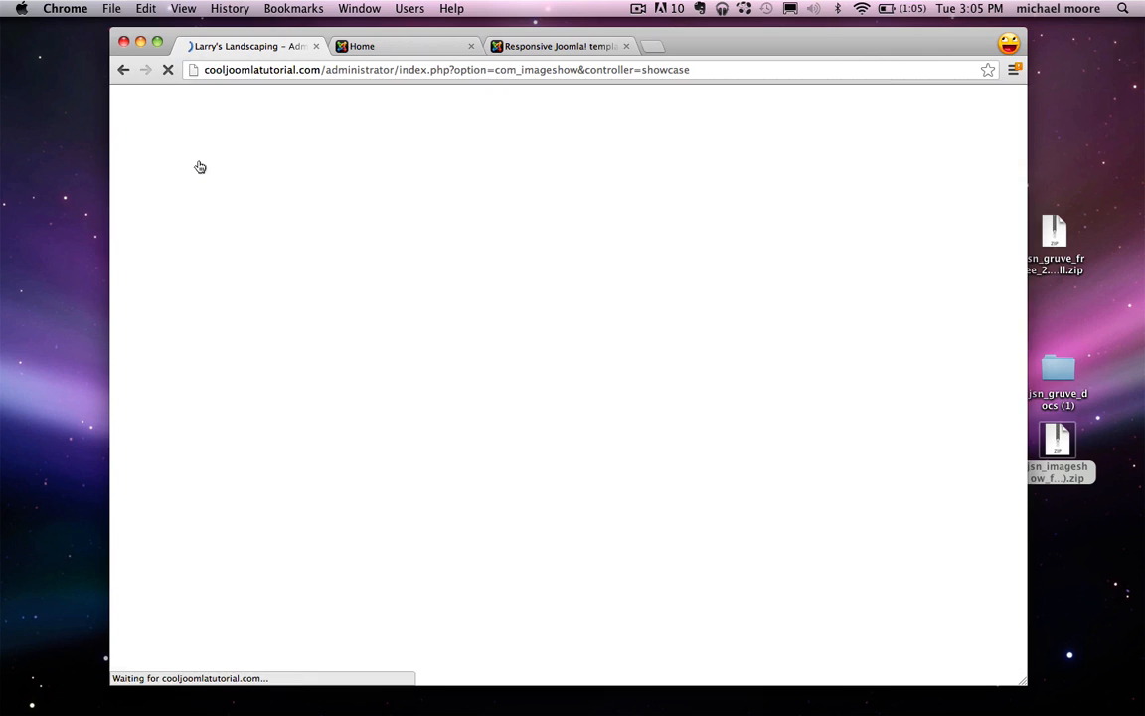
click(284, 282)
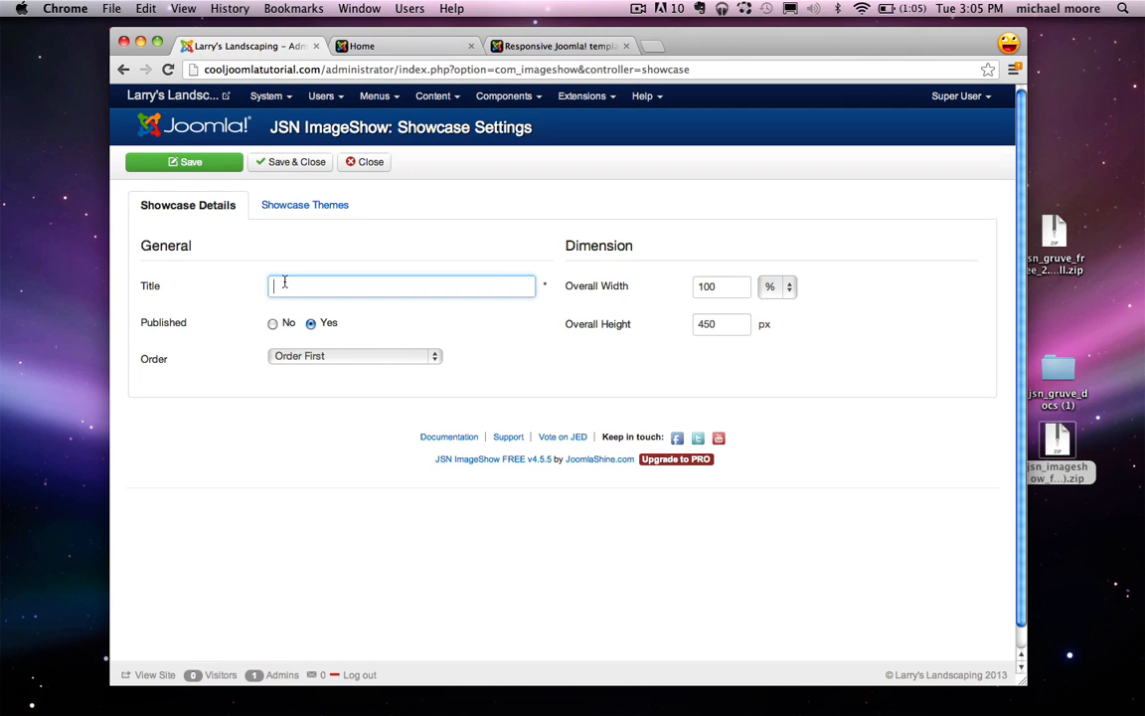
click(322, 211)
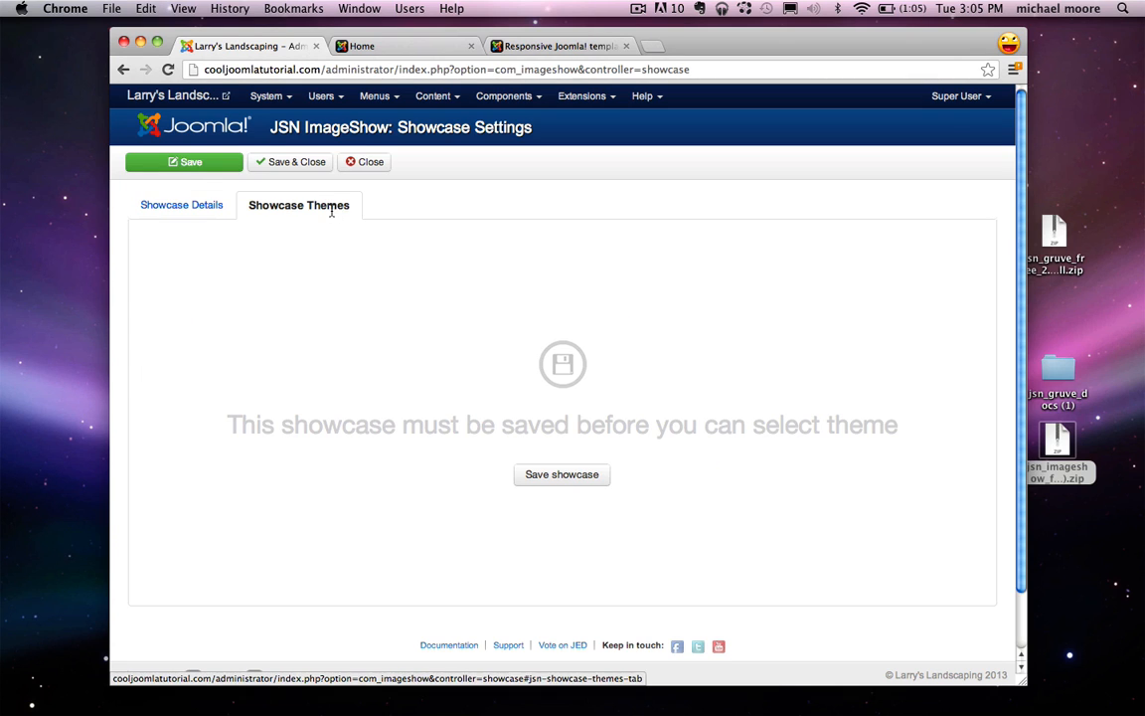
click(562, 475)
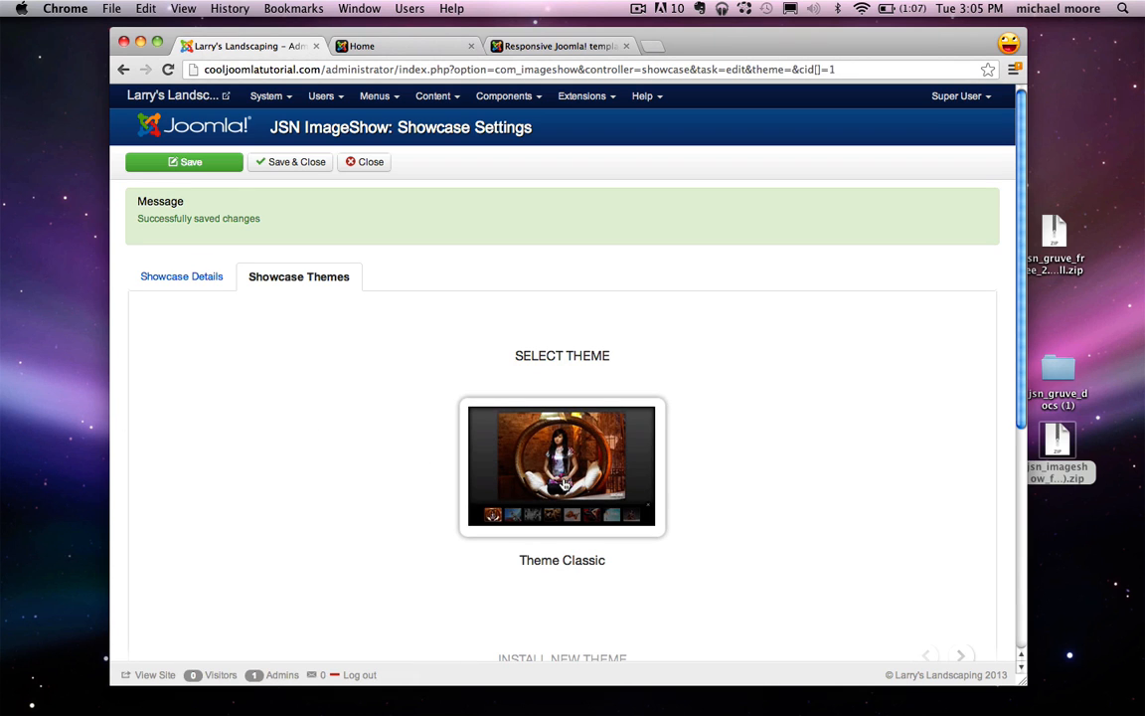
scroll(564, 484, down, 5)
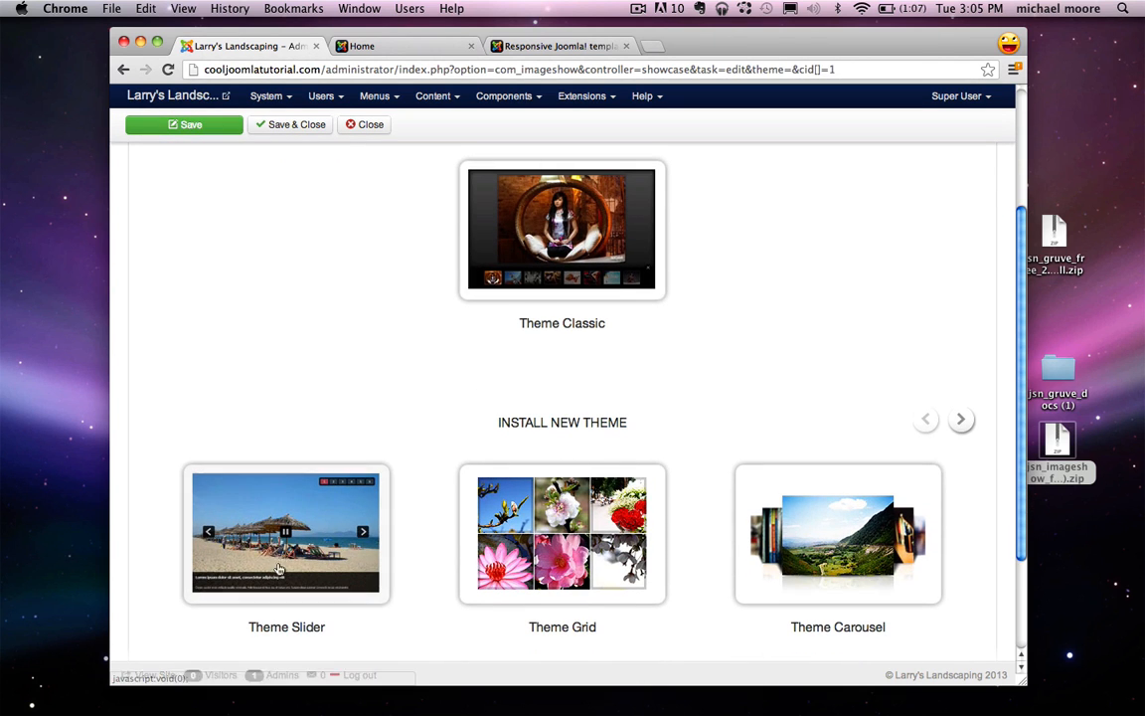
Step: Apply Theme Slider and set its caption and thumbnail panels to Hide
click(251, 530)
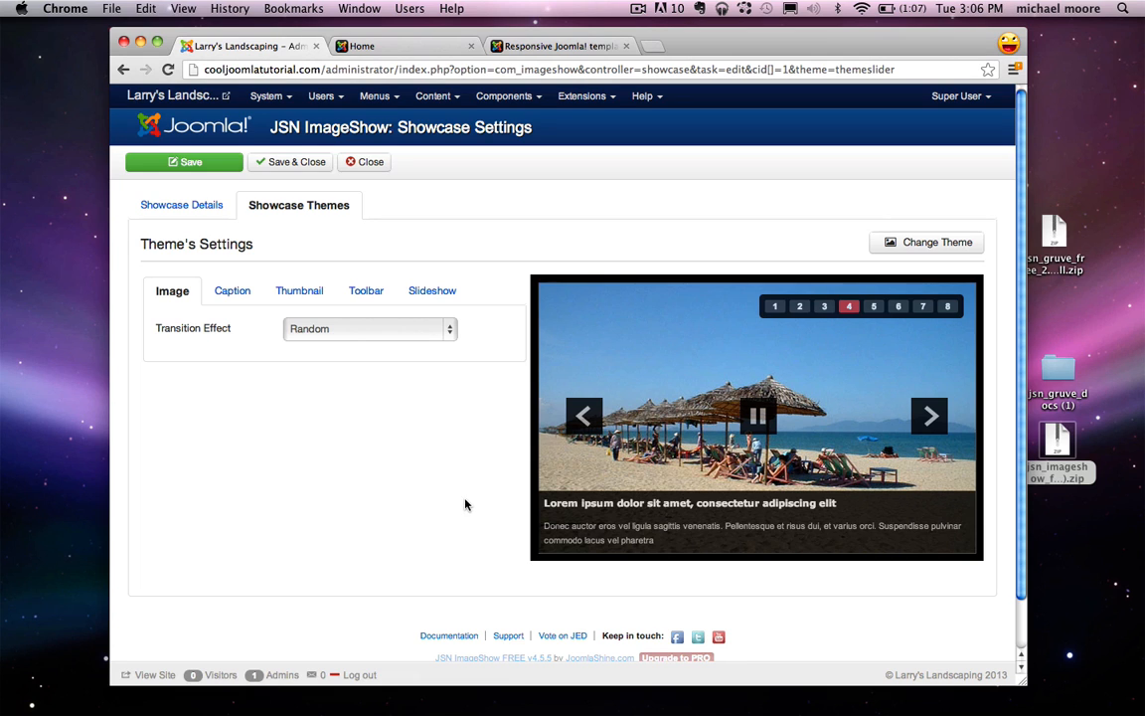
click(241, 293)
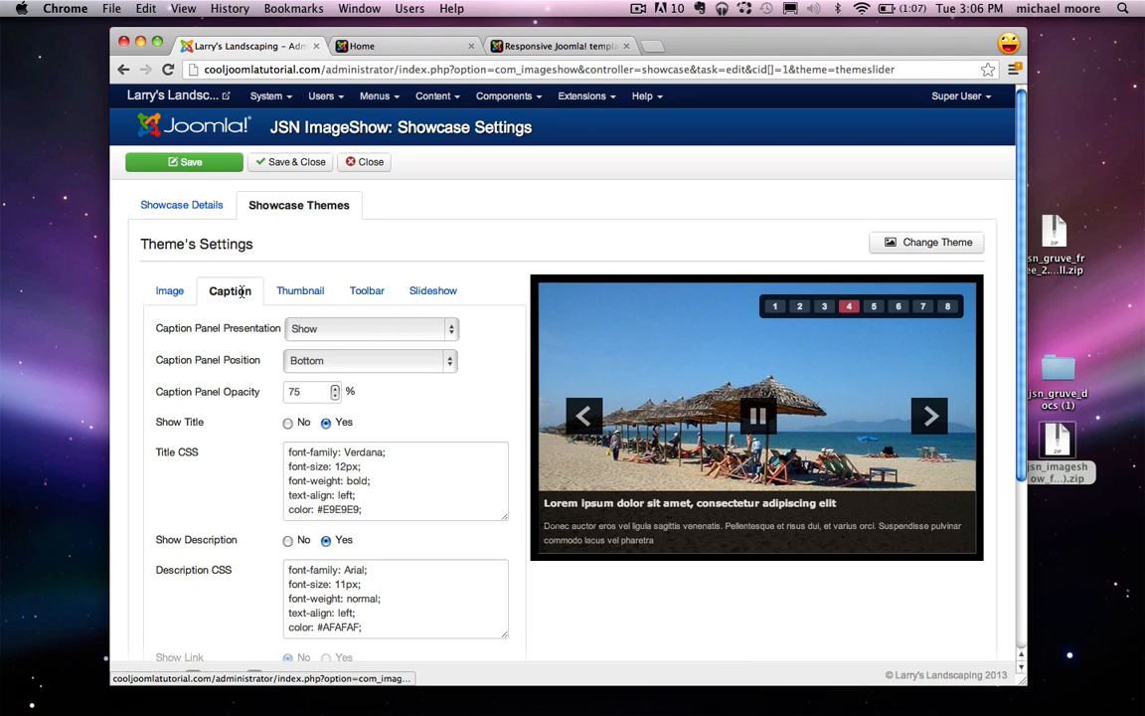
click(324, 328)
click(324, 314)
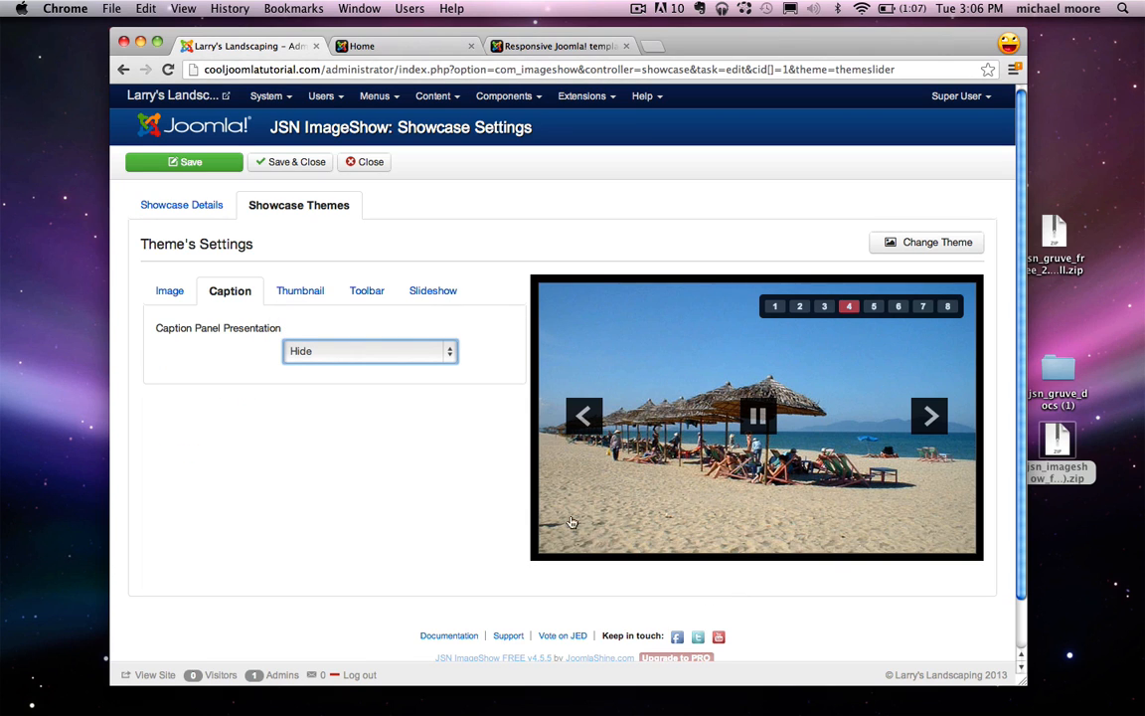
click(301, 293)
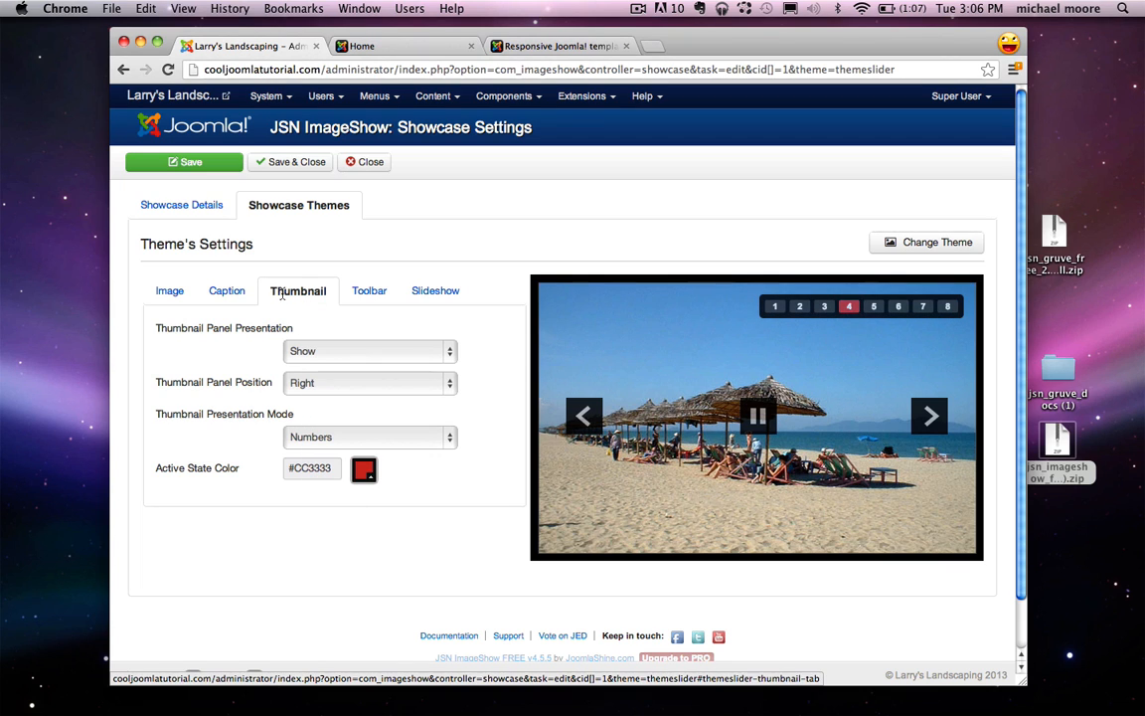
click(354, 353)
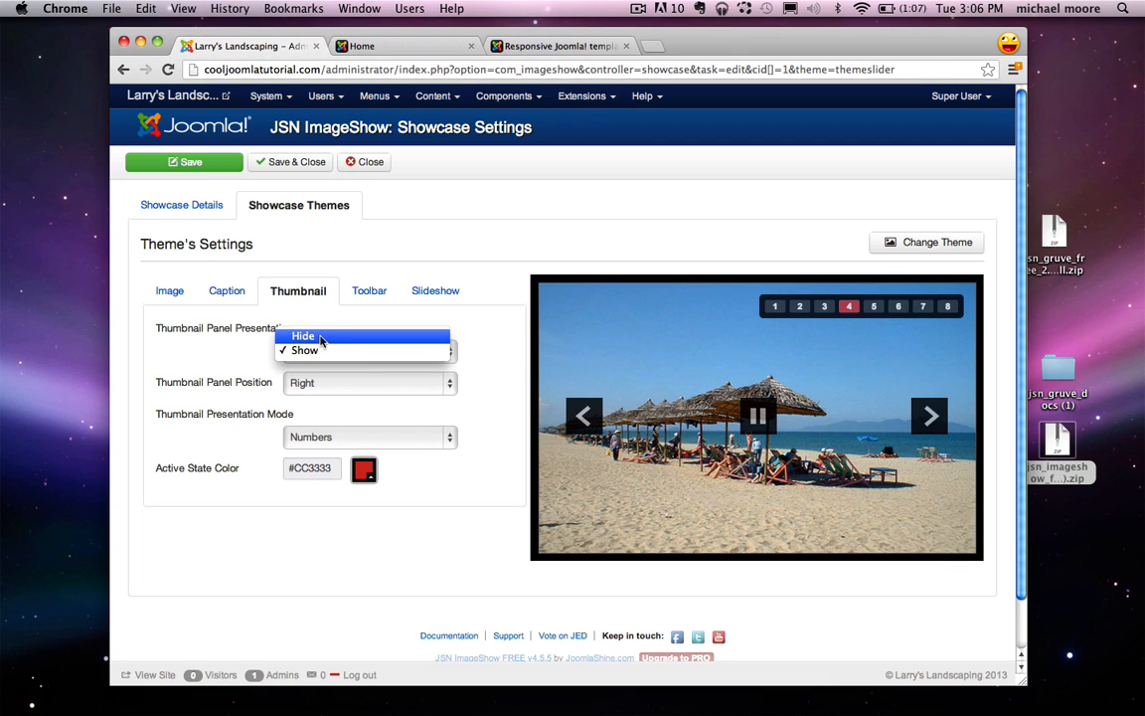
click(322, 338)
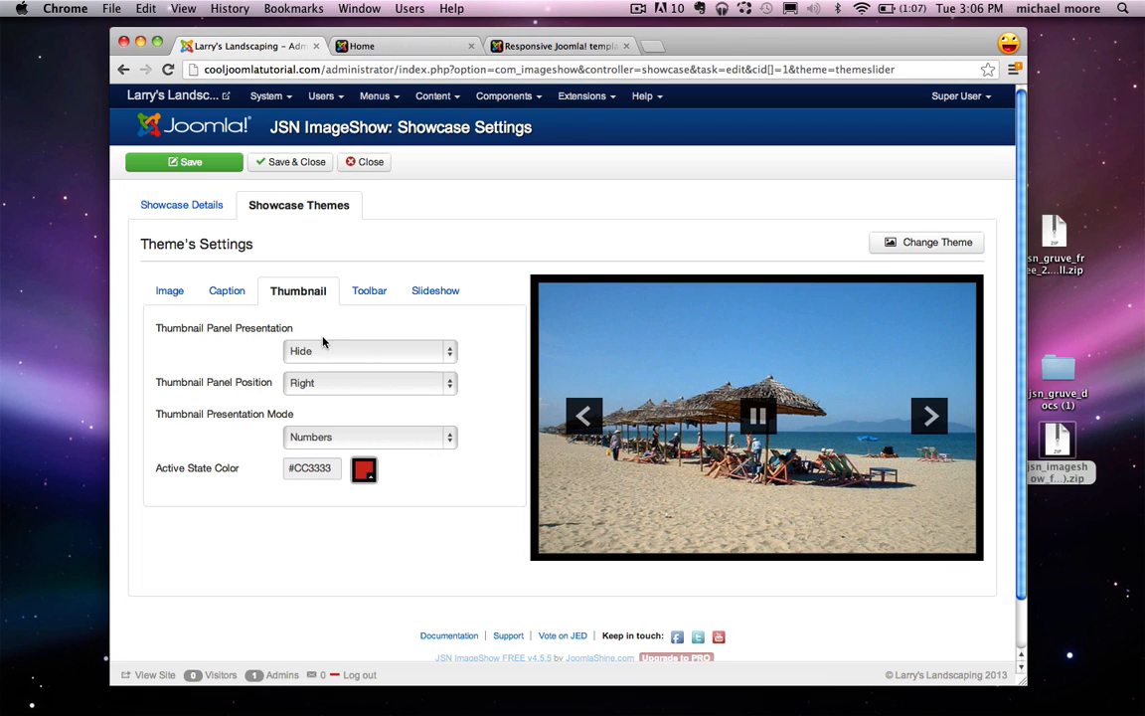
Step: Set navigation arrows to Show On Mouseover, hide the slideshow player, and Save & Close
click(374, 296)
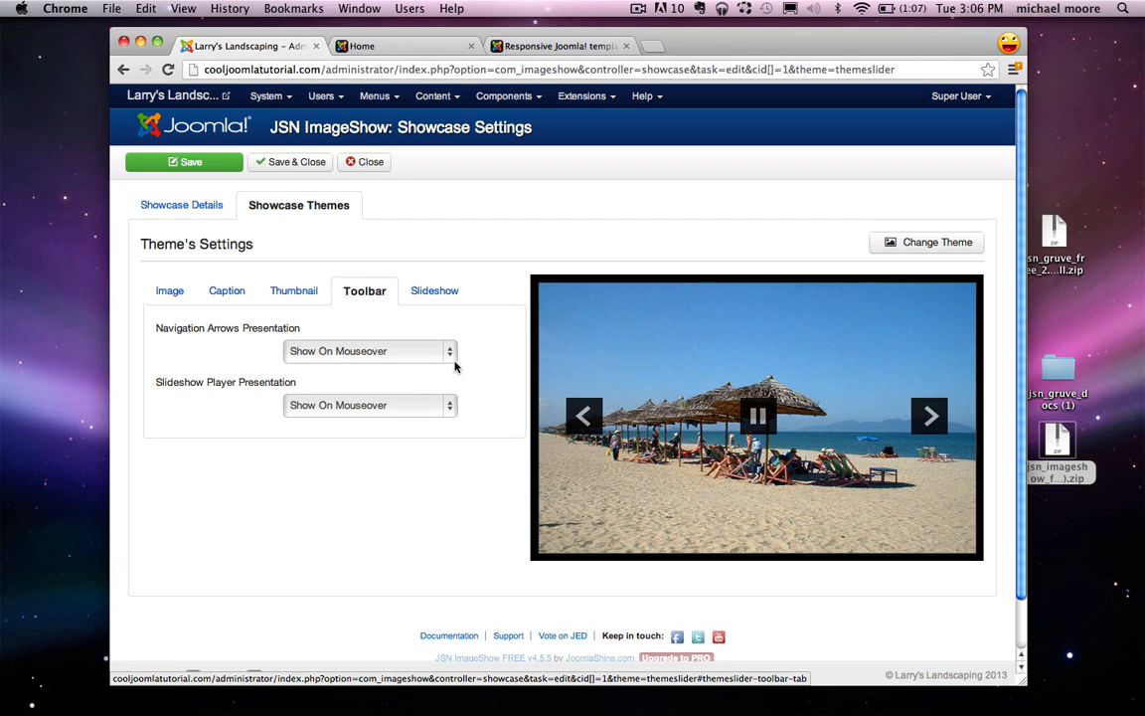
click(350, 360)
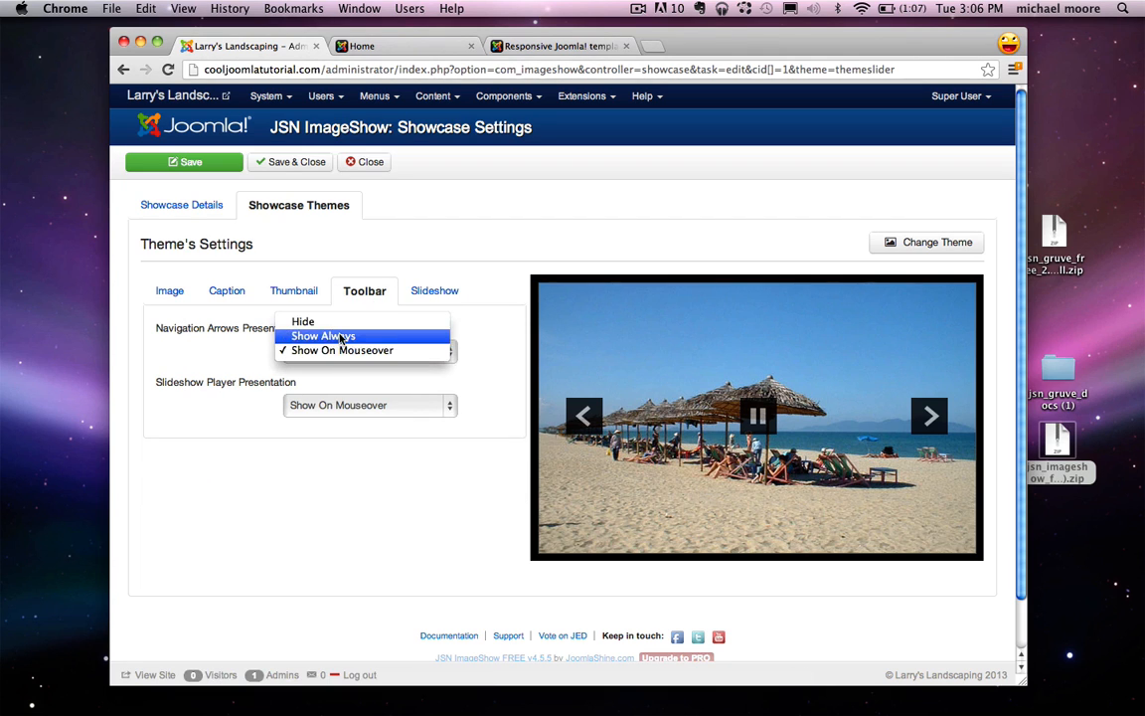
click(363, 319)
click(381, 352)
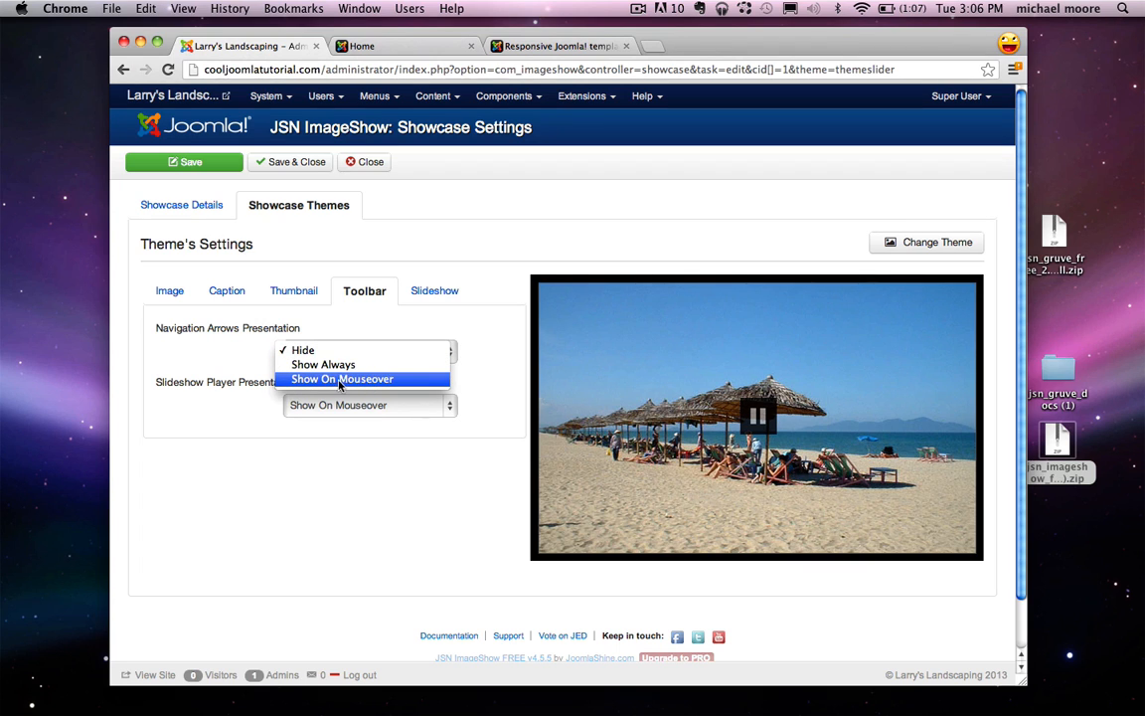
click(341, 379)
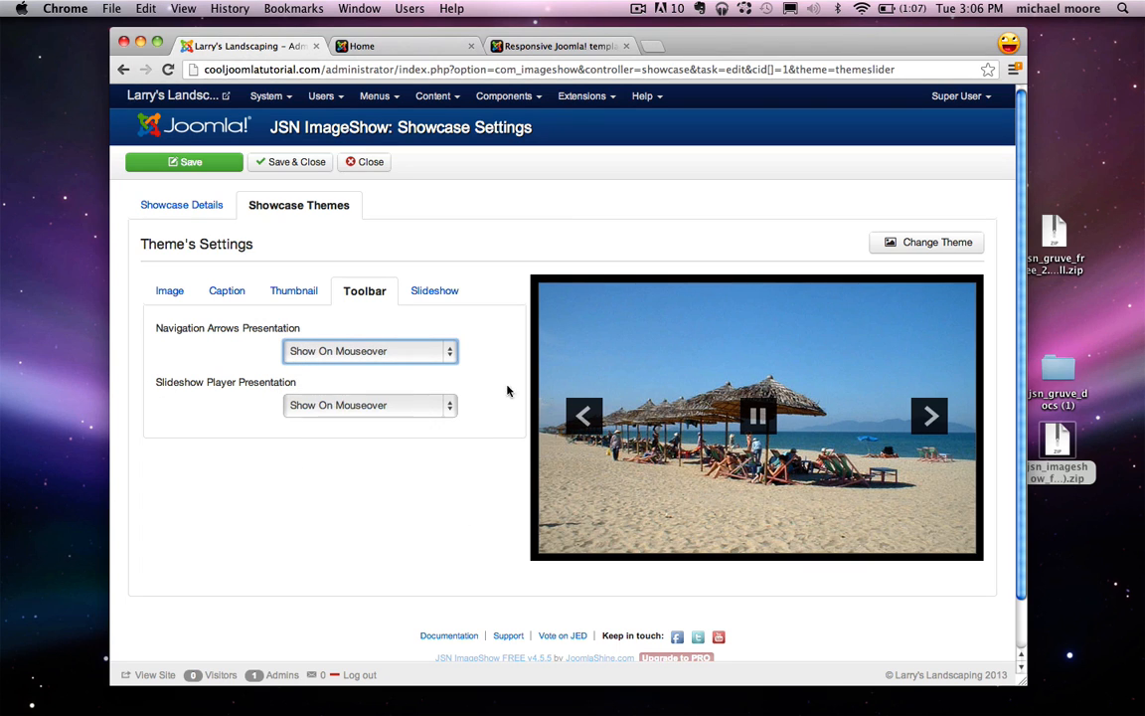
click(370, 405)
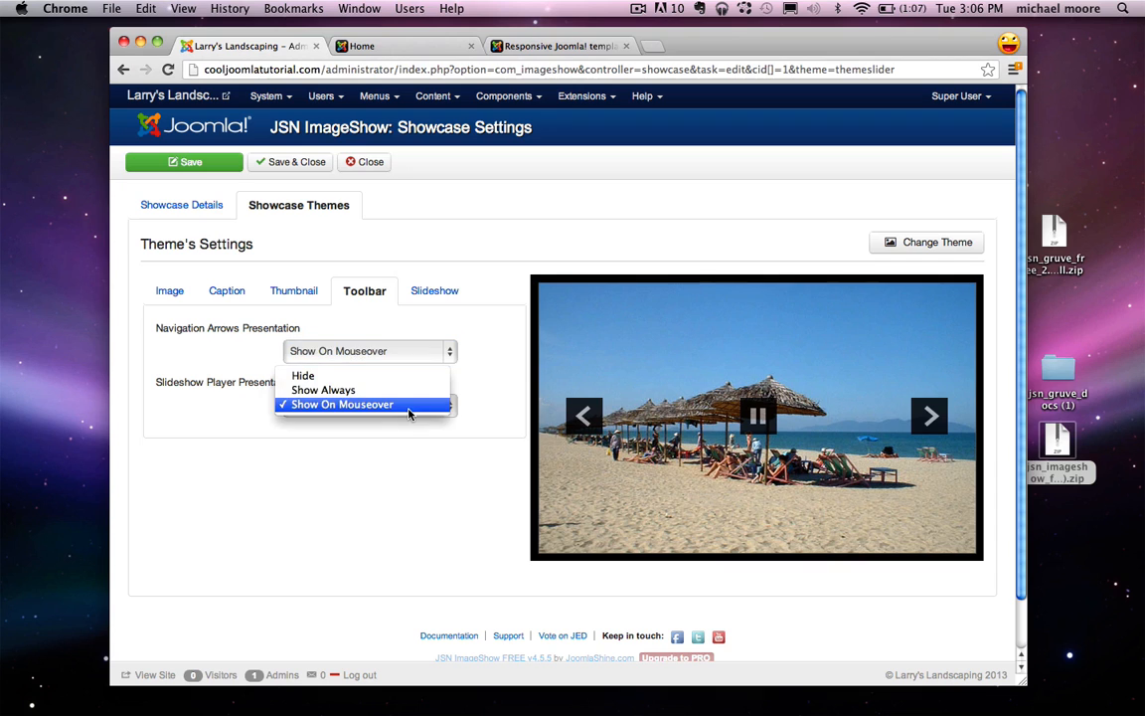
click(336, 378)
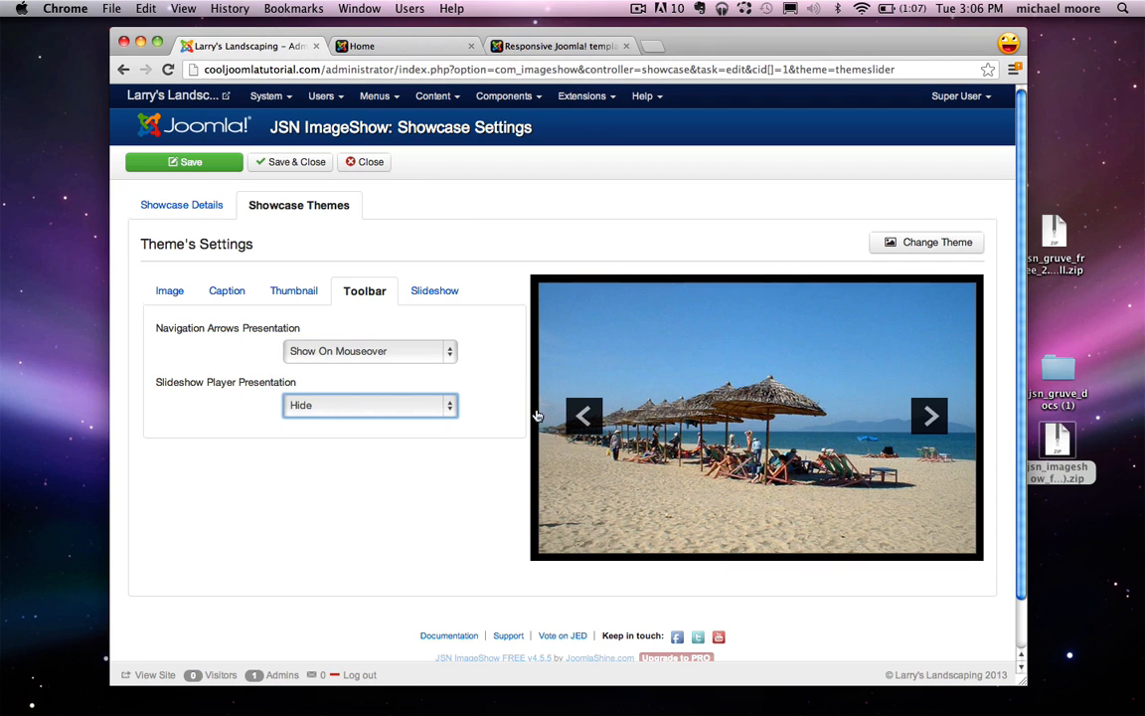
click(433, 286)
mouse_move(161, 330)
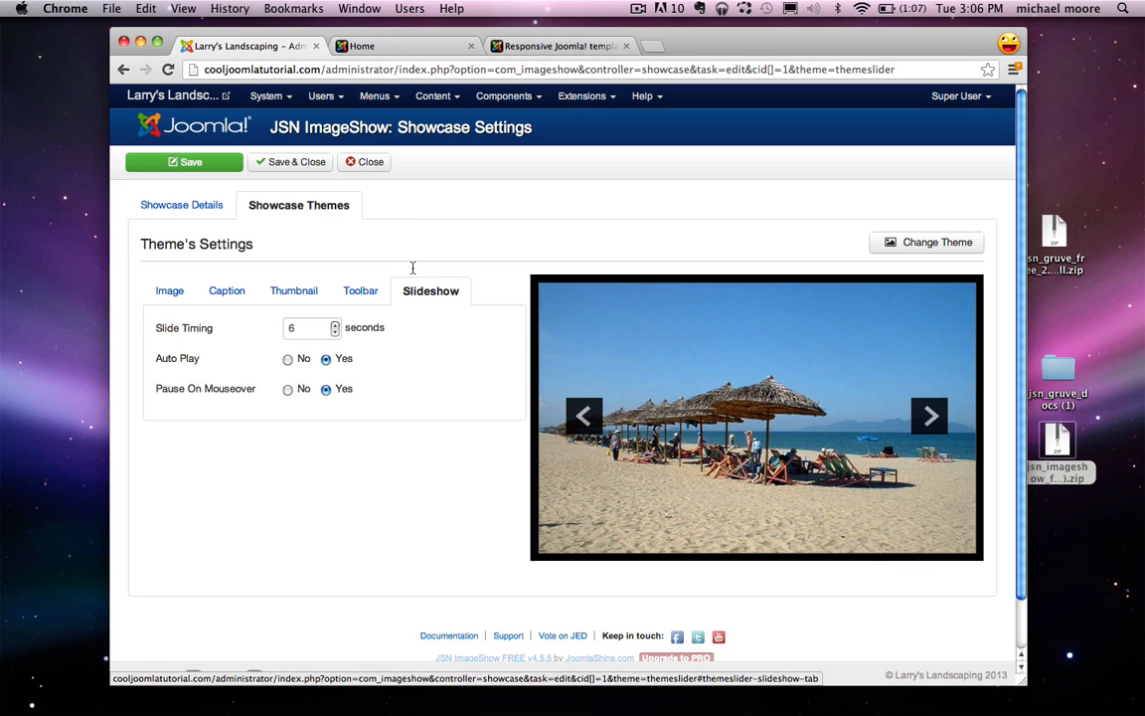
click(293, 162)
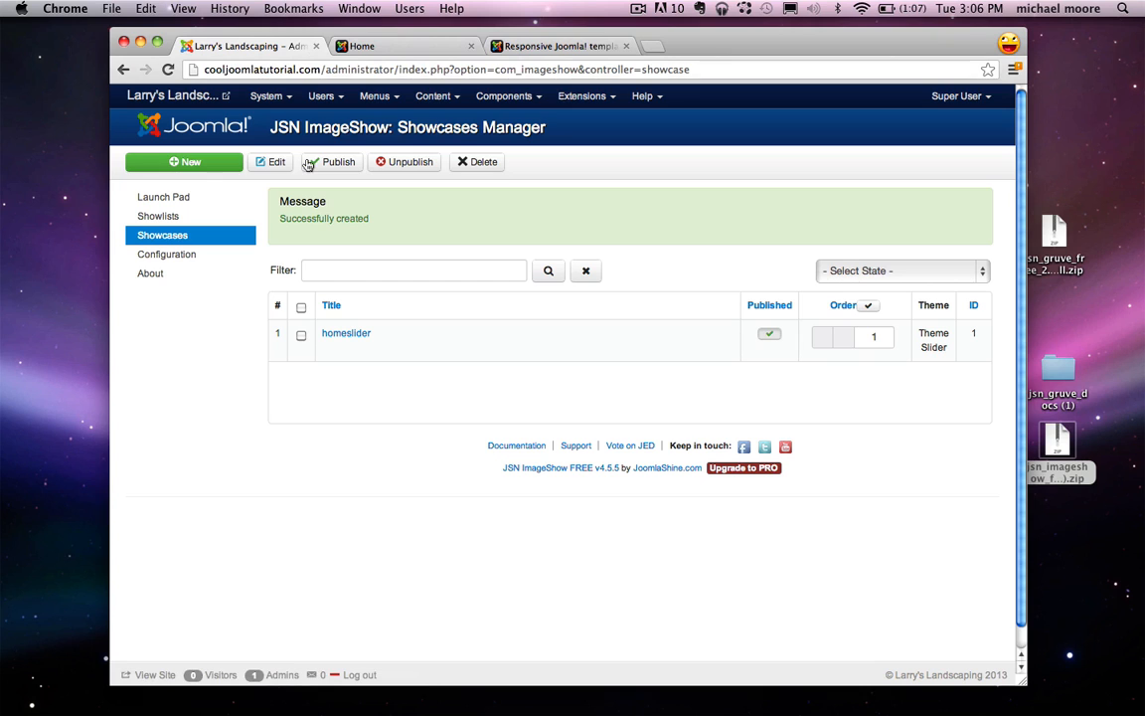
Step: Open the JSN imageshow Module from Module Manager and set Show Title to Hide
click(599, 103)
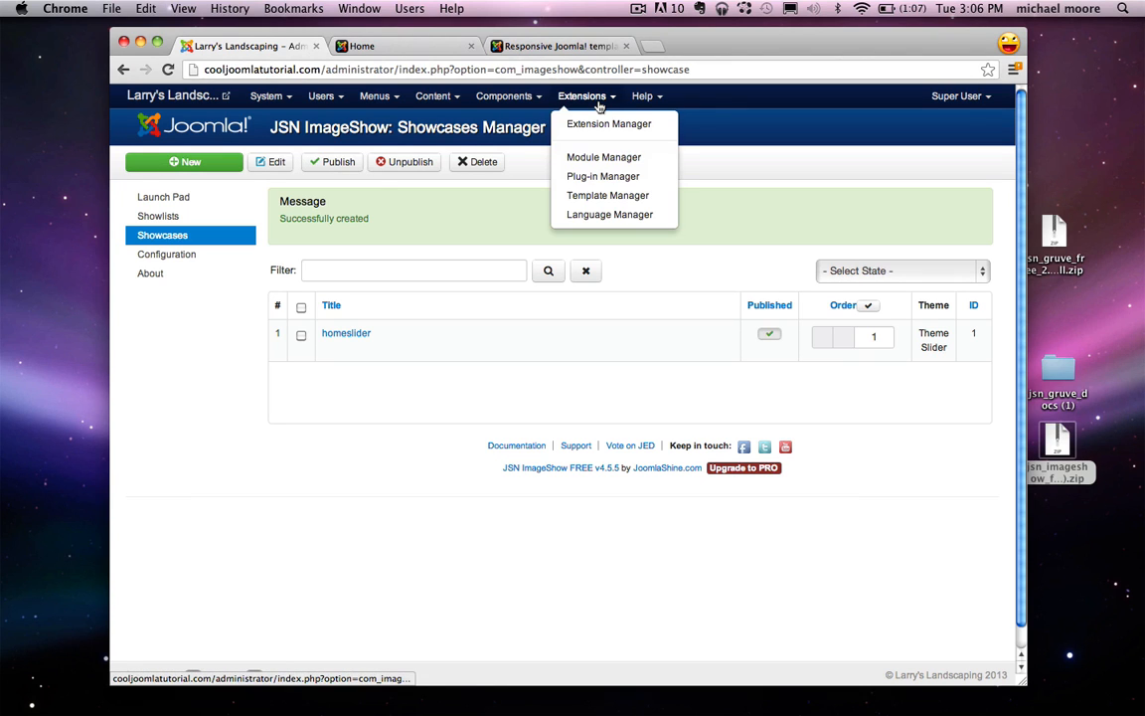
click(606, 157)
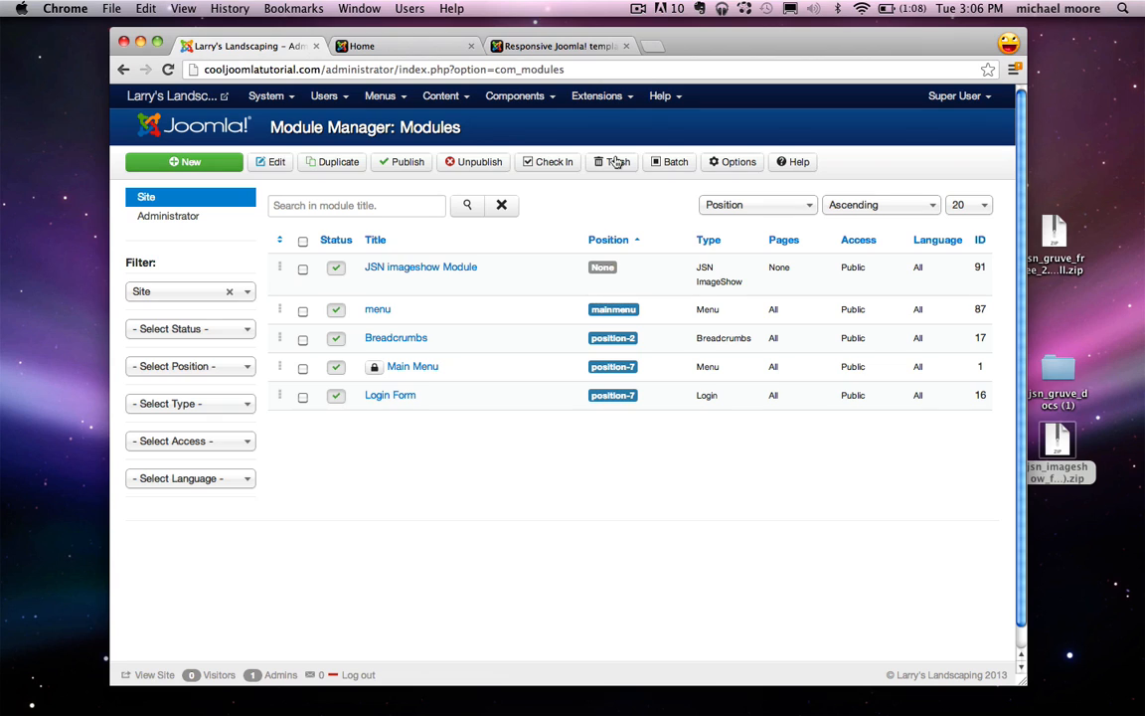
click(412, 269)
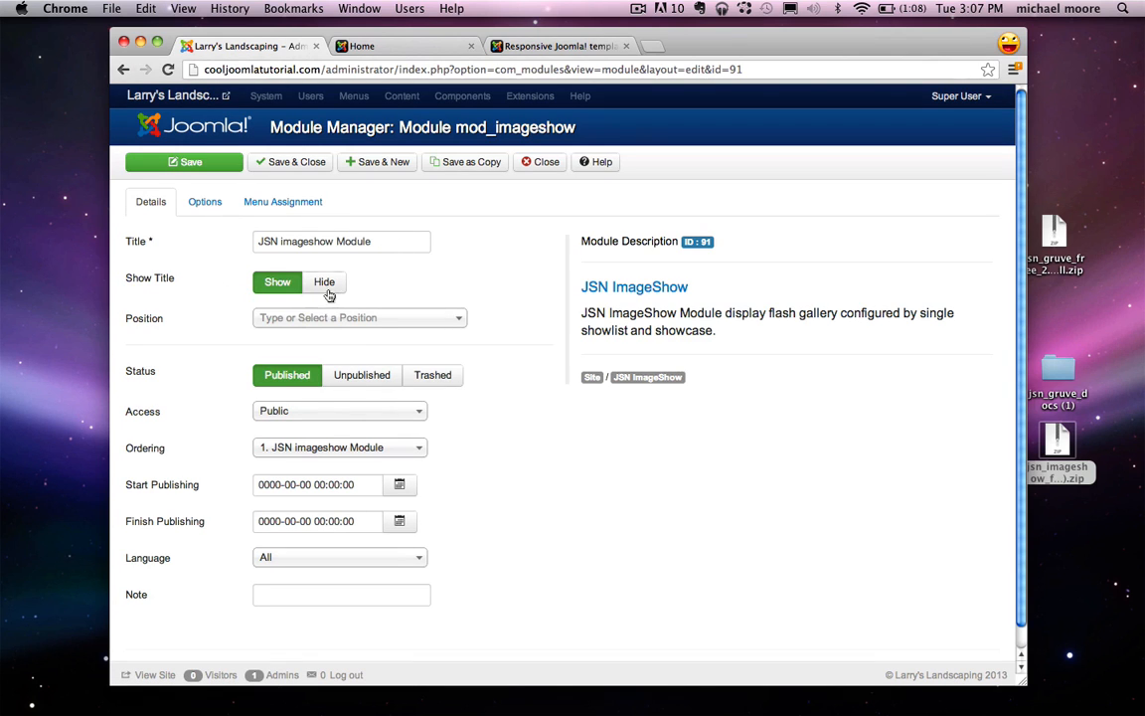
click(338, 287)
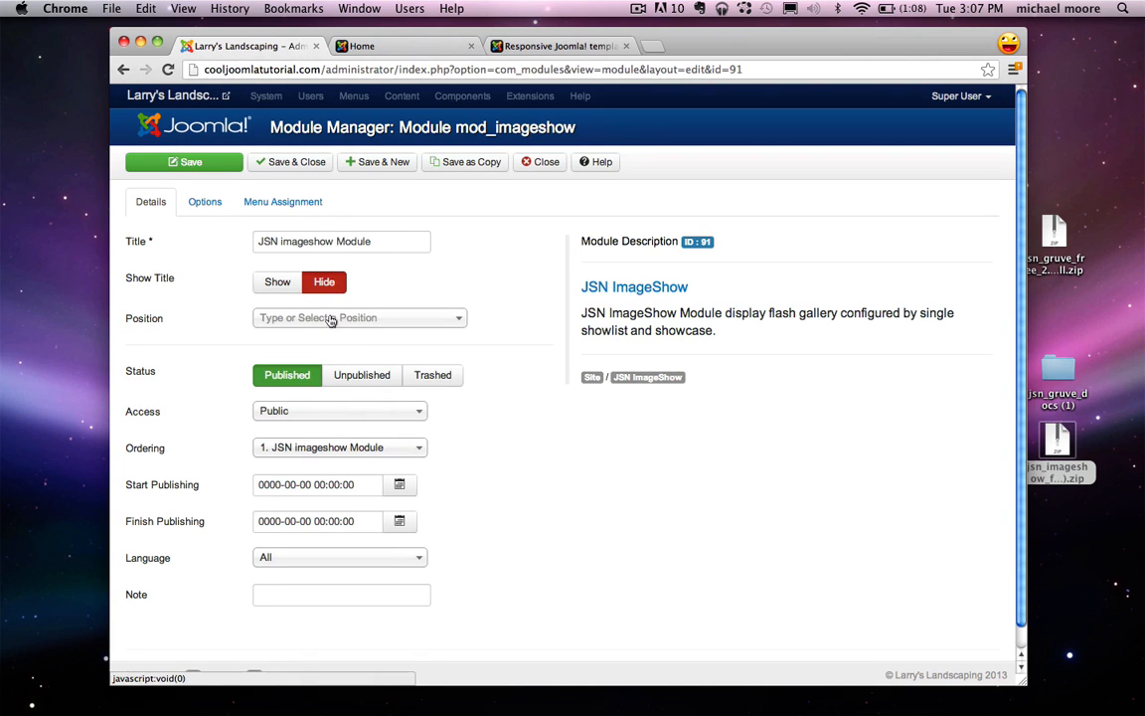
double_click(1058, 368)
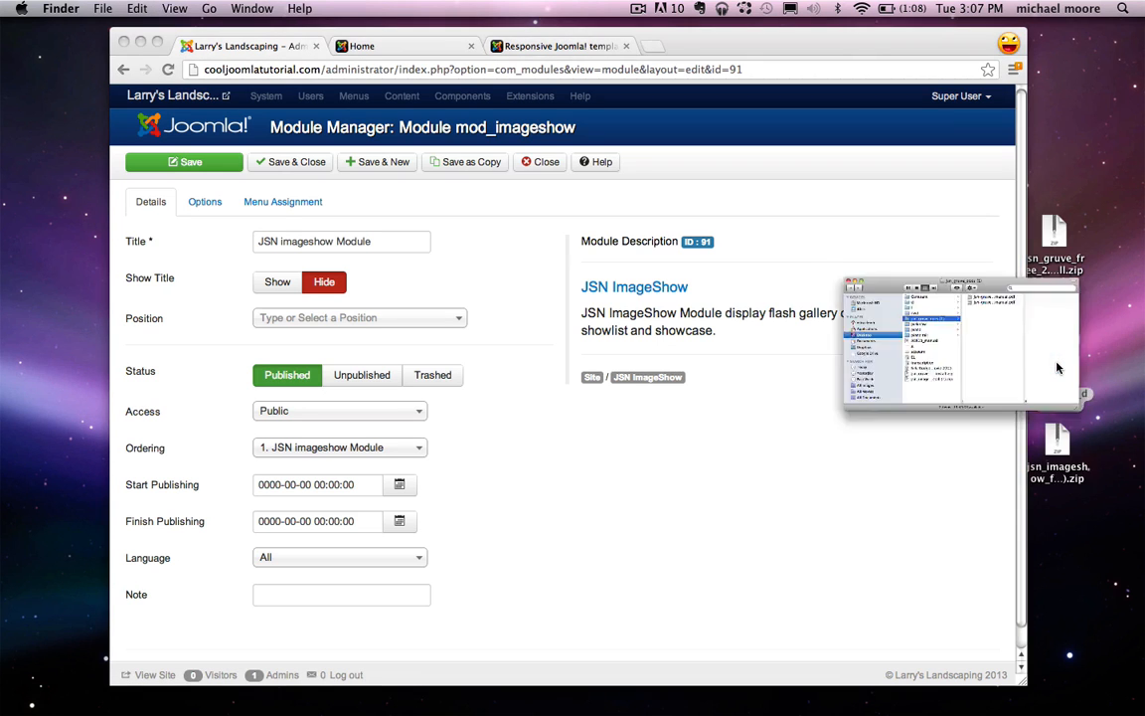
Step: Open the jsn-gruve configuration manual PDF and scroll to its layout diagram
double_click(875, 187)
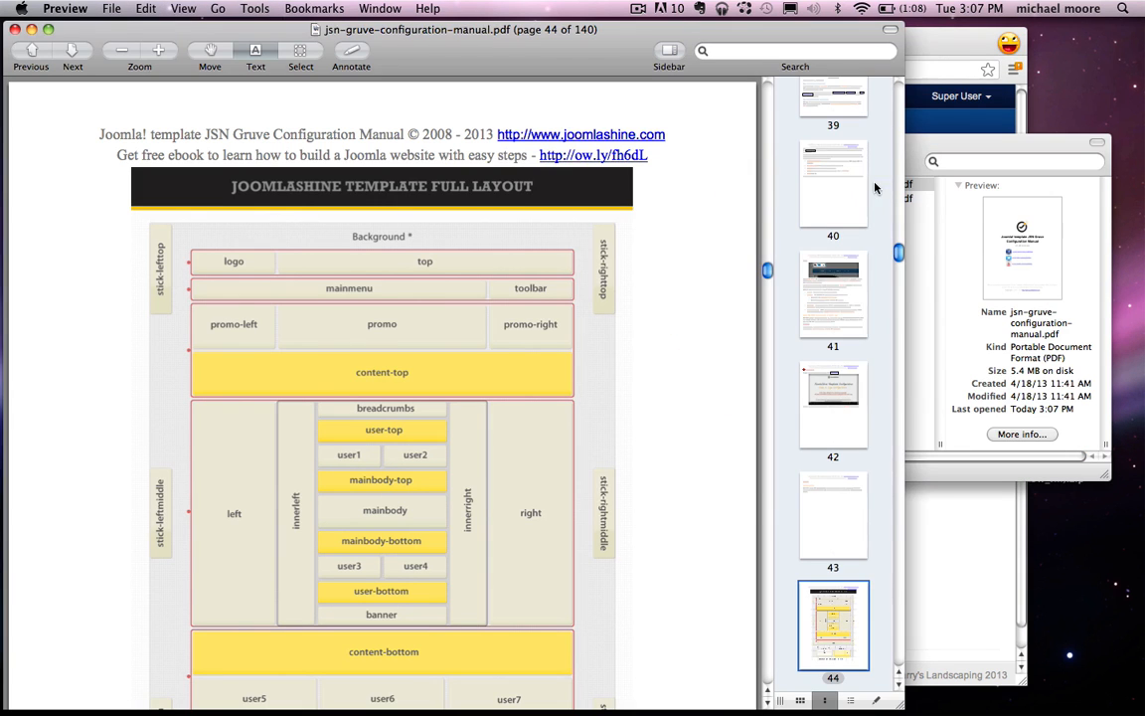
click(927, 142)
click(512, 144)
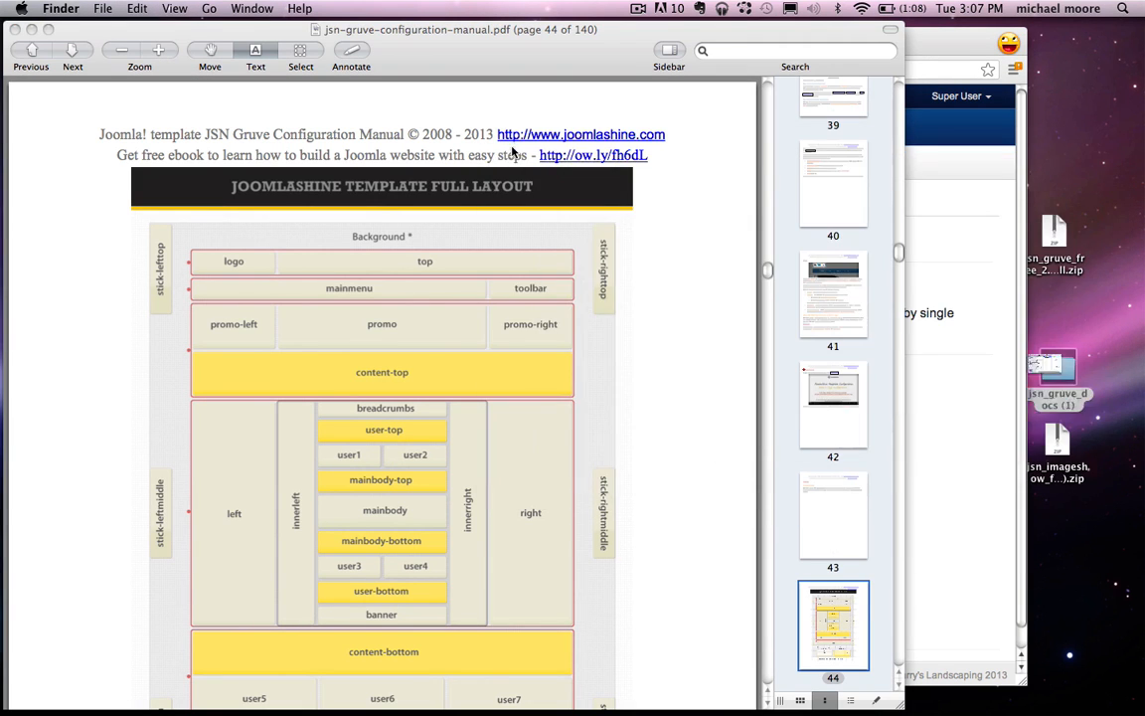
scroll(511, 339, up, 6)
scroll(511, 339, up, 4)
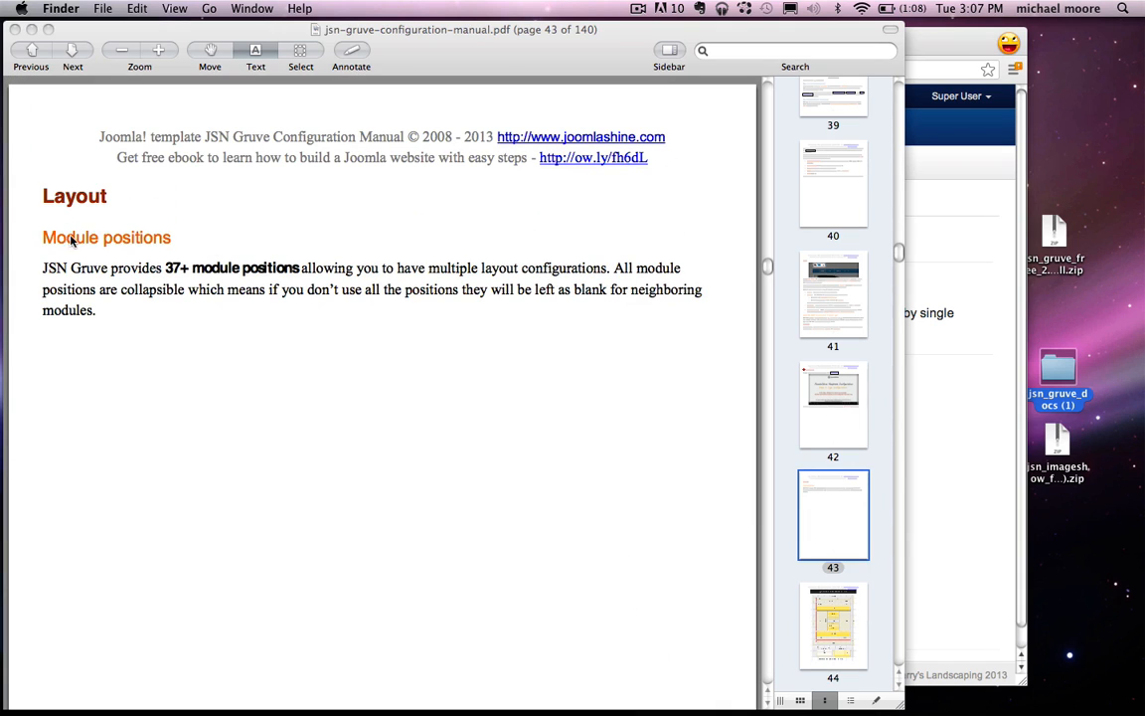
scroll(206, 250, down, 10)
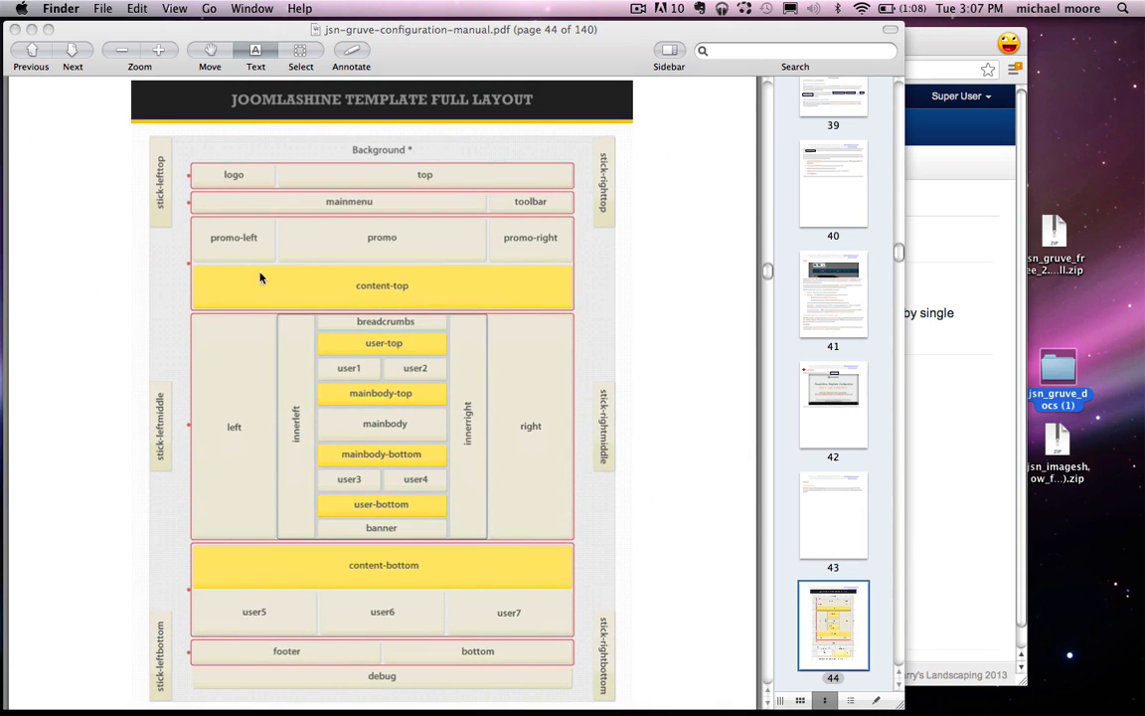
Step: Move the manual aside and filter the module's Position list by 'promo'
drag(426, 48, 800, 8)
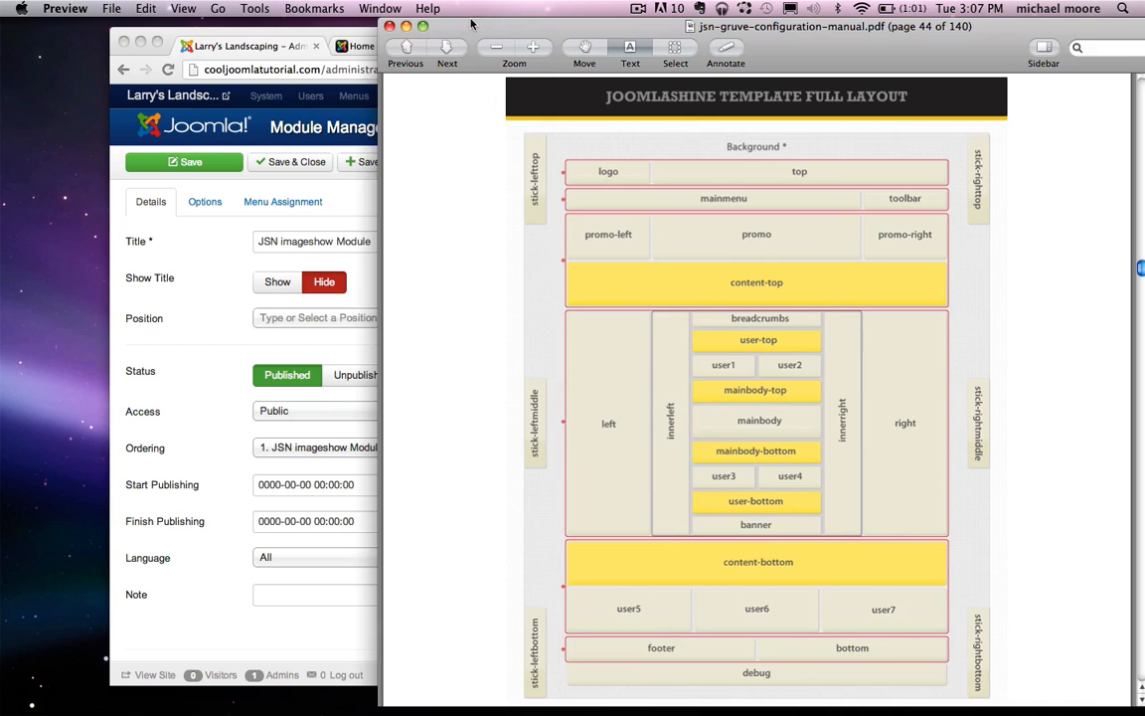
drag(474, 22, 567, 22)
click(342, 323)
click(339, 320)
text(promo)
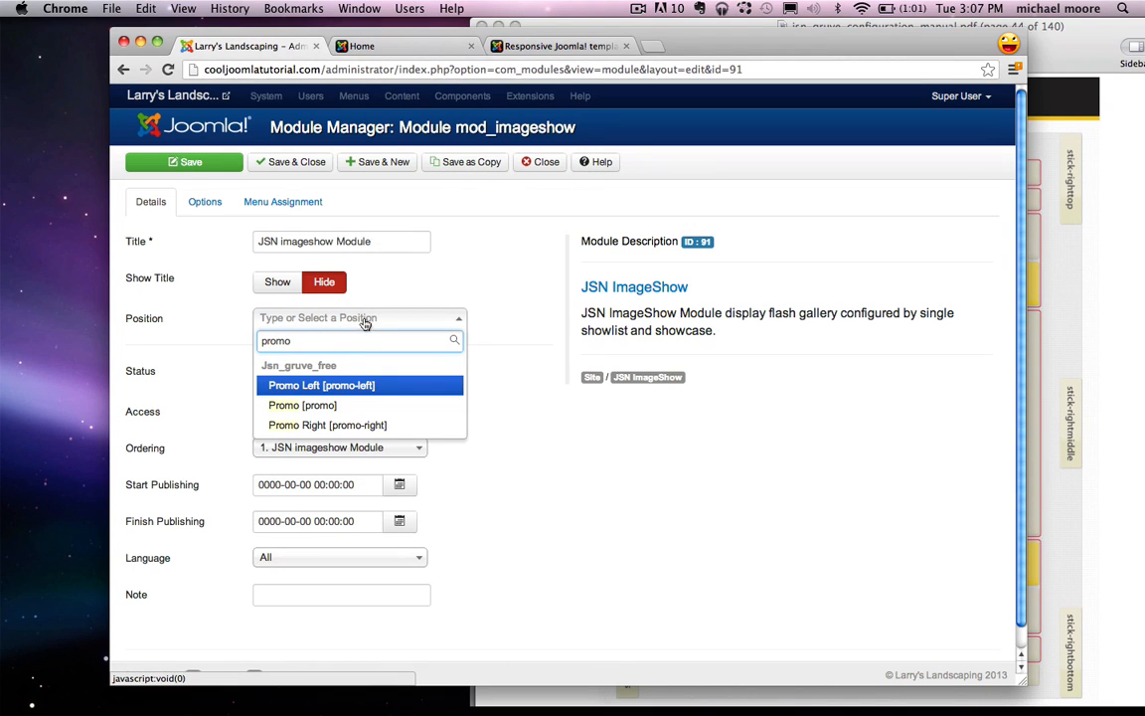
Step: Set the position to Promo [promo] and choose the homeslider showlist and showcase
click(354, 406)
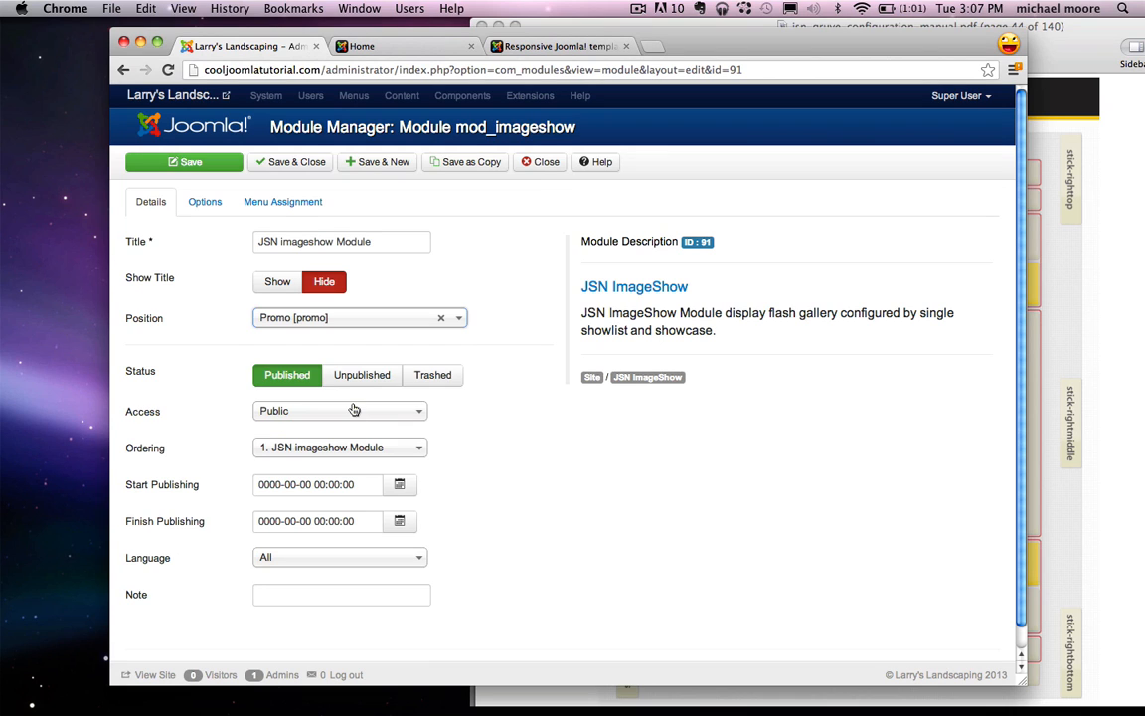
click(206, 203)
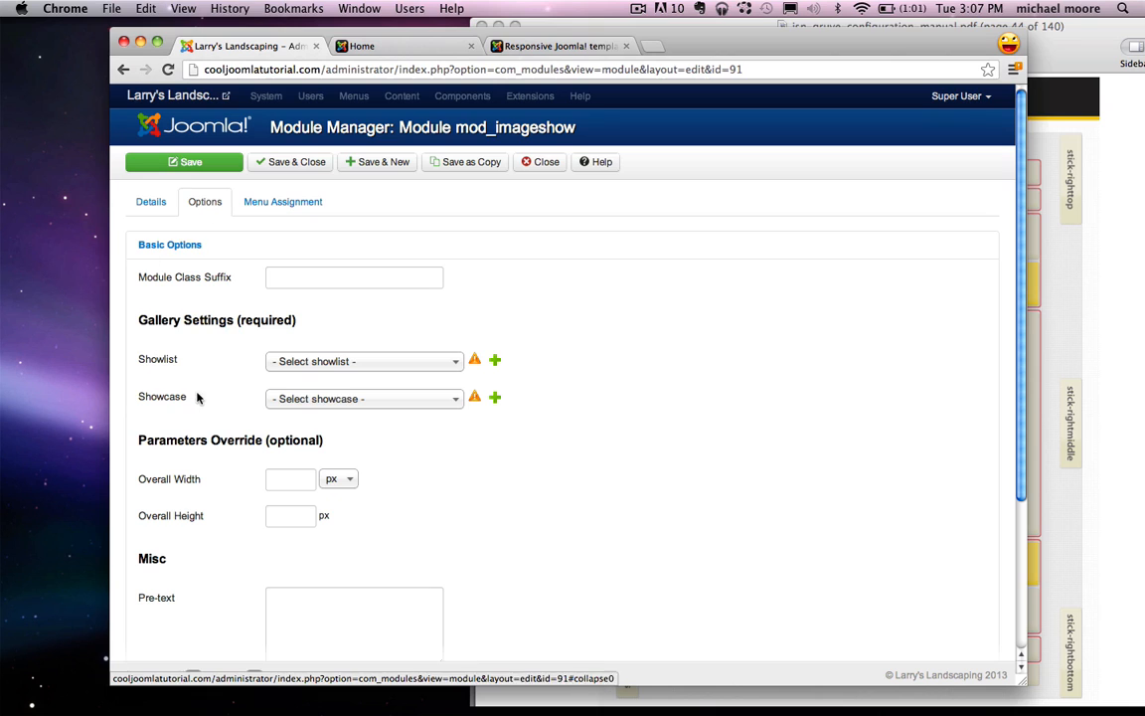
click(316, 363)
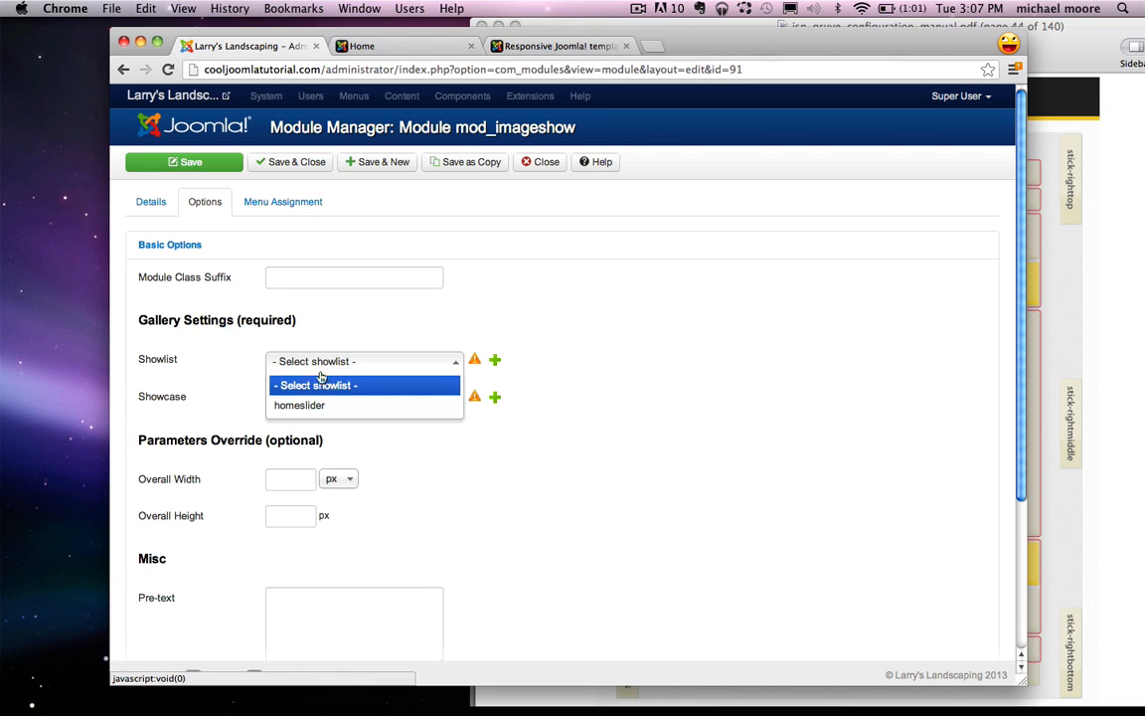
click(324, 407)
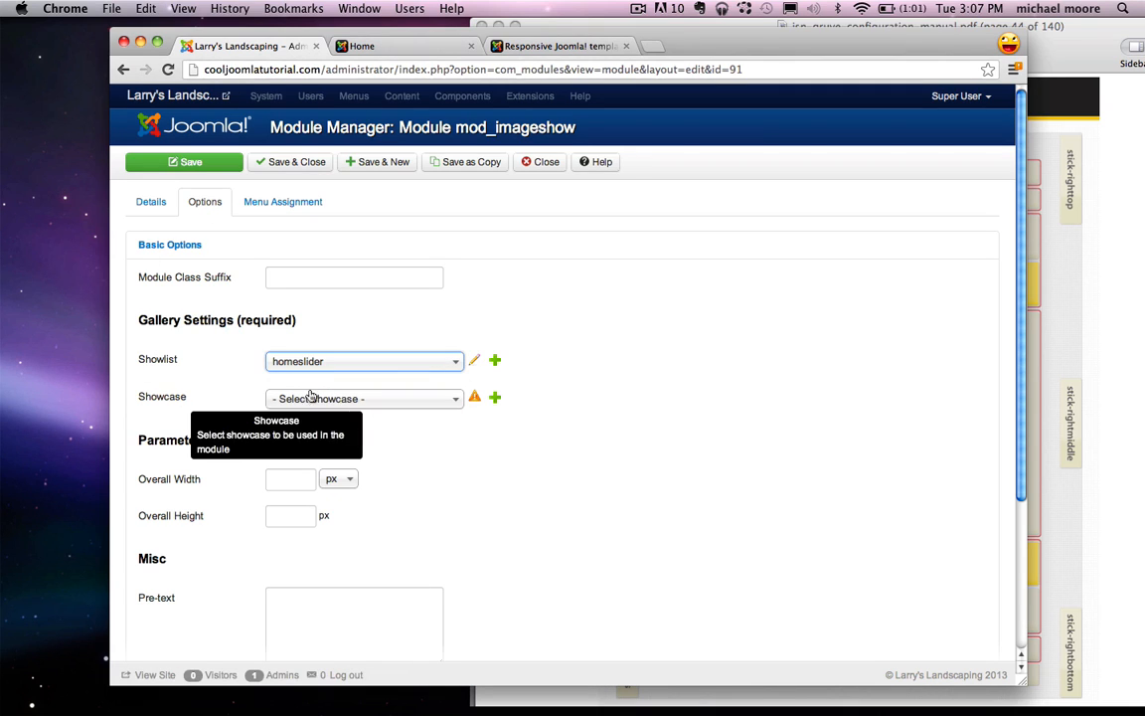
click(345, 400)
click(316, 449)
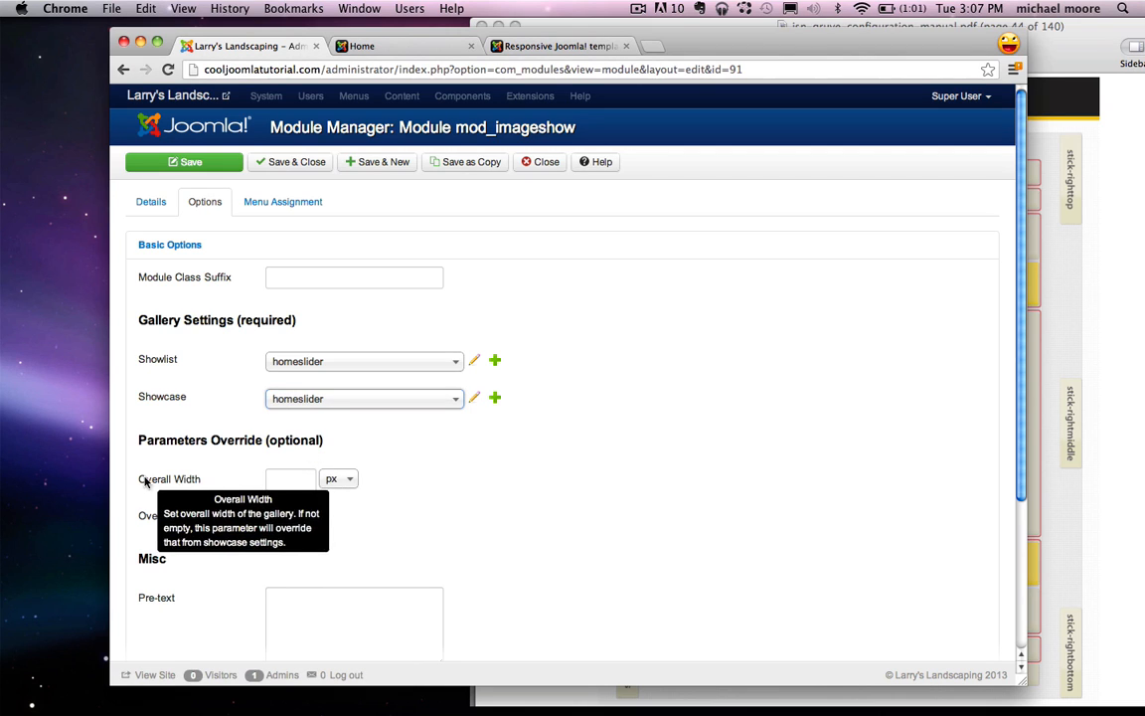
Step: Set the gallery width to 100 % and the height to 270 px
click(347, 481)
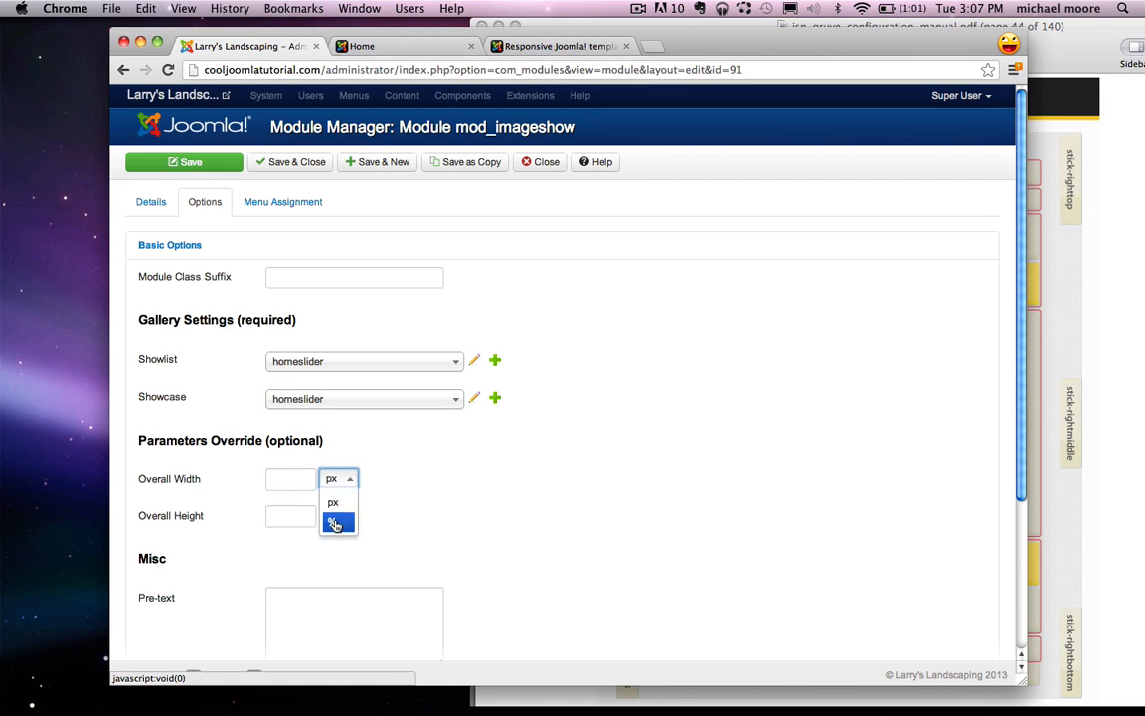
click(332, 523)
click(292, 479)
text(100)
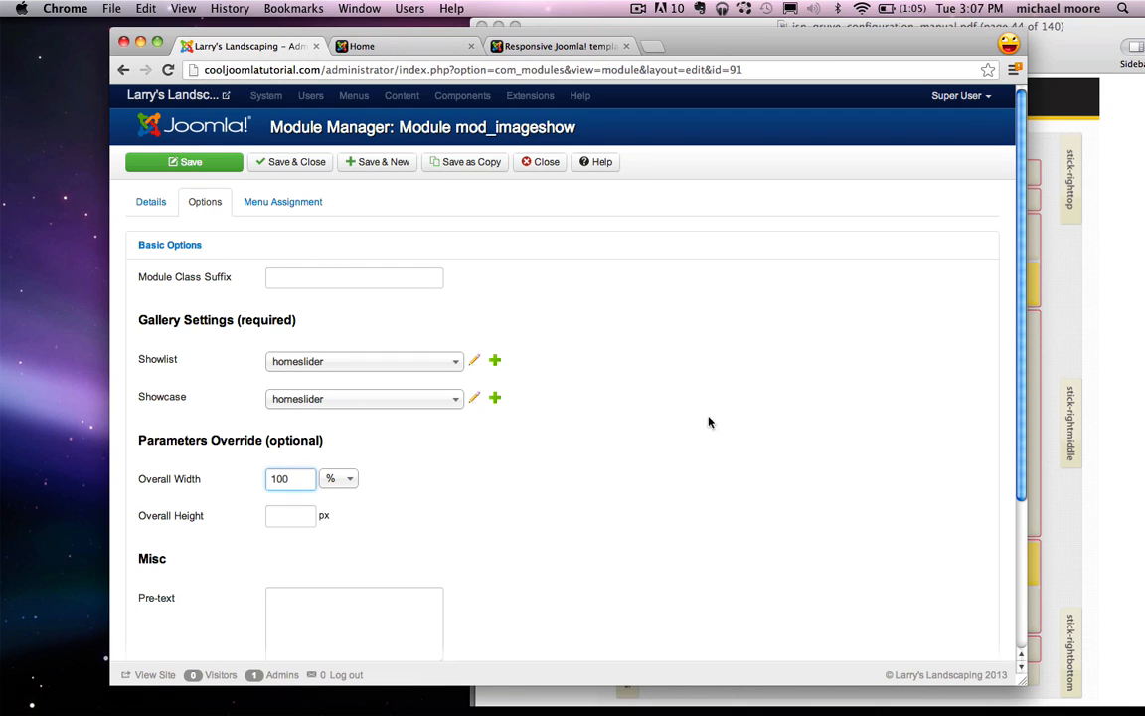
click(276, 517)
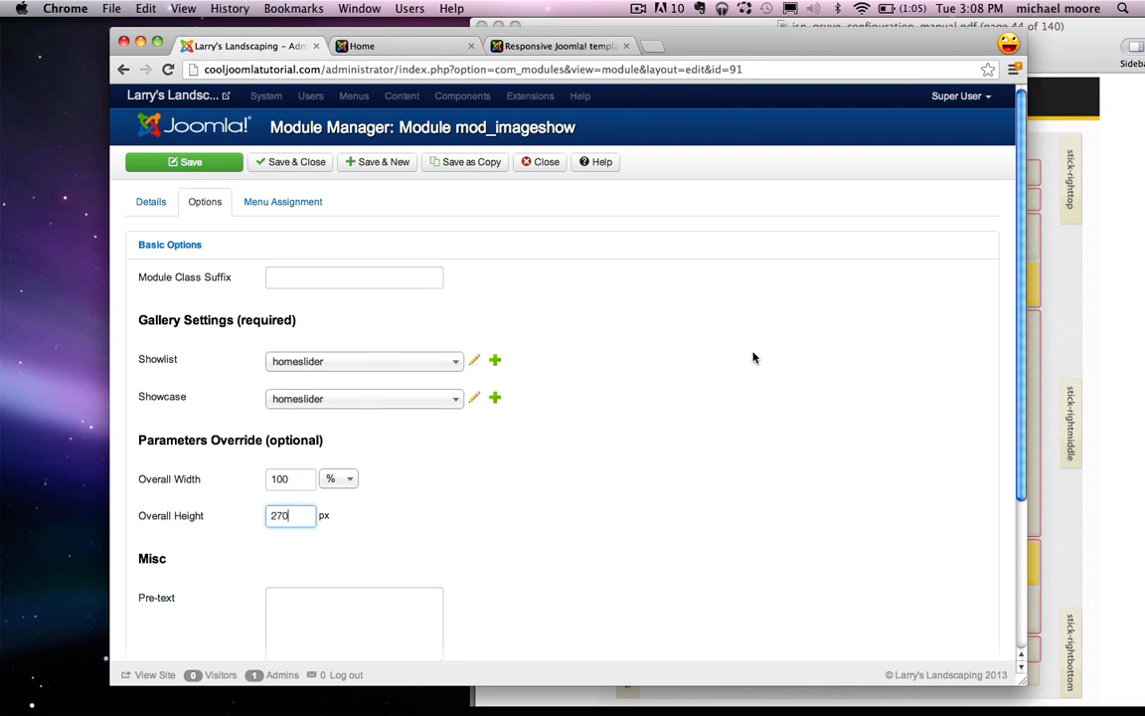
scroll(676, 355, down, 1)
scroll(675, 355, down, 4)
scroll(570, 258, up, 5)
Step: Assign the module only to the Home page and Save & Close
click(304, 206)
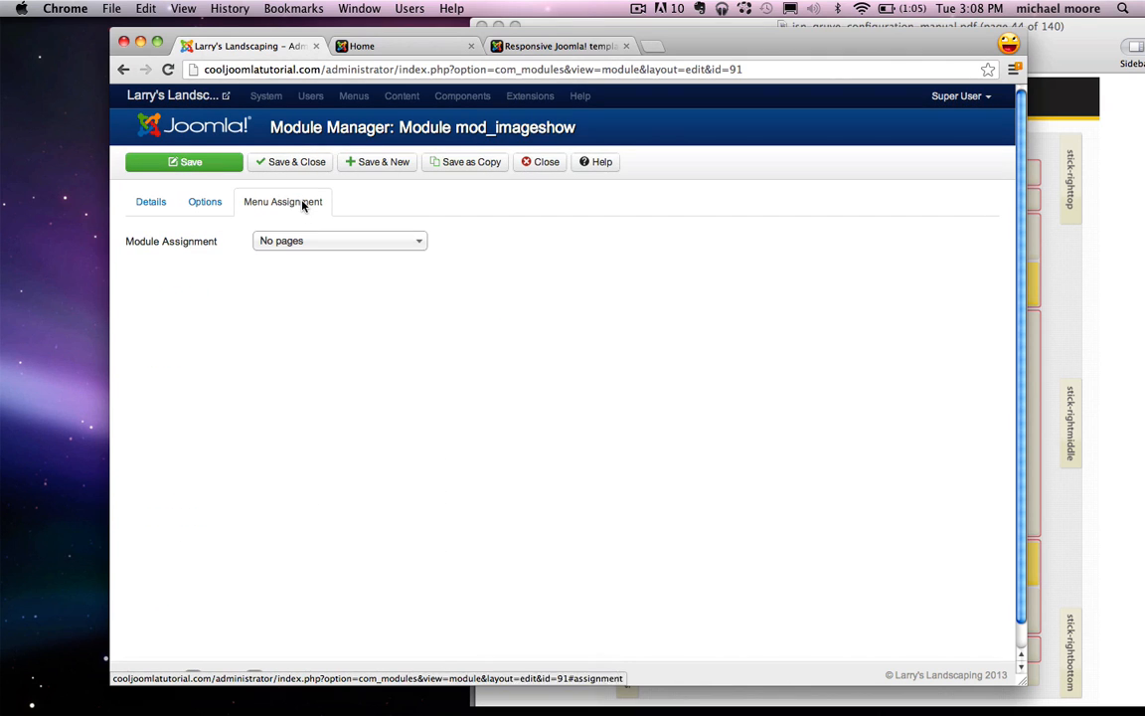
click(367, 241)
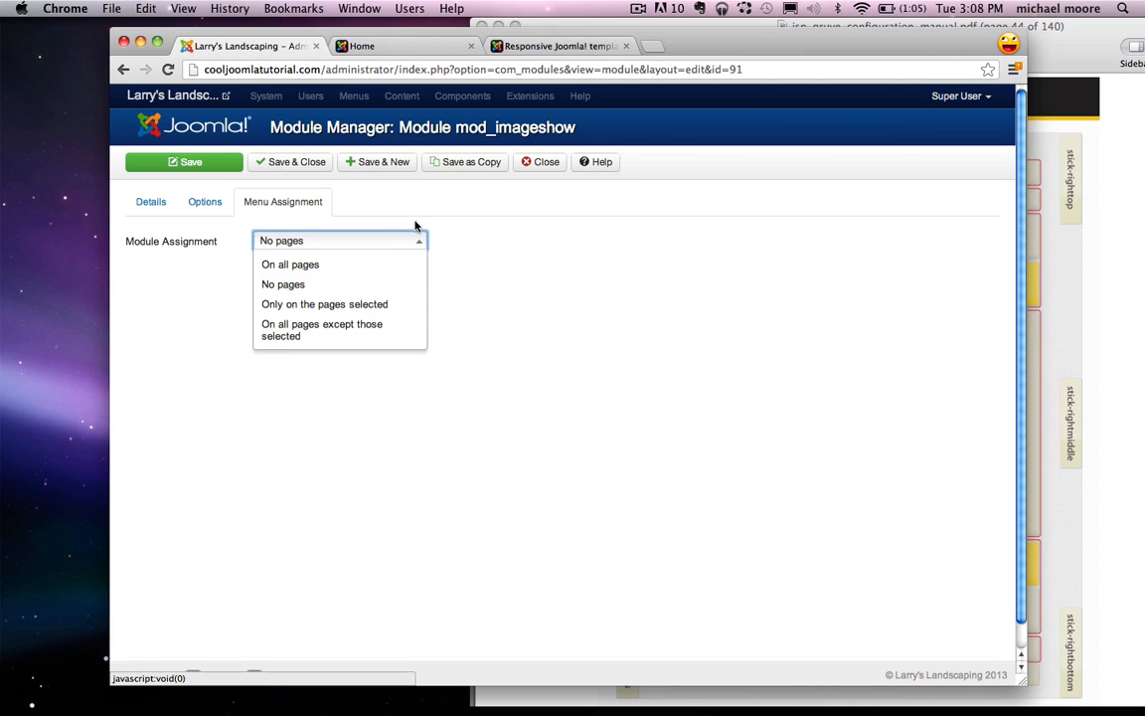
click(374, 305)
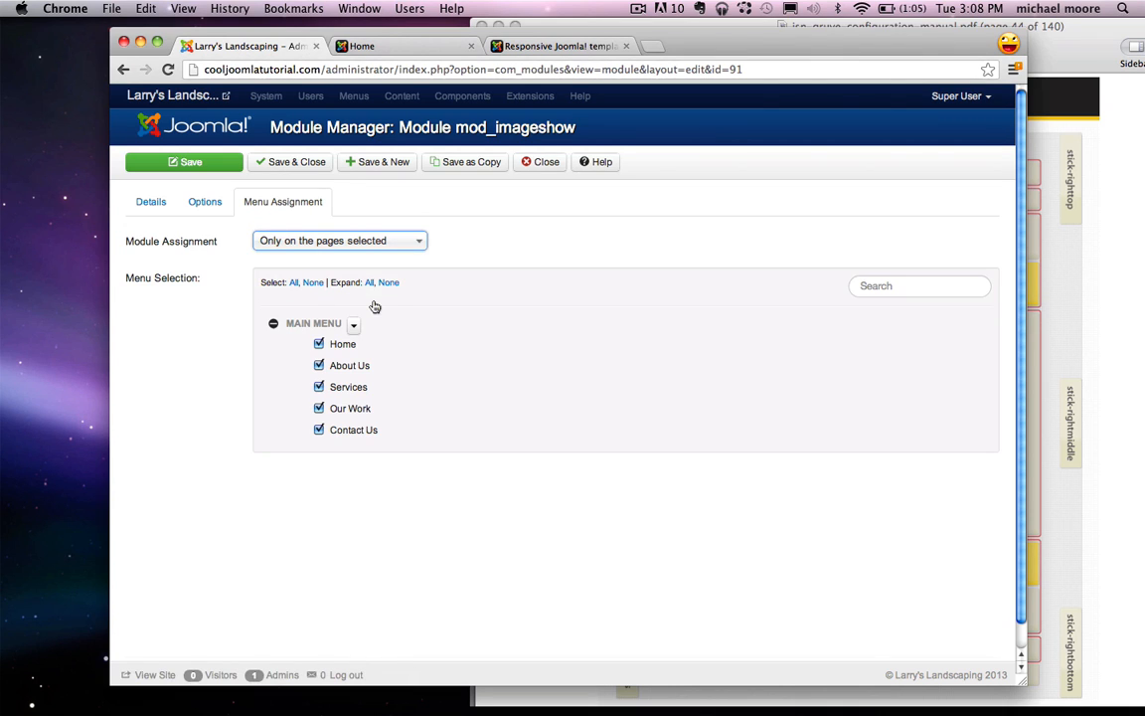
click(313, 283)
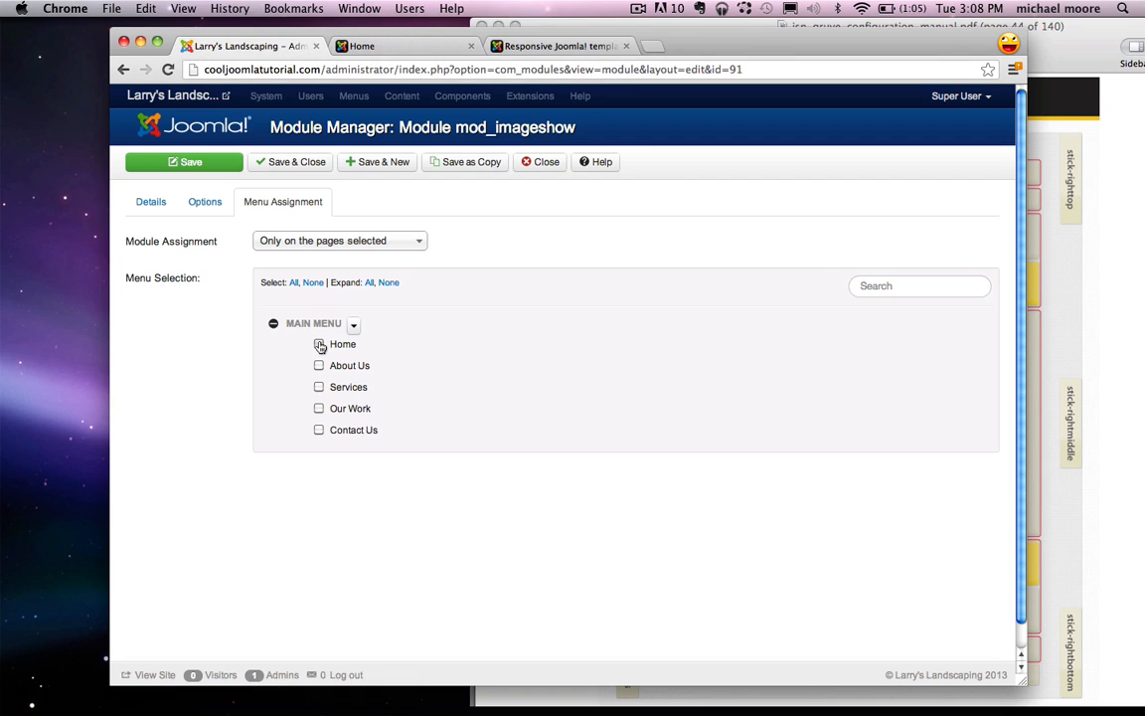
click(298, 163)
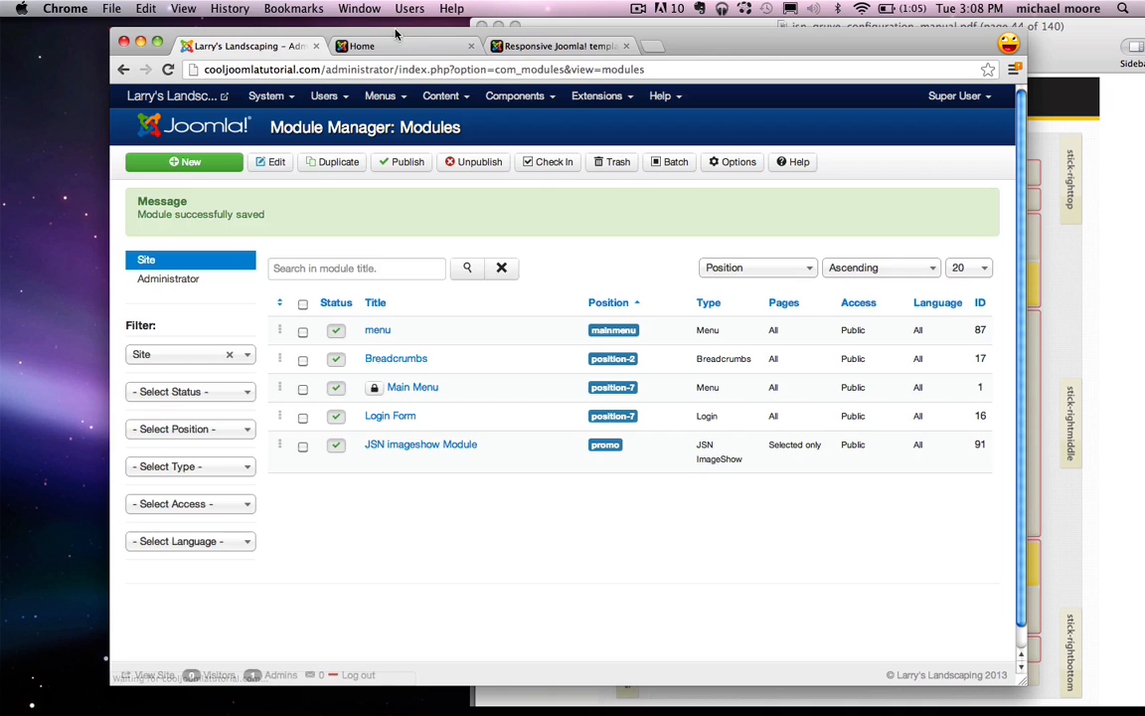
click(389, 48)
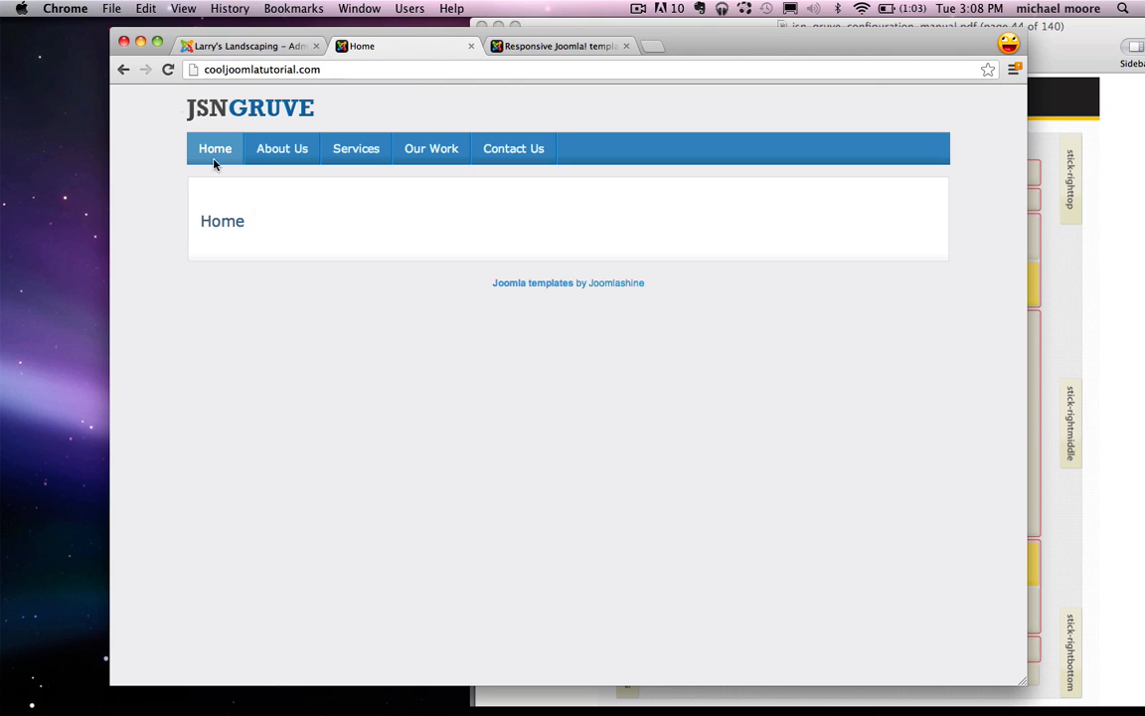
click(168, 69)
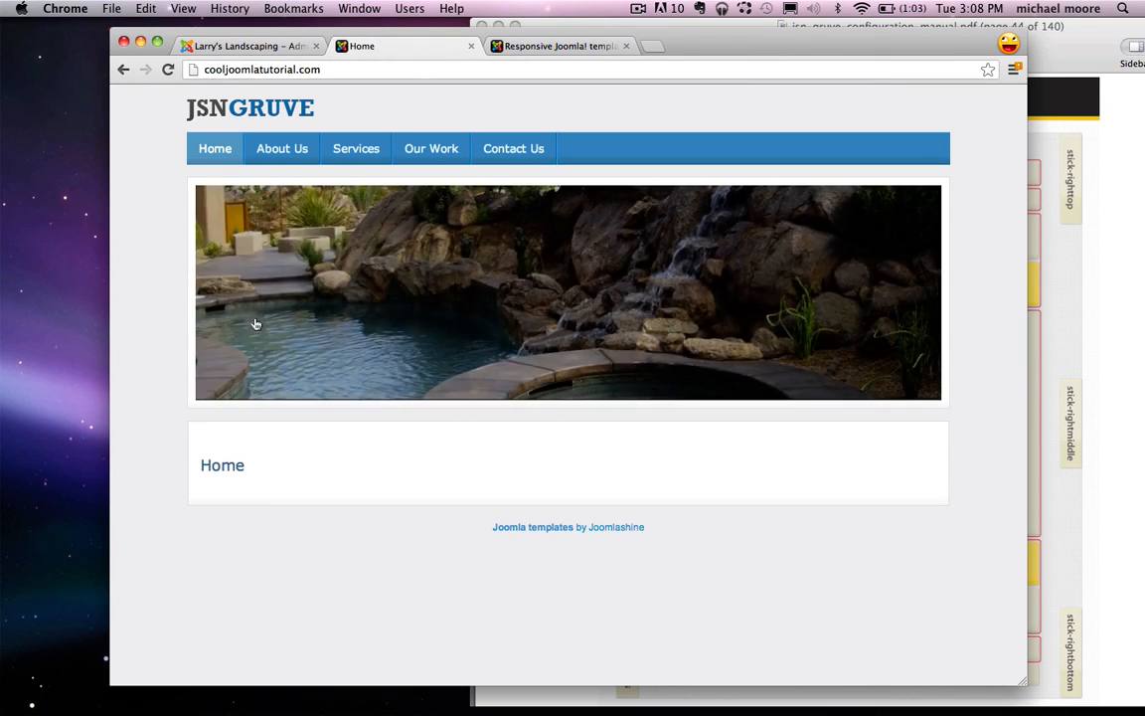
click(898, 290)
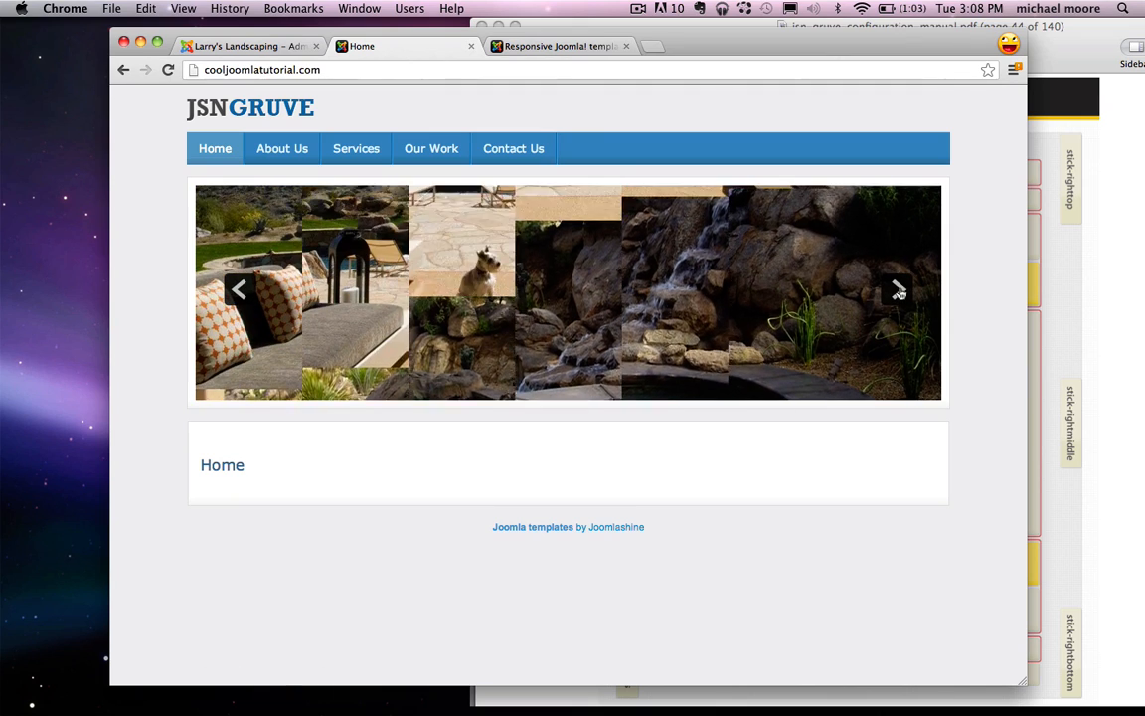
click(897, 291)
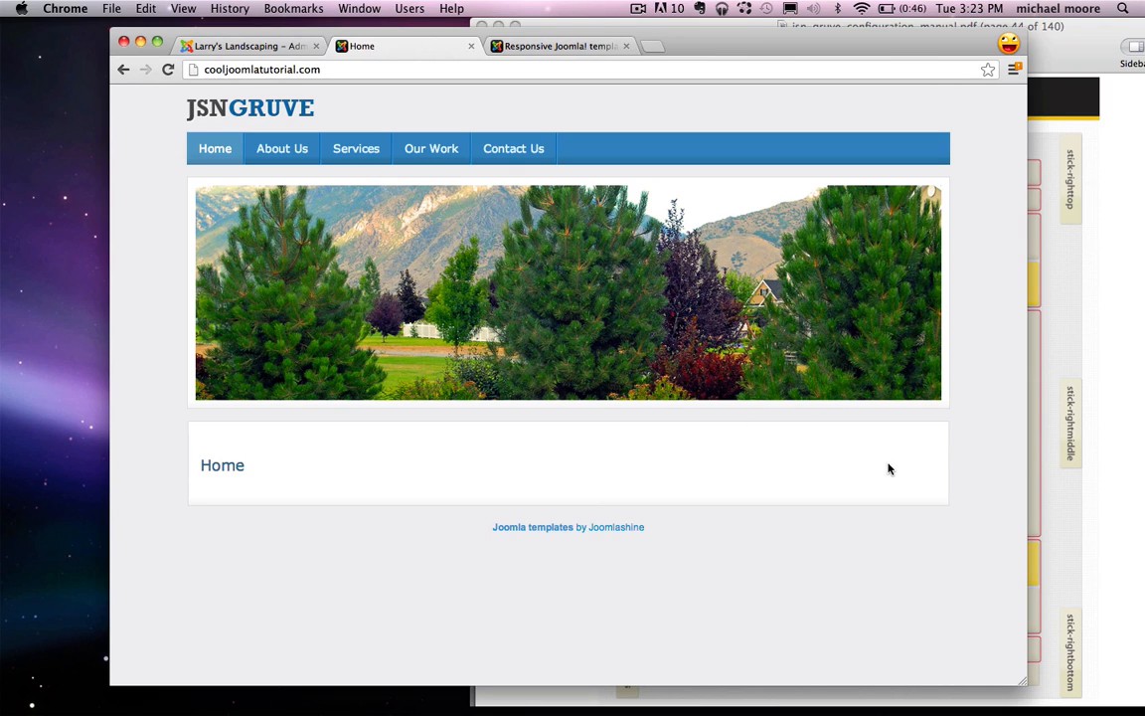
click(261, 46)
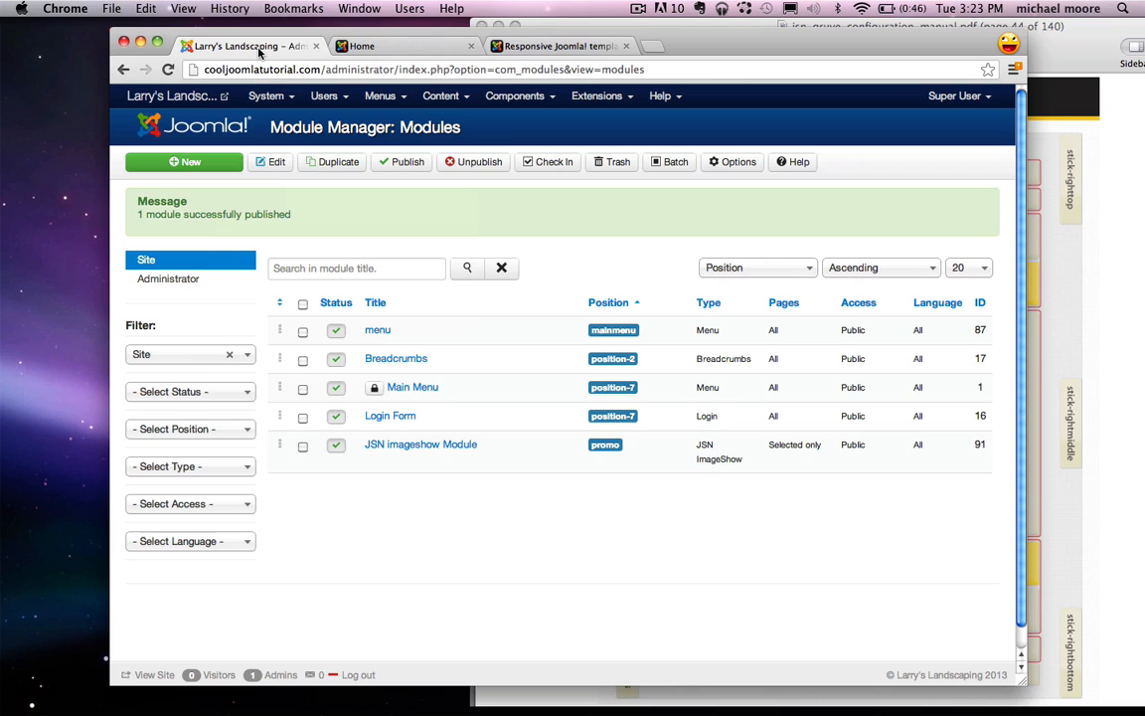
Step: Start a new module of type Custom HTML from the Module Manager
click(597, 96)
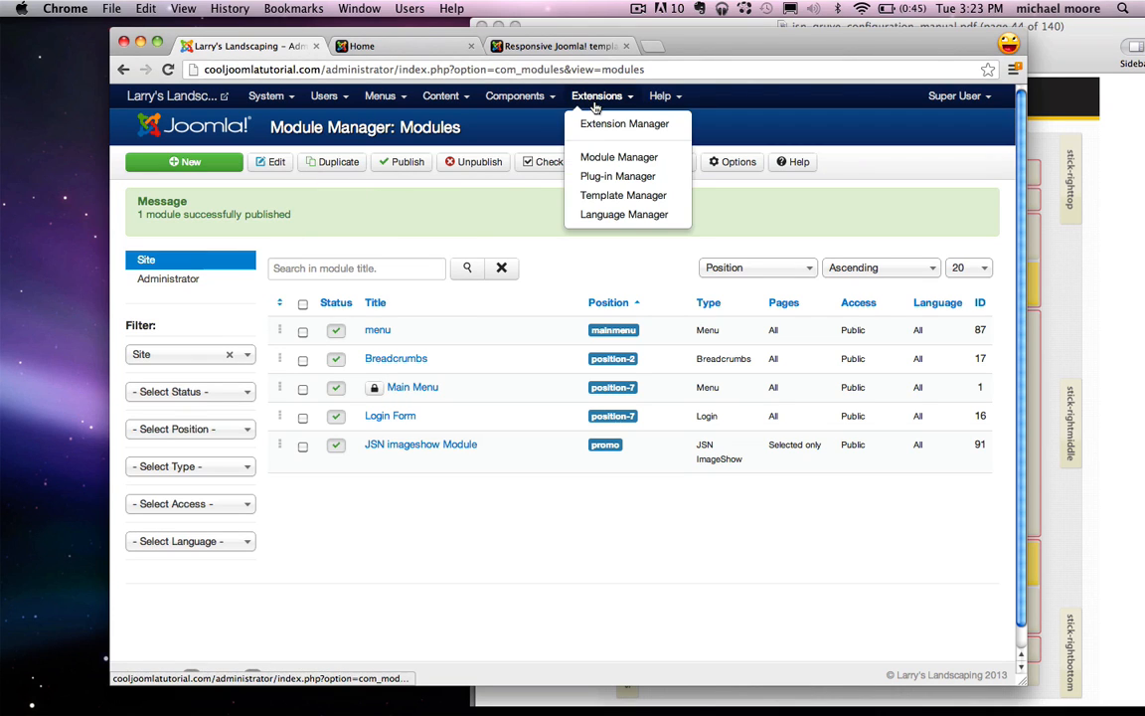
click(583, 261)
click(199, 162)
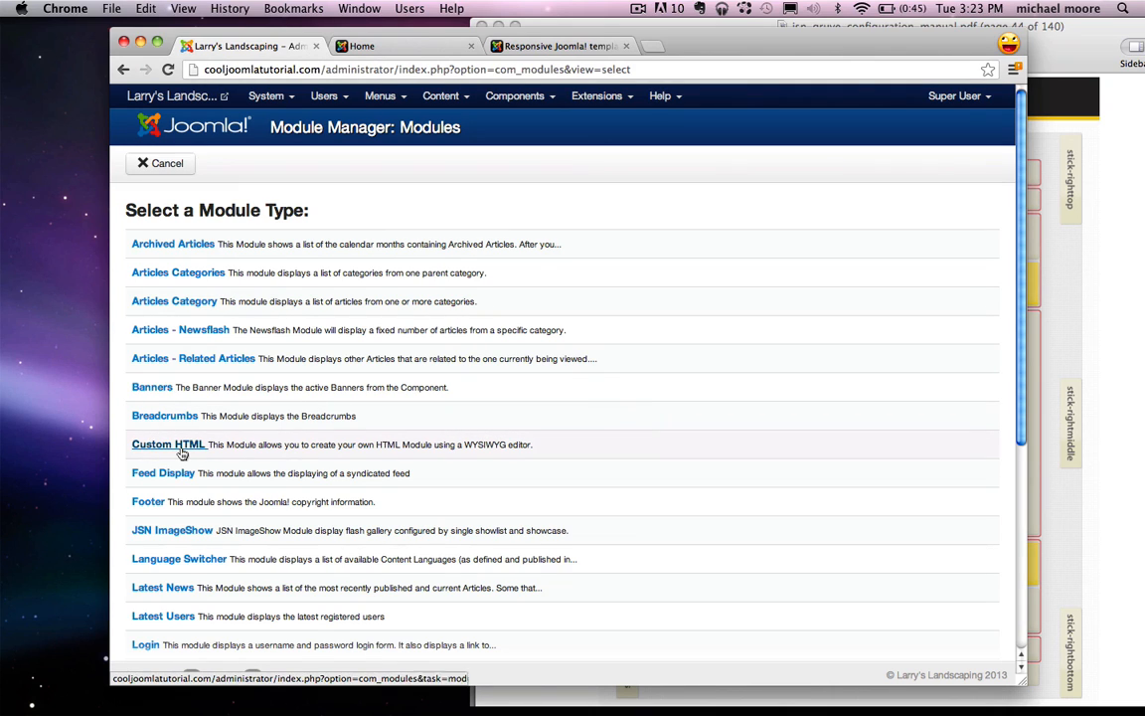
click(149, 448)
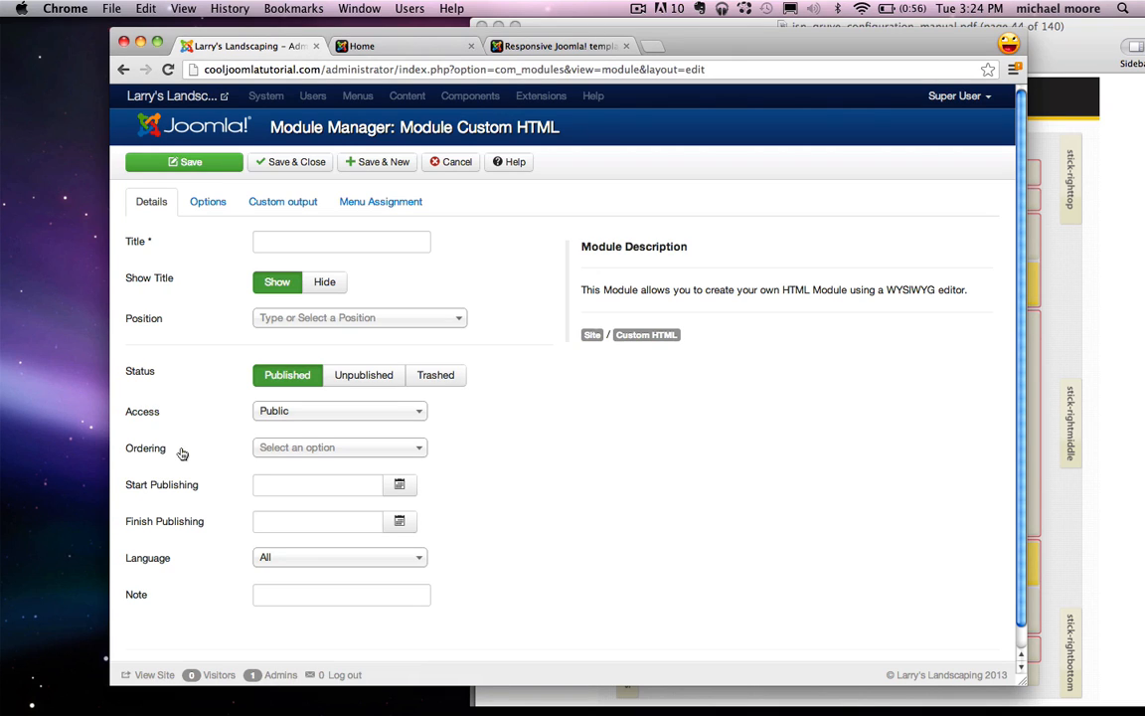
Step: Title the new module 'About Larry's Landscaping'
click(279, 245)
text(A)
key(BackSpace)
text(About Larry)
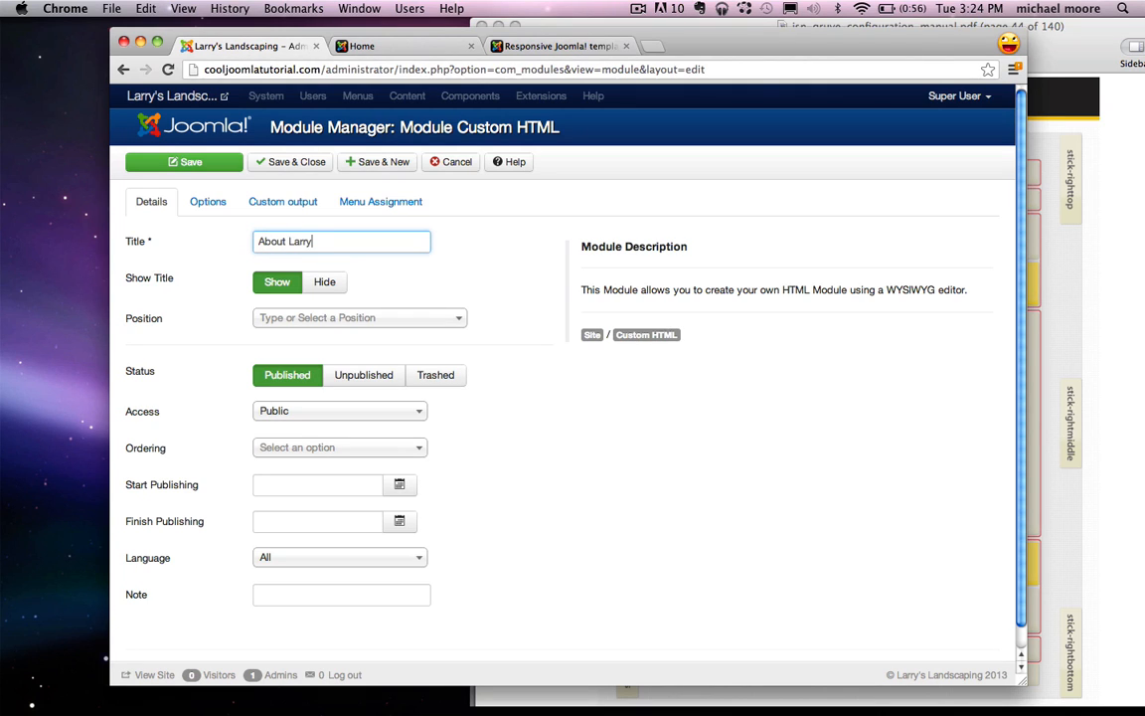
text('s Landscaping)
drag(257, 242, 360, 244)
click(364, 243)
Step: Check the template layout manual and set the module position to User 1 [user1]
click(1059, 286)
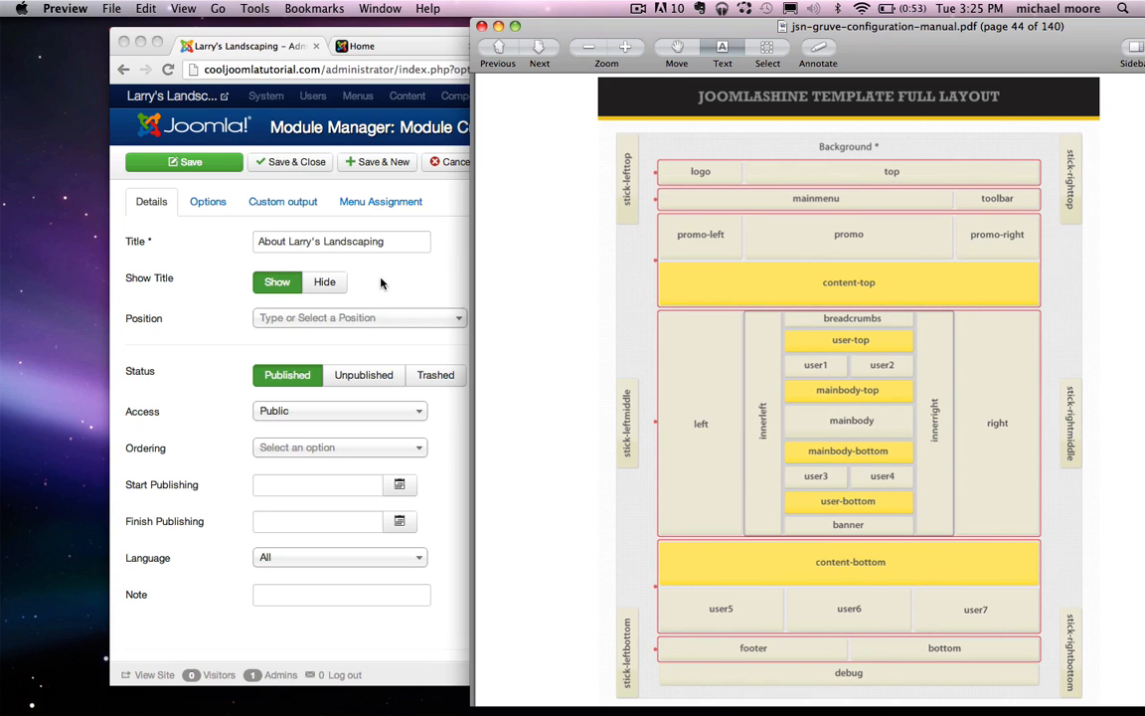
click(343, 245)
mouse_move(181, 318)
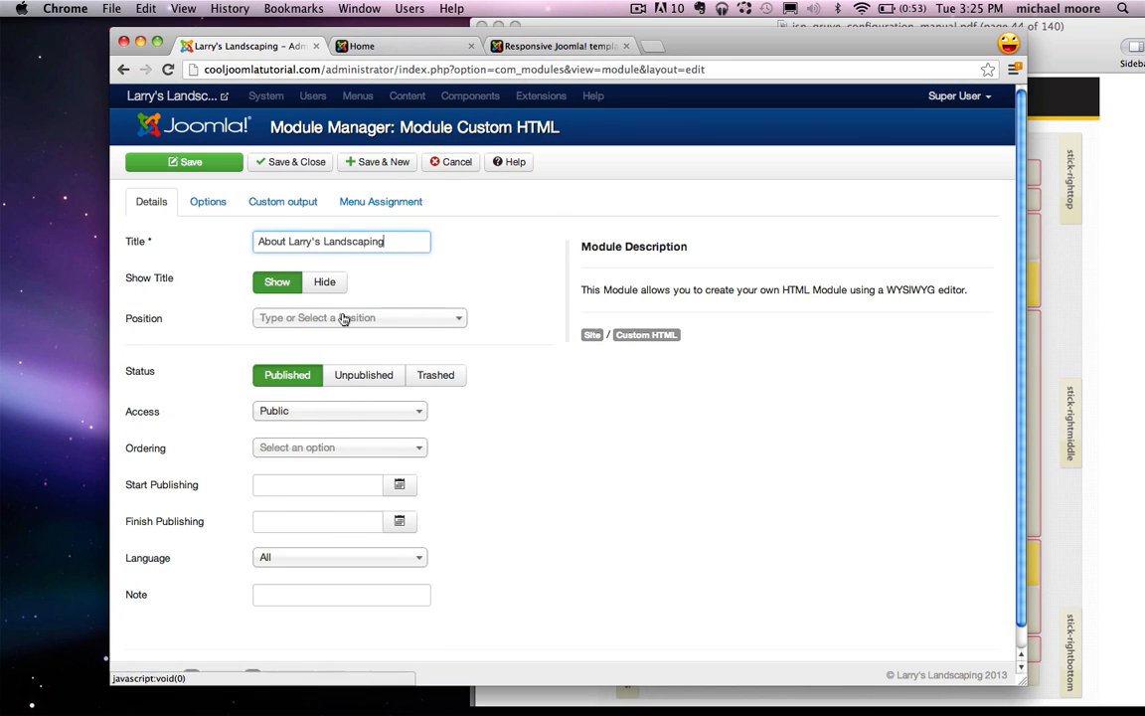
click(309, 317)
text(user)
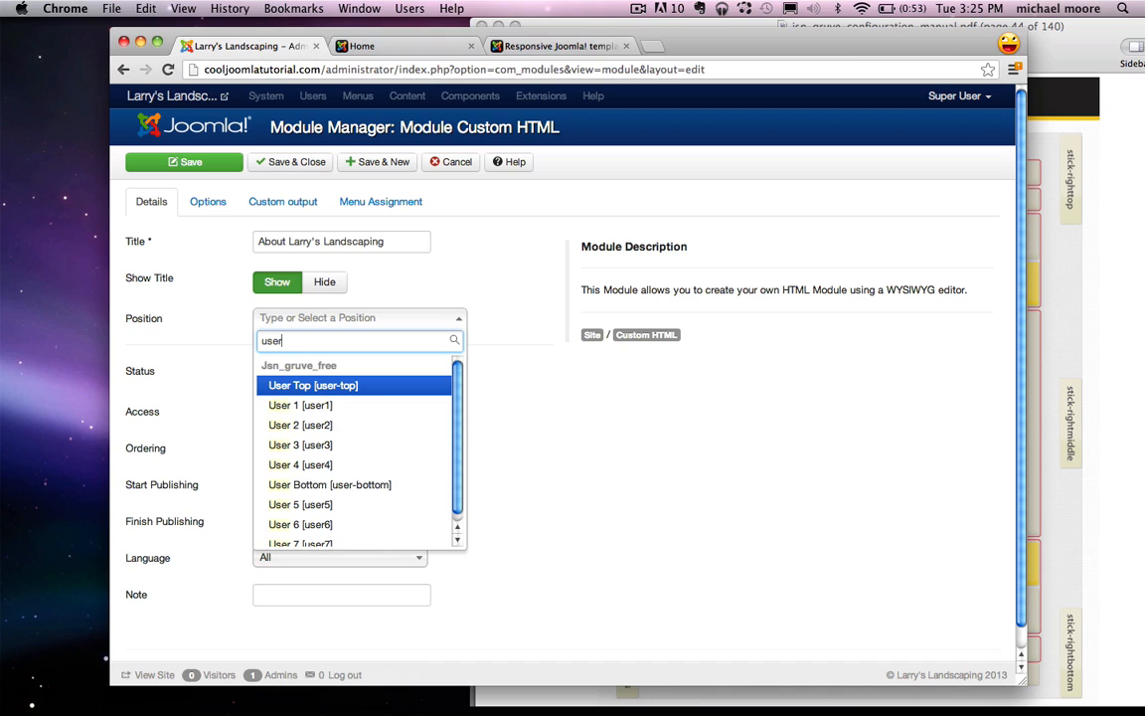
text(1)
click(305, 385)
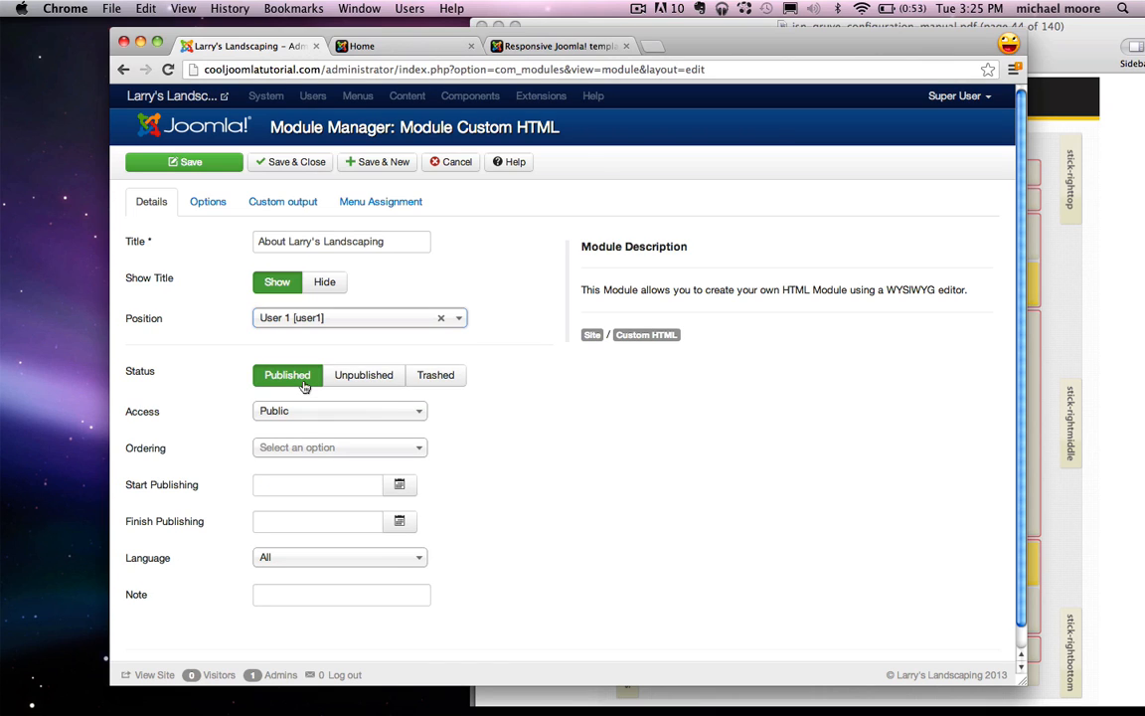
click(280, 207)
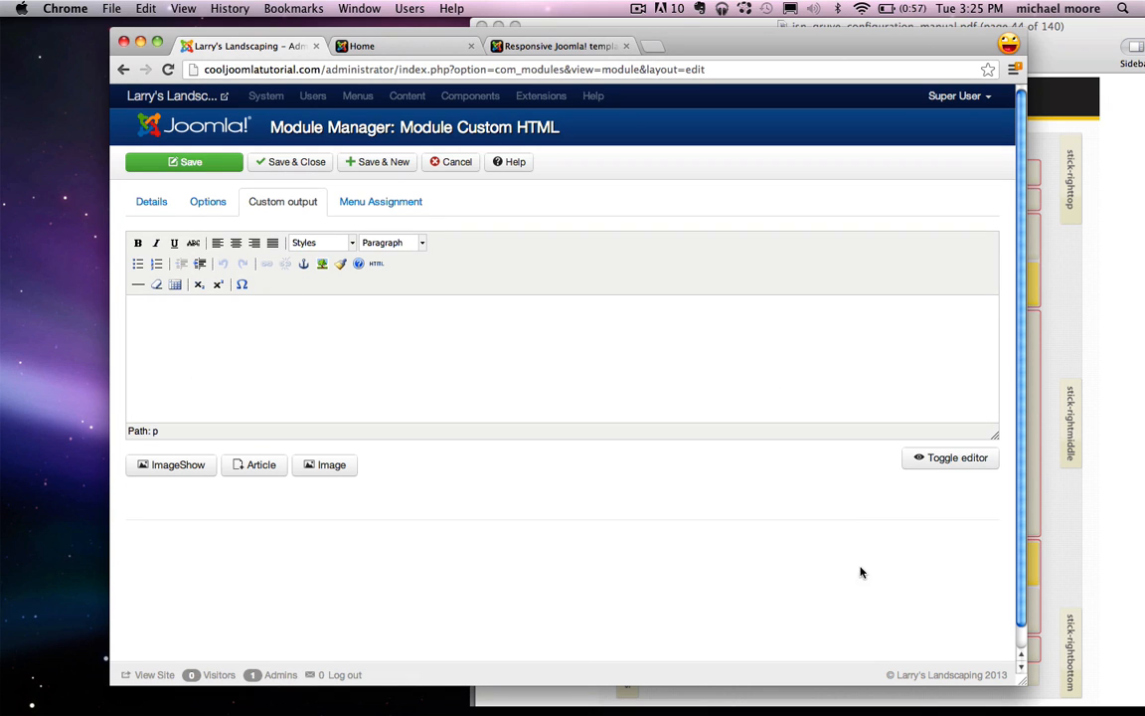
Step: Paste the Lorem ipsum paragraph from TextEdit into the module content and select 'Learn More'
mouse_move(855, 710)
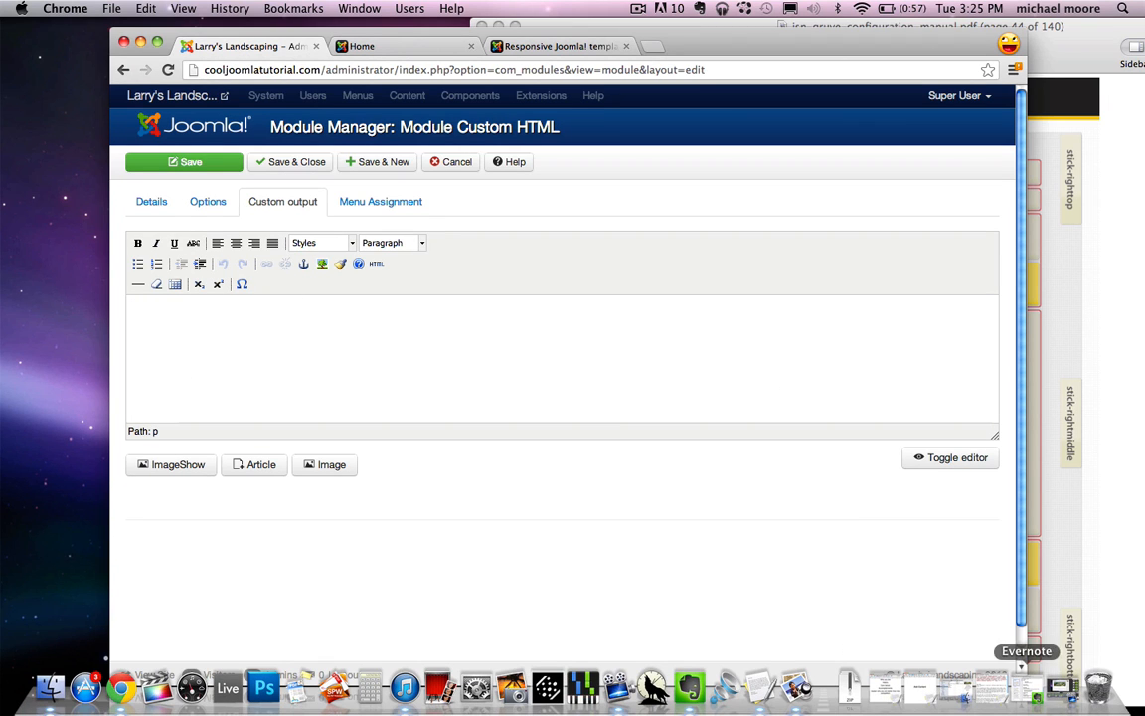
click(1024, 688)
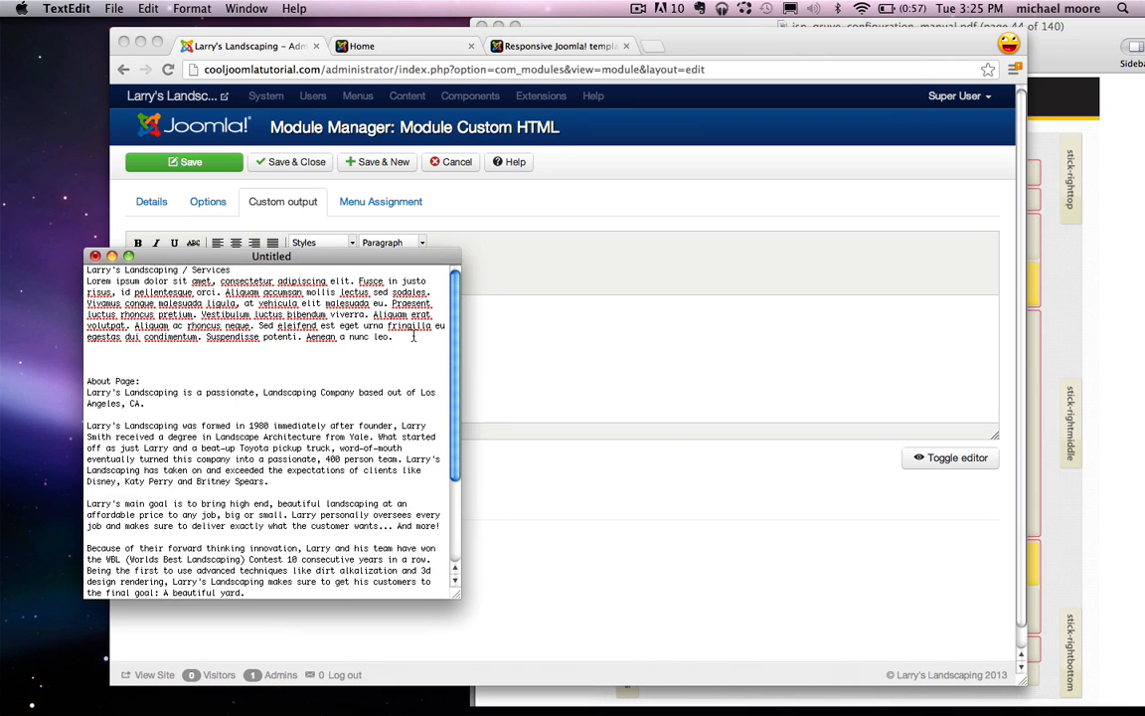
drag(394, 338, 87, 280)
key(super+c)
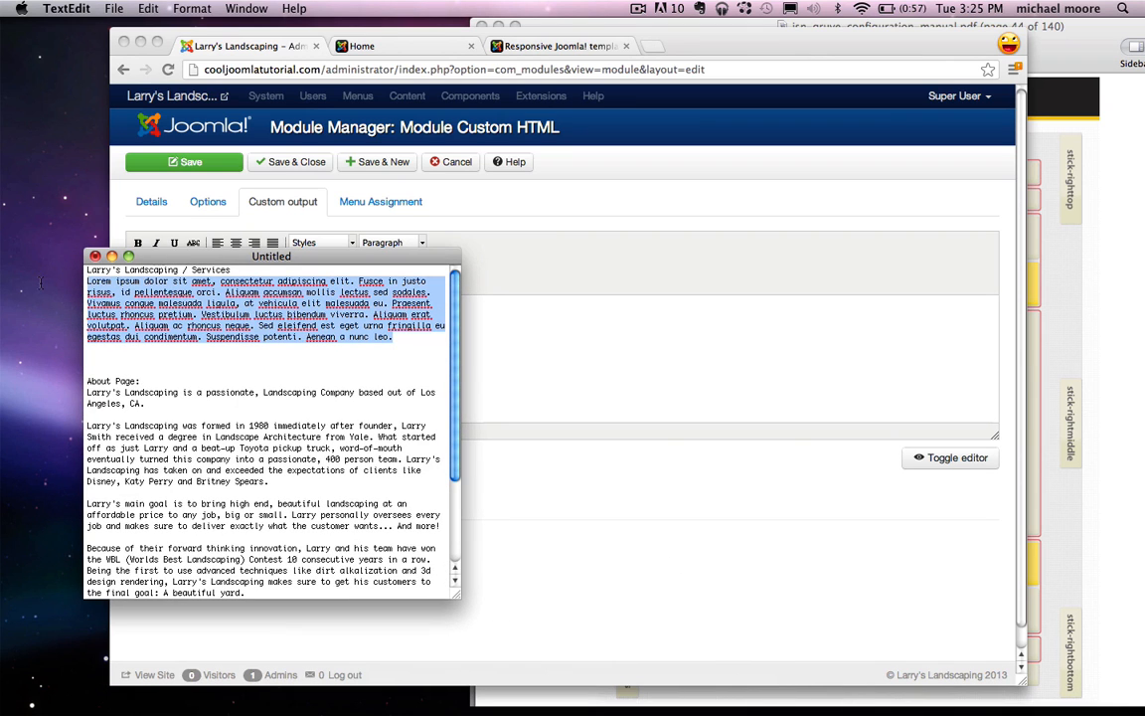
click(113, 260)
click(322, 312)
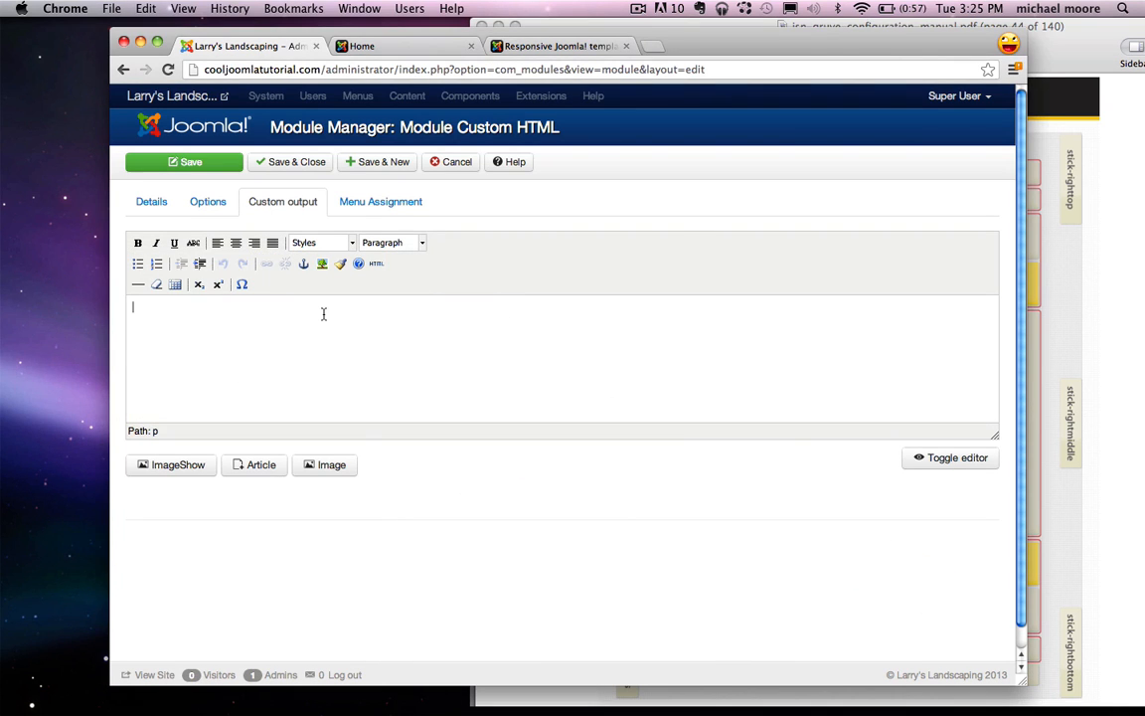
key(super+v)
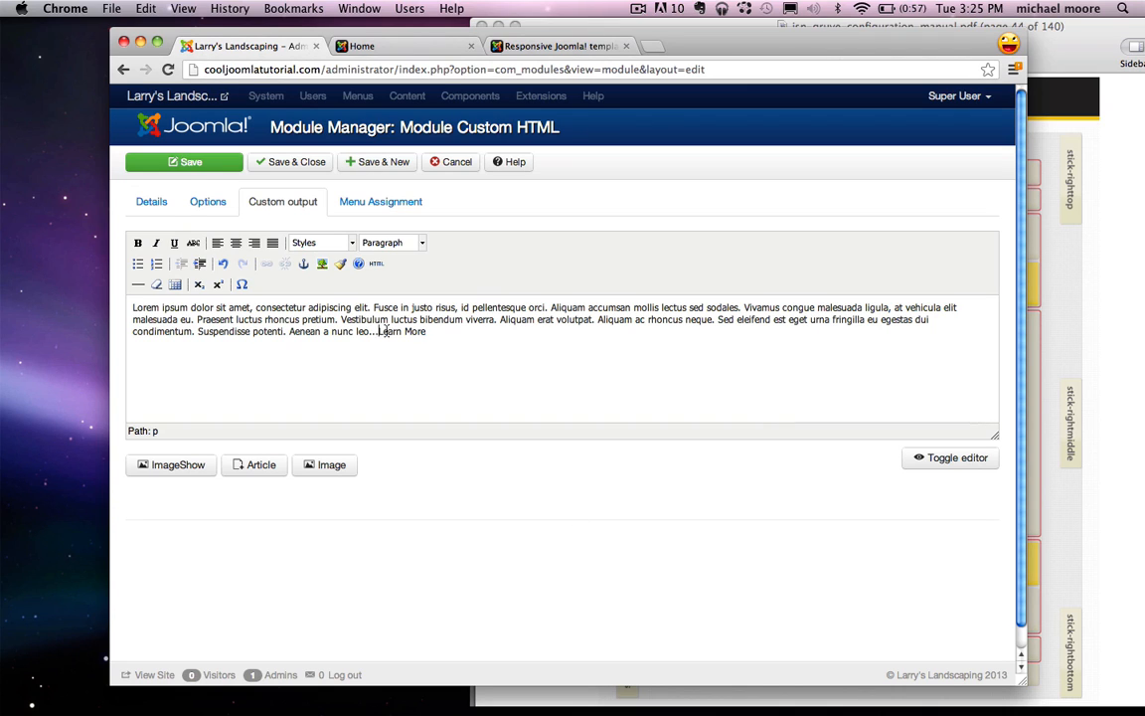
drag(439, 332, 385, 335)
Step: Open the live site's About Us page and select its address
click(375, 48)
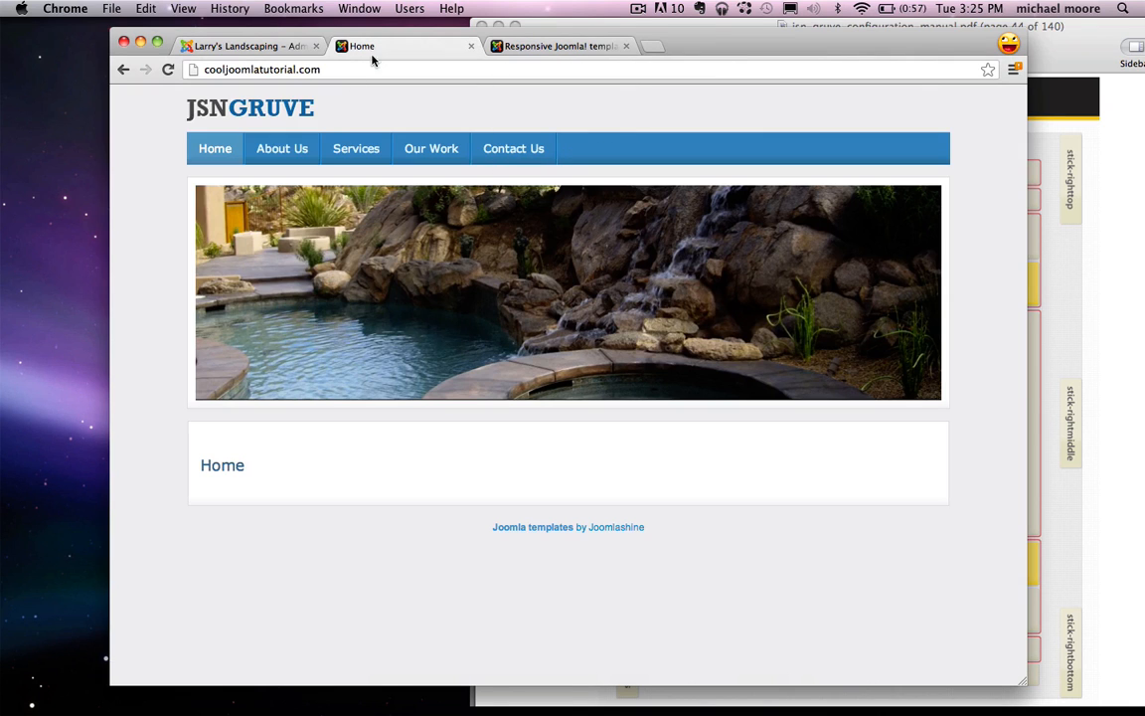
click(295, 148)
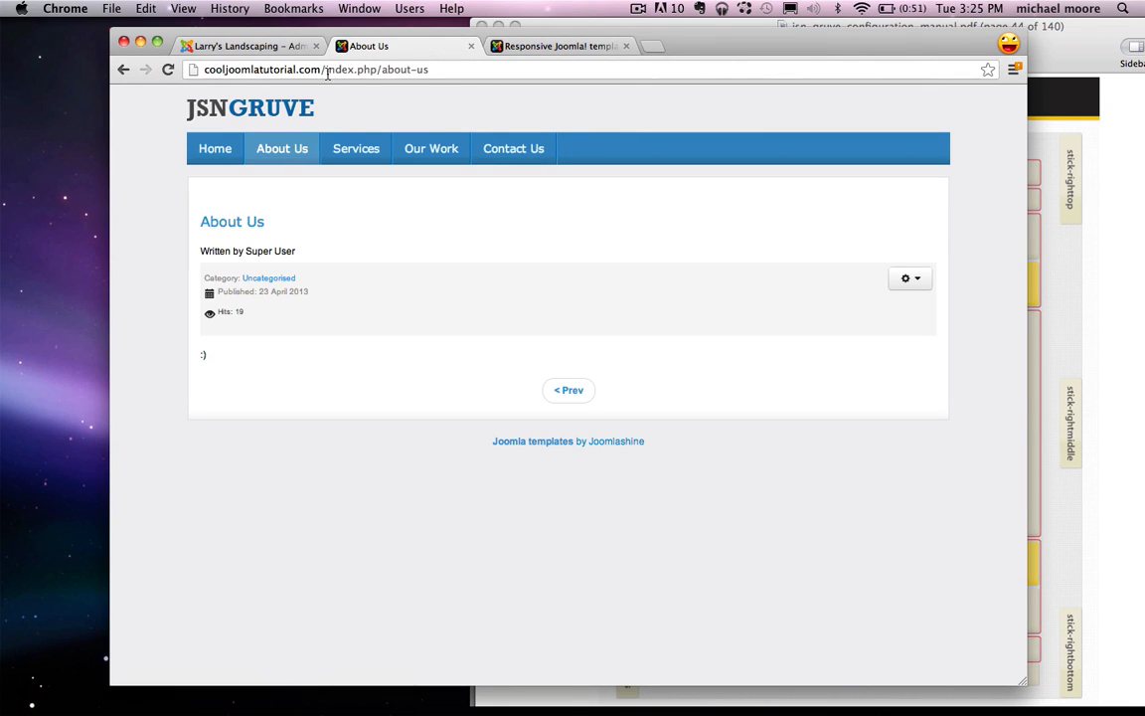
click(318, 69)
Step: Link 'Learn More' to the copied About Us page URL
right_click(276, 72)
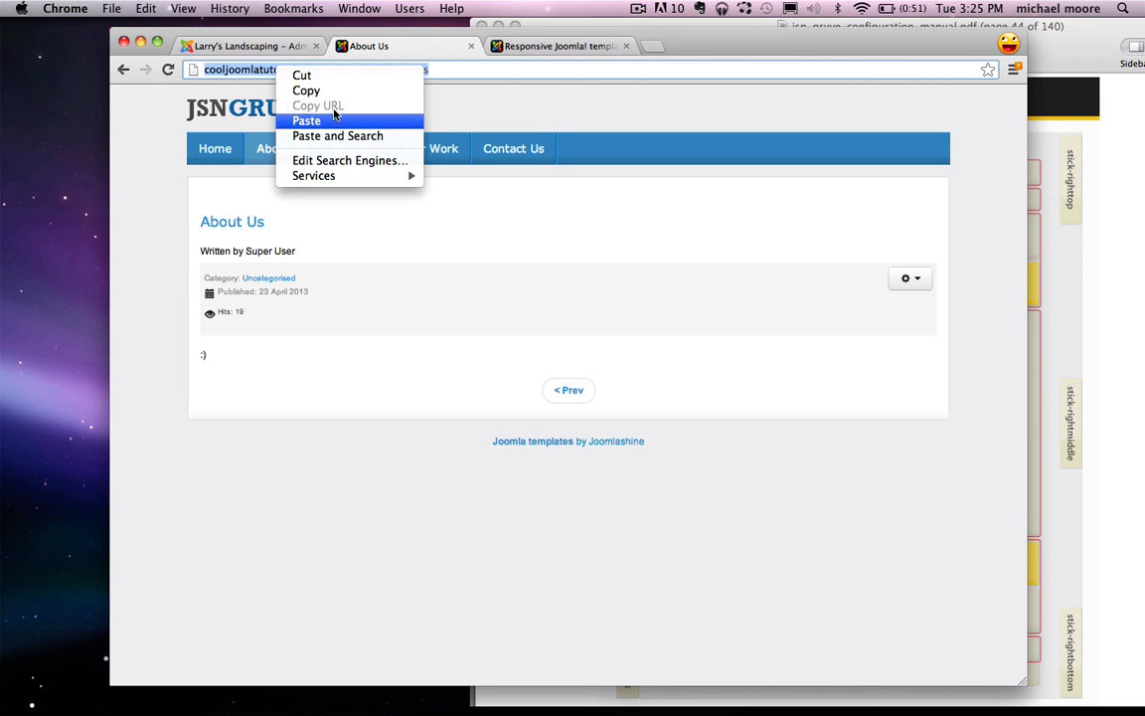
click(332, 94)
click(241, 45)
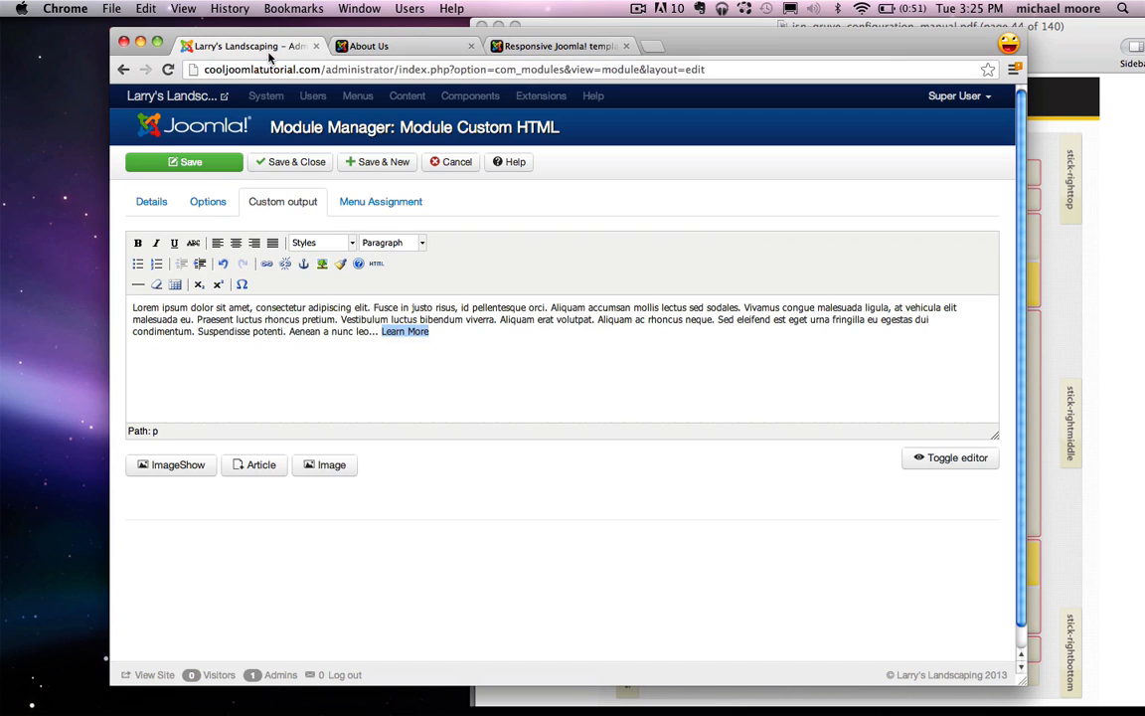
click(447, 339)
drag(453, 335, 384, 335)
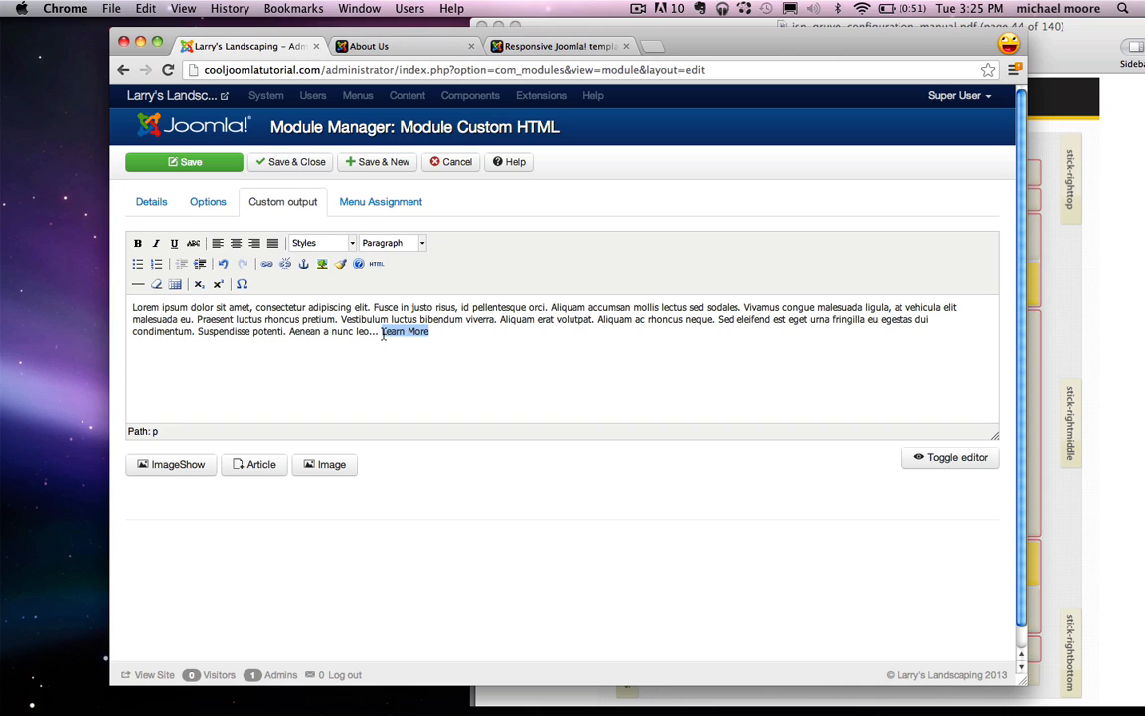
click(267, 264)
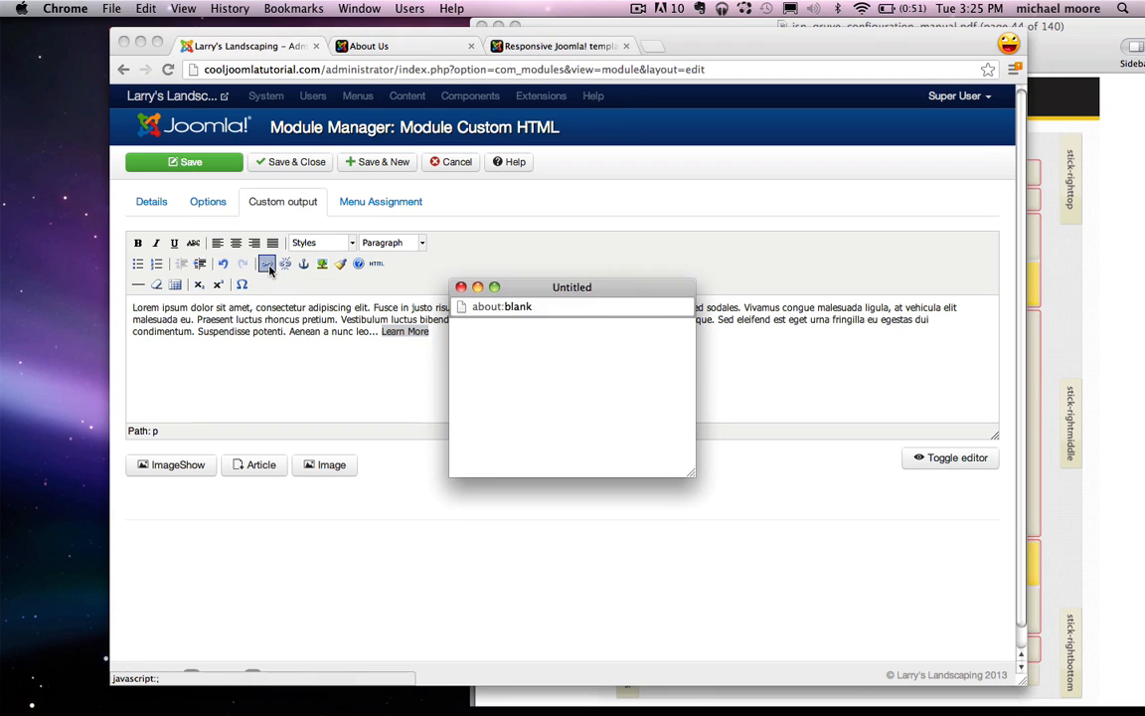
right_click(535, 351)
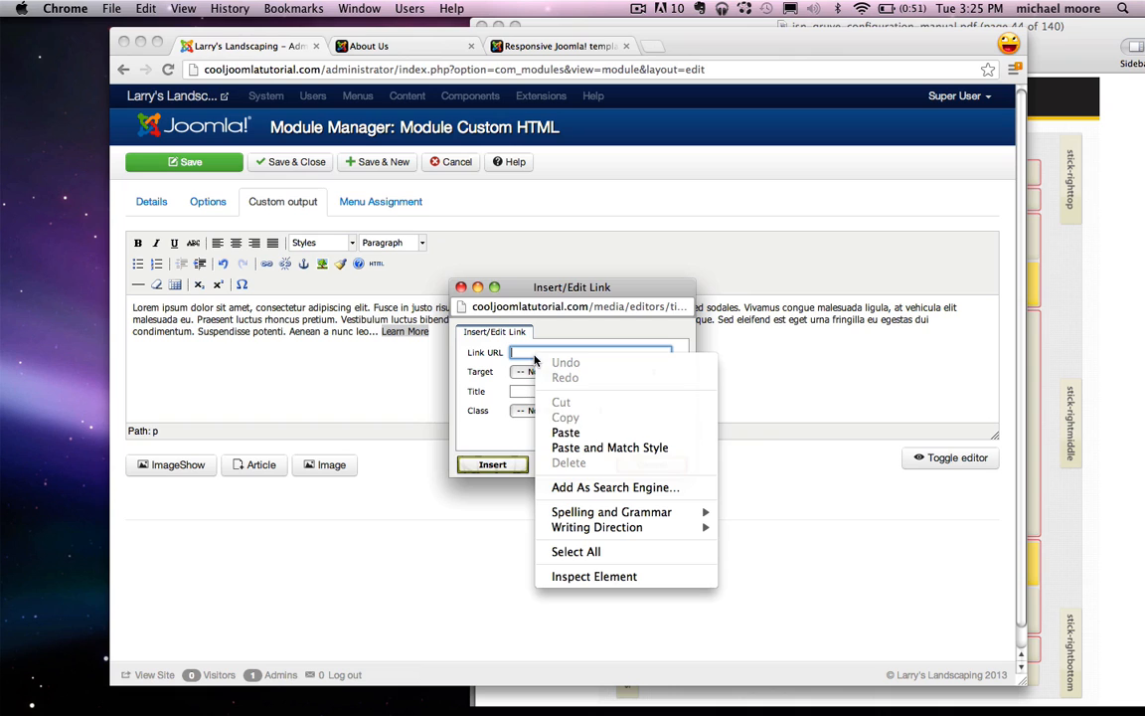
click(565, 433)
click(492, 465)
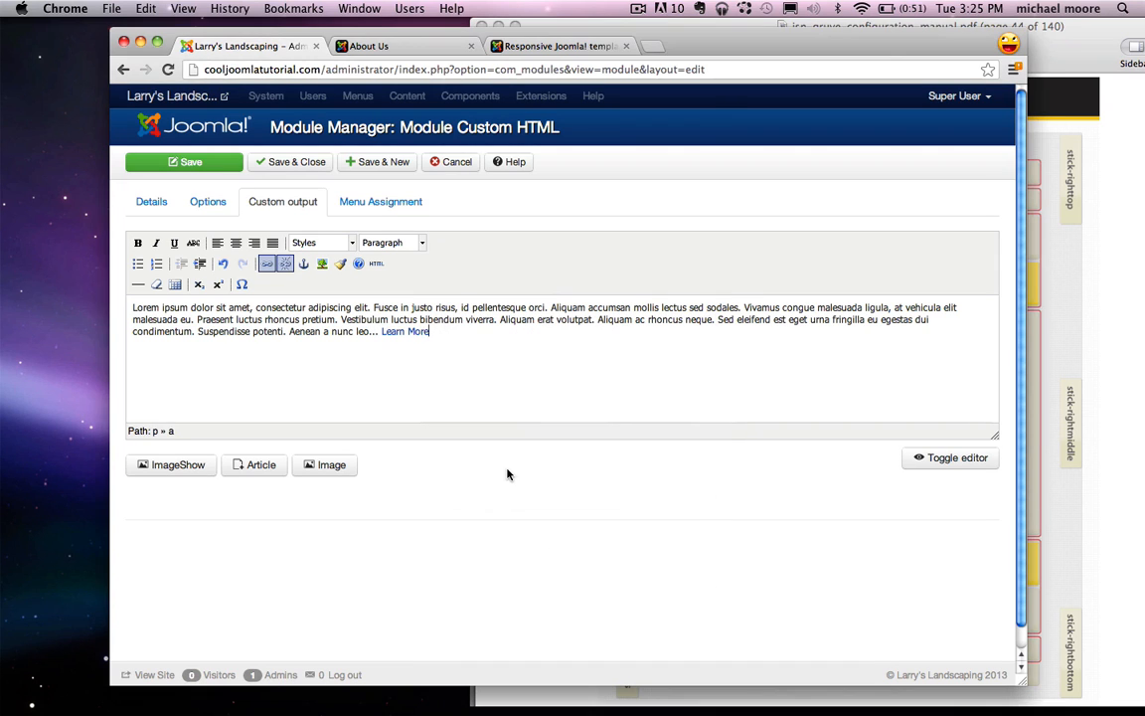
Step: Assign the module only to the Home page, then Save & Close
click(388, 207)
click(325, 246)
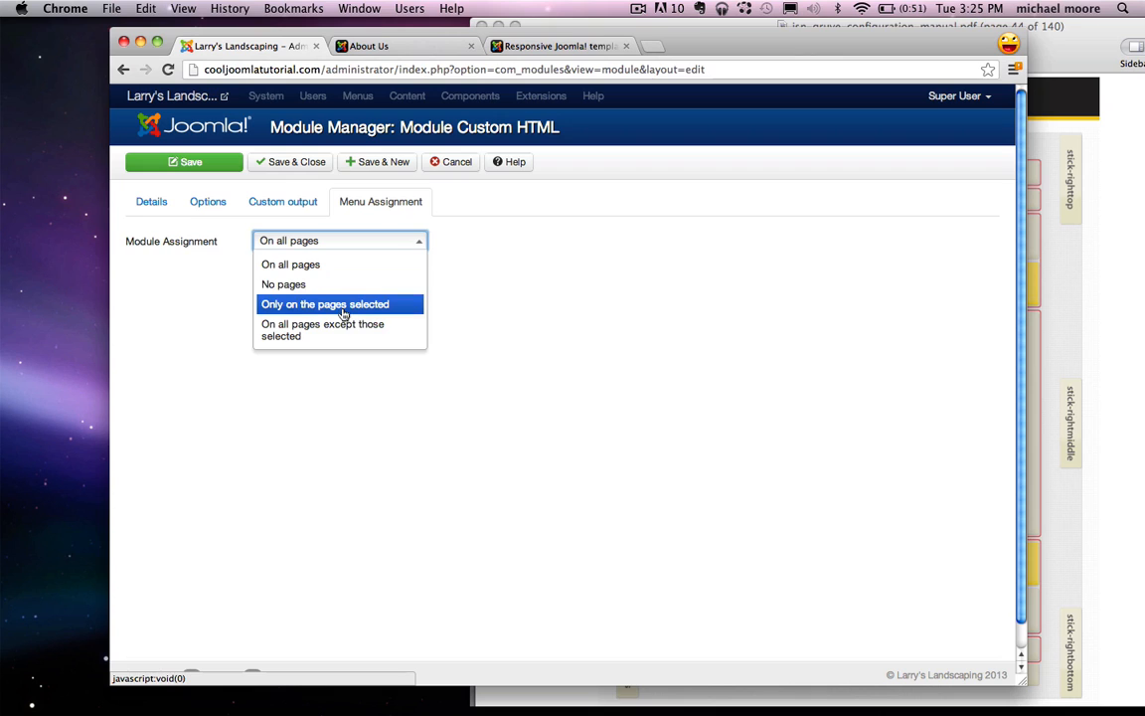
click(318, 301)
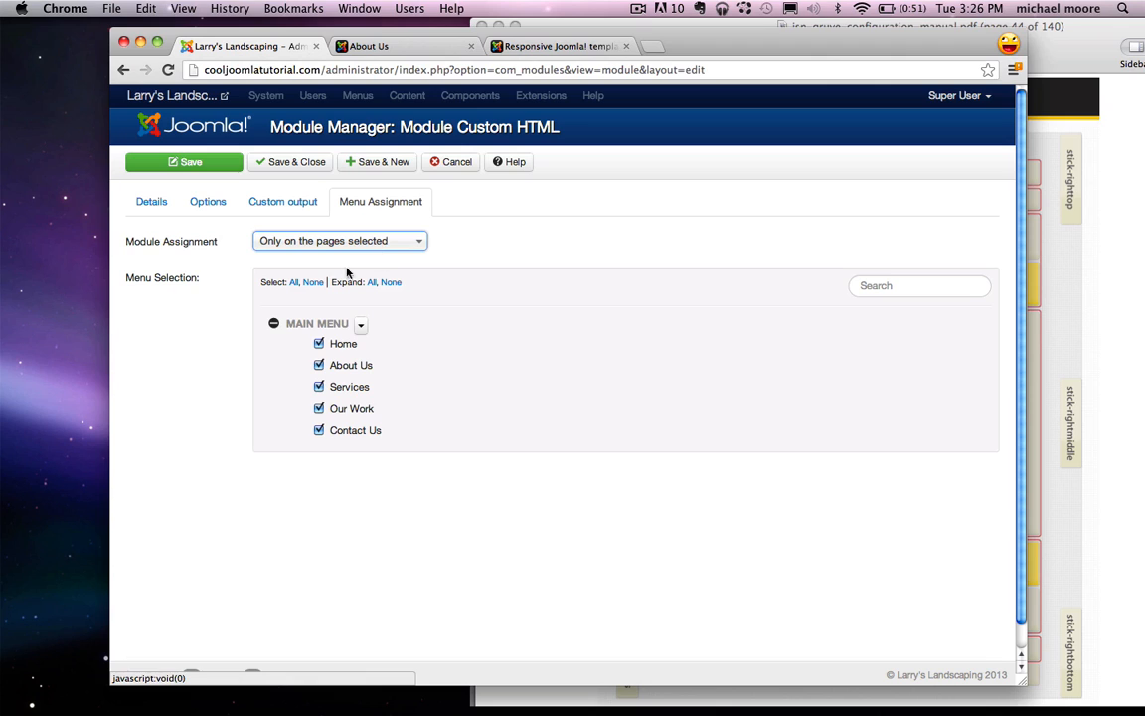
click(313, 282)
click(318, 344)
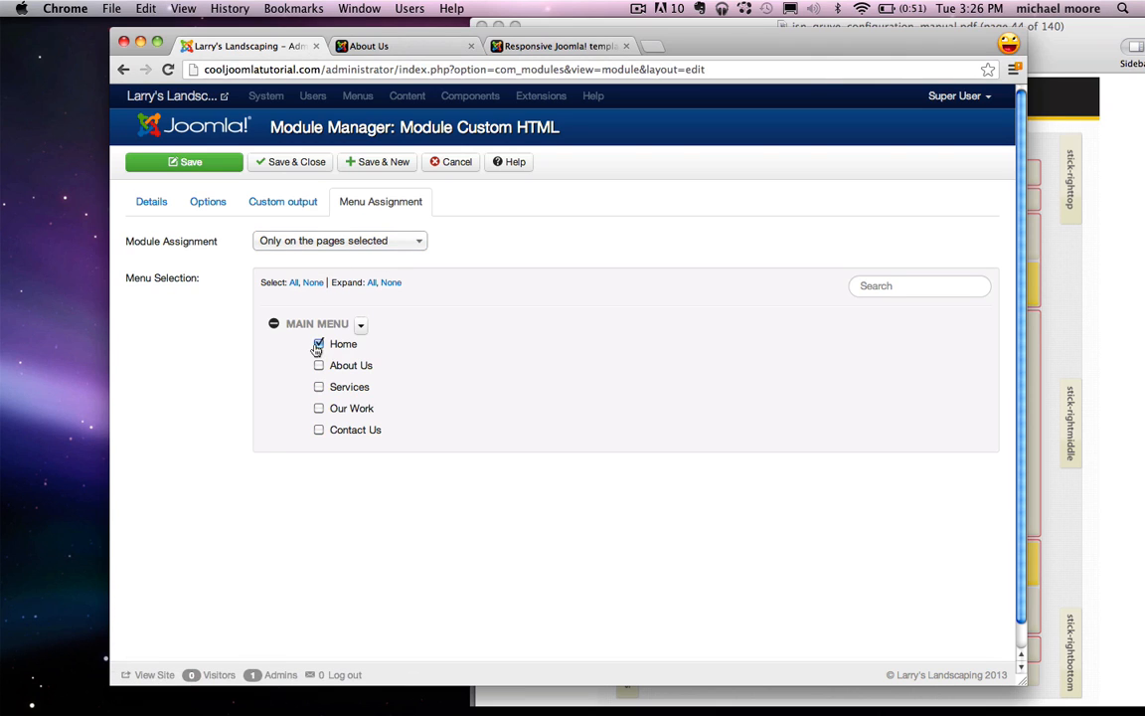
click(294, 167)
click(409, 49)
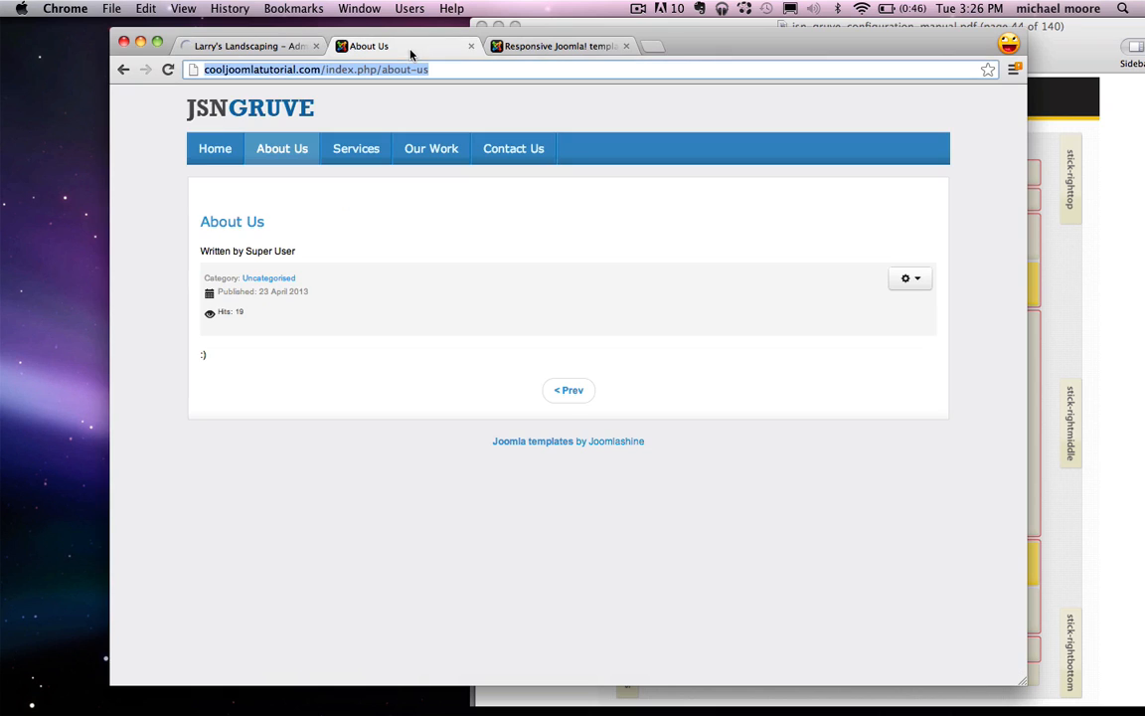
Step: Check that the About Larry's Landscaping text appears below the slider, comparing with the layout PDF
click(214, 148)
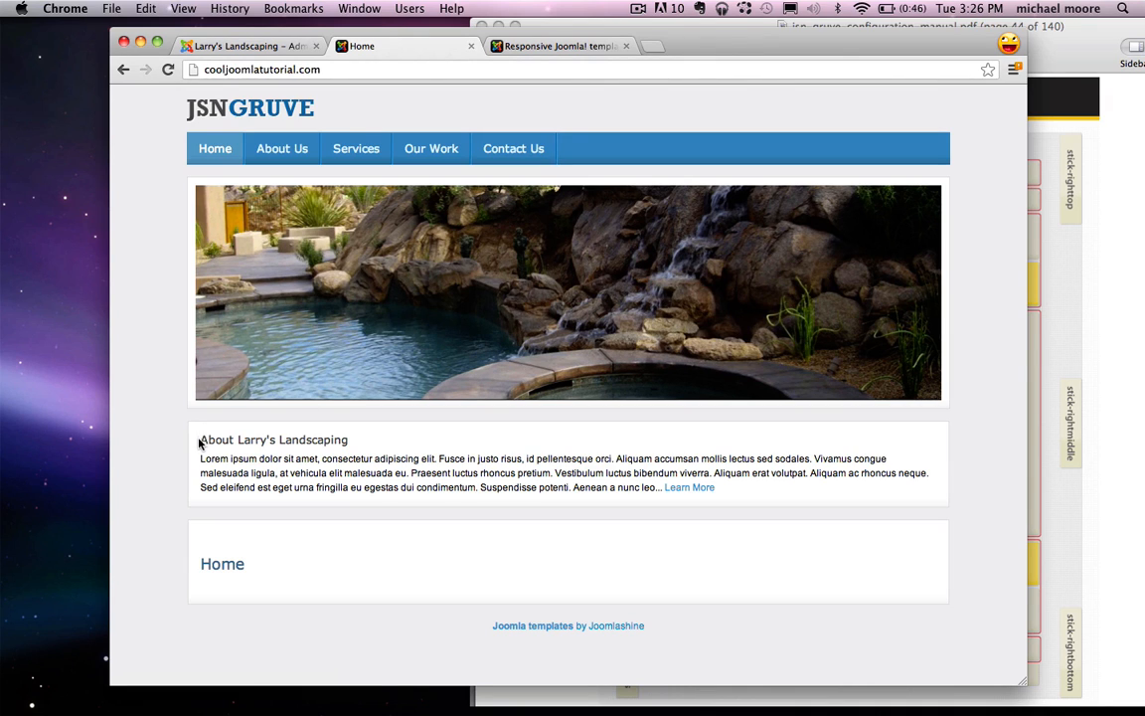
drag(199, 441, 829, 489)
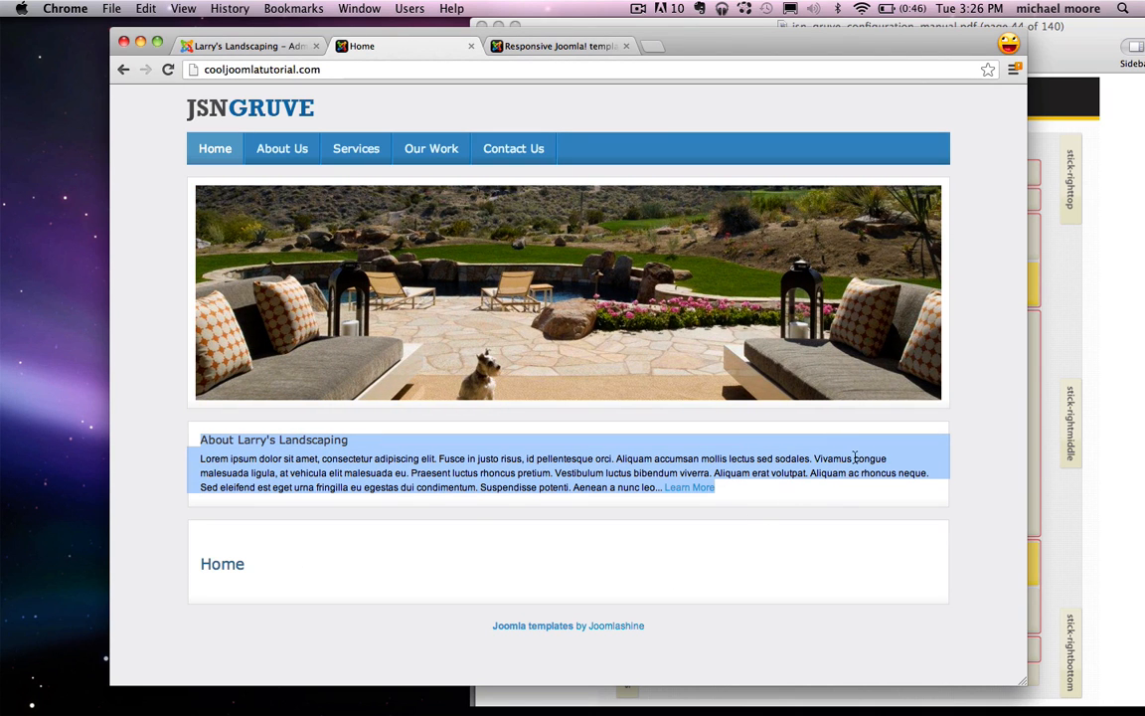
click(992, 418)
click(1093, 383)
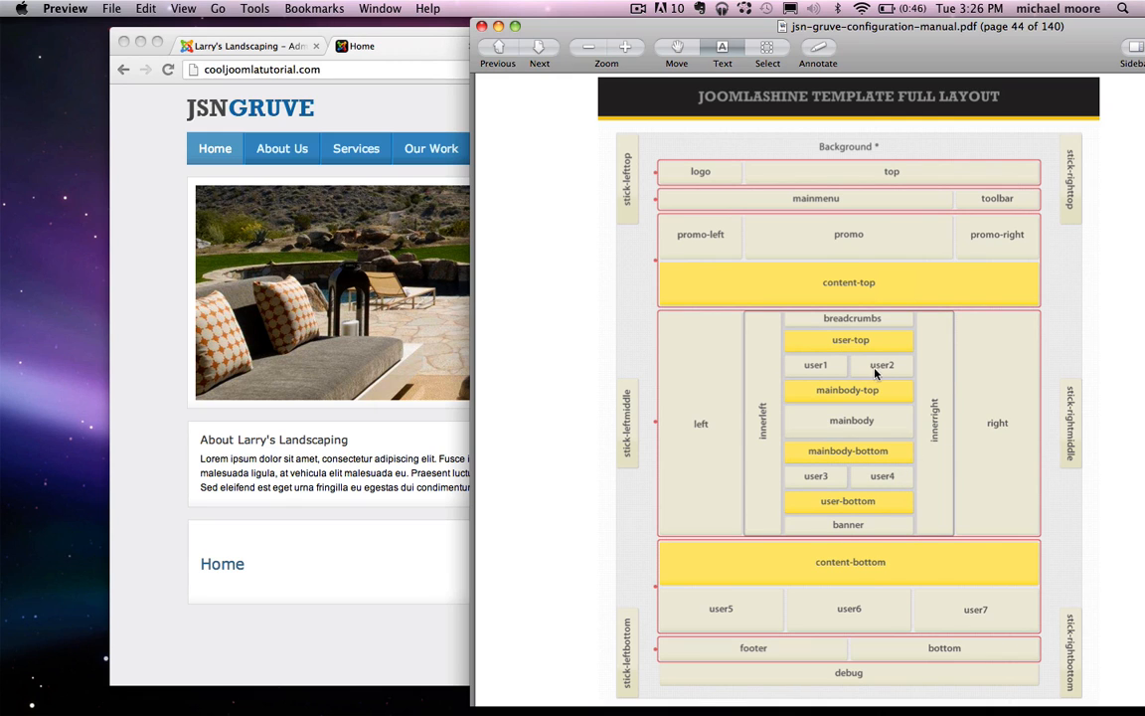
click(400, 412)
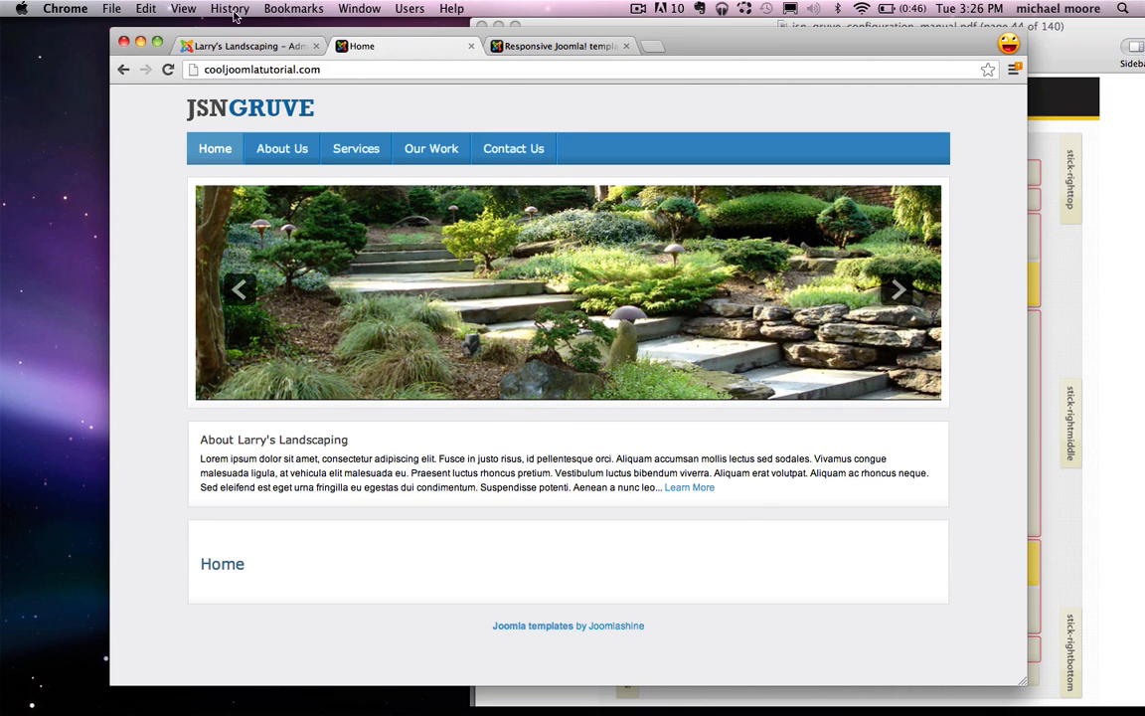
click(214, 46)
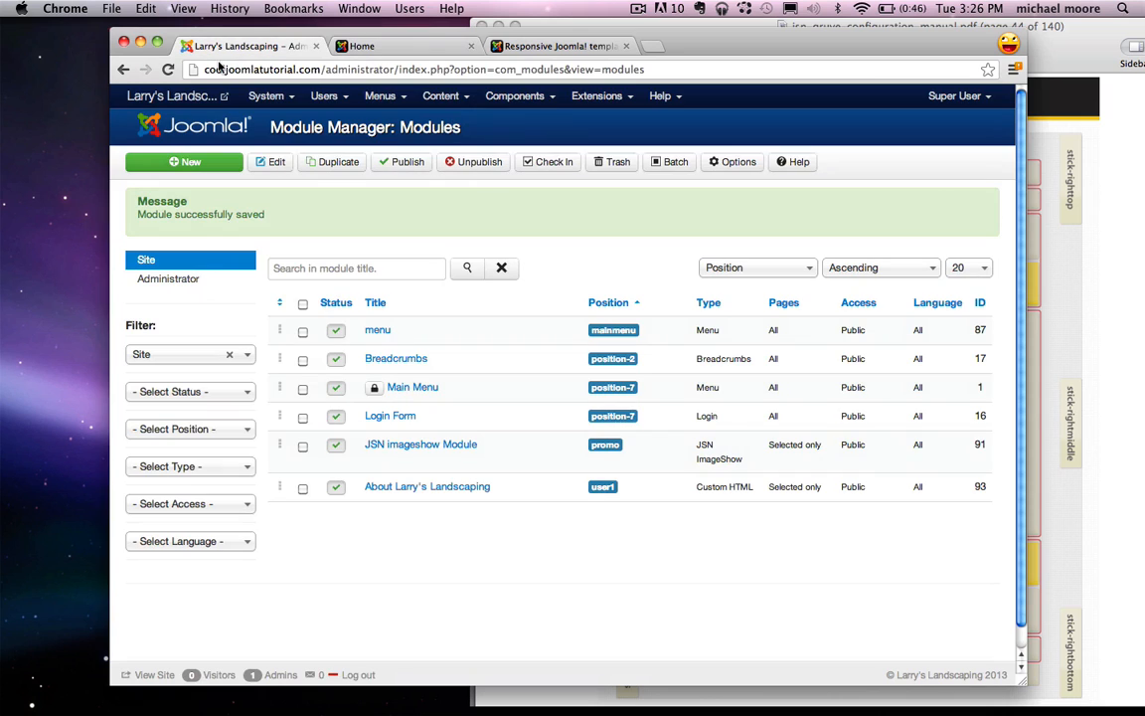
Step: Create another Custom HTML module titled 'Services'
click(204, 163)
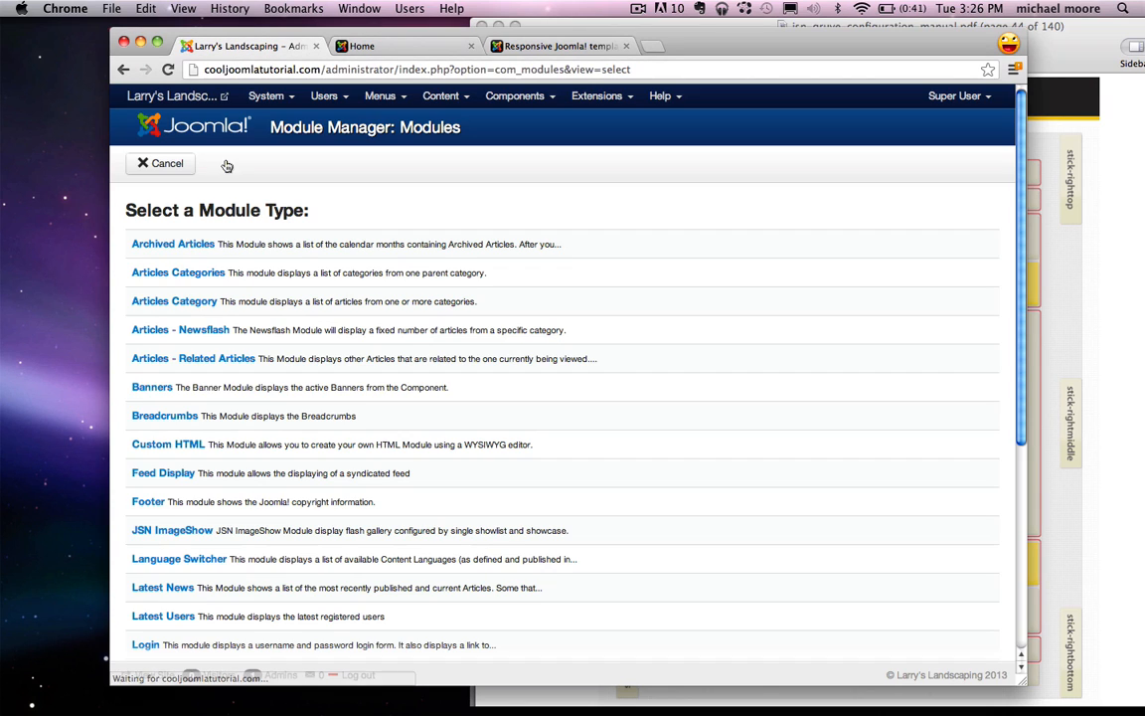
click(159, 446)
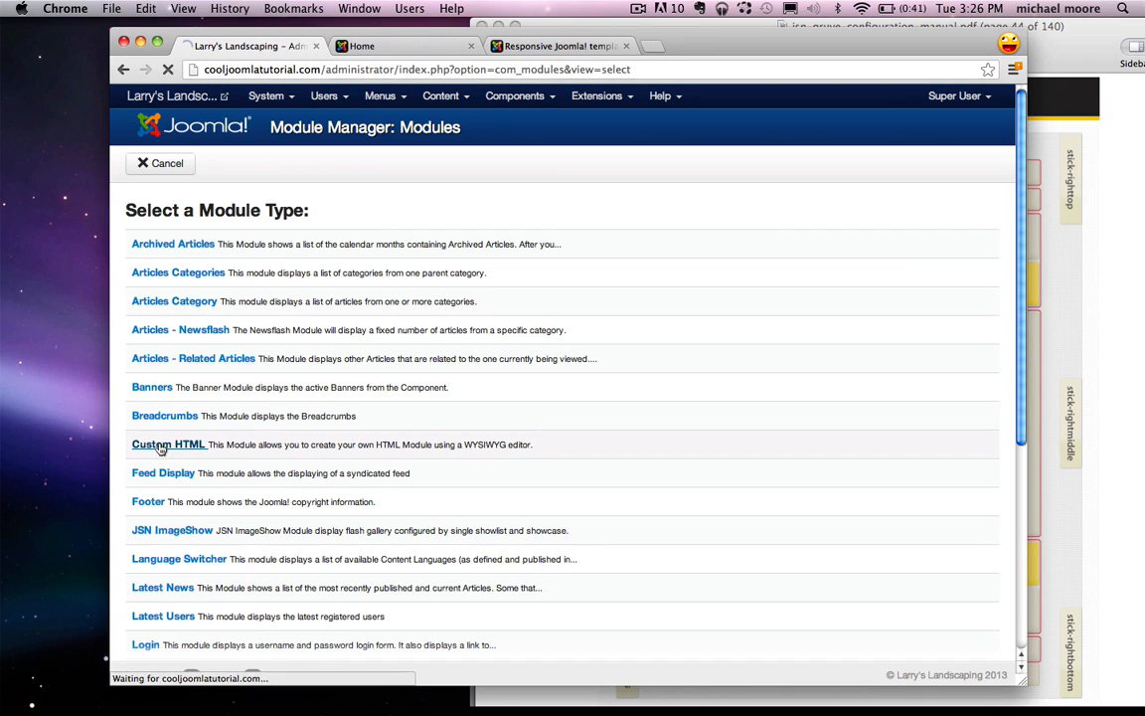
click(274, 240)
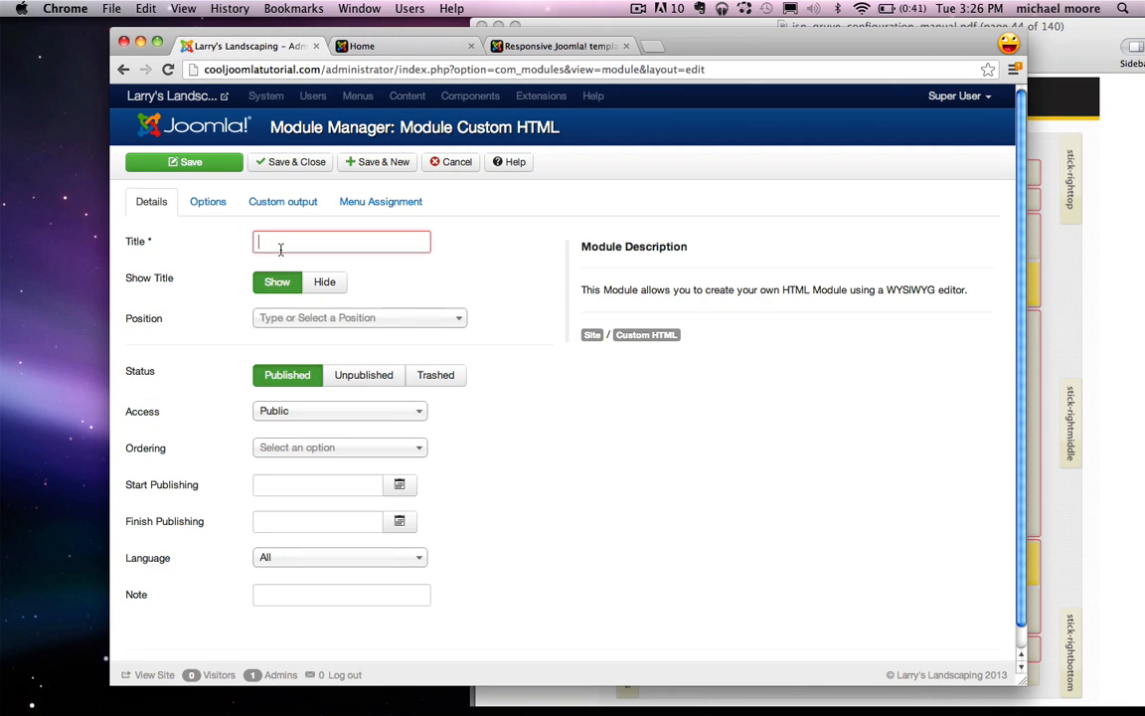
text(Services)
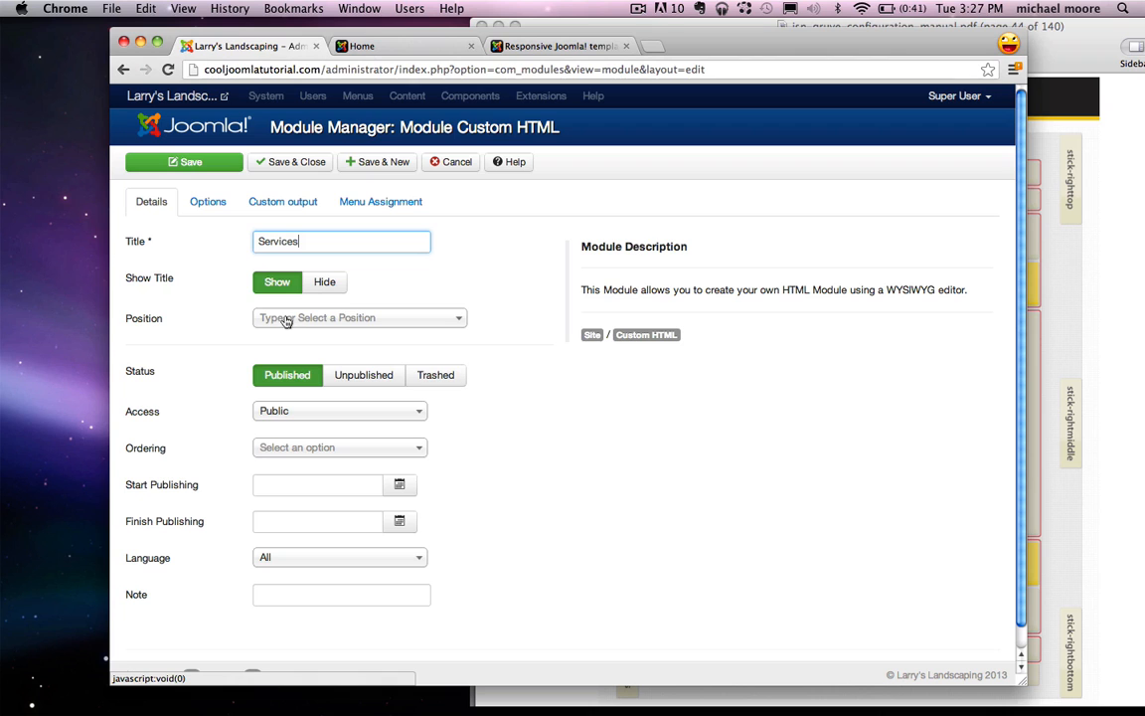
Step: Consult the template layout diagram and set the position to User 2 [user2]
click(1120, 276)
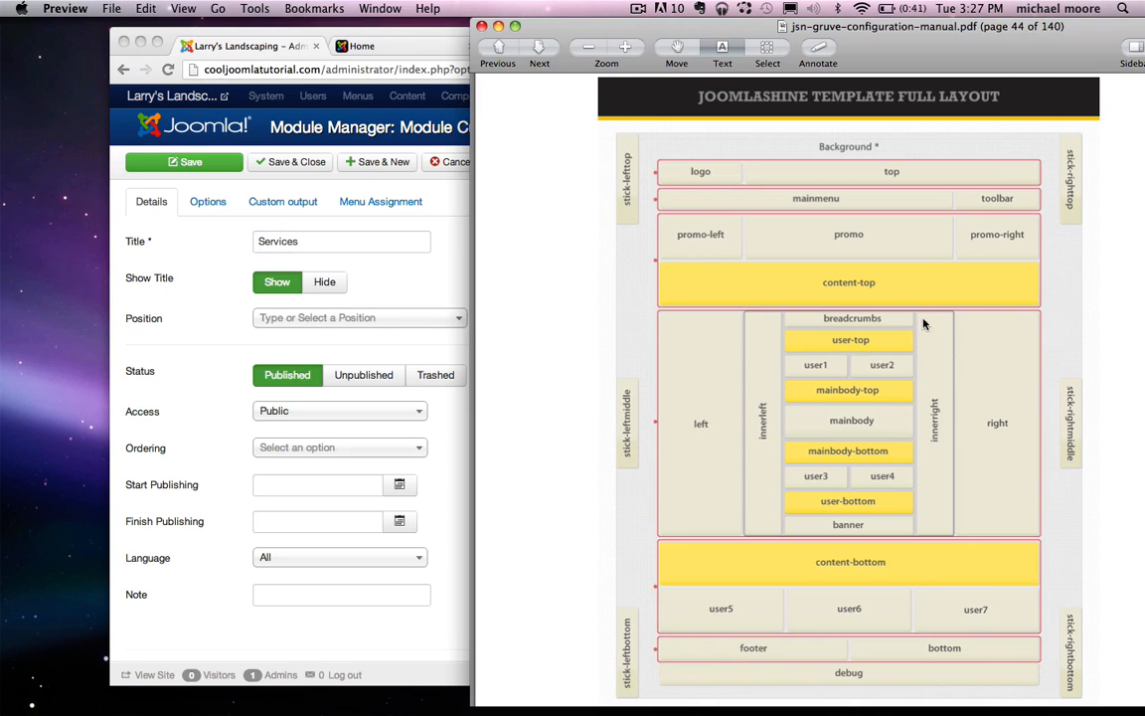
click(338, 260)
click(358, 317)
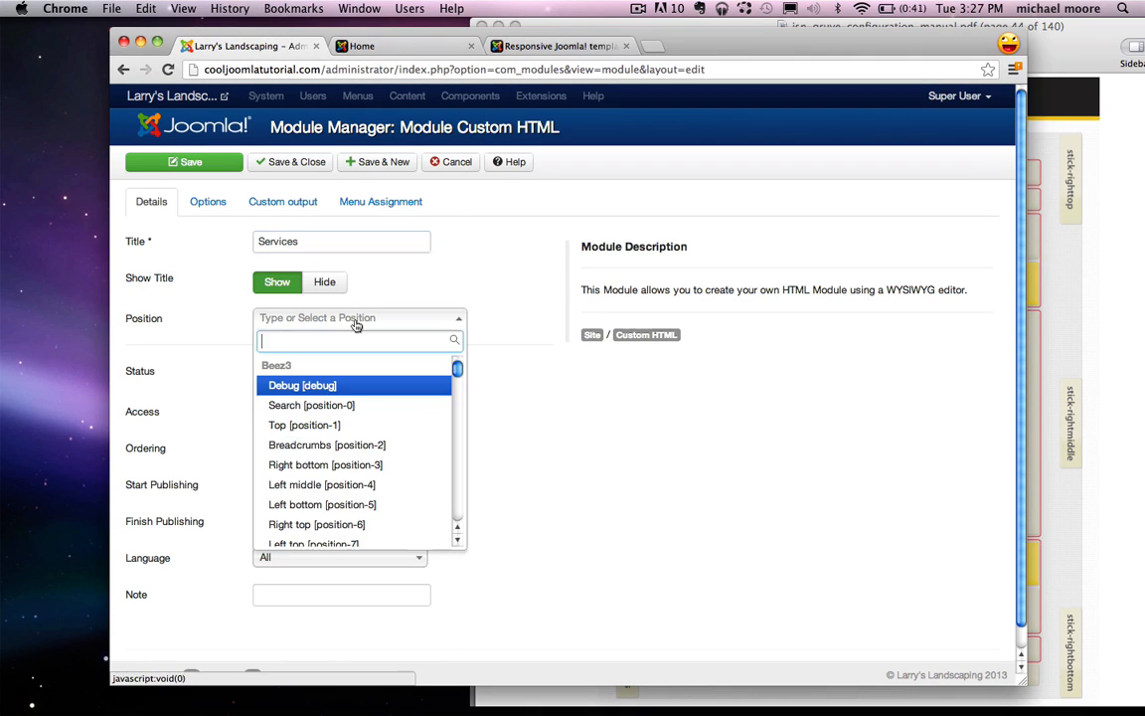
text(j)
key(BackSpace)
text(user)
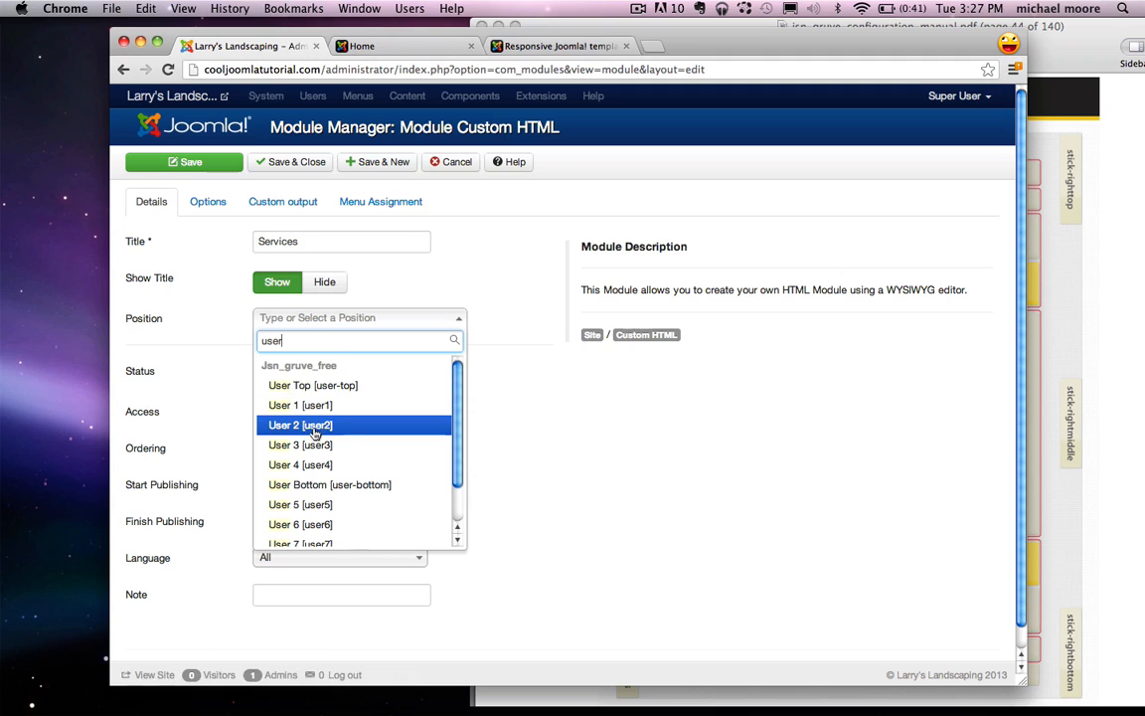
click(313, 428)
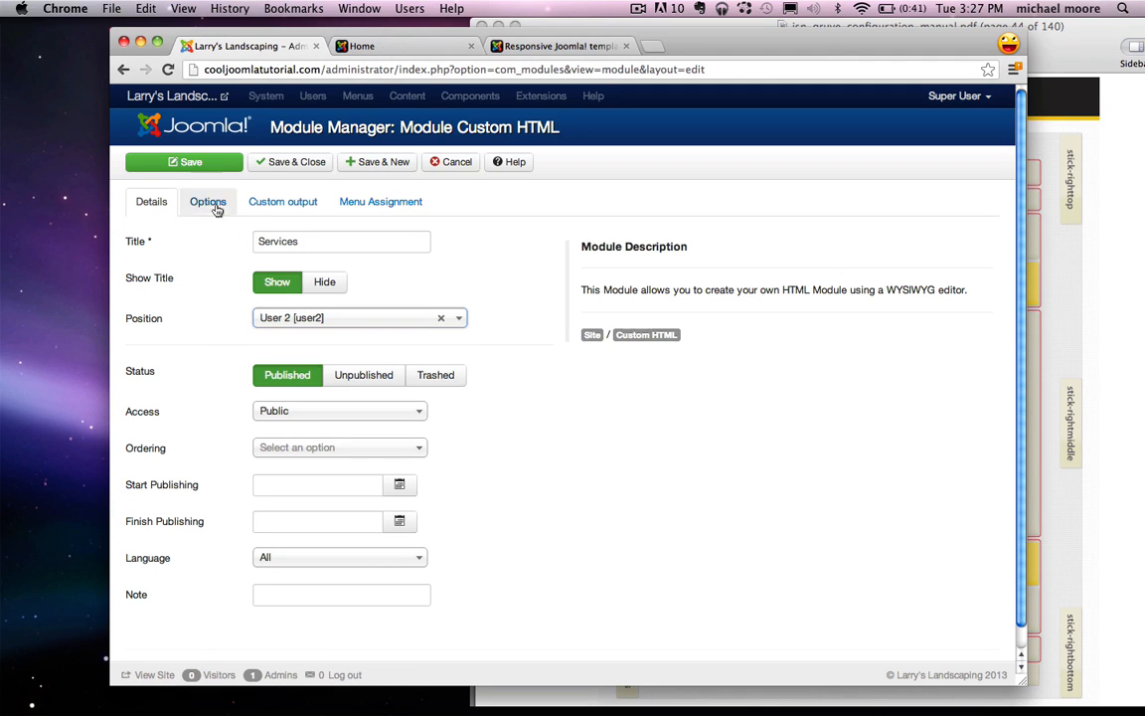
click(290, 203)
Step: Copy the Lorem ipsum paragraph from TextEdit and paste it into the Services module editor
right_click(299, 338)
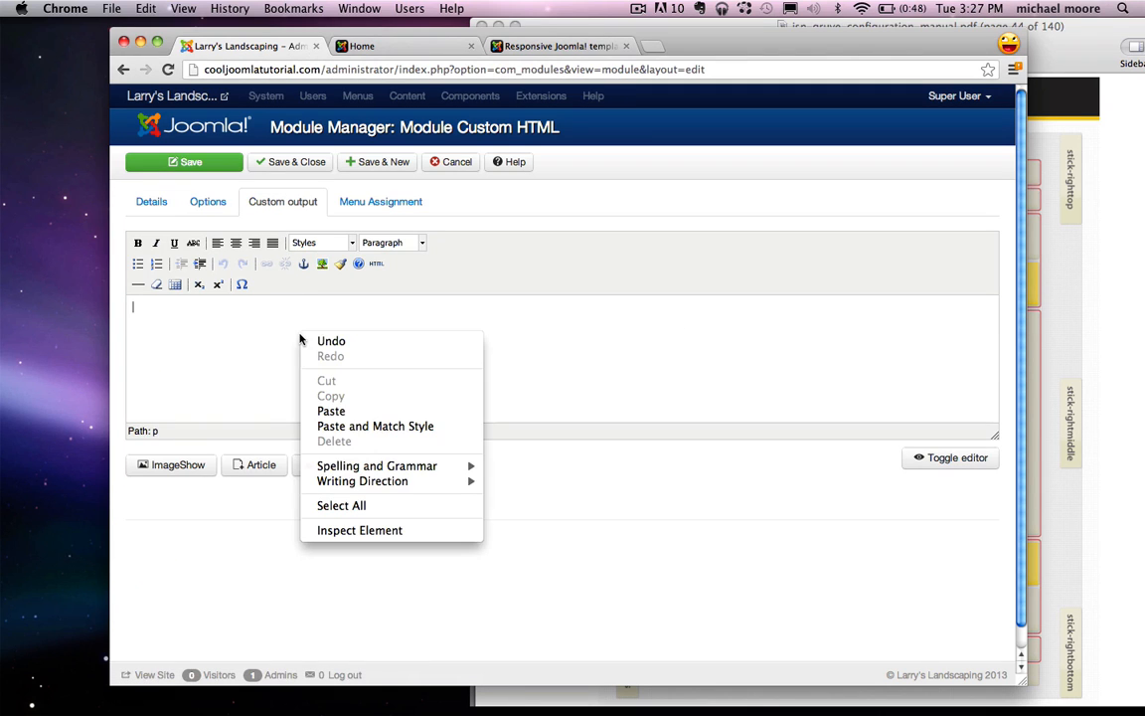
click(693, 316)
mouse_move(872, 703)
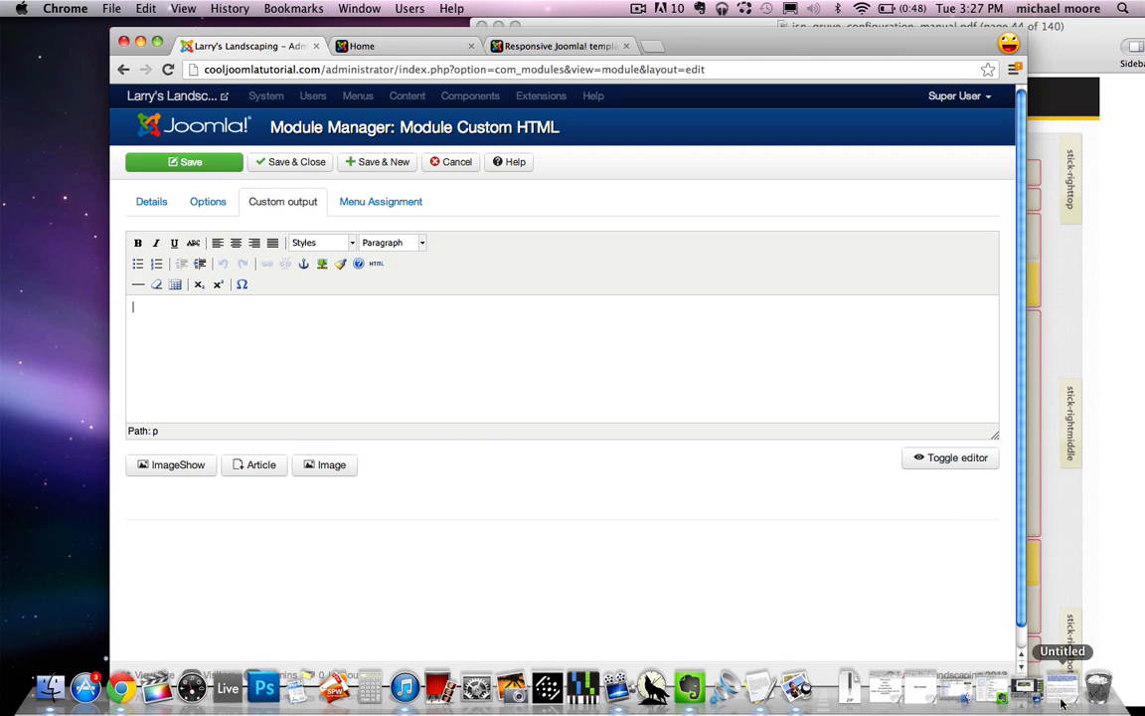
click(954, 693)
right_click(244, 328)
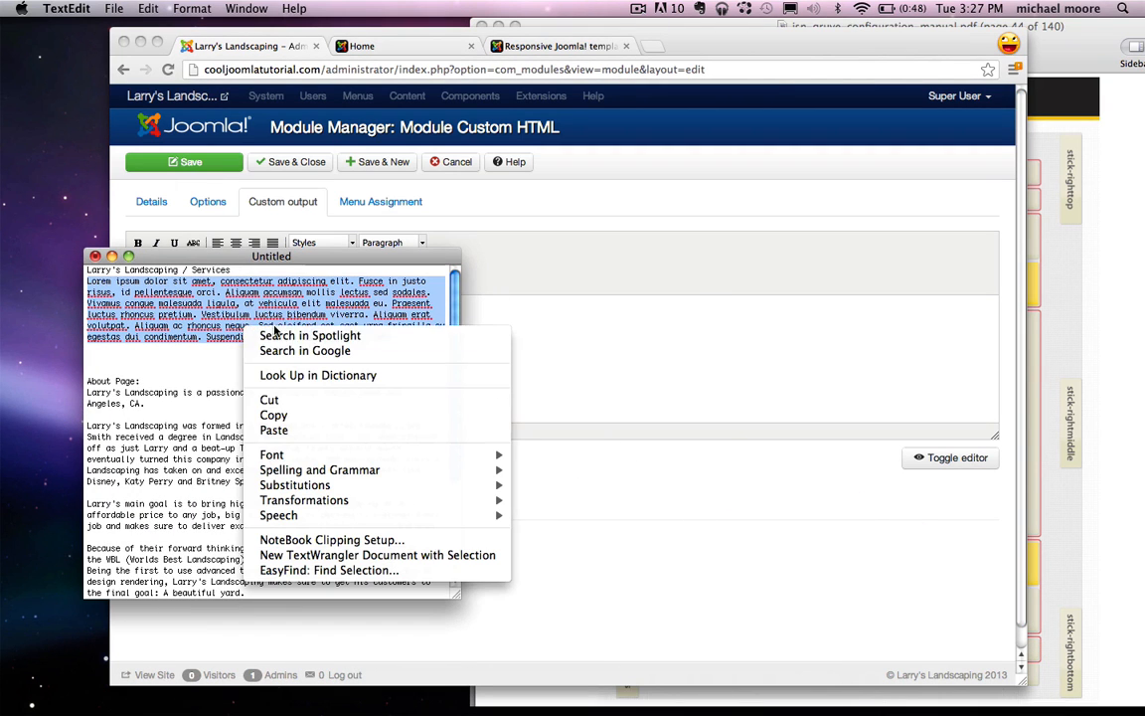
click(251, 374)
click(111, 257)
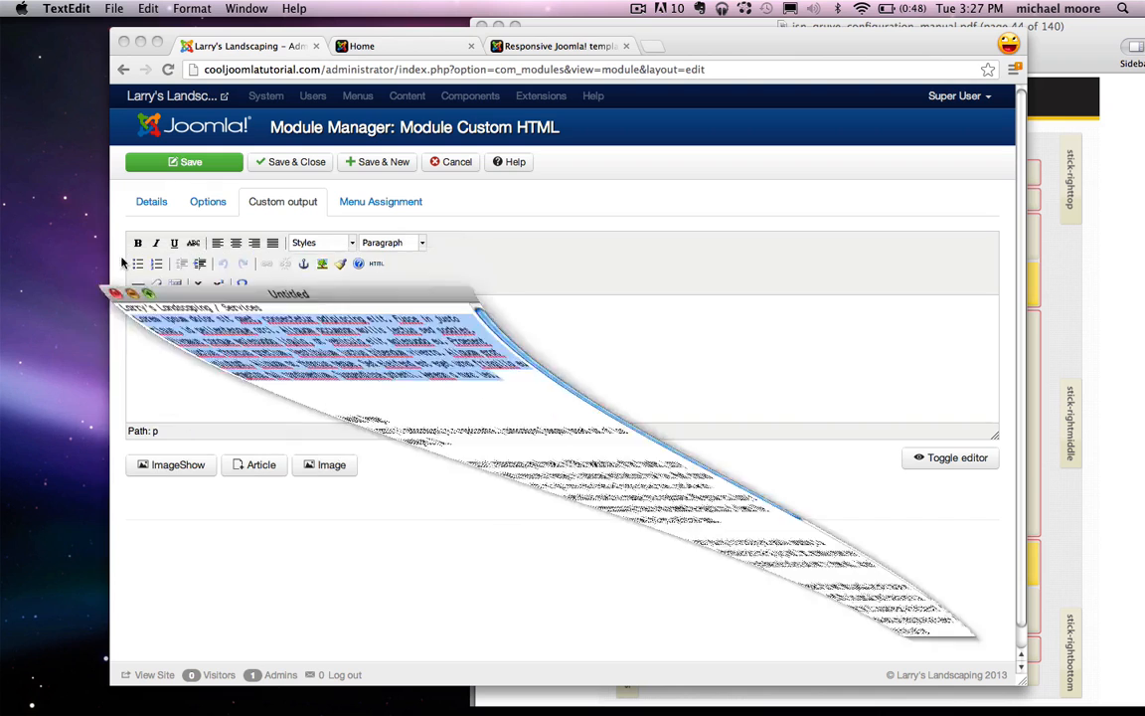
click(395, 363)
key(super+v)
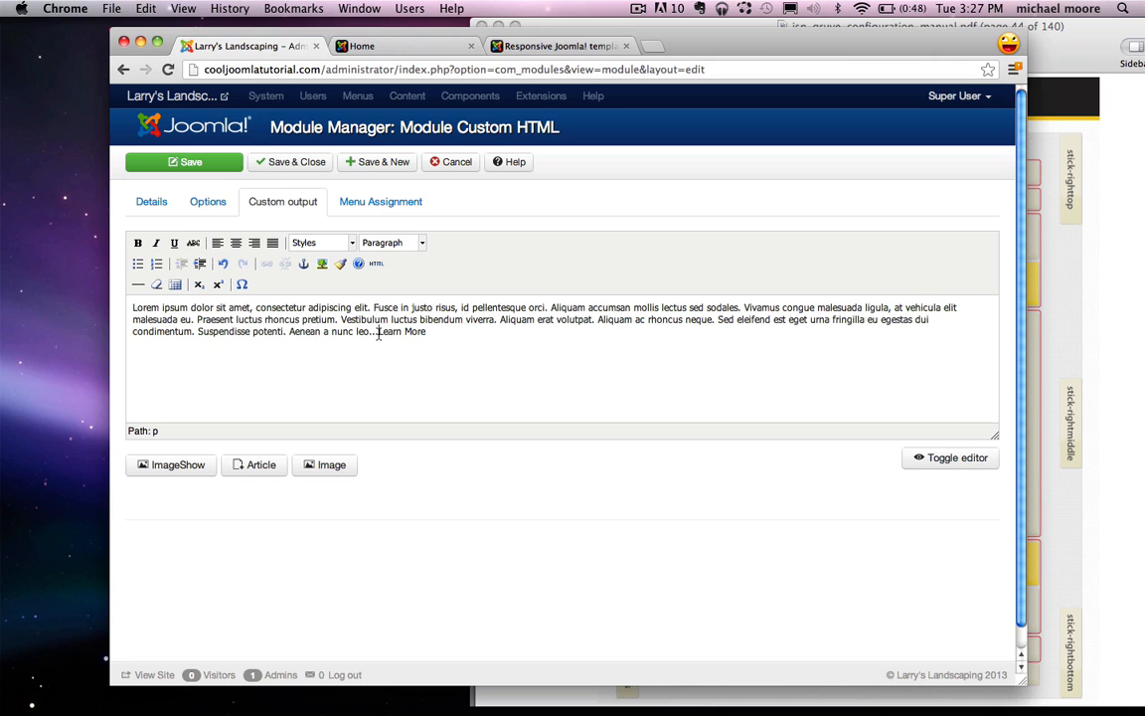
click(412, 49)
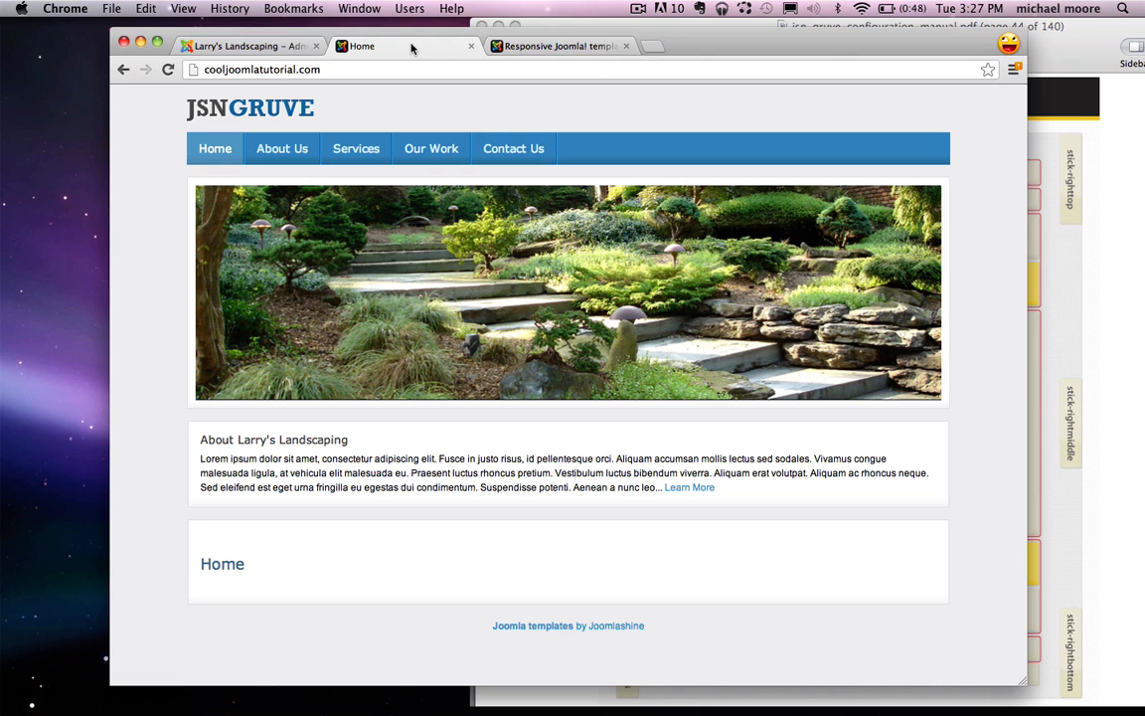
Step: Link the Services module's 'Learn More' to the copied Services page URL
click(348, 148)
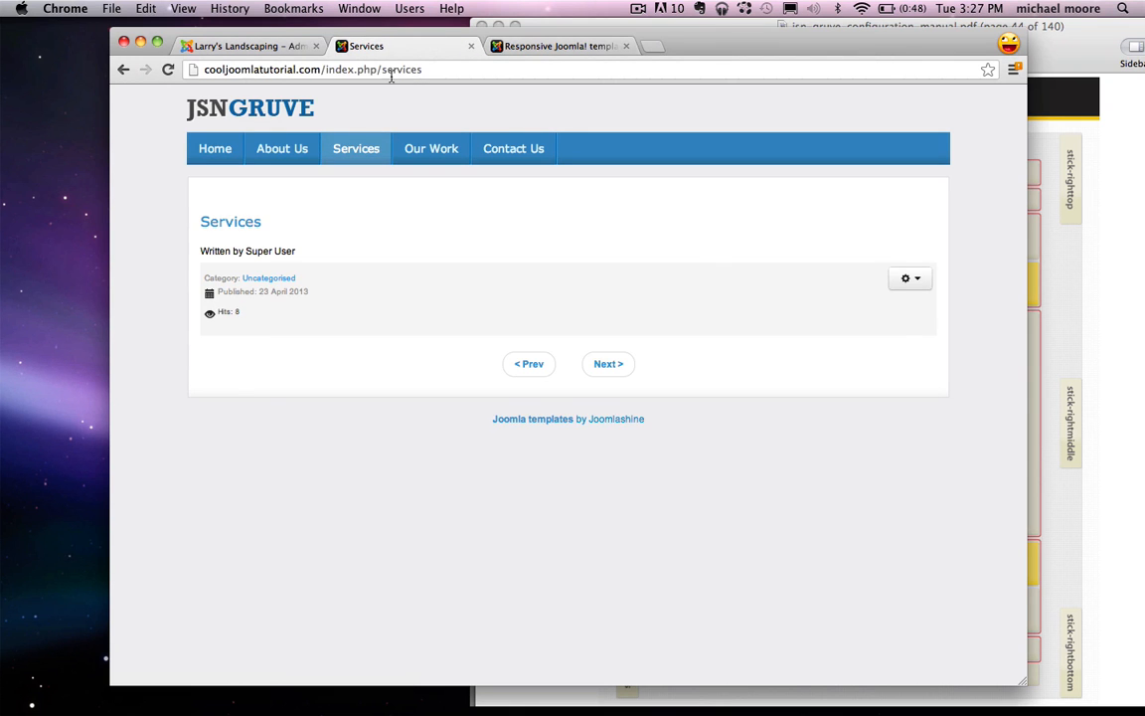
click(391, 72)
right_click(344, 70)
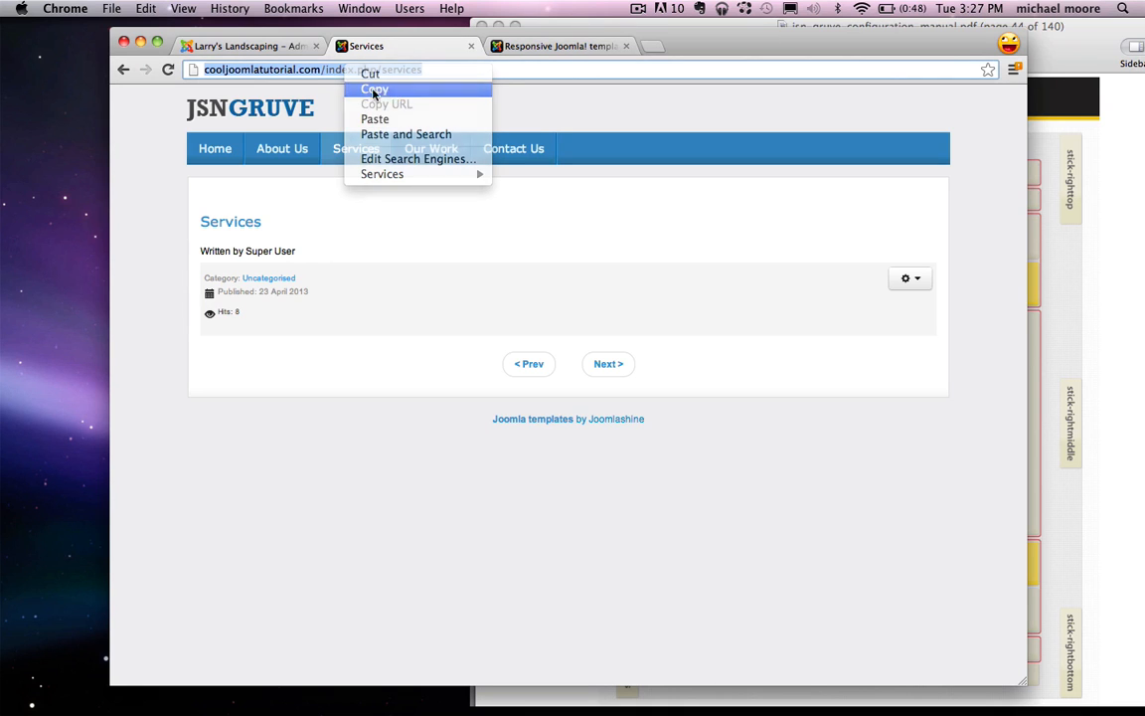
click(374, 88)
click(251, 46)
drag(449, 336, 382, 337)
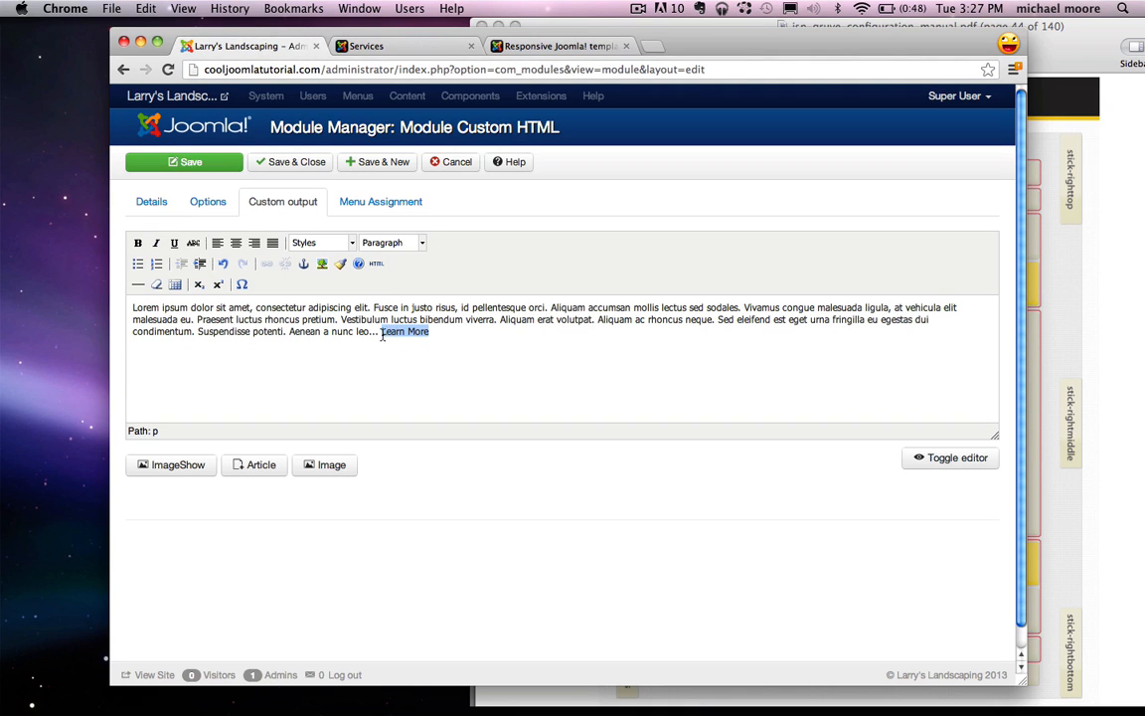
click(266, 263)
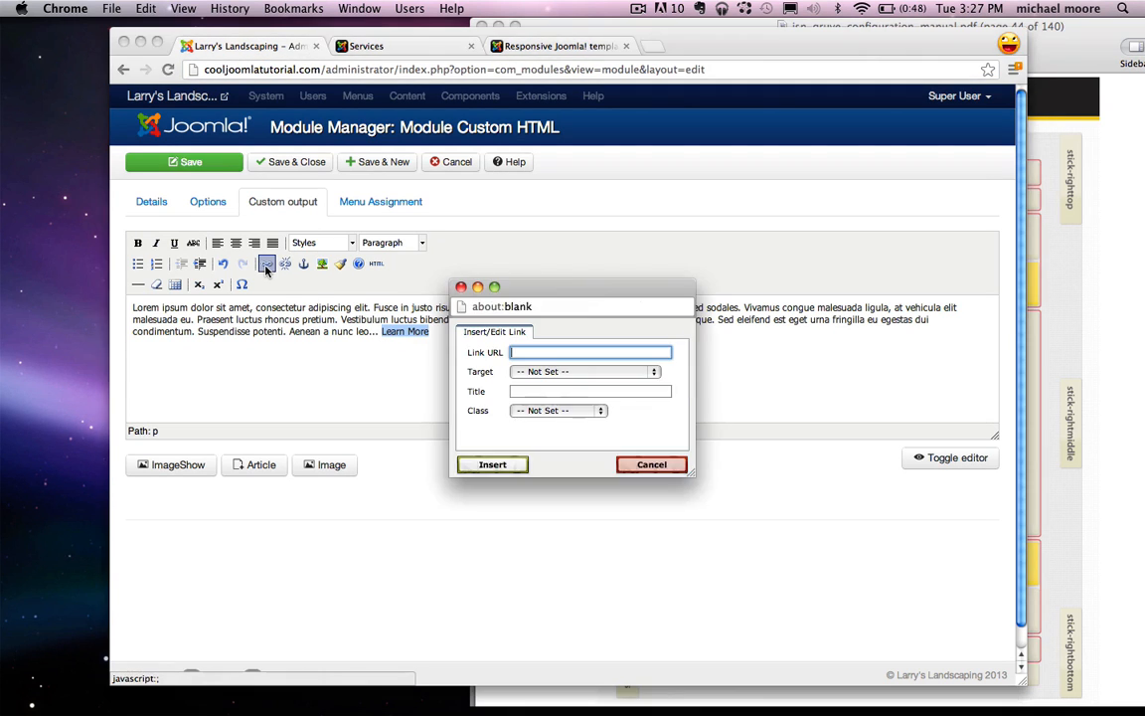
key(ctrl+v)
scroll(537, 383, down, 2)
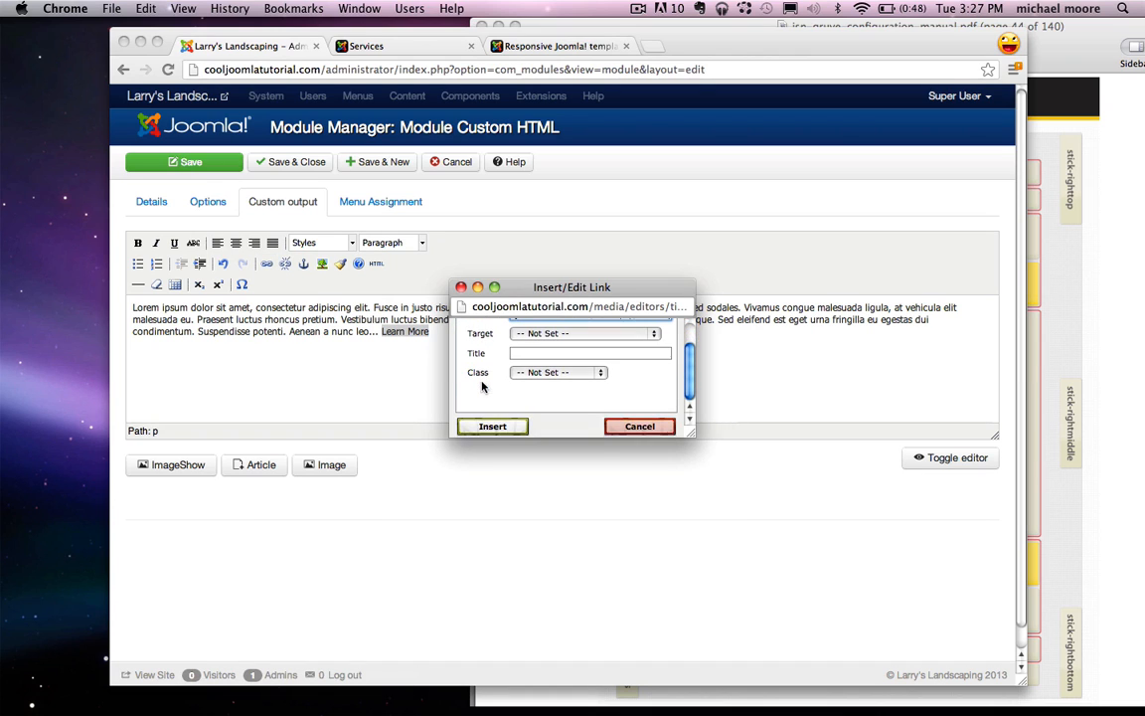
click(493, 426)
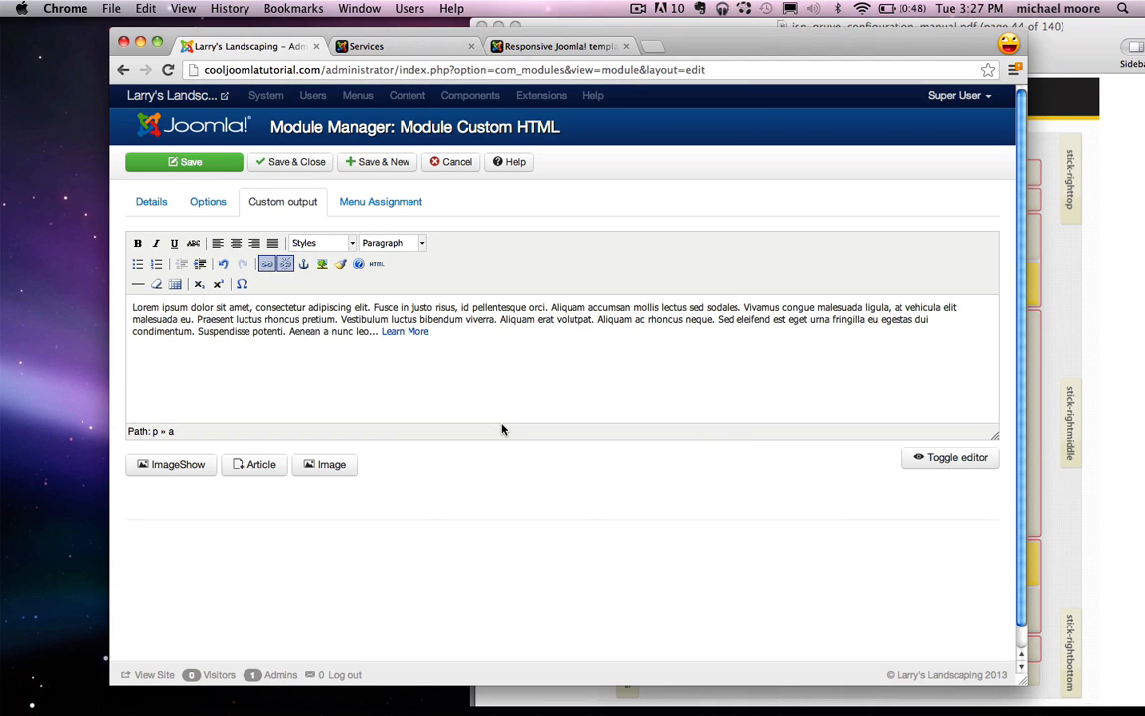
Step: Limit the Services module to the Home page only, then Save & Close
click(381, 201)
click(358, 244)
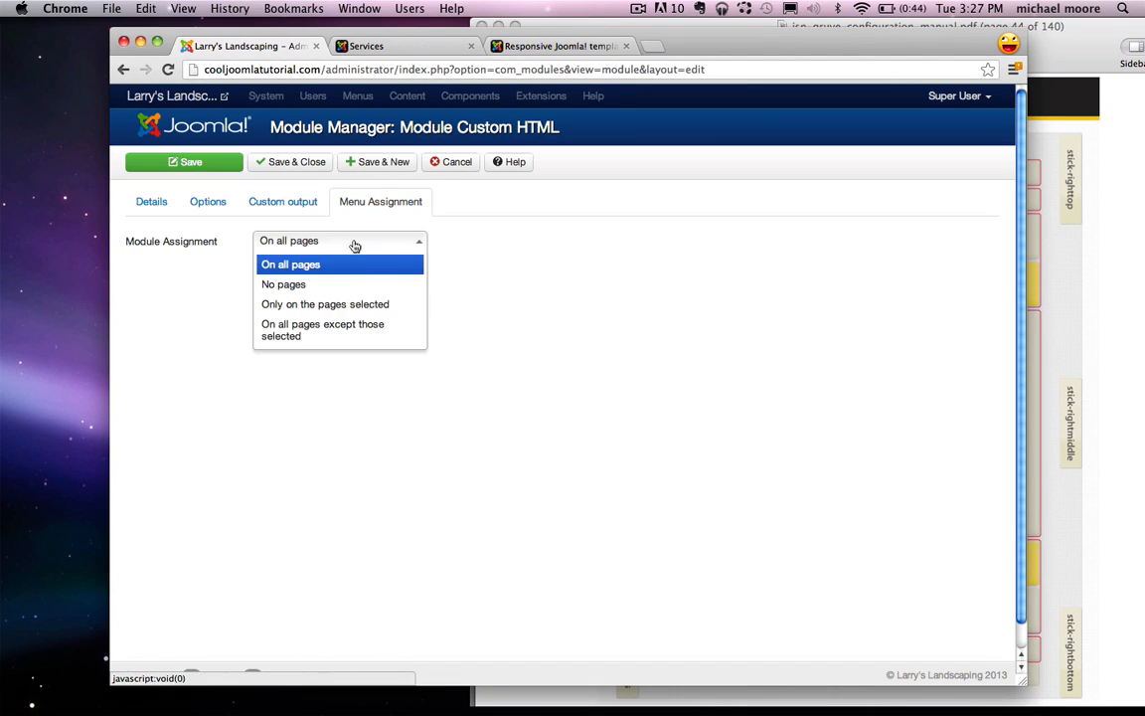
click(359, 305)
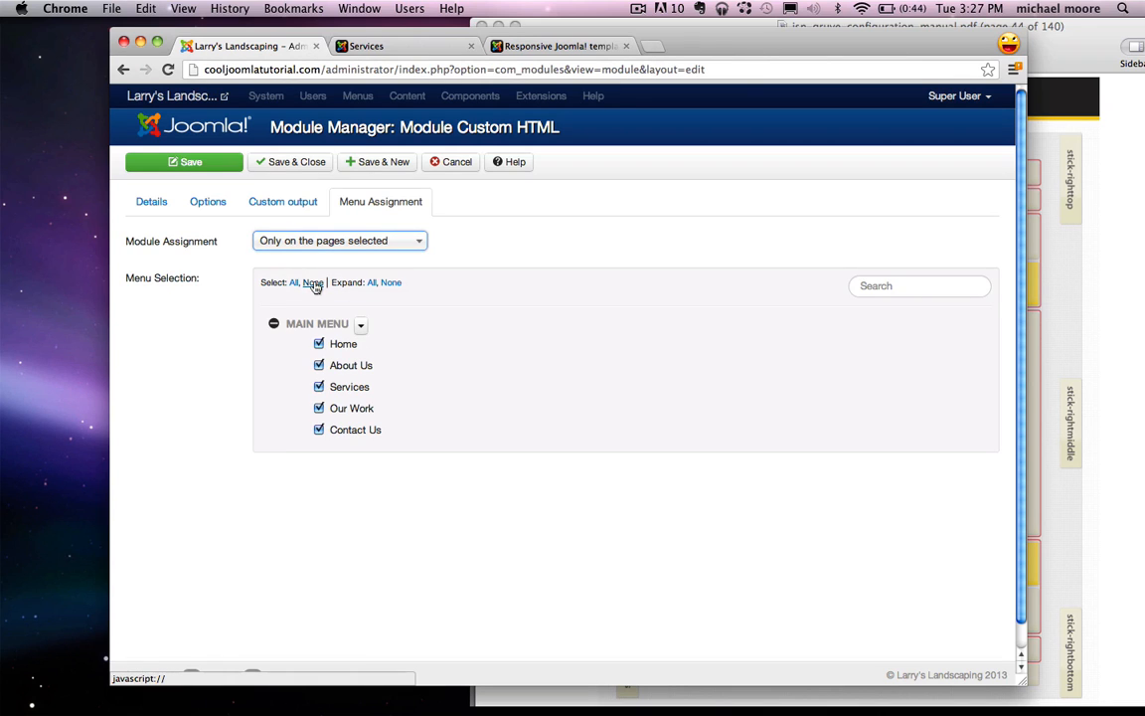
click(313, 284)
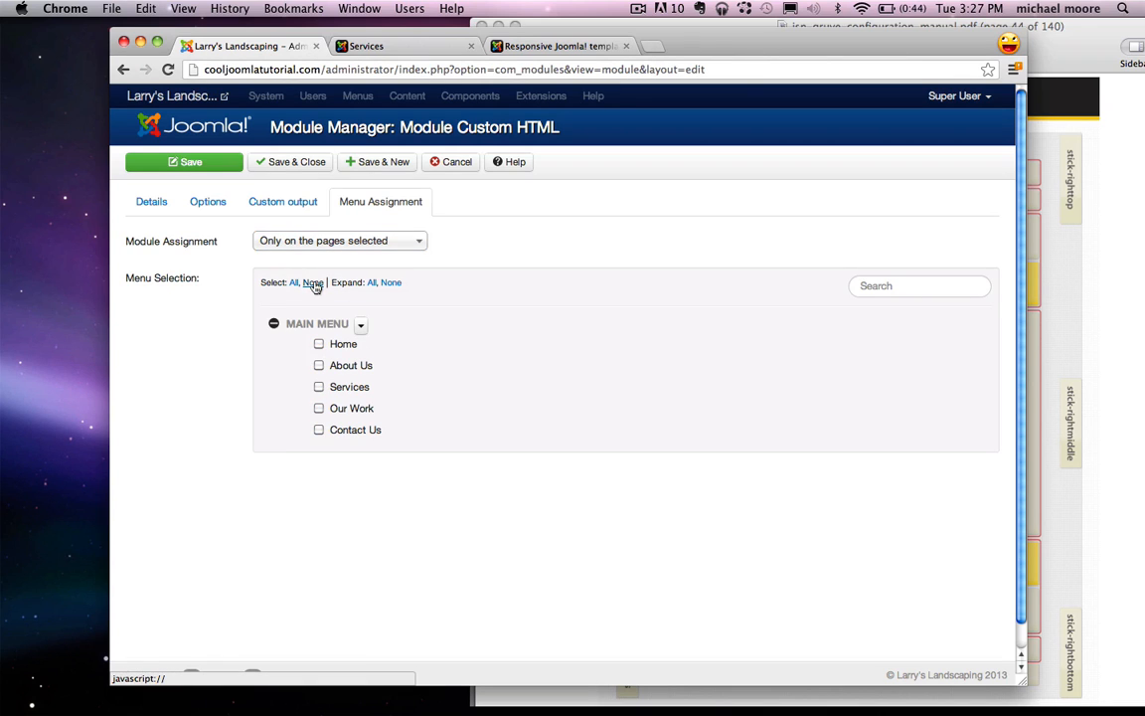
click(297, 161)
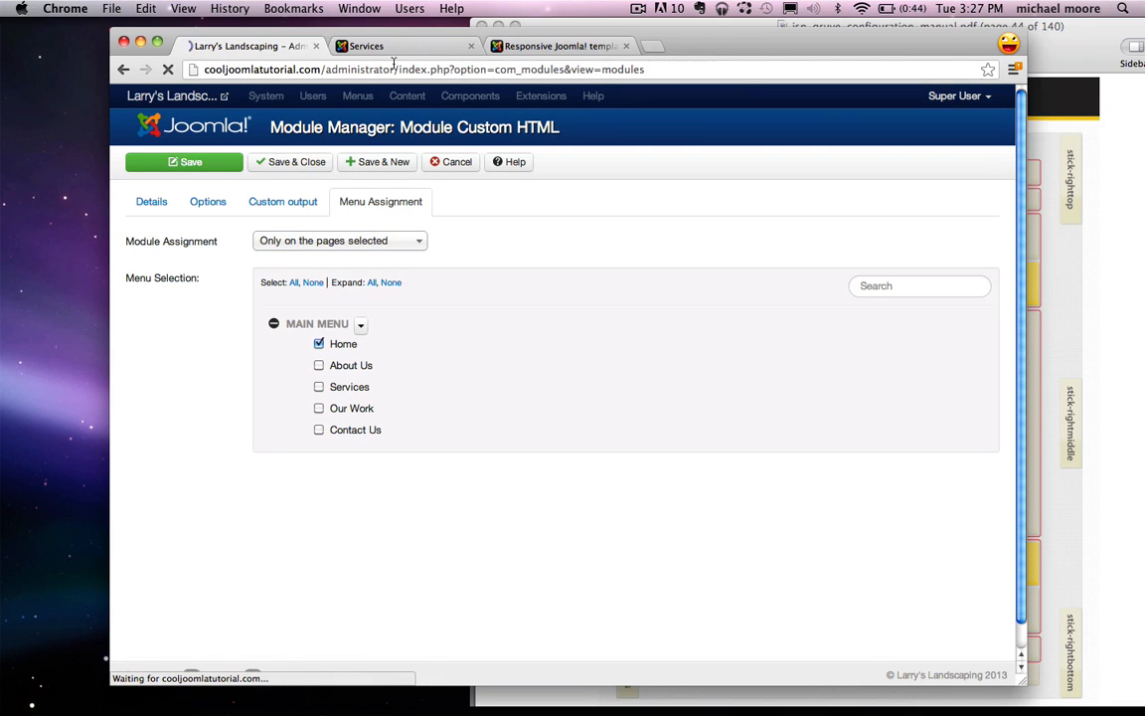
click(366, 46)
click(250, 110)
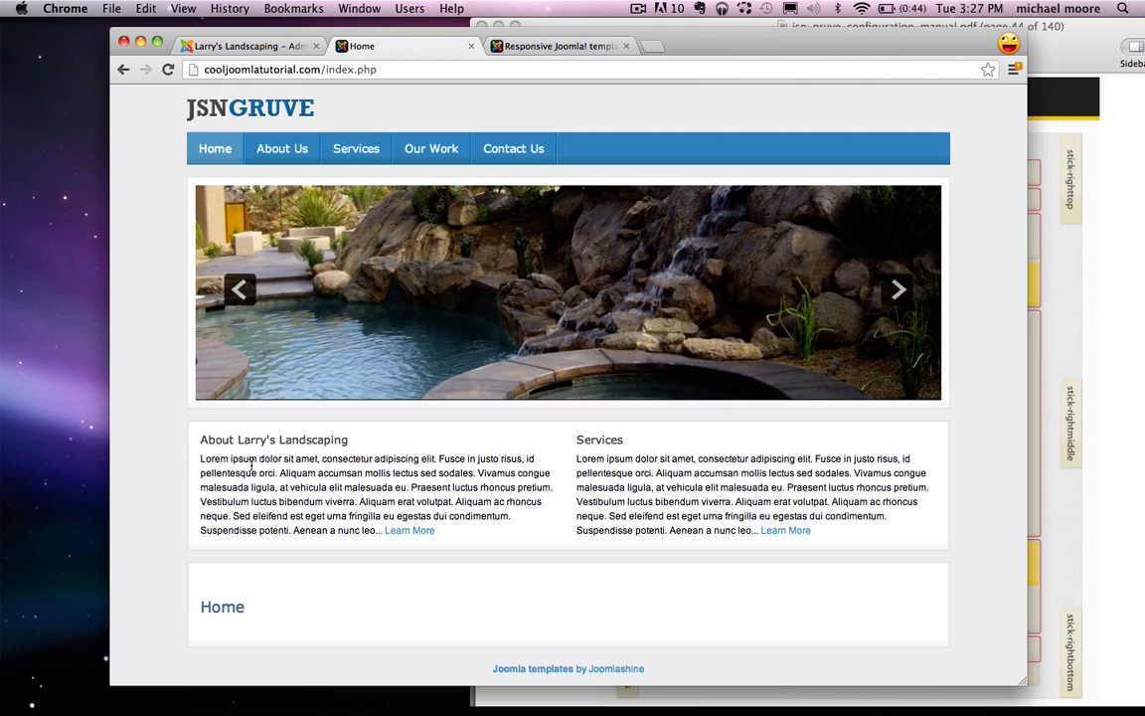
Step: Review the About Larry's Landscaping heading and text and the Services paragraph on the home page
drag(470, 529, 200, 442)
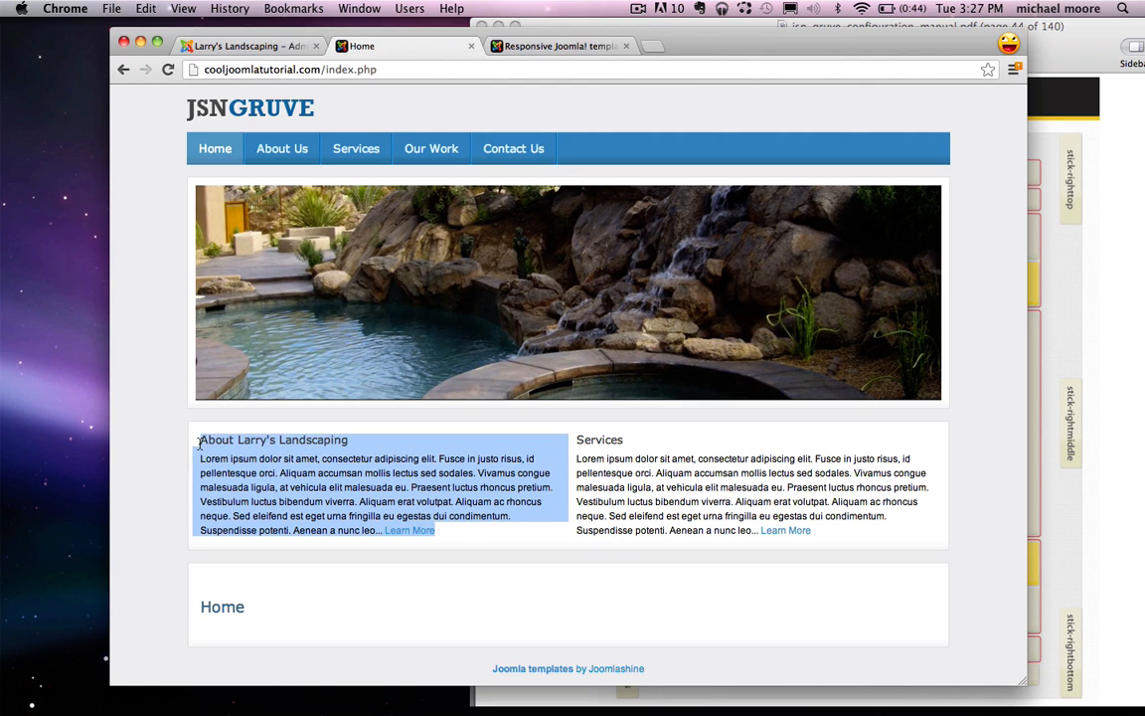
click(517, 445)
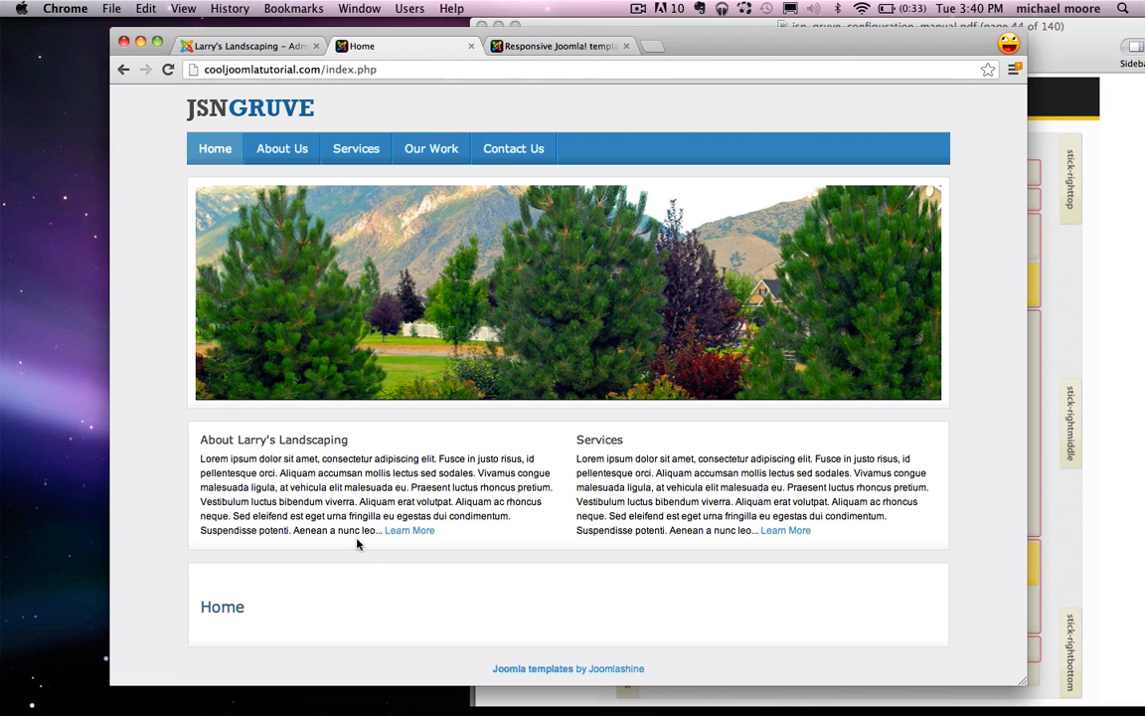
drag(198, 439, 407, 463)
click(417, 481)
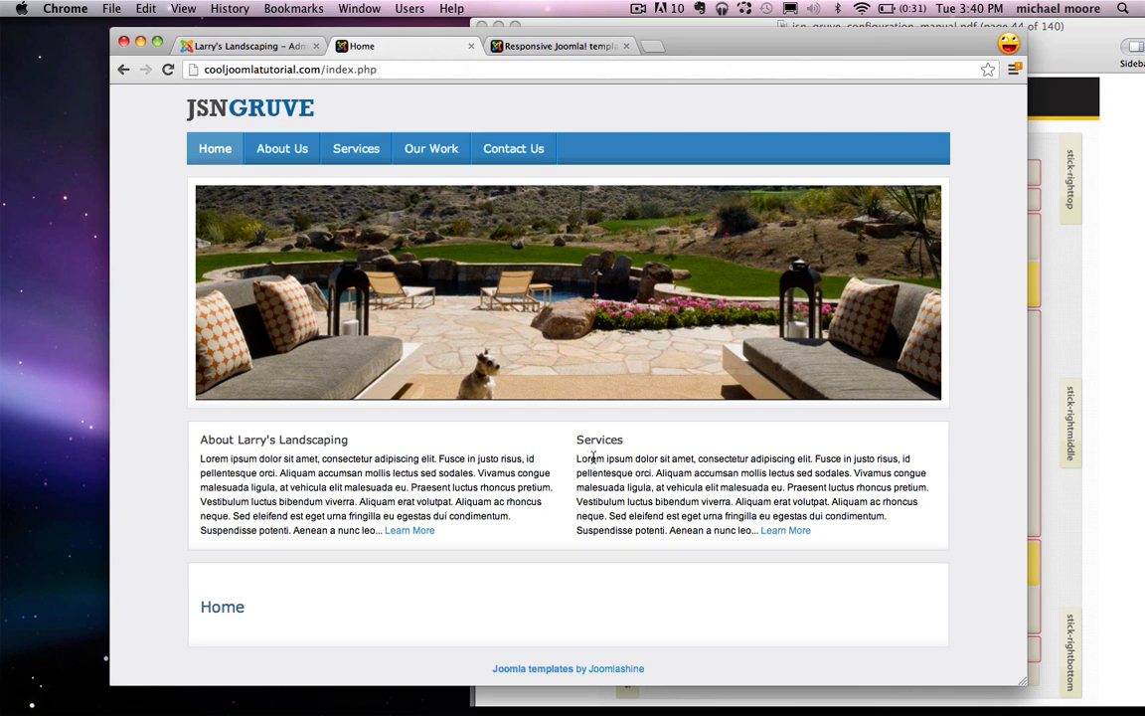
drag(577, 459, 890, 514)
click(818, 489)
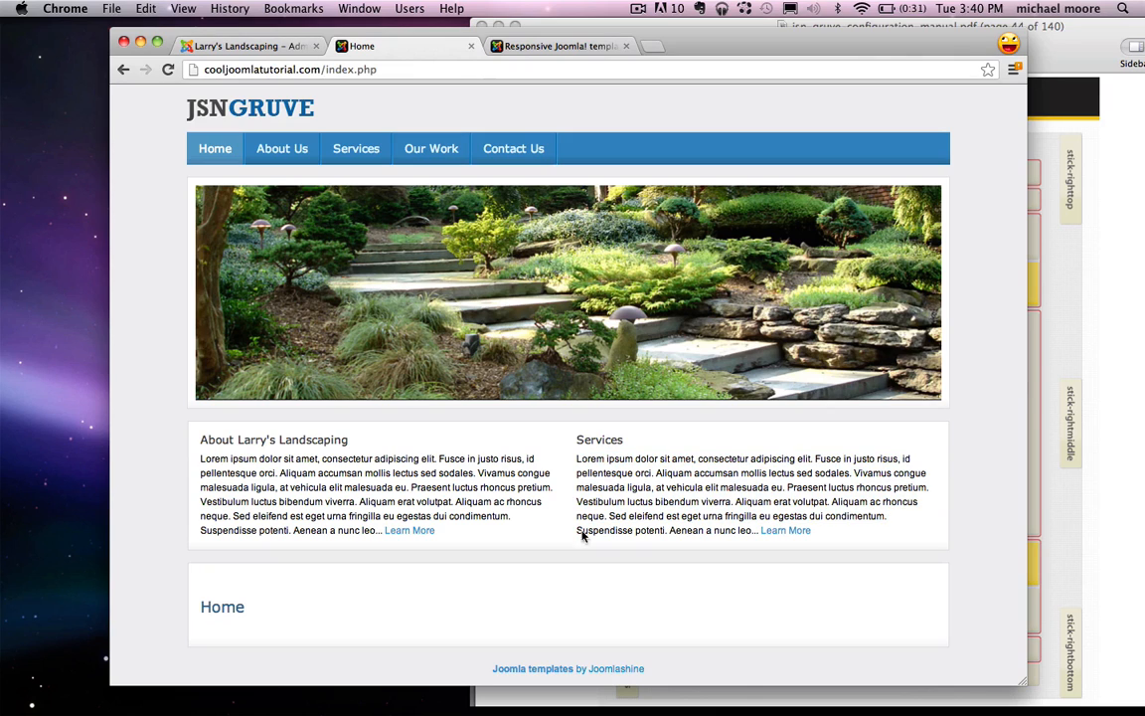
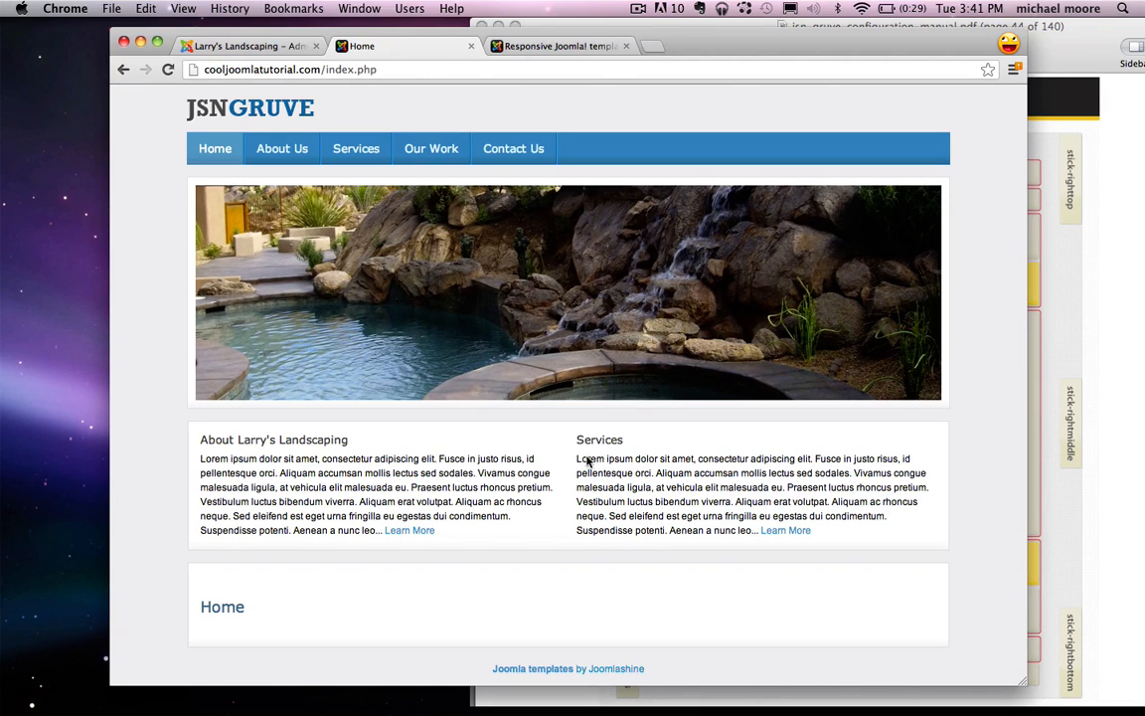
Step: Leave the live Home page's Services text and go back to the admin Module Manager tab
drag(579, 464, 758, 519)
click(454, 481)
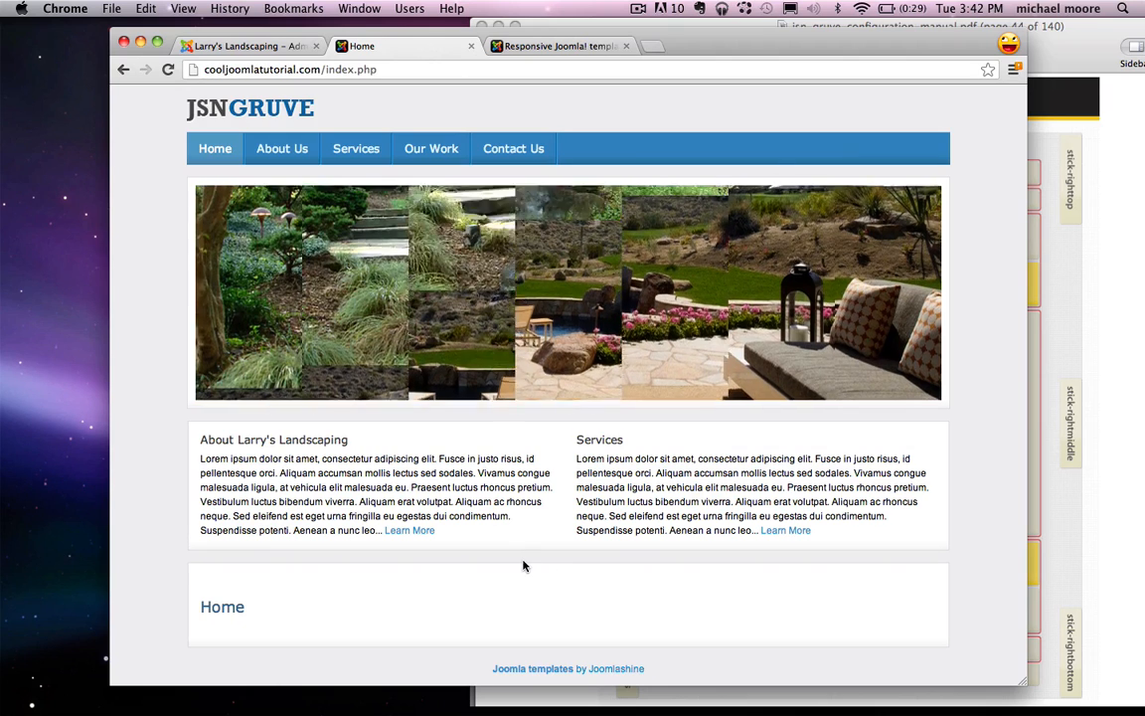
click(240, 50)
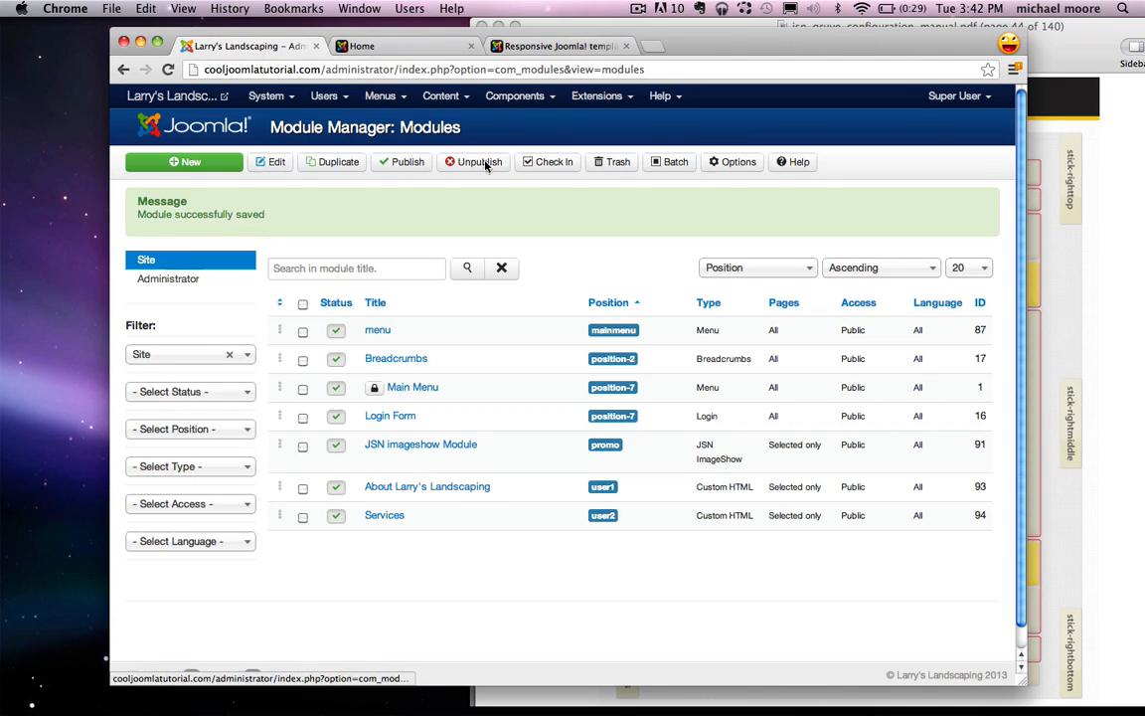
Step: Start a new article through Content > Article Manager > Add New Article
click(442, 95)
mouse_move(462, 129)
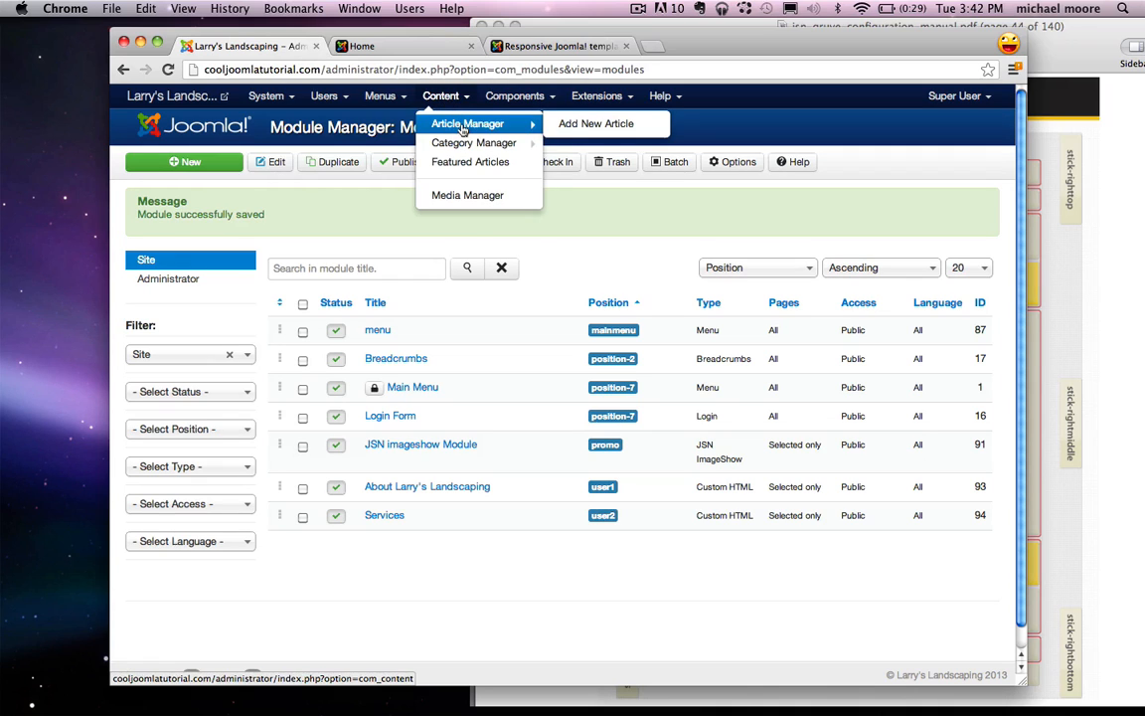
click(582, 123)
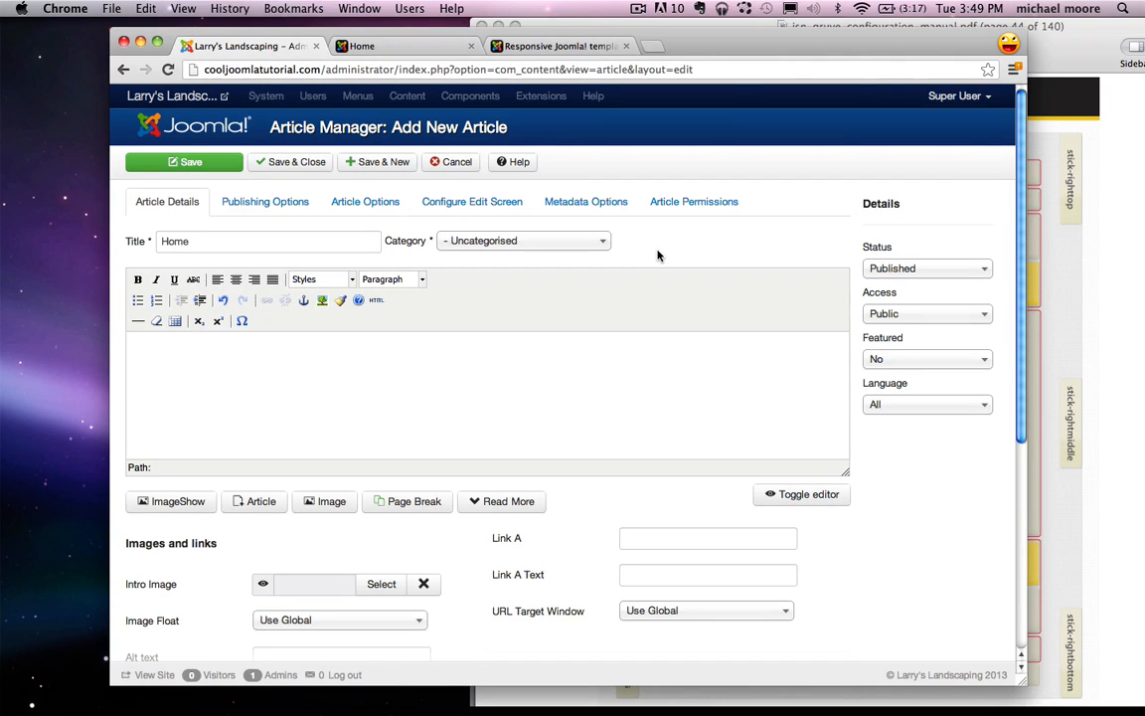
Step: Open dryicons.com in a new window and search it for 'images' icons
key(super+n)
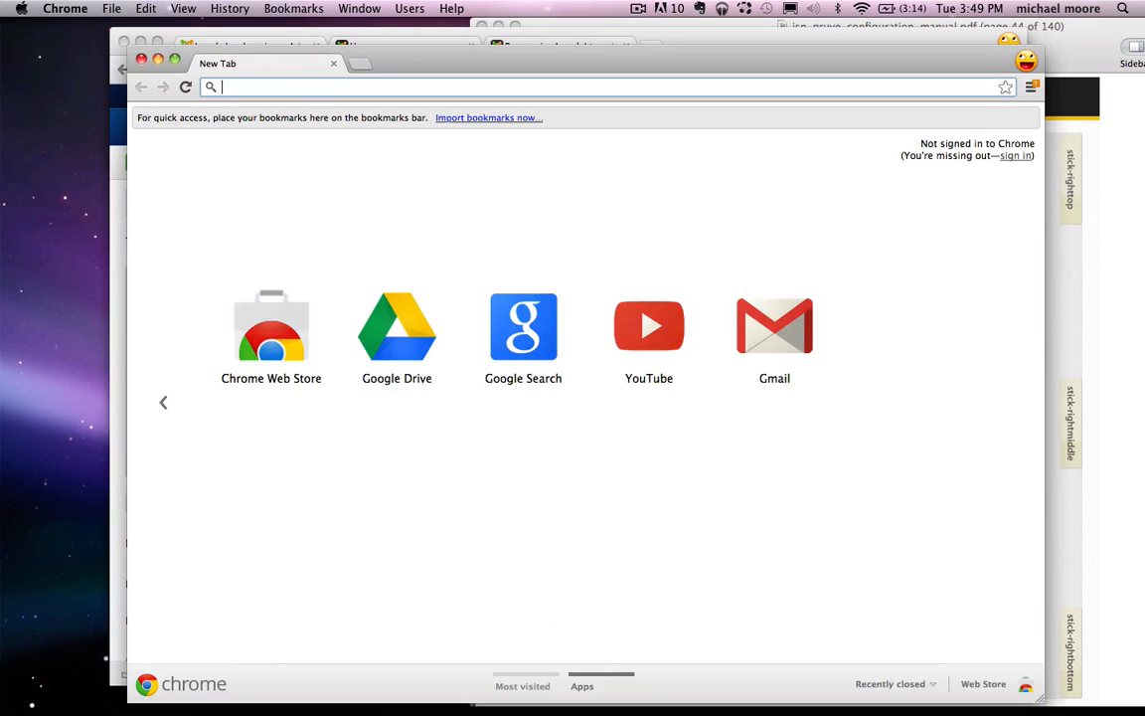
text(dryicons.com)
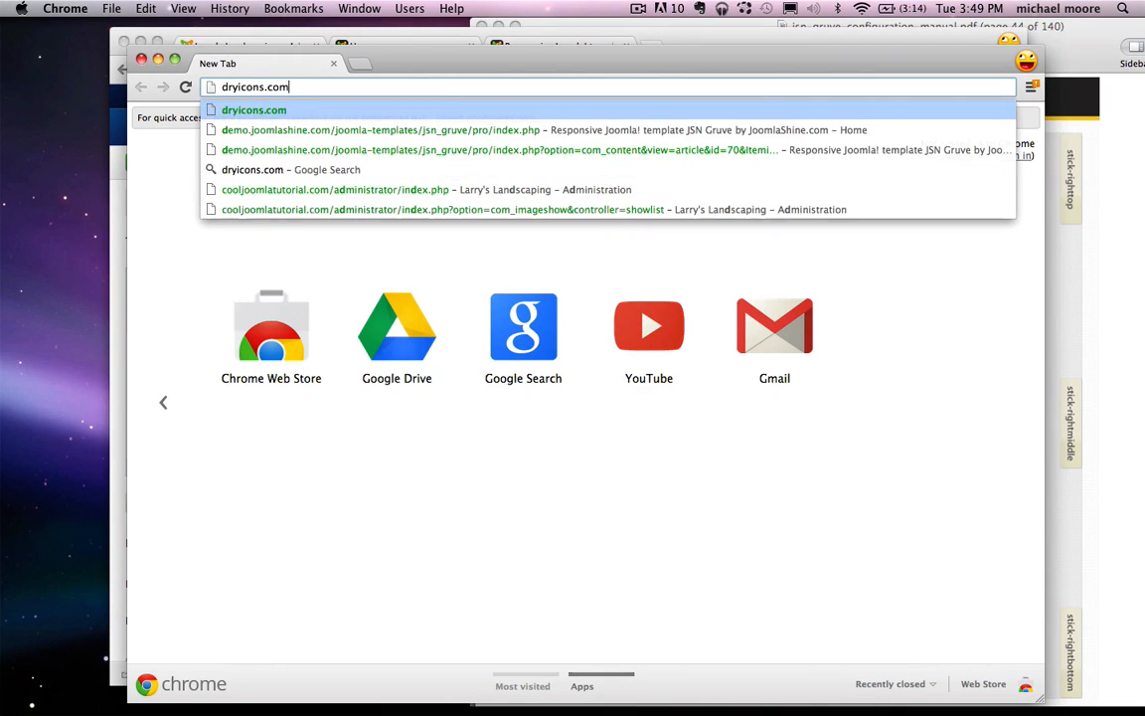
key(Return)
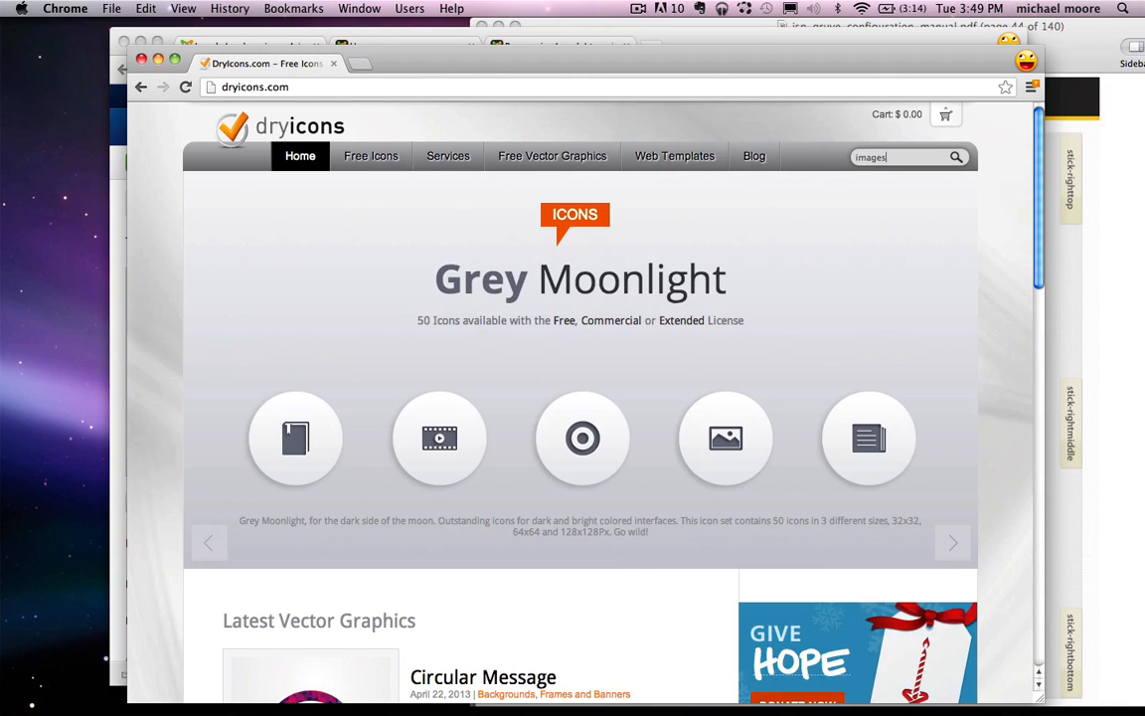
key(Return)
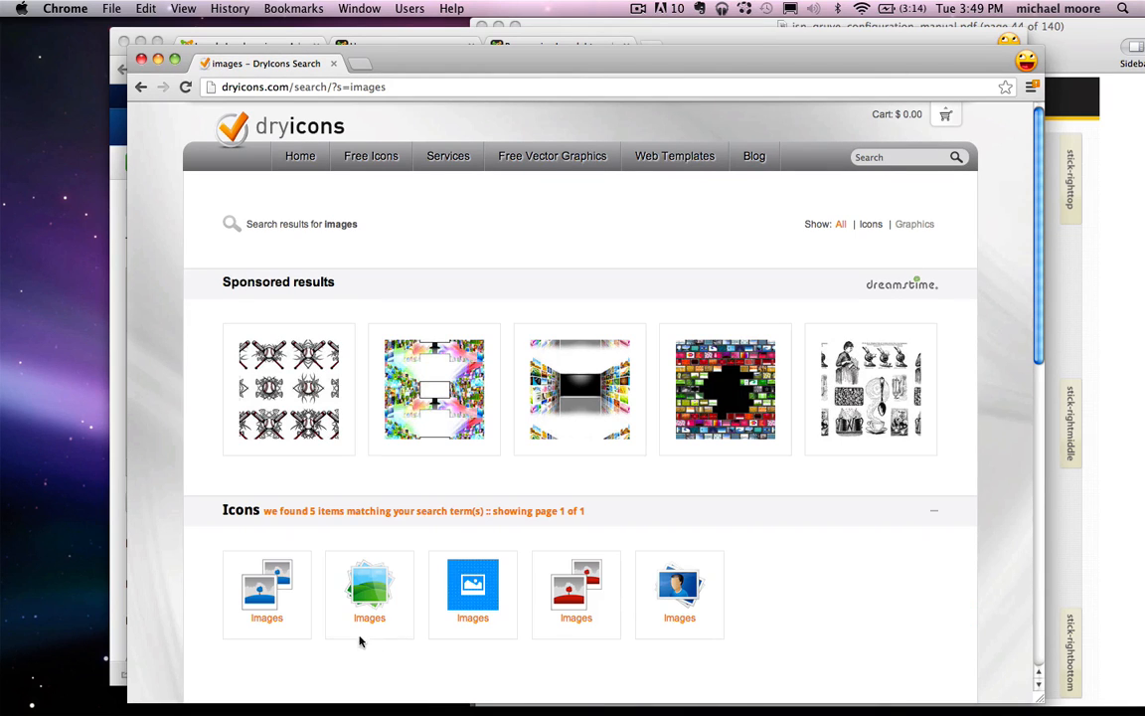
Step: Download the Shine set's Images icon as a PNG zip onto the desktop
click(366, 597)
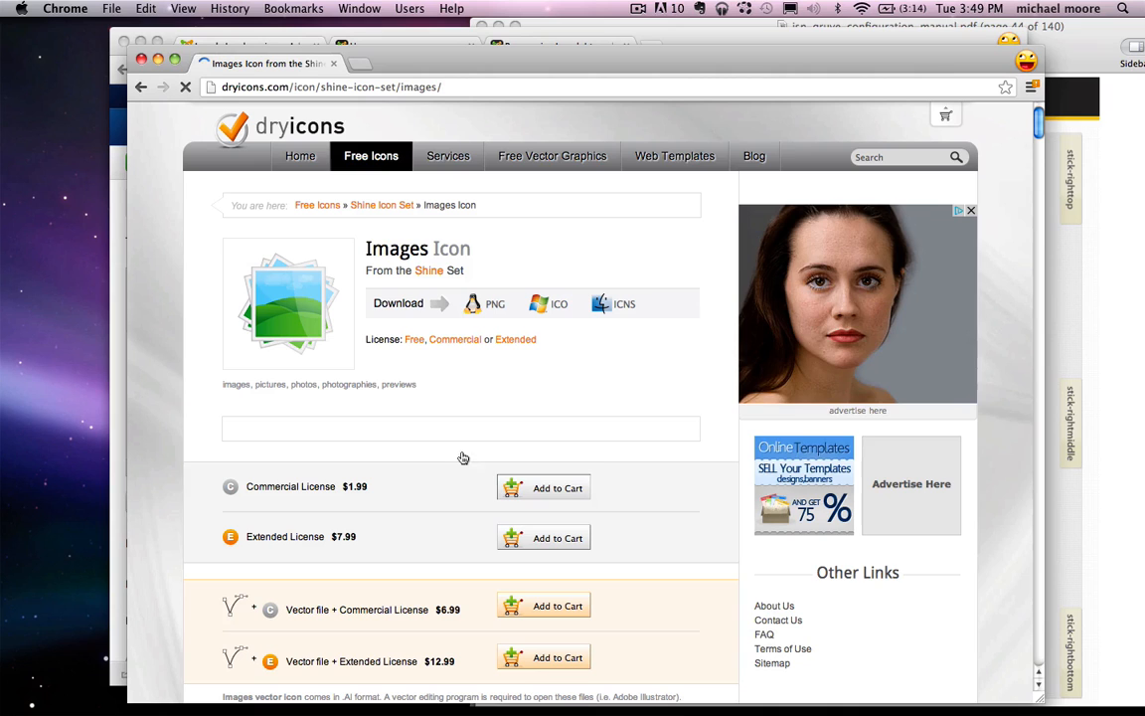
click(494, 305)
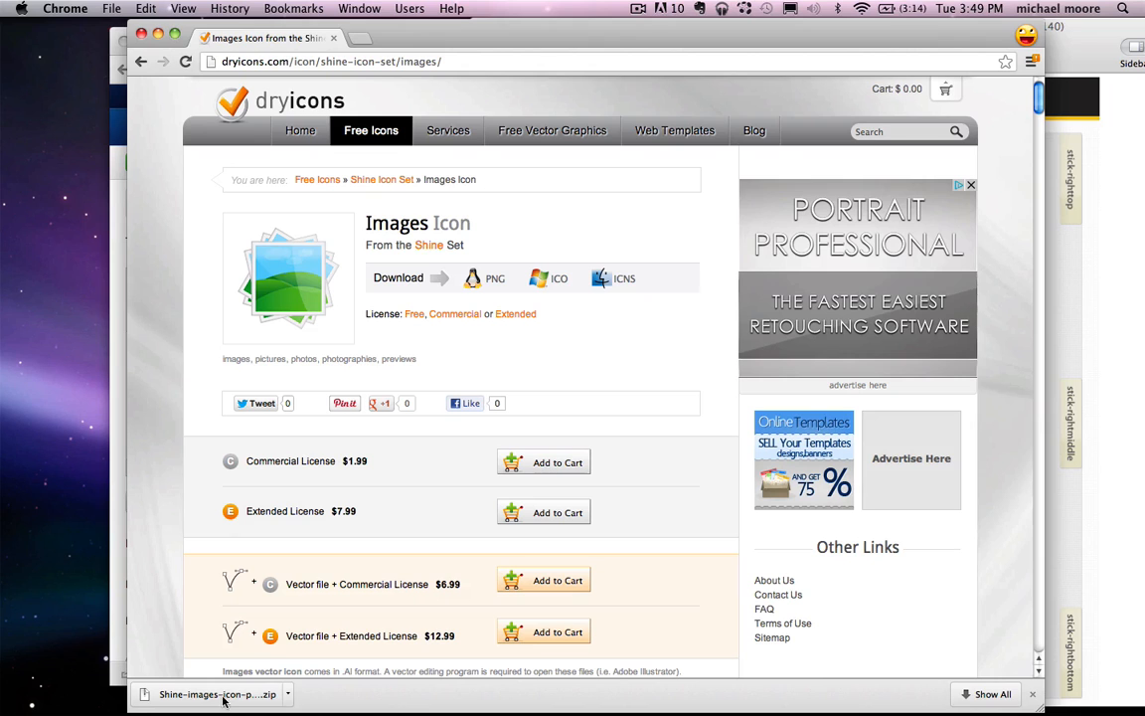
drag(222, 700, 89, 403)
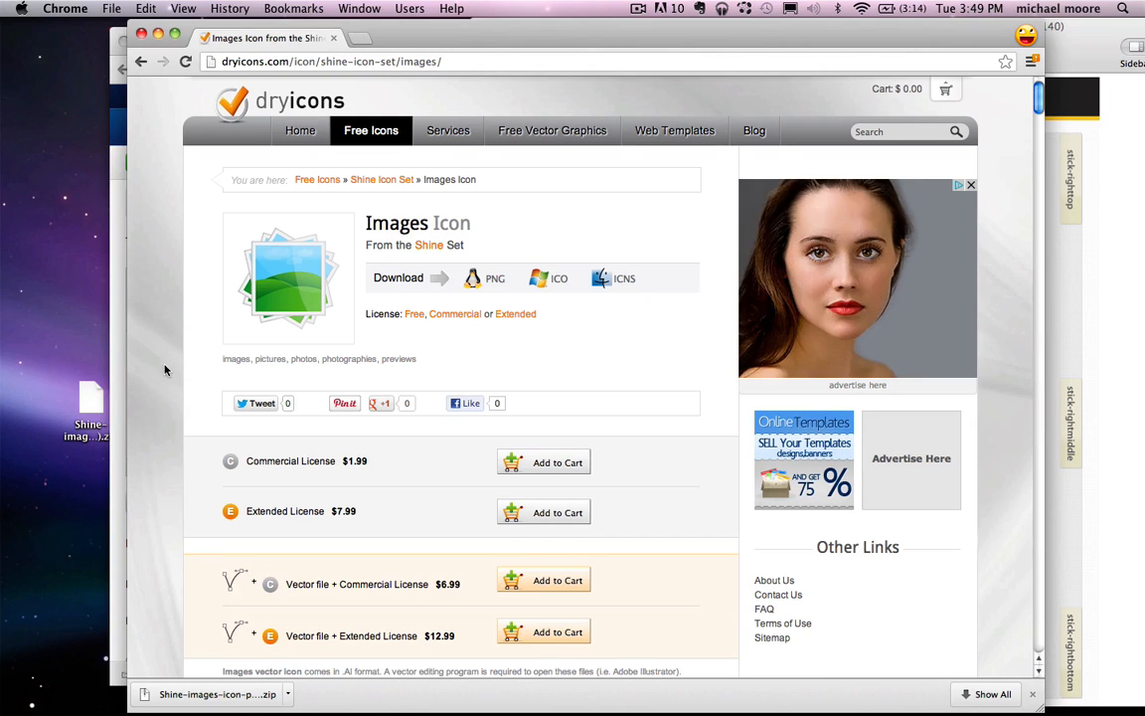
click(126, 38)
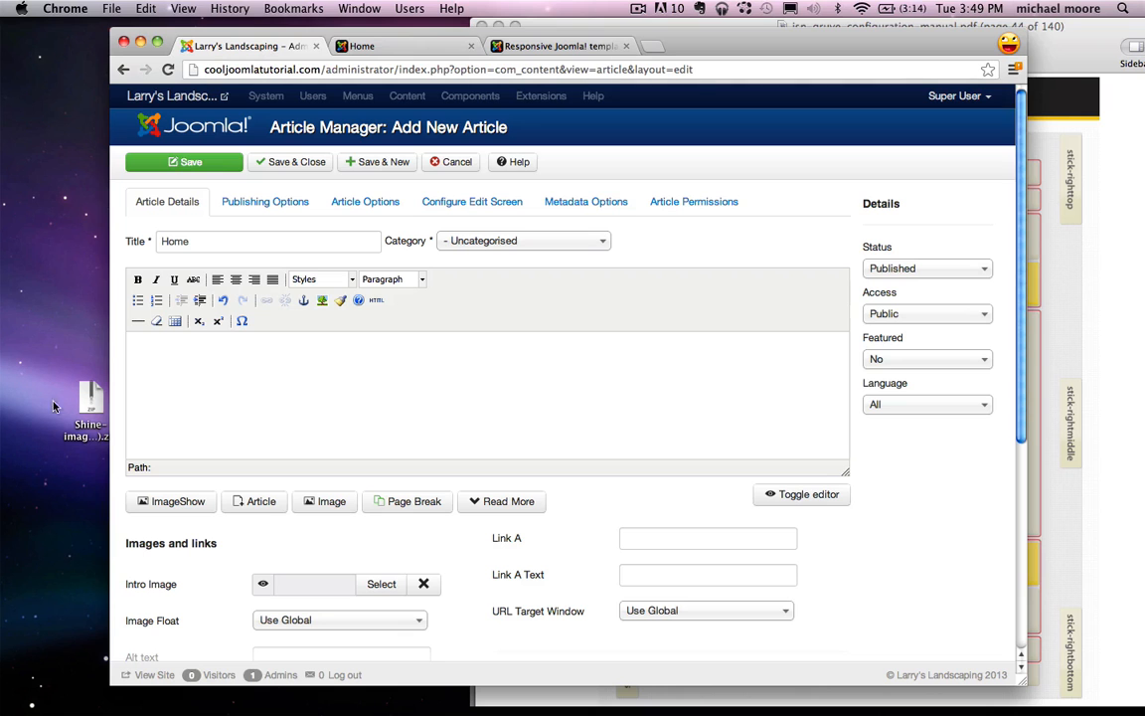
Step: Unzip the downloaded Shine icon archive and open the article's image insert dialog
double_click(87, 395)
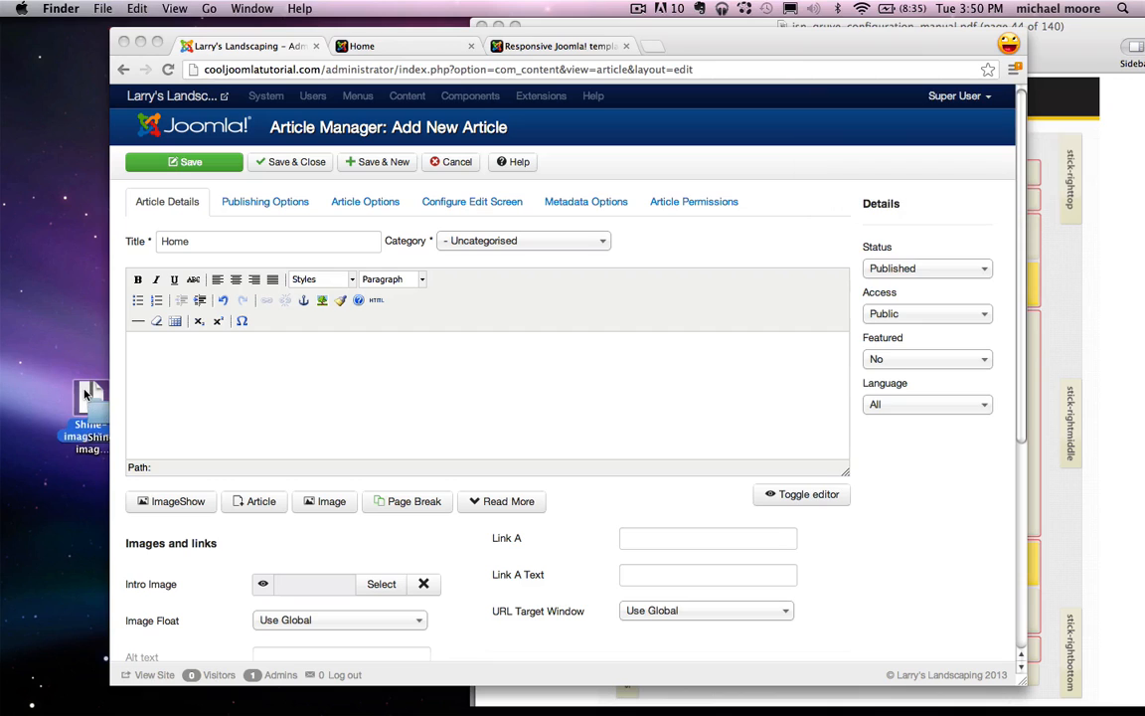
click(199, 425)
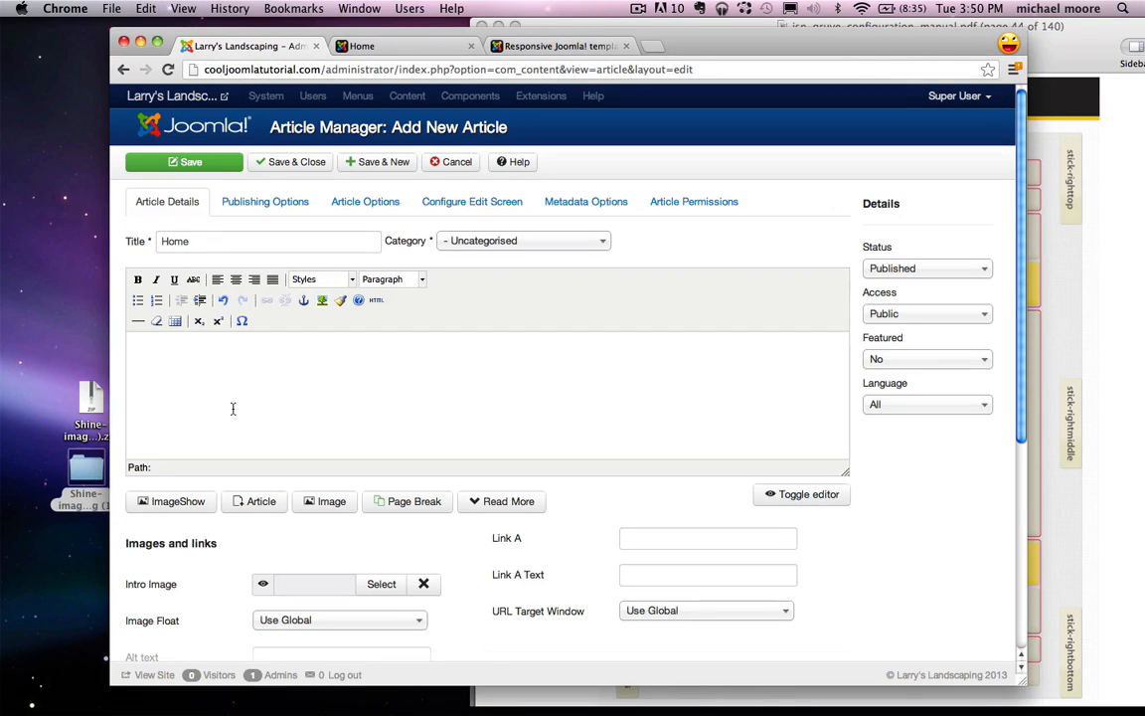
click(327, 503)
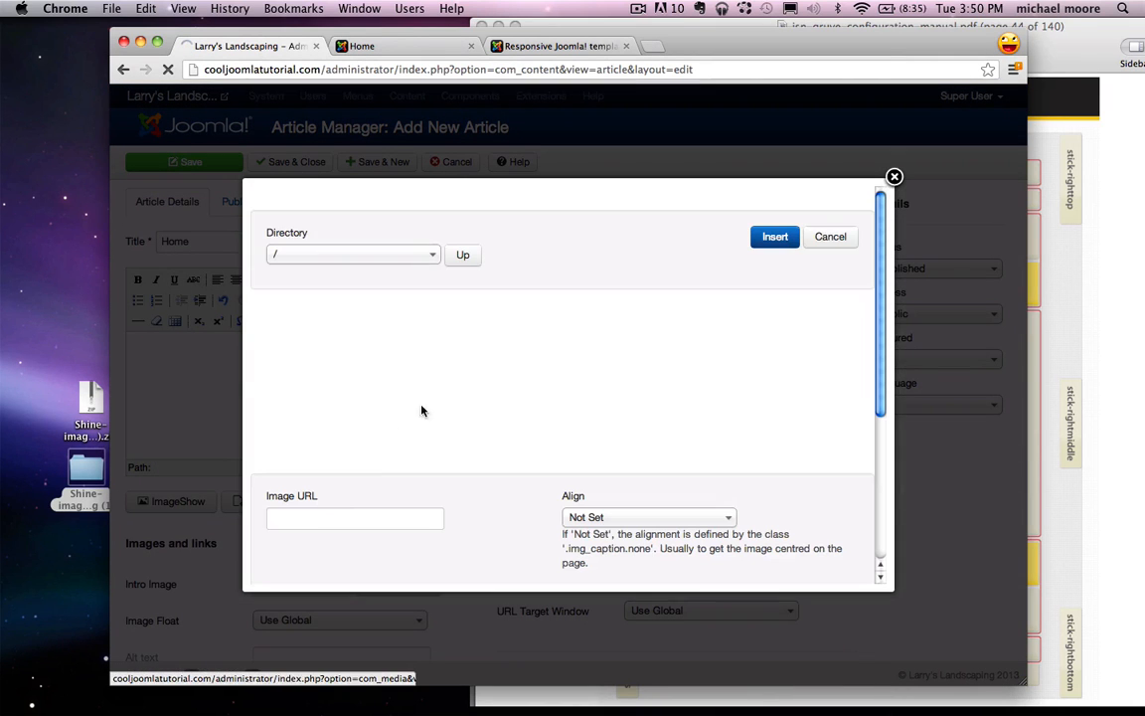
scroll(449, 430, down, 5)
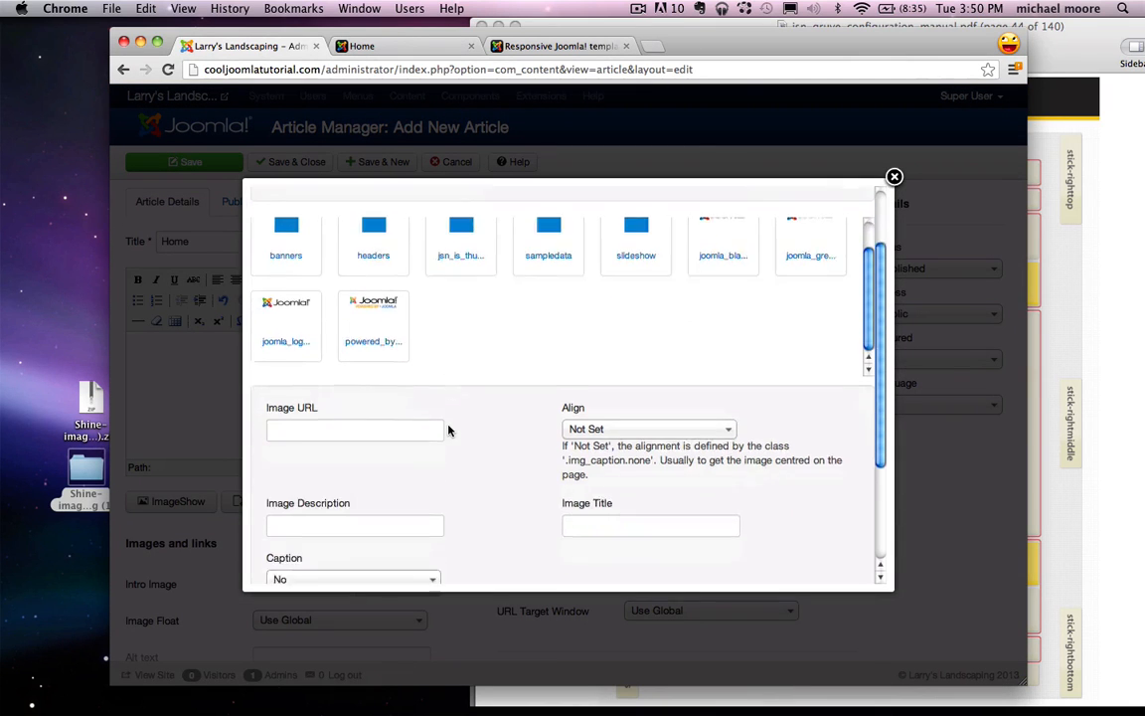
scroll(448, 430, down, 2)
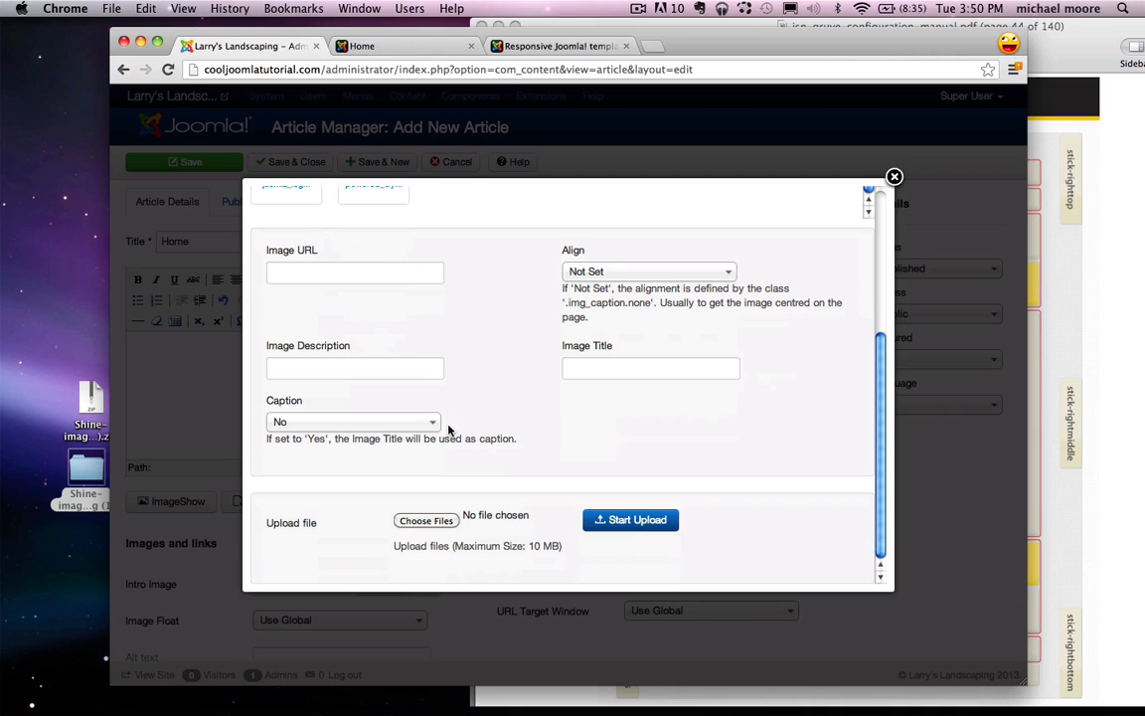
Step: Upload 32x32/images.png from the unzipped Shine folder and insert it into the article body
click(416, 524)
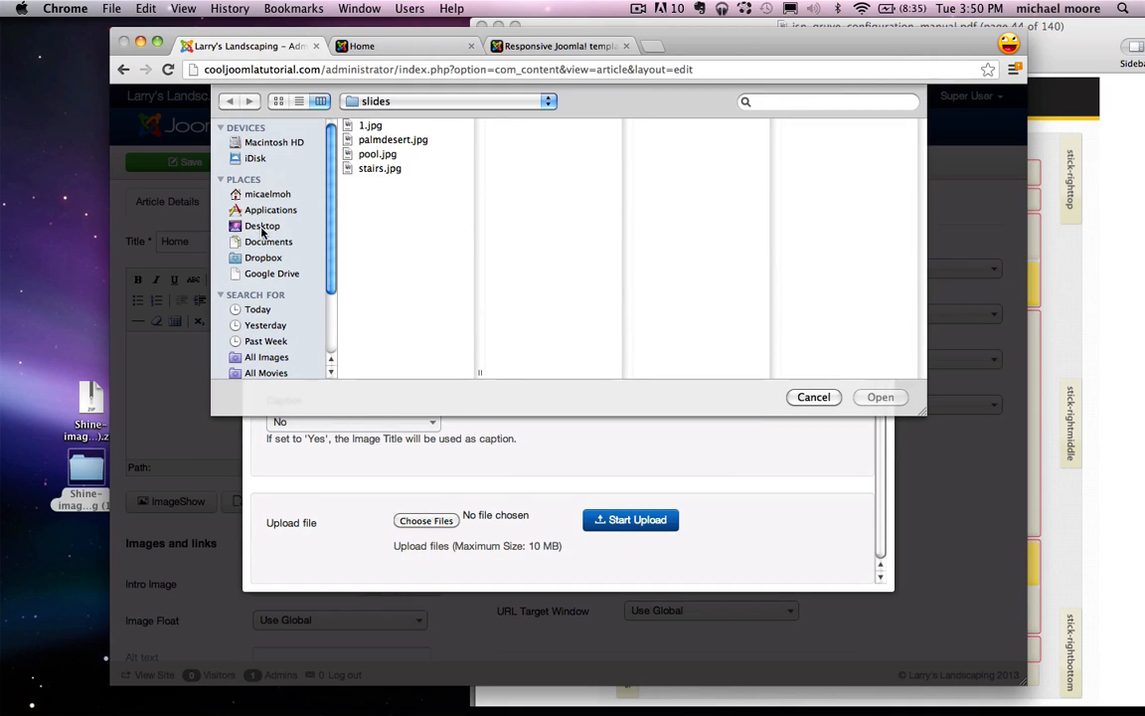
click(264, 227)
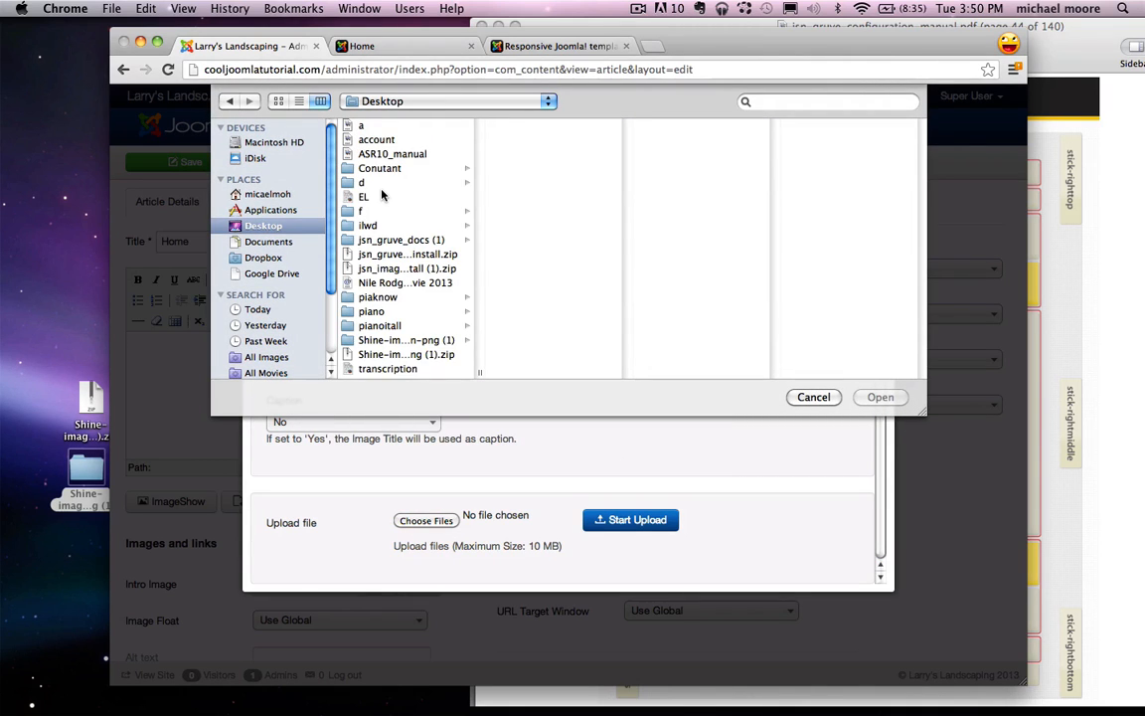
click(400, 239)
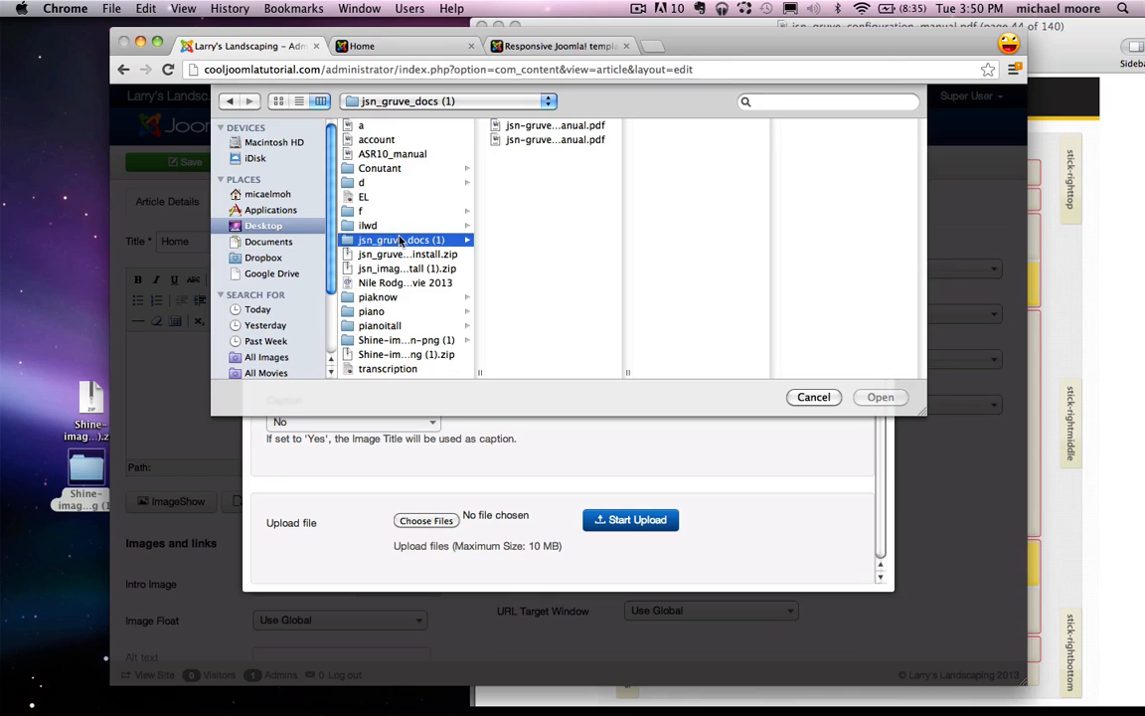
click(402, 342)
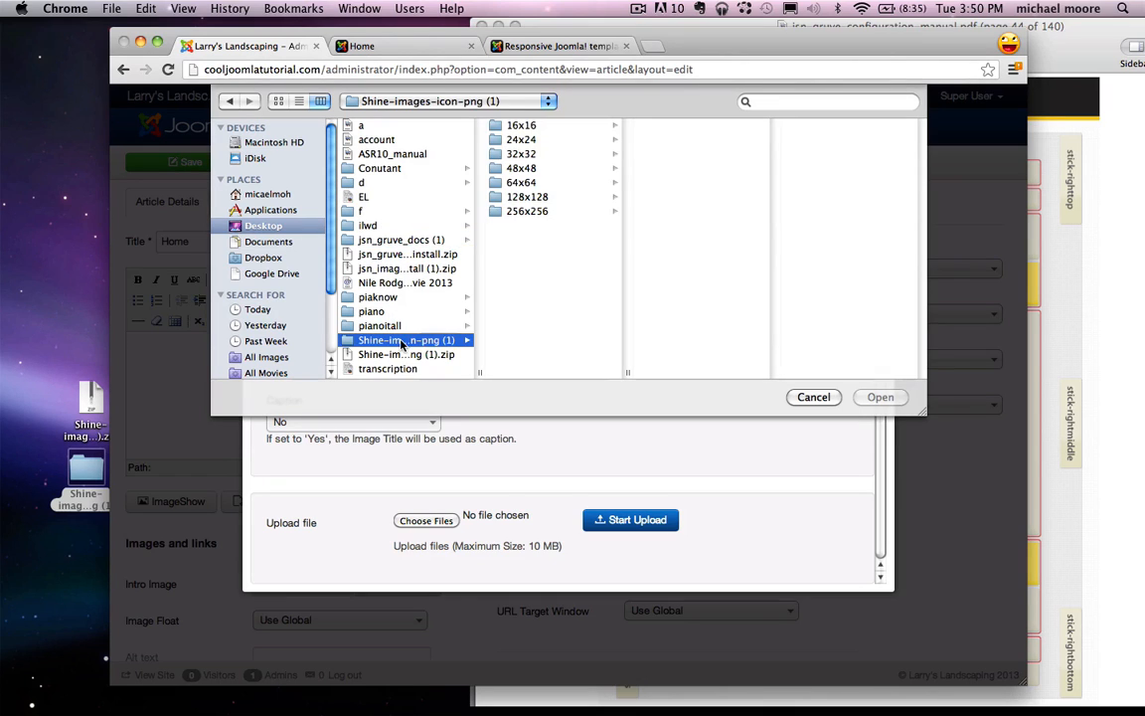
click(525, 155)
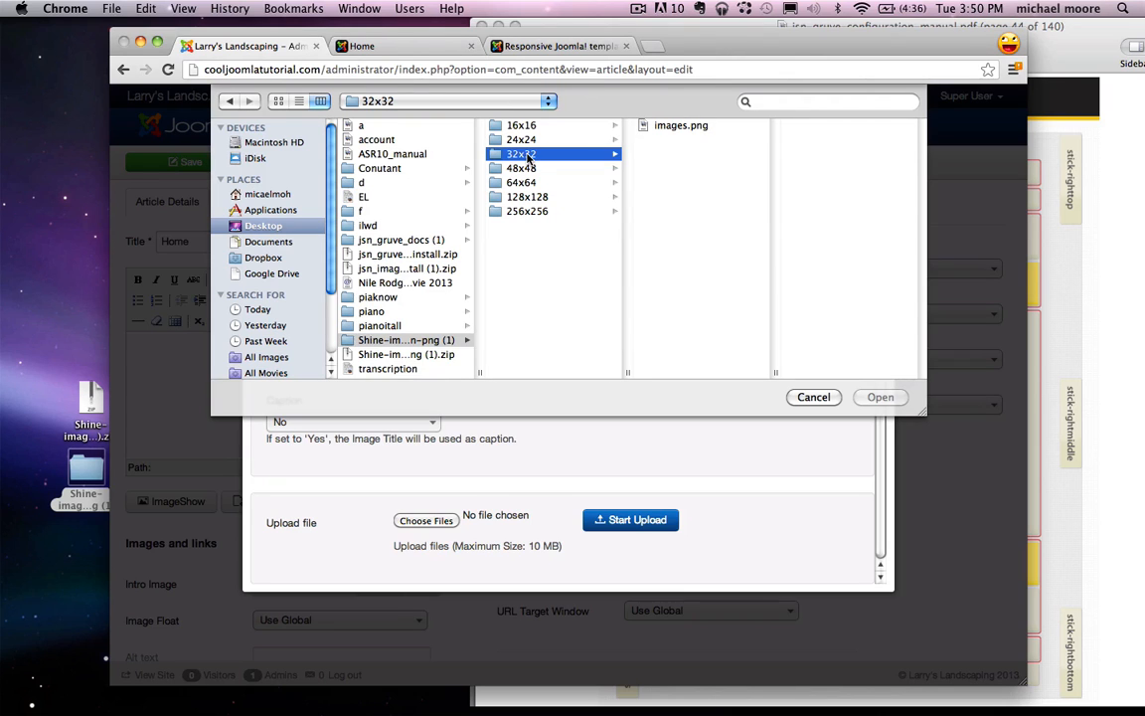
click(680, 126)
click(877, 397)
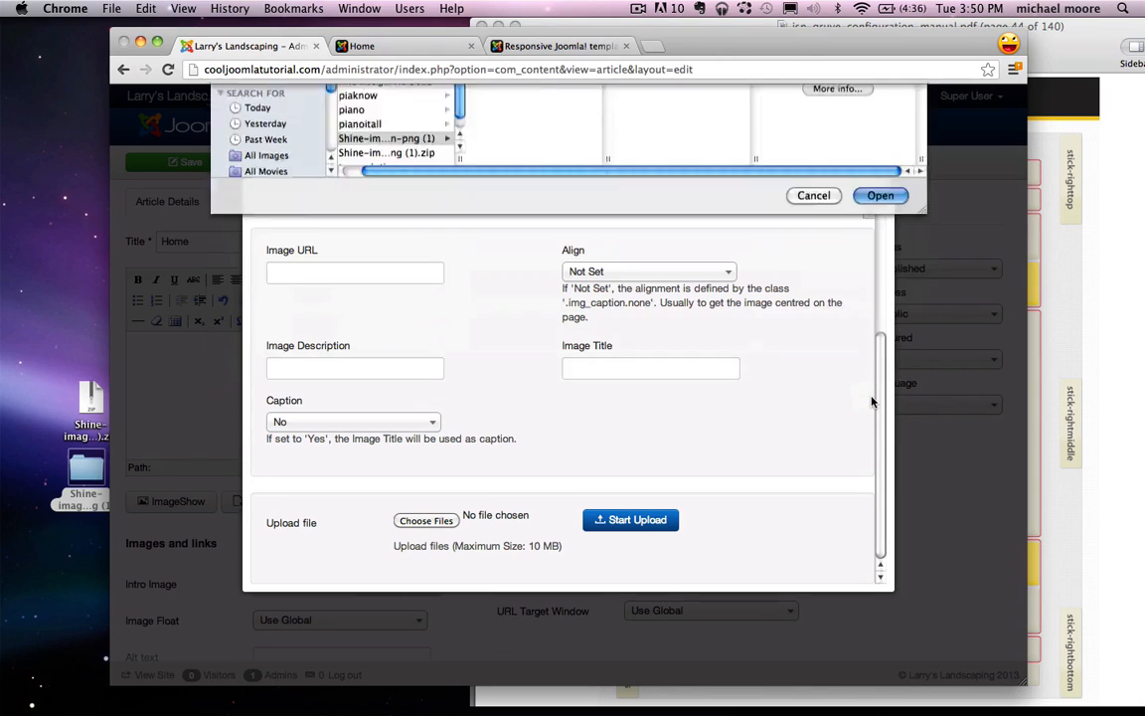
click(624, 528)
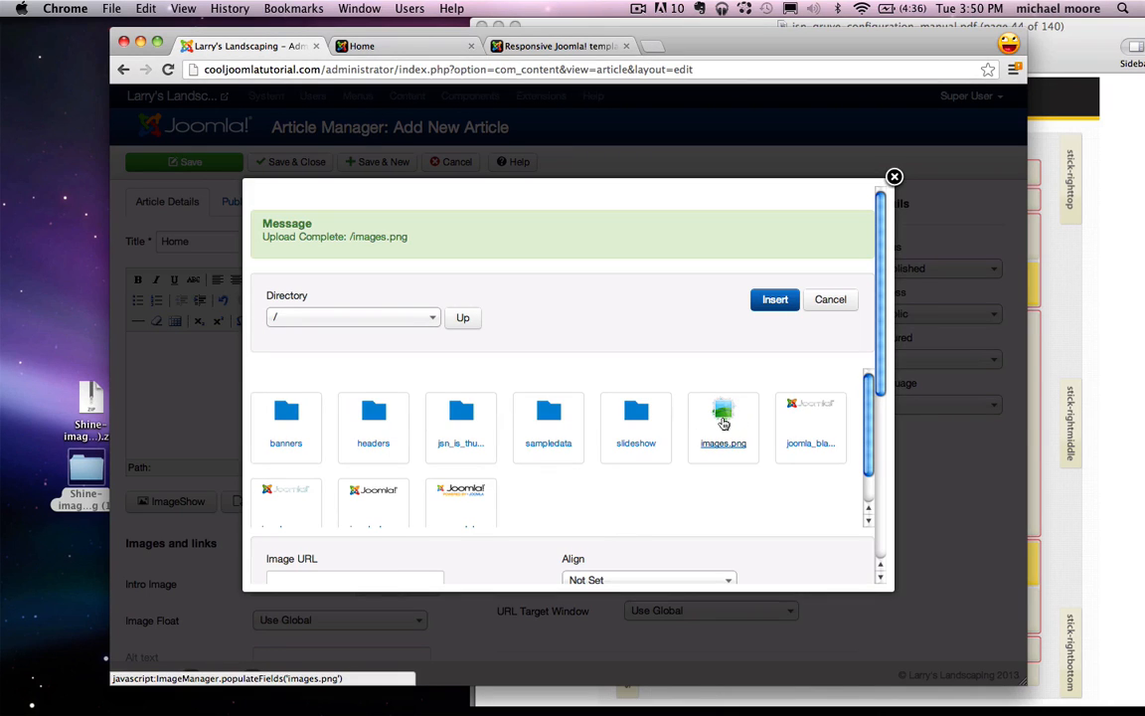
click(724, 423)
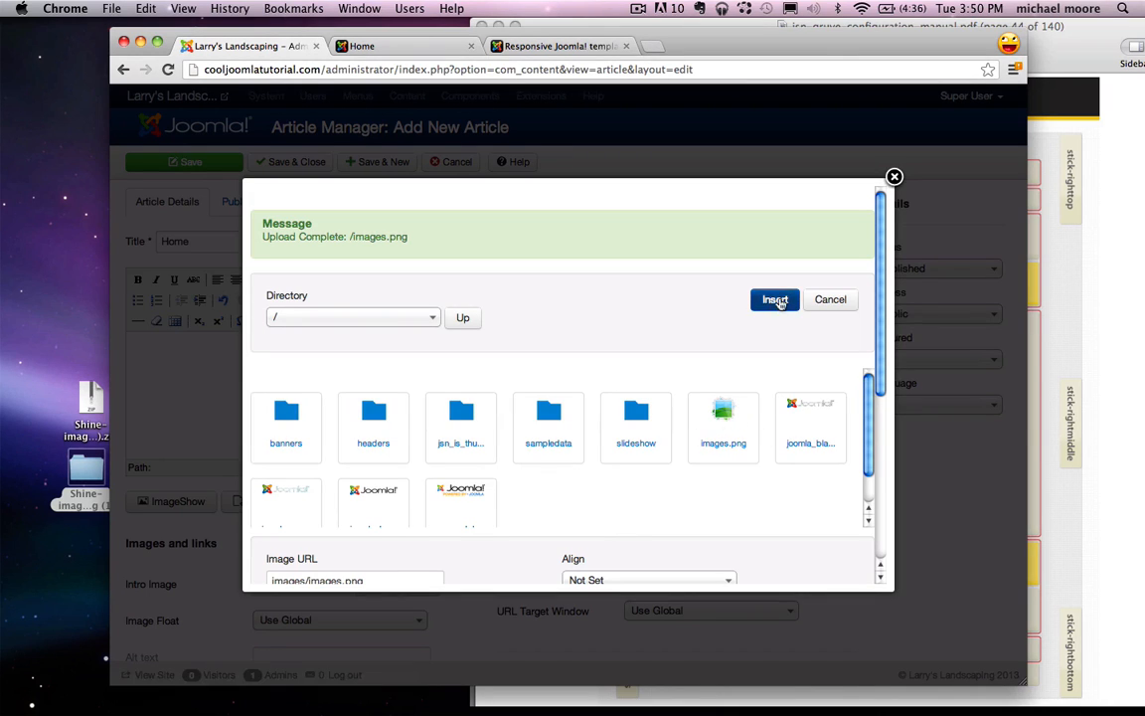
click(774, 300)
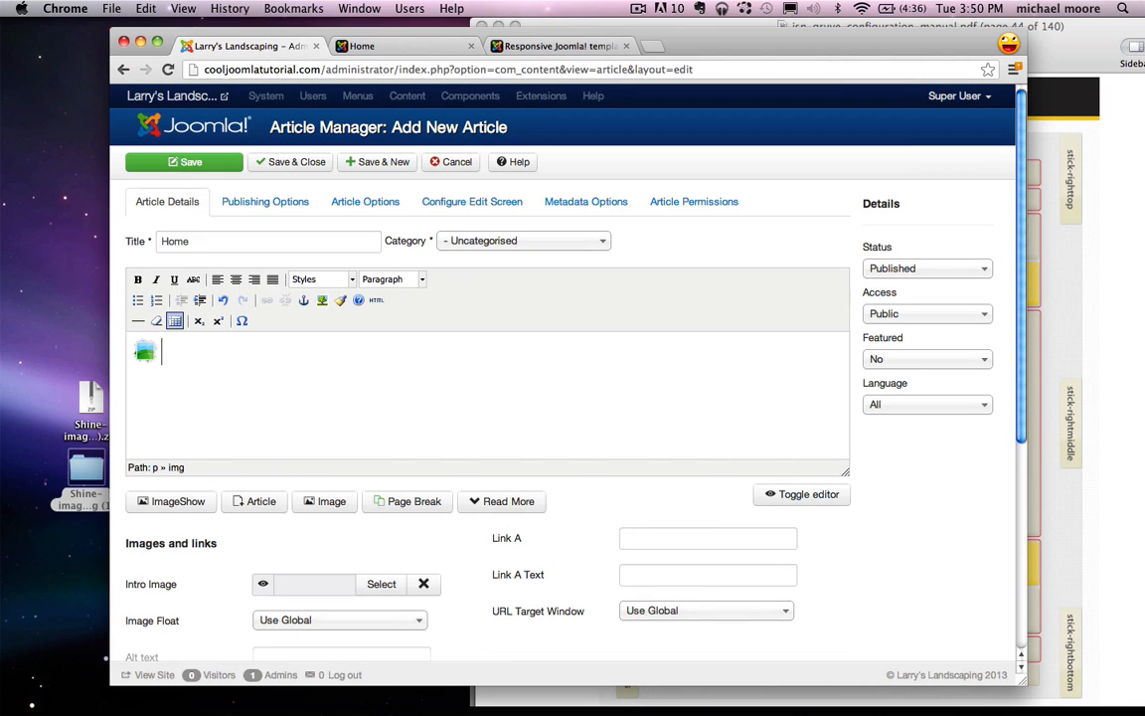
Step: Add the line 'Click here to see our work!' beside the icon and format it as Heading 1
text(Click here to see our work!)
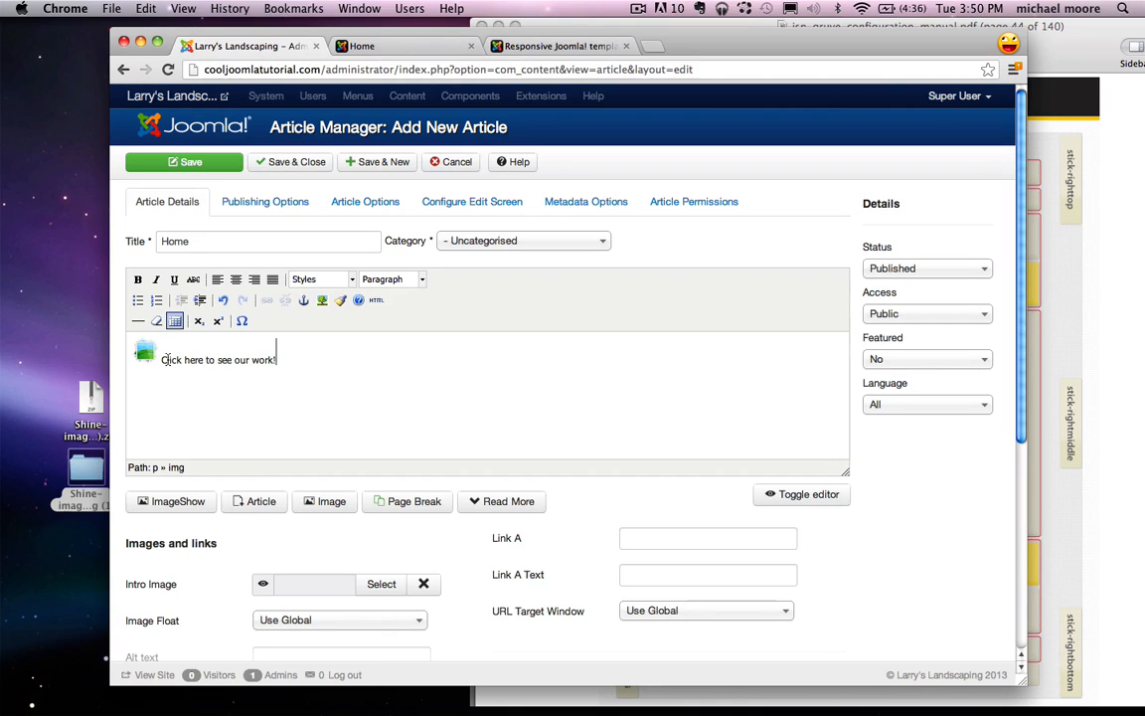
drag(303, 366, 160, 363)
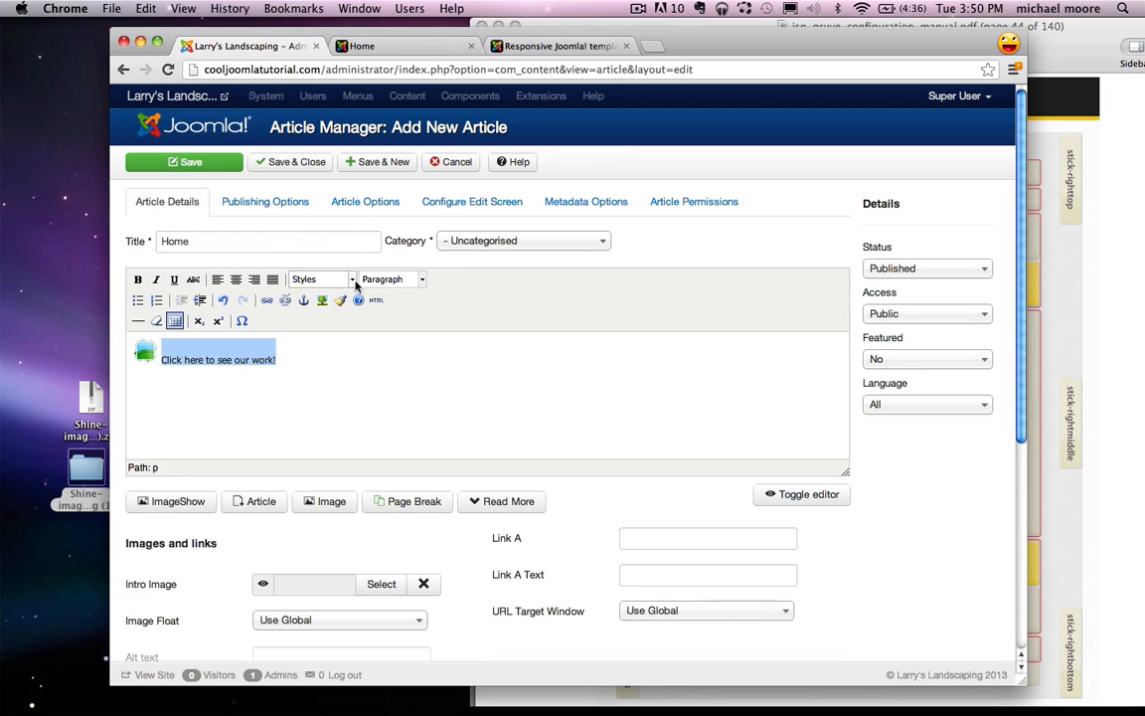
click(422, 281)
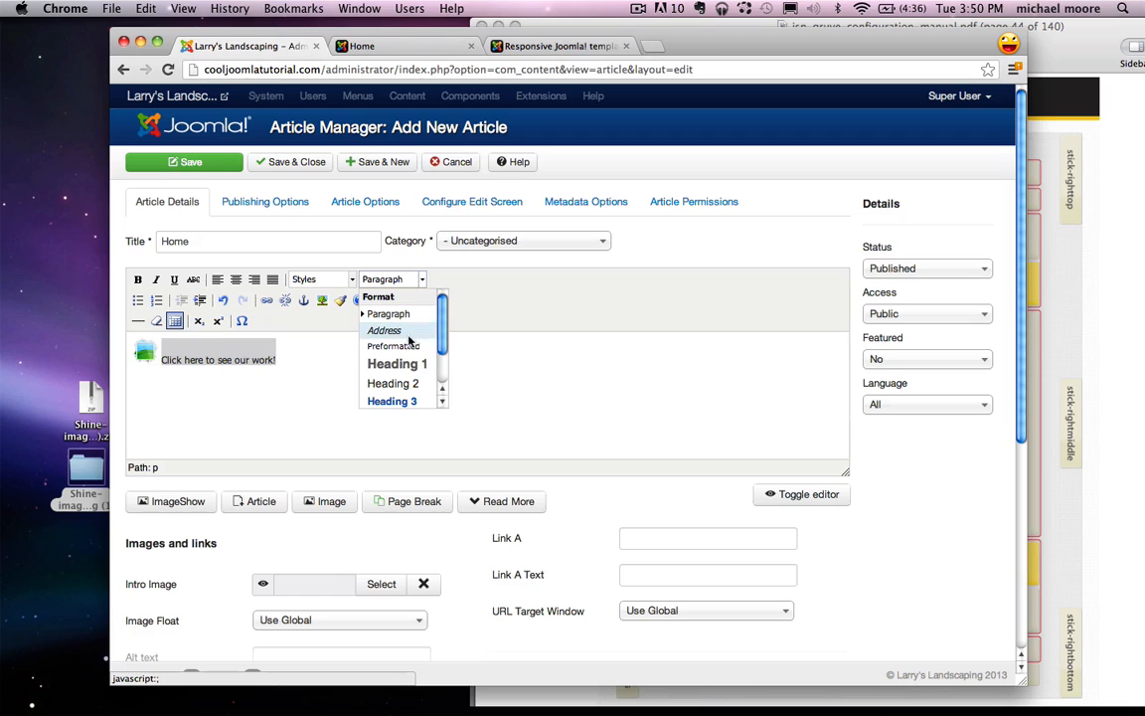
click(406, 366)
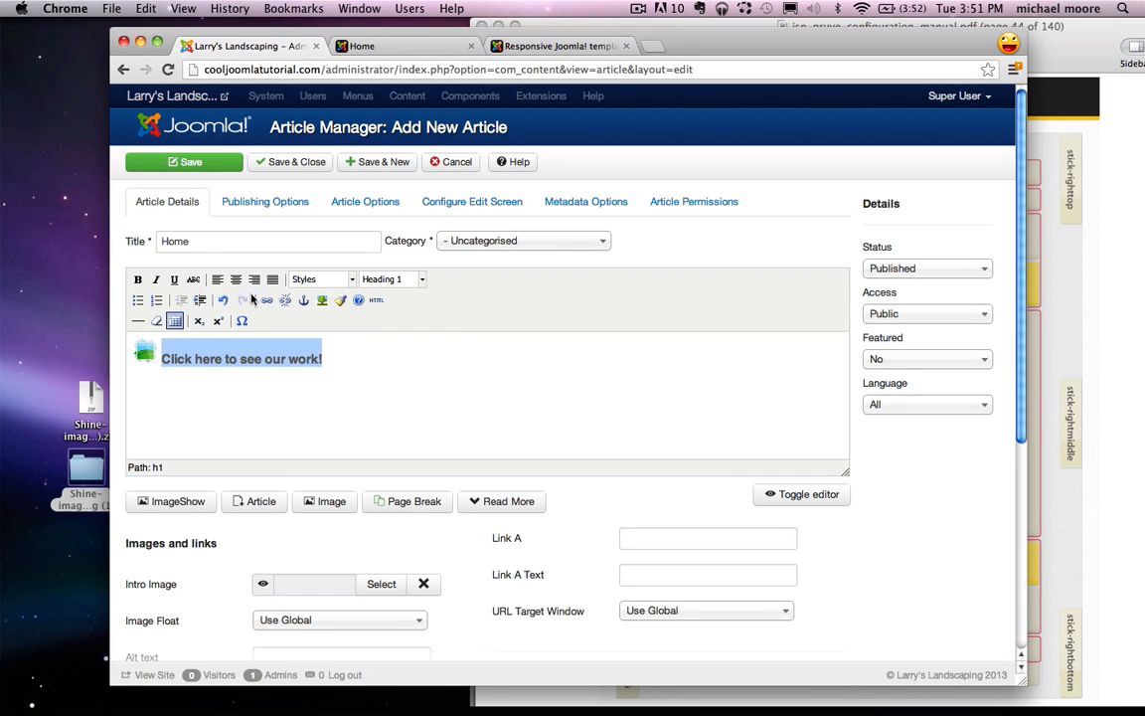
Step: Link the line to the copied Our Work page URL, then save and close the article
click(395, 45)
click(432, 149)
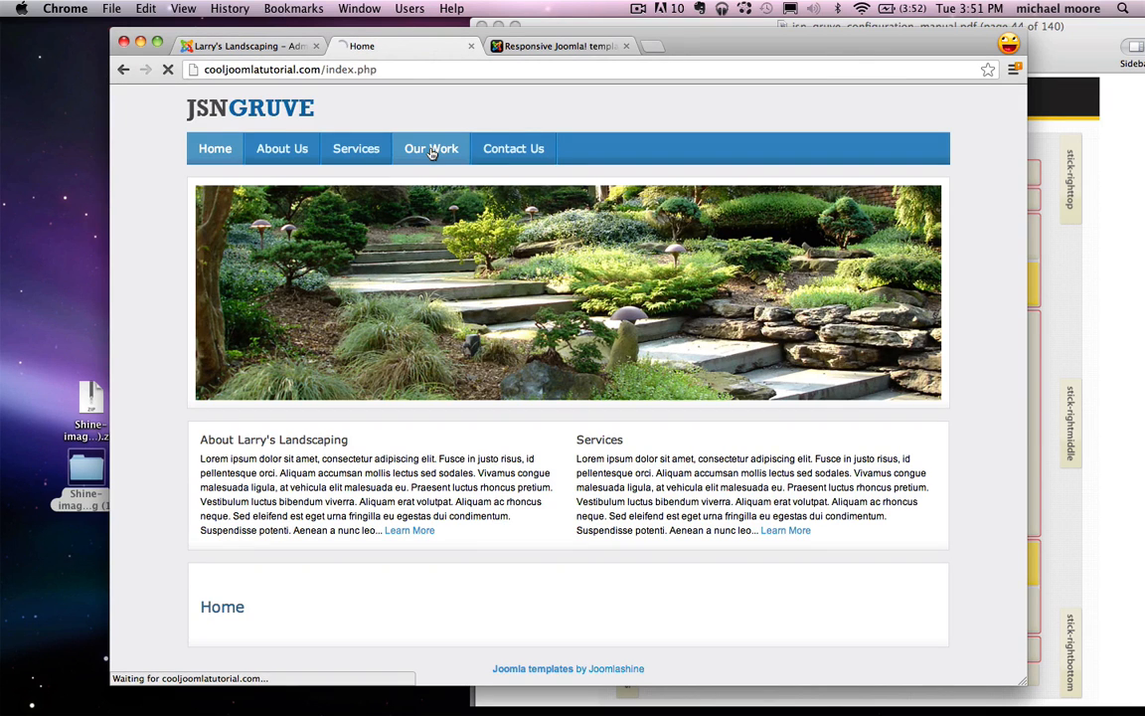
click(378, 68)
key(super+c)
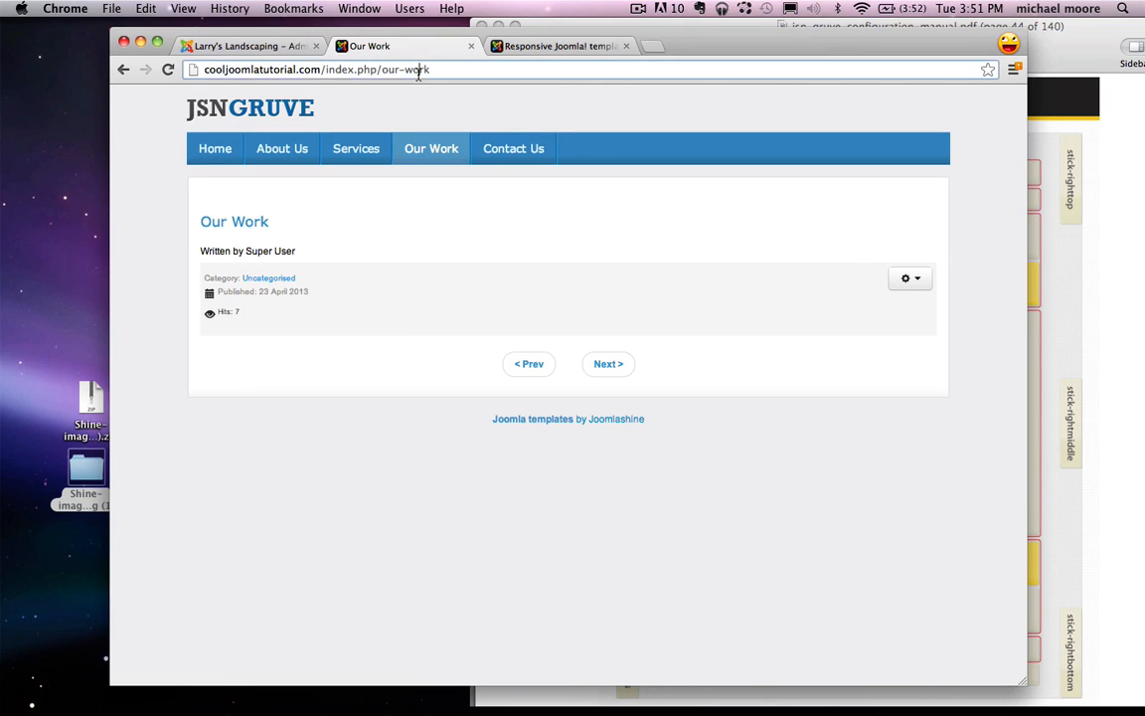
click(273, 45)
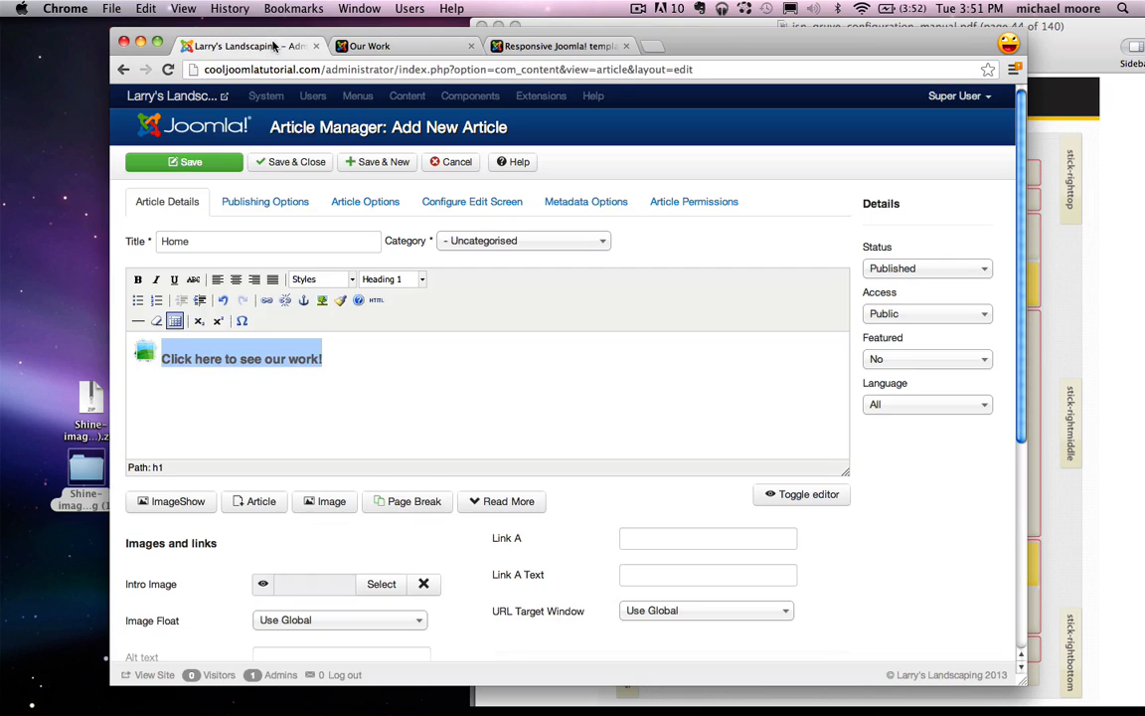
click(266, 302)
key(super+v)
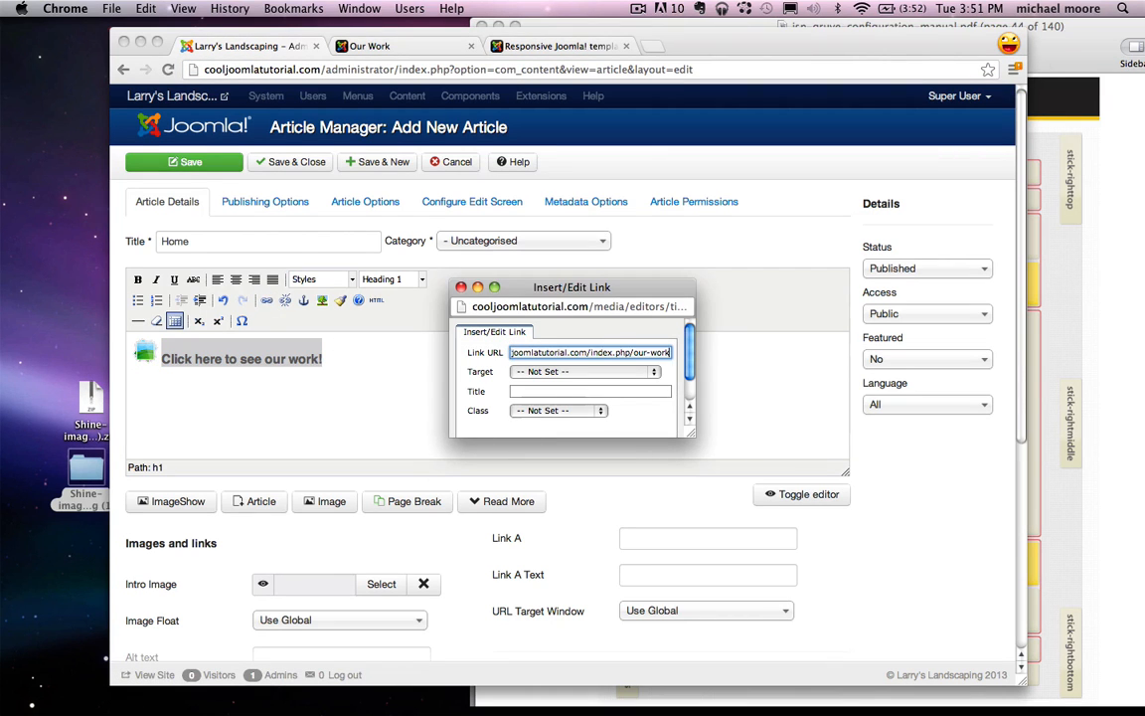
scroll(480, 368, down, 3)
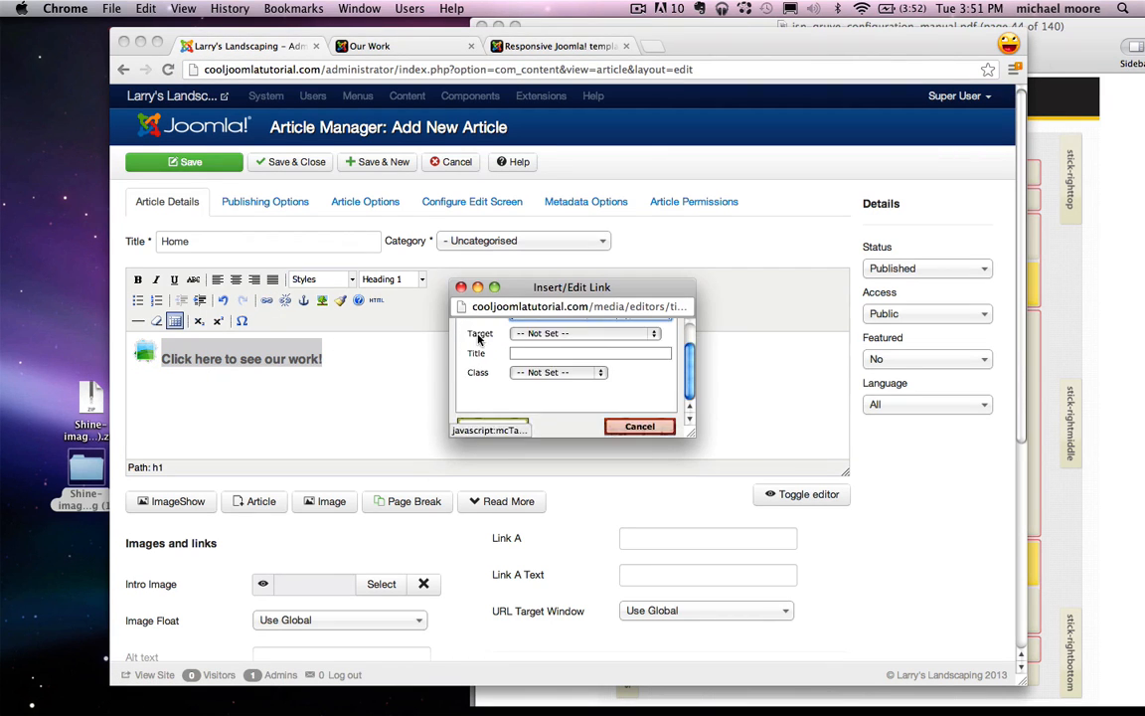
click(489, 427)
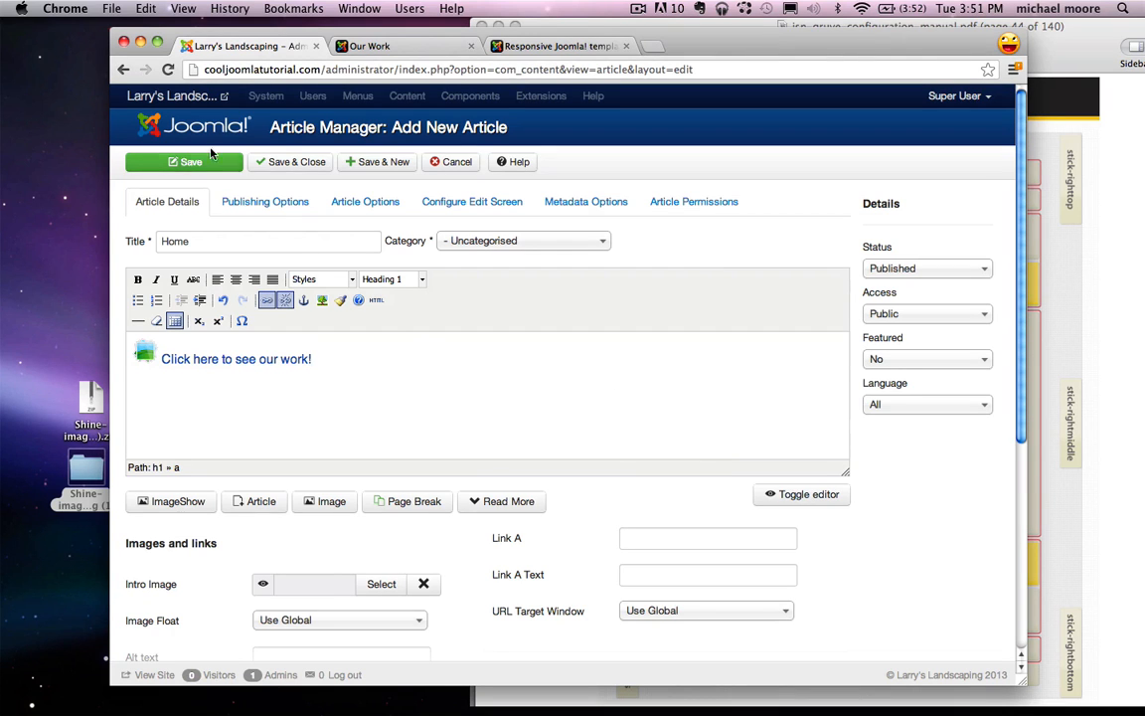
click(292, 164)
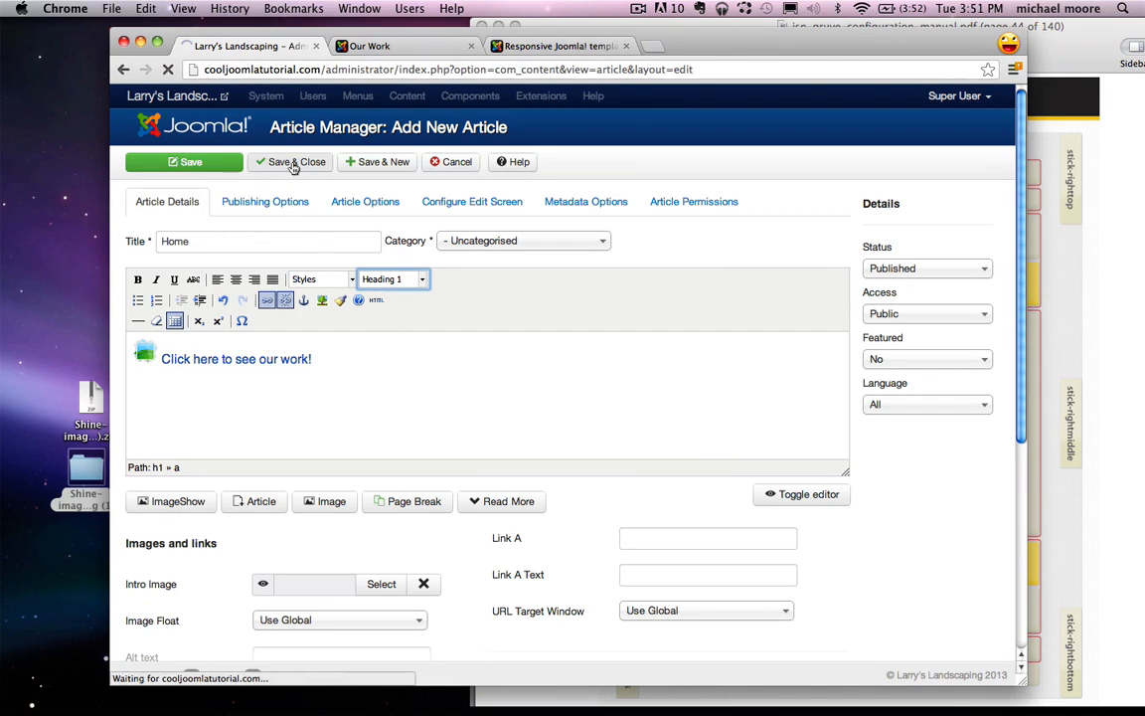
Step: Load the live site's Home page to check it, then return to the admin Article Manager
click(356, 44)
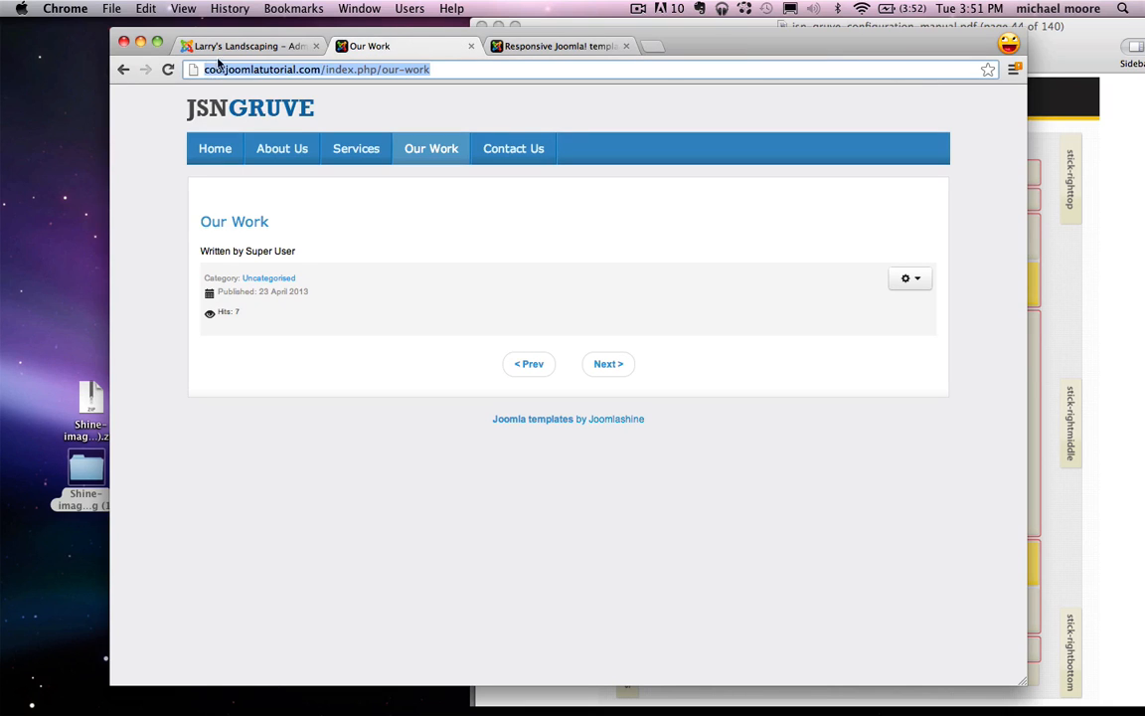
click(212, 100)
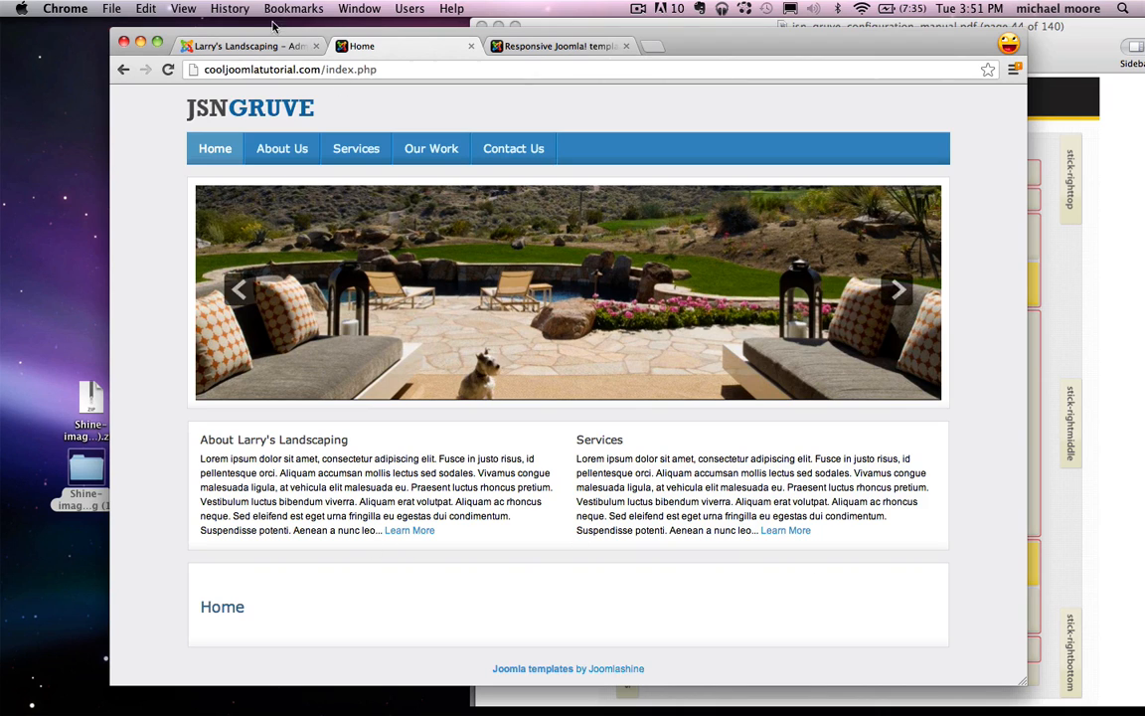
click(249, 46)
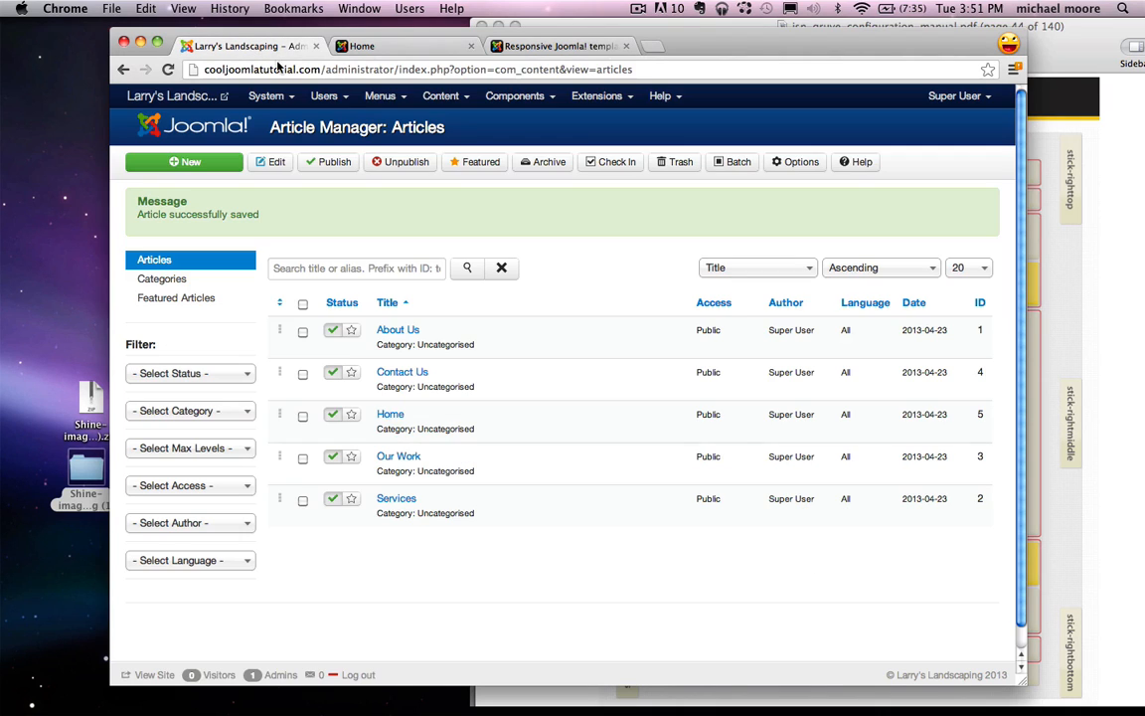
Step: Change the Main Menu's Home item type to Articles > Single Article
click(379, 95)
click(394, 159)
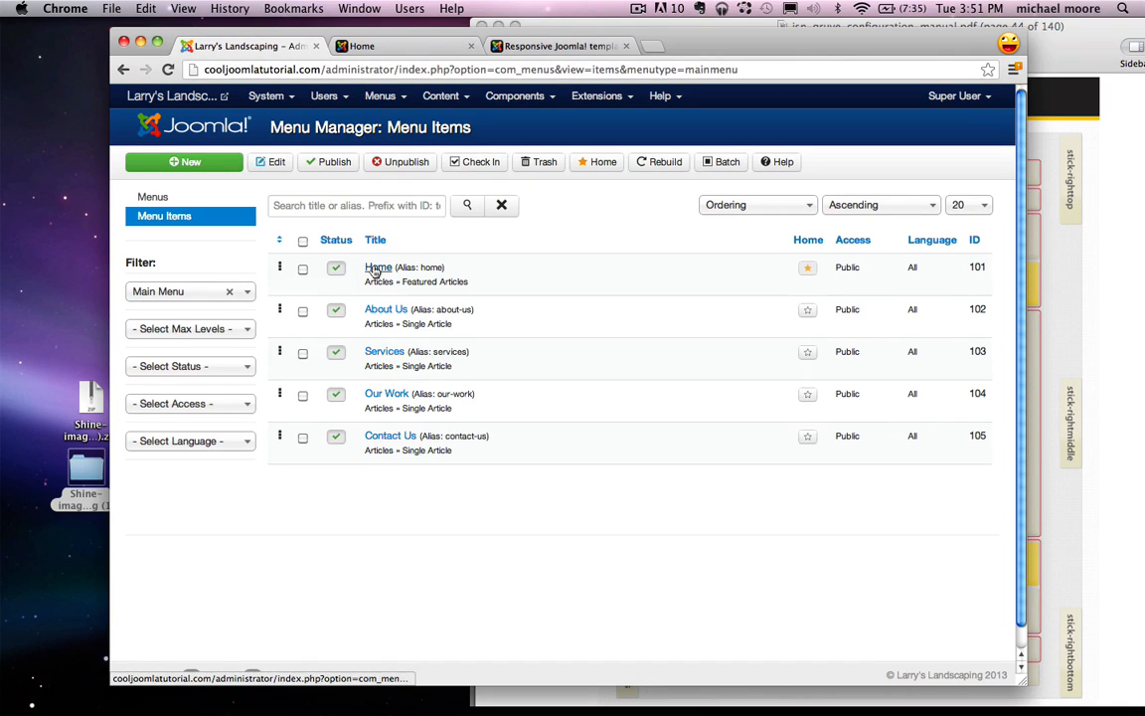
click(374, 271)
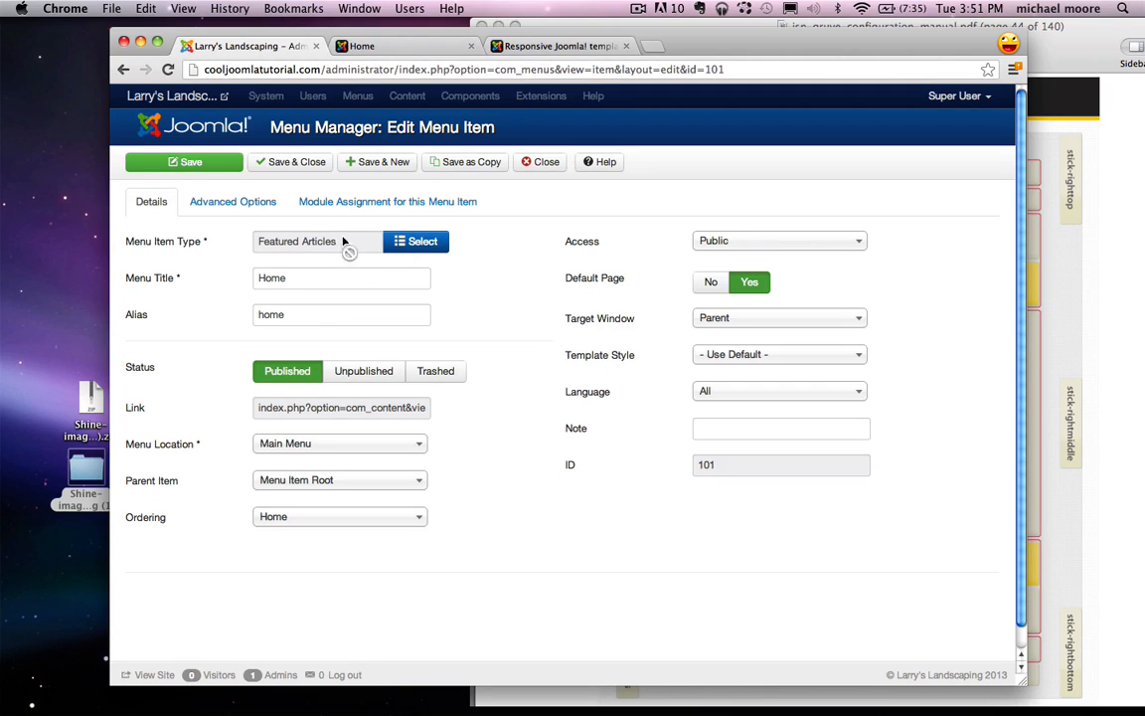
click(425, 245)
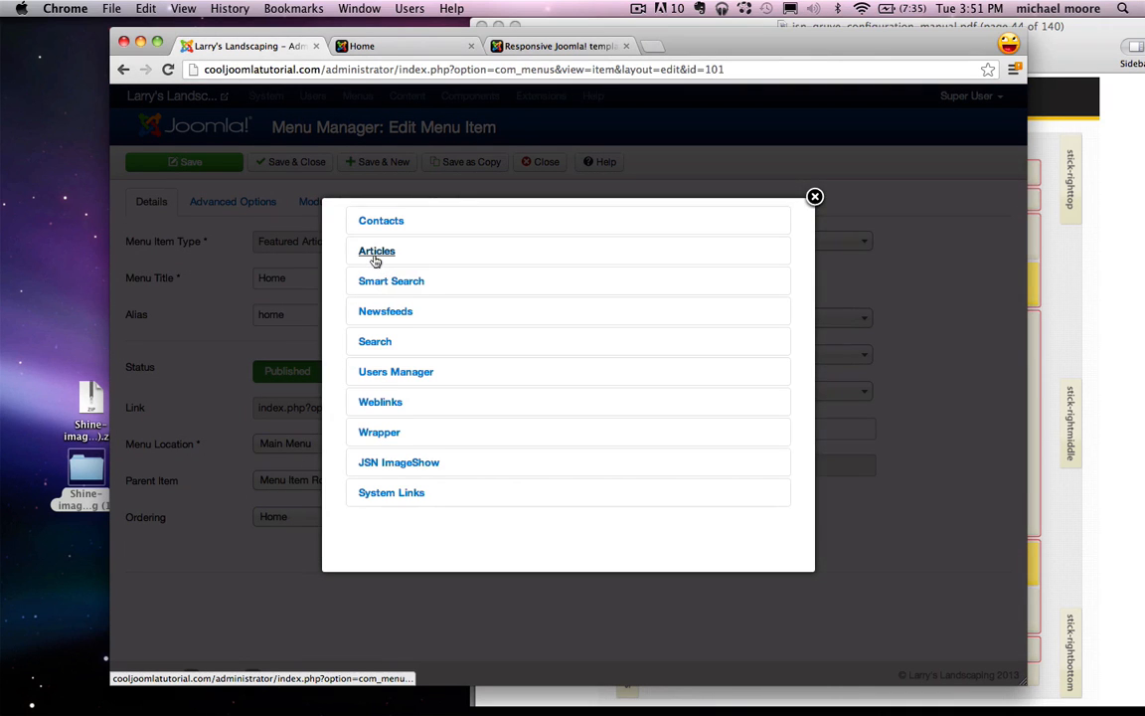
click(377, 254)
click(381, 317)
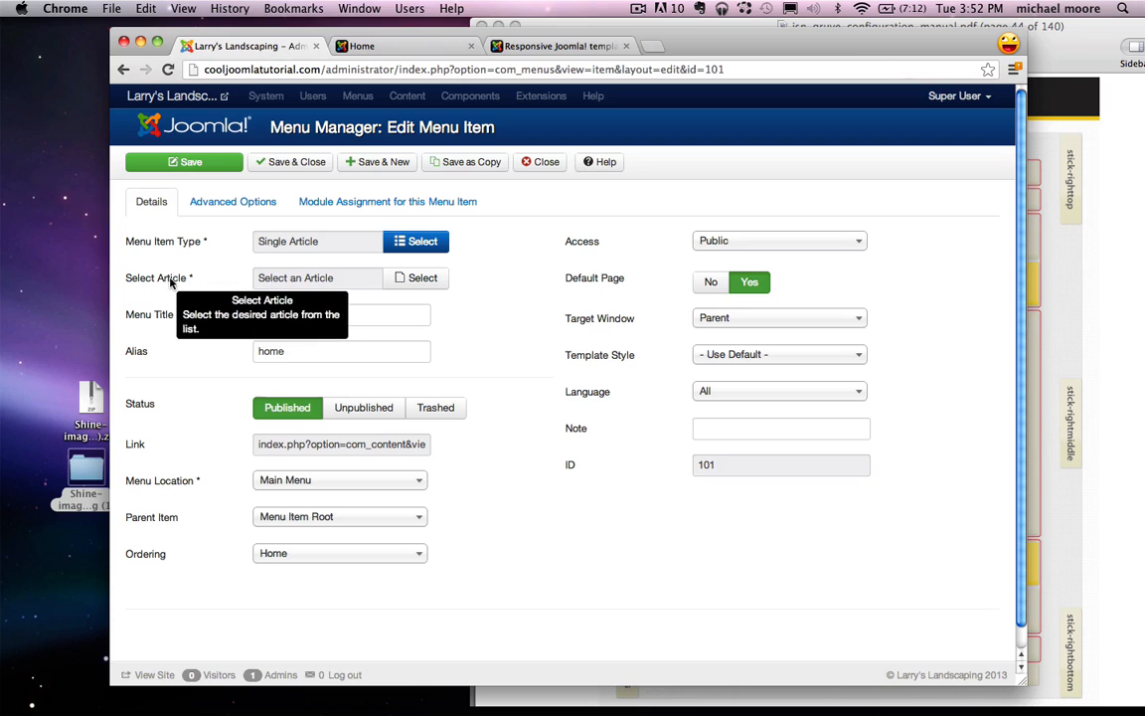
Step: Assign the Home article to the menu item, save and close, and view the live site
click(417, 279)
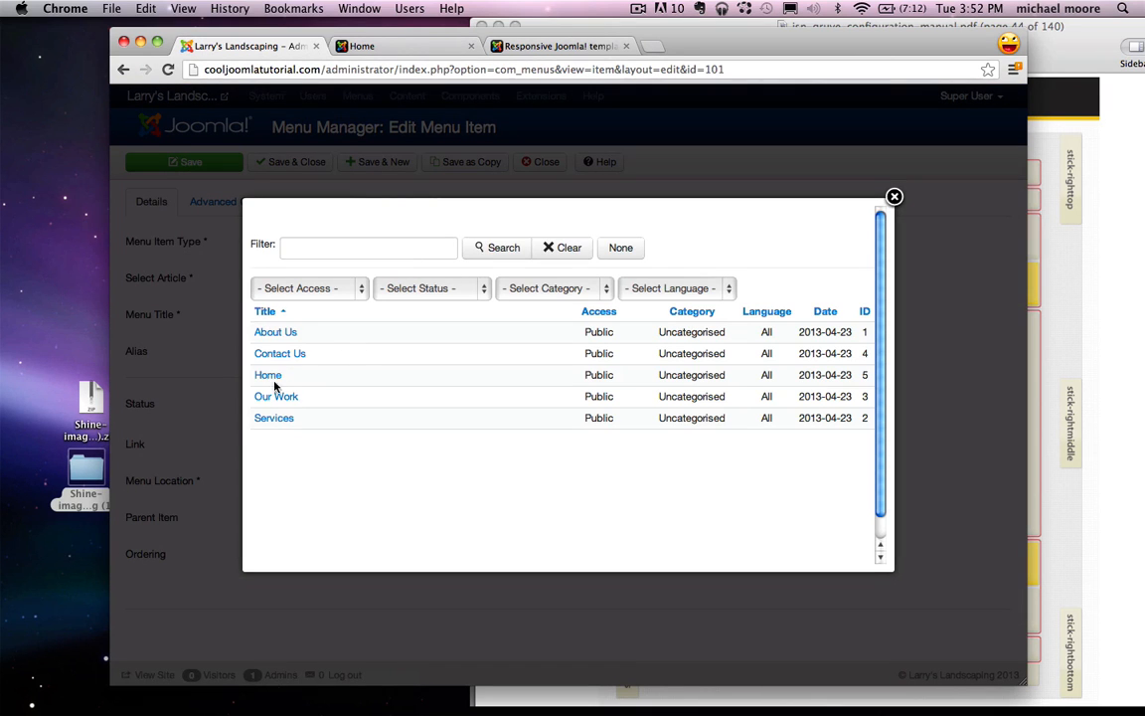
click(269, 375)
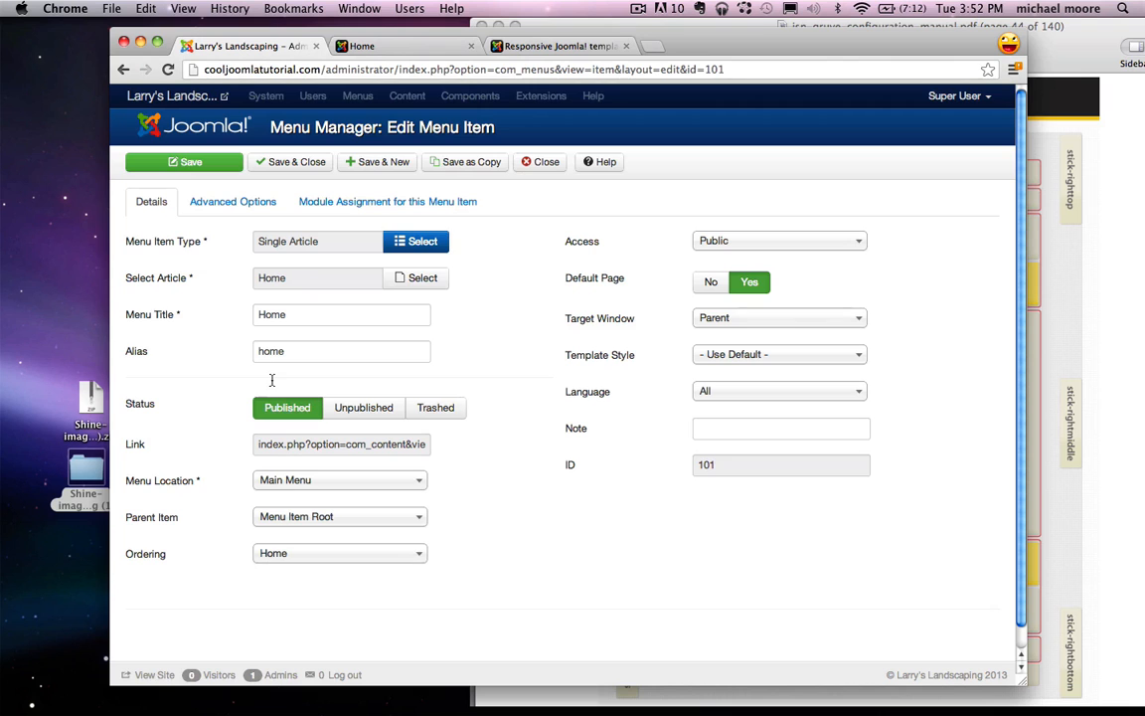
click(293, 161)
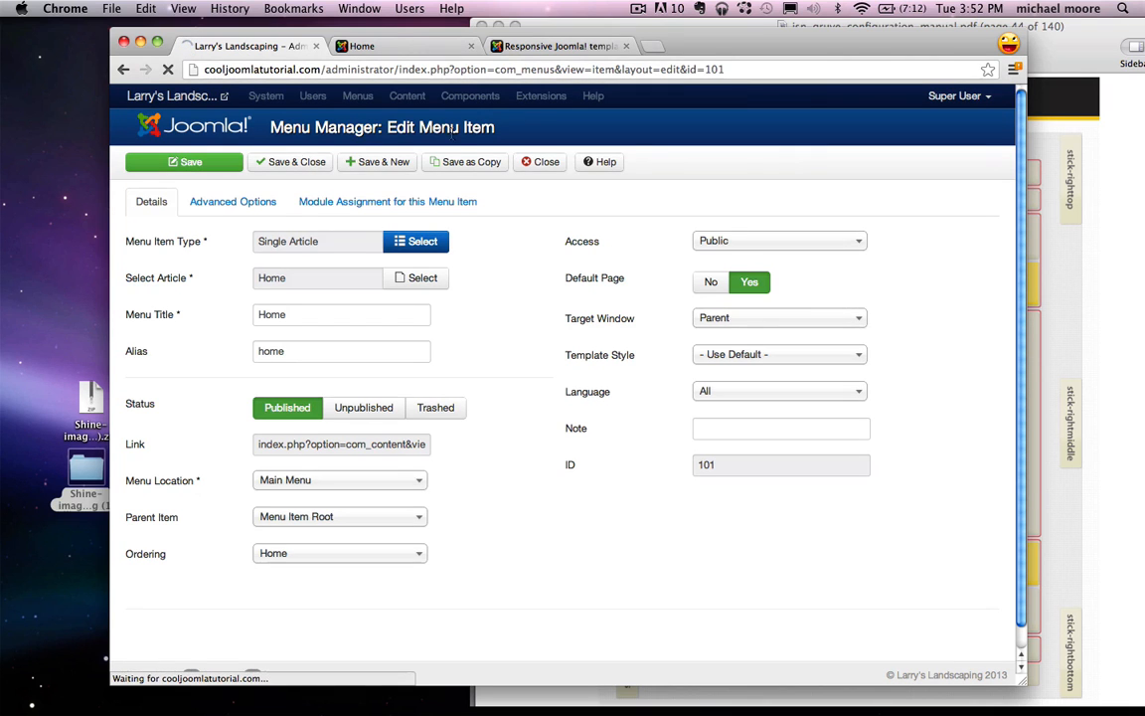
click(362, 46)
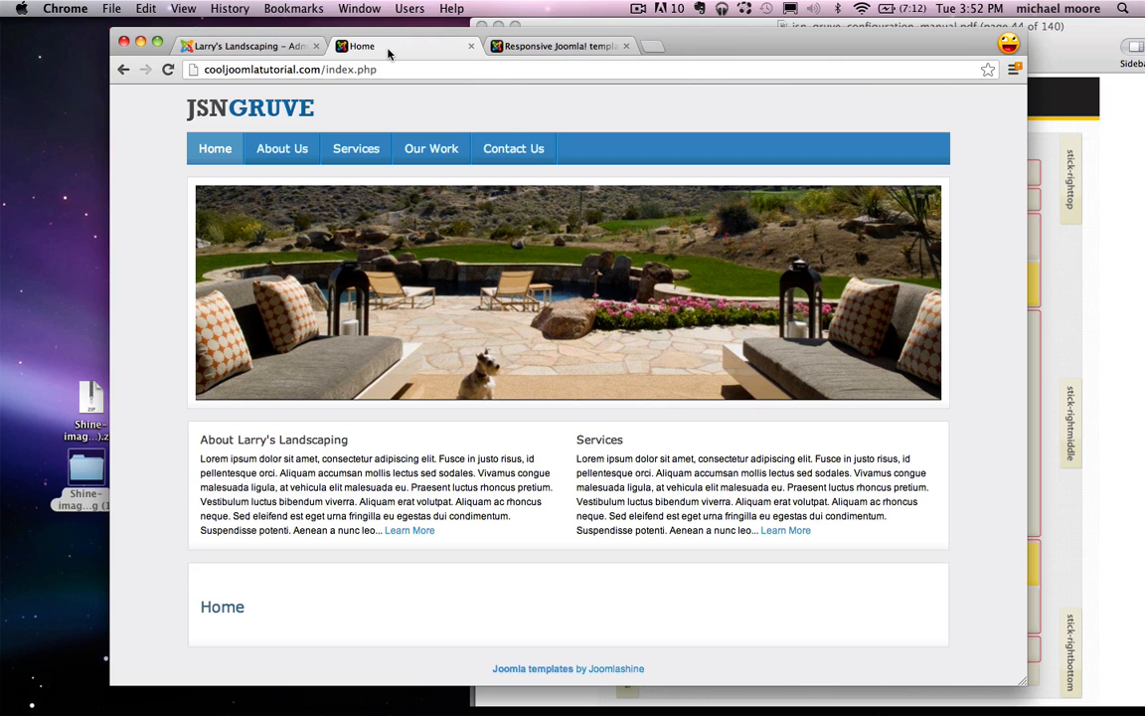
Step: Reload the live Home page to check the work link, then open the admin Article Manager
click(168, 69)
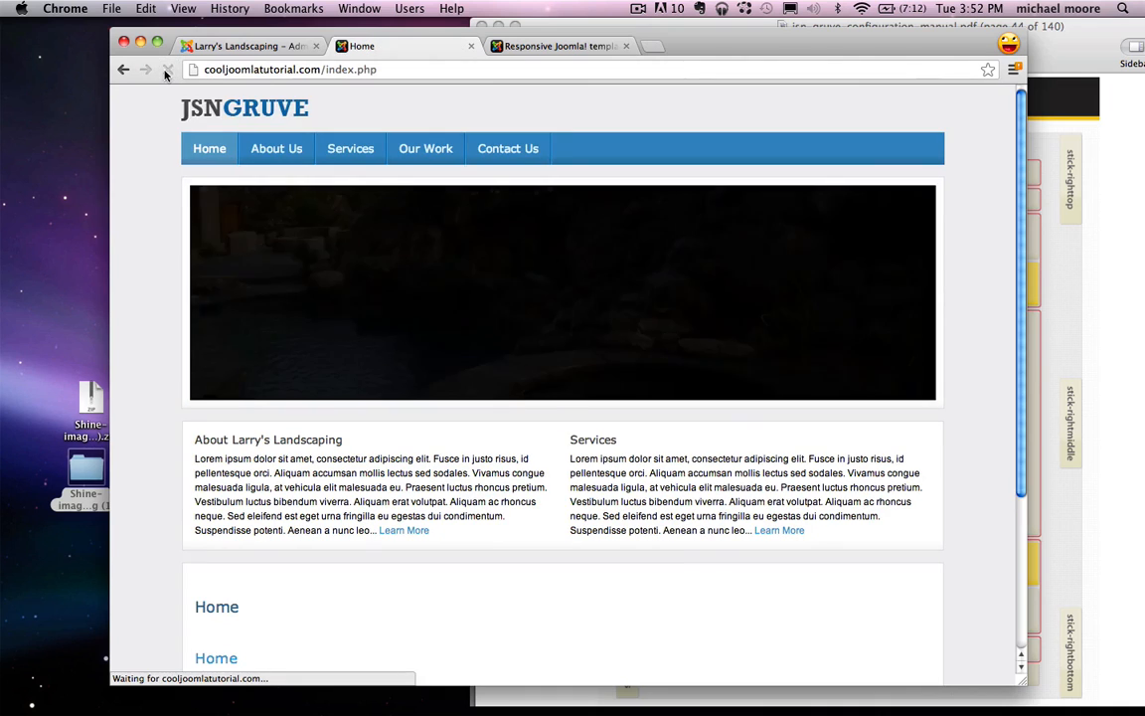
scroll(209, 298, down, 5)
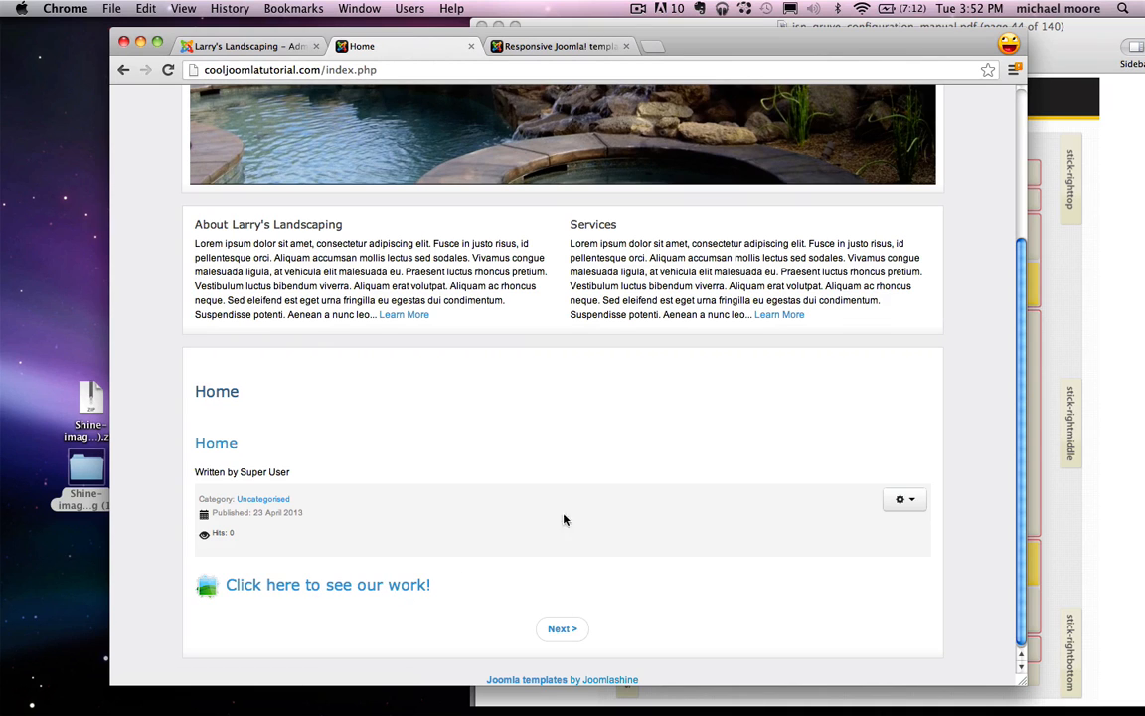
click(247, 45)
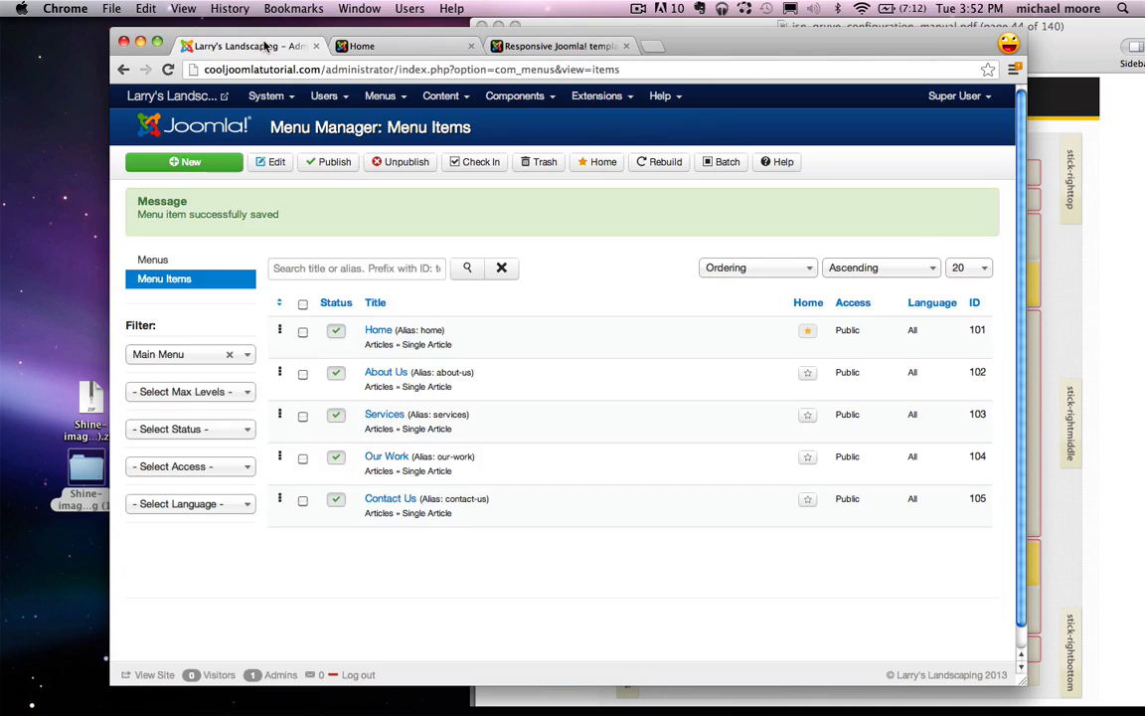
click(441, 96)
click(466, 121)
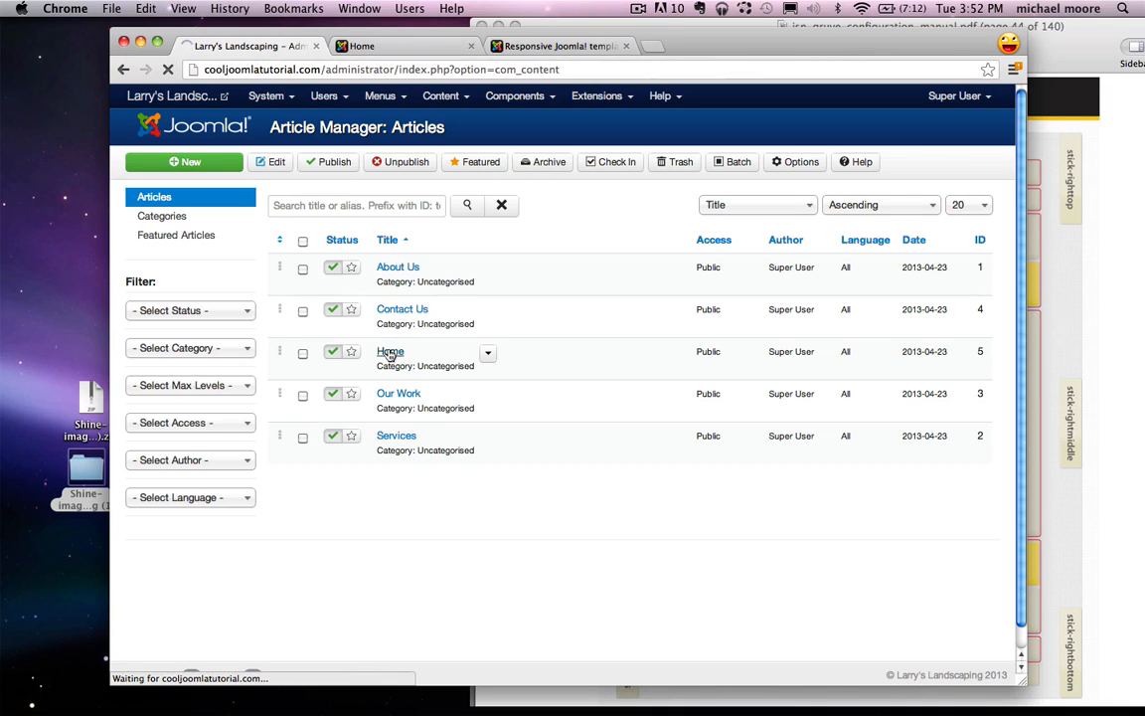
Step: Centre the icon and 'Click here to see our work!' link in the Home article and save it
click(390, 353)
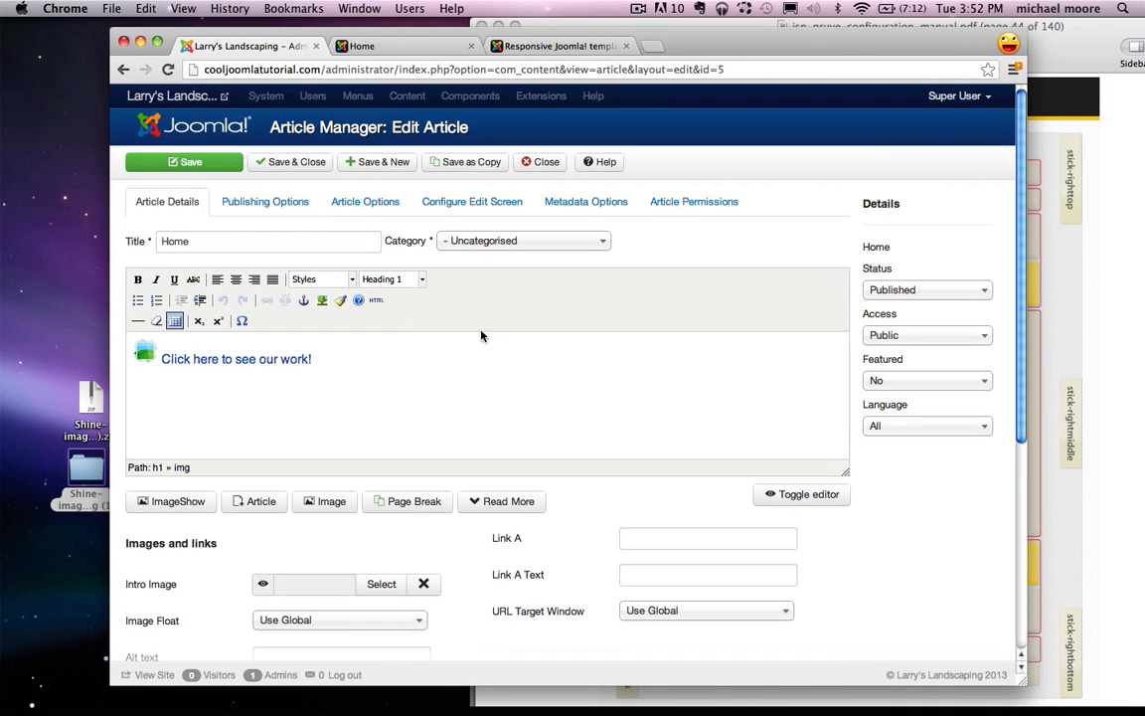
drag(524, 382, 67, 303)
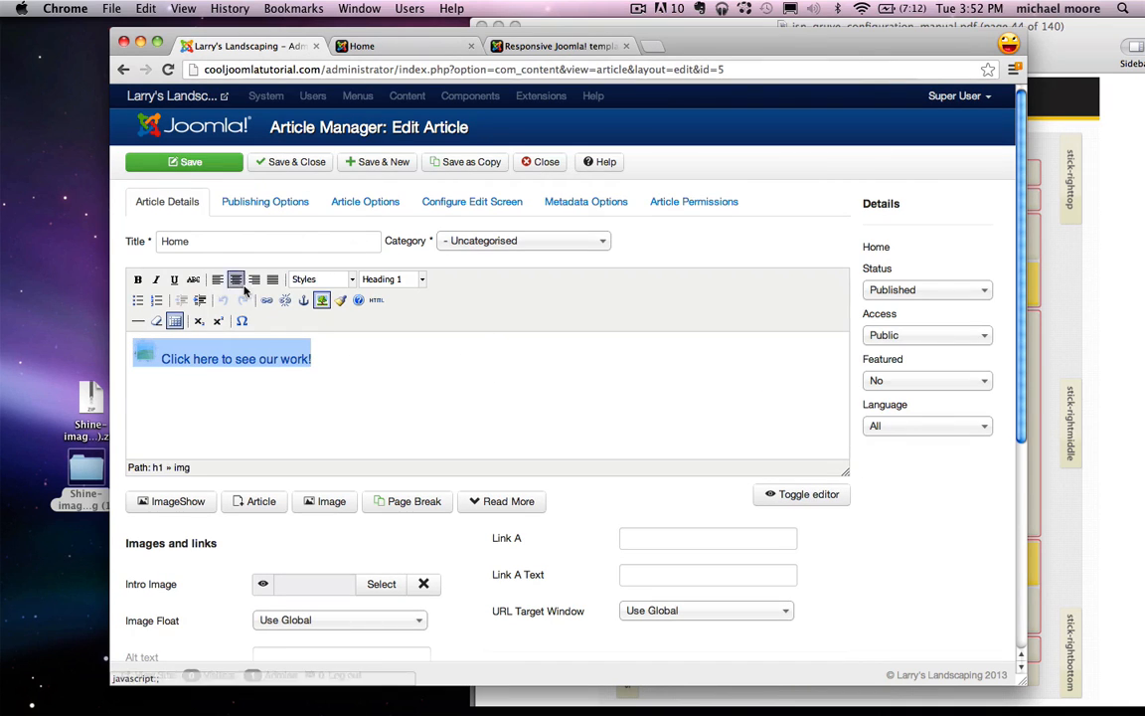
click(236, 280)
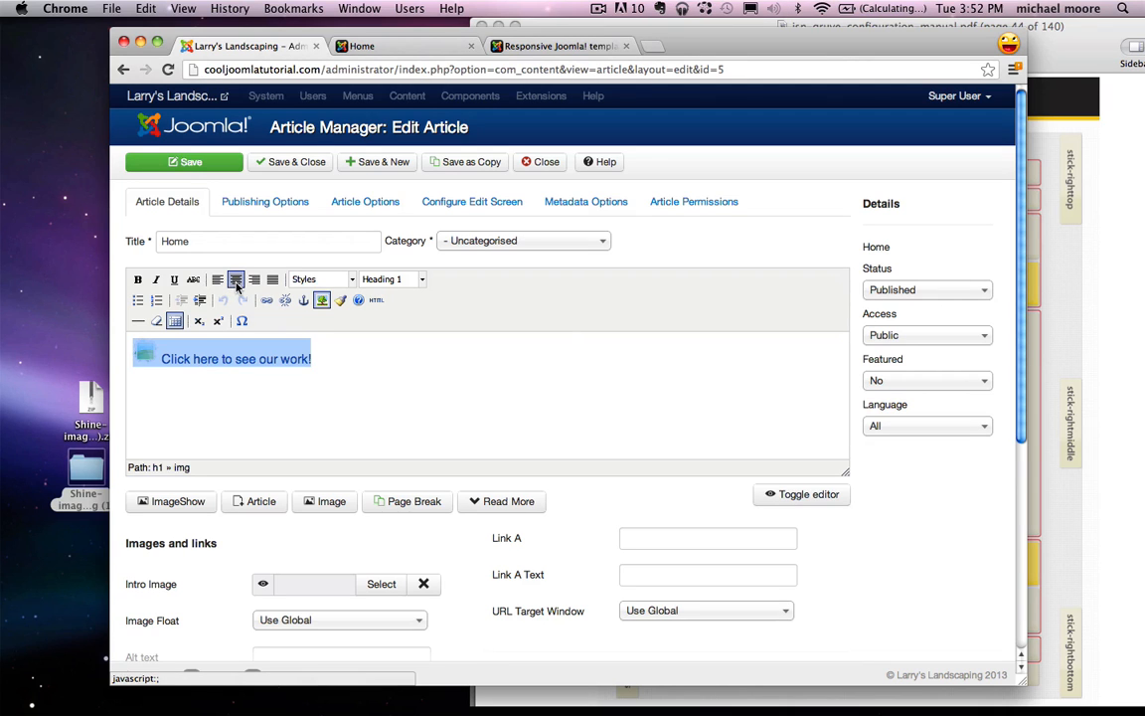
click(295, 169)
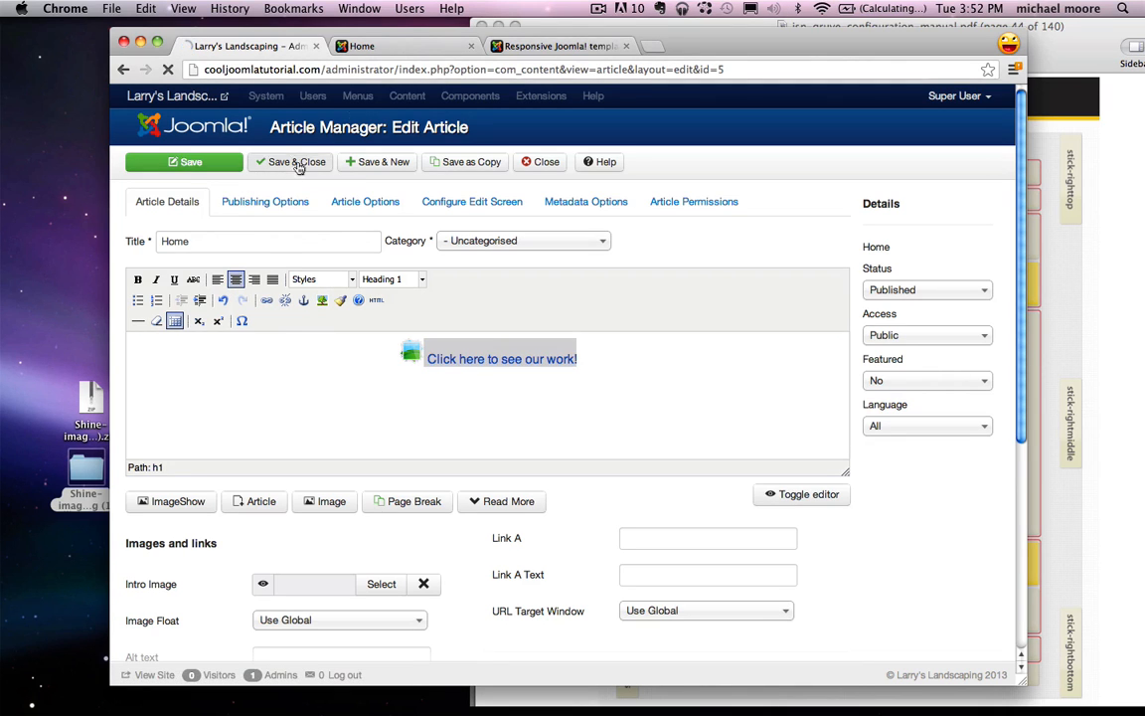
Step: Reload the live Home page to verify the centring, then save and close the article in admin
click(396, 45)
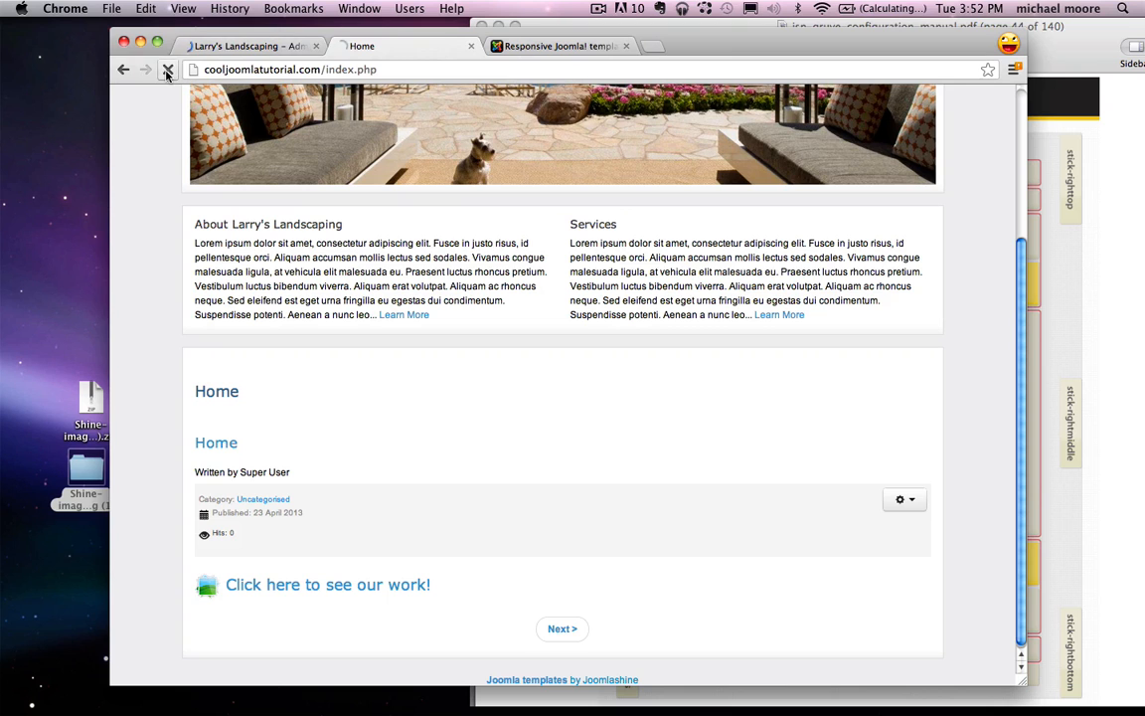
click(168, 70)
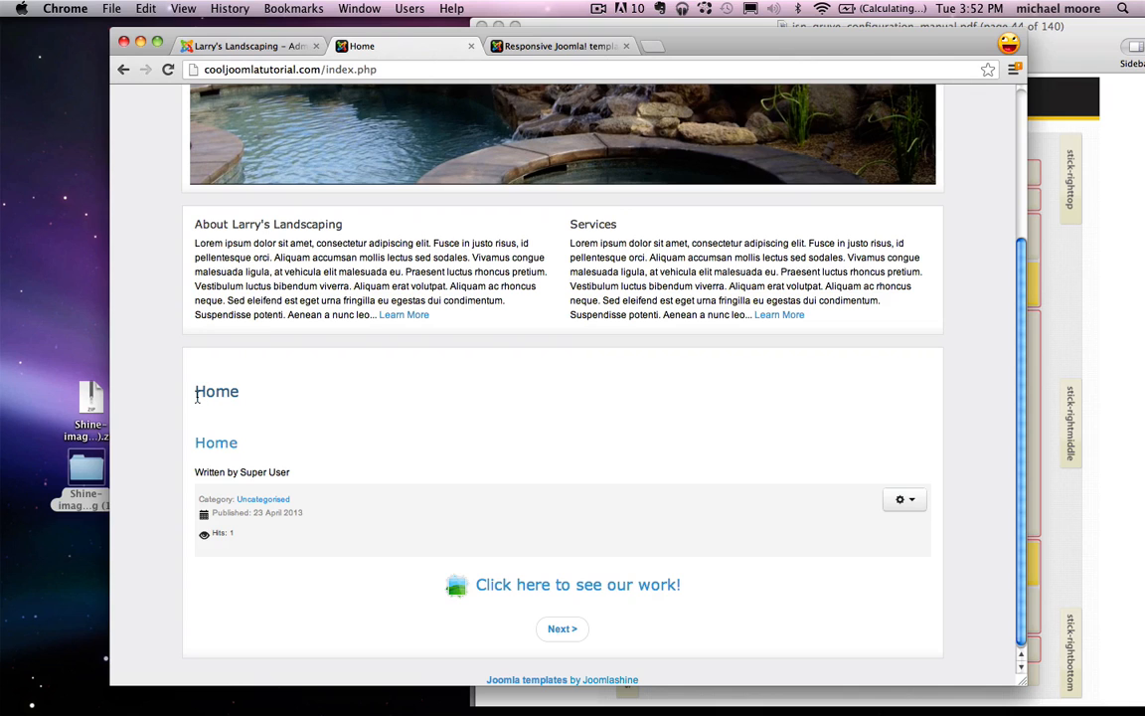
drag(195, 393, 247, 394)
drag(254, 457, 304, 475)
click(307, 475)
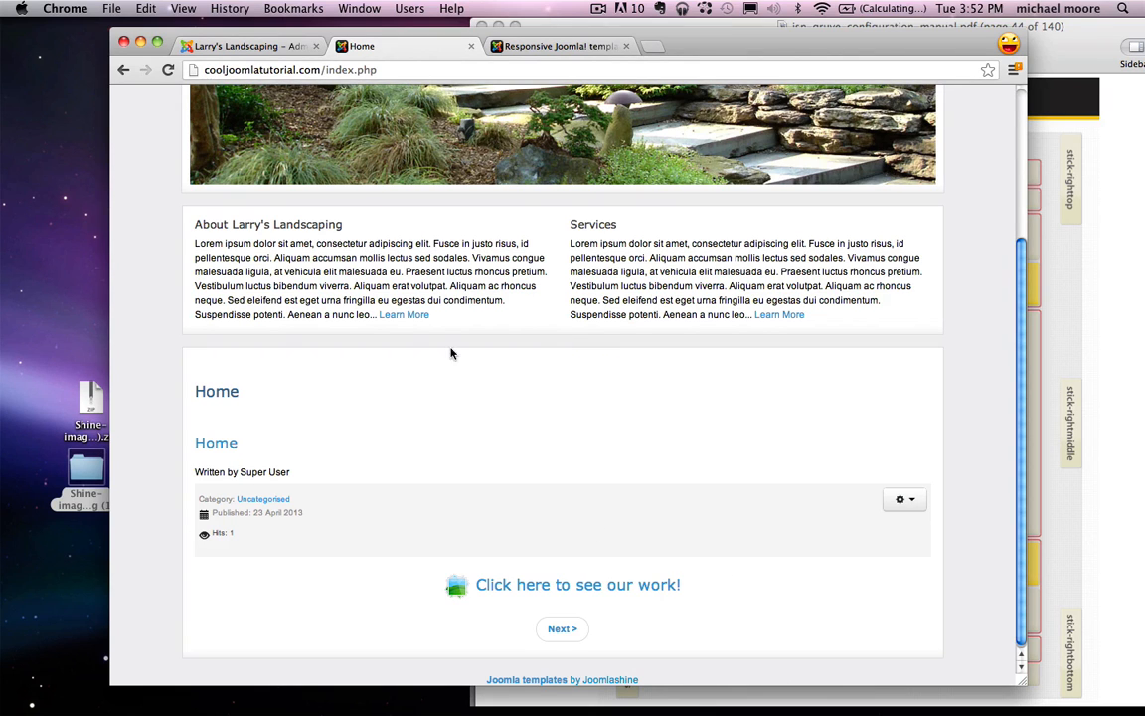
click(244, 45)
click(265, 157)
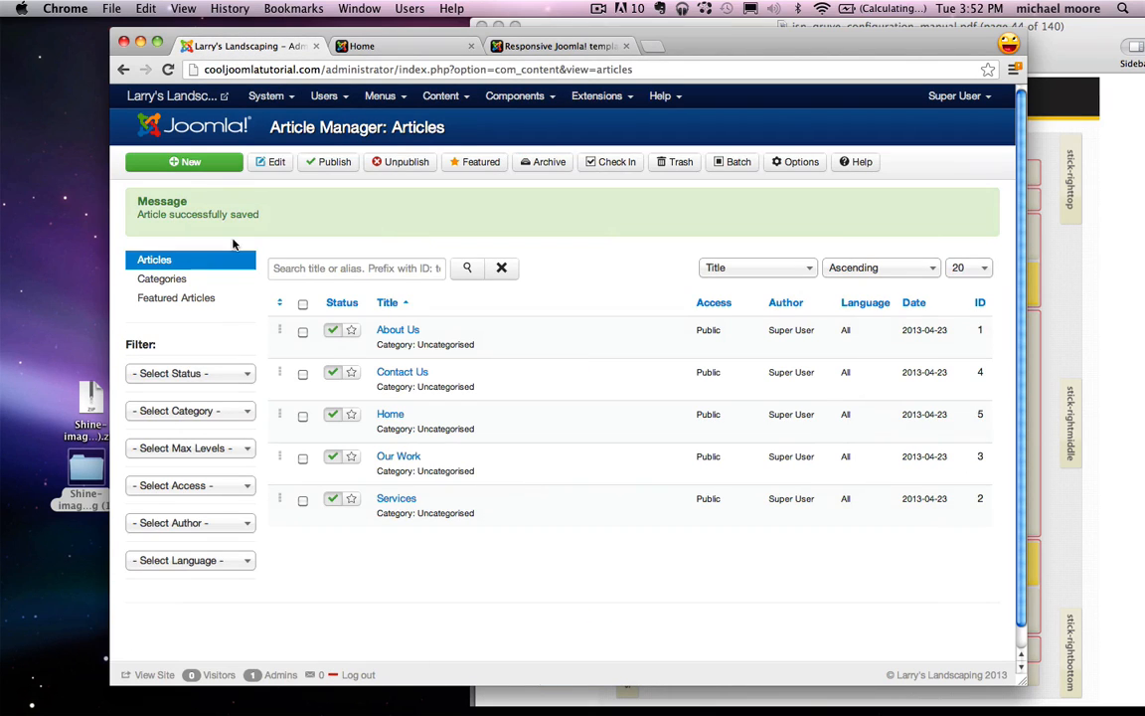
Step: In the global article options, hide titles, title links, intro text, category and category links
click(434, 96)
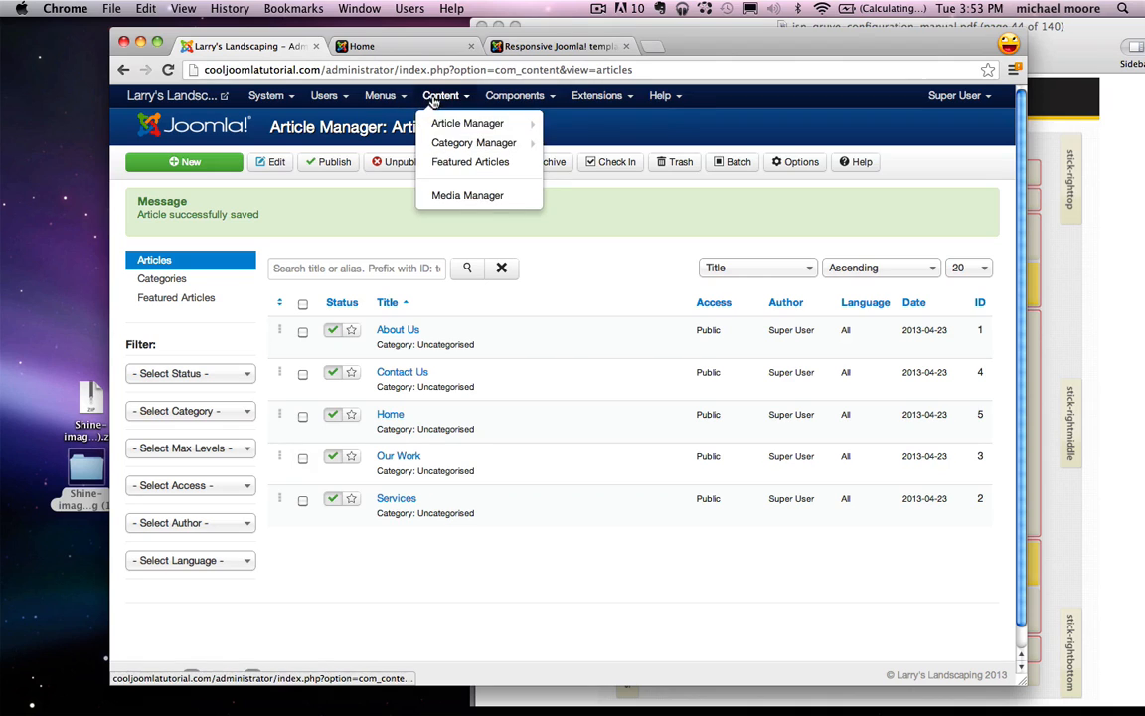
click(801, 162)
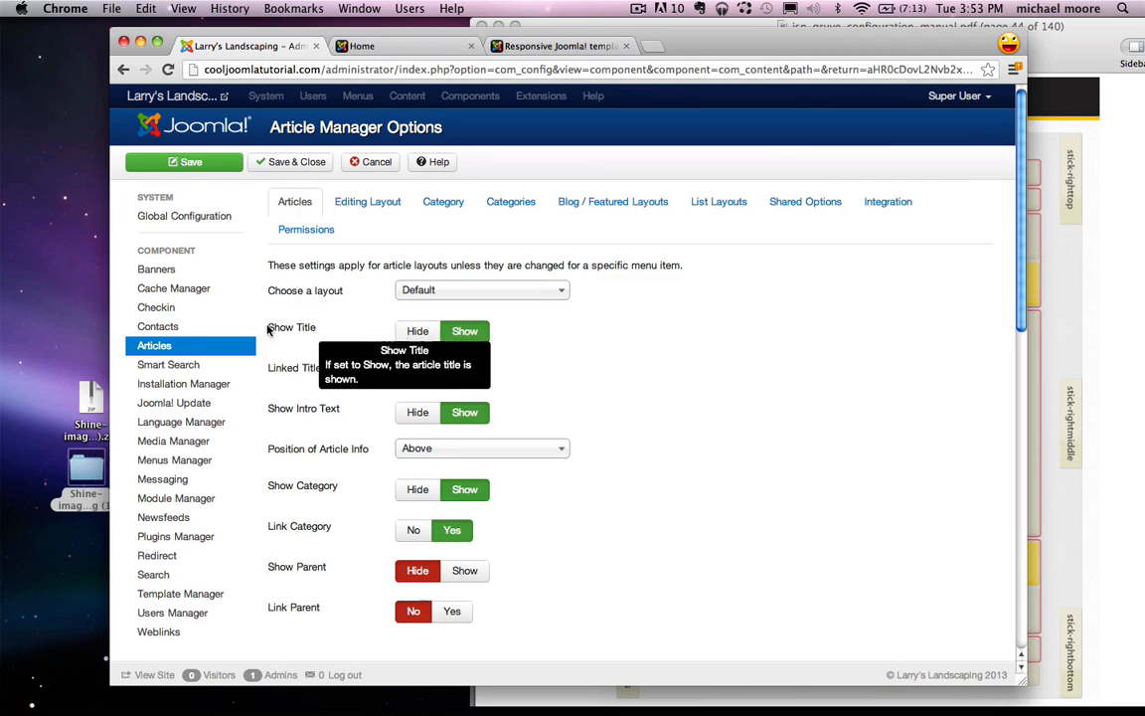
click(418, 331)
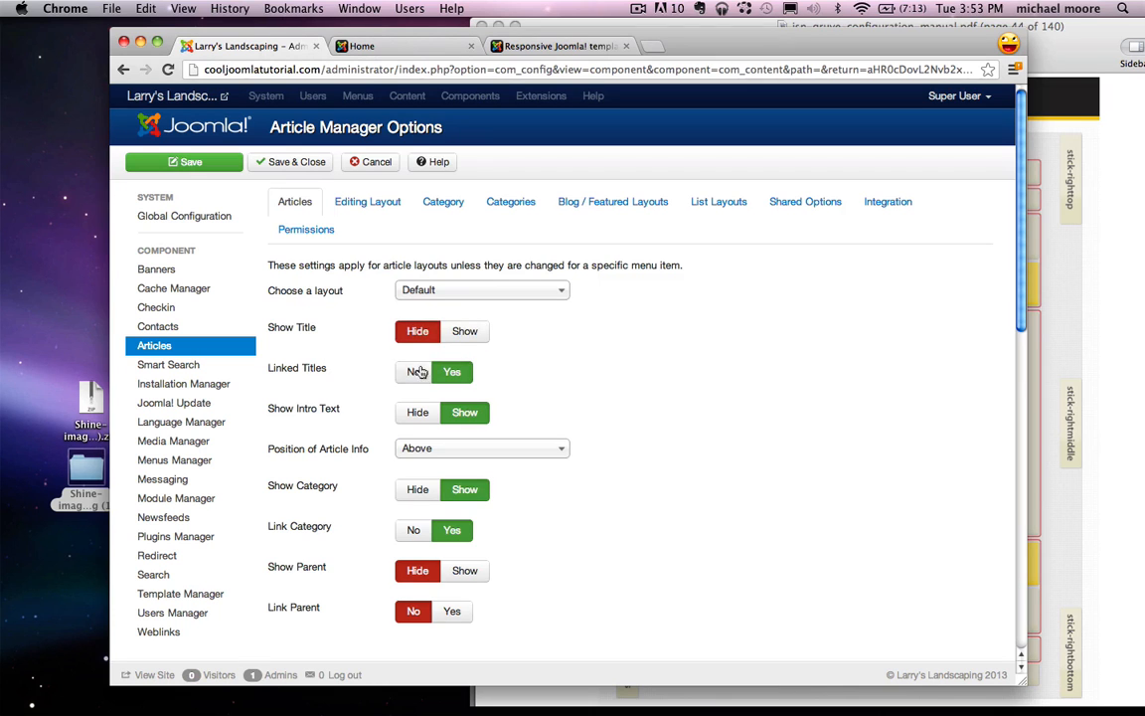
click(413, 372)
scroll(407, 348, down, 2)
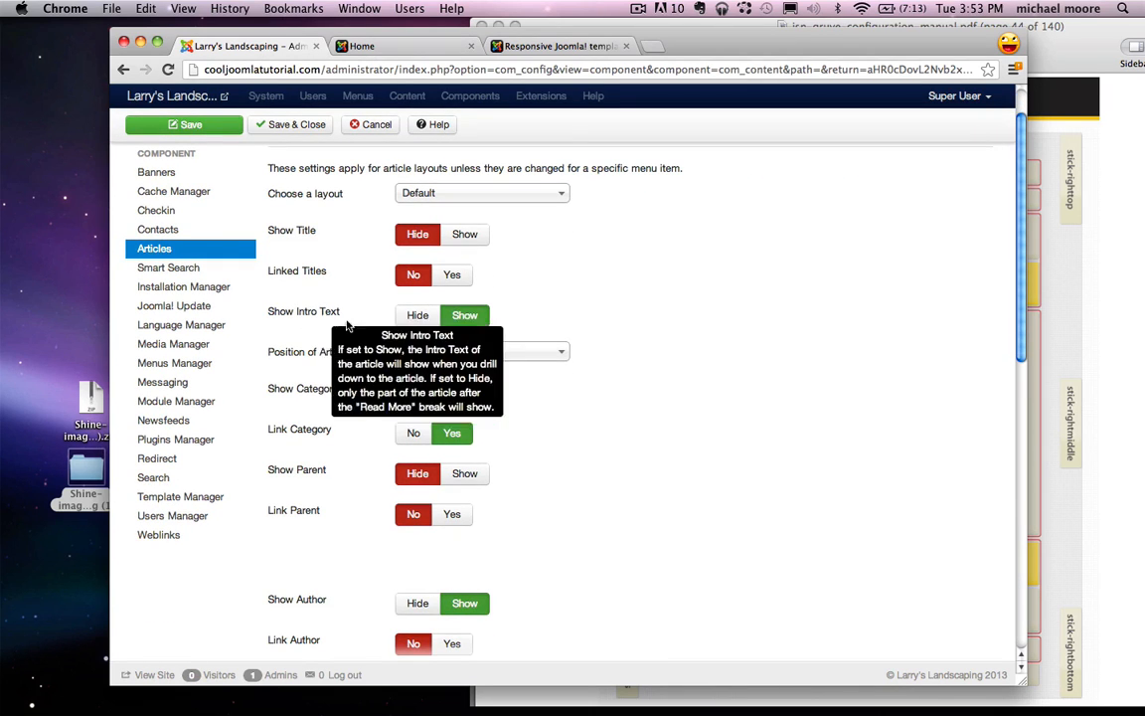
click(416, 315)
click(414, 394)
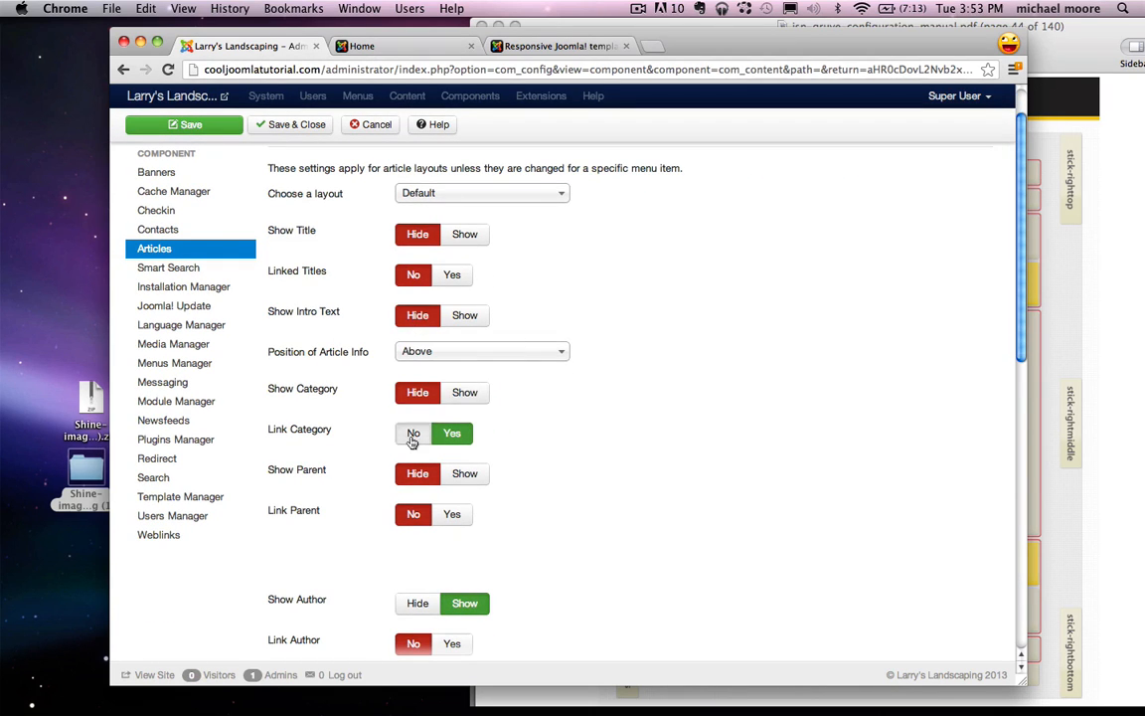
click(413, 433)
scroll(414, 450, down, 1)
Step: Hide the author, publish date, navigation, Read More link and Read More title
click(413, 537)
scroll(414, 537, down, 1)
scroll(413, 522, down, 1)
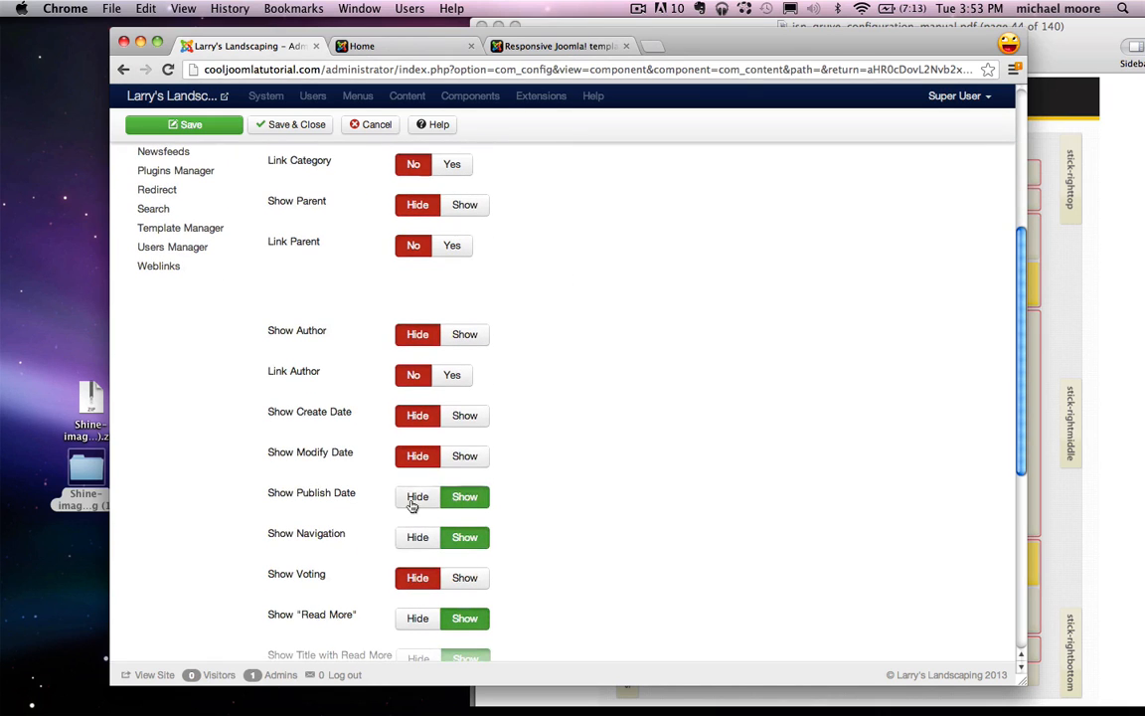
click(414, 496)
click(416, 536)
scroll(416, 542, down, 1)
click(416, 539)
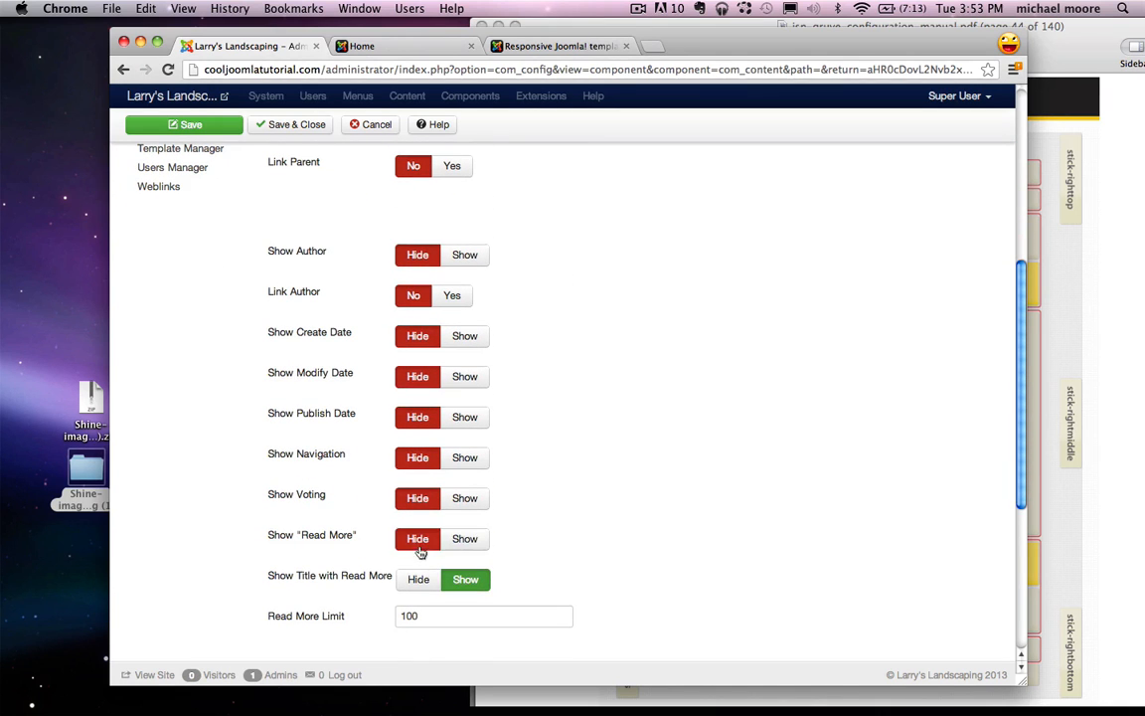
click(416, 579)
Step: Hide the icons, email icon, hits and print icon, then save and close the options
scroll(418, 572, down, 2)
click(418, 567)
scroll(417, 565, down, 3)
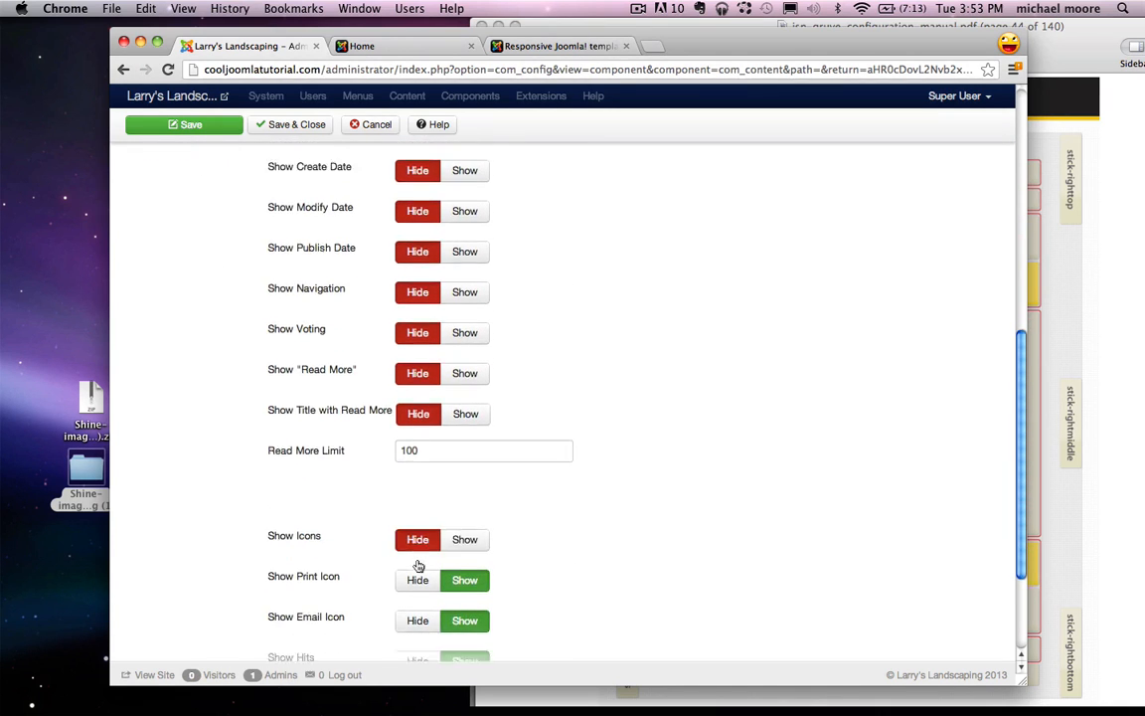
click(417, 516)
click(417, 559)
click(418, 479)
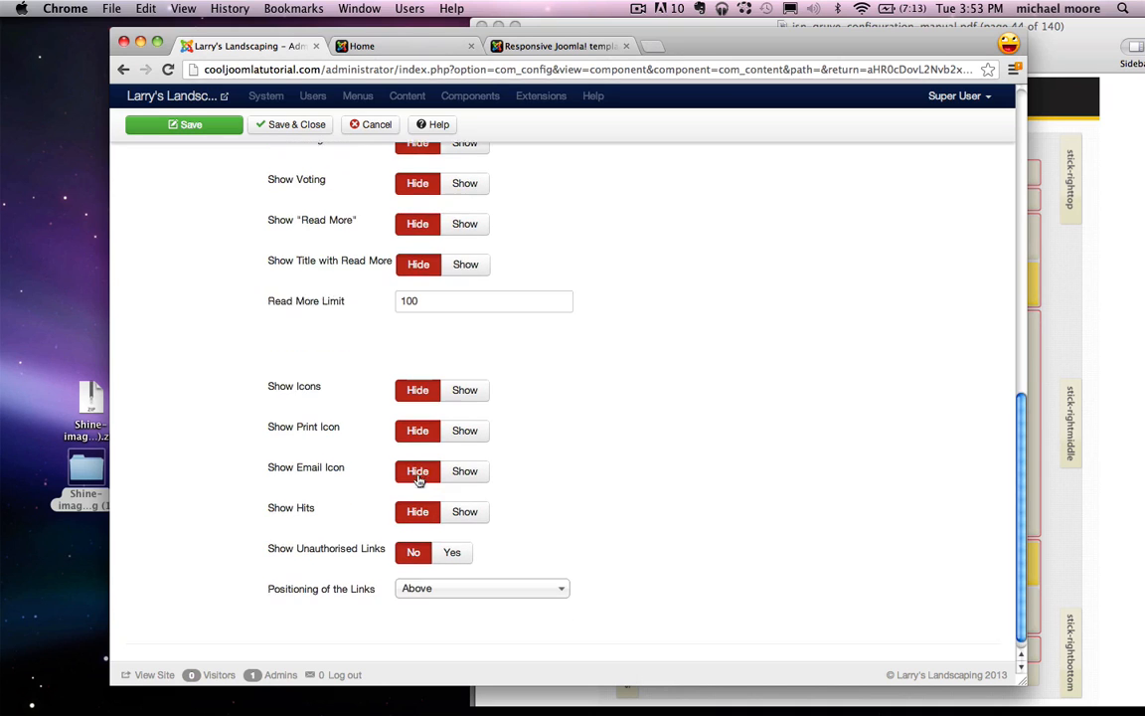
scroll(415, 470, down, 1)
scroll(412, 469, up, 15)
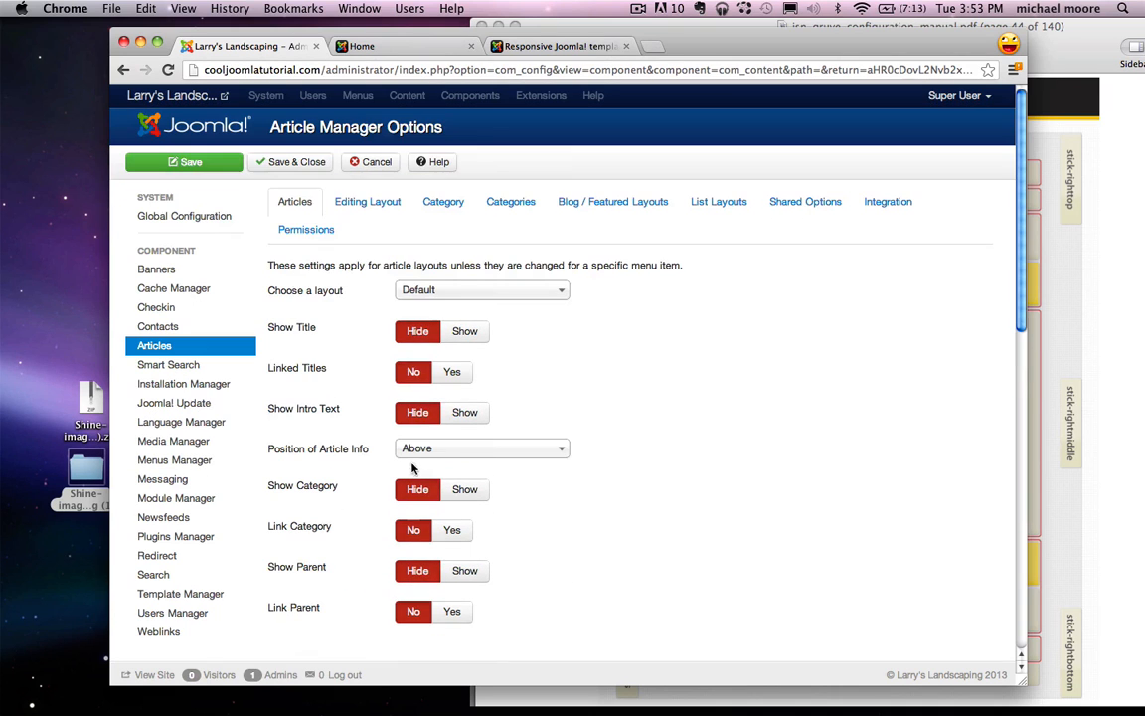
click(293, 161)
Step: Reload the live home page to confirm the leftover Home heading, then return to the admin
click(408, 50)
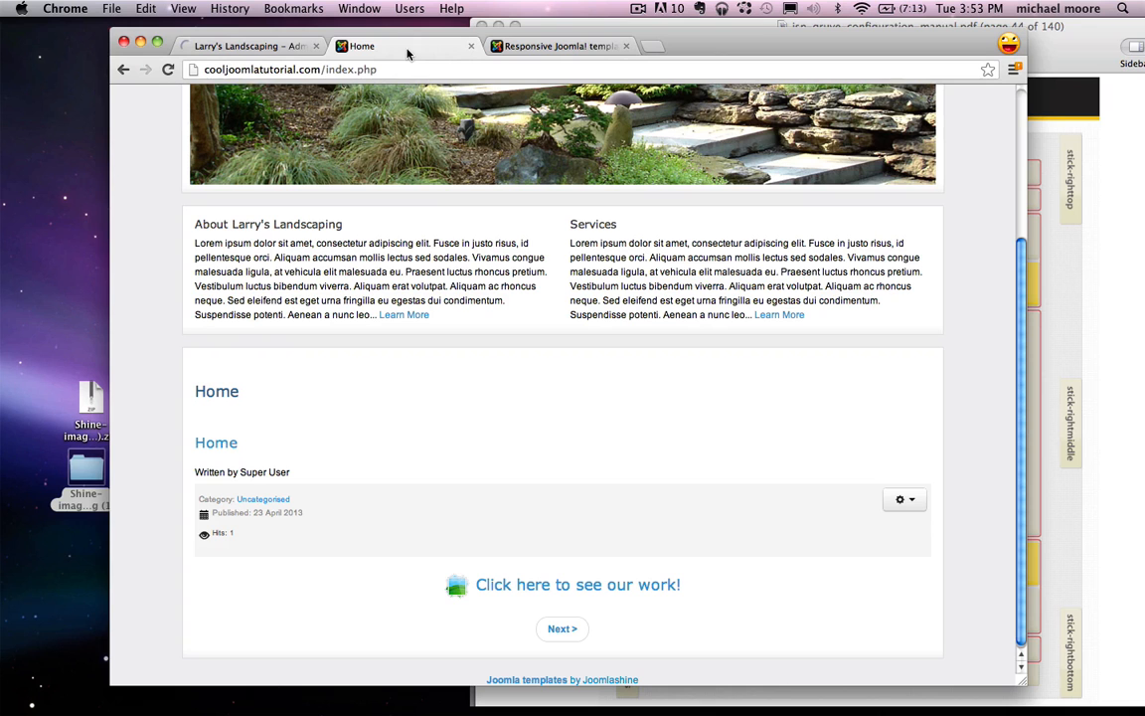
click(167, 72)
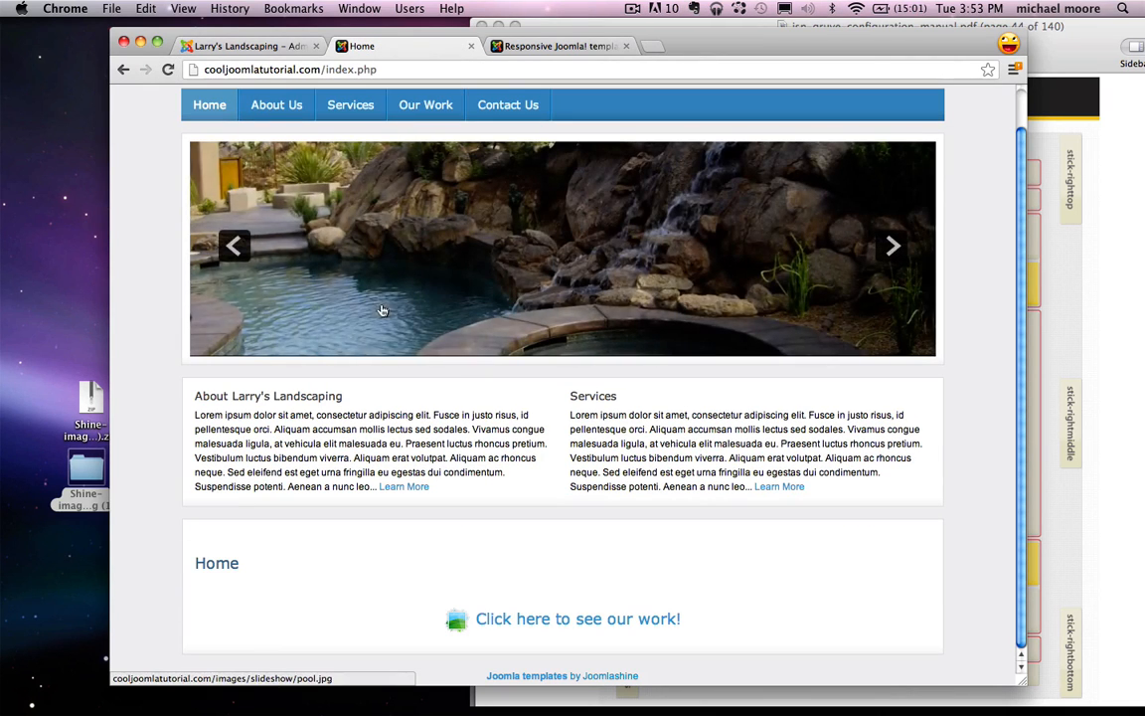
drag(201, 571, 327, 567)
click(199, 558)
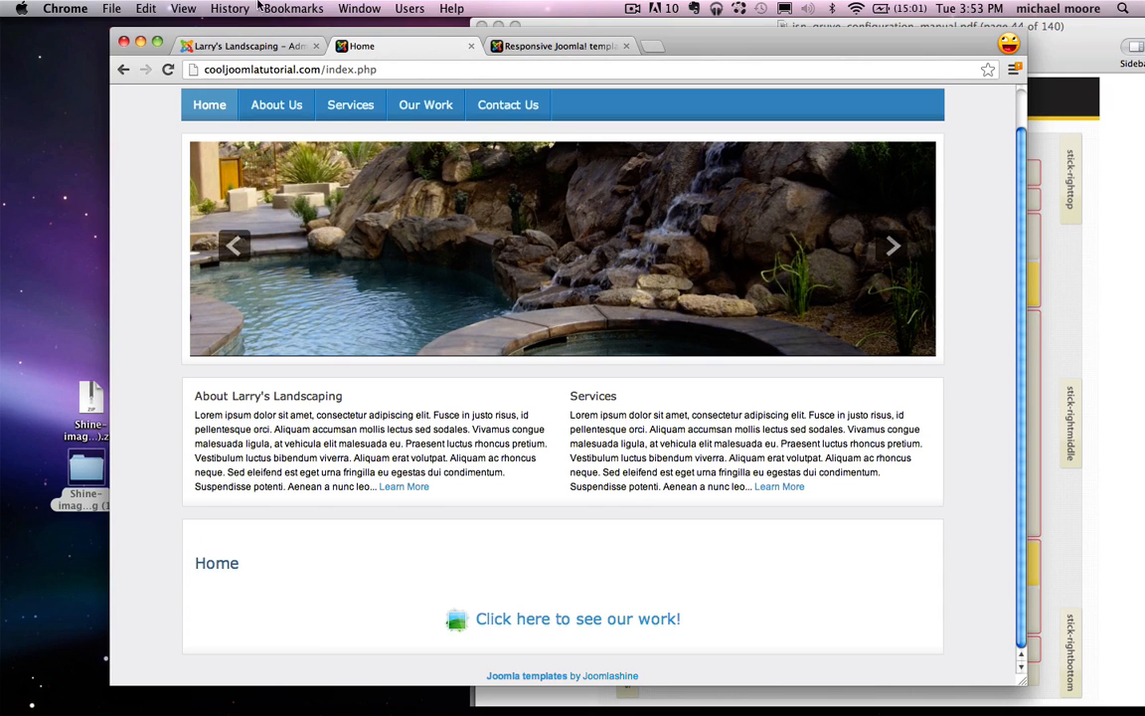
click(248, 45)
click(380, 96)
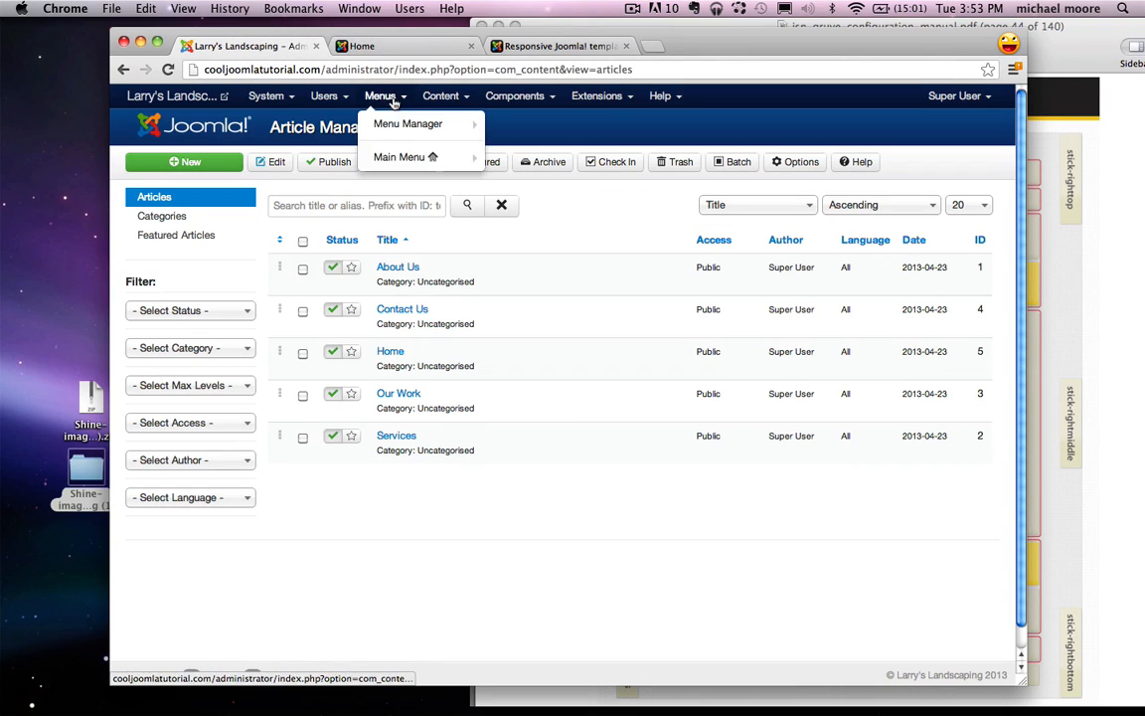
Step: Set Show Page Heading to No in the Home menu item's Page Display Options and save it
click(408, 156)
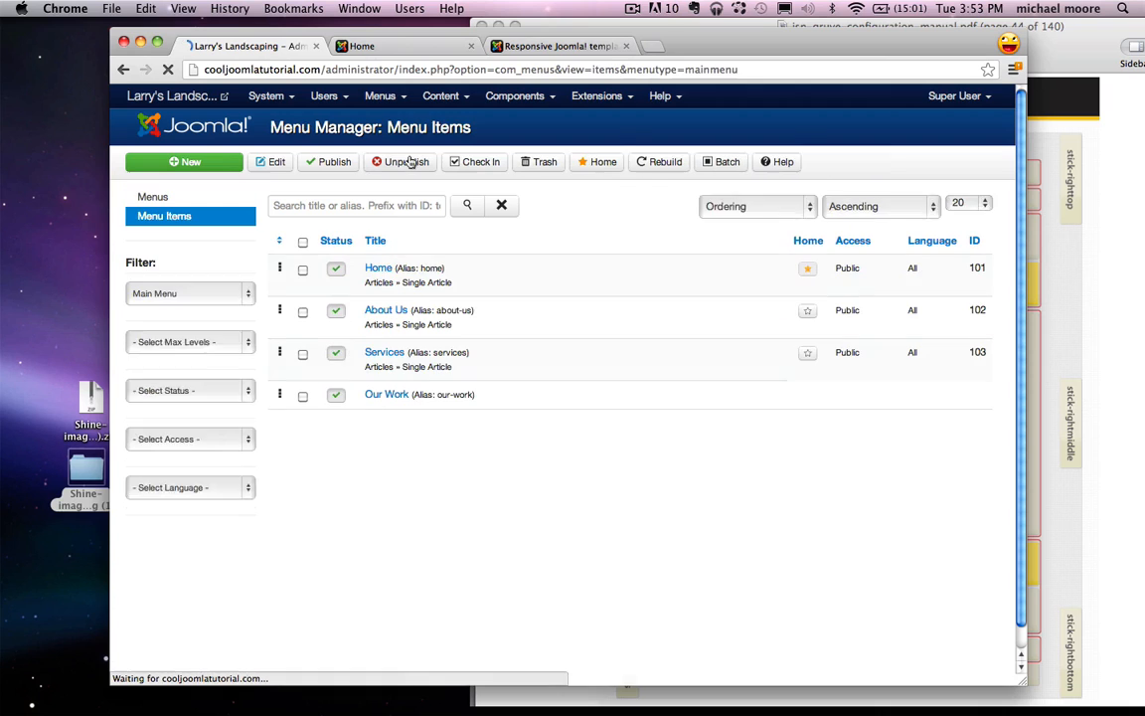
click(379, 268)
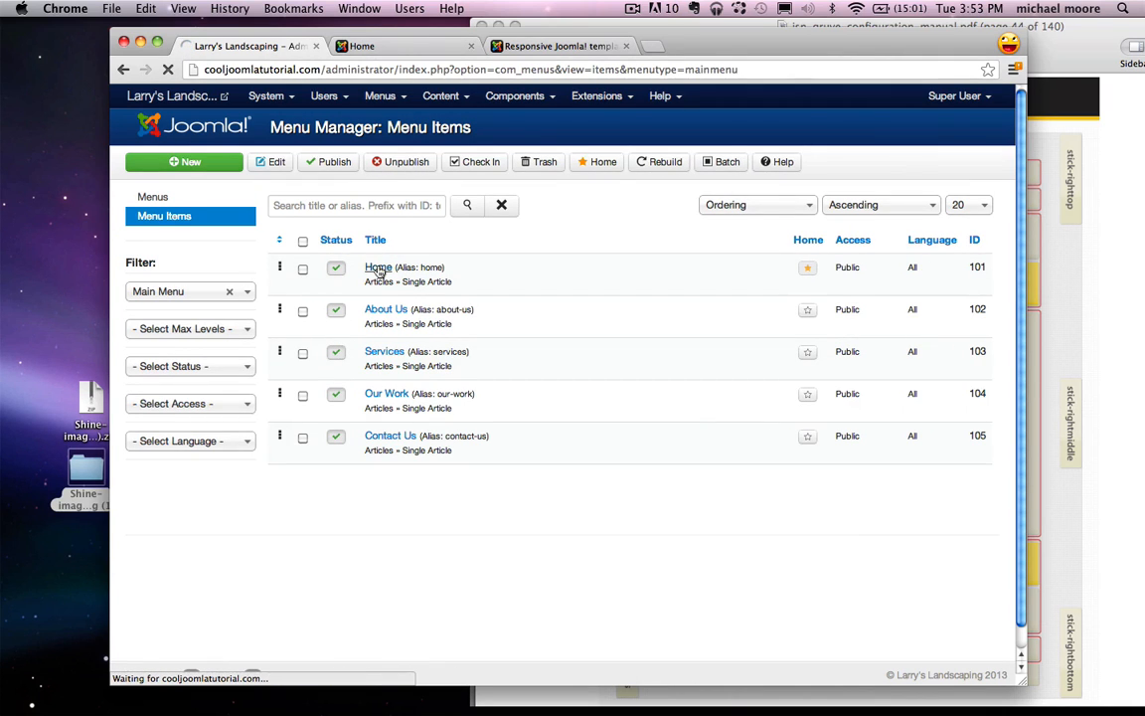
click(246, 201)
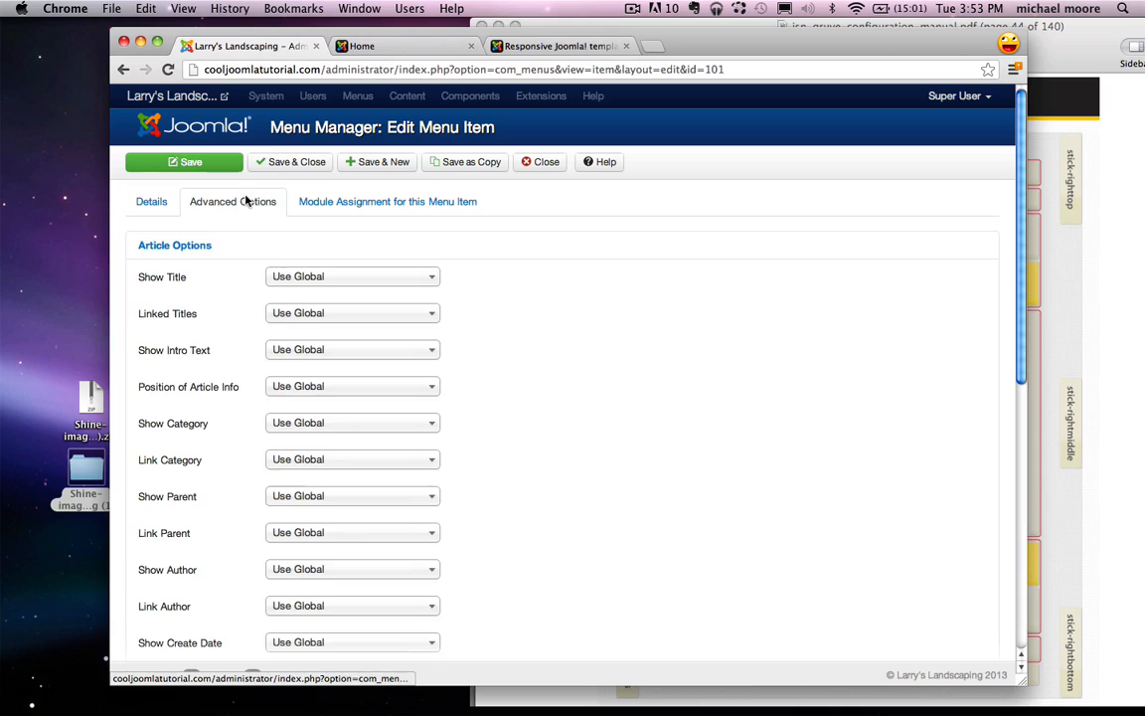
scroll(665, 361, down, 10)
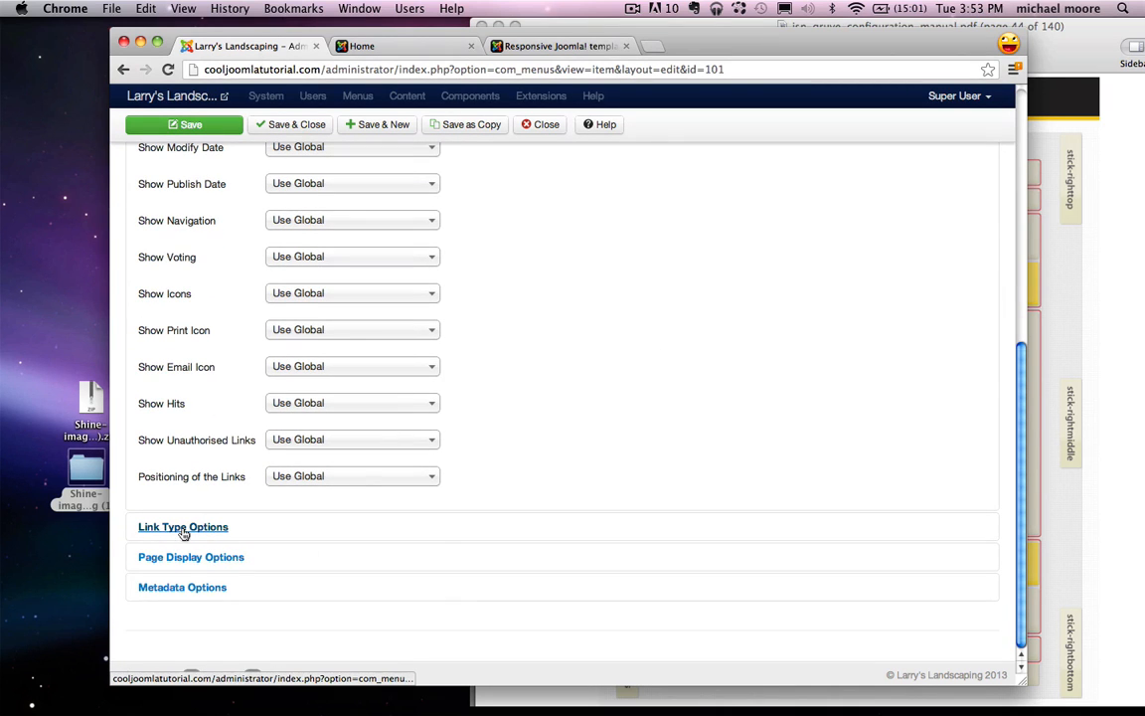
click(227, 559)
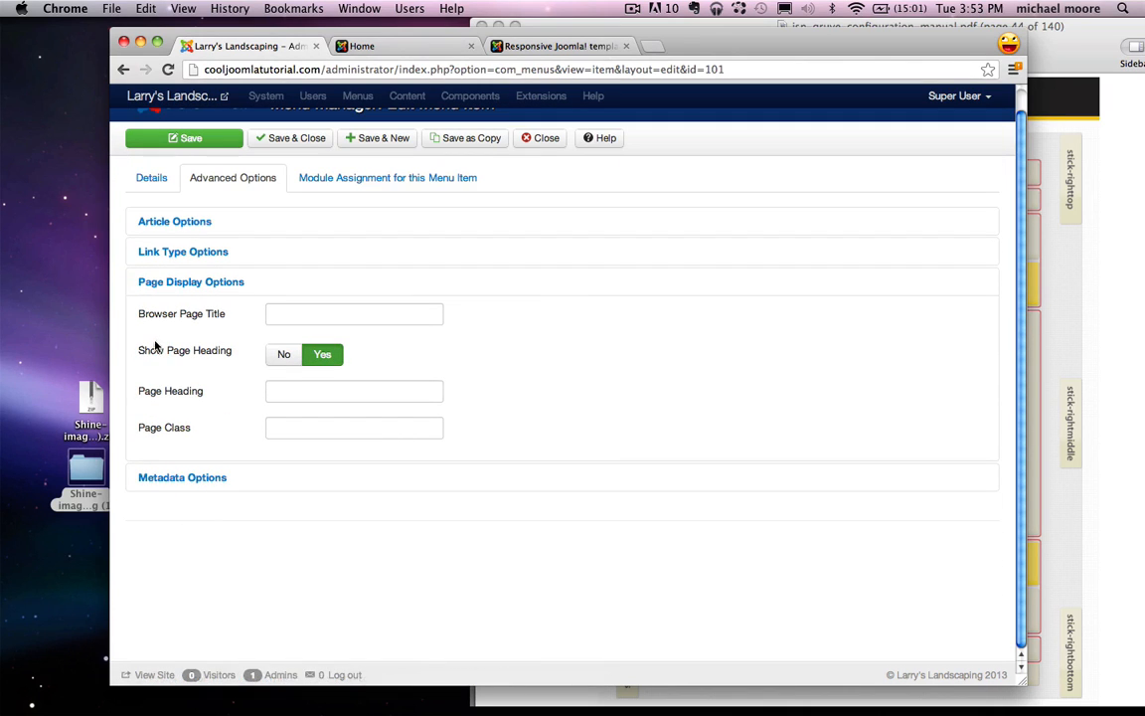
click(282, 355)
click(288, 138)
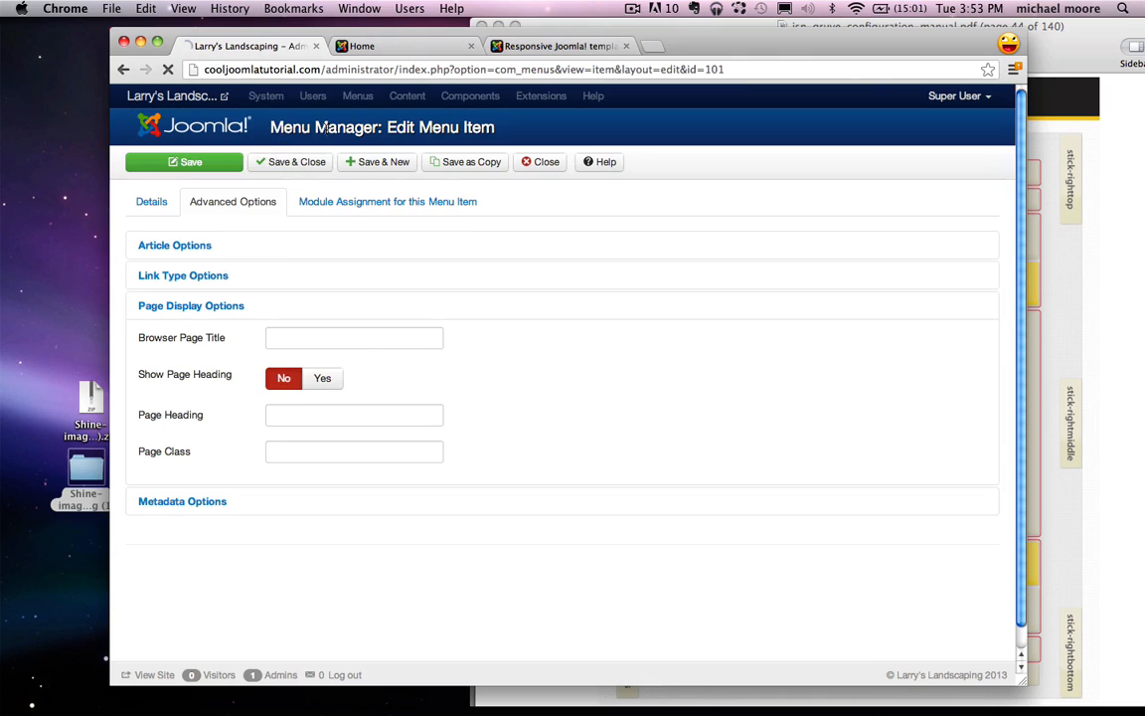
click(370, 47)
Step: Reload the homepage to confirm the Home heading is gone, test the see-our-work link, and return to admin
click(167, 71)
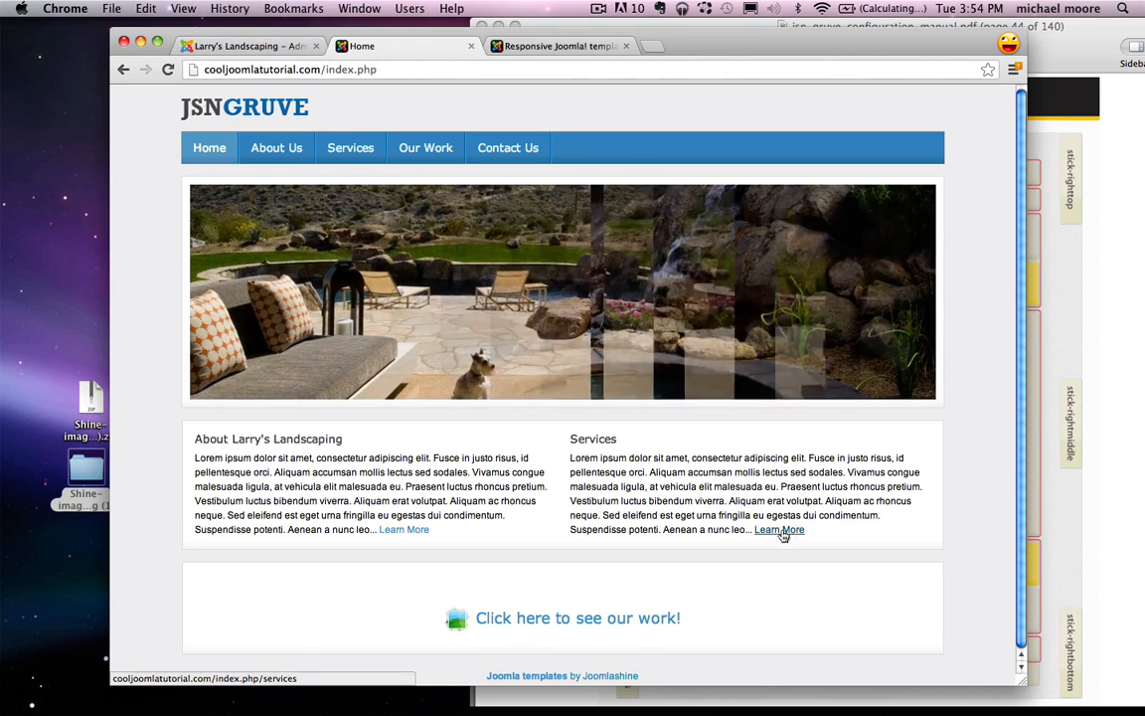
click(512, 629)
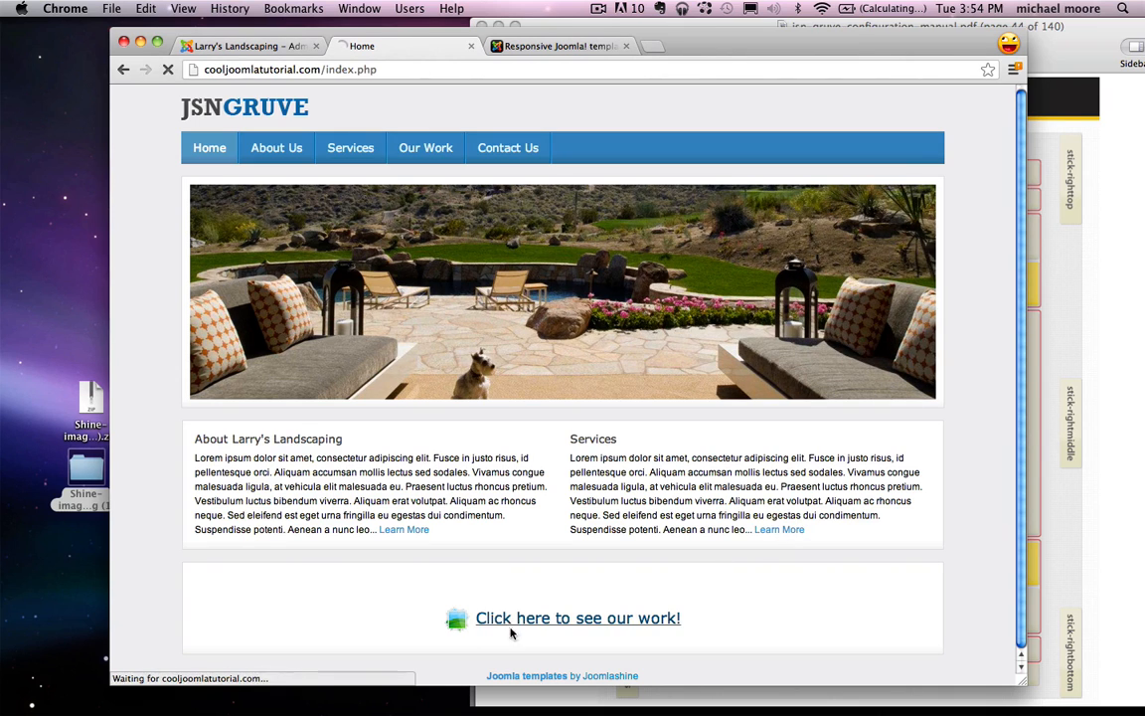
click(274, 116)
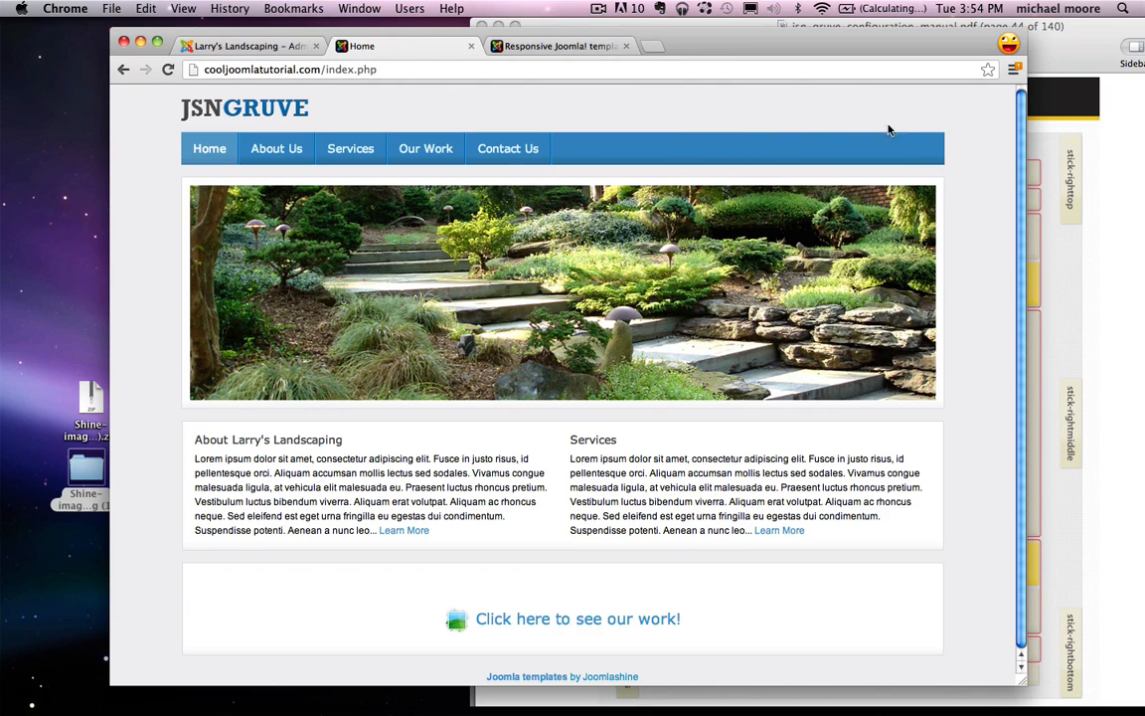
click(267, 47)
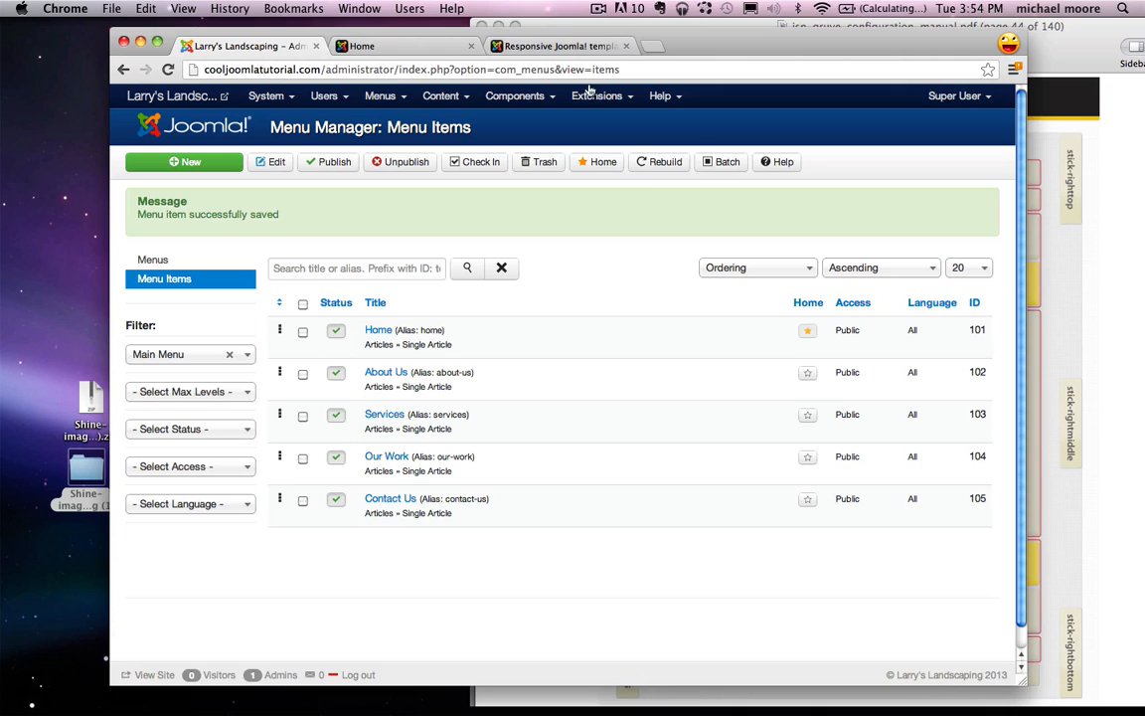
Step: Go to Extensions > Module Manager and start a new module
click(594, 95)
click(654, 159)
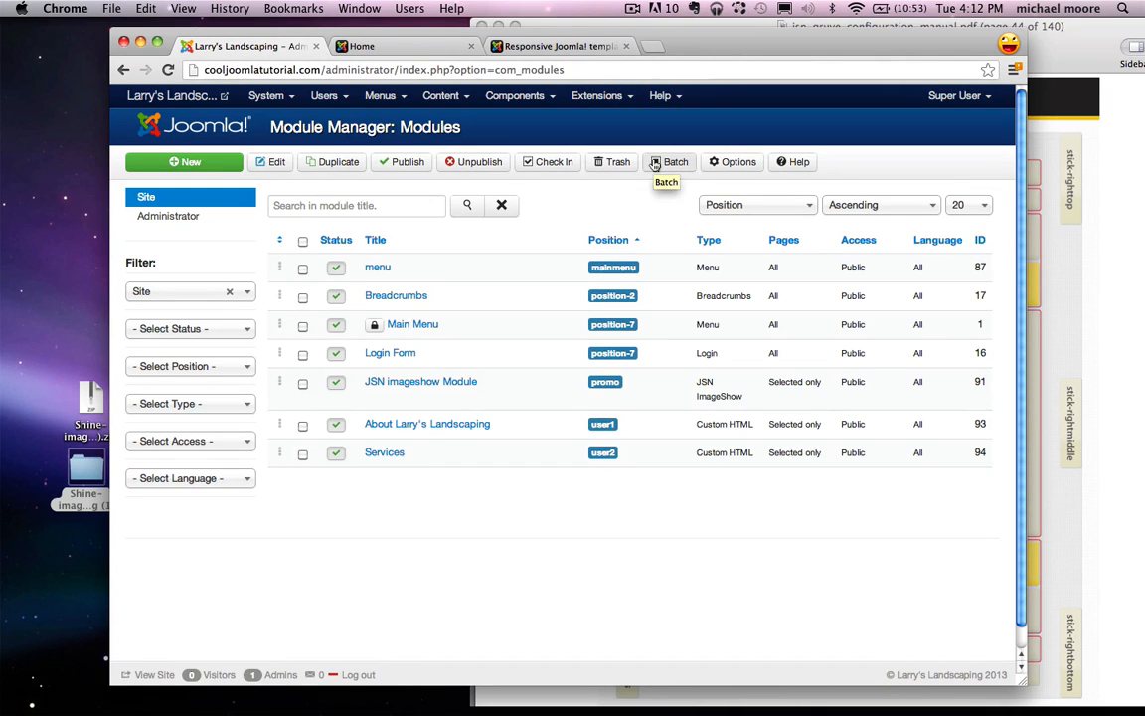
click(185, 163)
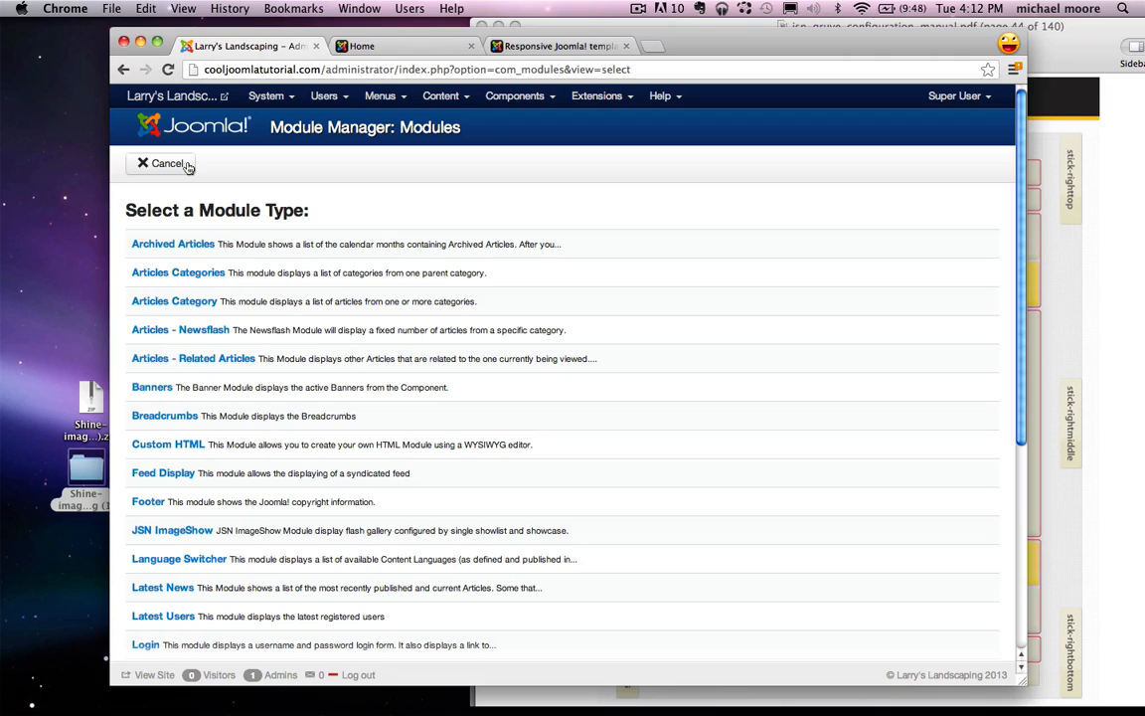
Step: Choose Custom HTML as the new module type
click(156, 448)
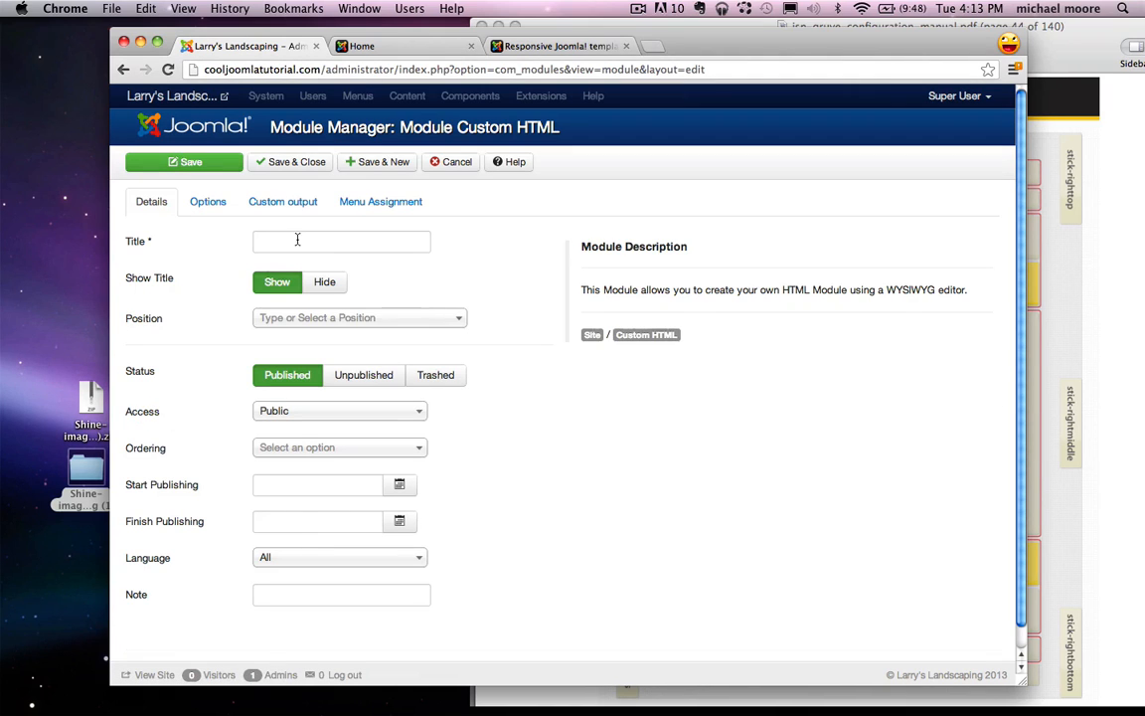
Step: Title the module 'Phone Number' and hide its title on the site
click(296, 239)
text(Phone Number)
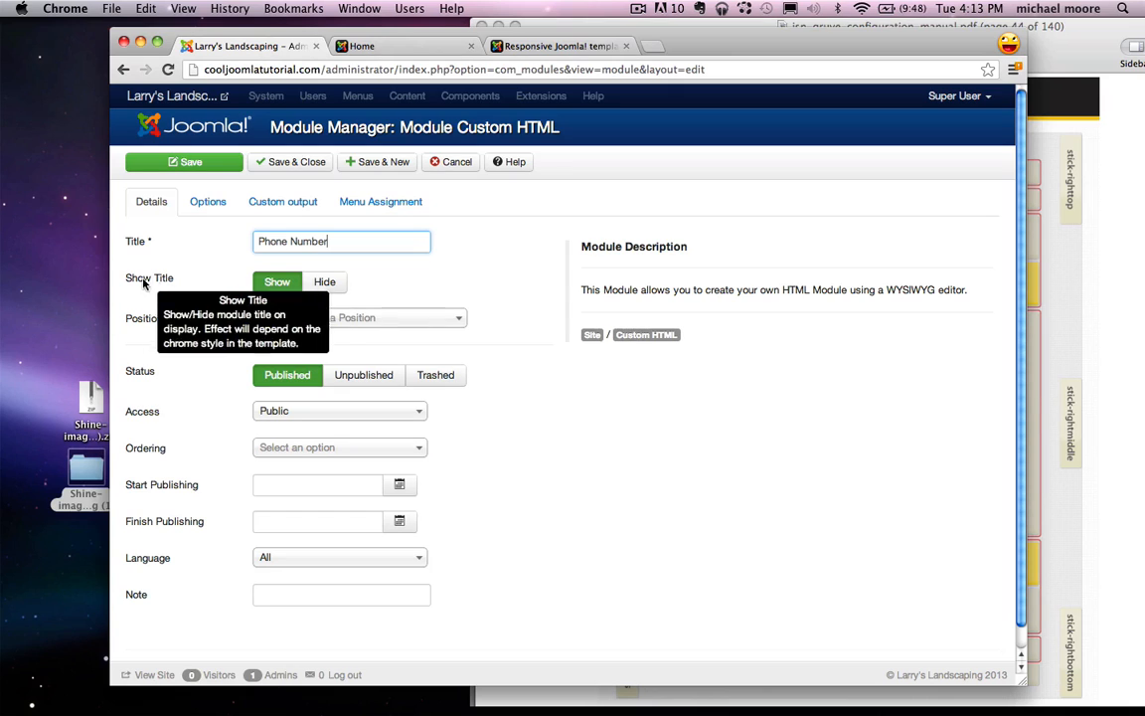
click(327, 283)
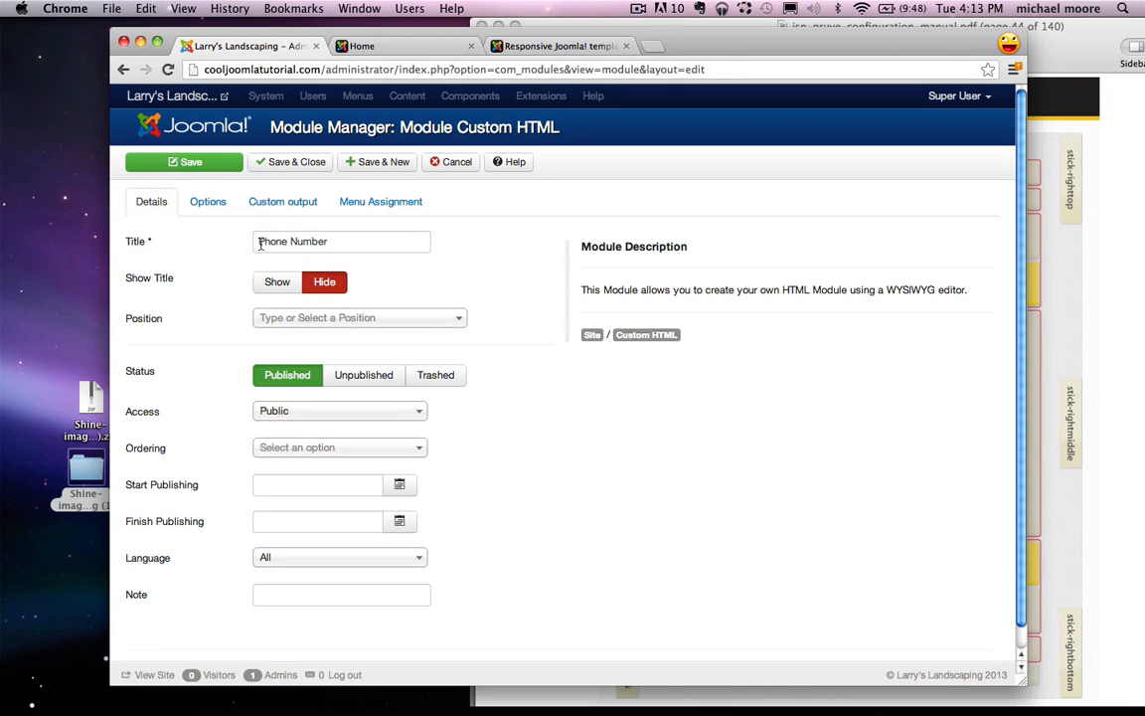
drag(260, 243, 342, 243)
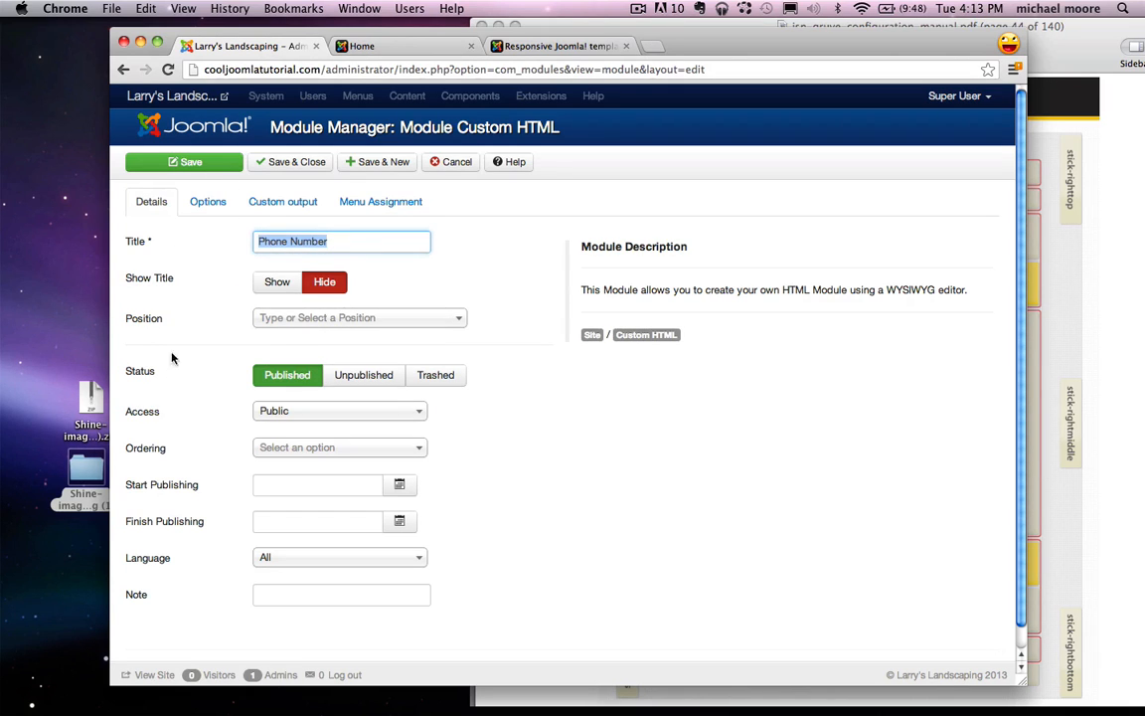
click(493, 235)
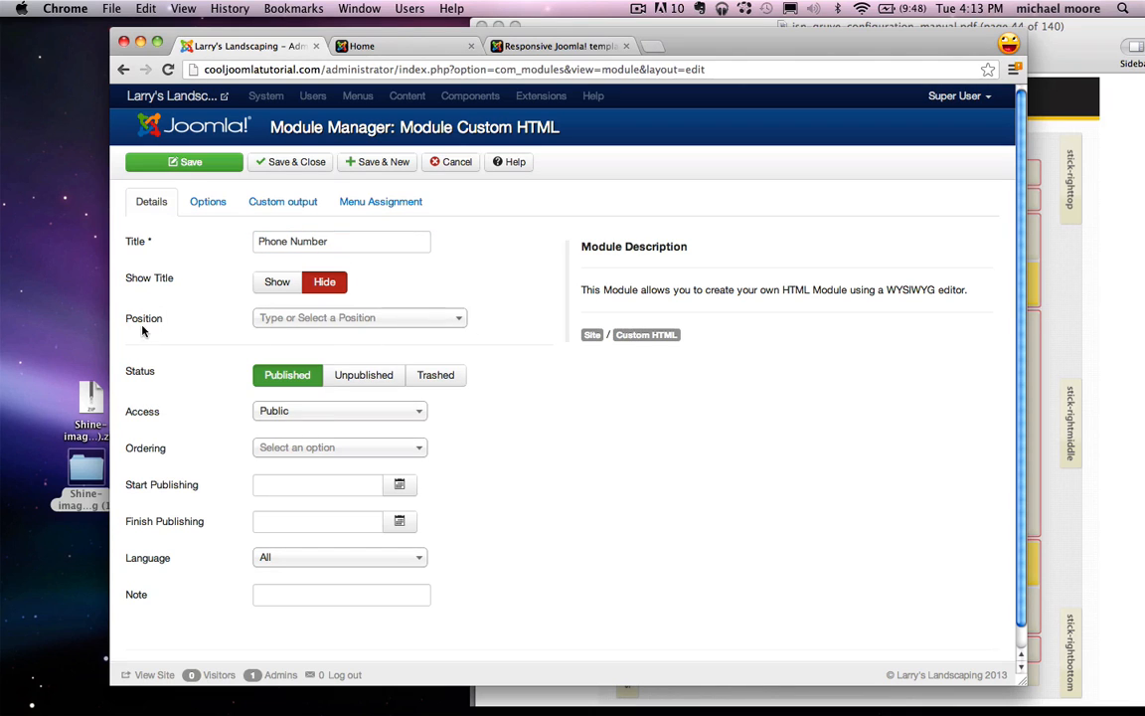
click(1060, 223)
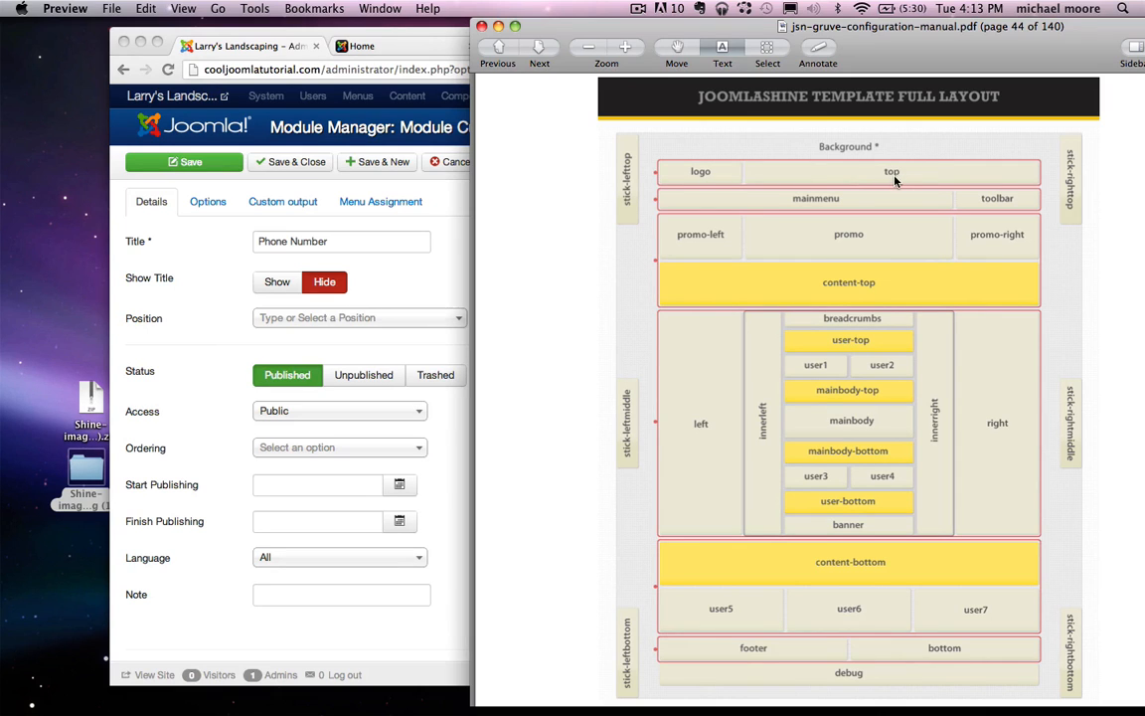
click(452, 527)
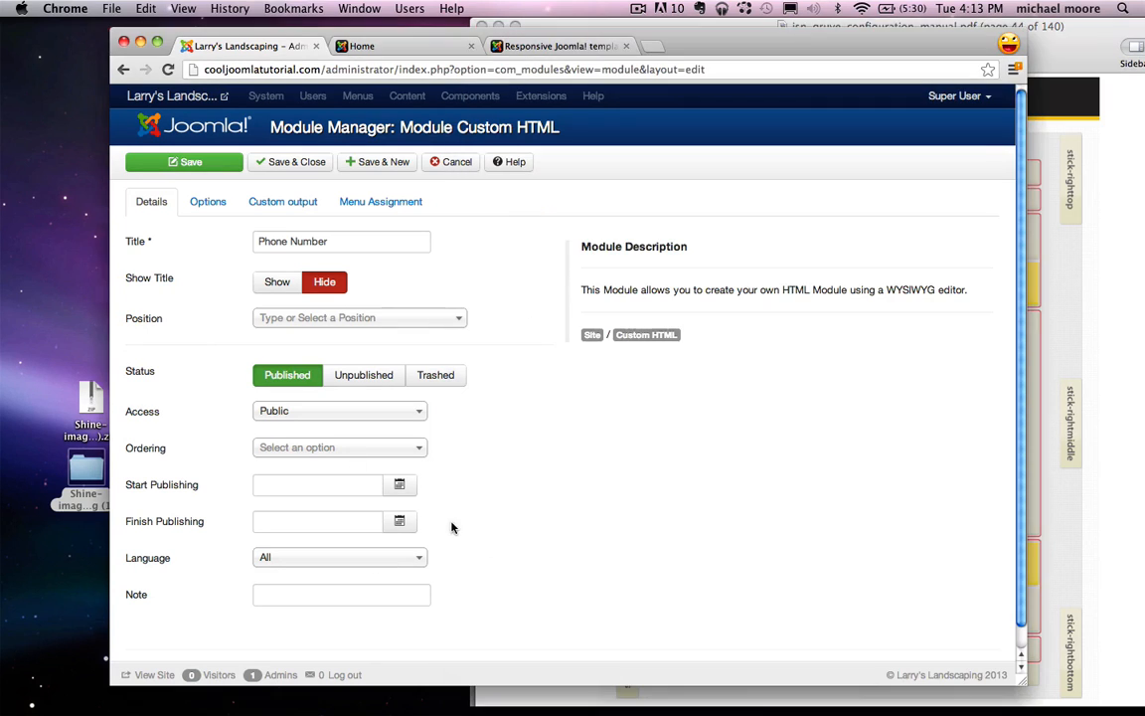
Step: Place the module in the Jsn_gruve_free Top [top] position
click(323, 317)
text(top)
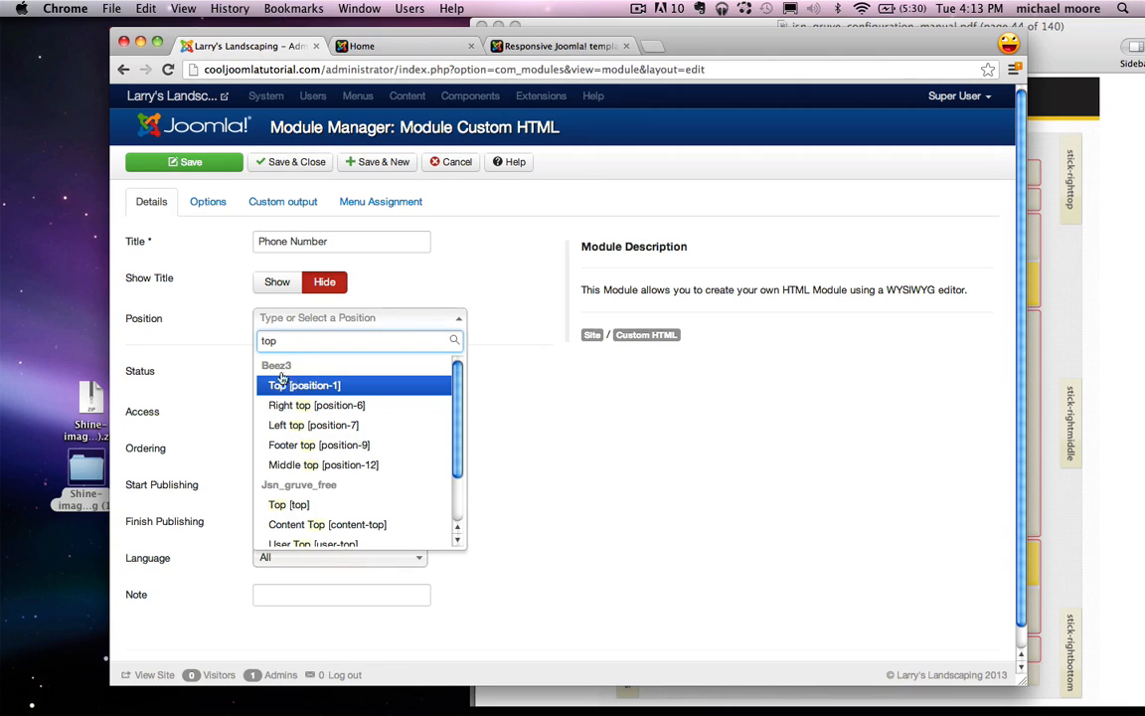
click(296, 509)
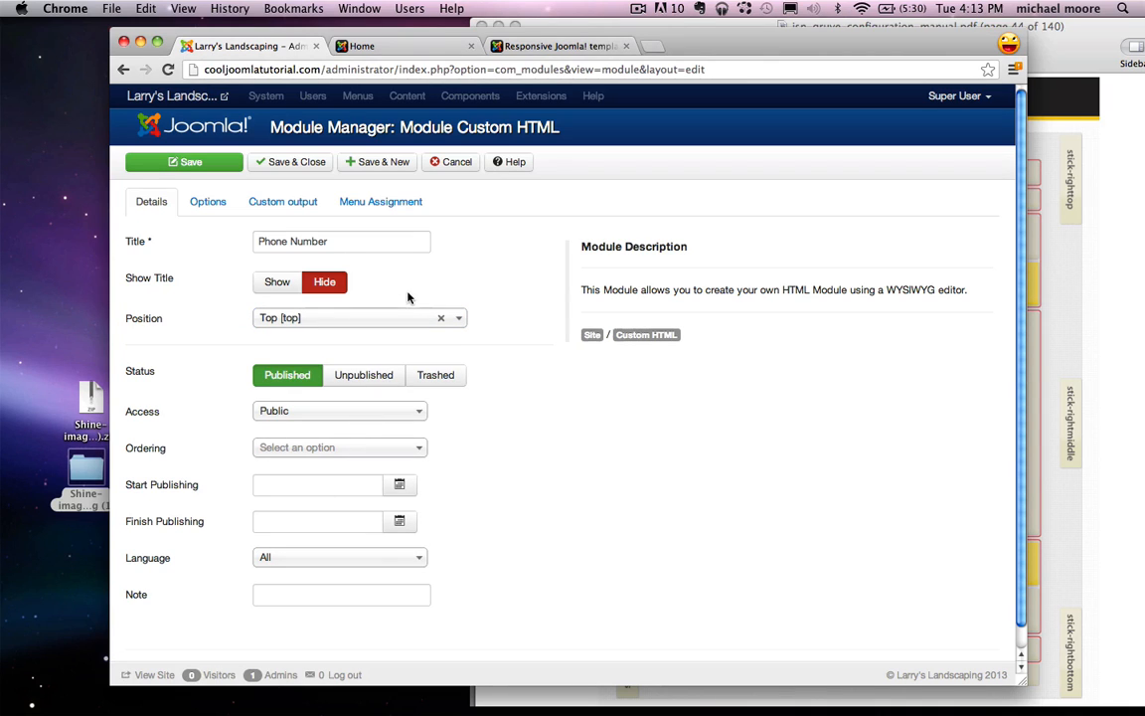
click(271, 200)
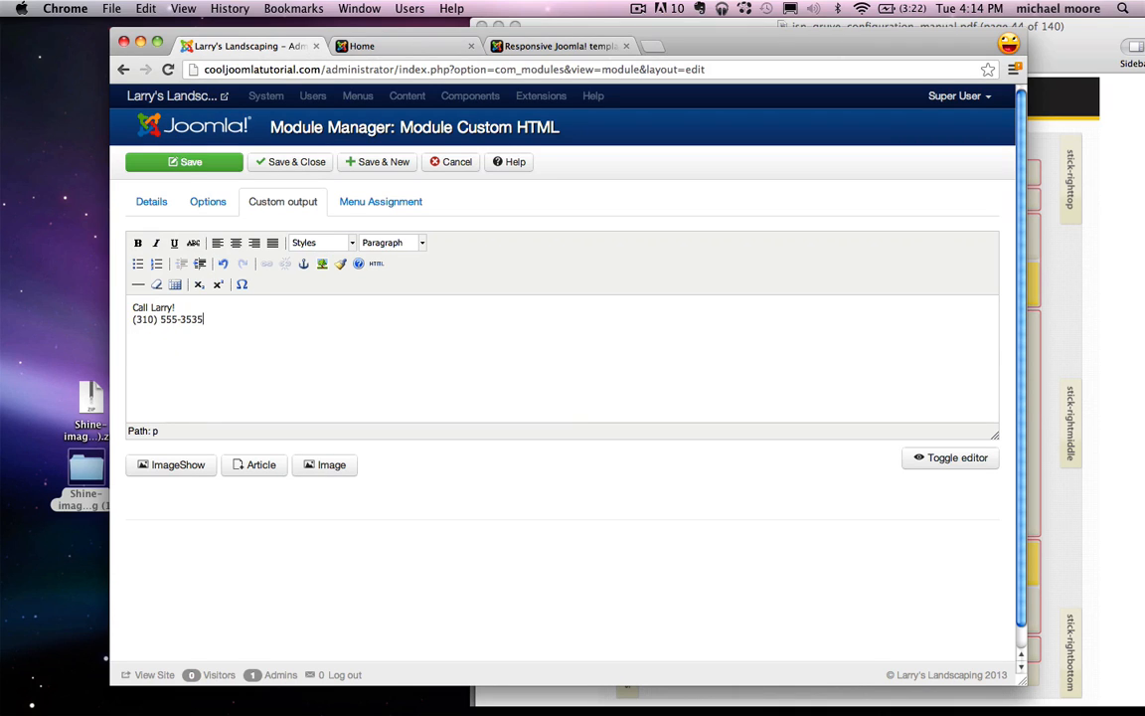
Step: Format both lines of the call prompt and phone number as a right-aligned Heading 4
key(super+a)
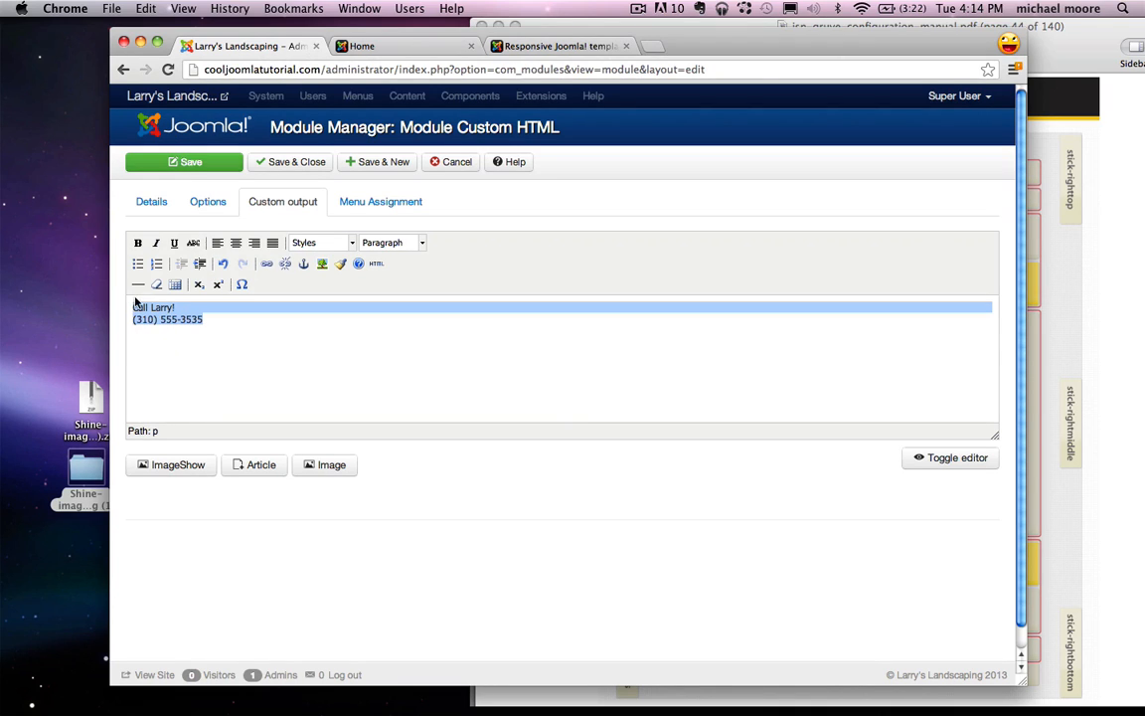
click(418, 242)
scroll(400, 328, down, 2)
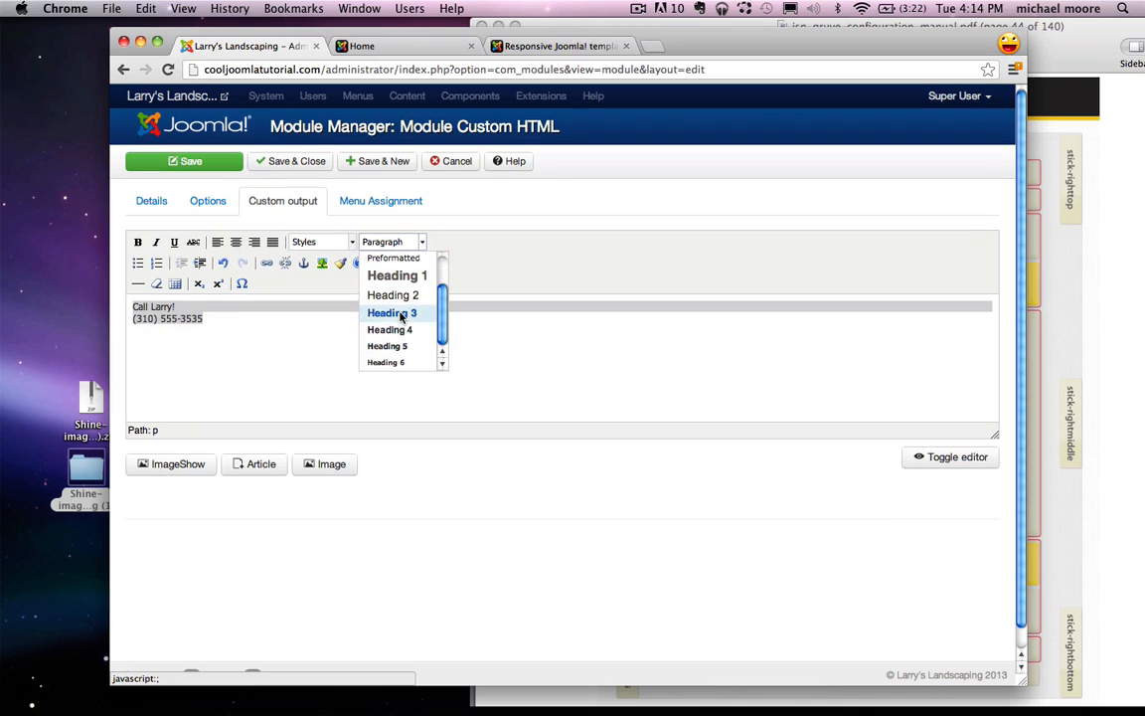
click(401, 331)
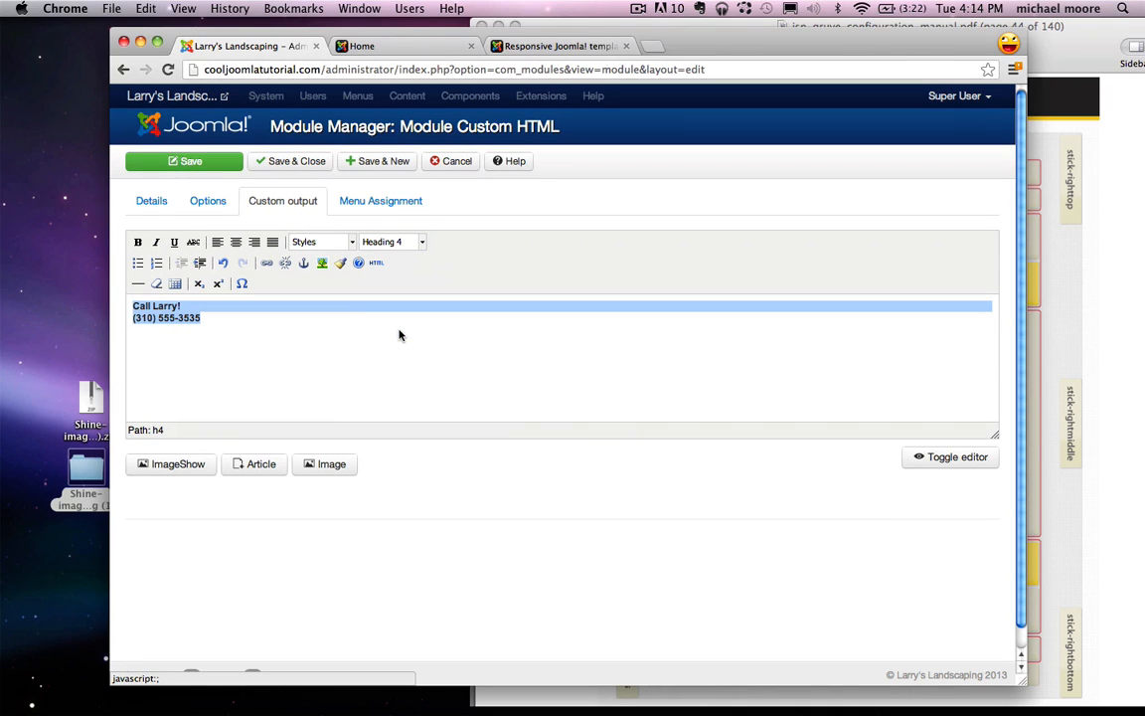
click(255, 242)
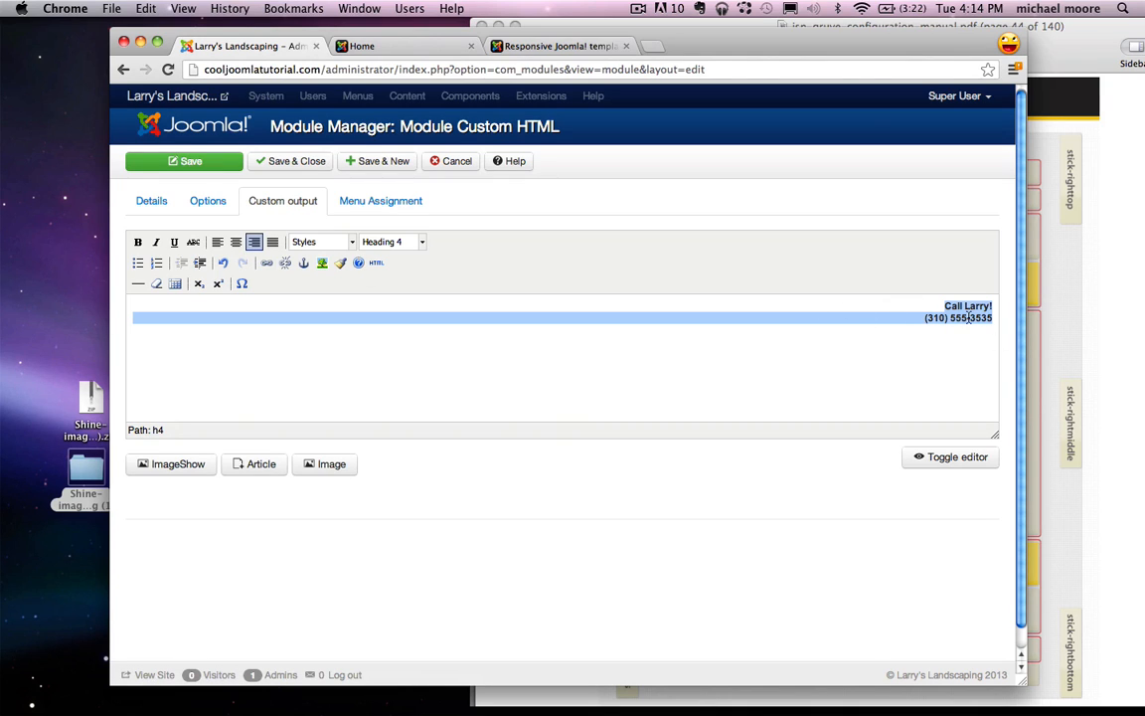
click(527, 212)
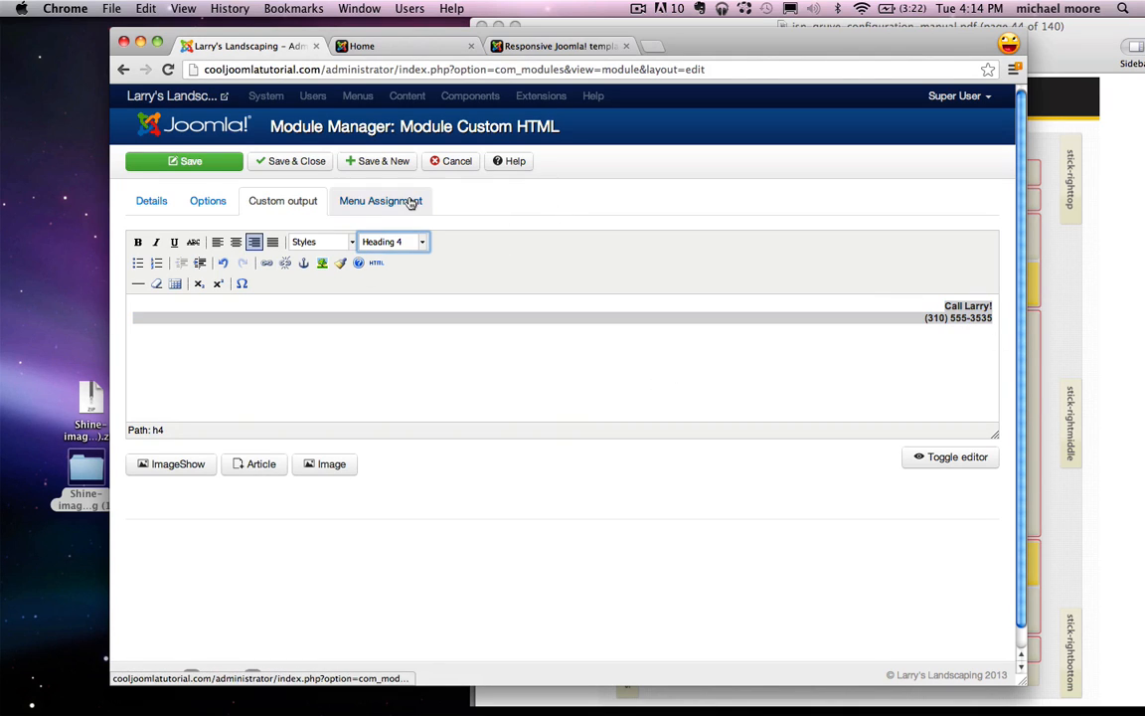
click(411, 203)
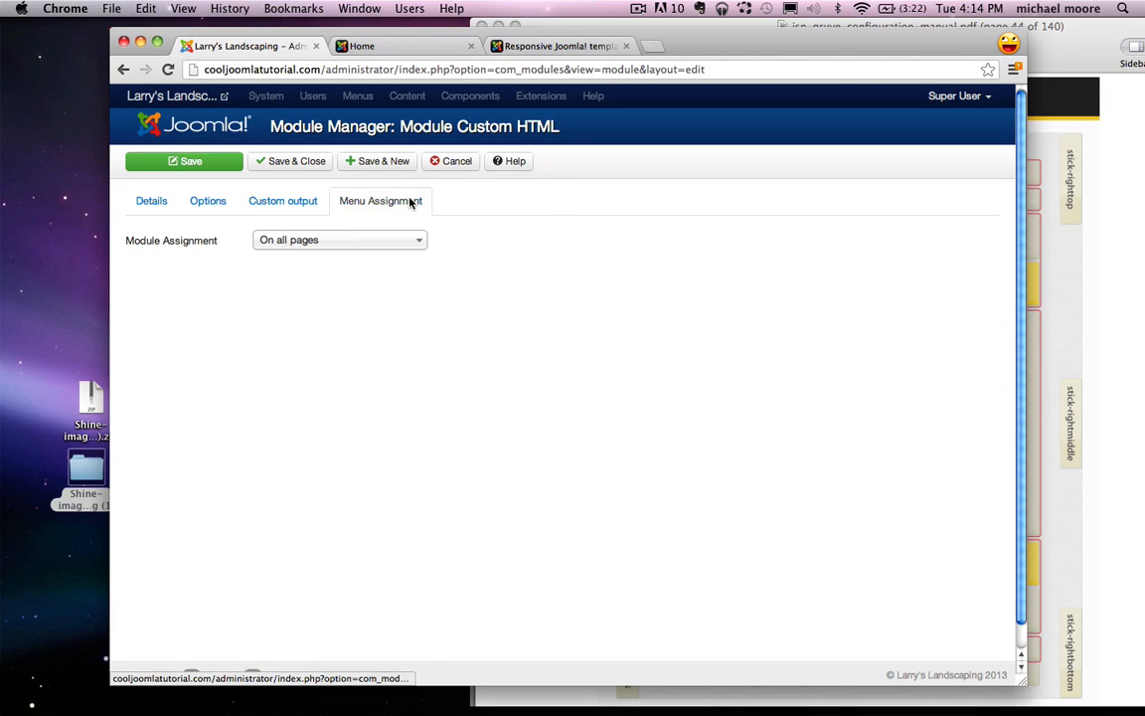
Step: Save and close the Phone Number module with its menu assignment set to On all pages
click(319, 239)
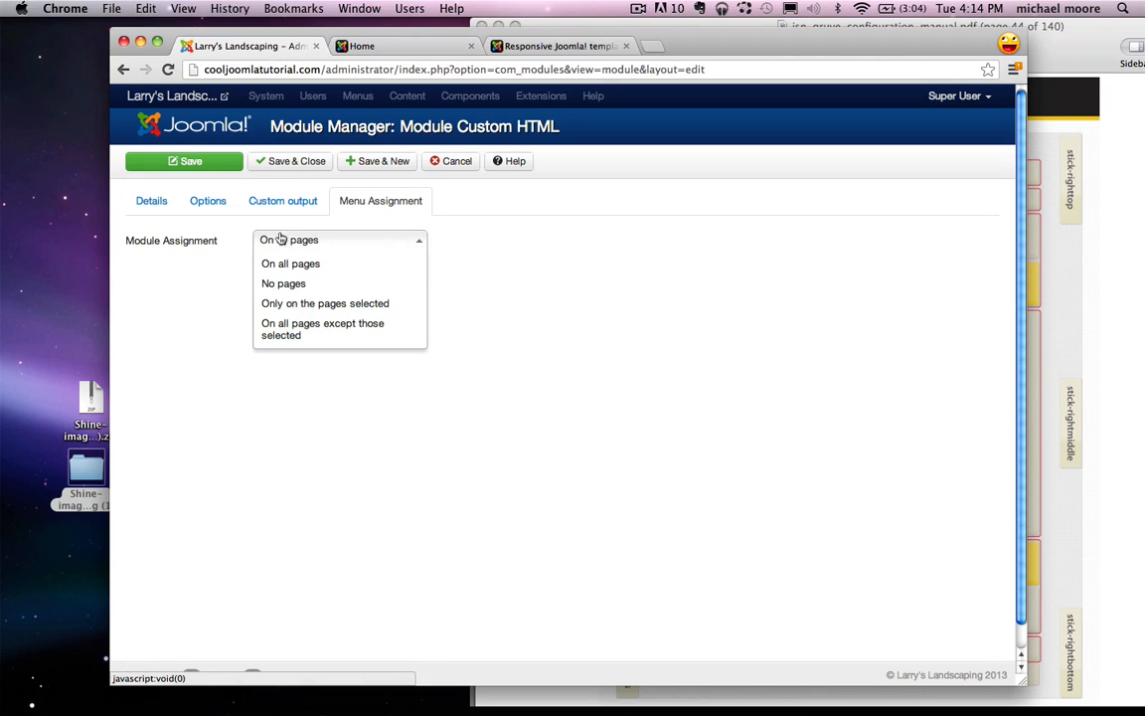
click(461, 247)
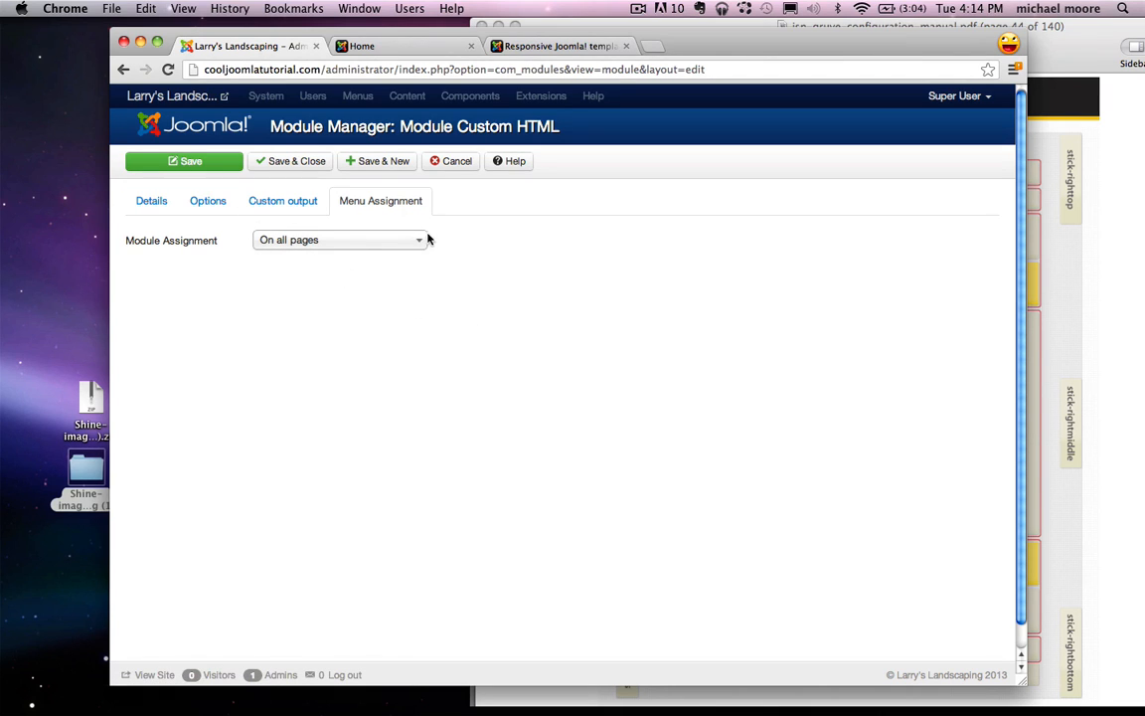
click(301, 161)
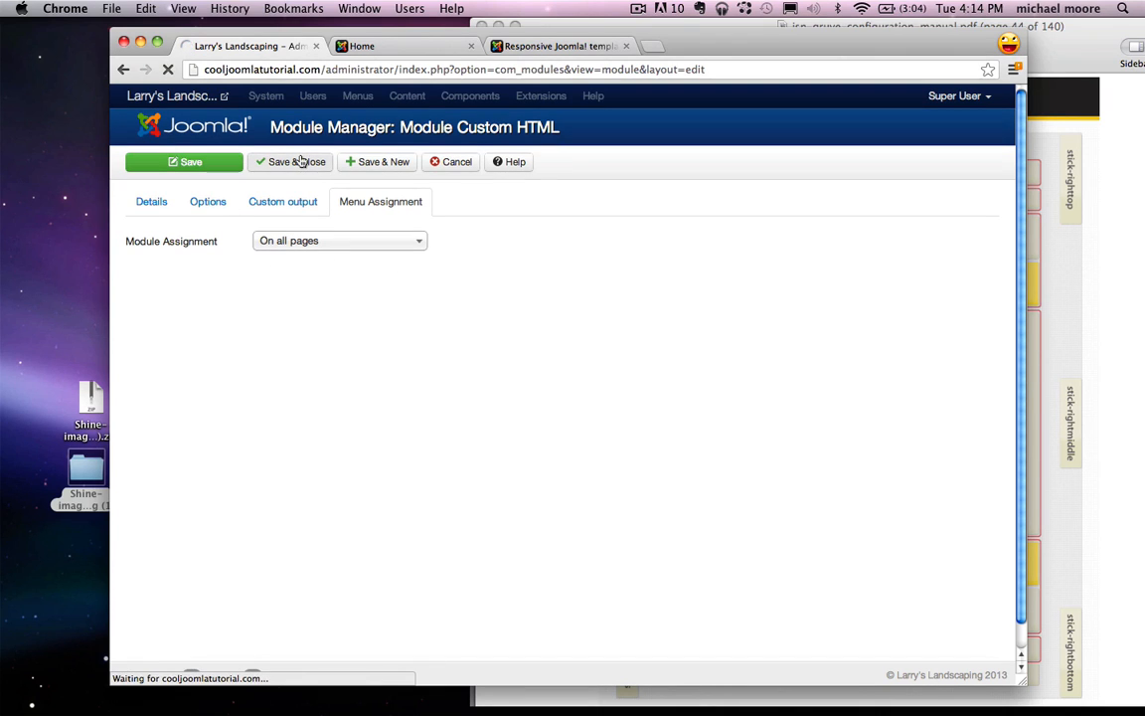
Step: Reload the live homepage to check the phone number at top right, then return to admin
click(362, 46)
click(166, 70)
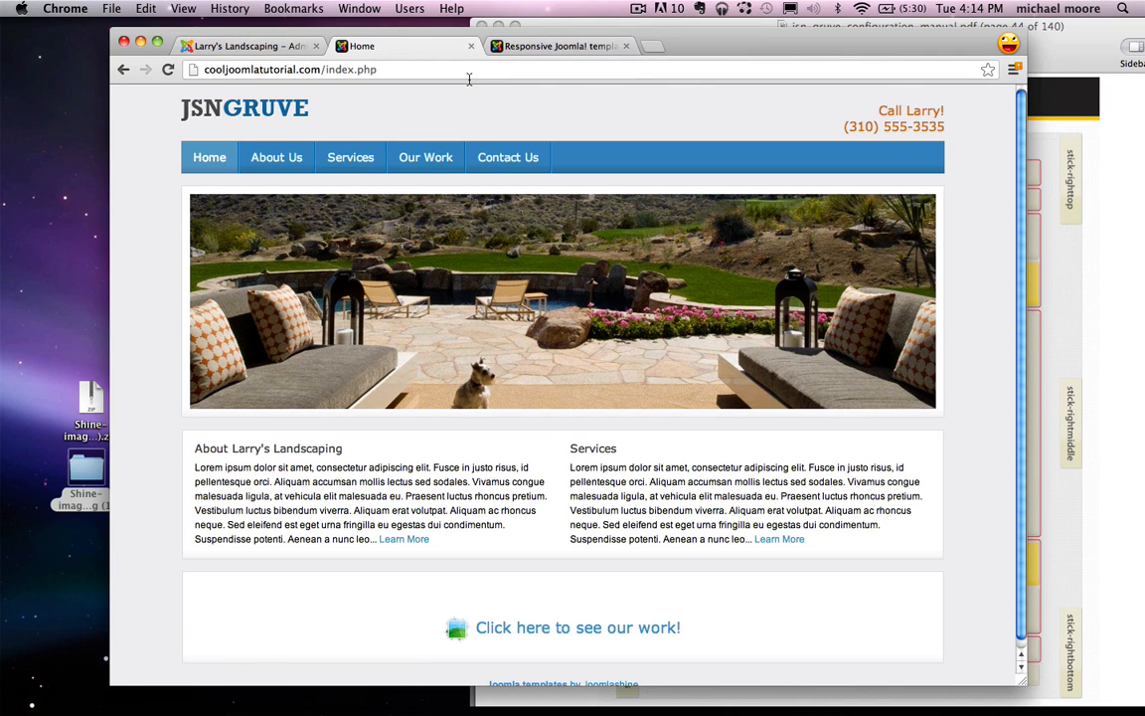
click(256, 47)
Step: Open the JSN Gruve FREE - Default template style on its Logo settings
click(608, 96)
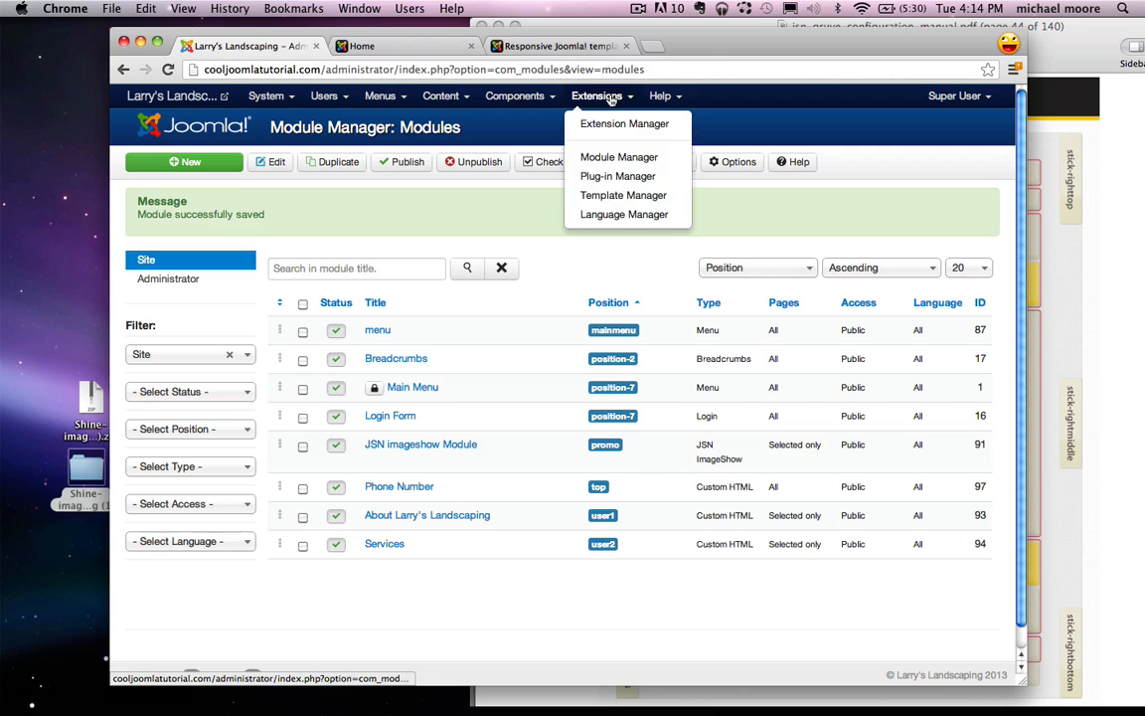
click(623, 195)
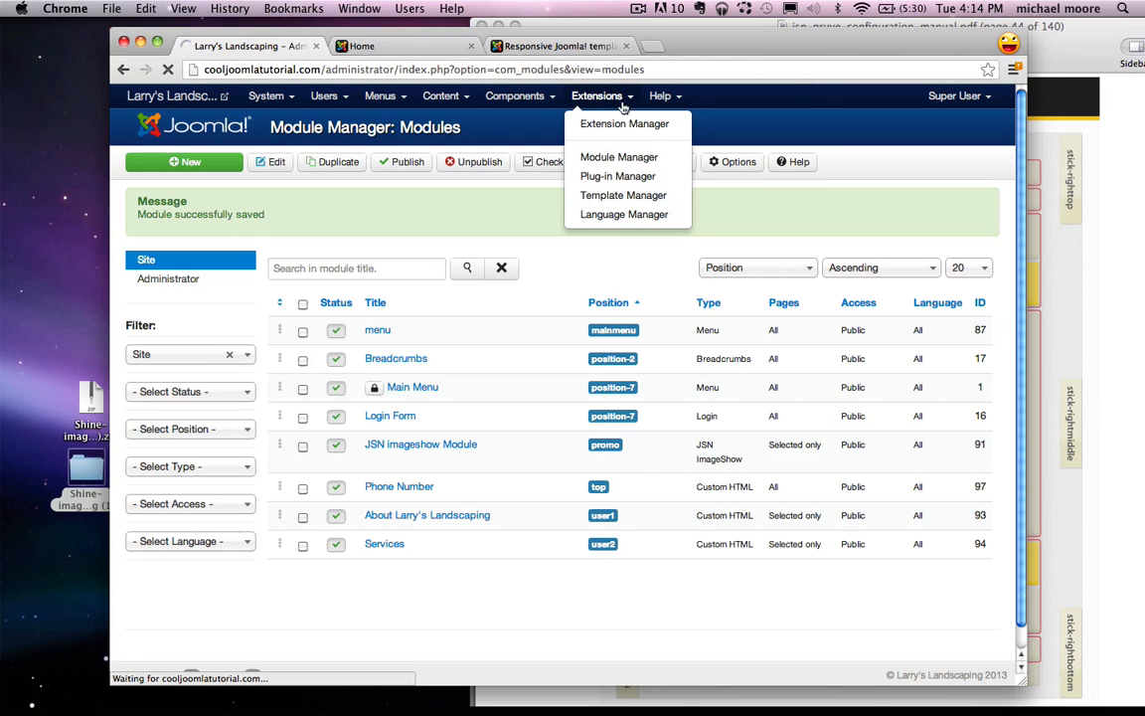
click(553, 95)
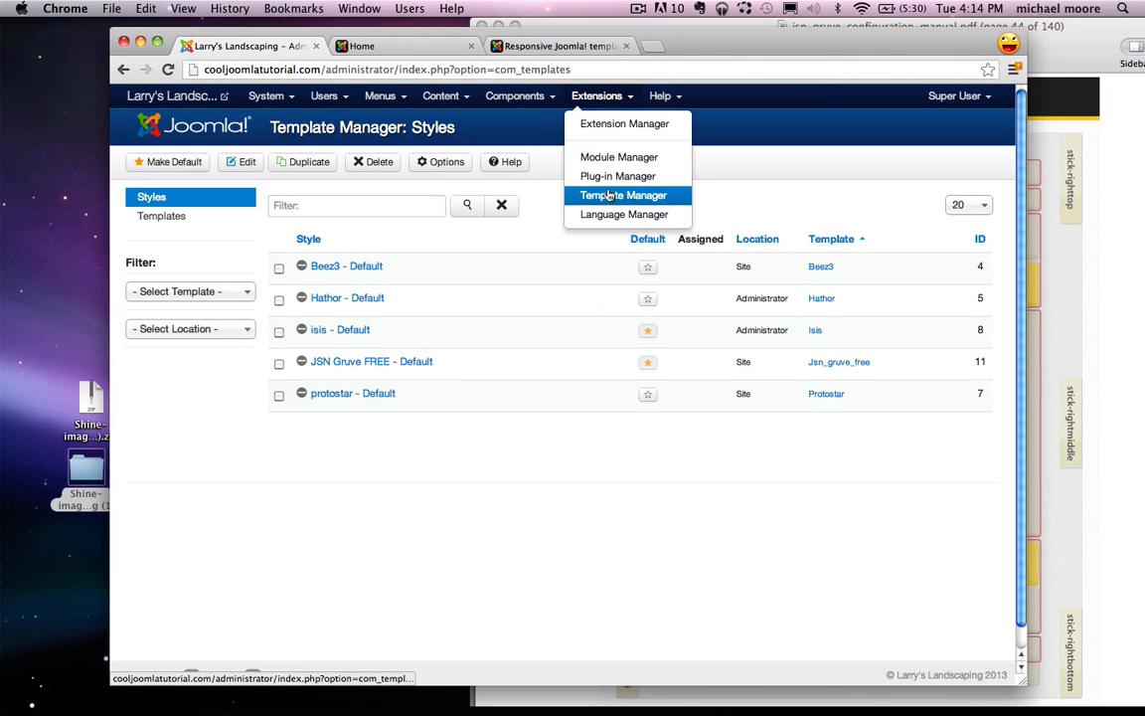
click(793, 193)
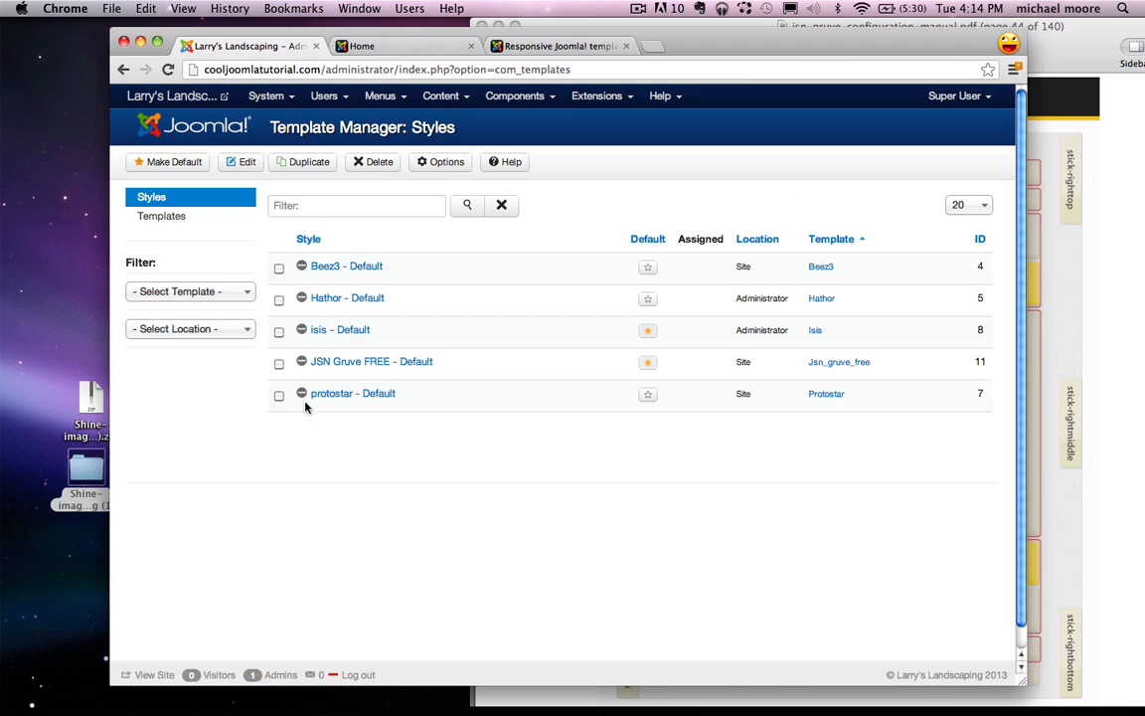
click(386, 367)
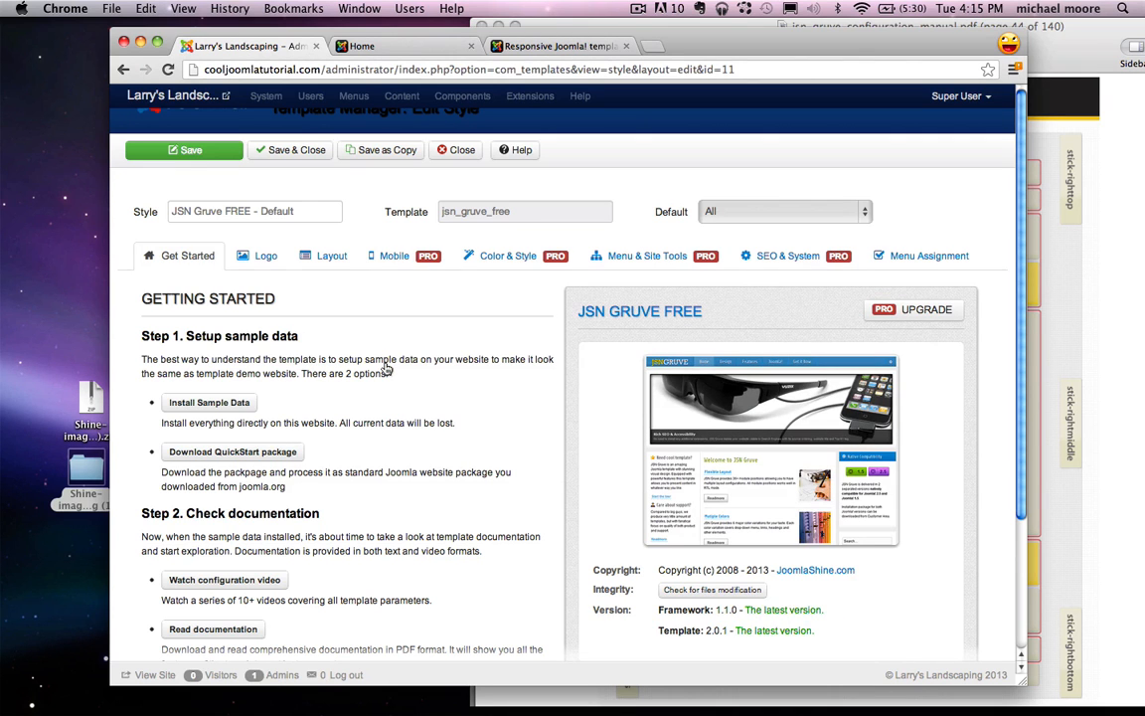
click(264, 257)
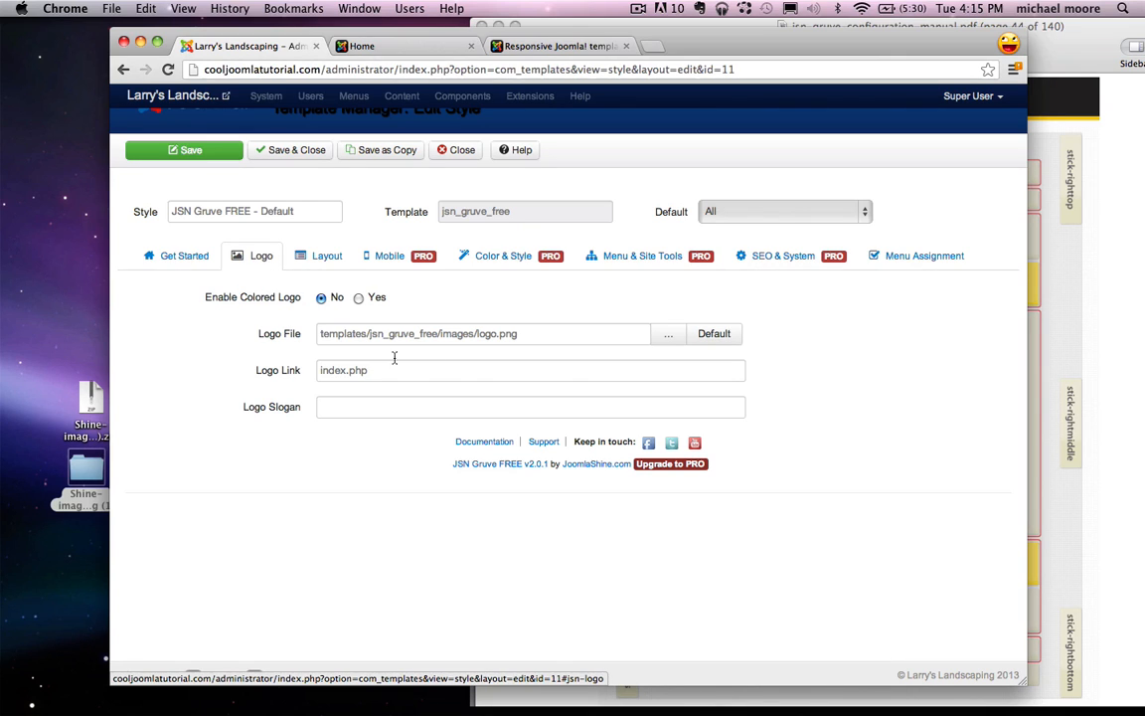
Step: Browse the logo image picker, then cancel so the default logo.png is kept
click(669, 338)
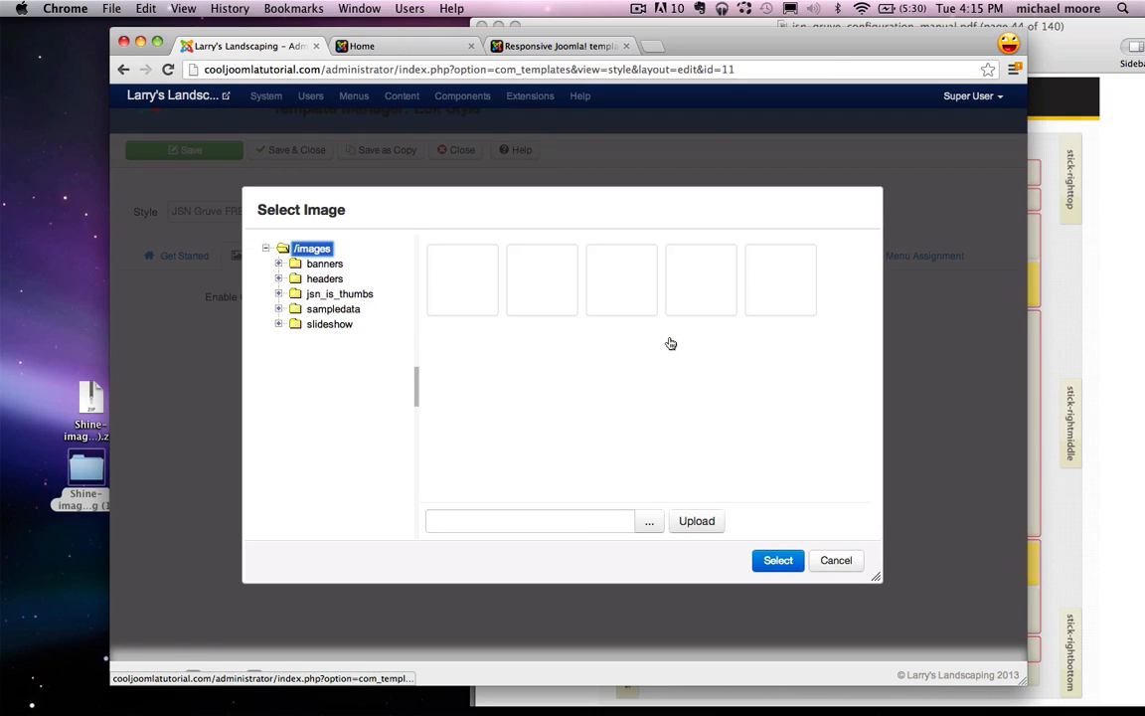
click(650, 524)
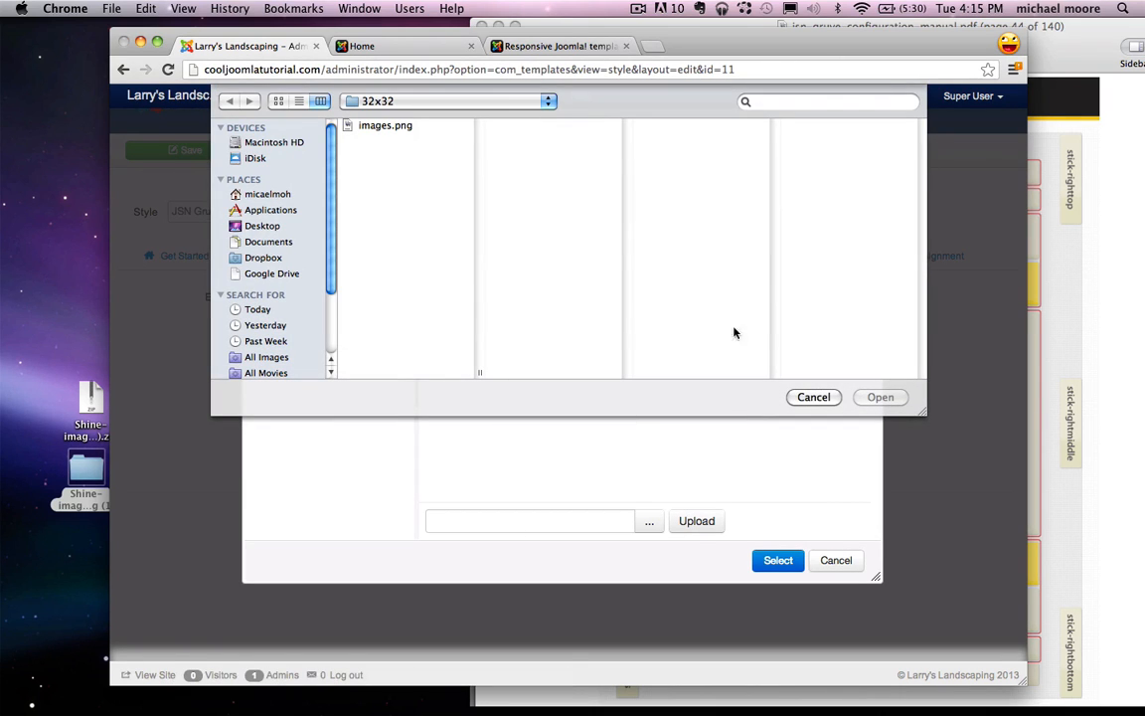
click(803, 398)
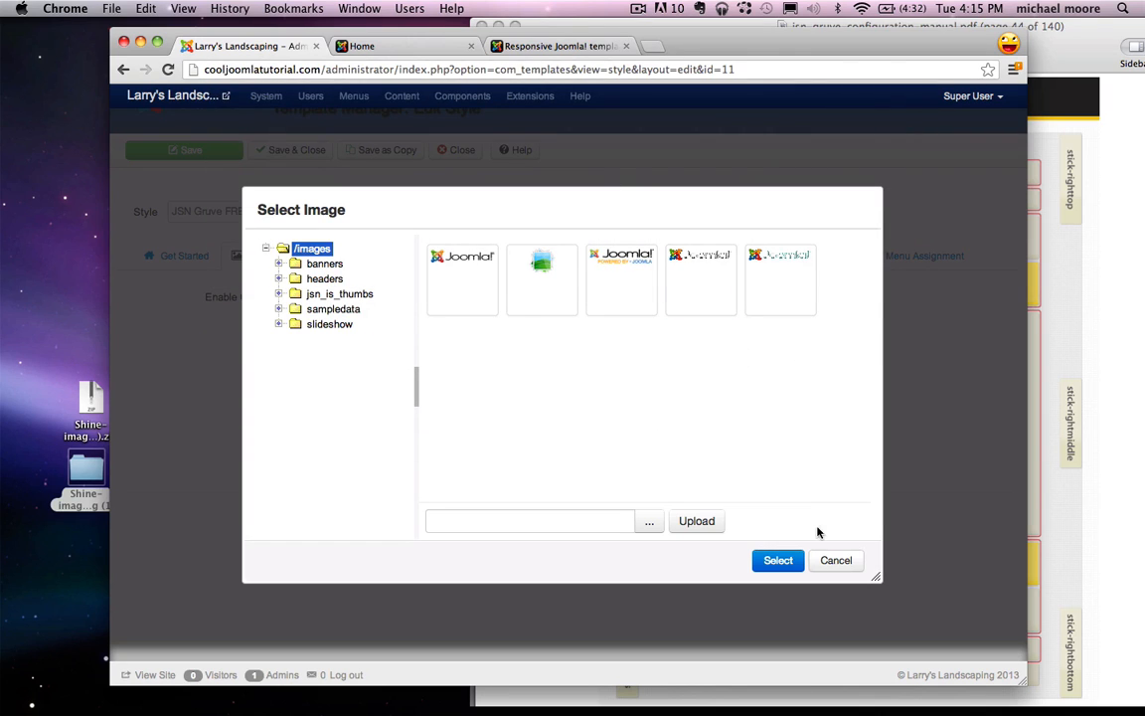
click(835, 562)
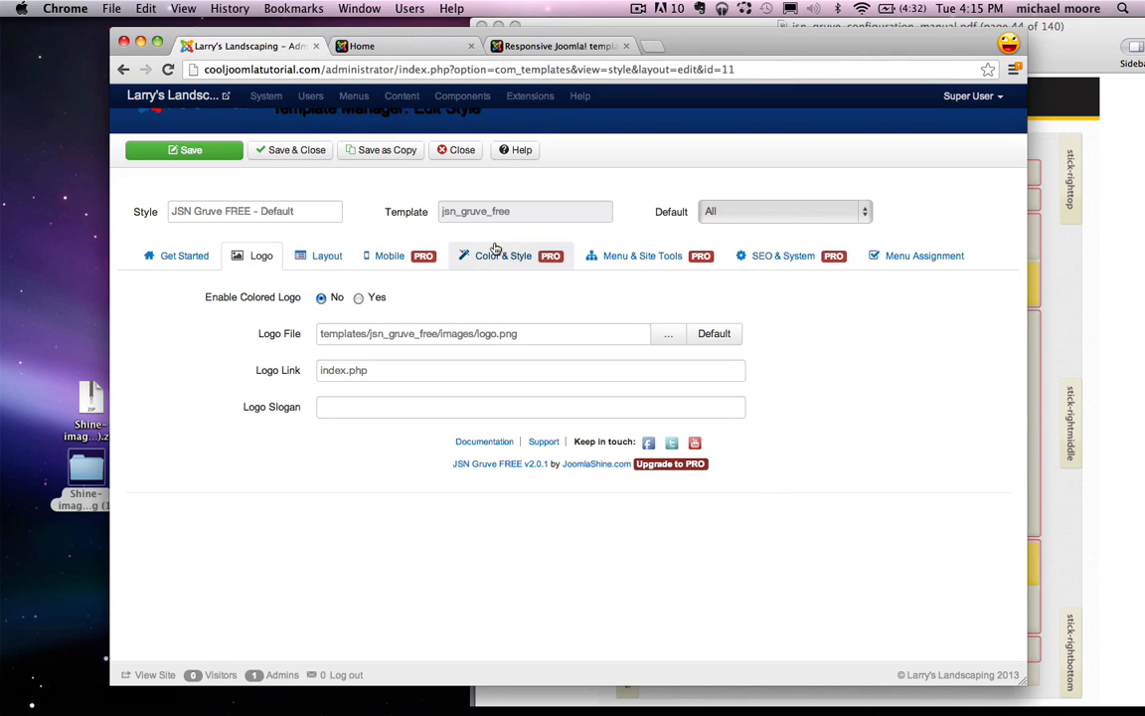
Step: Open Pixlr Editor from pixlr.com and start a new blank image
key(super+t)
text(pixlr.com)
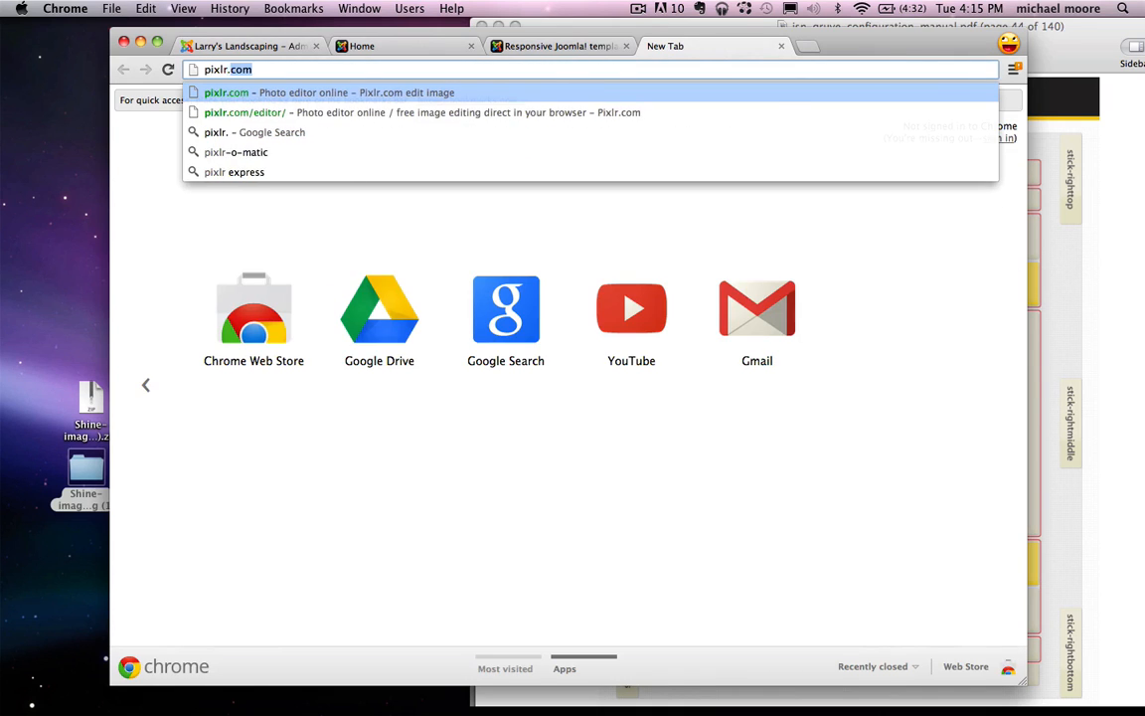
key(Return)
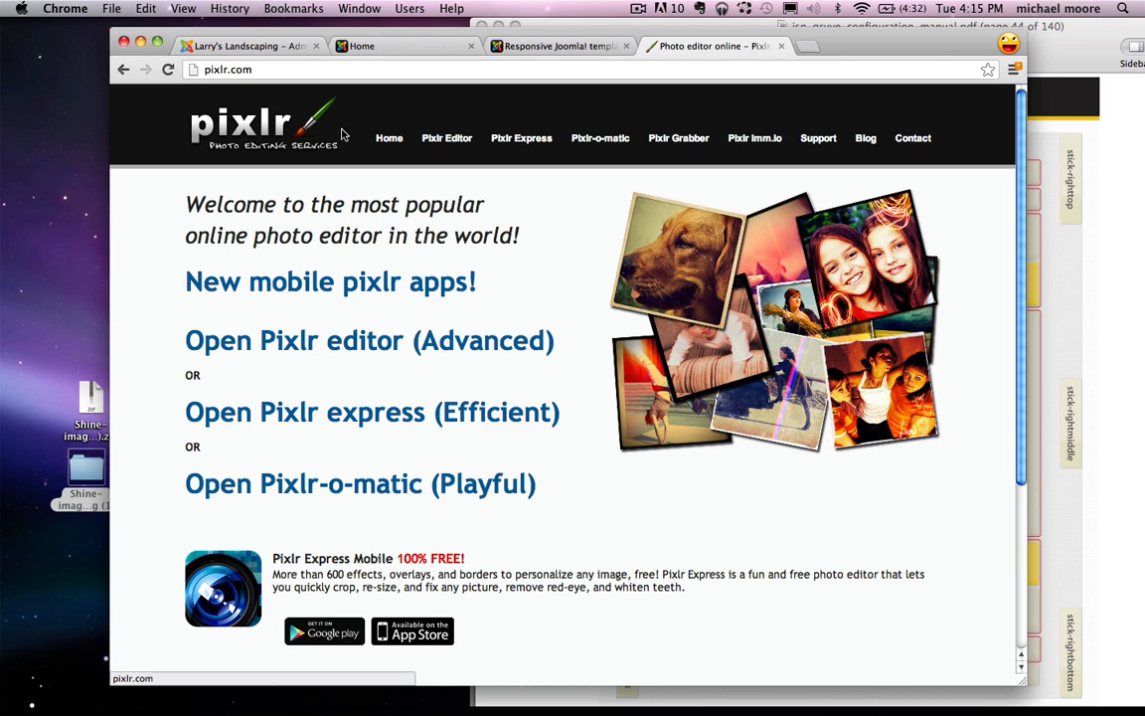
click(448, 141)
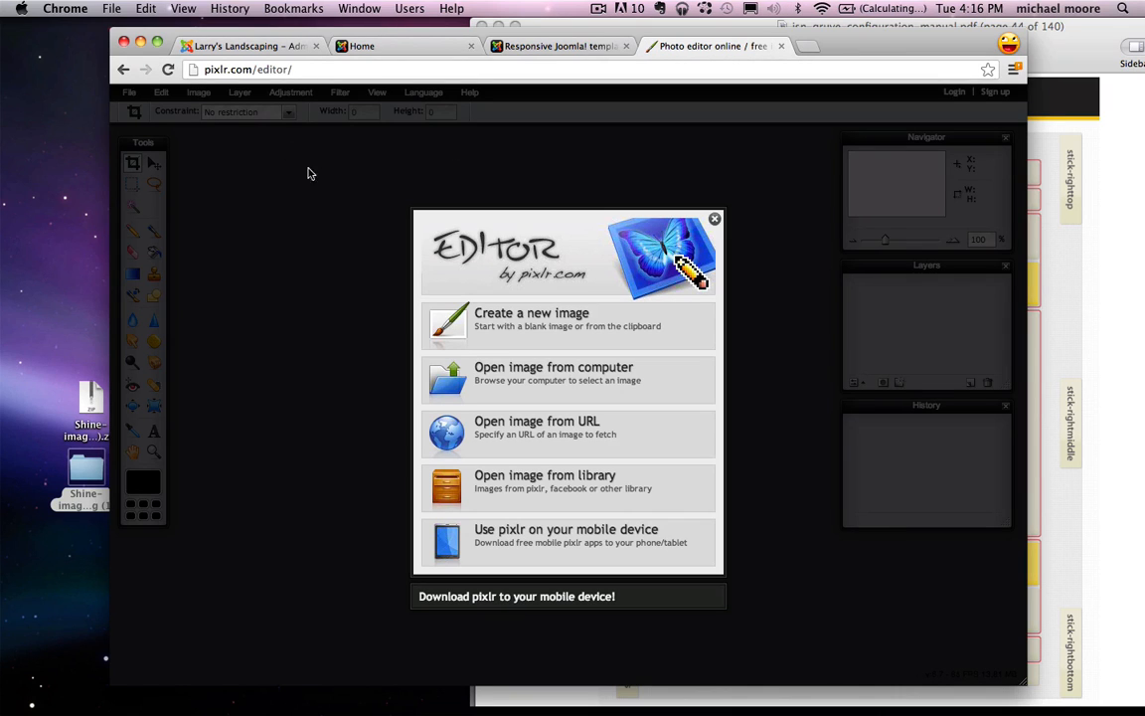
click(528, 339)
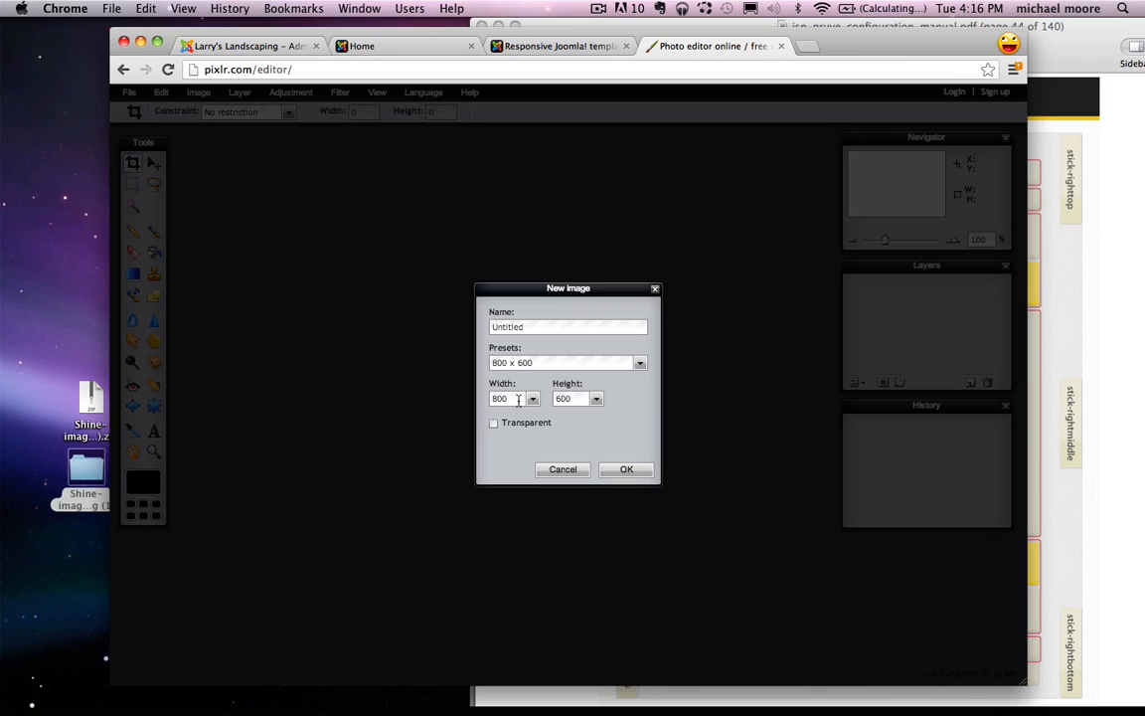
Step: Create the new image at 200 x 65 pixels with a transparent background
drag(518, 398, 477, 399)
text(200)
drag(575, 398, 540, 394)
text(65)
drag(513, 398, 494, 399)
click(532, 399)
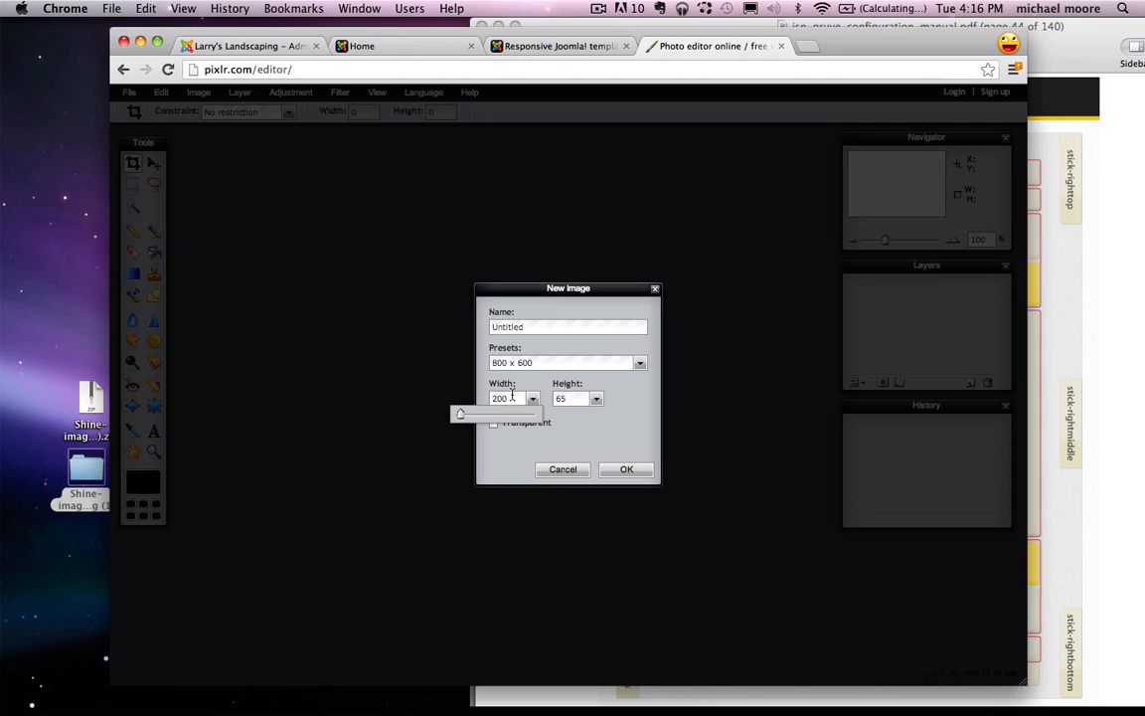
click(514, 398)
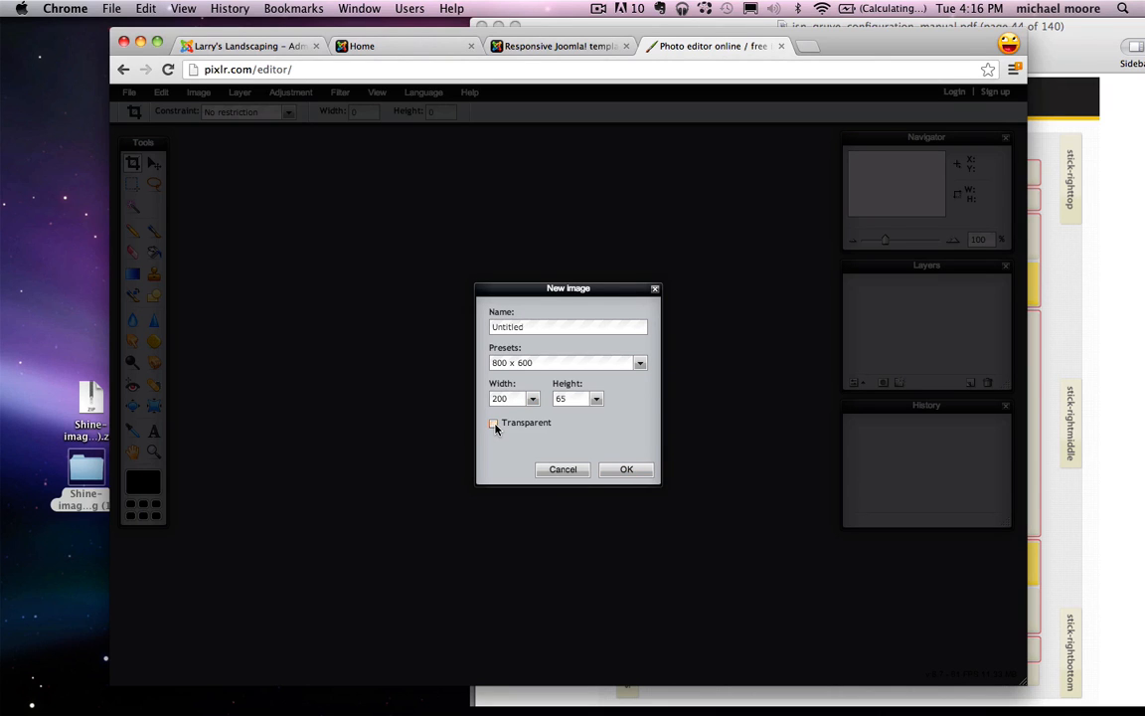
click(626, 470)
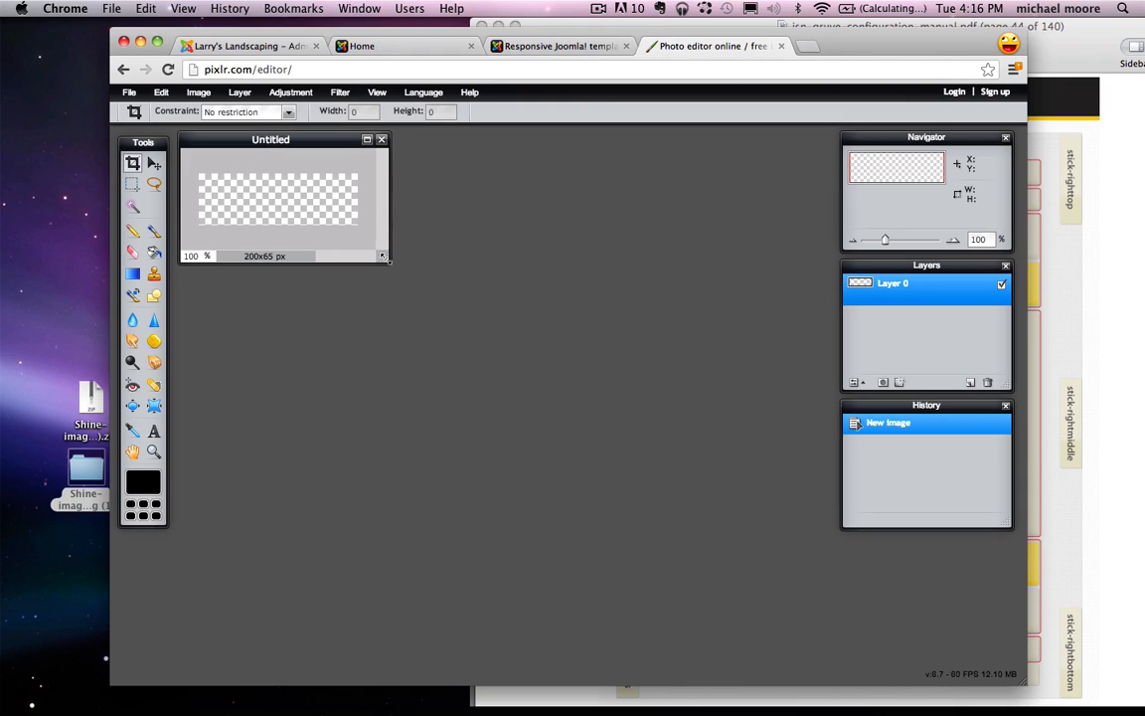
Step: Add a text layer reading 'Larry's Landscaping' split over two lines
drag(384, 257, 570, 296)
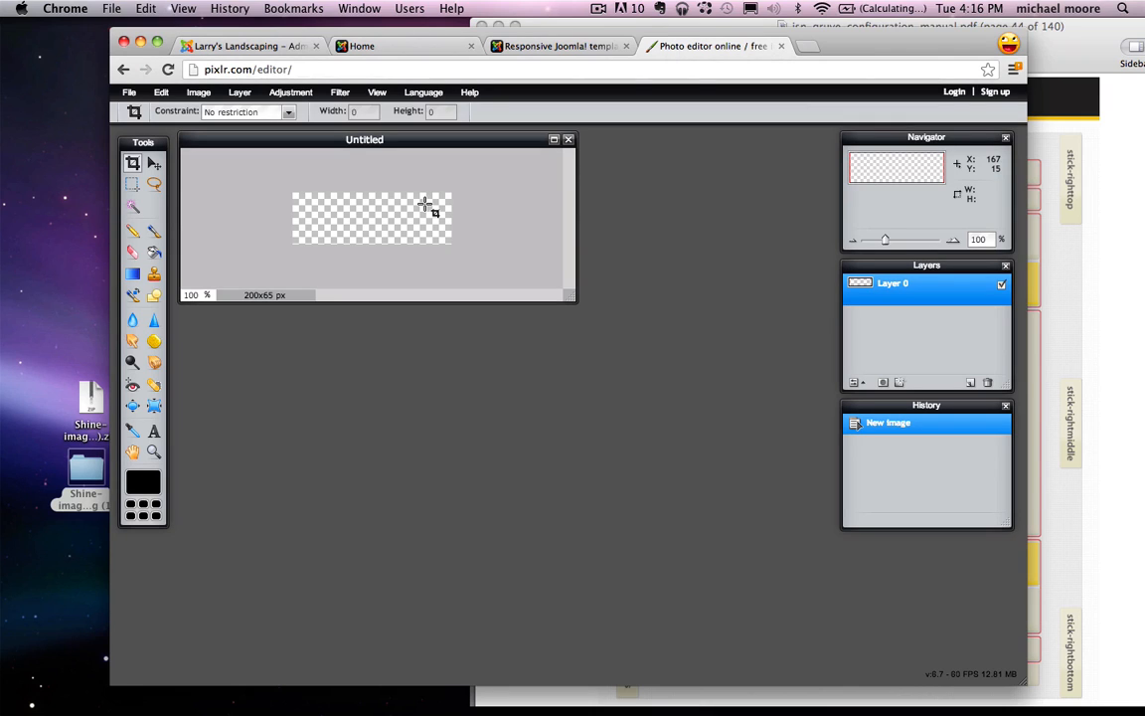
click(153, 432)
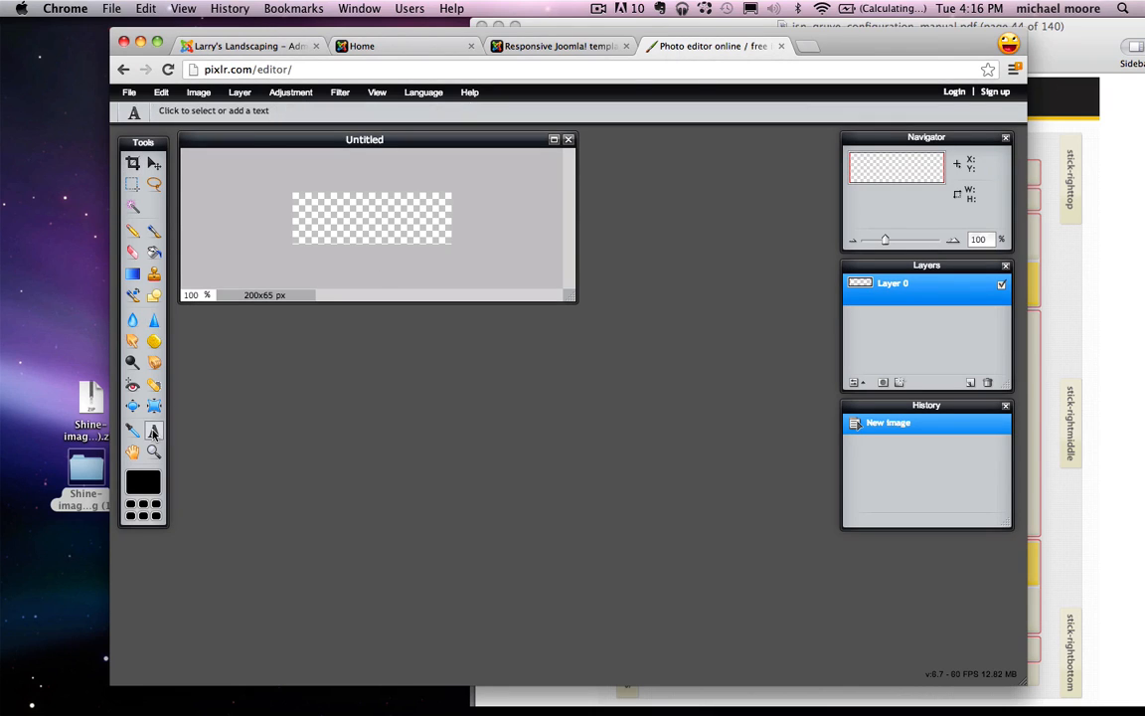
click(320, 221)
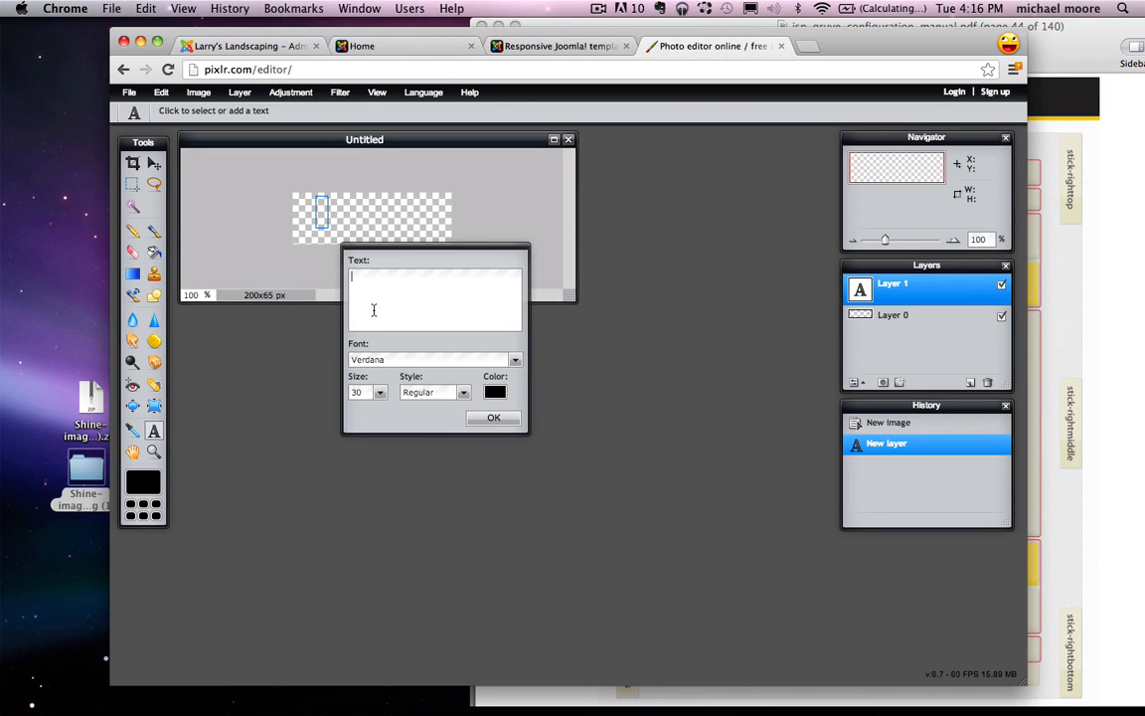
text(Larry's)
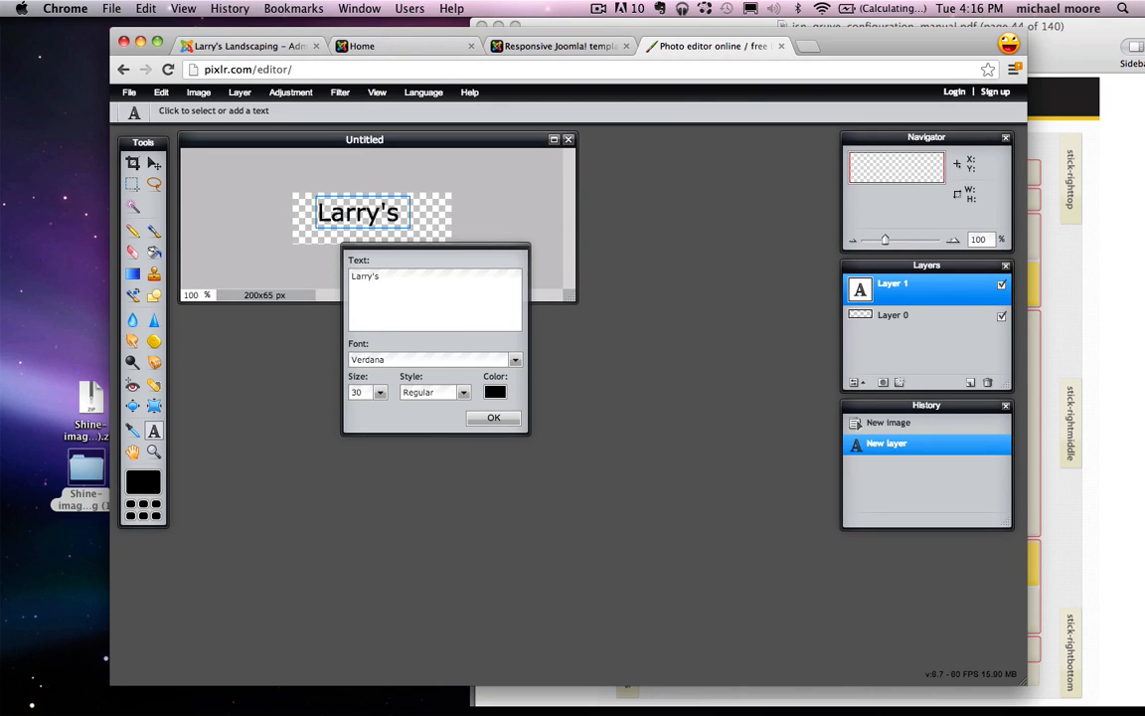
key(Return)
text(Landscaping)
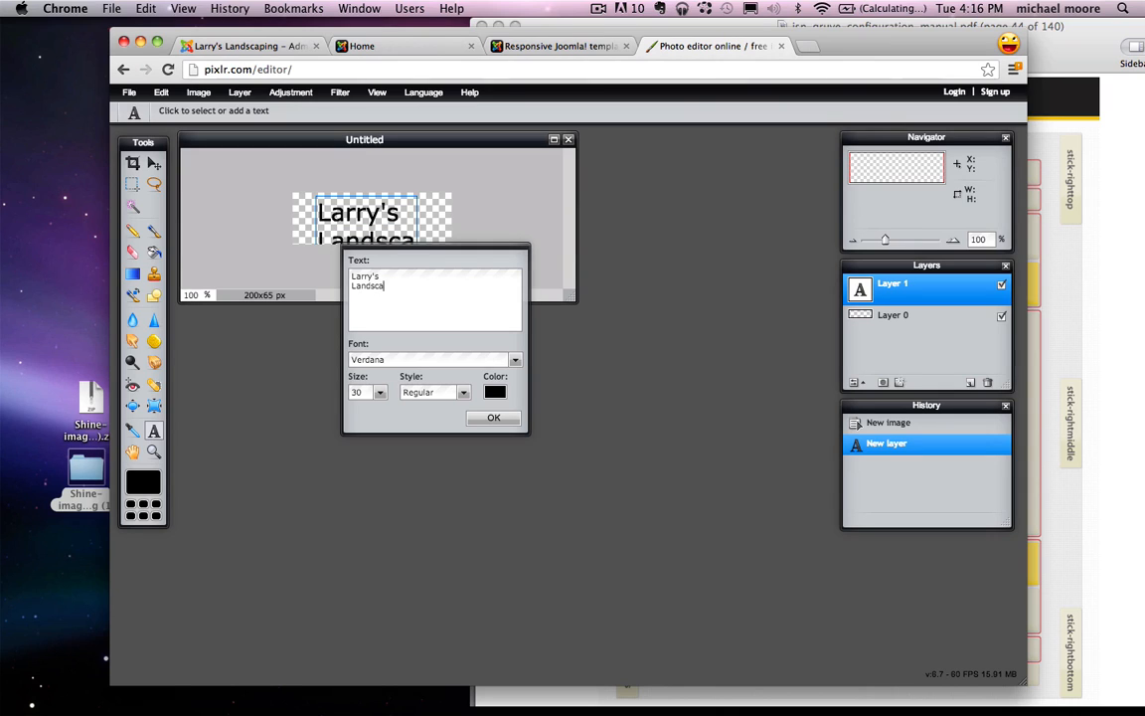
Step: Set the text to size 23 in red ff5c5c, apply it, and nudge it slightly right
click(378, 394)
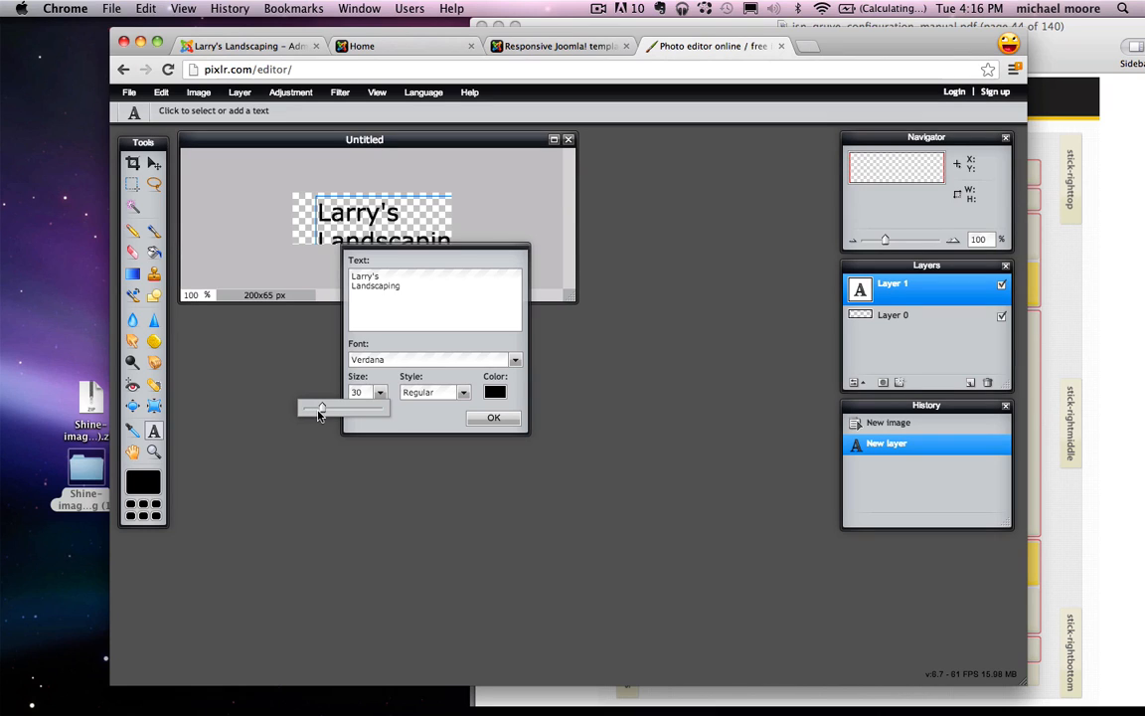
drag(320, 410, 315, 410)
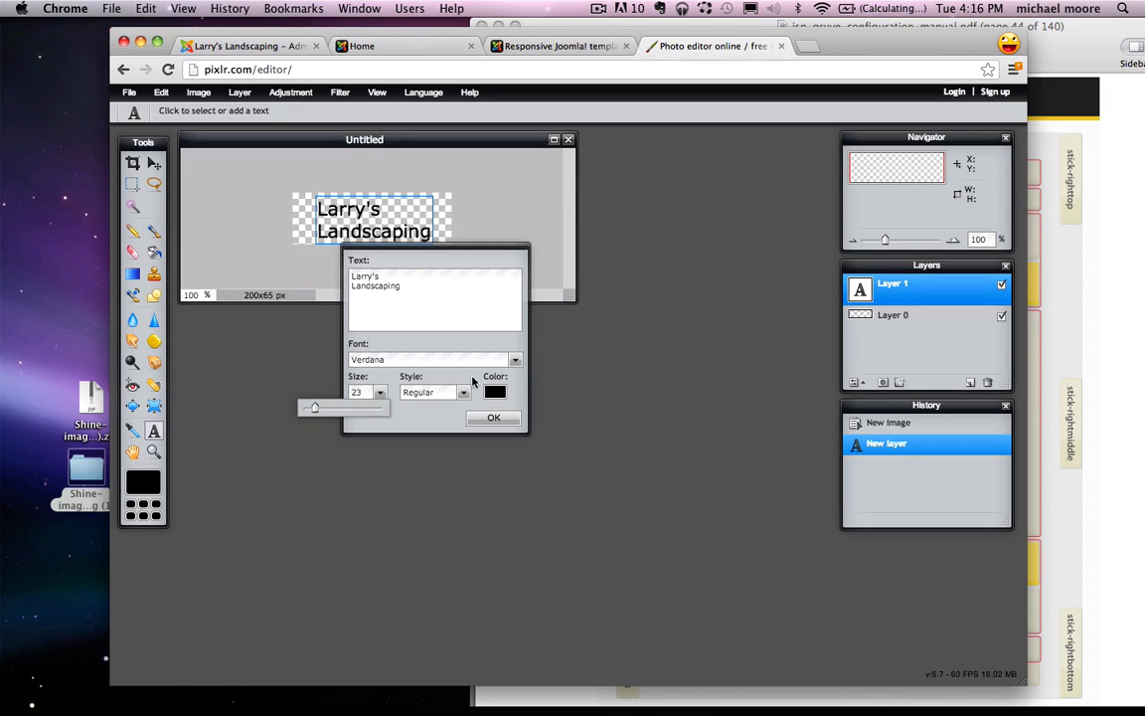
click(495, 393)
mouse_move(504, 322)
mouse_down()
mouse_move(509, 307)
mouse_move(471, 292)
mouse_move(510, 300)
mouse_up()
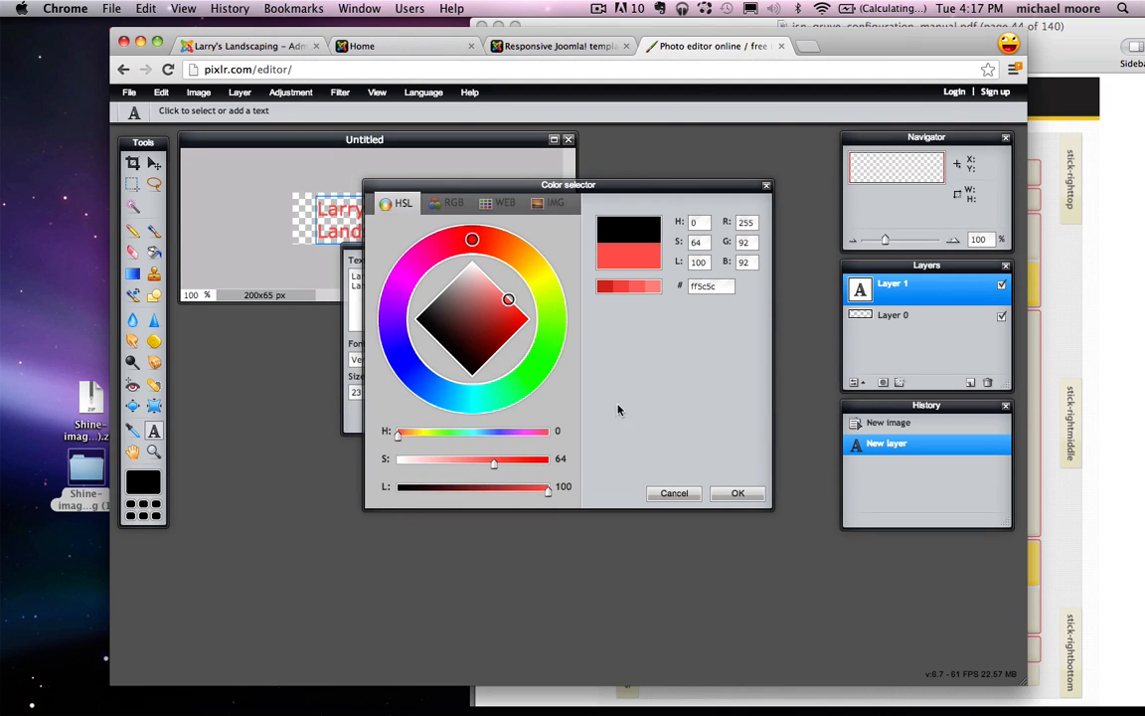
click(737, 494)
click(487, 416)
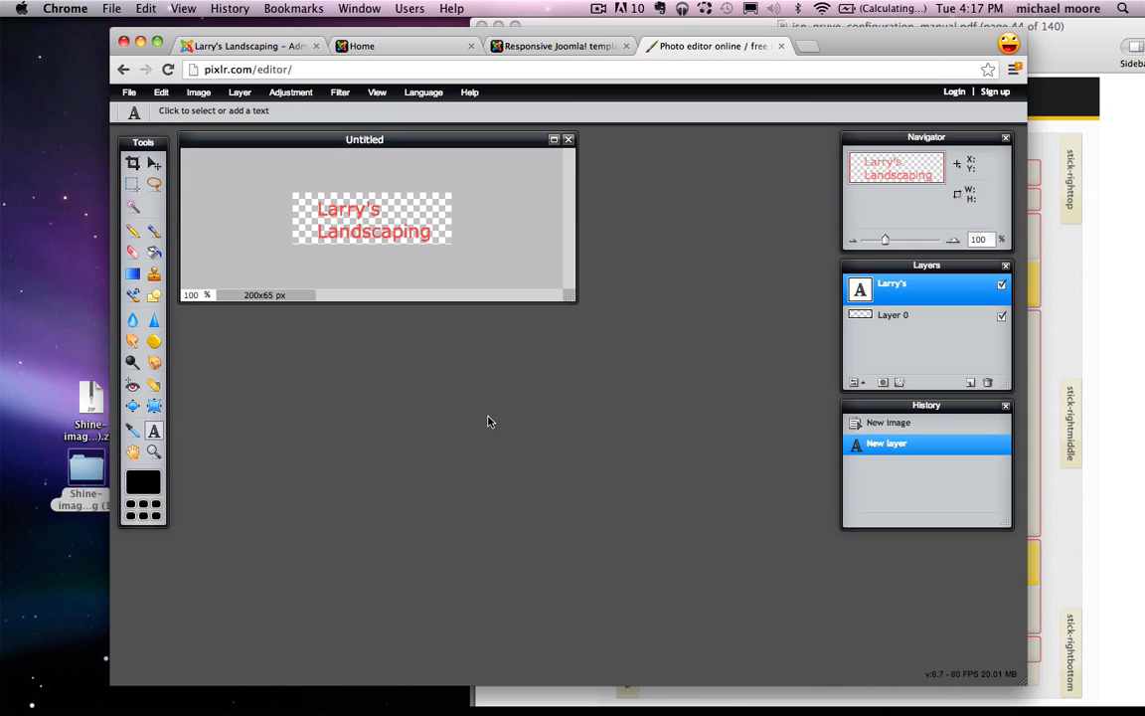
click(154, 162)
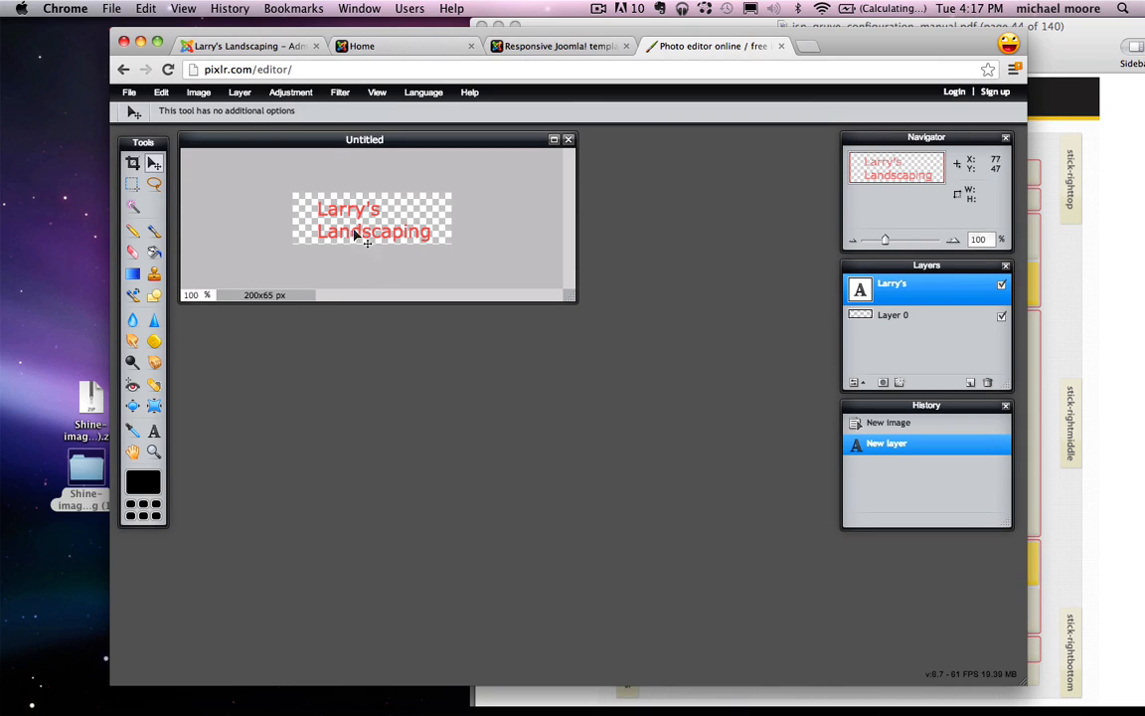
drag(349, 231, 366, 229)
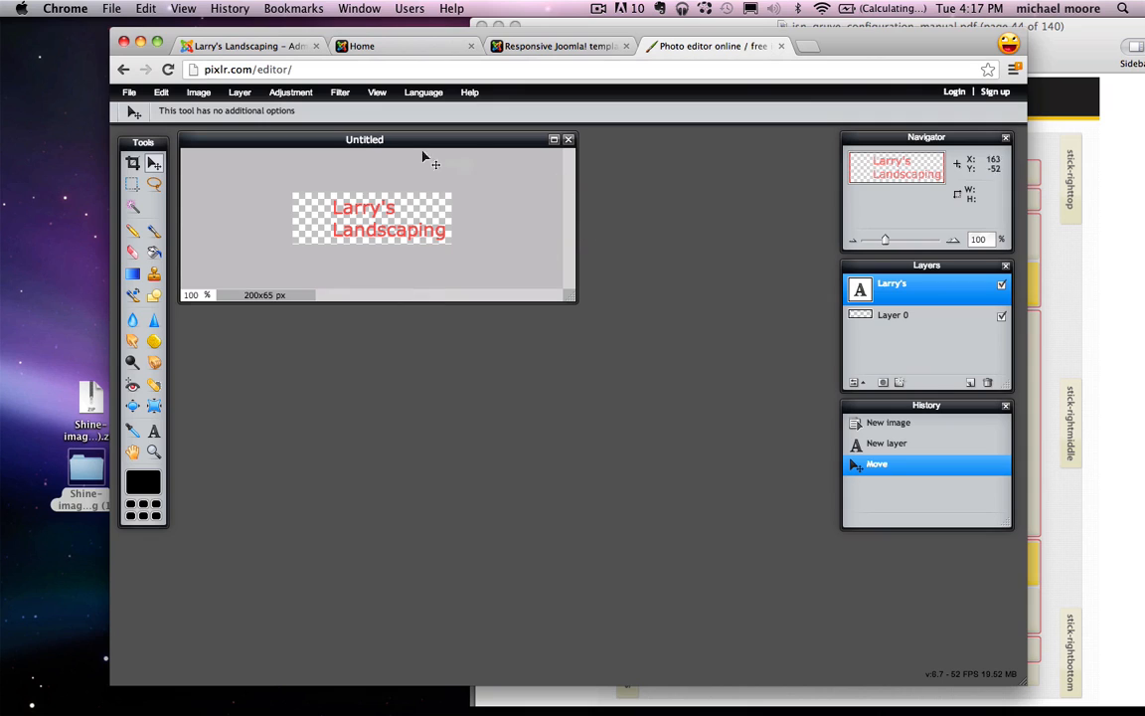
Step: Save the Pixlr text image as transparent PNG logo.png on the Desktop, then close Pixlr
click(129, 94)
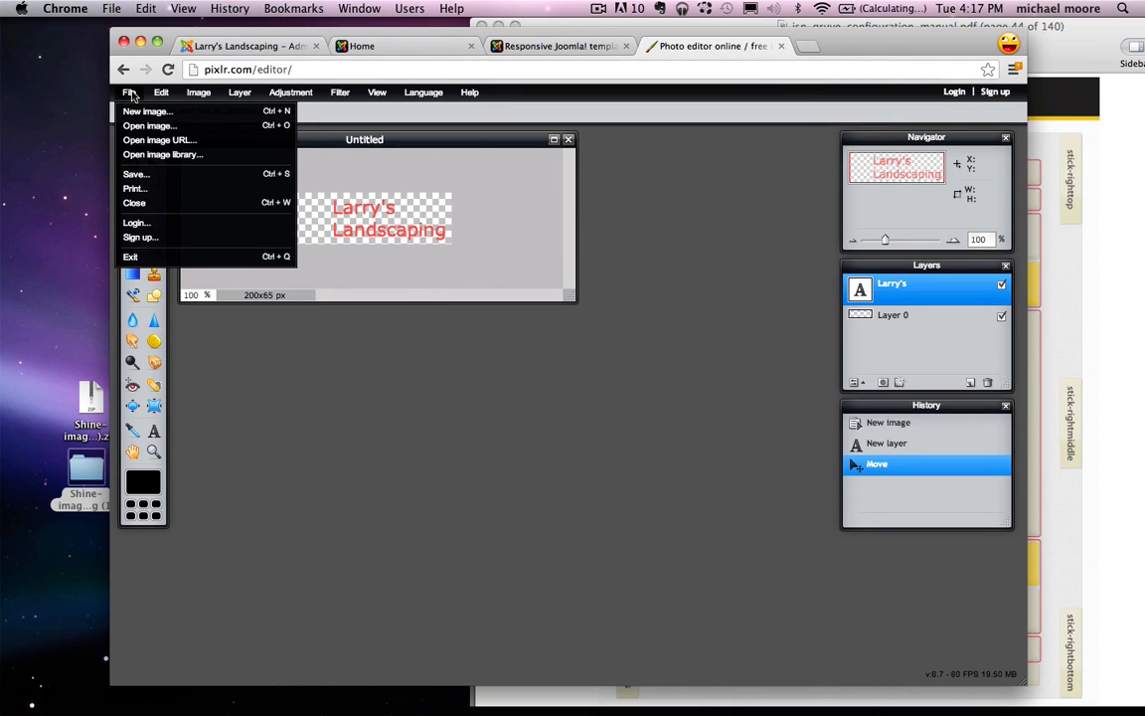
click(136, 174)
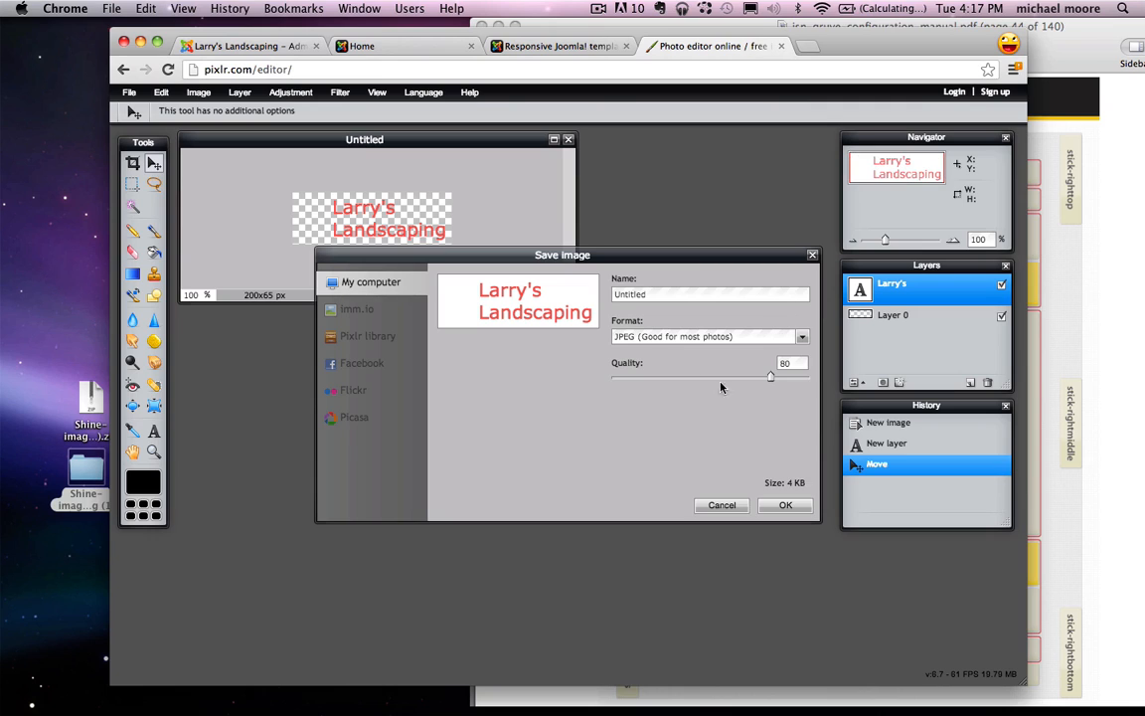
click(646, 338)
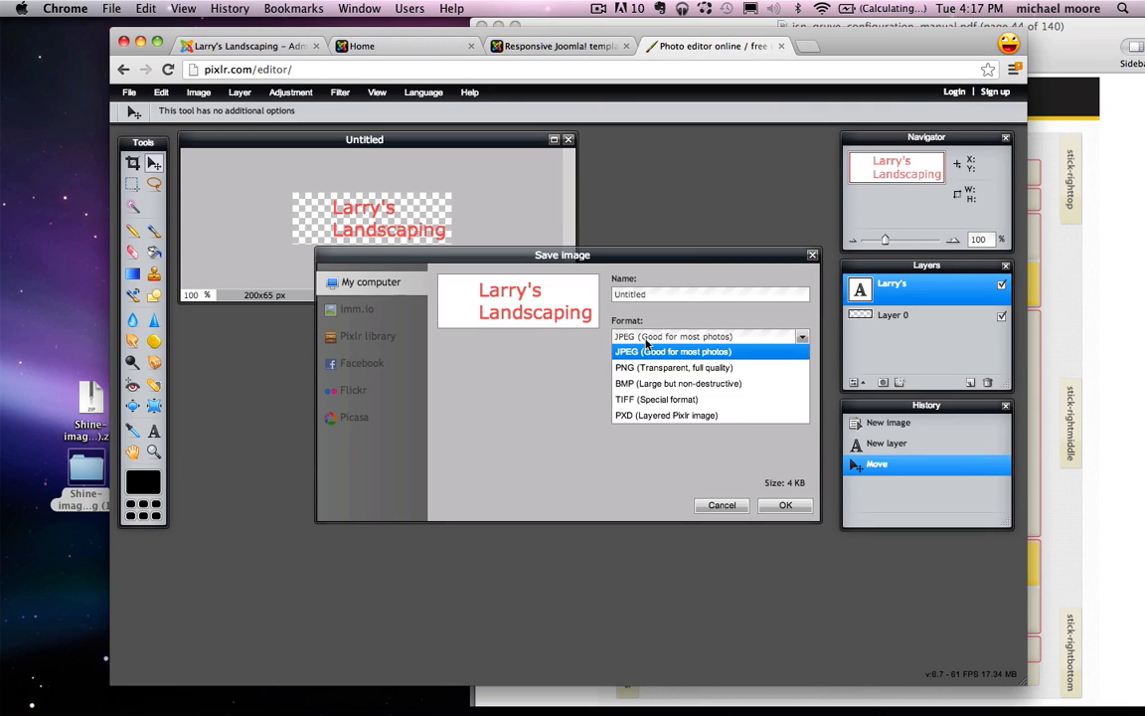
click(654, 368)
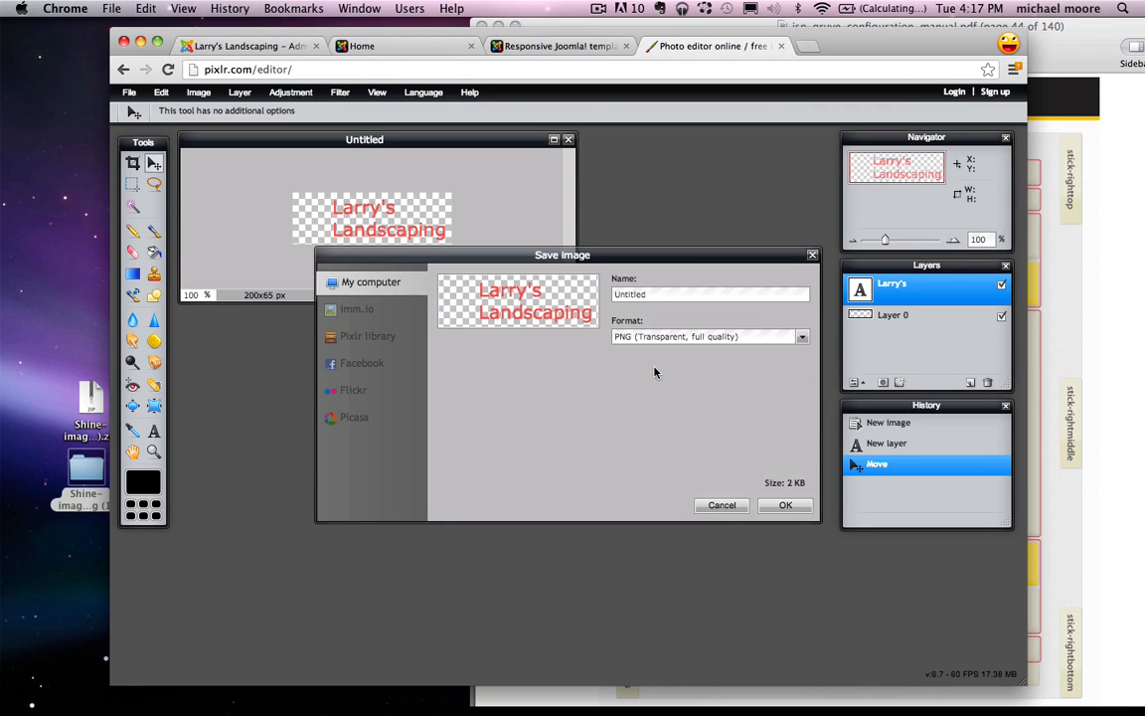
double_click(674, 293)
text(logo.png)
click(786, 507)
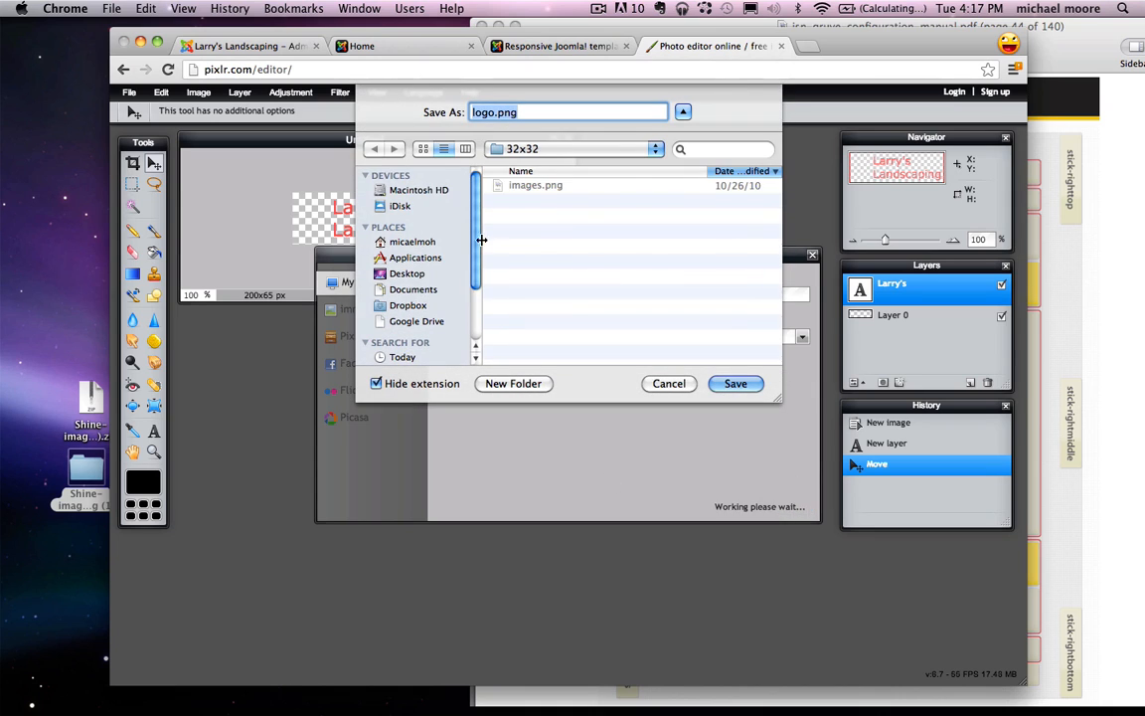
click(405, 273)
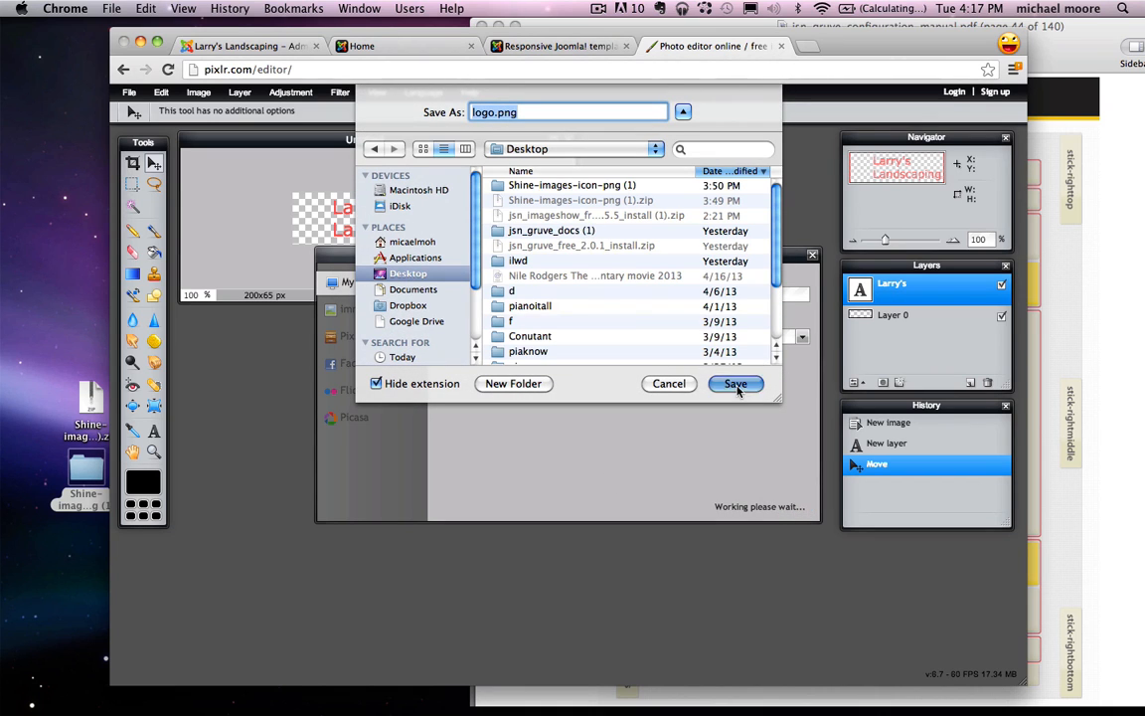
click(738, 385)
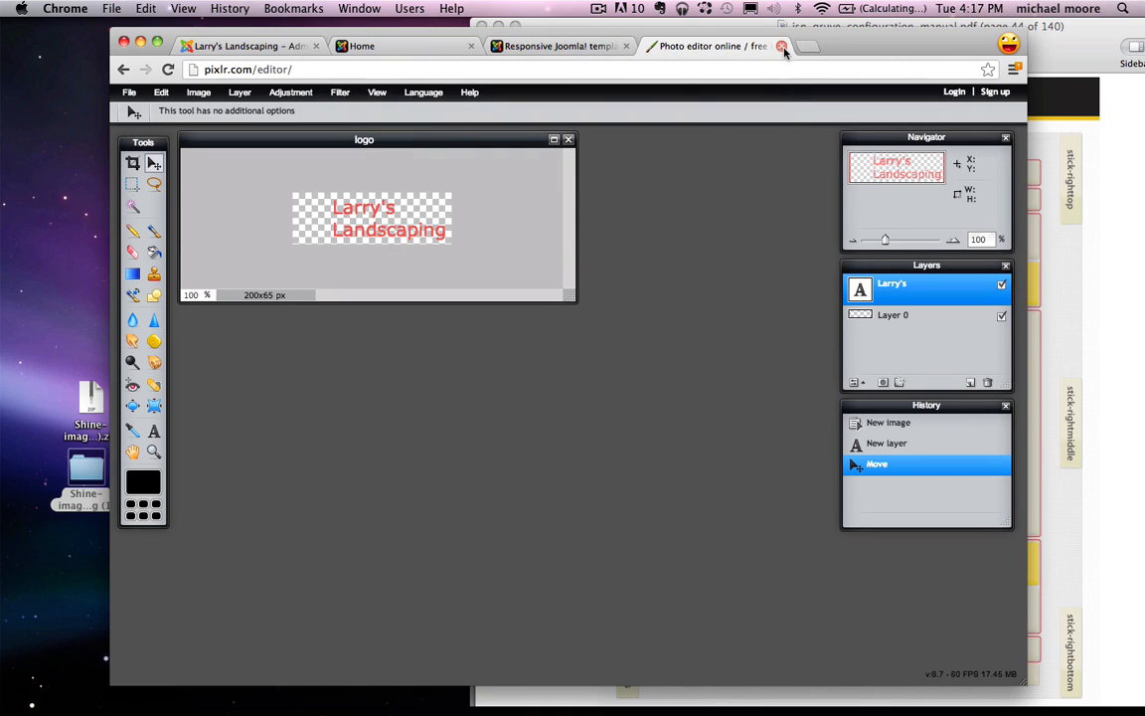
click(782, 47)
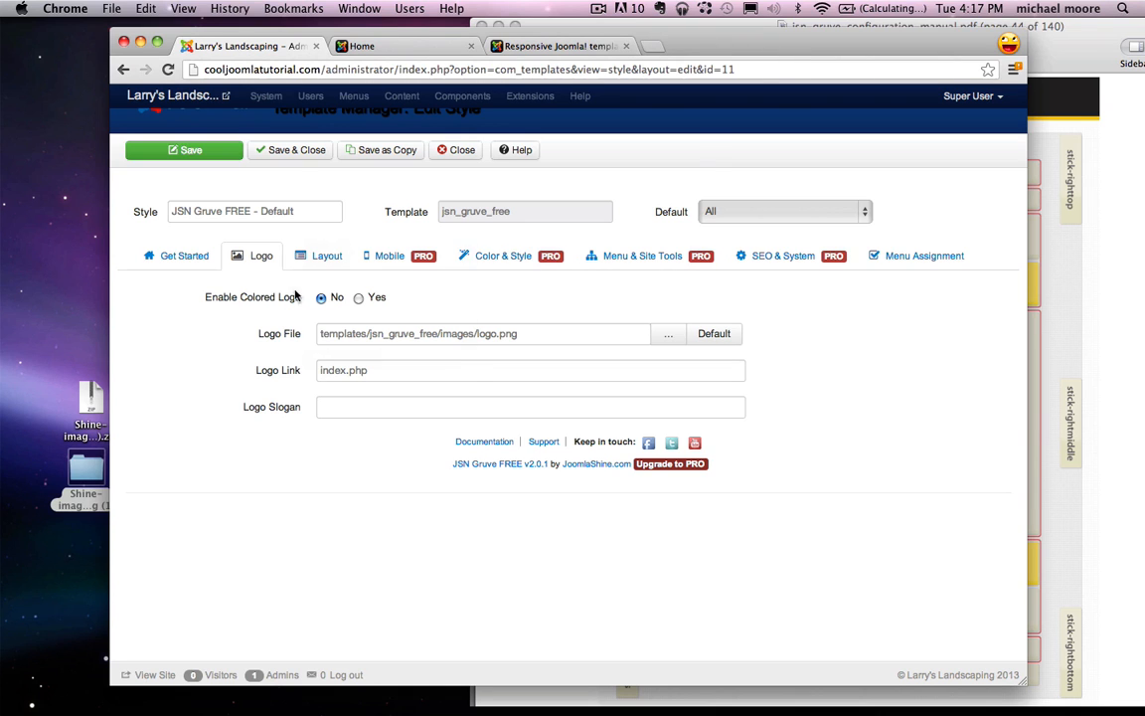
Step: Upload logo.png from the Desktop, set it as the template's Logo File, and save the style
click(666, 333)
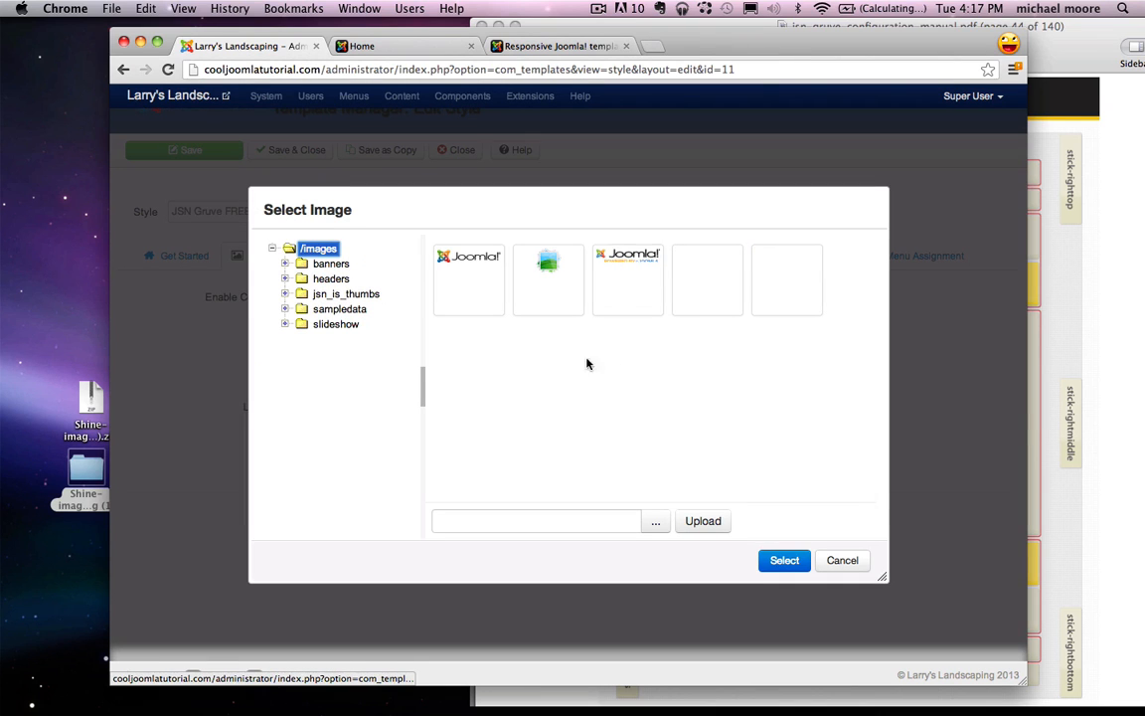
click(653, 521)
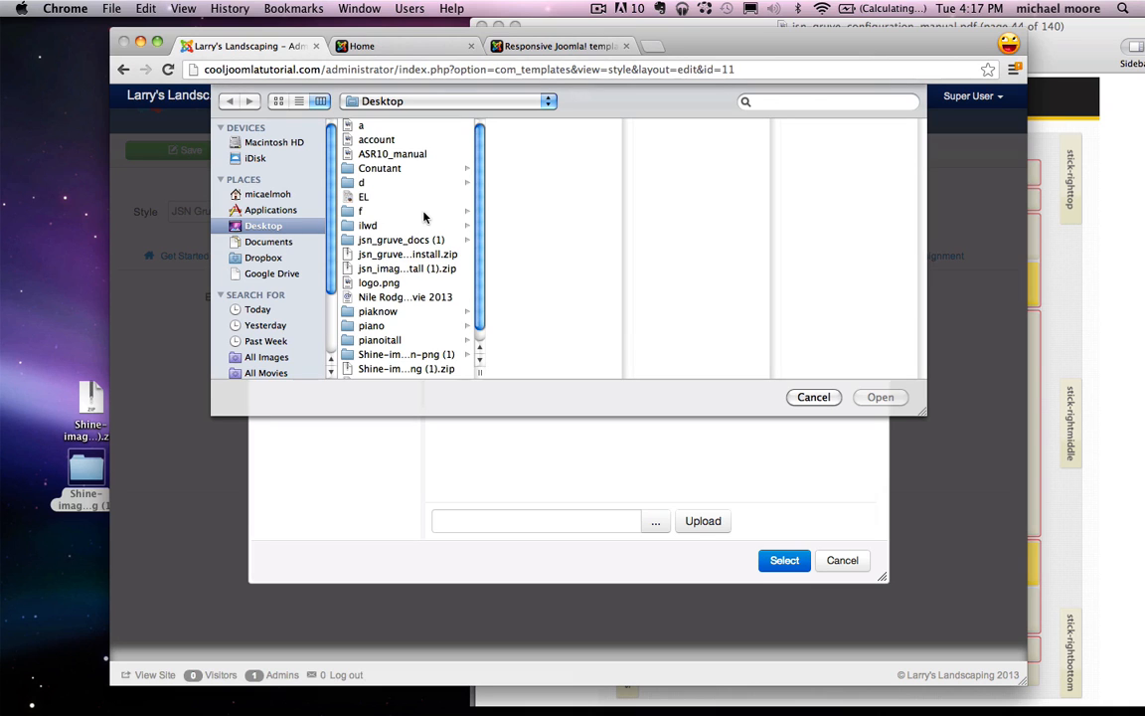
scroll(425, 216, down, 1)
click(379, 270)
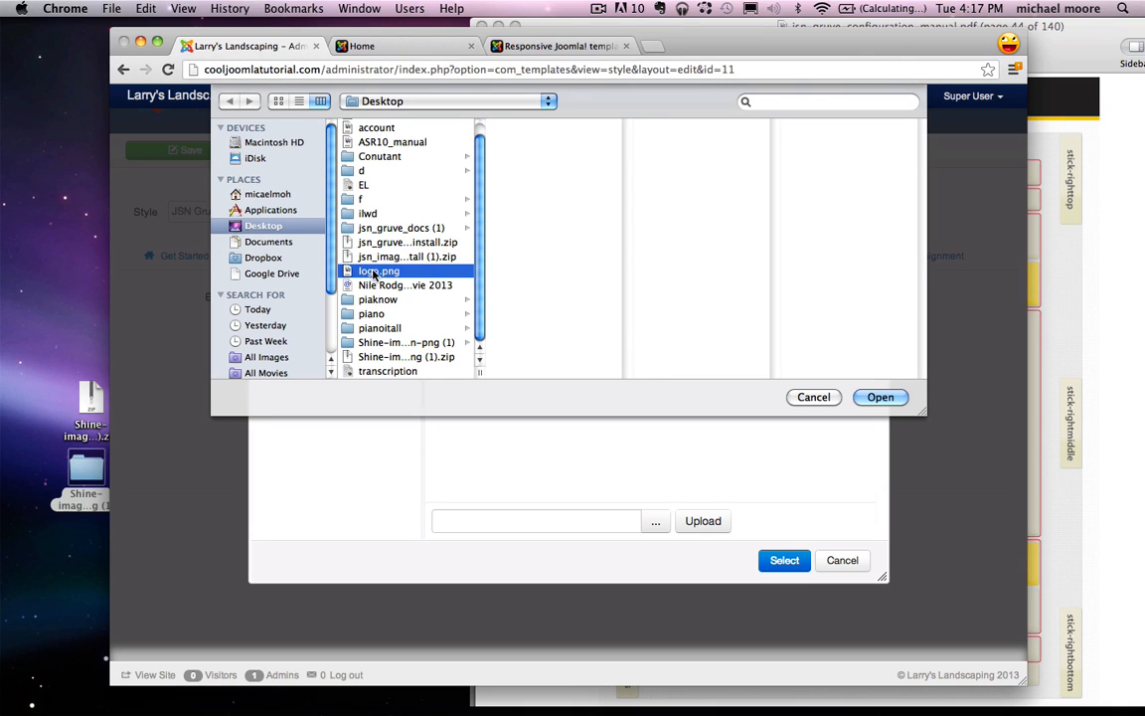
click(875, 397)
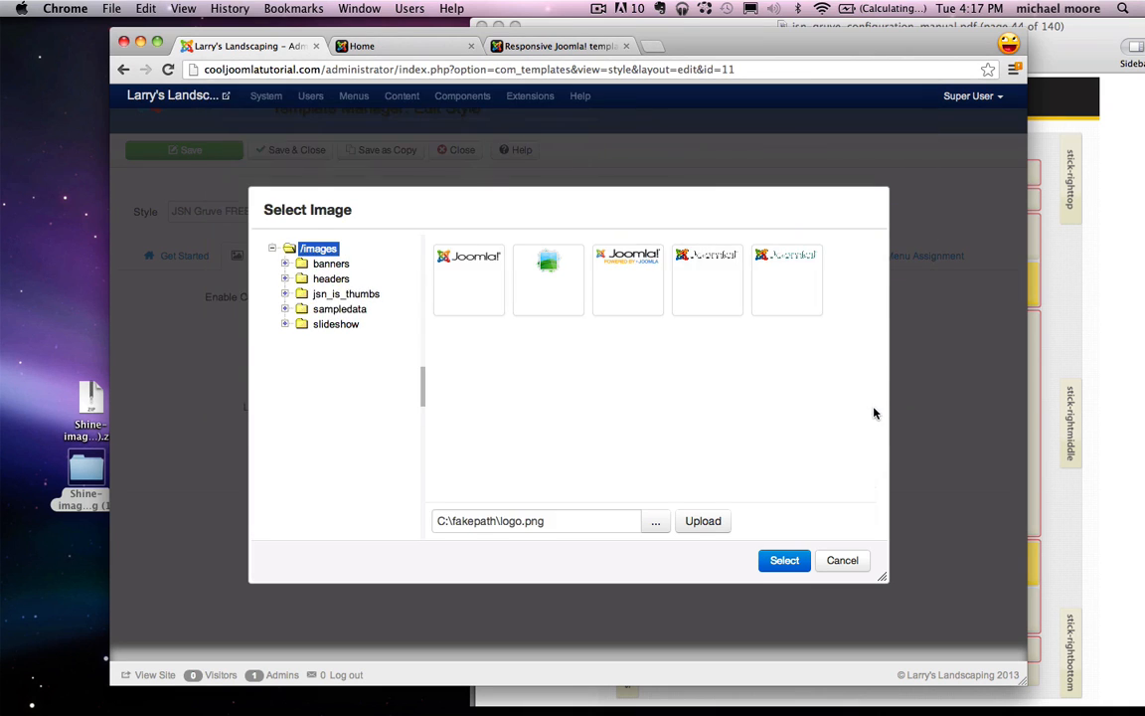
click(708, 521)
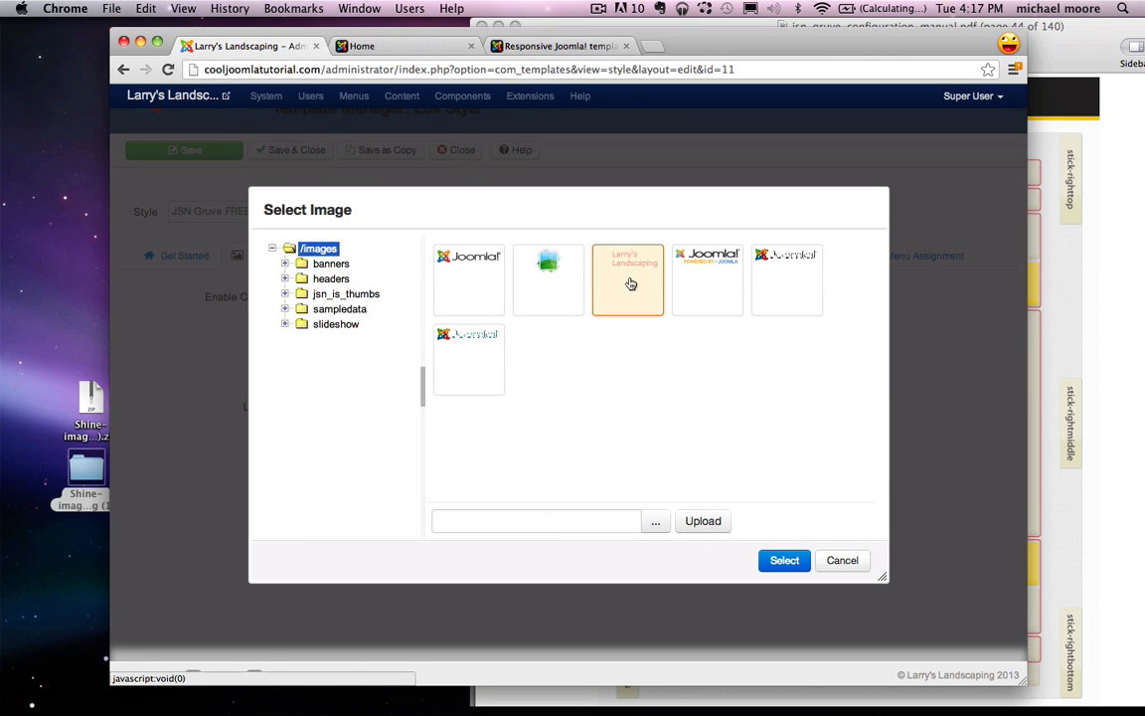
click(785, 561)
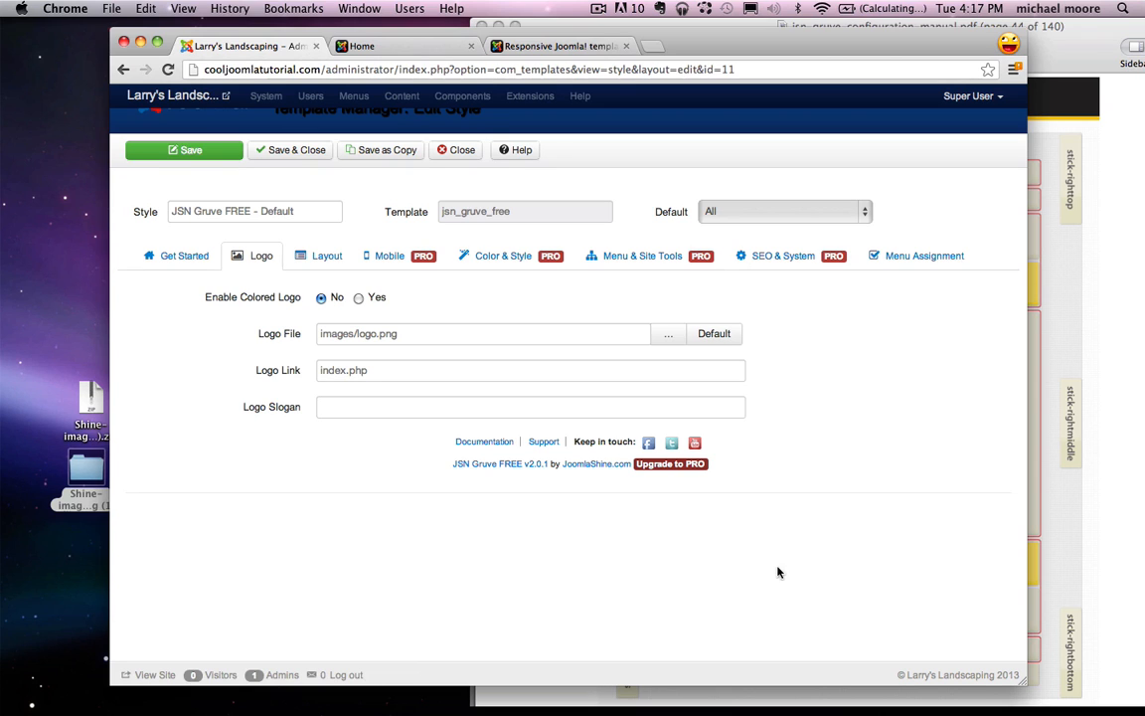
click(285, 155)
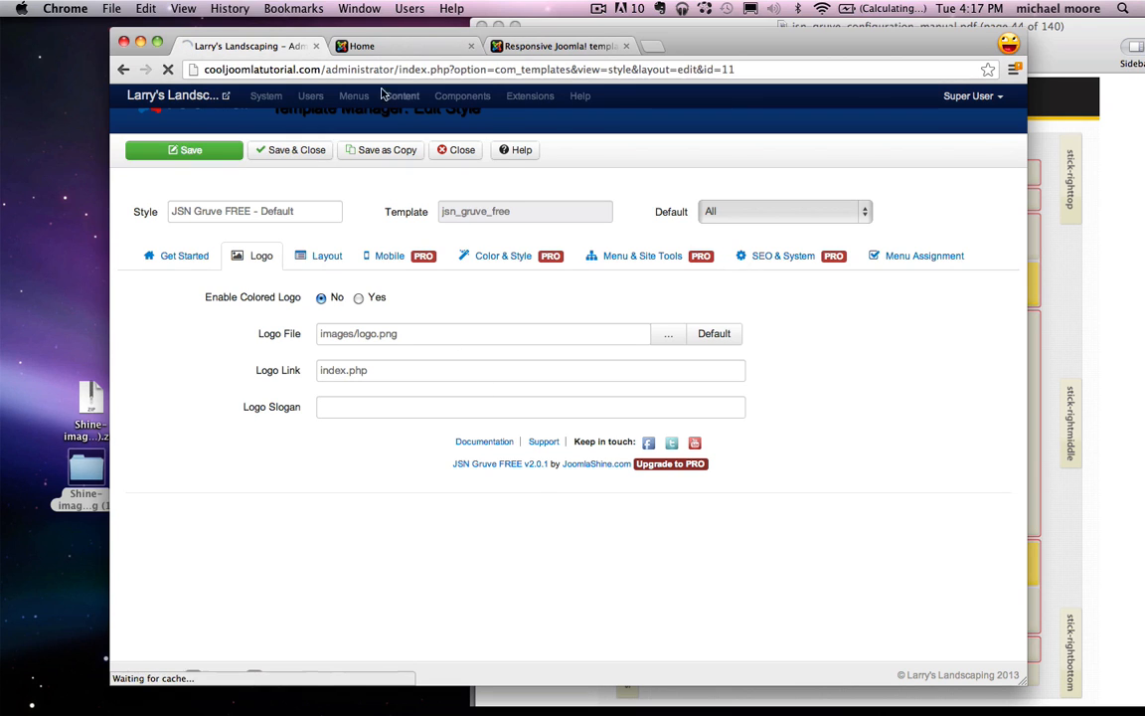
Step: Reload the home page to check the red logo, then reopen the JSN Gruve FREE - Default style
click(396, 48)
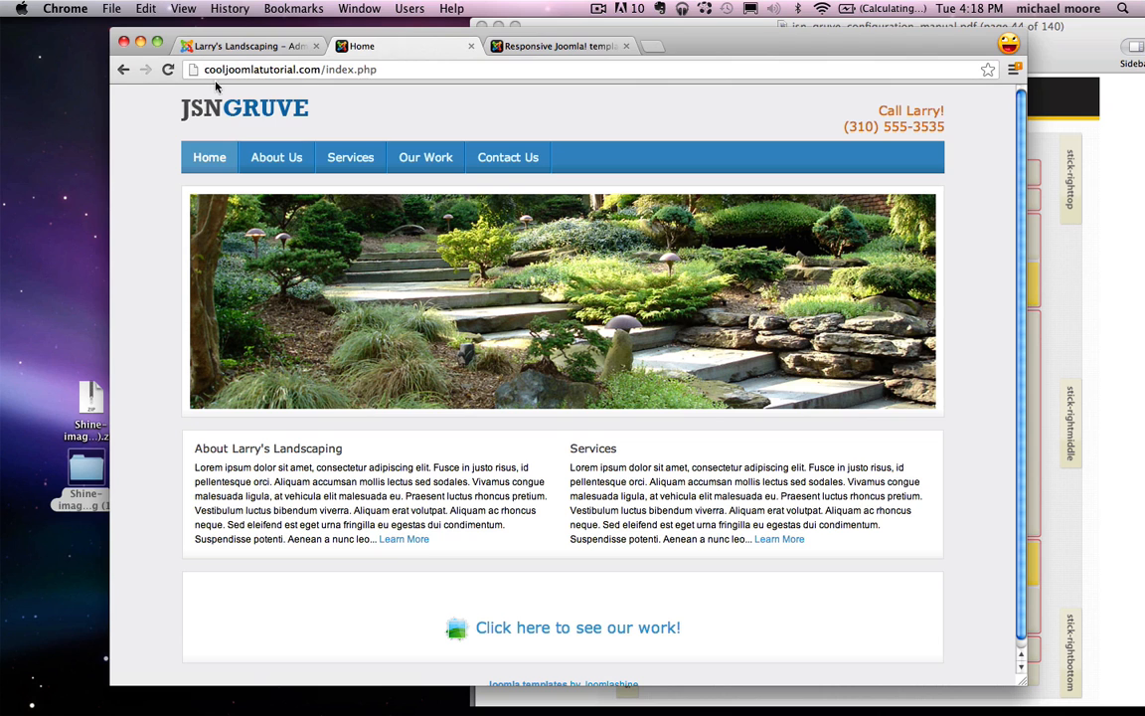
click(168, 69)
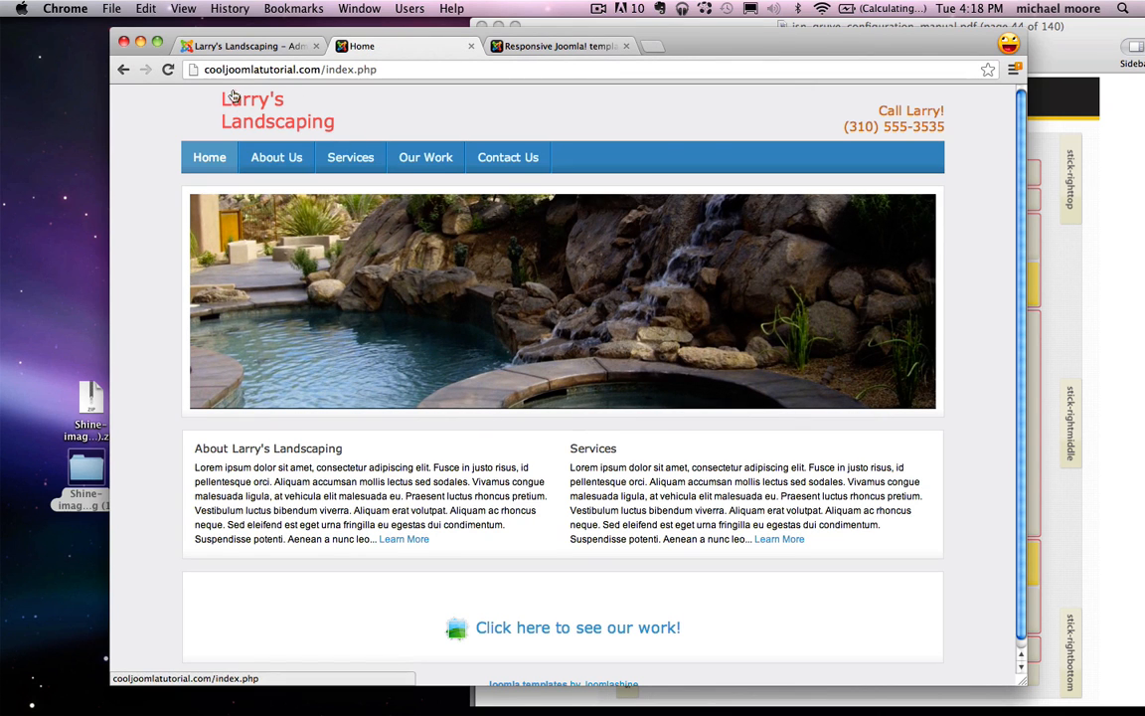
click(249, 48)
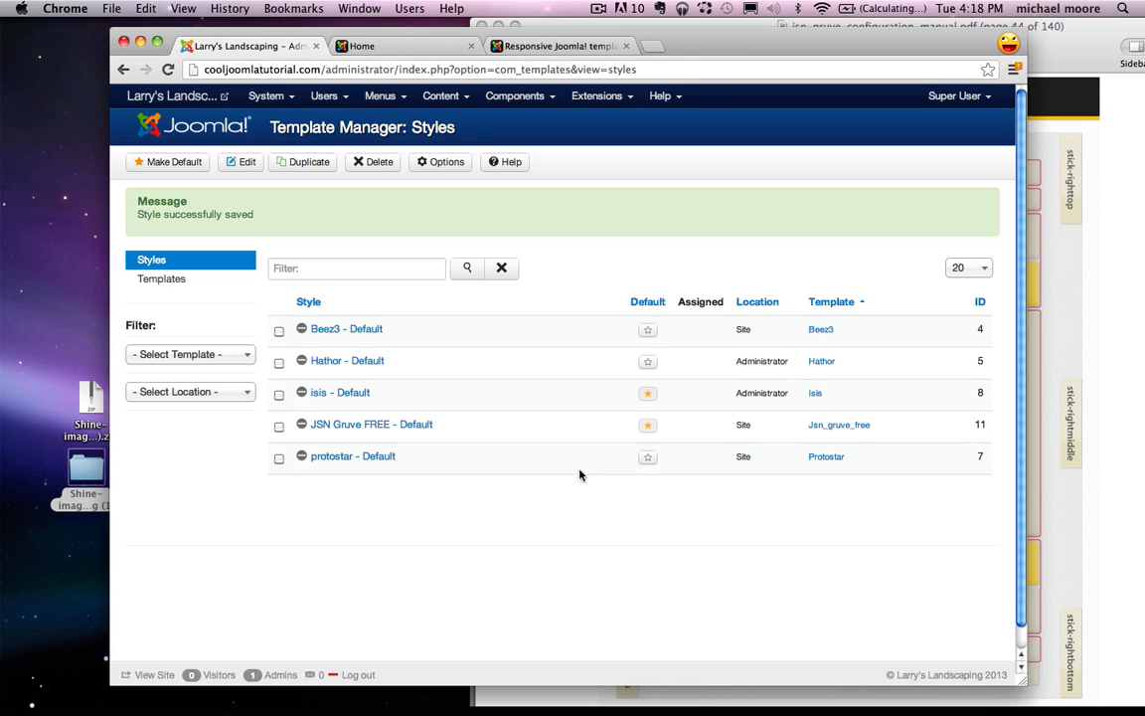
click(352, 428)
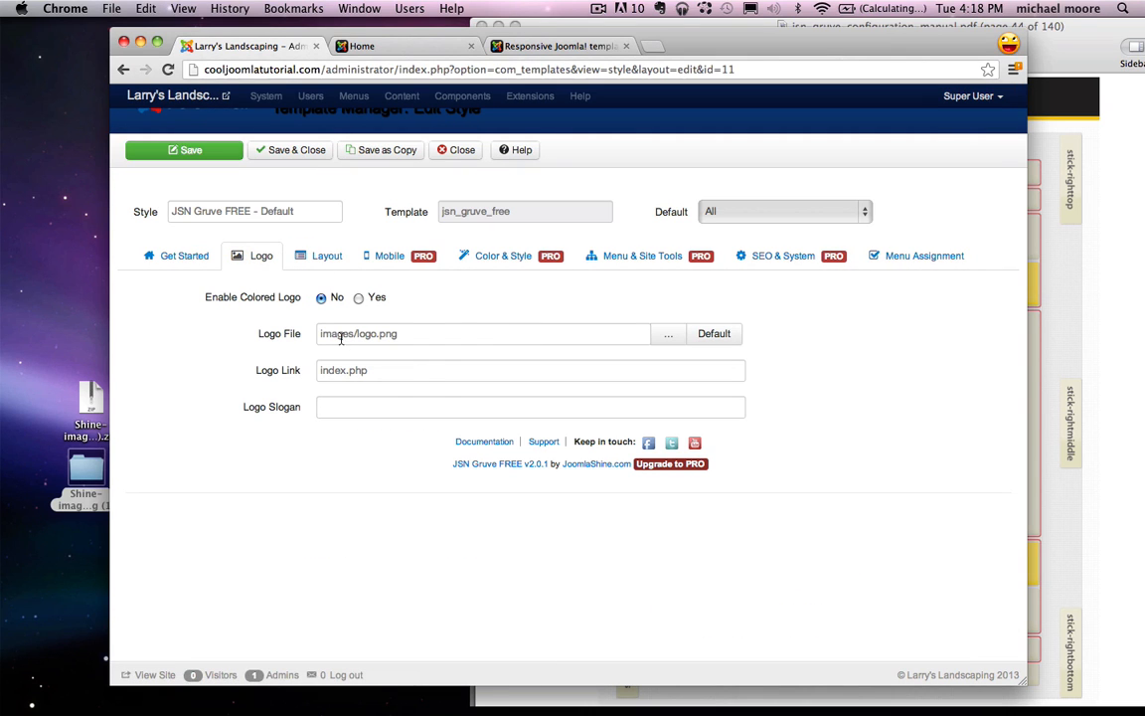
Step: Upload larrys.png from Desktop > ilwd > Landscaping to the site's images
click(667, 335)
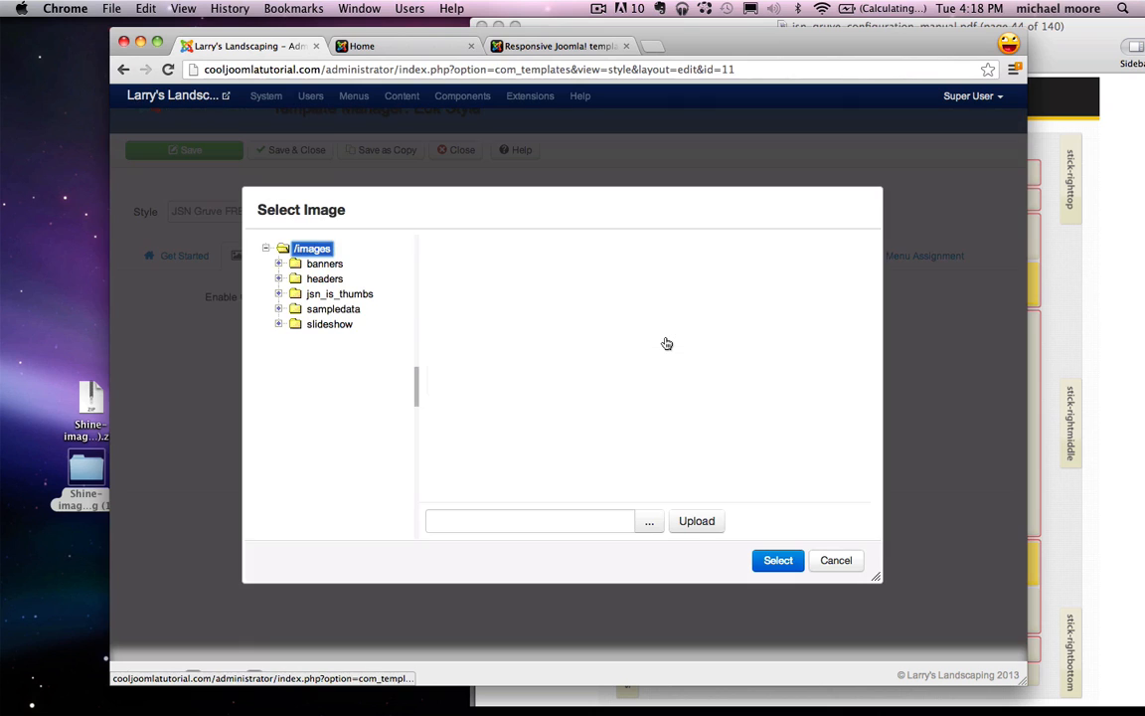
click(646, 522)
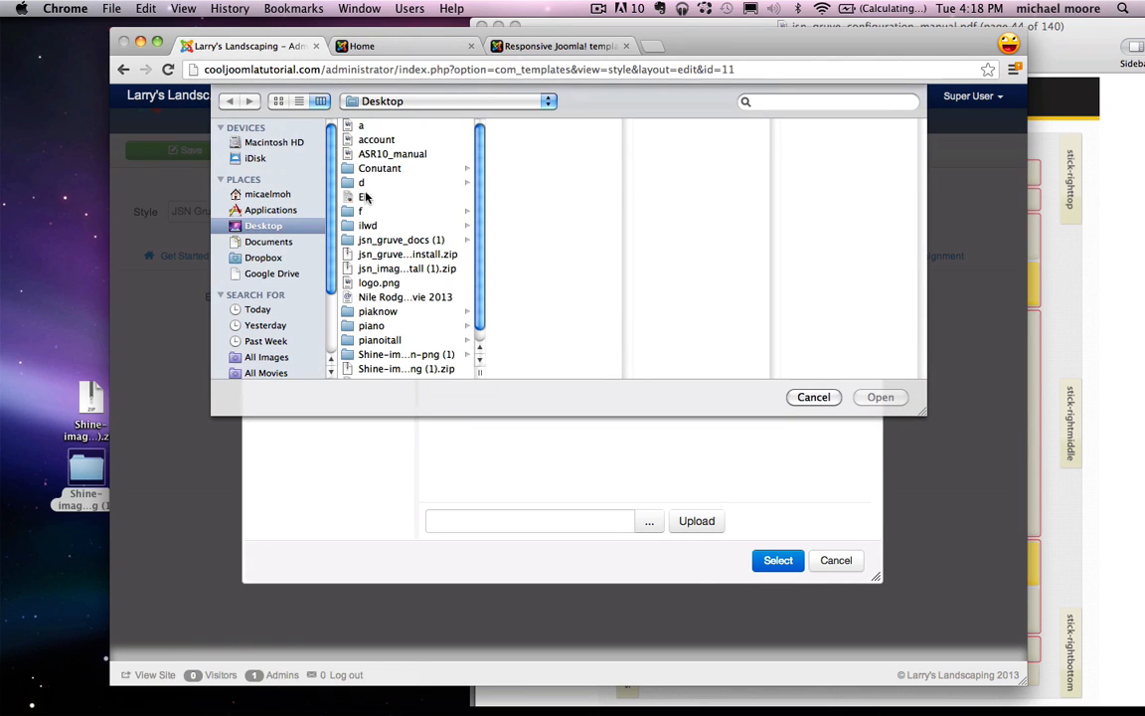
click(367, 225)
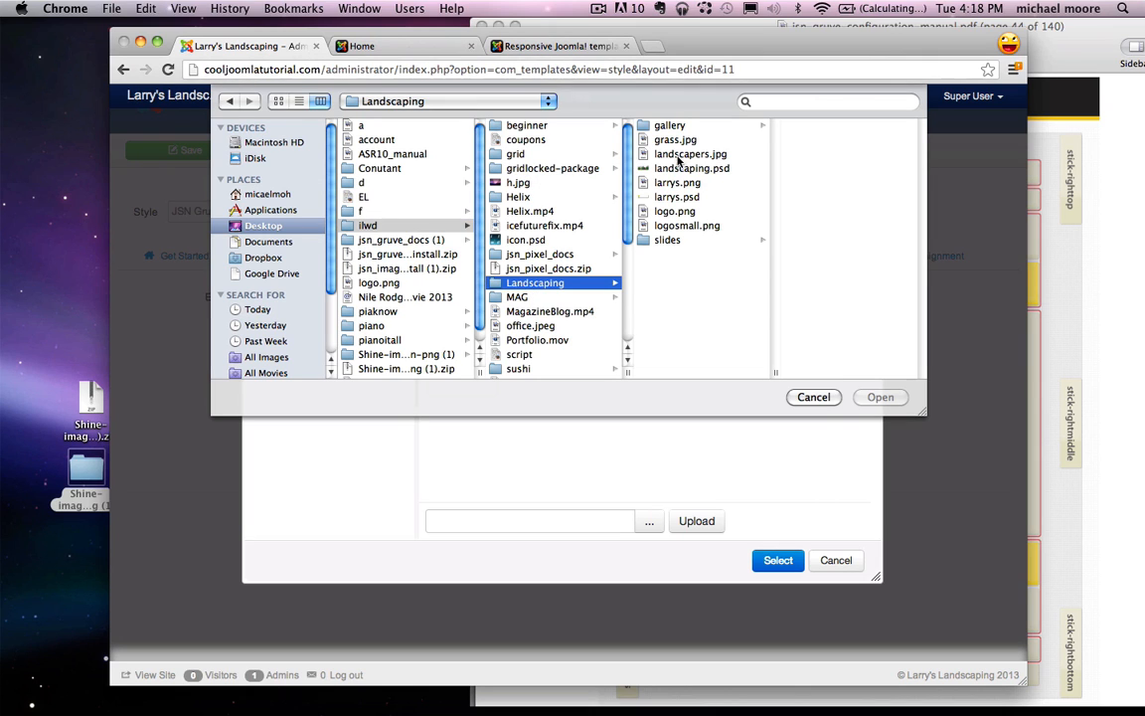
click(679, 212)
click(622, 183)
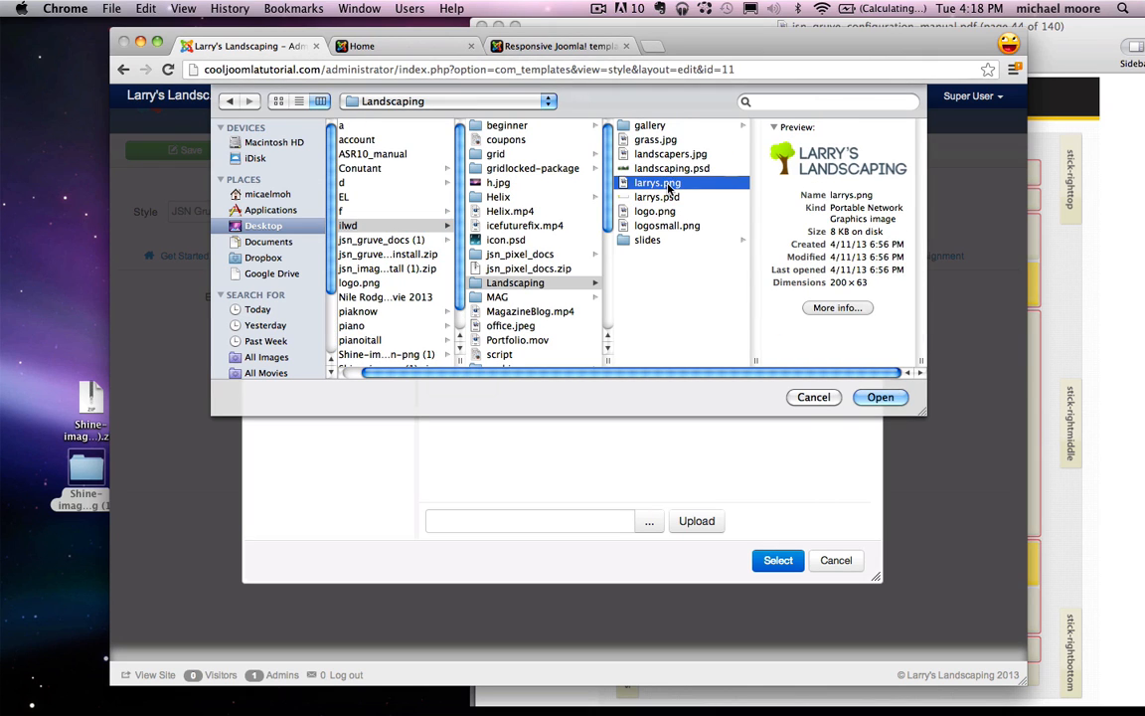
click(881, 396)
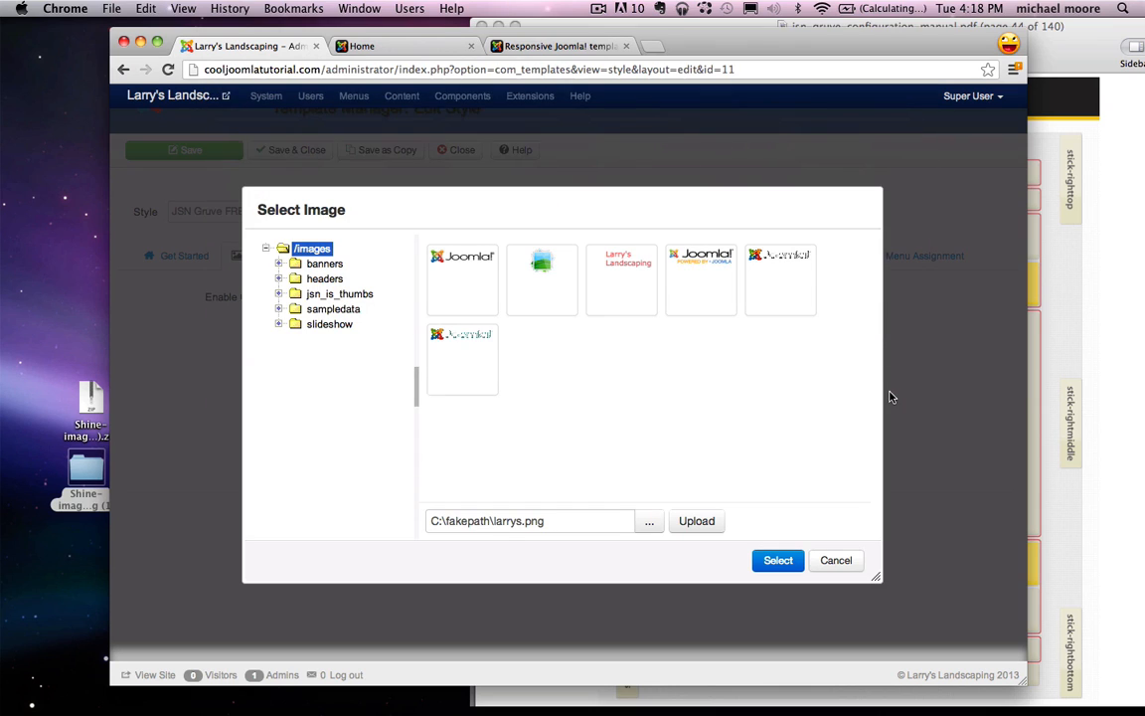
click(686, 523)
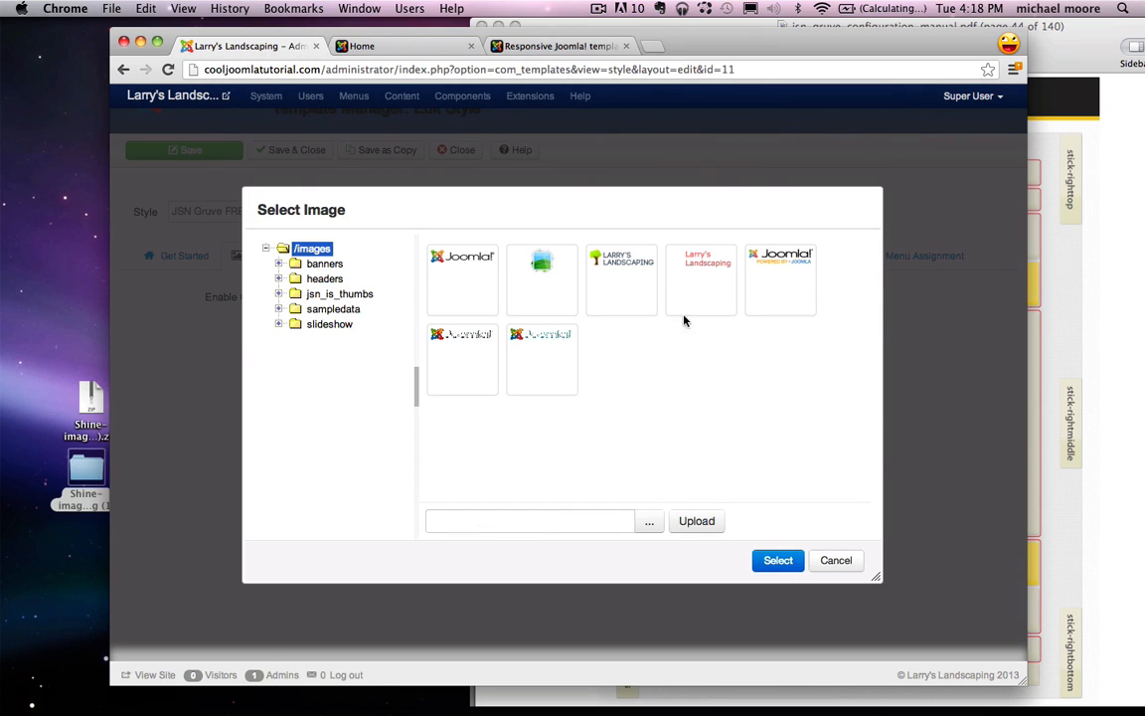
Step: Set images/larrys.png as the Logo File, save and close the style, and go to the home page
click(596, 286)
click(782, 563)
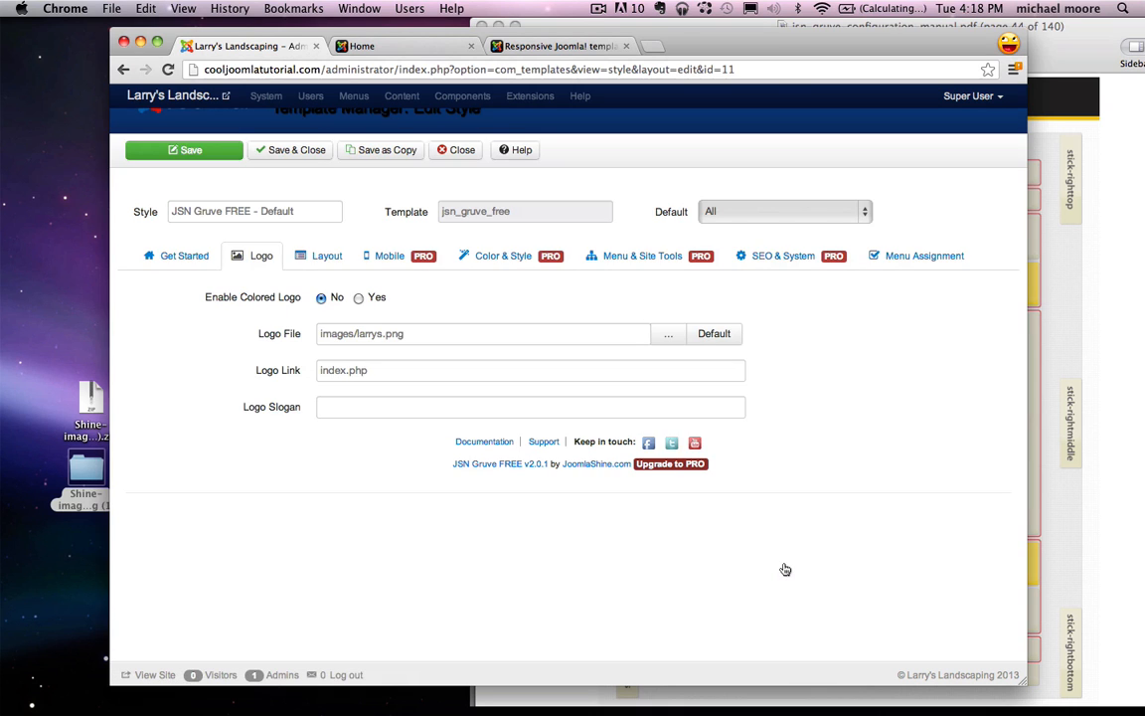
click(296, 151)
click(384, 45)
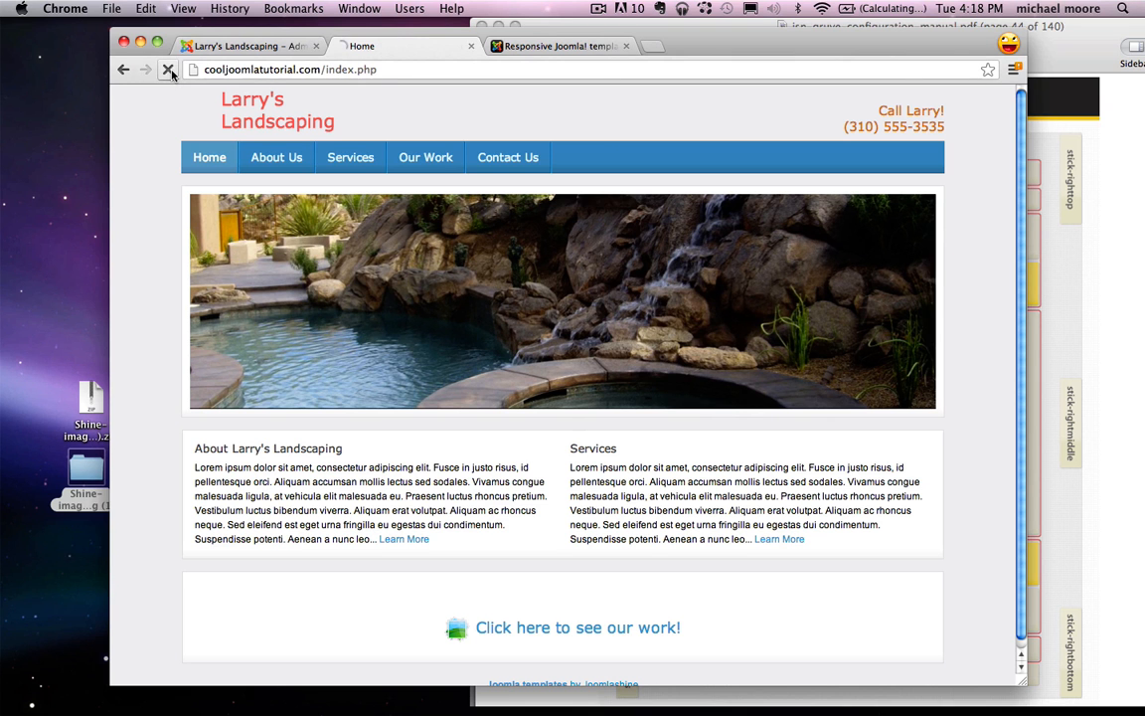
Step: Reload the site to see the tree logo, view the About Us page, then return to the admin
click(169, 70)
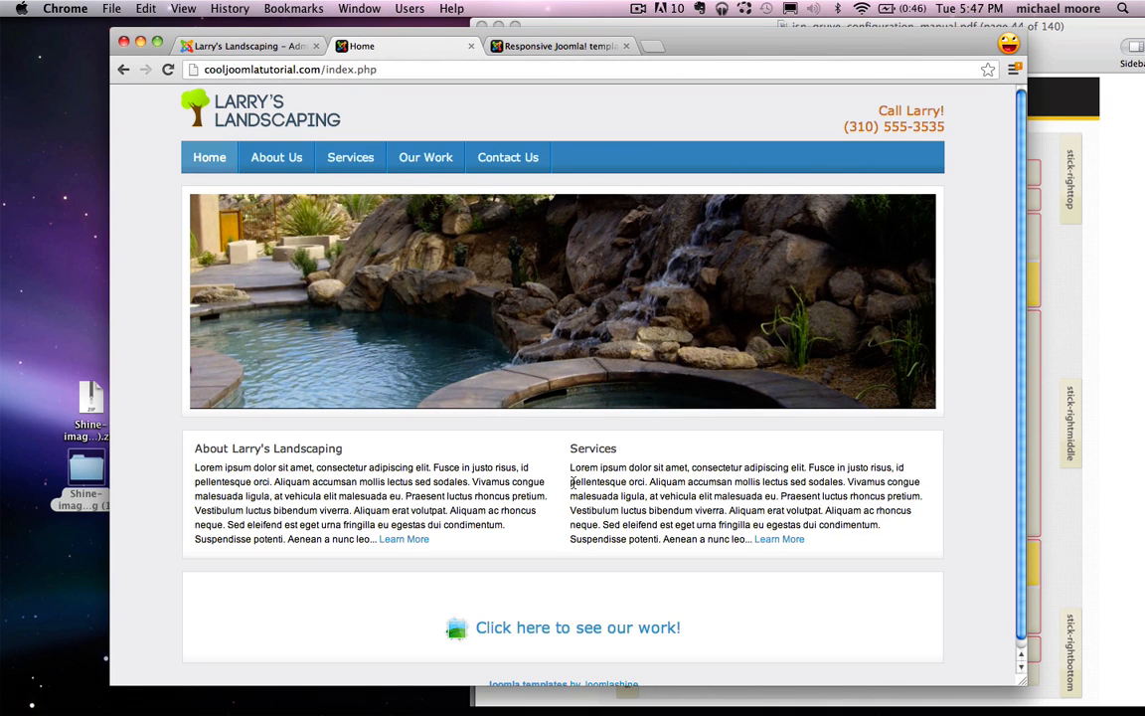
click(281, 169)
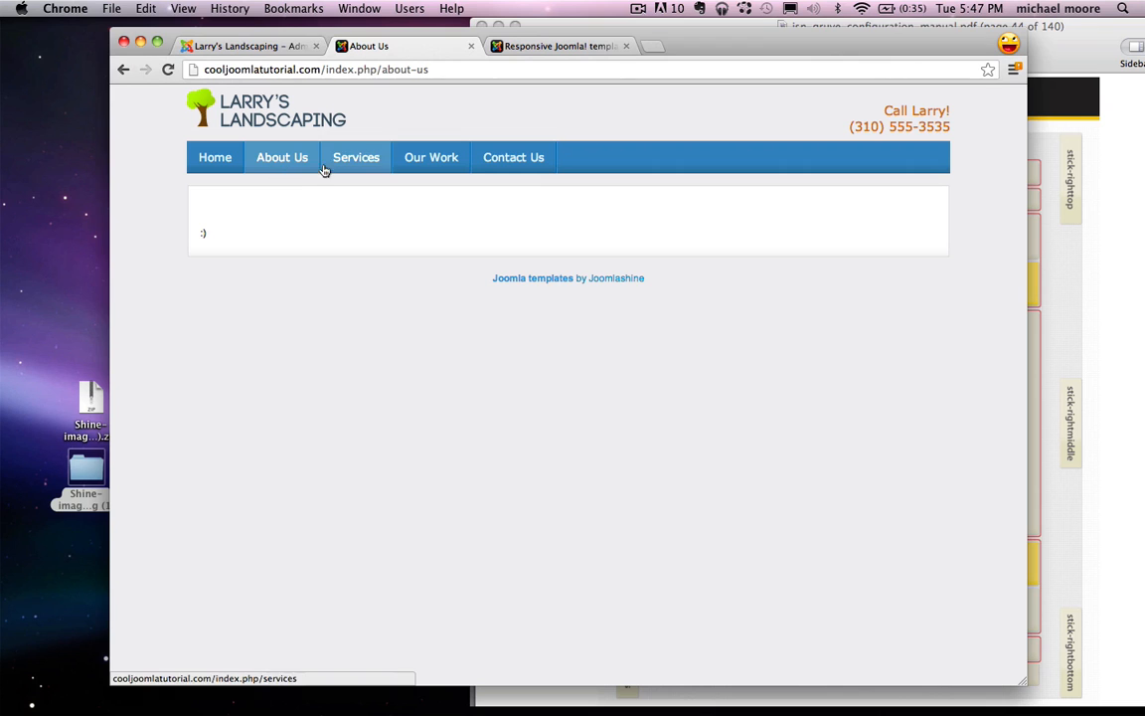
click(266, 46)
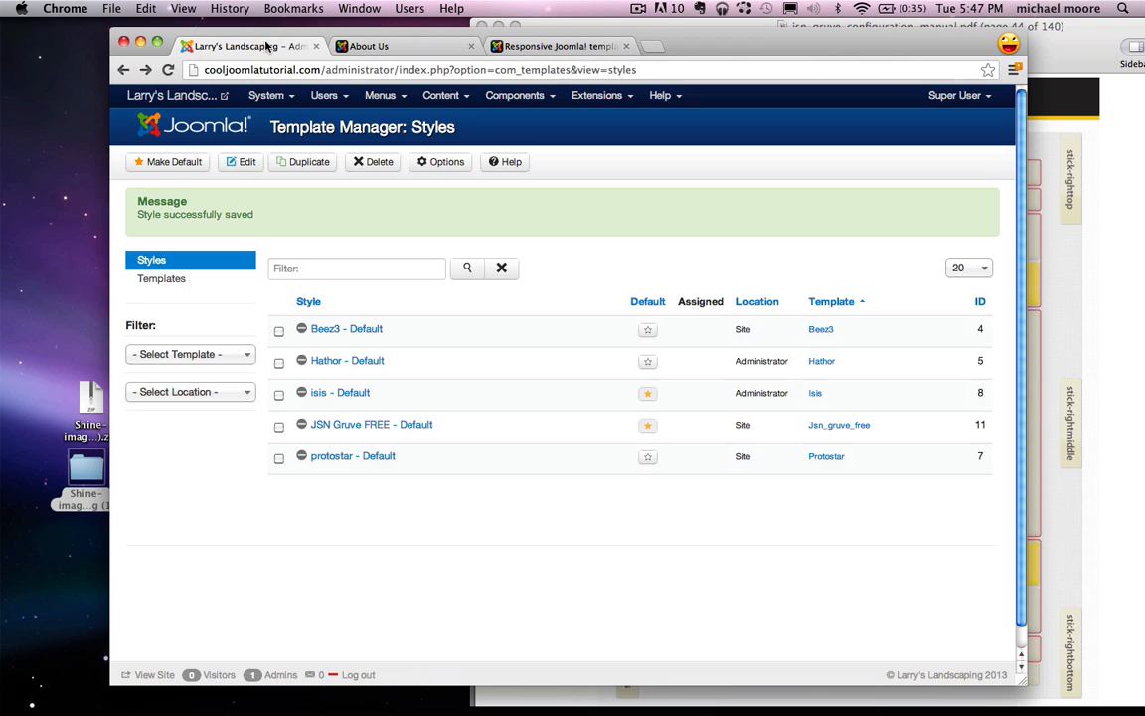
Step: Open the About Us article from the Article Manager and delete its ':)' placeholder text
click(446, 102)
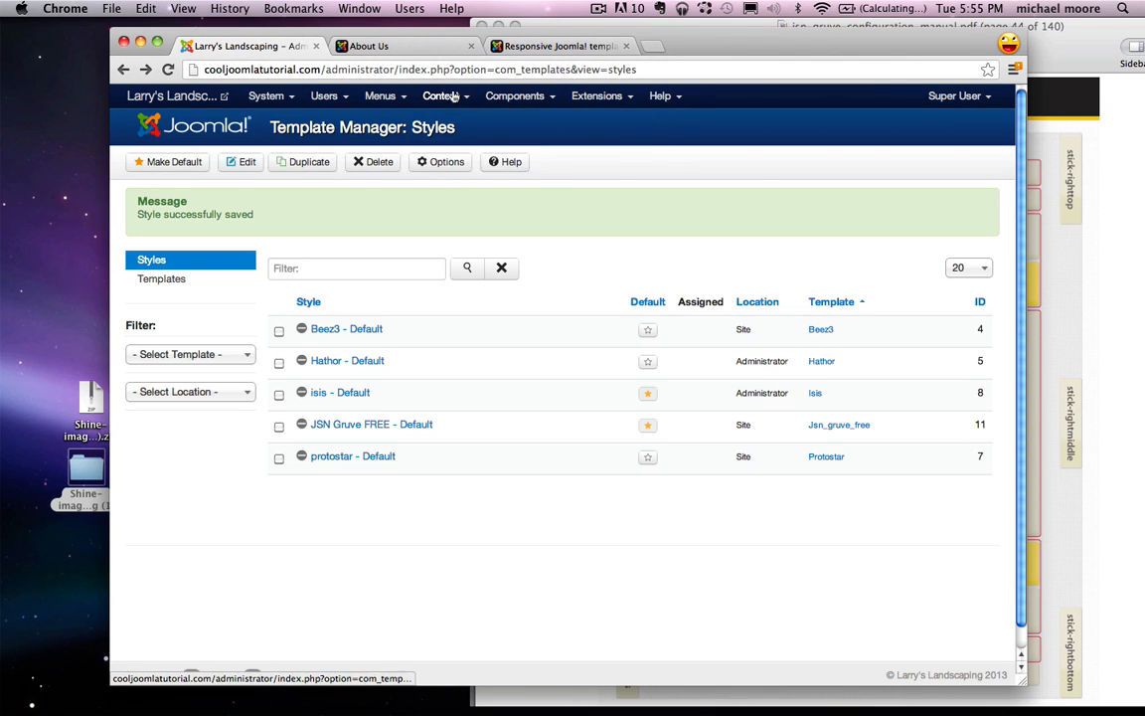
click(442, 98)
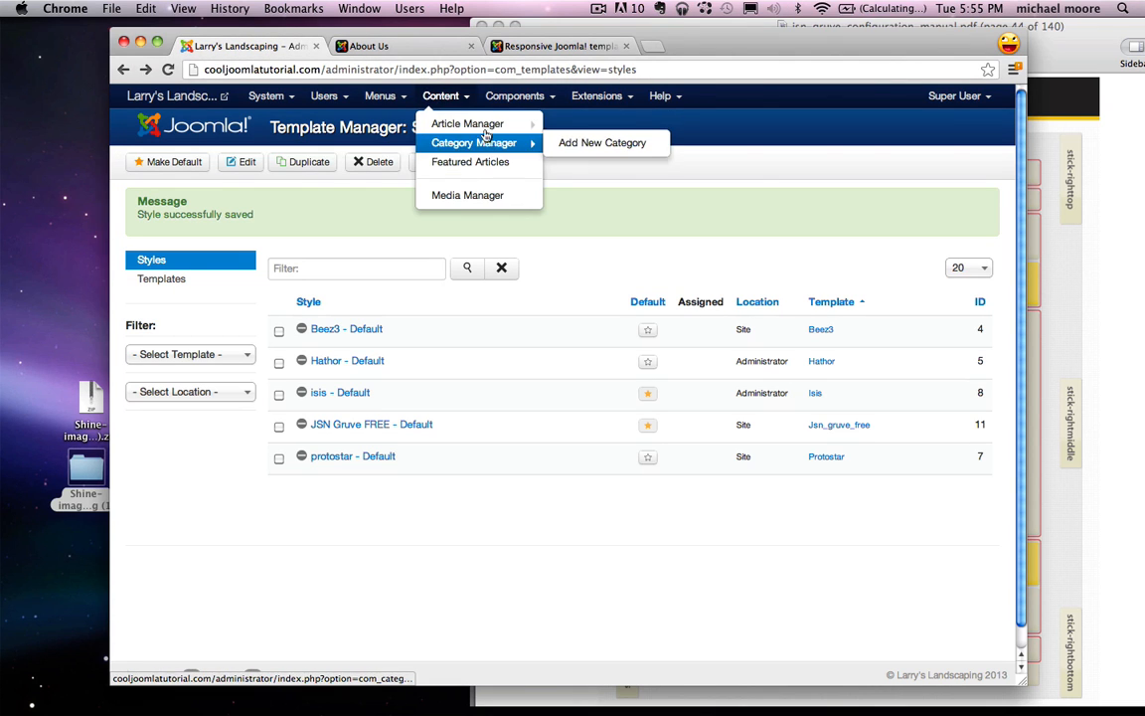
click(481, 127)
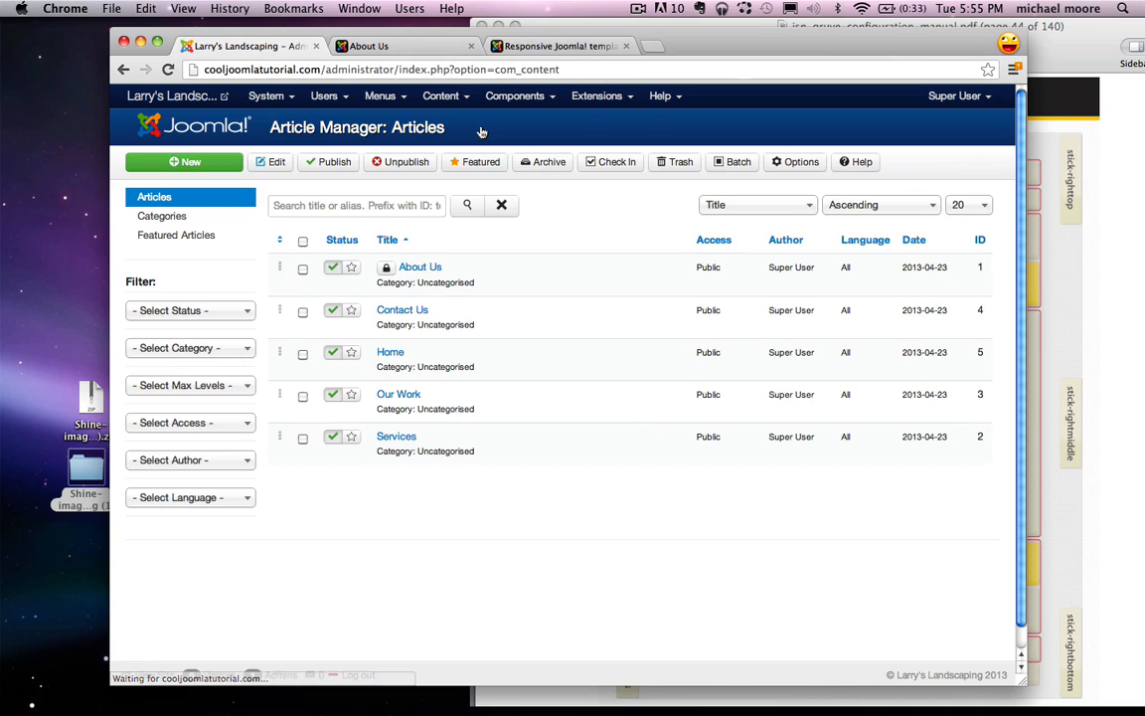
click(422, 270)
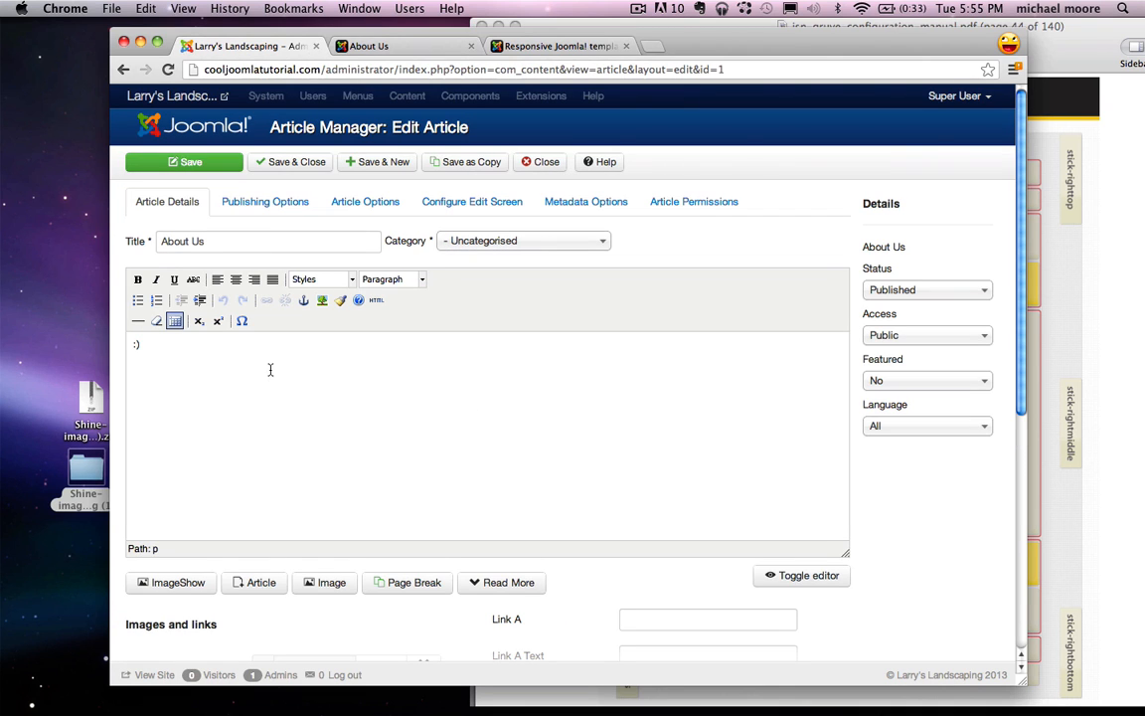
click(147, 348)
key(BackSpace)
key(BackSpace)
Step: Restore the Untitled 2 outline notes and review the Photo! and Who you are topics
mouse_move(626, 701)
click(1026, 701)
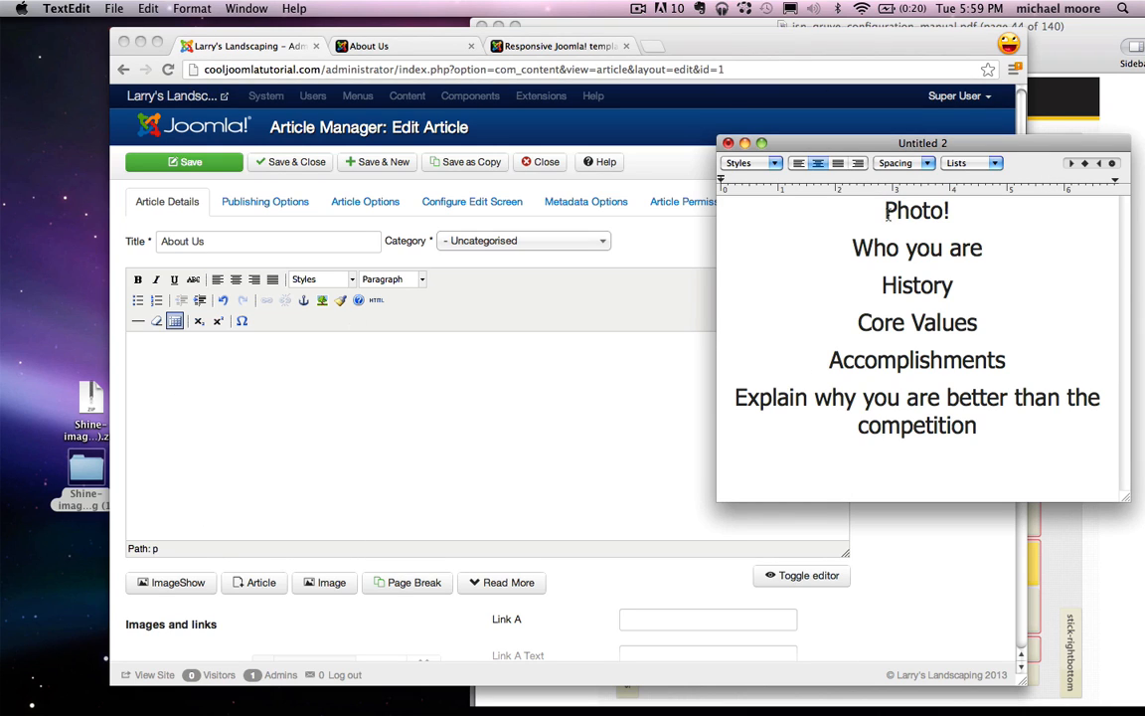
drag(882, 210, 954, 210)
click(962, 212)
drag(979, 211, 861, 210)
click(873, 209)
drag(850, 248, 985, 248)
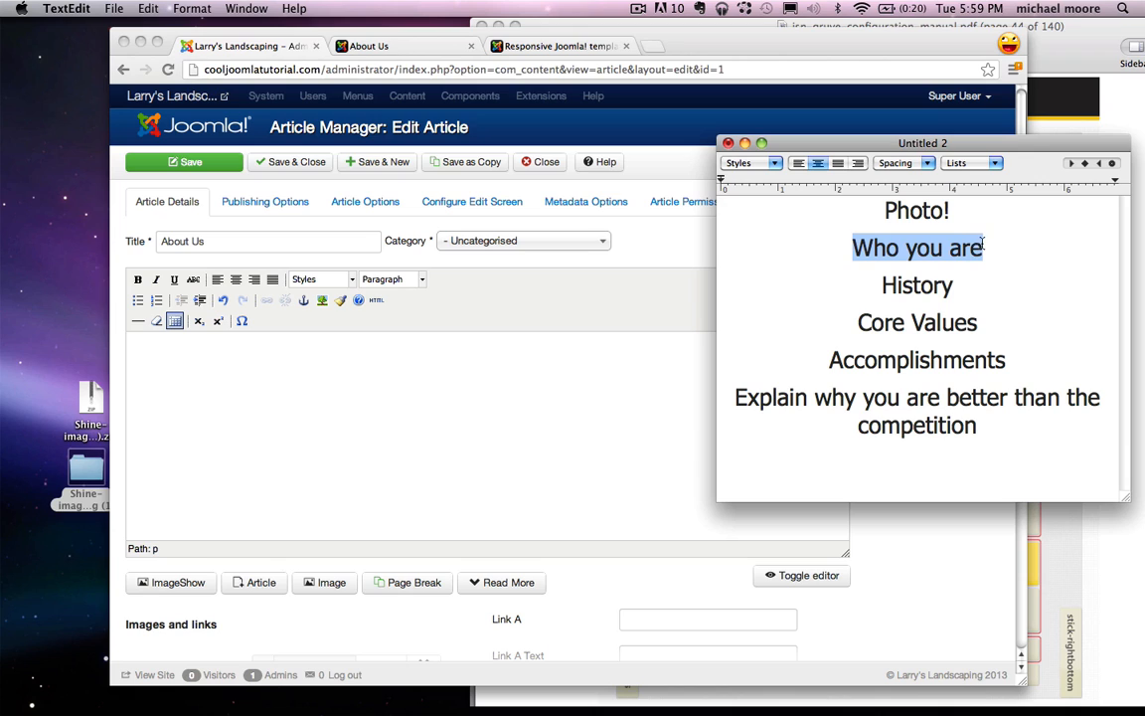
click(985, 248)
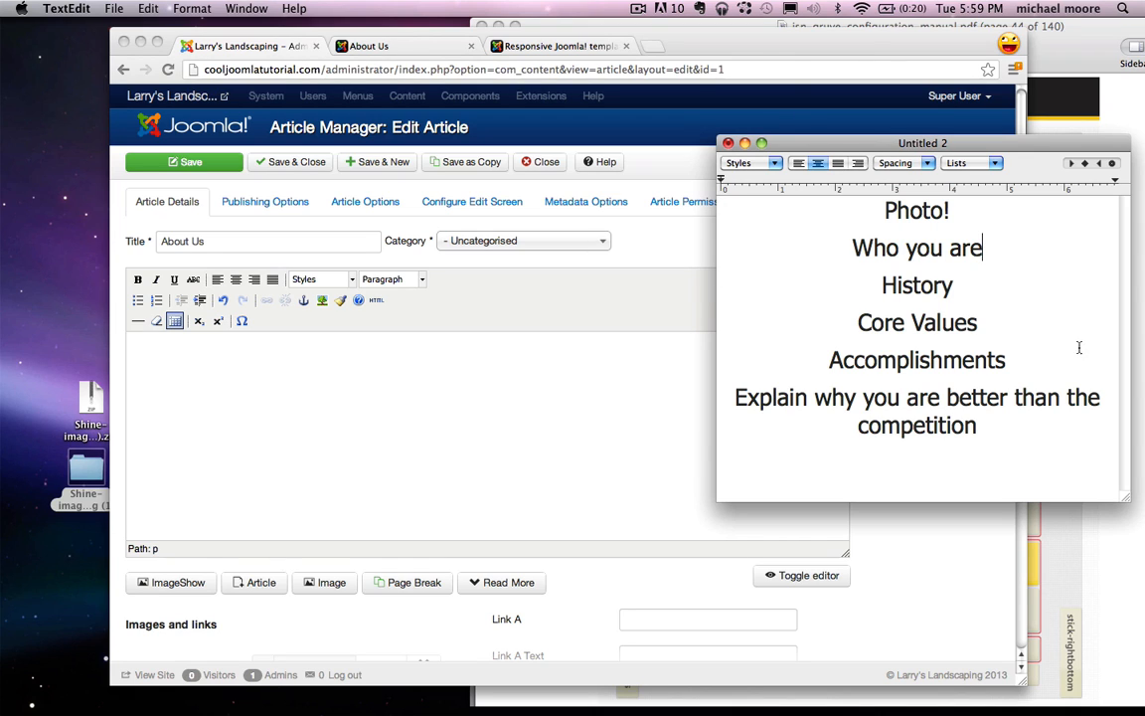
Step: Review the History, Accomplishments and beating-the-competition points, then restore Untitled 3
double_click(892, 287)
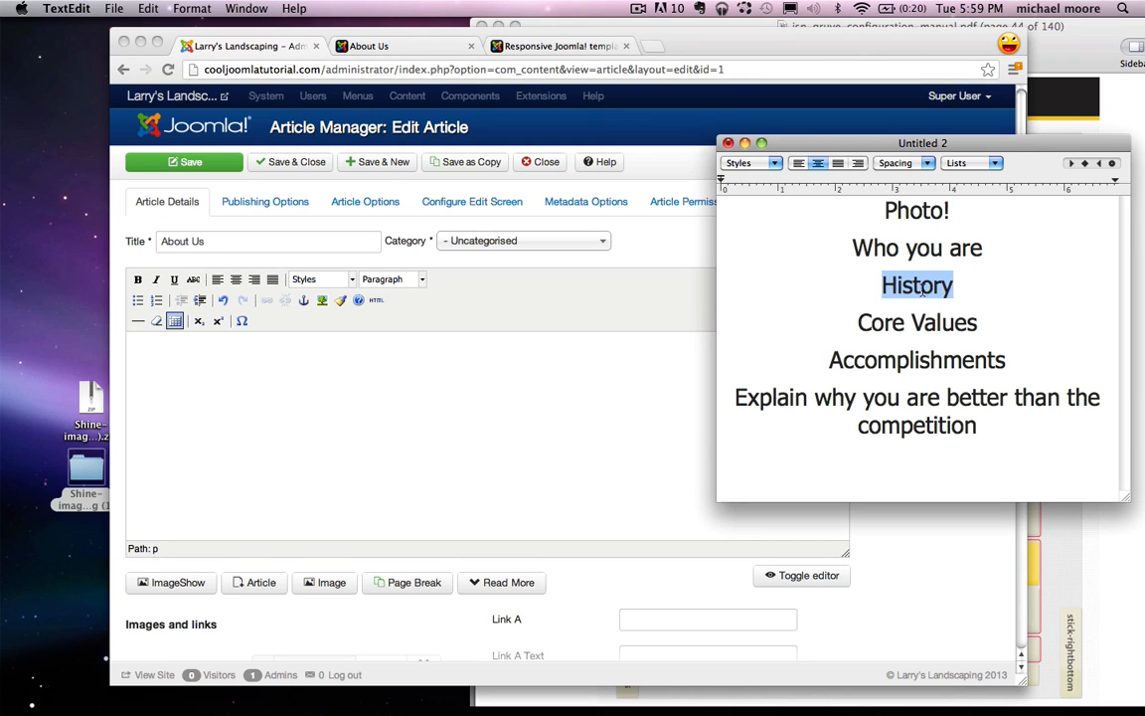
click(974, 286)
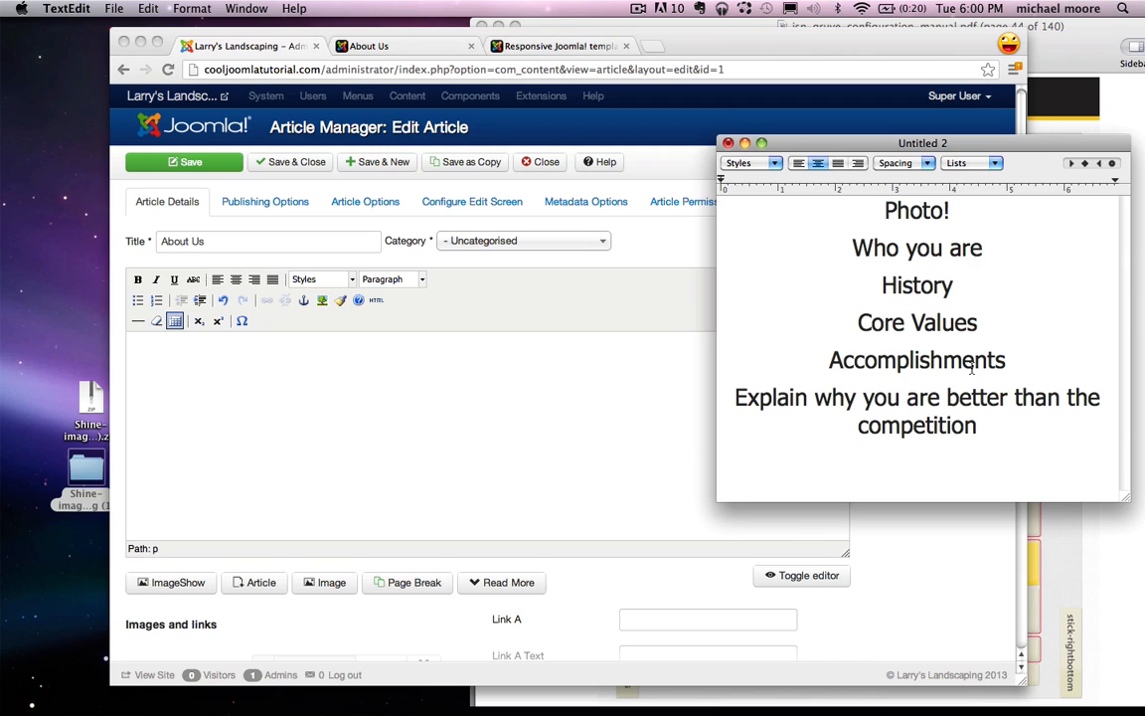
double_click(865, 360)
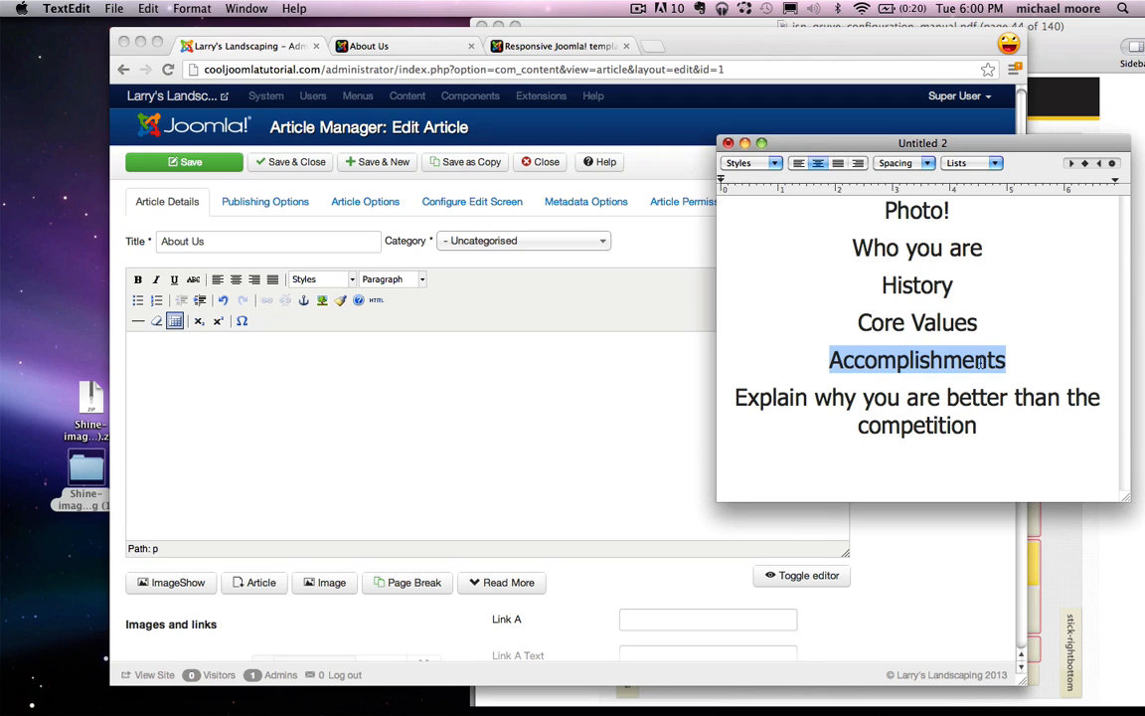
click(1048, 370)
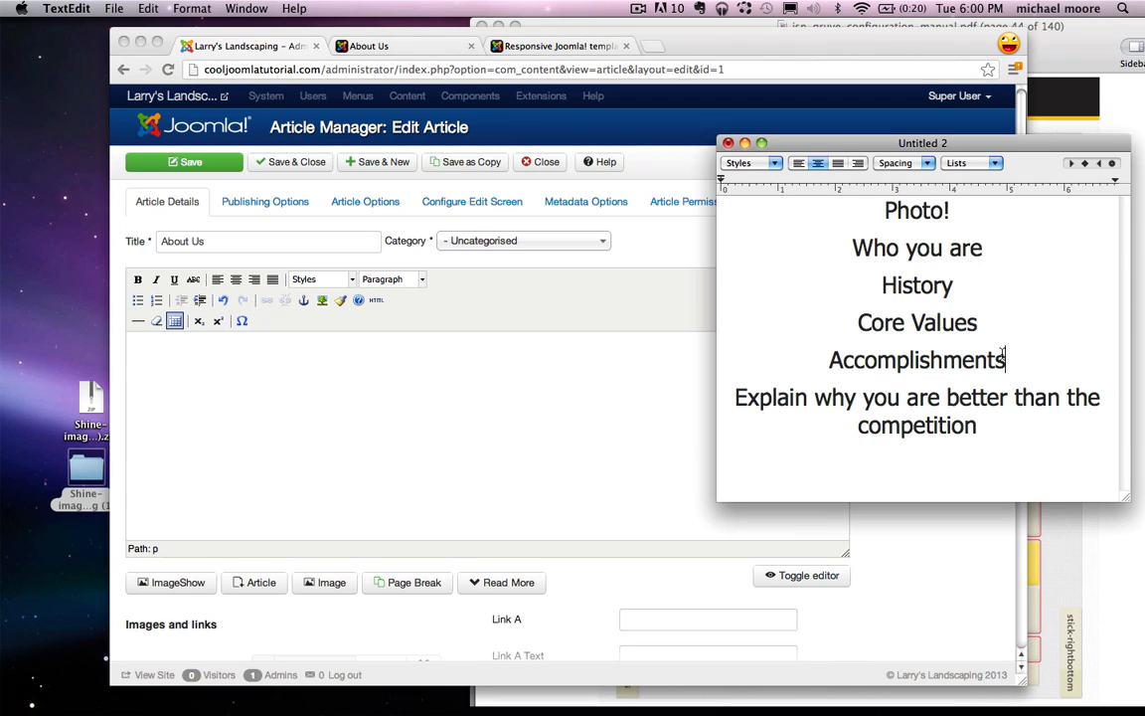
drag(735, 397, 1021, 417)
click(1021, 418)
click(933, 538)
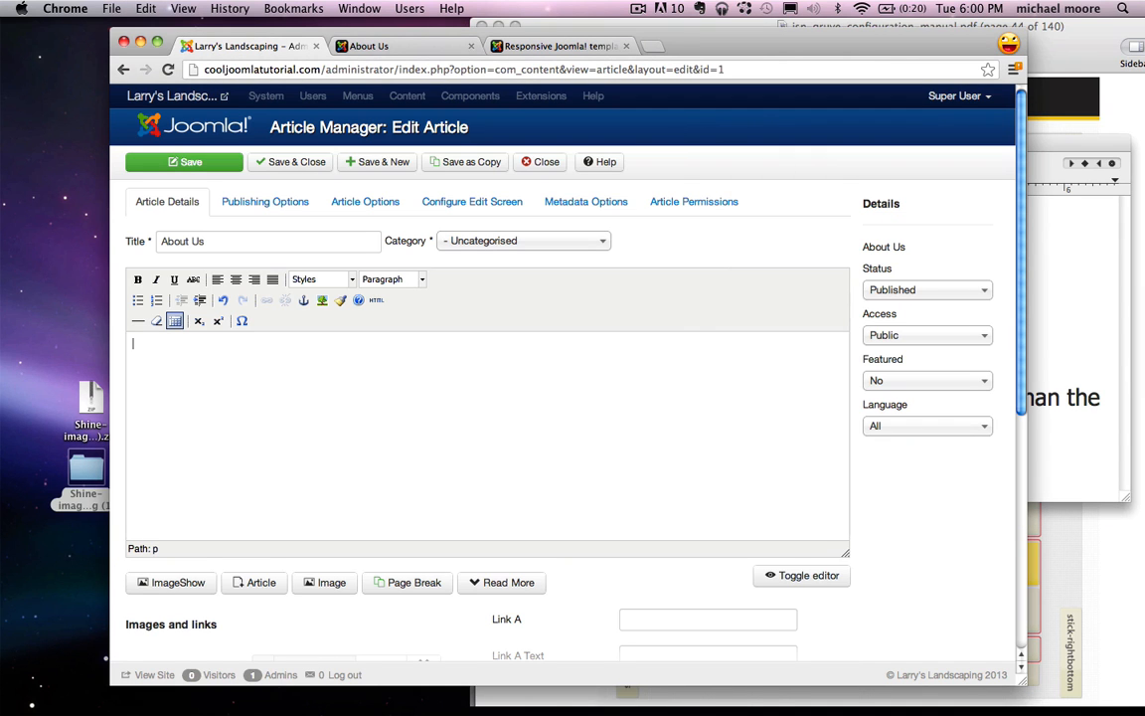
click(959, 688)
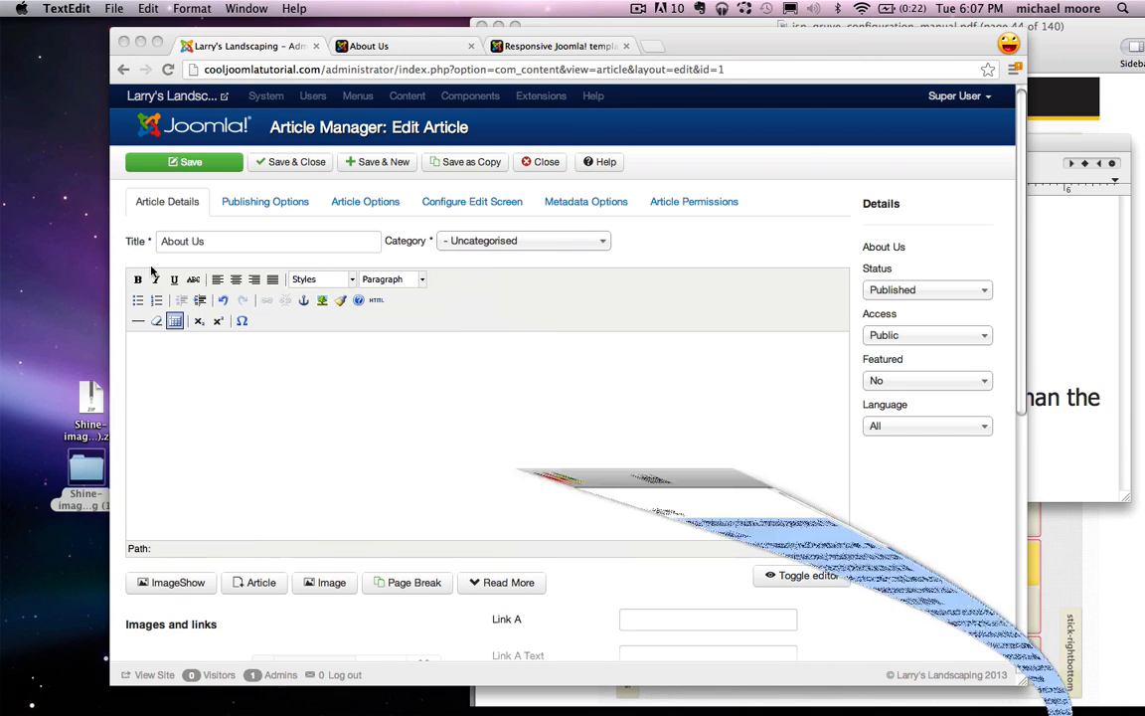
text(Larry's Landscaping is a passionate, Landscaping Company based out of Los Angeles, CA. Larry's Landscaping was formed in 1980 immediately after founder, Larry Smith received a degree in Landscape Architecture from Yale. What started off as just Larry and a beat-up Toyota pickup truck, word-of-mouth eventually turned this company into a passionate, 40 person team. Larry's Landscaping has taken on and exceeded the expectations of clients like Disney, Katy Perry and Britney Spears. Larry makes sure his whole team has his #1 core value: Attention to detail. Larry doesn't settle for "pretty good", Larry and his team know it's the little details that make it incredible. He loves to work with people who love what they do, so all employees are screened to makes sure they are extremely passionate, honest and have a great sense of humor! Larry personally oversees every job, big or small to make sure his team delivers more than the customer has asked for. Because of their forward thinking innovation, Larry and his team have won the WBL (Worlds Best Landscaping) Contest 10 consecutive years in a row. Being the first to use advanced techniques like dirt alkalization and 3d design rendering, Larry's Landscaping makes sure to get his customers to the final goal: A beautiful yard.  Contact us today for a free quote)
click(1088, 299)
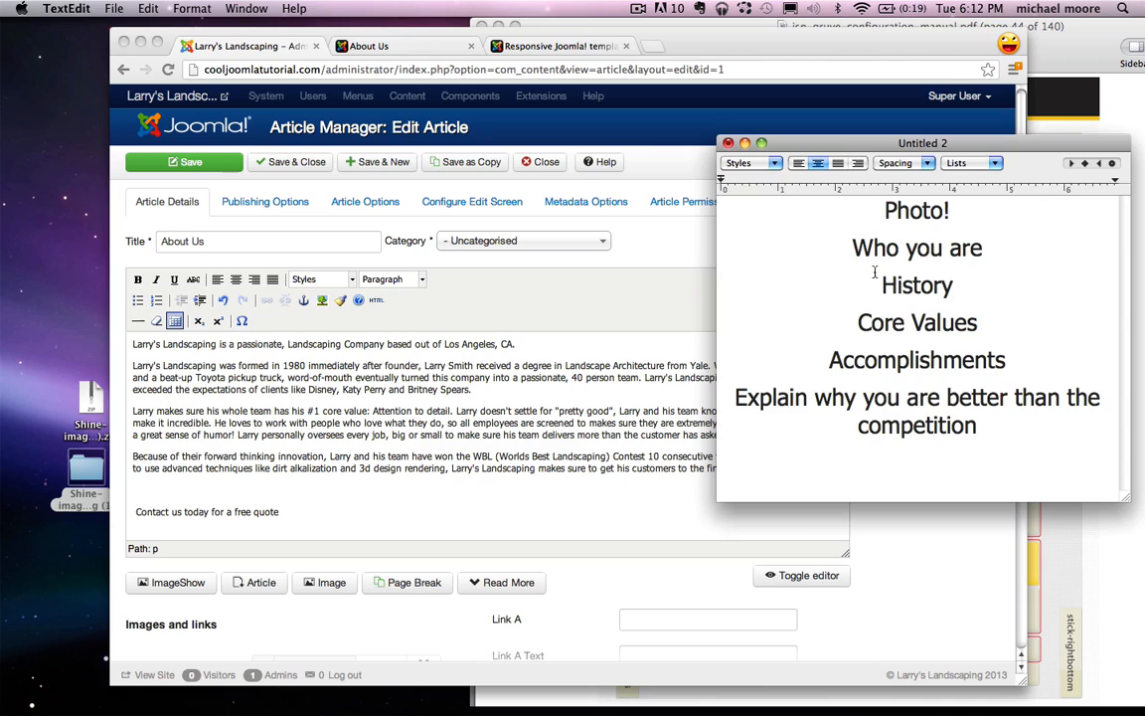
click(187, 367)
double_click(188, 366)
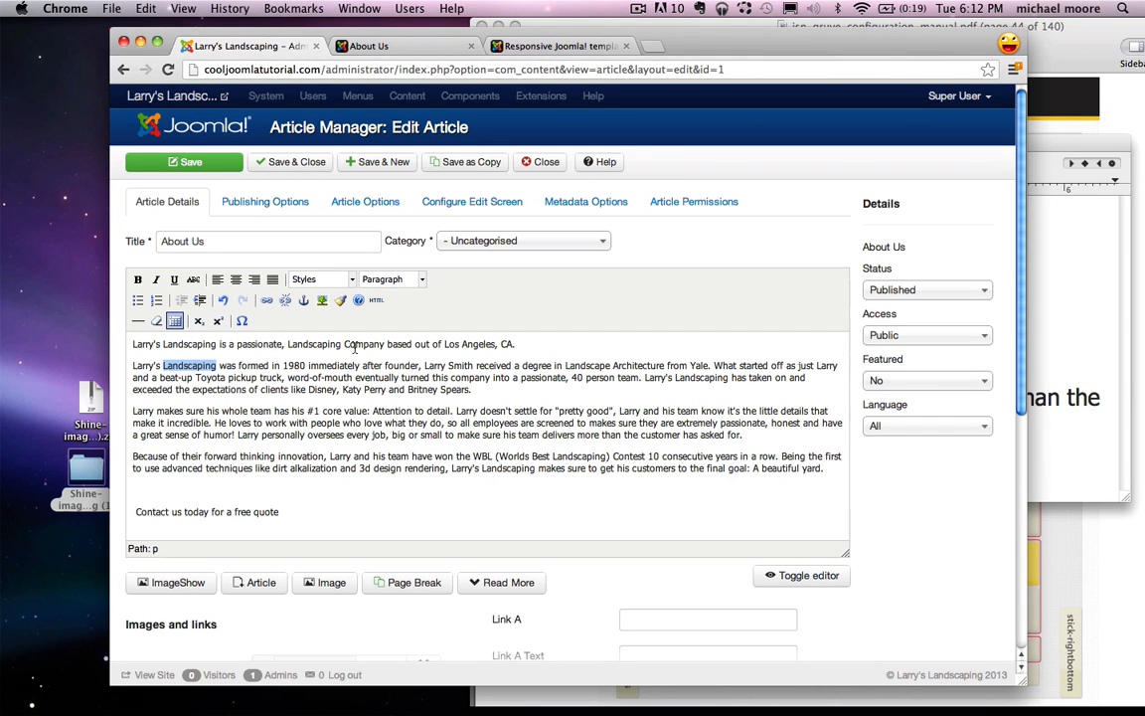
click(485, 345)
triple_click(485, 348)
click(582, 350)
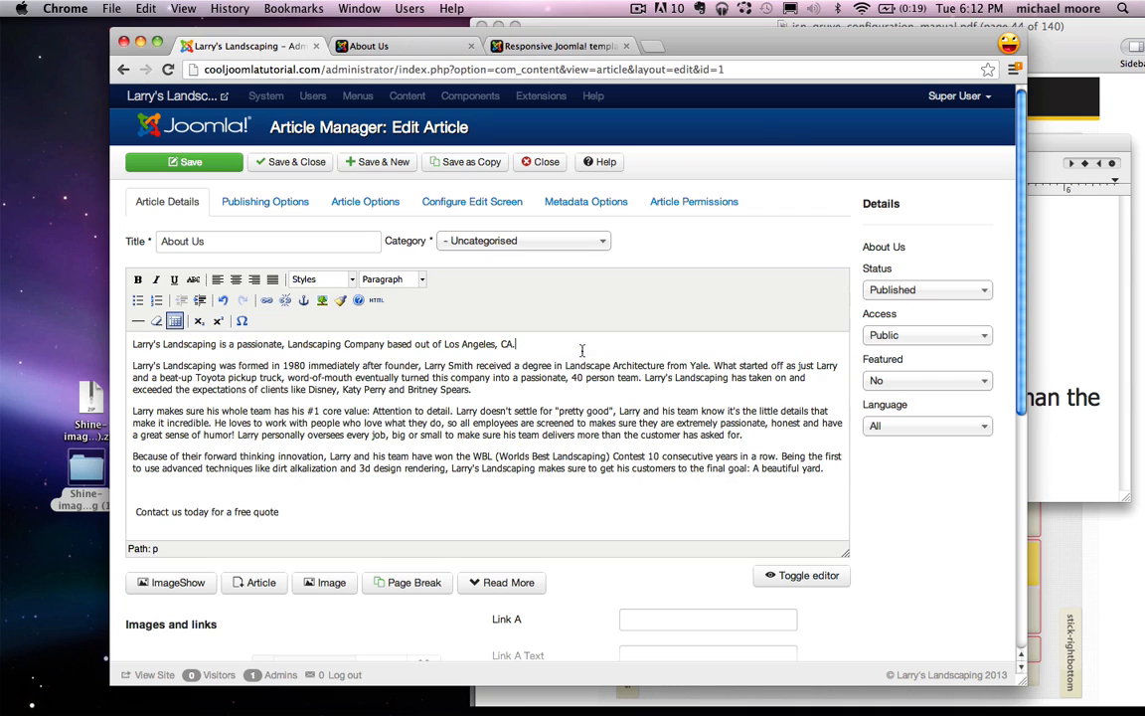
click(1052, 281)
double_click(917, 286)
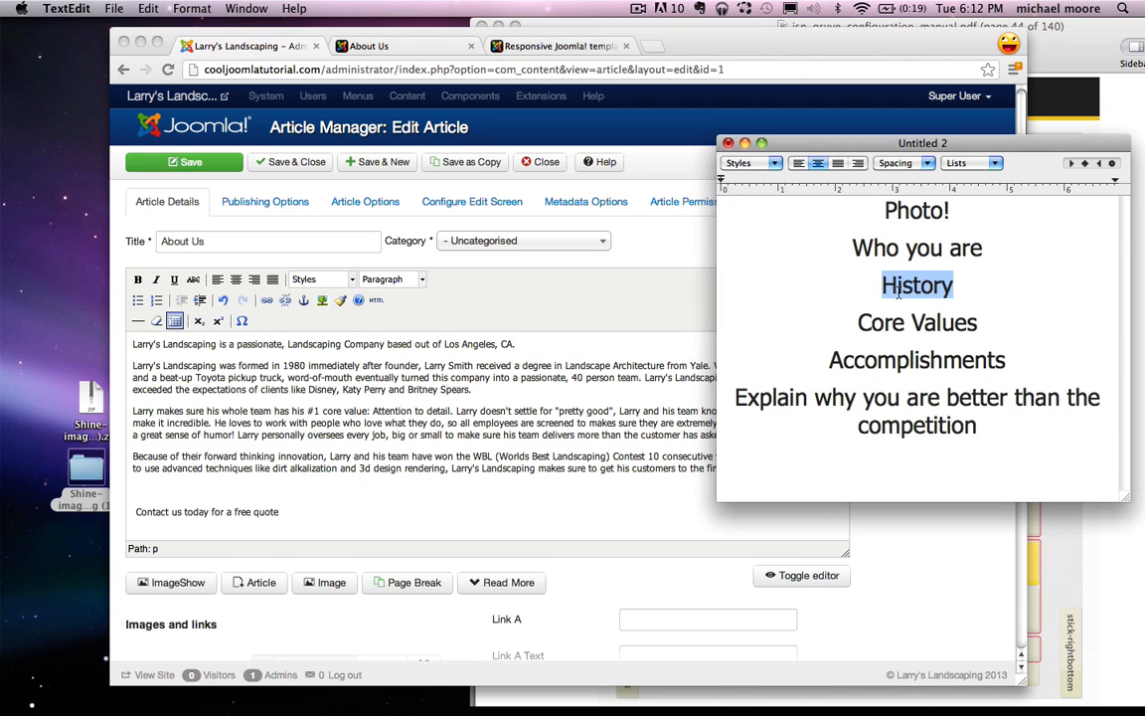
click(229, 409)
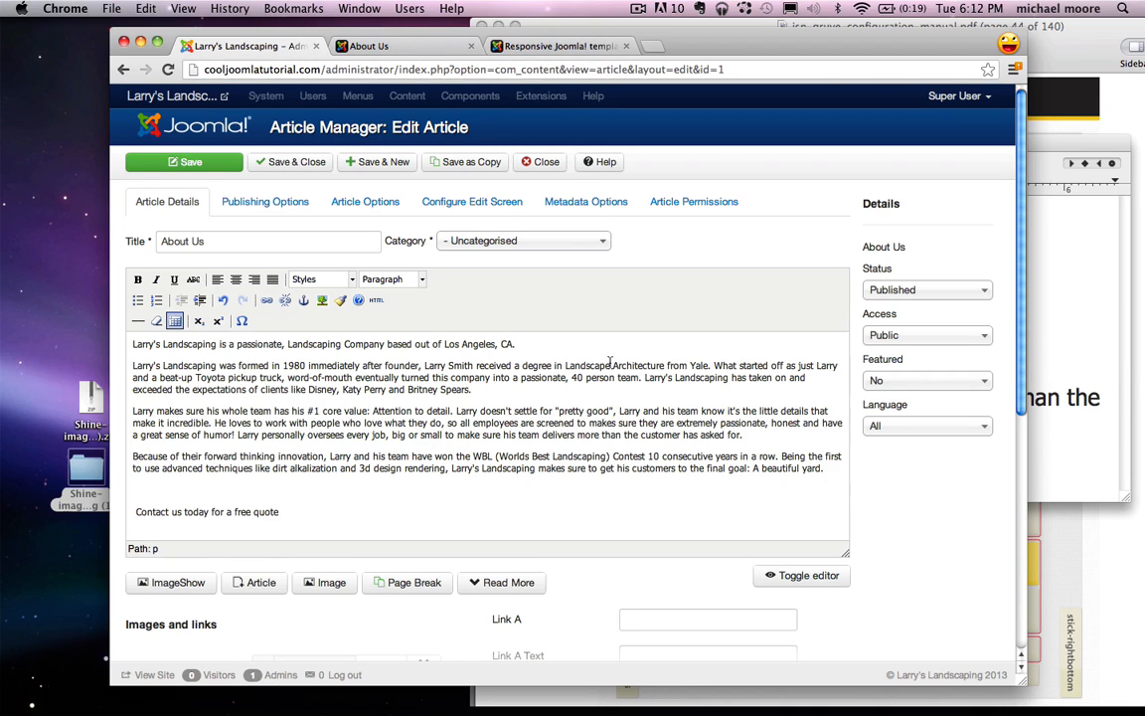
drag(709, 366, 566, 367)
click(714, 366)
drag(288, 378, 481, 375)
drag(487, 378, 604, 378)
click(609, 378)
drag(471, 390, 308, 387)
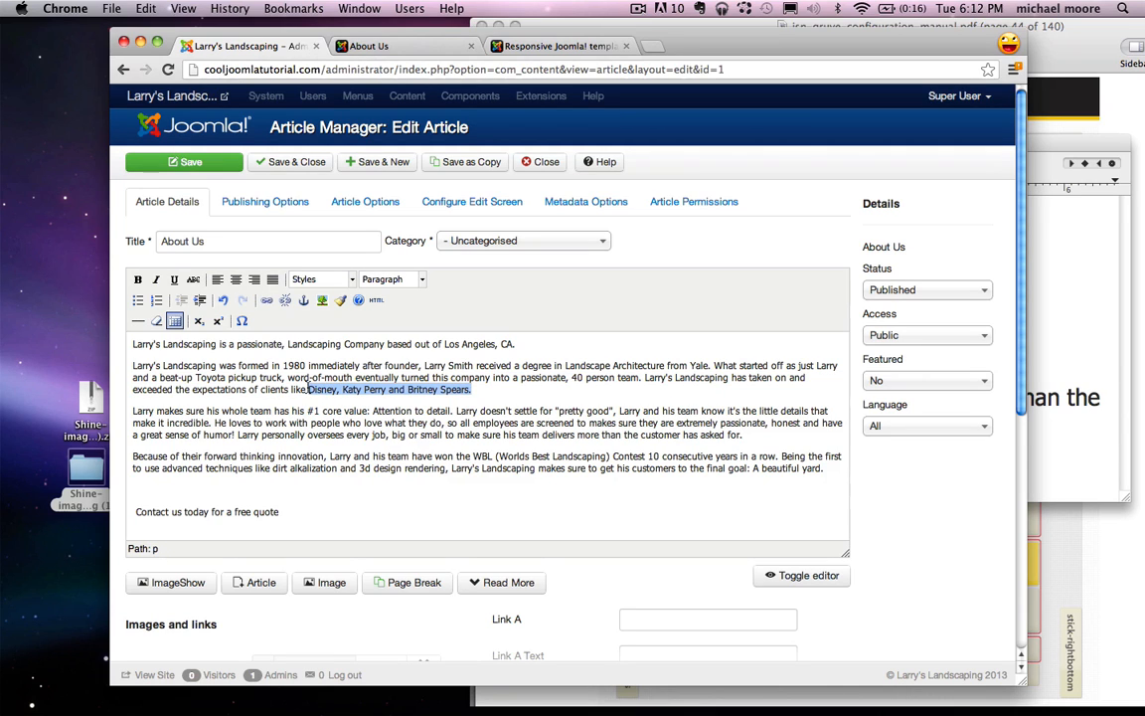
click(270, 439)
click(1073, 325)
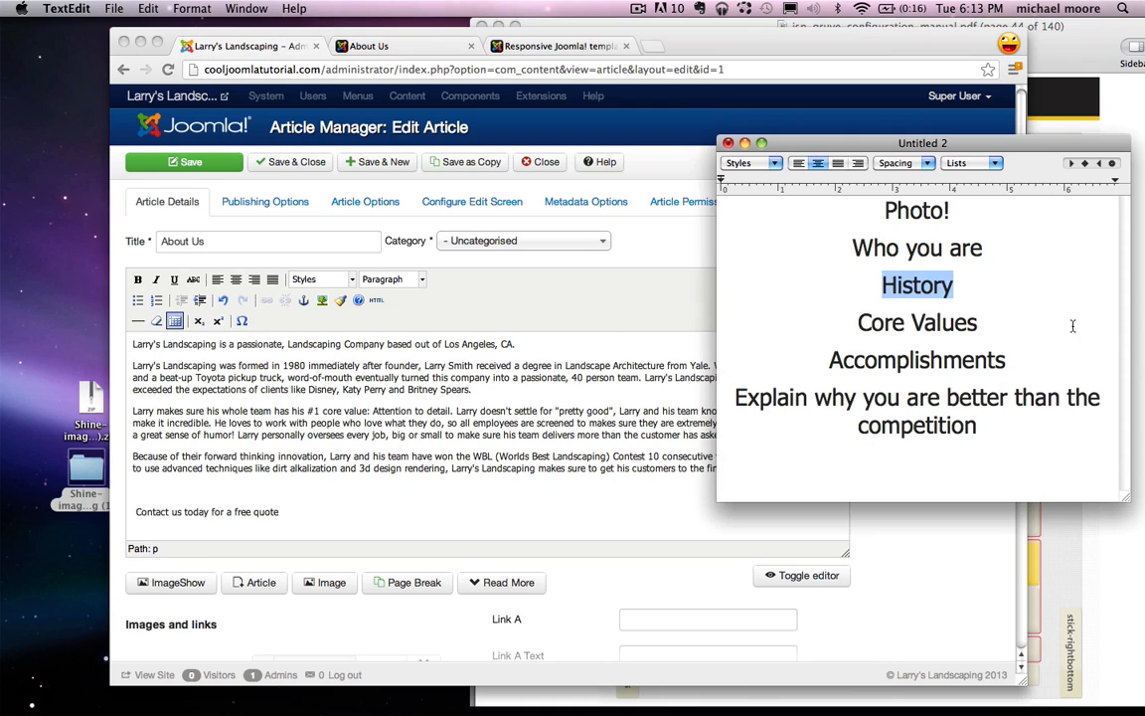
triple_click(900, 326)
click(324, 431)
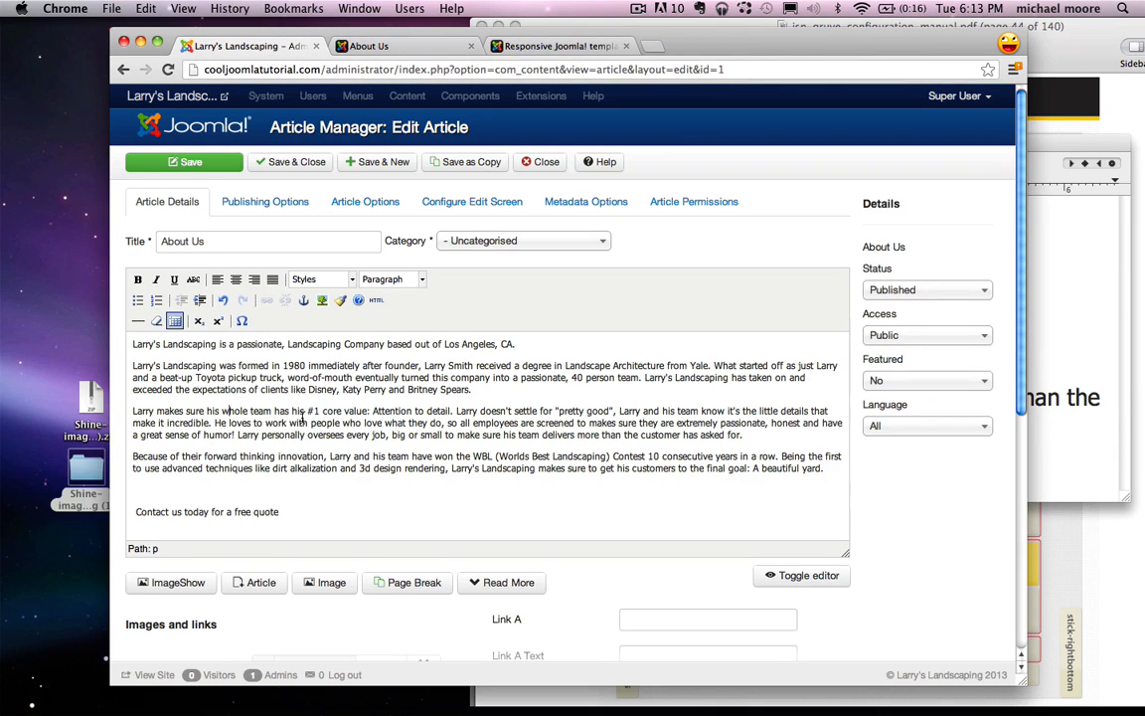
drag(374, 412, 452, 414)
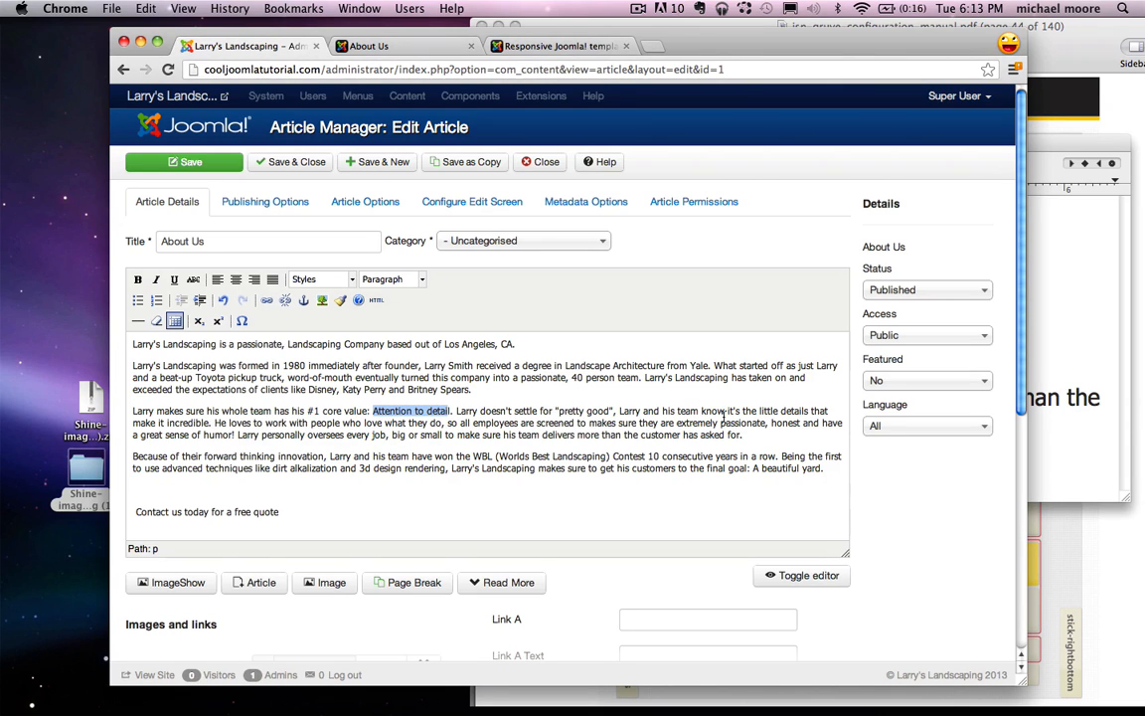
click(214, 423)
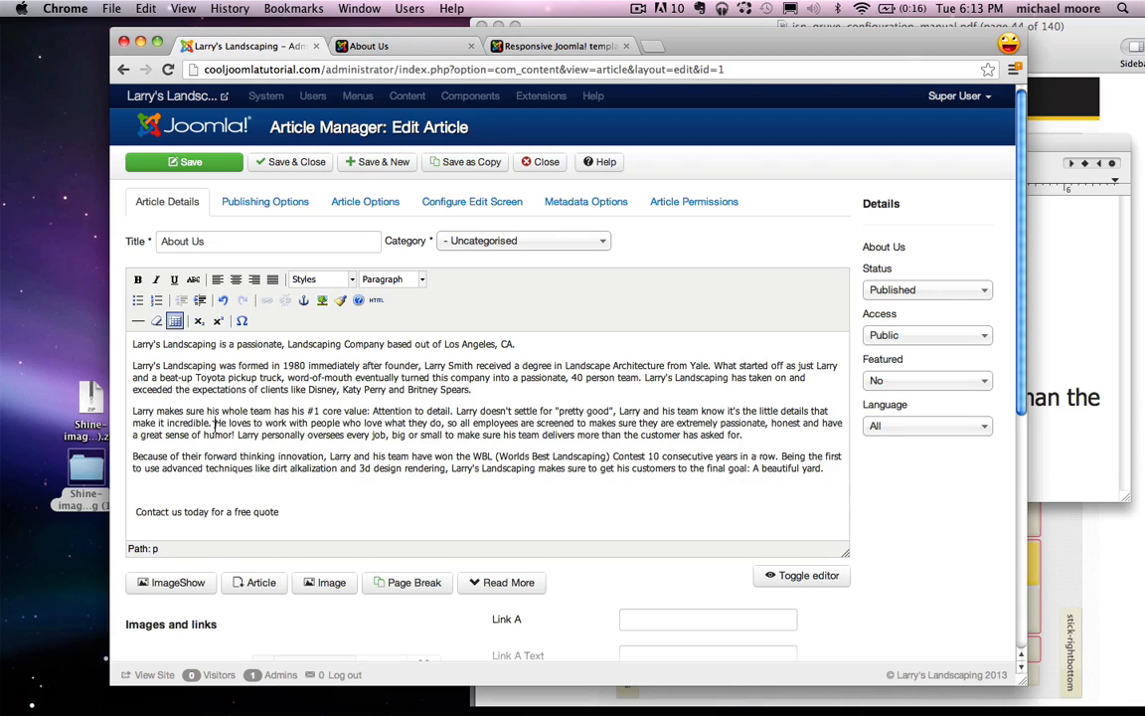
drag(216, 424, 470, 424)
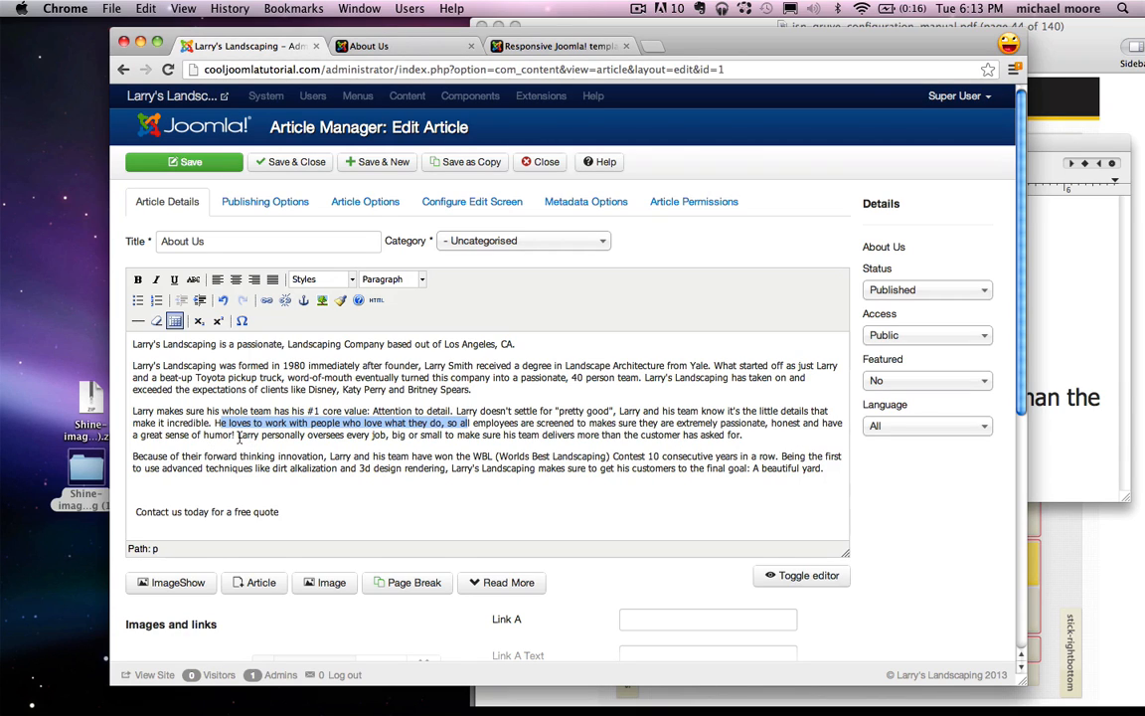
drag(238, 435, 1059, 383)
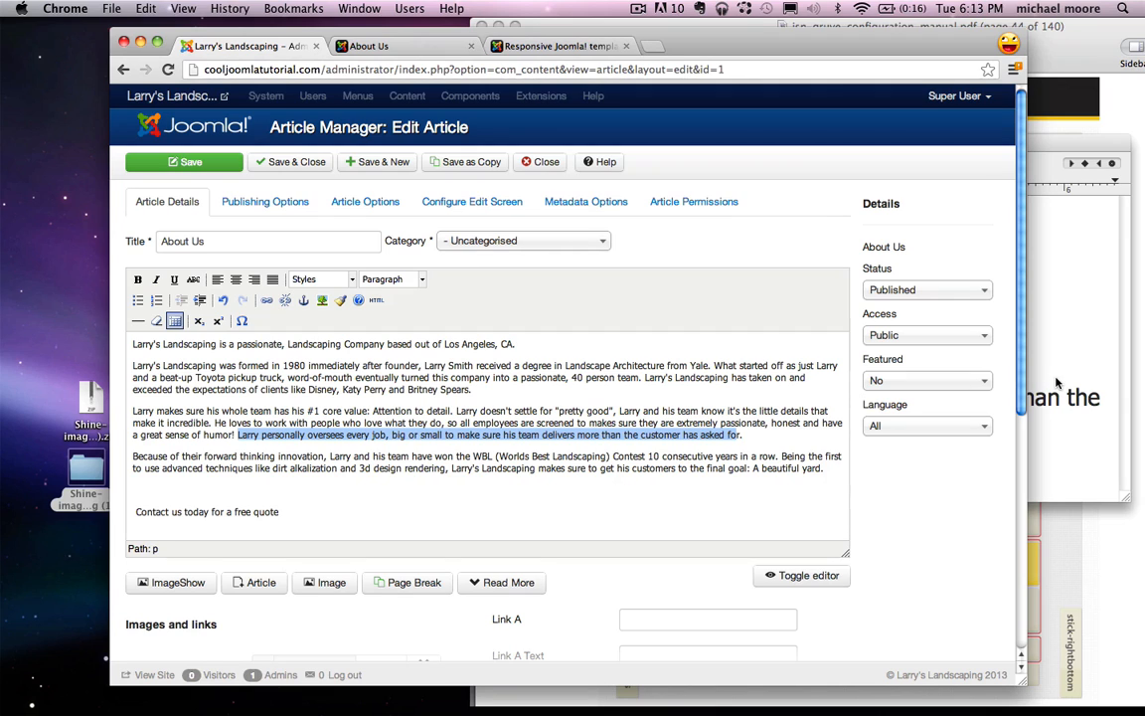
click(1116, 386)
click(852, 367)
double_click(852, 367)
click(776, 398)
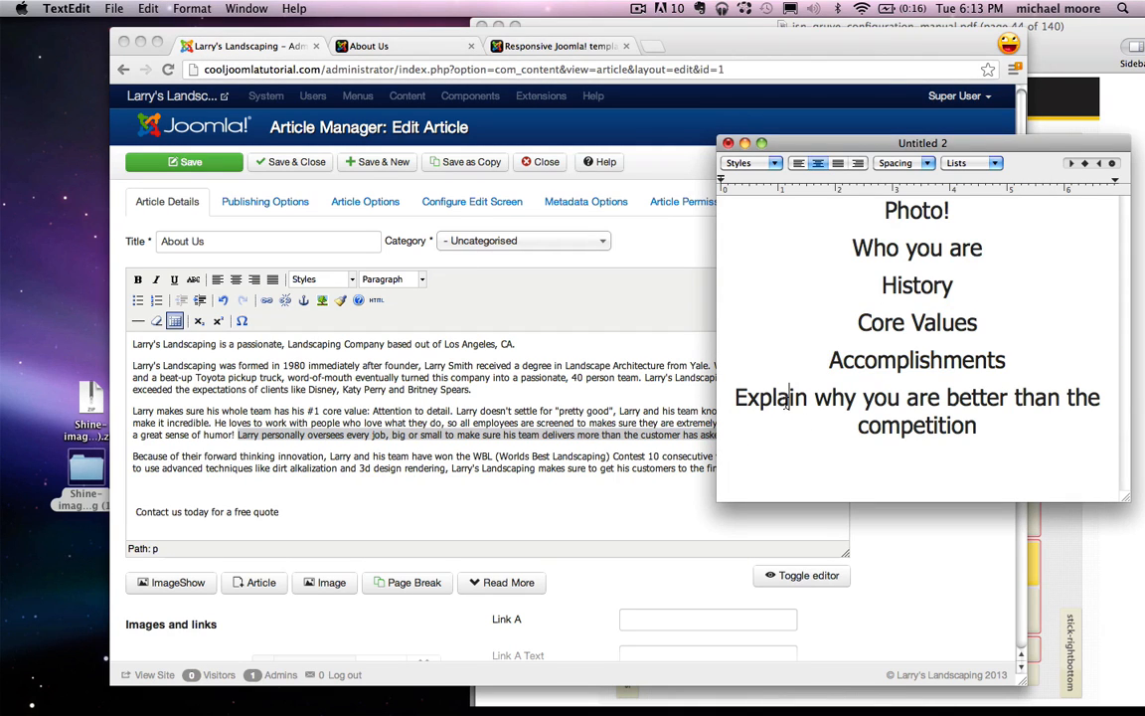
double_click(776, 398)
click(940, 417)
drag(1015, 440, 827, 413)
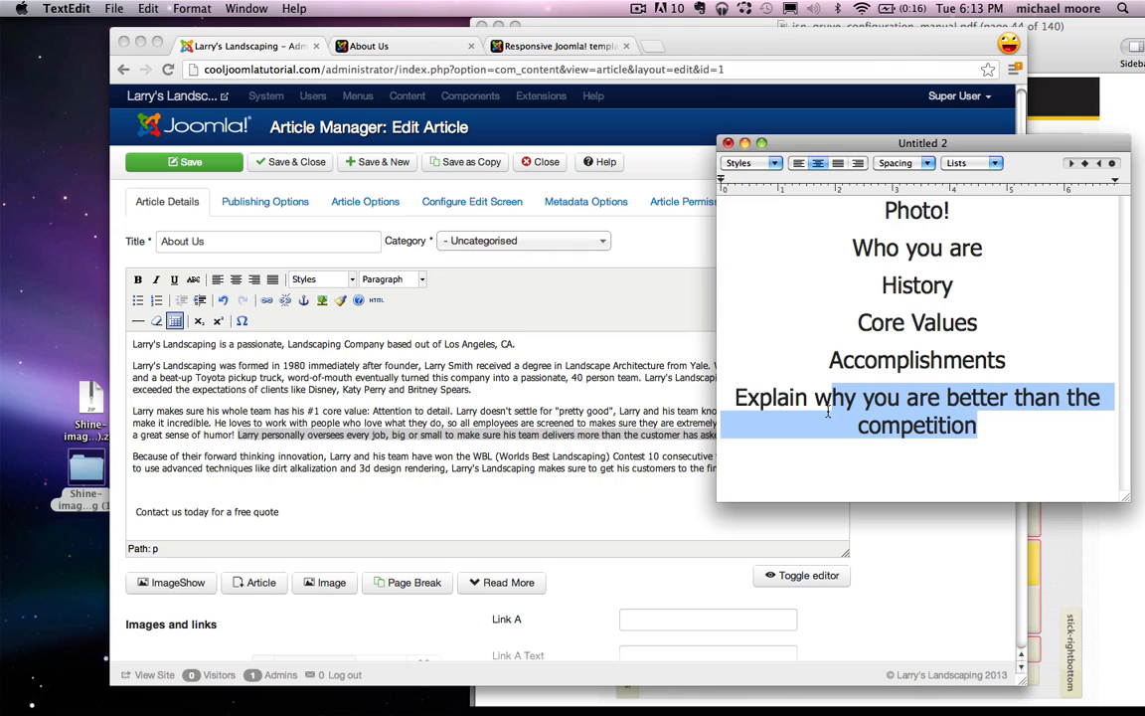
click(353, 434)
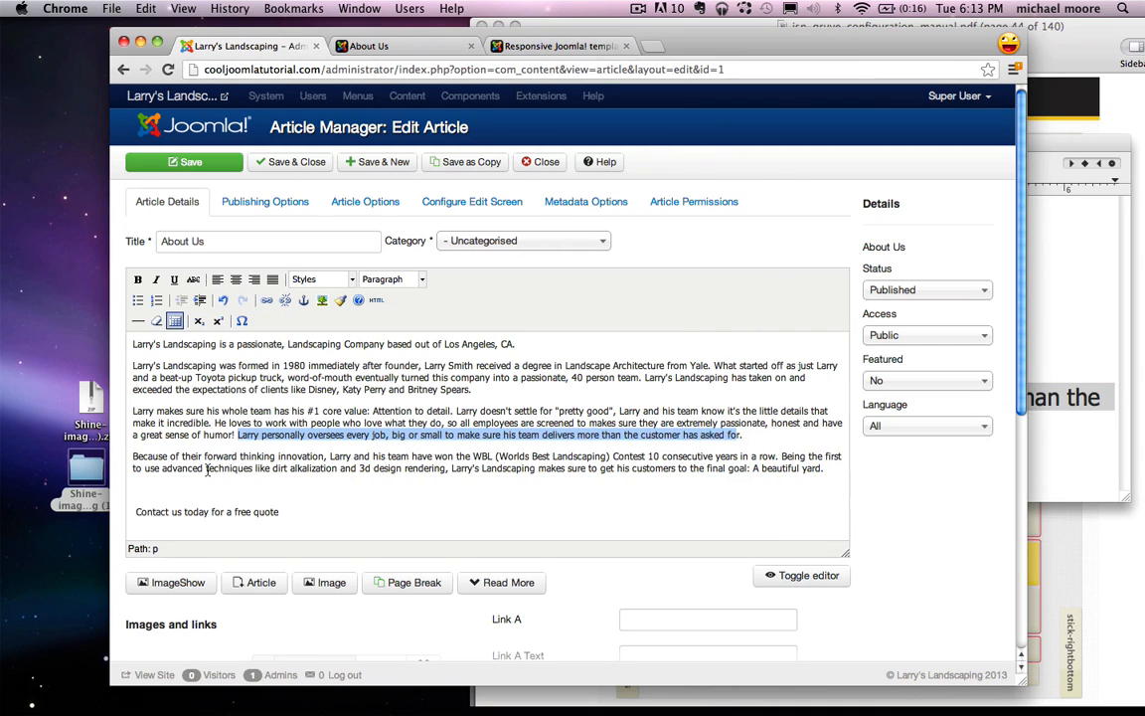
click(260, 457)
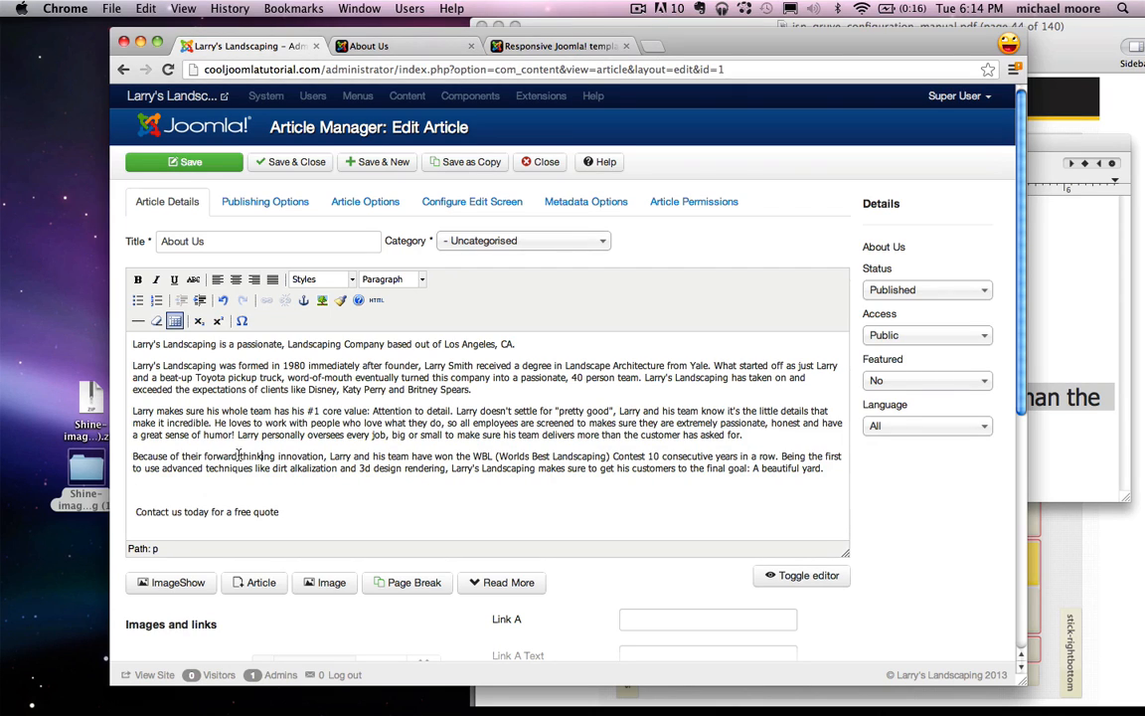
click(262, 455)
drag(137, 513, 296, 511)
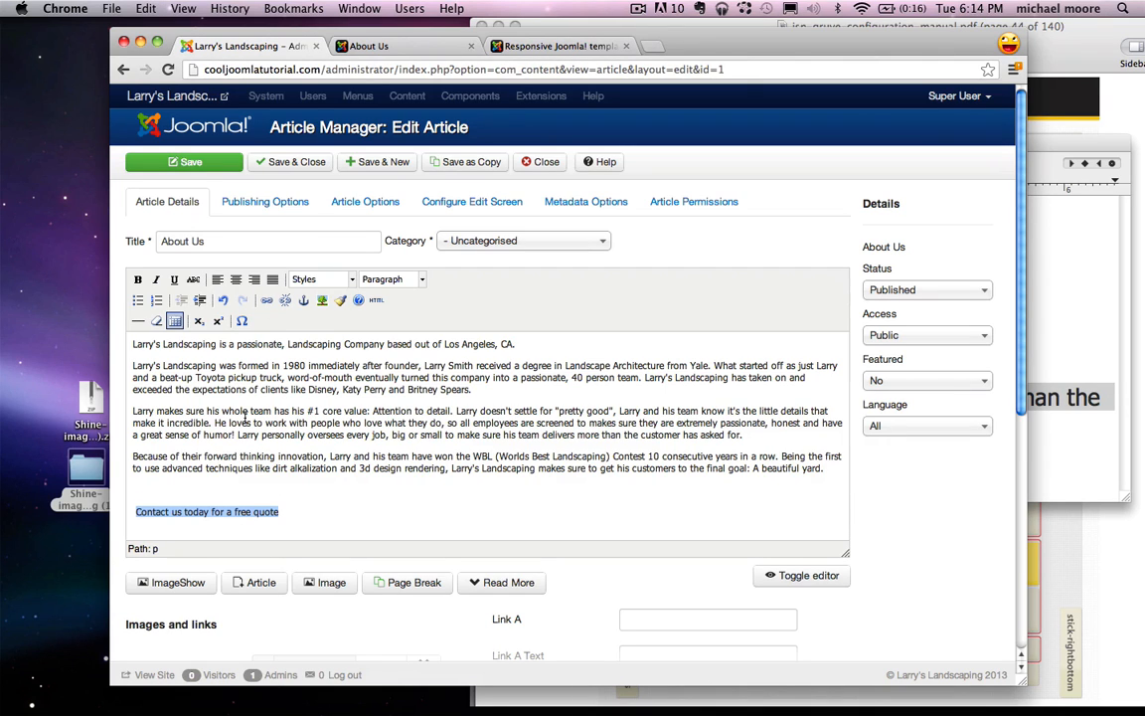
Step: Center the 'Contact us today for a free quote' line and link it to the Contact Us page URL
click(235, 281)
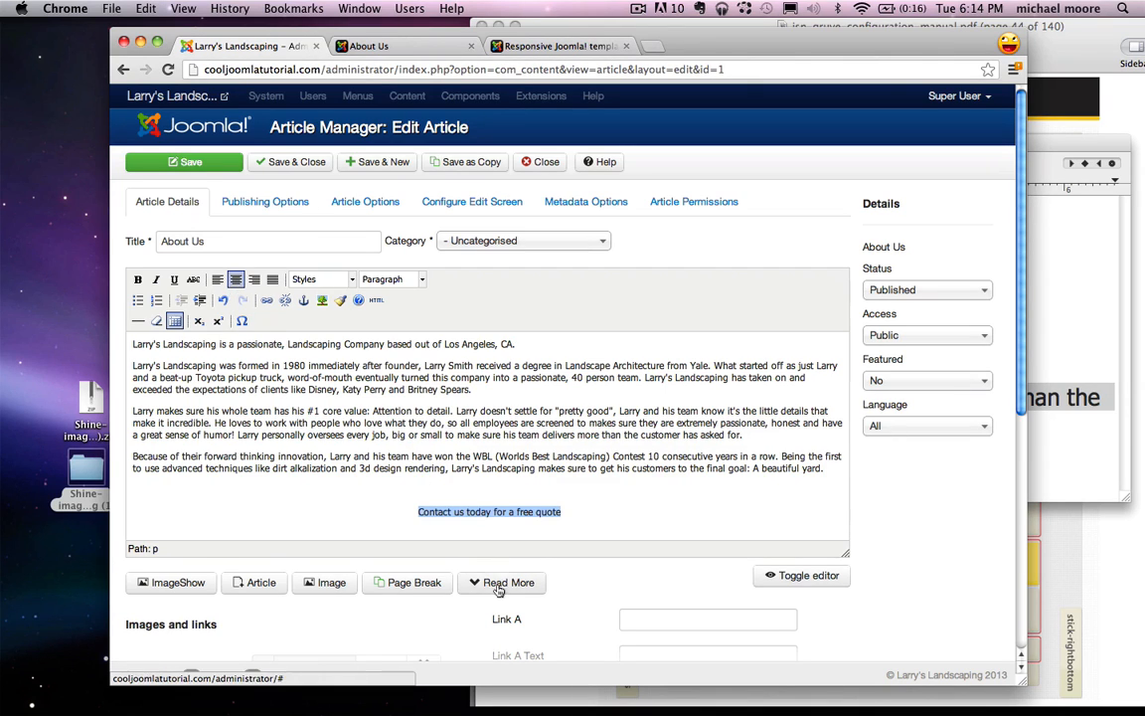
click(408, 53)
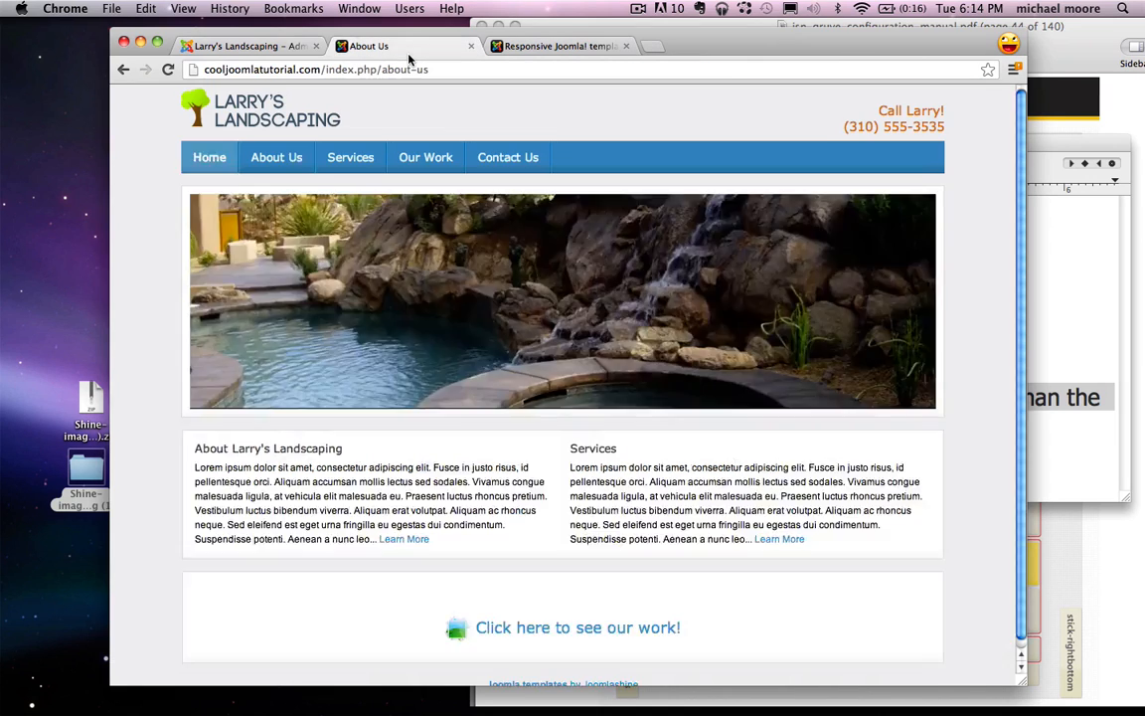
click(500, 162)
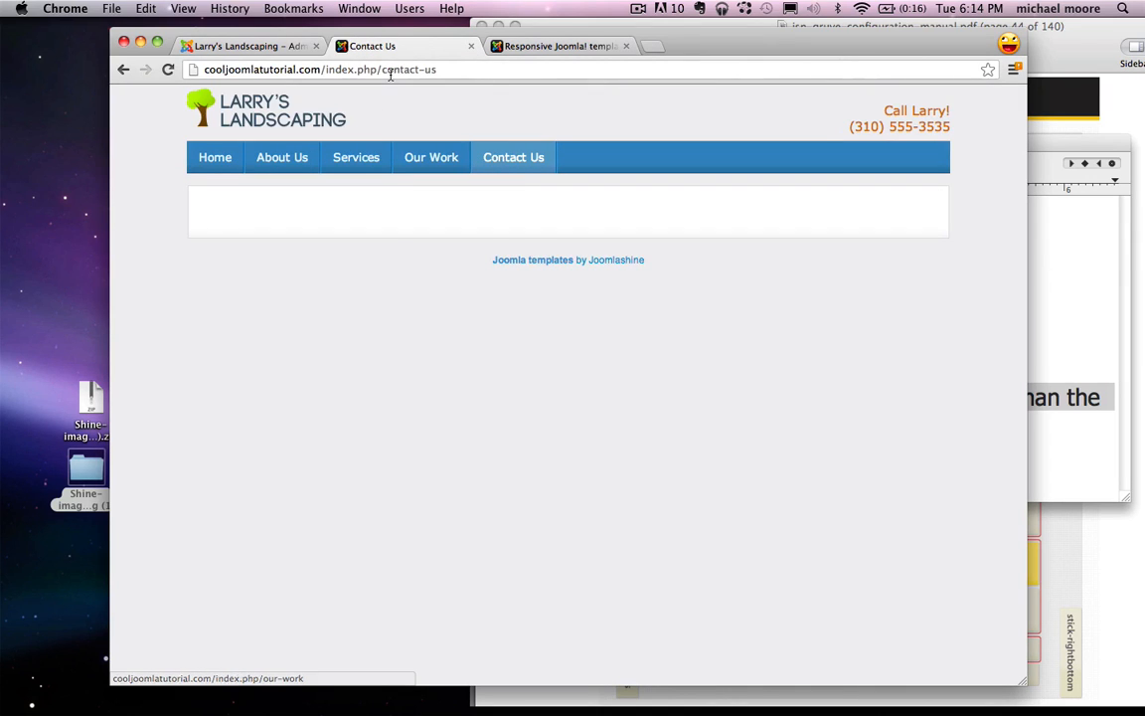
click(389, 69)
click(266, 47)
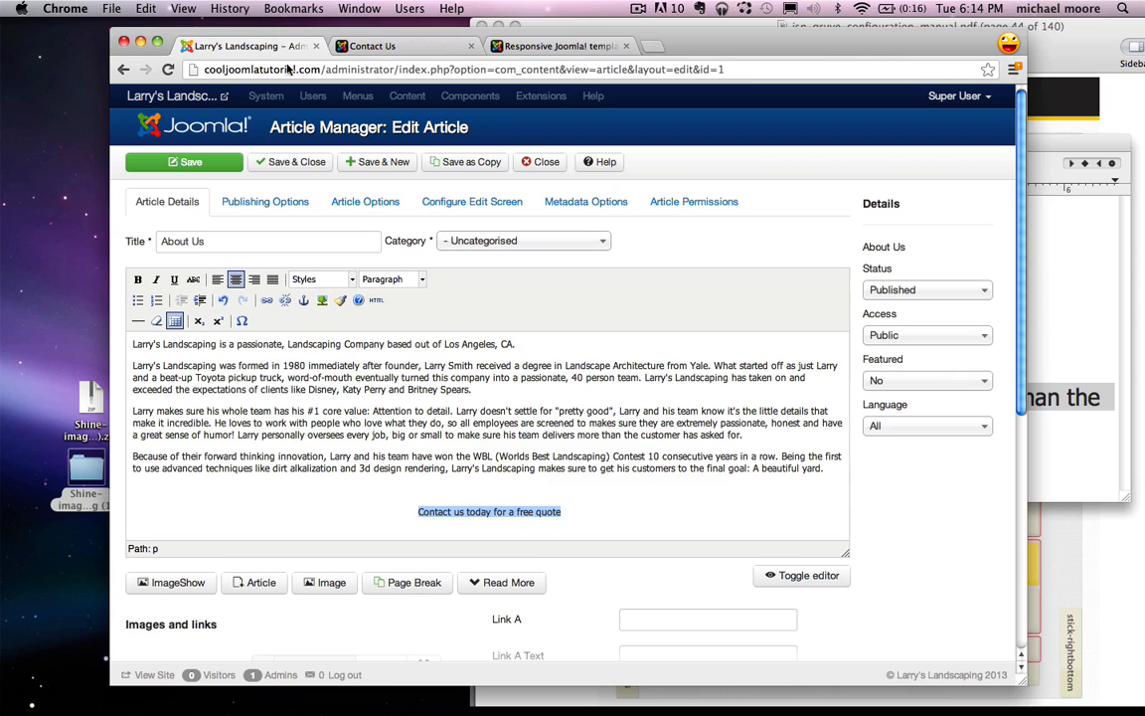
click(266, 302)
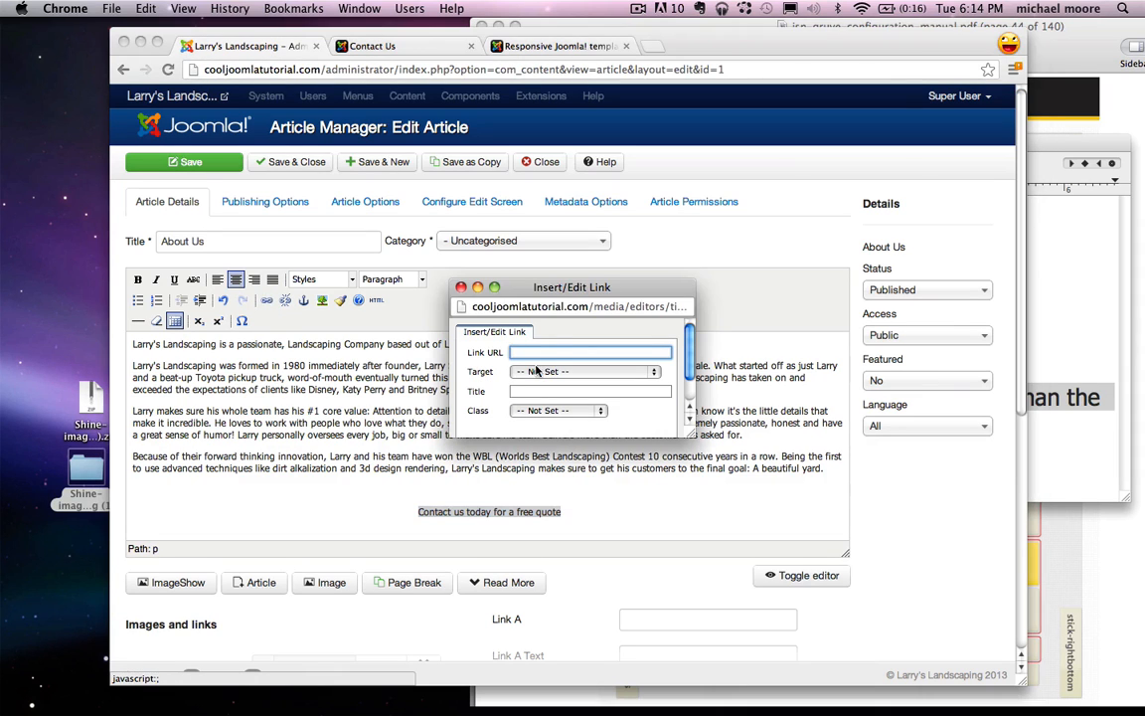
key(super+v)
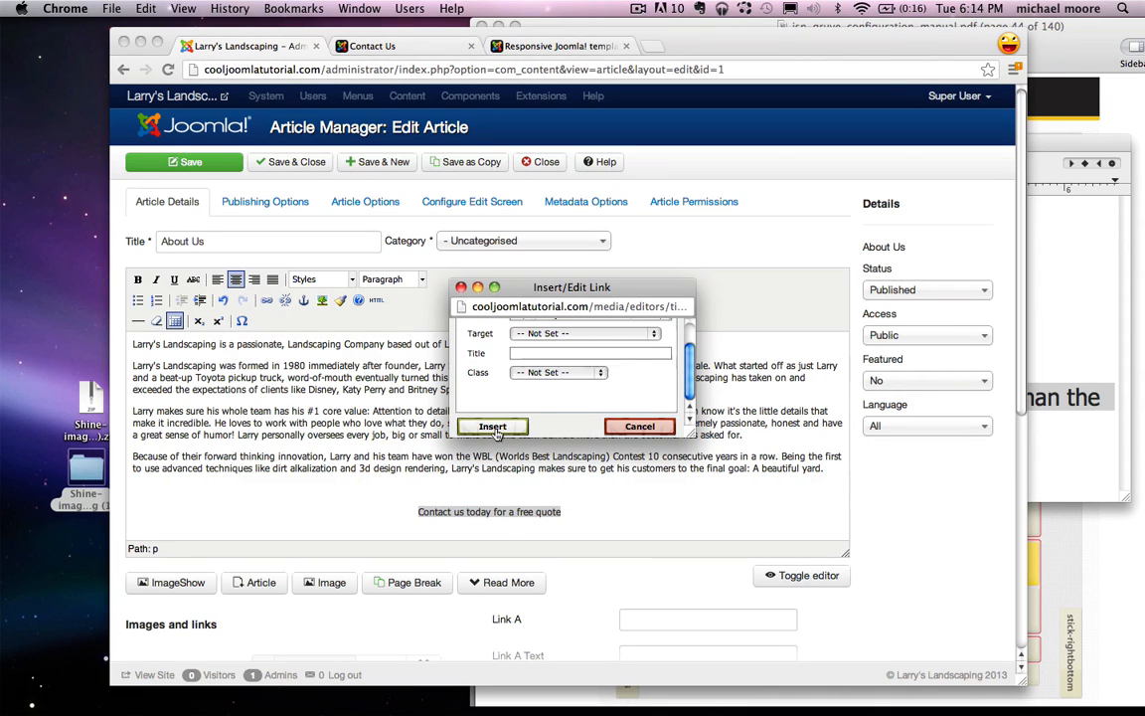
click(493, 426)
Step: Hide the TextEdit notes and place the cursor before the article's first paragraph
key(super+Tab)
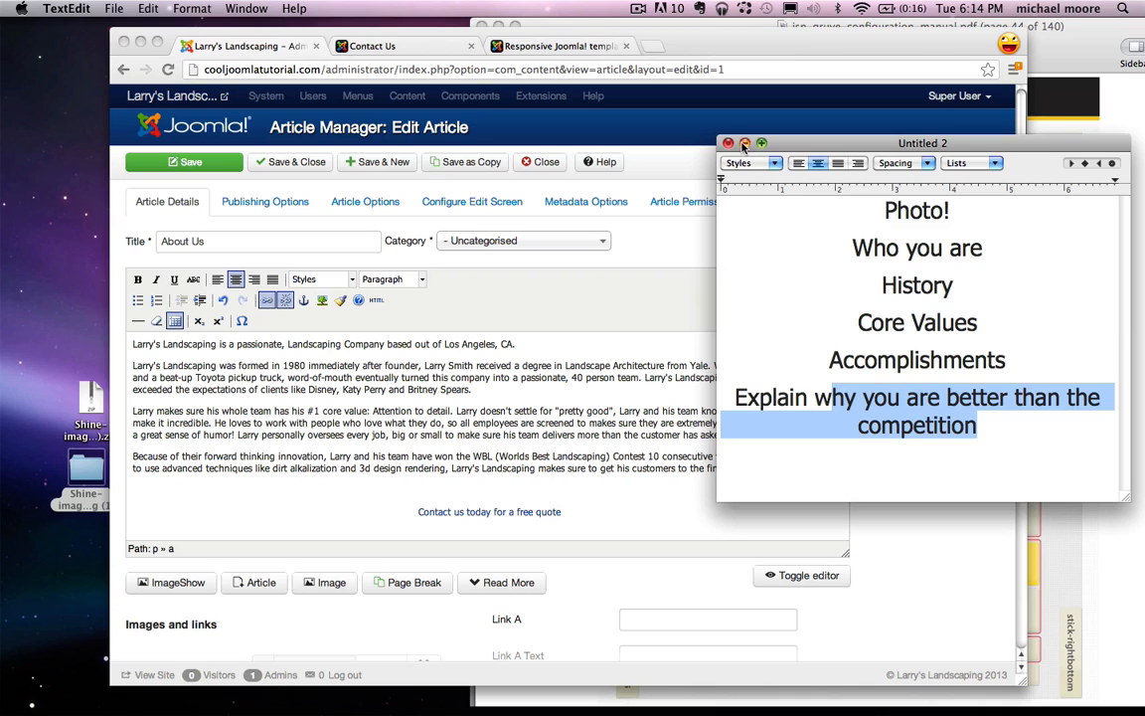
key(super+h)
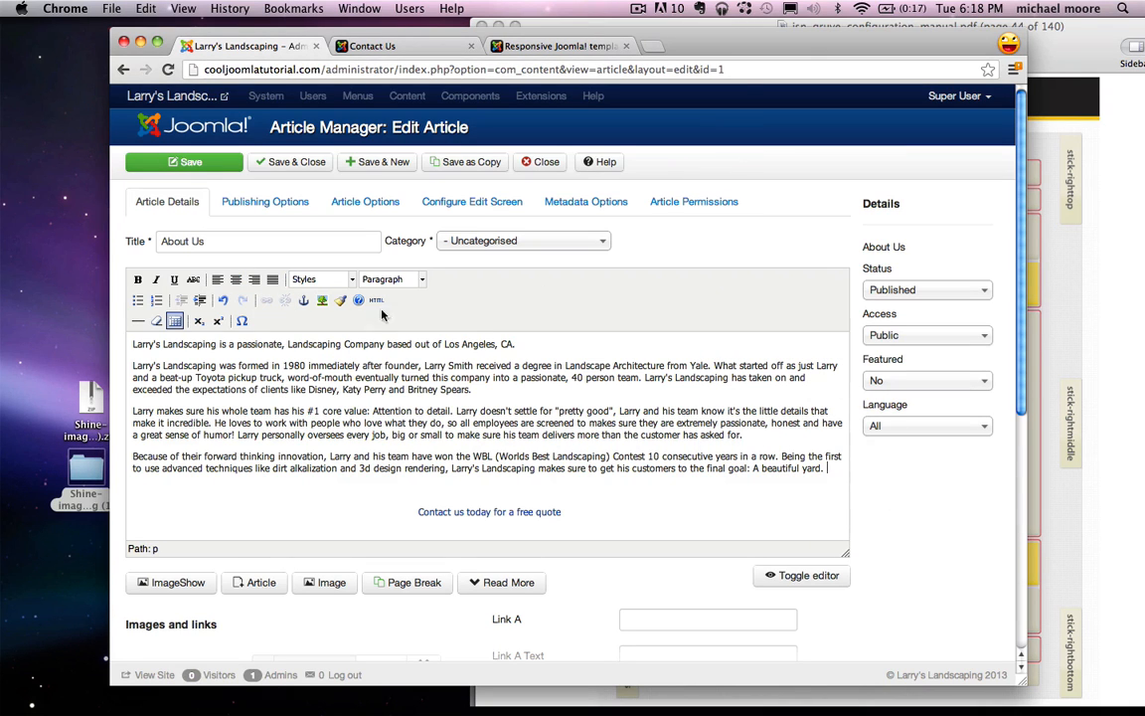
click(132, 345)
Step: Upload landscapers.jpg and insert it into the article aligned left
click(328, 585)
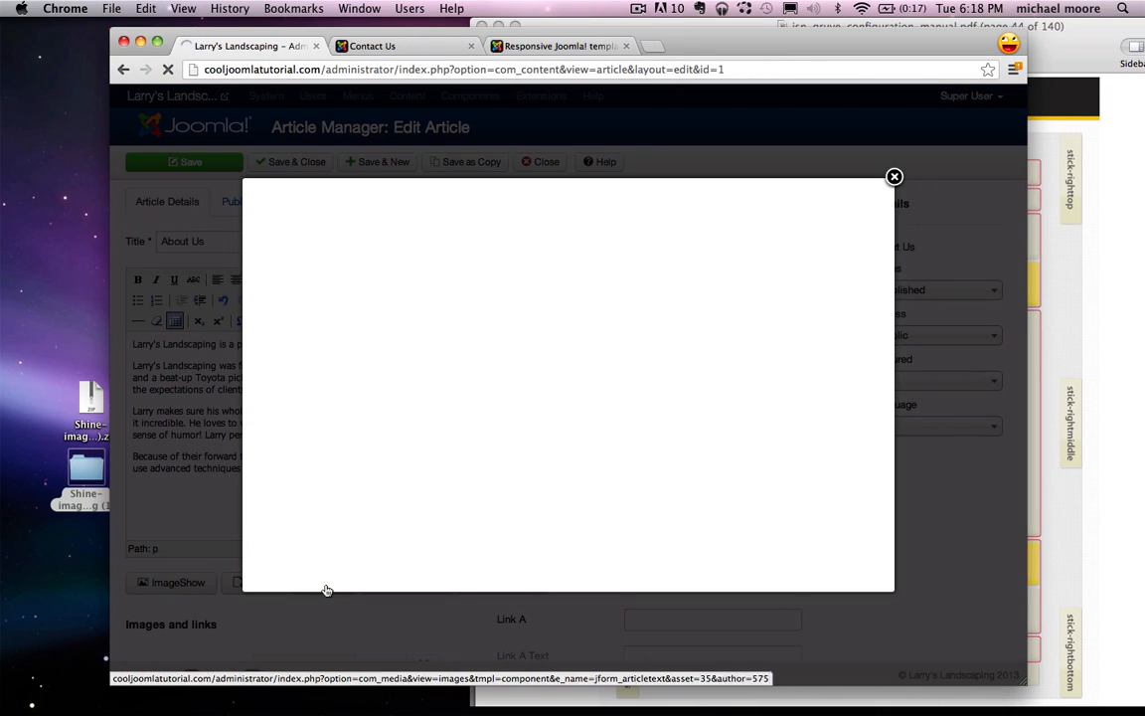
scroll(556, 472, down, 3)
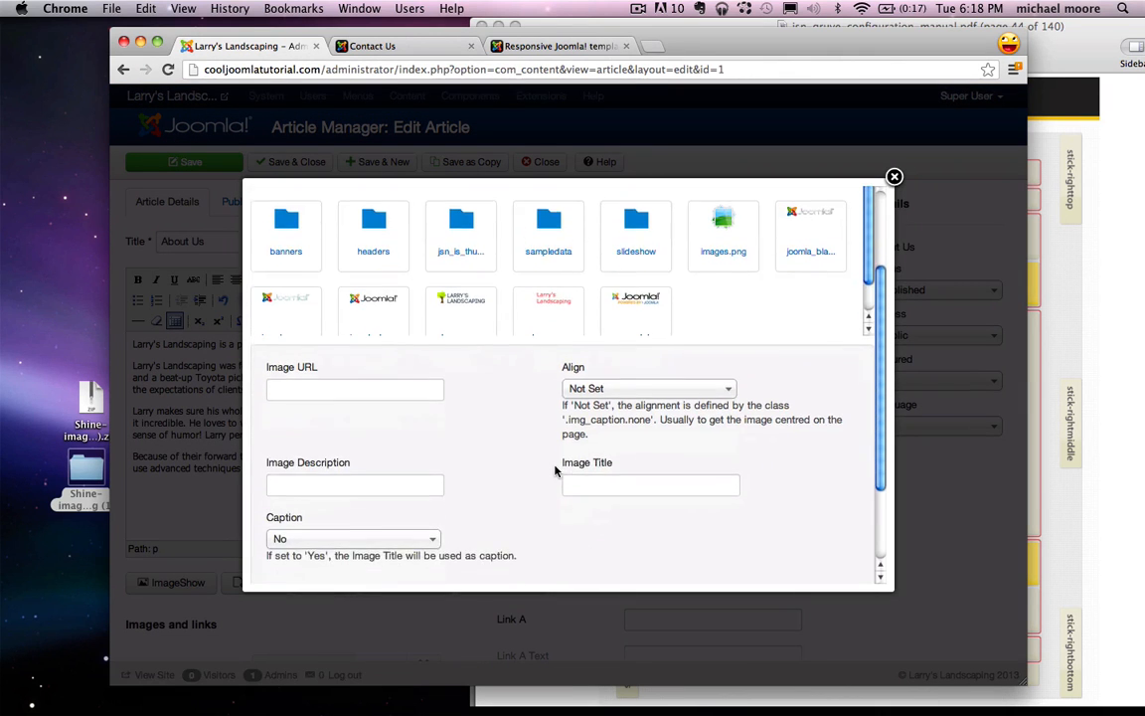
scroll(556, 472, down, 2)
click(428, 530)
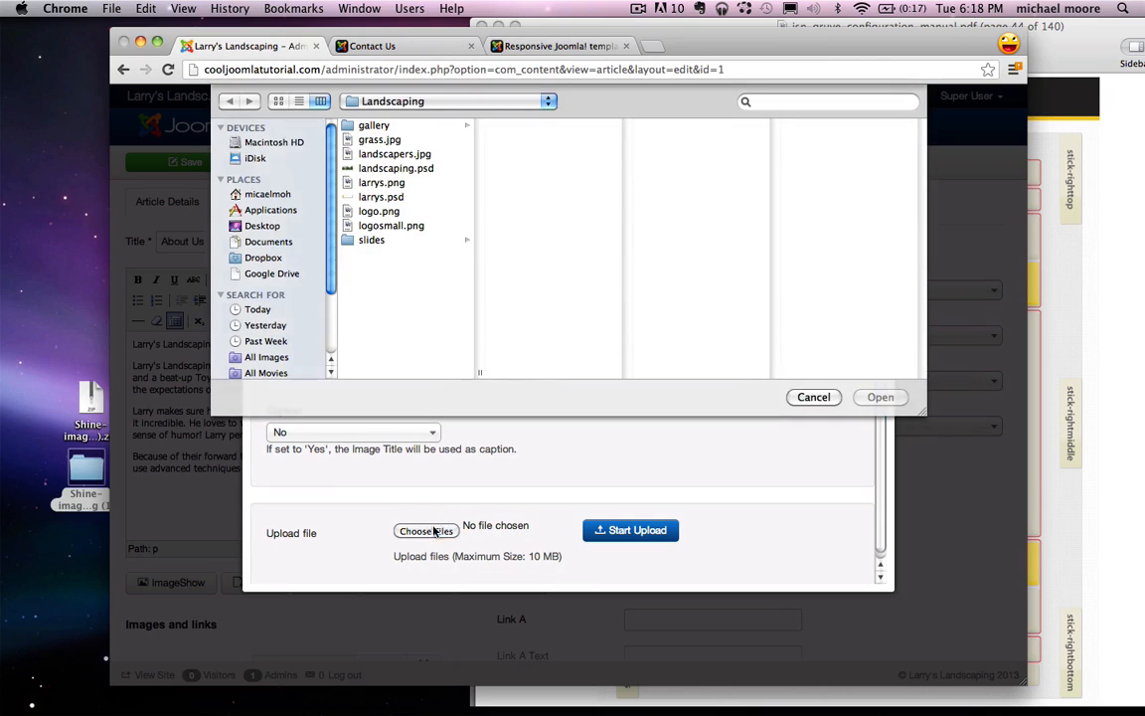
click(394, 154)
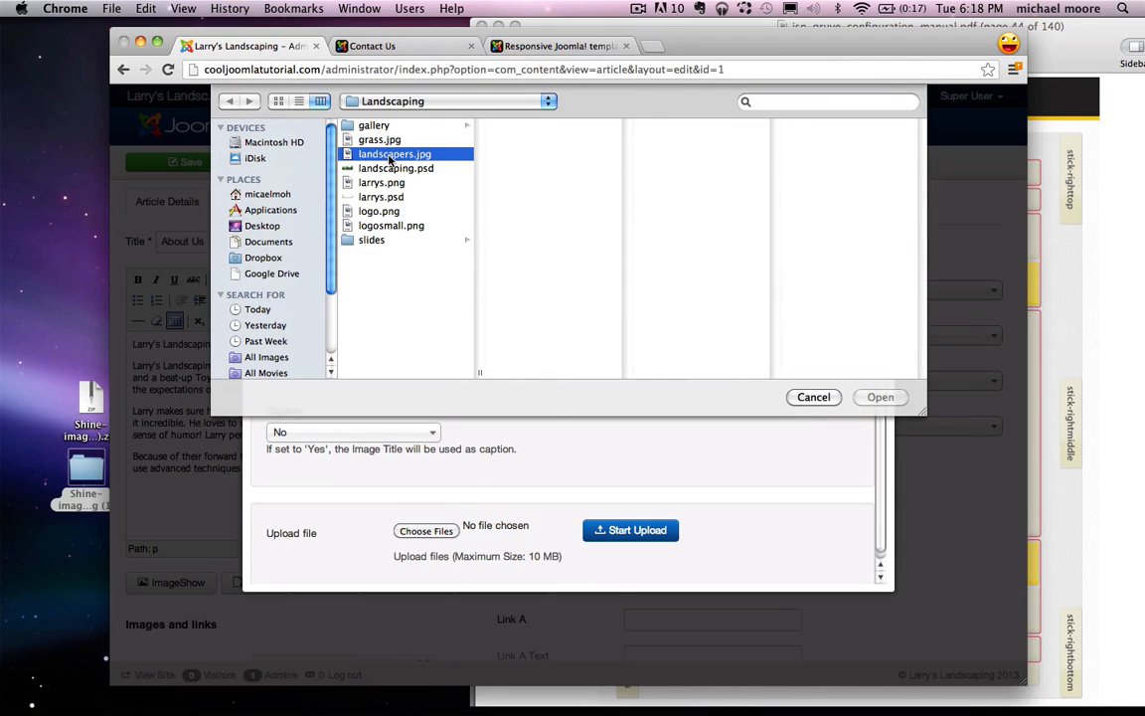
click(880, 397)
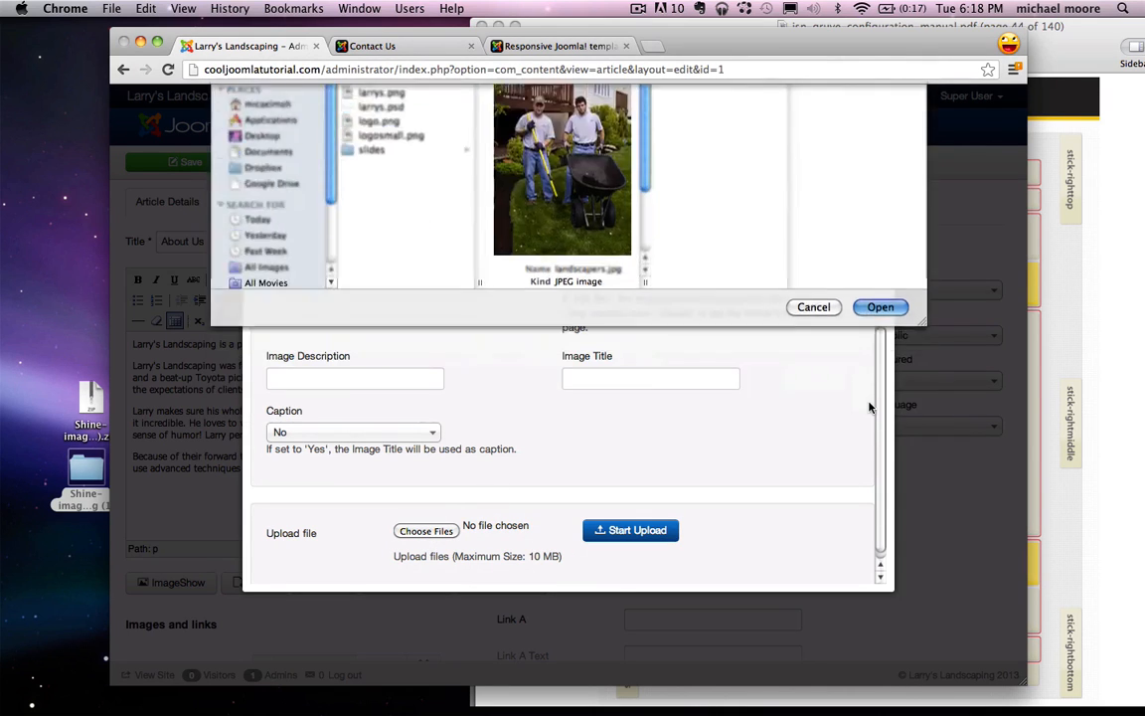
click(620, 536)
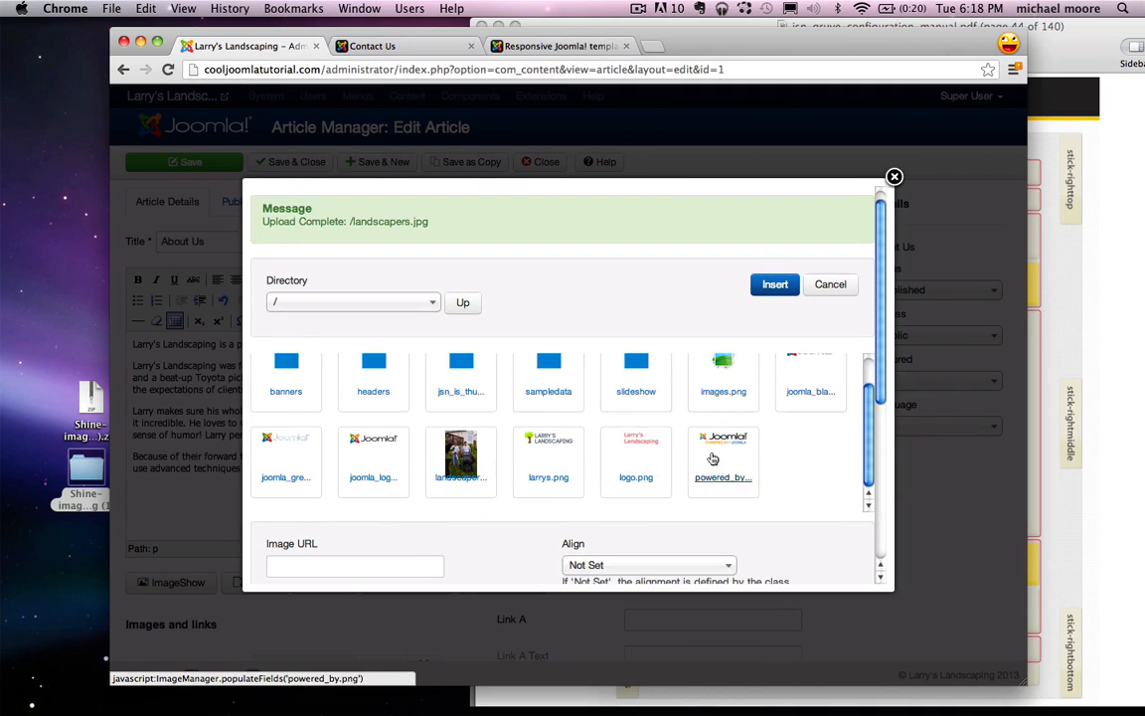
click(461, 455)
scroll(711, 408, down, 3)
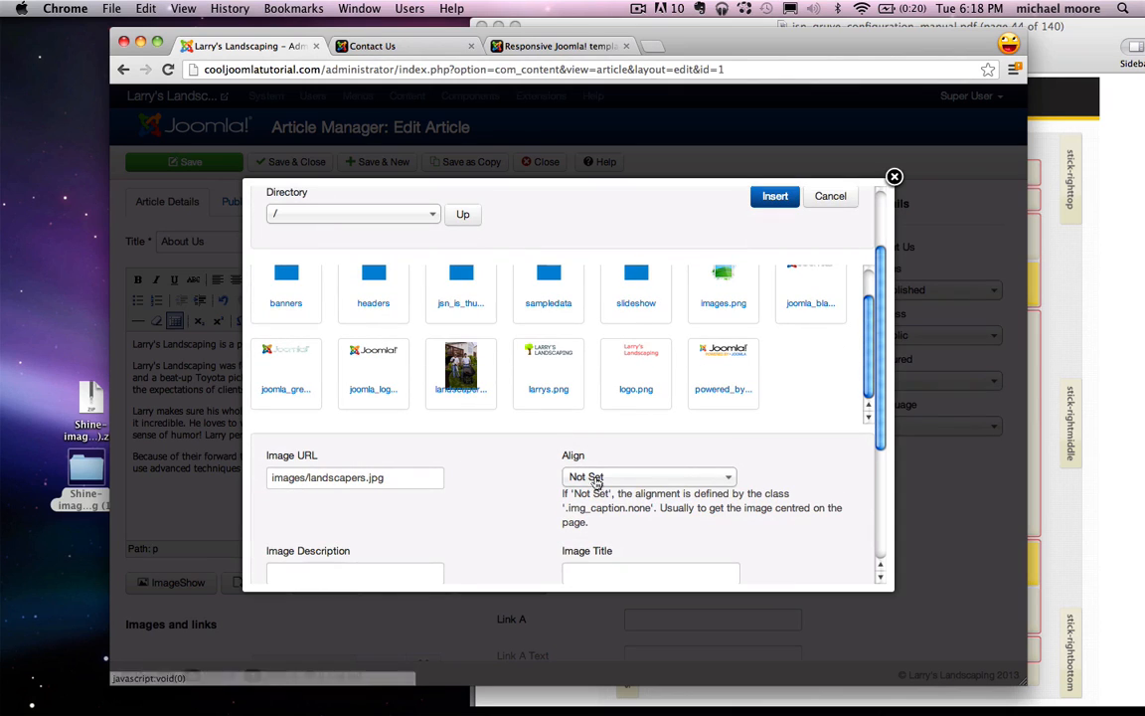
click(601, 477)
click(601, 521)
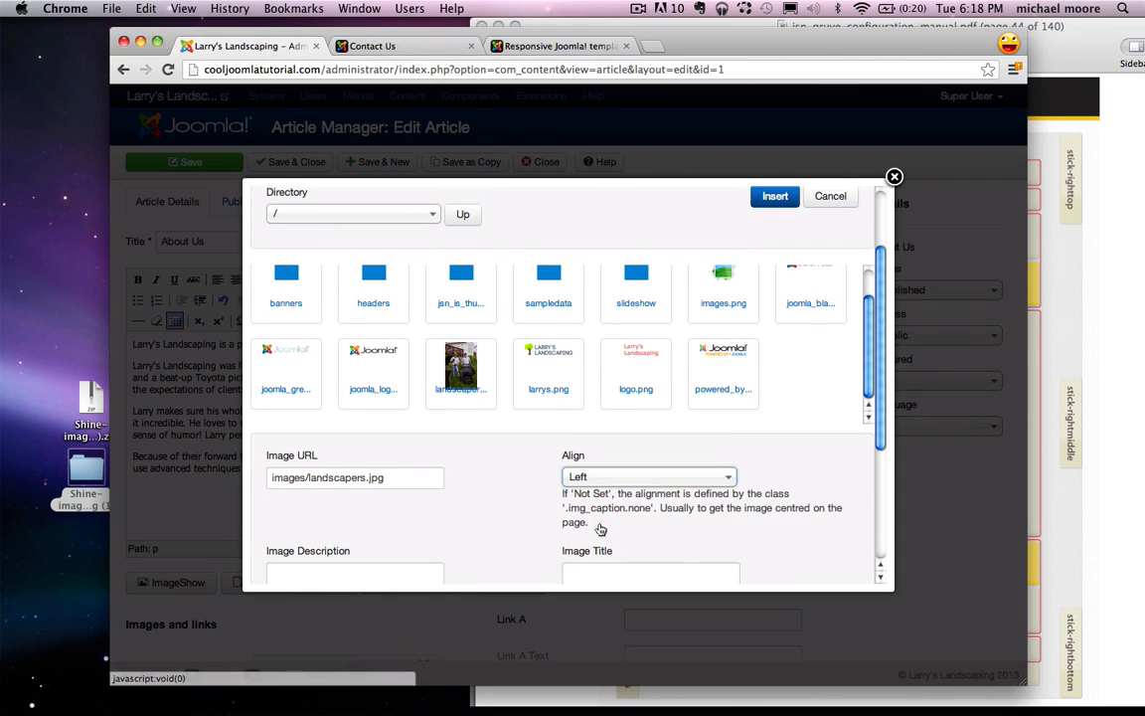
click(776, 197)
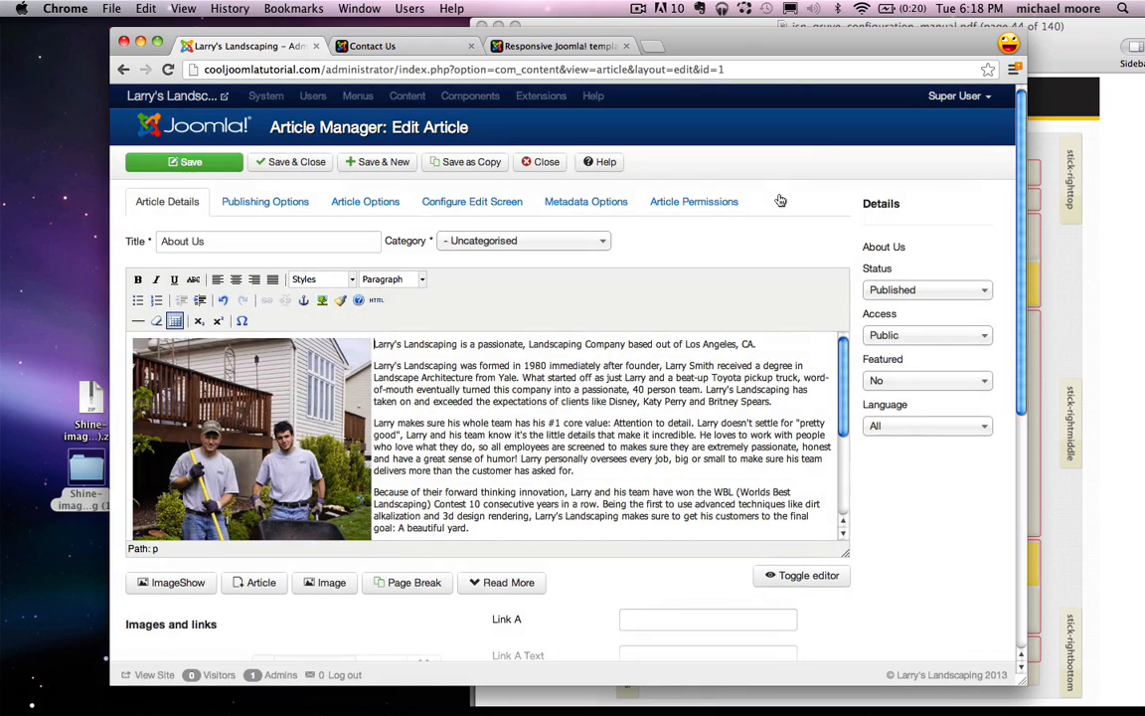
Step: Save the article and view the updated About Us page on the live site
click(189, 161)
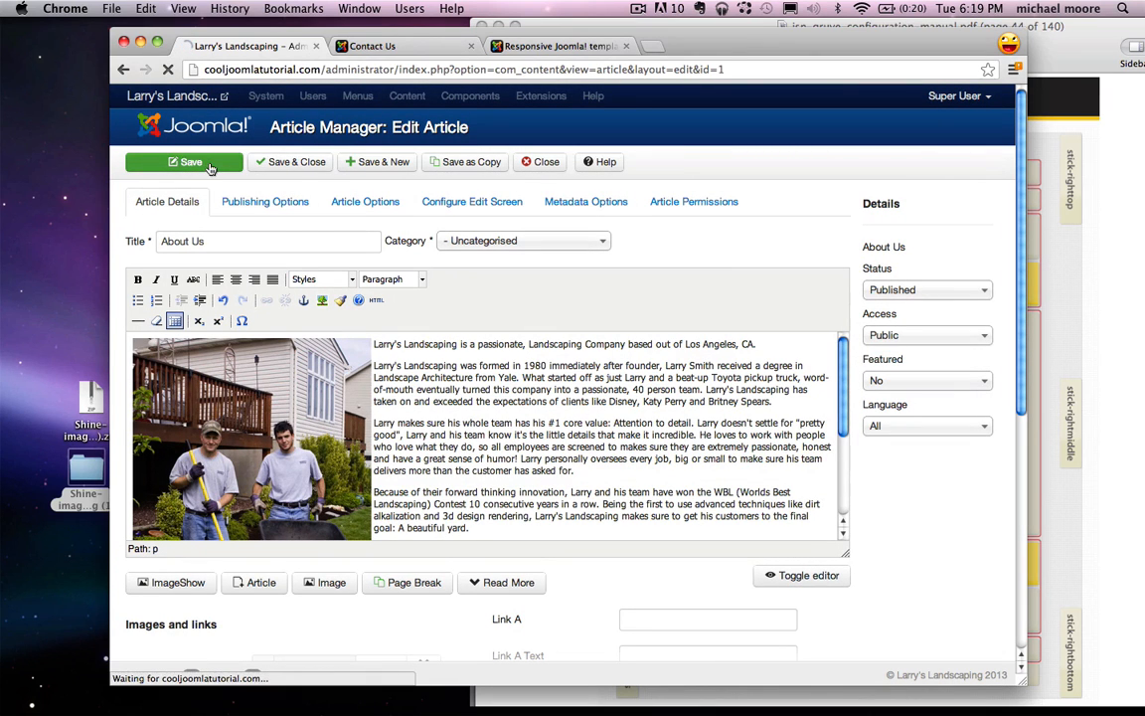
click(383, 45)
click(167, 69)
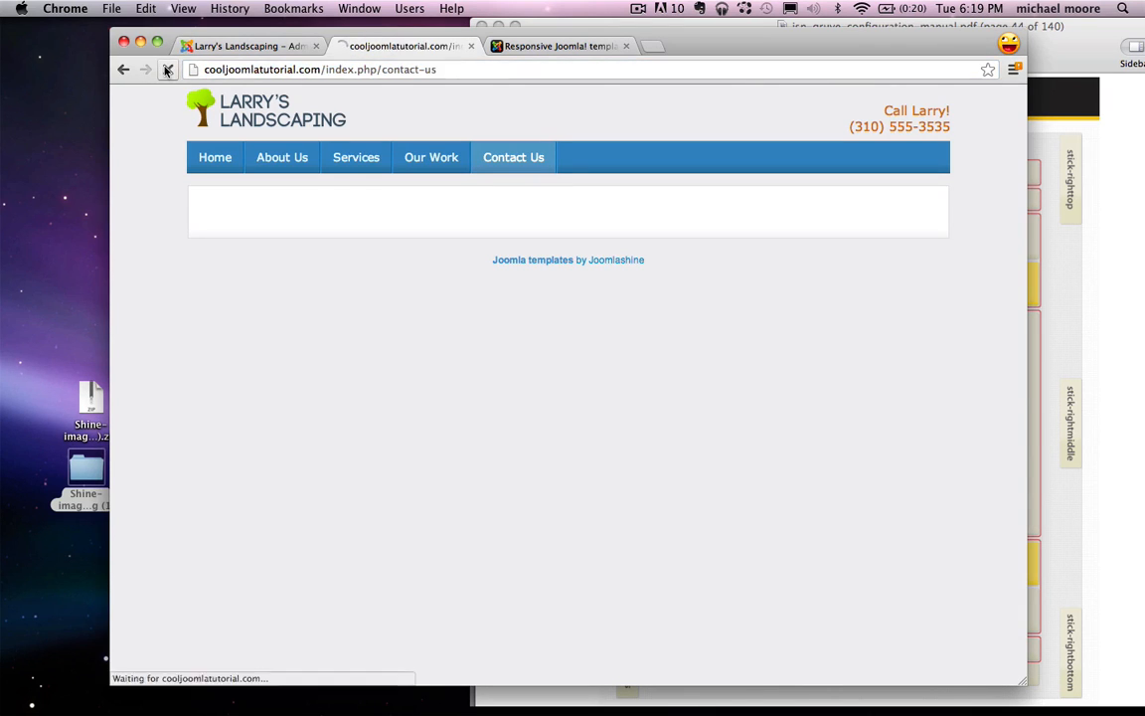
click(301, 161)
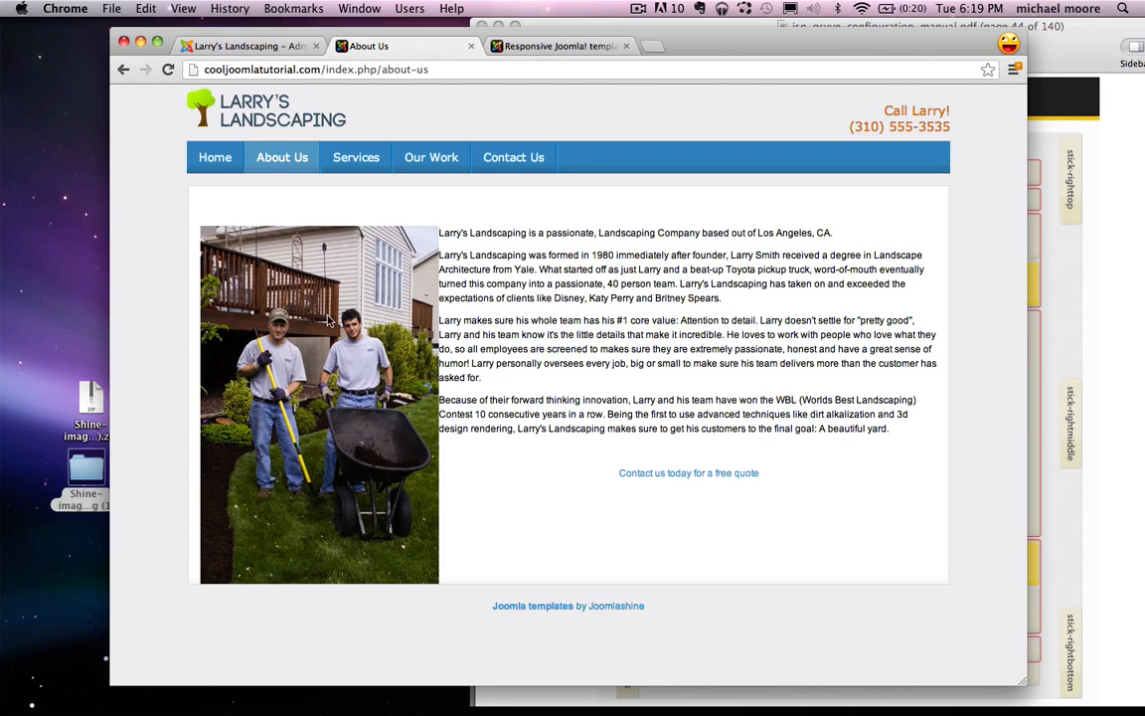
Step: Return to the admin tab and close the About Us article, back to the five-article list
double_click(440, 235)
click(437, 248)
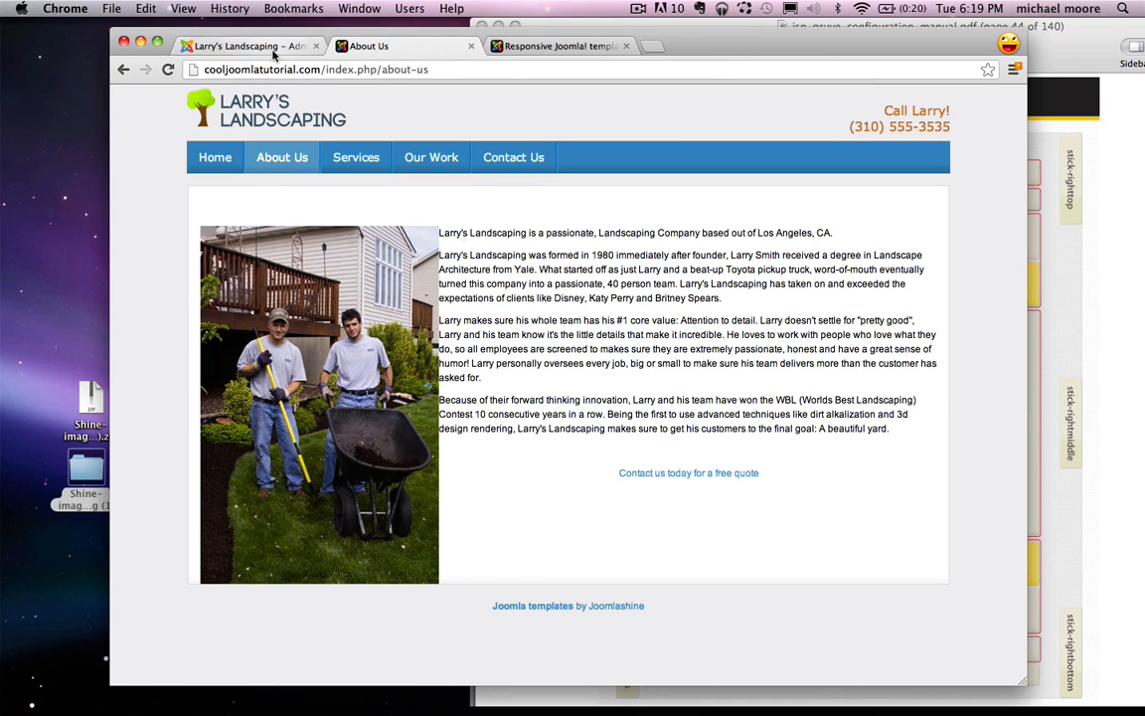
click(209, 47)
click(547, 164)
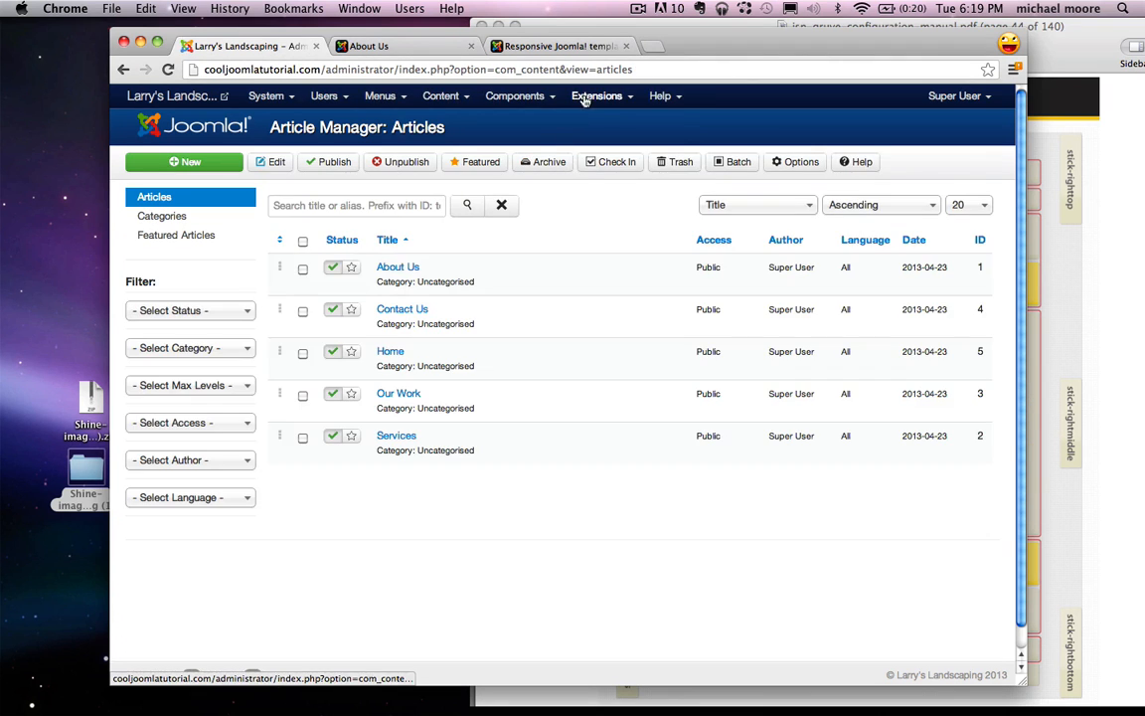
click(593, 96)
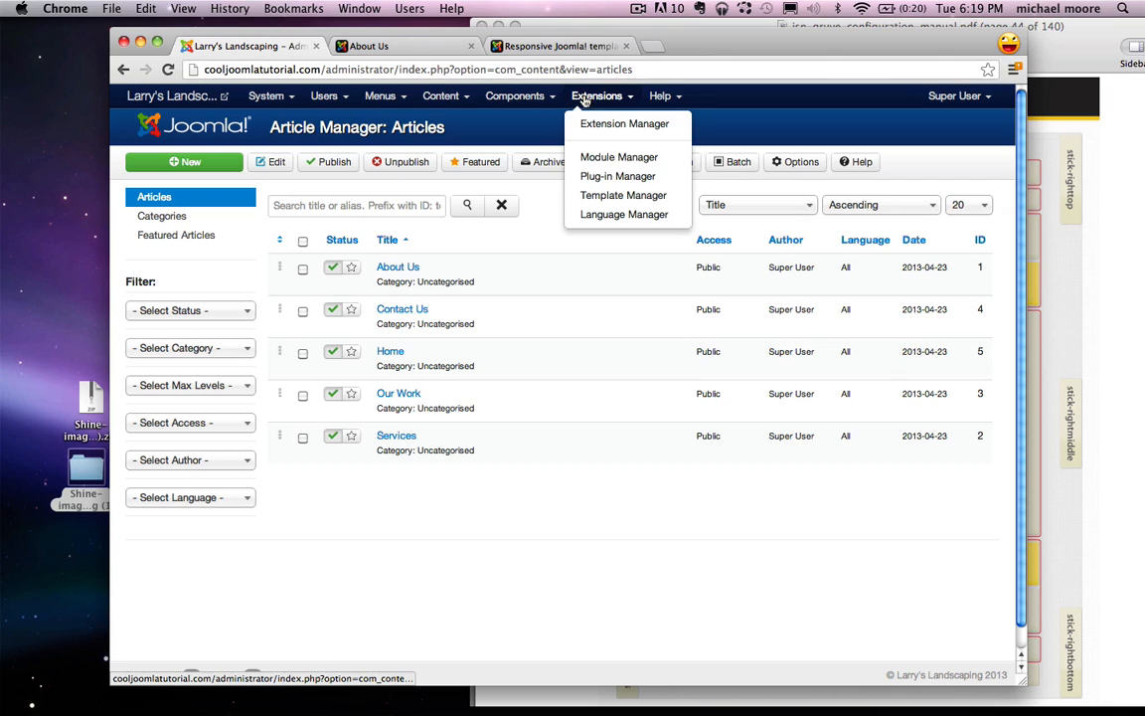
Step: Filter plug-ins by 'tiny' and set Editor - TinyMCE Functionality to Extended, then Save & Close
click(627, 181)
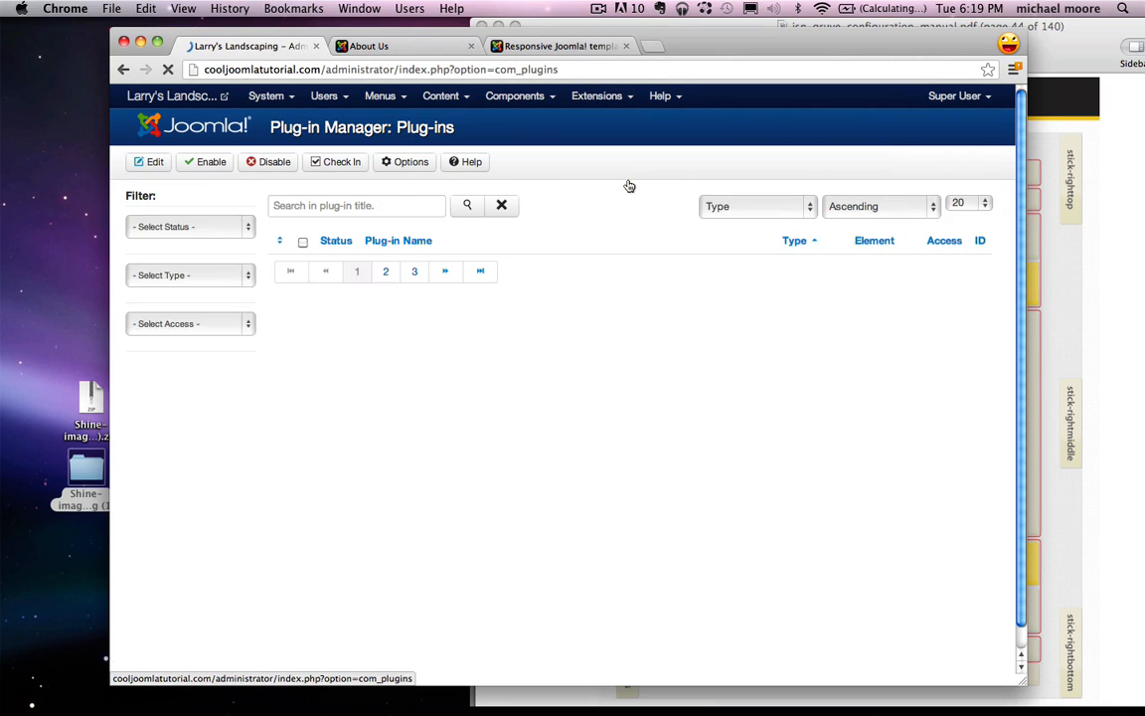
click(358, 205)
text(tiny)
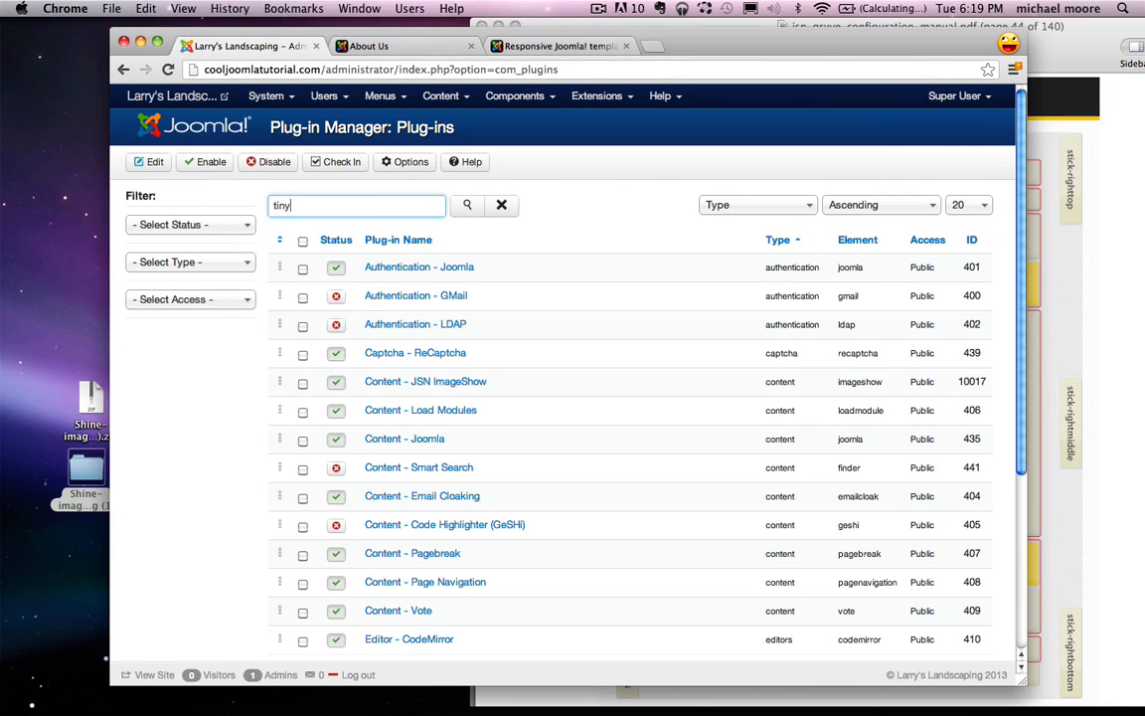
key(Return)
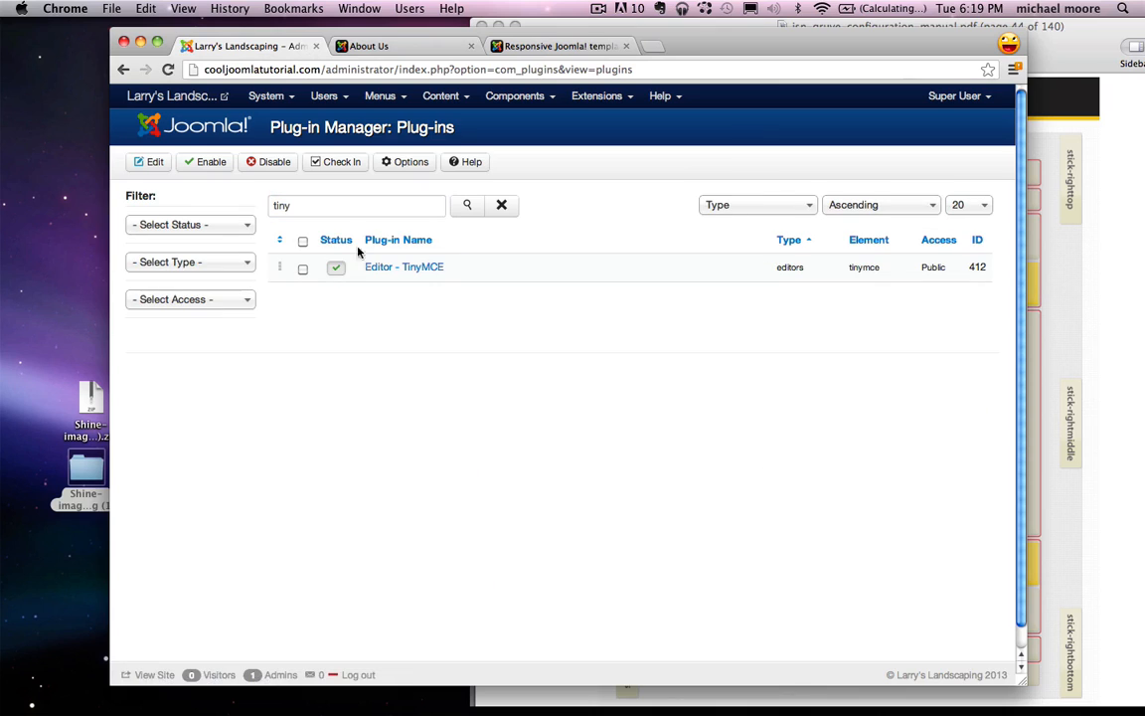
click(415, 270)
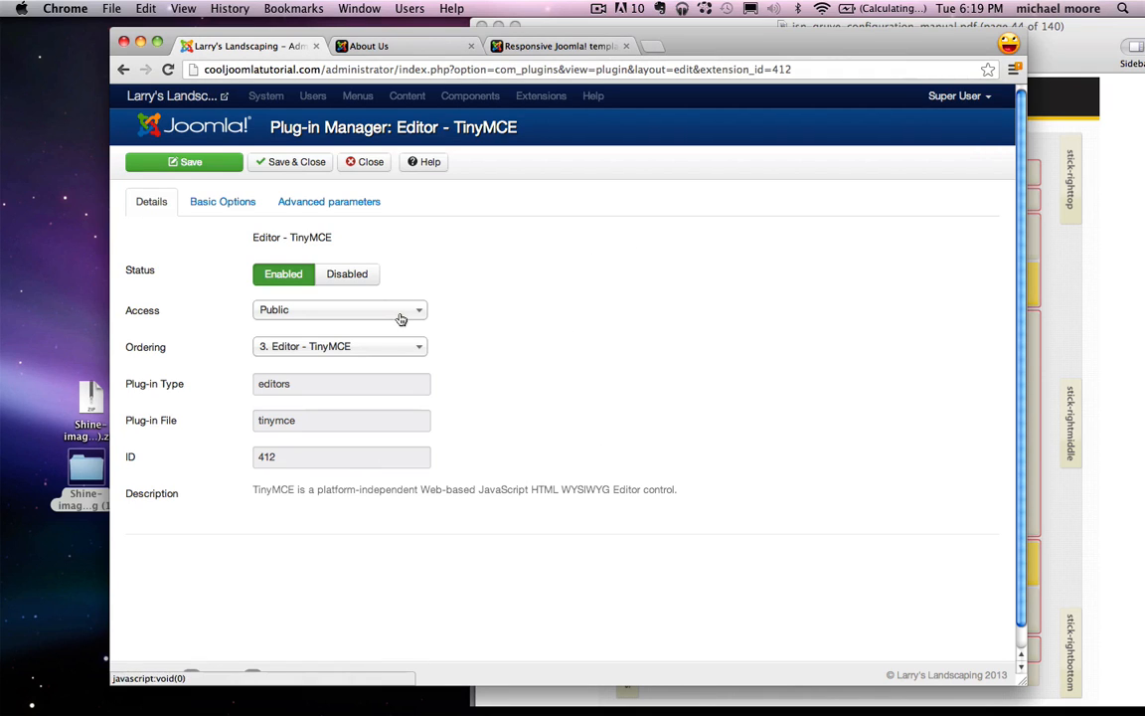
click(229, 198)
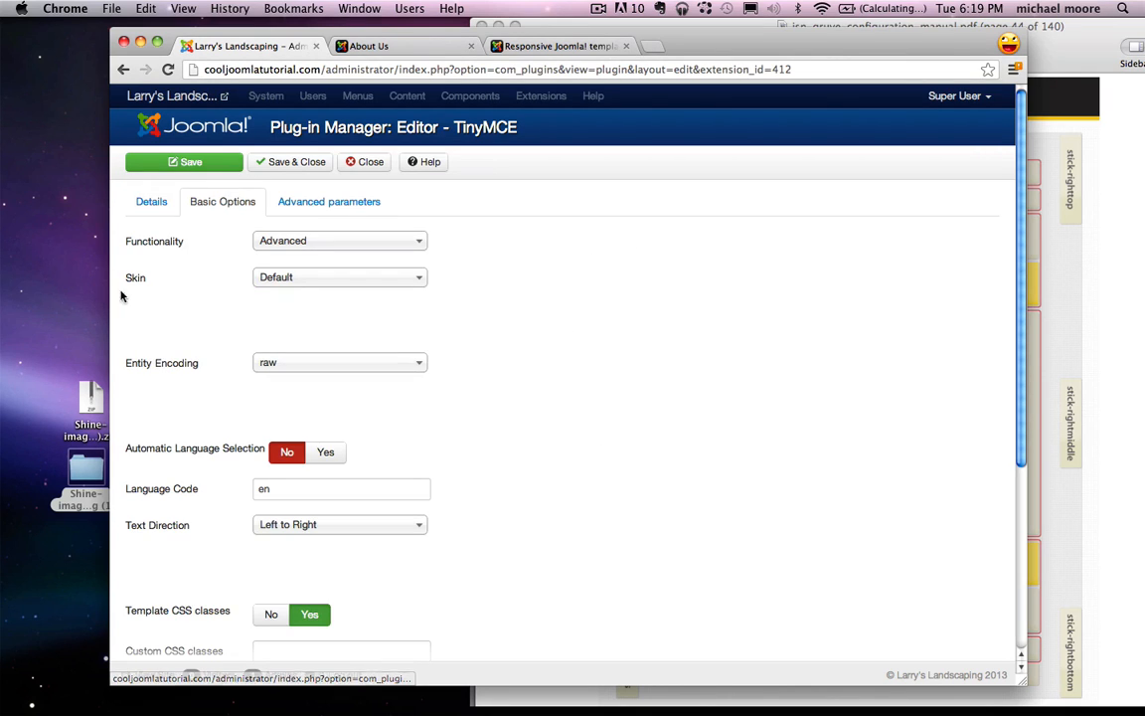
click(307, 241)
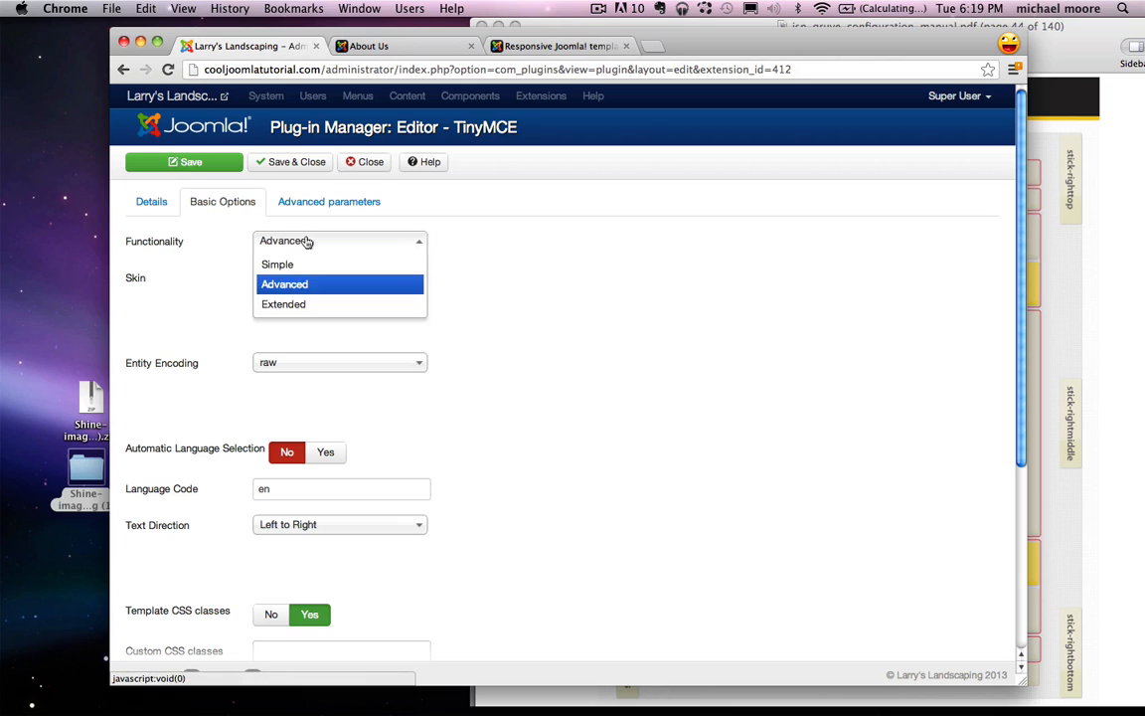
click(310, 304)
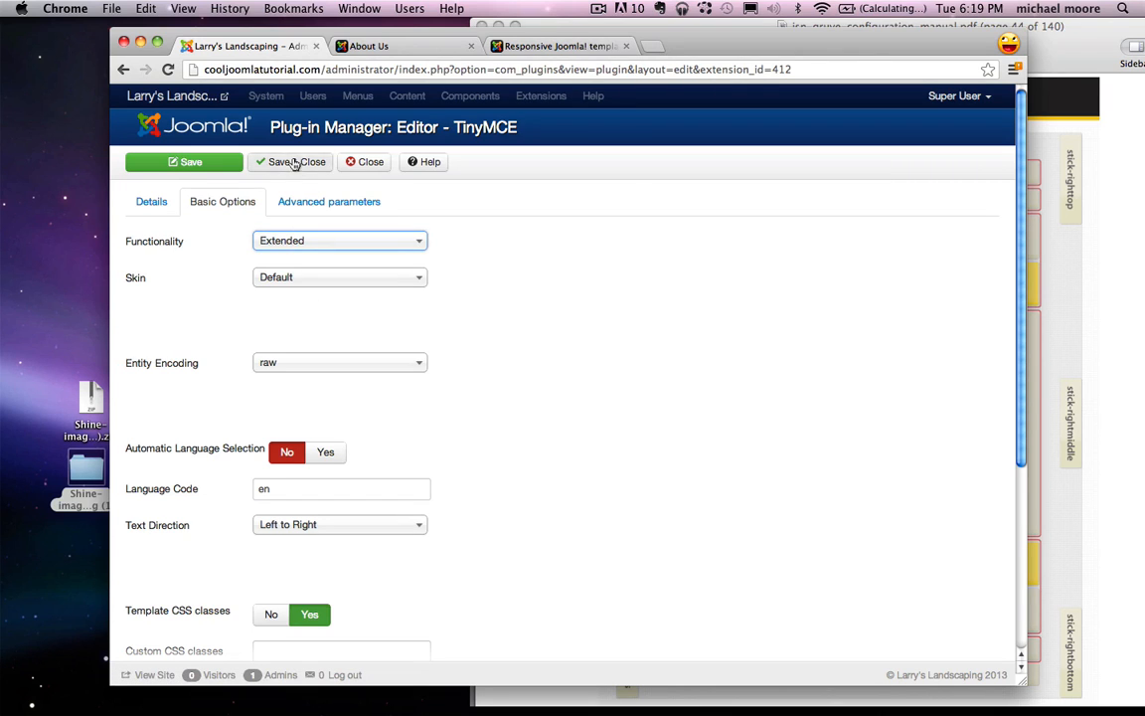
click(291, 164)
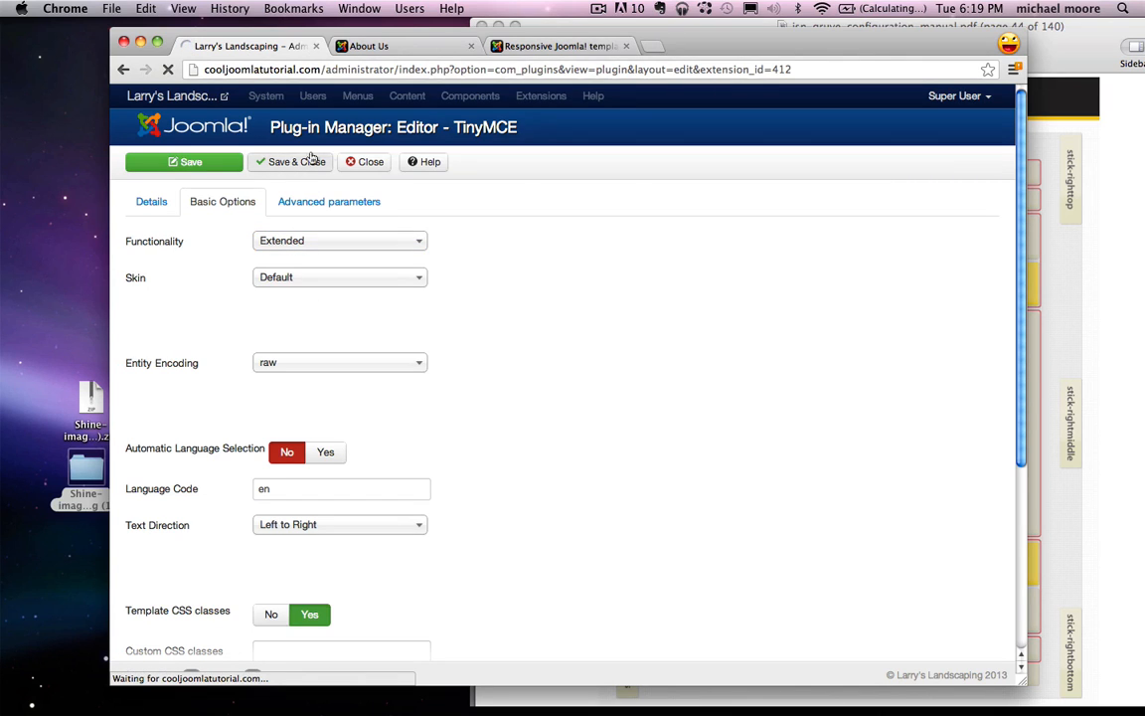
click(444, 96)
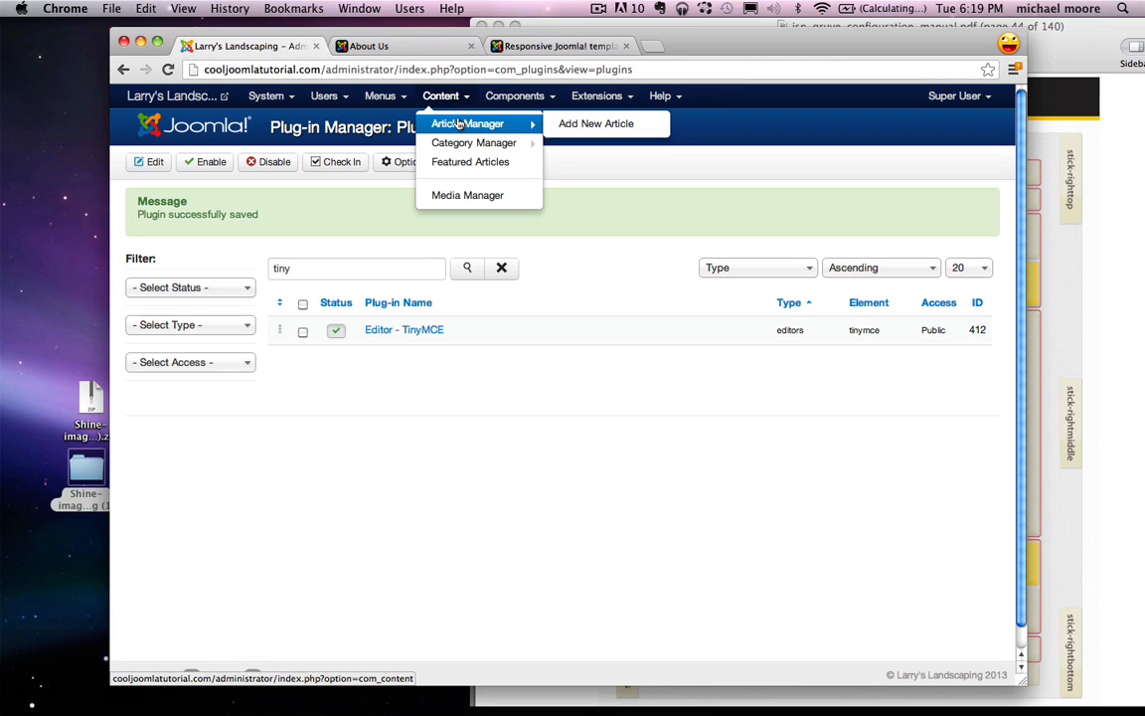
Step: Open the About Us article and bring up the CSS Style settings for its photo
click(463, 122)
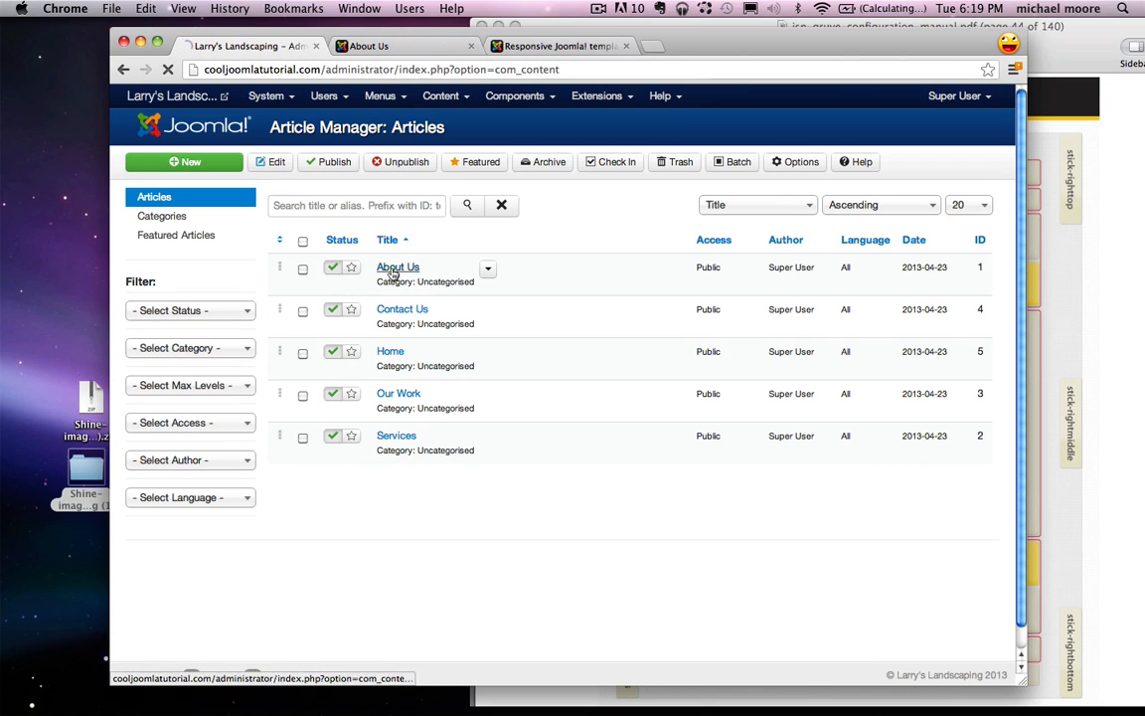
click(393, 270)
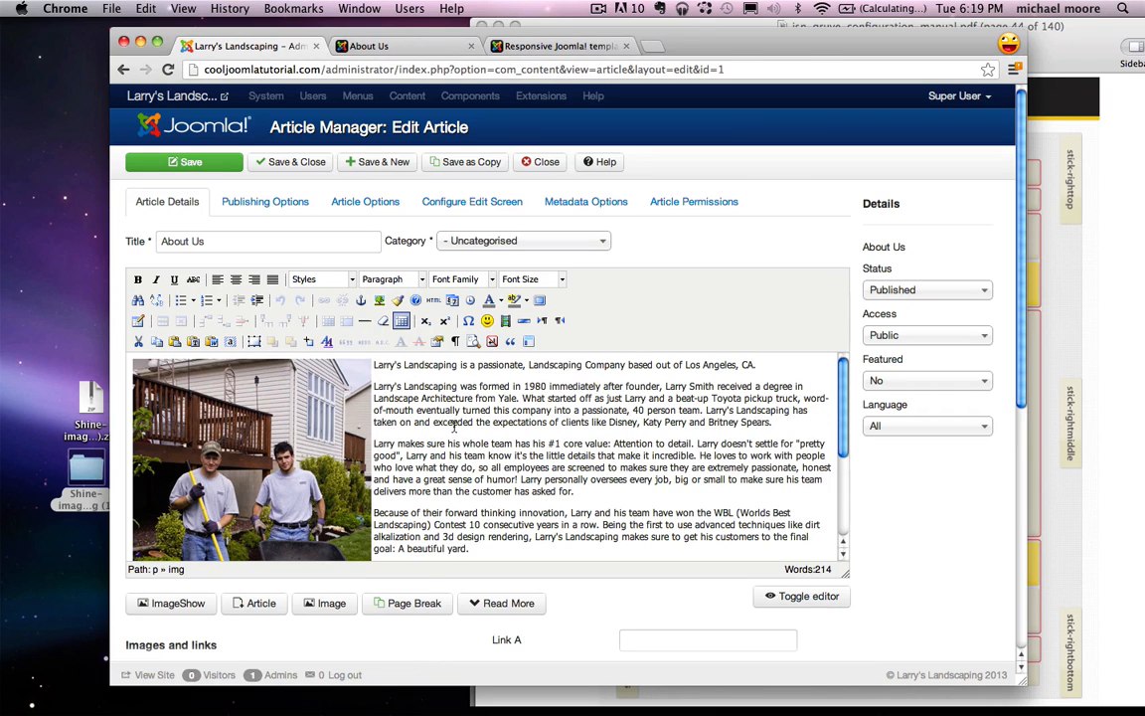
click(263, 442)
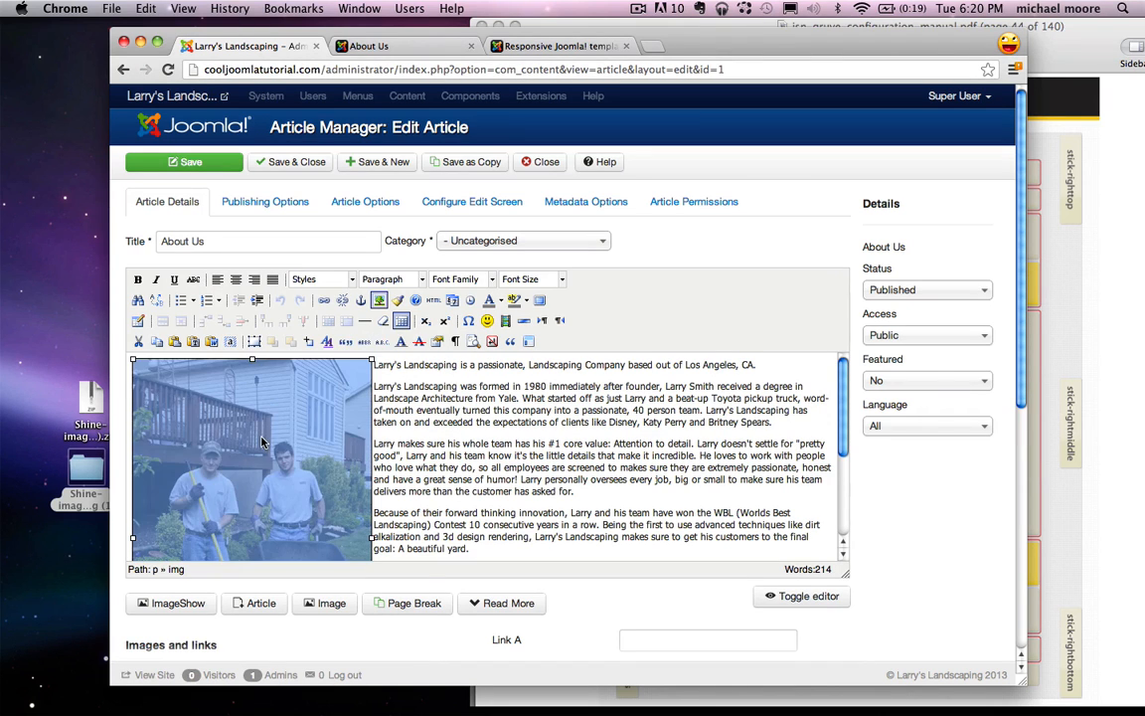
click(325, 344)
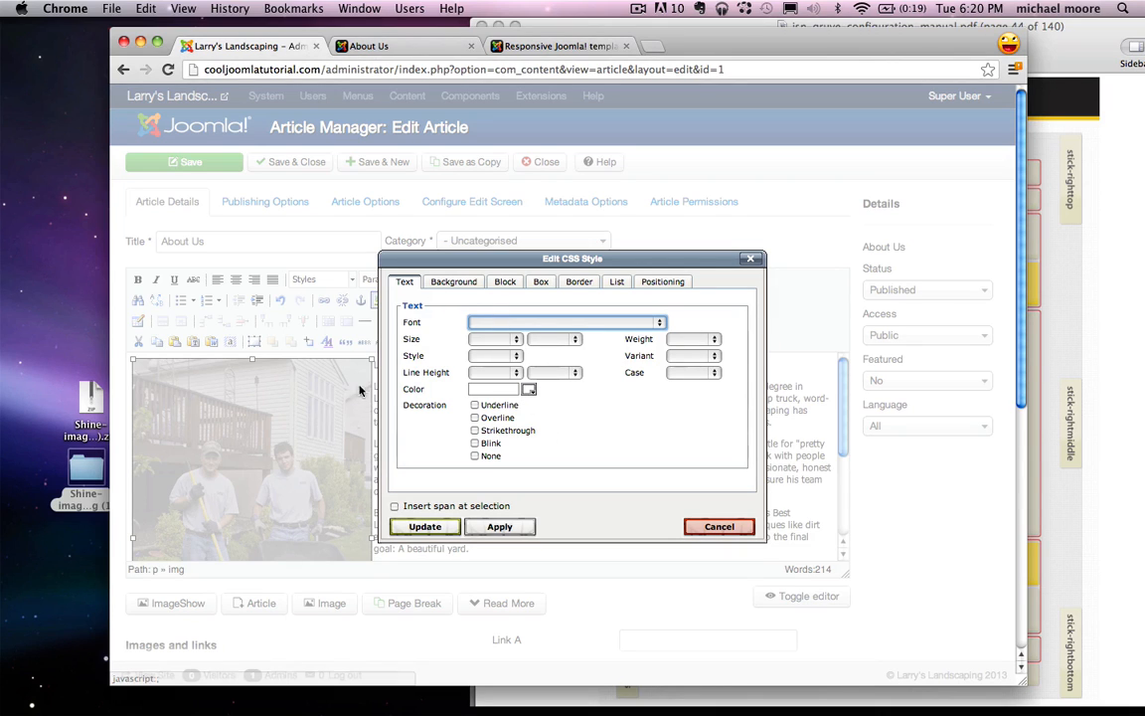
Step: In the Box settings, give the photo 15 px right padding with sides set individually
click(436, 395)
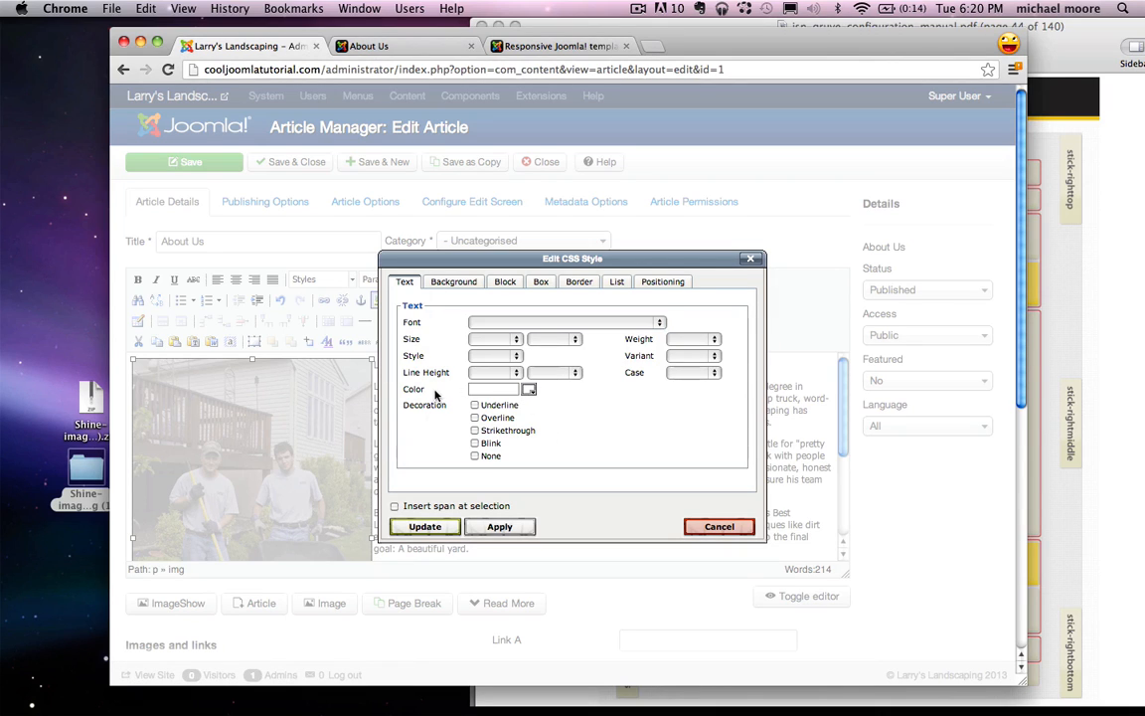
click(543, 285)
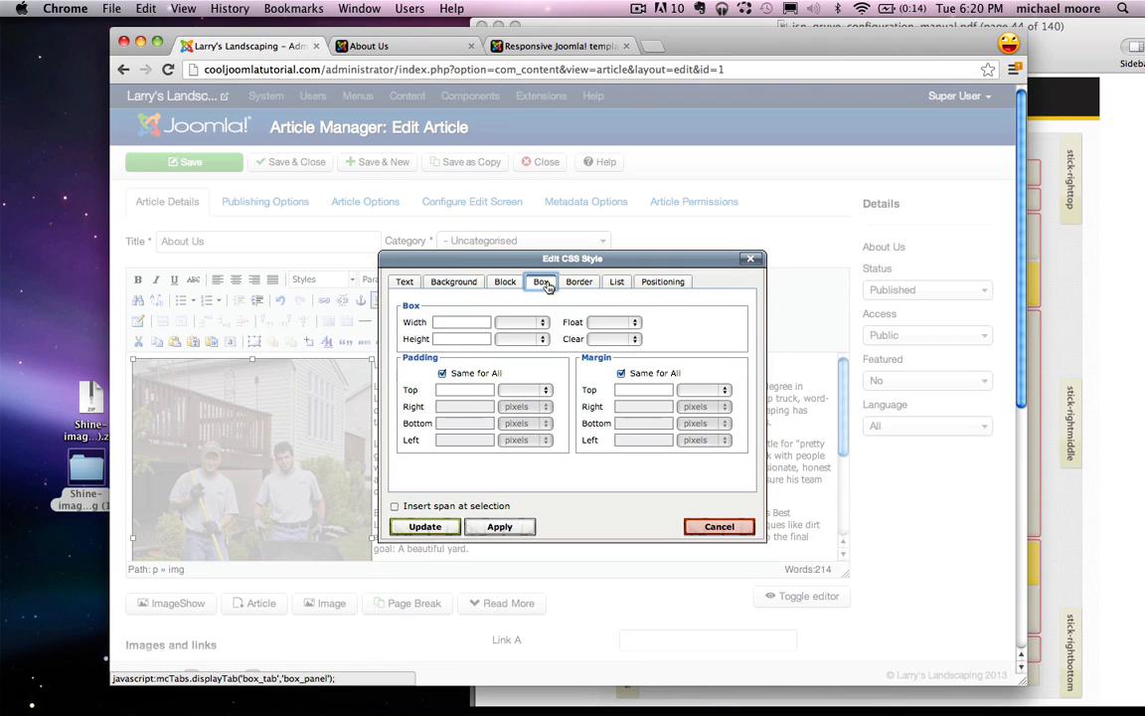
drag(406, 362, 443, 362)
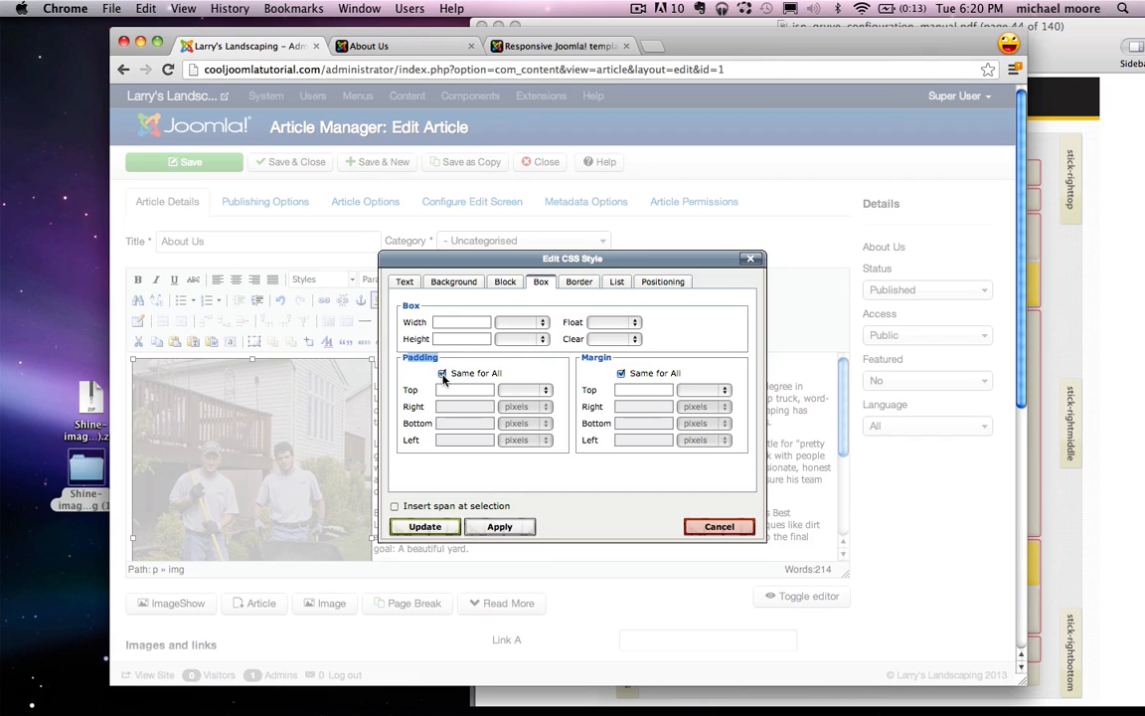
click(442, 374)
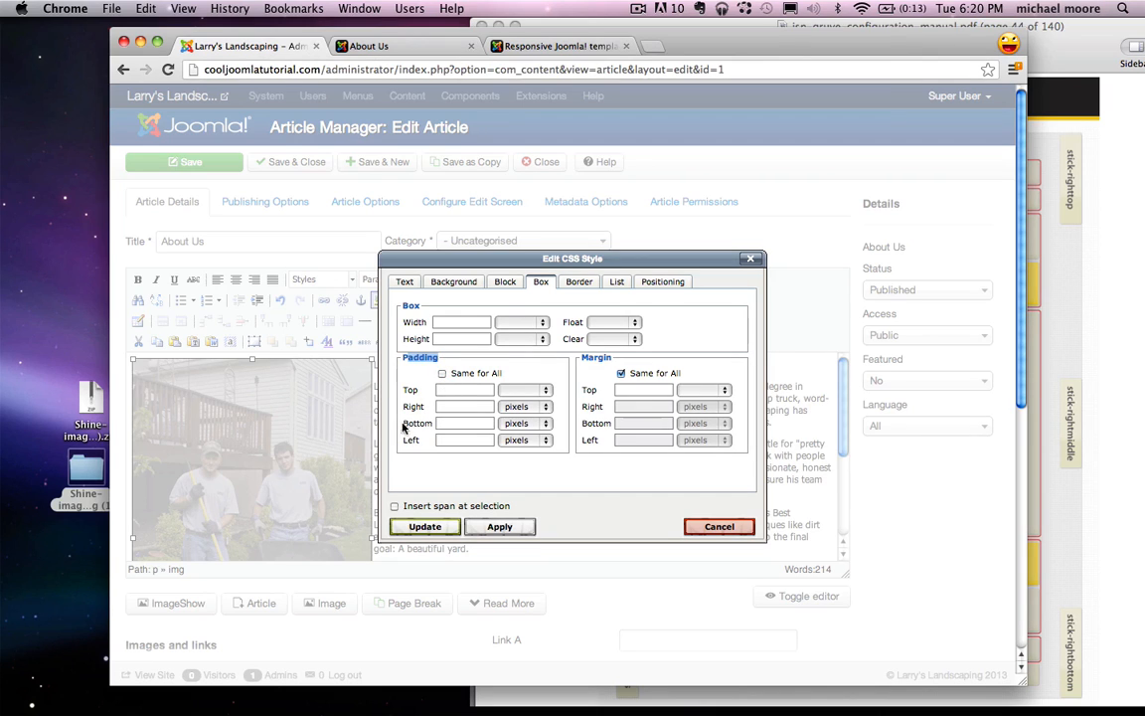
click(443, 408)
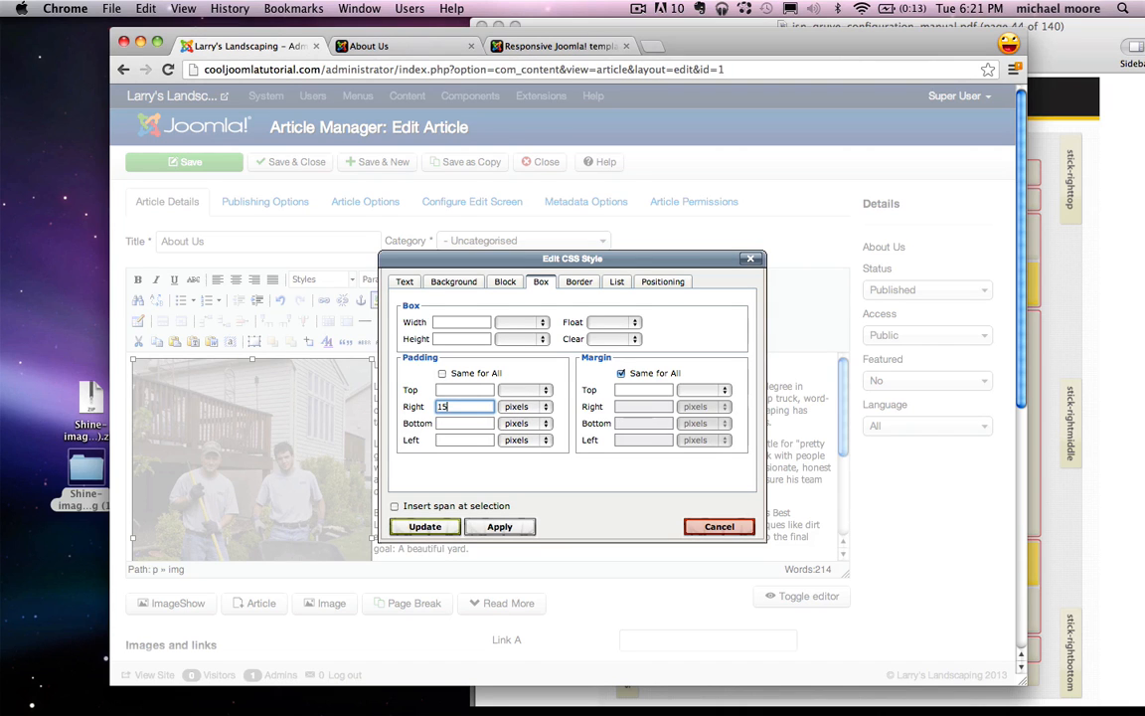
click(426, 527)
Step: Save the article, check the live About Us page, and close the editor
click(388, 367)
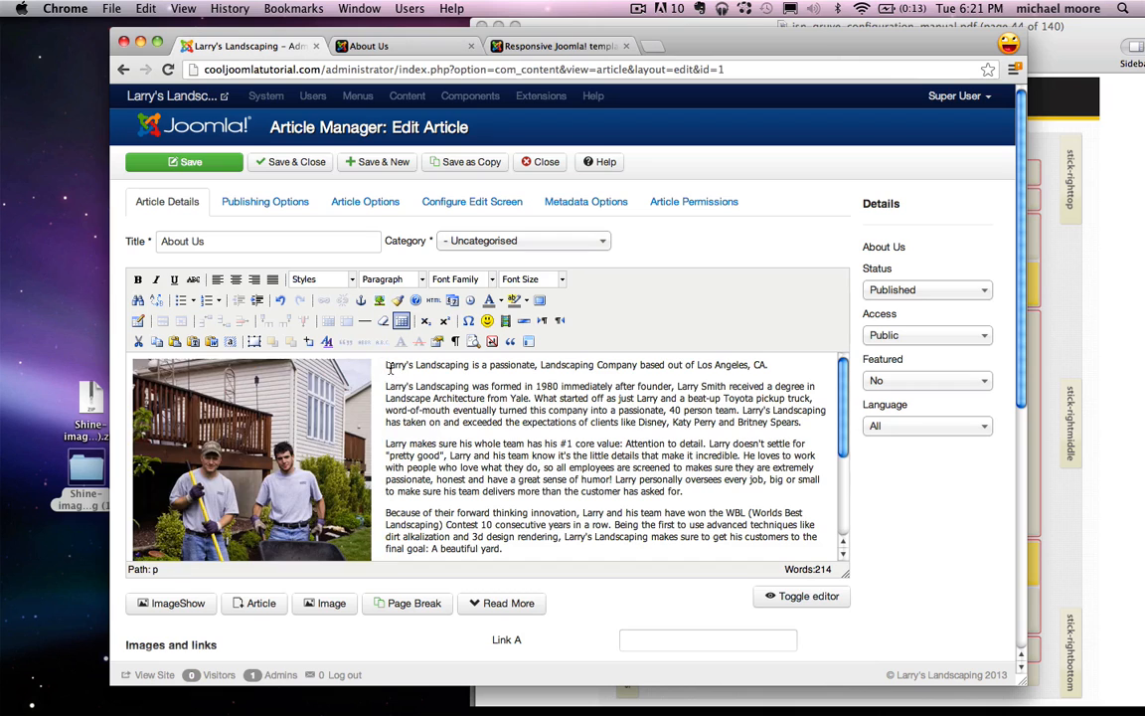
click(184, 161)
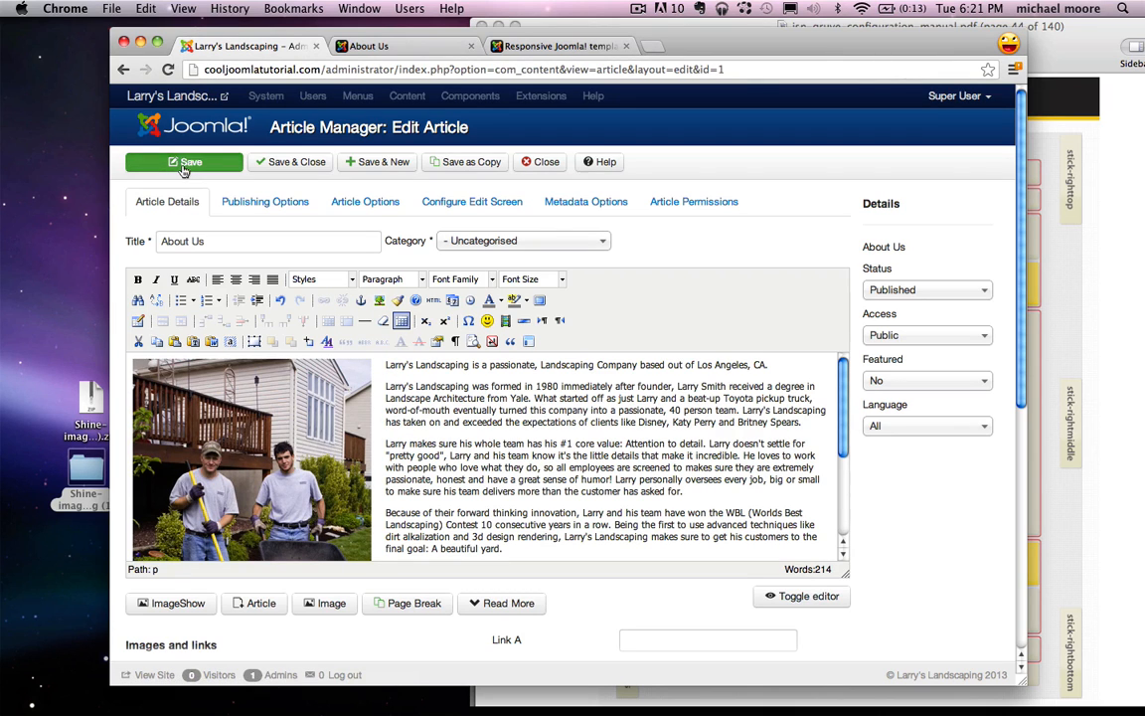
click(384, 48)
click(170, 71)
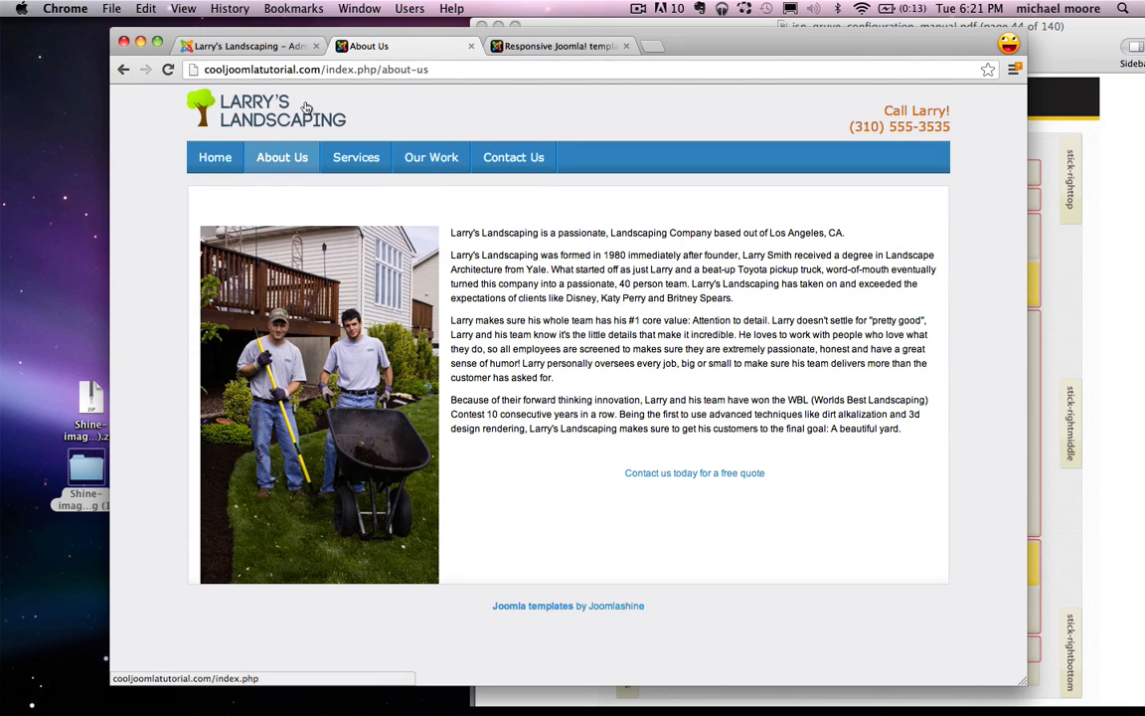
click(278, 57)
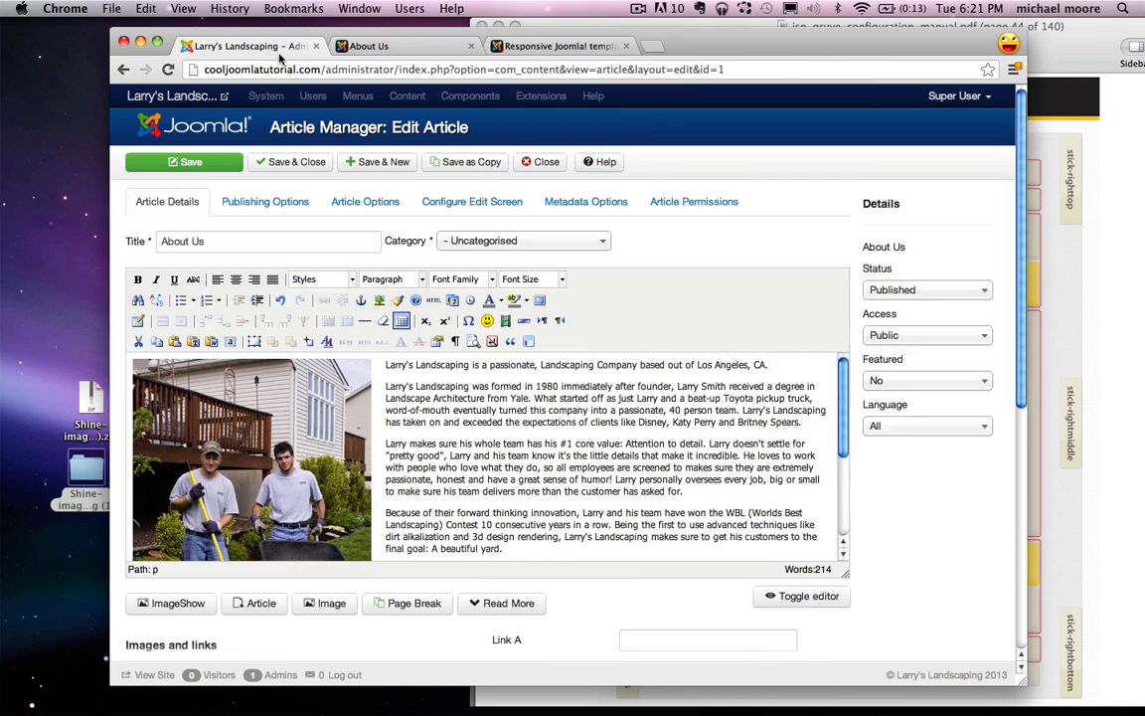
click(542, 163)
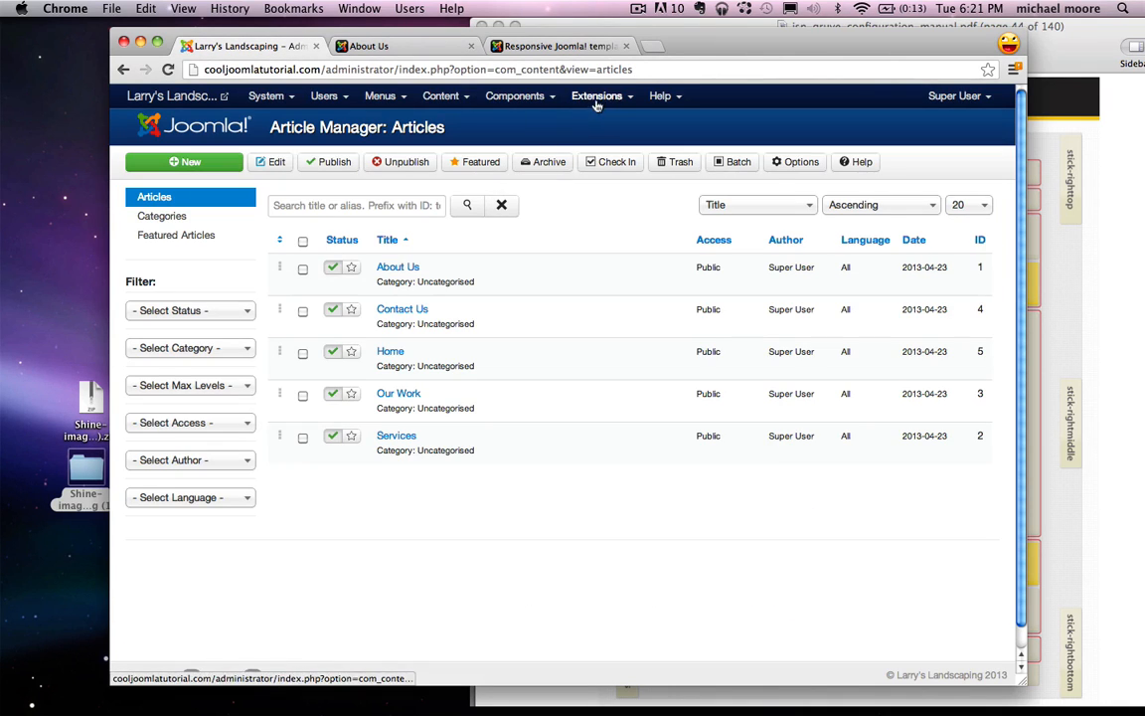
Step: Create a new Custom HTML module titled 'Social'
click(599, 97)
click(636, 159)
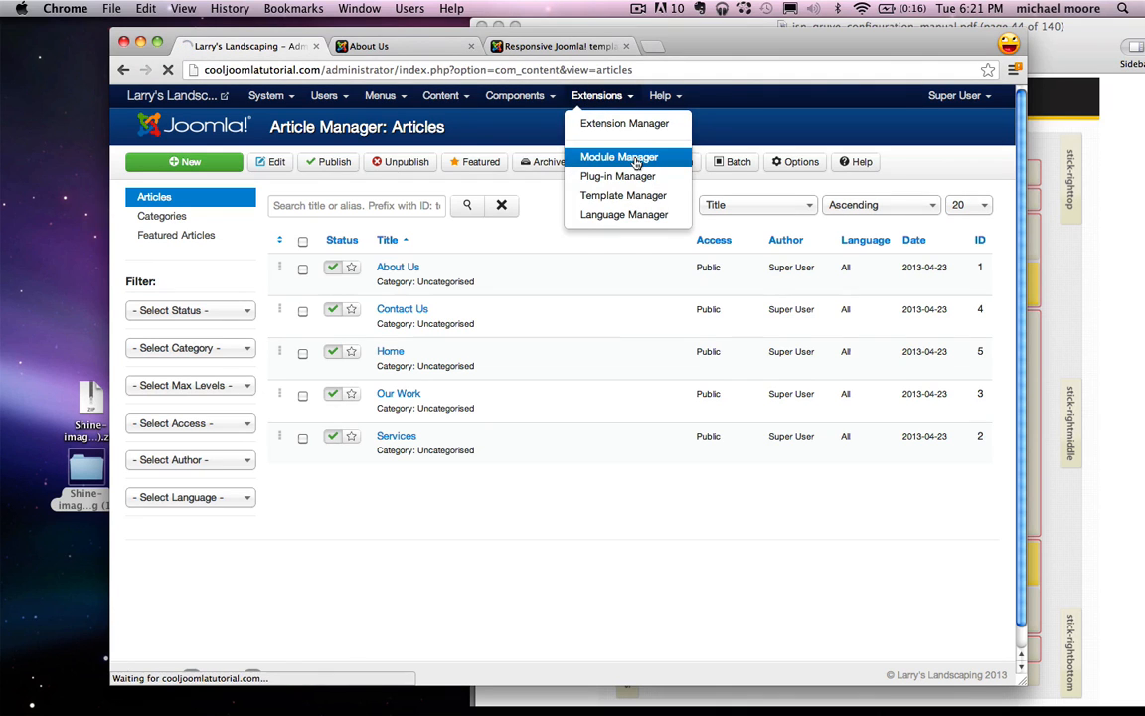
click(208, 164)
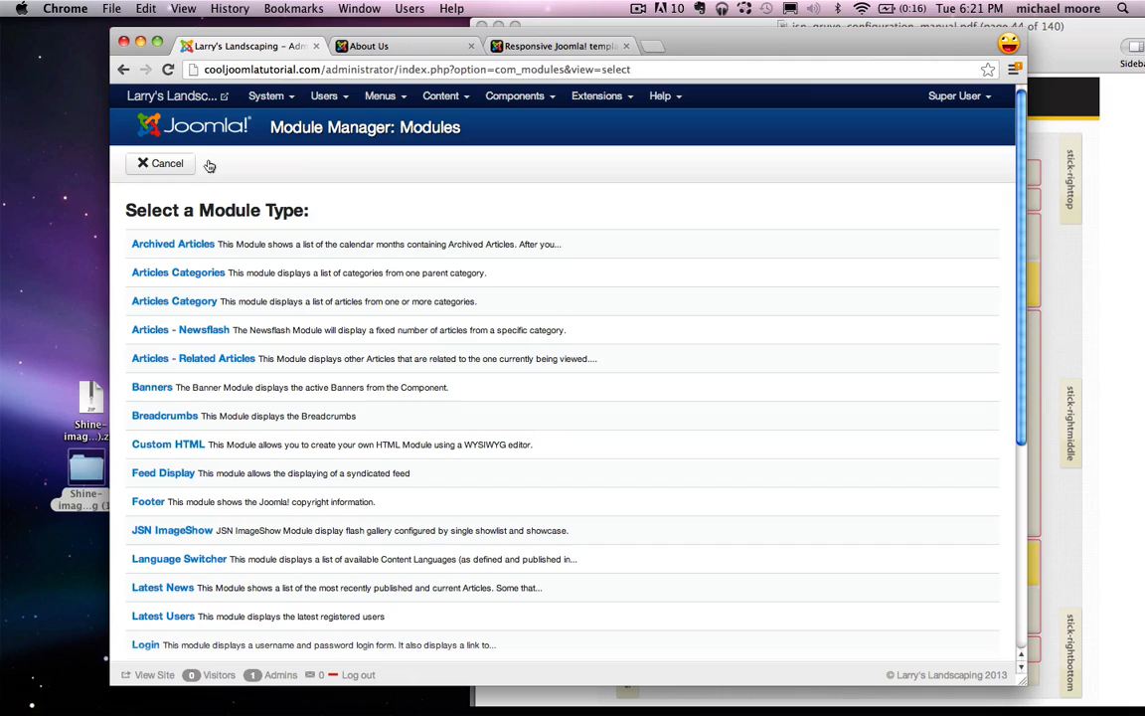
click(182, 451)
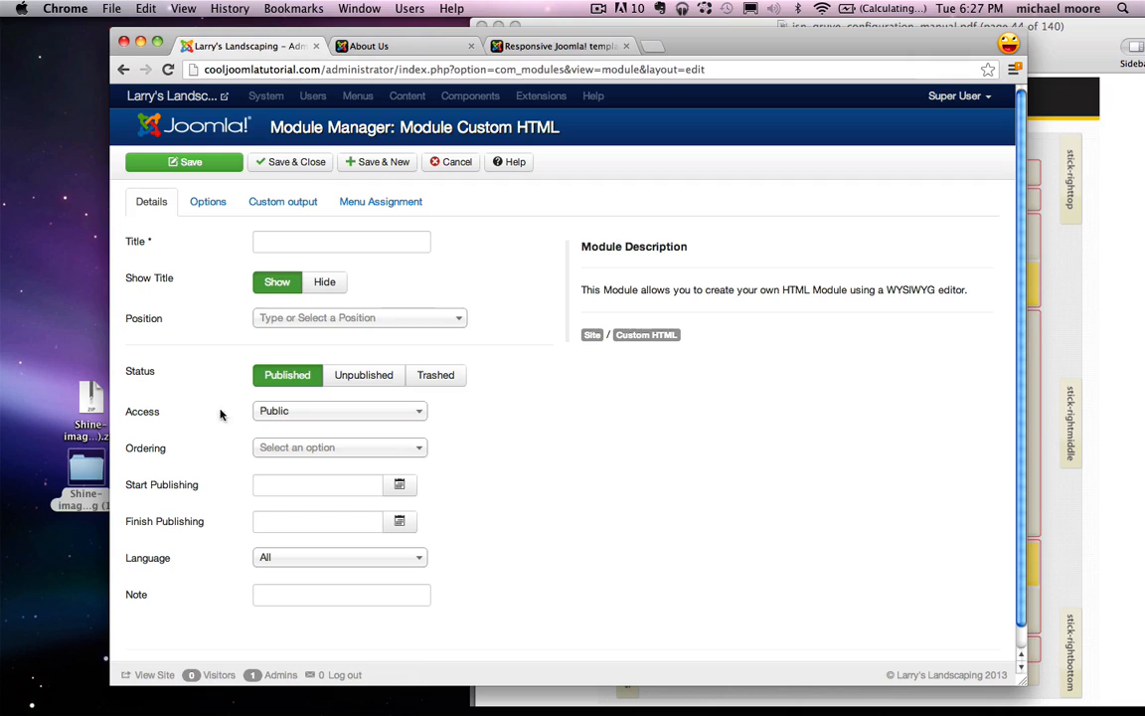
click(279, 241)
text(Social)
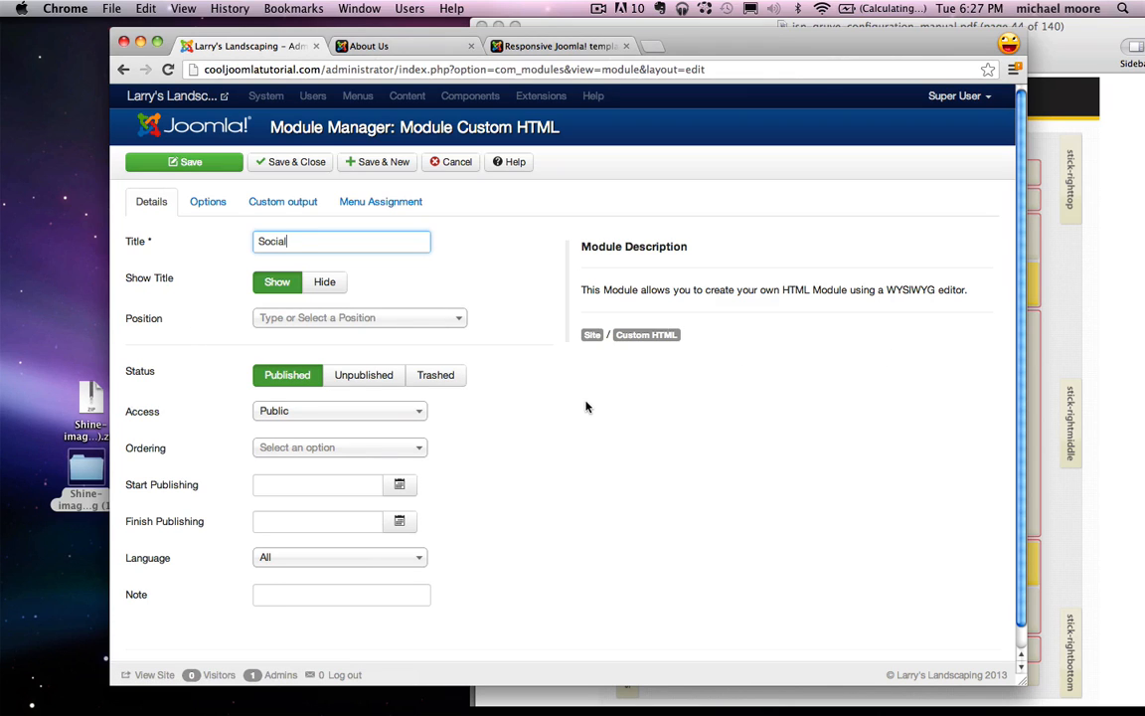
Step: After checking the configuration manual, set the module's position to Right [right]
click(1099, 358)
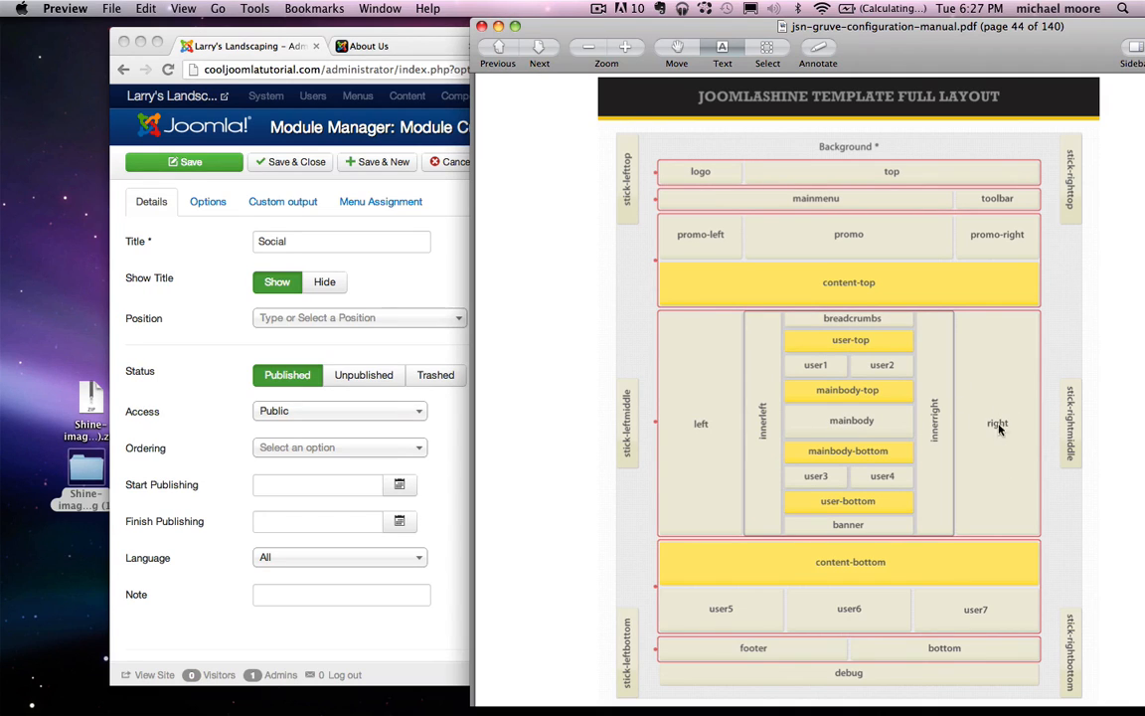
click(219, 324)
click(358, 317)
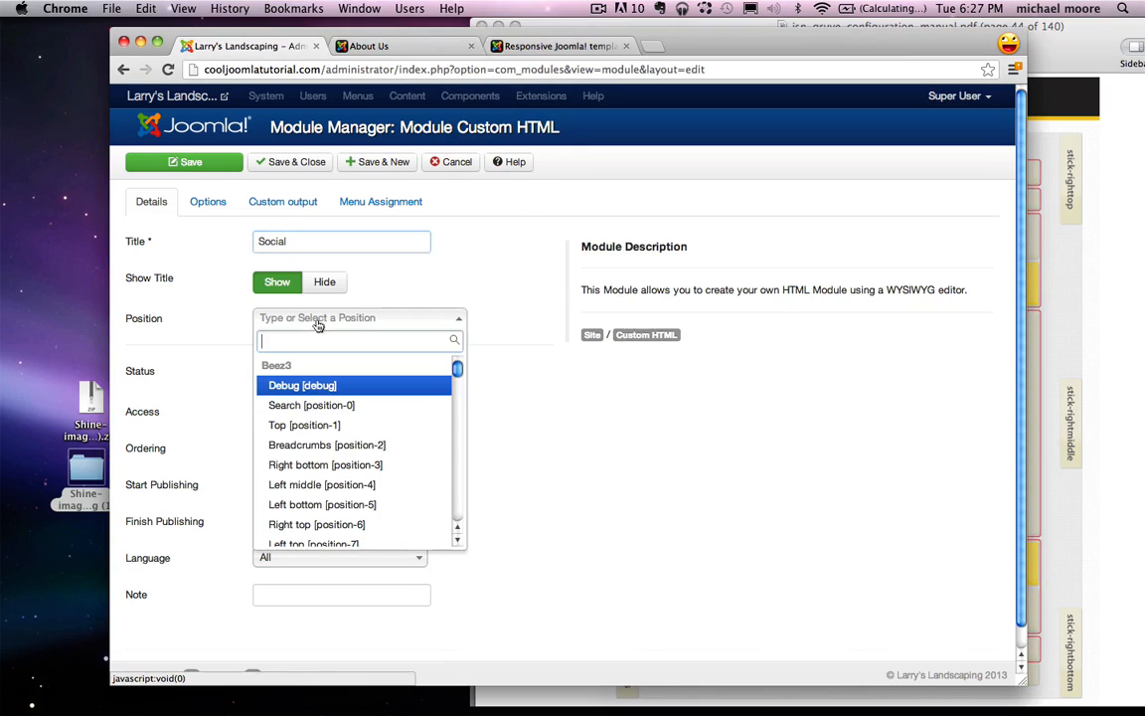
text(right)
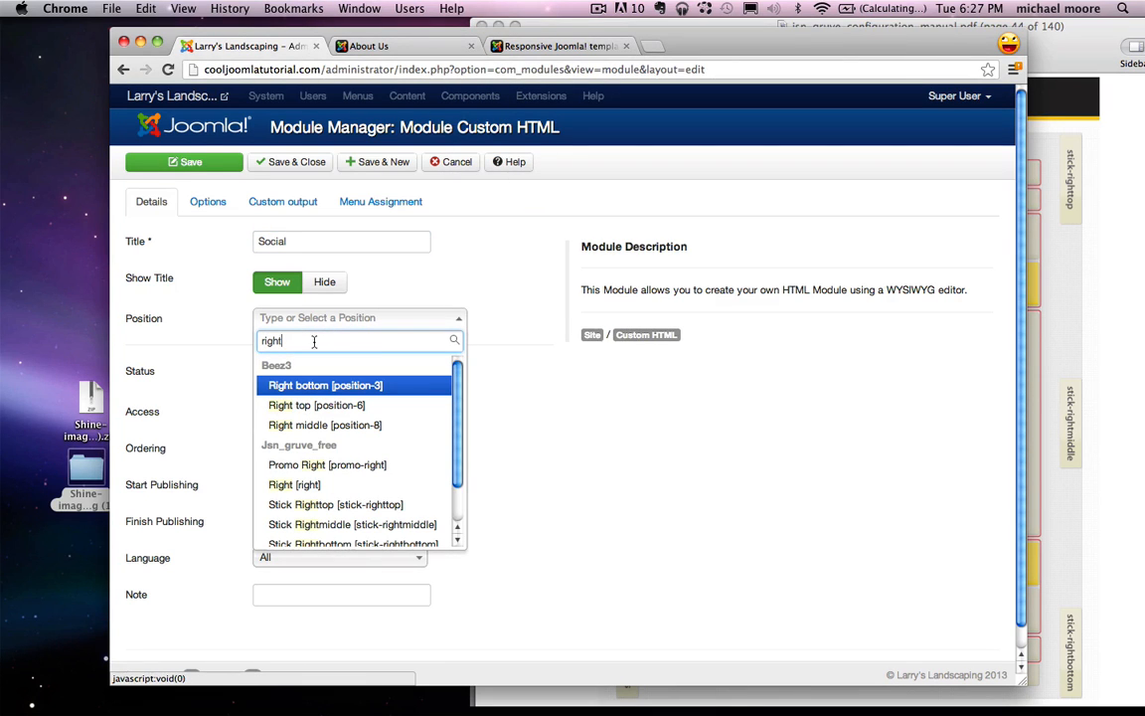
scroll(319, 457, down, 1)
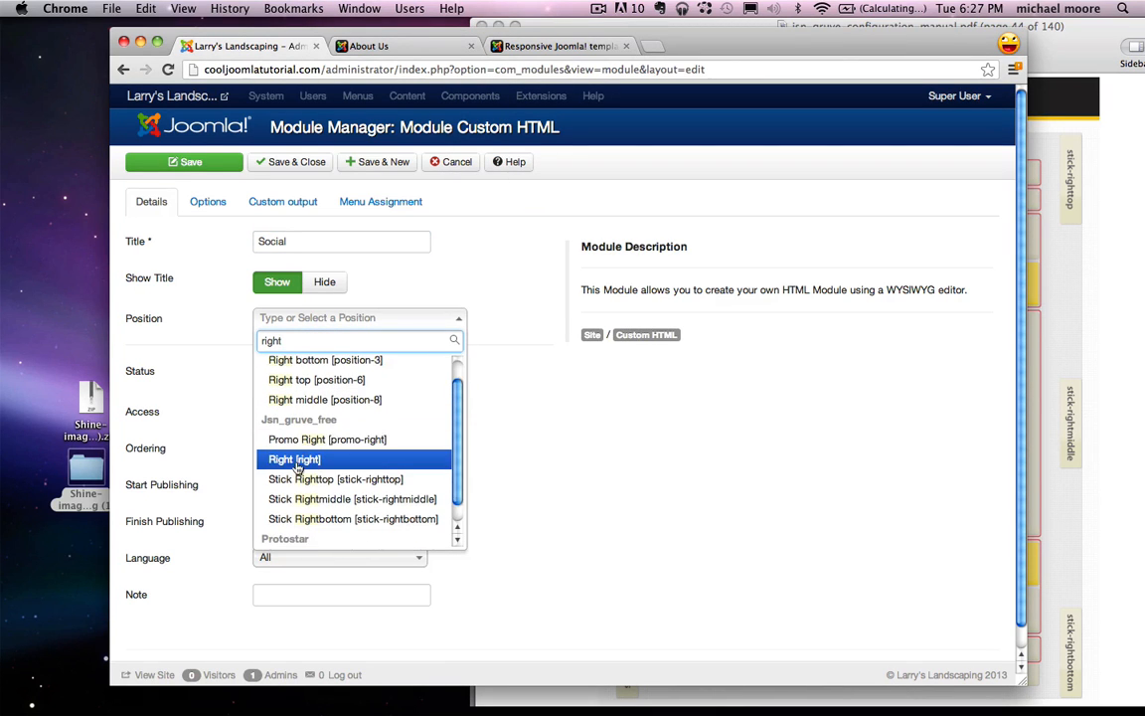
click(296, 464)
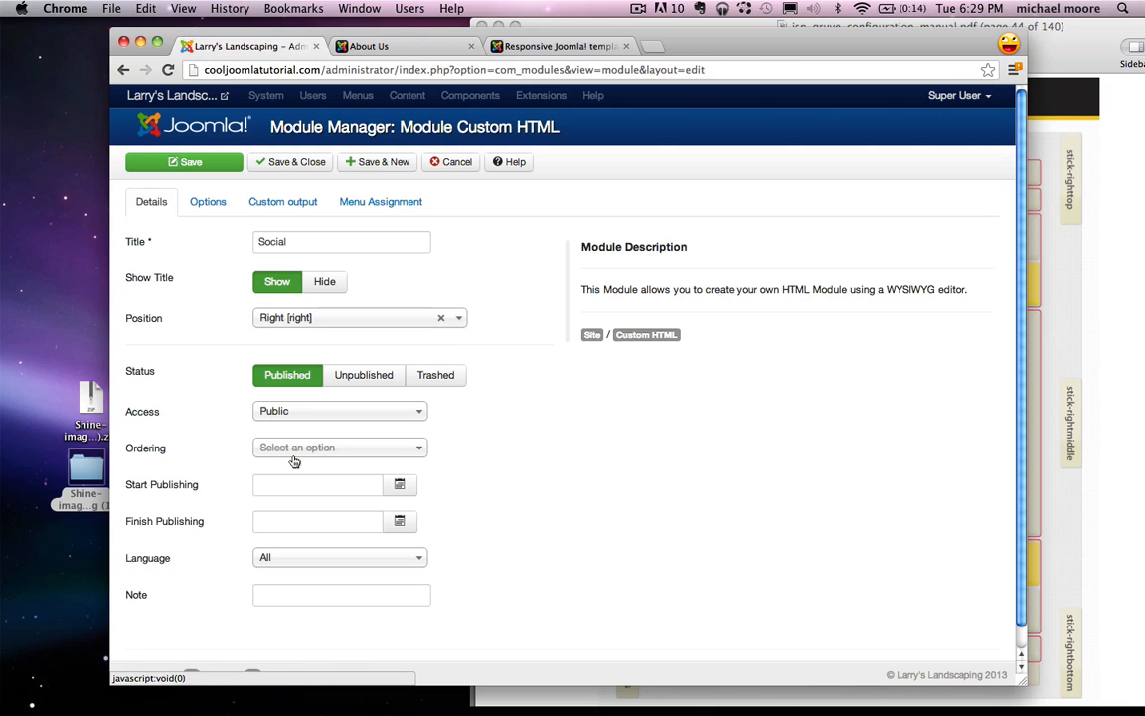
key(super+n)
Step: Google 'elegant media icons' and download the Elegant Themes free social media icon zip
text(google)
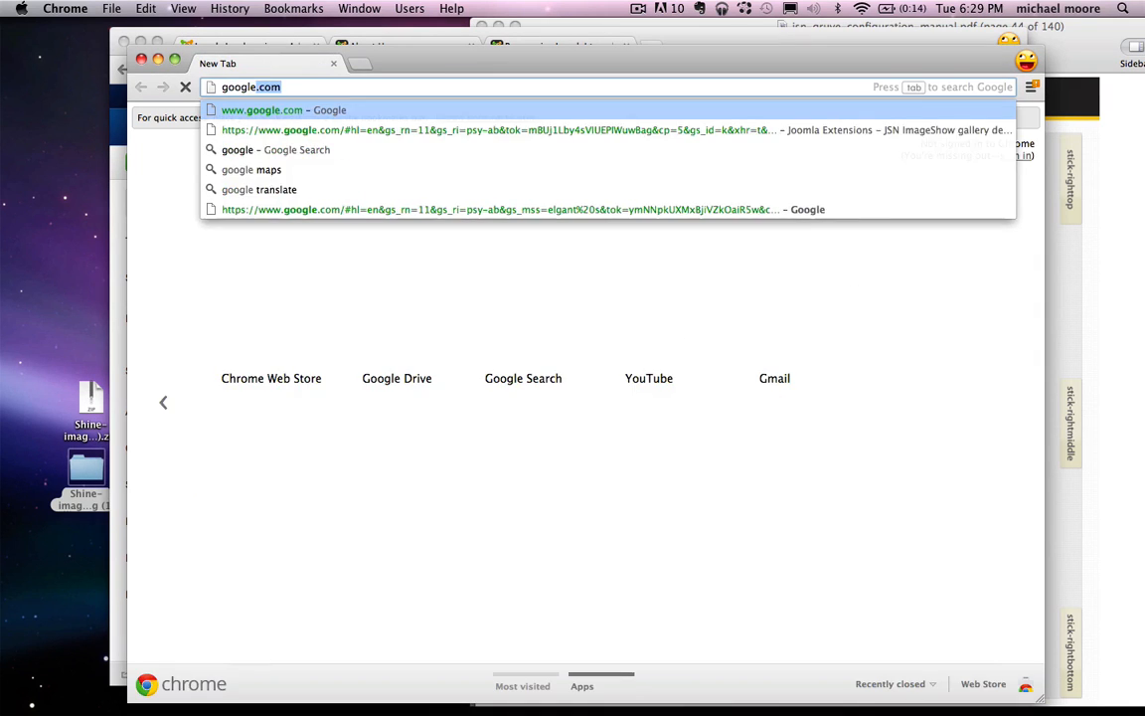
key(Return)
text(e)
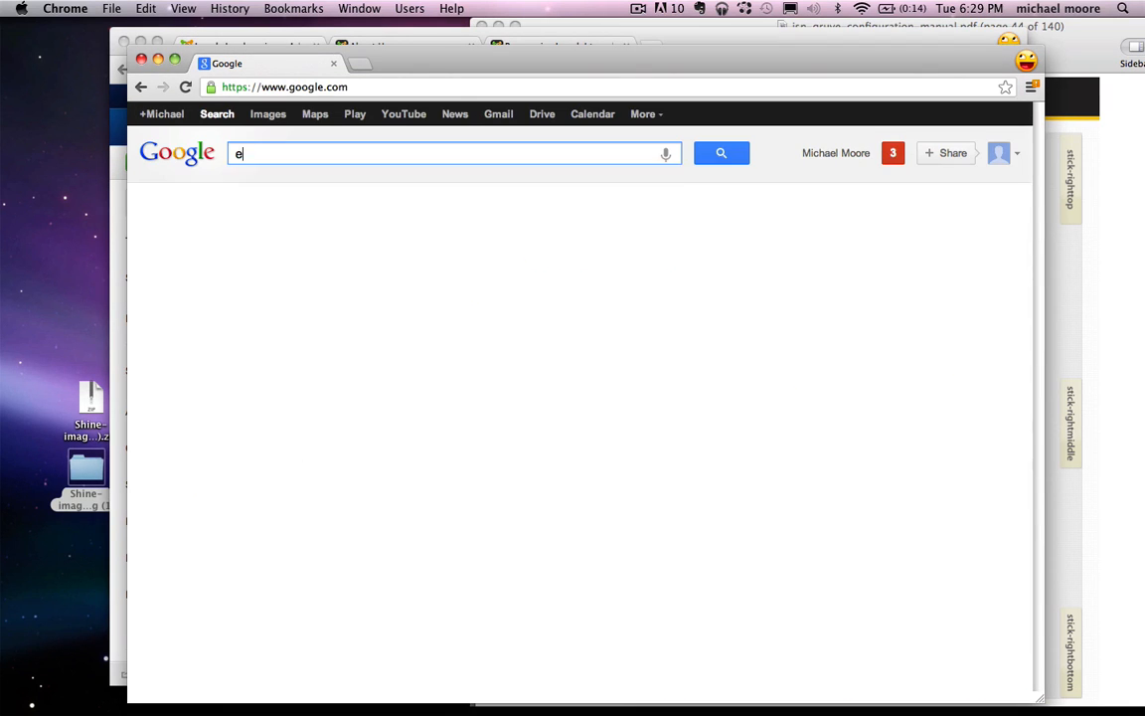
text(legant media icons)
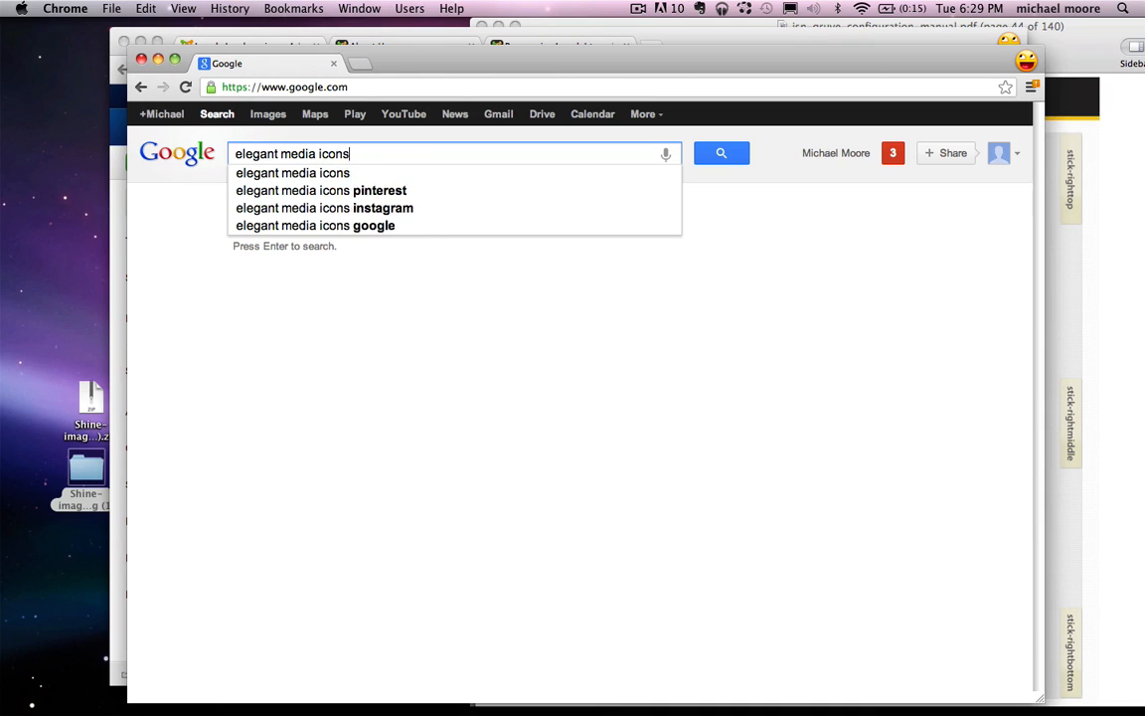
key(Return)
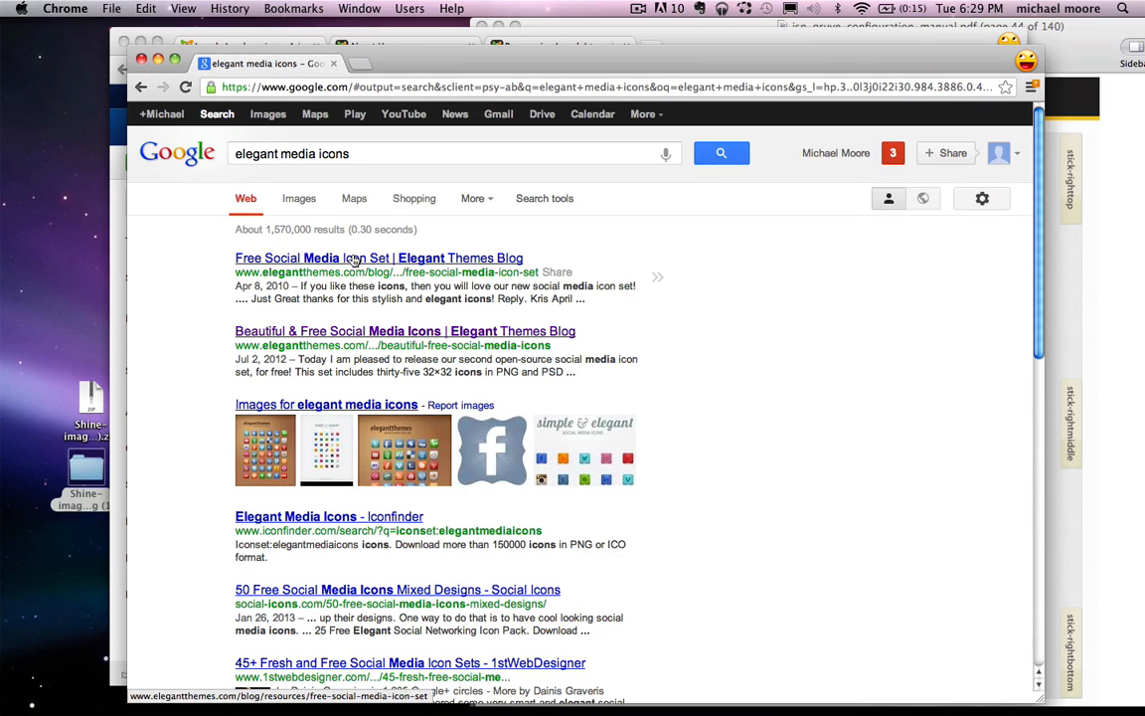
click(348, 258)
scroll(533, 349, down, 15)
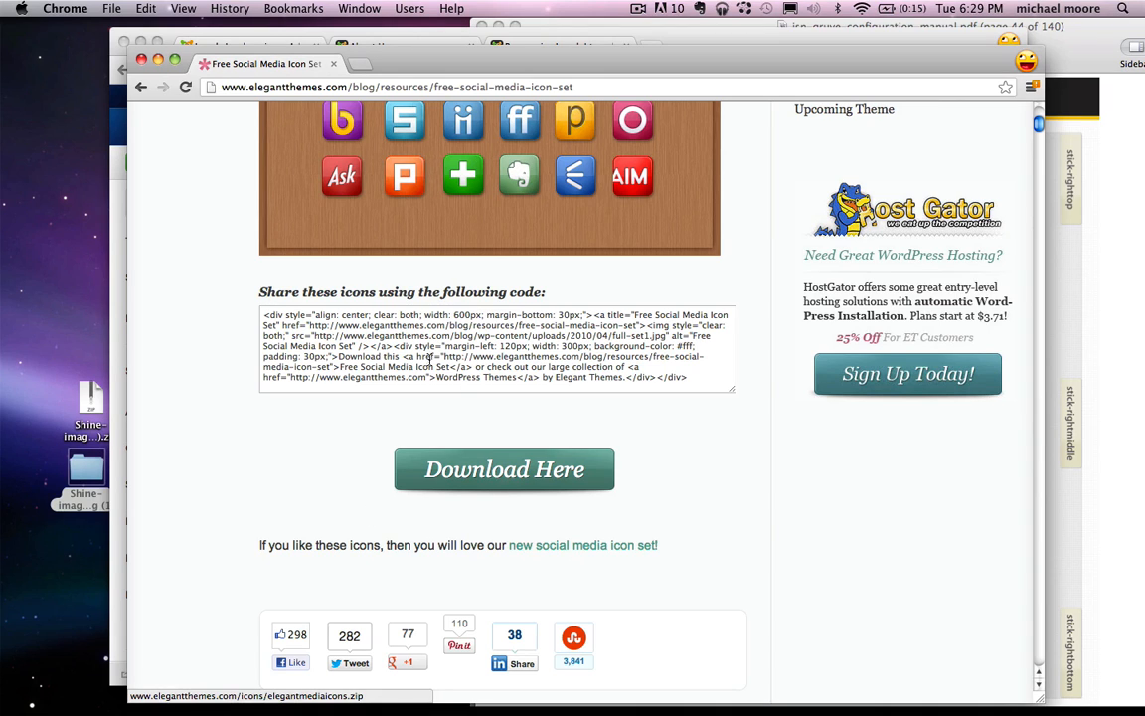
click(515, 459)
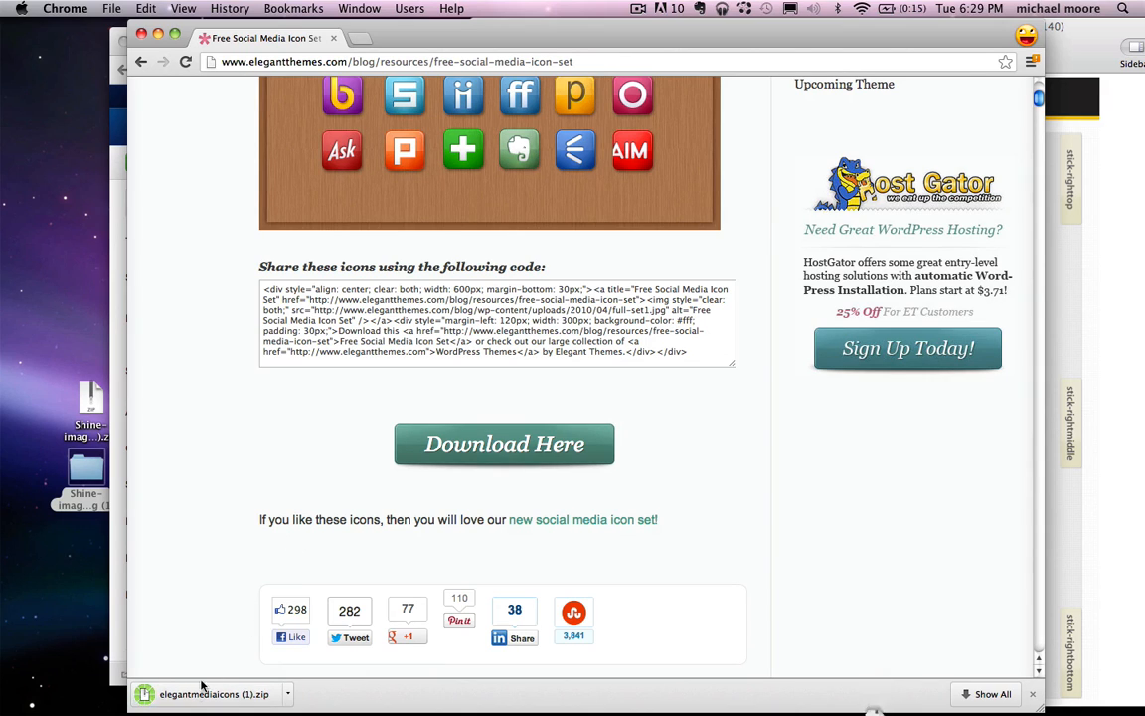
Step: Copy the zip to the desktop and unzip it into the elegantmediaicons folder
drag(199, 694, 77, 294)
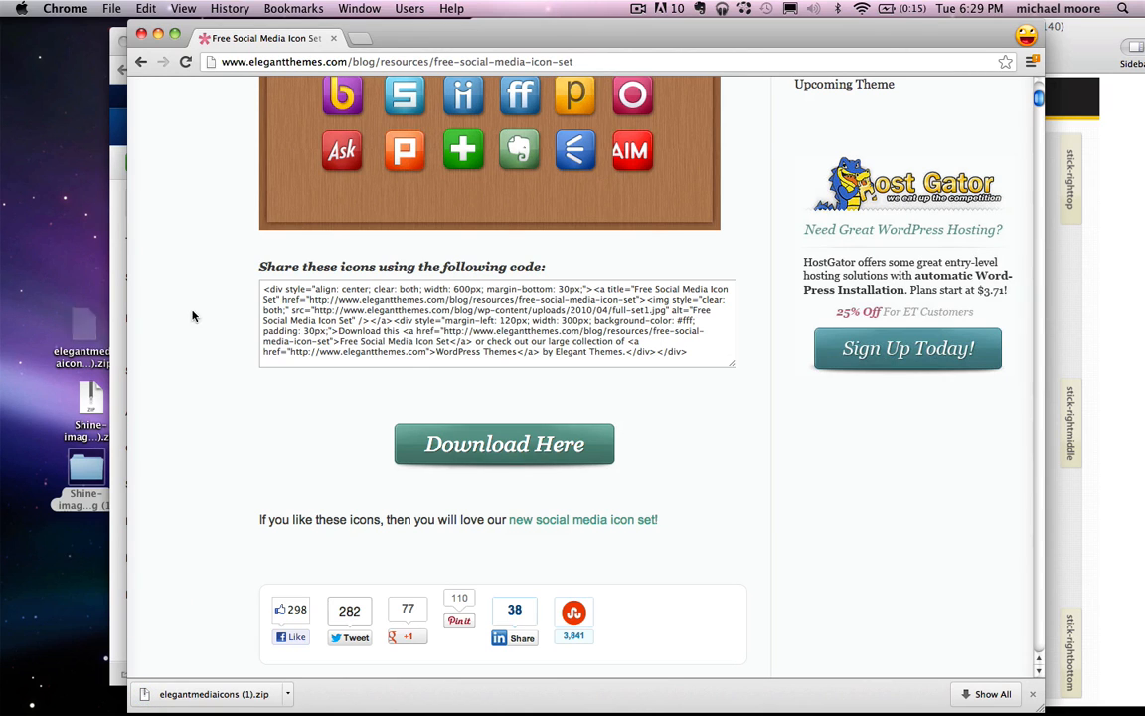
click(140, 34)
double_click(82, 329)
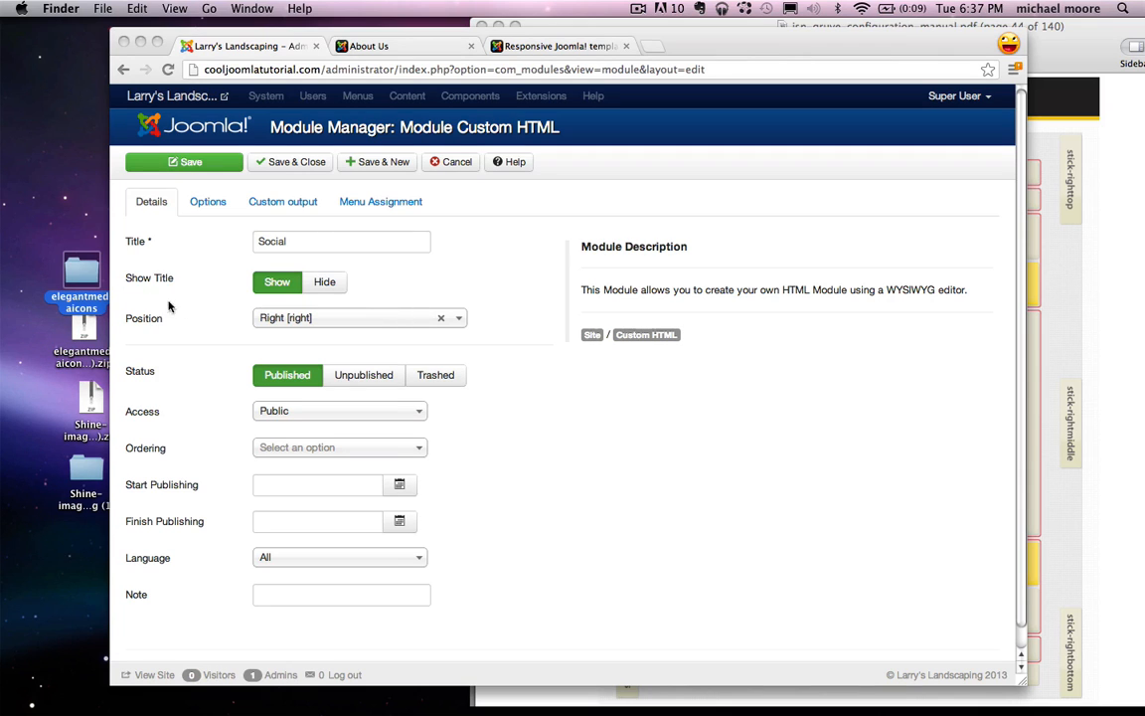
double_click(79, 270)
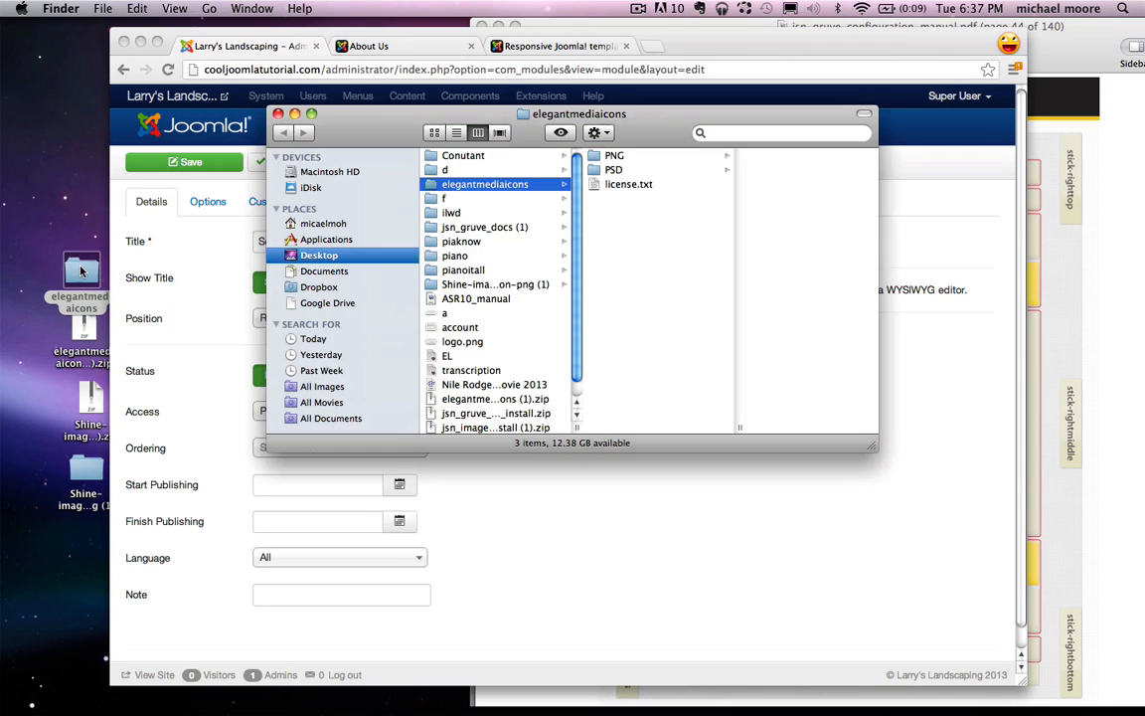
click(619, 156)
click(792, 174)
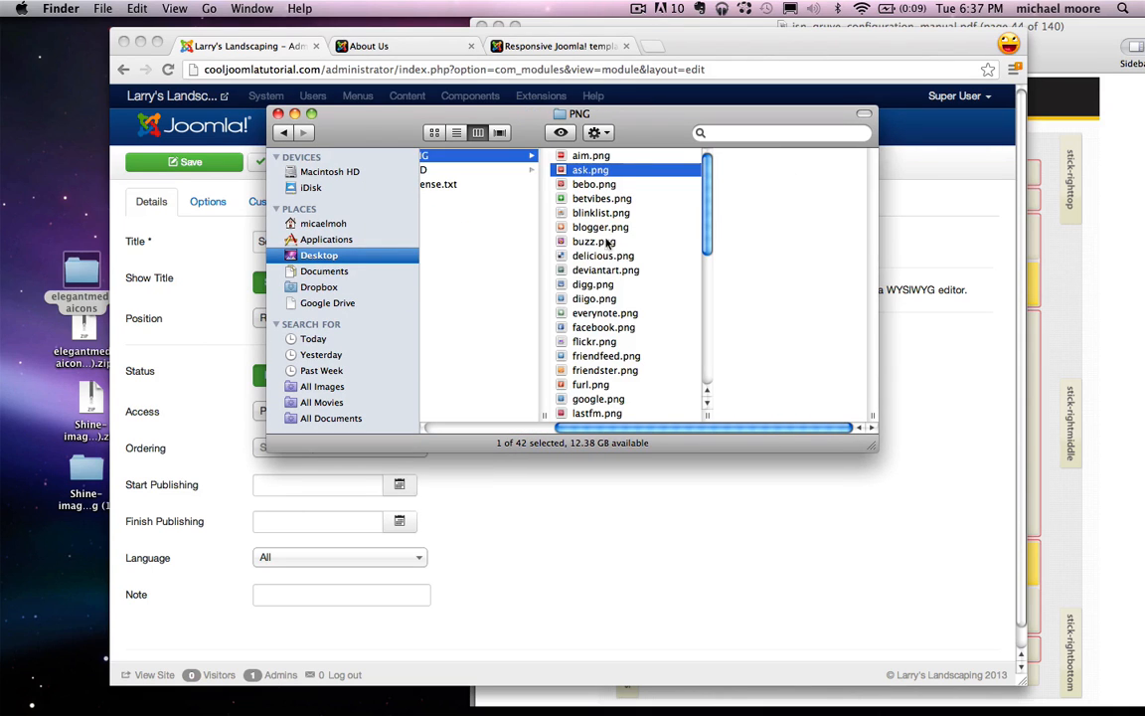
key(Down)
key(Down)
key(Down)
key(Down)
key(Down)
key(Down)
key(Down)
key(Down)
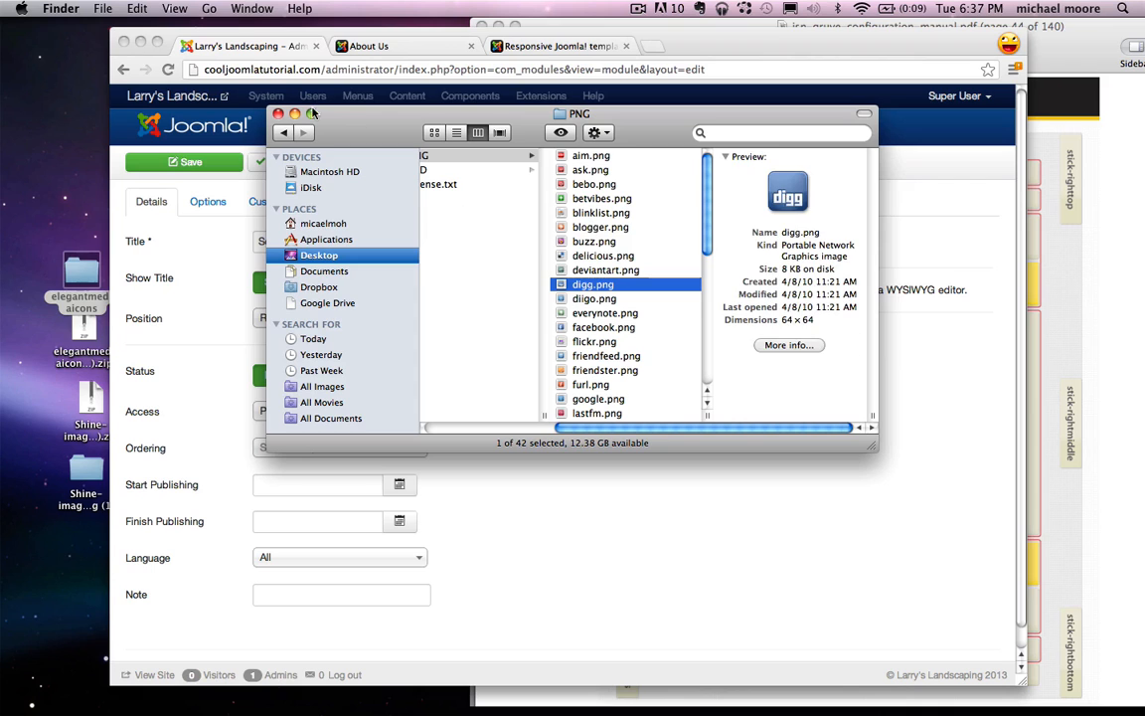
click(252, 100)
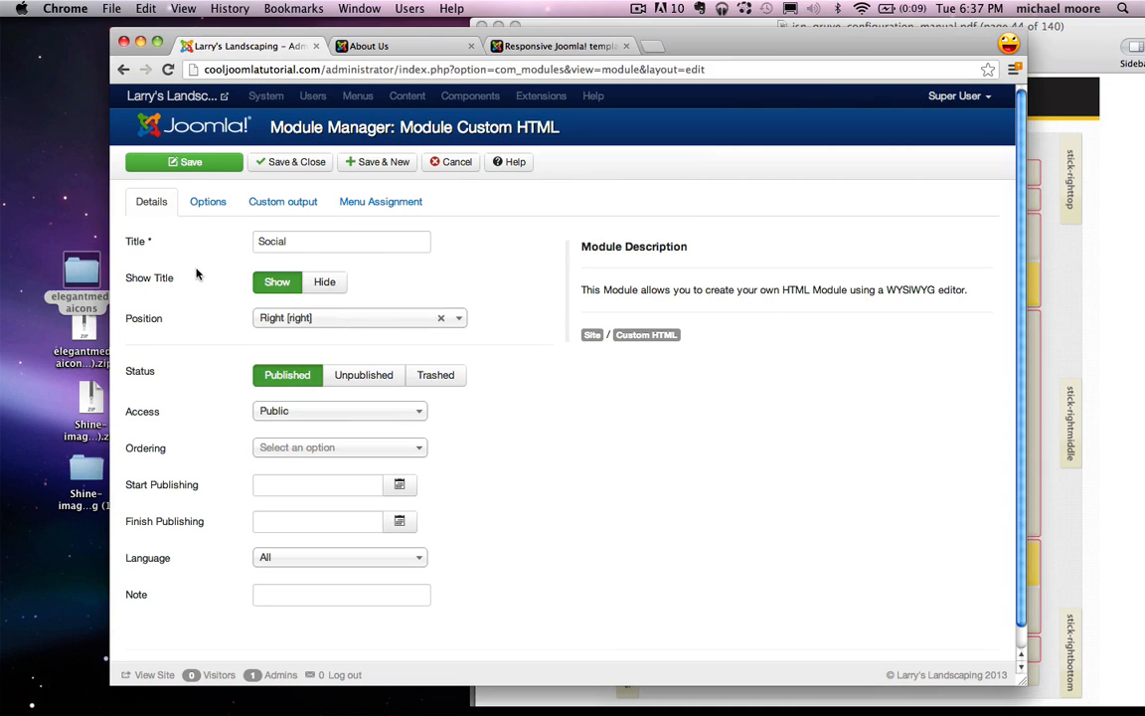
Step: In the Custom output editor, open the image popup's Upload file picker
click(298, 200)
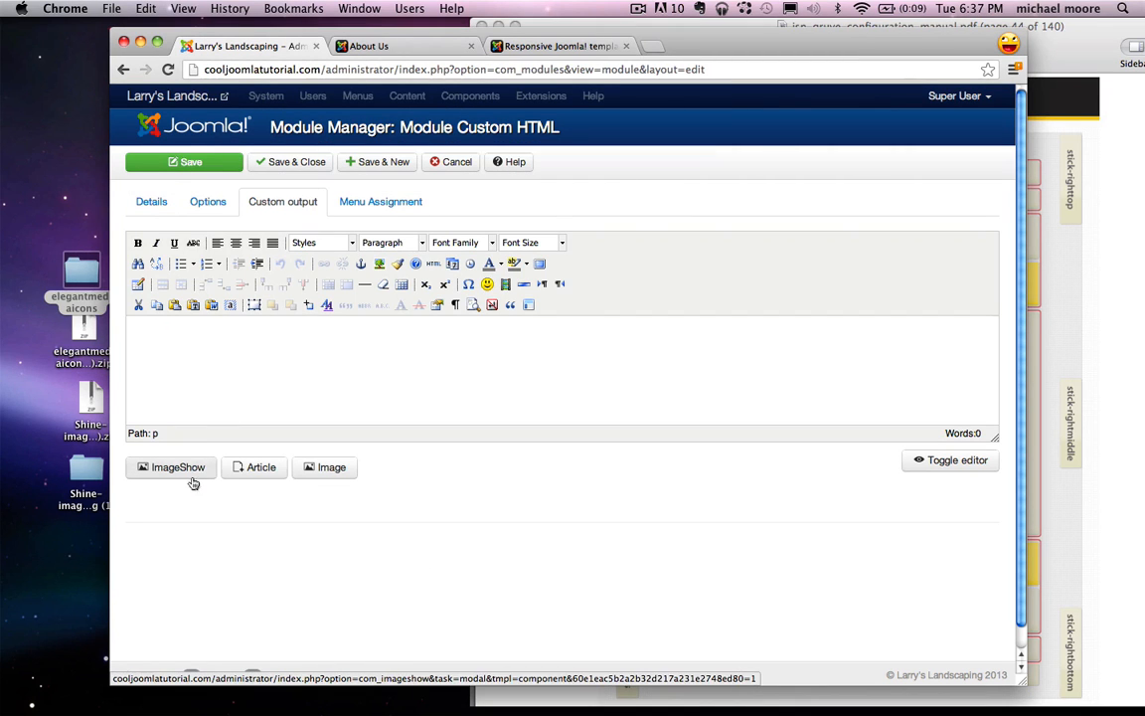
click(327, 475)
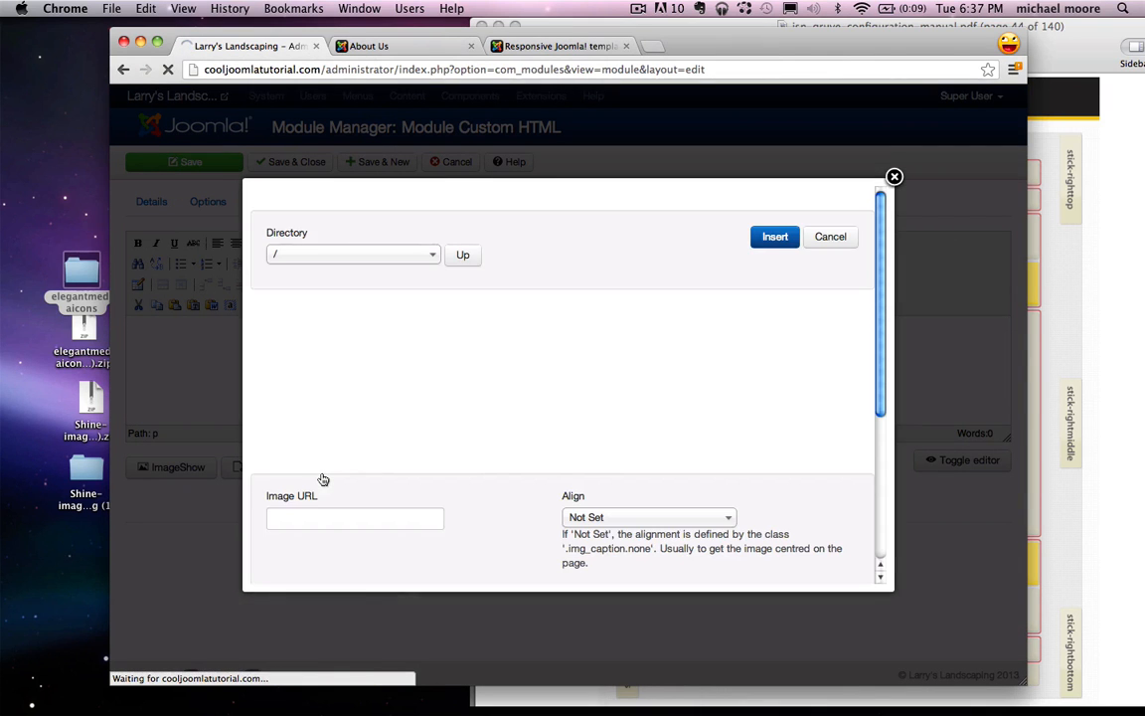
scroll(324, 479, down, 3)
scroll(323, 479, down, 2)
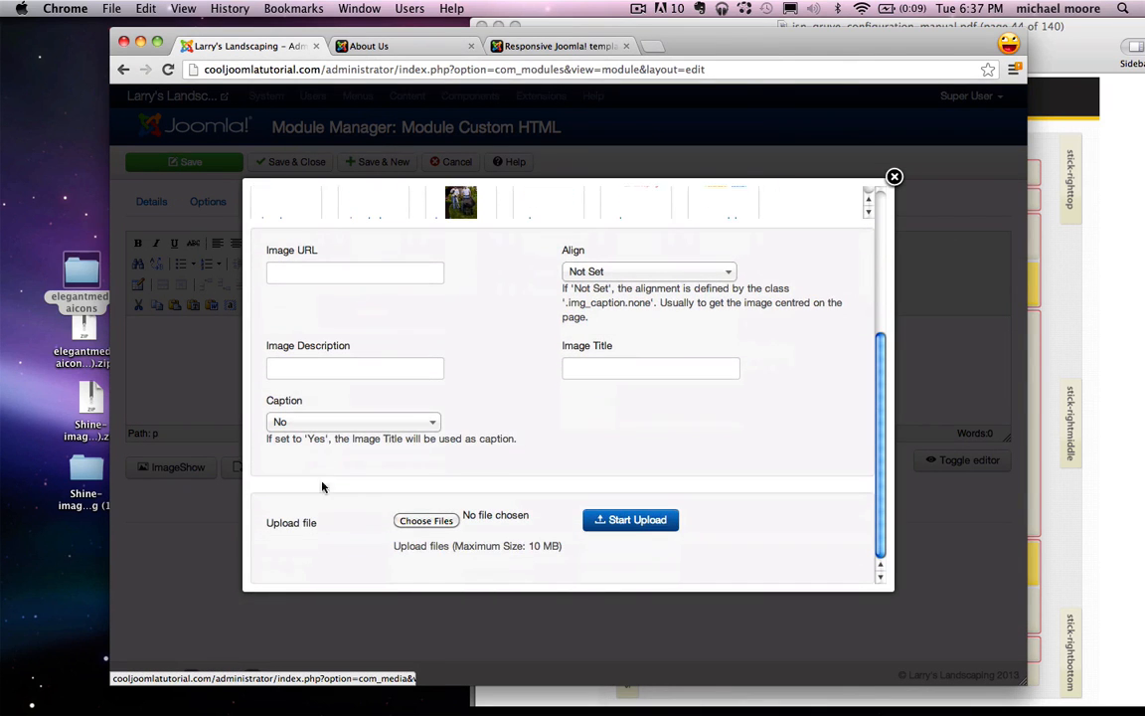
click(437, 527)
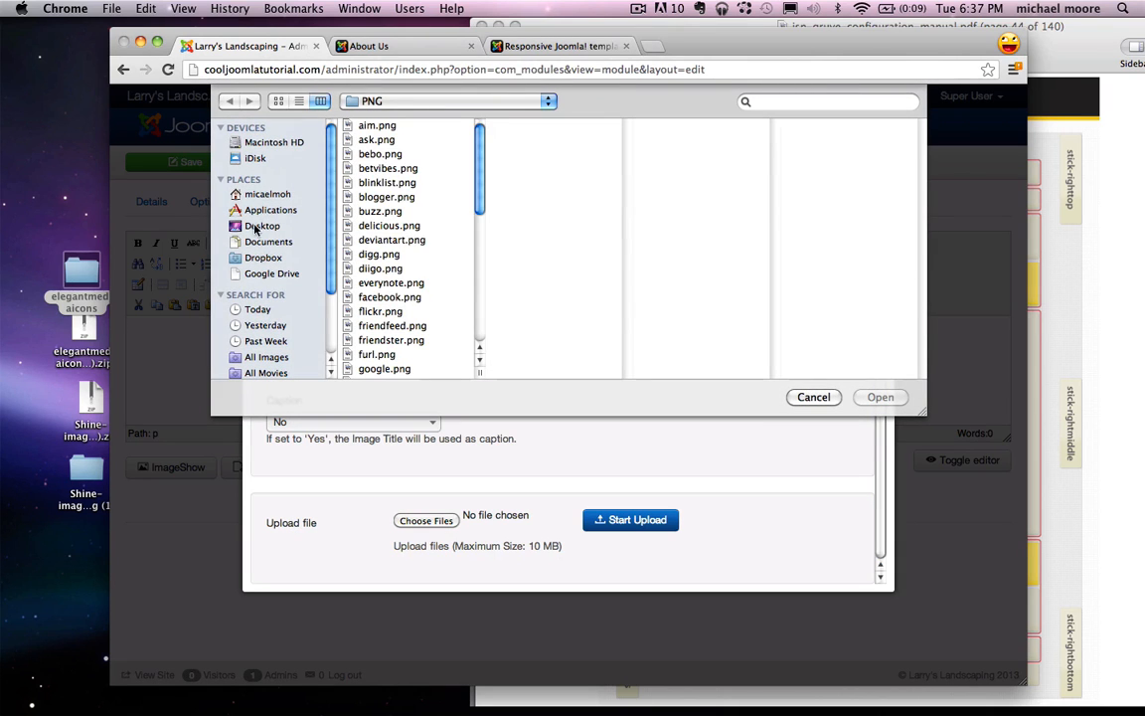
Step: Open Desktop > elegantmediaicons > PNG and select ask, delicious, everynote and blogger icons
click(255, 227)
click(386, 211)
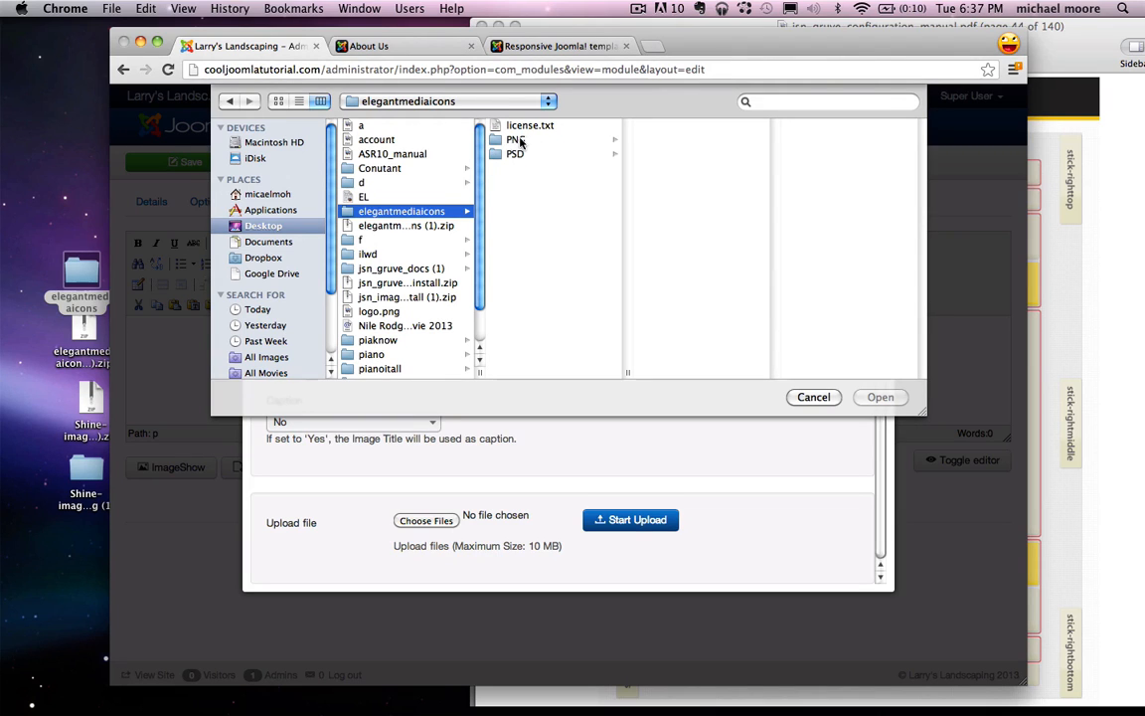
click(518, 140)
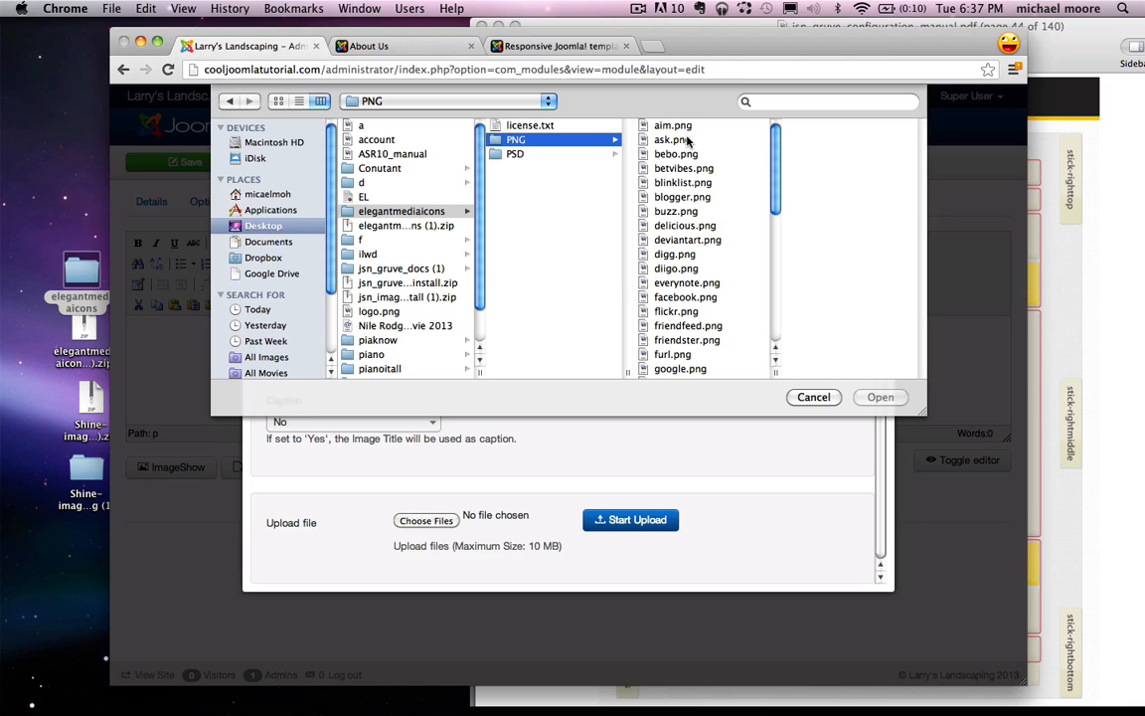
click(672, 140)
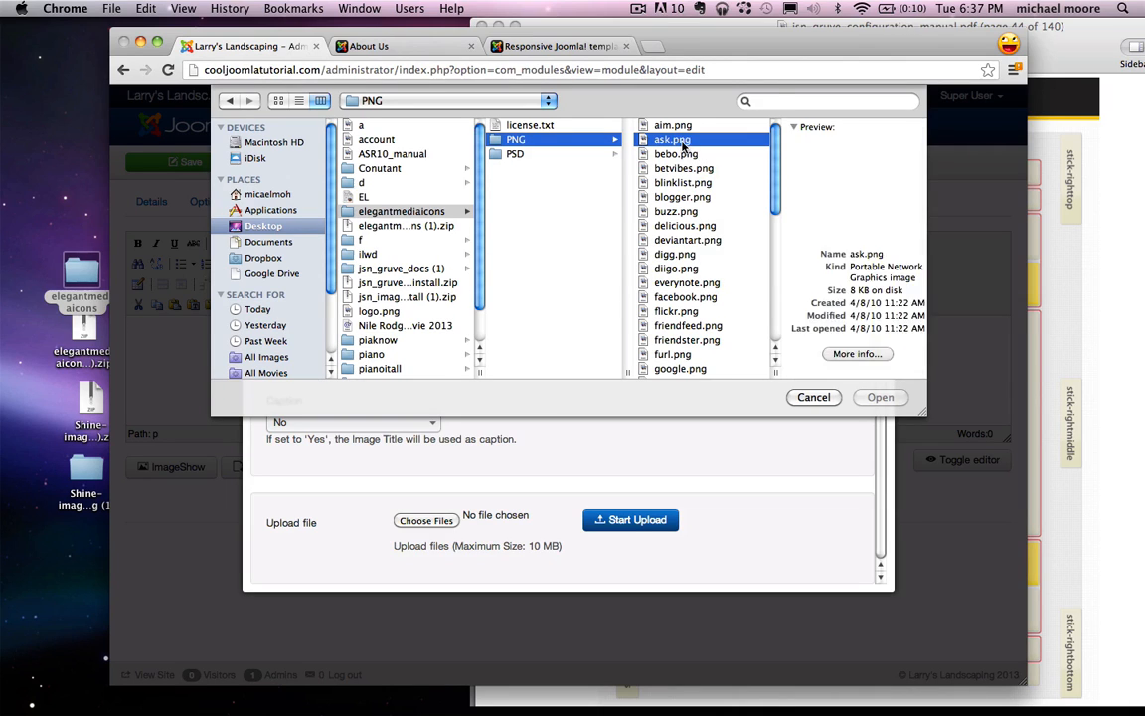
super+click(664, 226)
super+click(666, 282)
super+click(669, 196)
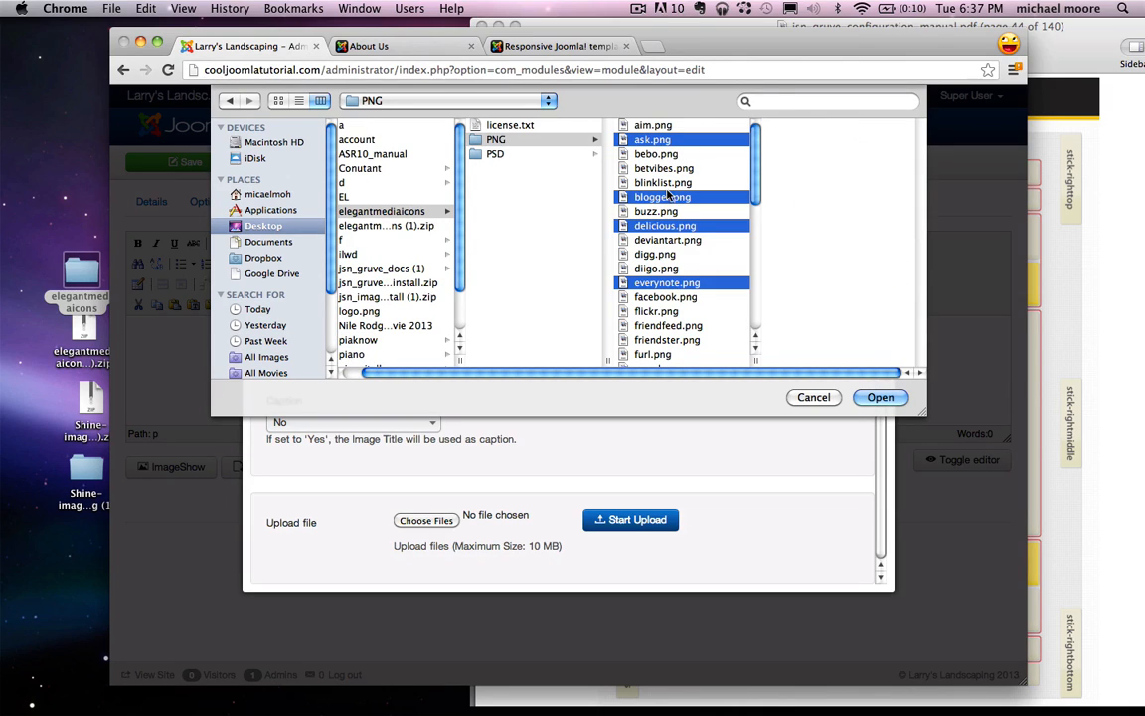
Step: Rework the selection, trying flickr, aim, bebo, buzz, digg and blogger icons
click(658, 311)
click(655, 125)
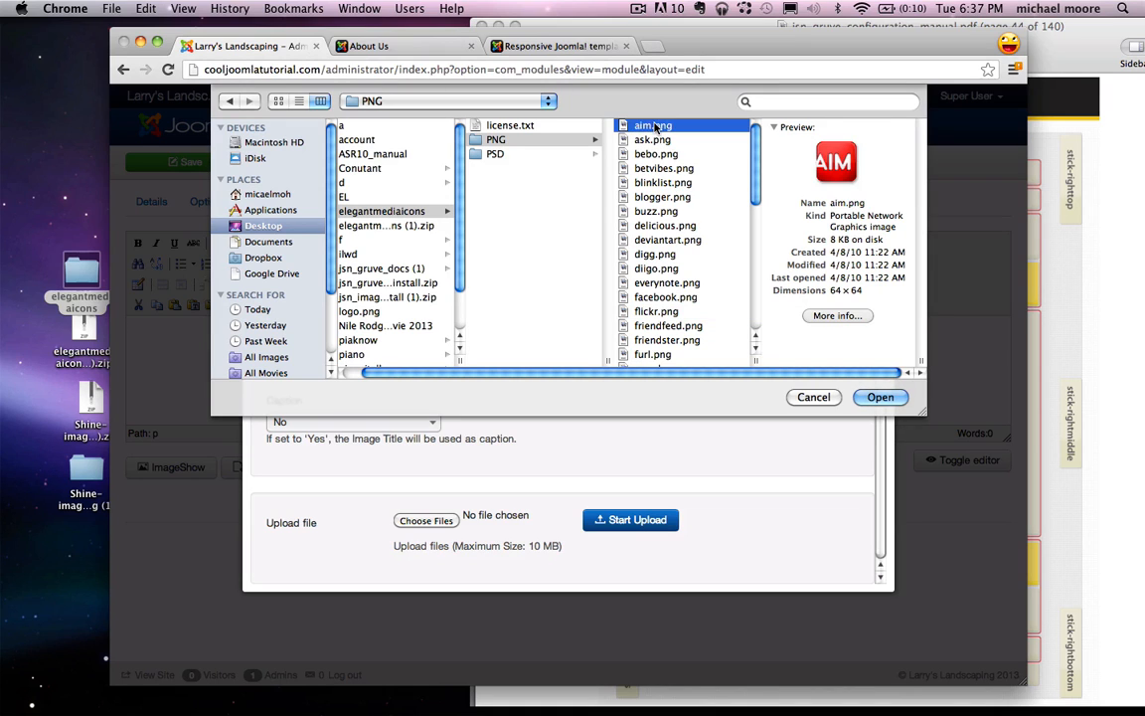
super+click(657, 154)
super+click(658, 211)
super+click(656, 255)
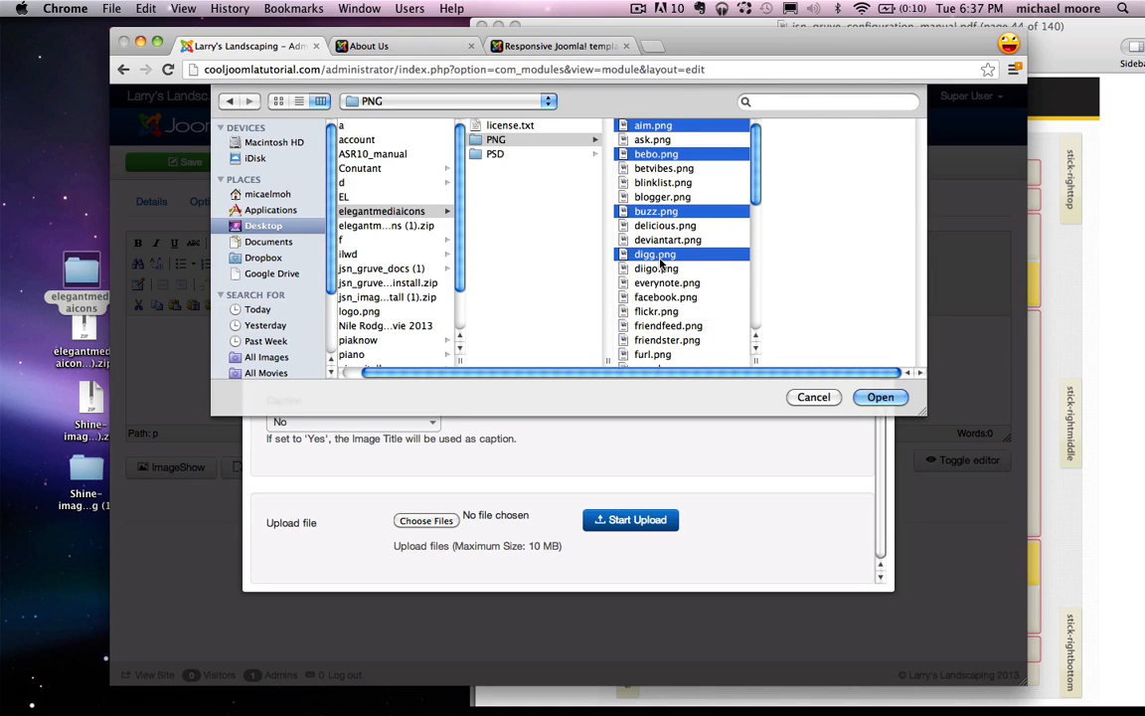
click(655, 210)
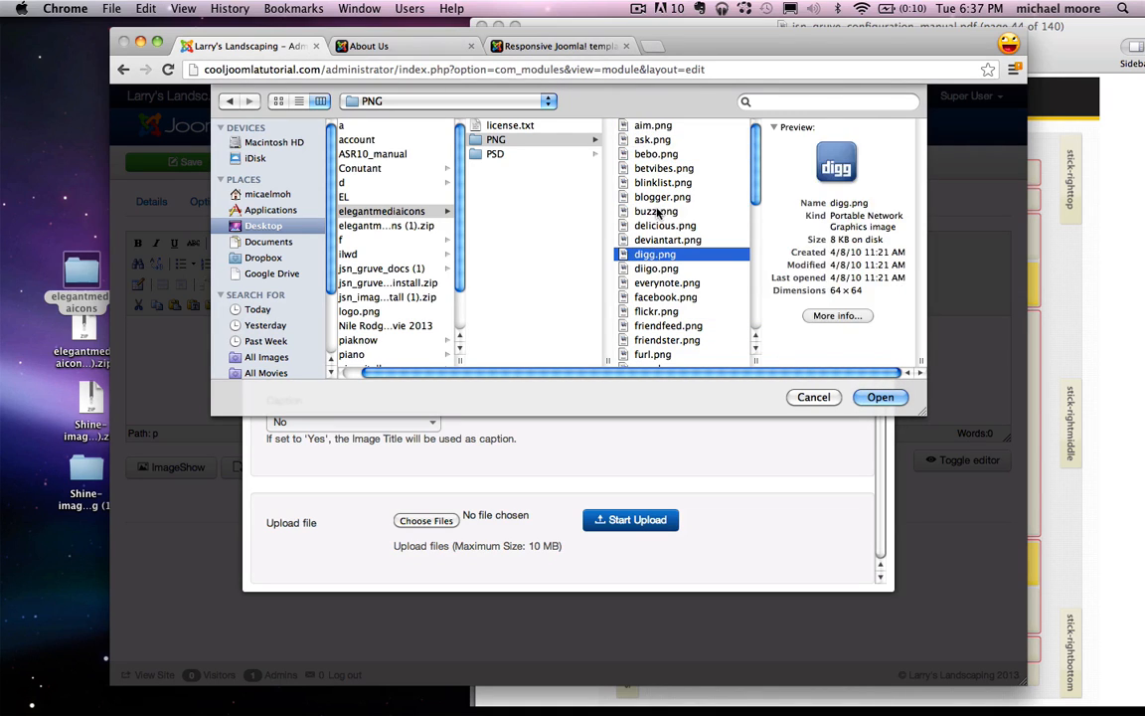
click(664, 196)
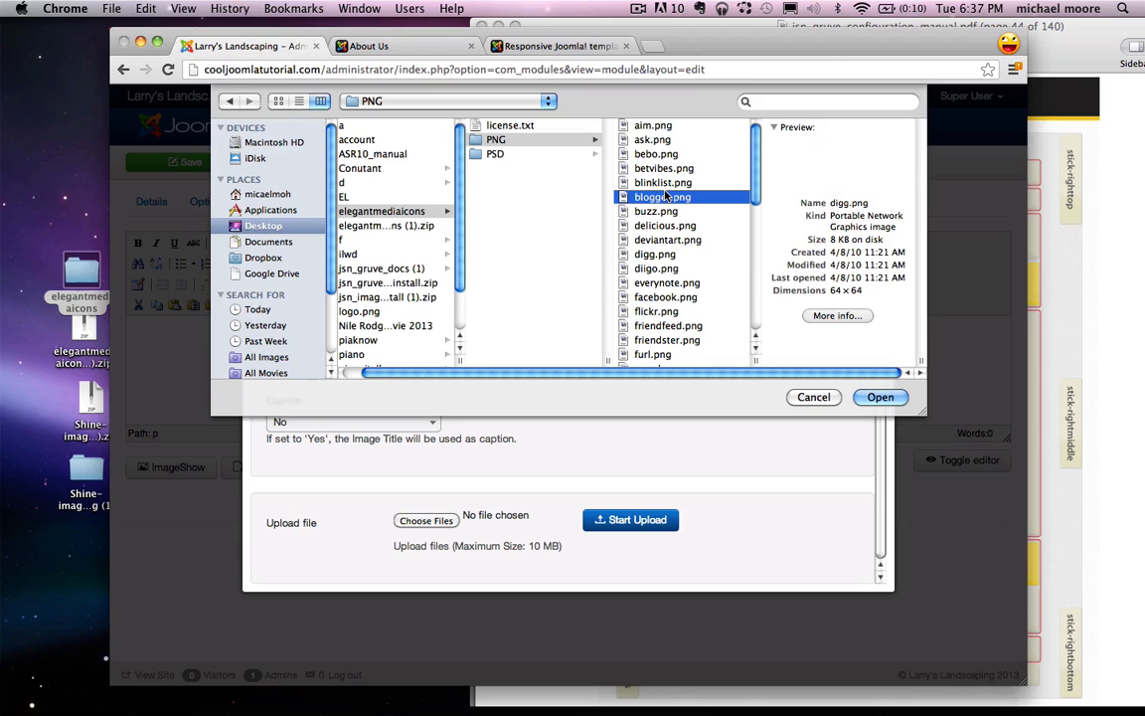
click(661, 126)
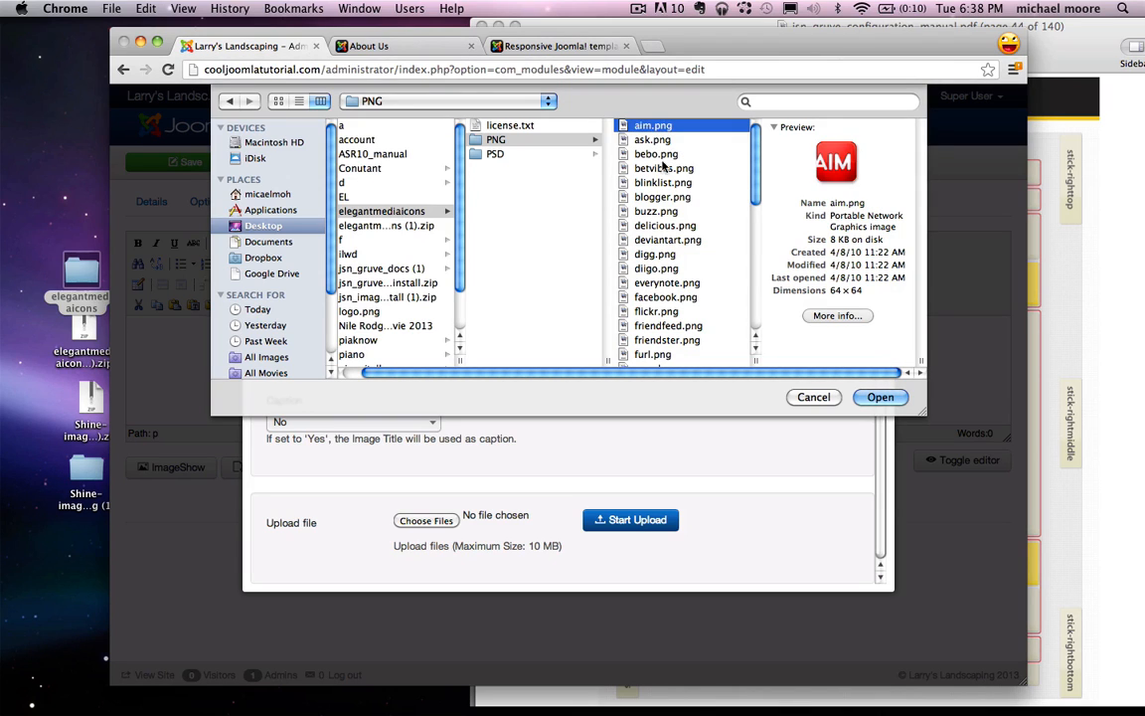
Step: Start the final selection with facebook.png, then add delicious, flickr and orkut
click(668, 297)
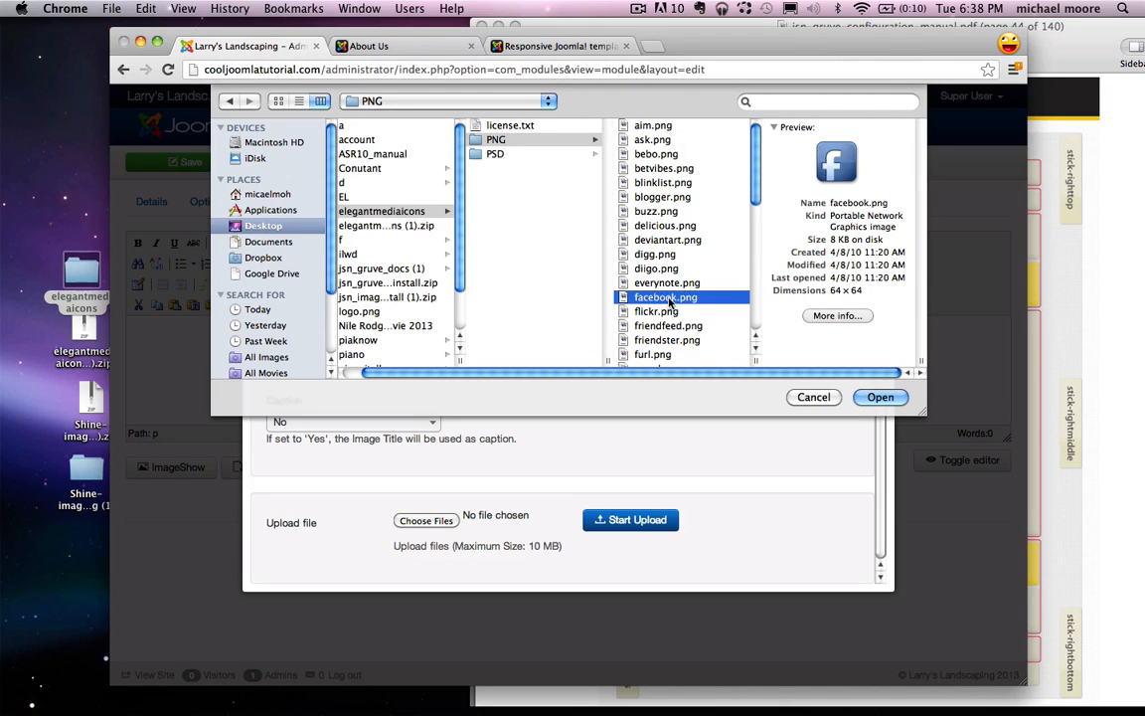
super+click(676, 227)
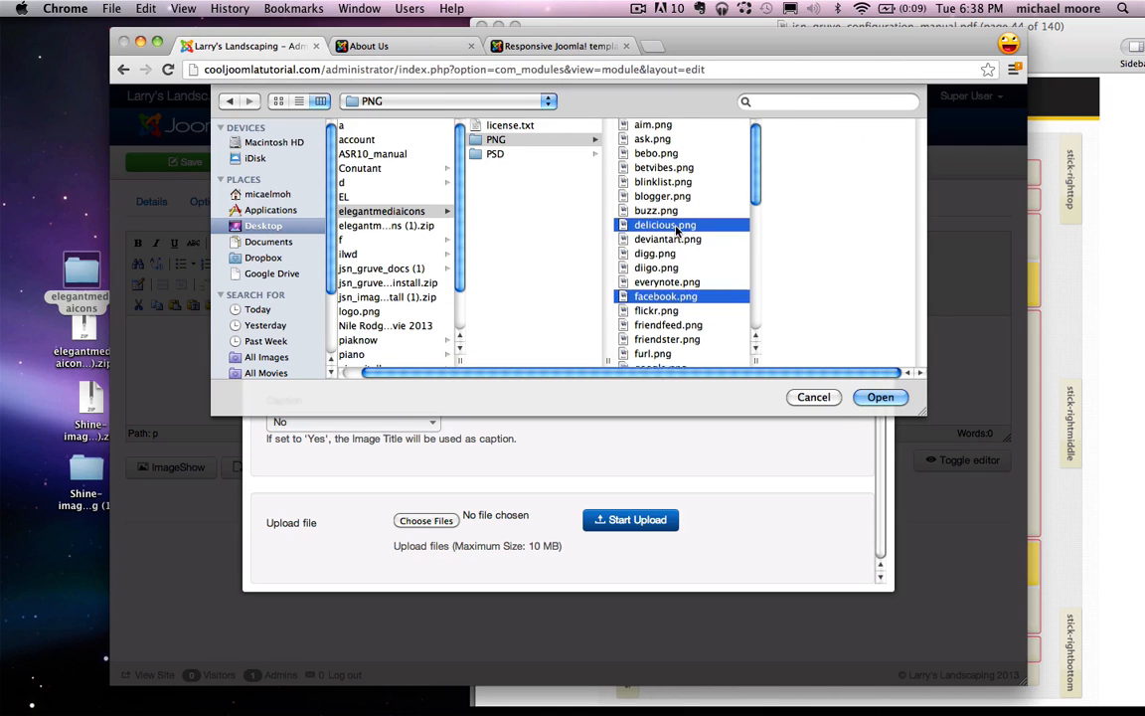
scroll(677, 229, down, 3)
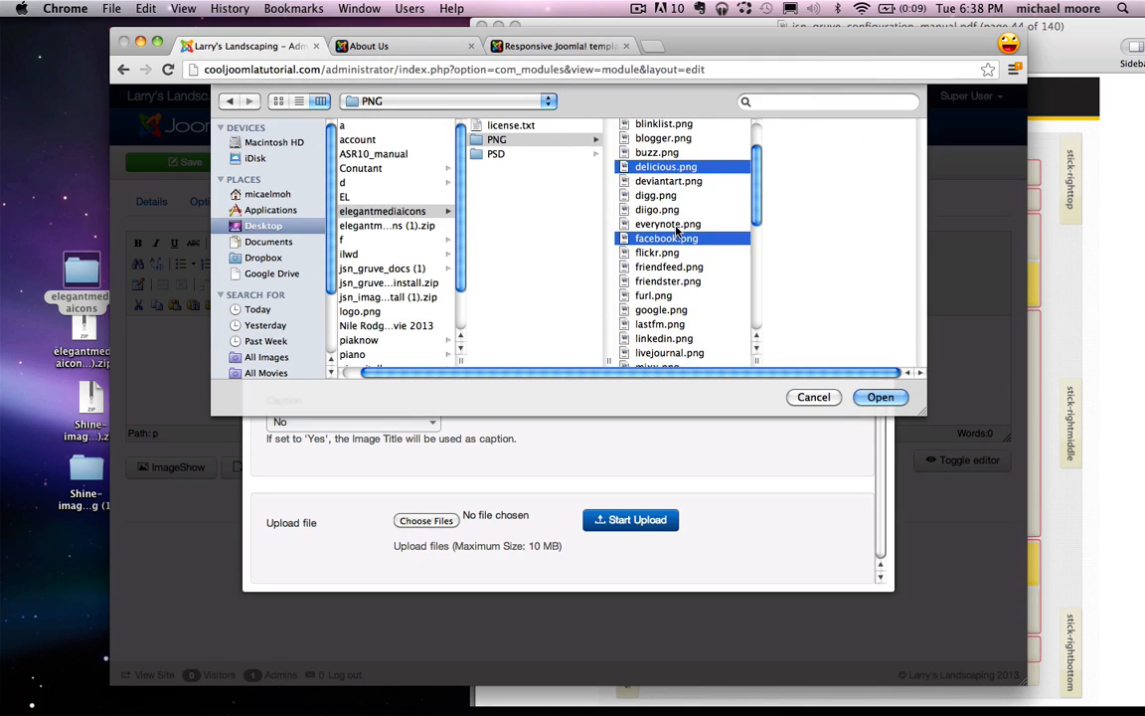
super+click(656, 252)
scroll(656, 257, down, 2)
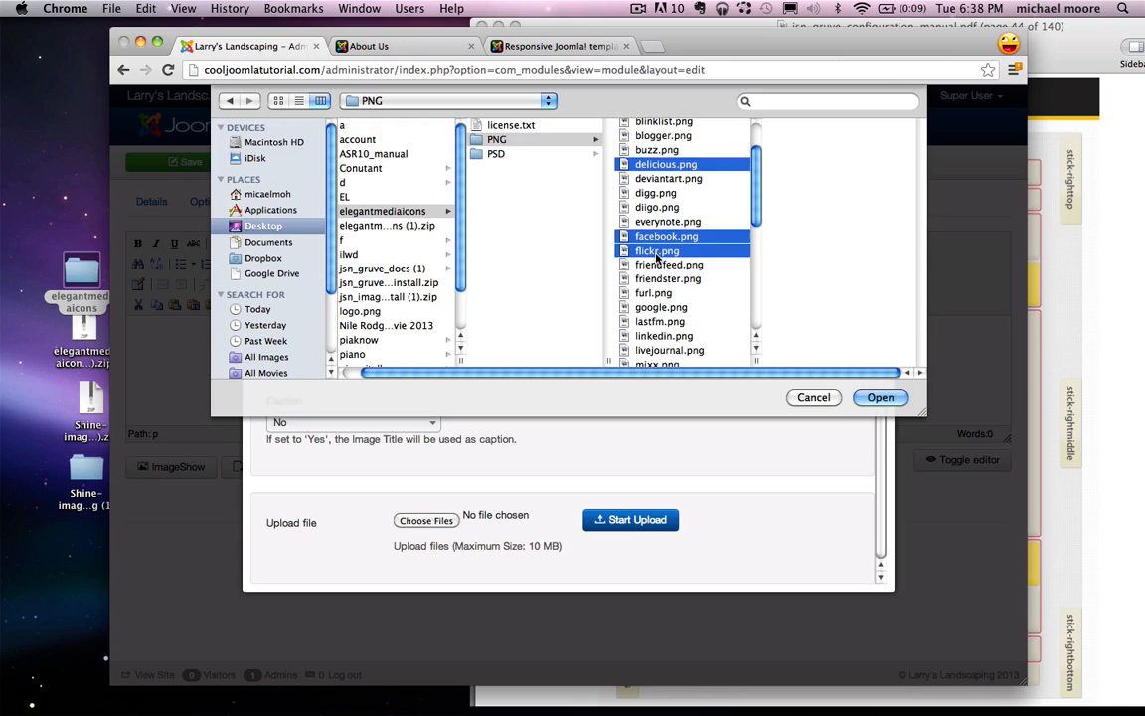
scroll(656, 257, down, 5)
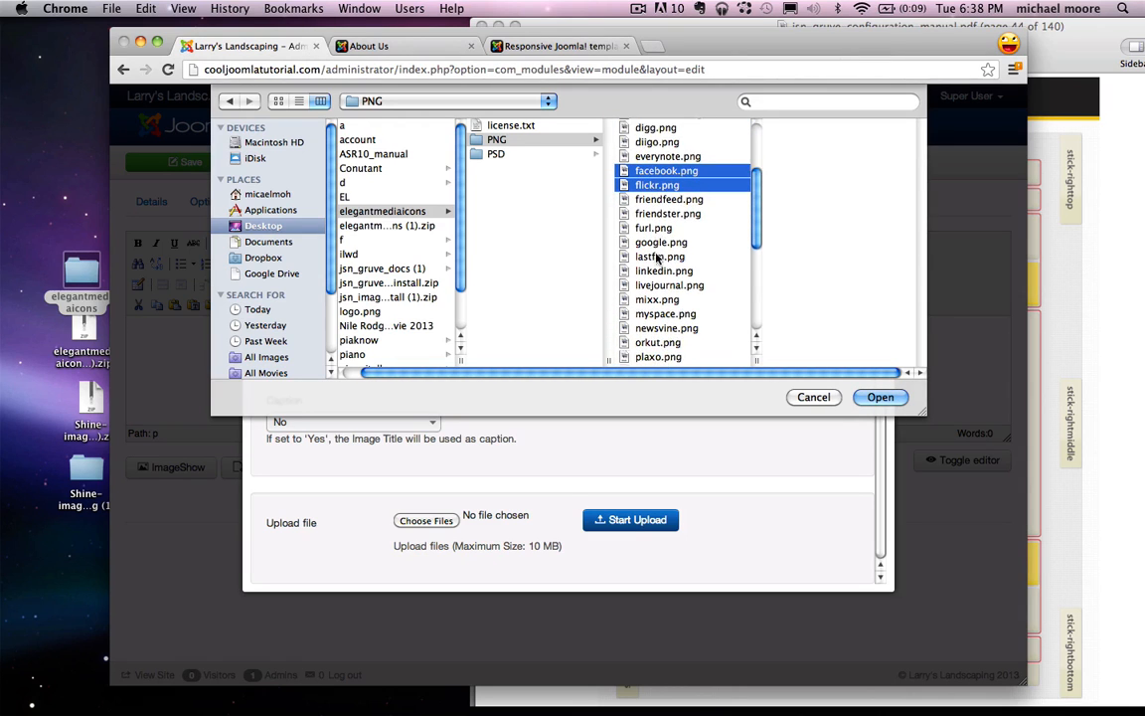
super+click(658, 282)
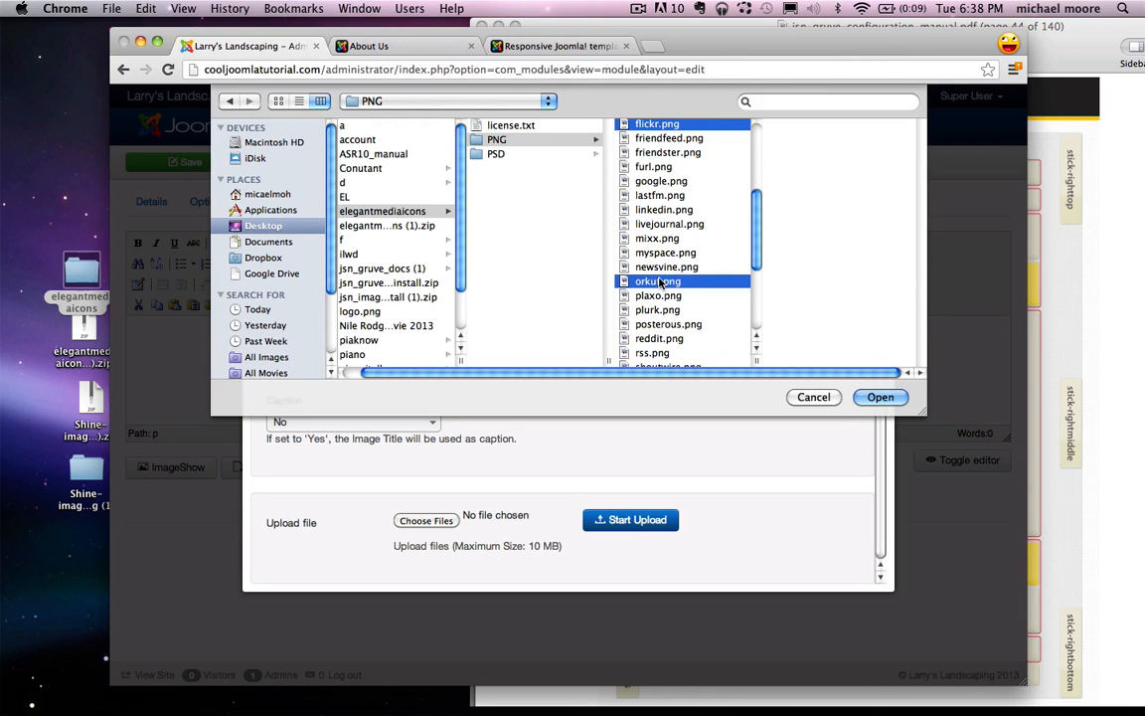
scroll(658, 284, down, 2)
scroll(660, 283, down, 5)
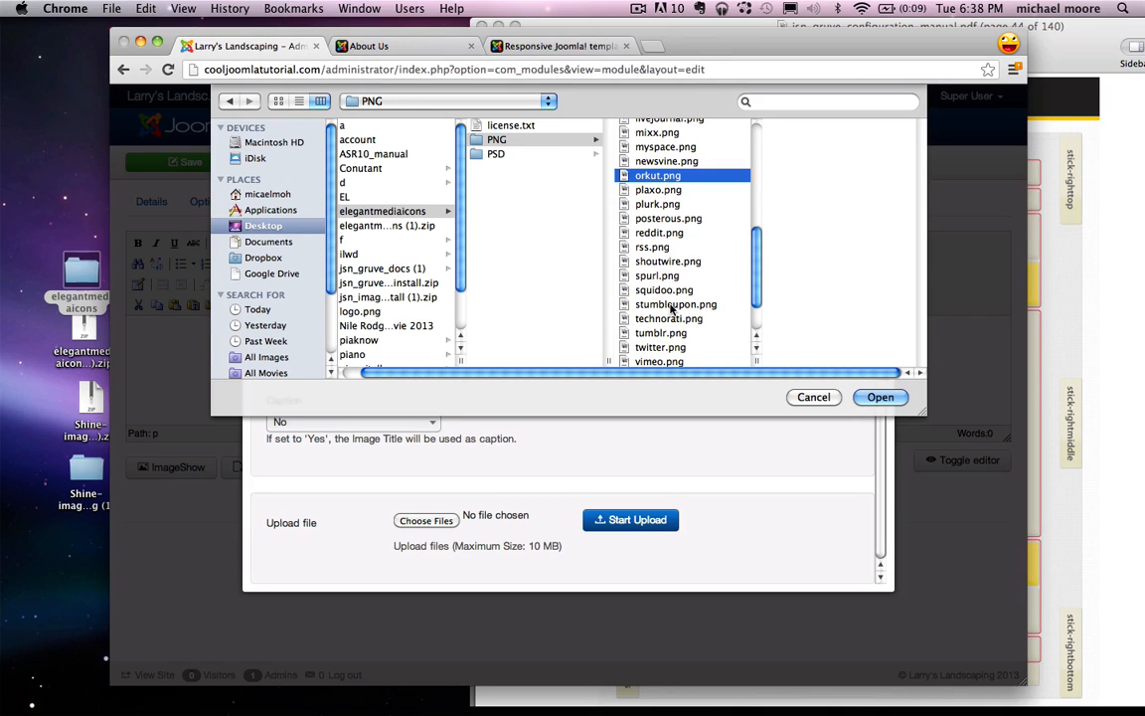
scroll(673, 309, down, 1)
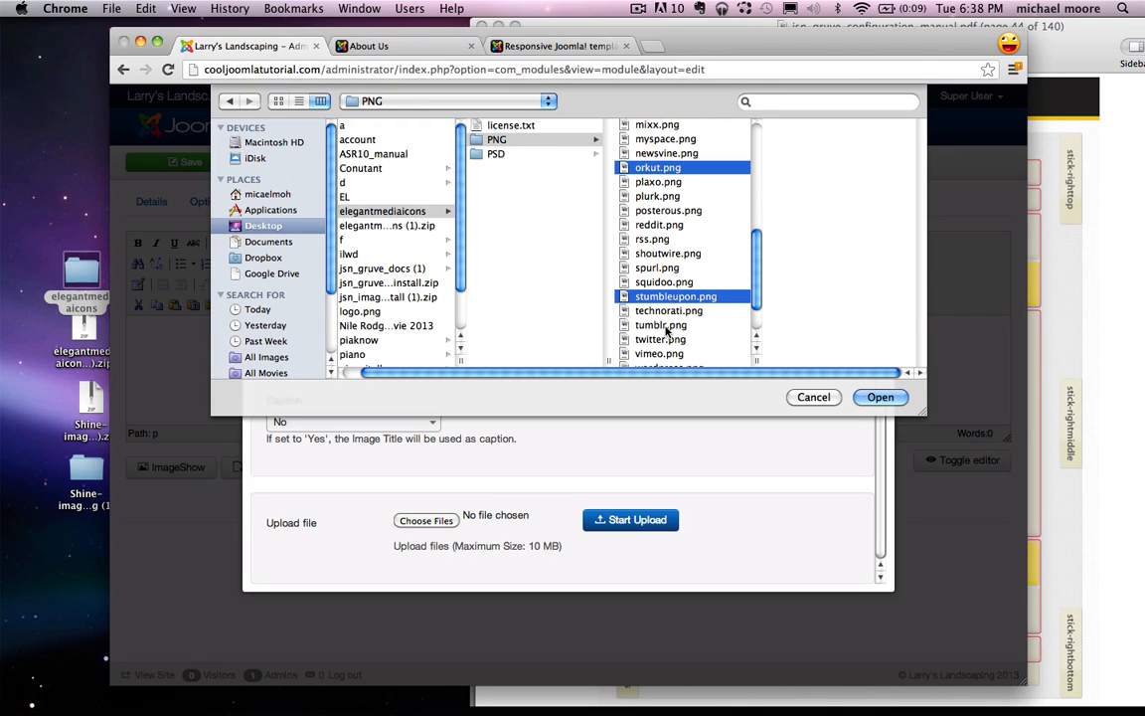
scroll(669, 343, down, 3)
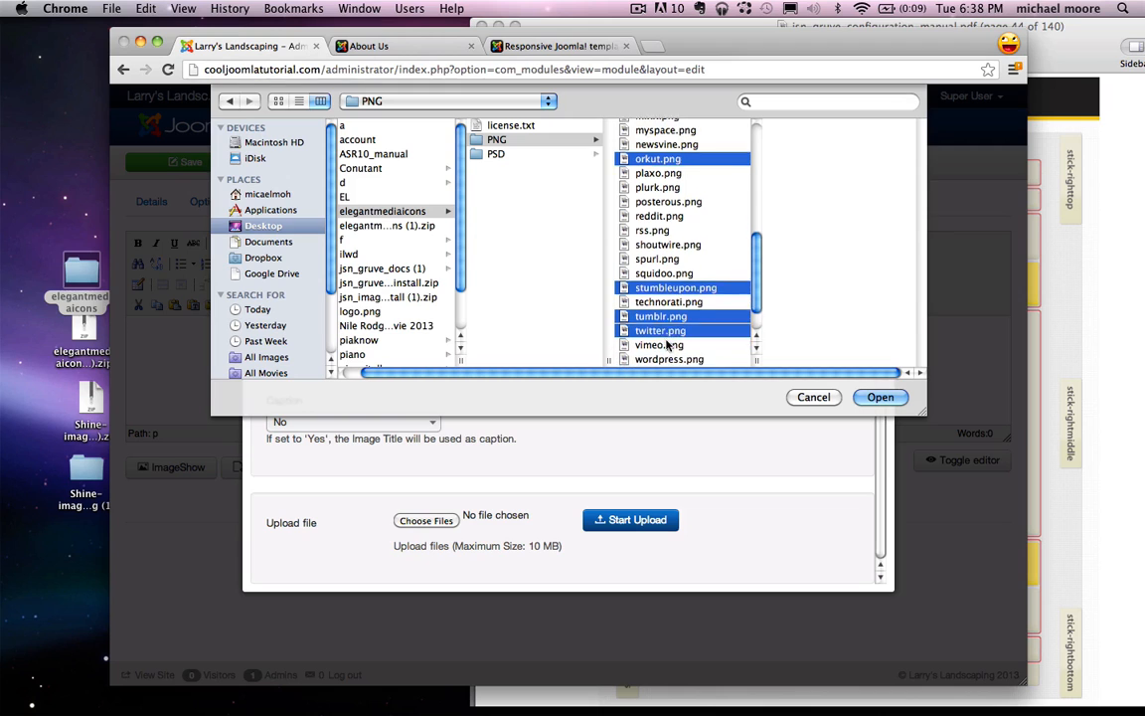
Step: Add youtube.png and google.png to the nine chosen icons and confirm with Open
super+click(658, 361)
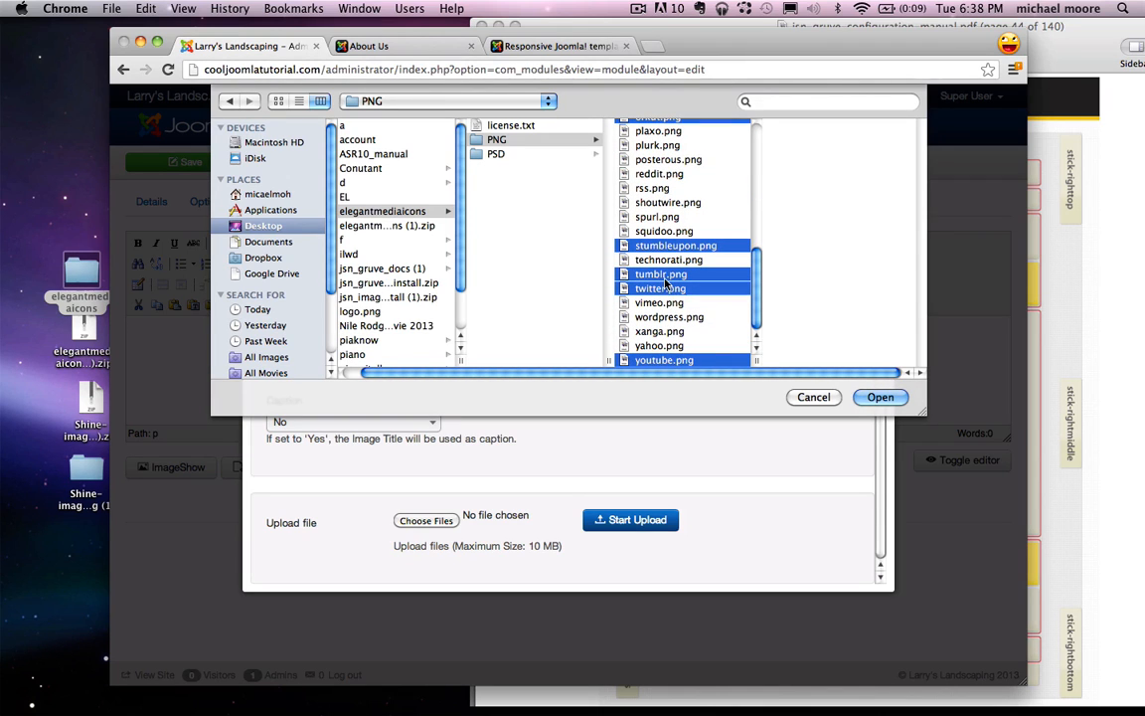
scroll(666, 258, up, 6)
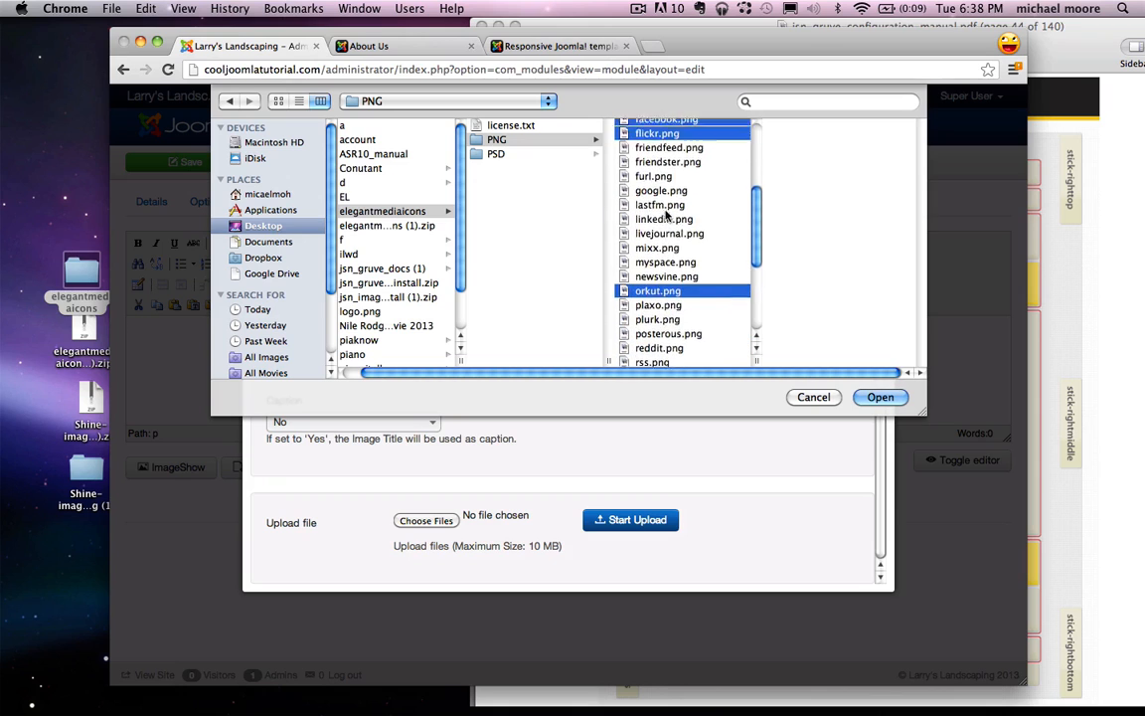
scroll(665, 214, up, 6)
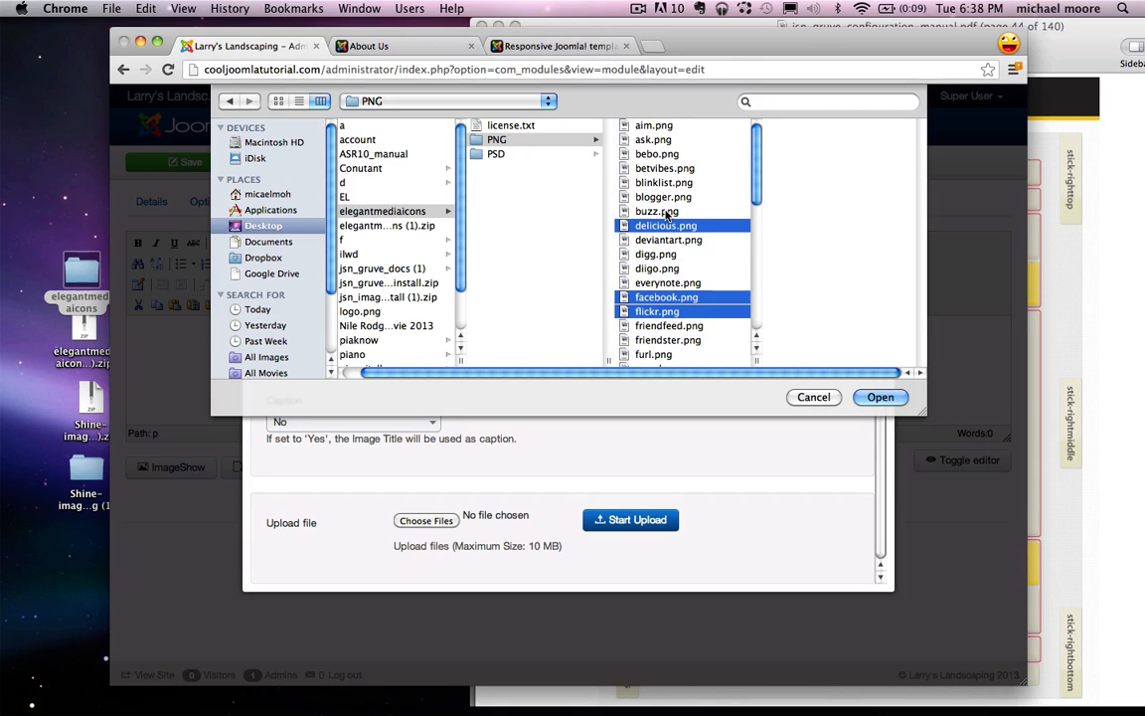
scroll(668, 171, down, 1)
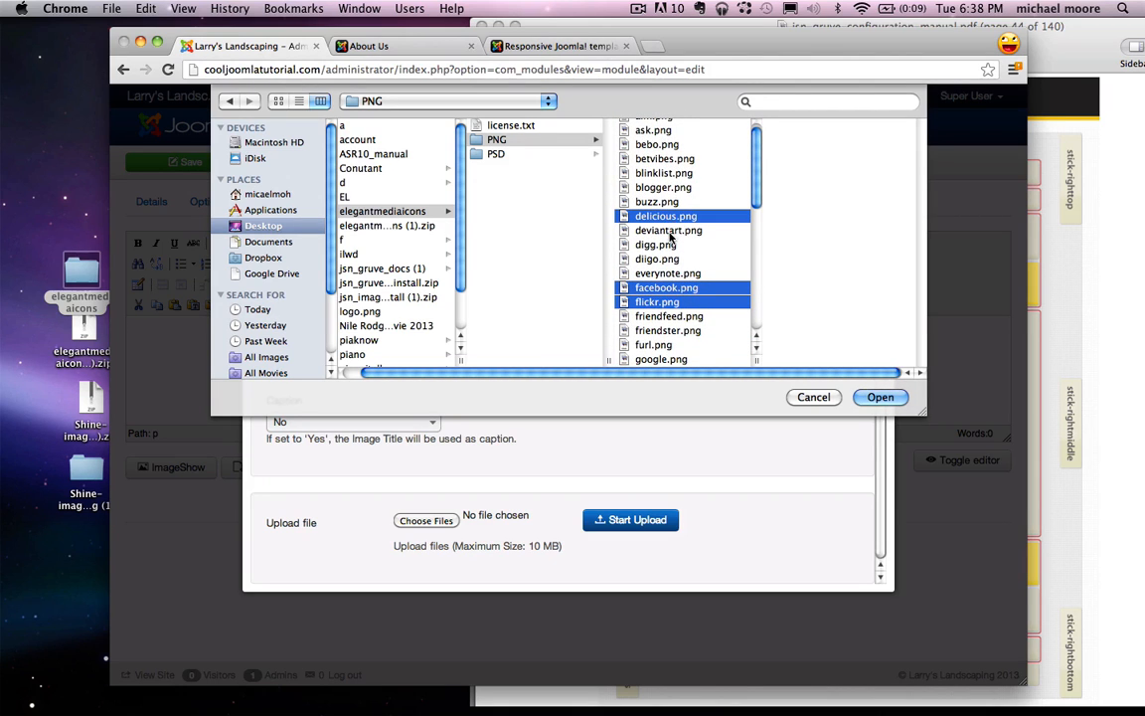
scroll(670, 236, down, 5)
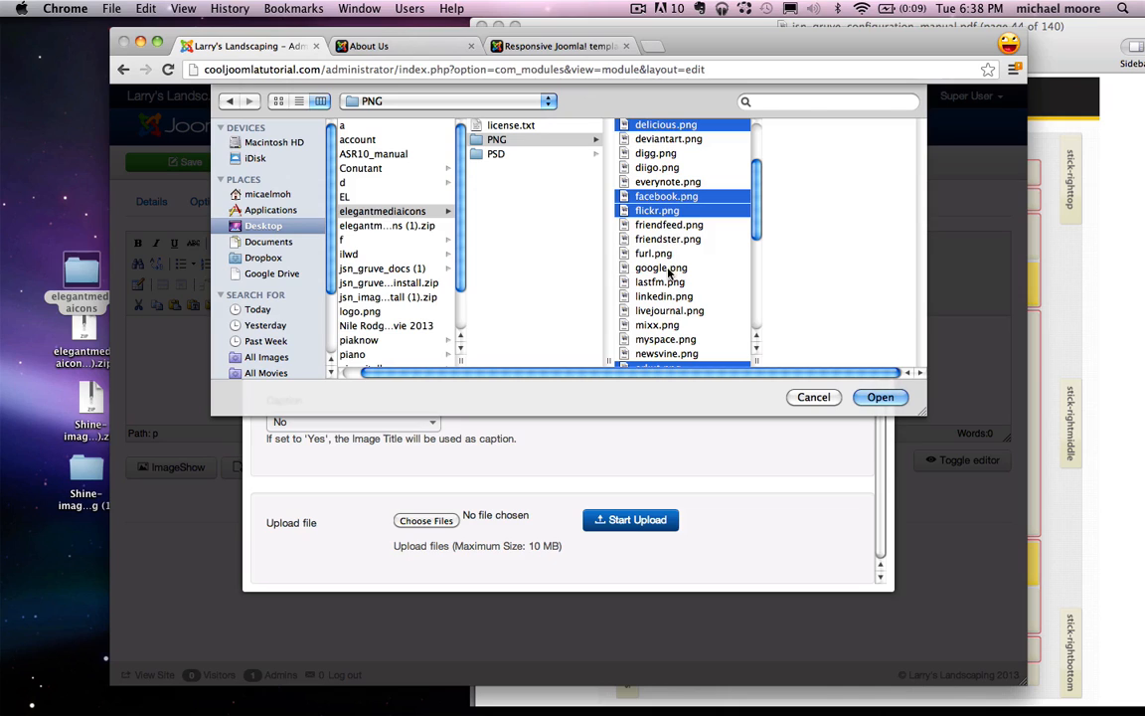
super+click(669, 271)
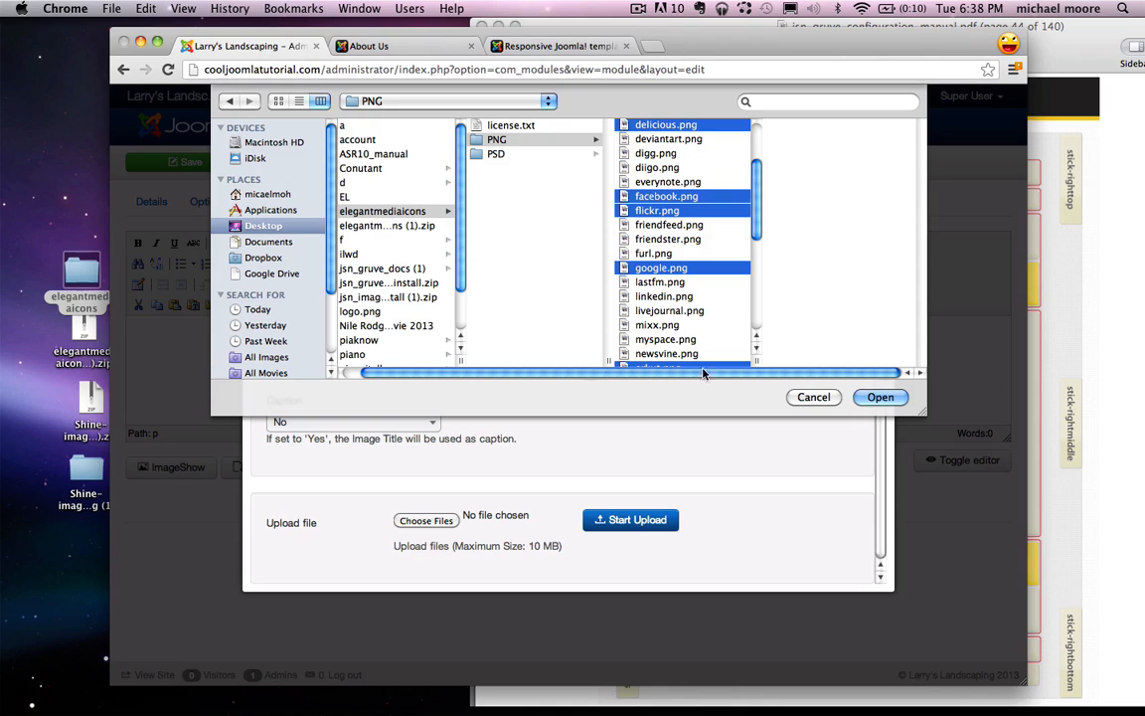
click(880, 397)
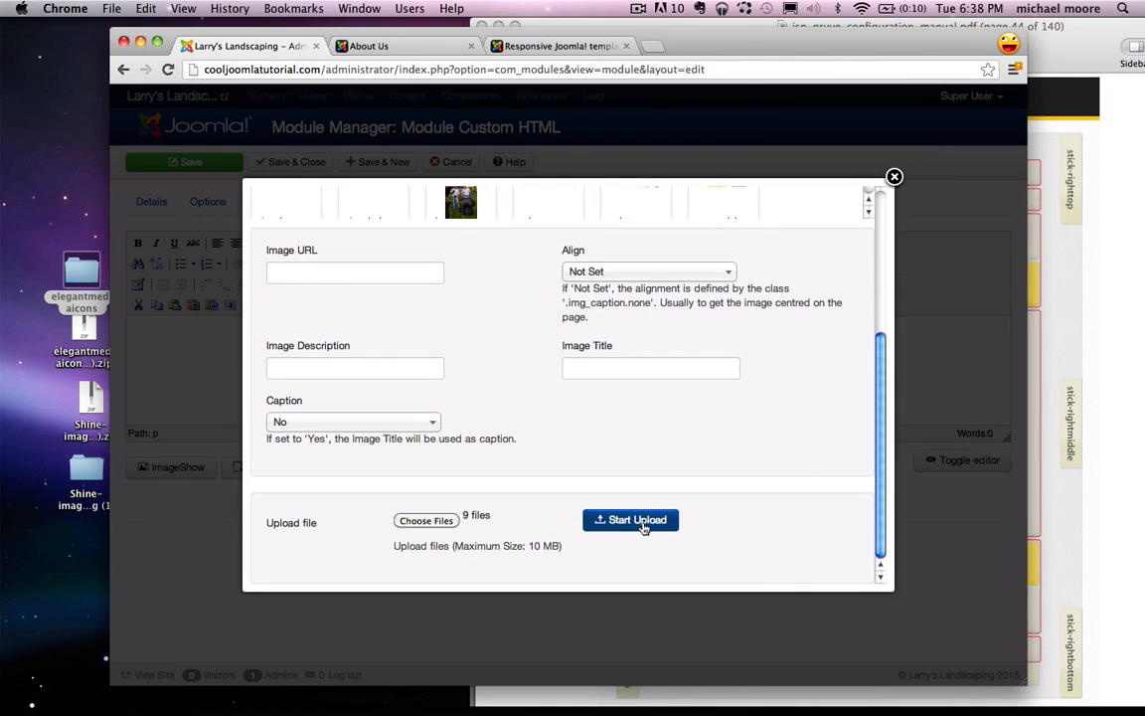
Step: Upload the nine icons and insert delicious.png into the module content
click(642, 525)
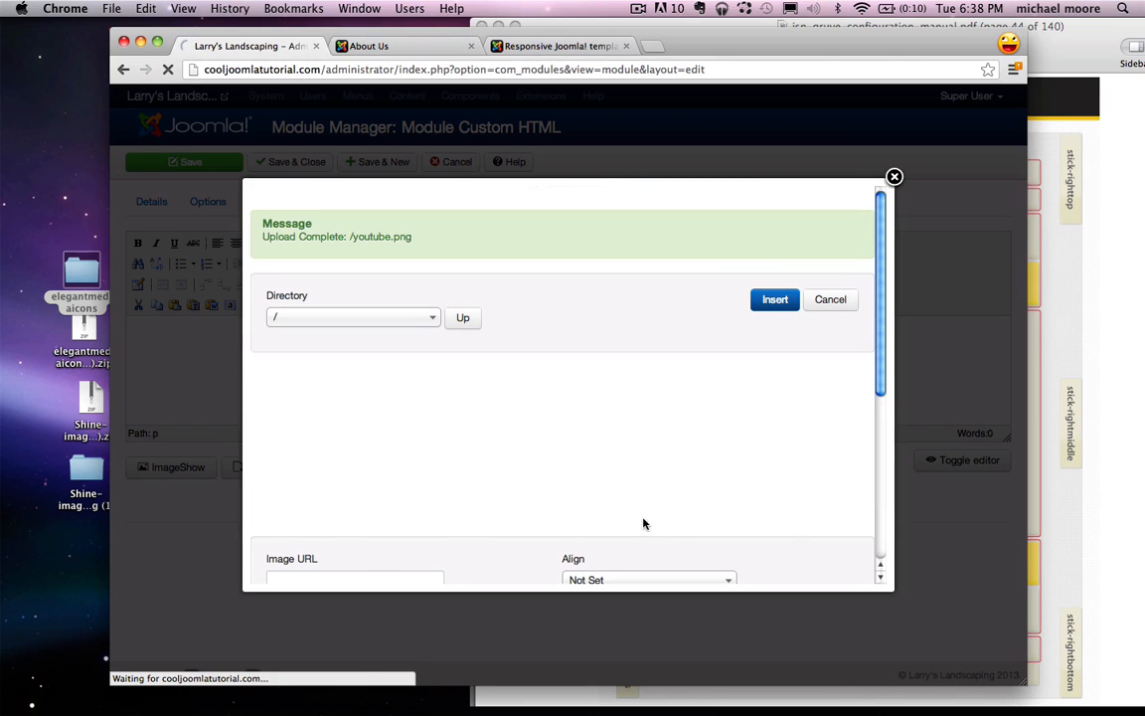
scroll(739, 379, down, 2)
scroll(739, 379, up, 2)
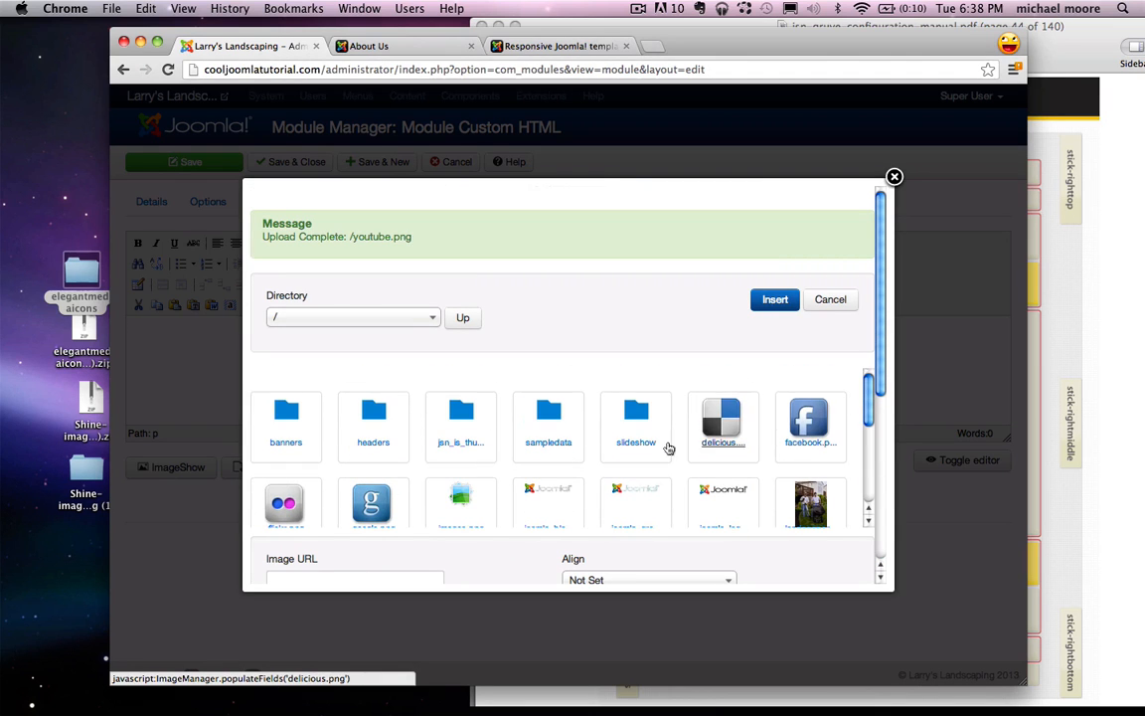
click(727, 417)
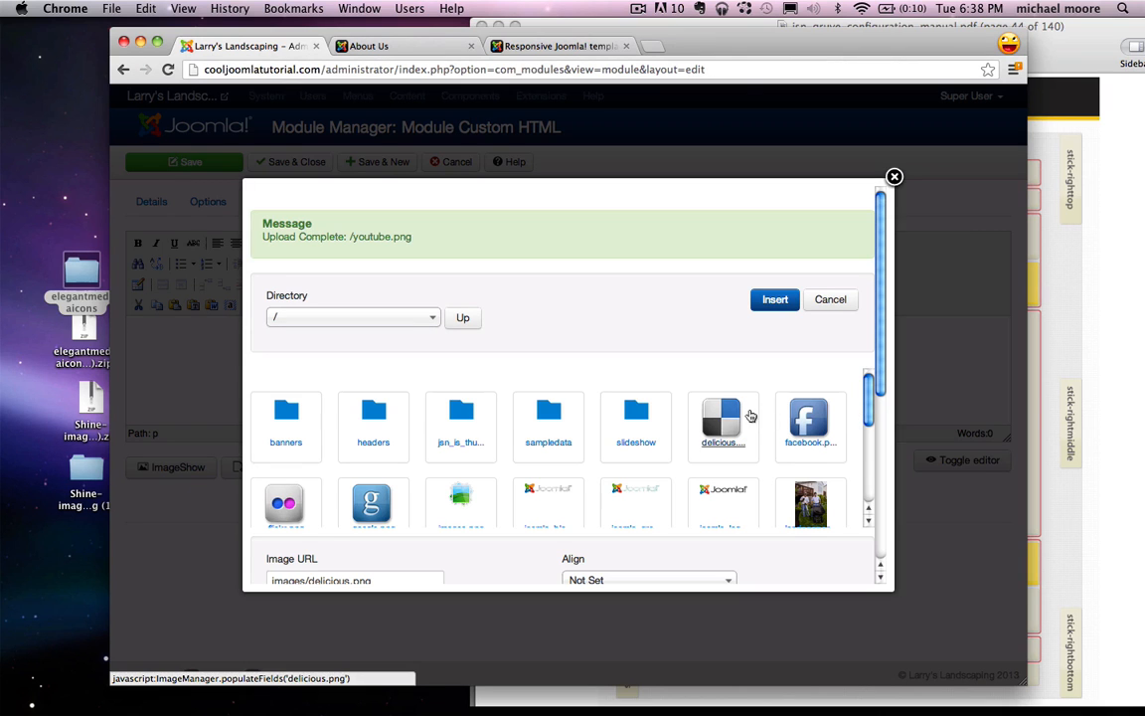
click(774, 299)
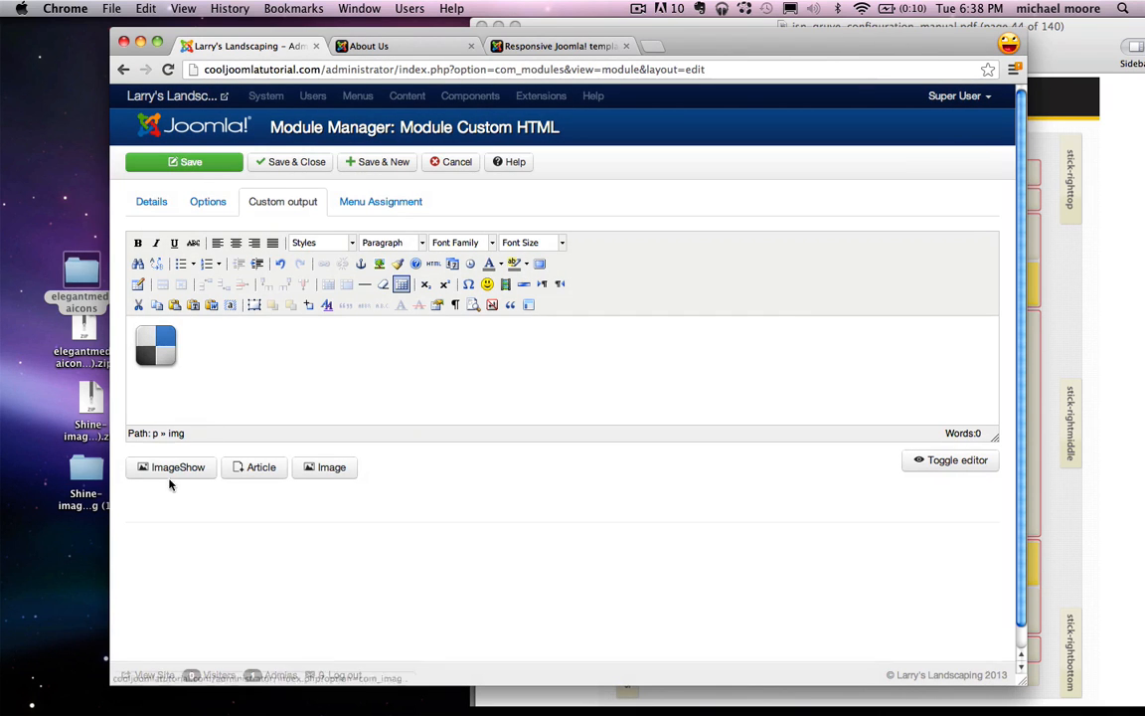
Step: Insert the facebook, flickr and google icons after delicious
click(331, 467)
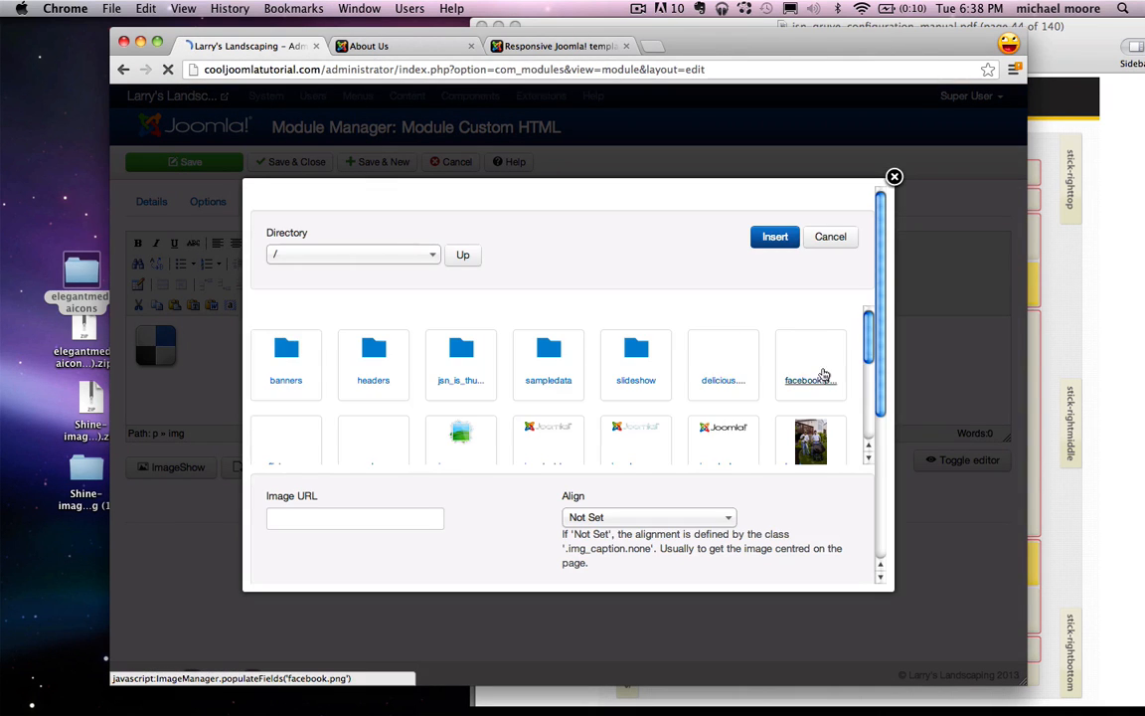
click(808, 328)
click(775, 236)
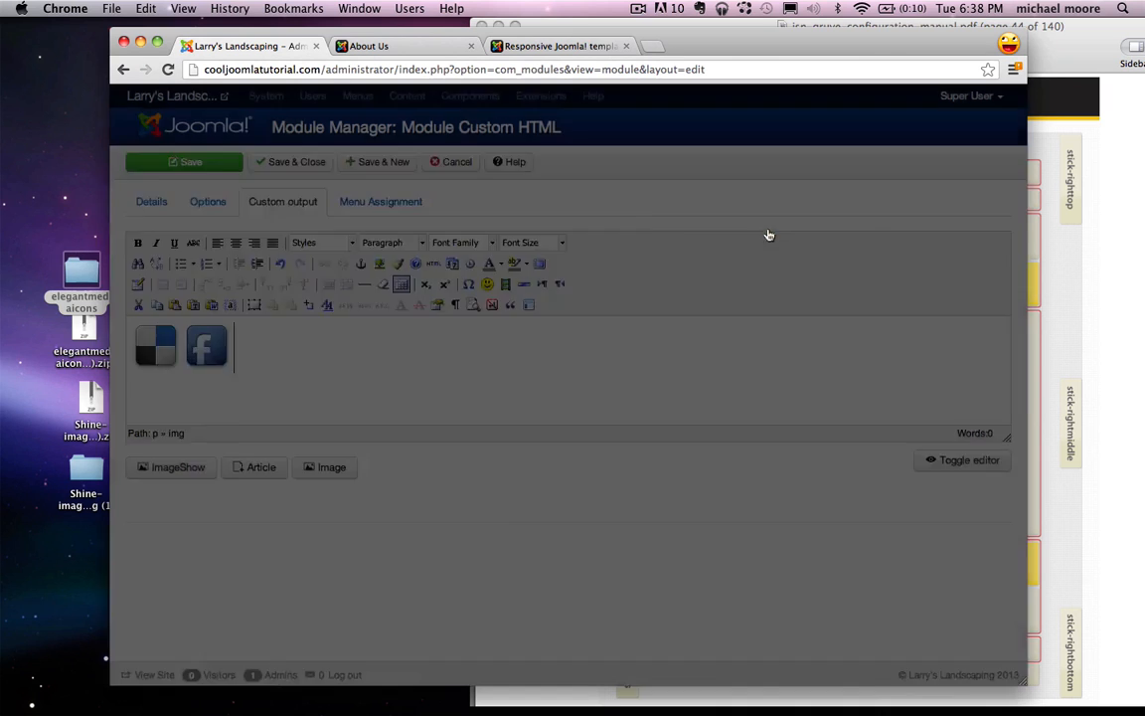
click(328, 468)
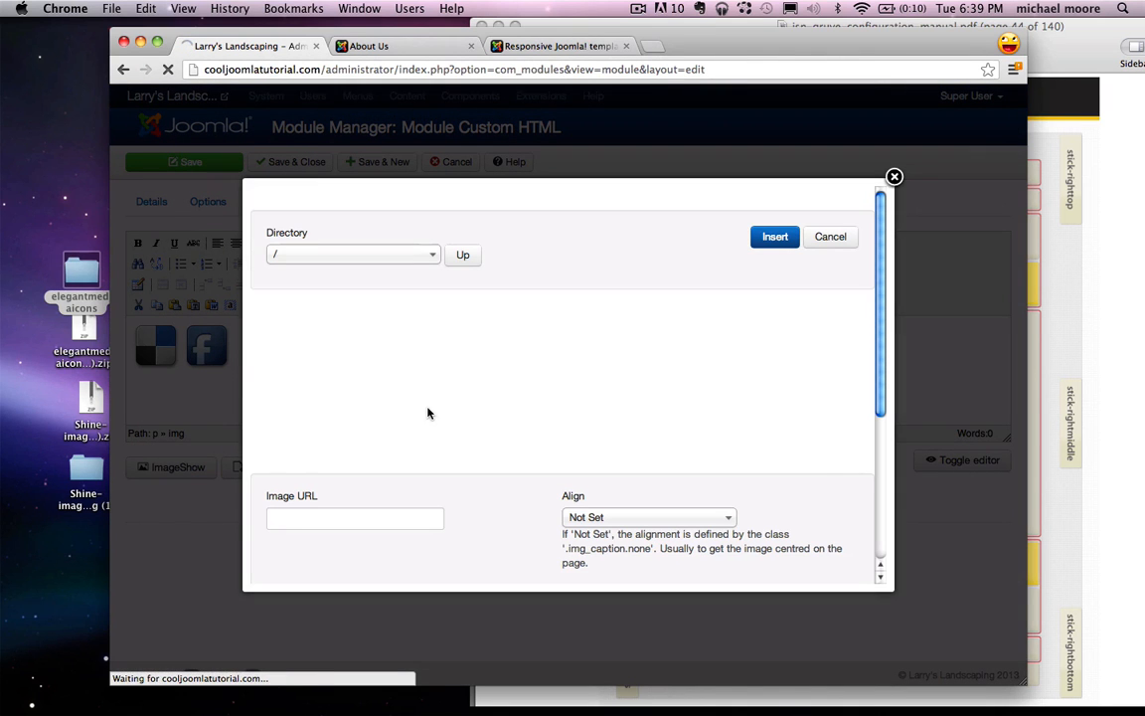
scroll(360, 405, down, 2)
click(287, 380)
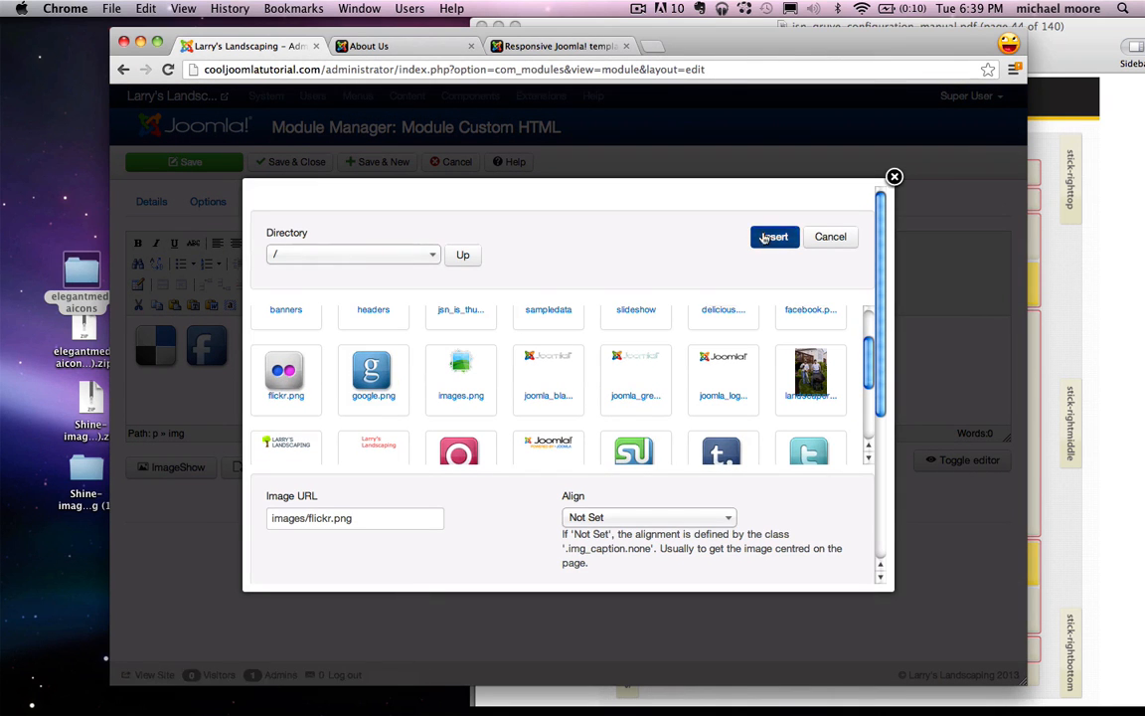
click(774, 236)
click(324, 467)
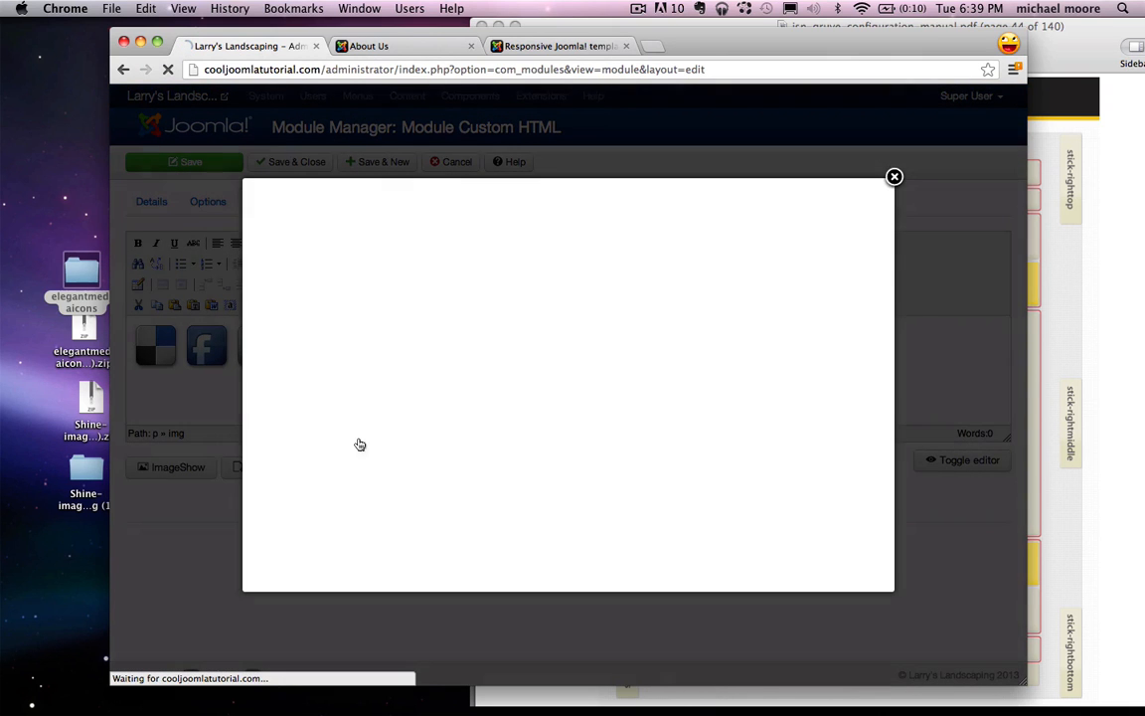
click(383, 438)
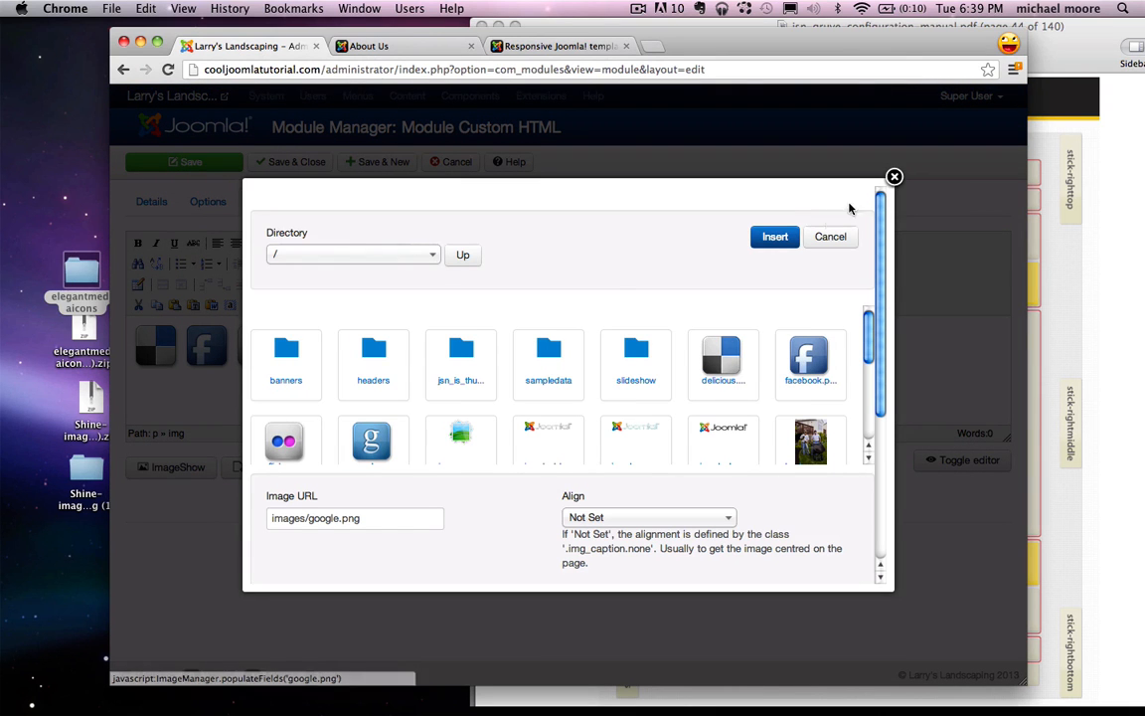
click(774, 237)
Step: Insert the orkut and stumbleupon icons next in the row
click(332, 468)
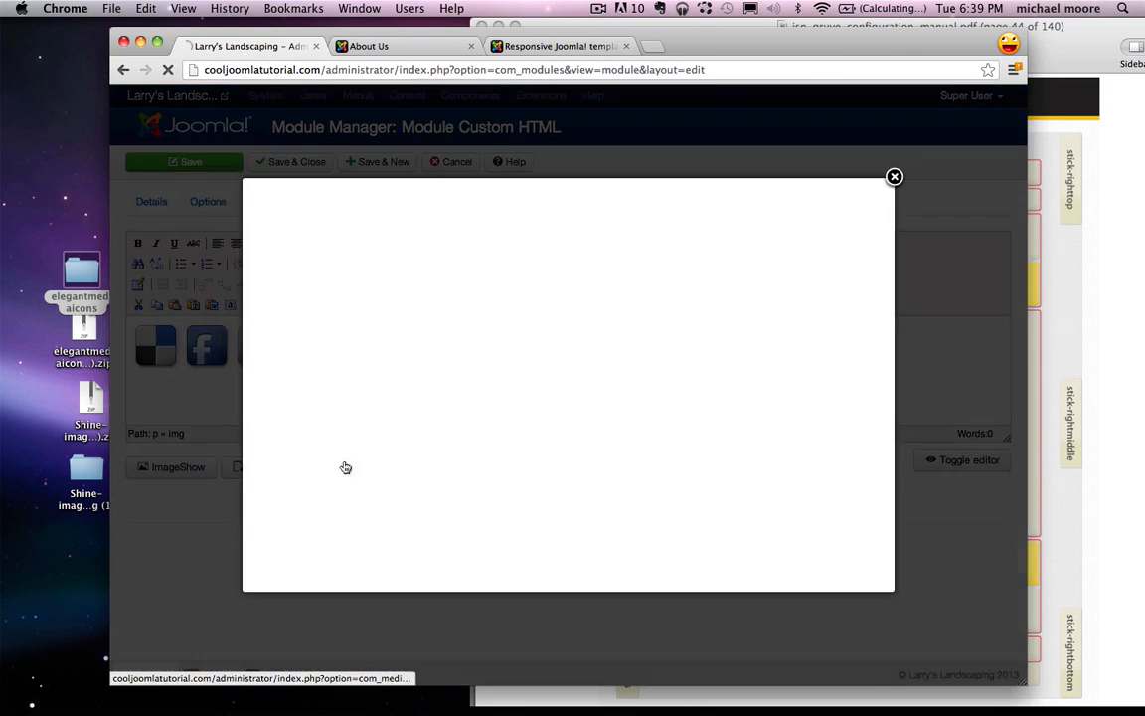
scroll(646, 390, down, 2)
scroll(696, 373, down, 1)
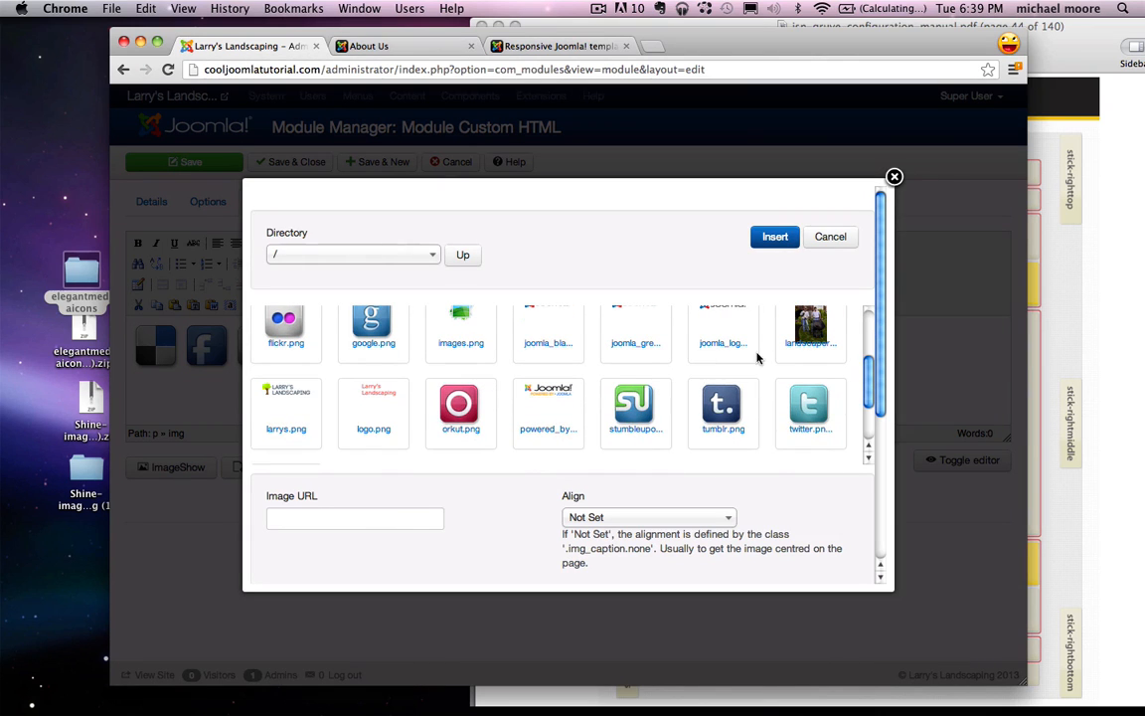
click(459, 410)
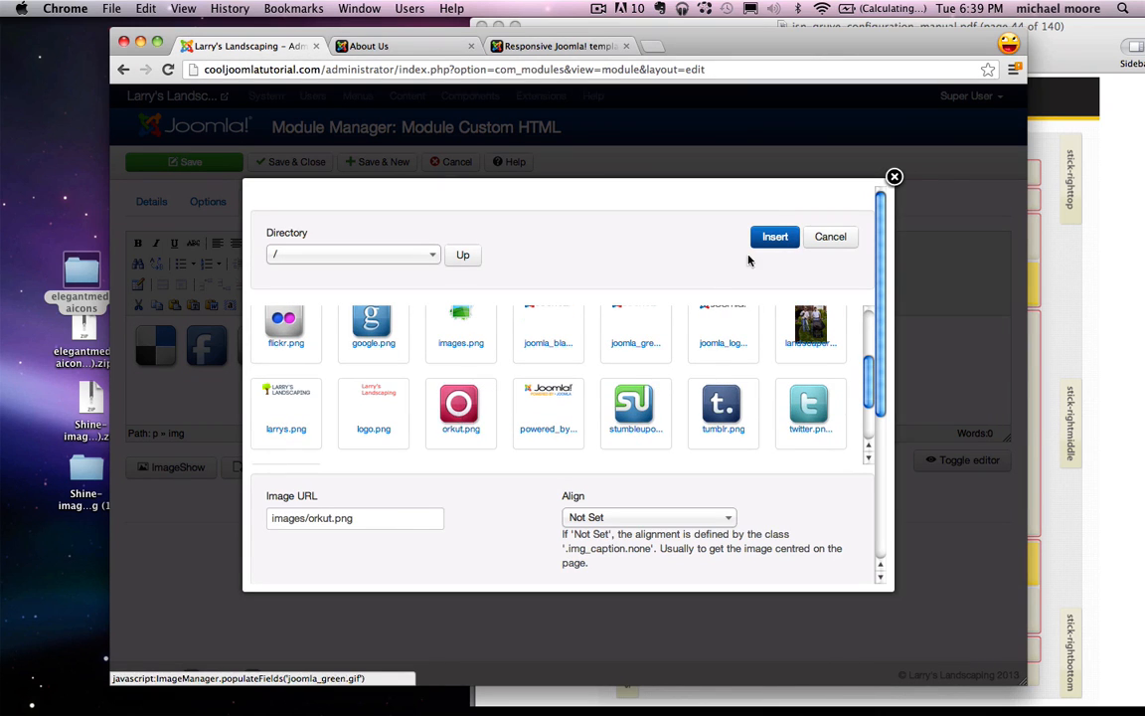
click(776, 237)
click(321, 470)
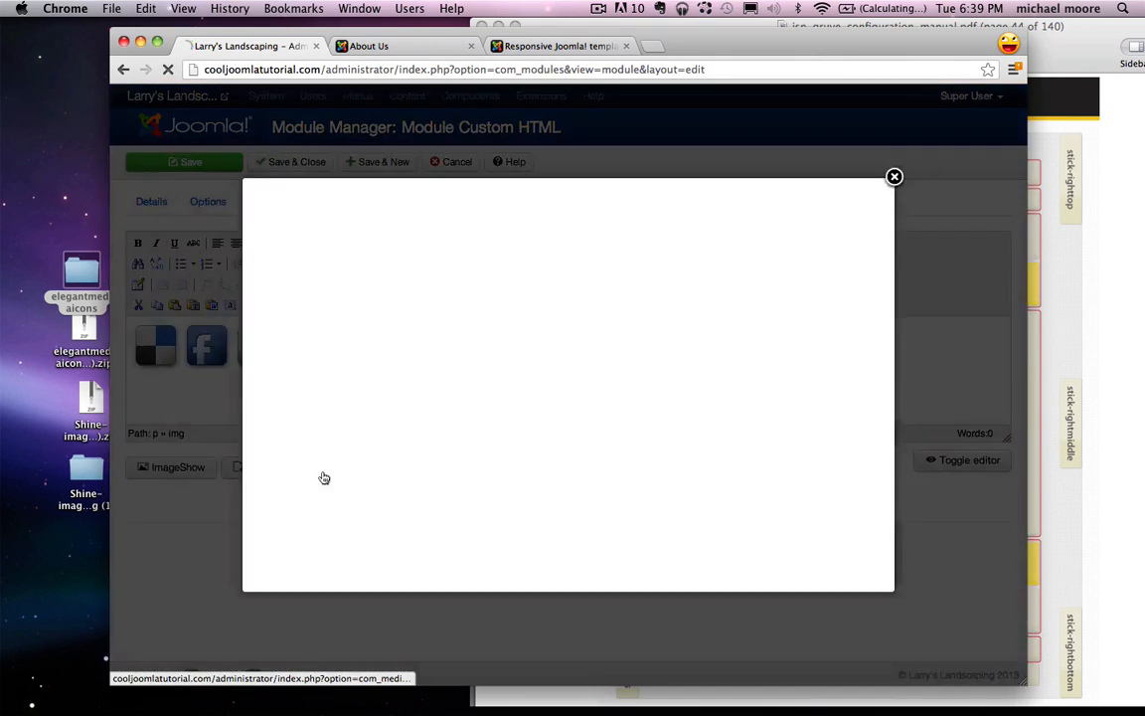
scroll(656, 426, down, 3)
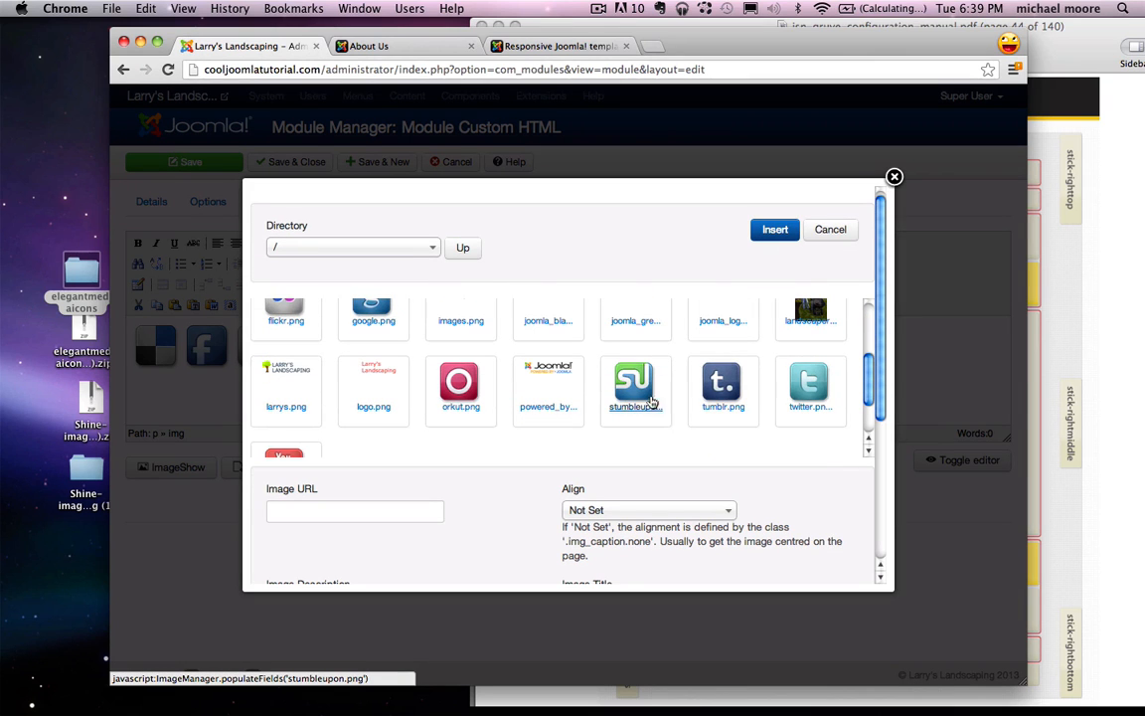
click(644, 387)
click(772, 231)
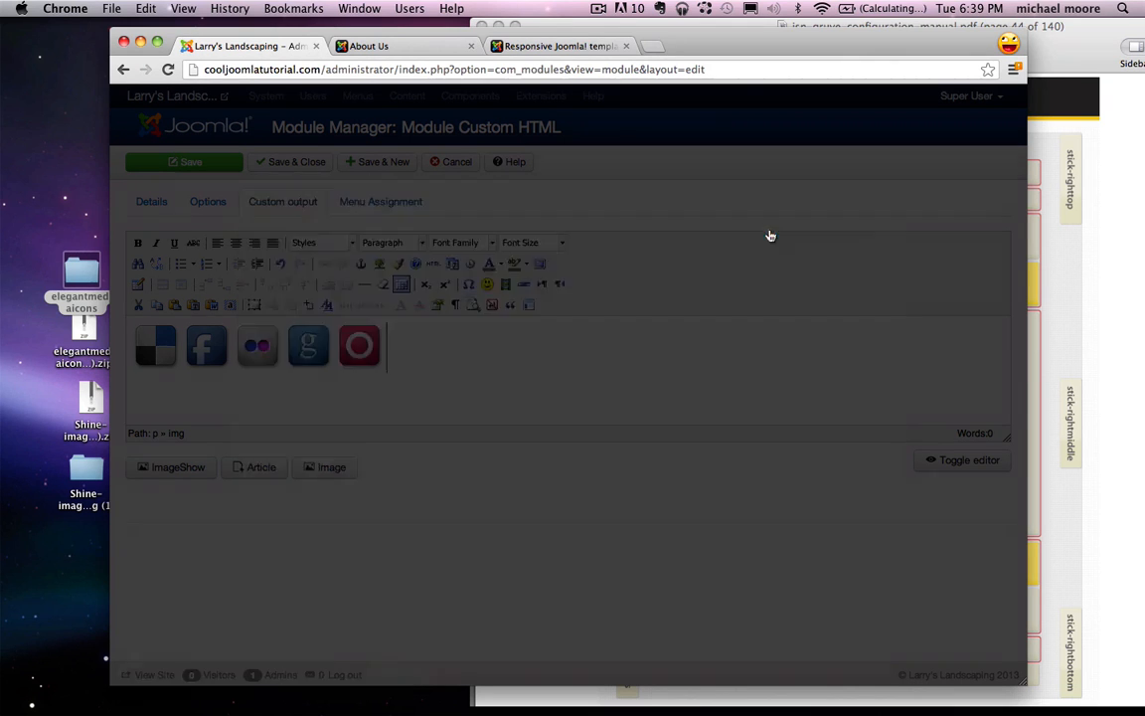
Step: Add the tumblr and twitter icons to the end of the row
click(329, 474)
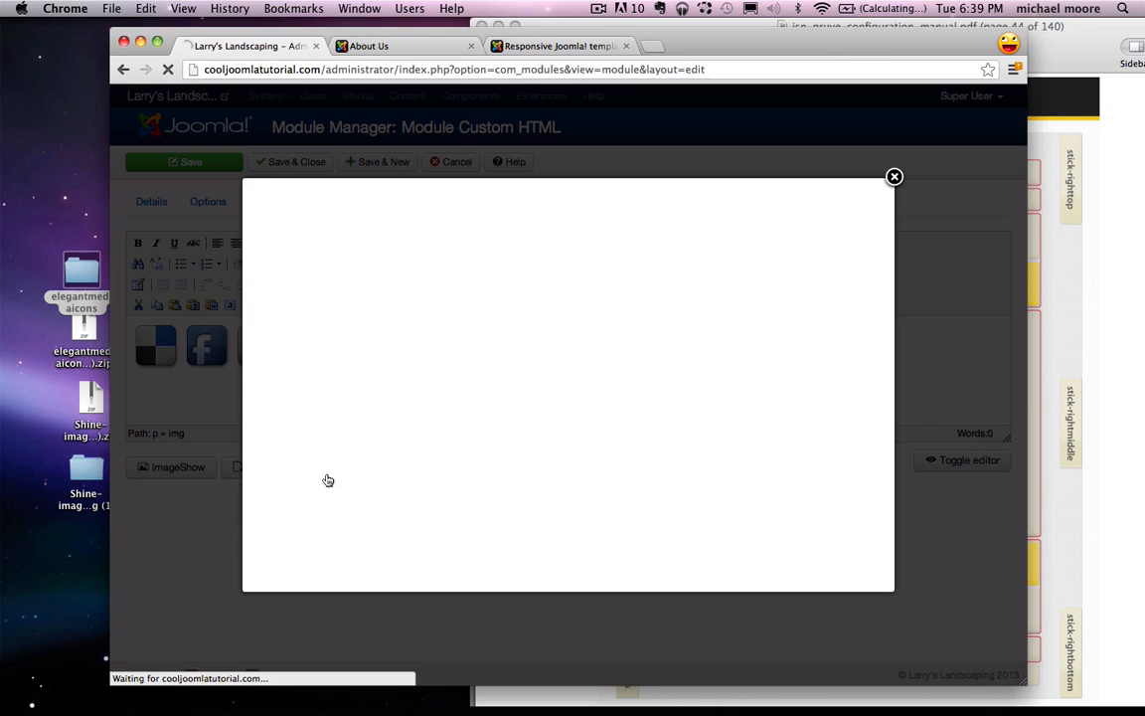
scroll(723, 399, down, 5)
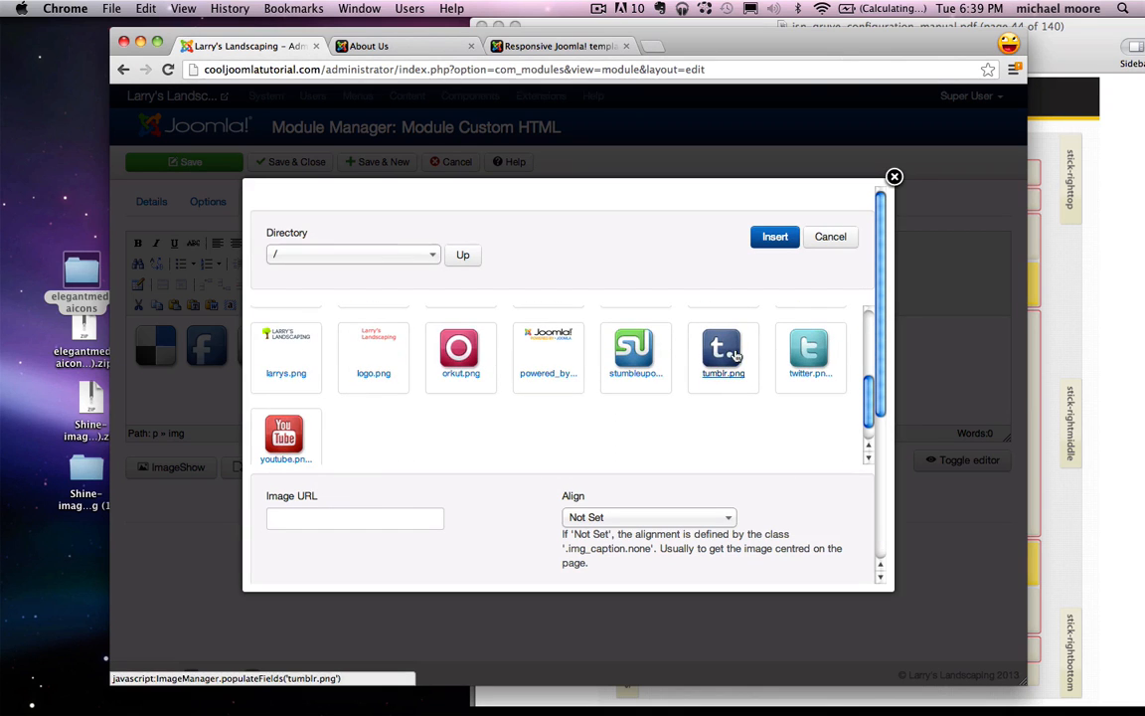
click(736, 356)
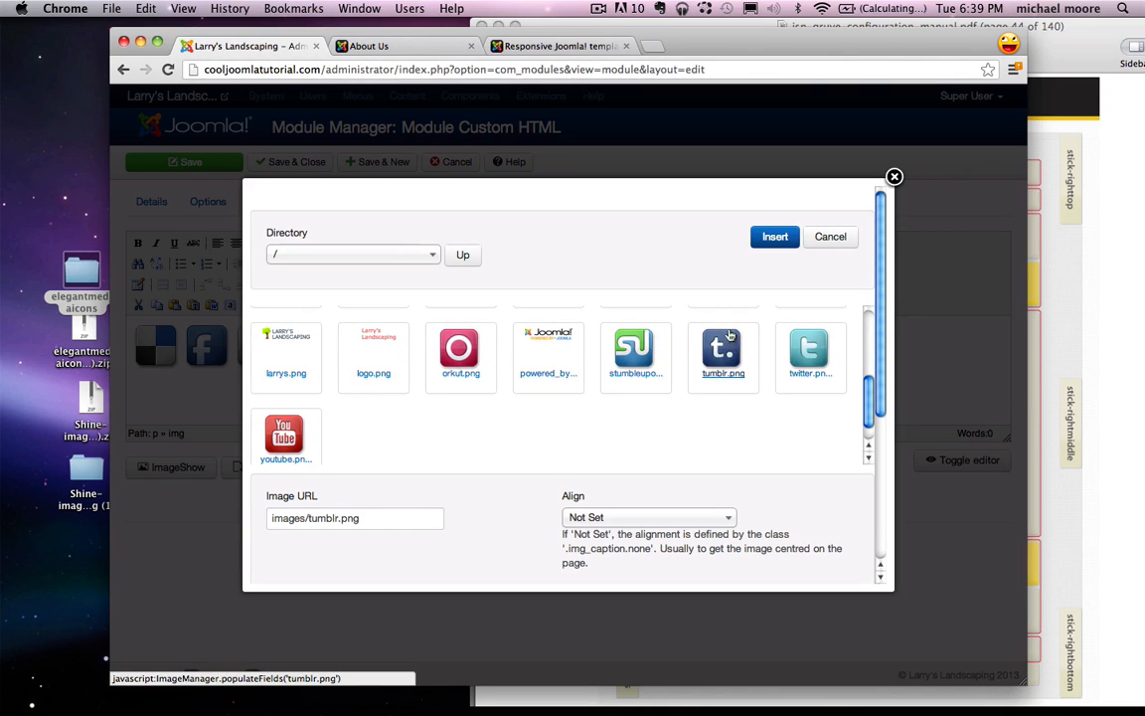
click(775, 239)
click(316, 471)
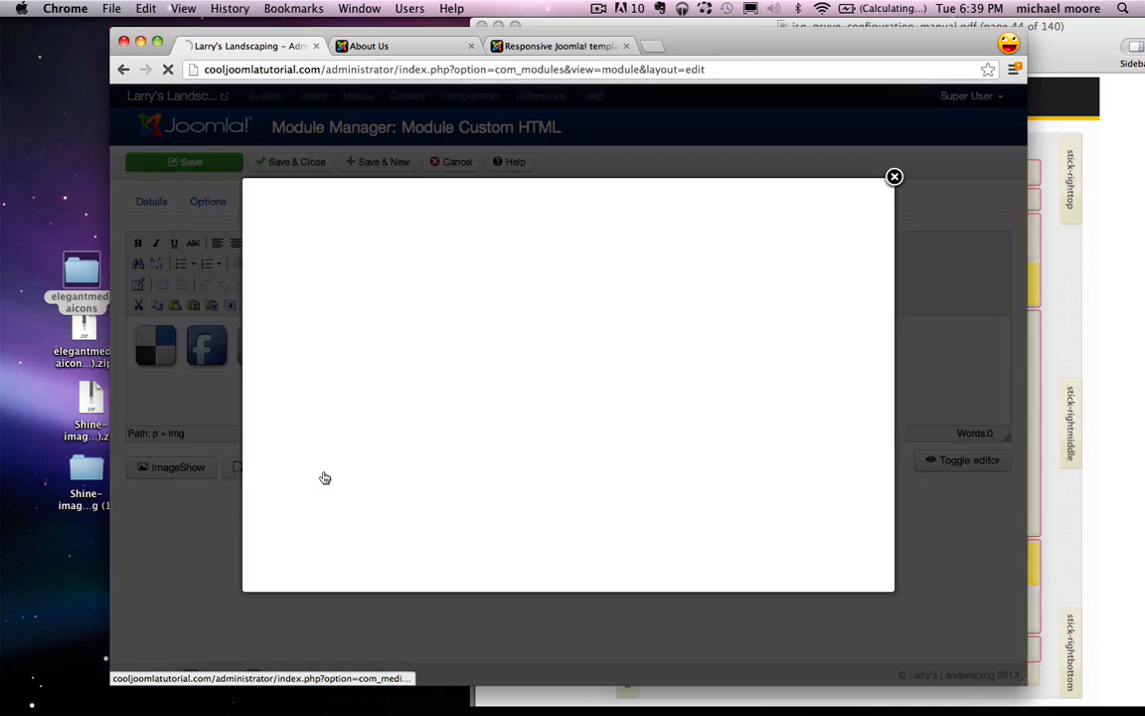
scroll(849, 388, down, 5)
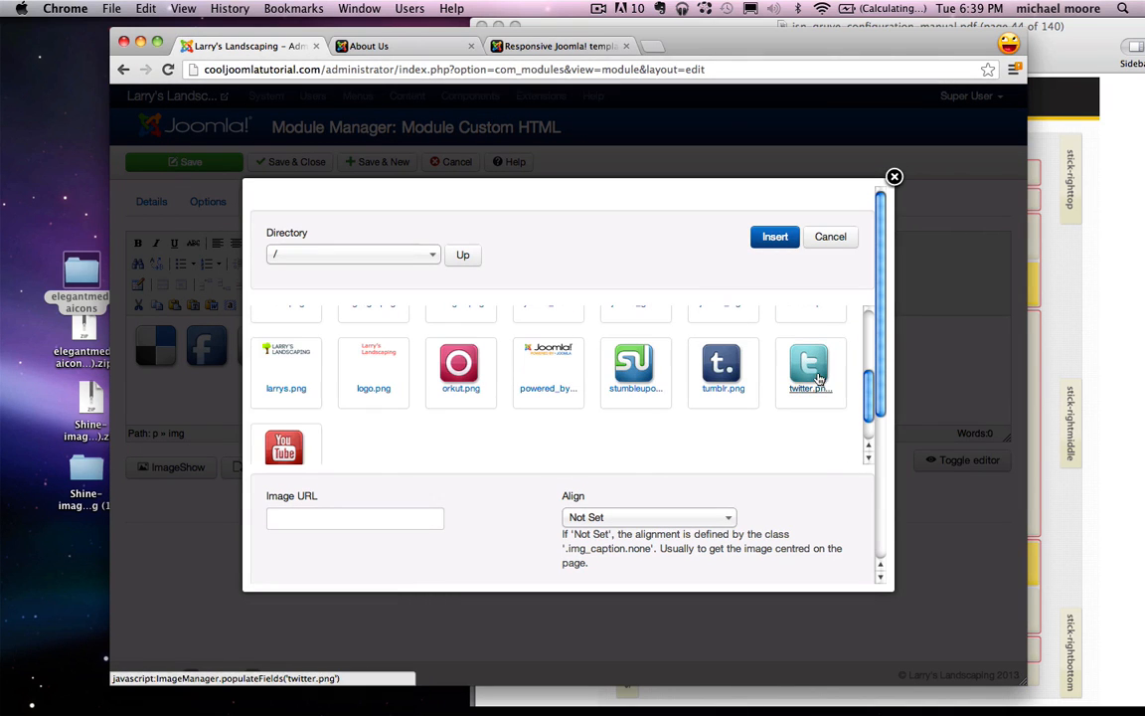
click(810, 366)
click(775, 236)
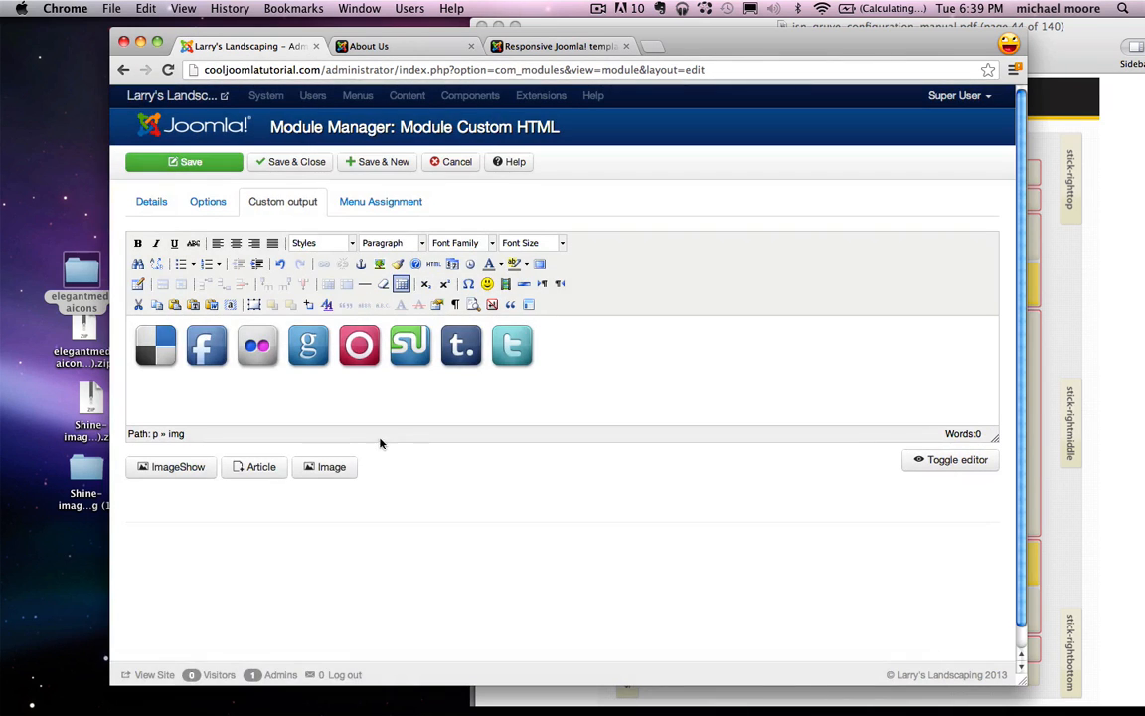
Step: Pick youtube.png as the final icon and insert it after twitter
click(327, 468)
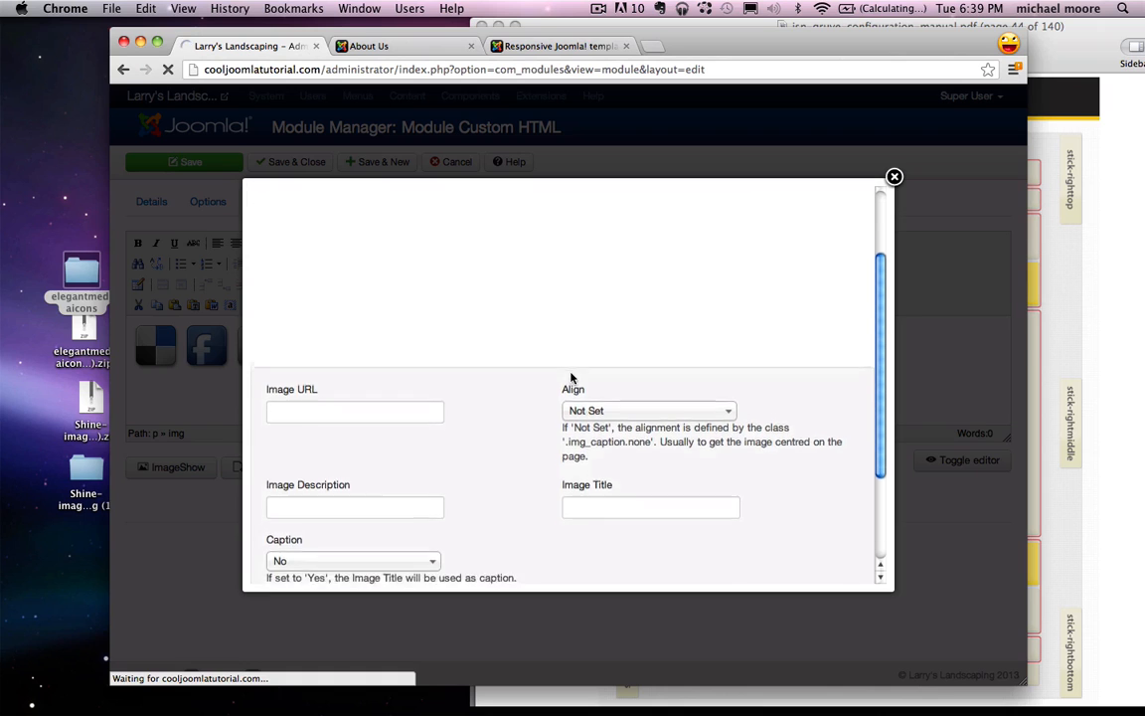
scroll(572, 303, down, 2)
scroll(572, 303, down, 1)
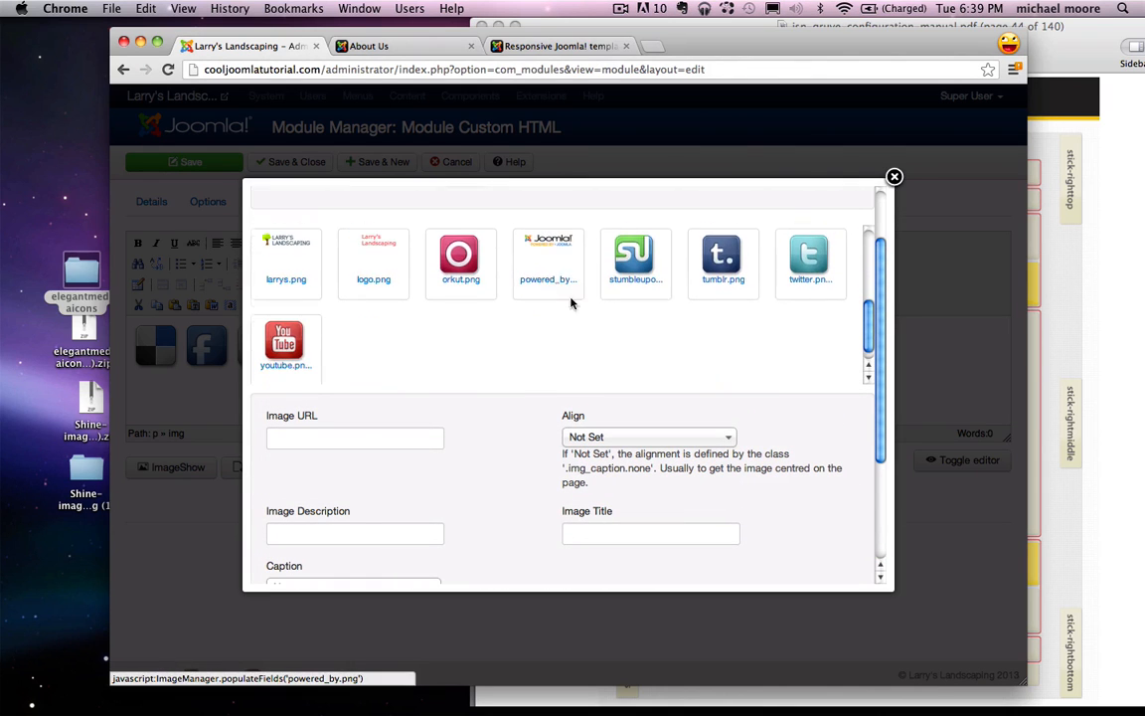
click(284, 343)
scroll(728, 301, down, 4)
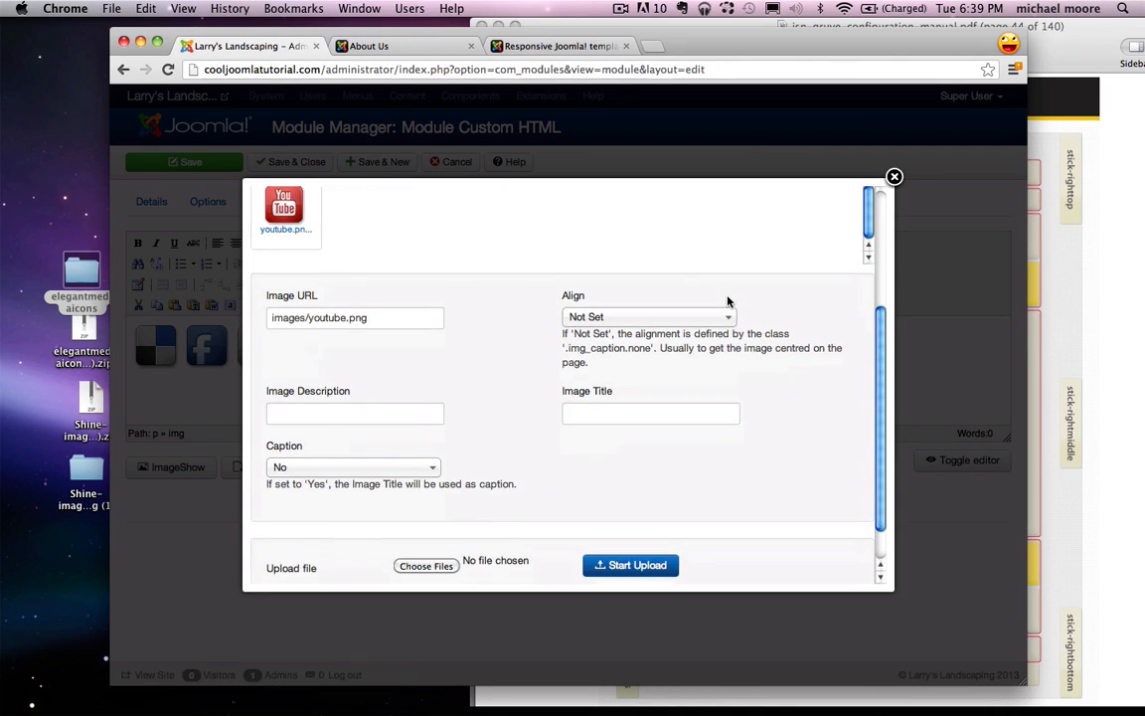
scroll(719, 474, up, 5)
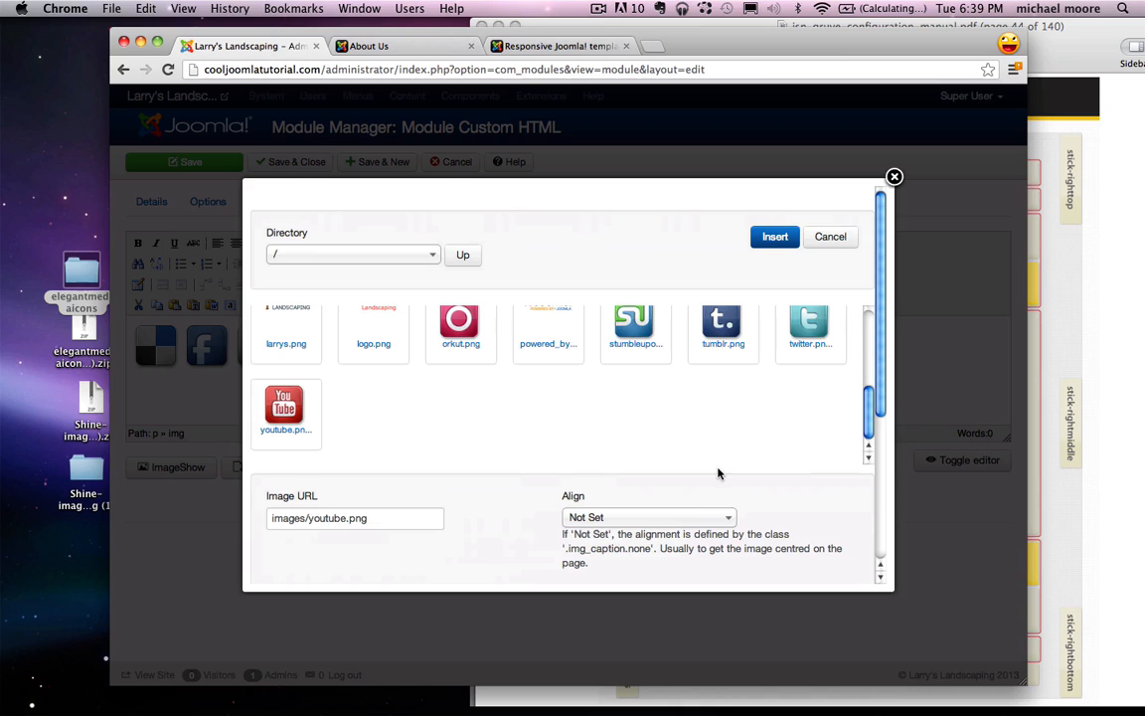
click(774, 238)
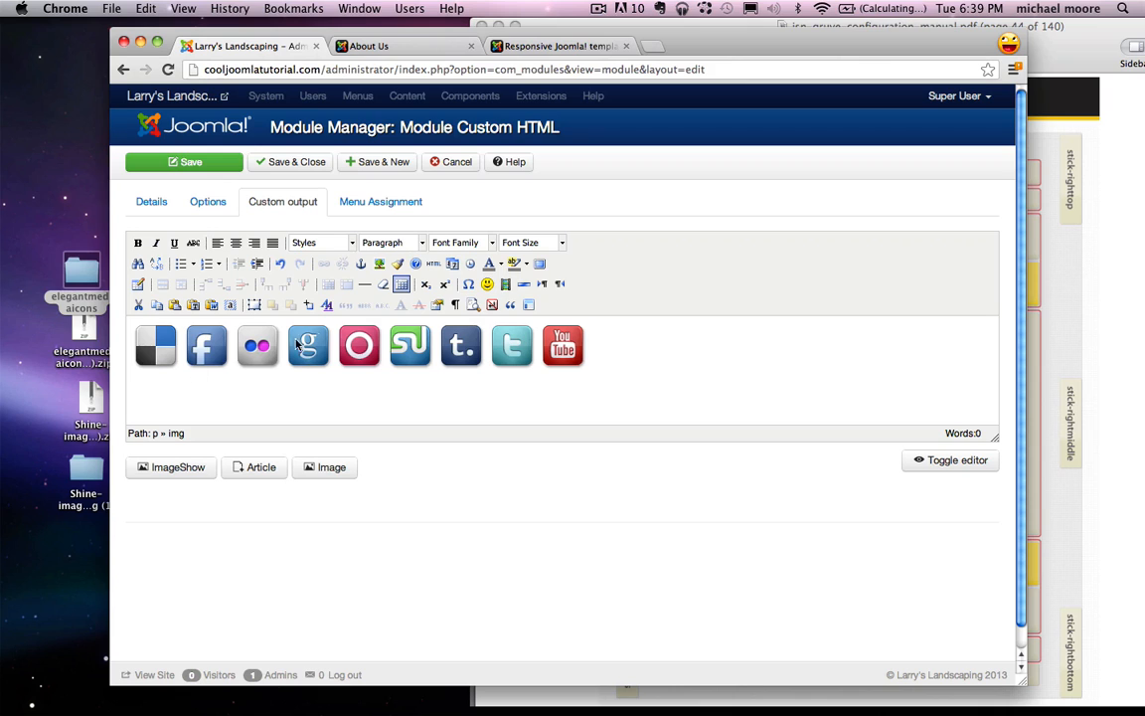
Step: With the YouTube icon selected, search Google for 'ilovewebdev' and copy the channel's YouTube URL
click(563, 348)
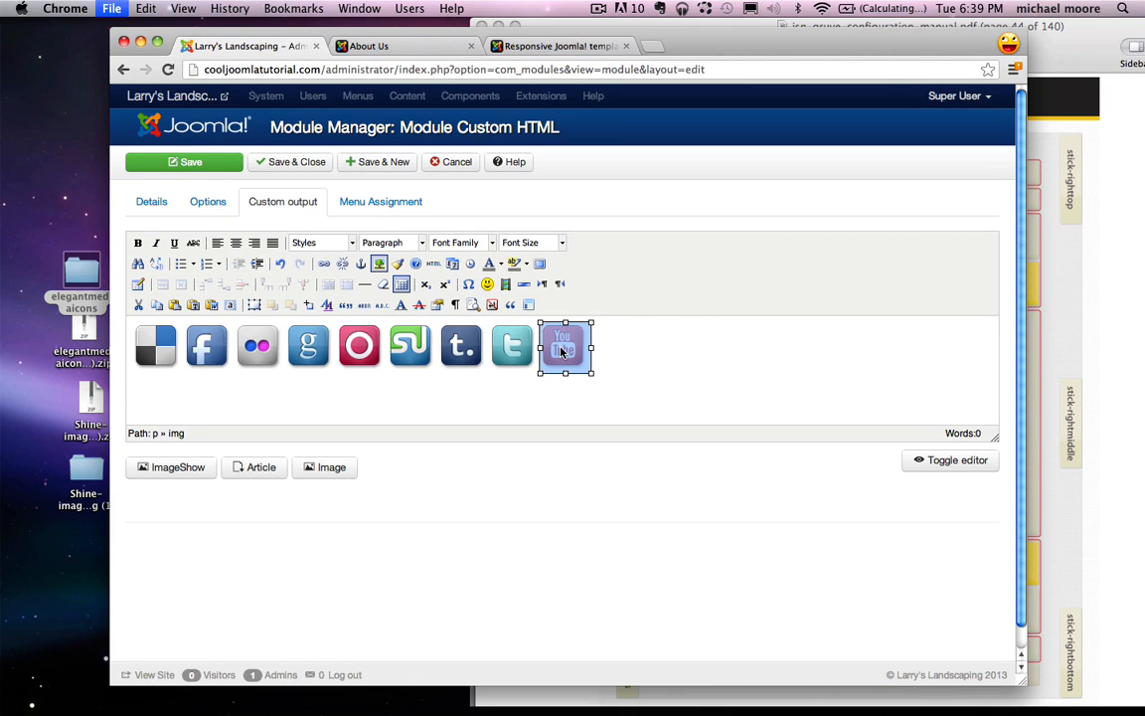
key(super+n)
text(youtube/)
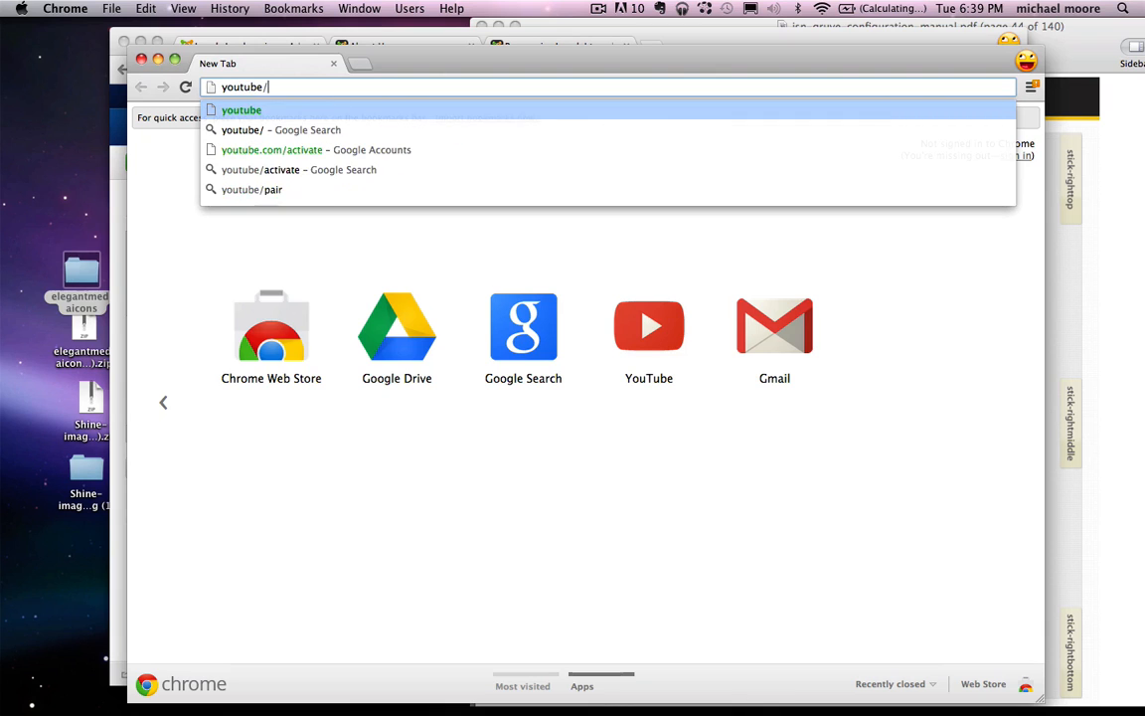
key(BackSpace)
key(BackSpace)
key(BackSpace)
key(BackSpace)
key(BackSpace)
key(BackSpace)
key(BackSpace)
key(BackSpace)
text(ilov)
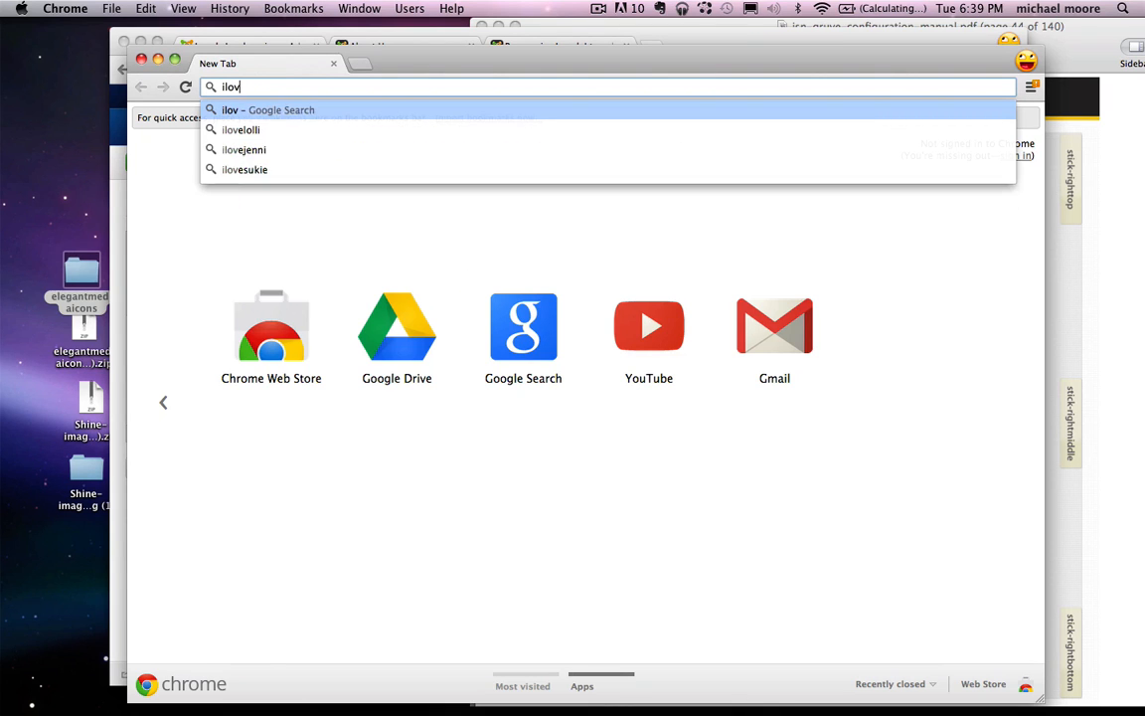
text(ewebdev)
key(Return)
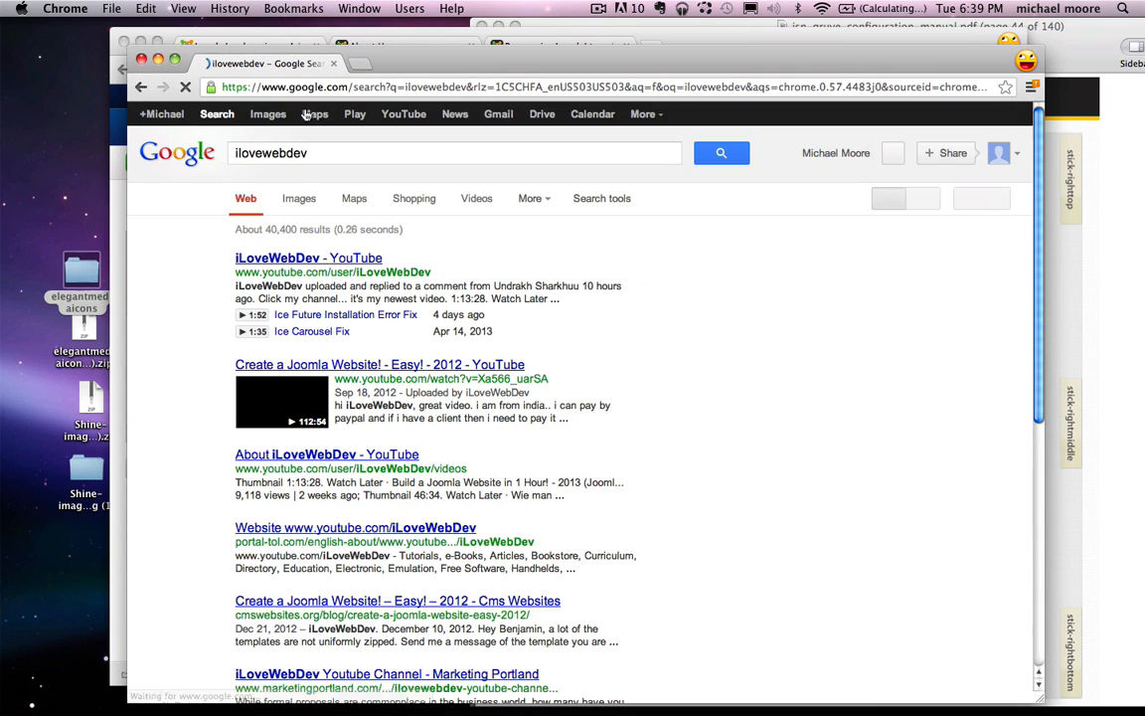
click(355, 261)
click(398, 87)
key(super+c)
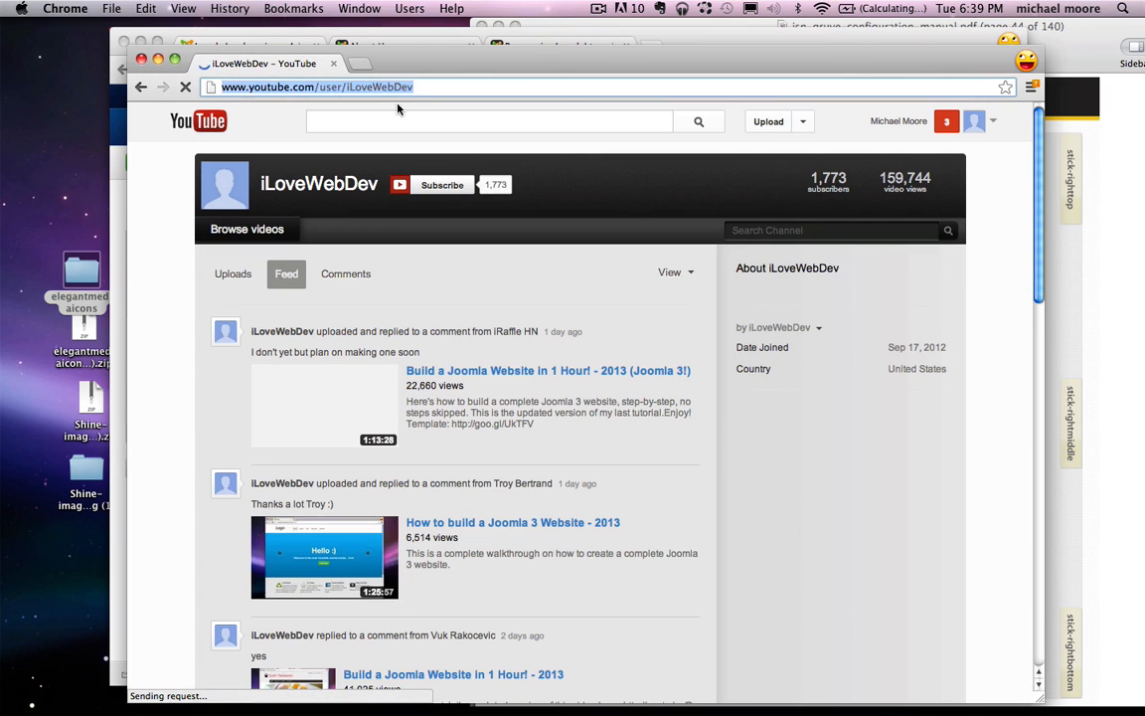
key(super+w)
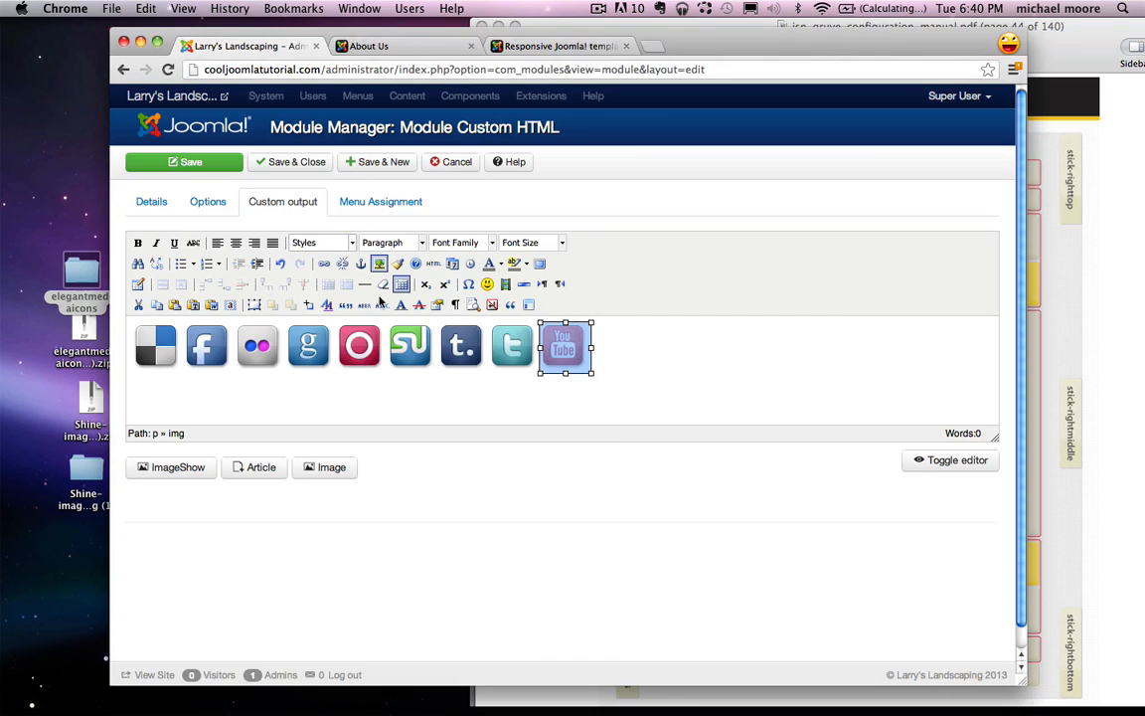
Step: Link the YouTube icon to the copied ilovewebdev YouTube channel address
click(617, 375)
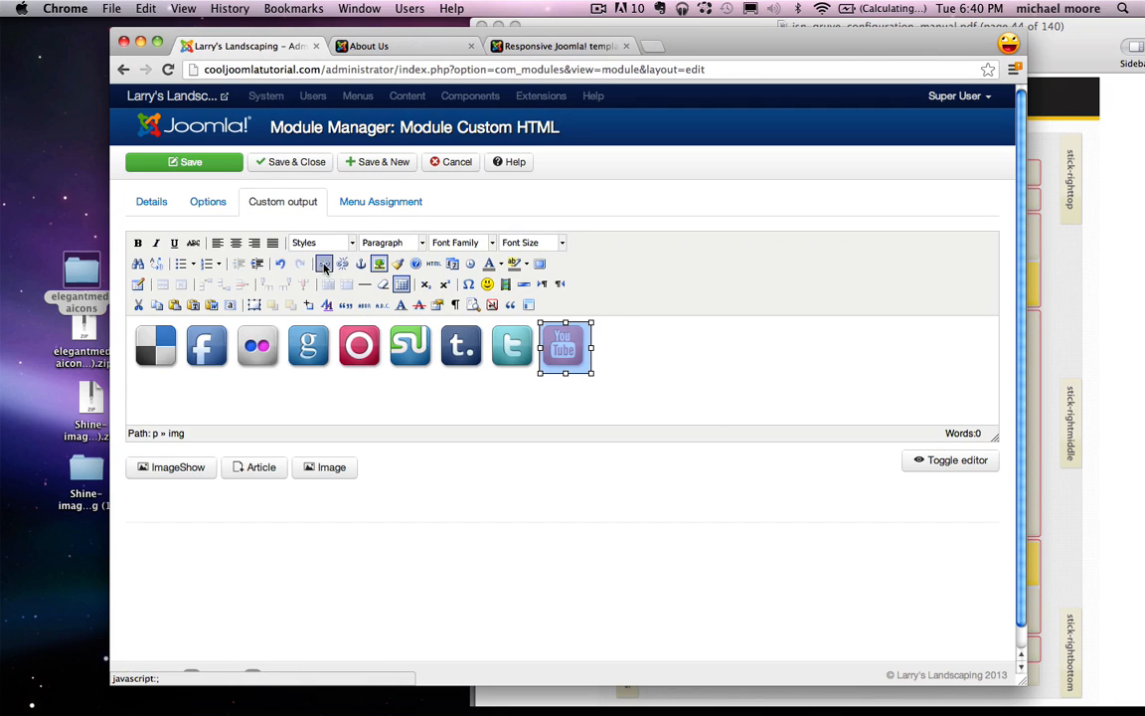
click(323, 264)
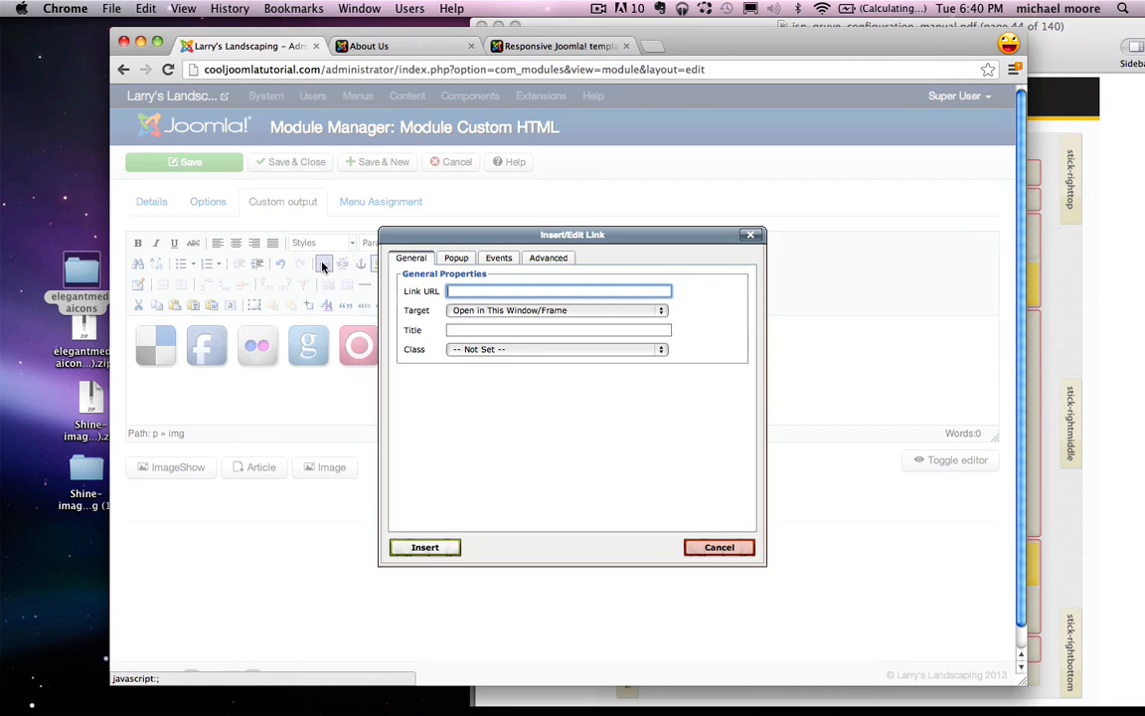
key(super+v)
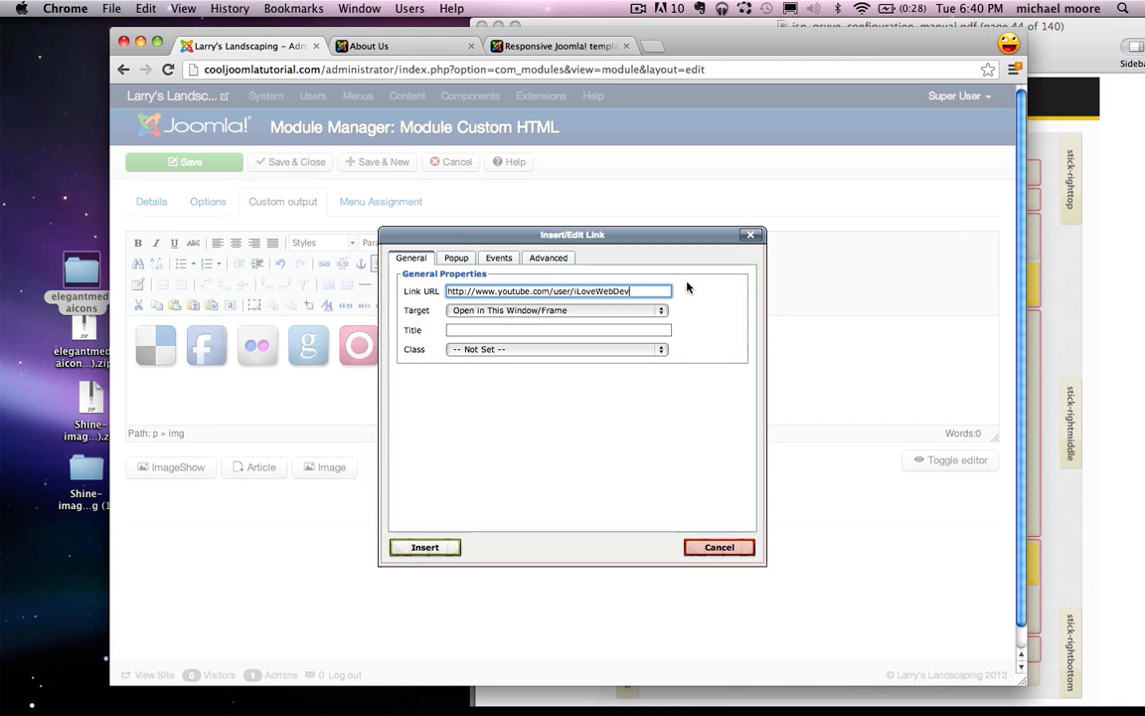
click(415, 548)
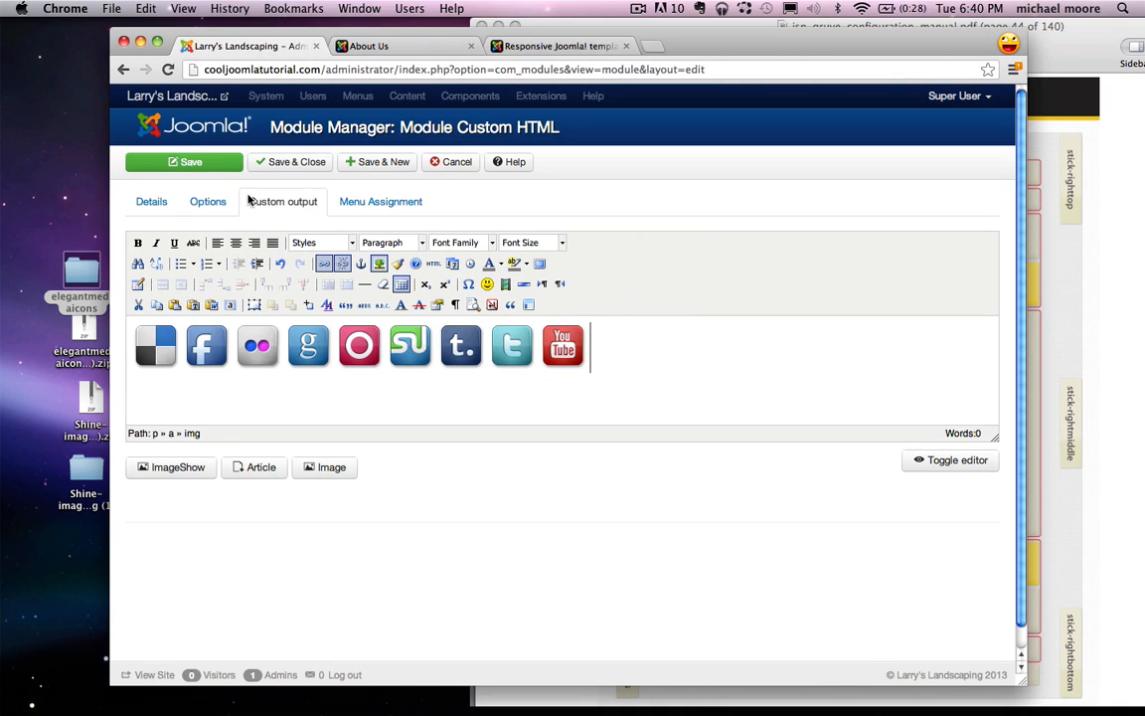
click(378, 202)
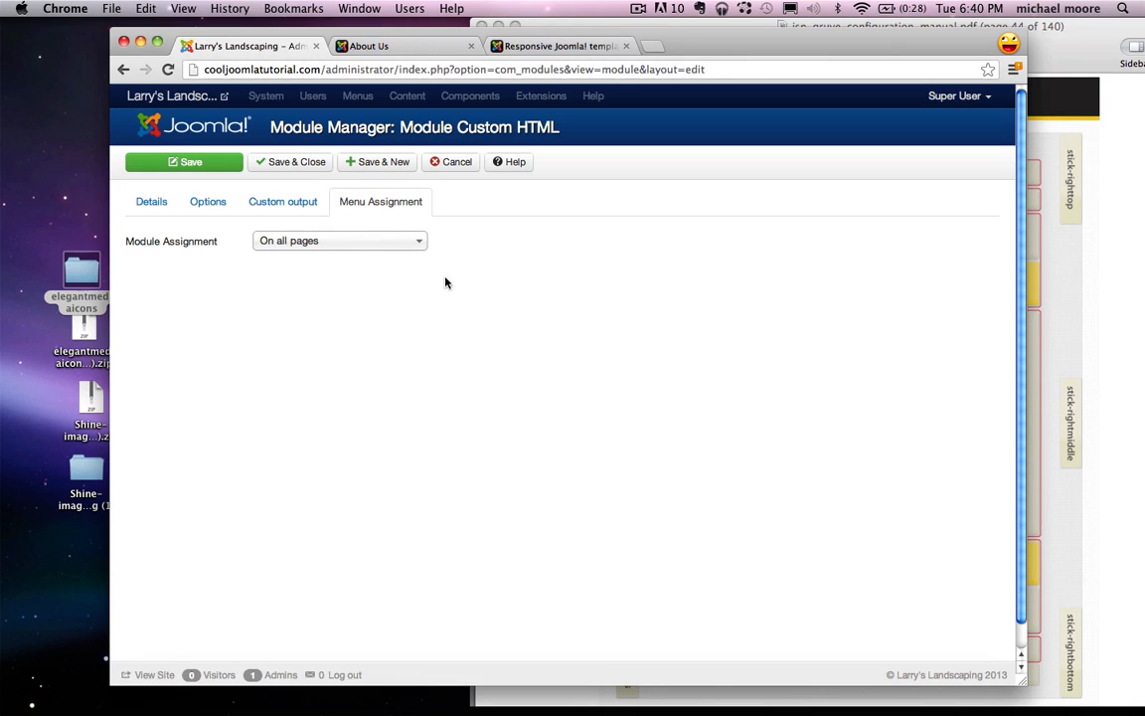
Step: Restrict the Social module to the About Us and Contact Us pages, save, and view About Us
click(364, 246)
click(310, 301)
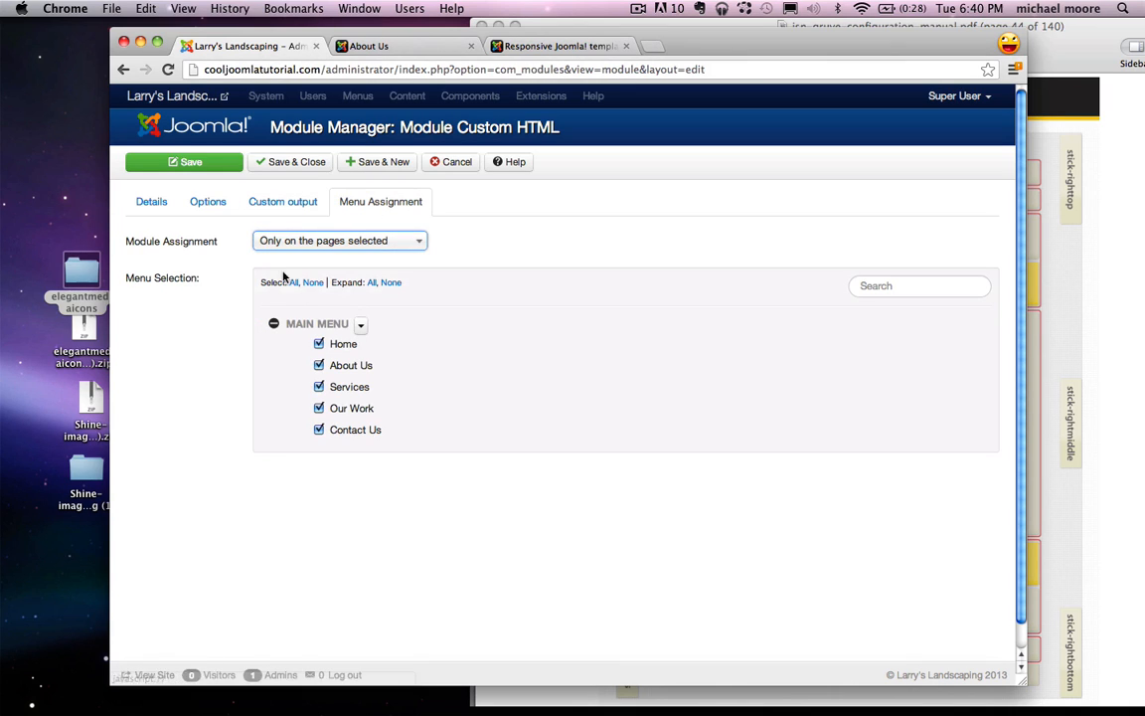
click(313, 284)
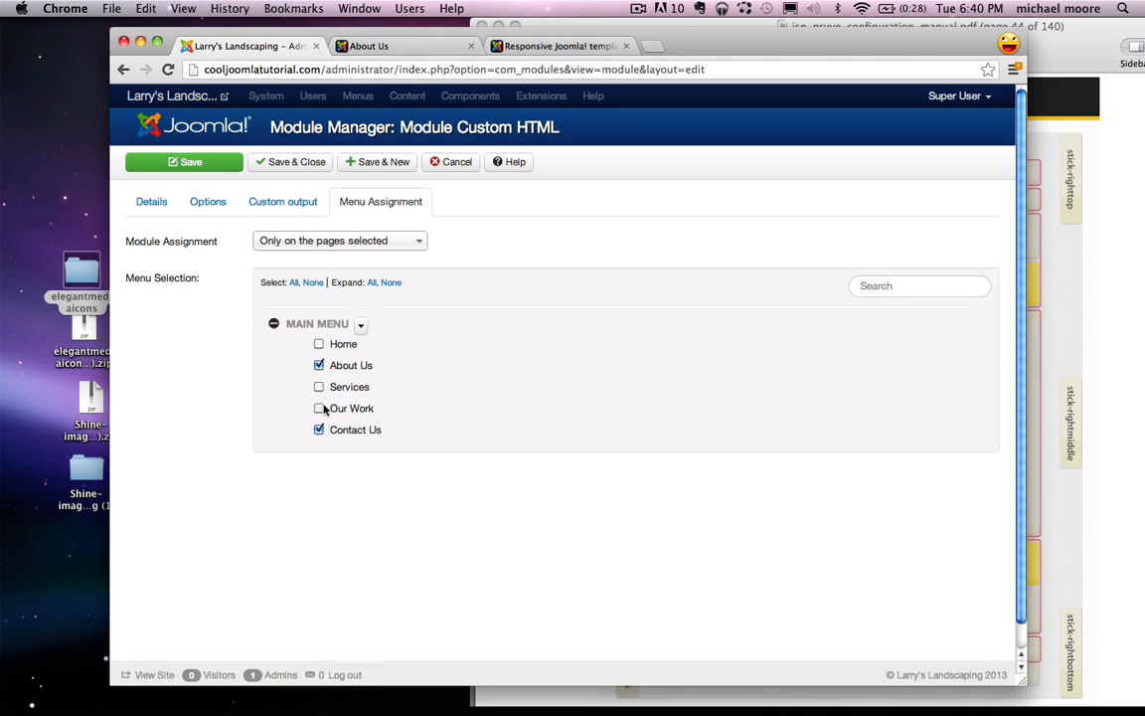
click(290, 165)
click(394, 48)
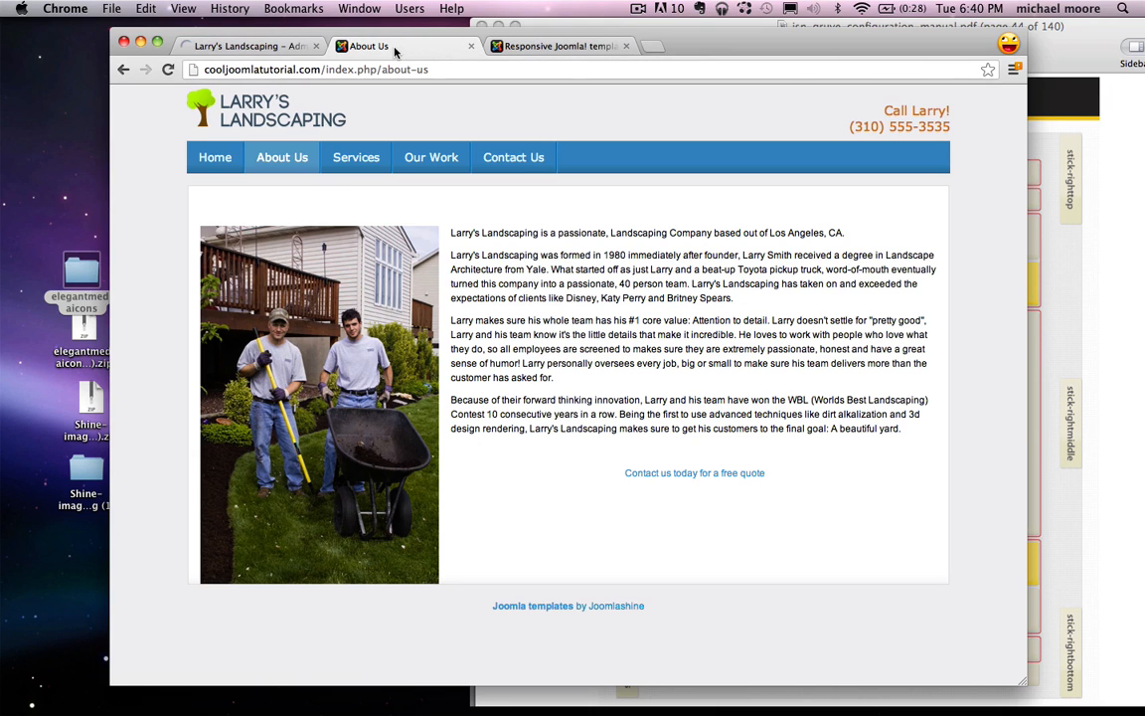
Step: Reload About Us to confirm the nine social icons, then switch to the JSN Gruve demo
click(172, 73)
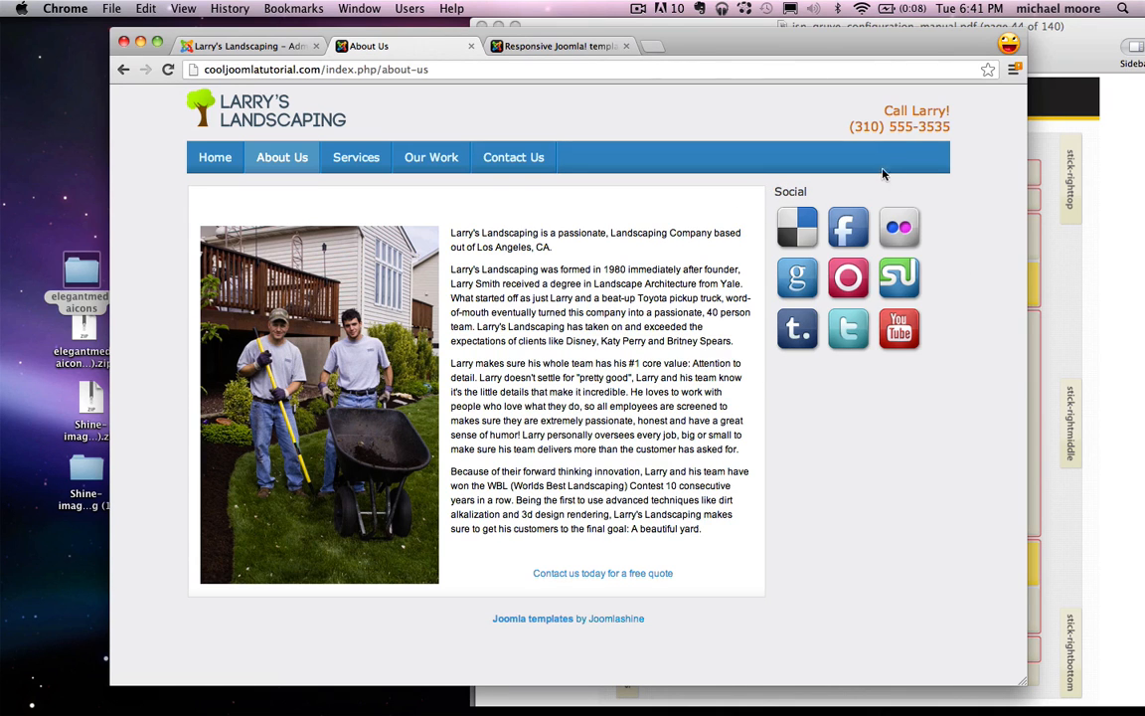
click(558, 47)
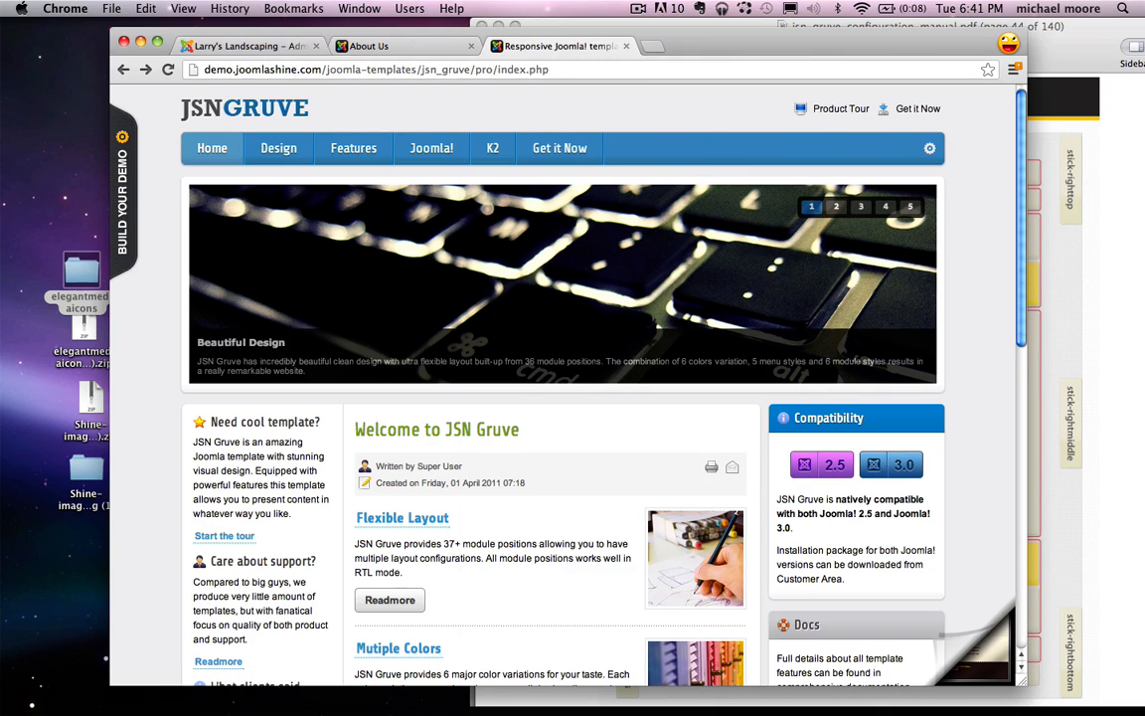
Step: Go to the JSN Gruve demo's Module Styles page
click(1064, 97)
click(419, 110)
mouse_move(277, 148)
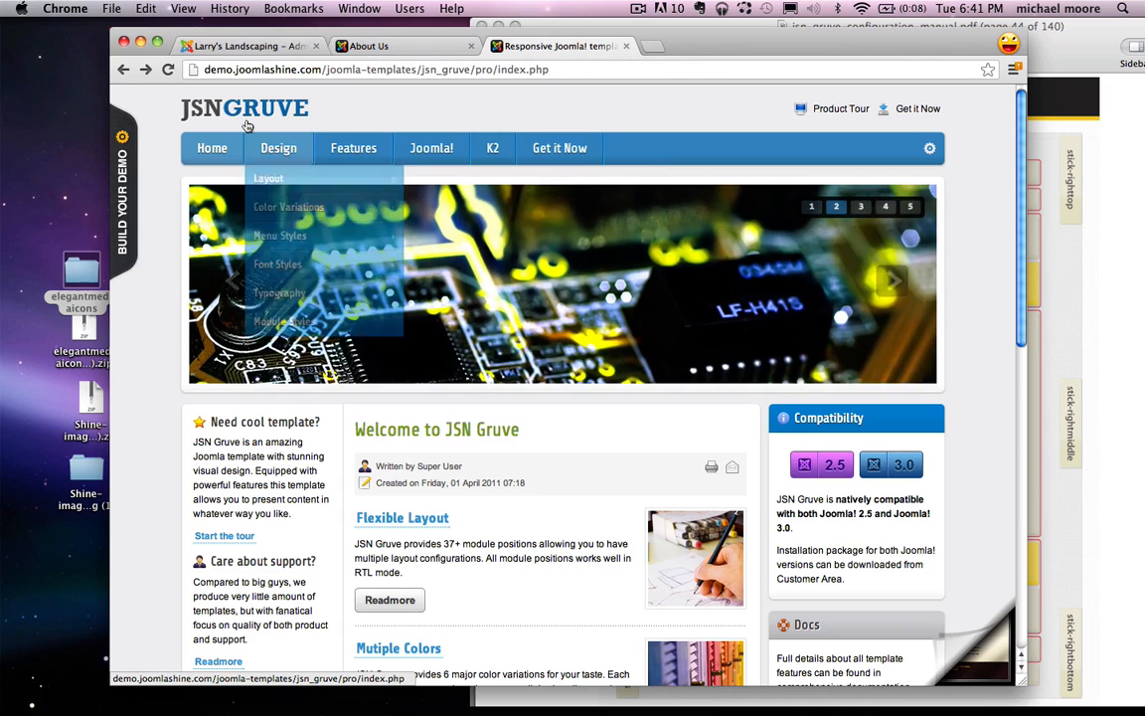
click(283, 324)
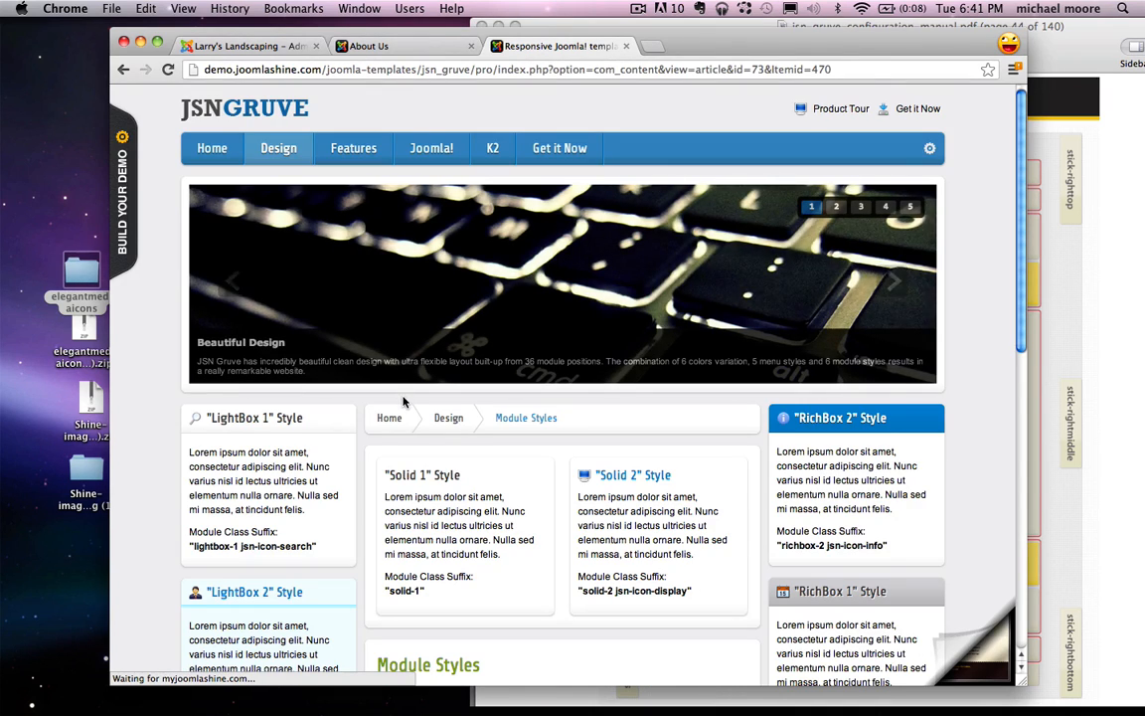
scroll(403, 401, down, 3)
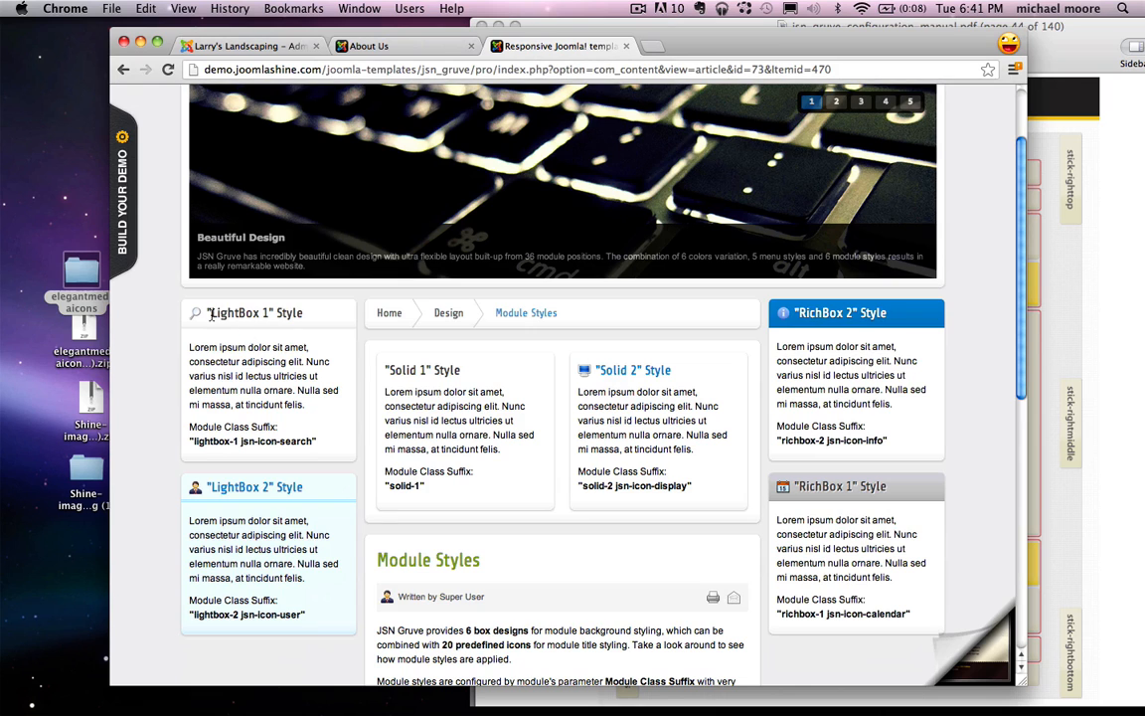
drag(210, 314, 304, 314)
click(333, 314)
Step: Copy the RichBox 2 class suffix 'richbox-2 jsn-icon-info' from the demo page
scroll(338, 366, down, 1)
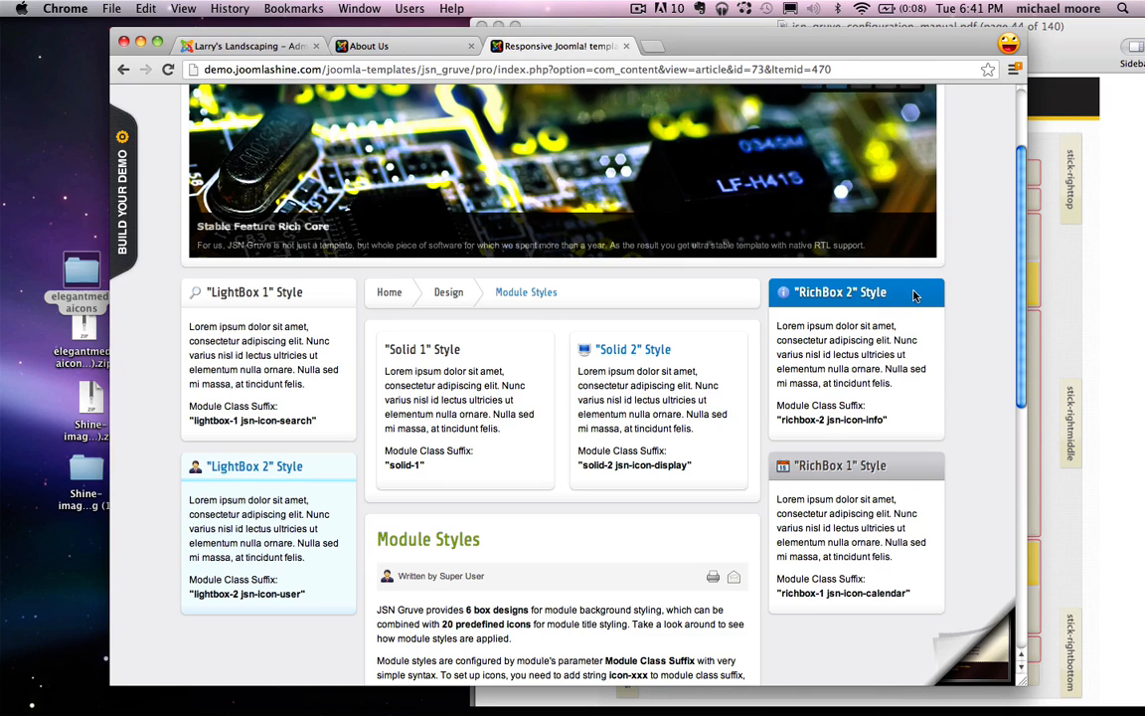
scroll(914, 312, down, 2)
scroll(913, 398, up, 1)
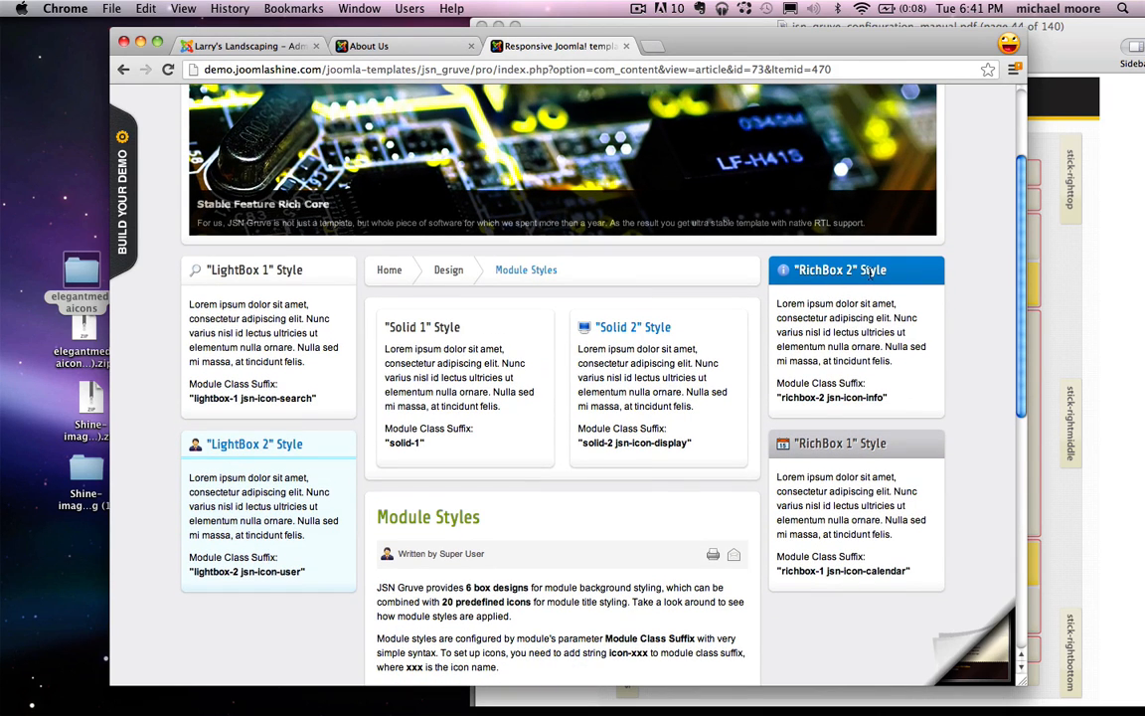
drag(776, 383, 855, 383)
click(807, 399)
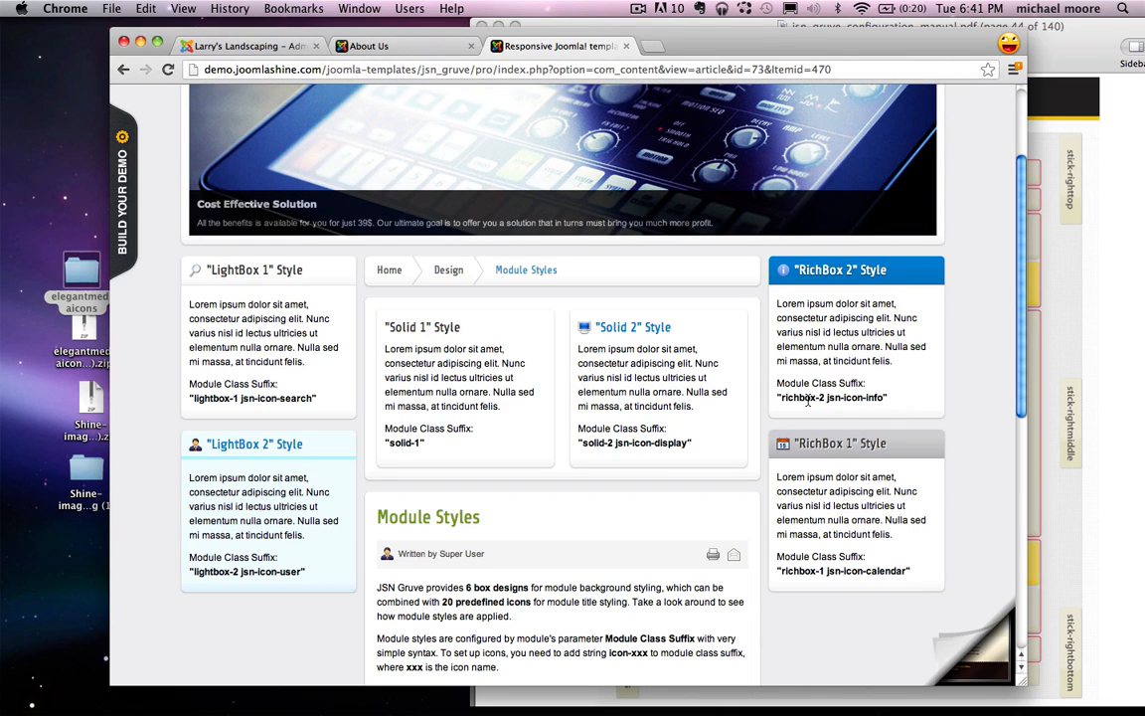
drag(882, 399, 798, 397)
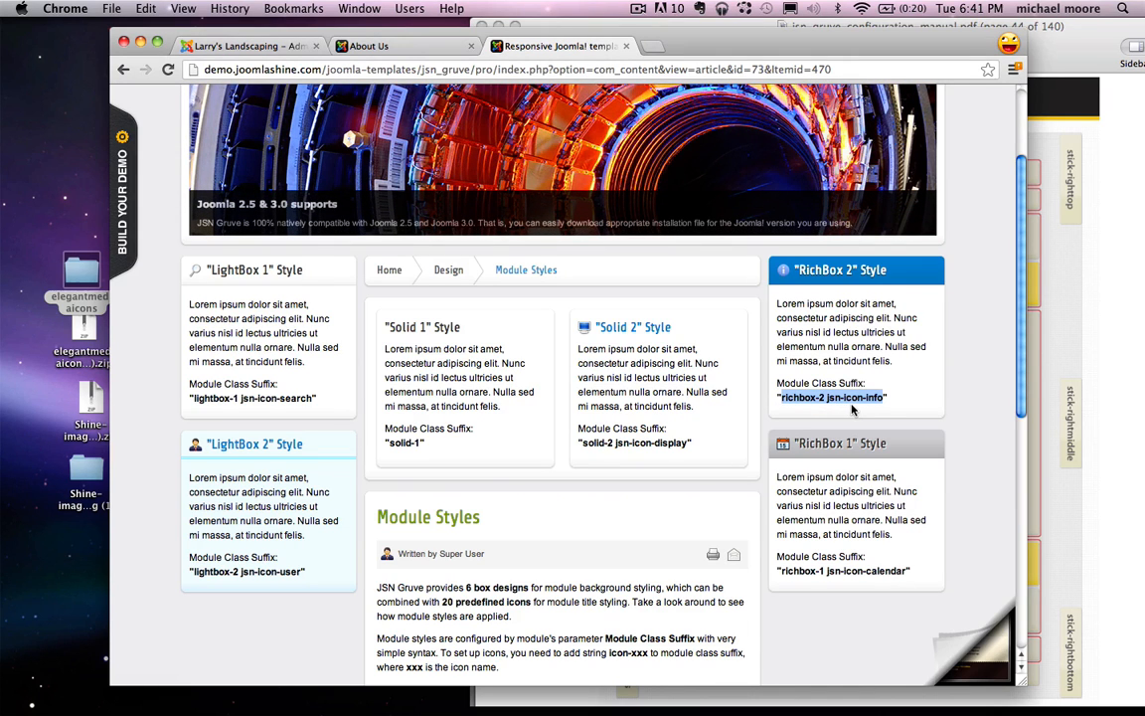
right_click(862, 398)
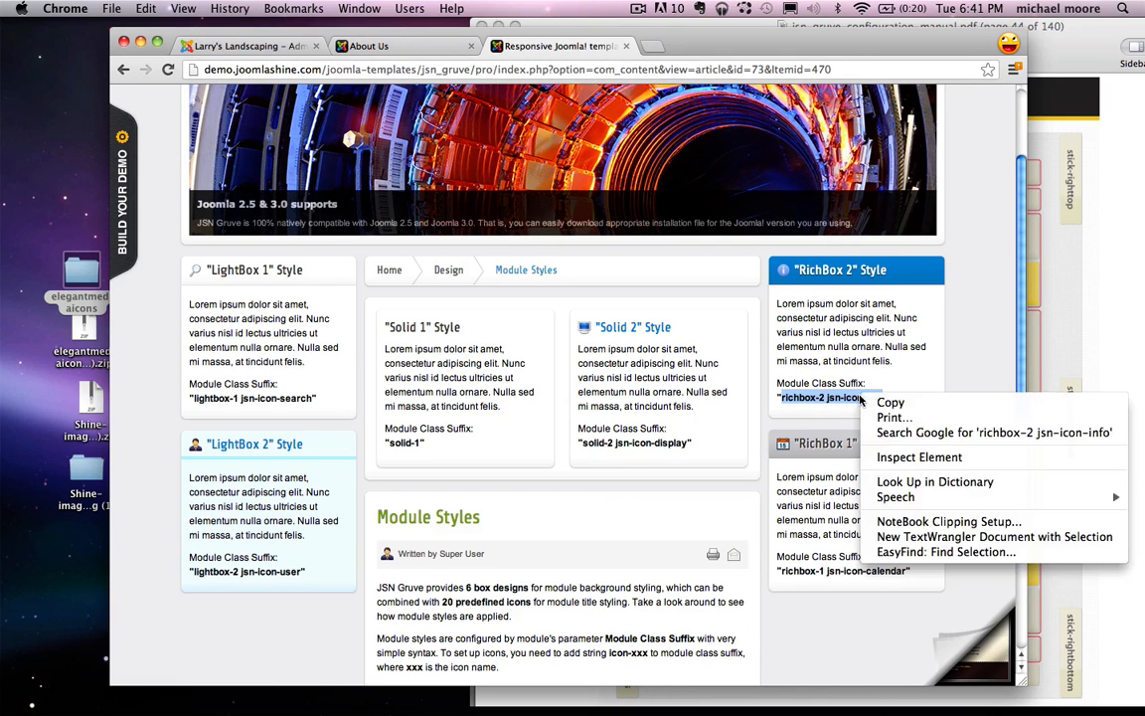
click(884, 401)
Step: Open the Social module from the Joomla module list
click(368, 47)
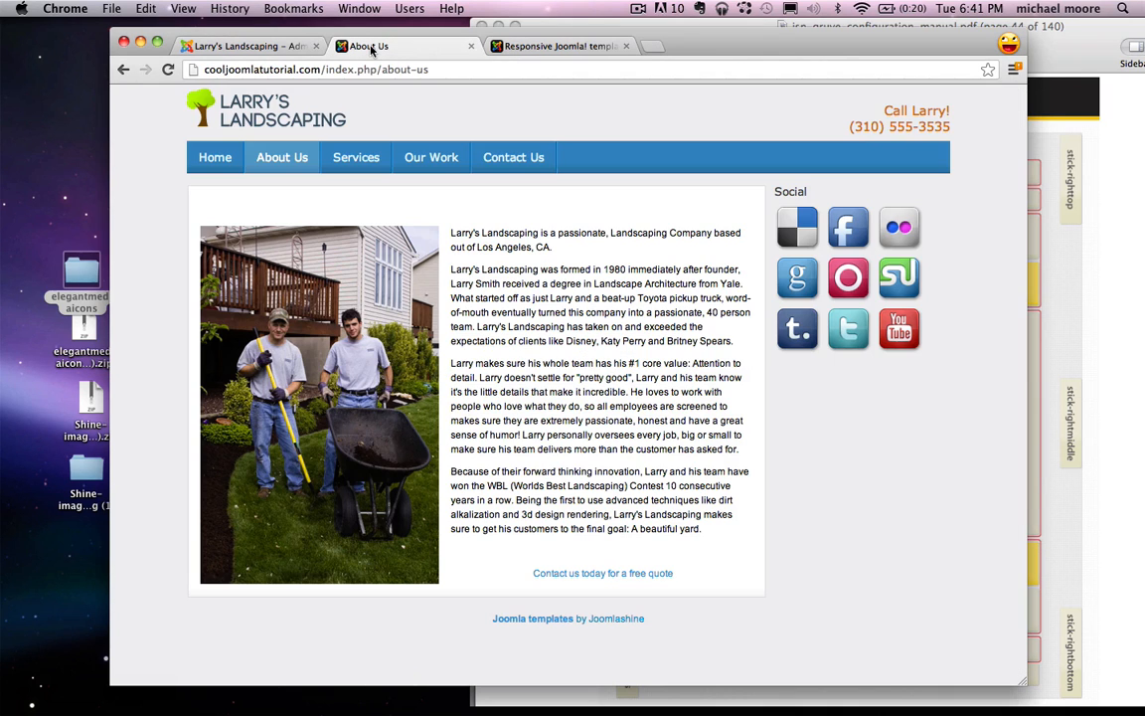
click(244, 47)
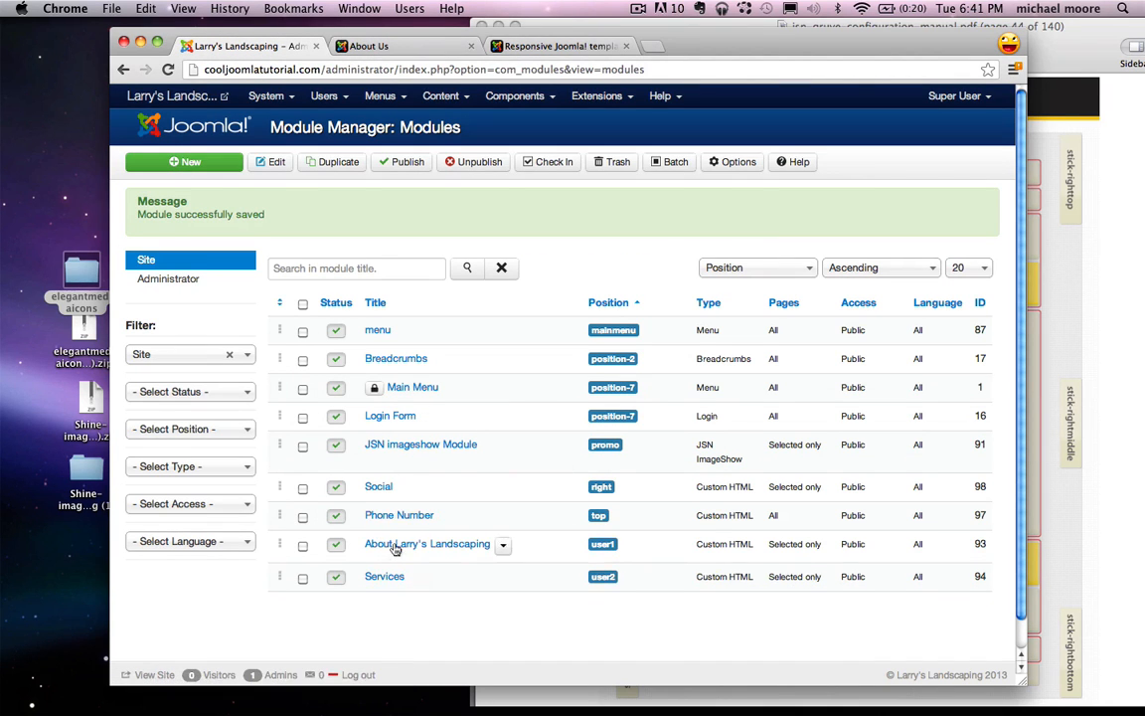
click(378, 487)
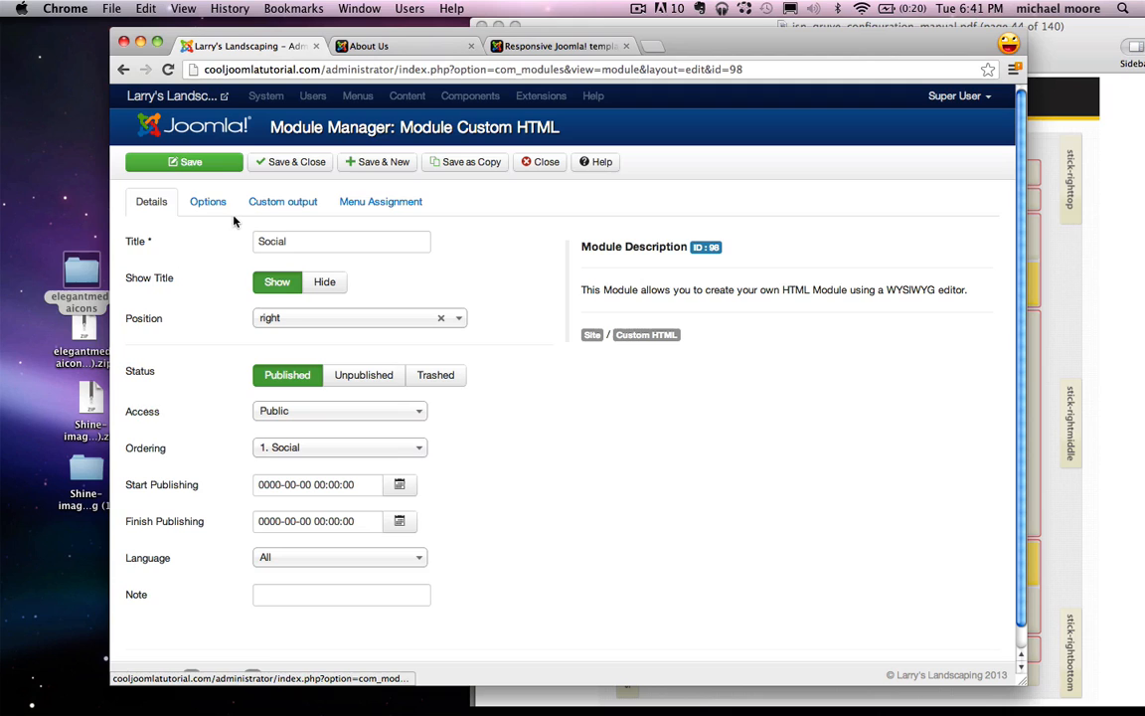
Step: Paste 'richbox-2 jsn-icon-info' into the Social module's class suffix, save, and reload About Us
click(221, 204)
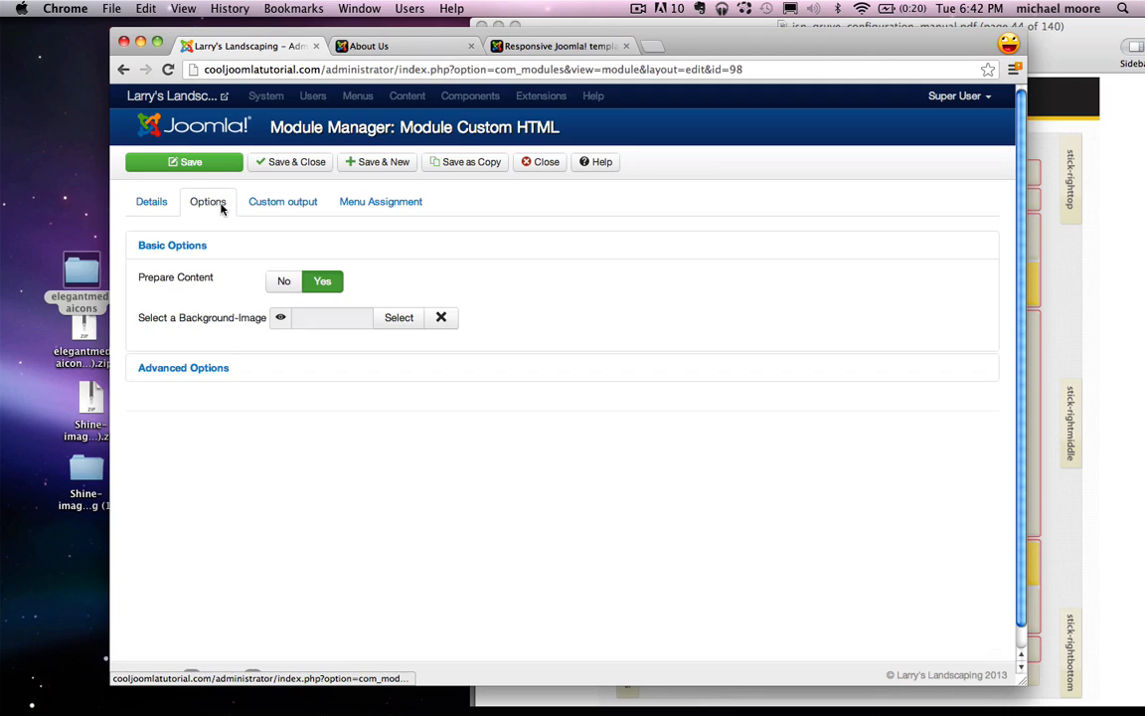
click(198, 376)
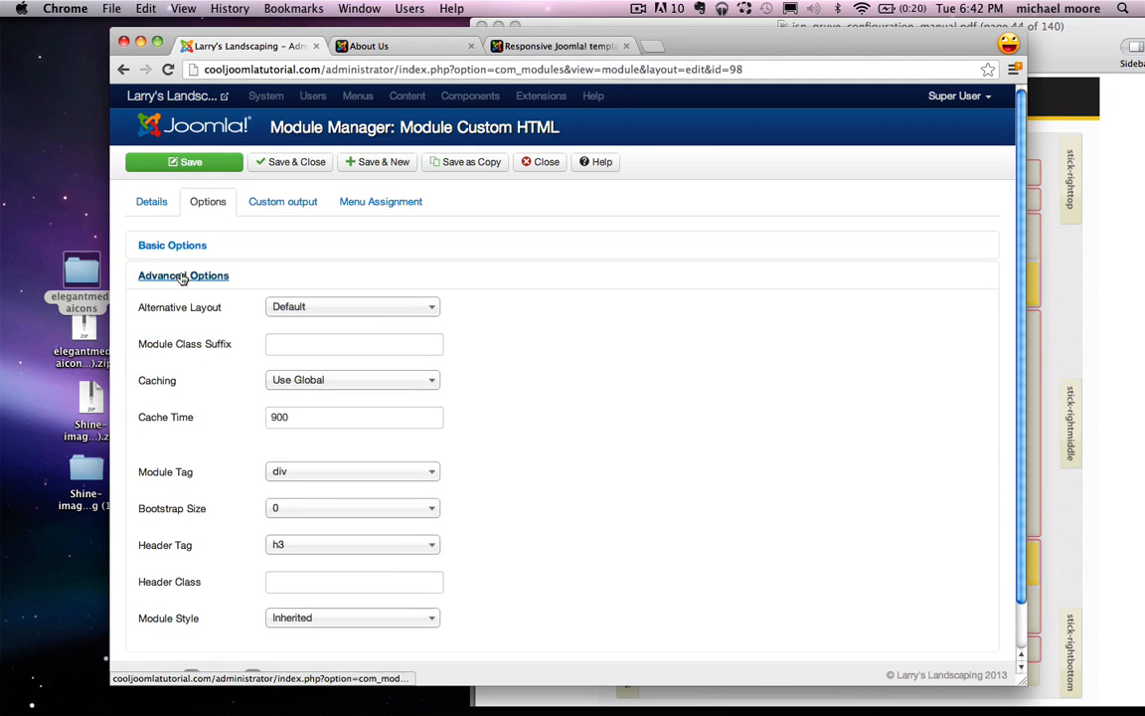
click(291, 345)
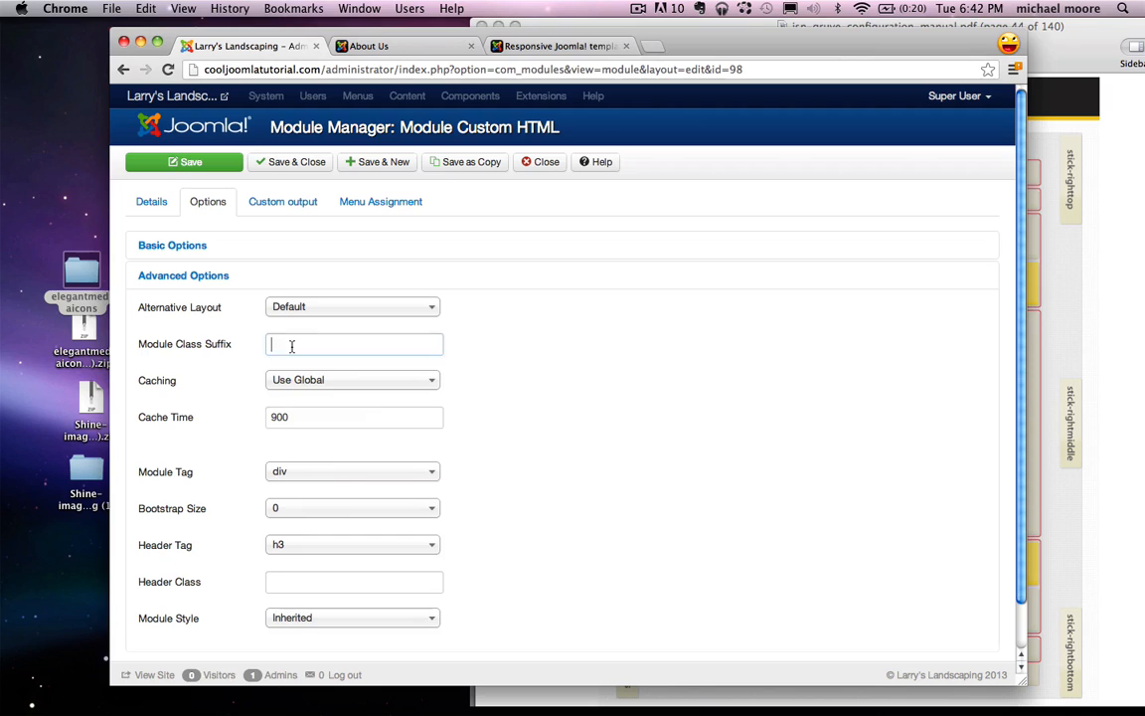
right_click(292, 345)
click(334, 421)
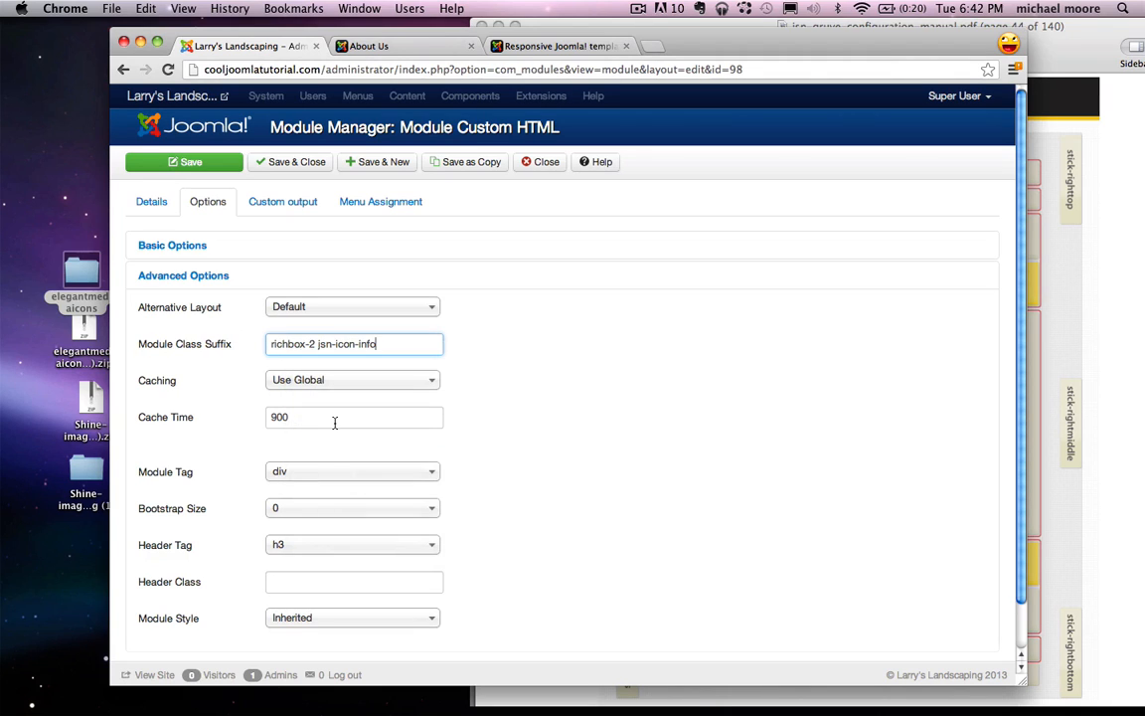
click(263, 161)
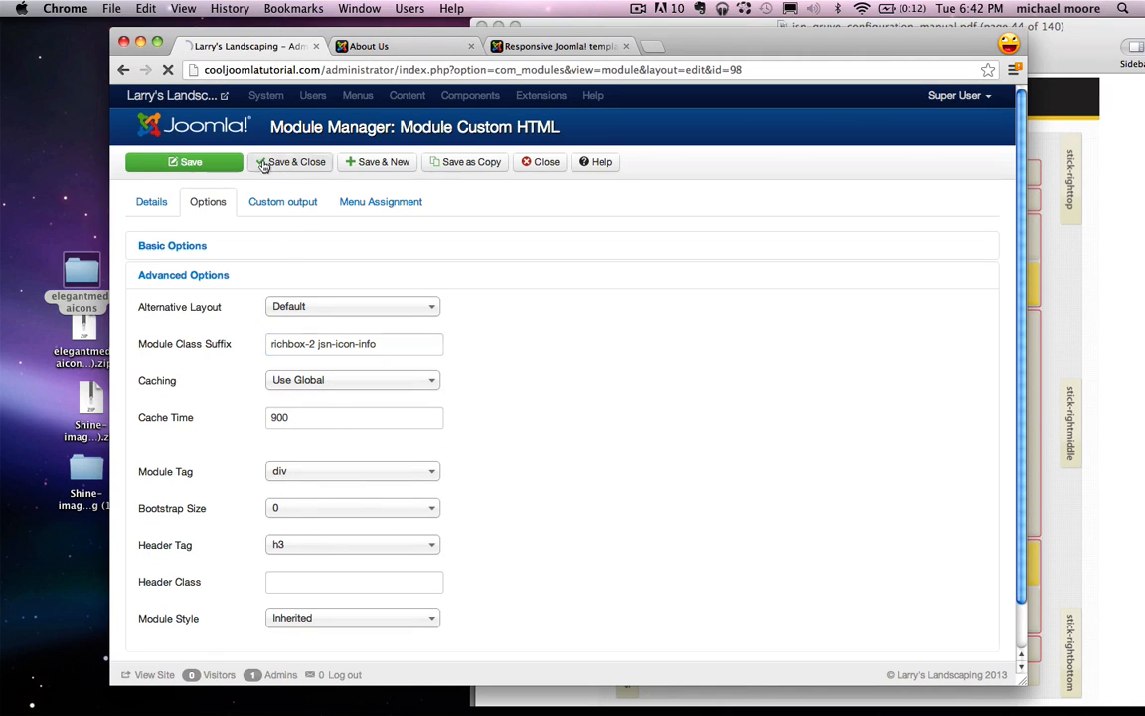
click(394, 40)
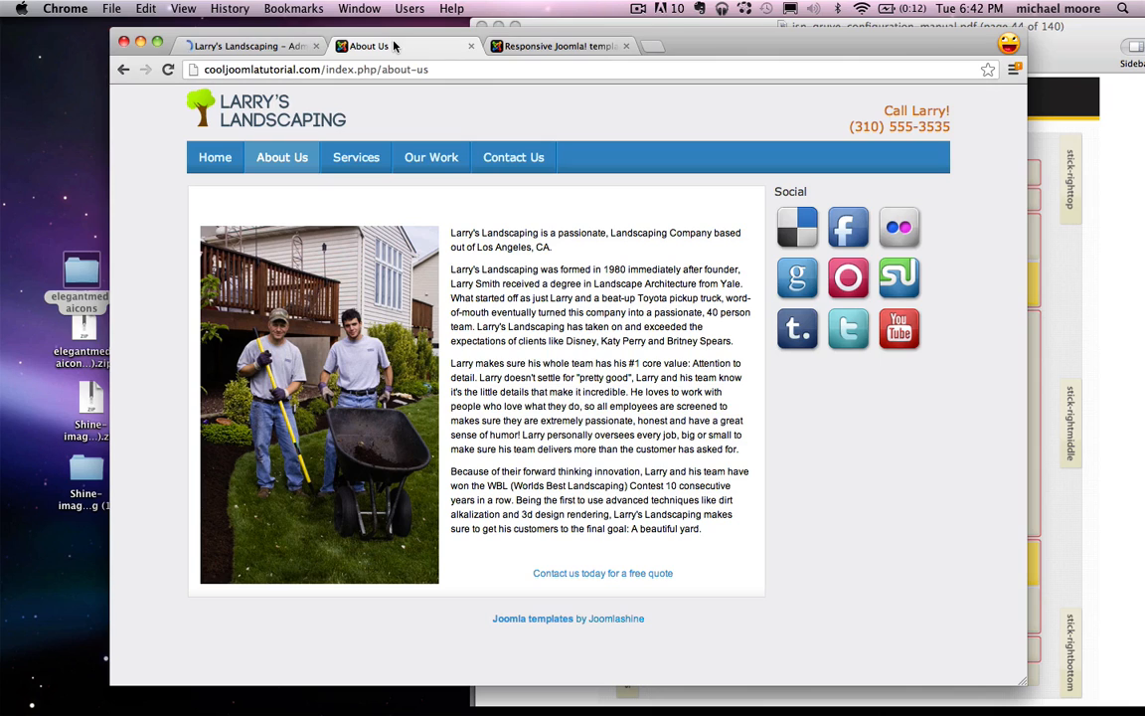
click(169, 69)
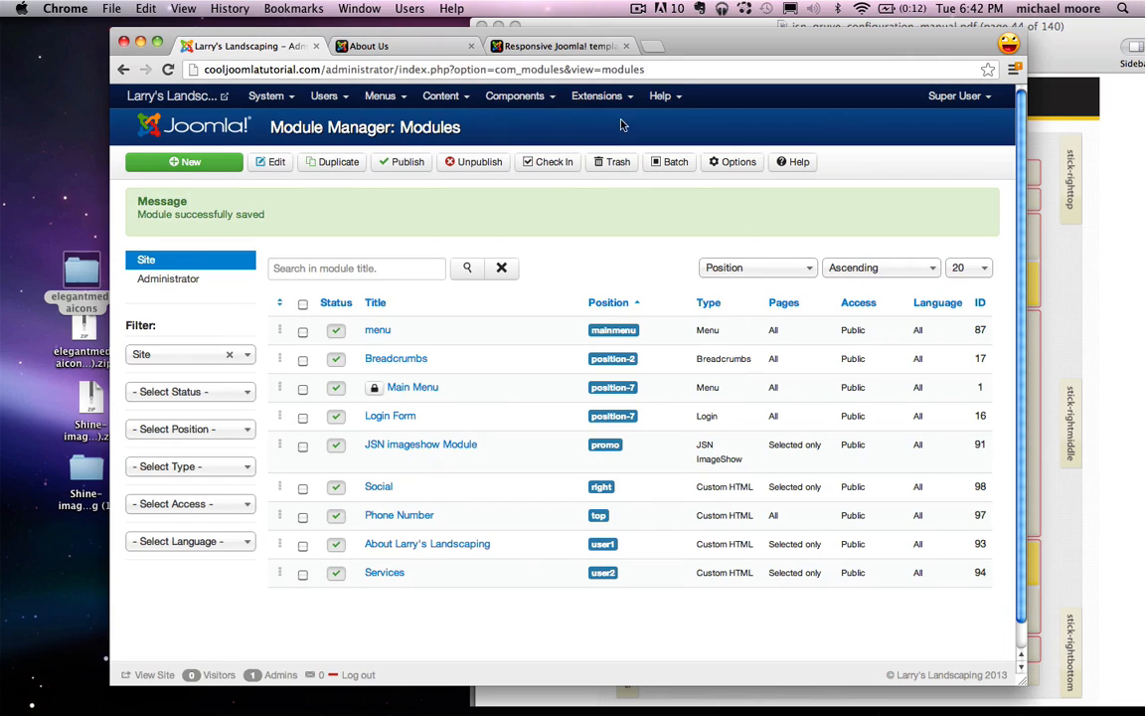
Step: Create a Custom HTML module titled 'What People Are Saying' in the Right position
click(211, 164)
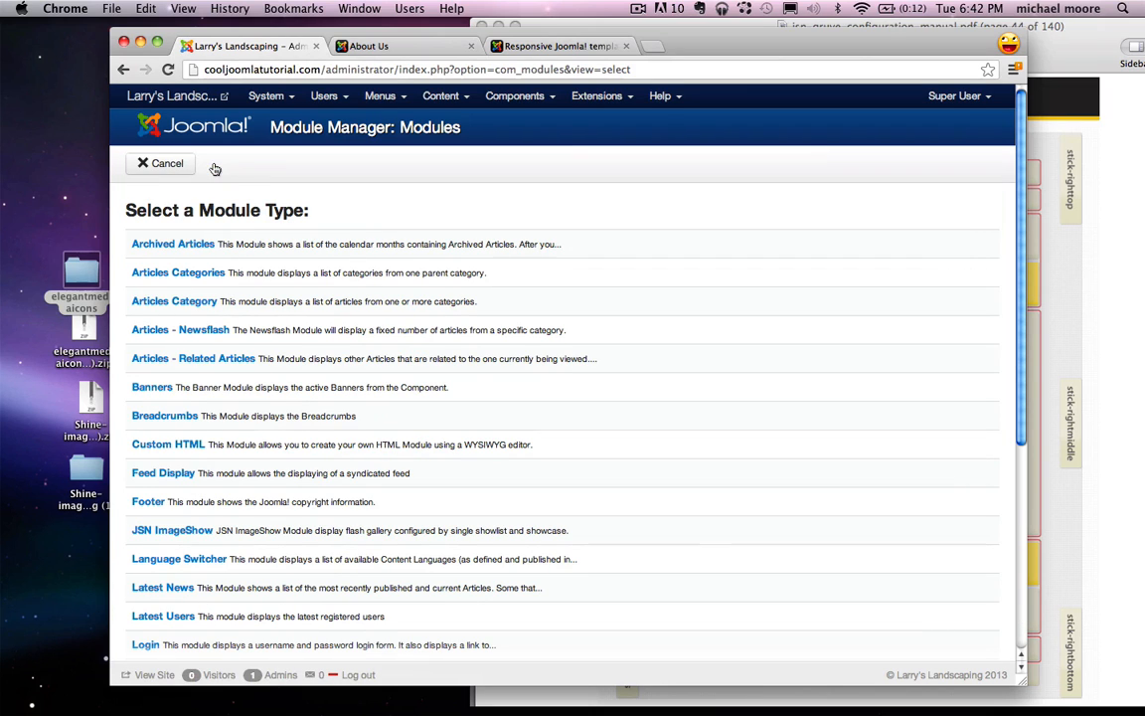
click(179, 448)
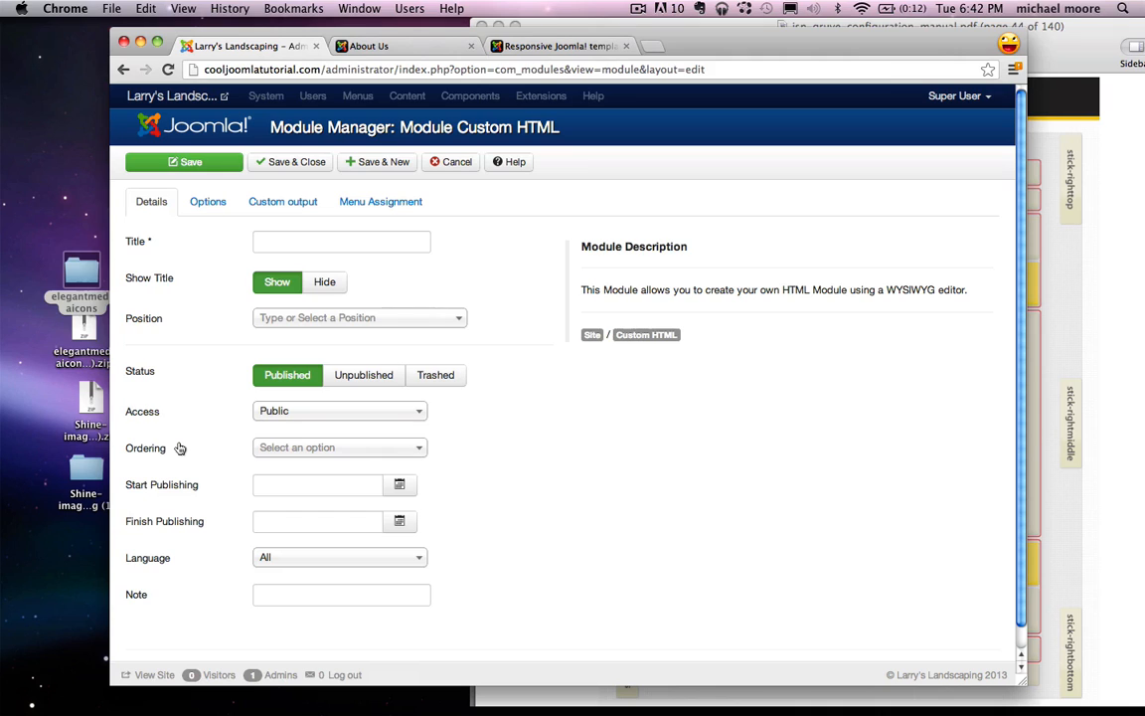
click(266, 241)
text(What People Are Saying)
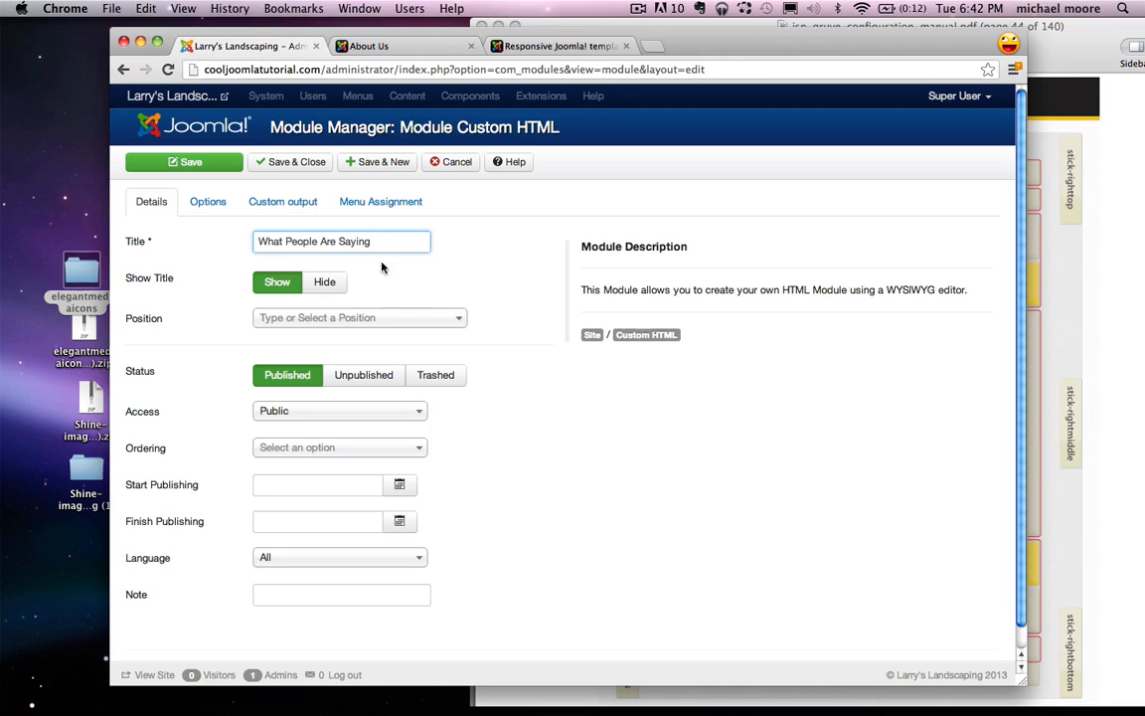
click(302, 318)
text(right)
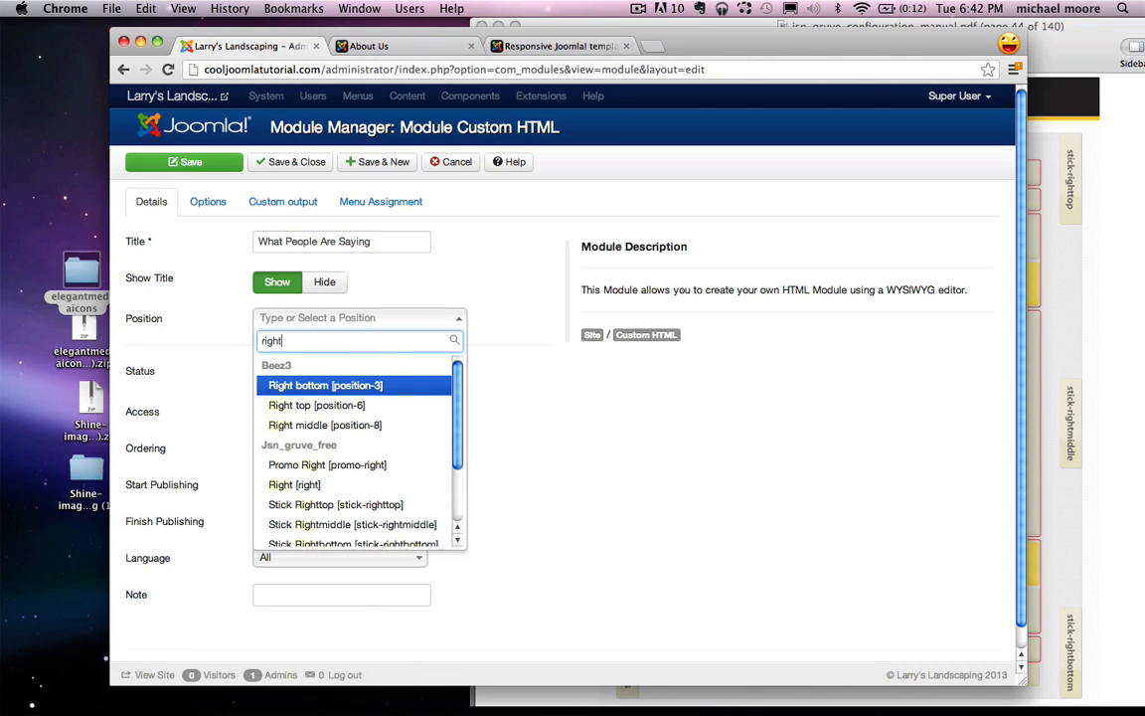
click(299, 485)
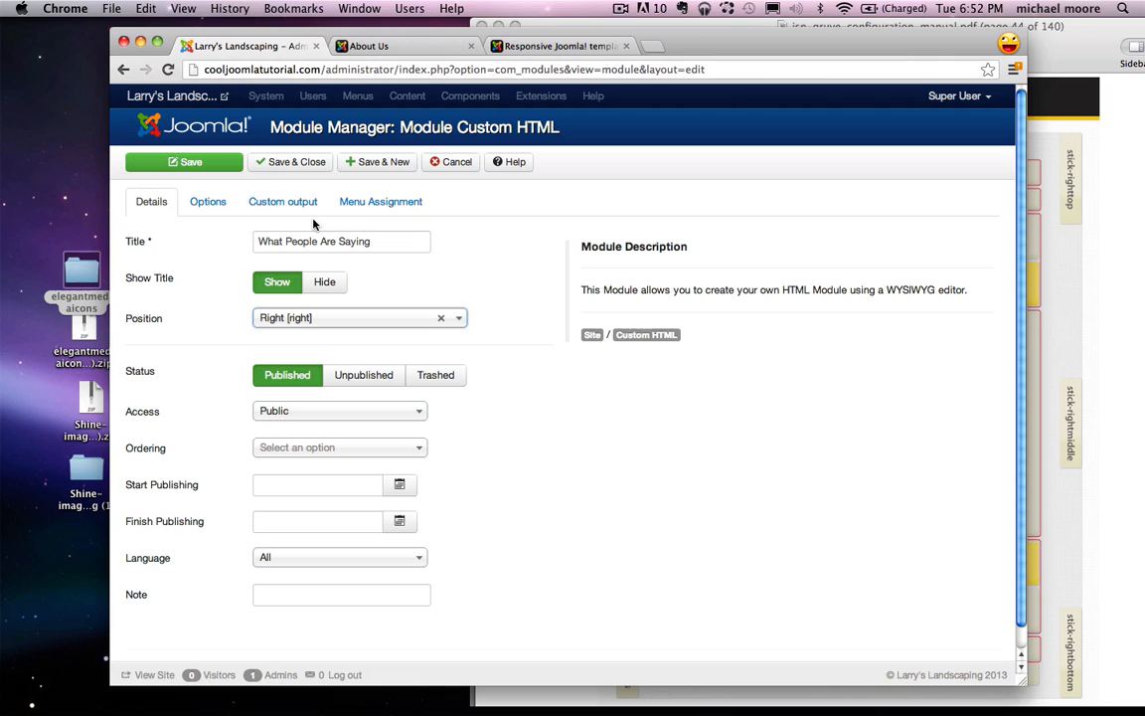
Step: Paste the yard testimonial from the notes into the module's content editor
click(279, 200)
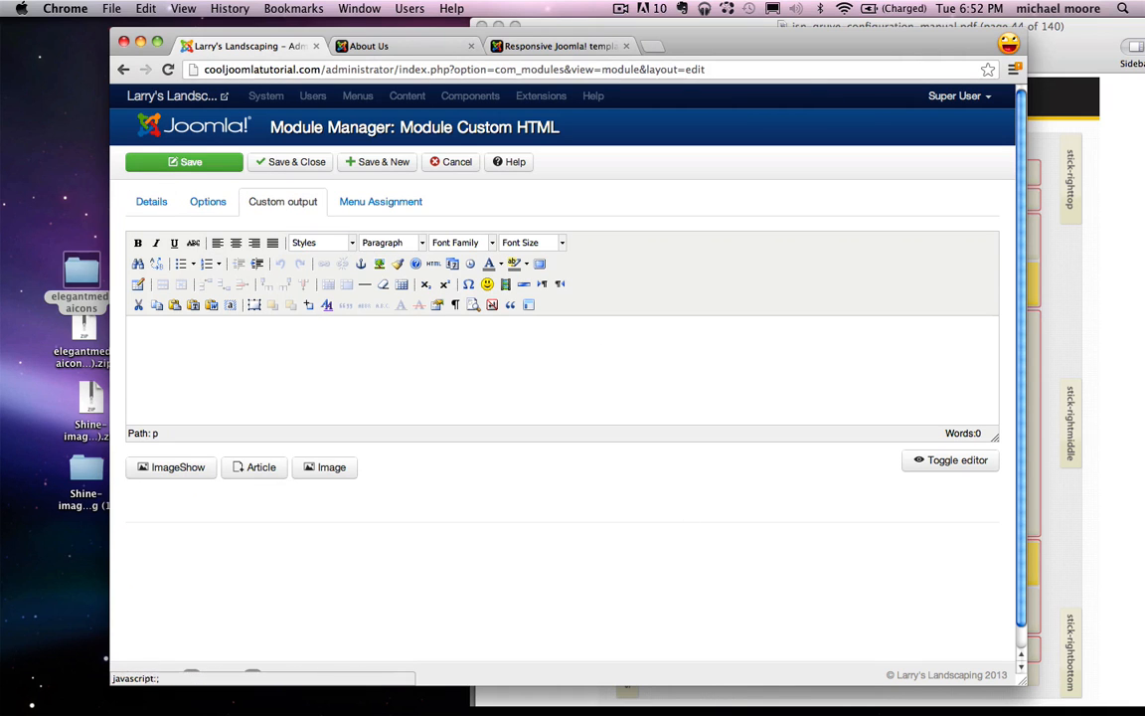
click(1056, 702)
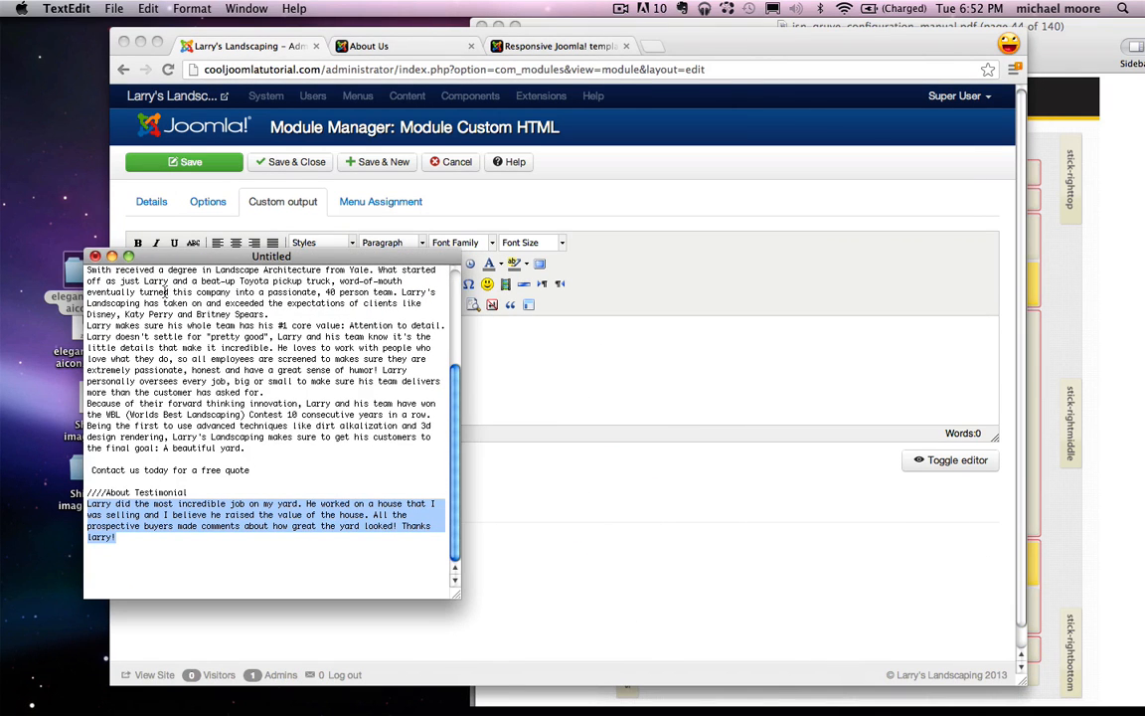
click(112, 255)
text(Larry did the most incredible job on my yard. He worked on a house that I was selling and I believe he raised the value of the house. All the prospective buyers made comments about how great the yard looked! Thanks larry!)
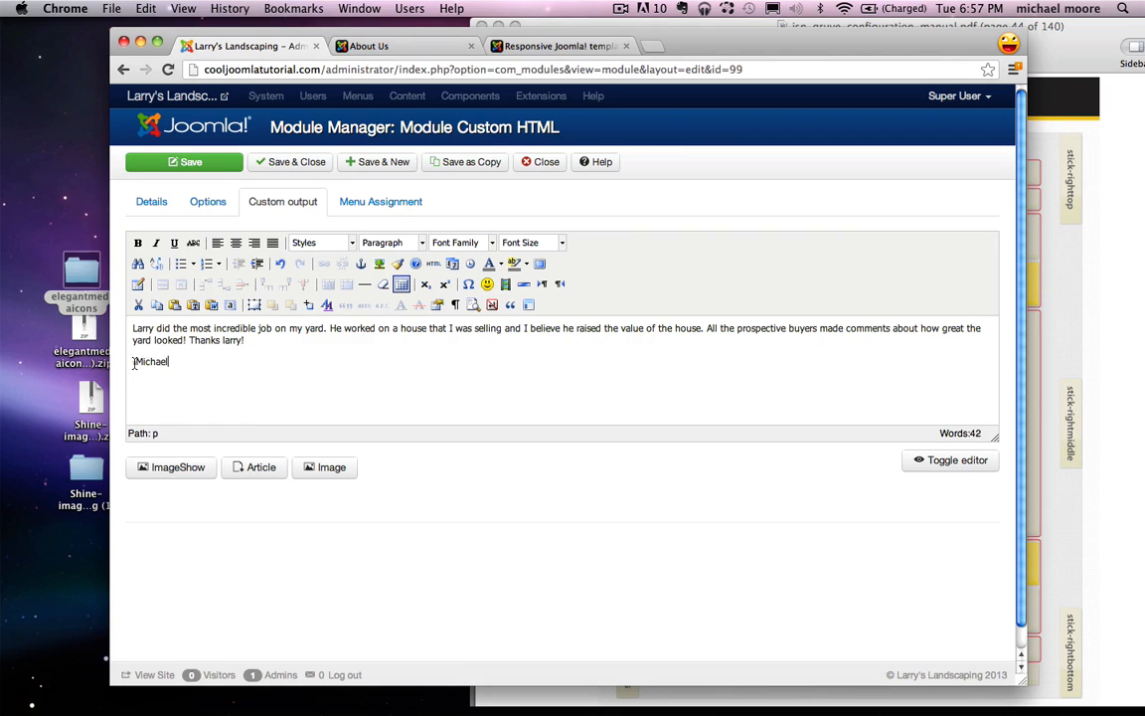
Step: Indent the testimonial's signature line three levels to the right
click(134, 363)
click(256, 263)
click(257, 264)
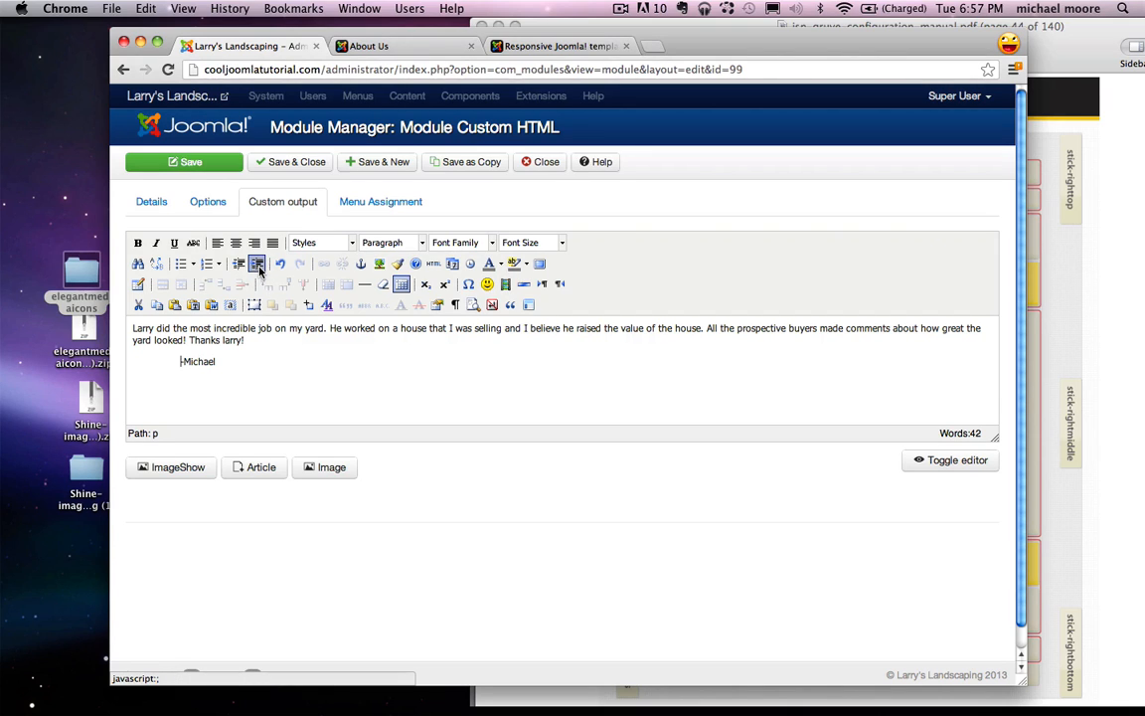
click(256, 264)
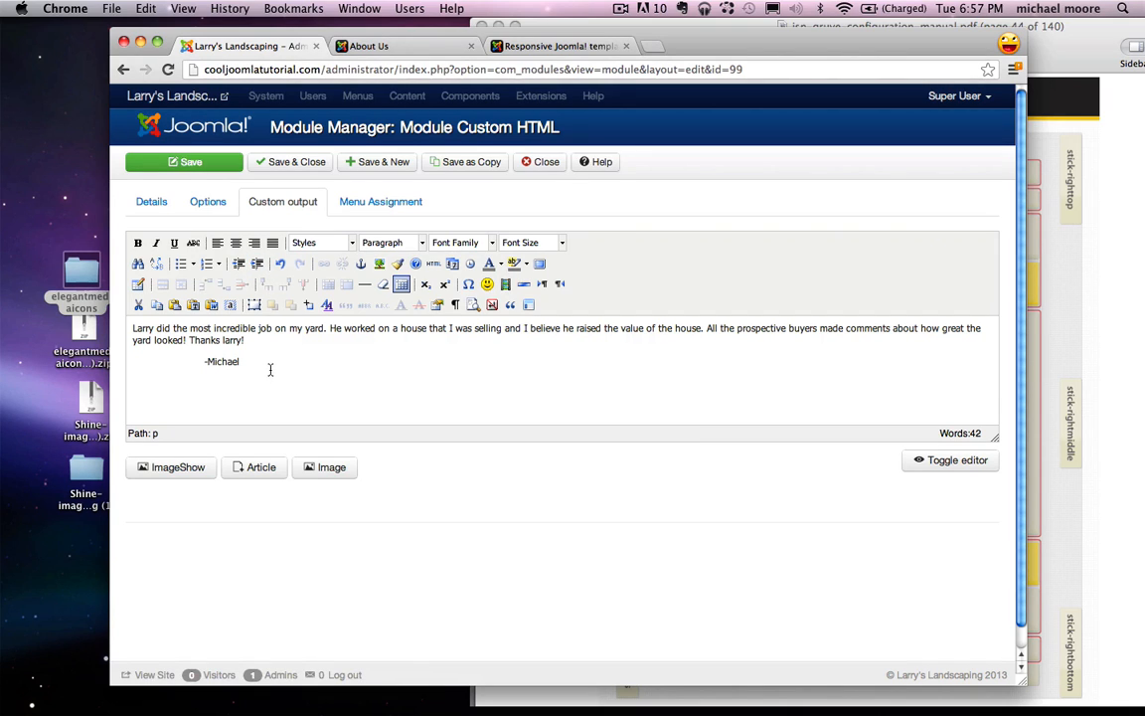
Step: Replace the testimonial's <p> tags with <blockquote> tags in the HTML source
click(435, 265)
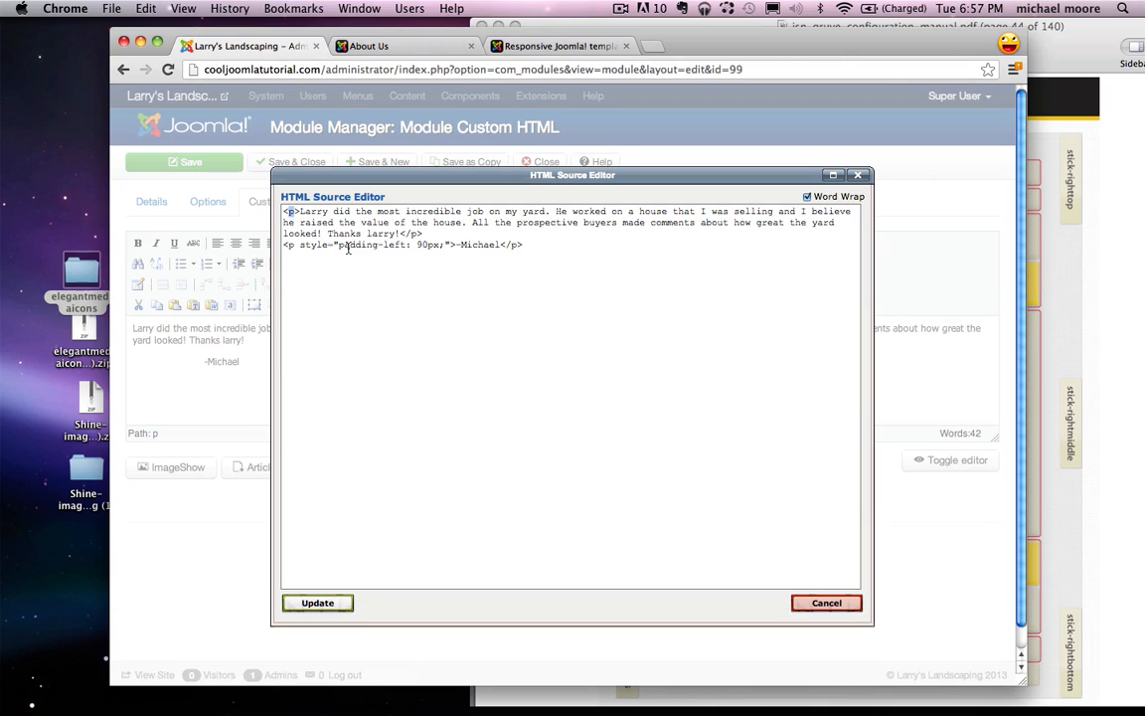
text(blockquote)
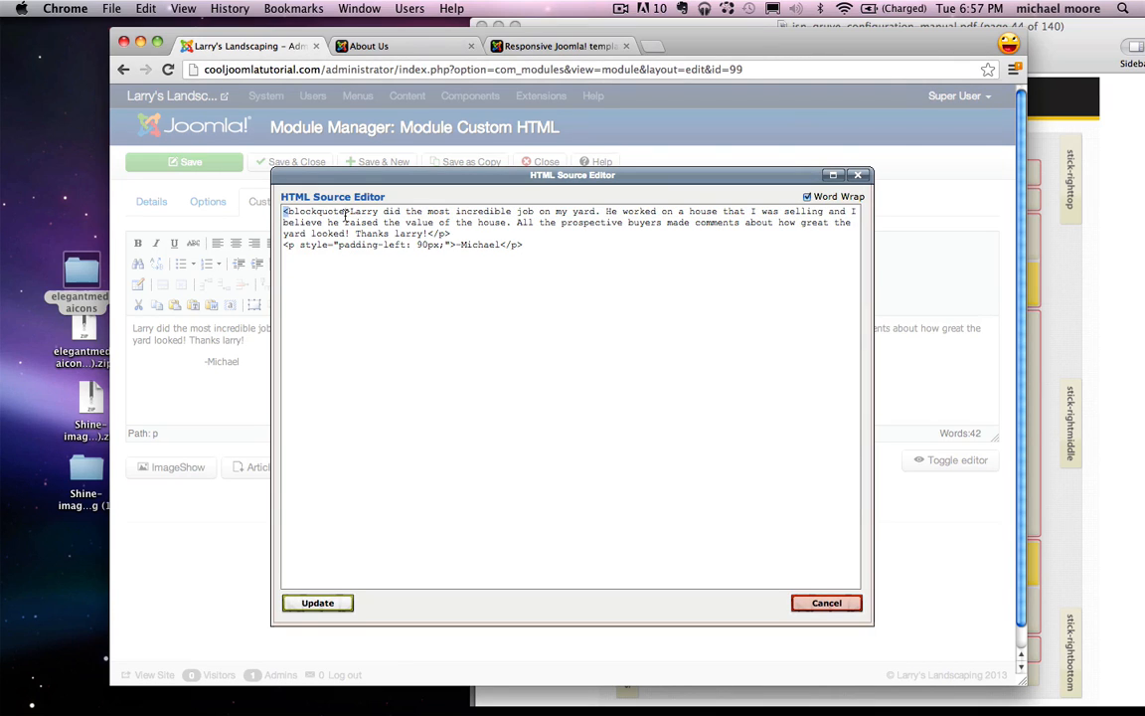
click(346, 213)
text(lockquote)
click(317, 603)
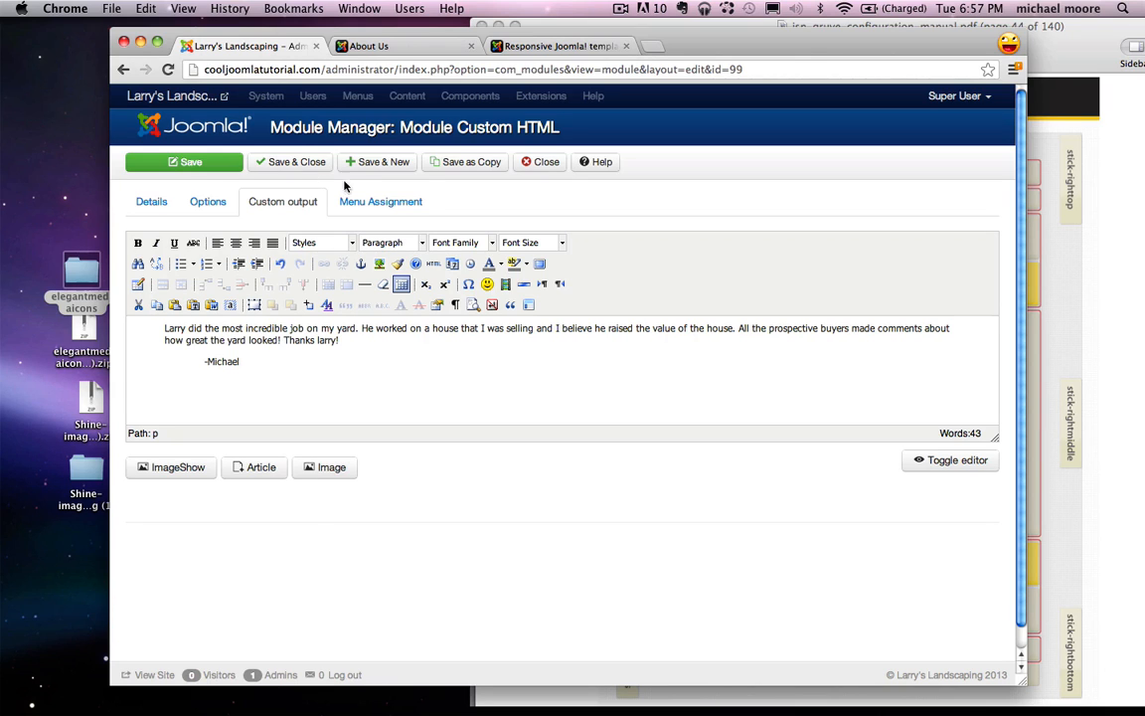
Step: Limit the module's menu assignment to selected pages only, starting from none
click(366, 201)
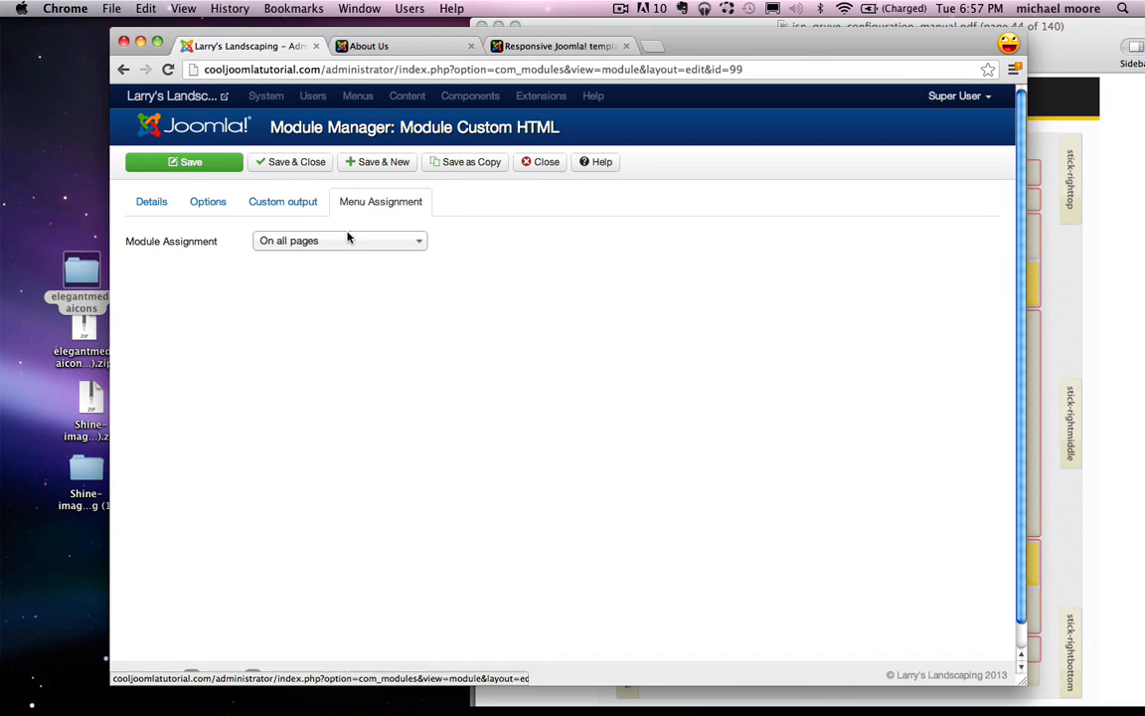
click(347, 240)
click(330, 305)
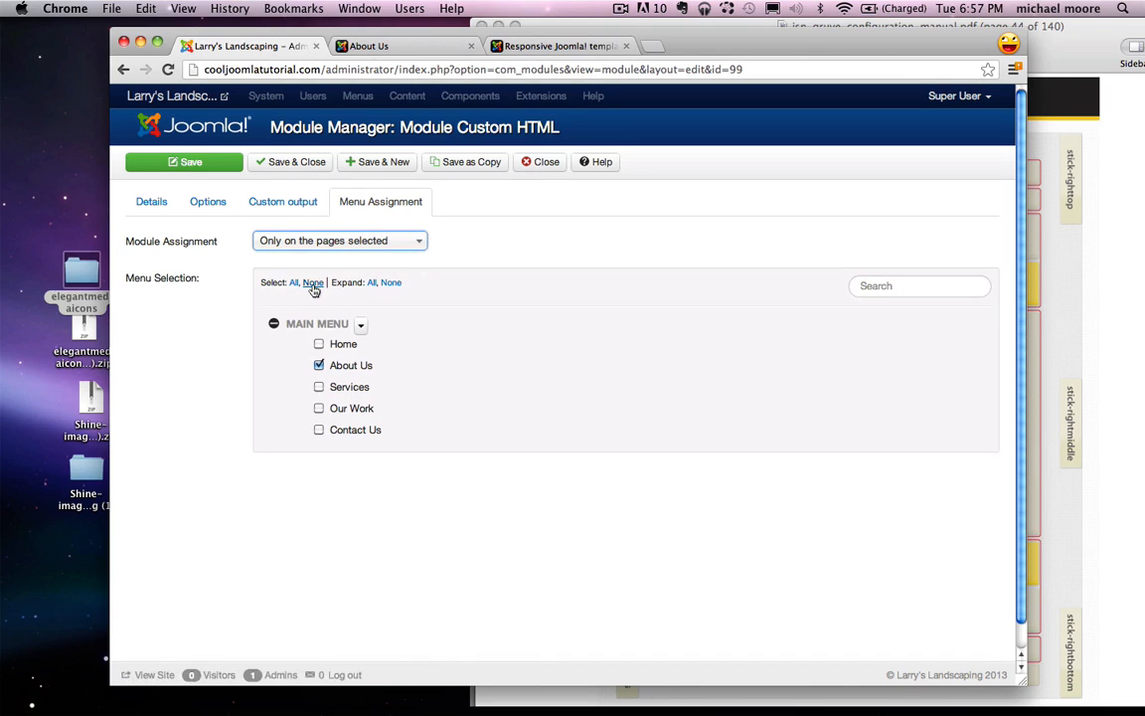
click(312, 284)
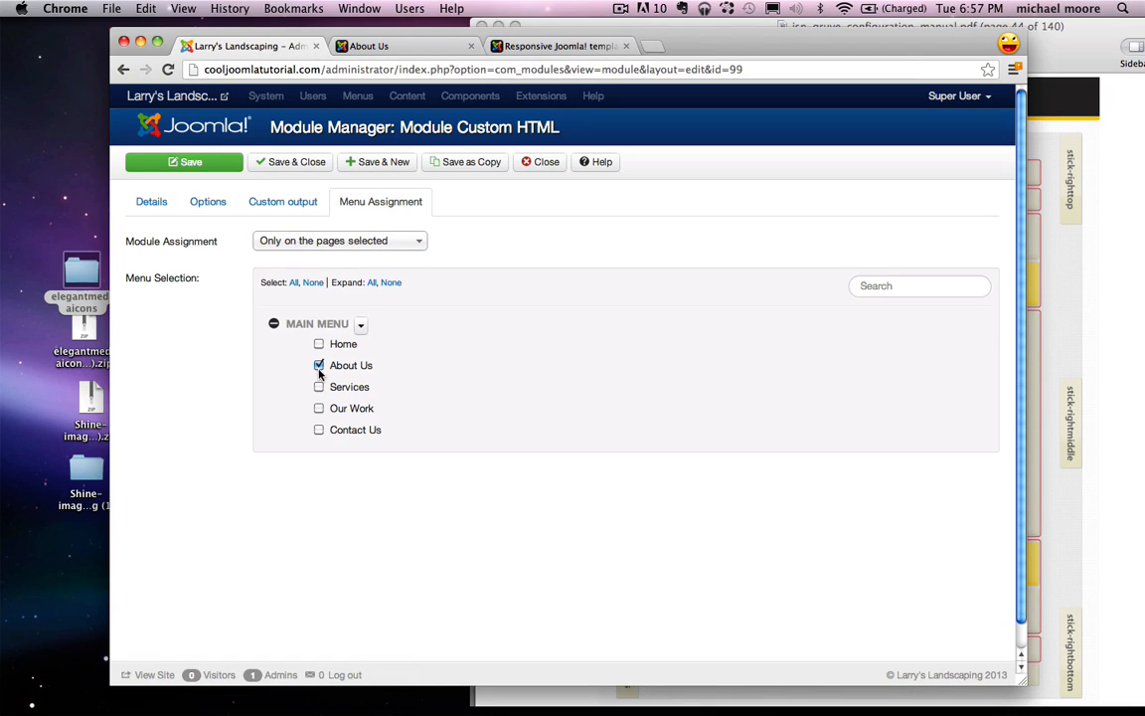
Step: Expand the module's Advanced Options and bring up the JSN Gruve Module Styles demo
click(208, 203)
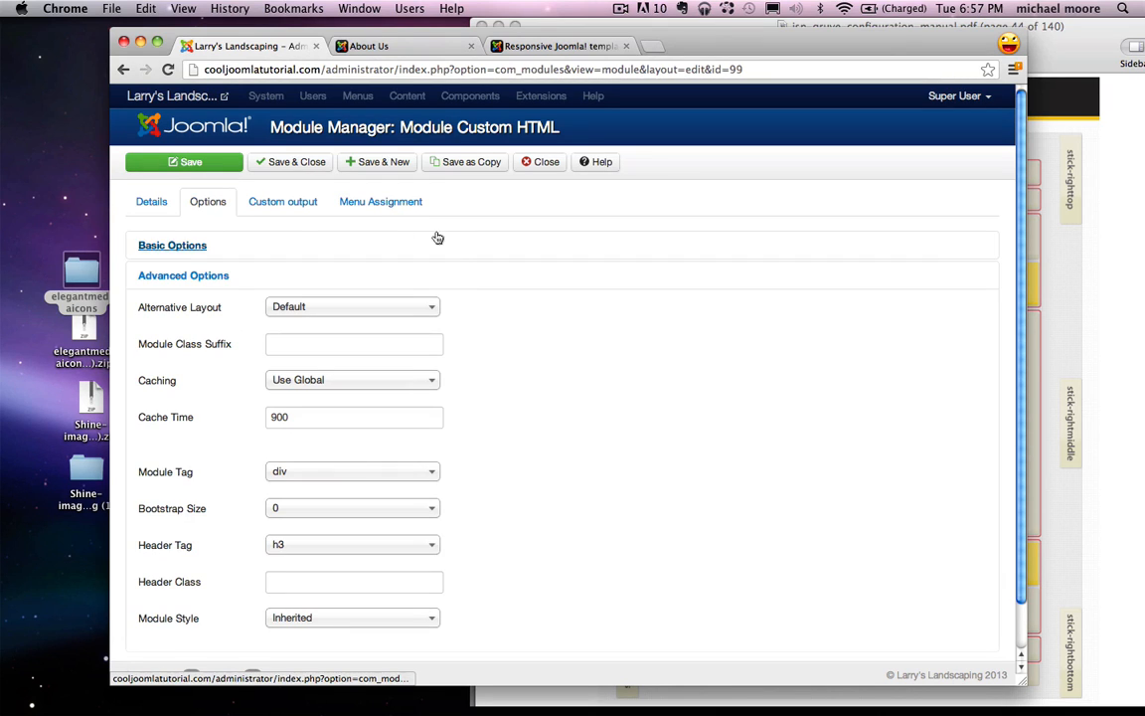
click(210, 275)
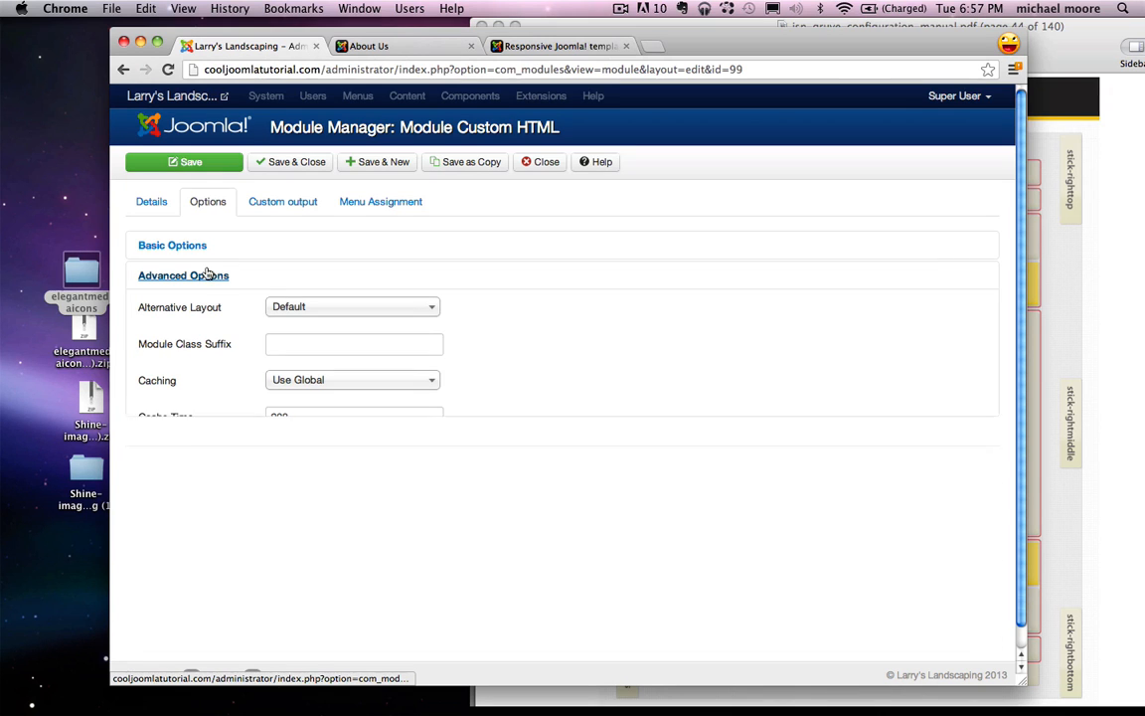
click(554, 45)
click(477, 323)
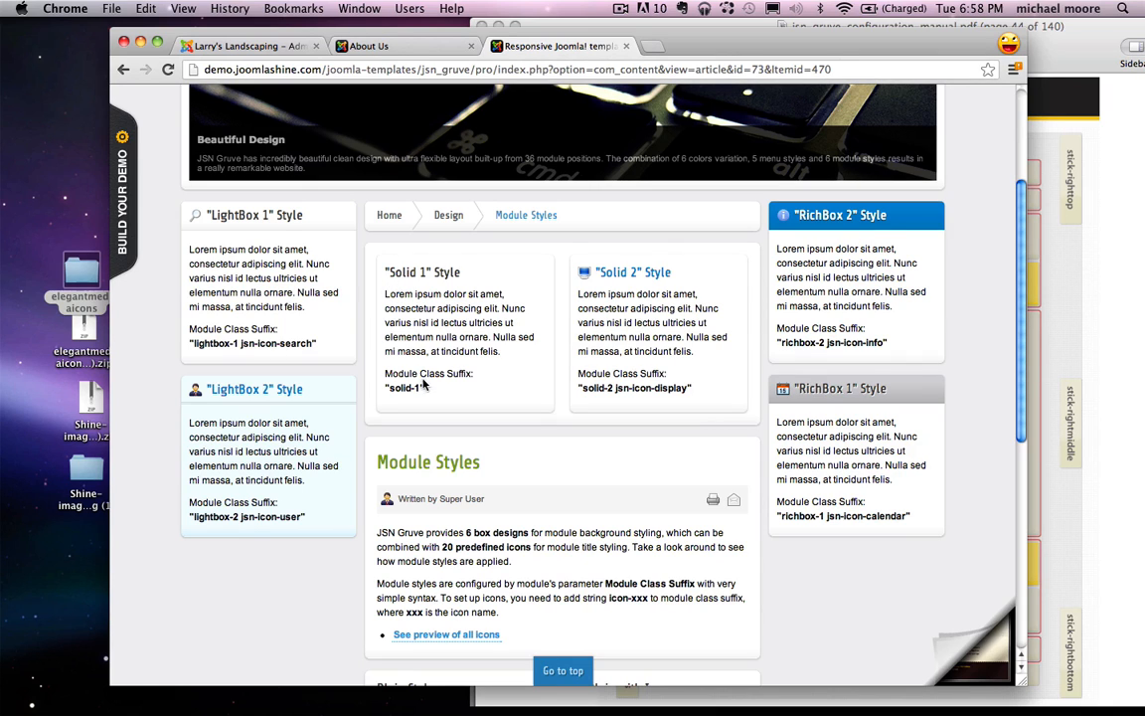
Step: Copy 'solid-1' from the demo page into the Module Class Suffix field and save the module
drag(424, 387, 388, 388)
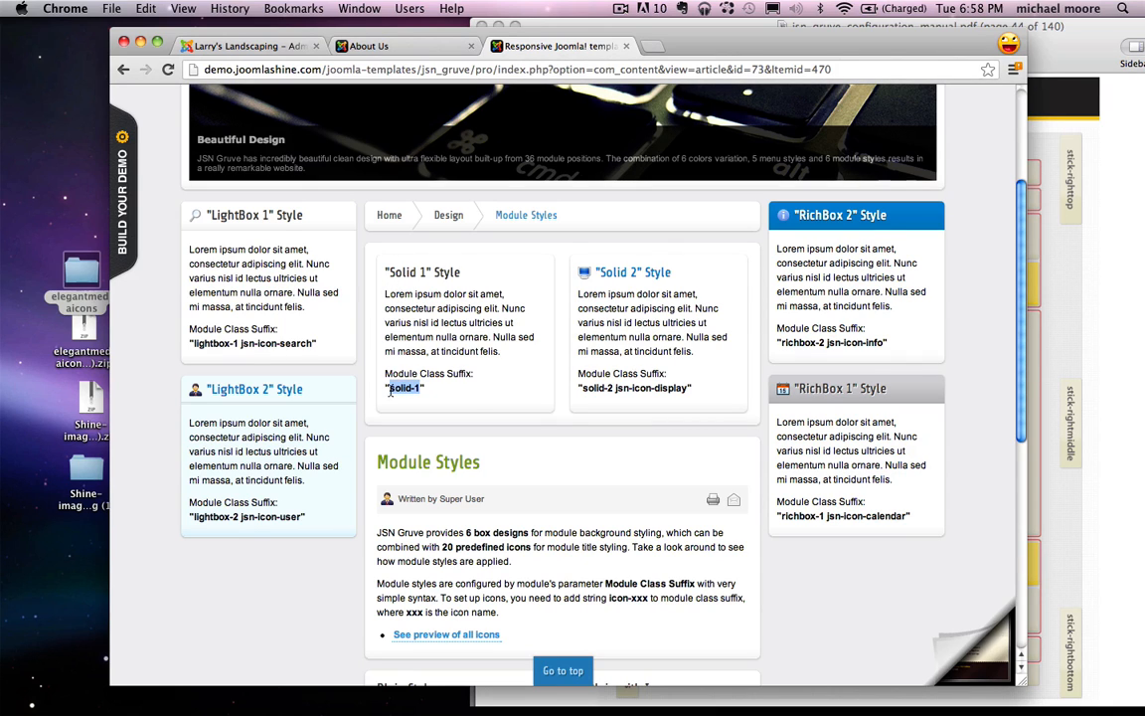
right_click(463, 380)
click(483, 390)
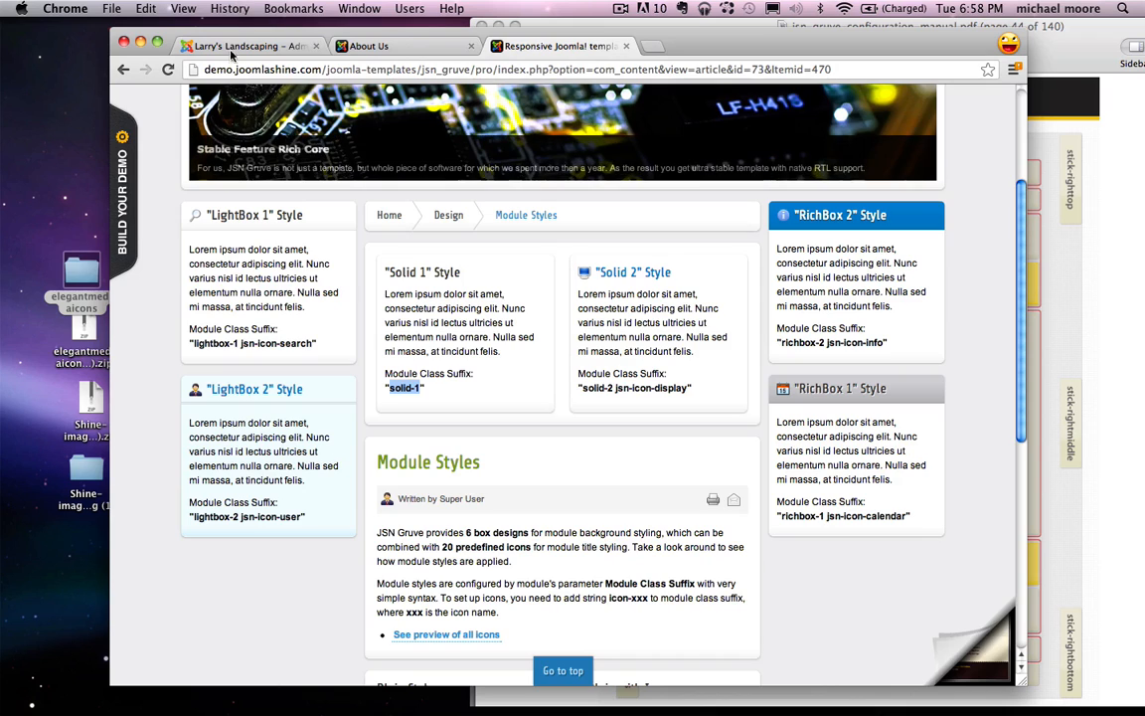
click(232, 52)
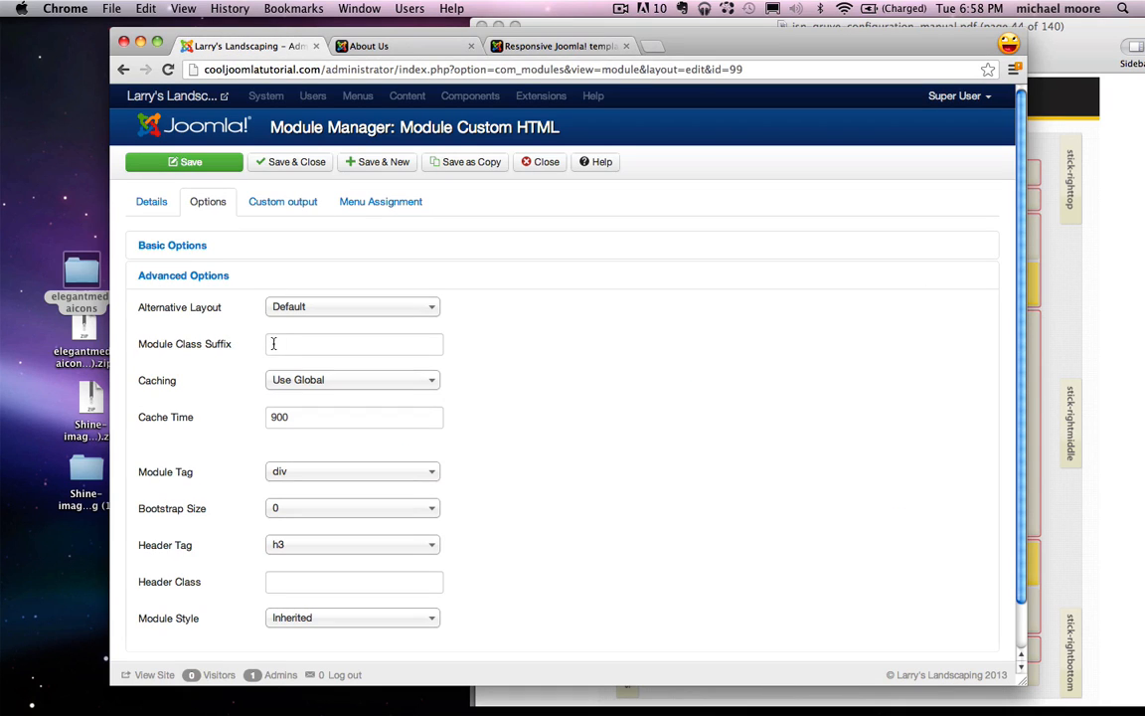
click(274, 343)
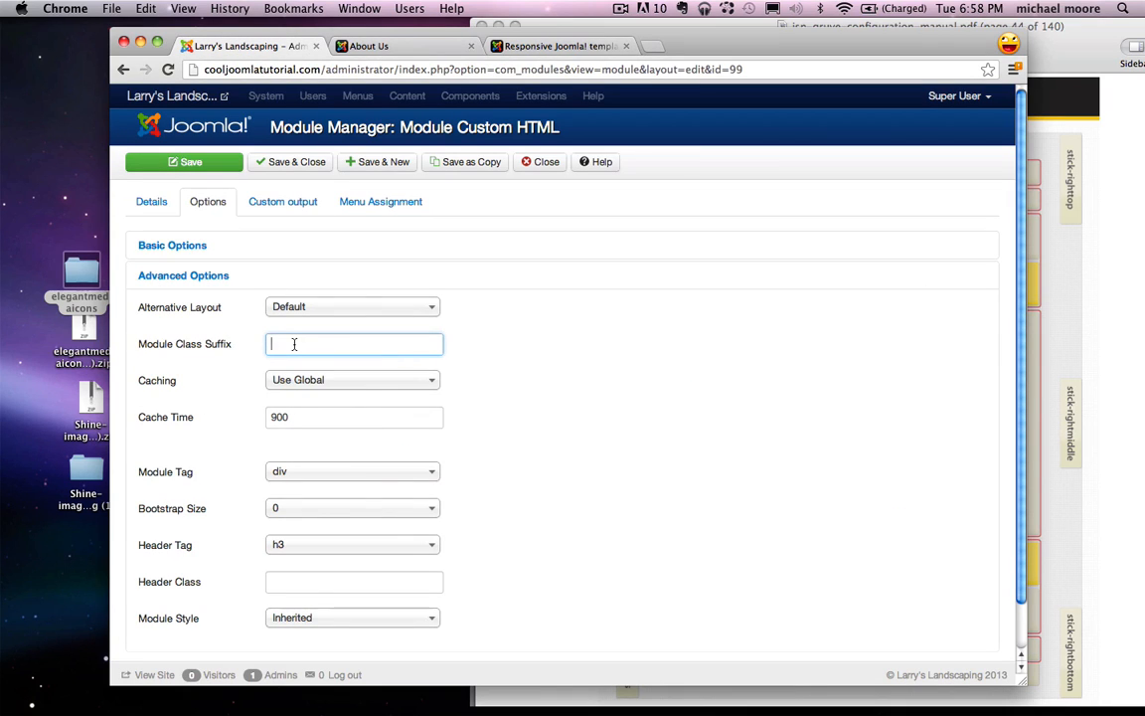
right_click(294, 344)
click(338, 419)
click(198, 160)
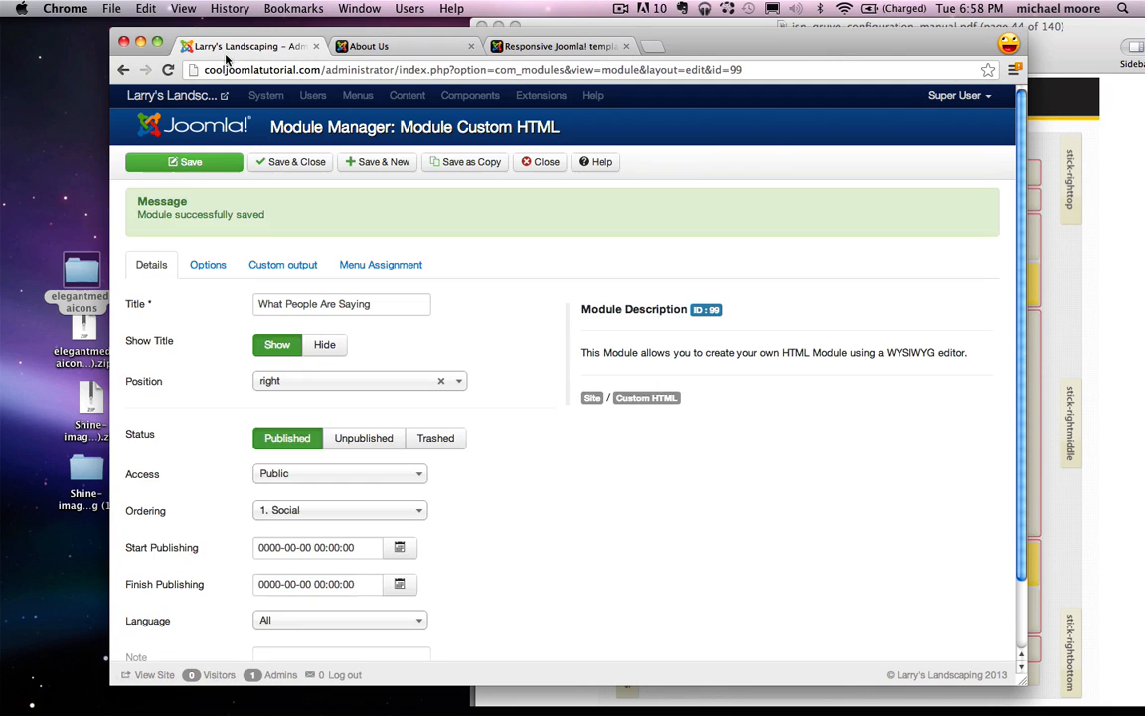
Step: Check About Us, indent the testimonial signature twice in Custom output, save, and reload About Us
click(364, 46)
click(168, 68)
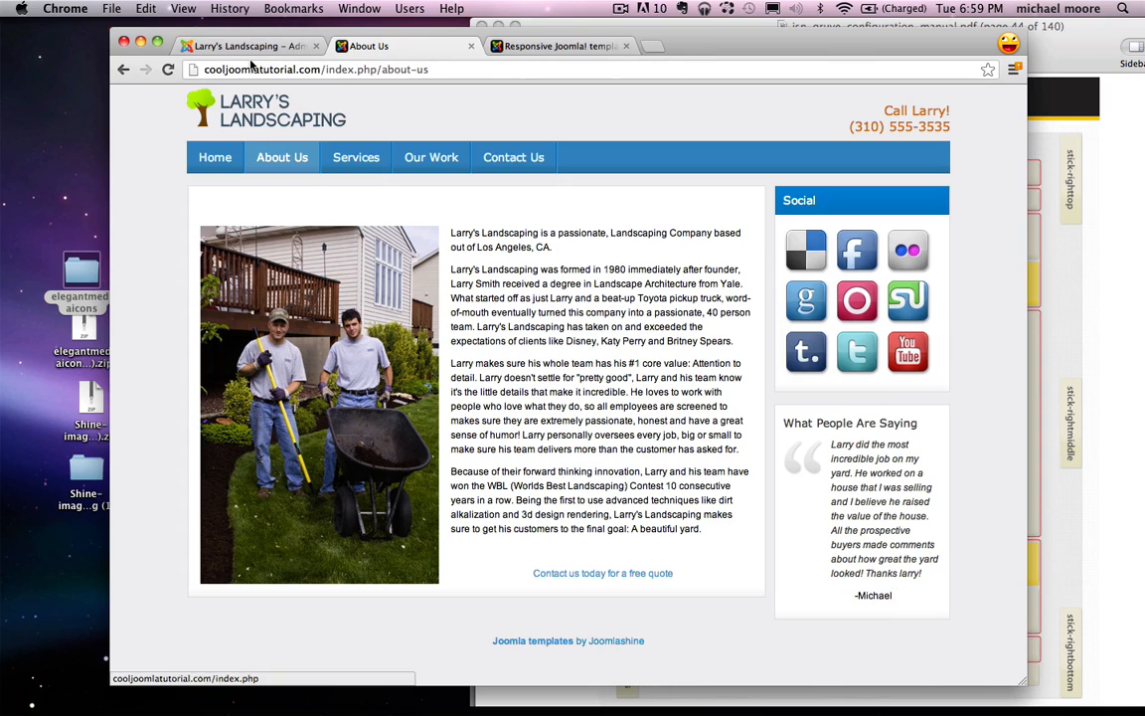
click(252, 46)
click(273, 264)
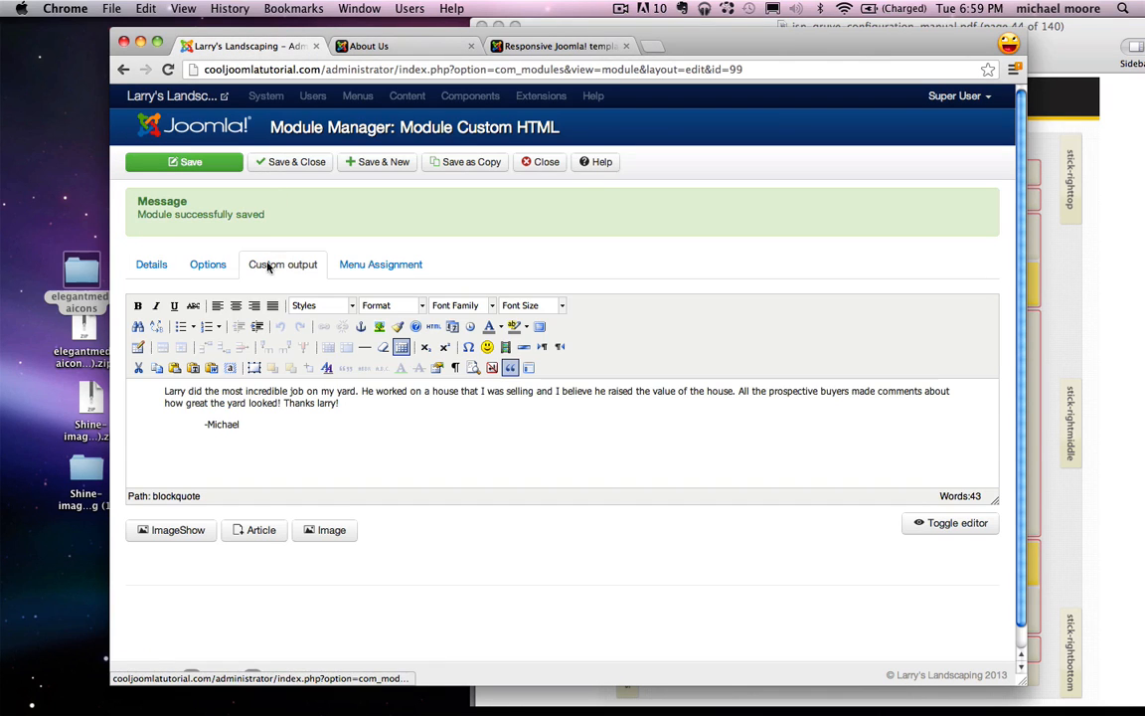
click(203, 423)
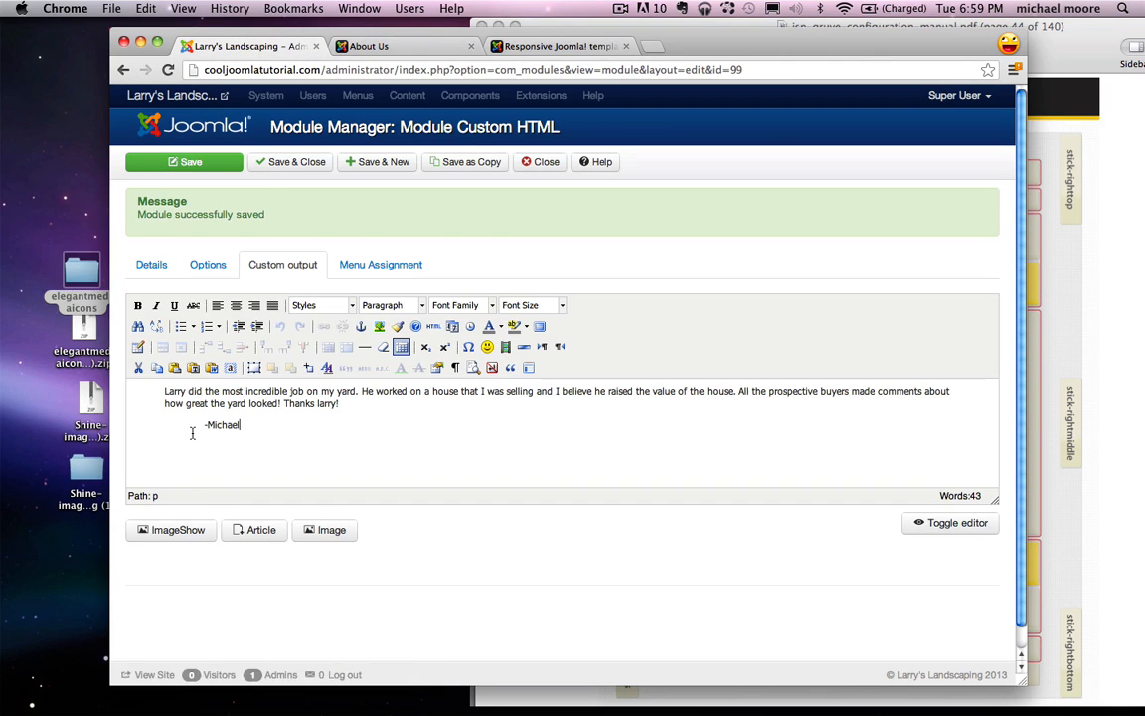
click(256, 326)
click(256, 326)
click(189, 161)
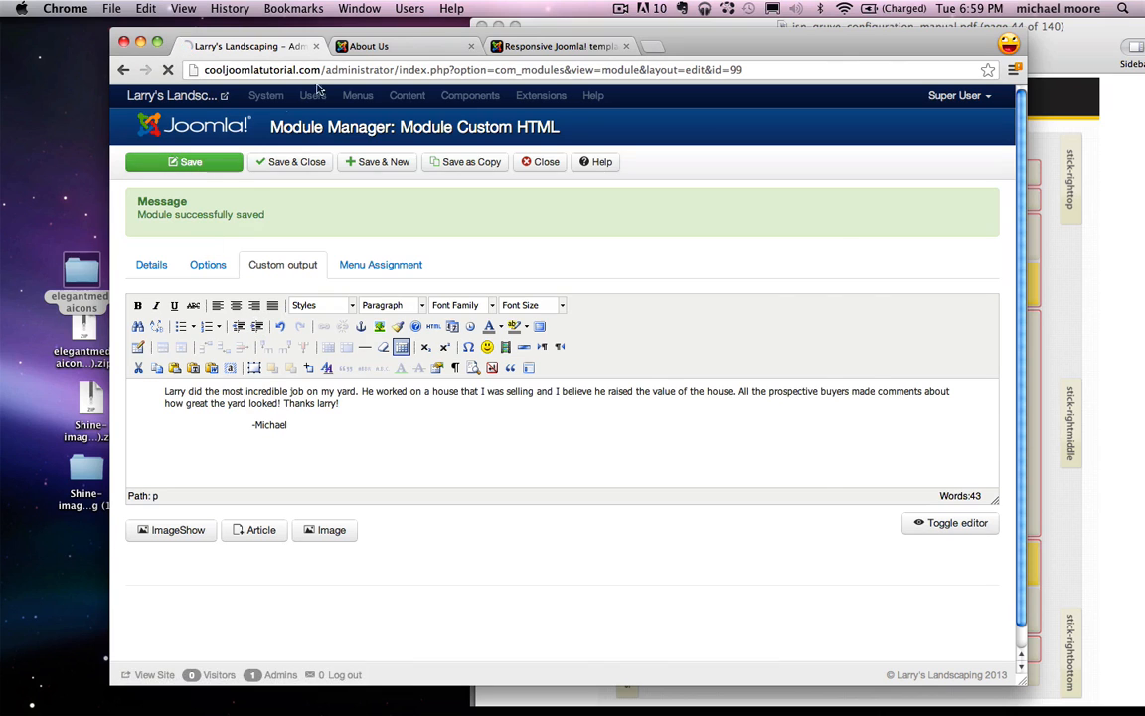
click(383, 47)
click(170, 70)
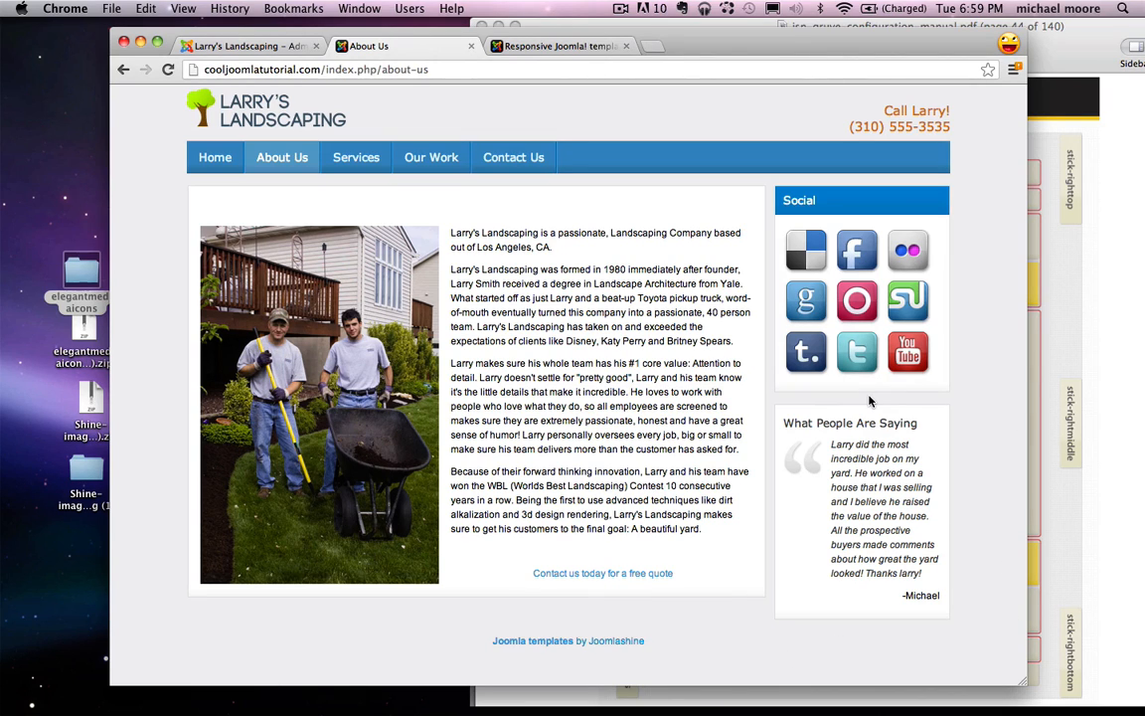
Step: Open the Services page from the site's main menu
click(358, 159)
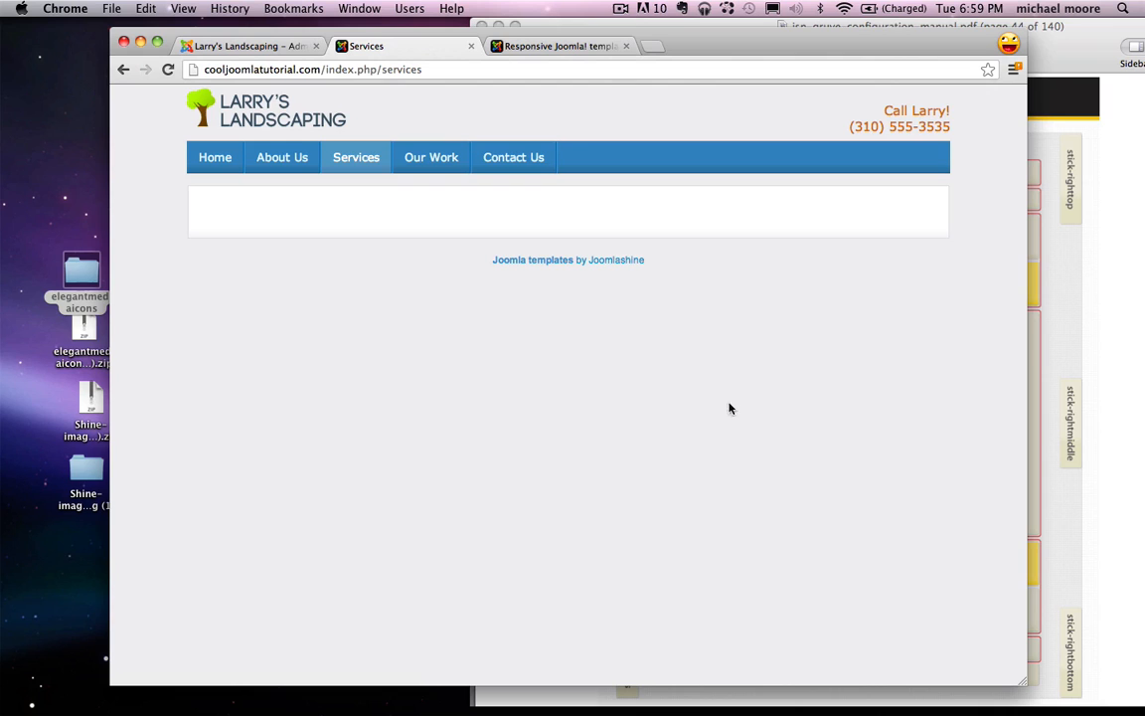
Step: Close the module editor and open the Services article from the Article Manager
click(274, 48)
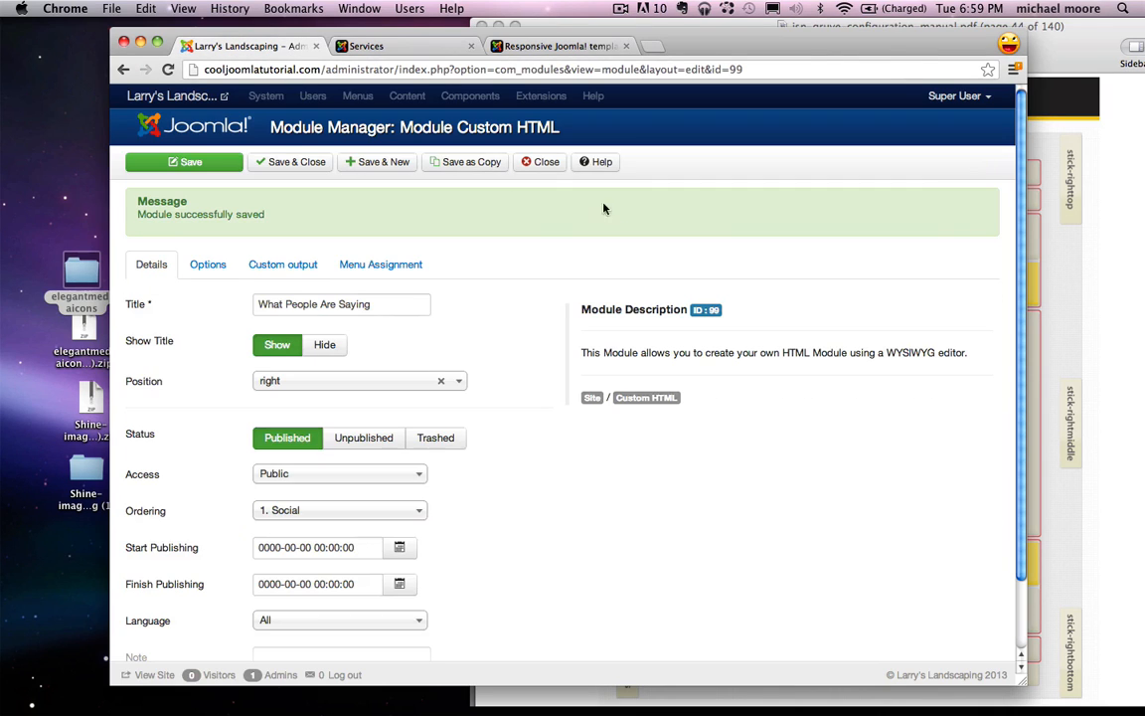
click(547, 165)
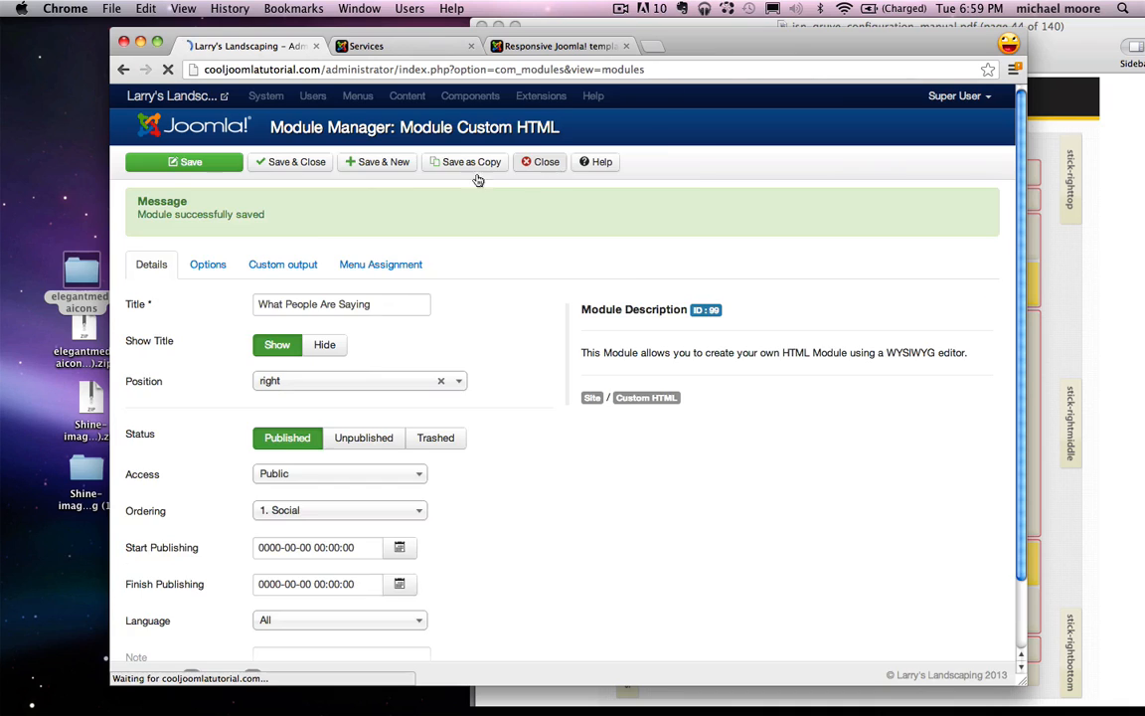
click(442, 95)
click(453, 125)
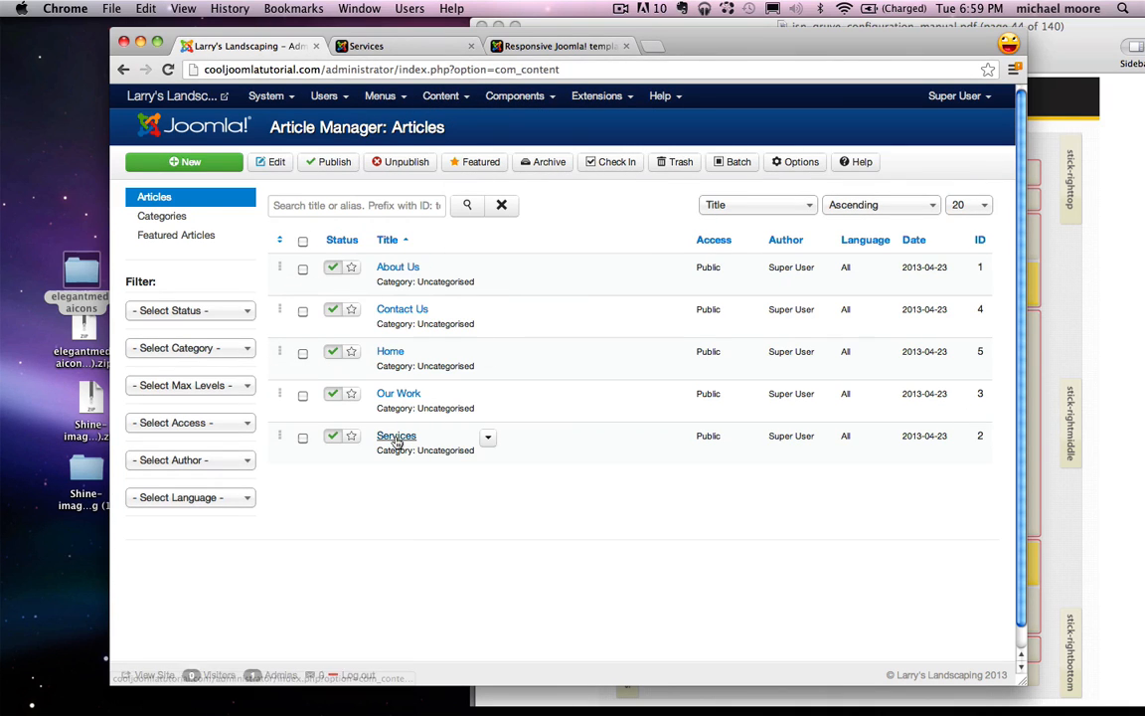
click(396, 438)
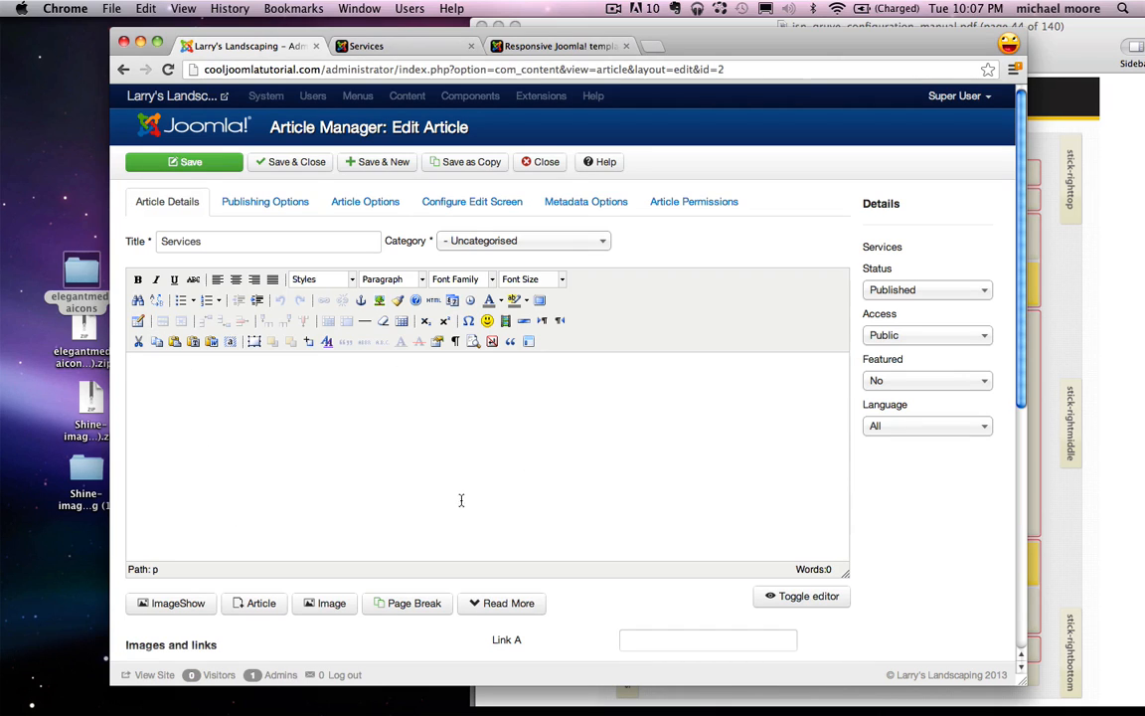
Step: Insert a table with 4 columns, 1 row and width 100 into the Services article
click(138, 322)
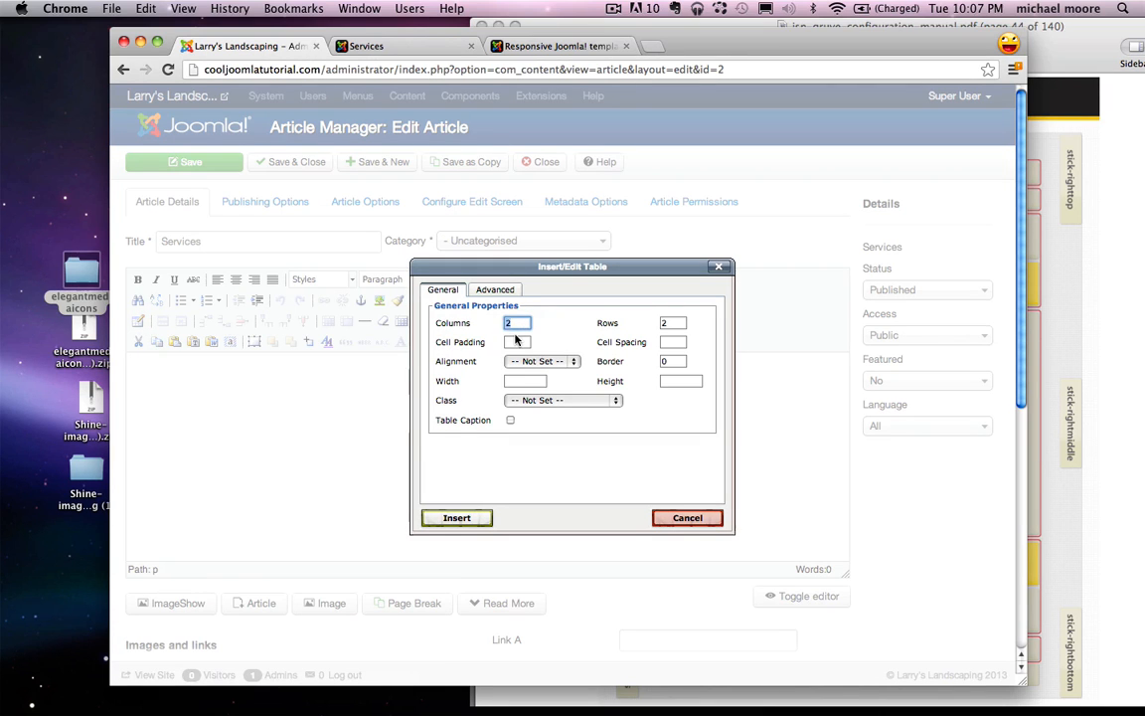
text(4)
key(Tab)
text(`)
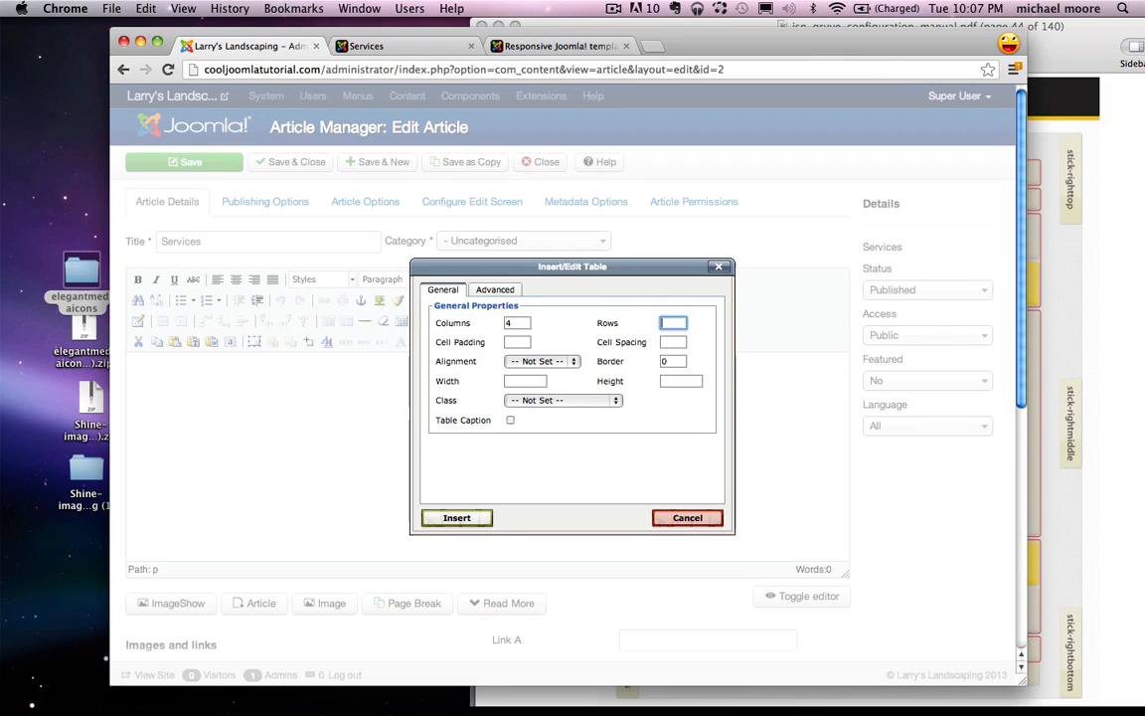
text(1)
click(530, 380)
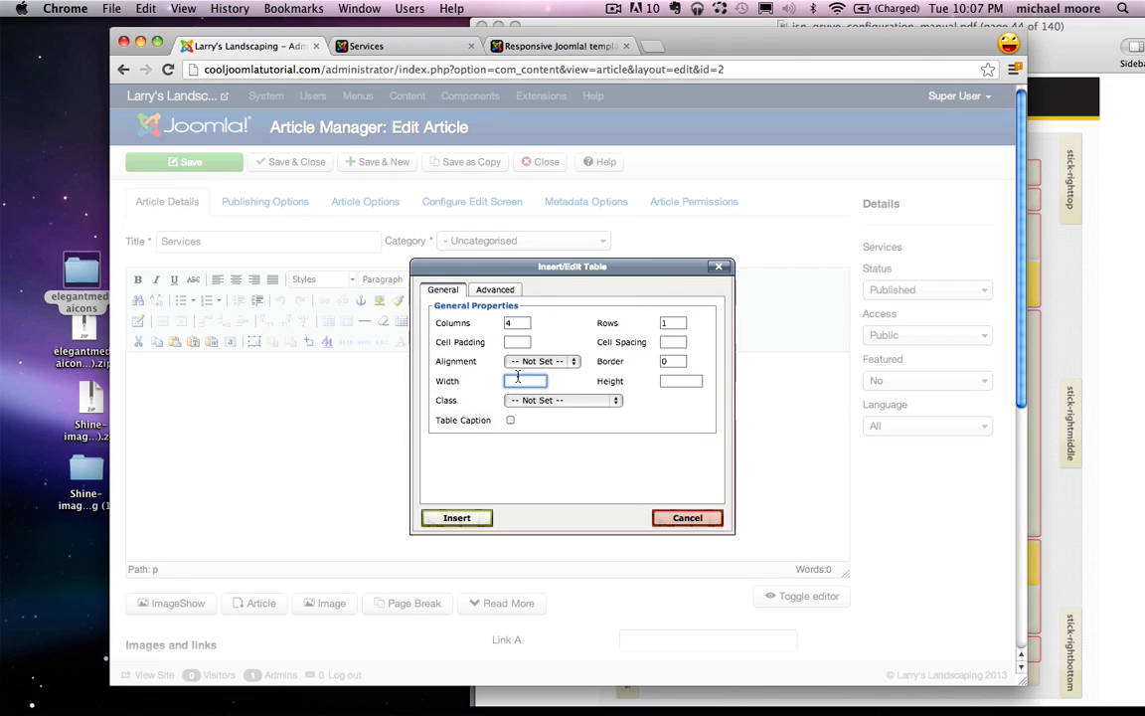
text(100)
click(475, 519)
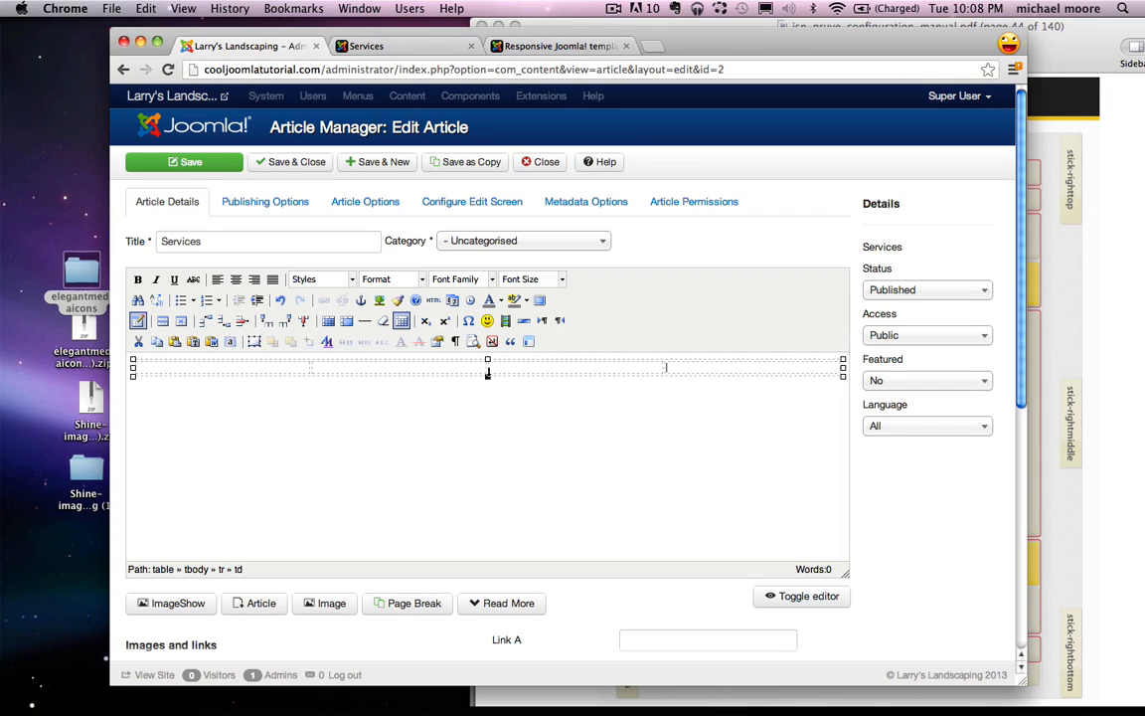
Step: Enlarge the table and start a bulleted list: Gardening, Tree trimming, Pruning, Sprinklers
drag(487, 374, 487, 493)
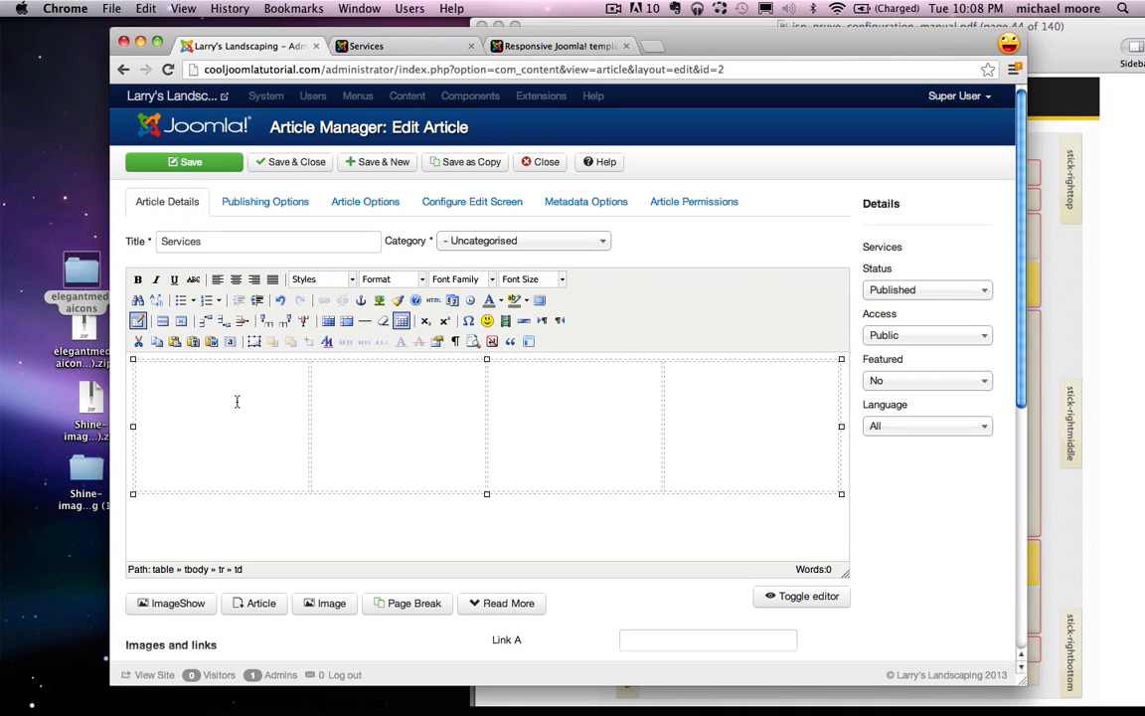
click(183, 303)
text(Gardening)
key(Return)
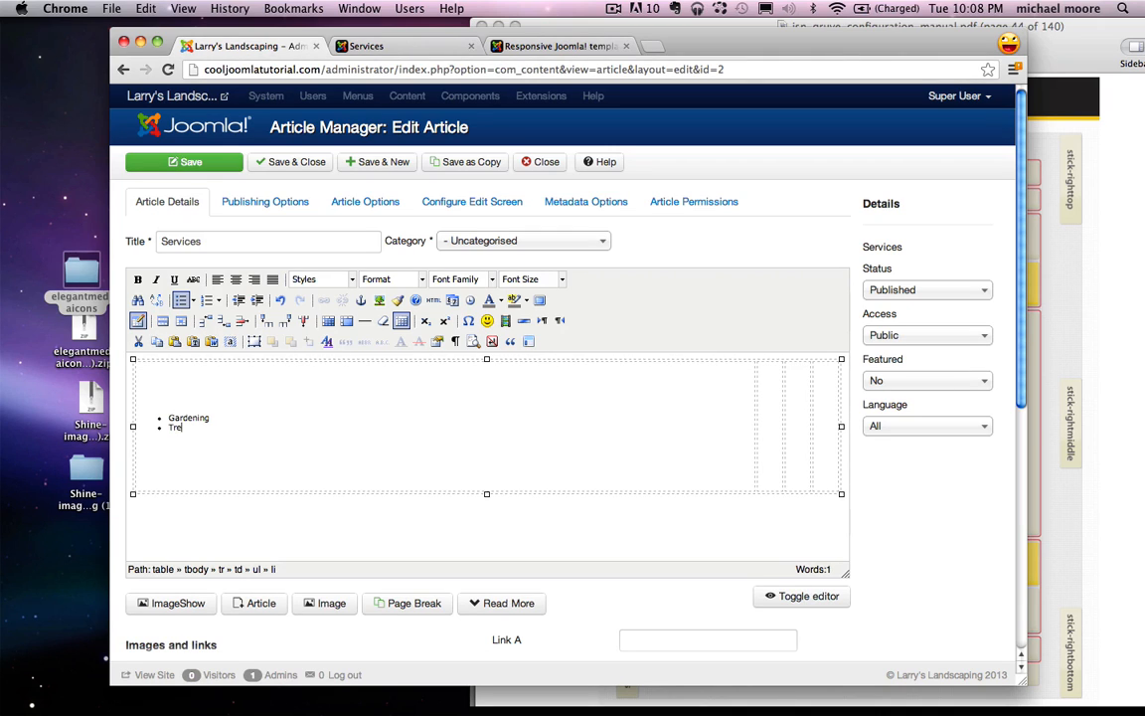
text(Tree trimming)
key(Return)
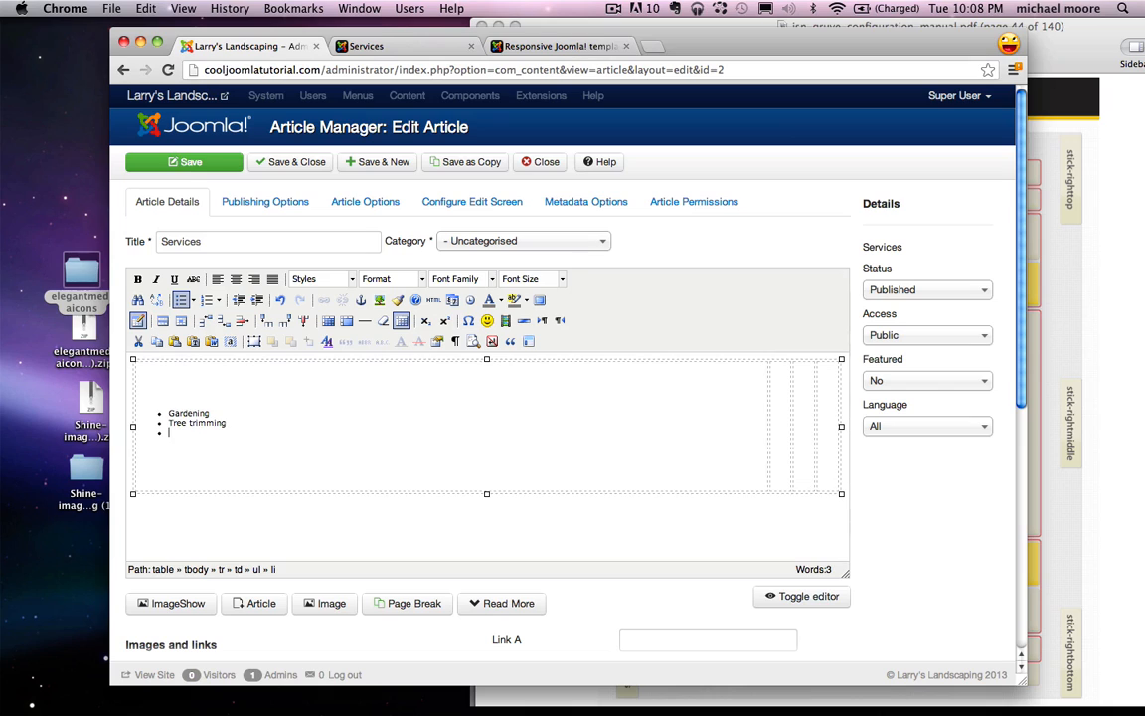
text(Pruning)
key(Return)
text(S)
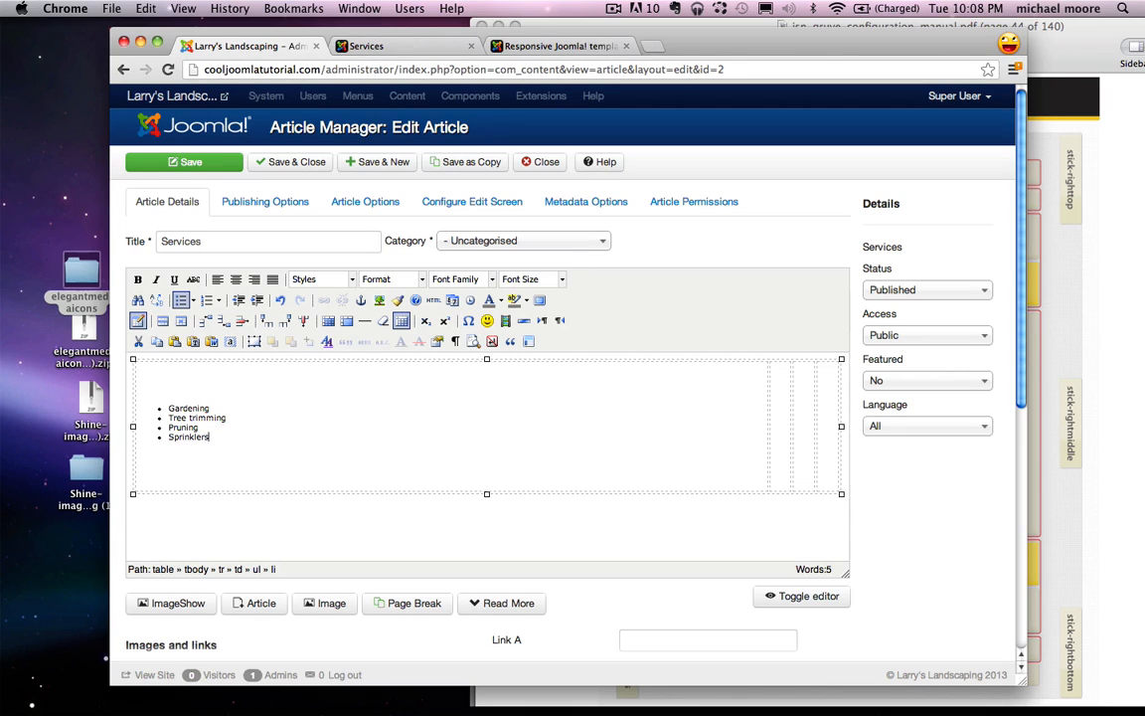
text(prinklers)
key(Return)
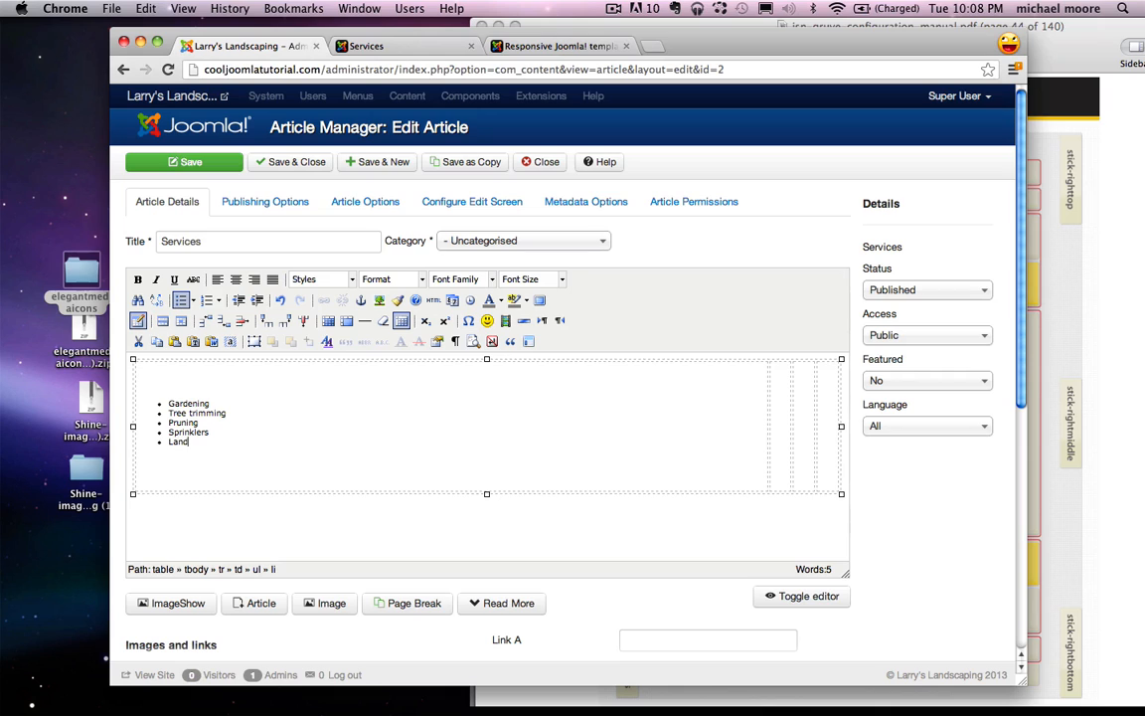
Step: Continue the list with Landscape Design, Pool Design, and placeholders 'Blah Blah', 'Blah', 'Blah'
text(Landscape Design)
key(Return)
text(P)
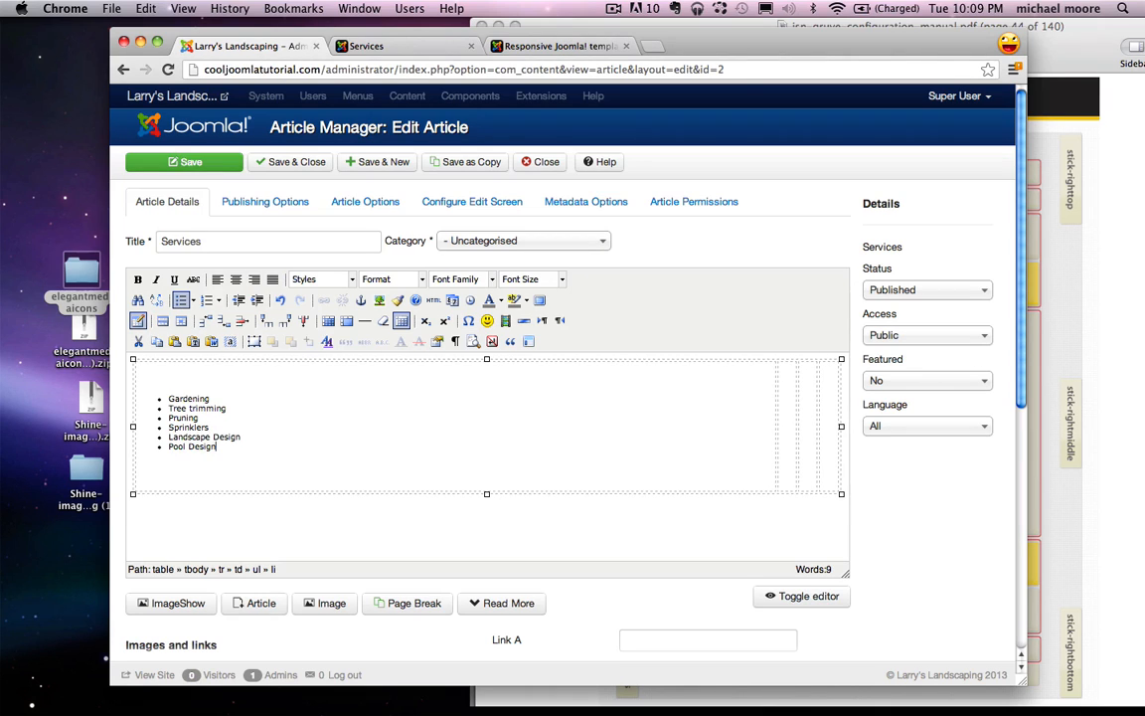
text(ool Design)
key(Return)
text(Blah Blah)
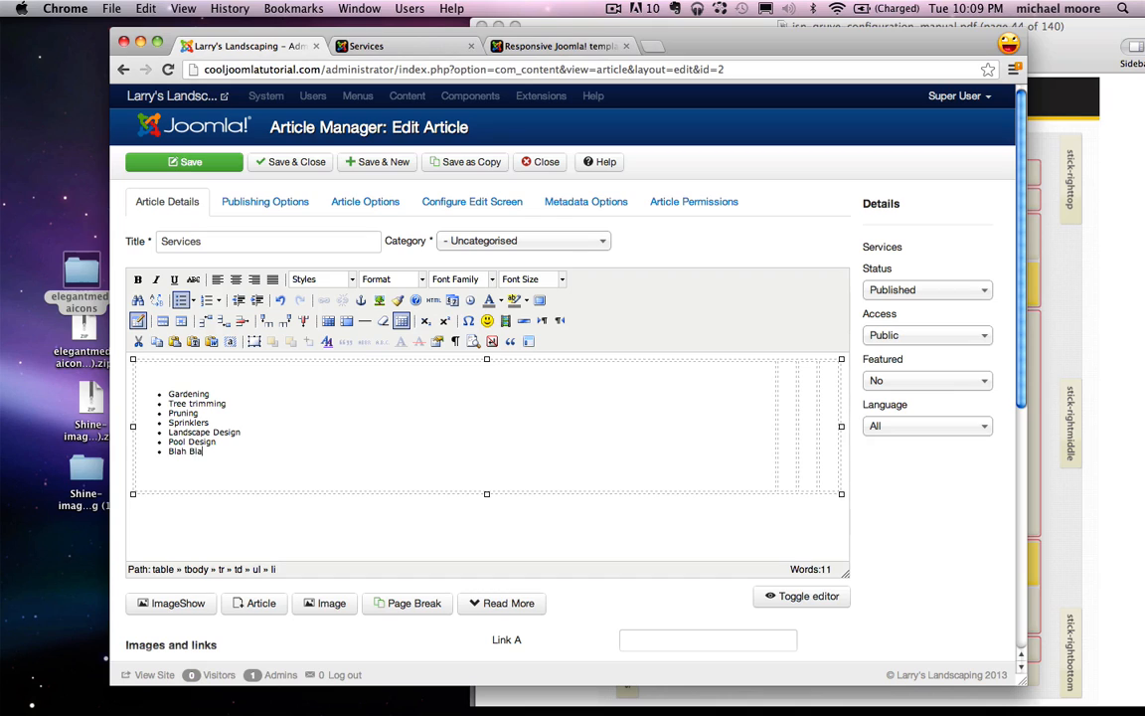
key(Return)
text(Blah)
key(Return)
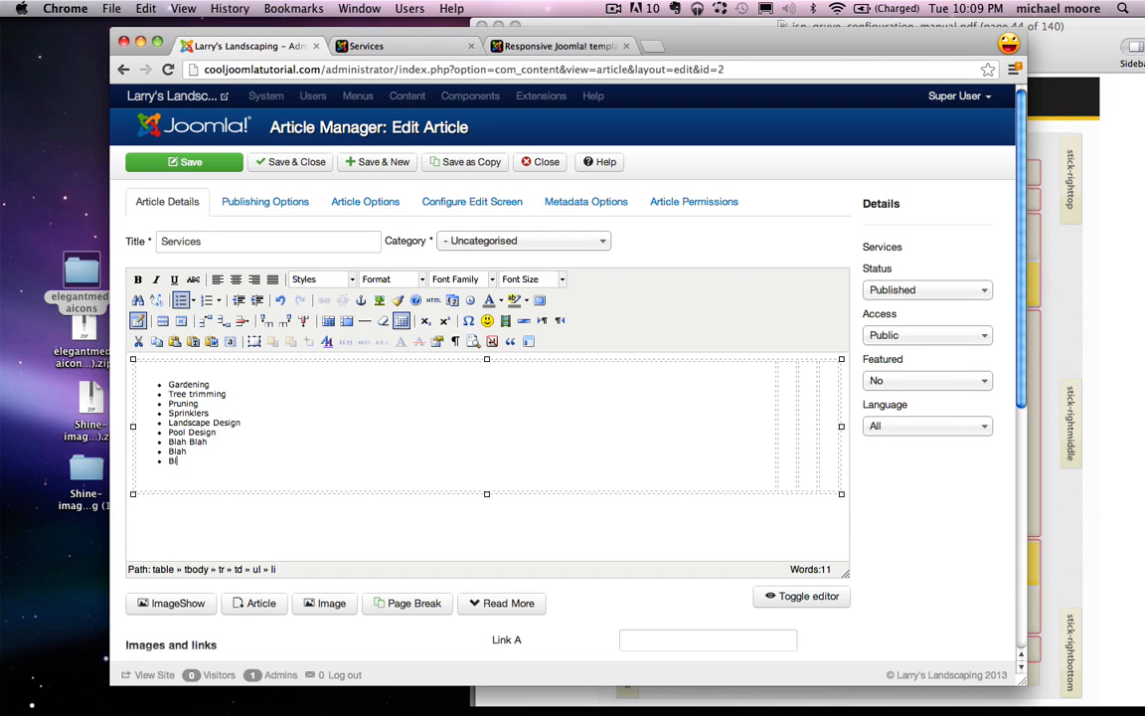
text(Blah)
key(Return)
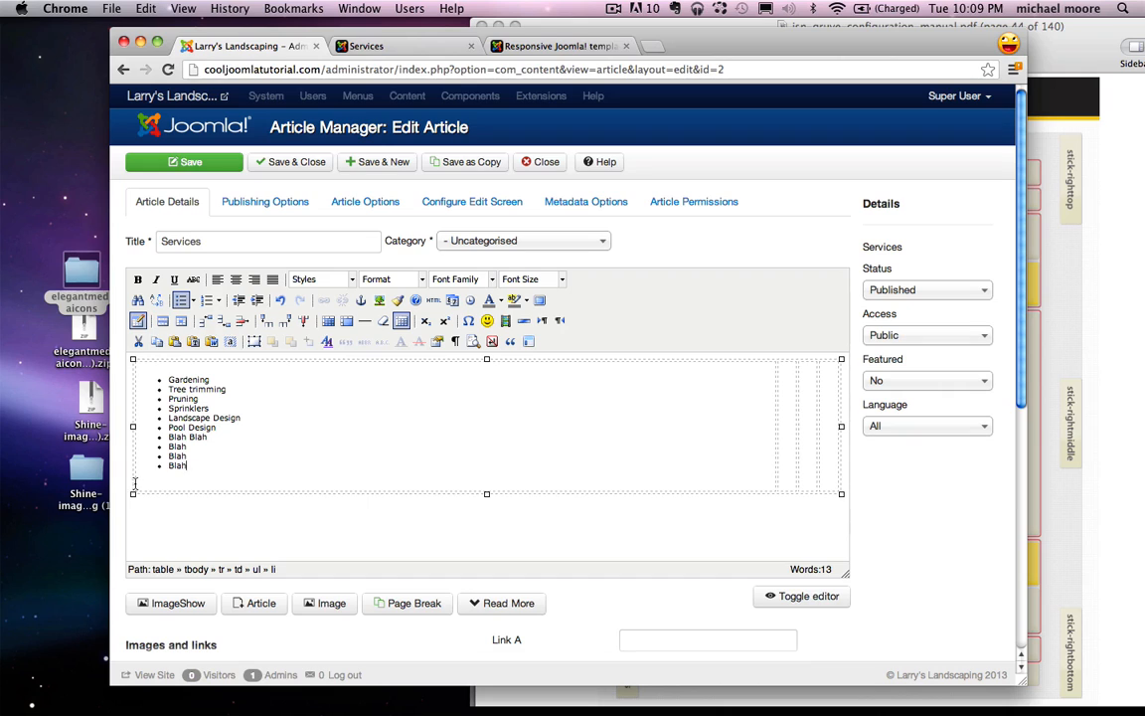
Step: Select the bulleted services list in the first table cell to copy it
drag(214, 463, 154, 386)
key(ctrl+c)
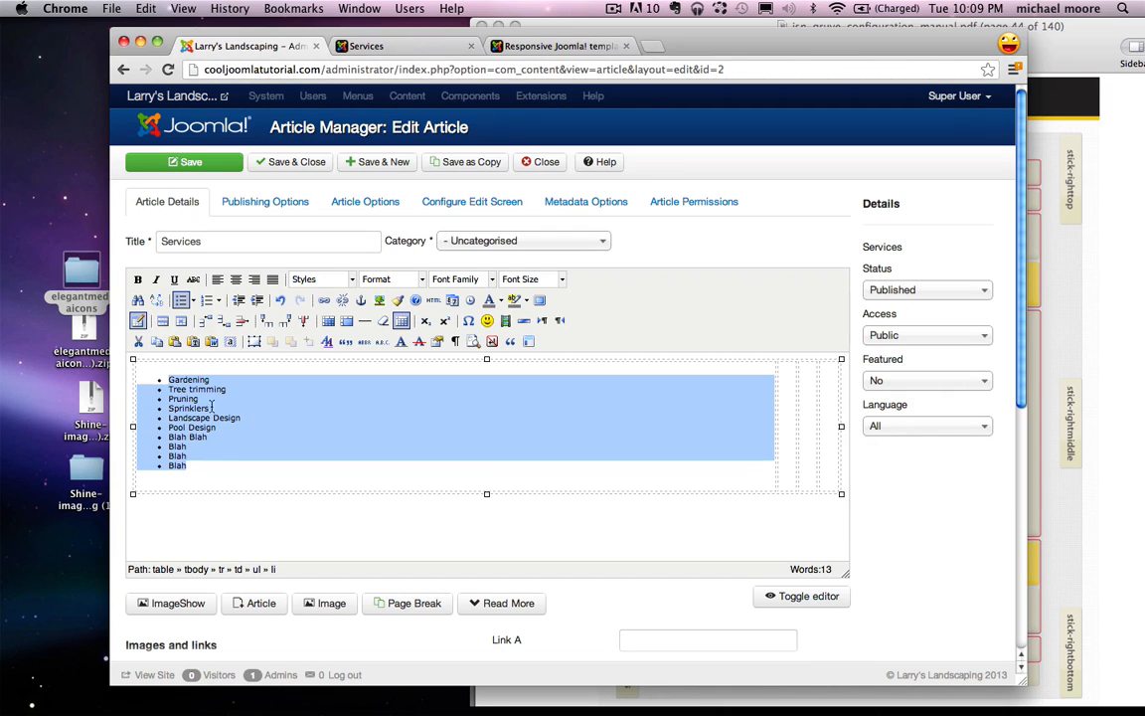
click(196, 419)
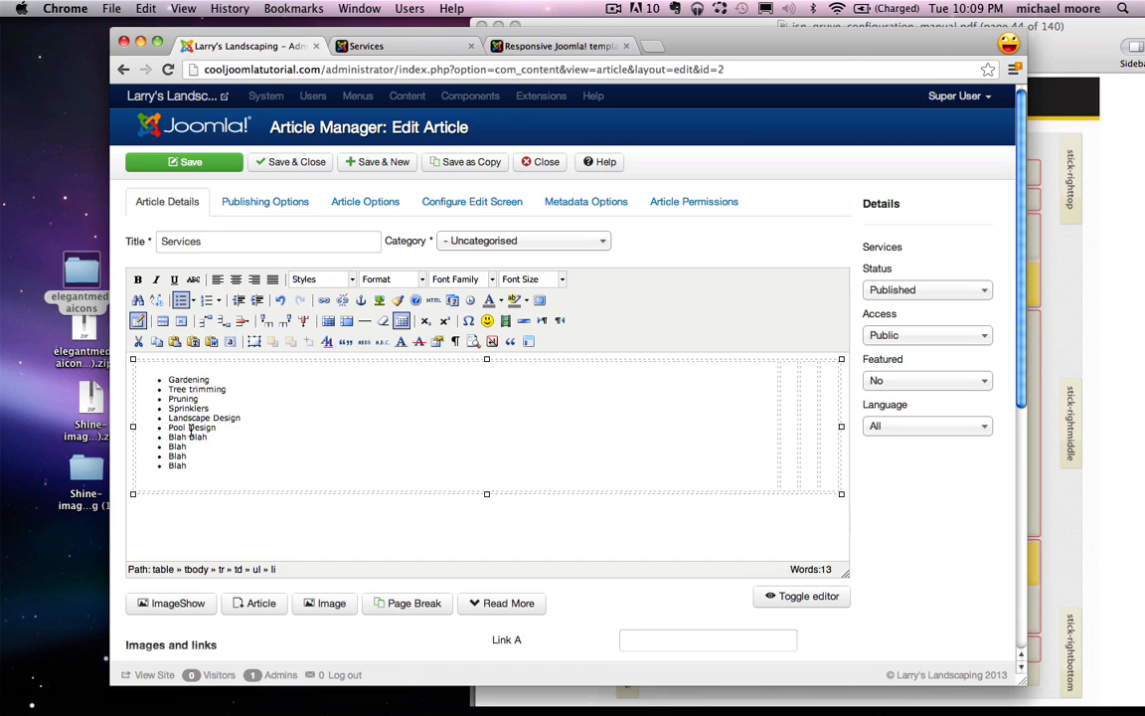
drag(192, 464, 131, 372)
drag(240, 453, 159, 378)
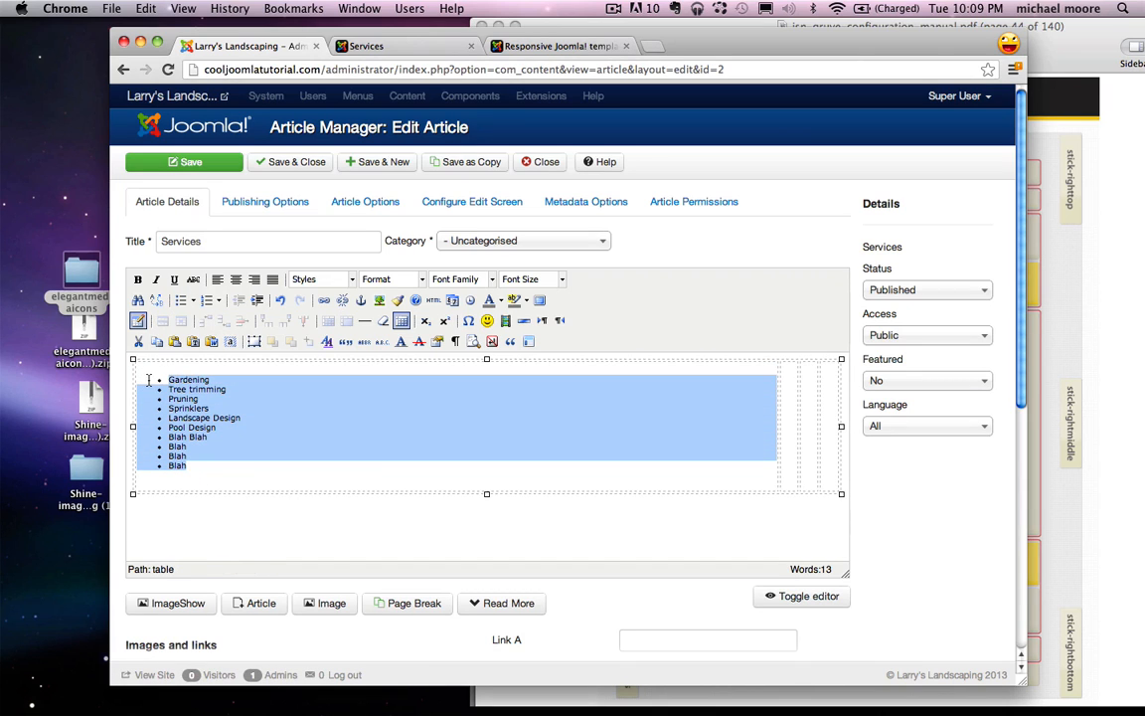
Step: Paste the services list into the second, third and fourth table columns
click(786, 393)
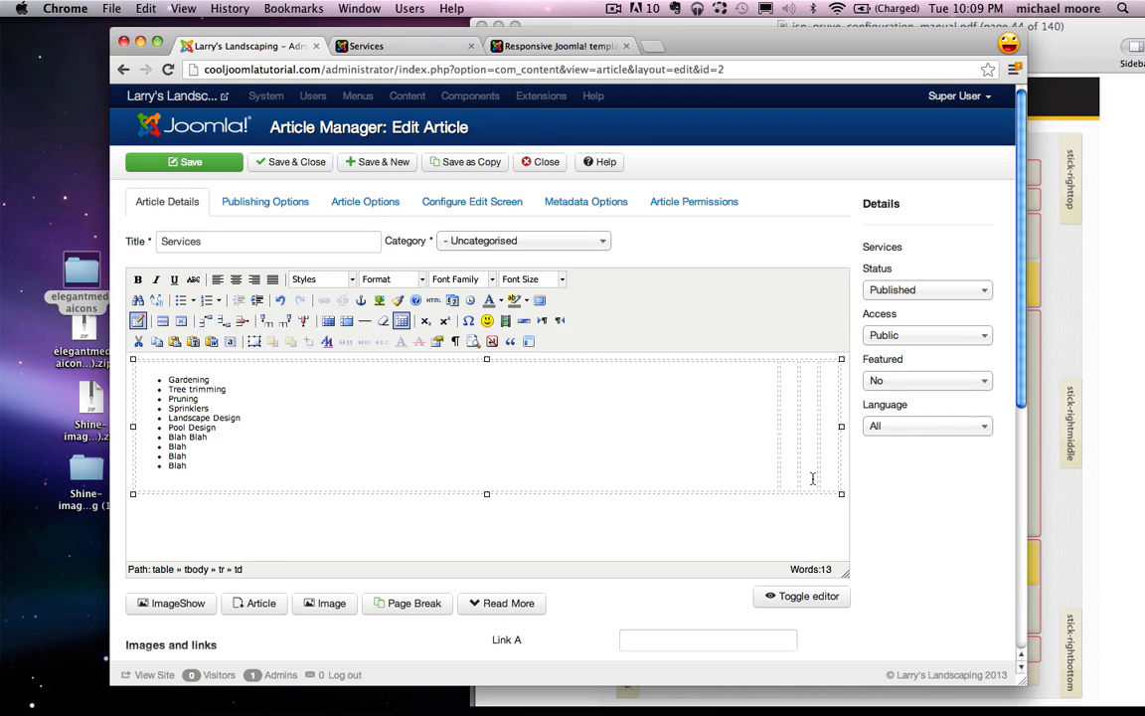
key(ctrl+v)
click(822, 411)
key(ctrl+v)
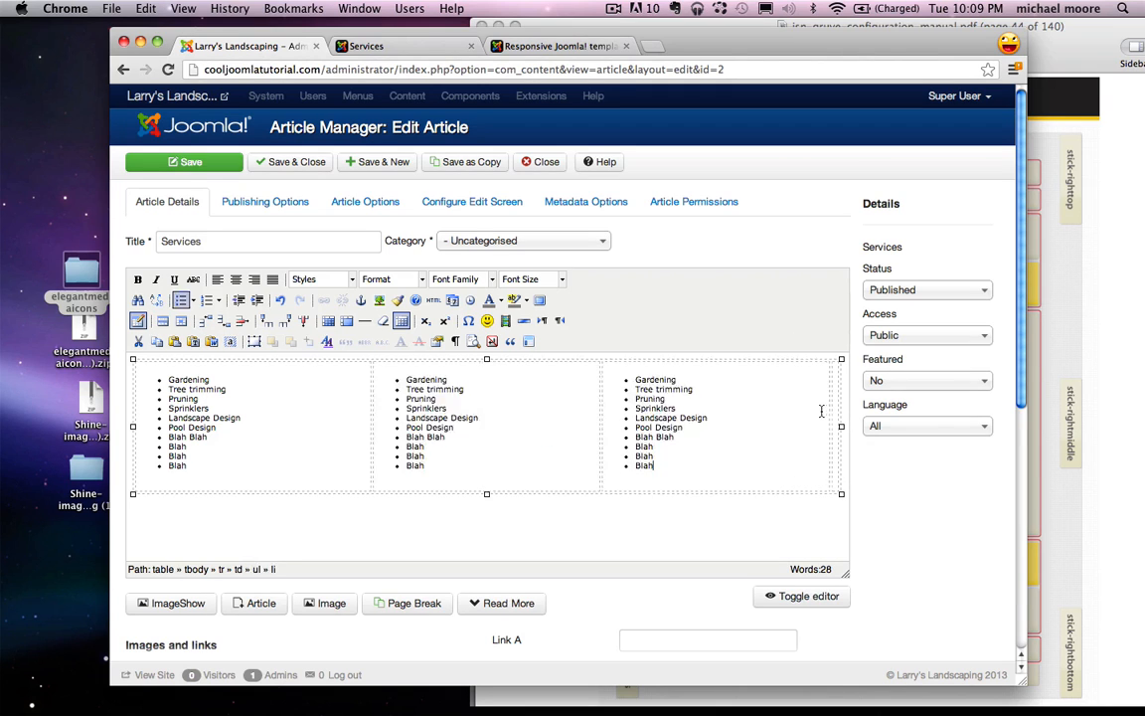
click(824, 401)
key(ctrl+v)
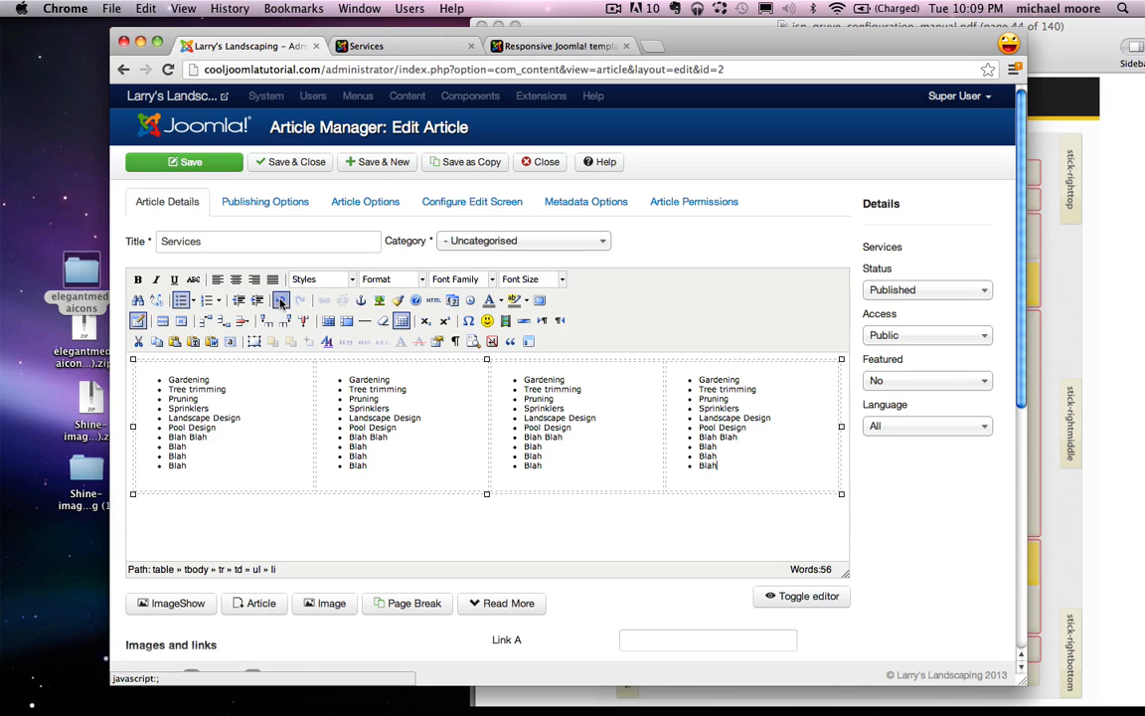
Step: Place the caret just before the services table
click(146, 517)
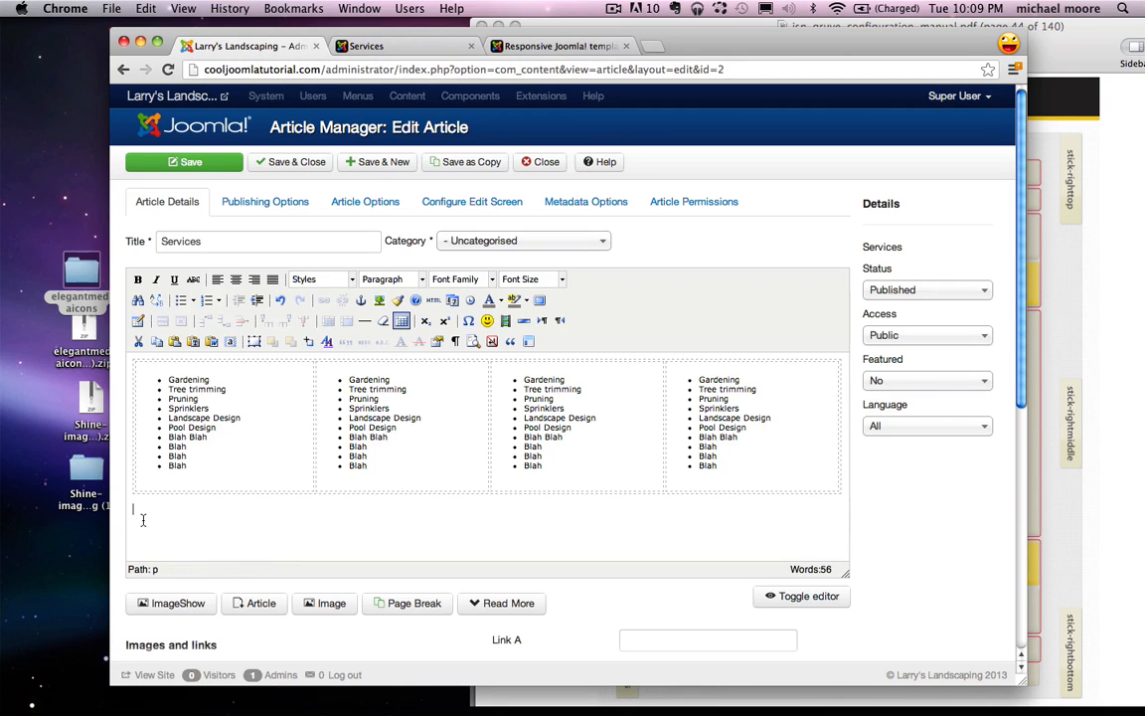
key(Up)
click(132, 410)
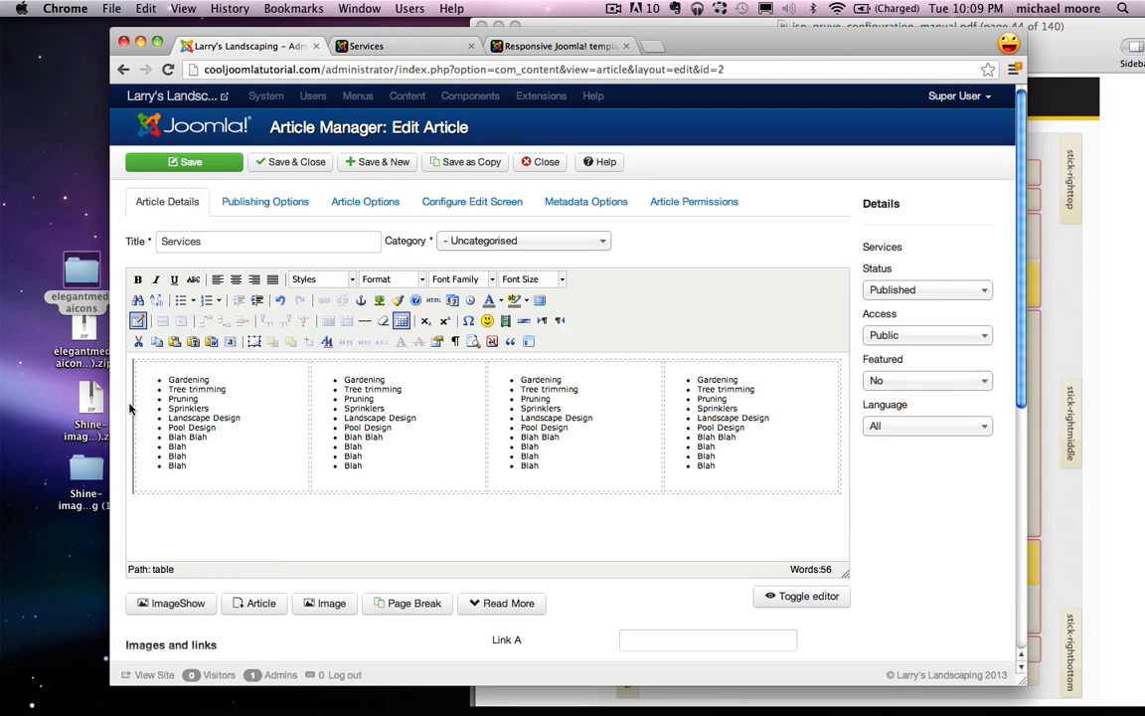
Step: Add 'Our services include but are not limited to...' above the table as Heading 2 and save
key(Return)
key(Up)
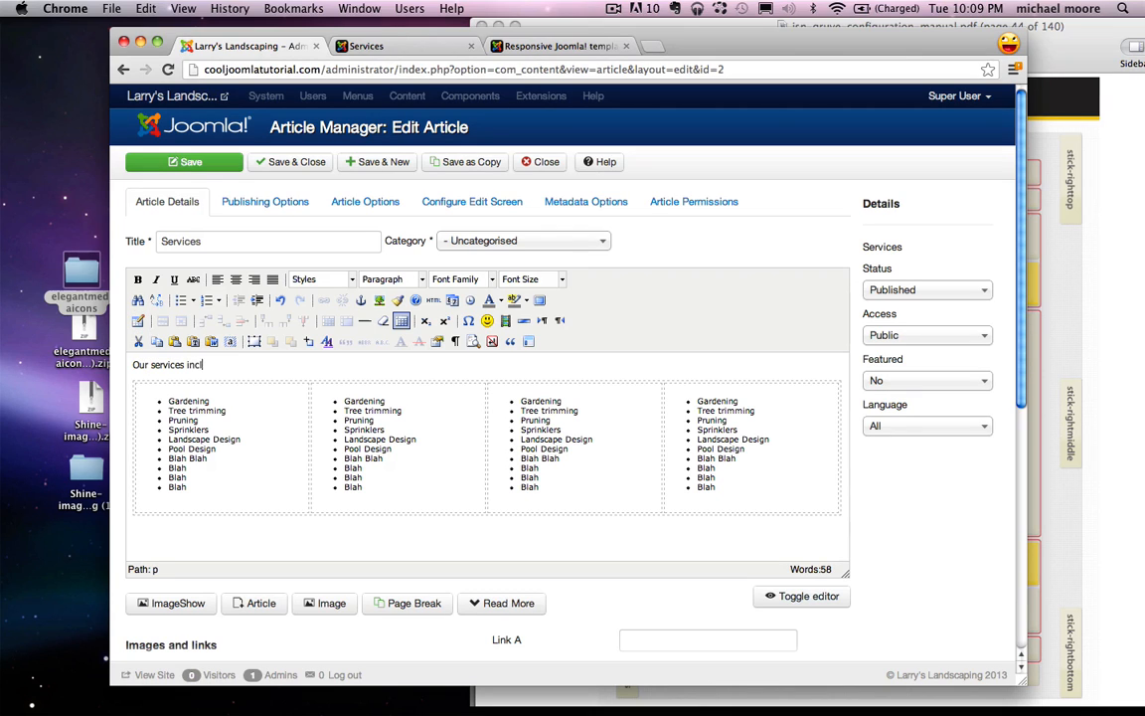
text(Our services include but are not limited to...)
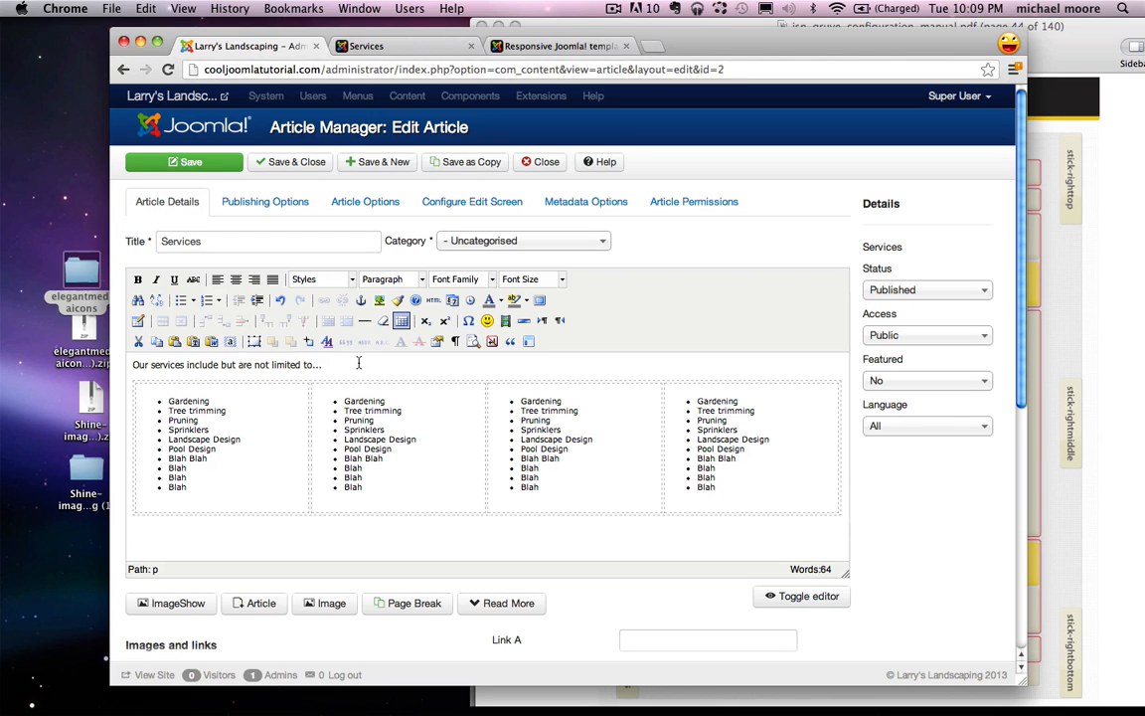
drag(359, 364, 135, 365)
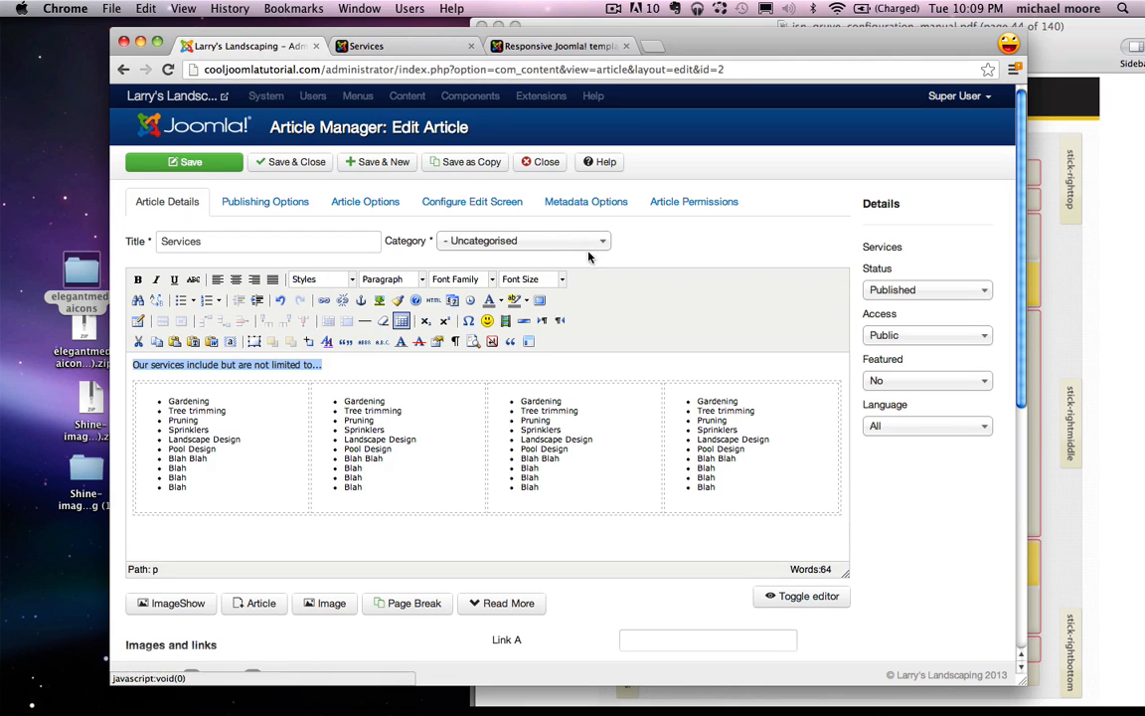
click(386, 279)
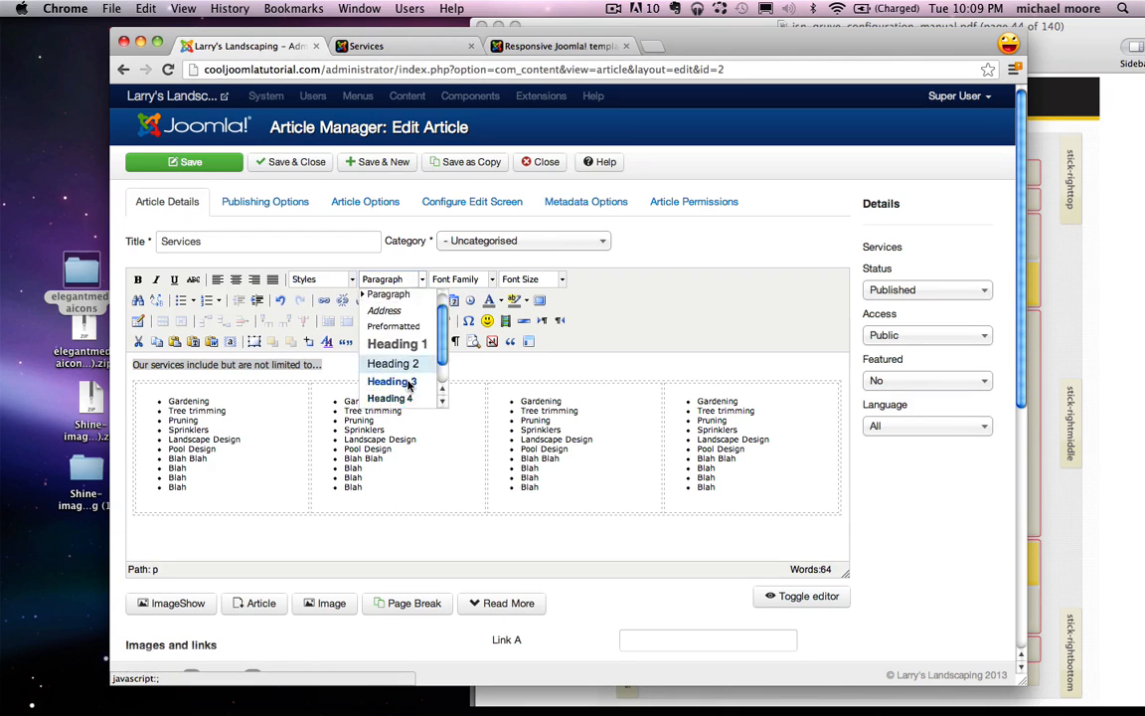
click(390, 354)
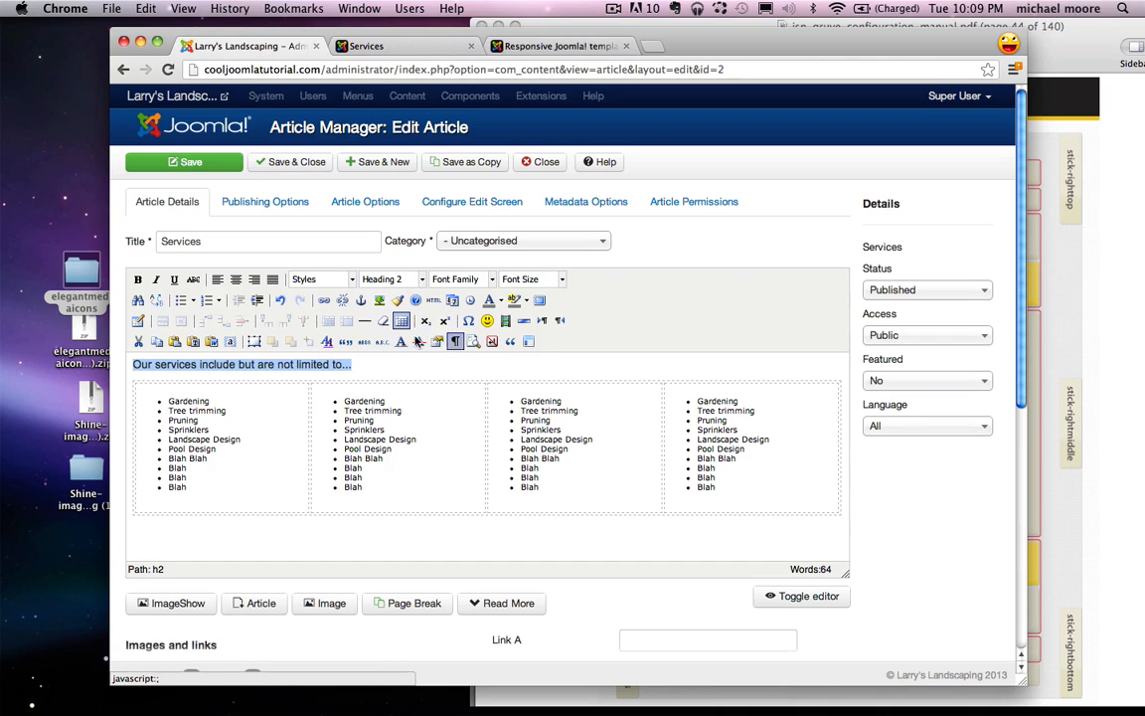
click(511, 375)
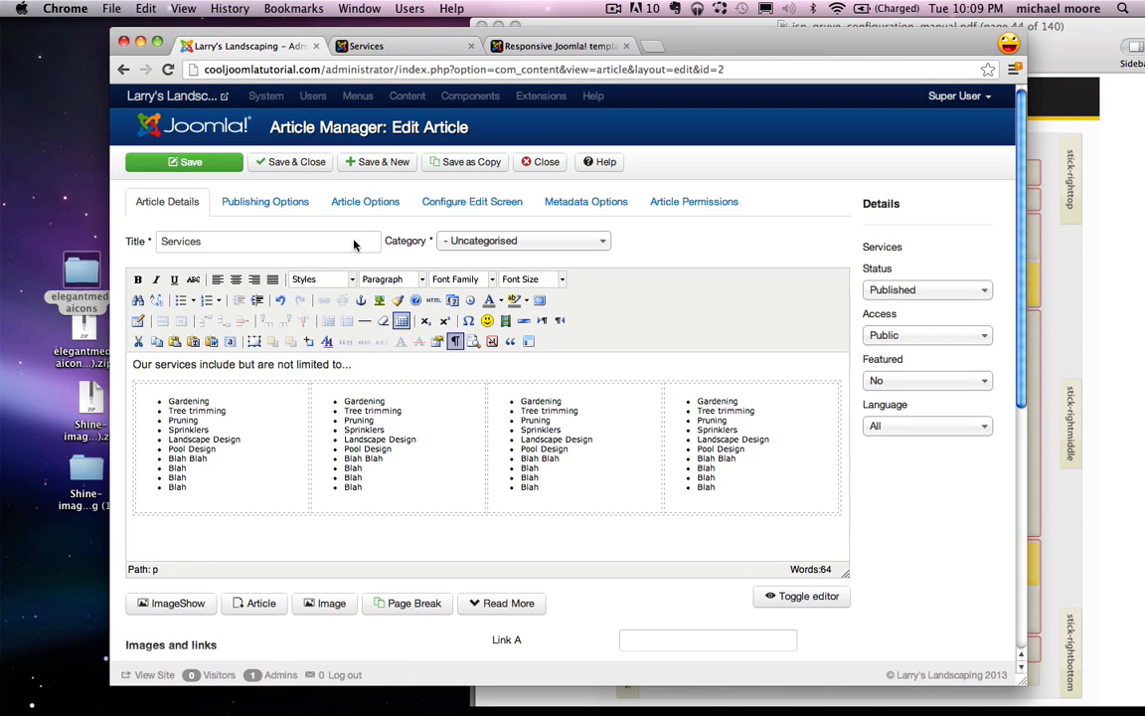
click(189, 161)
Step: Reload the live Services page to check the heading and four lists, then visit Our Work
click(426, 48)
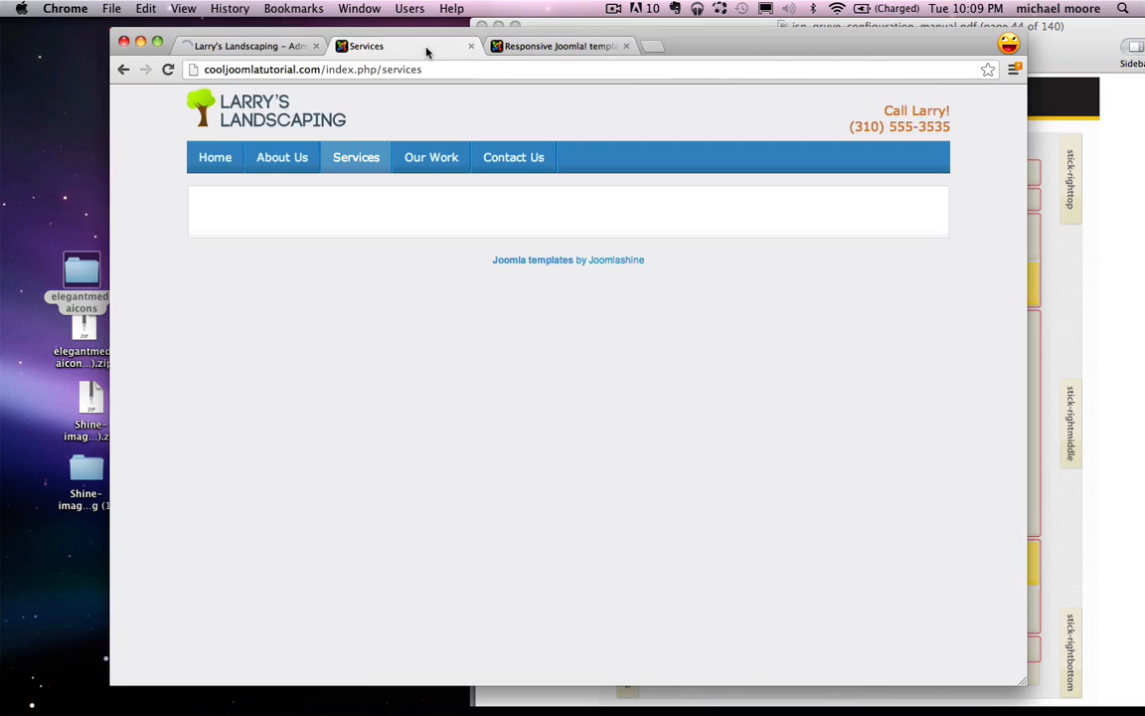
click(357, 163)
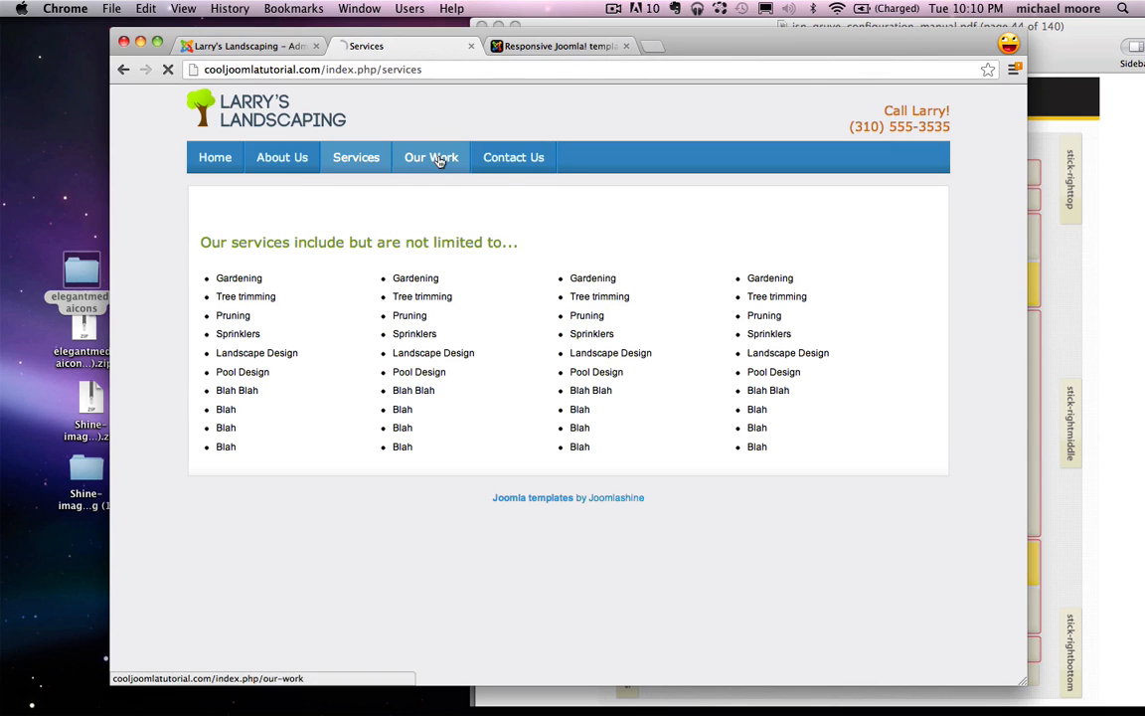
click(431, 157)
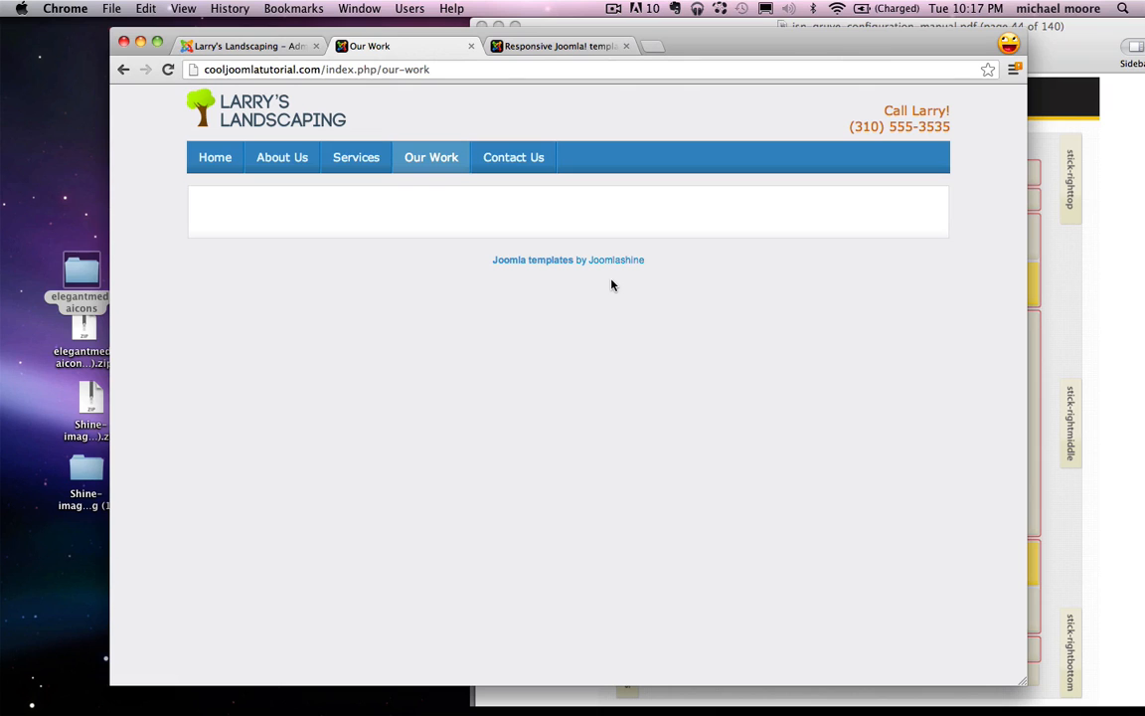
Step: Close the Services article and open the Media Manager from the Content menu
click(243, 46)
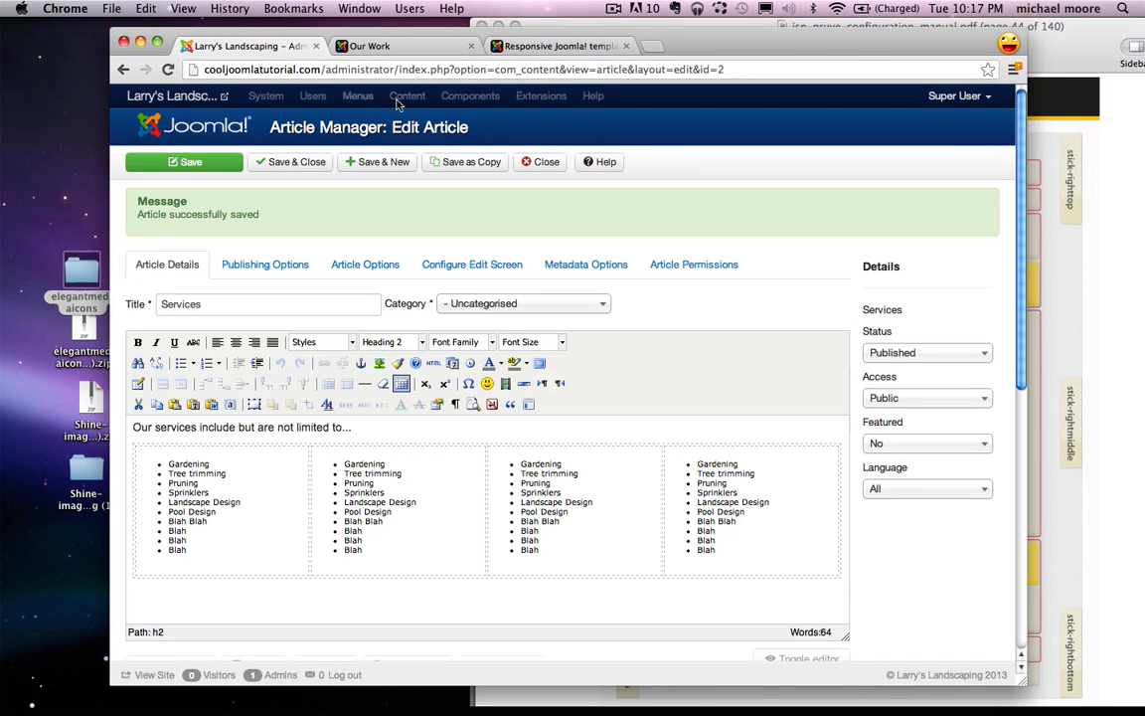
click(558, 161)
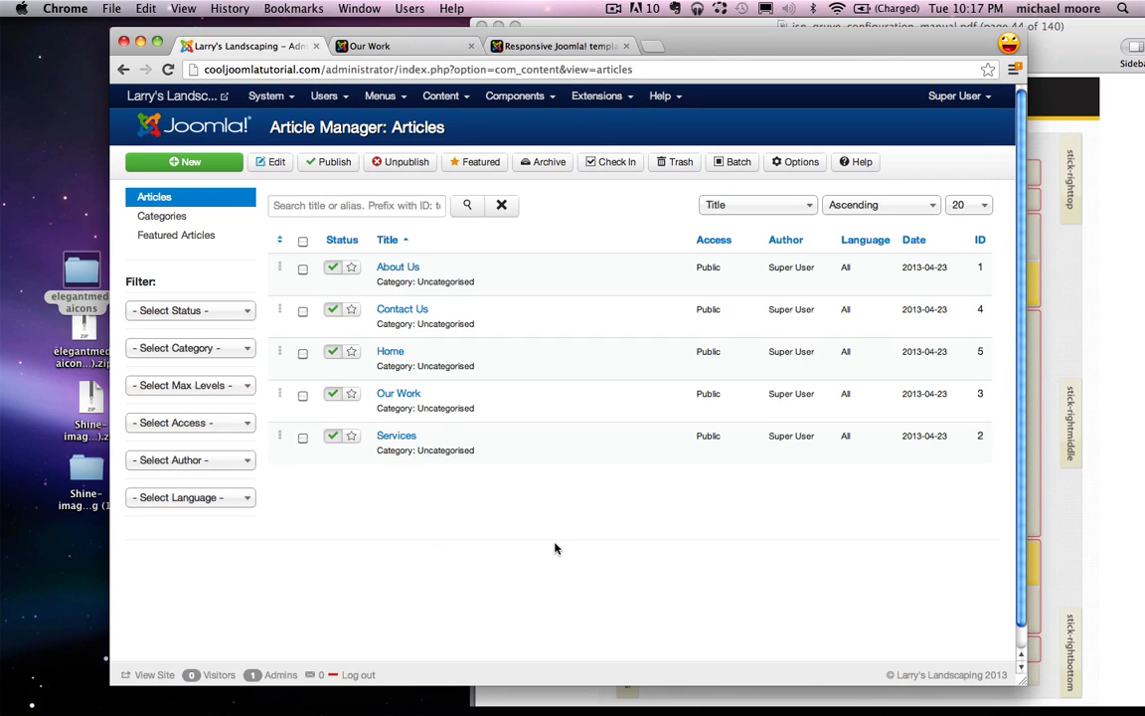
click(443, 100)
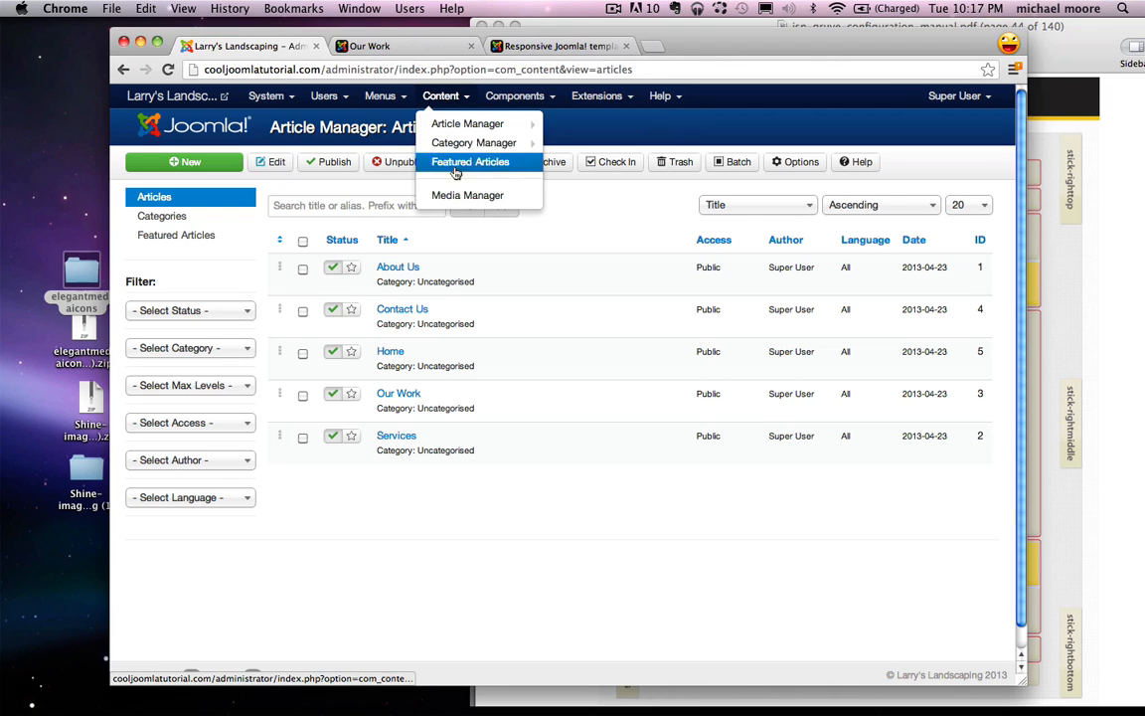
click(468, 199)
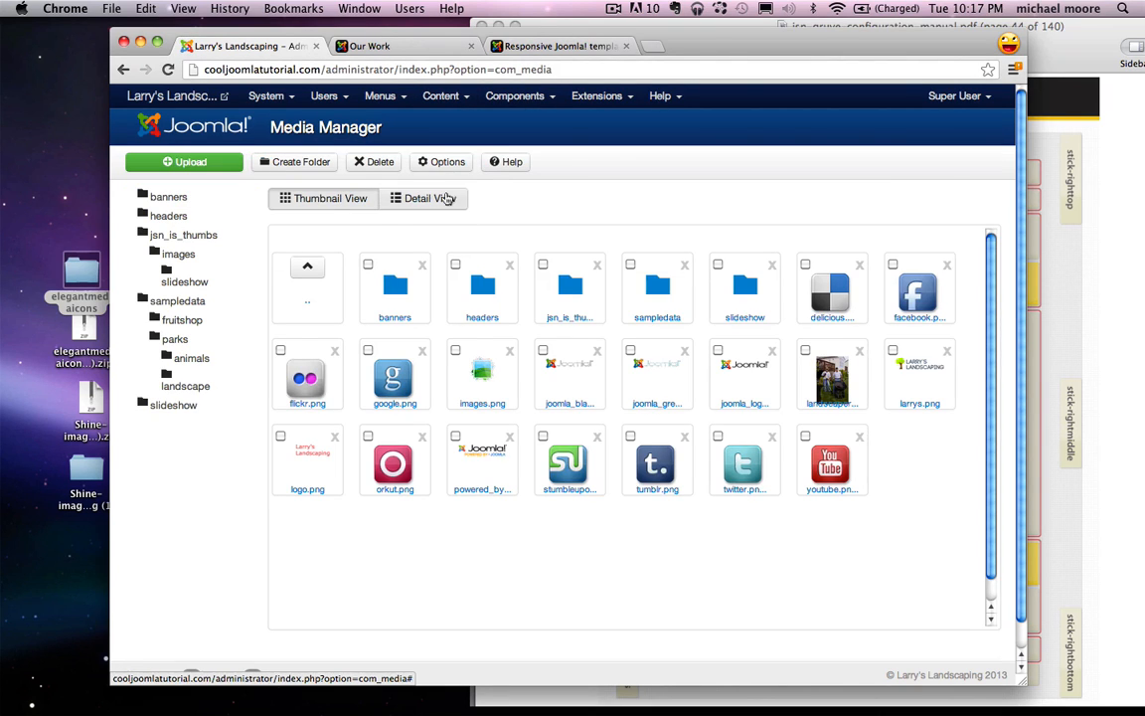
Step: Make a 'gallery' folder in the Media Manager images directory and open it
click(270, 163)
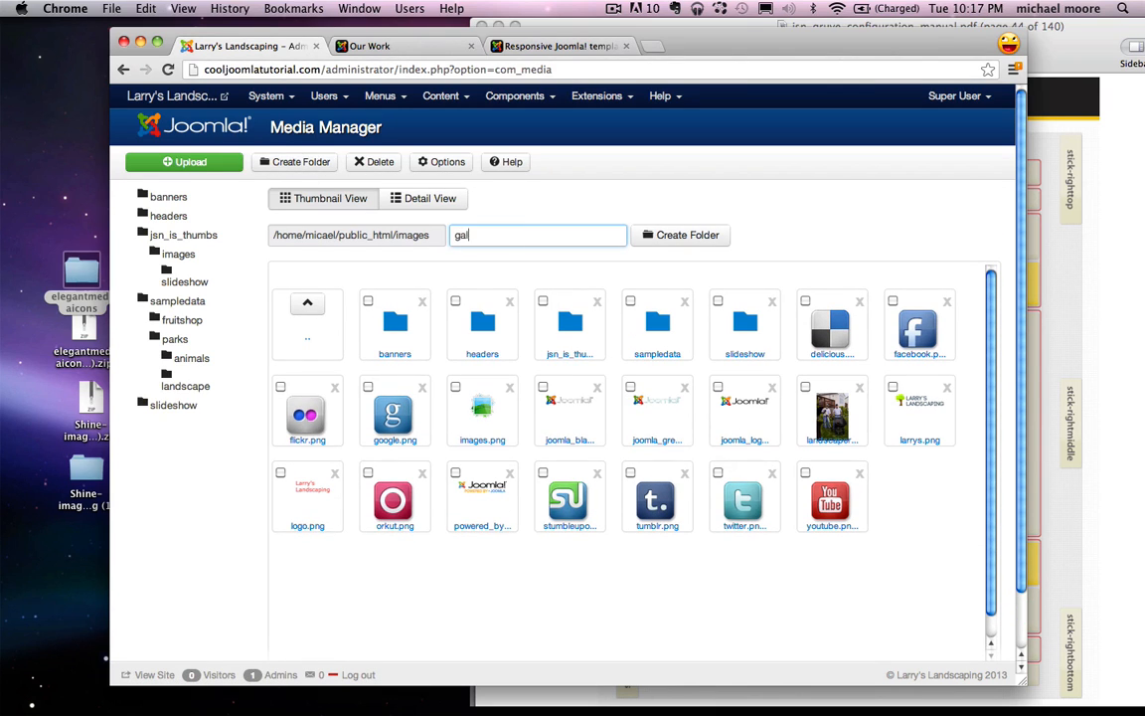
text(gallery)
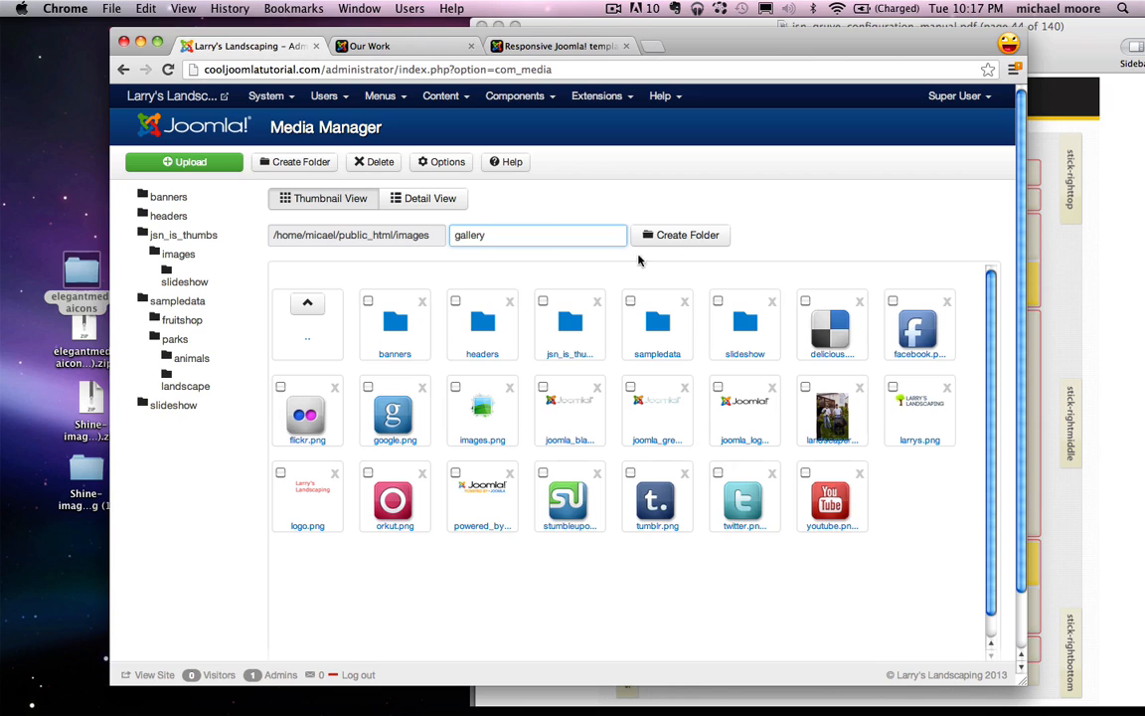
click(708, 239)
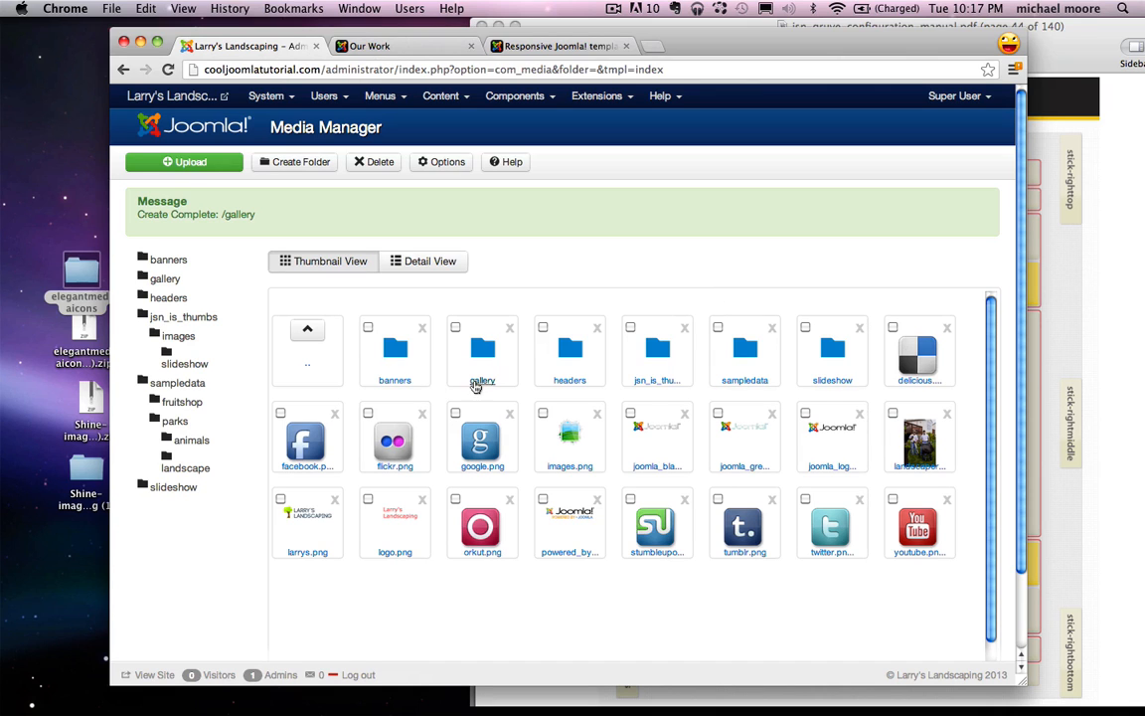
click(478, 382)
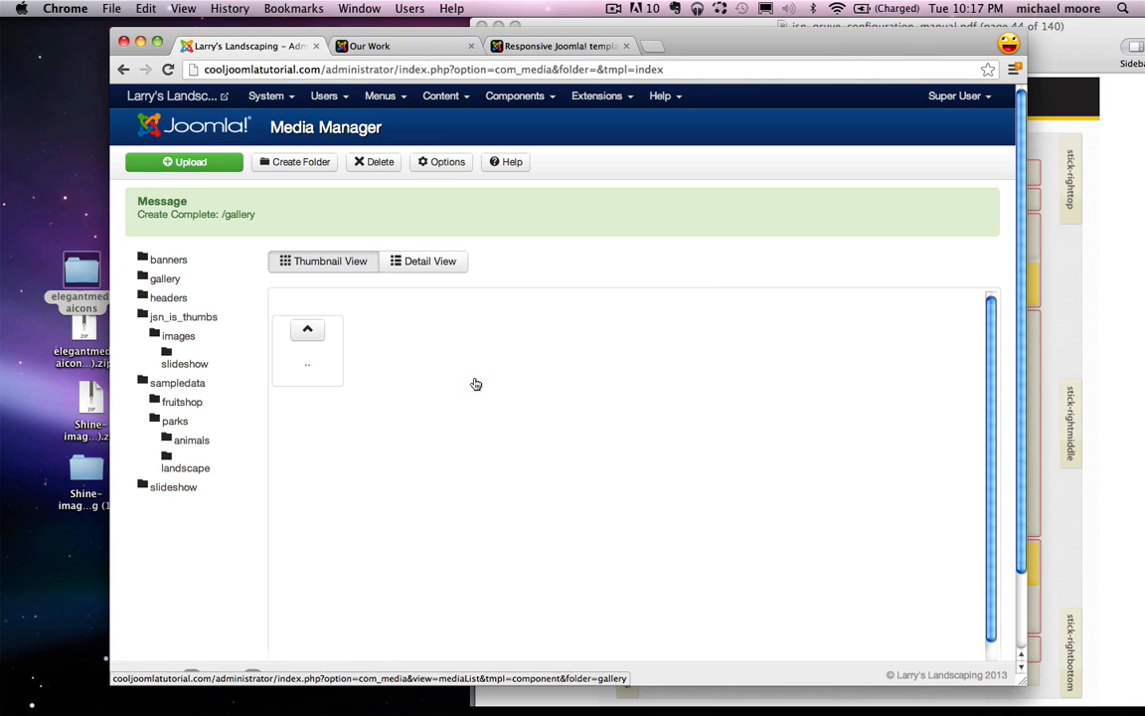
scroll(561, 255, down, 1)
Step: In the upload file dialog, browse to Desktop > ilwd > Landscaping > gallery
scroll(366, 223, up, 1)
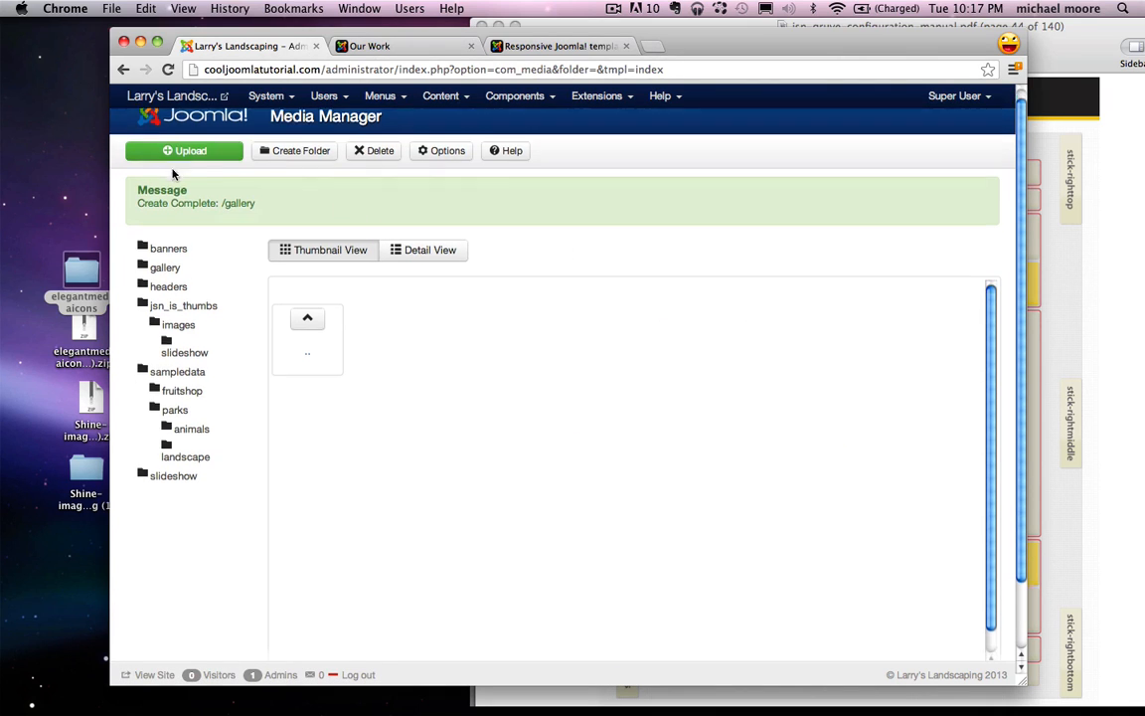
scroll(174, 246, down, 3)
scroll(184, 158, up, 3)
click(199, 161)
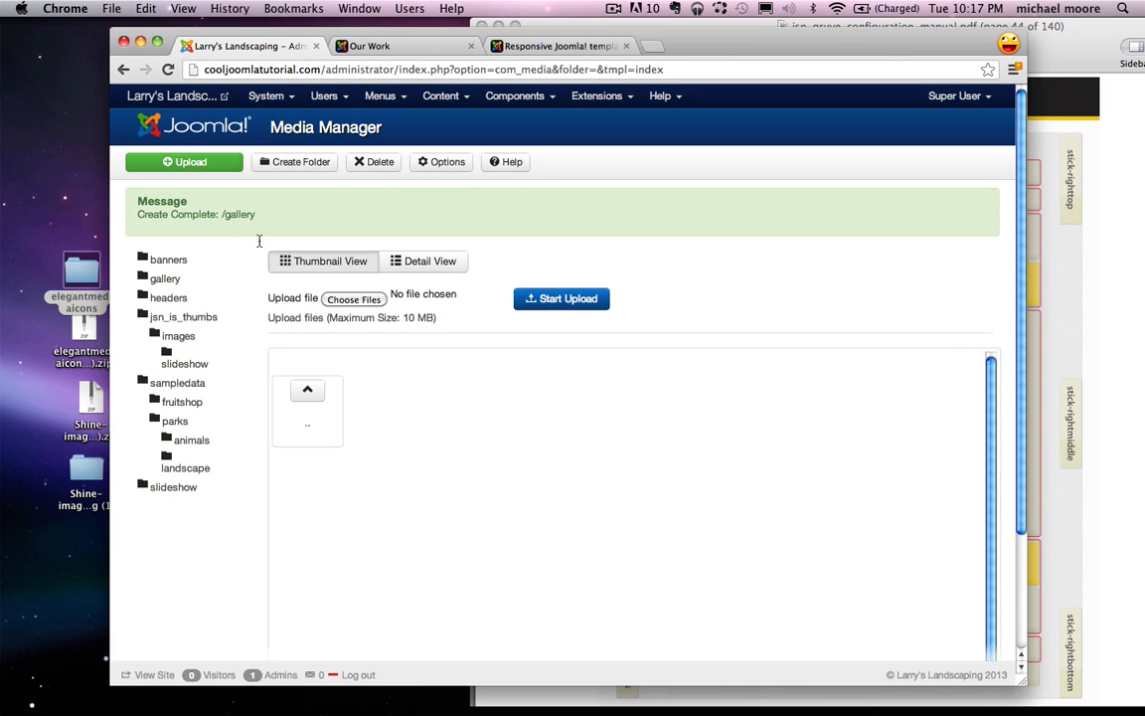
click(341, 302)
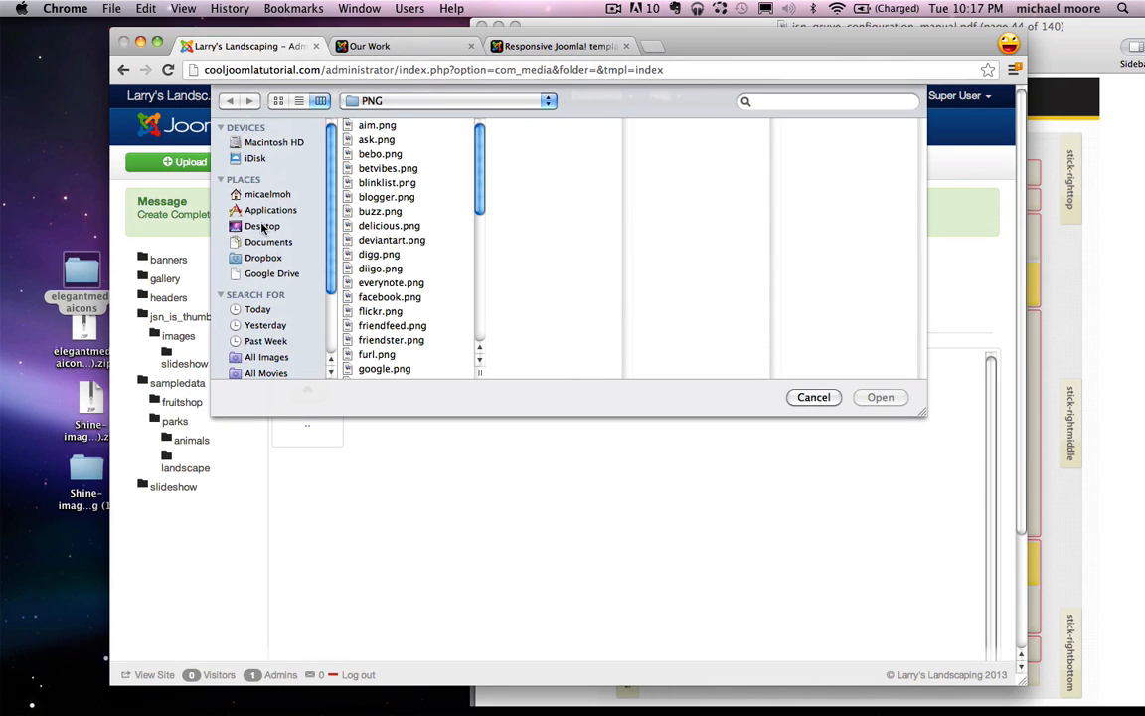
click(262, 227)
click(383, 254)
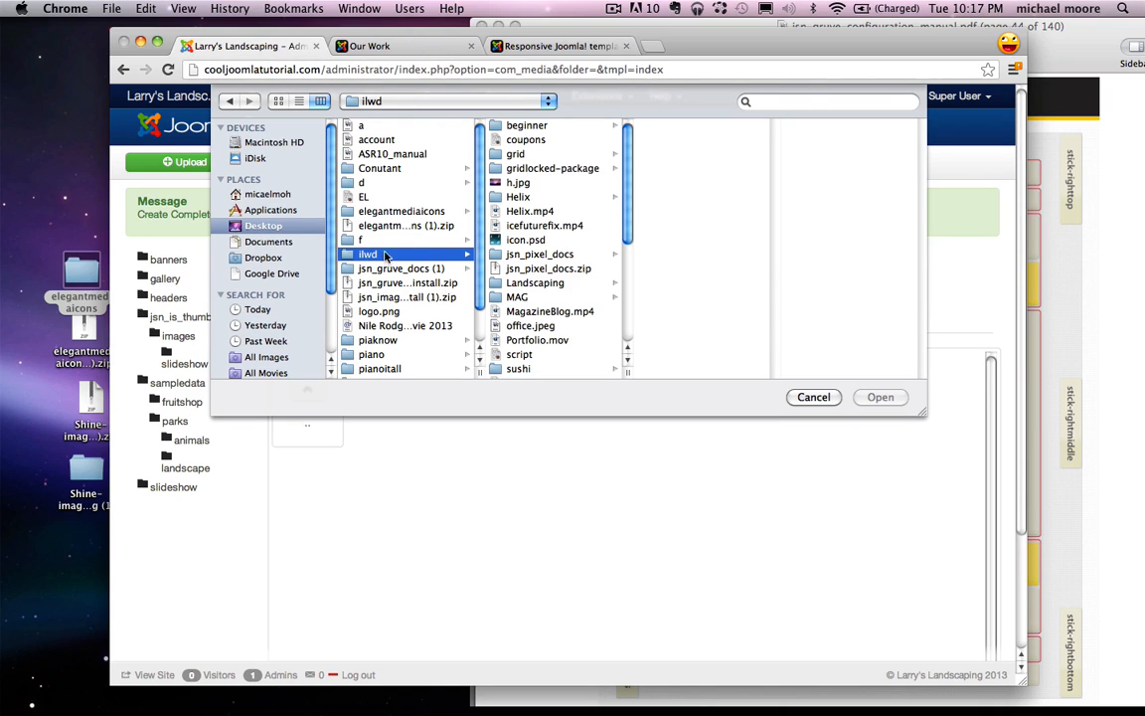
click(537, 284)
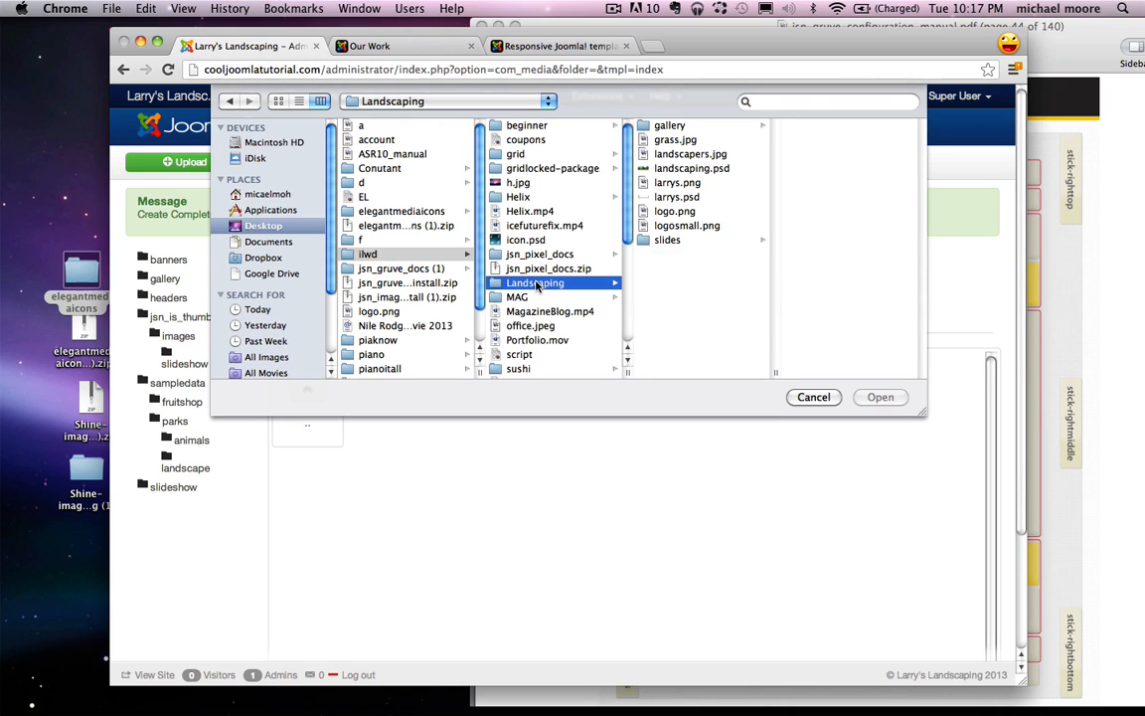
click(666, 126)
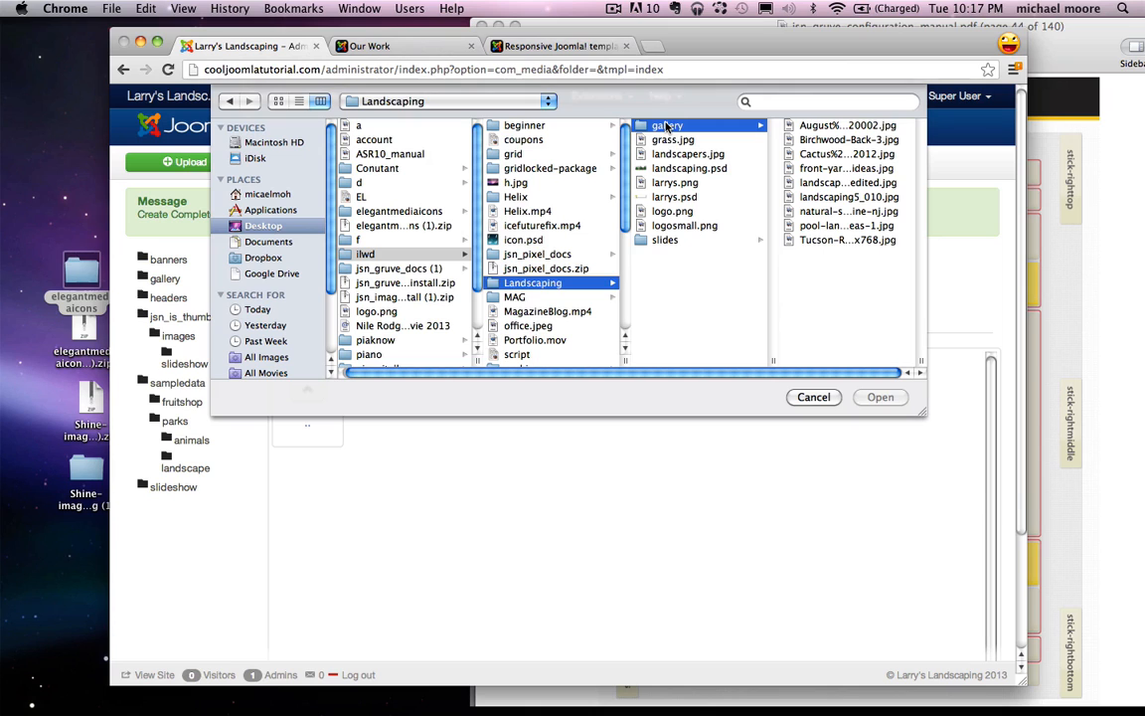
Step: Select all nine landscape photos and upload them into the gallery media folder
click(805, 240)
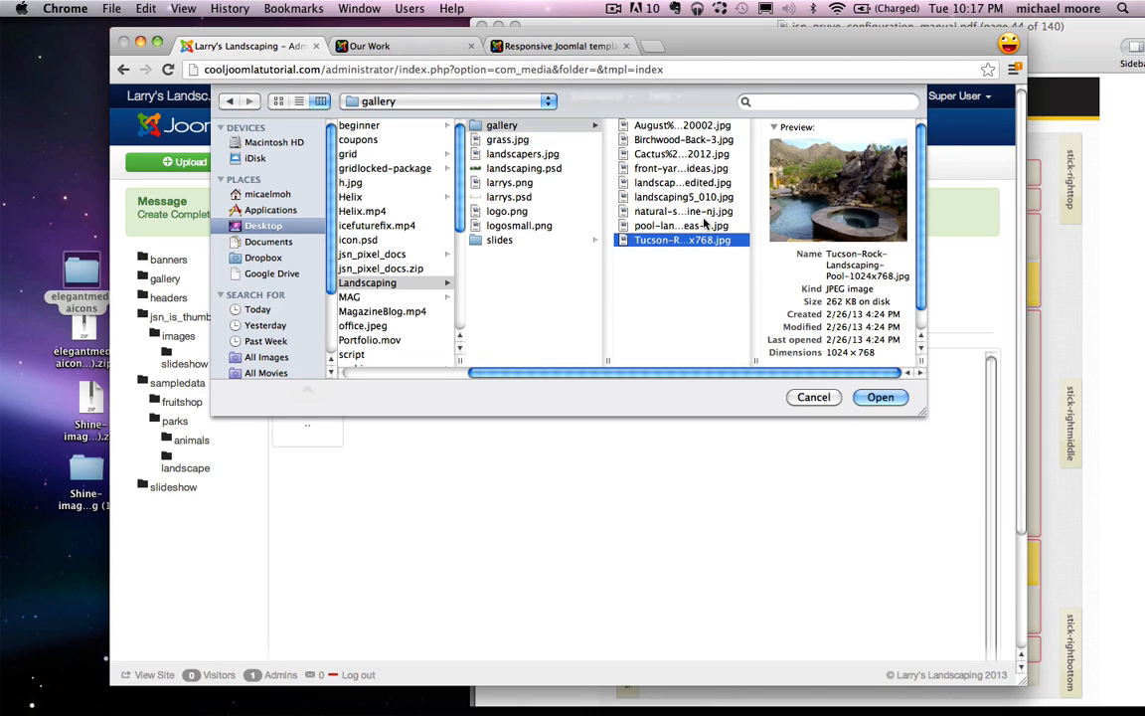
shift+click(662, 128)
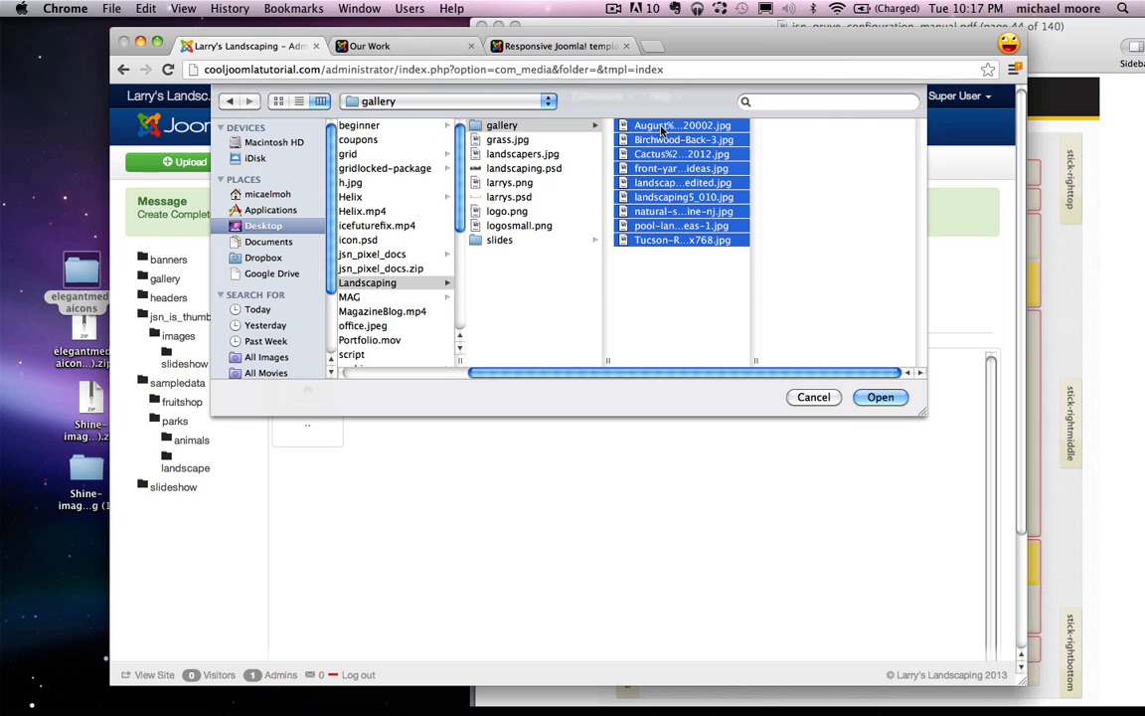
click(880, 397)
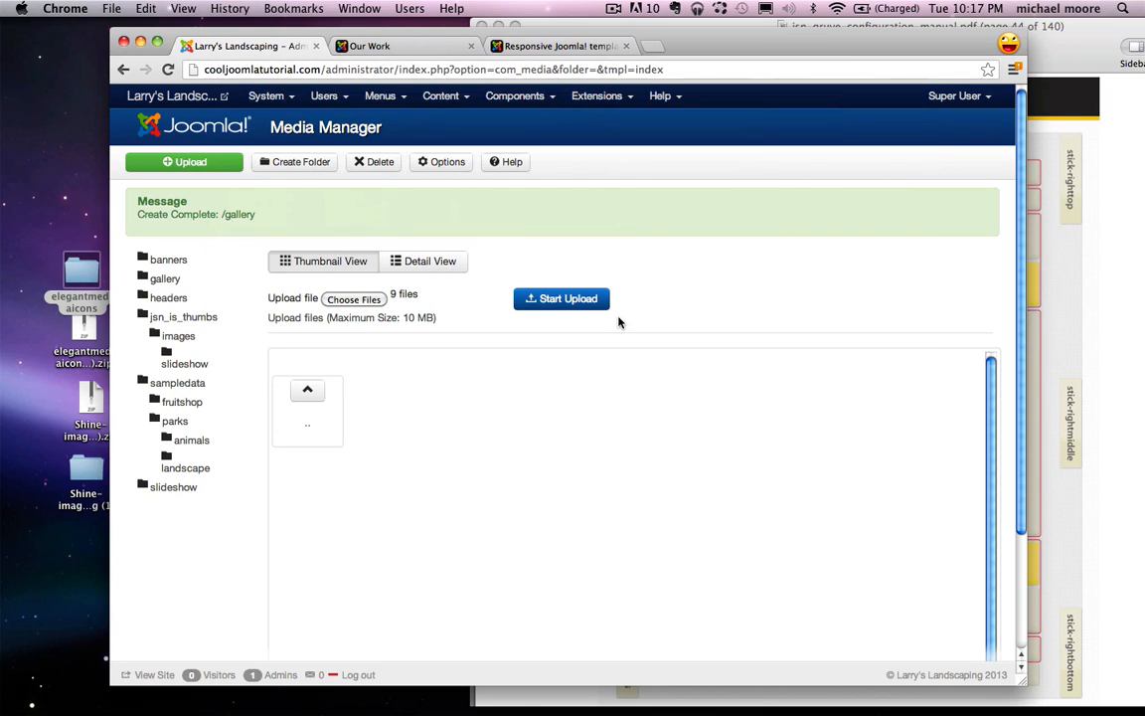
click(567, 306)
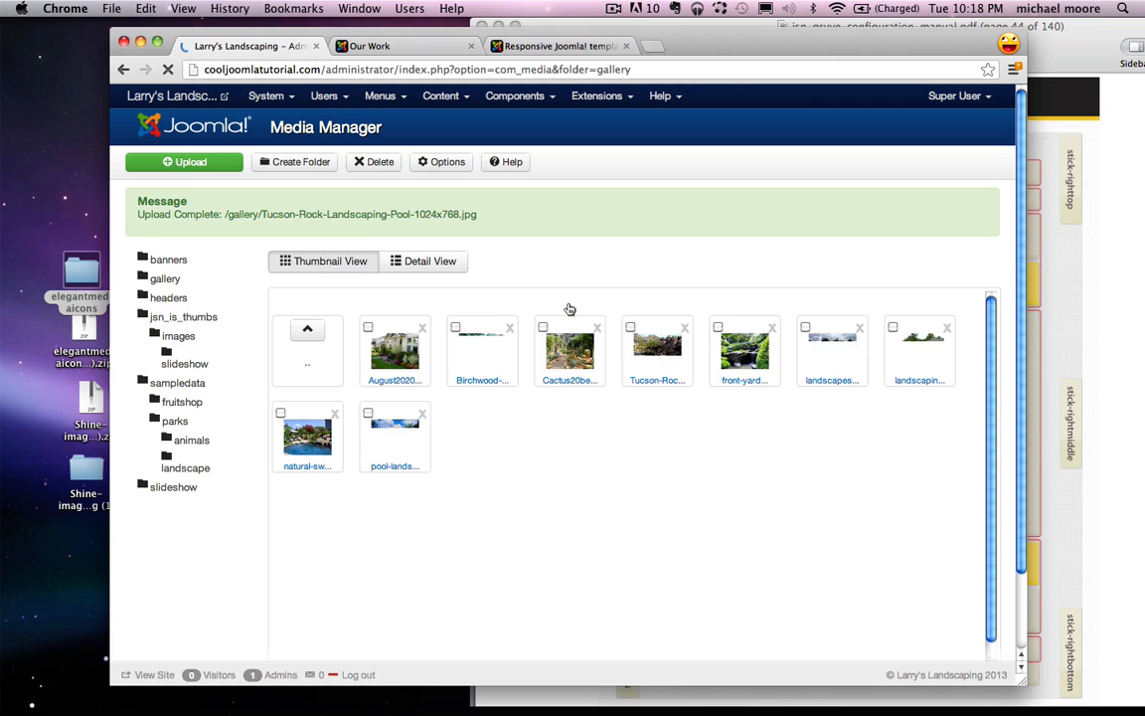
click(542, 97)
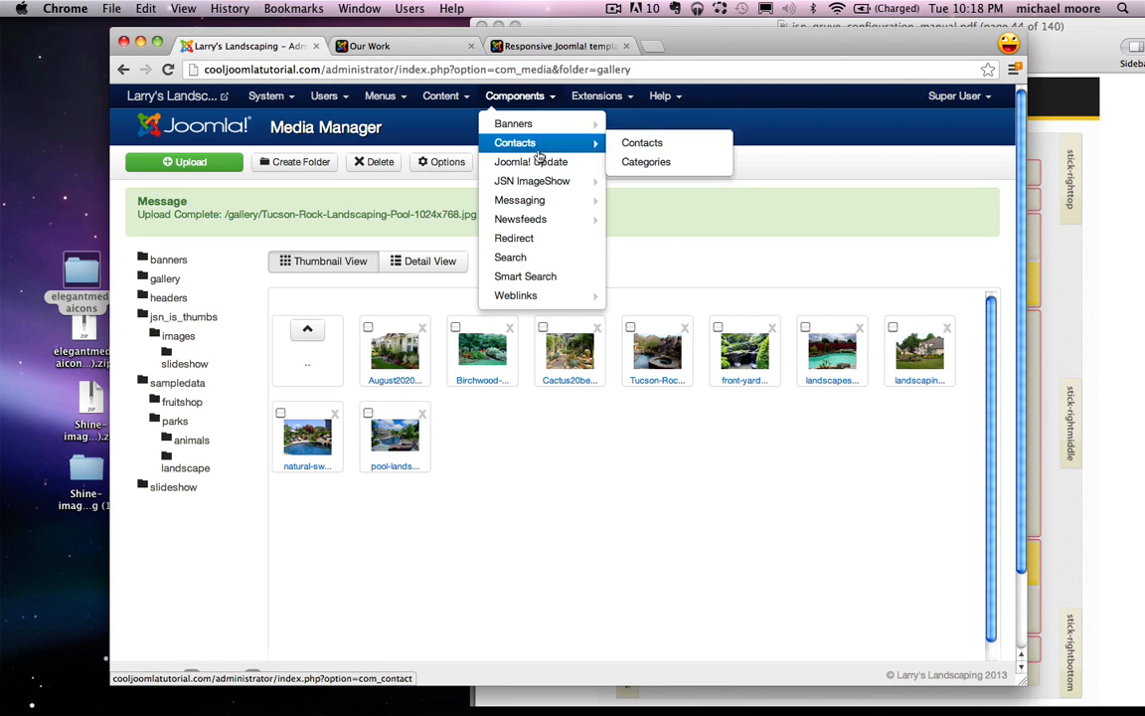
Step: Create and save a new JSN ImageShow showlist titled 'gallery'
click(523, 183)
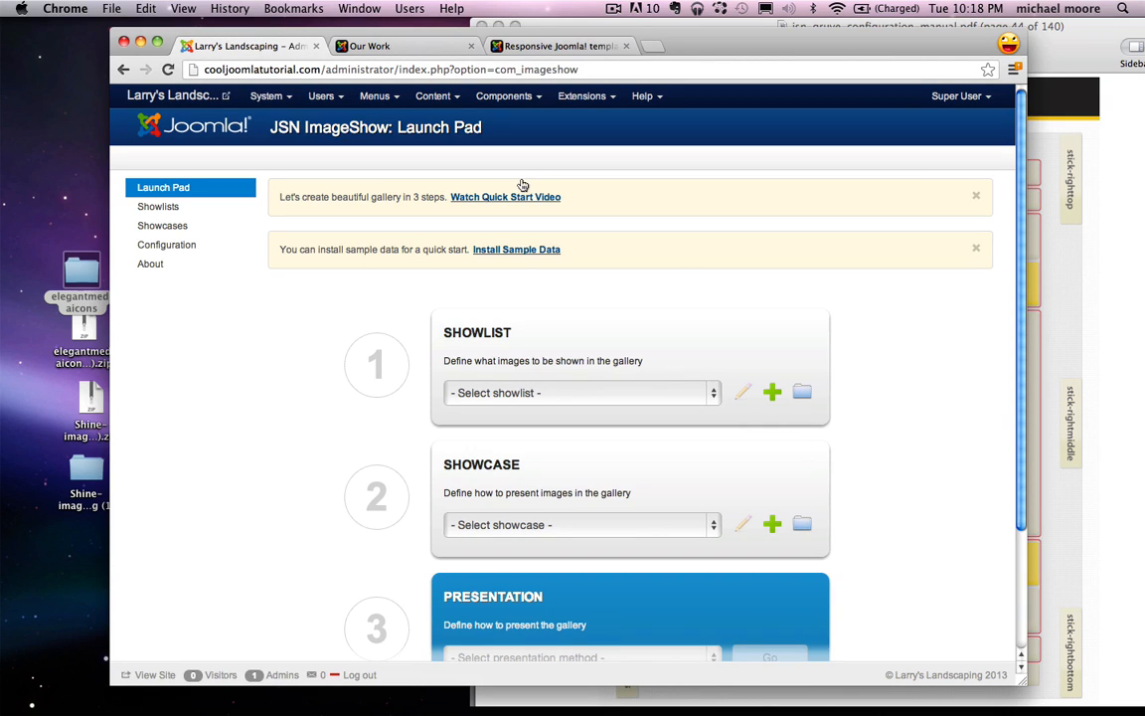
click(175, 210)
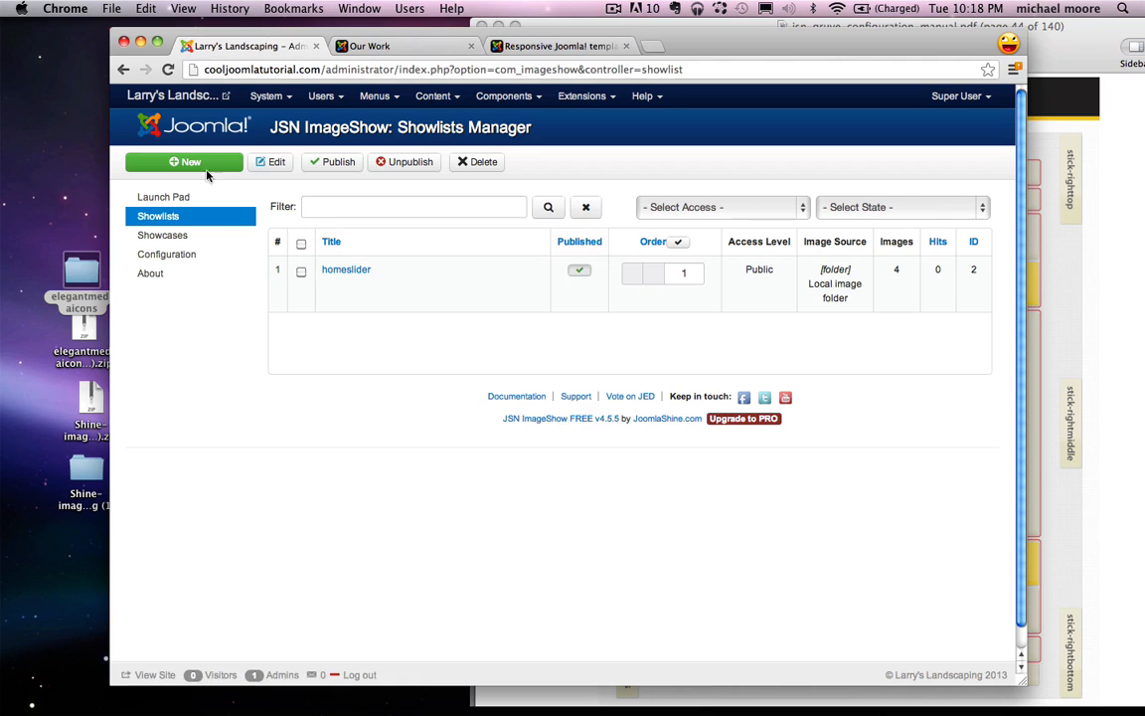
click(198, 167)
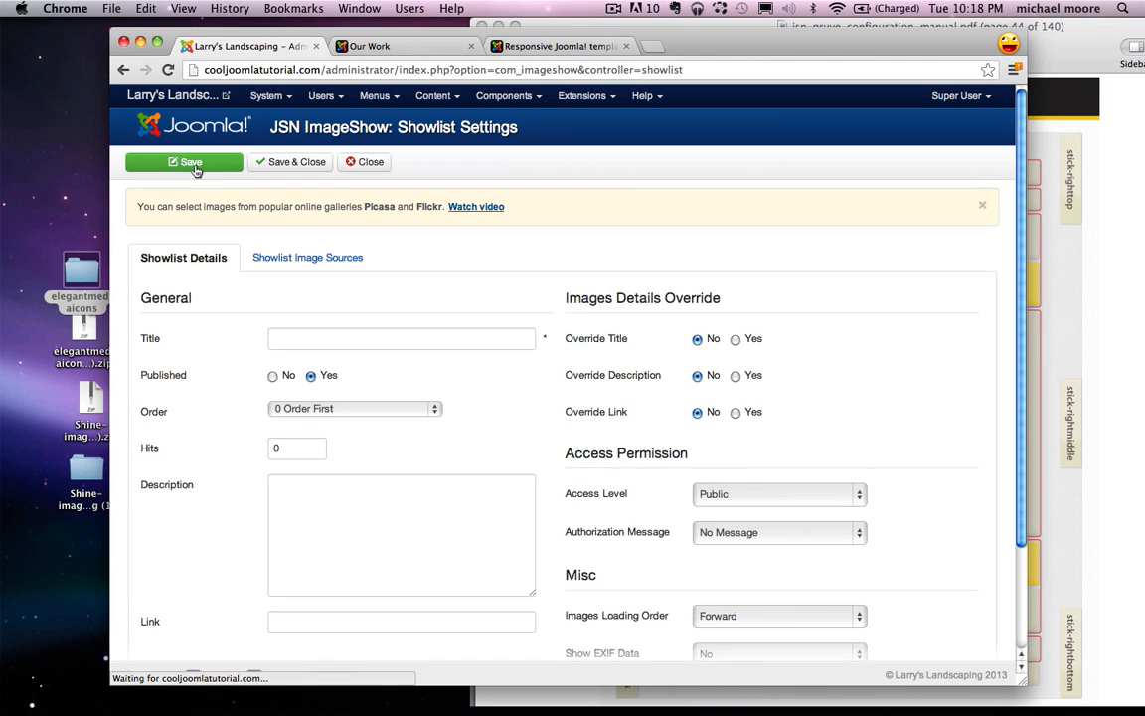
click(293, 343)
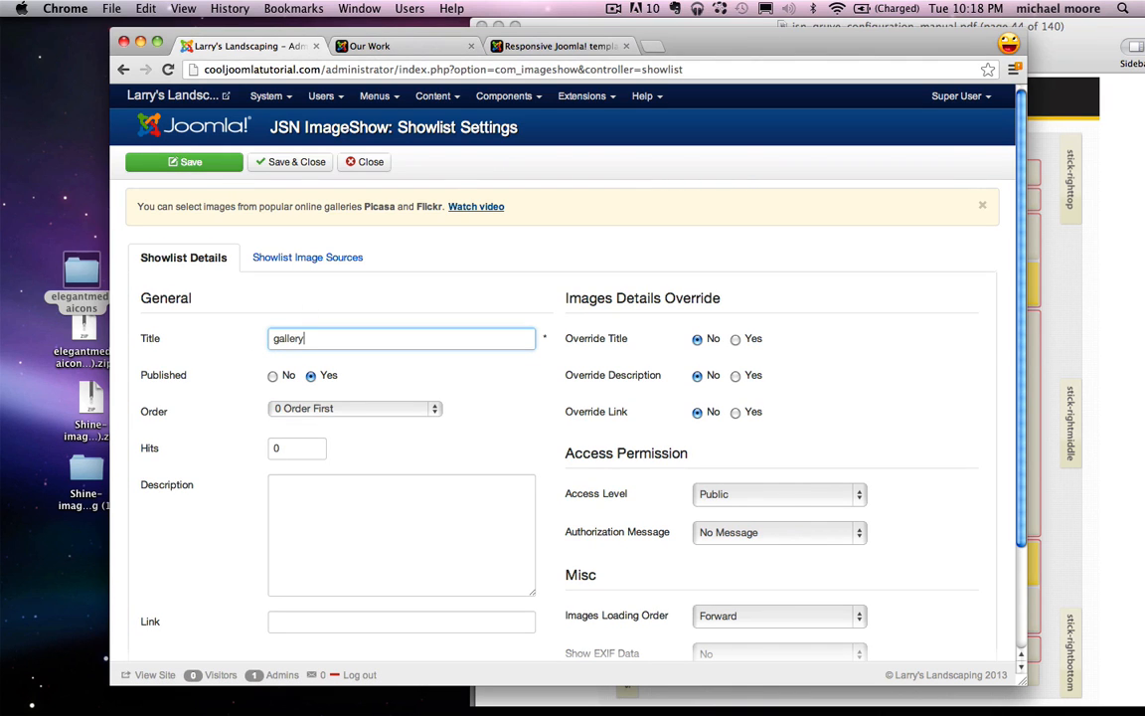
click(310, 259)
scroll(497, 427, down, 1)
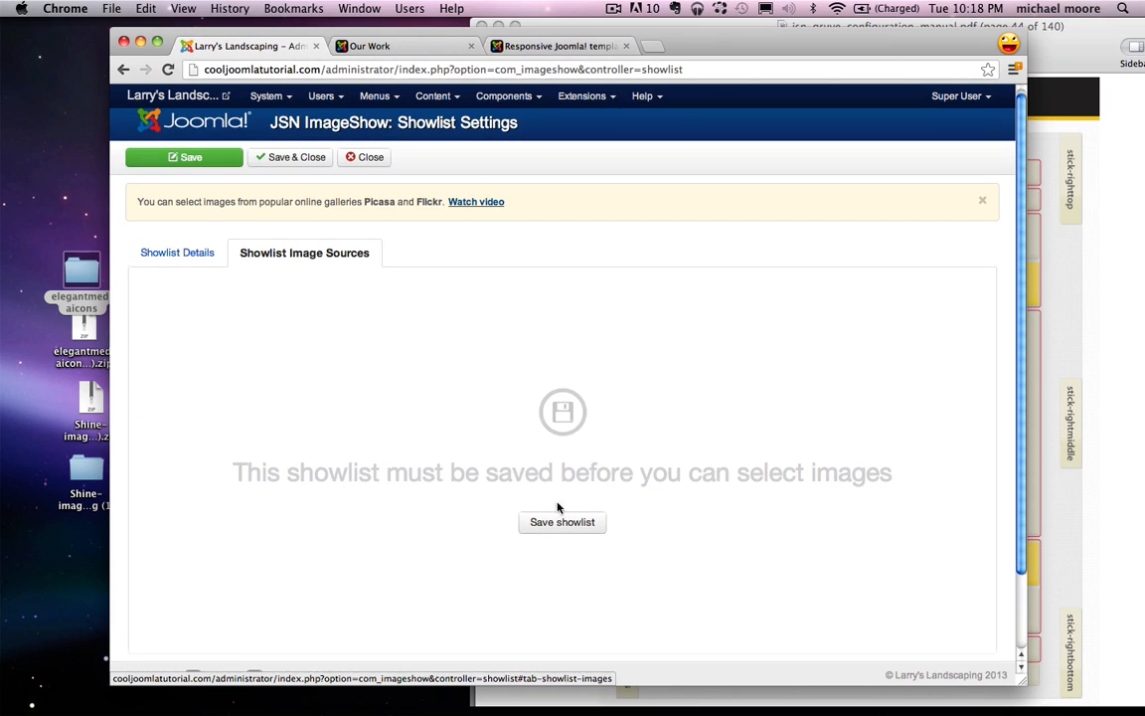
click(556, 525)
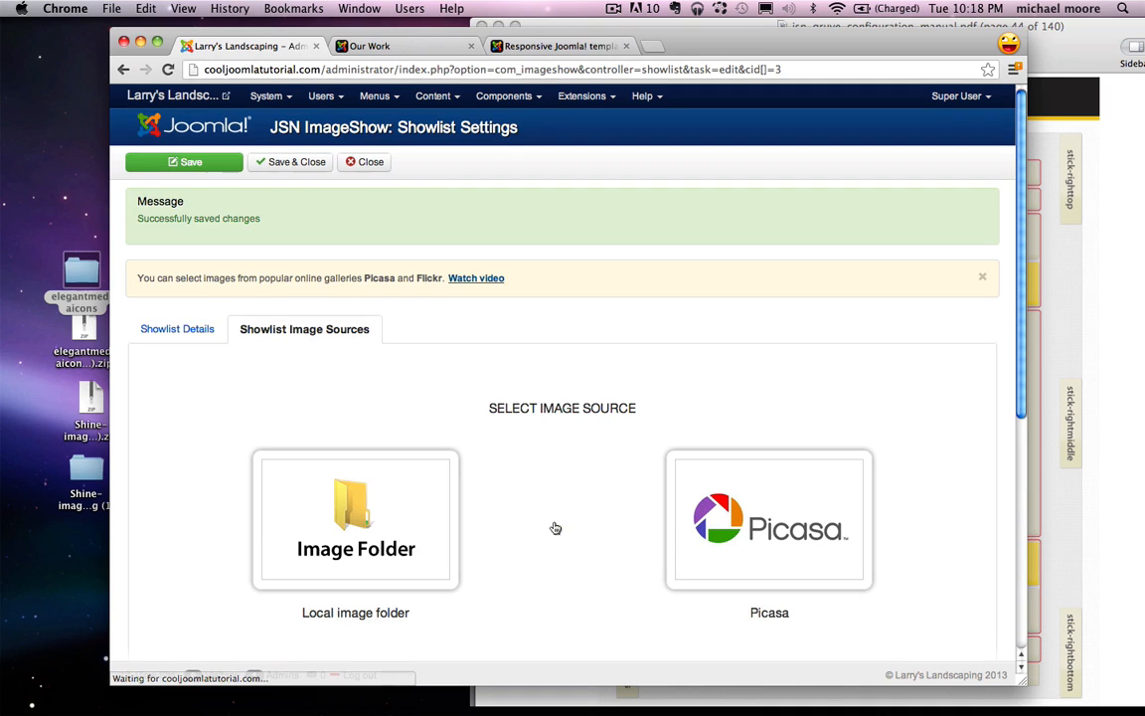
Step: Set the showlist's image source to the local Image Folder and view its images
scroll(595, 376, down, 2)
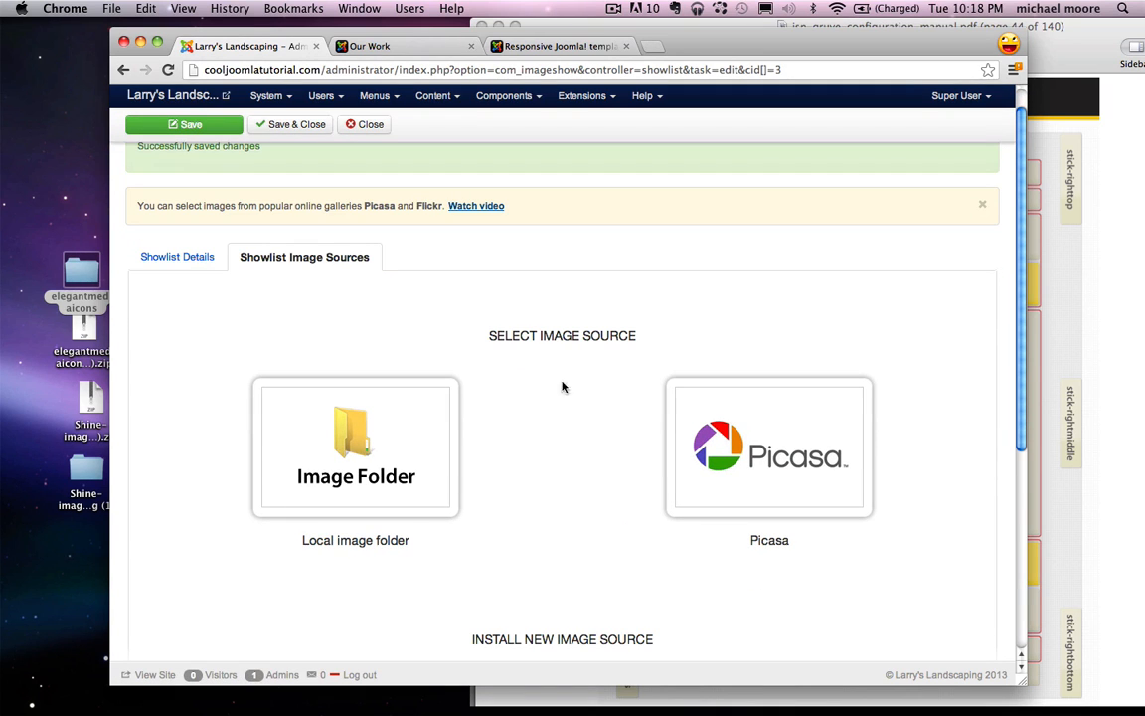
click(357, 466)
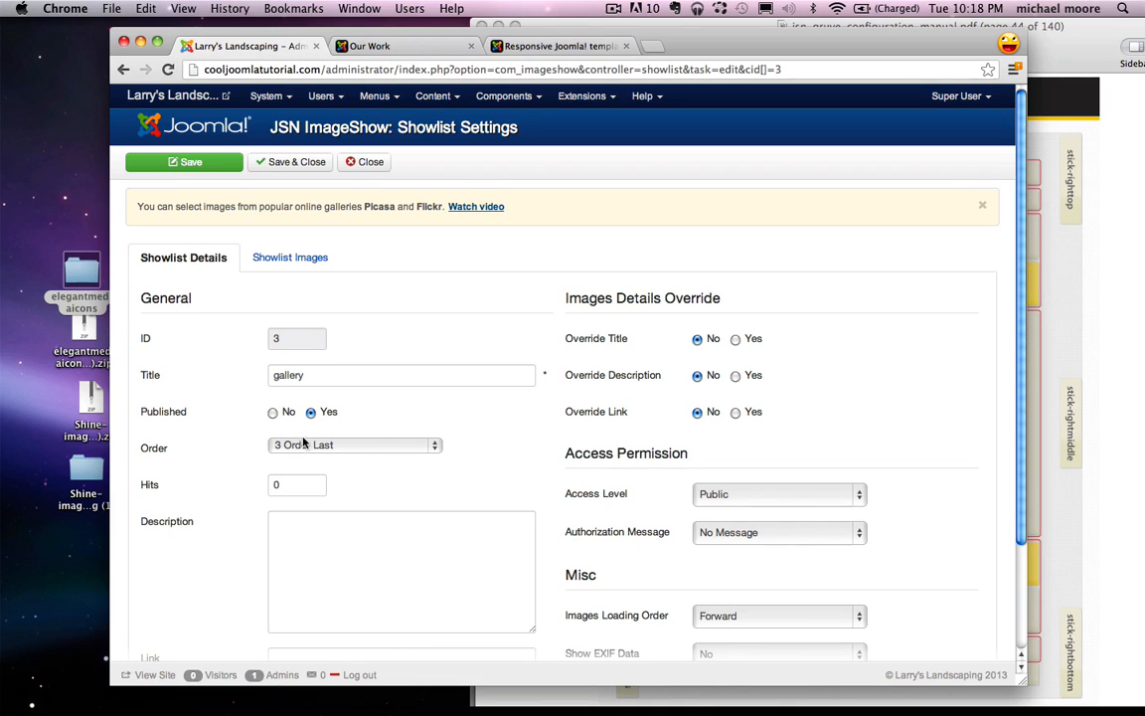
click(297, 263)
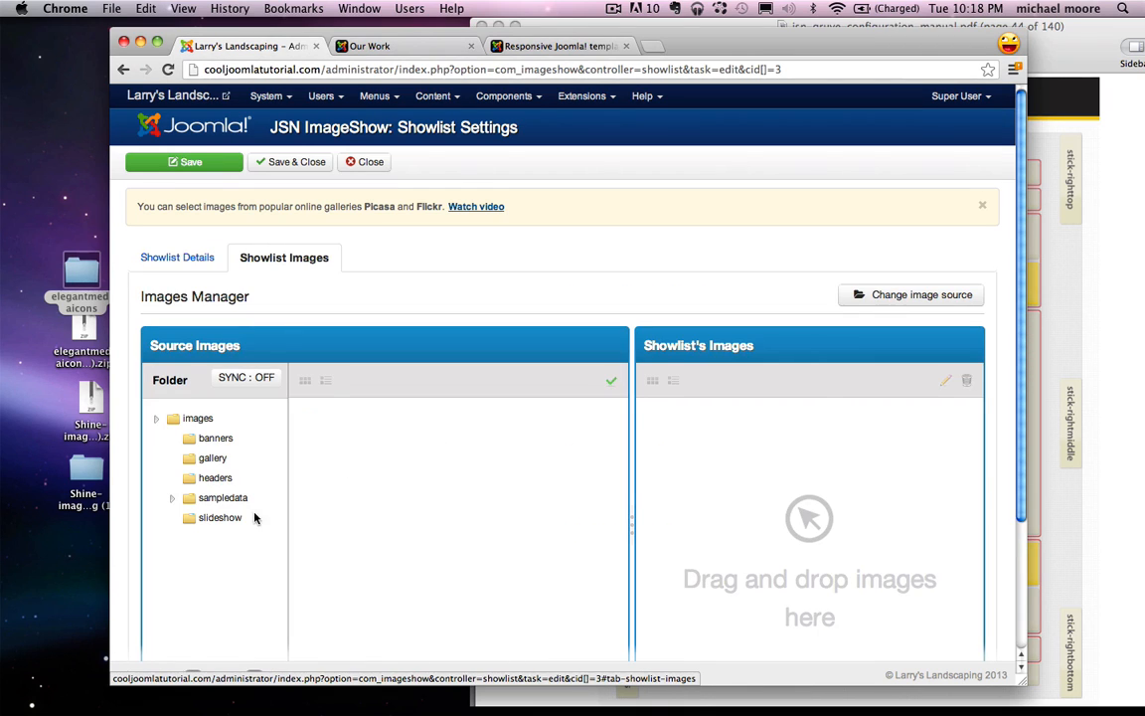
scroll(217, 517, down, 1)
Step: Load the gallery folder and drag all nine photos into the showlist's images
click(211, 428)
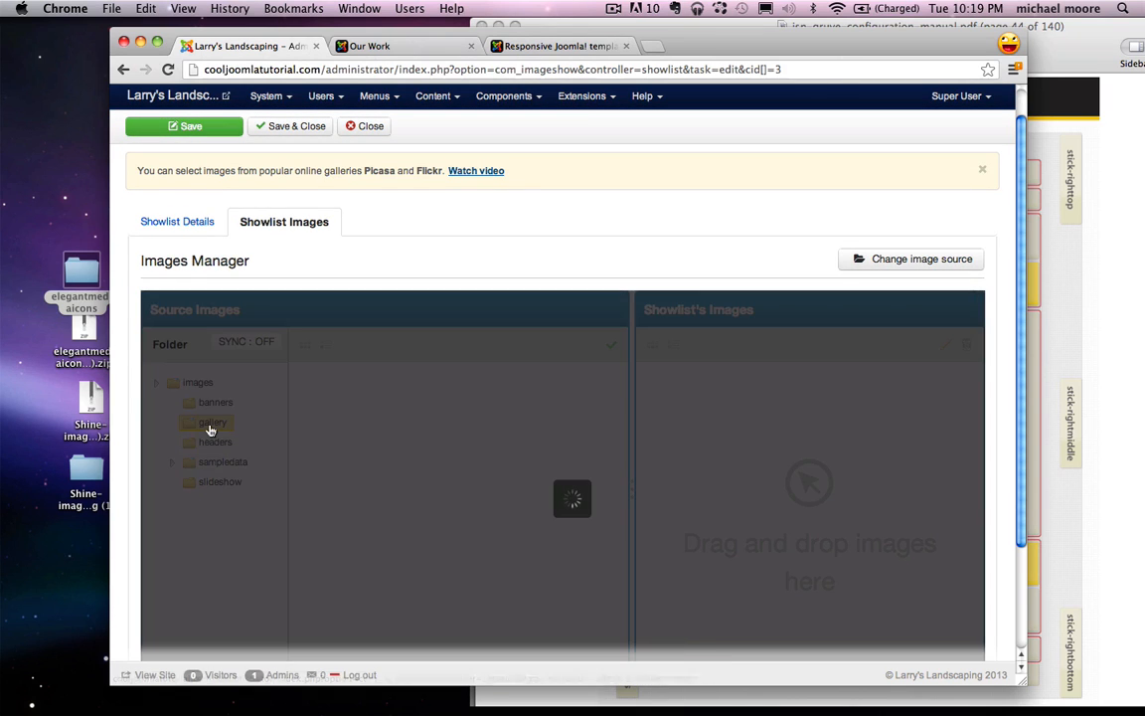
scroll(507, 490, down, 2)
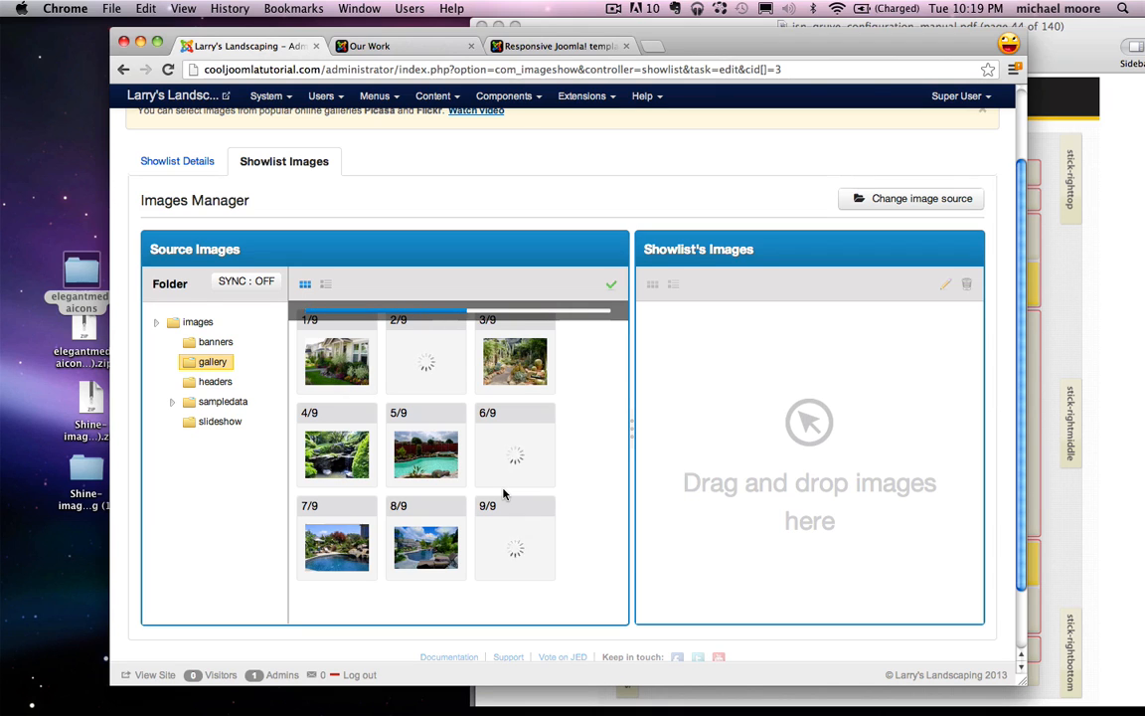
drag(325, 357, 726, 356)
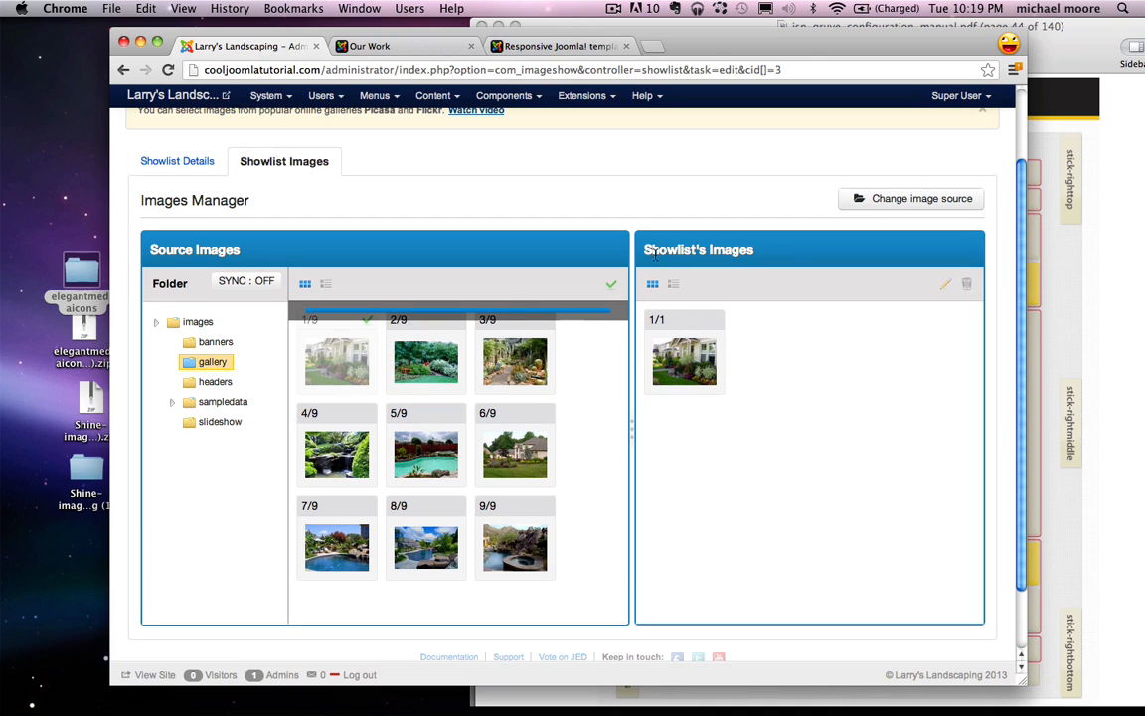
drag(656, 251, 768, 317)
drag(425, 361, 768, 360)
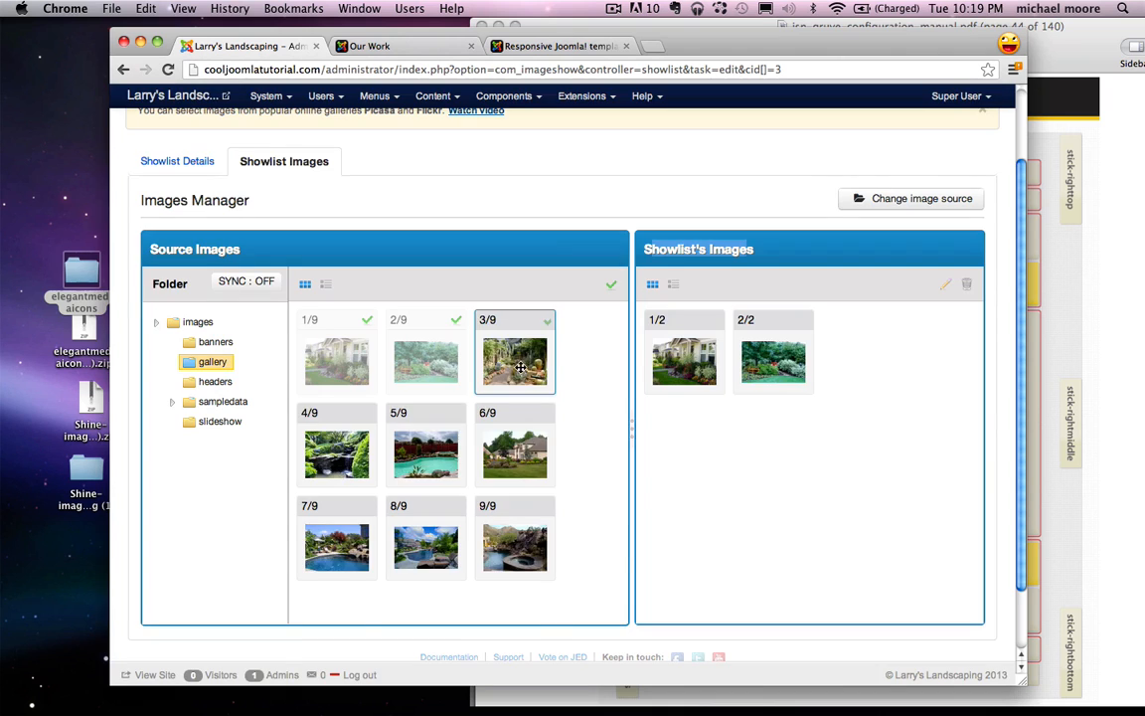
drag(520, 367, 828, 402)
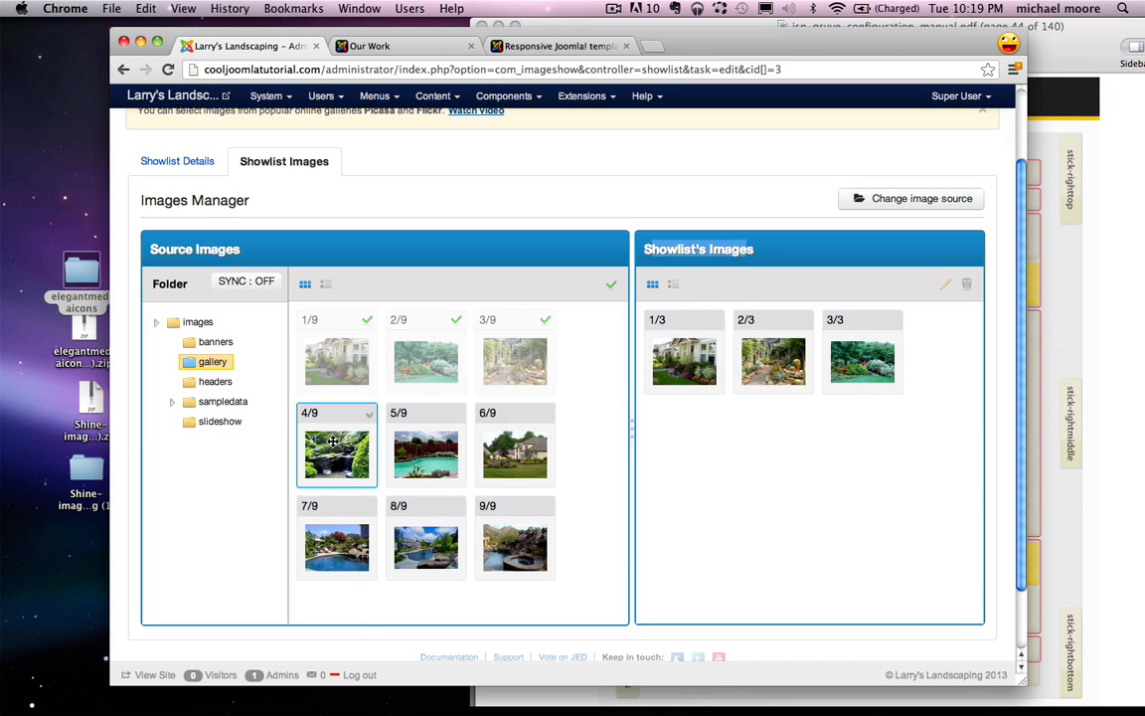
drag(334, 442, 786, 457)
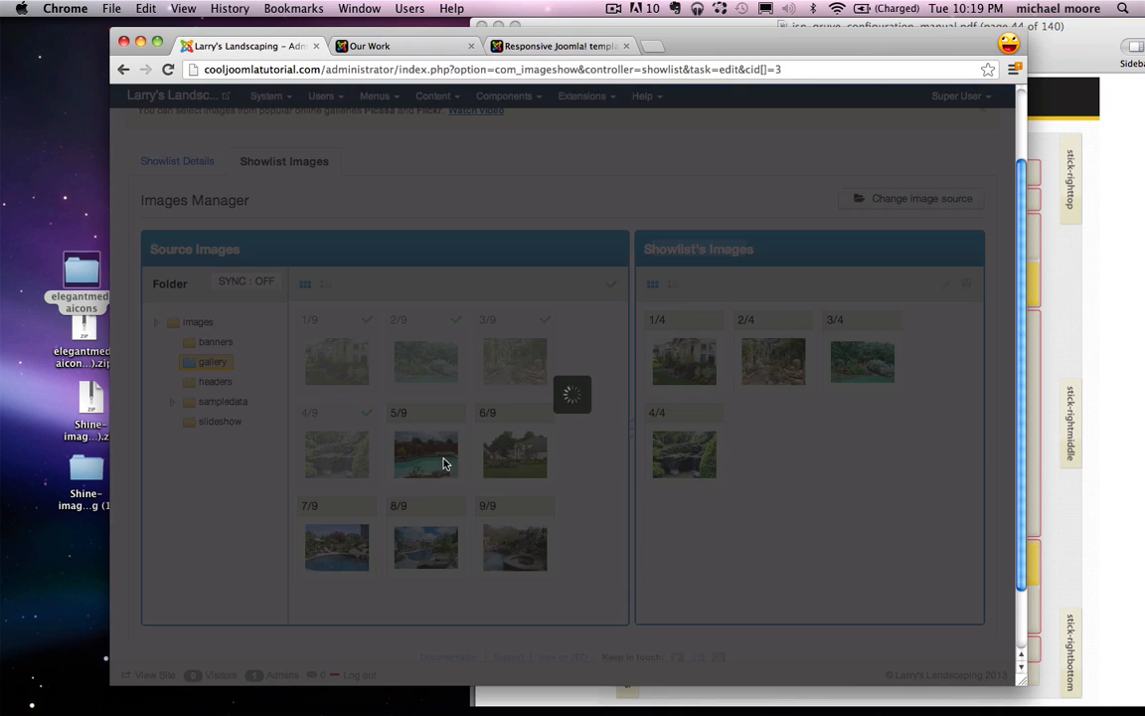
drag(426, 454, 815, 474)
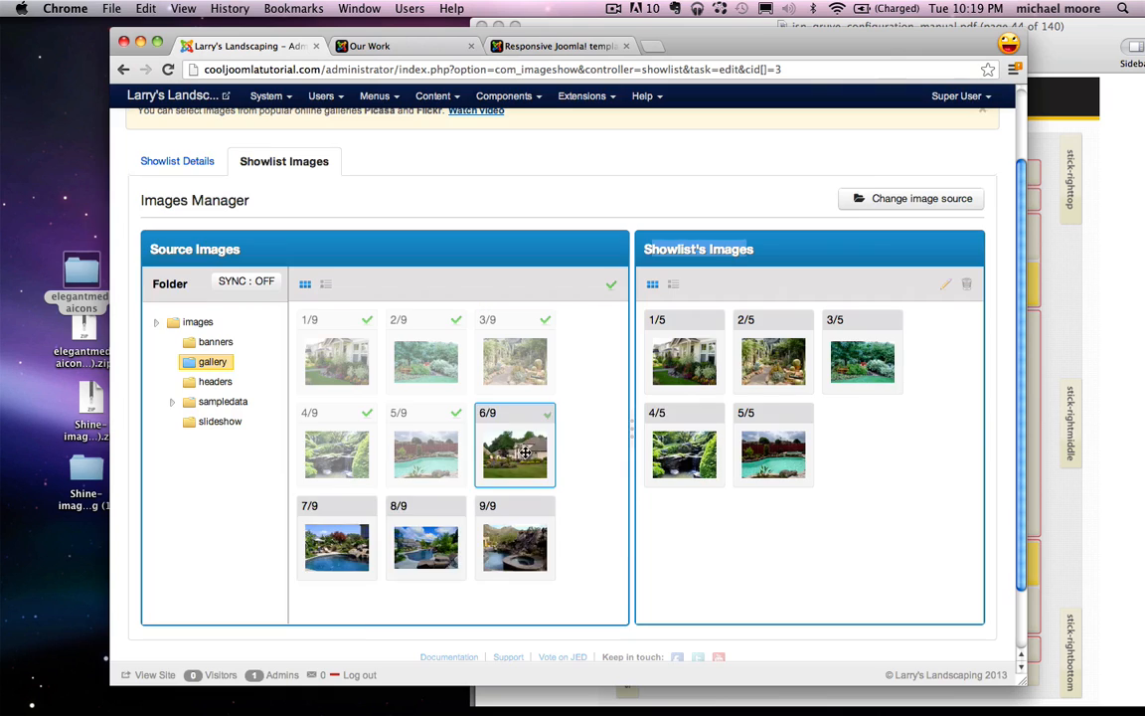
drag(514, 454, 866, 460)
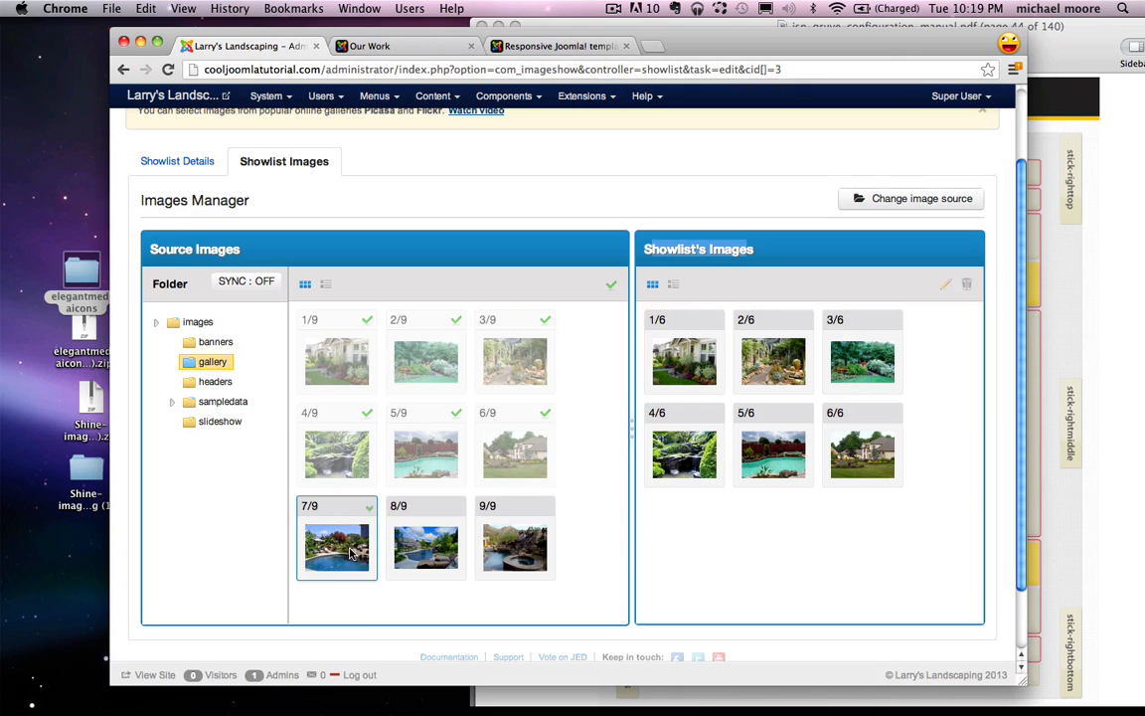
drag(328, 527, 766, 557)
drag(426, 547, 865, 542)
drag(538, 545, 708, 373)
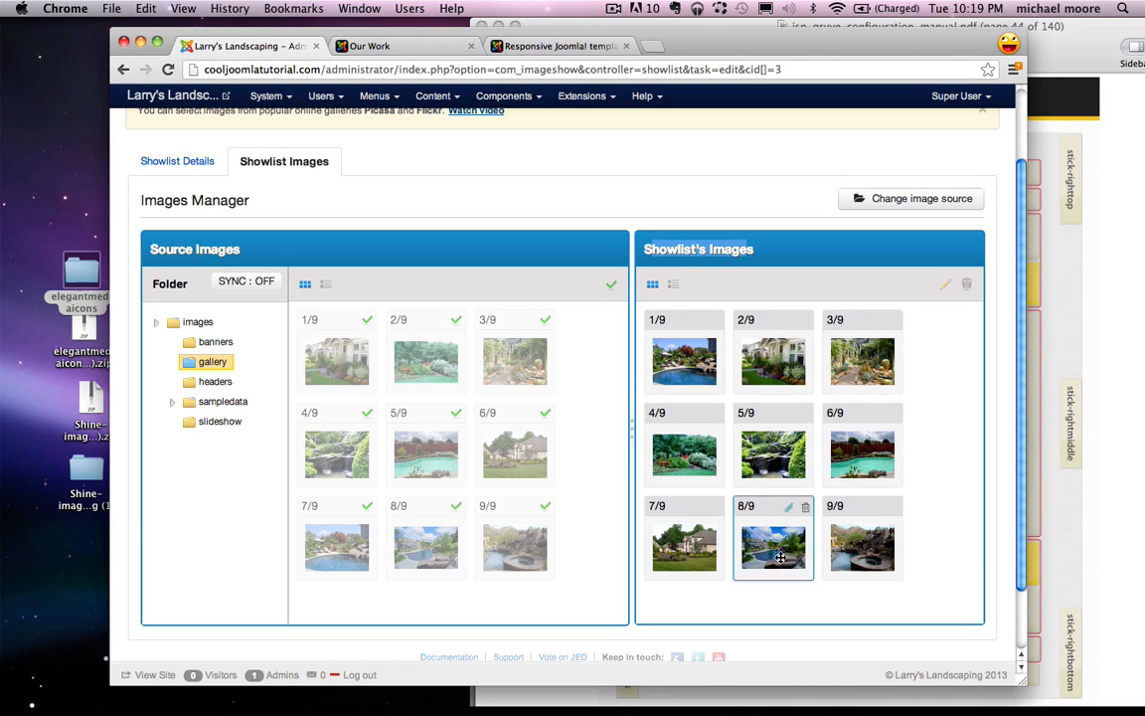
Step: Reorder the showlist photos, then save and close the gallery showlist
drag(772, 542, 778, 376)
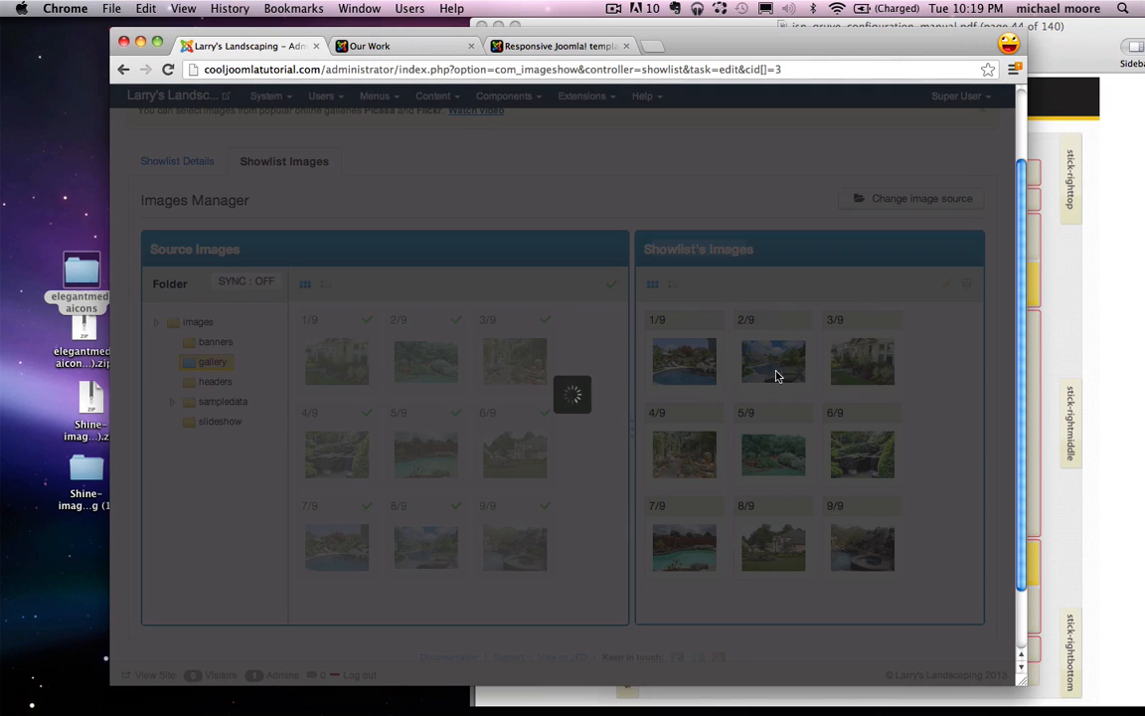
scroll(706, 375, up, 3)
scroll(706, 375, down, 1)
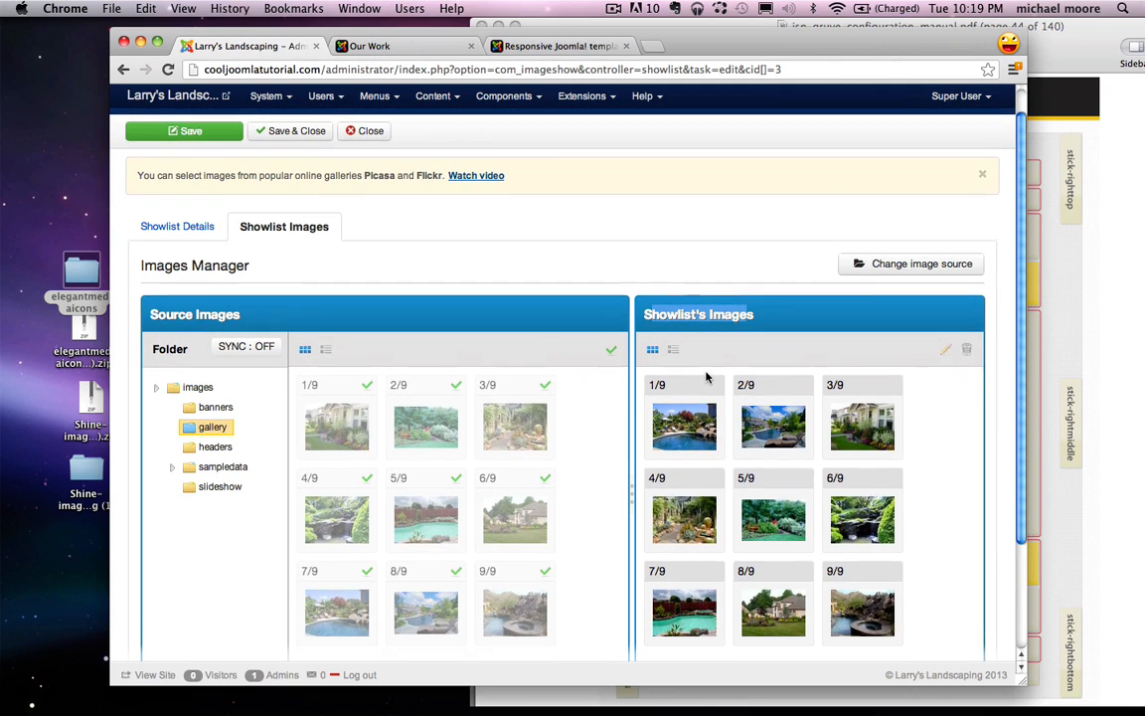
click(288, 133)
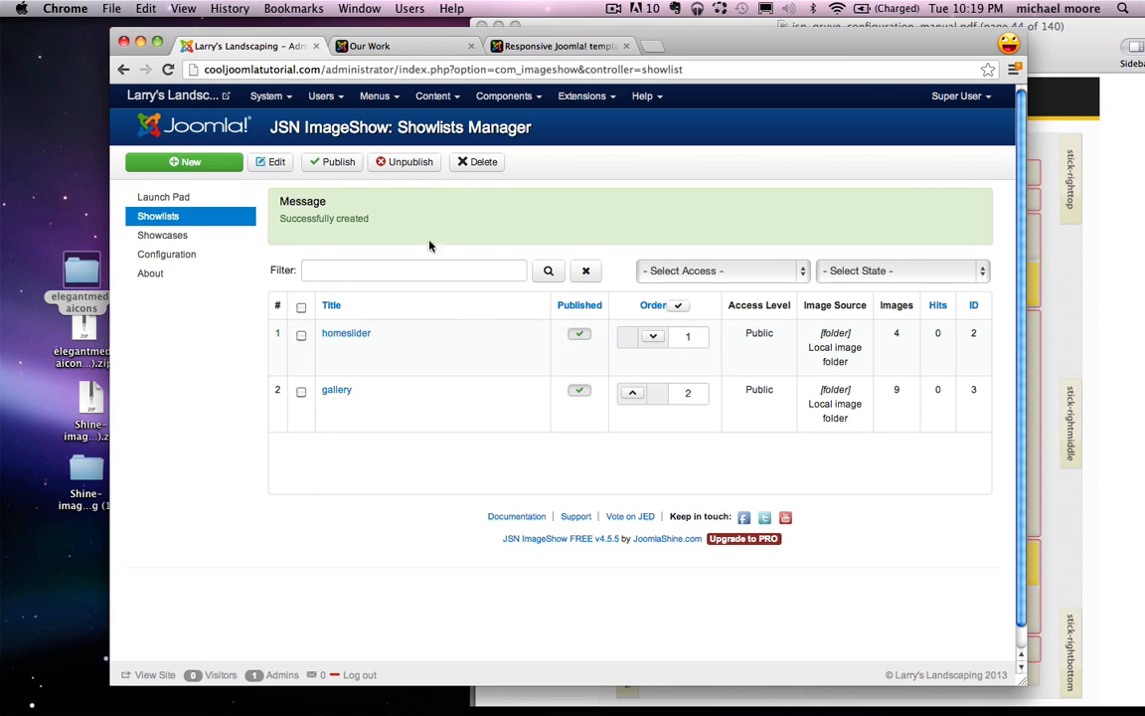
click(164, 237)
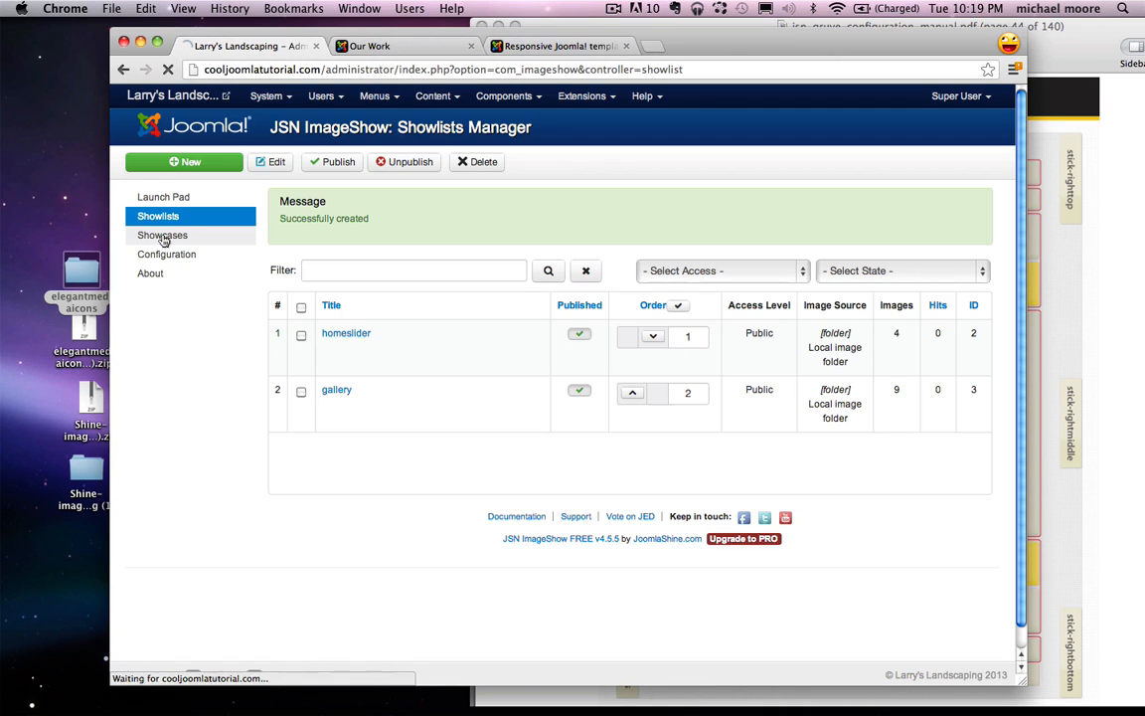
Step: Create and save a showcase titled 'gallery' and choose Theme Classic
click(179, 164)
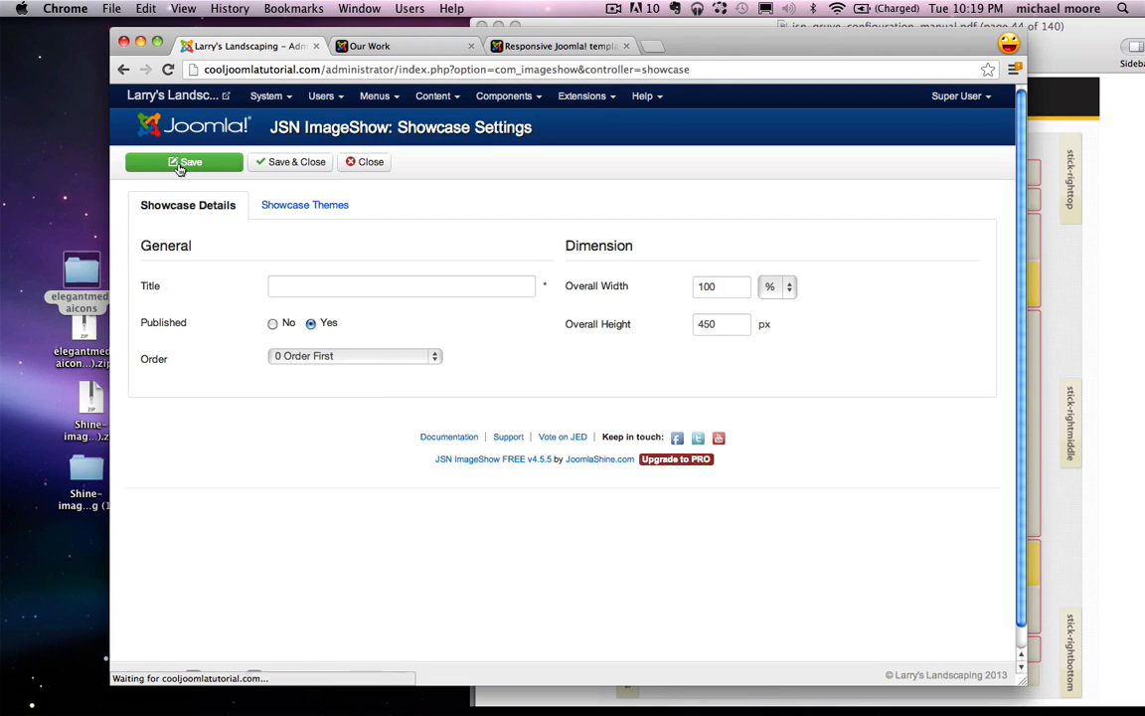
click(291, 290)
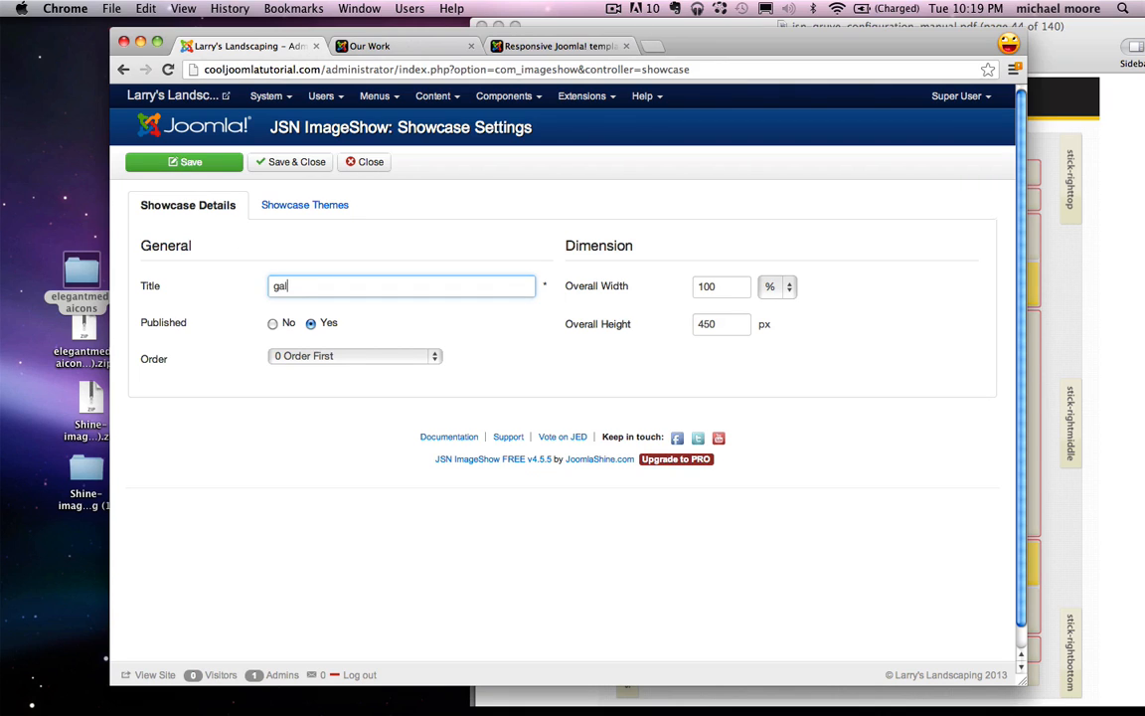
click(300, 204)
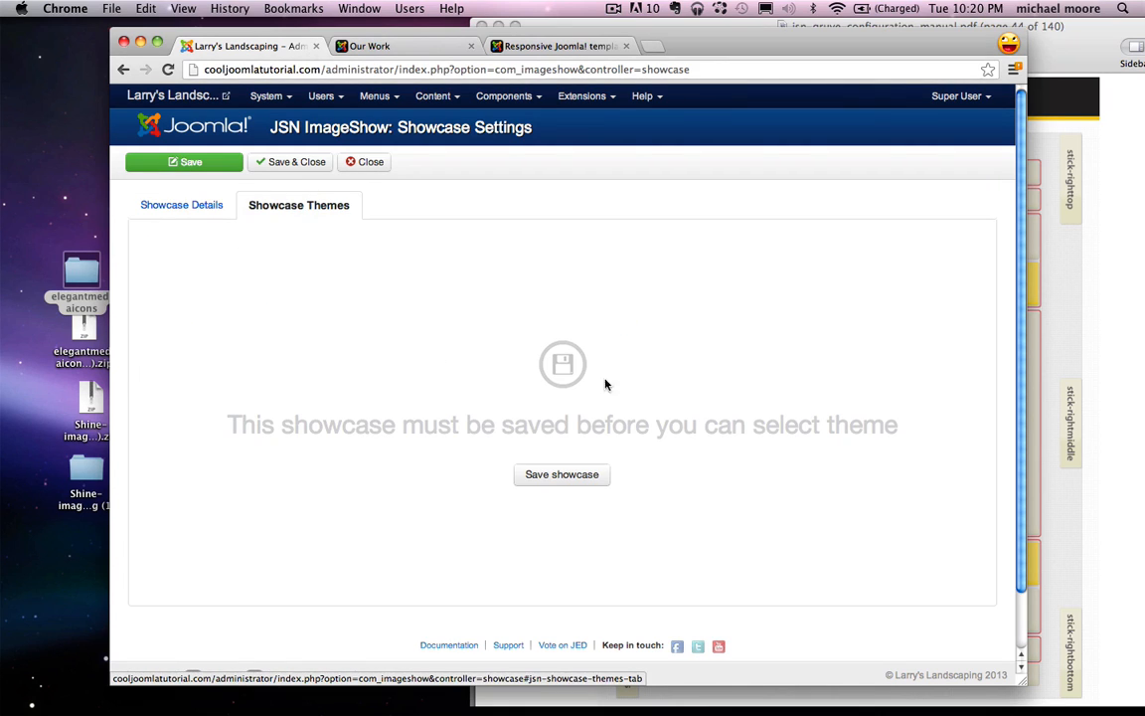
click(562, 475)
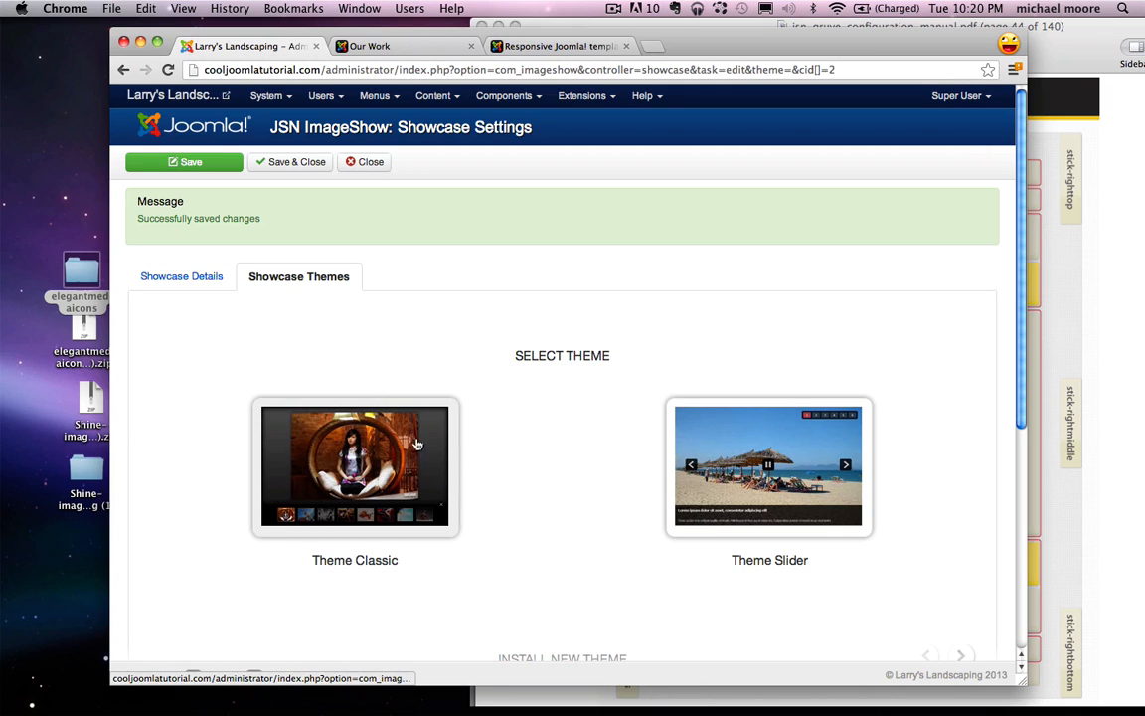
click(356, 465)
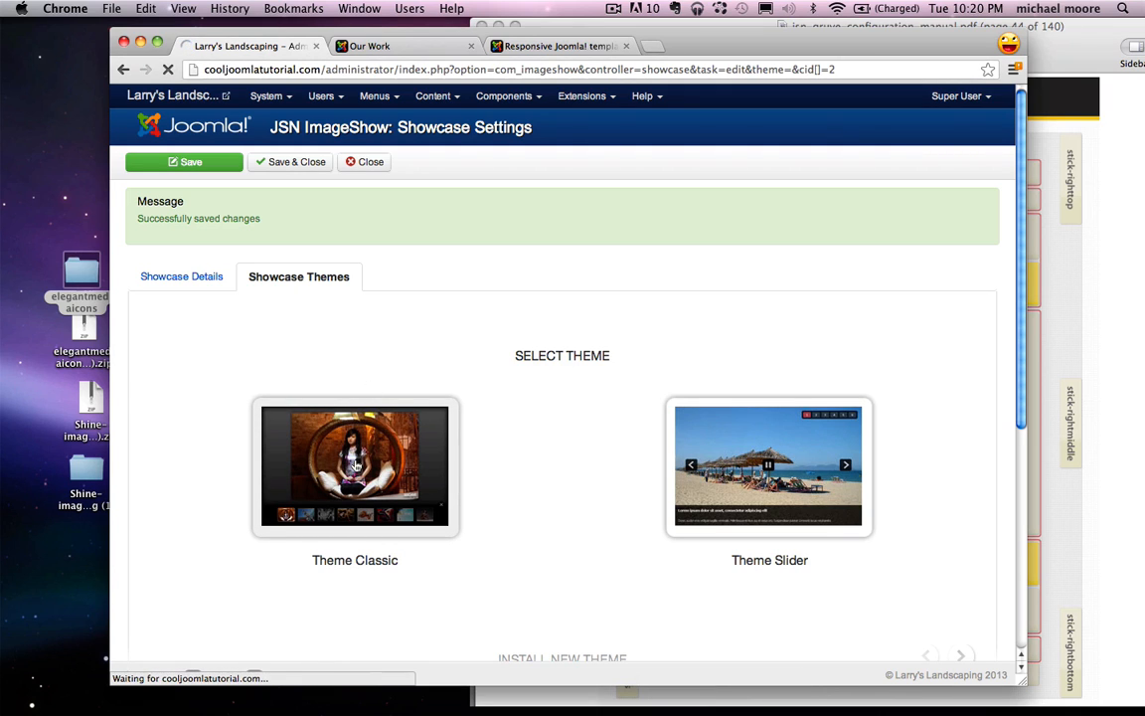
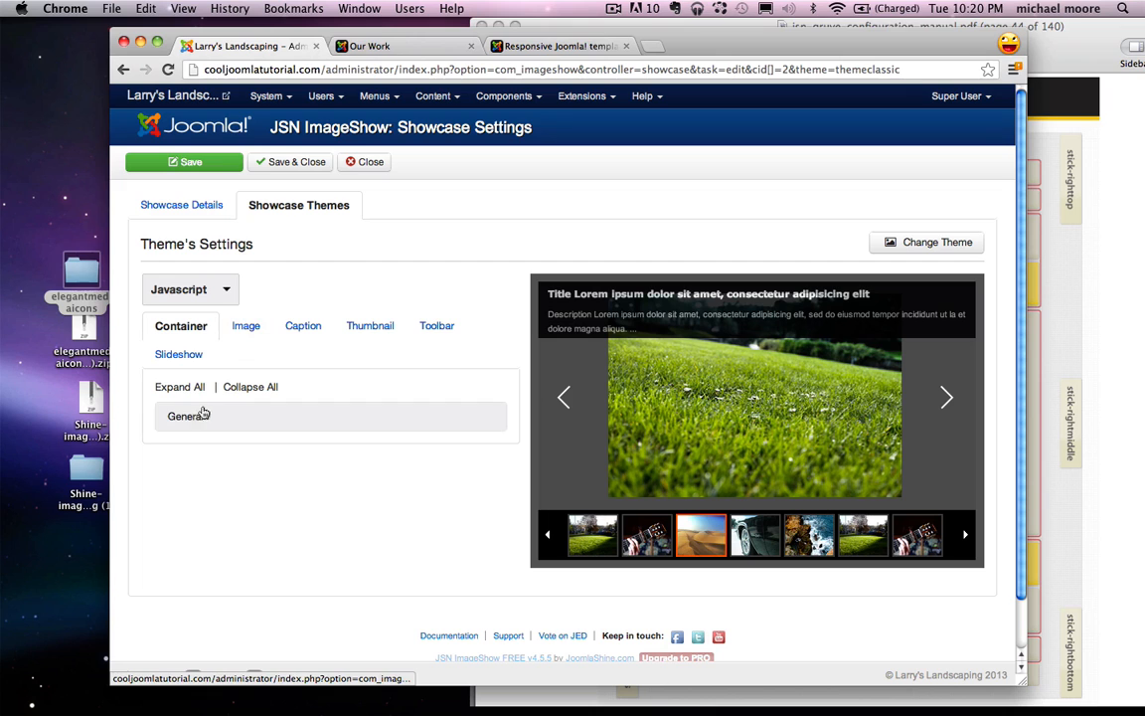
Step: Set the showcase container's background and border colours to white
click(223, 416)
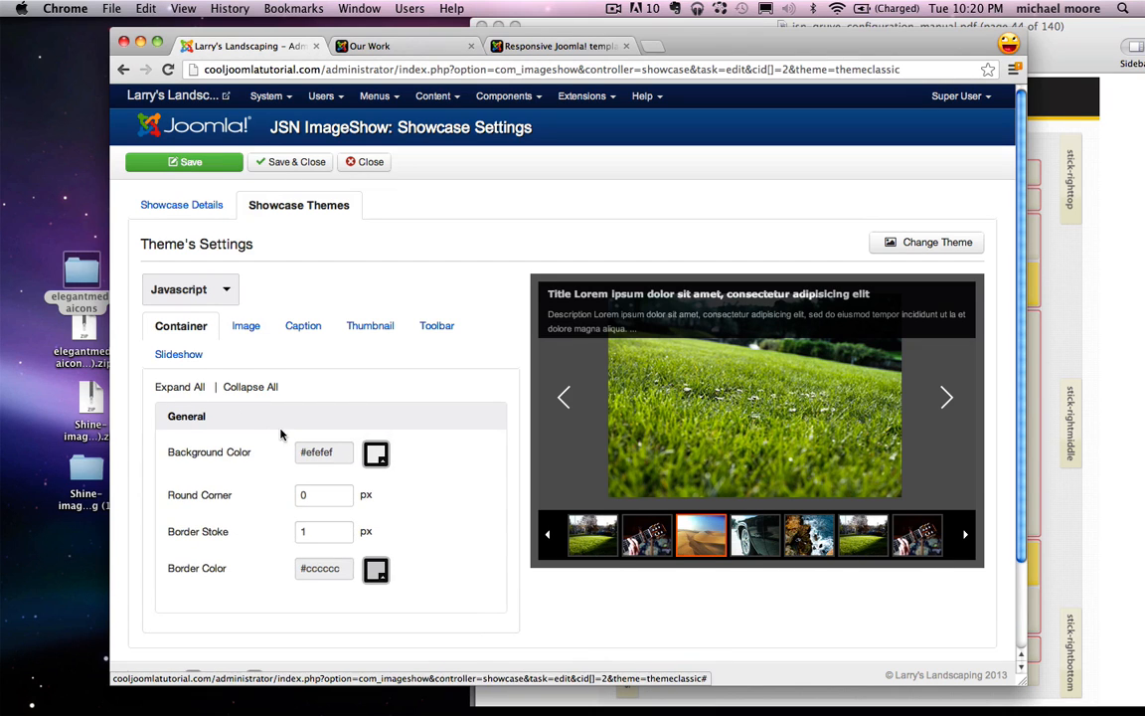
scroll(281, 435, down, 1)
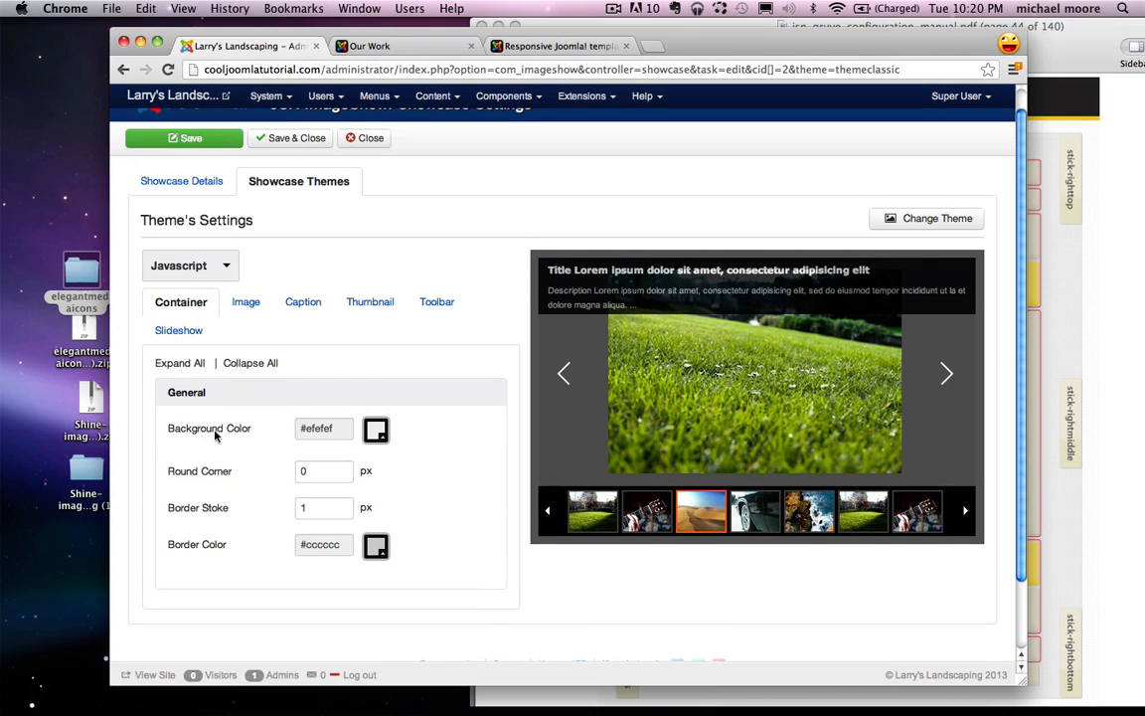
click(375, 435)
drag(410, 504, 359, 448)
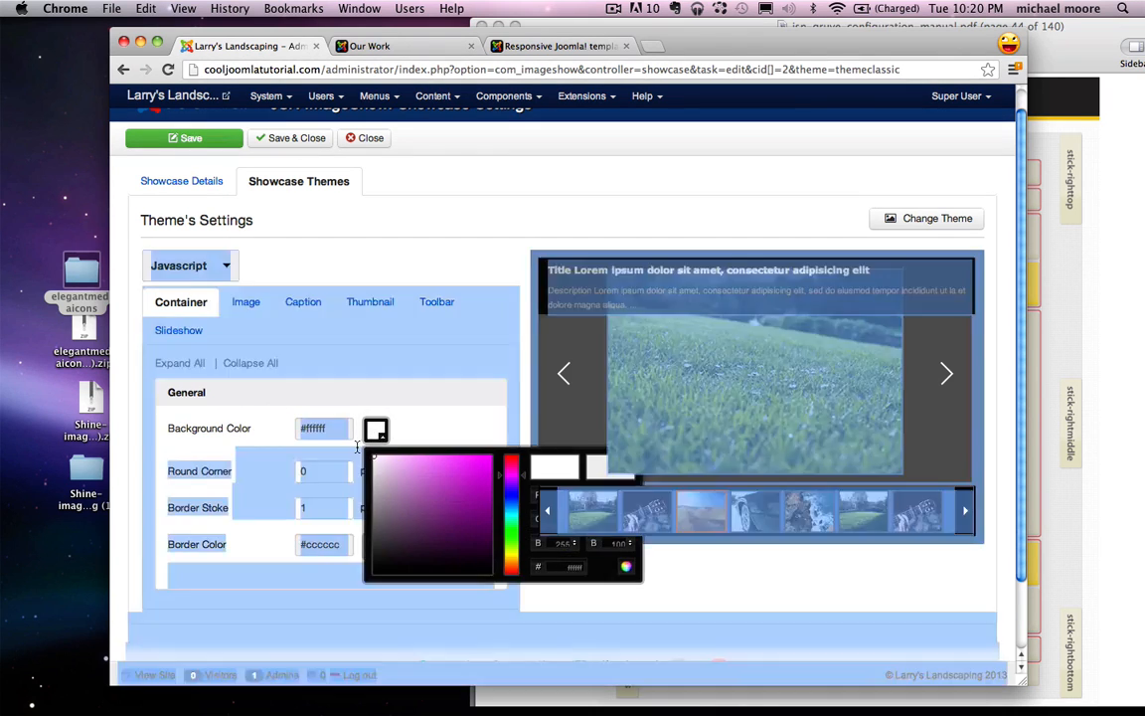
click(422, 438)
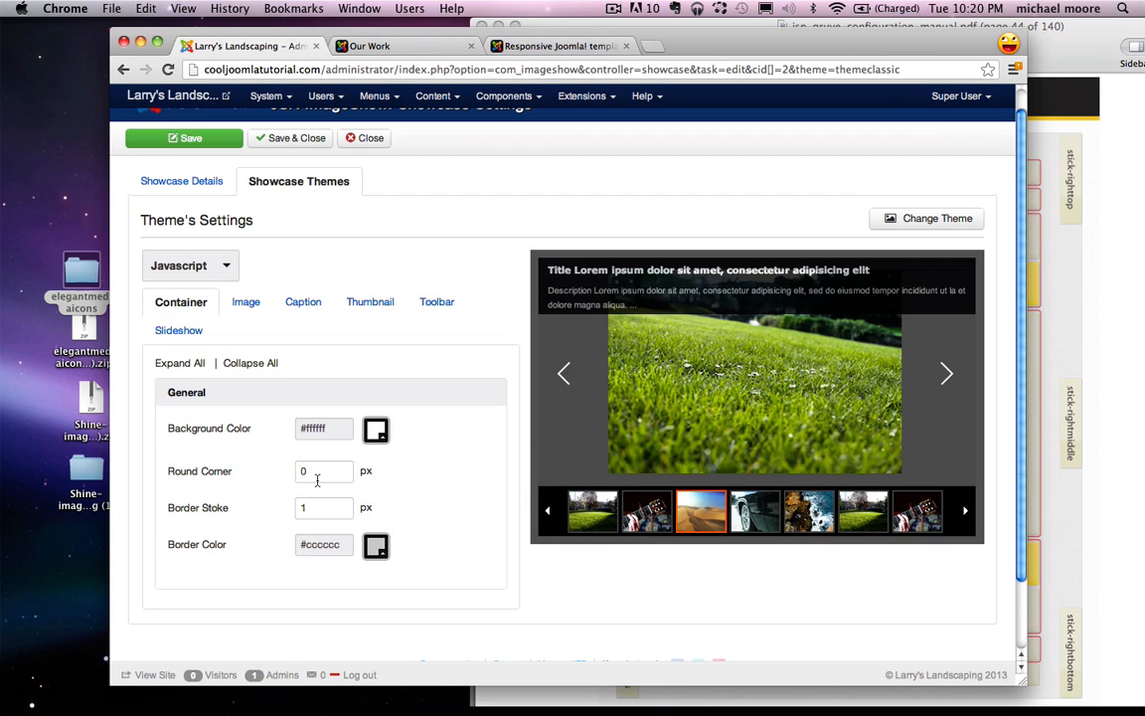
click(377, 547)
drag(409, 473, 373, 405)
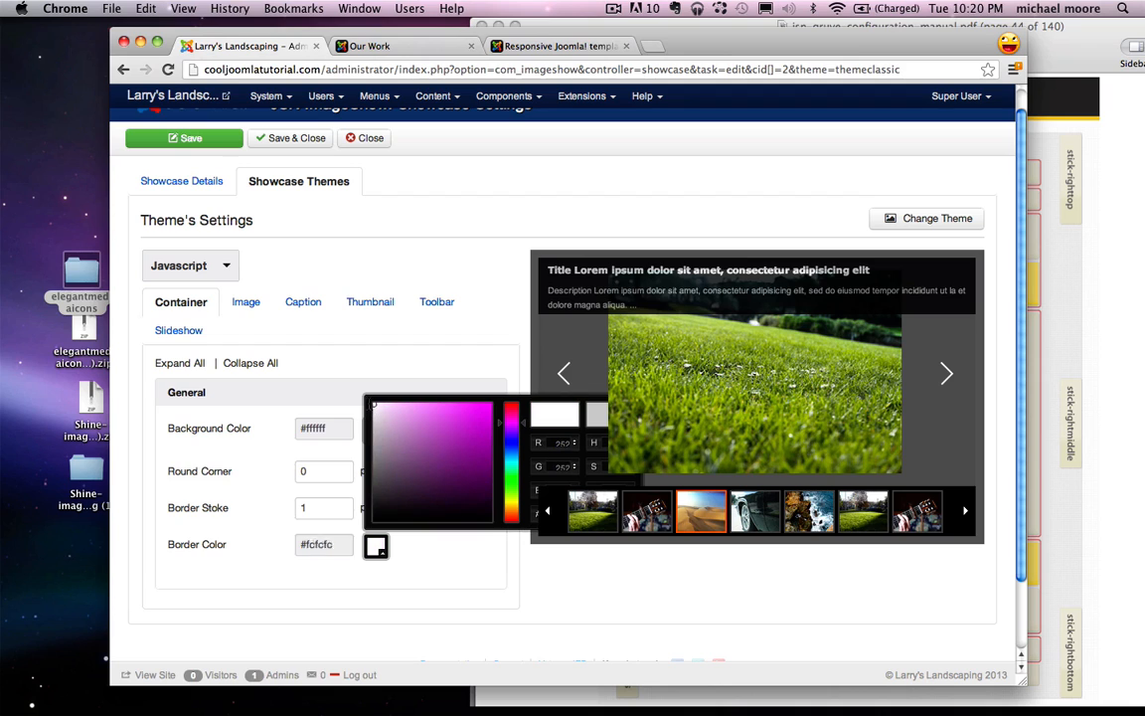
click(397, 364)
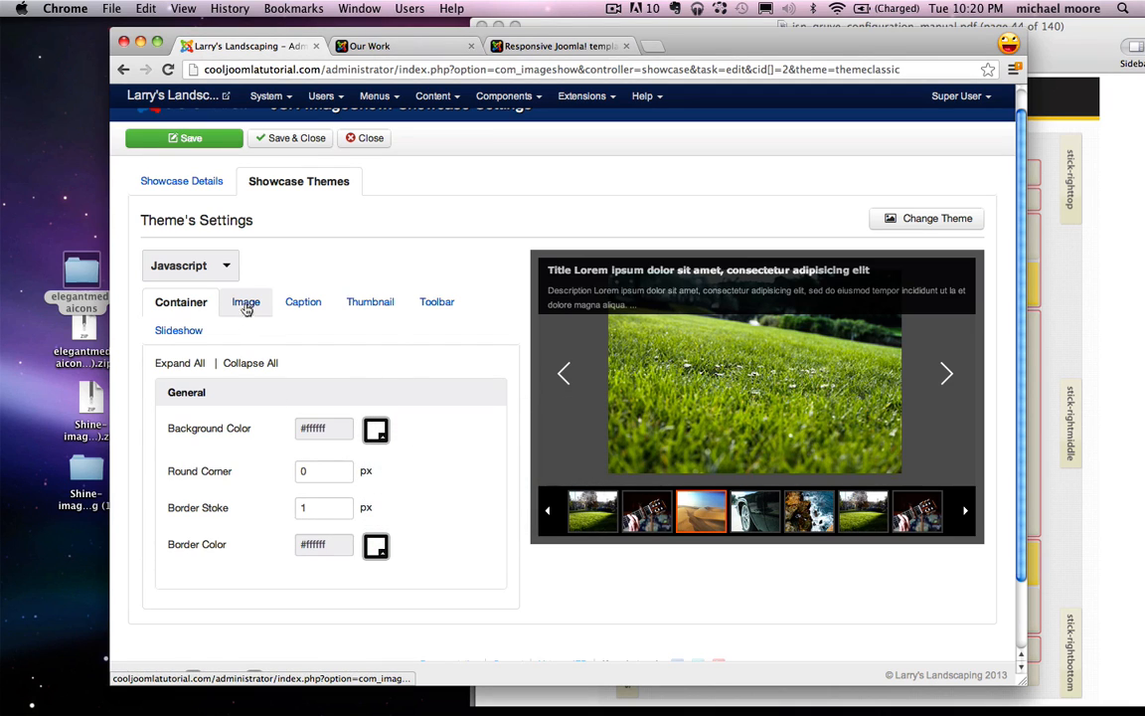
Step: Hide the caption information panel
click(298, 304)
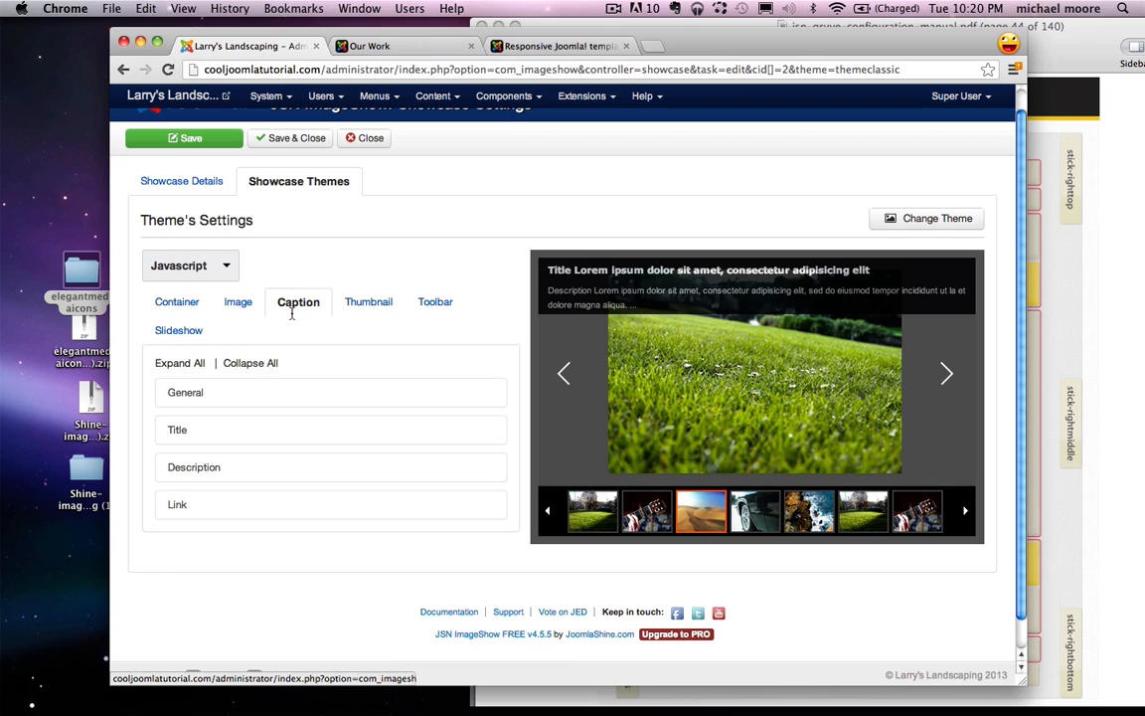
click(248, 393)
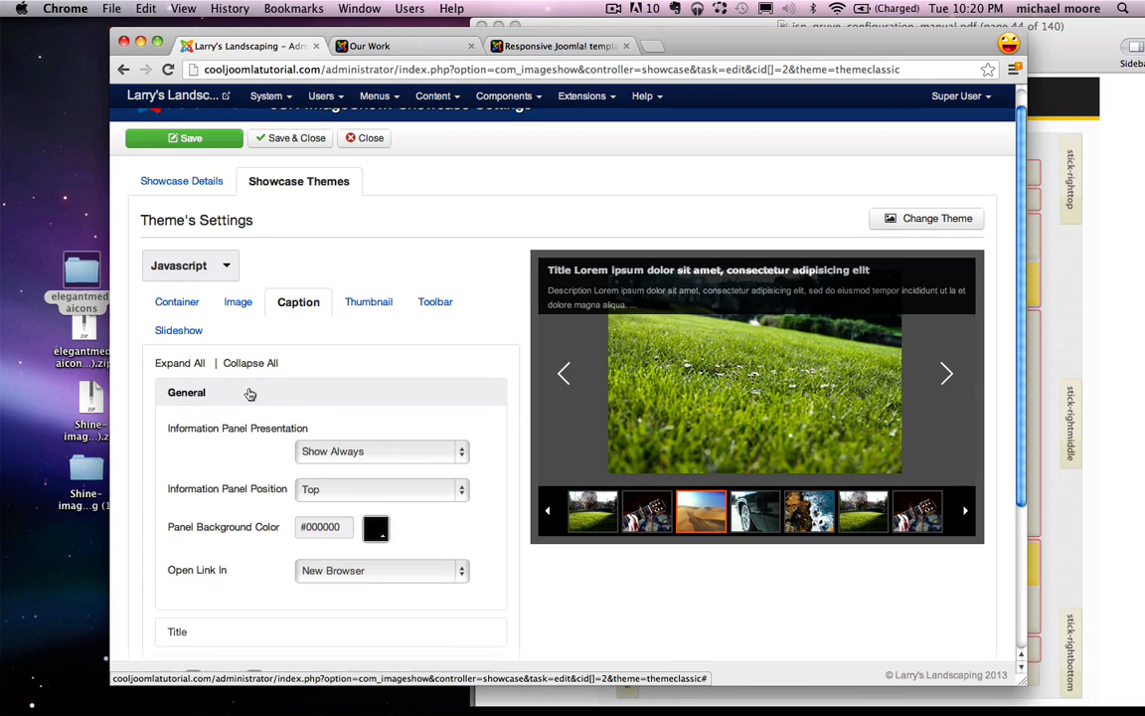
click(333, 454)
click(327, 467)
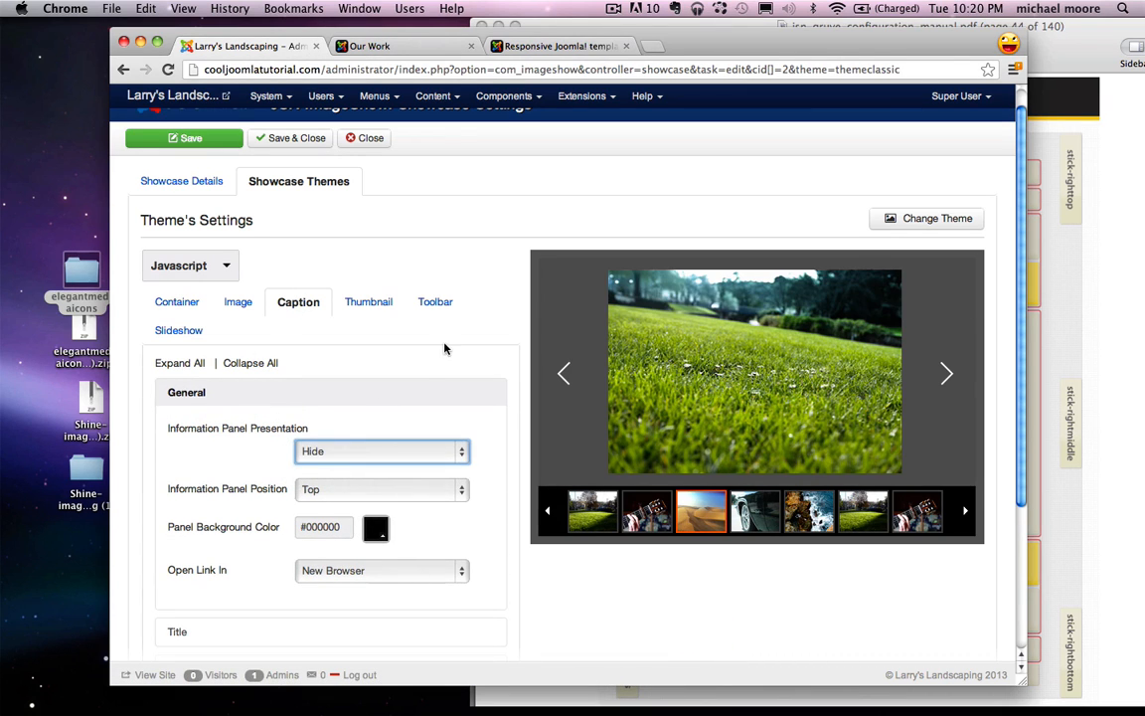
scroll(444, 348, down, 3)
scroll(442, 345, up, 4)
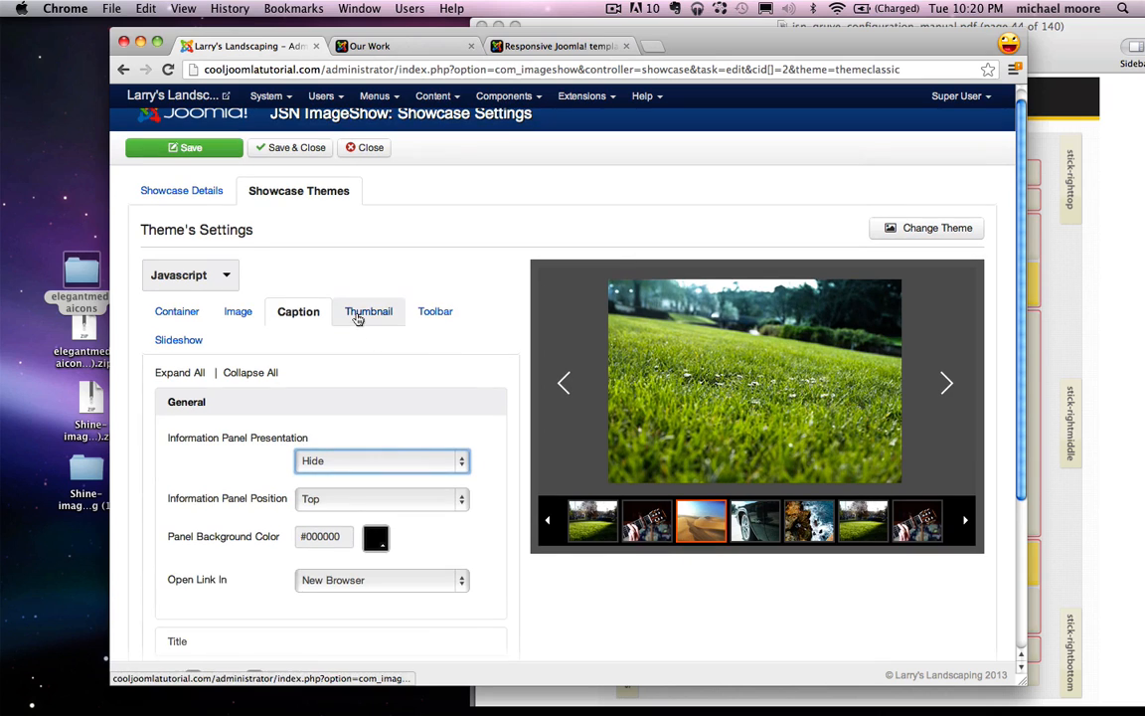
Step: Make the thumbnail panel background white (#ffffff)
click(358, 316)
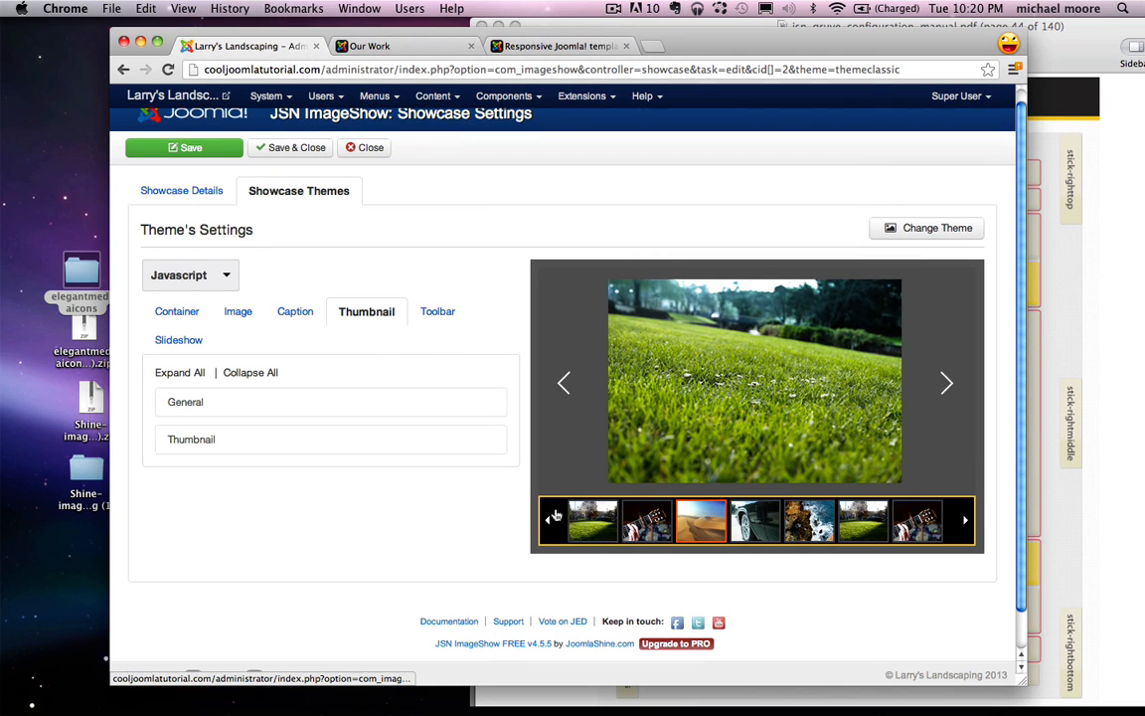
click(328, 408)
scroll(309, 425, down, 2)
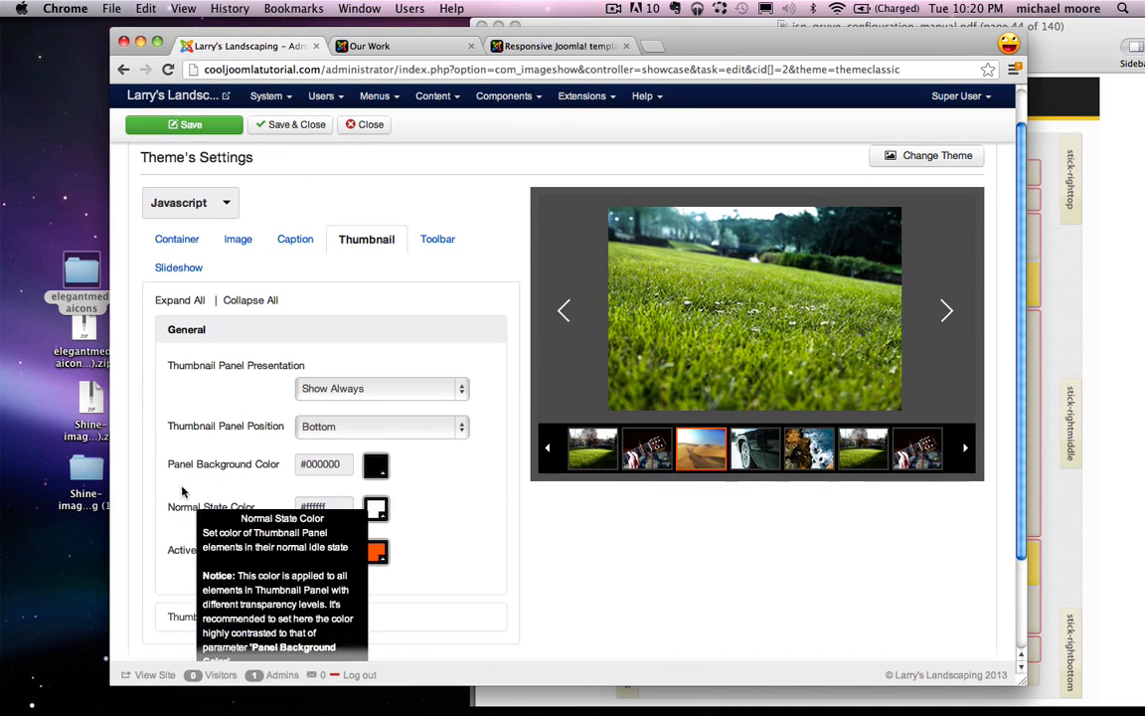
click(375, 468)
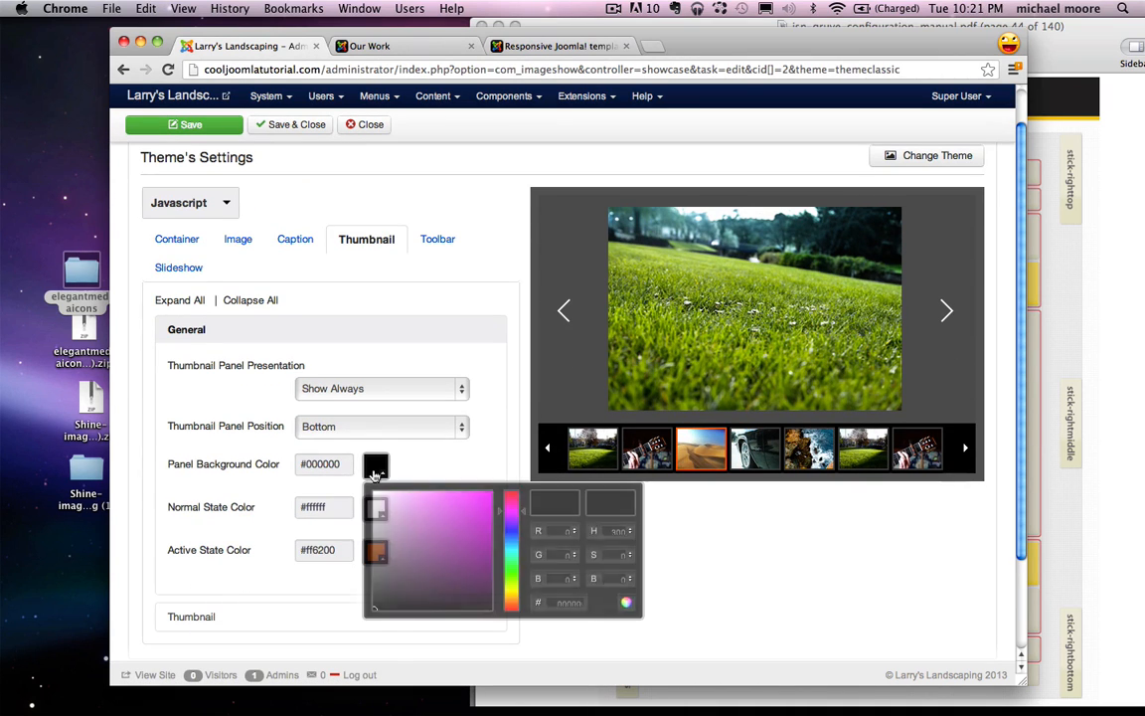
drag(382, 499, 374, 491)
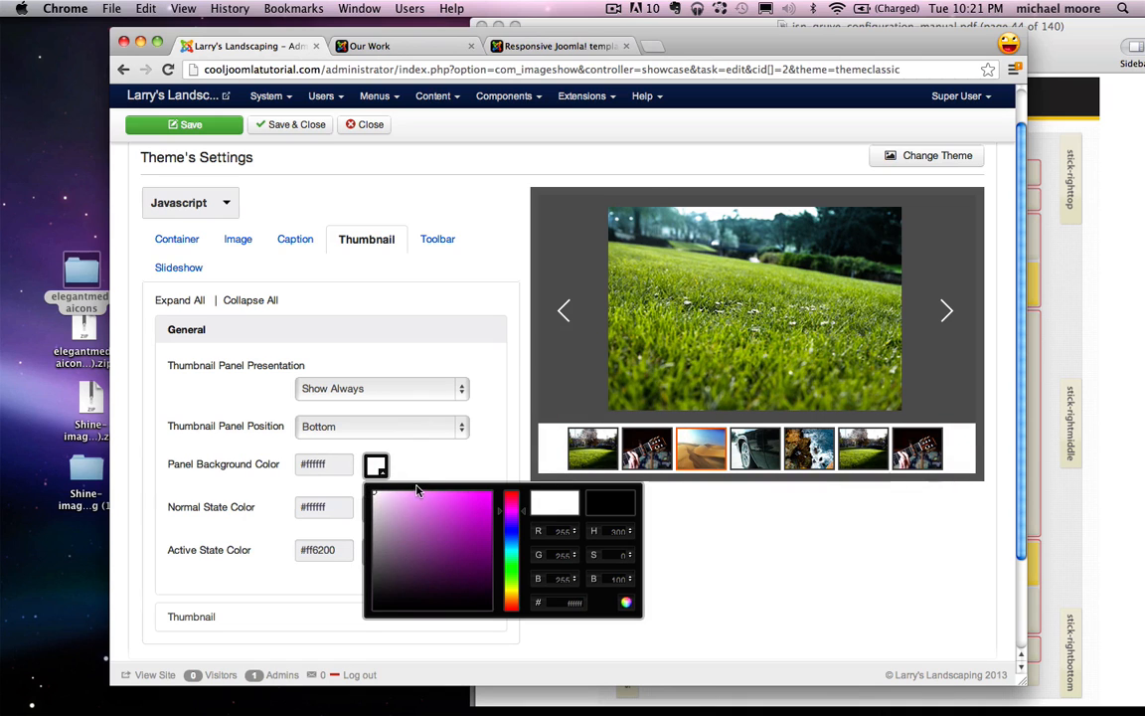
click(440, 467)
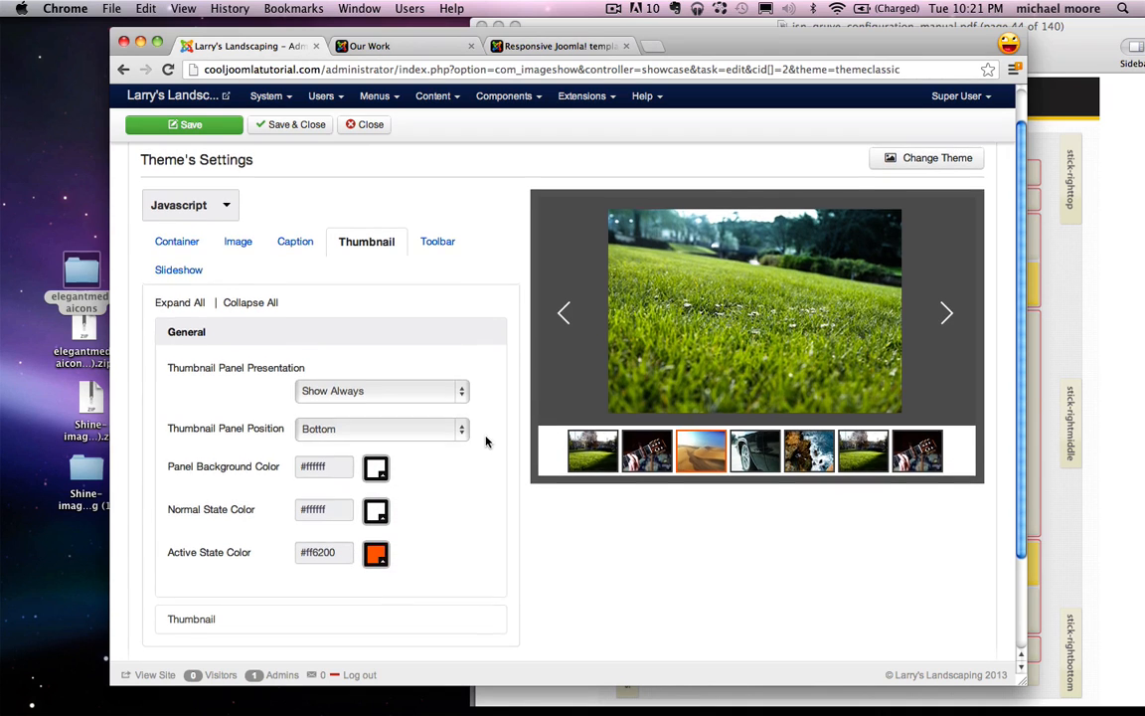
scroll(486, 441, up, 2)
click(179, 325)
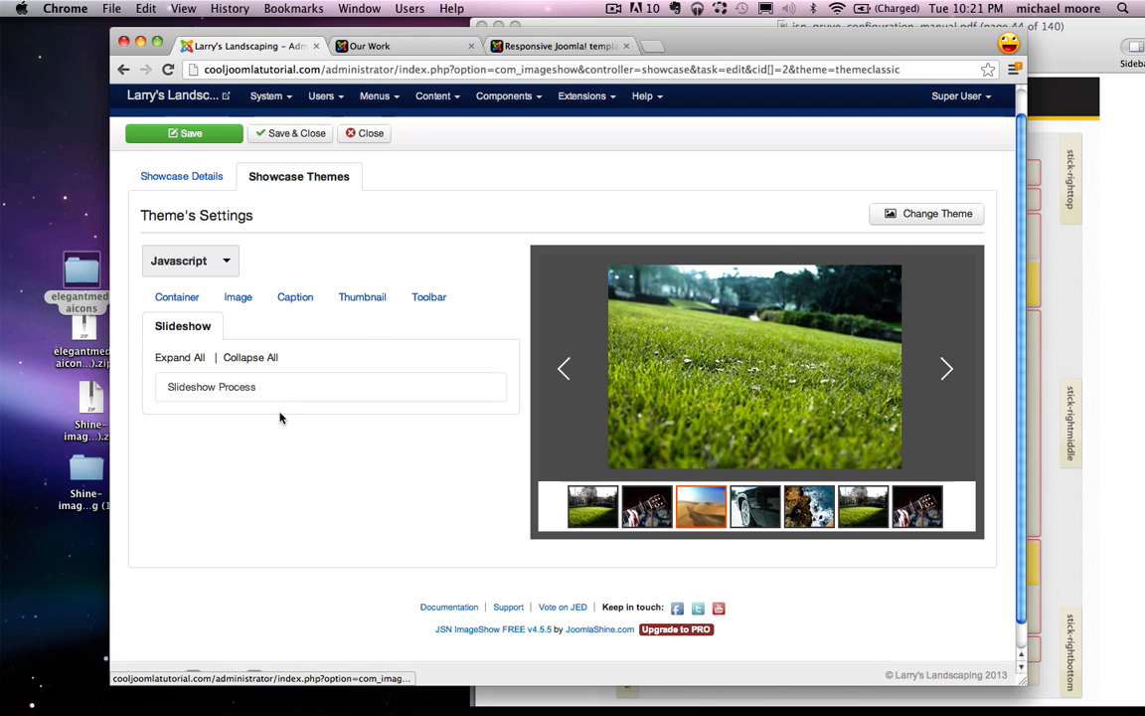
Step: Set the gallery showcase's overall size to 800 × 600 px, then save and close it
click(184, 177)
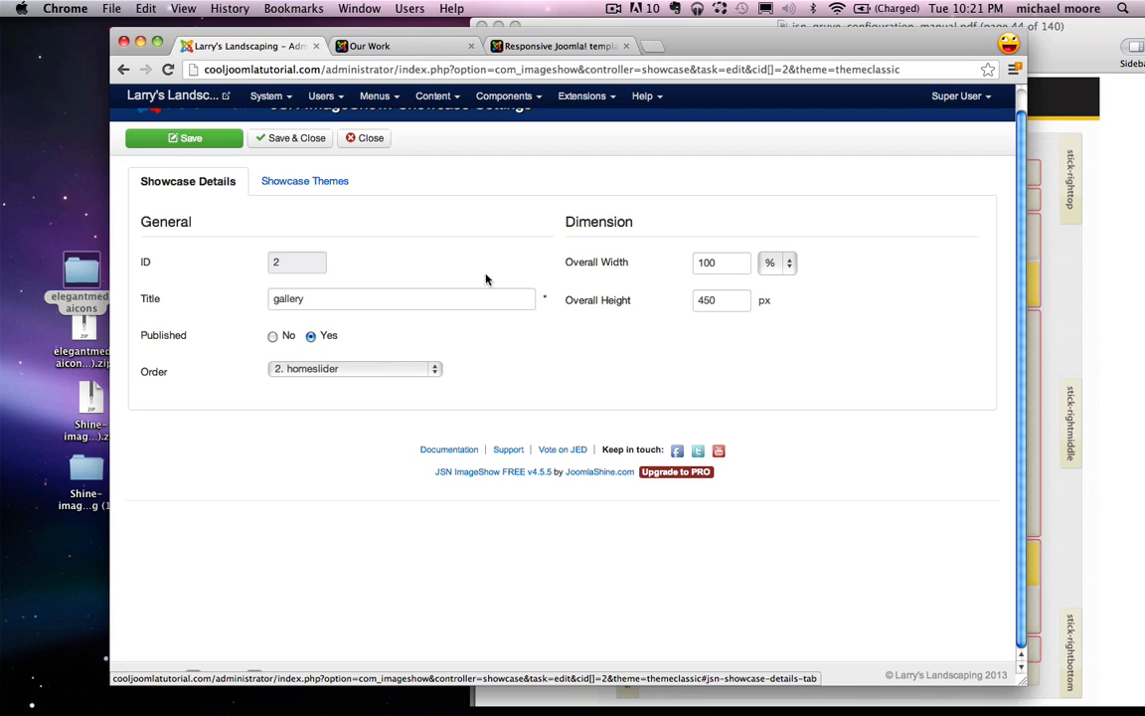
click(769, 262)
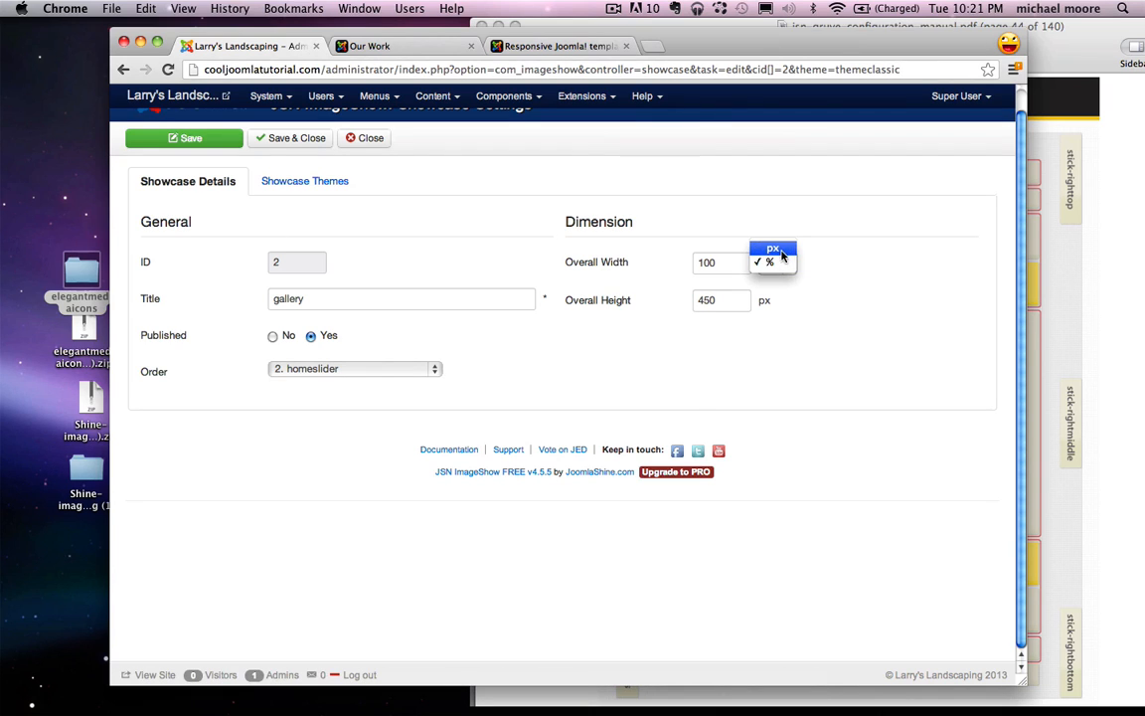
click(783, 255)
drag(718, 262, 669, 262)
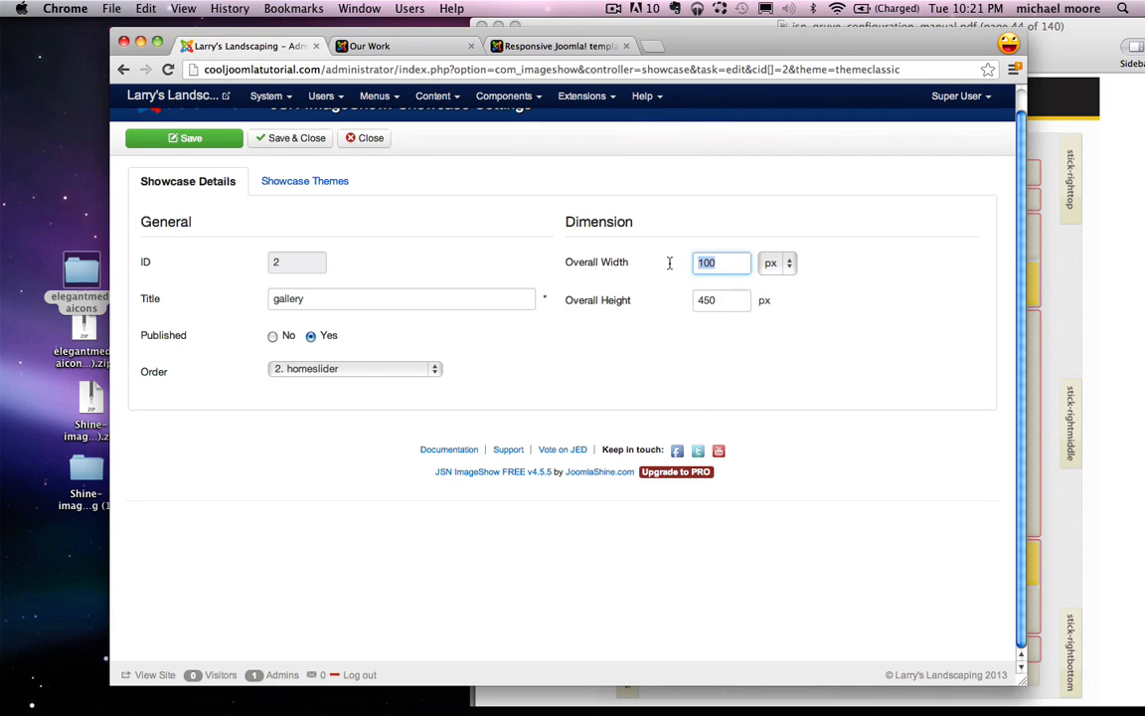
text(89)
double_click(738, 309)
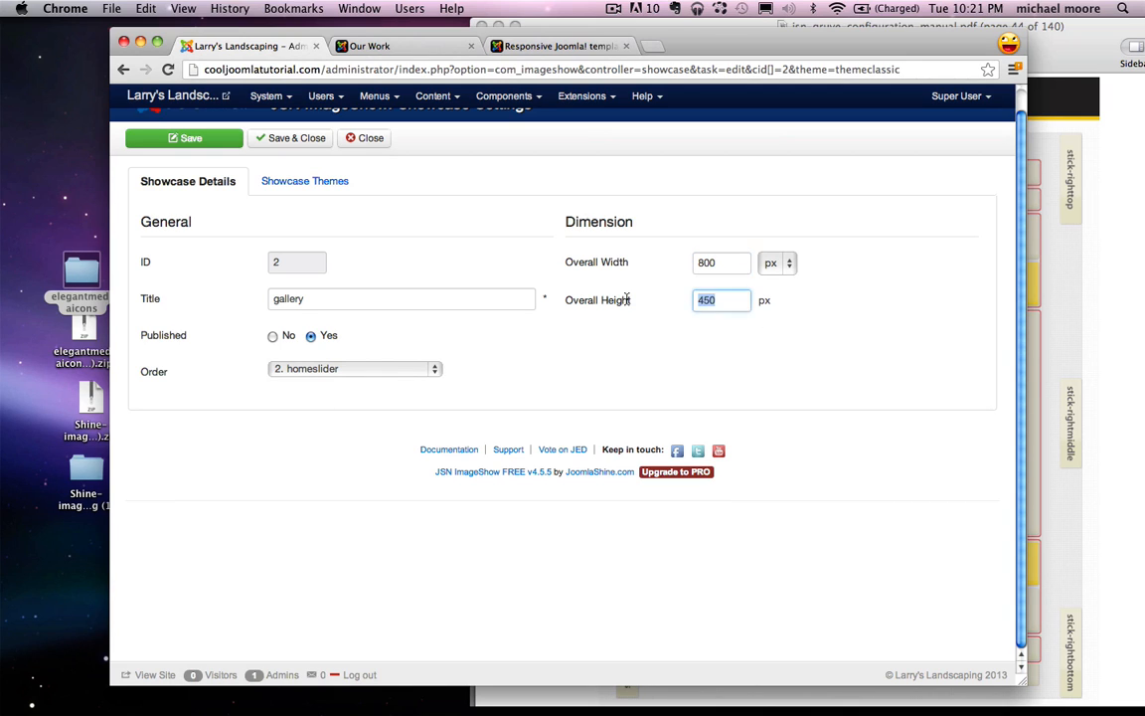
text(600)
scroll(443, 361, up, 1)
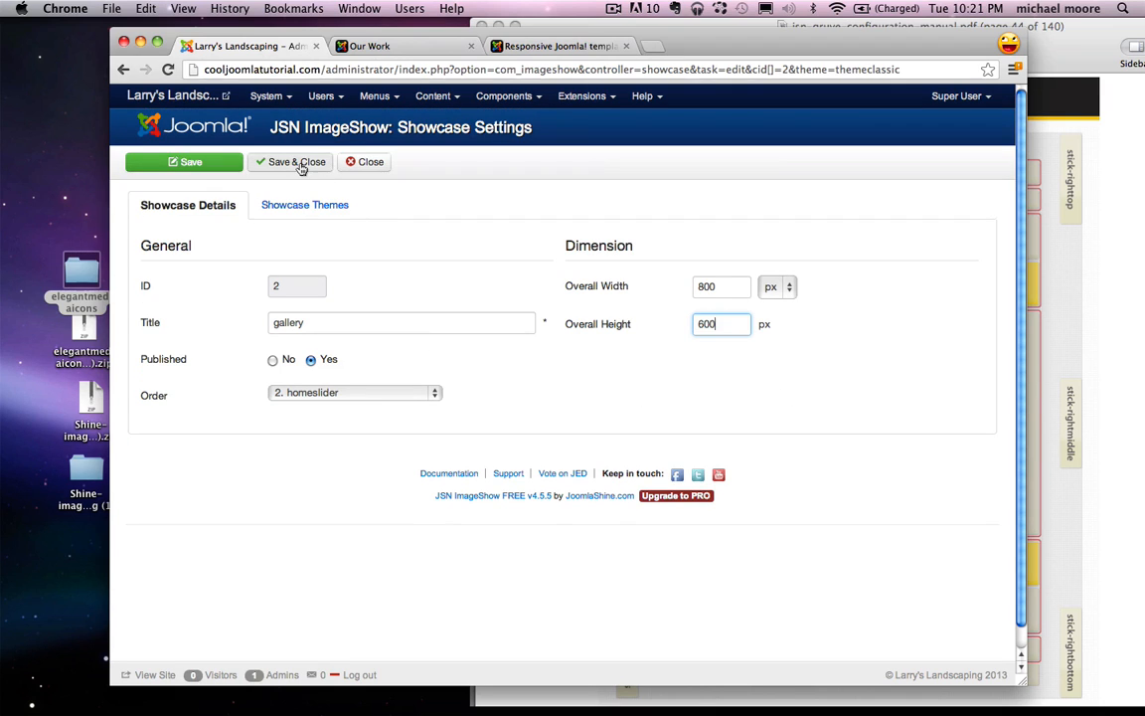
click(301, 165)
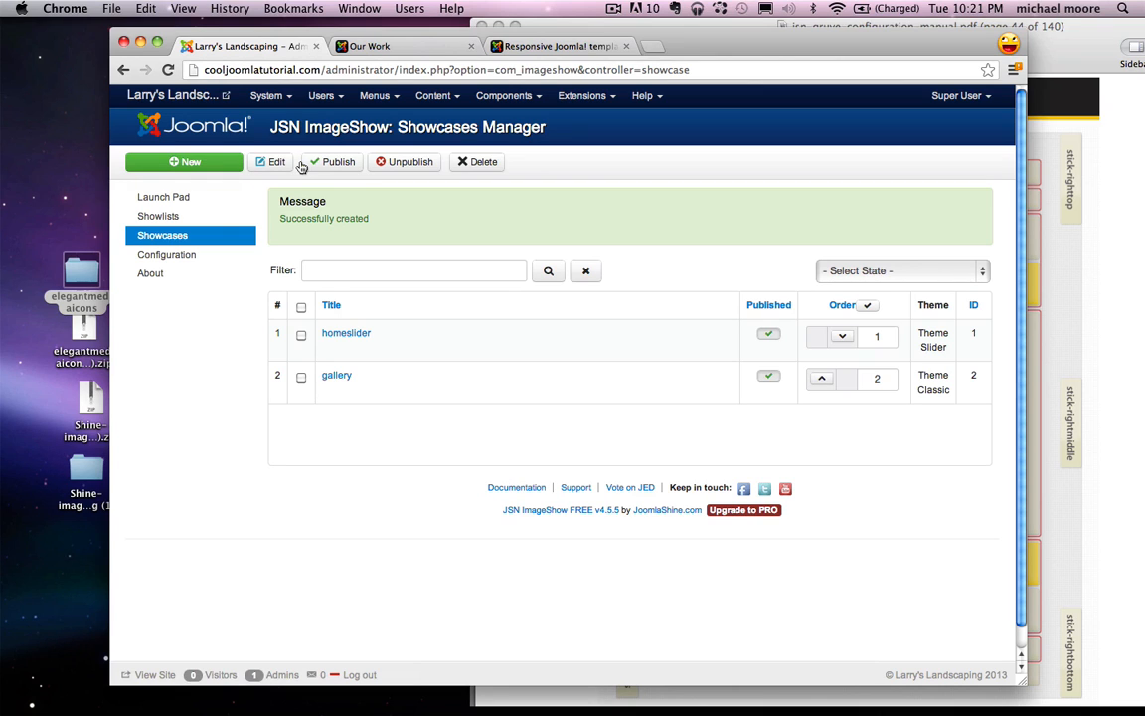
Step: On the launch pad, pick the gallery showlist and showcase, presented inside an article
click(167, 198)
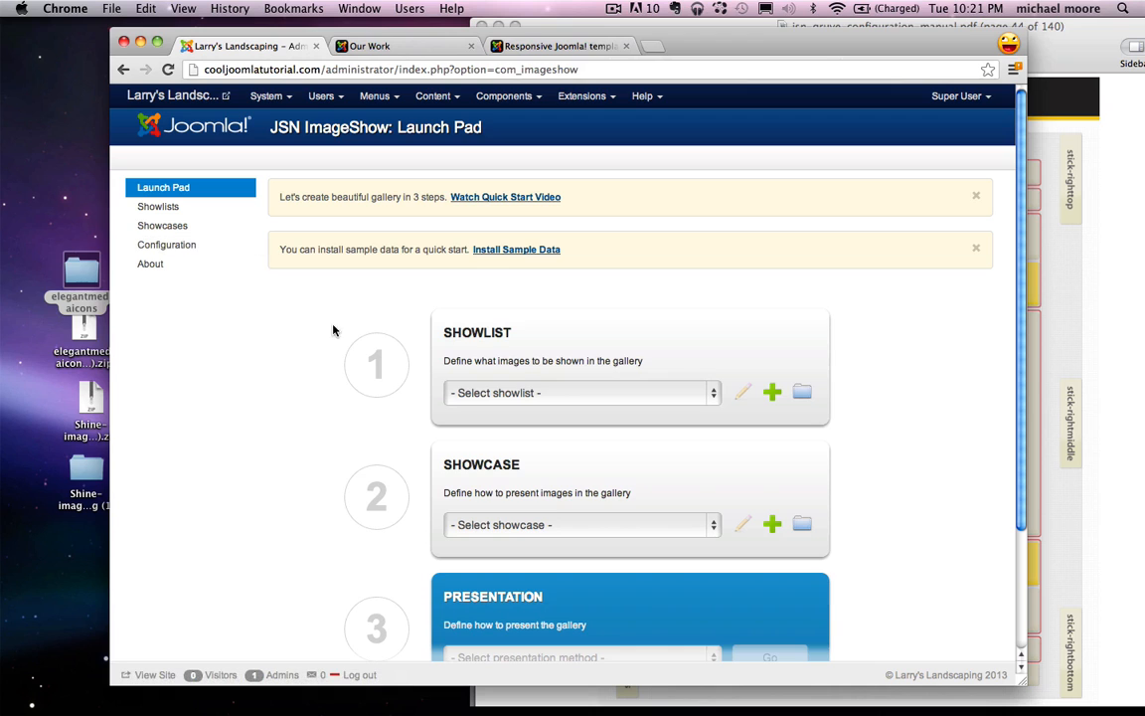
click(540, 392)
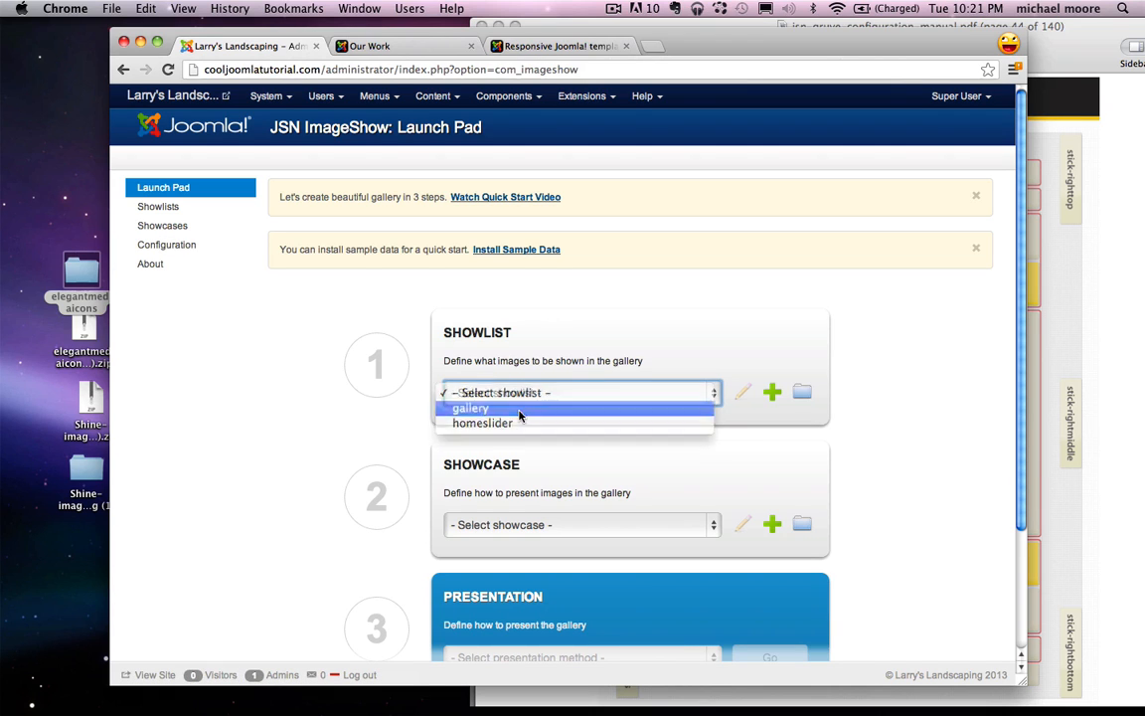
click(475, 404)
scroll(376, 452, down, 3)
click(517, 450)
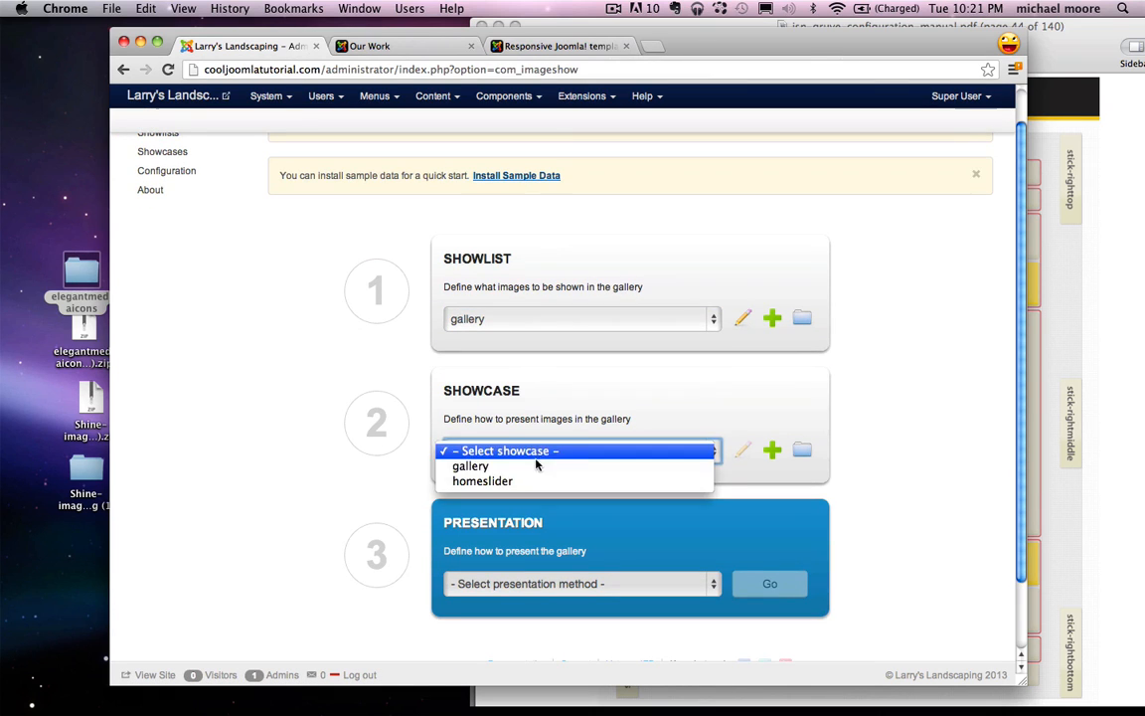
click(535, 468)
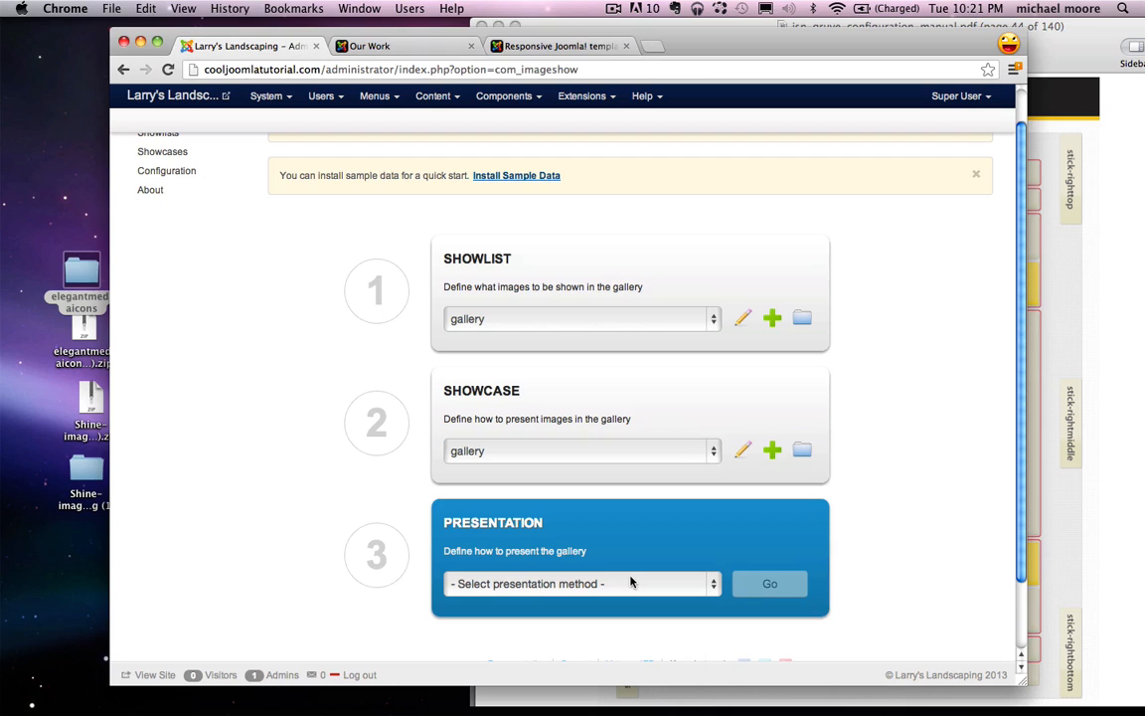
scroll(627, 580, down, 1)
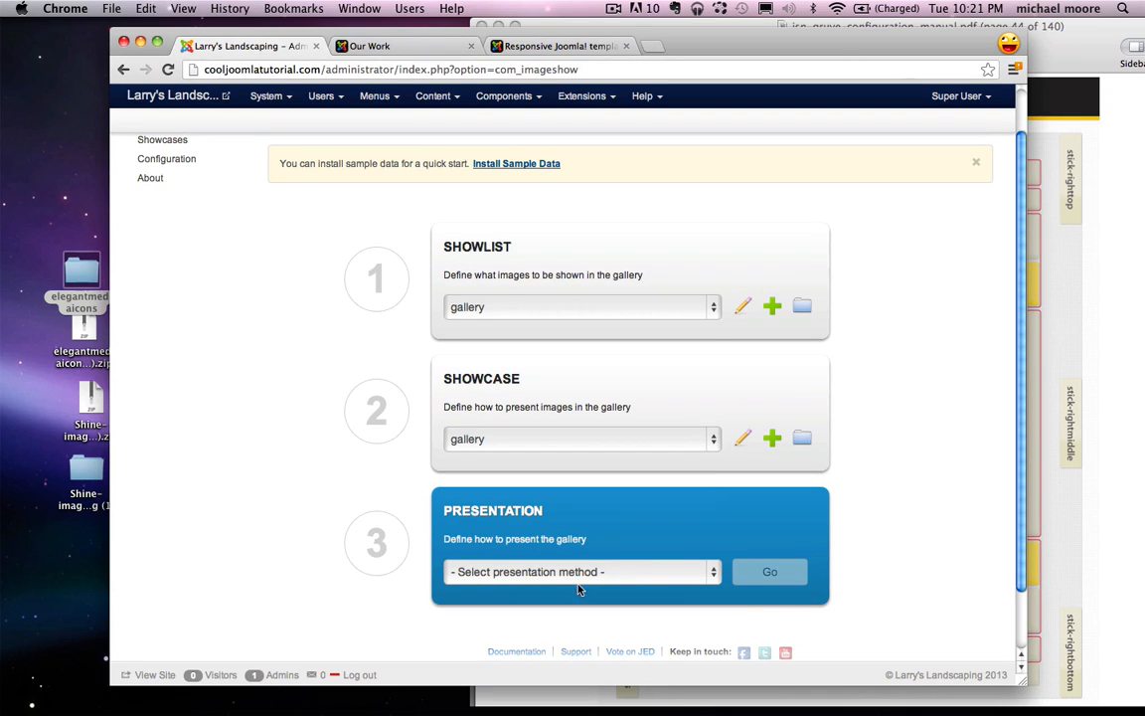
click(587, 573)
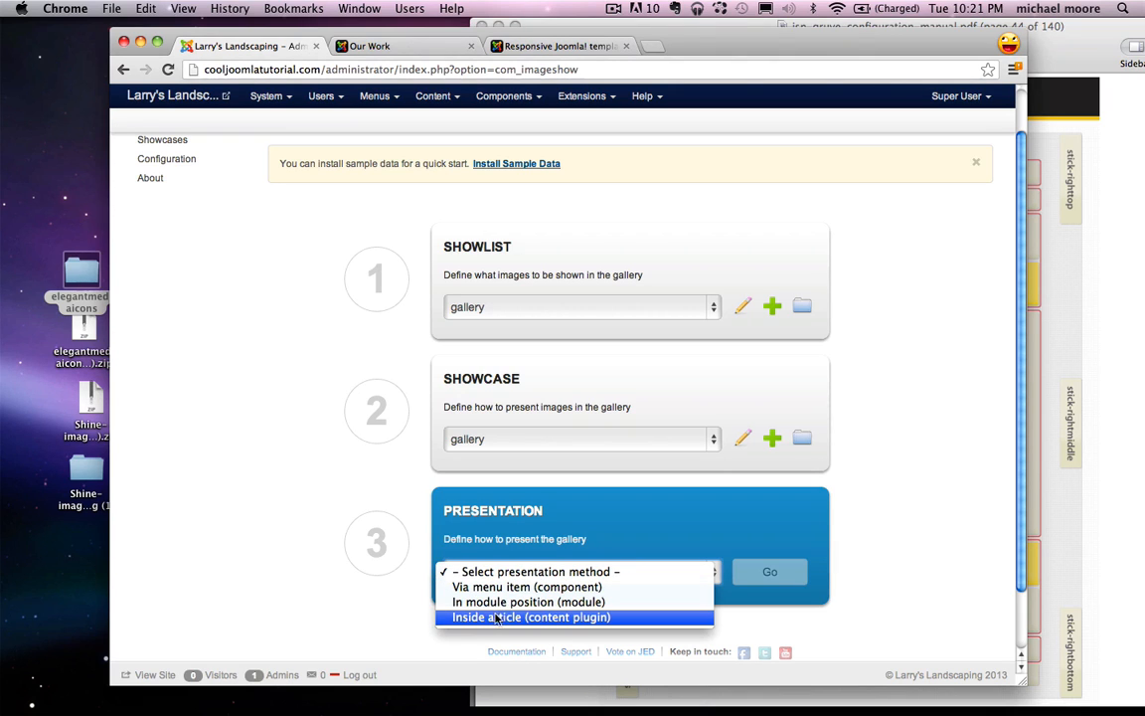
click(550, 618)
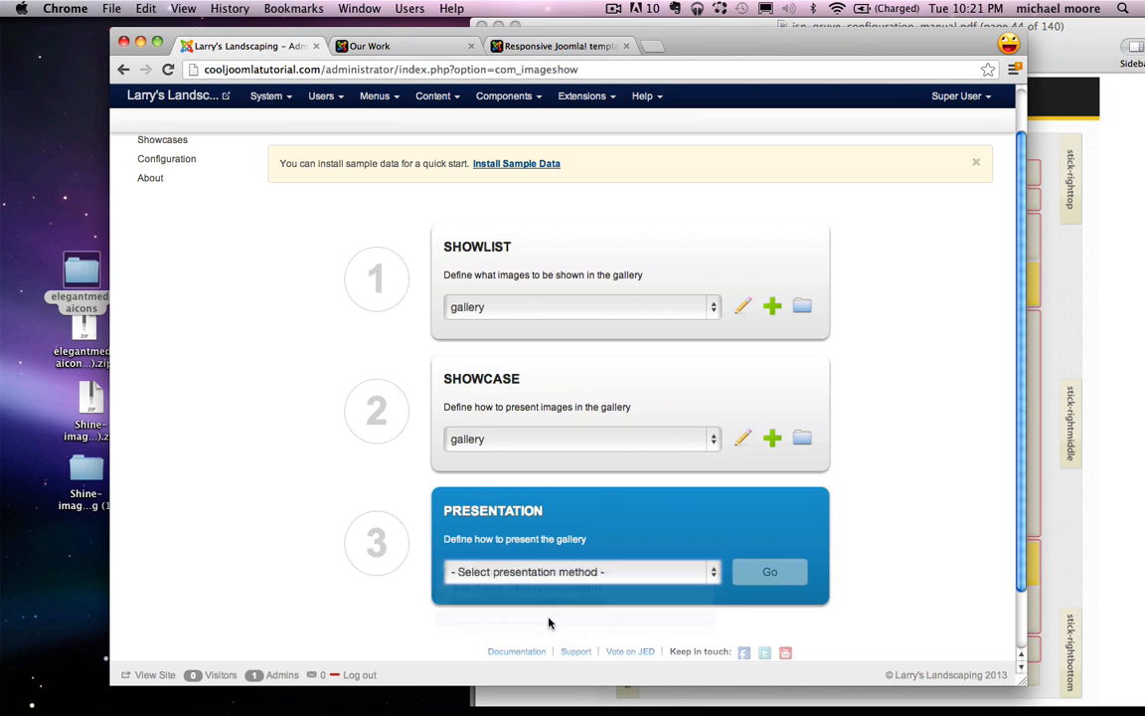
Step: Generate and copy the plugin syntax {imageshow sl=3 sc=2 /}, then close the details
click(784, 573)
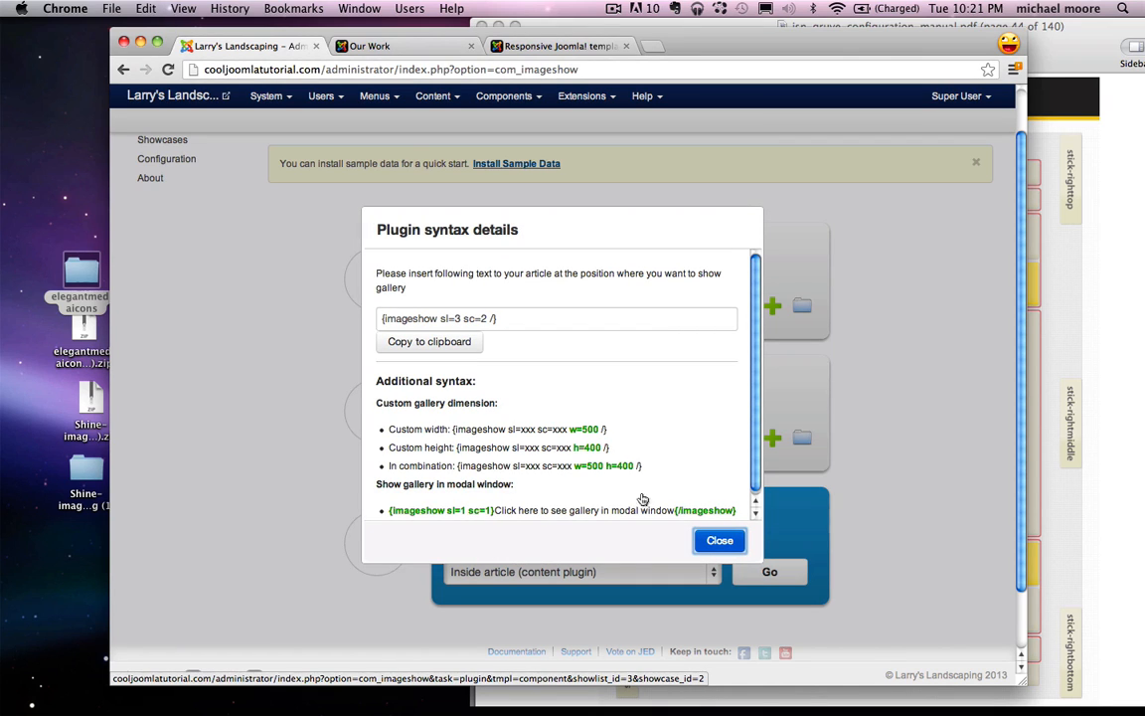
drag(521, 325, 479, 319)
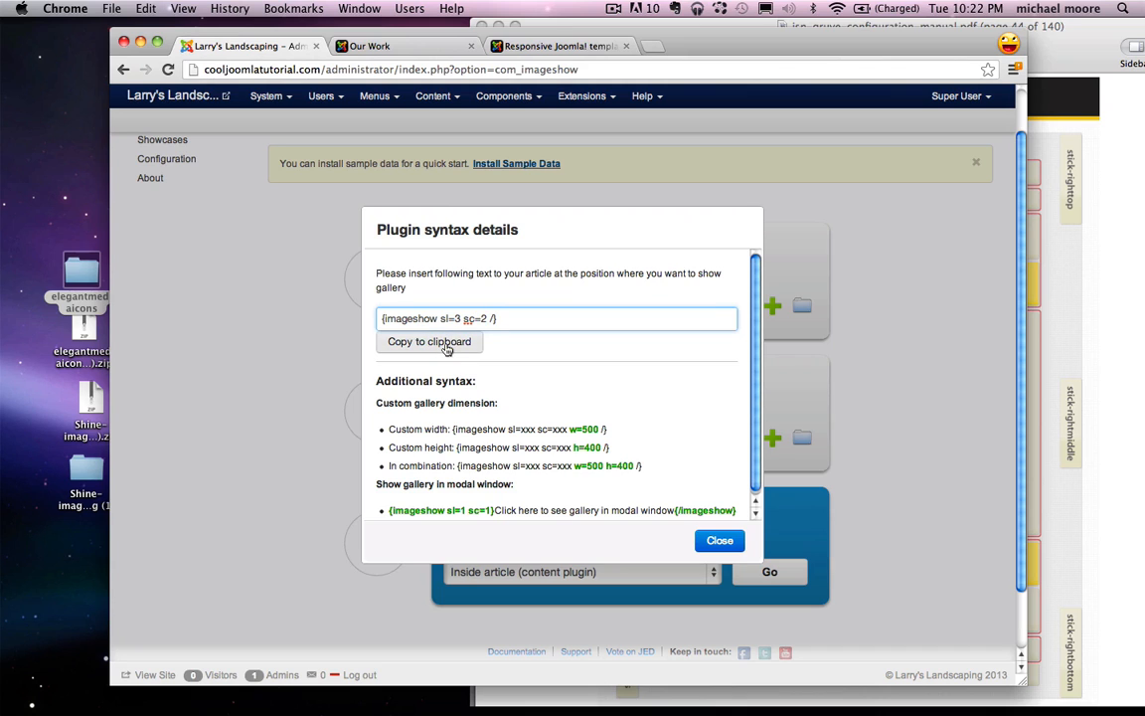
click(446, 343)
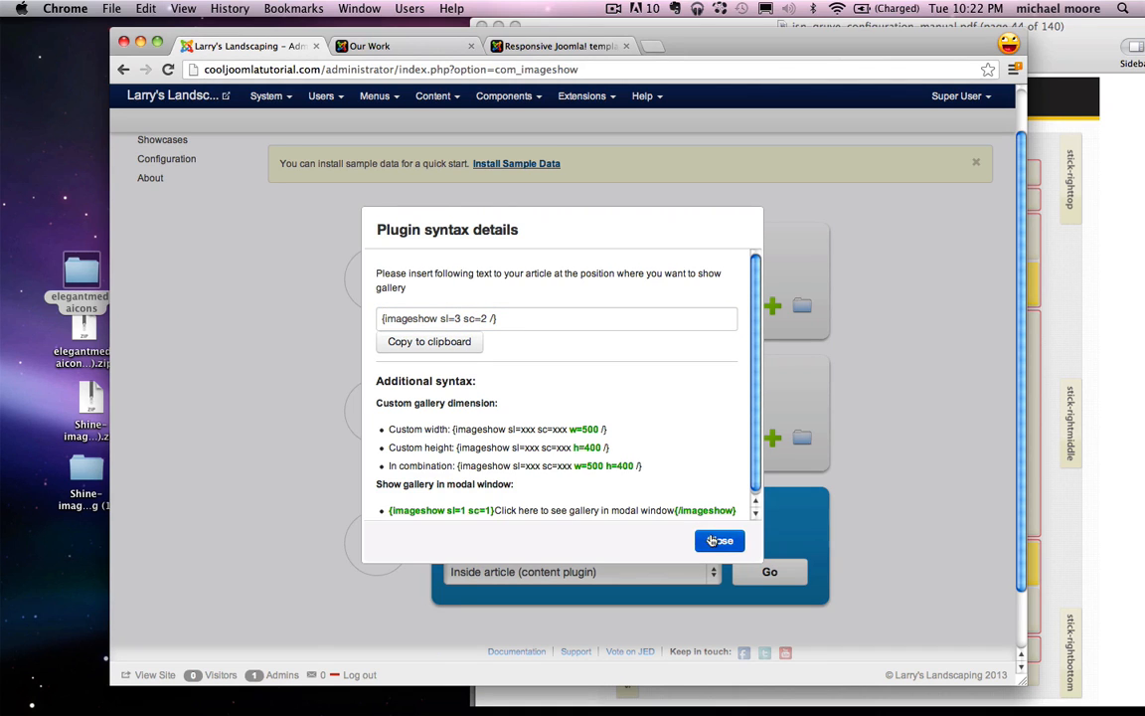
click(712, 540)
scroll(621, 557, up, 3)
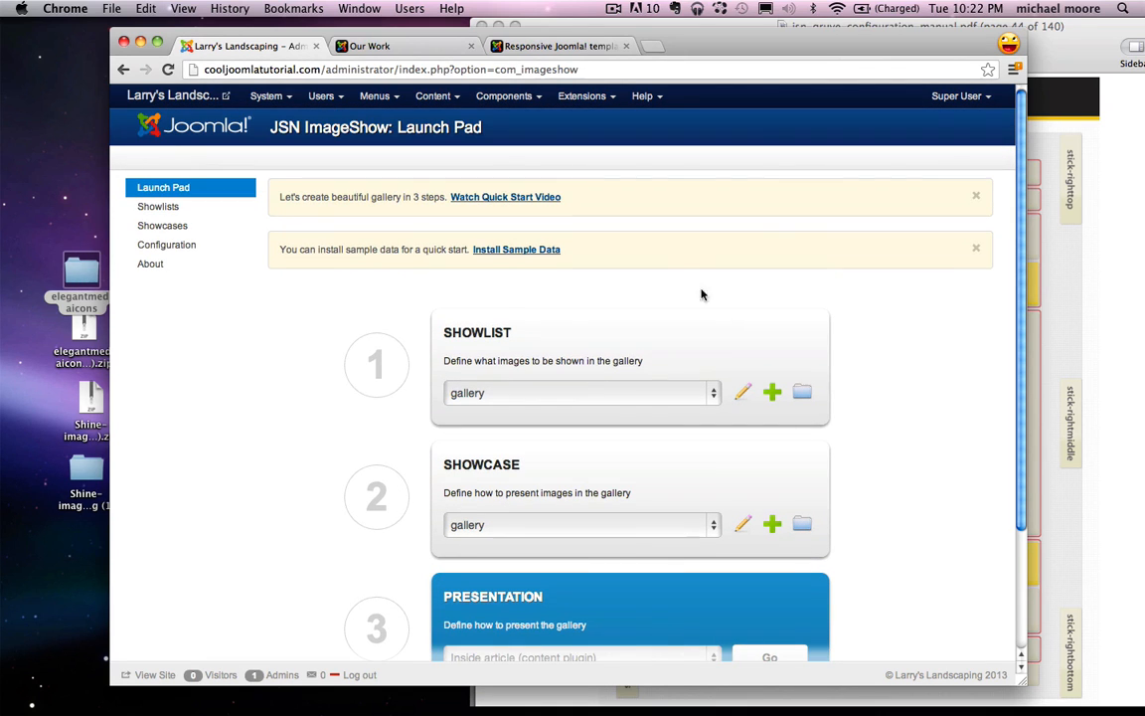
Step: Open the Our Work article, remove the pasted content, and close it without saving
click(436, 96)
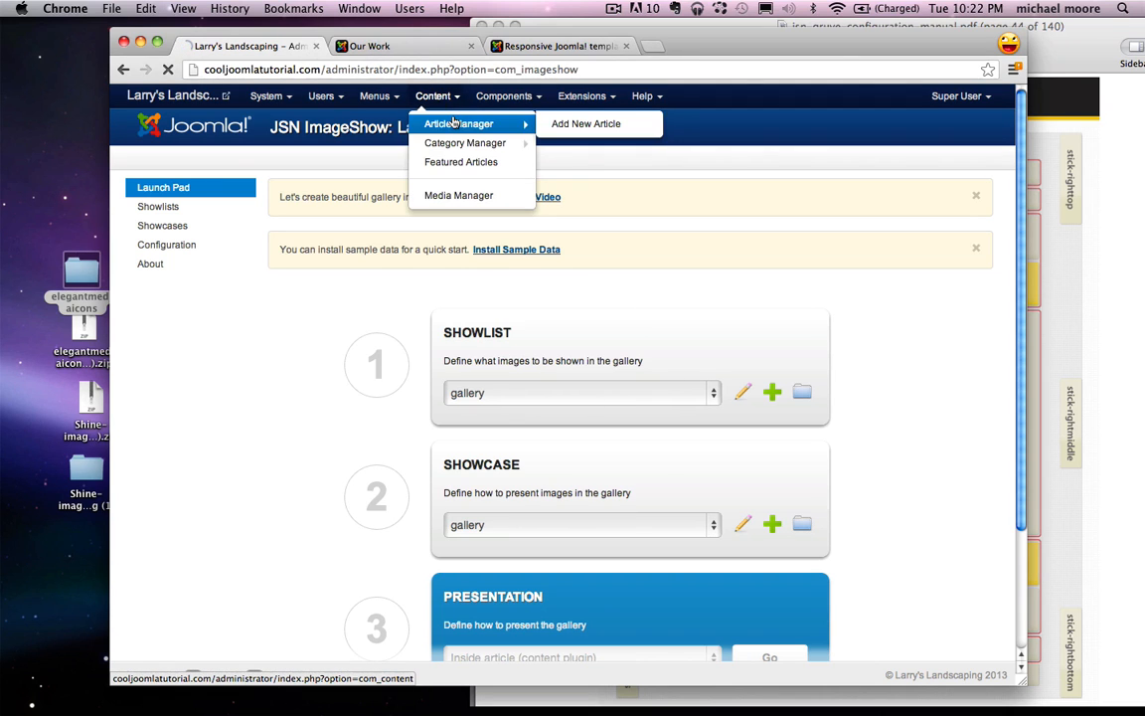
click(454, 121)
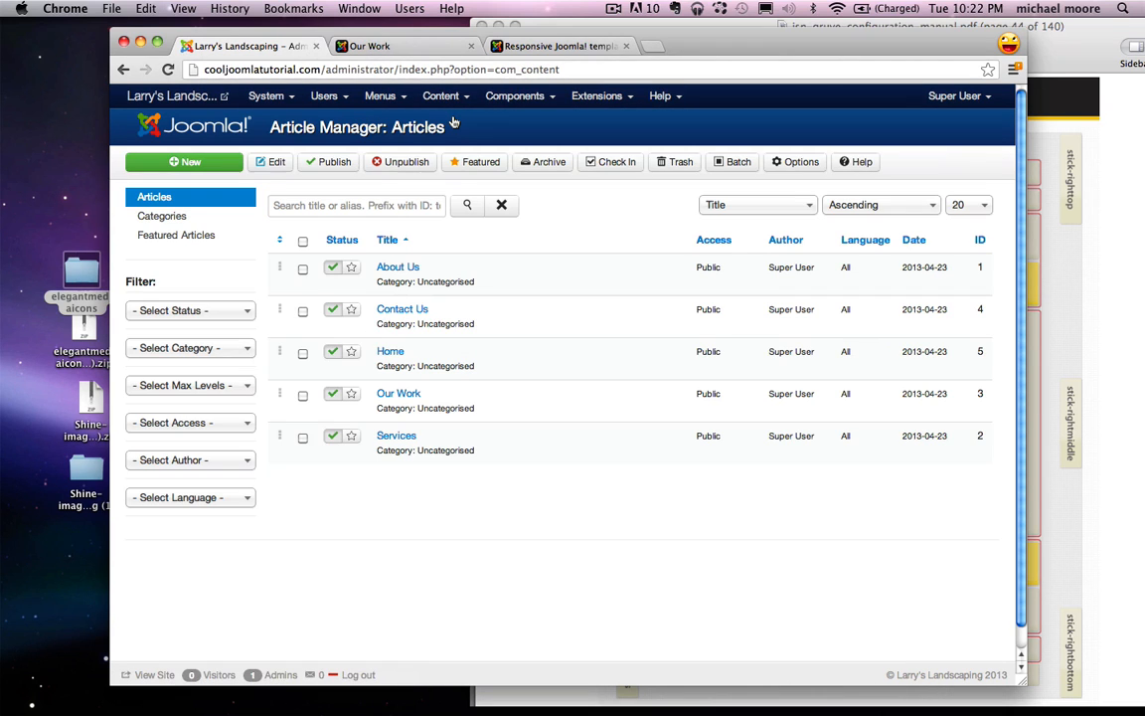
click(398, 395)
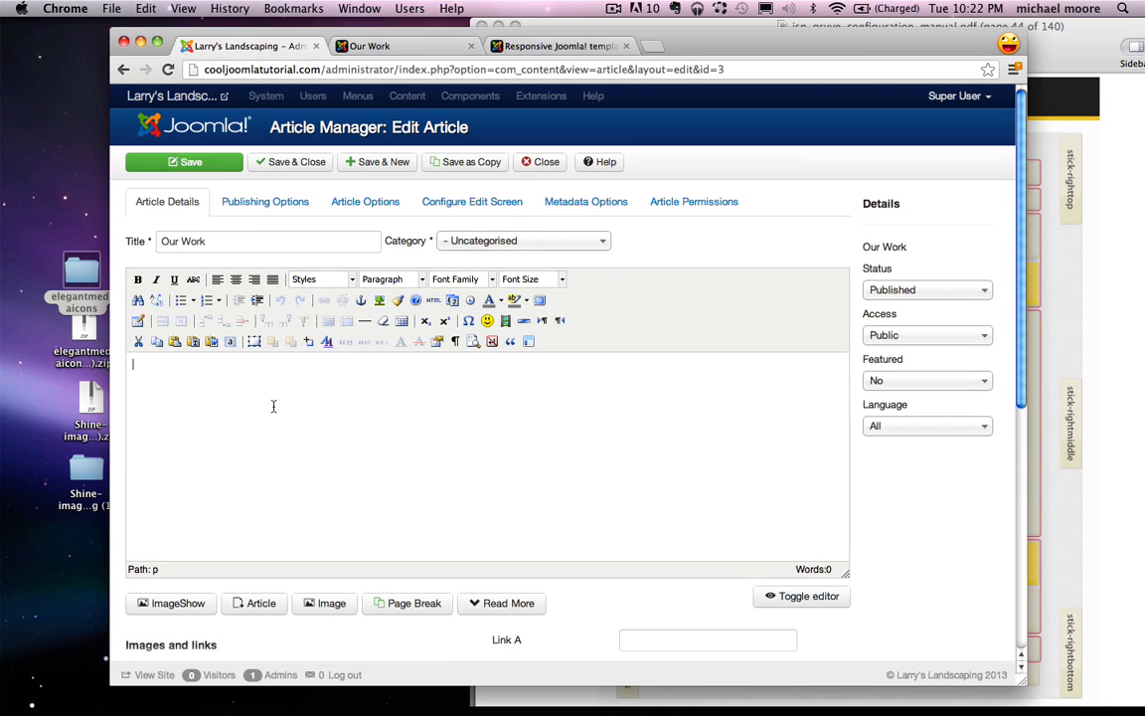
text(Gardening Tree trimming Pruning Sprinklers Landscape Design Pool Design Blah Blah Blah Blah Blah)
key(super+a)
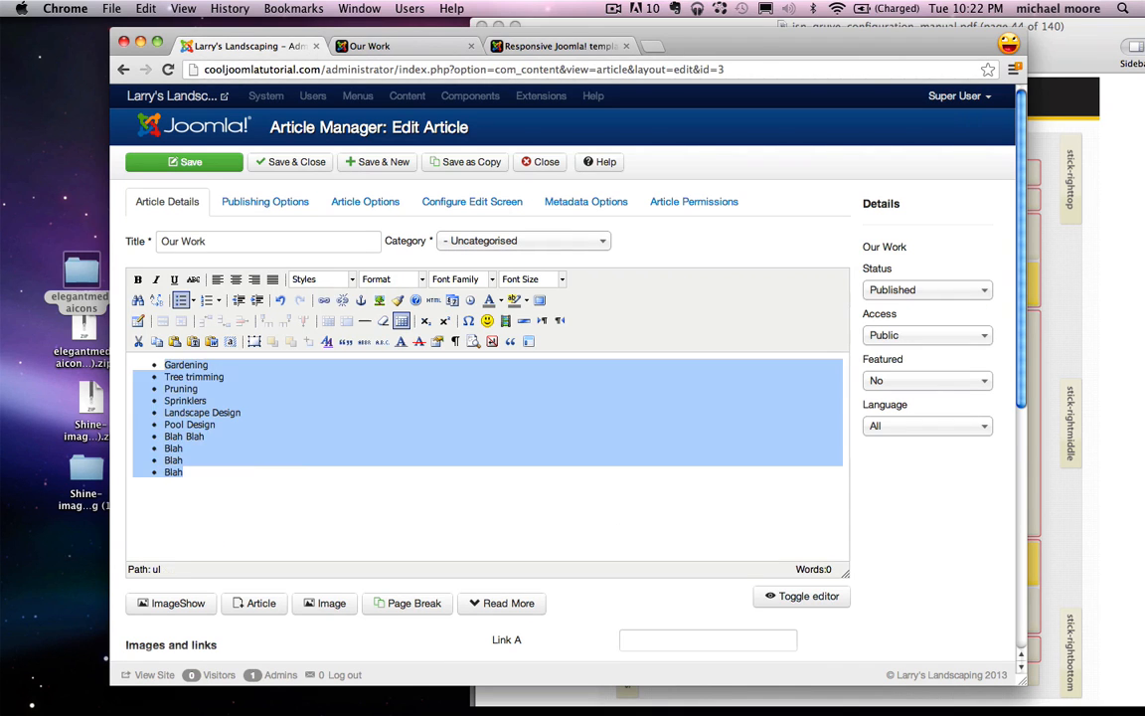
key(BackSpace)
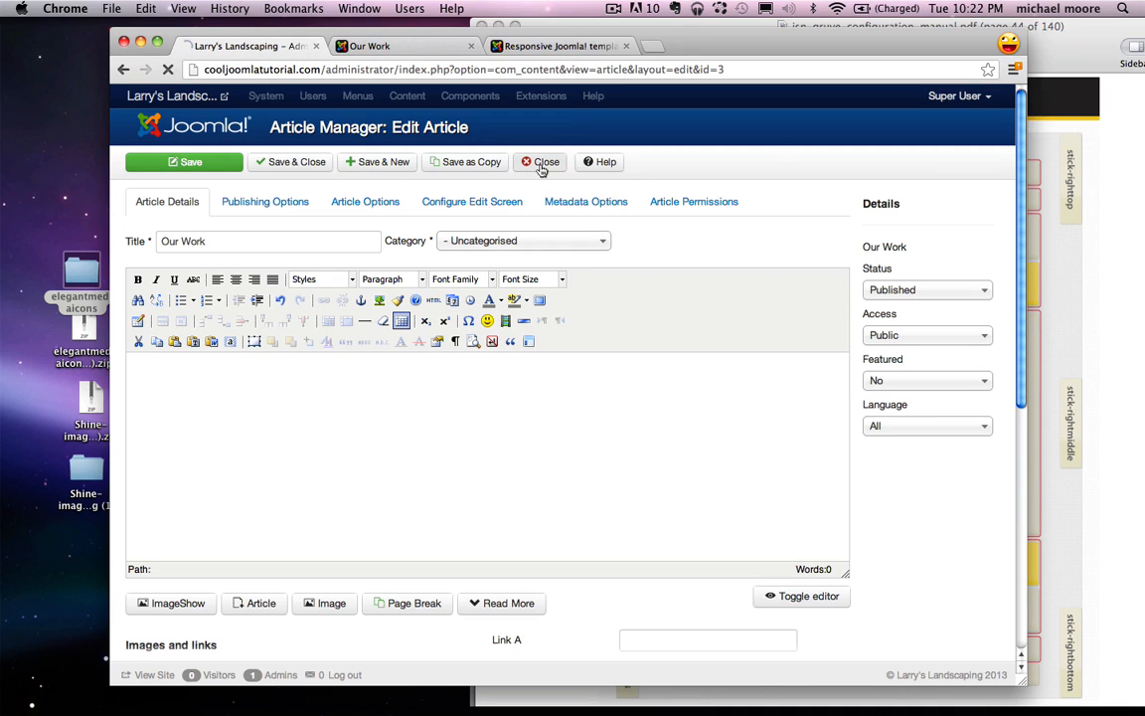
click(542, 166)
Step: Return to the JSN ImageShow launch pad and choose the gallery showlist
click(512, 96)
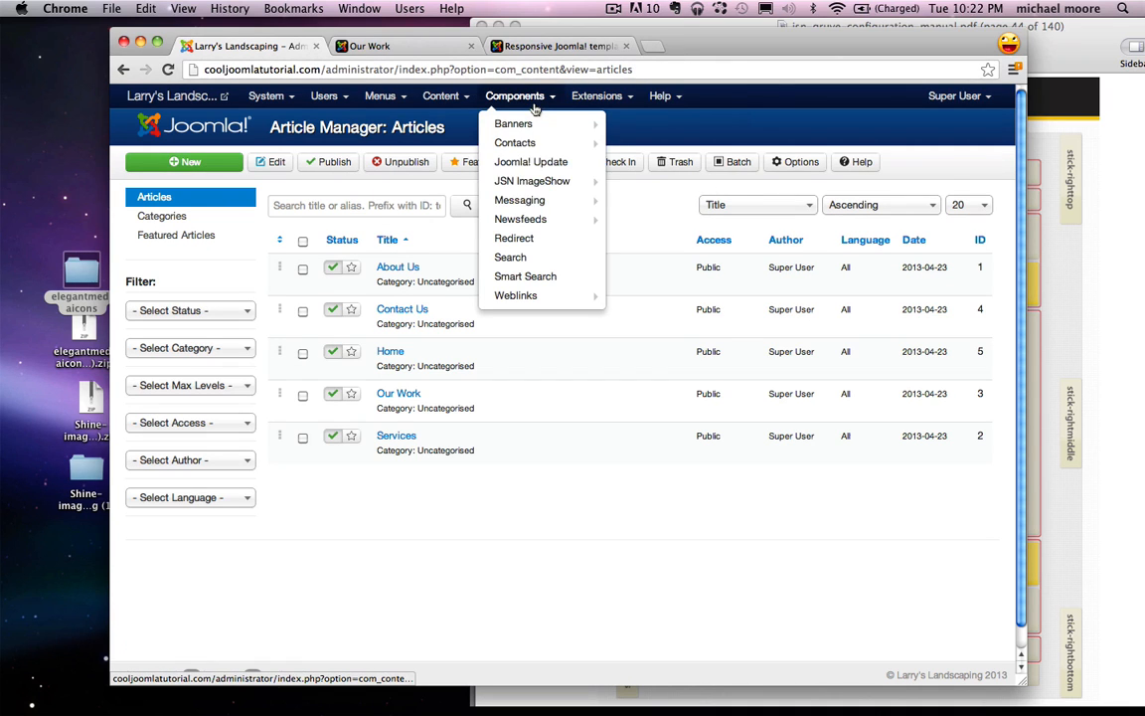
click(548, 189)
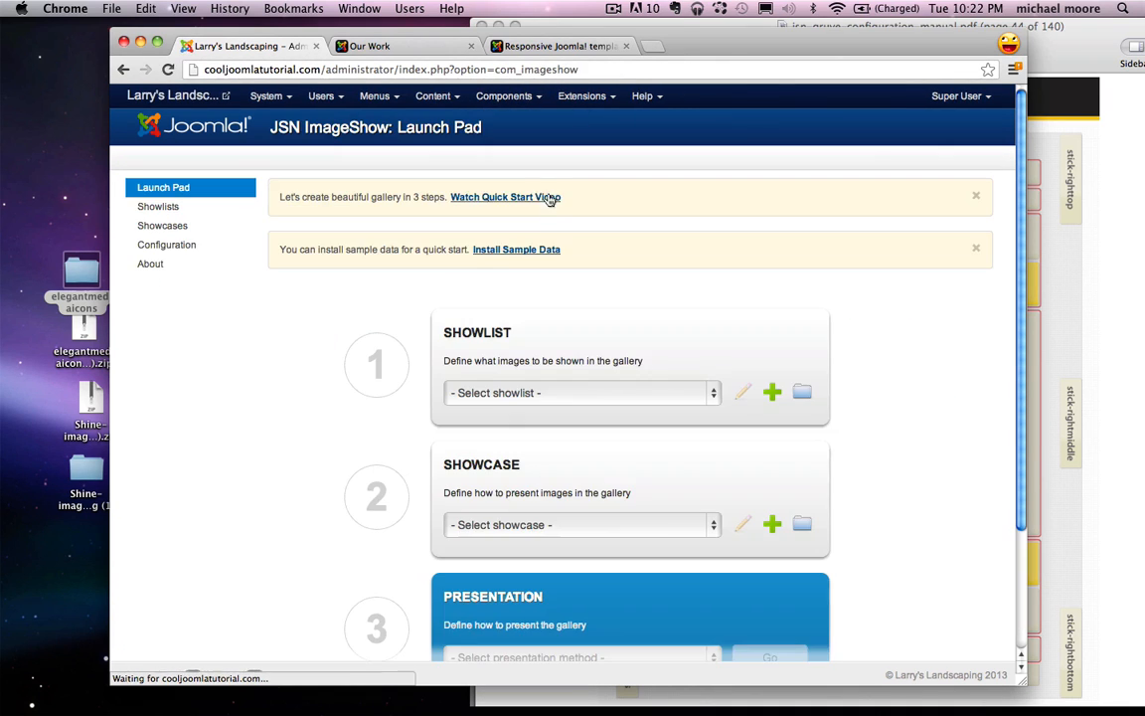
click(465, 391)
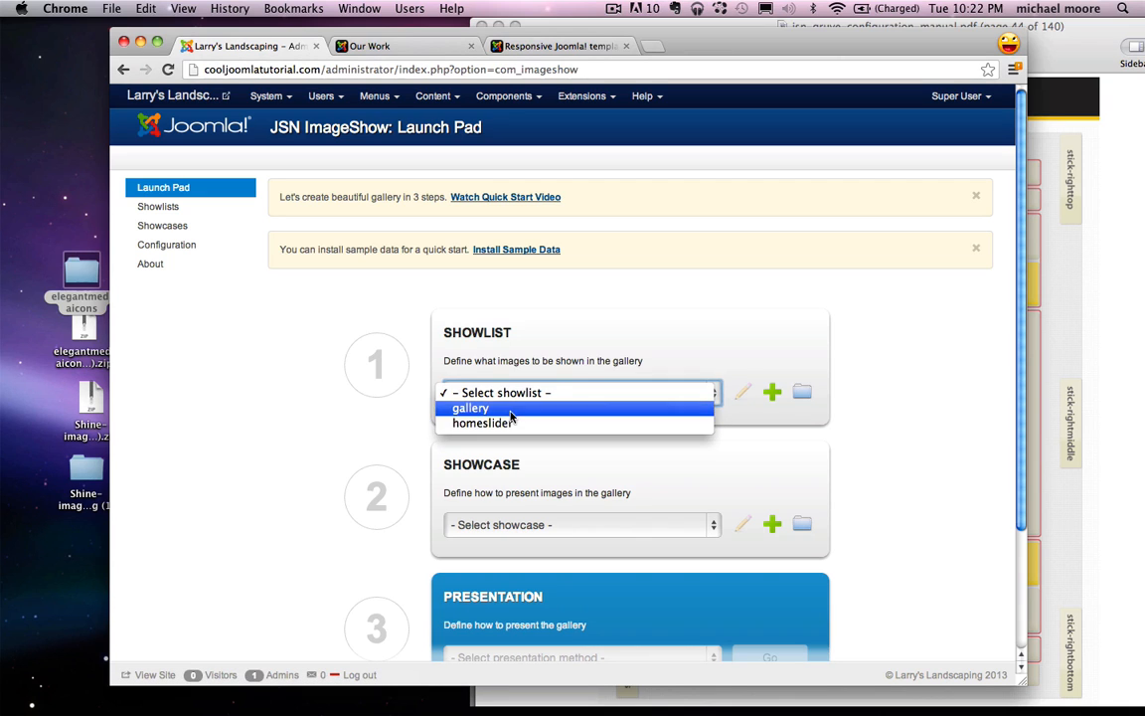
click(465, 409)
scroll(465, 430, down, 3)
Step: Choose the gallery showcase inside an article, then generate and copy its plugin code
click(478, 415)
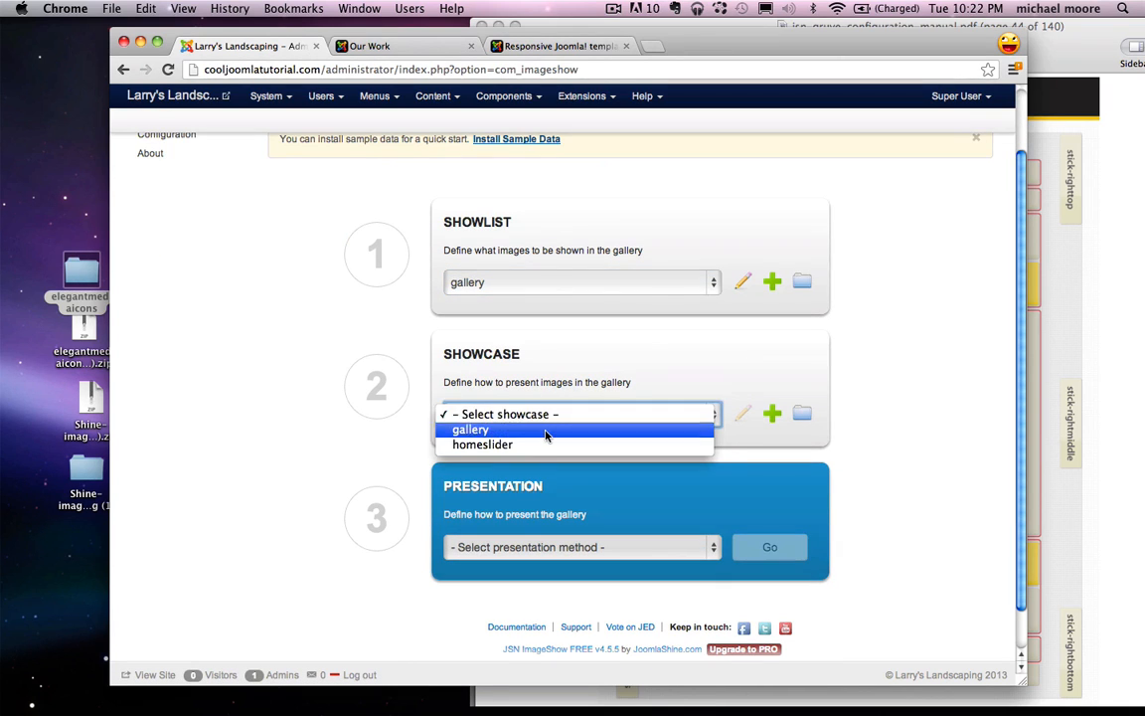
click(473, 430)
click(532, 559)
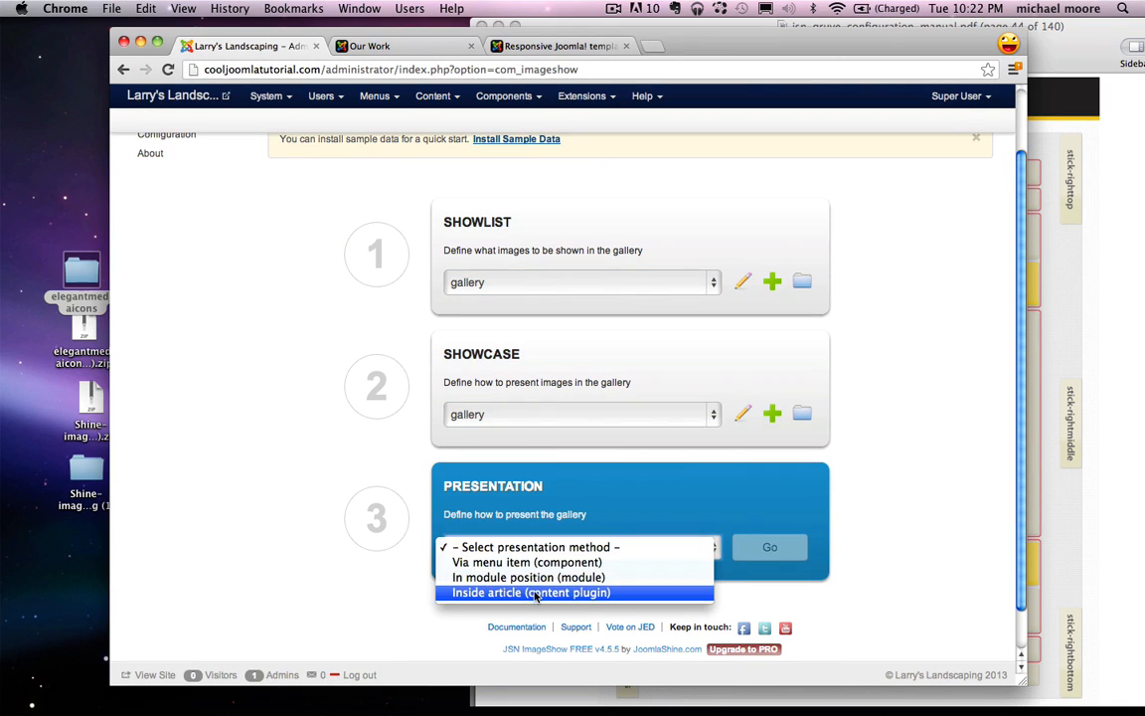
click(534, 594)
click(769, 547)
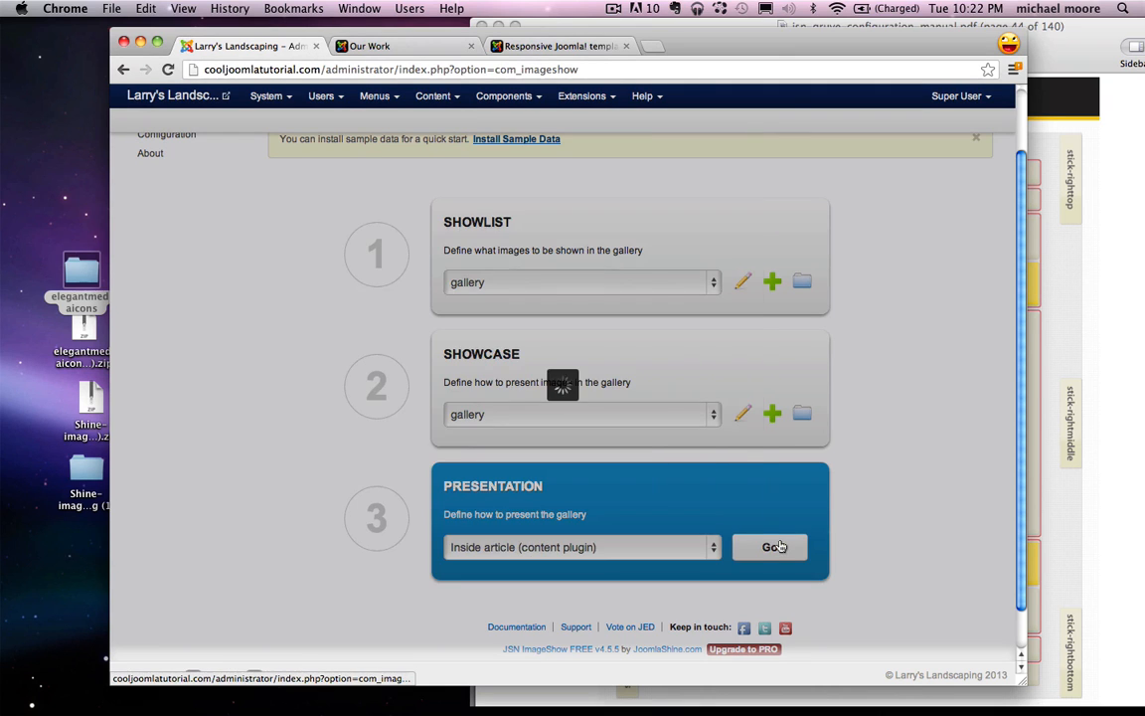
drag(514, 320, 370, 322)
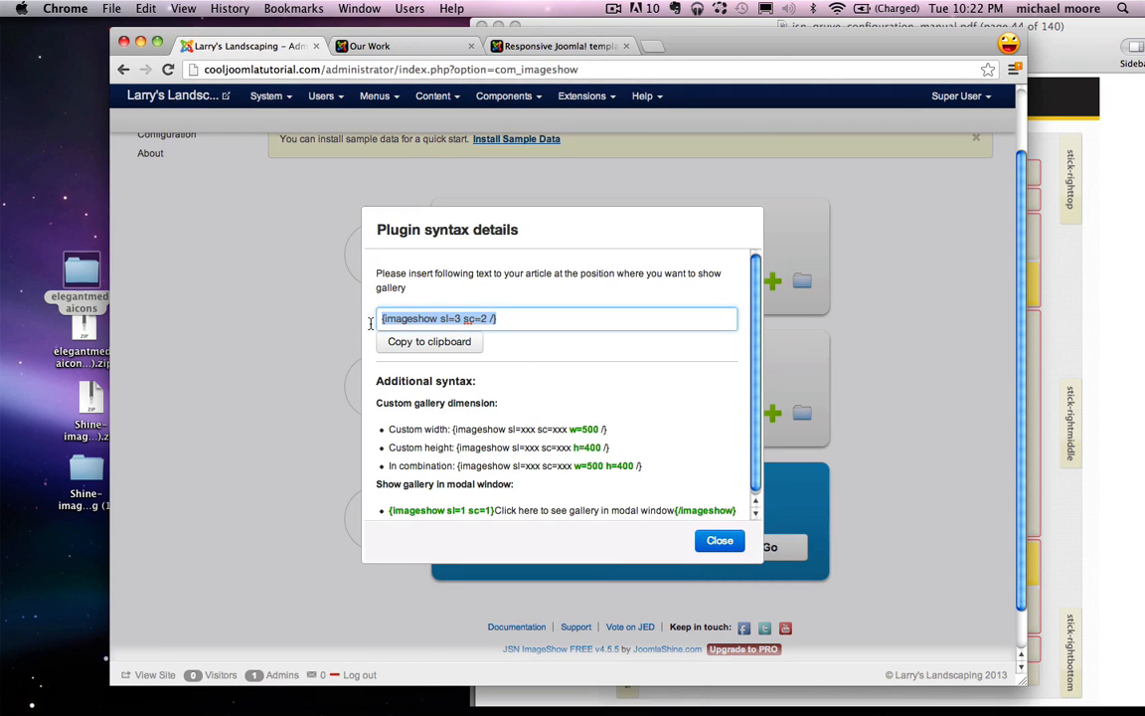
right_click(399, 324)
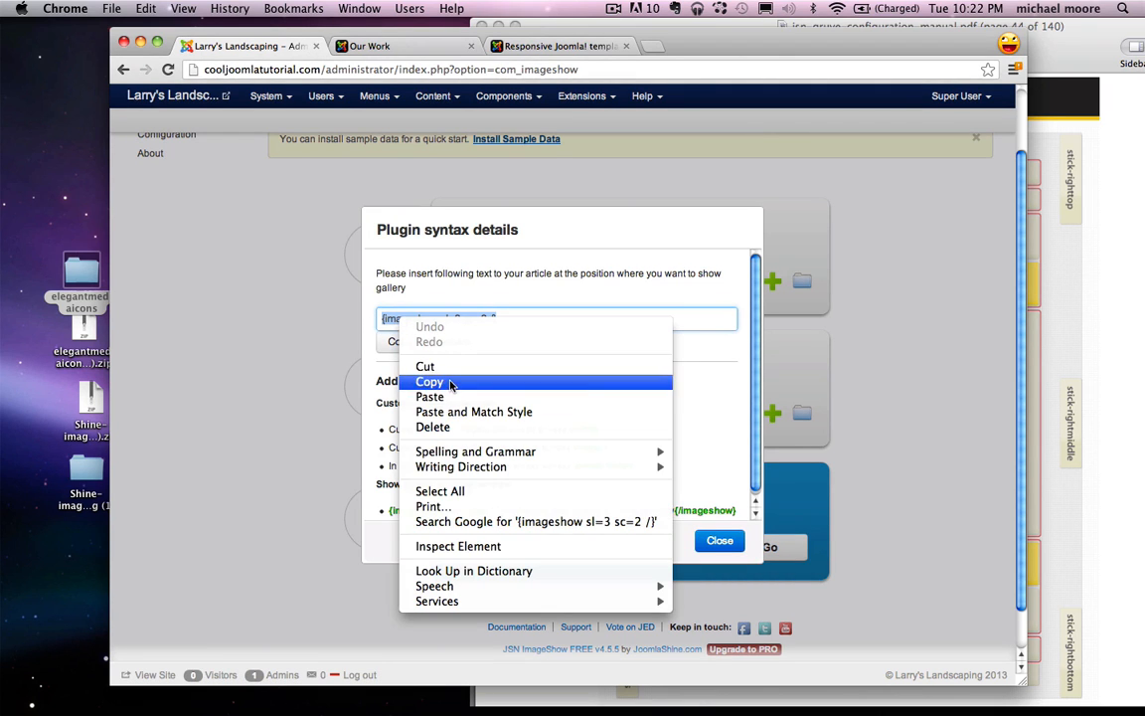
click(418, 378)
click(718, 542)
scroll(537, 487, up, 3)
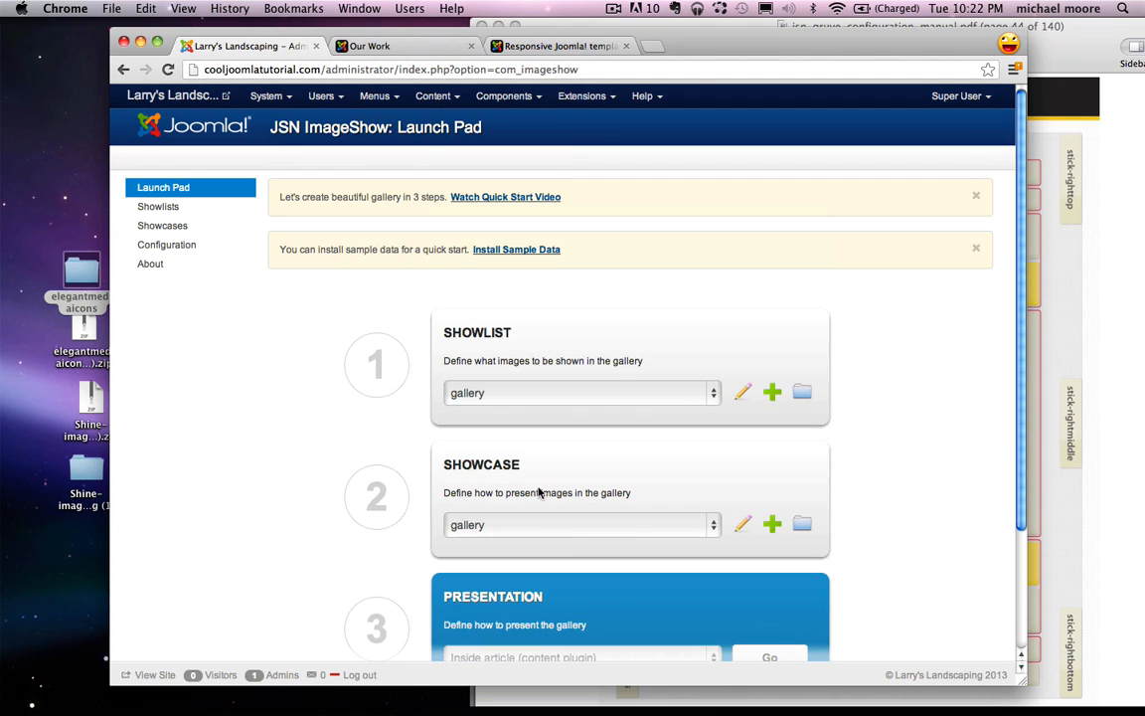
Step: Open the Our Work article from the Article Manager
click(431, 97)
click(452, 124)
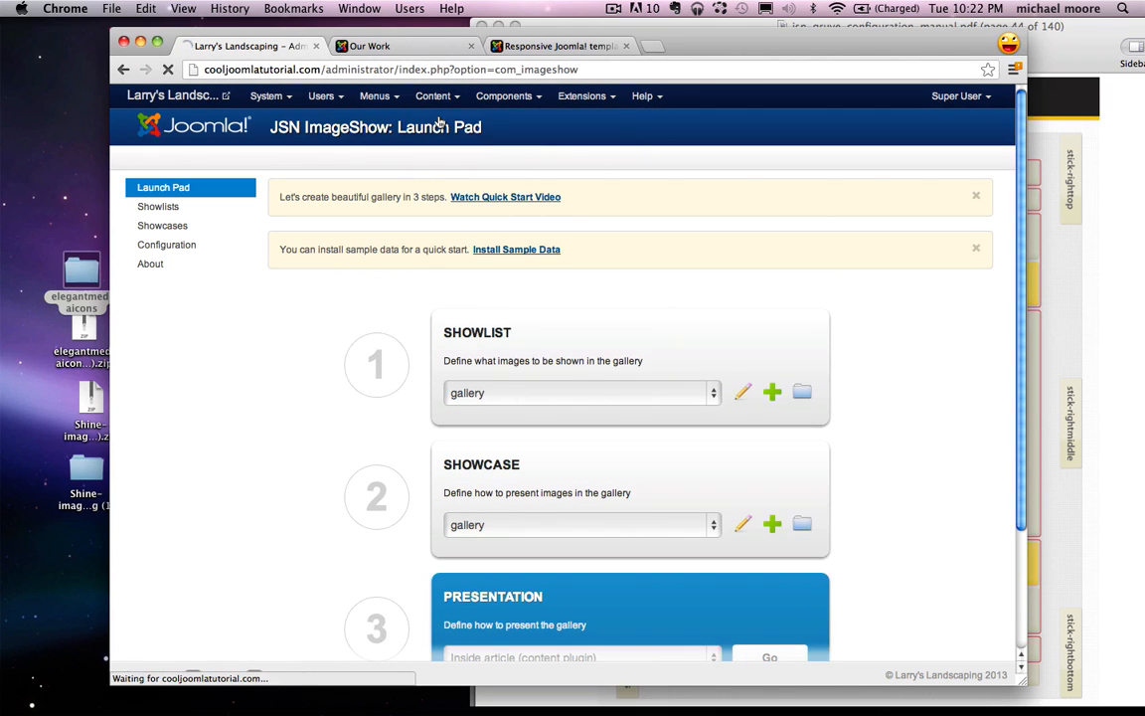
click(399, 394)
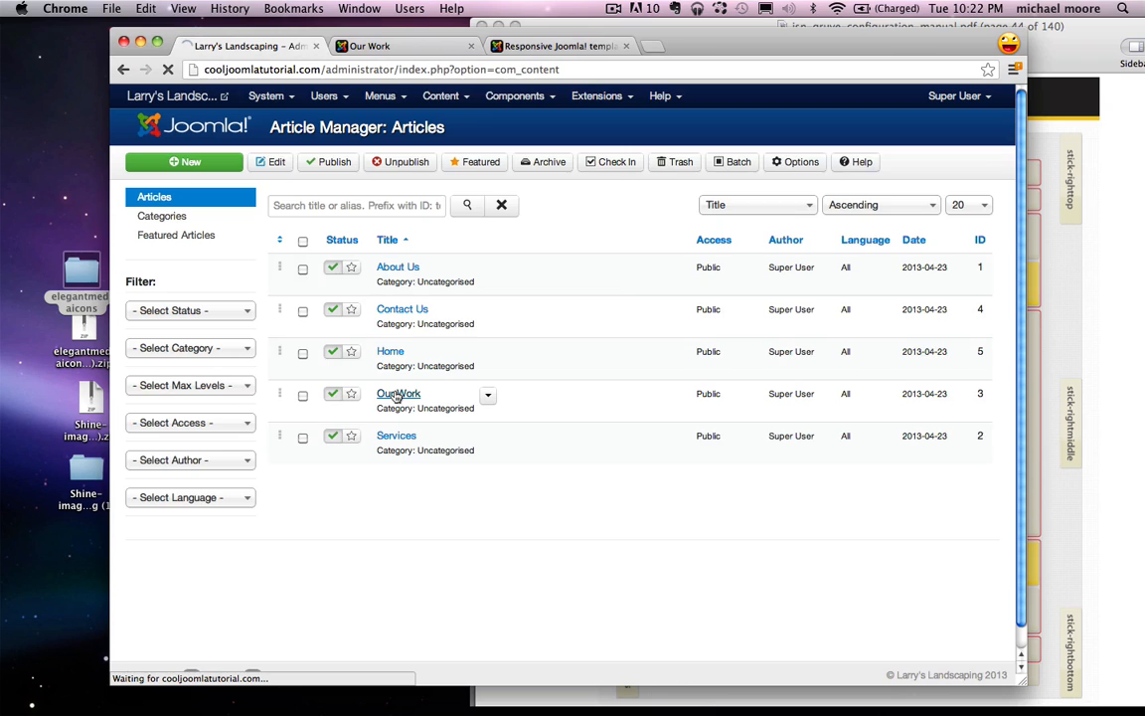
Step: Paste {imageshow sl=3 sc=2 /} into Our Work, save it, and view the live page
key(super+v)
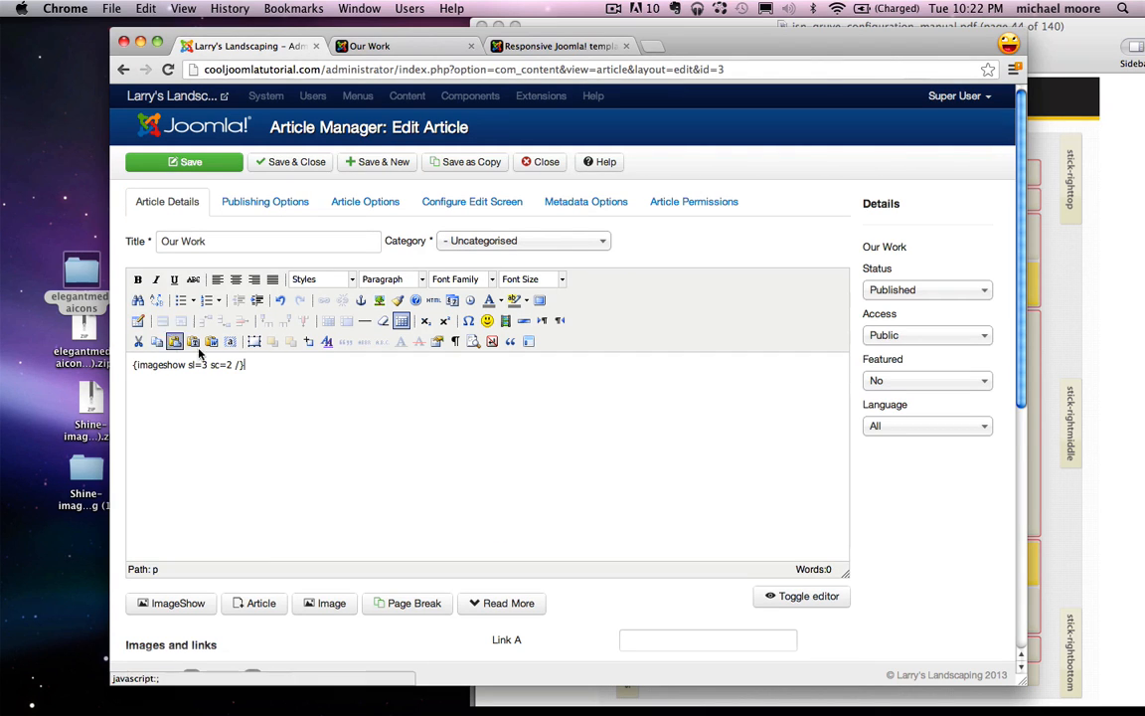
click(182, 162)
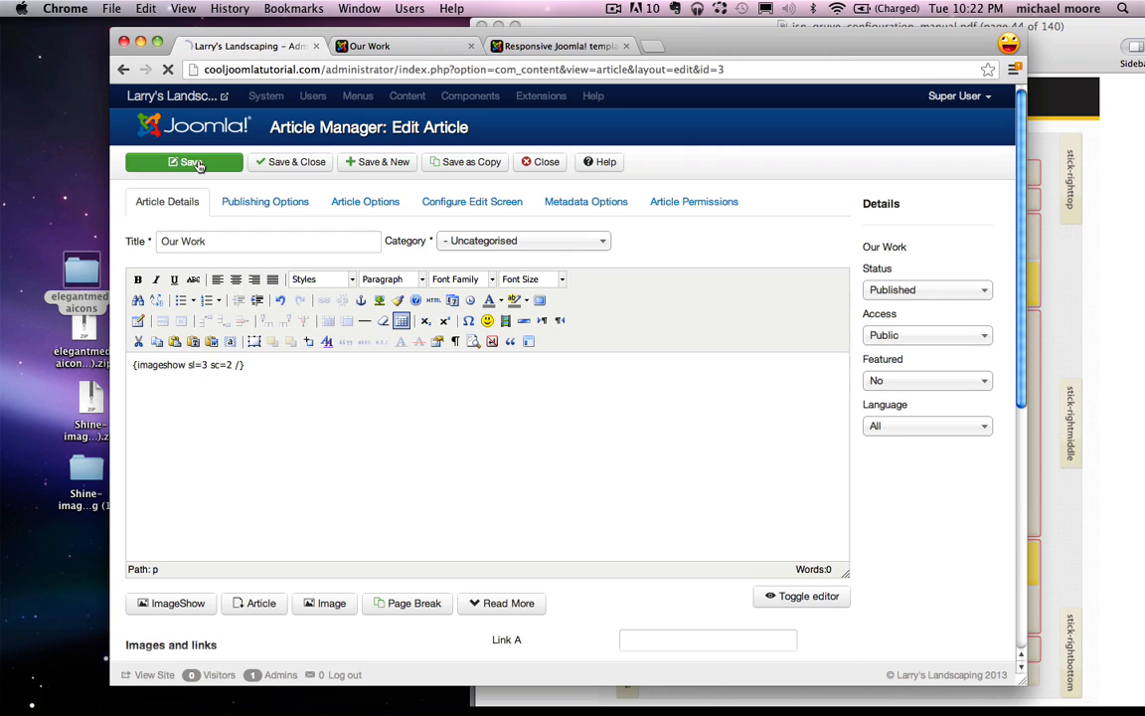
click(360, 46)
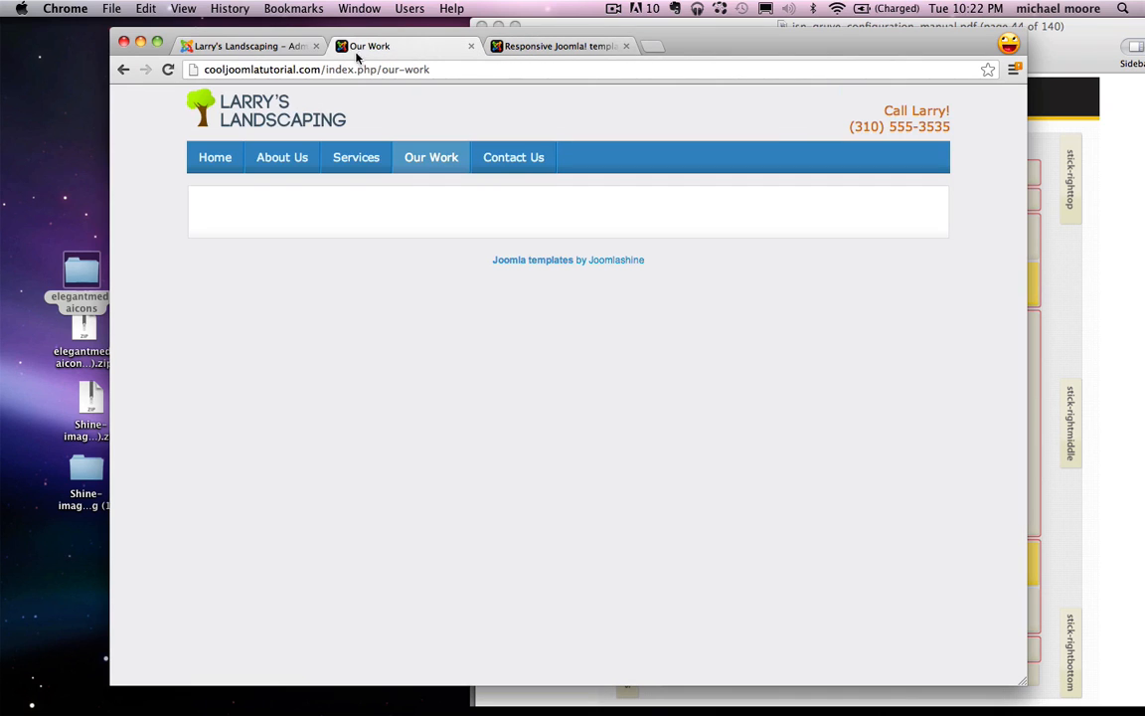
Step: Reload the Our Work page and step the slideshow to the third photo
click(169, 69)
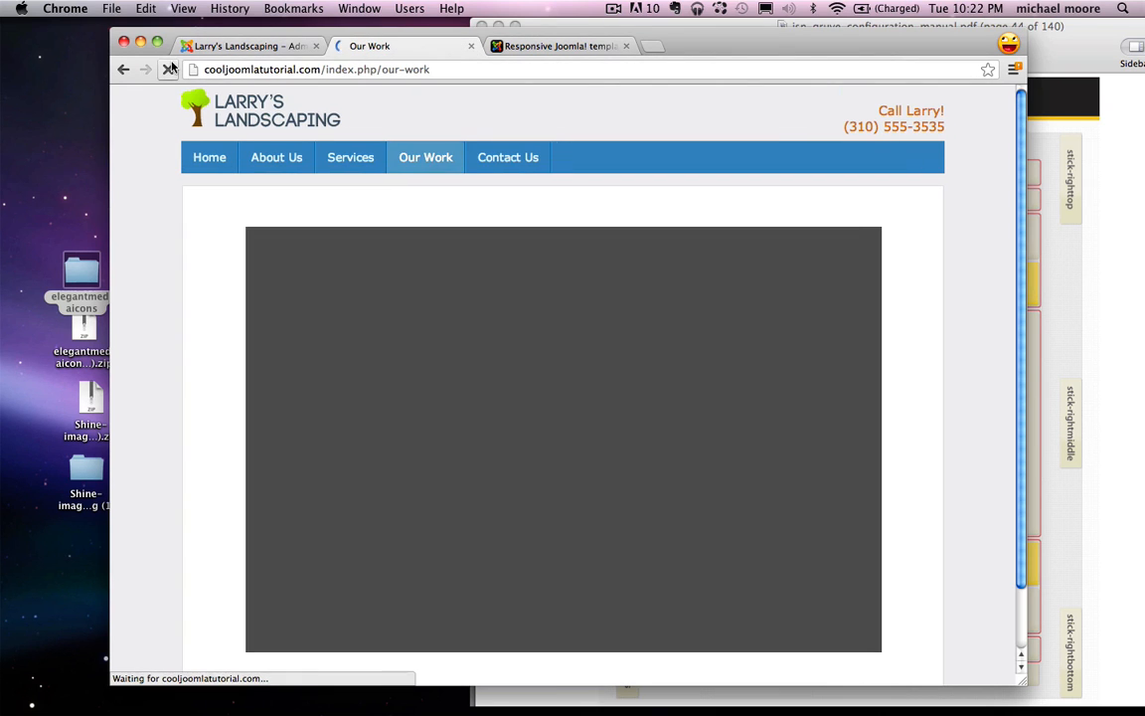
scroll(247, 315, down, 3)
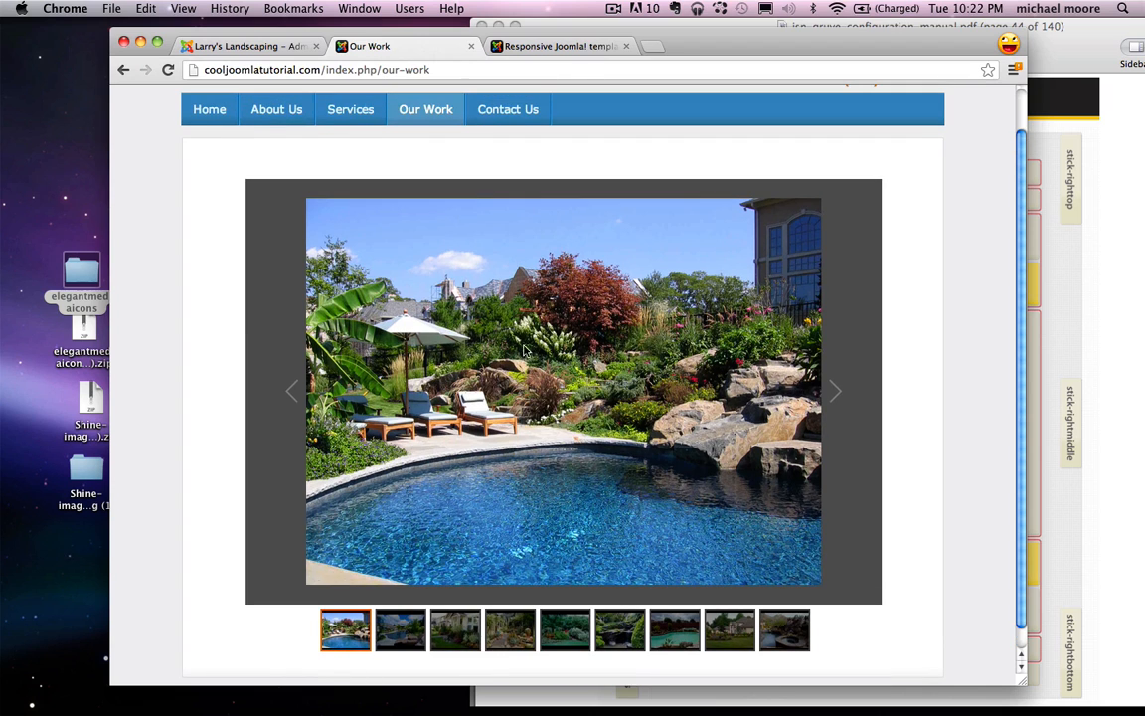
click(837, 394)
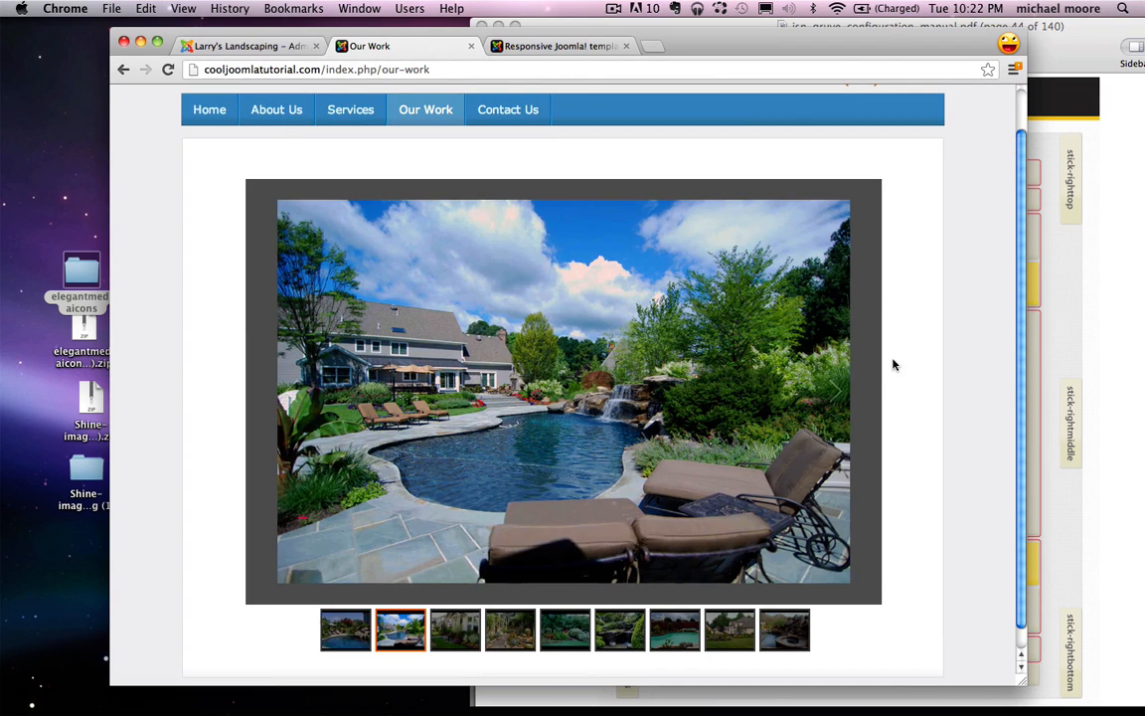
scroll(341, 444, down, 2)
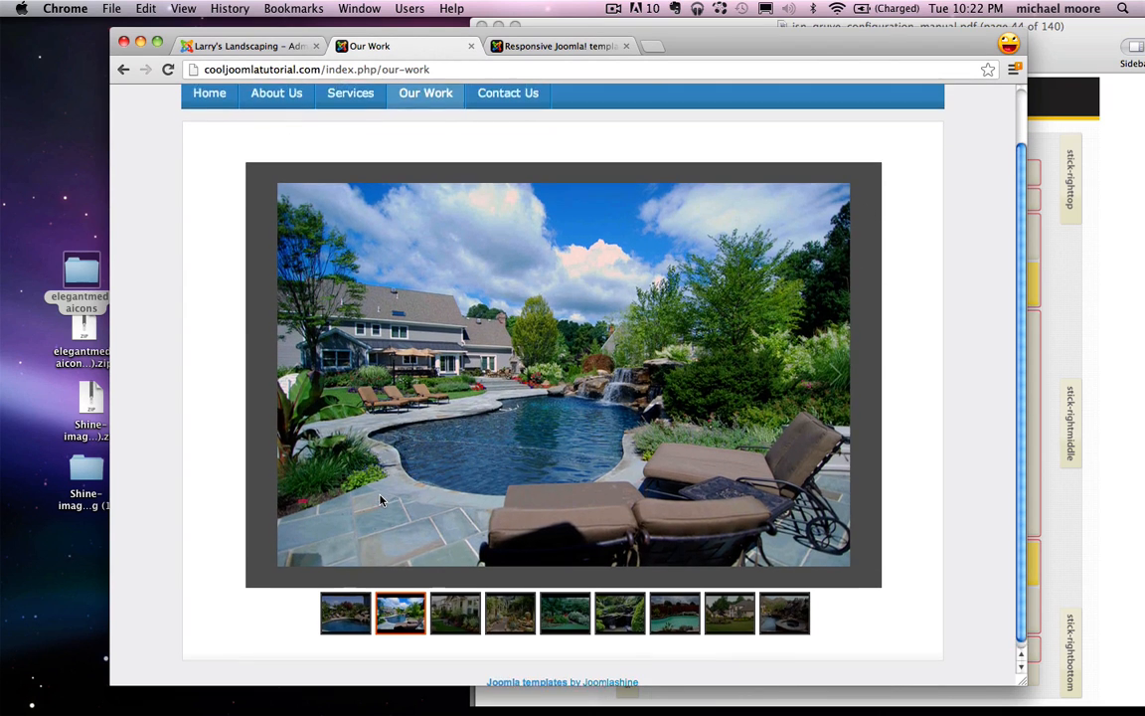
scroll(836, 425, up, 5)
click(835, 426)
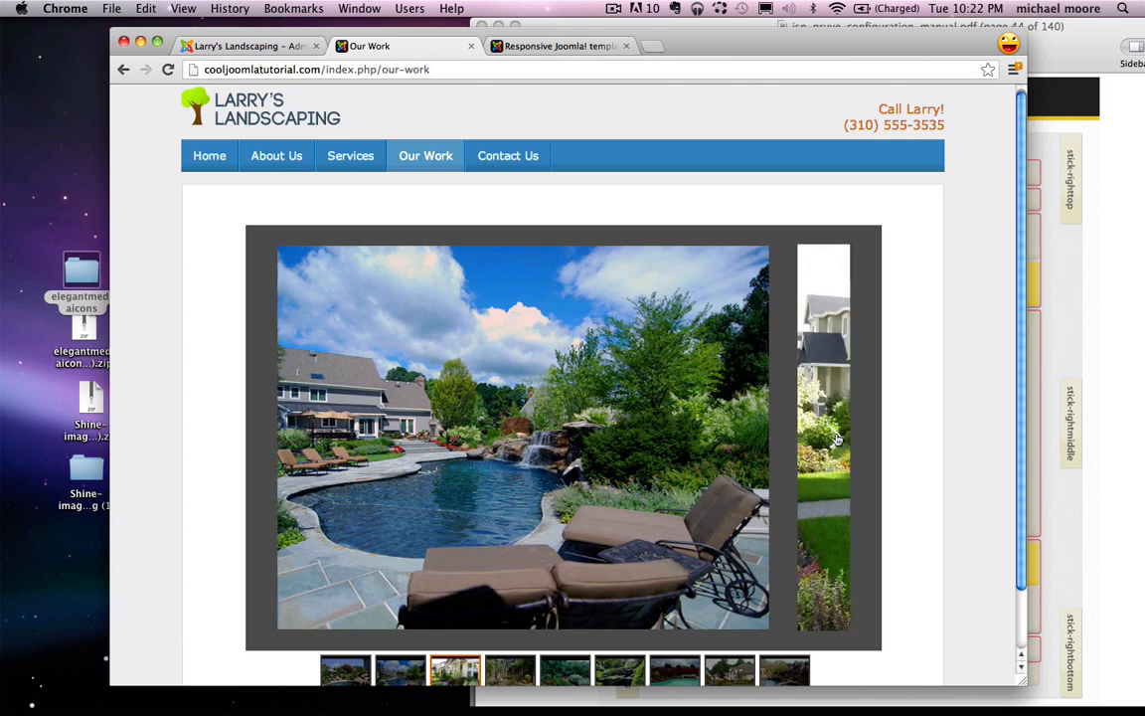
scroll(611, 319, down, 3)
scroll(611, 320, up, 3)
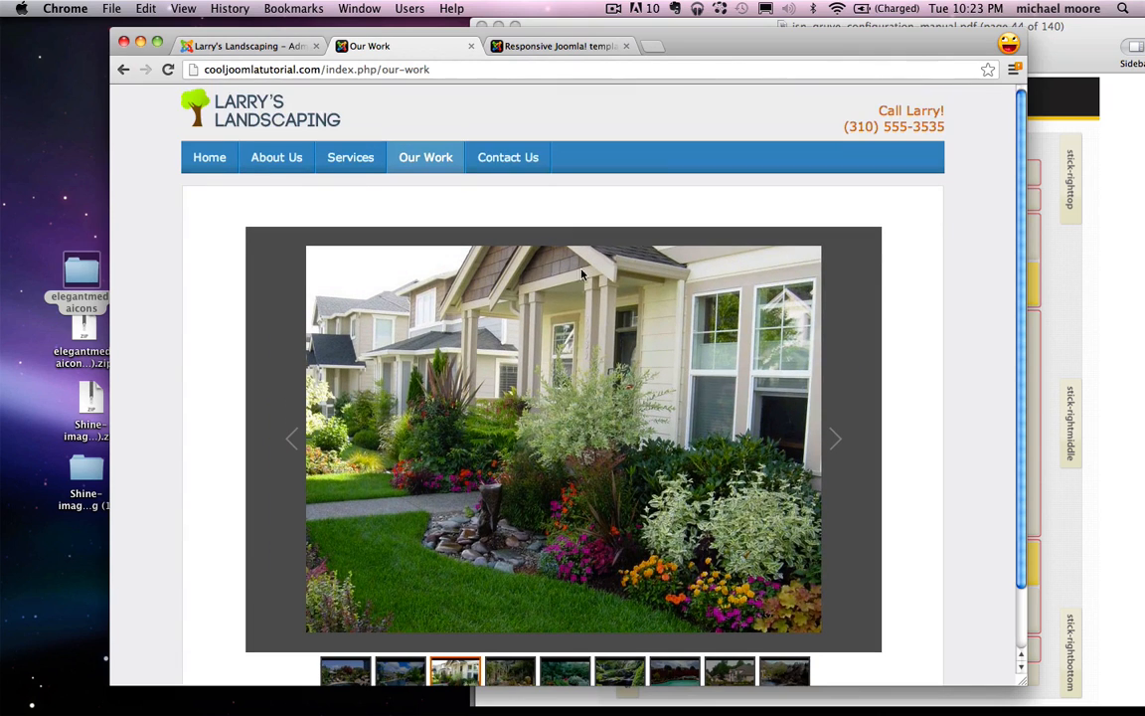
Step: Visit the Contact Us page and load maps.google.com in a new tab
click(517, 156)
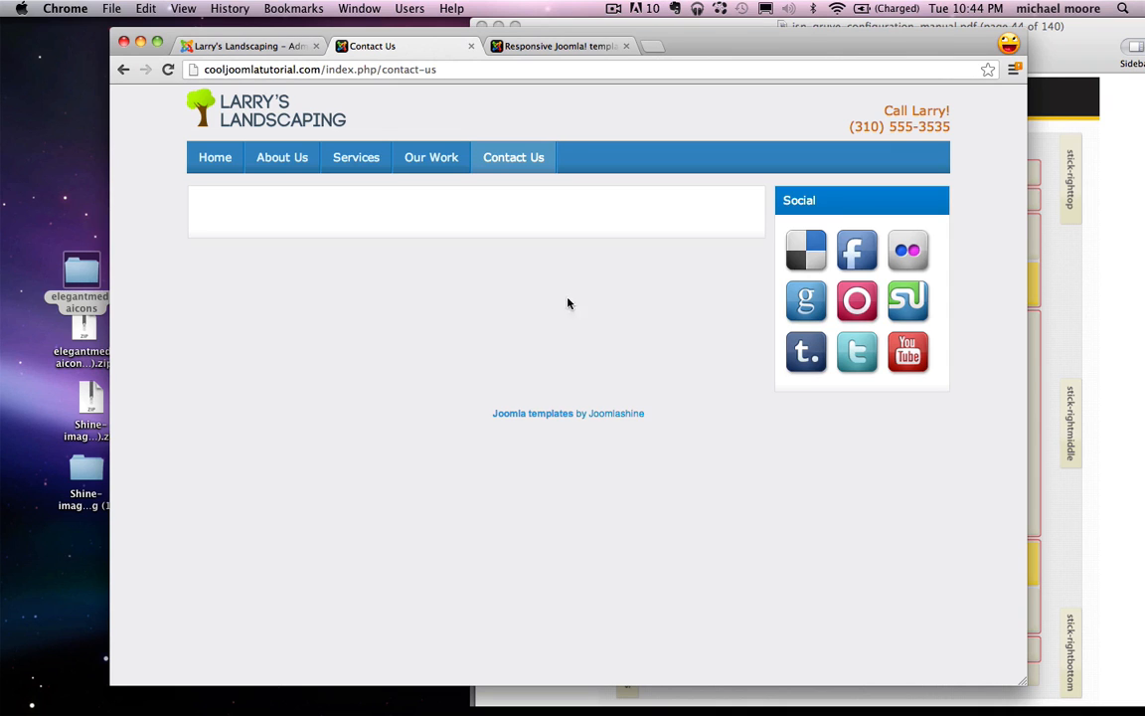
key(super+t)
text(maps.google.com)
key(Return)
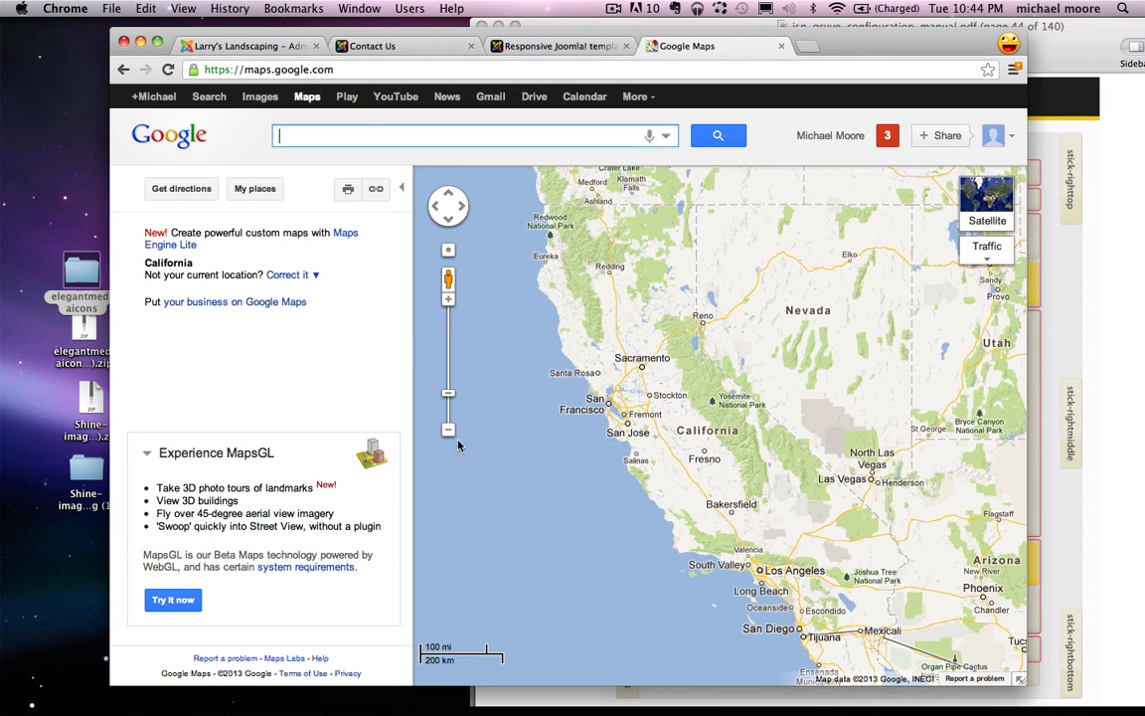
Step: Search for Manhattan Beach, CA and open its embedded map customization preview
text(manh)
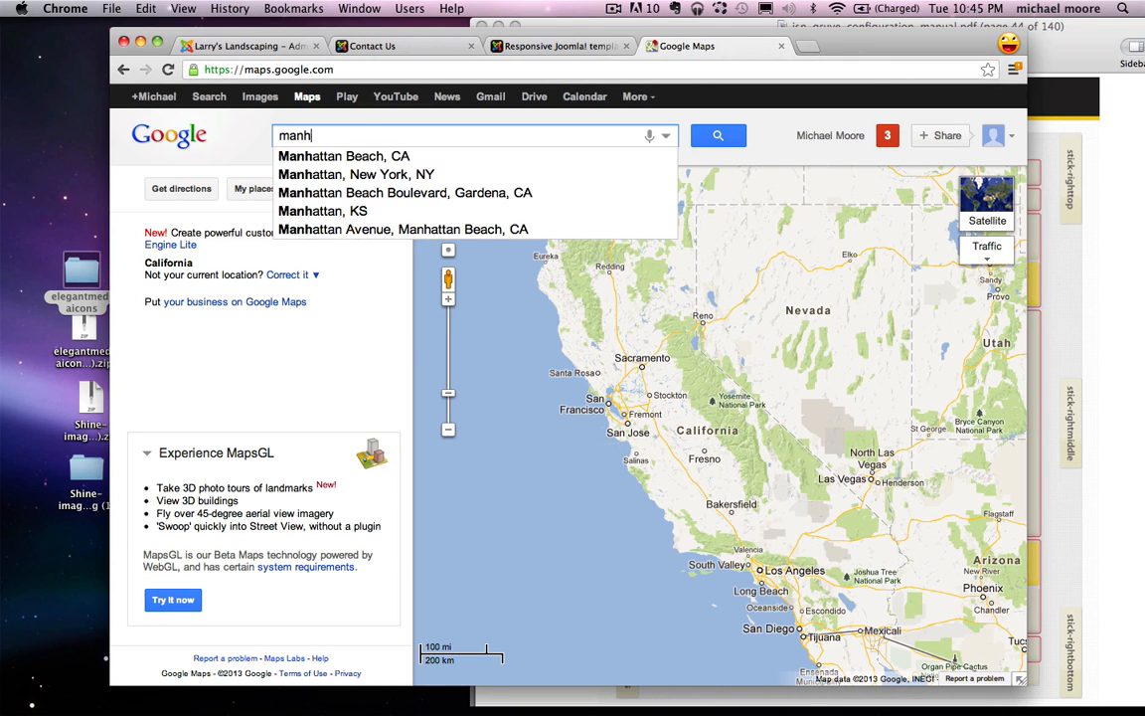
key(Down)
key(Return)
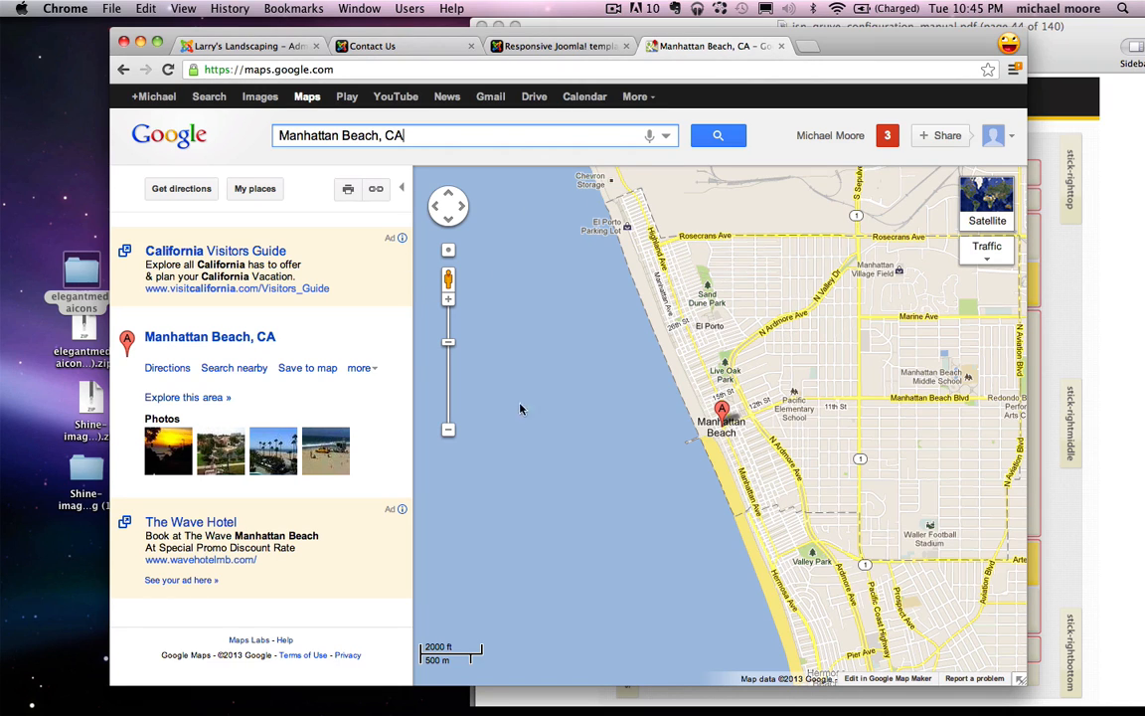
click(377, 190)
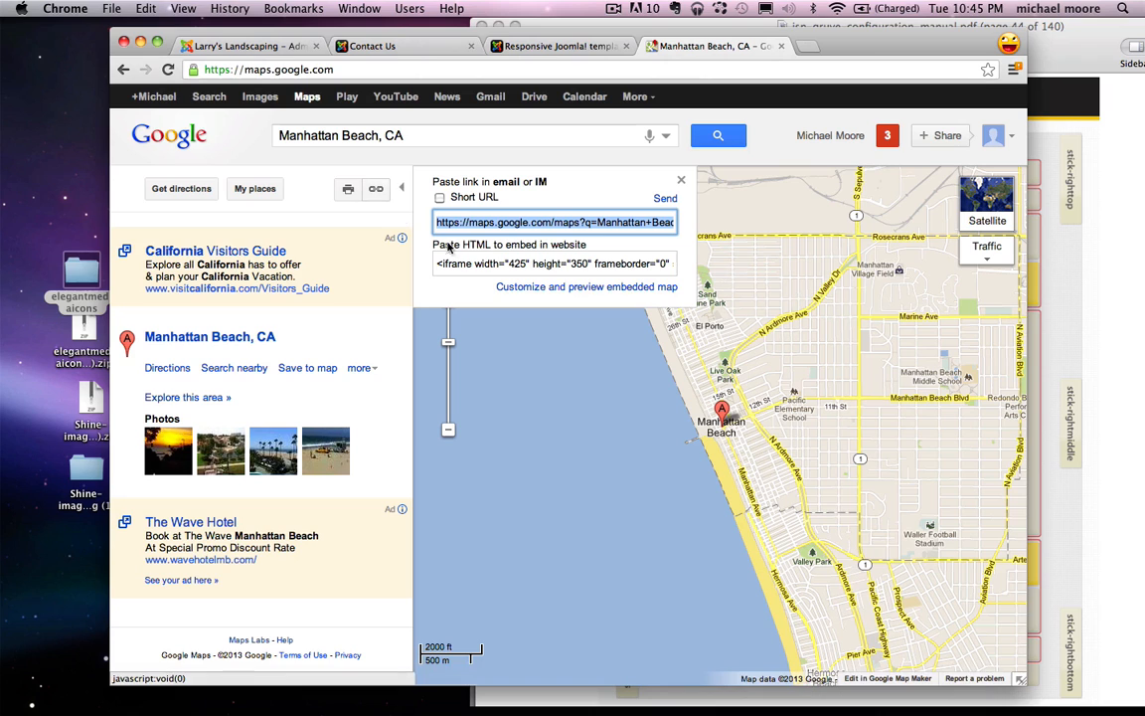
click(553, 289)
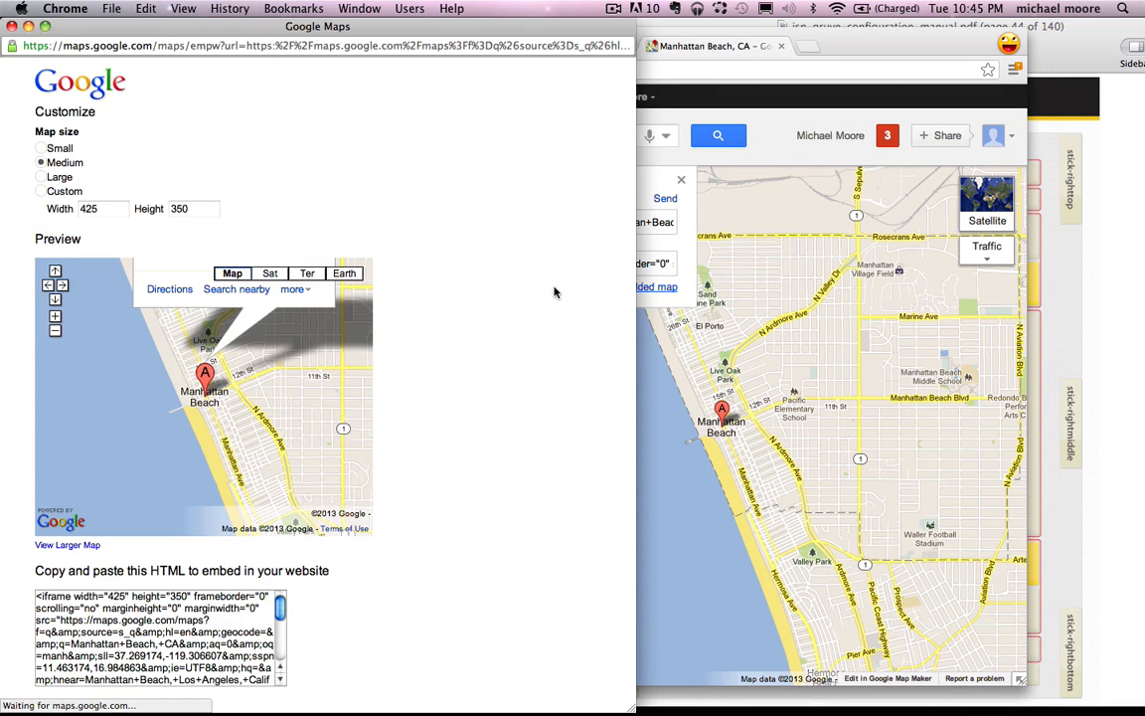
Step: Give the embedded map a custom 940 × 270 size and center the preview on Manhattan Beach
click(41, 191)
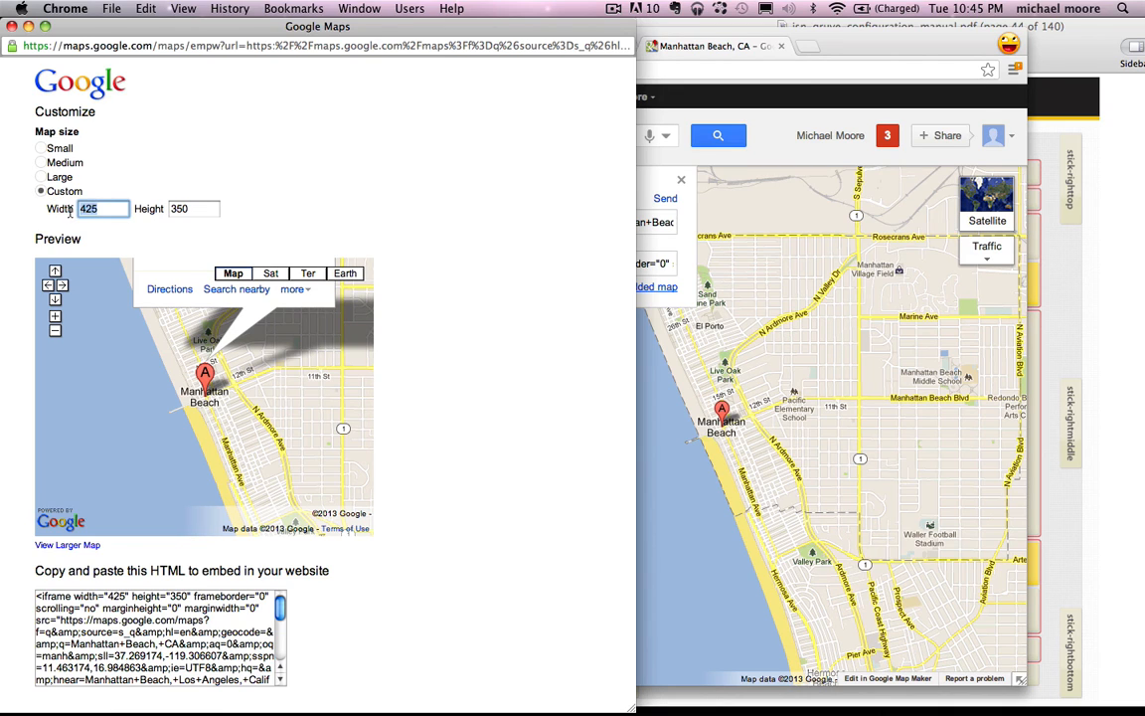
text(940)
key(Tab)
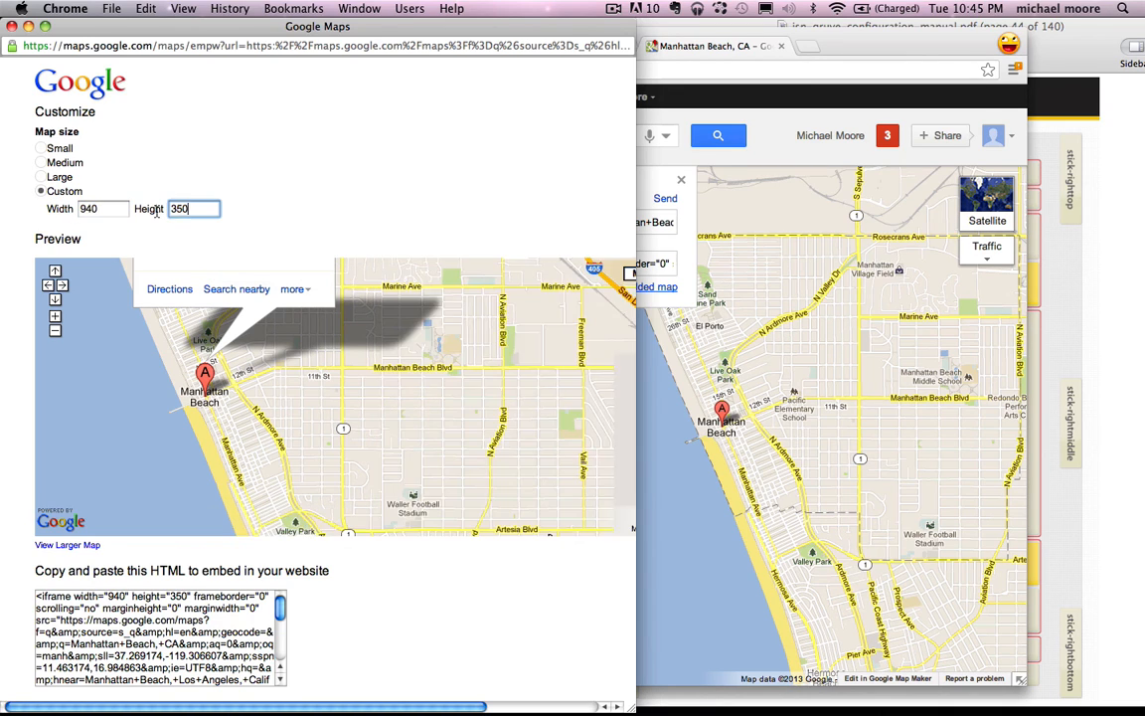
text(270)
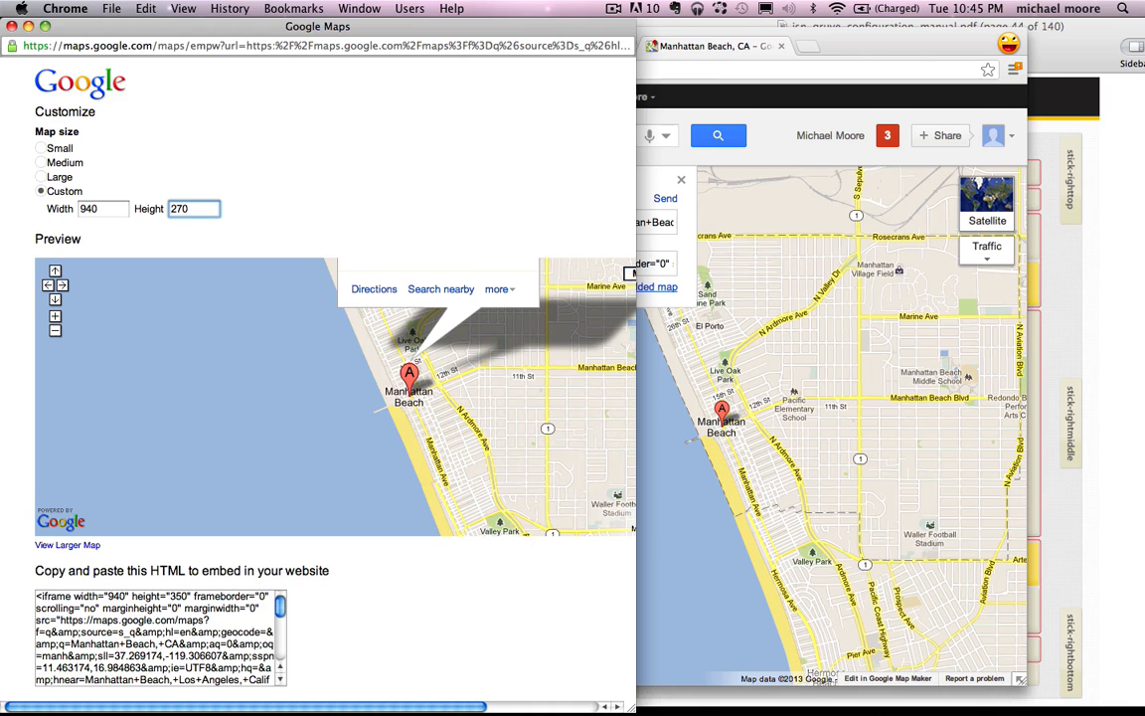
drag(542, 368, 394, 439)
mouse_move(535, 425)
mouse_down()
mouse_move(495, 409)
mouse_move(541, 430)
mouse_up()
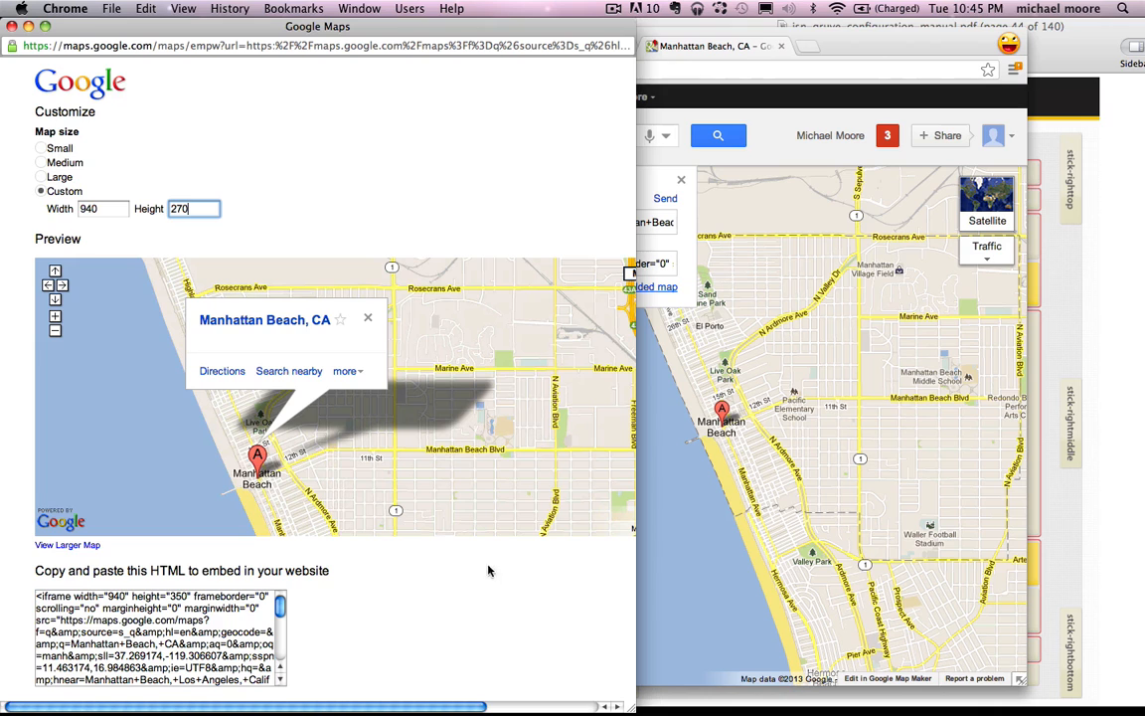
scroll(525, 557, right, 3)
scroll(525, 557, left, 3)
Step: Copy the full embed code and close the customization window
right_click(182, 632)
click(227, 551)
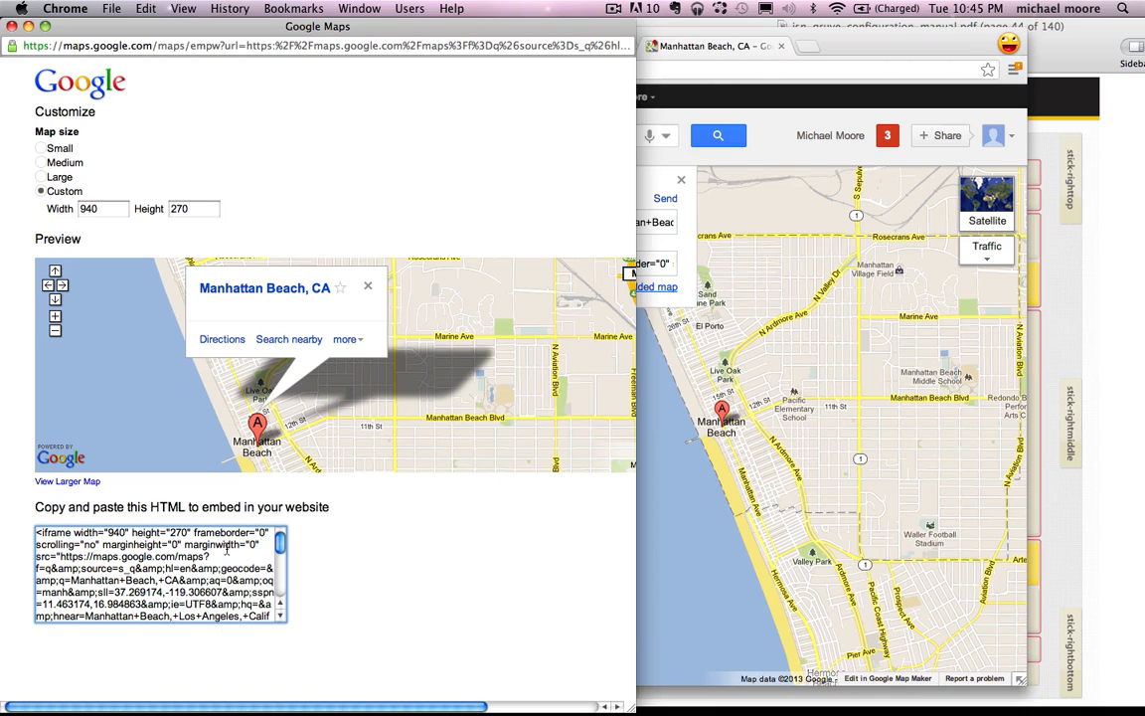
right_click(215, 548)
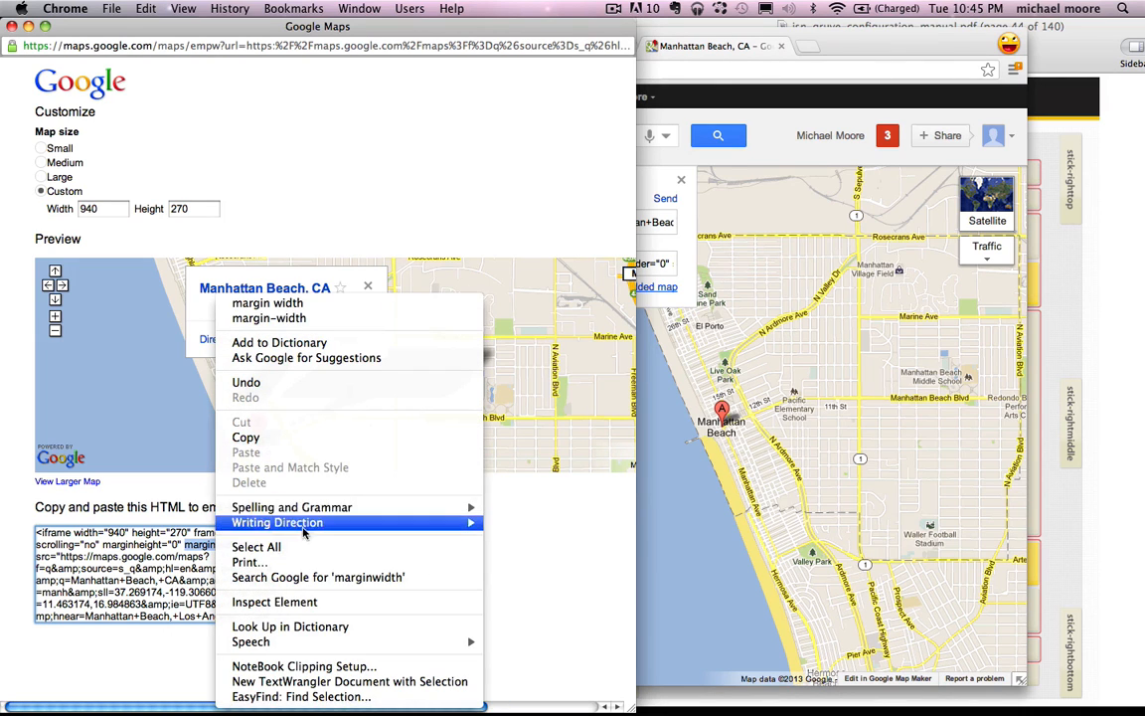
click(265, 548)
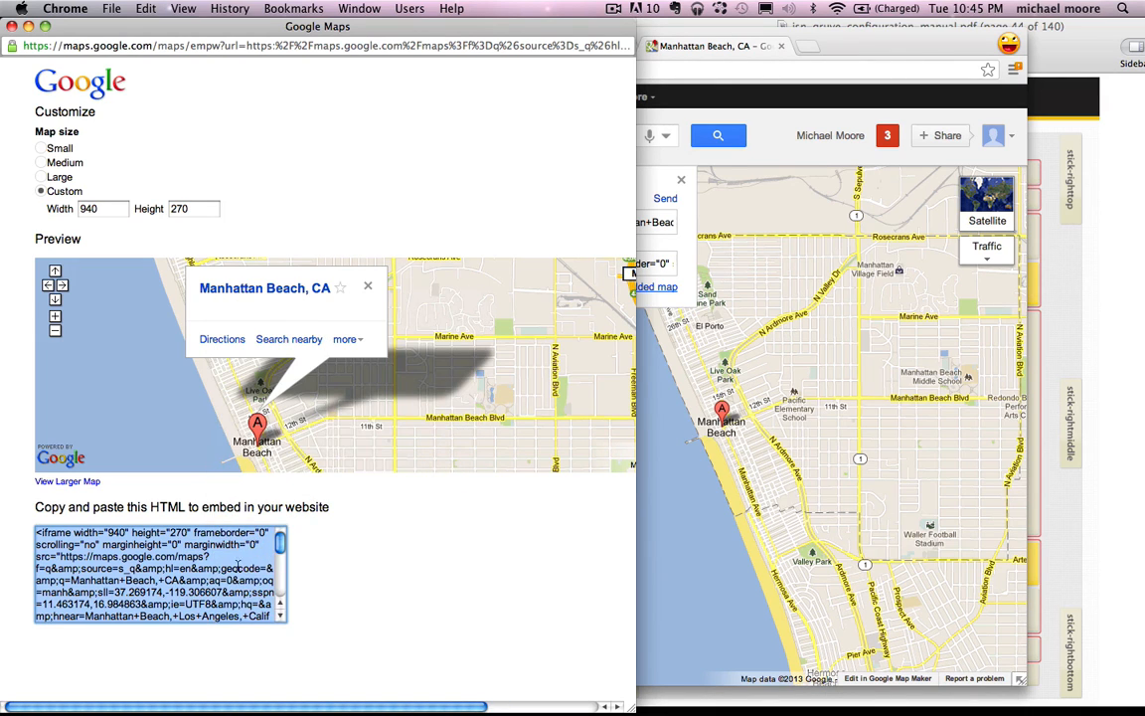
right_click(189, 556)
click(232, 479)
click(12, 26)
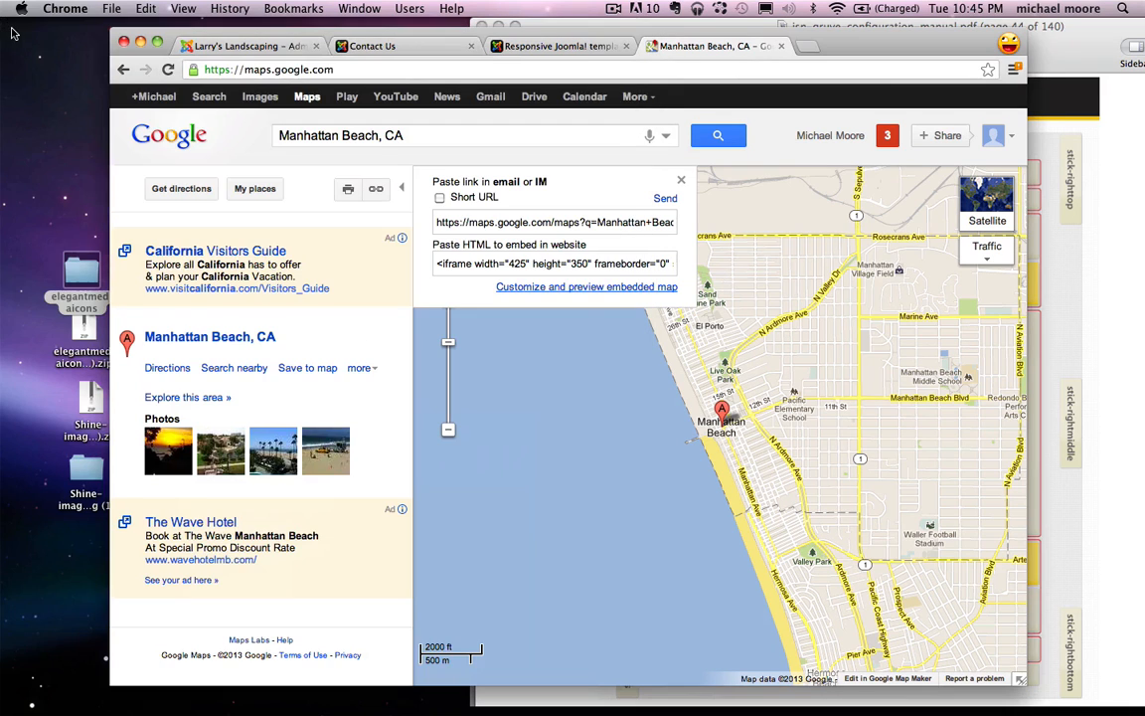
Step: Close the Maps tab and open the administrator's Plug-in Manager
click(781, 46)
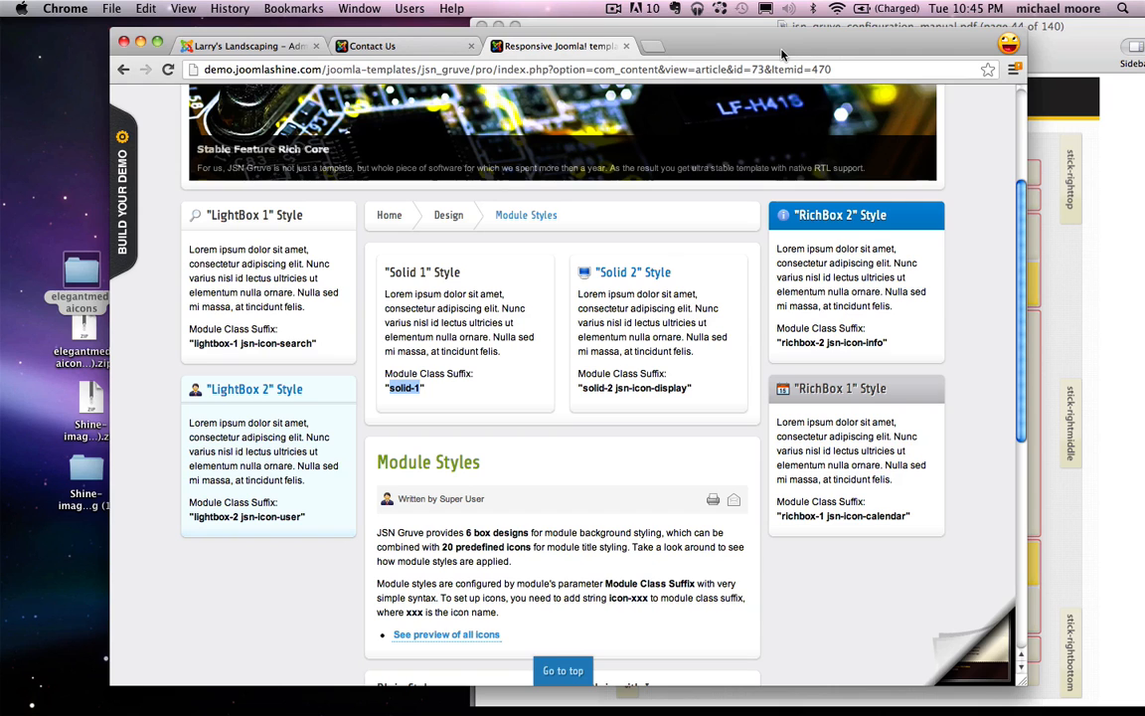
click(237, 46)
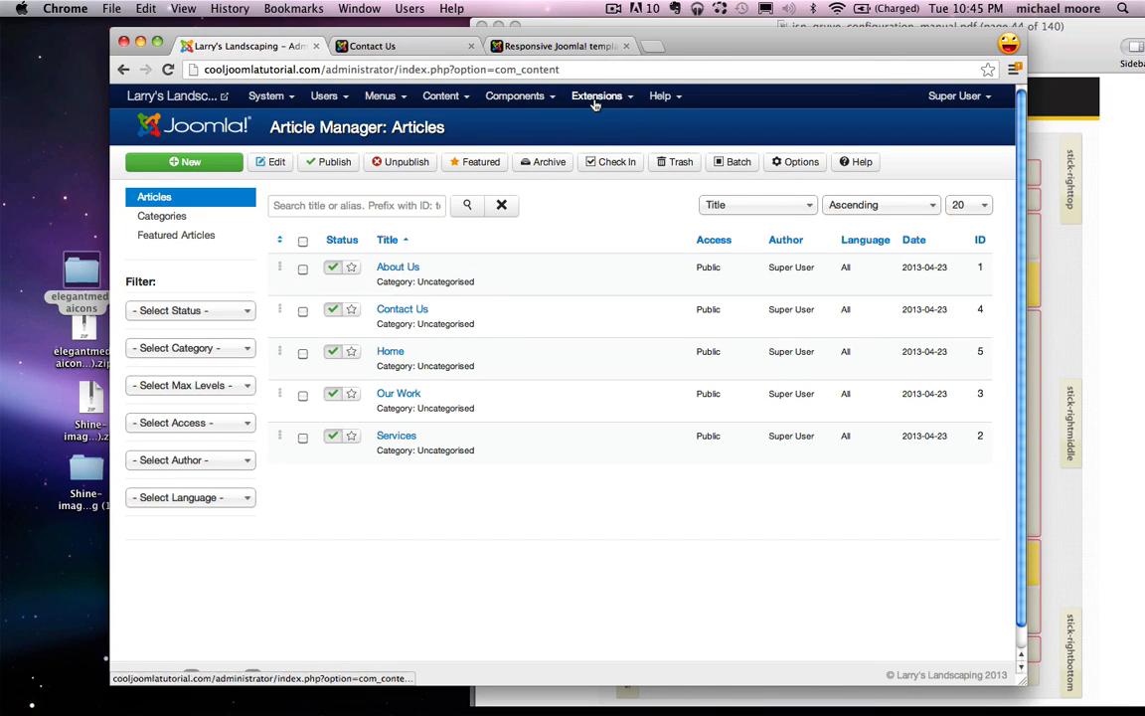
click(589, 97)
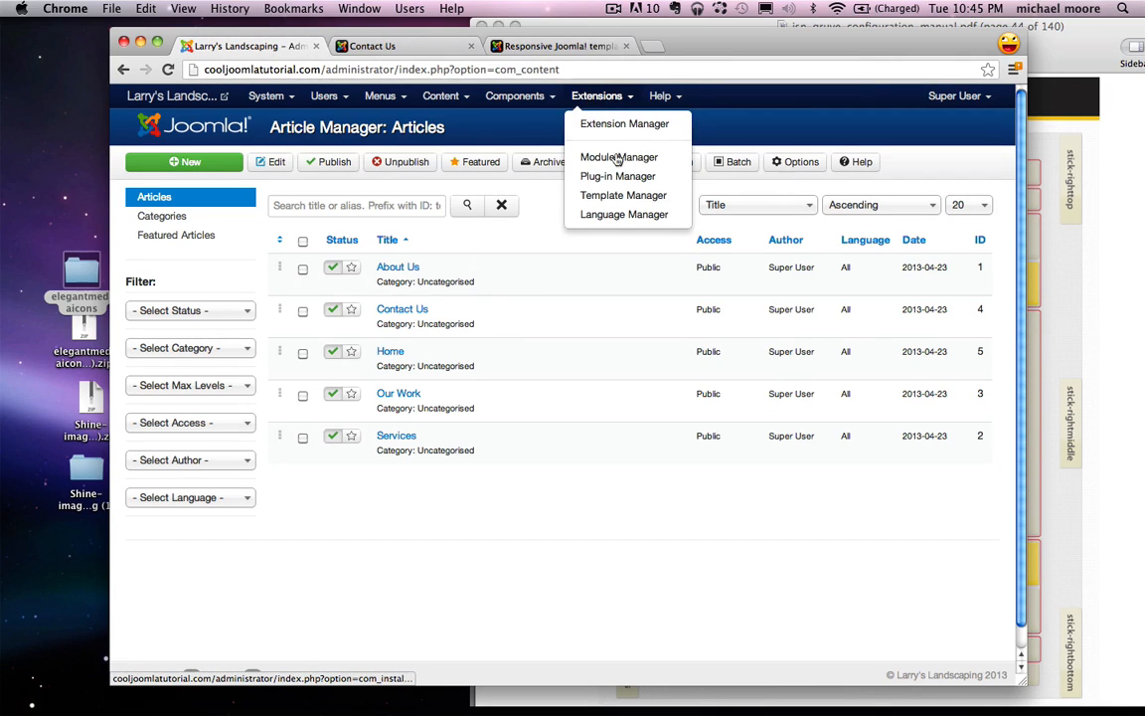
click(624, 184)
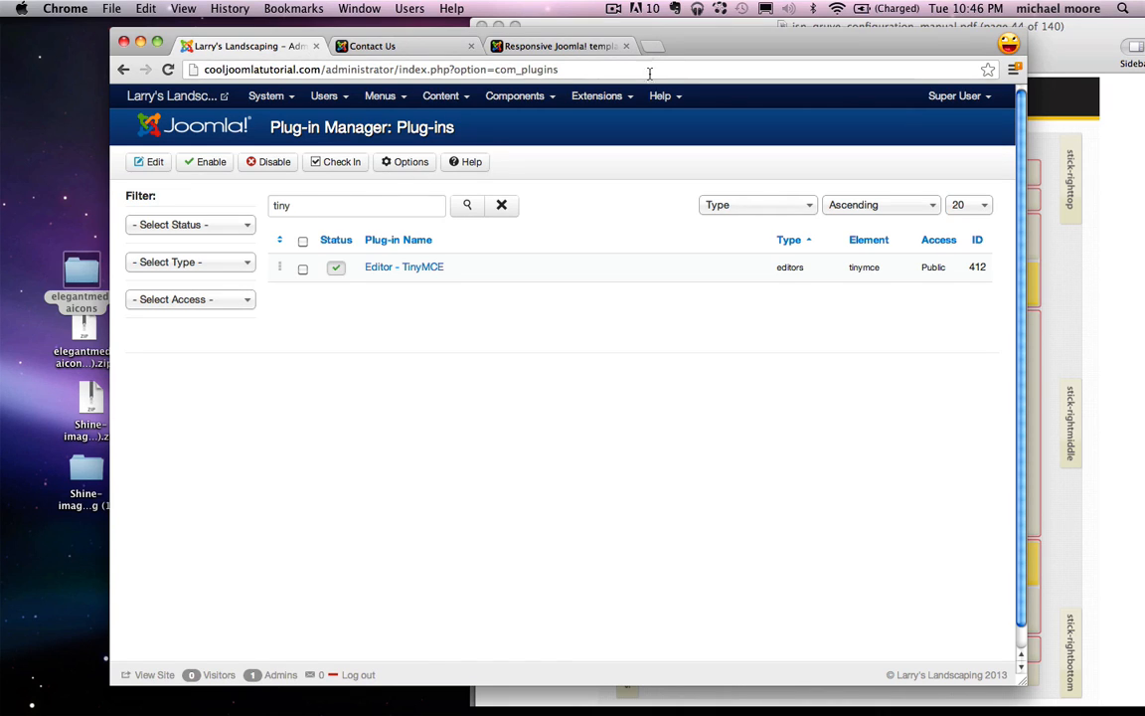
Step: Remove iframe from TinyMCE's Prohibited Elements, leaving 'script,applet', and save the plug-in
click(320, 205)
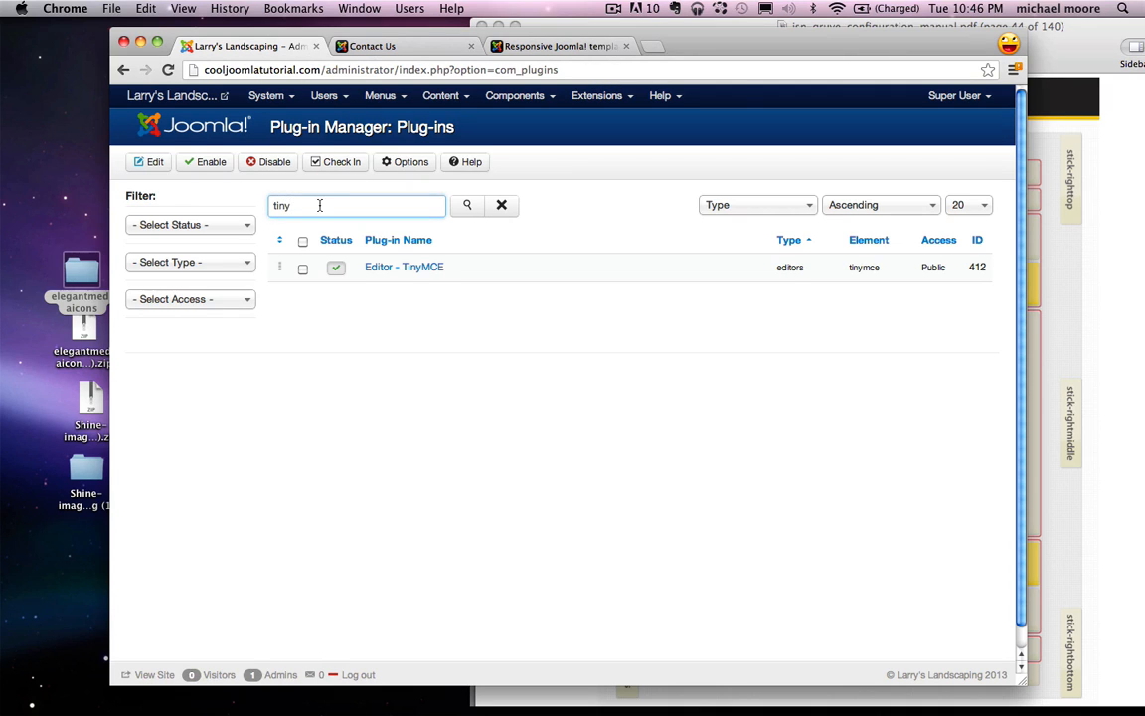
click(412, 271)
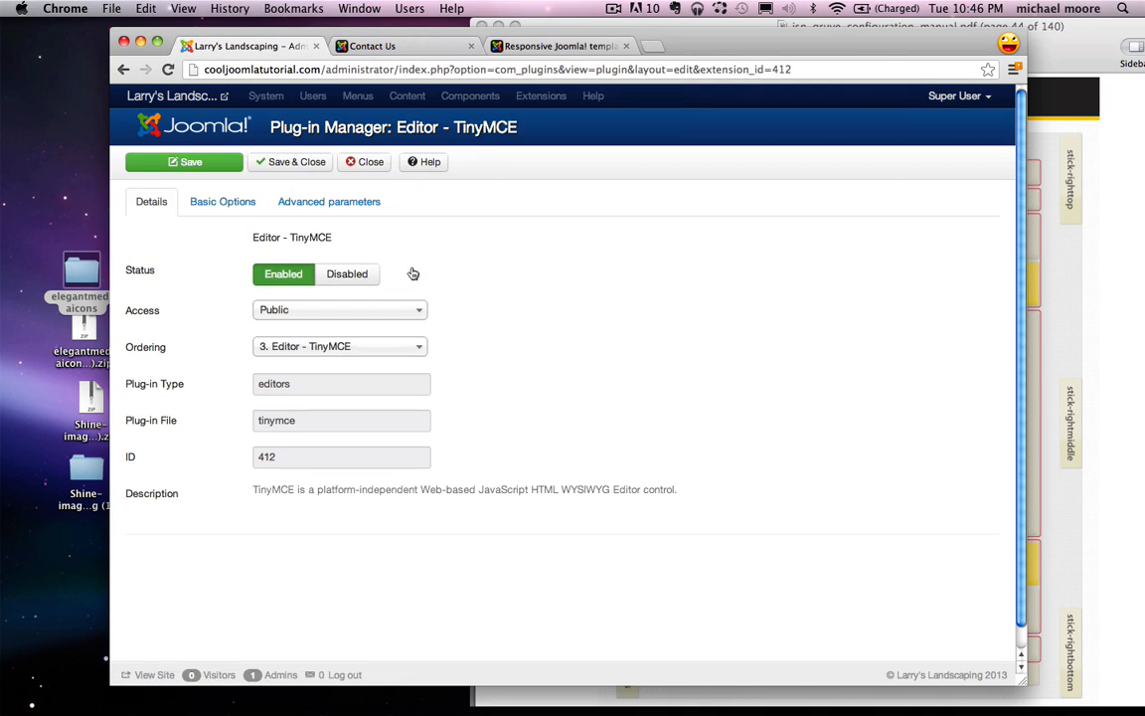
click(232, 205)
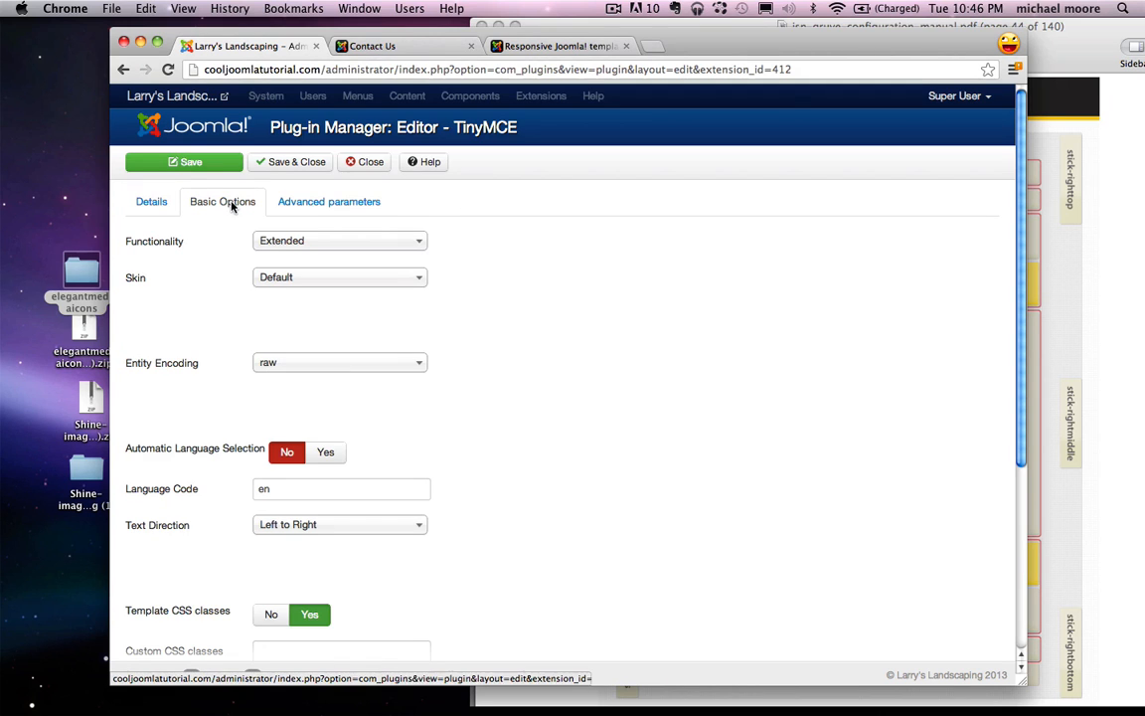
scroll(222, 277, down, 5)
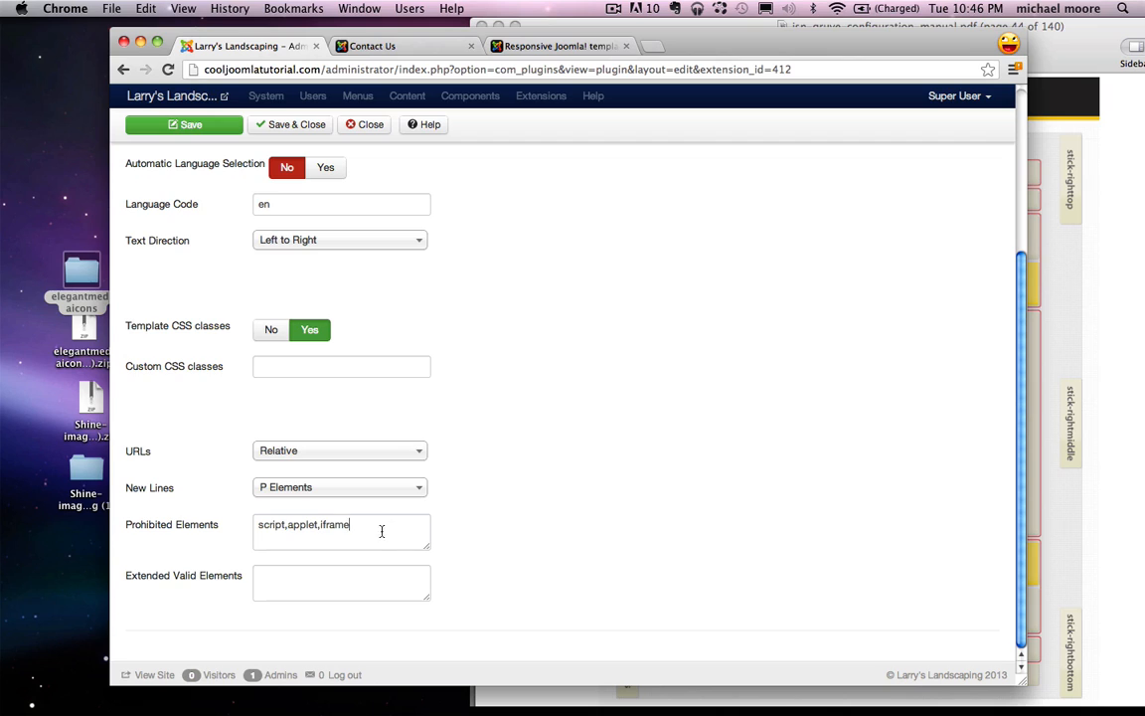
double_click(328, 527)
text(i)
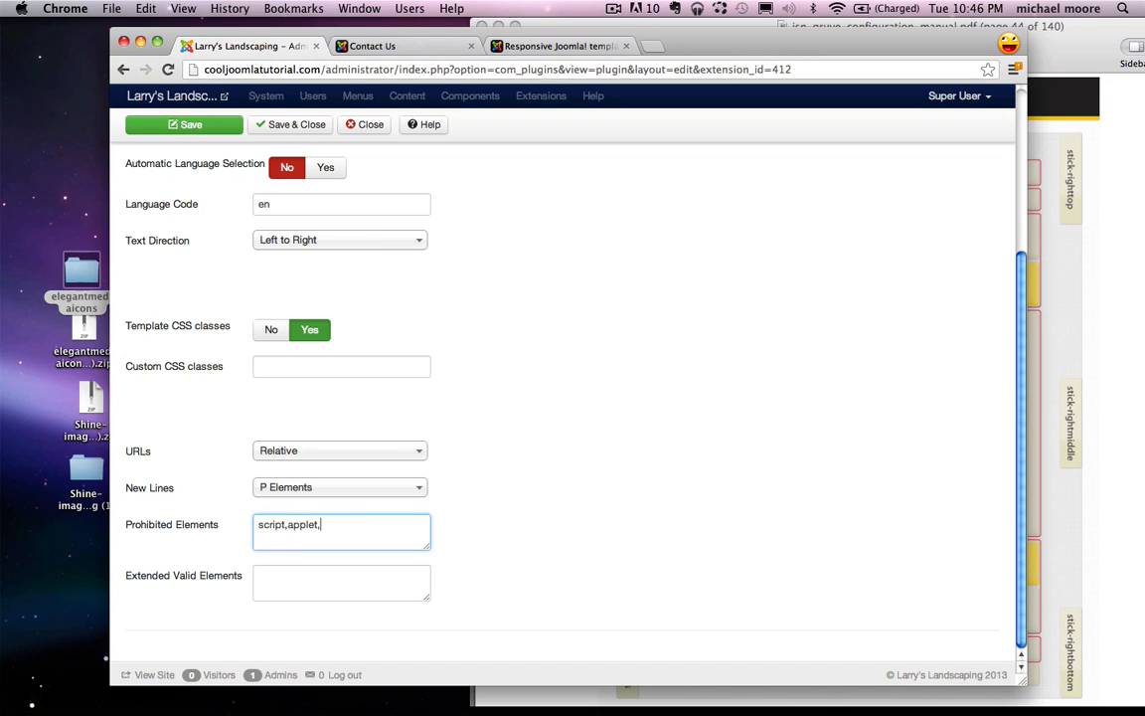
click(288, 125)
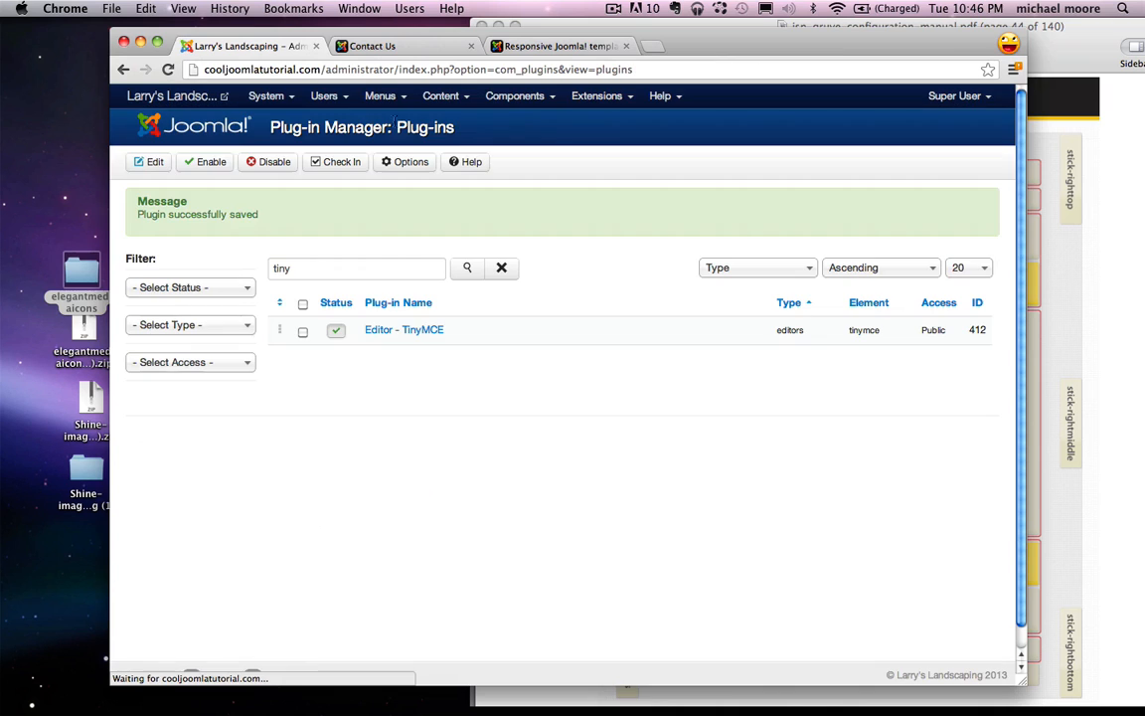
Step: Create a new Custom HTML module titled 'Map' from the Module Manager
click(596, 96)
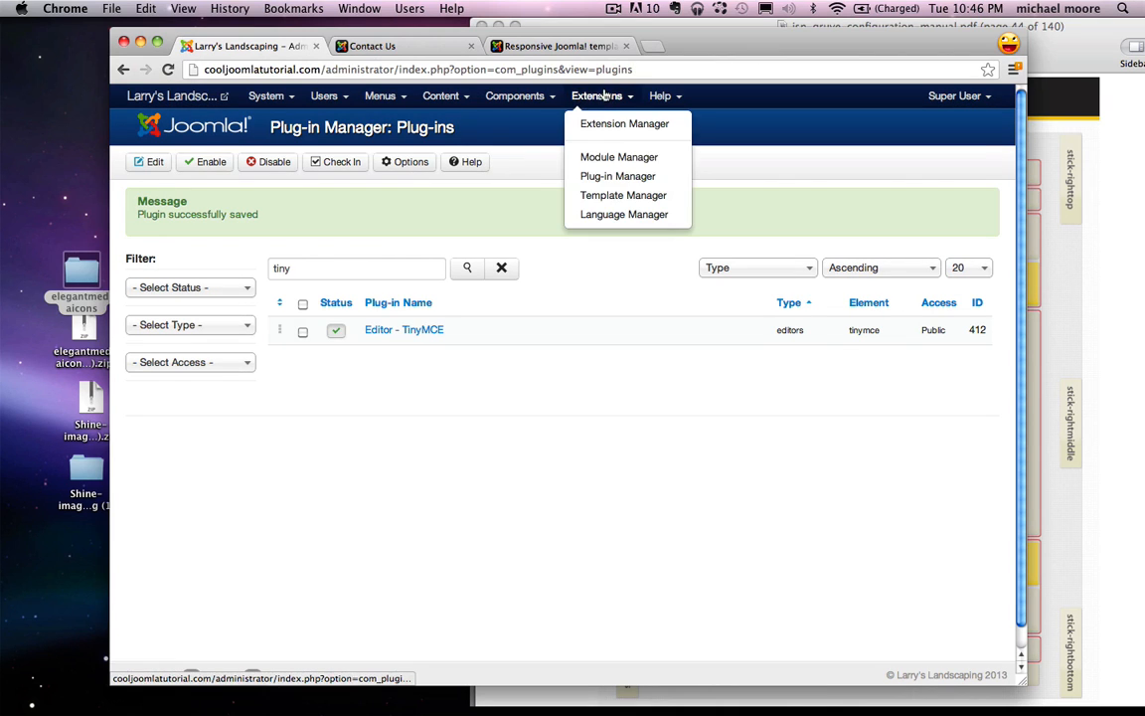
click(620, 159)
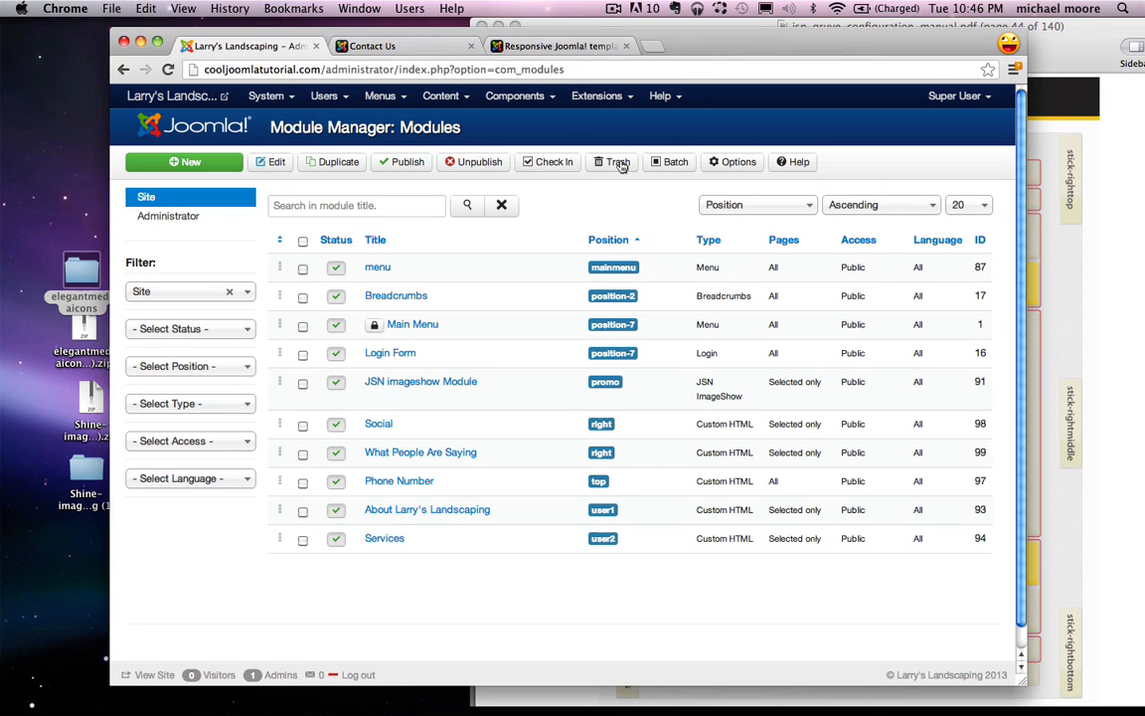
click(193, 163)
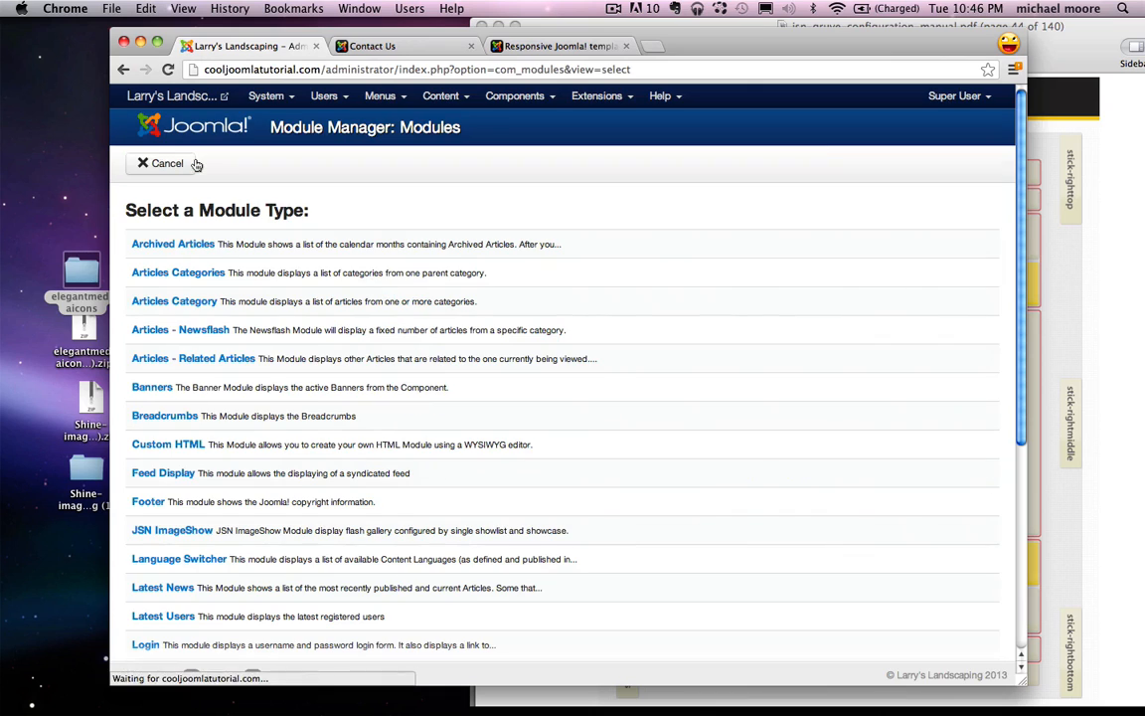
click(169, 450)
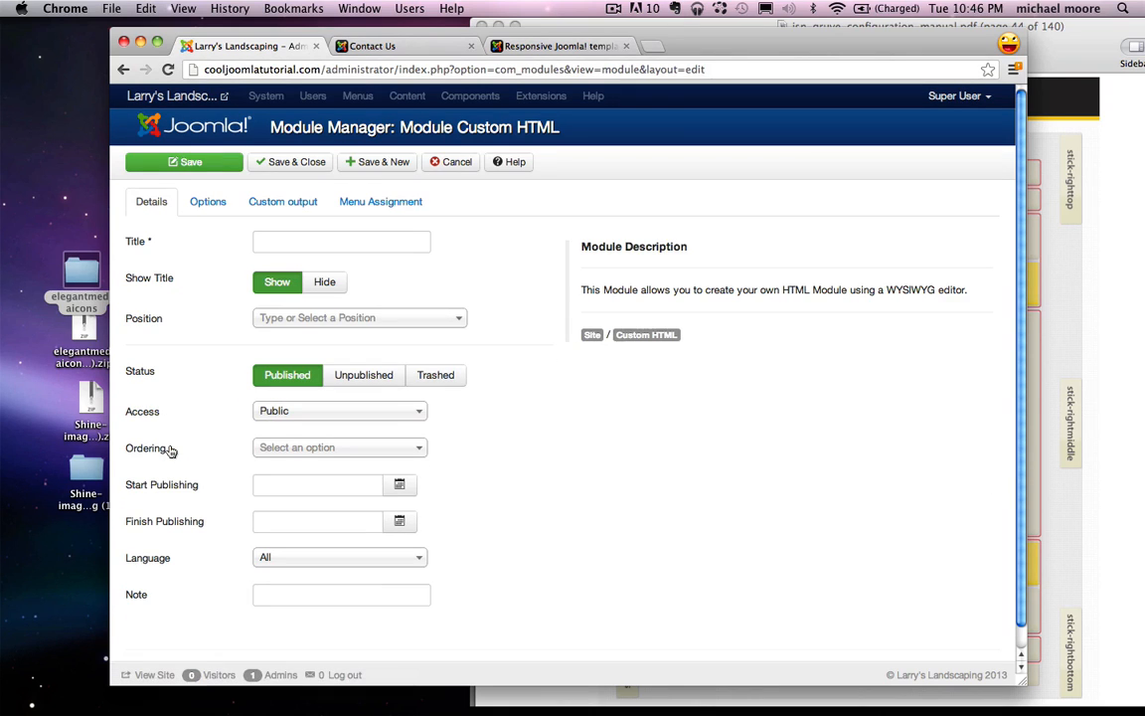
click(257, 242)
text(Map)
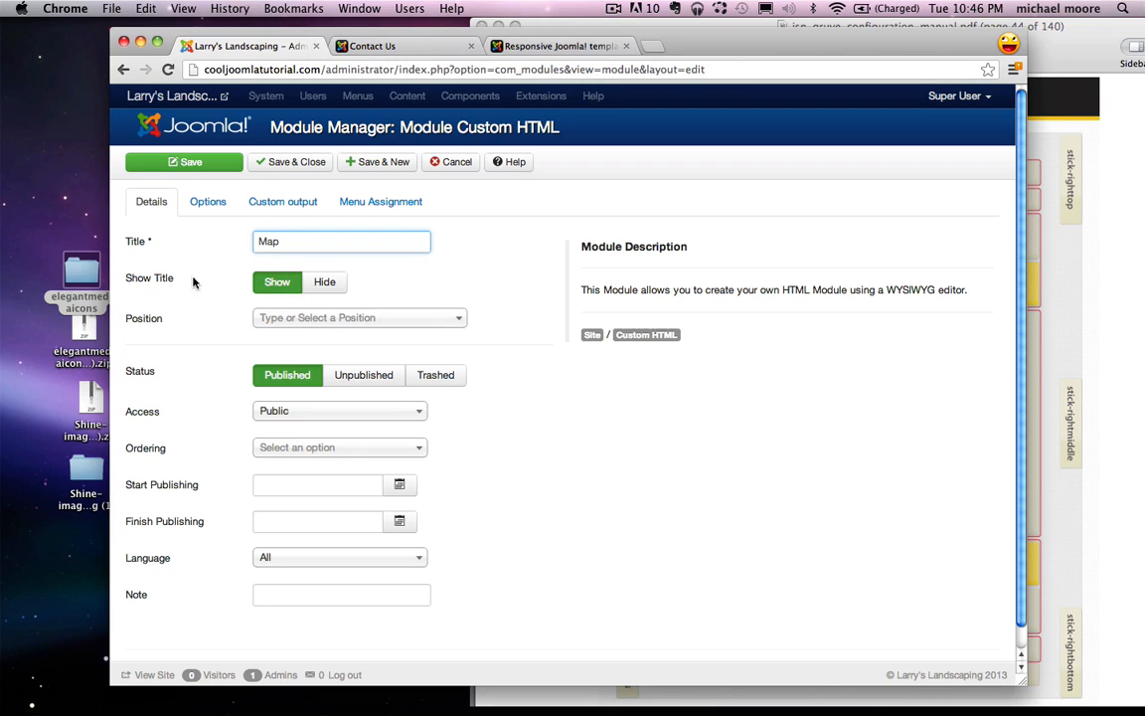
Step: Hide the module's title and place it in the Promo [promo] position
click(325, 288)
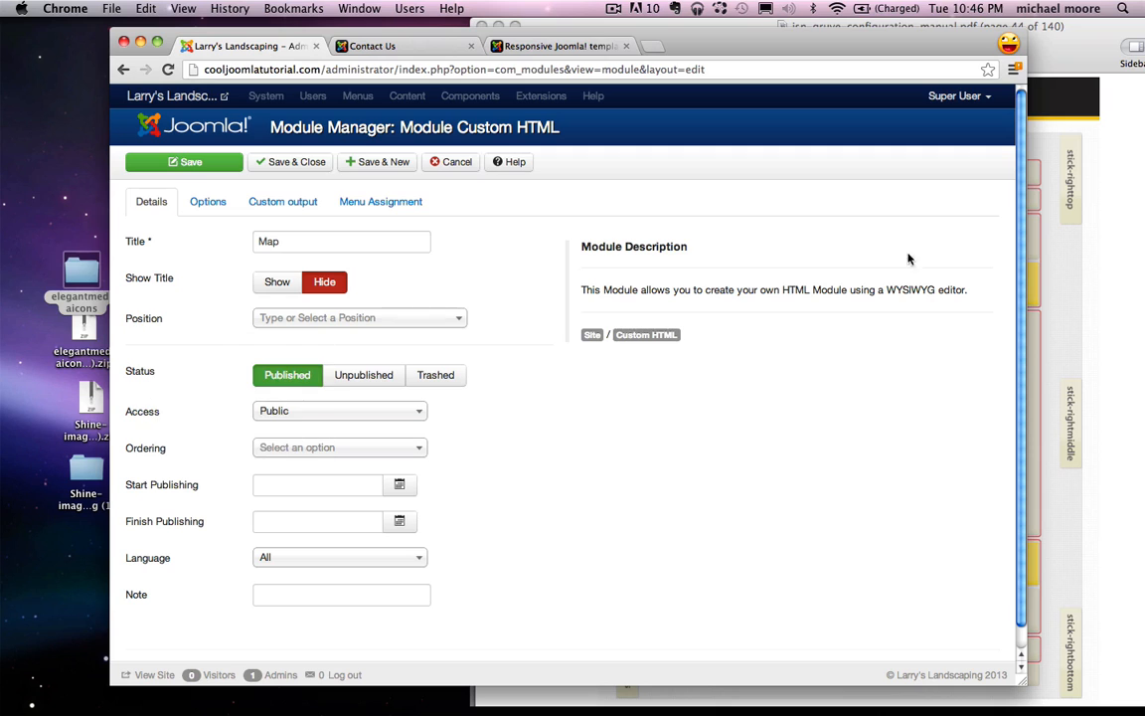
click(1092, 276)
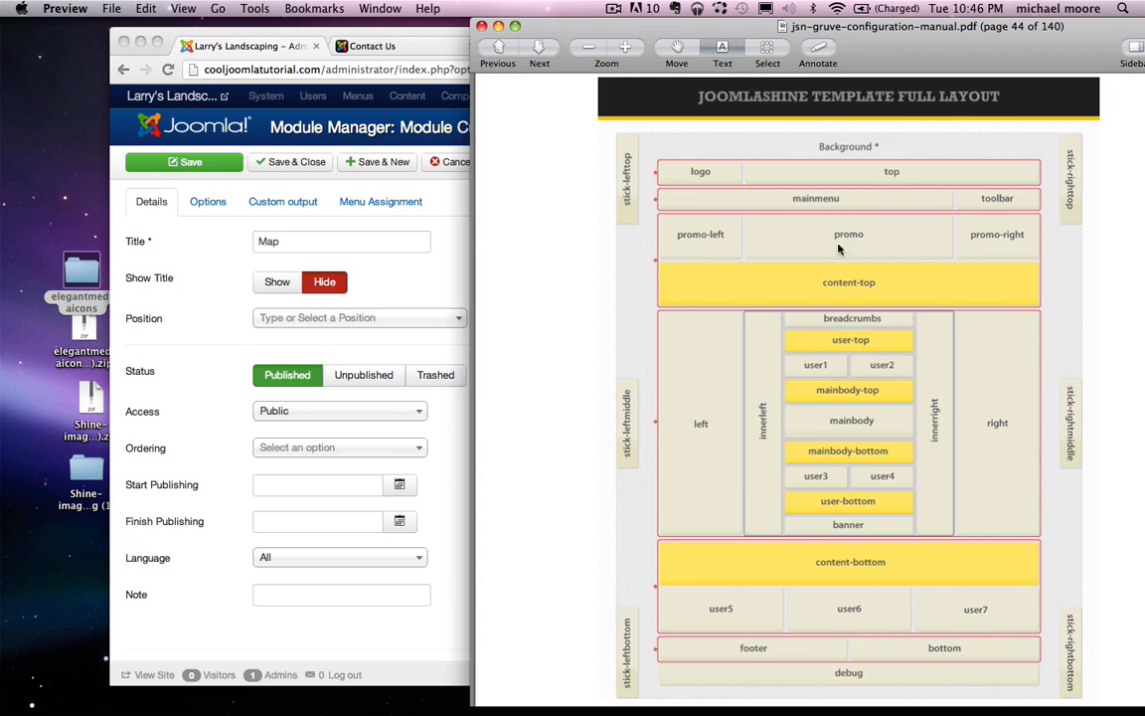
click(301, 320)
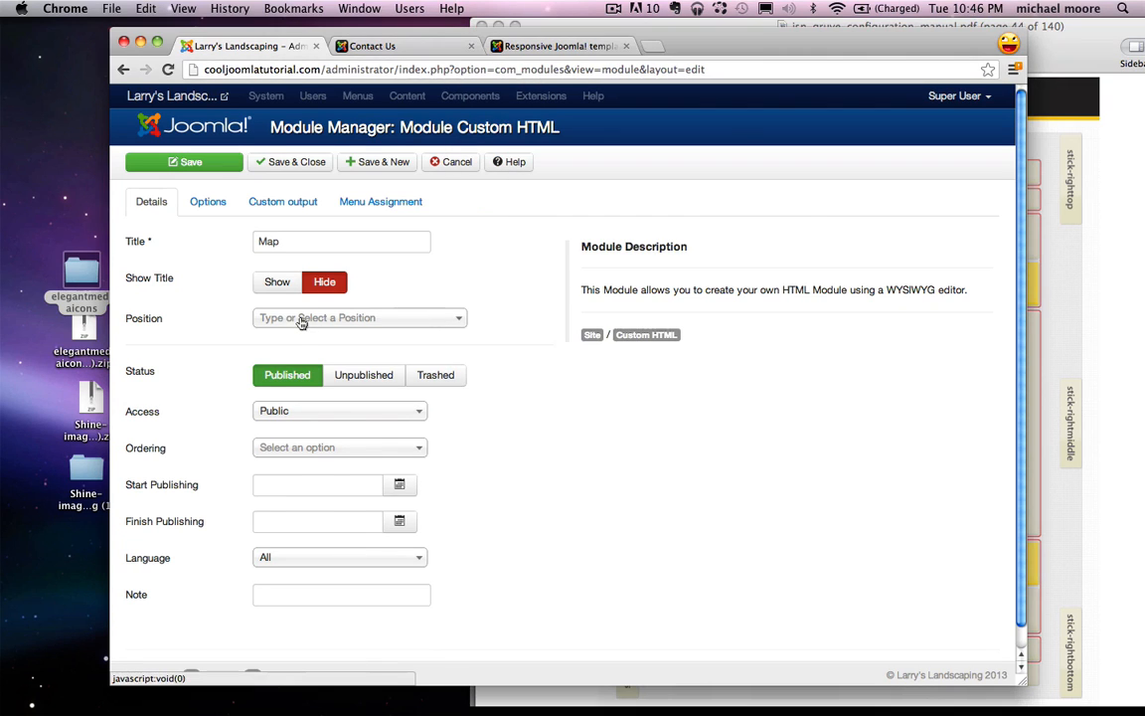
click(301, 320)
text(promo)
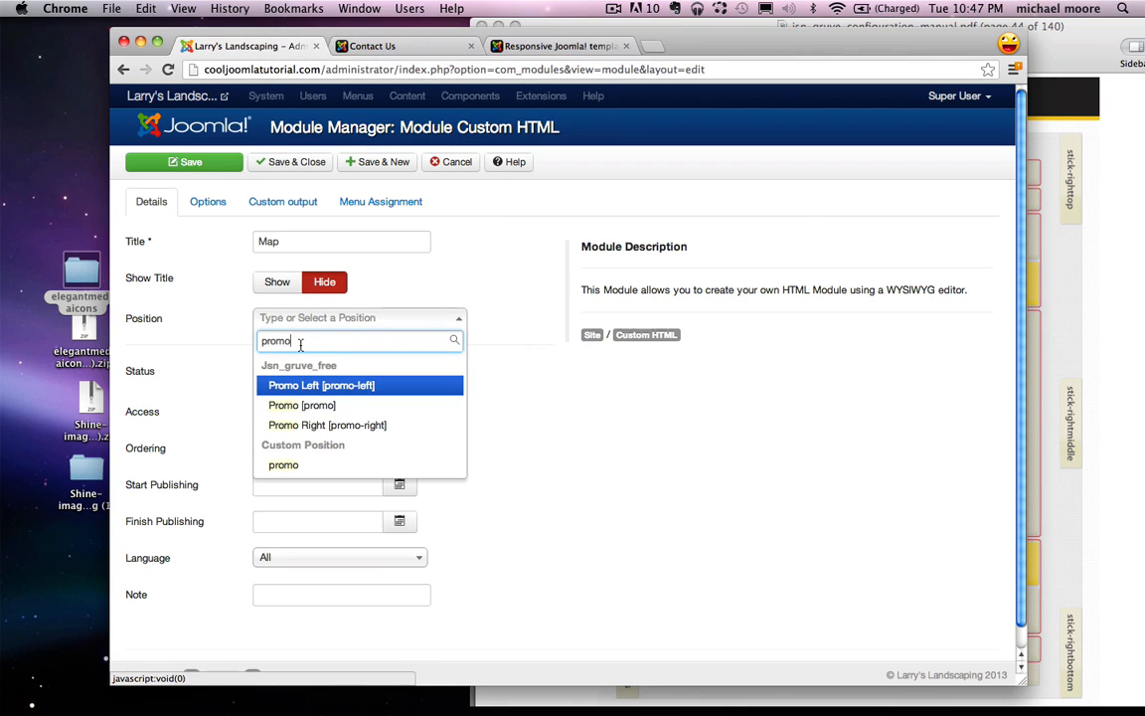
click(307, 405)
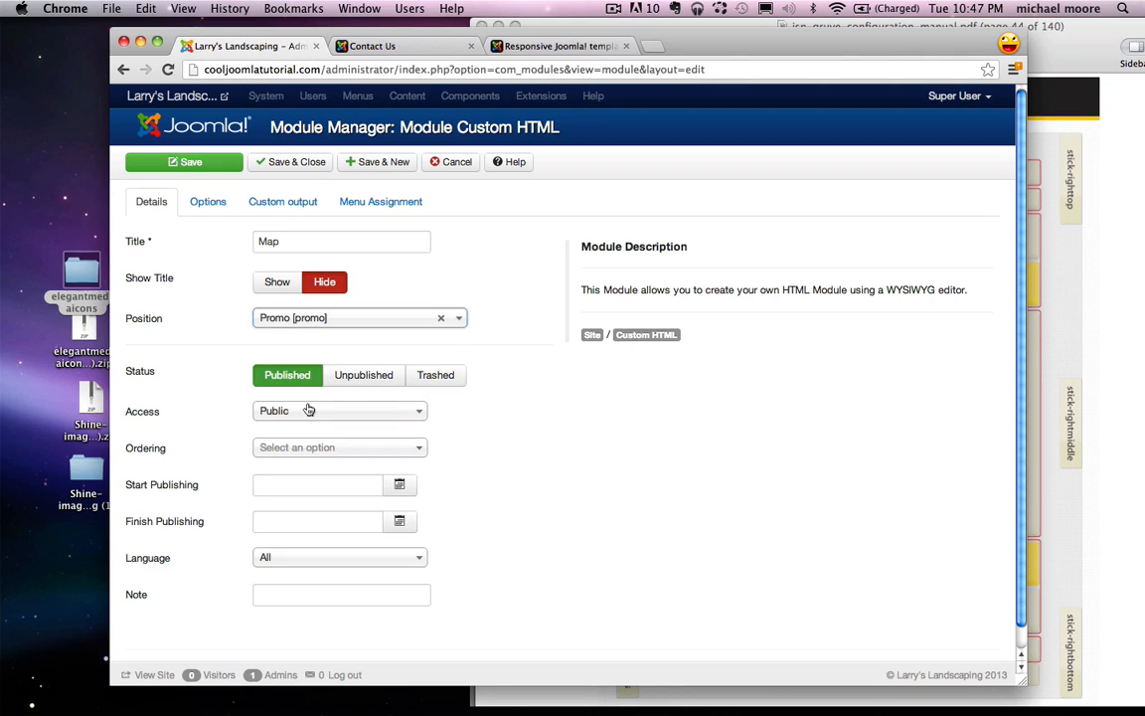
click(282, 203)
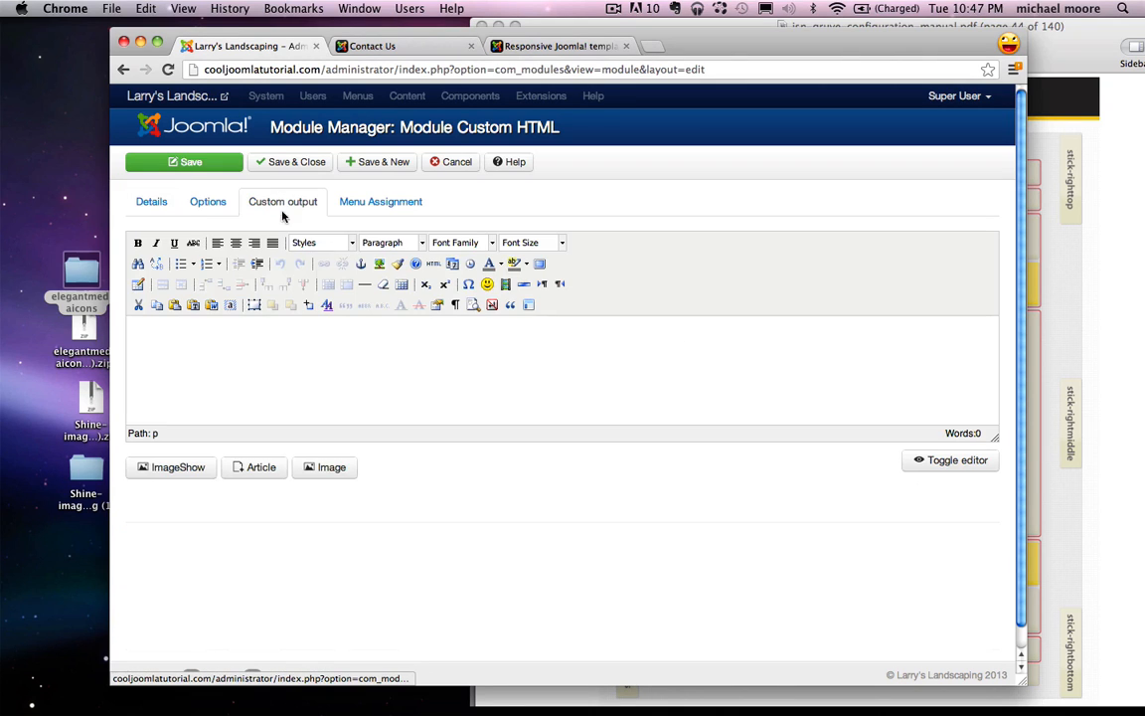
Step: Paste the Google map embed code into the module's HTML source
click(427, 347)
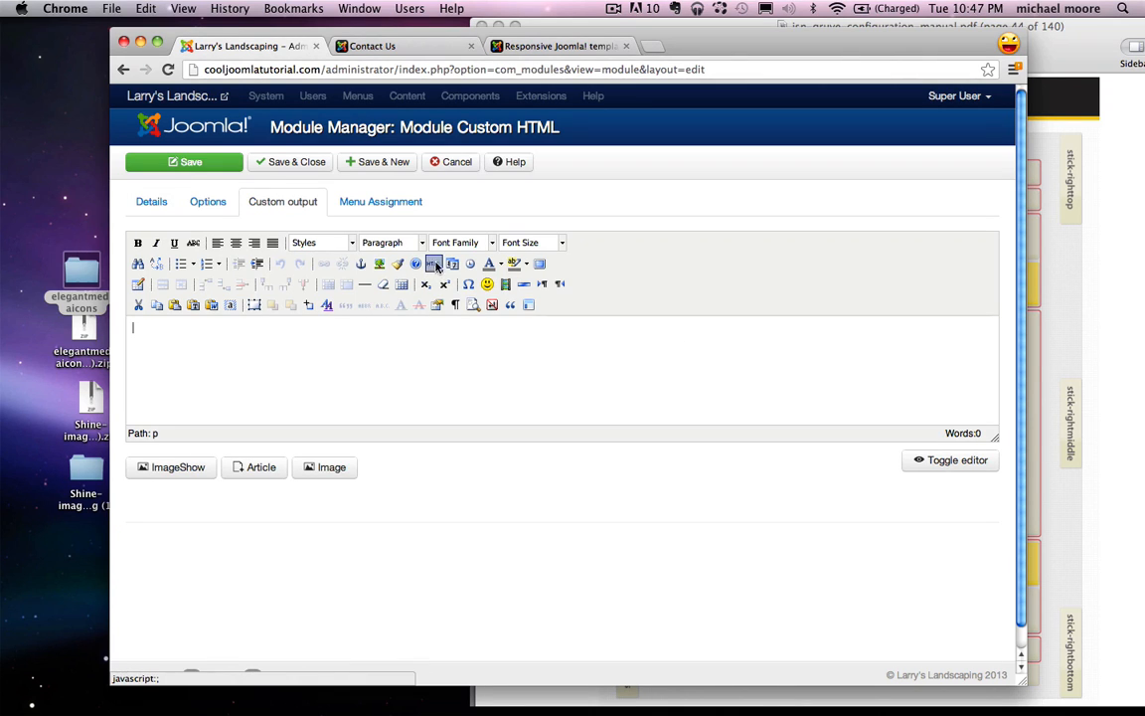
click(433, 264)
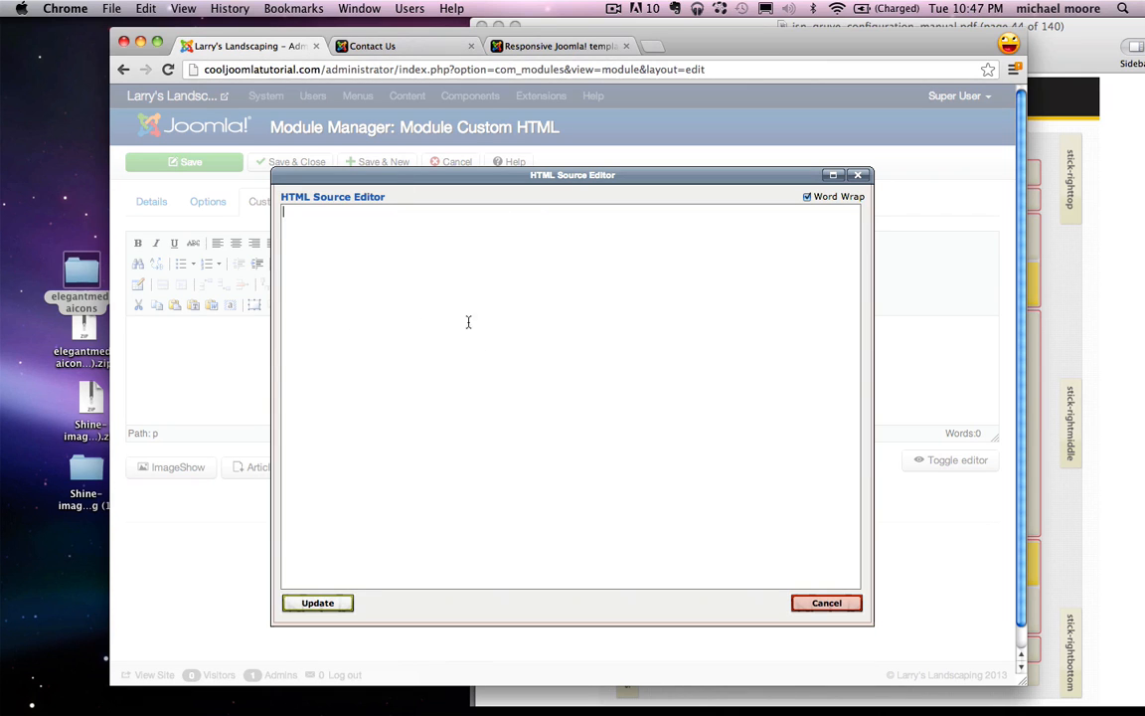
key(super+v)
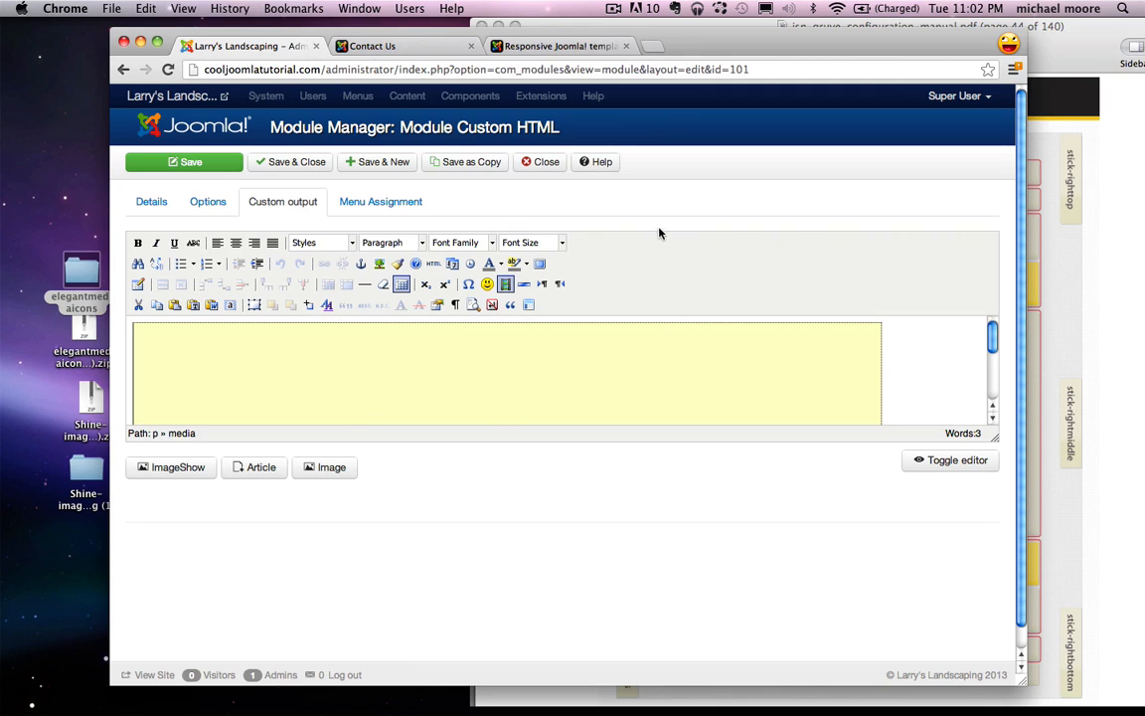
Step: Assign the Map module only to the Contact Us page and save it
click(376, 201)
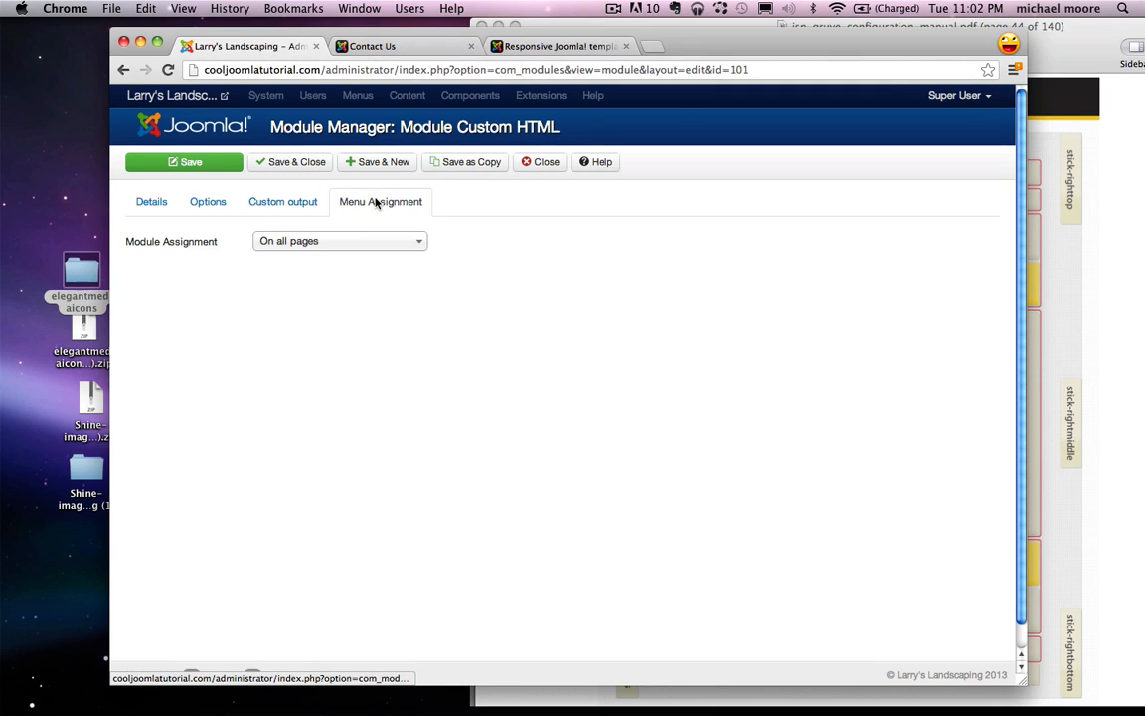
click(325, 241)
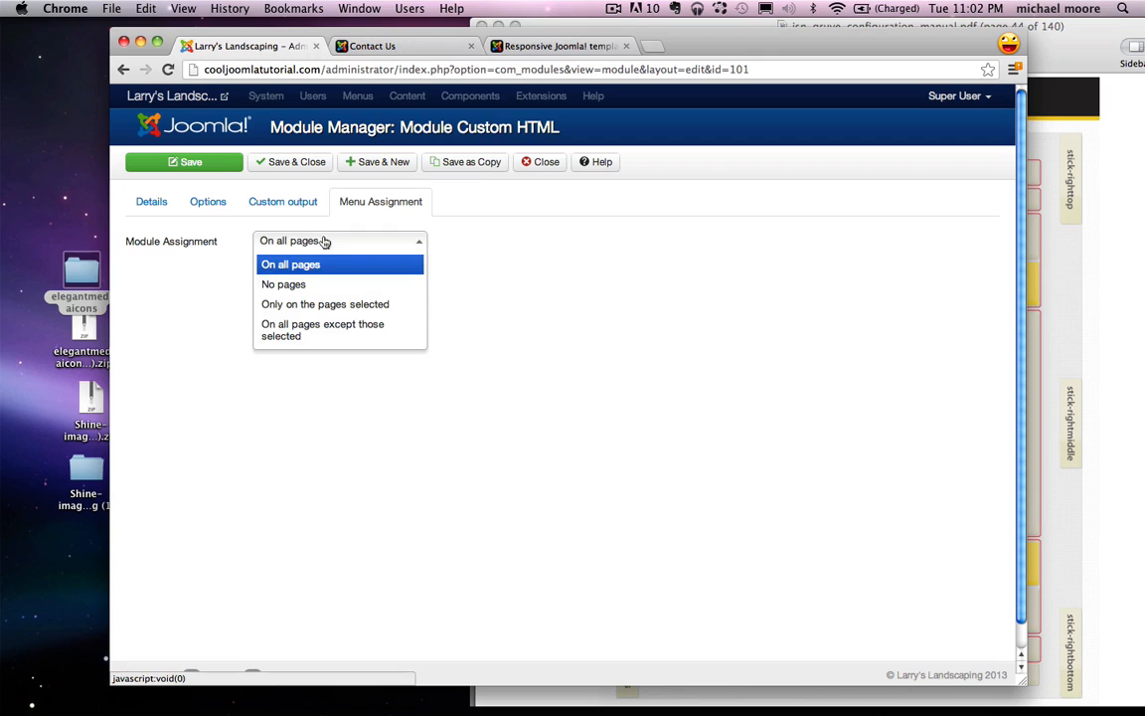
click(324, 308)
click(313, 283)
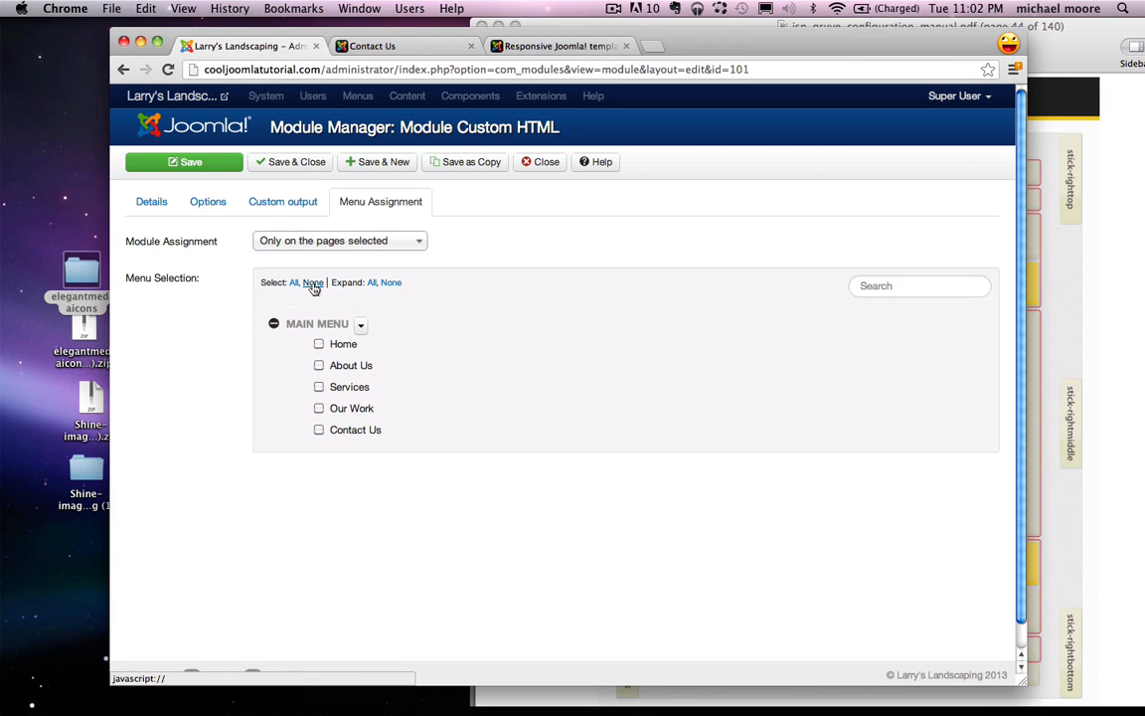
click(318, 429)
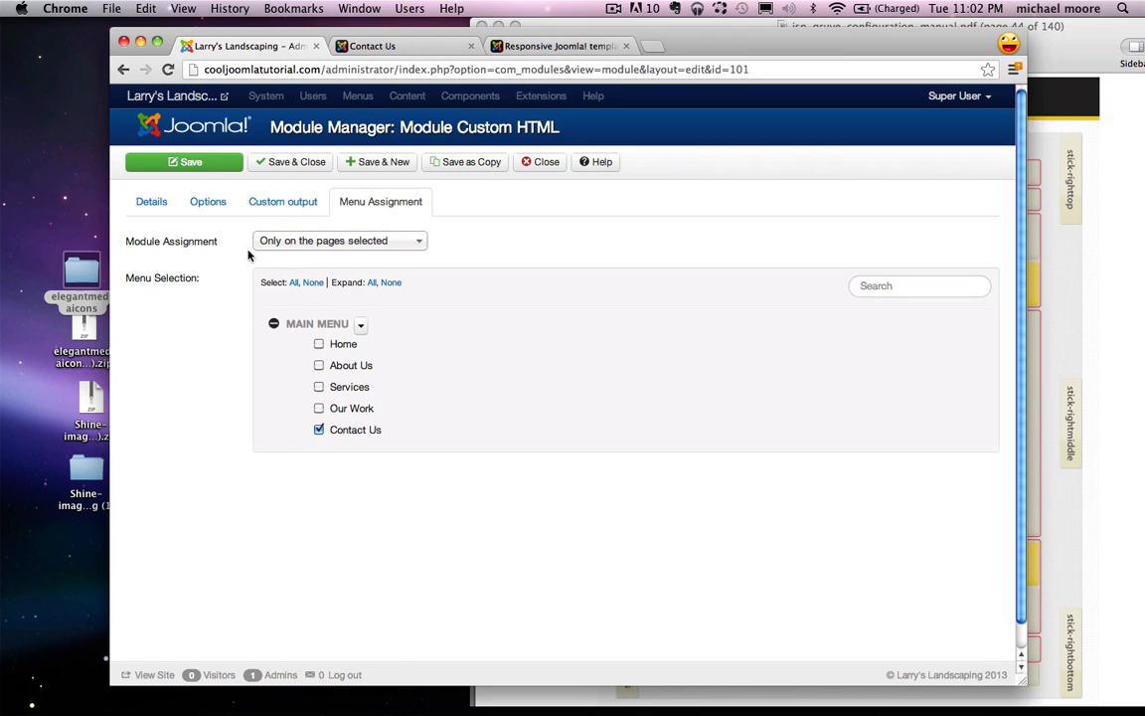
click(171, 163)
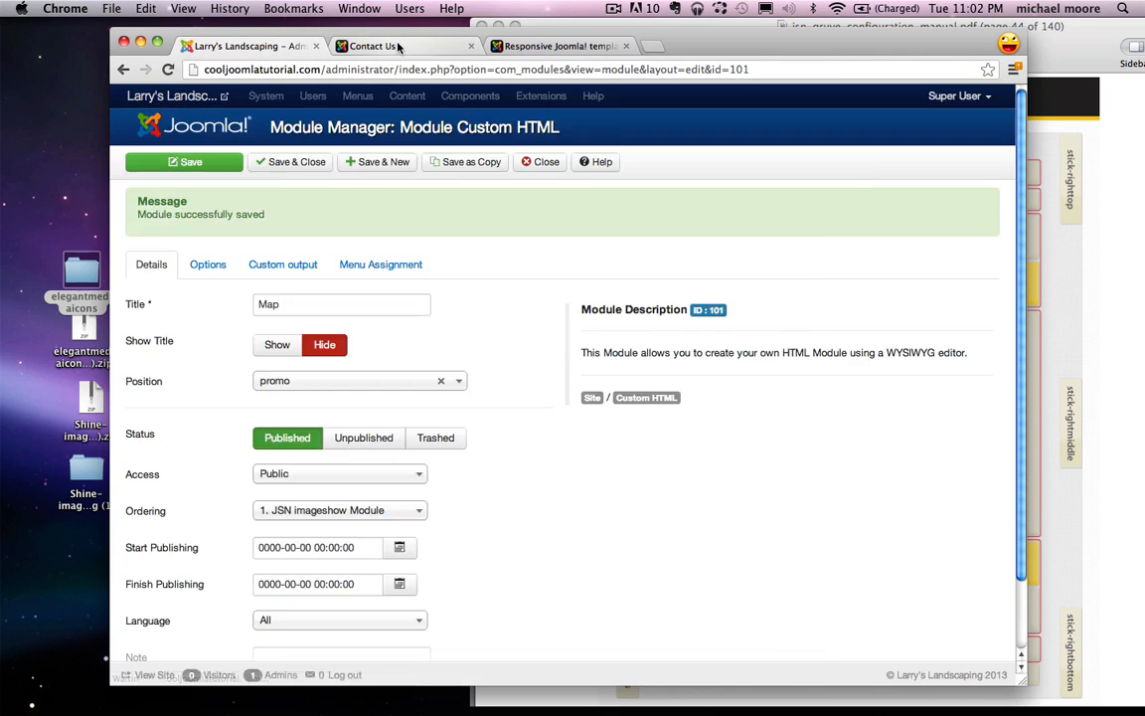
click(398, 46)
Step: Delete the View Larger Map link code after the iframe in the Map module's HTML source
click(168, 68)
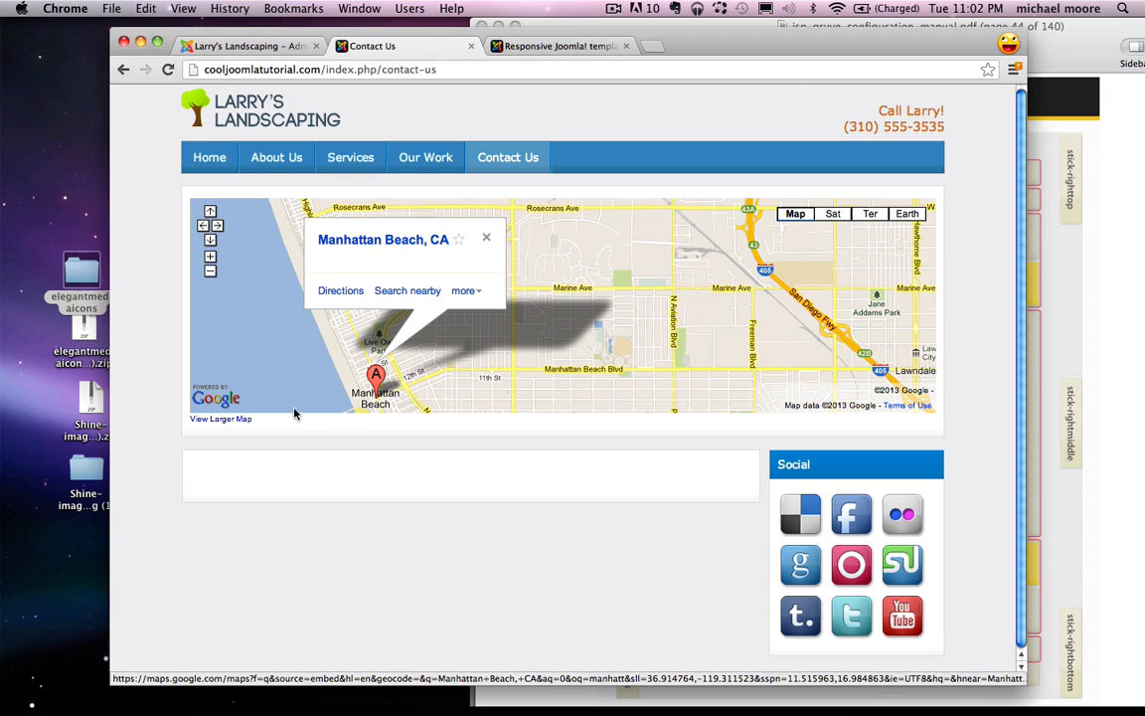
click(265, 49)
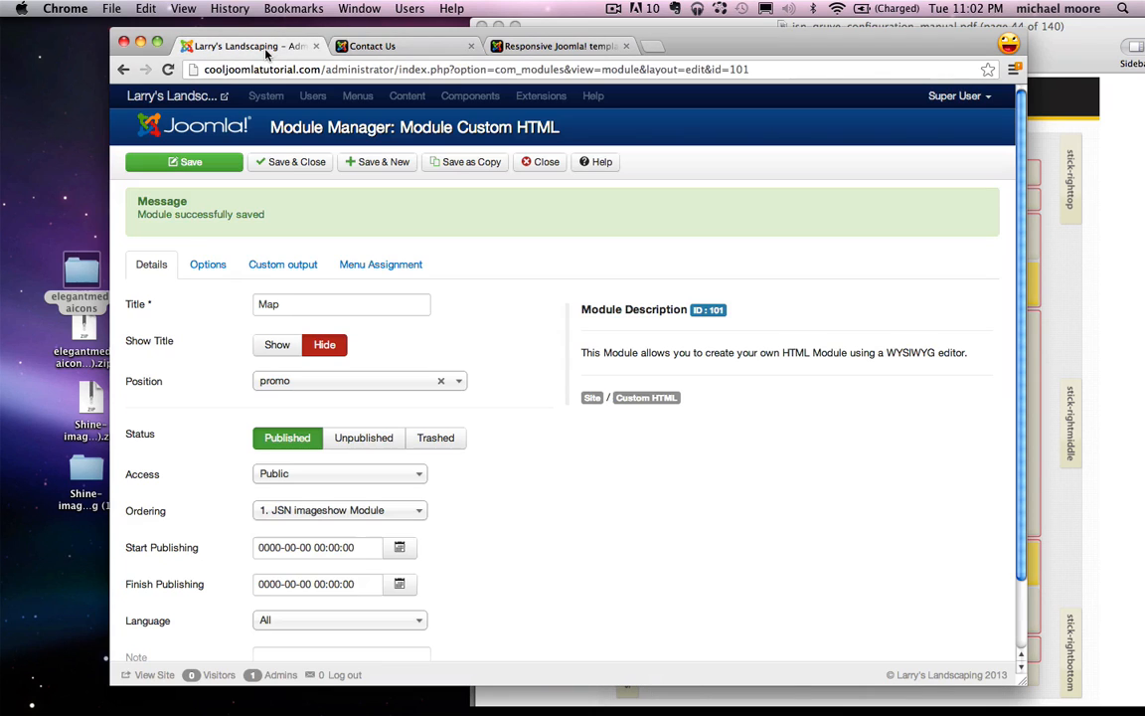
click(277, 266)
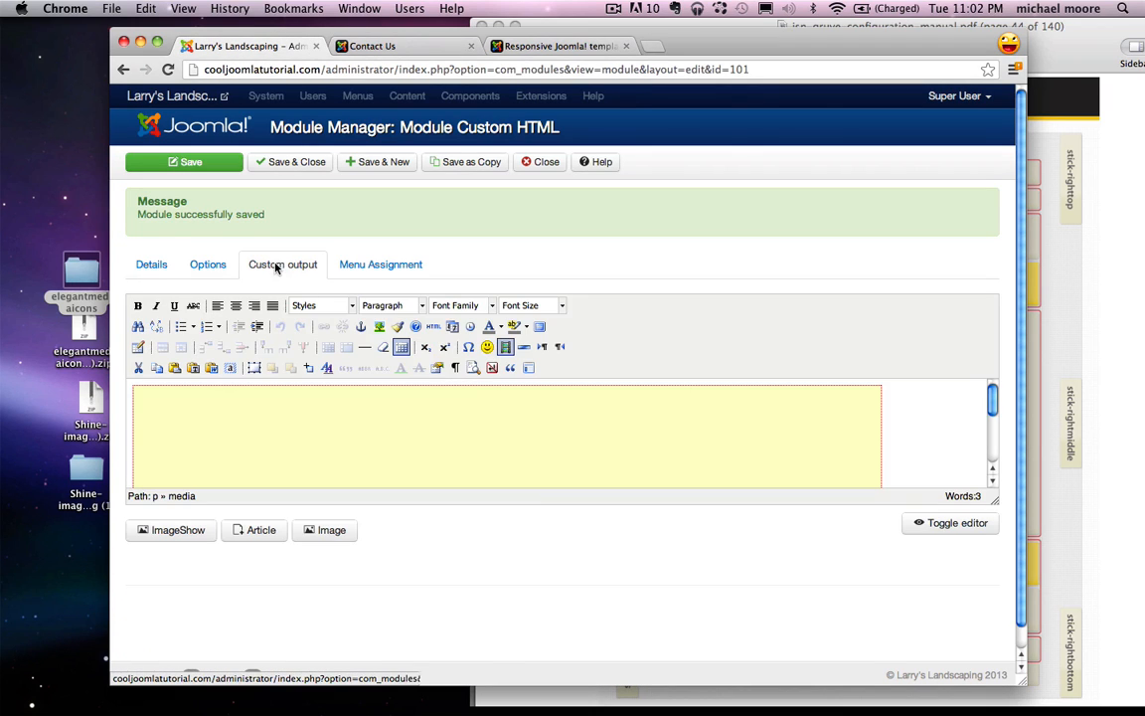
click(435, 328)
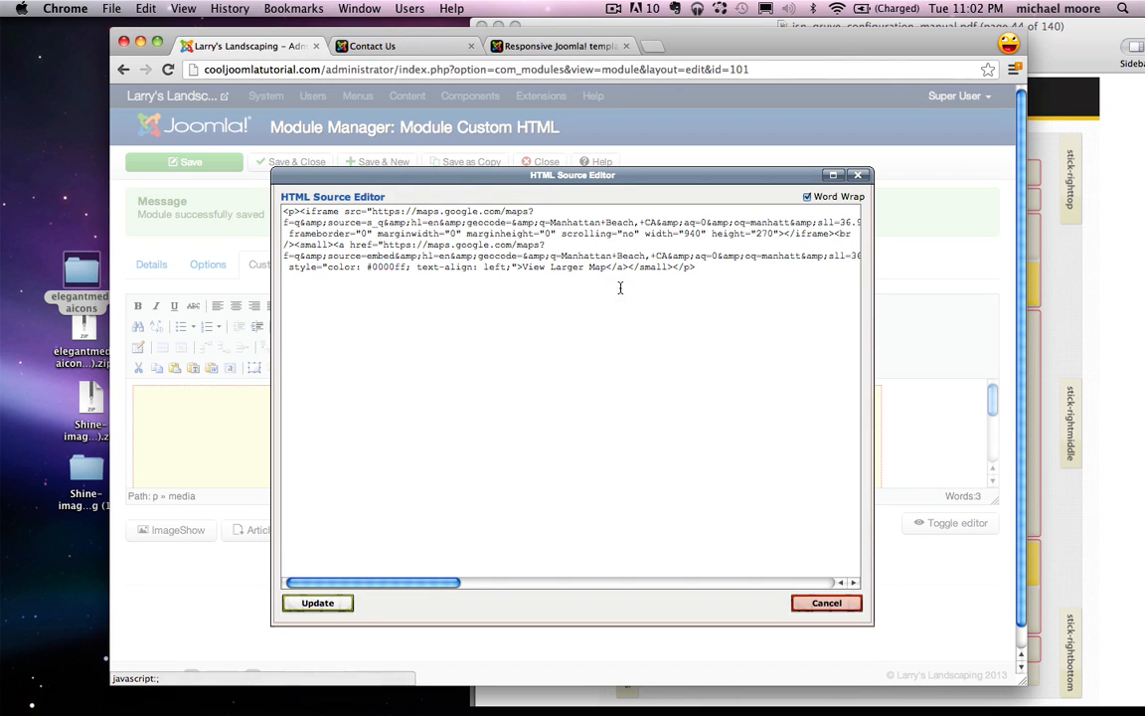
scroll(674, 289, right, 2)
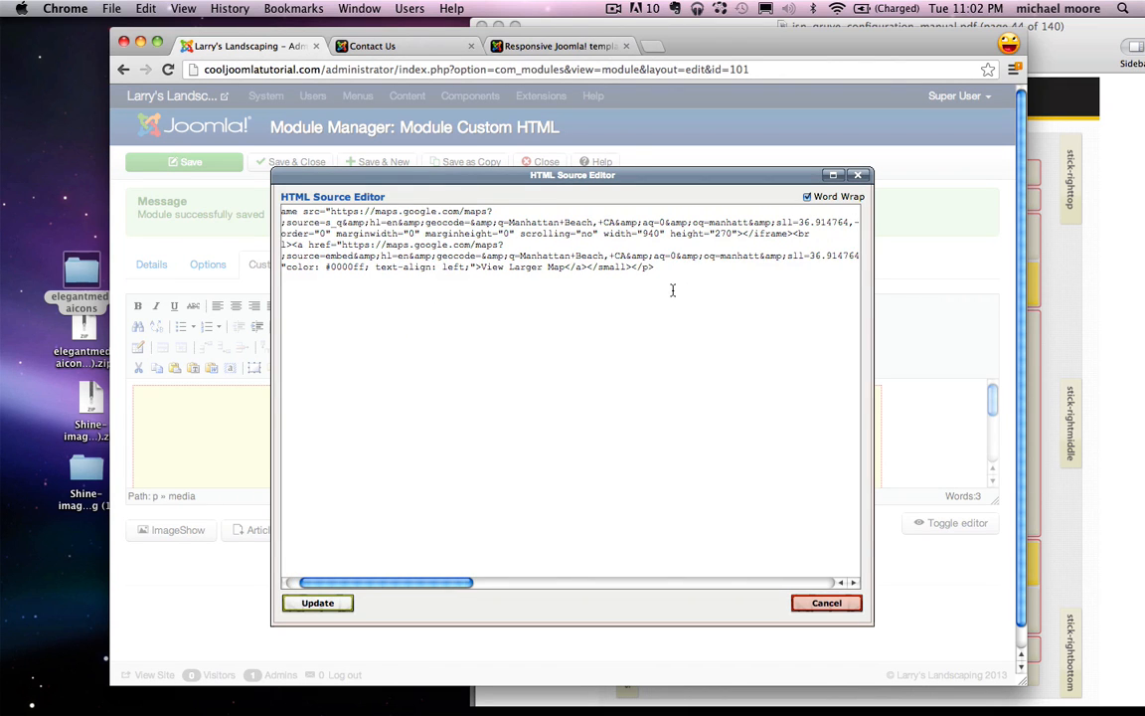
drag(664, 273, 783, 239)
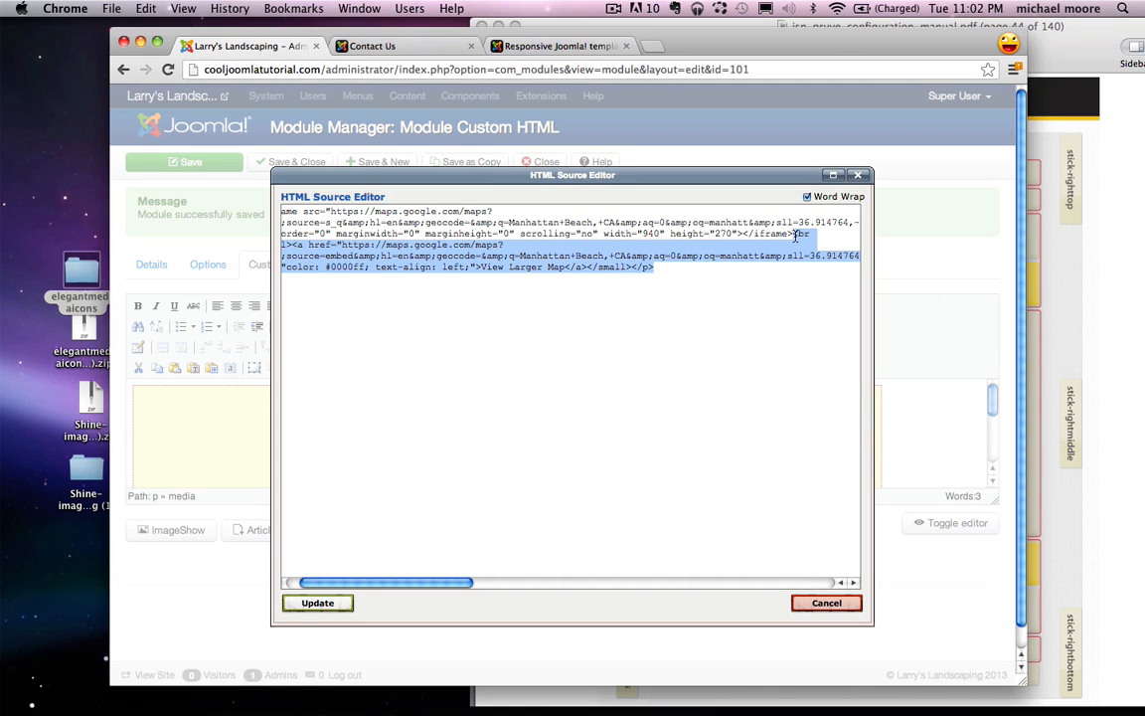
key(BackSpace)
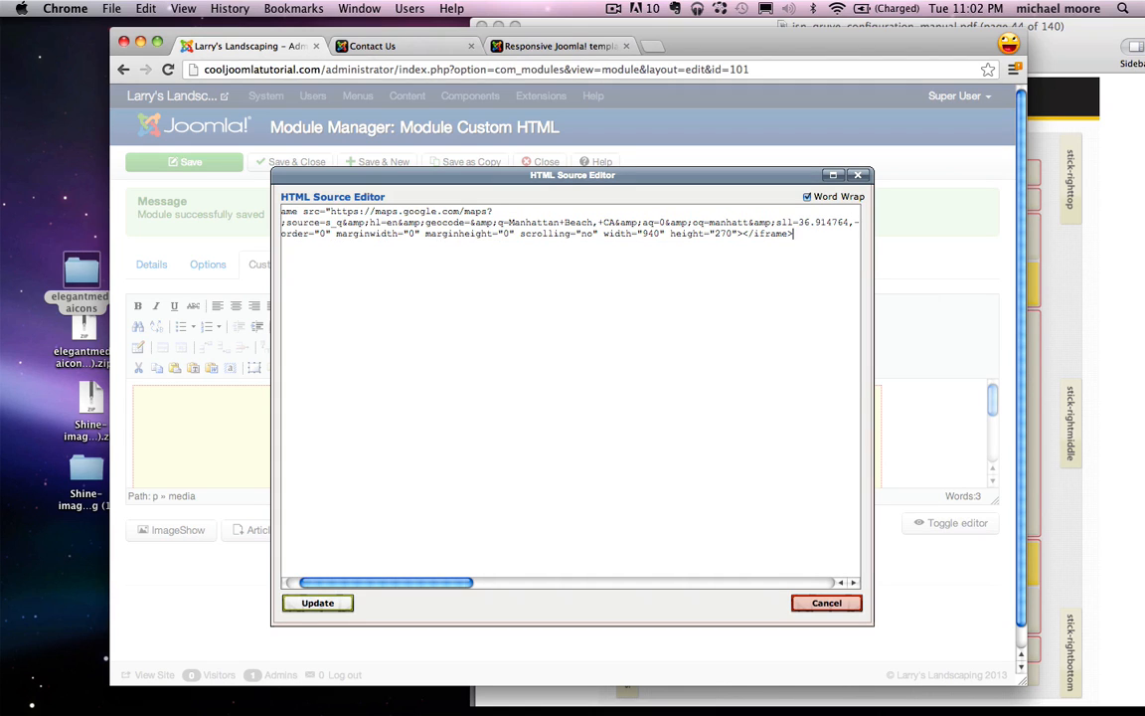
drag(786, 236, 752, 235)
click(804, 235)
click(316, 602)
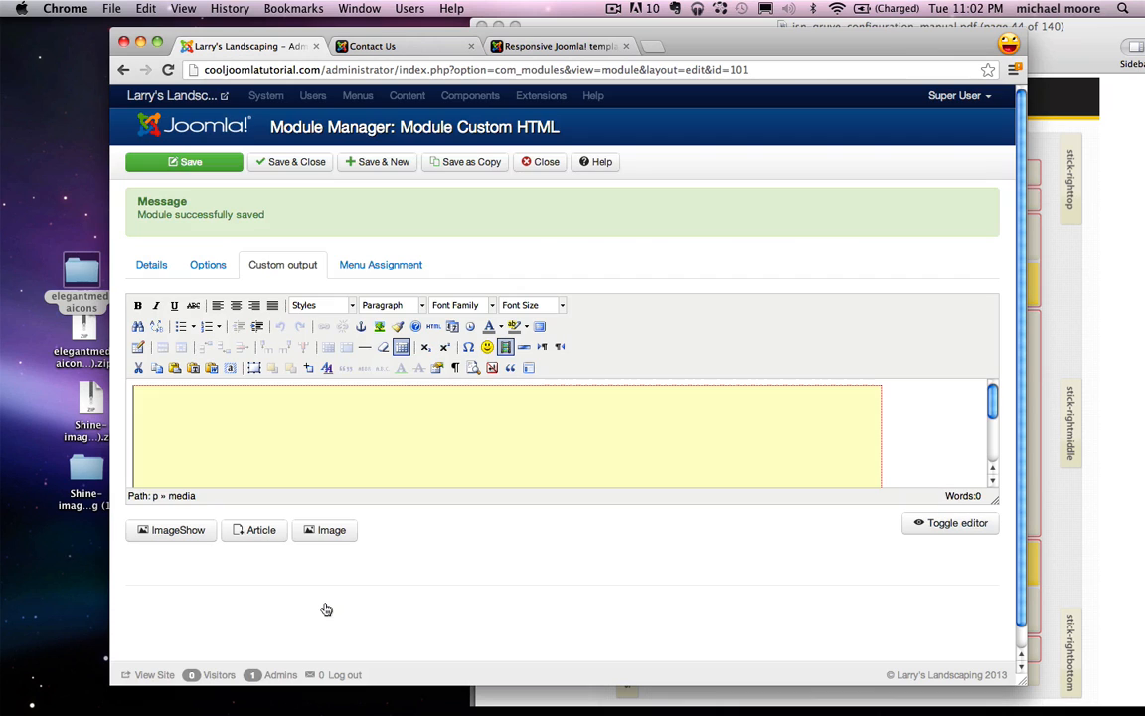
Step: Save and close the Map module and confirm the map shows on Contact Us
click(276, 169)
click(396, 45)
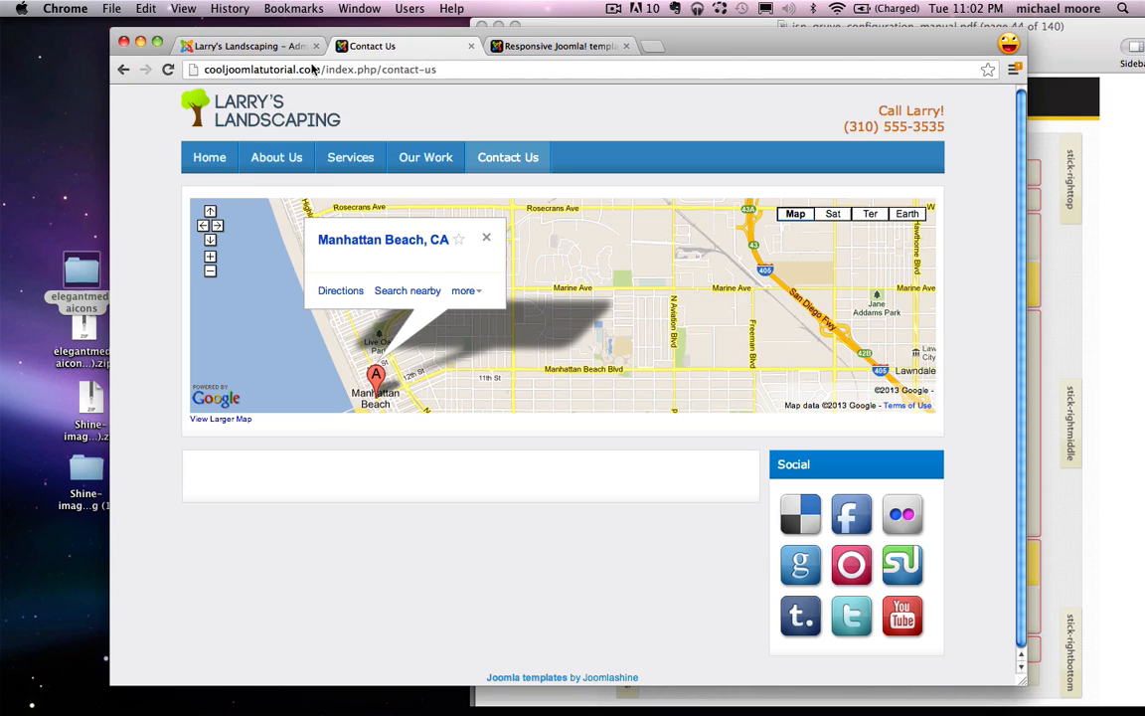
click(167, 69)
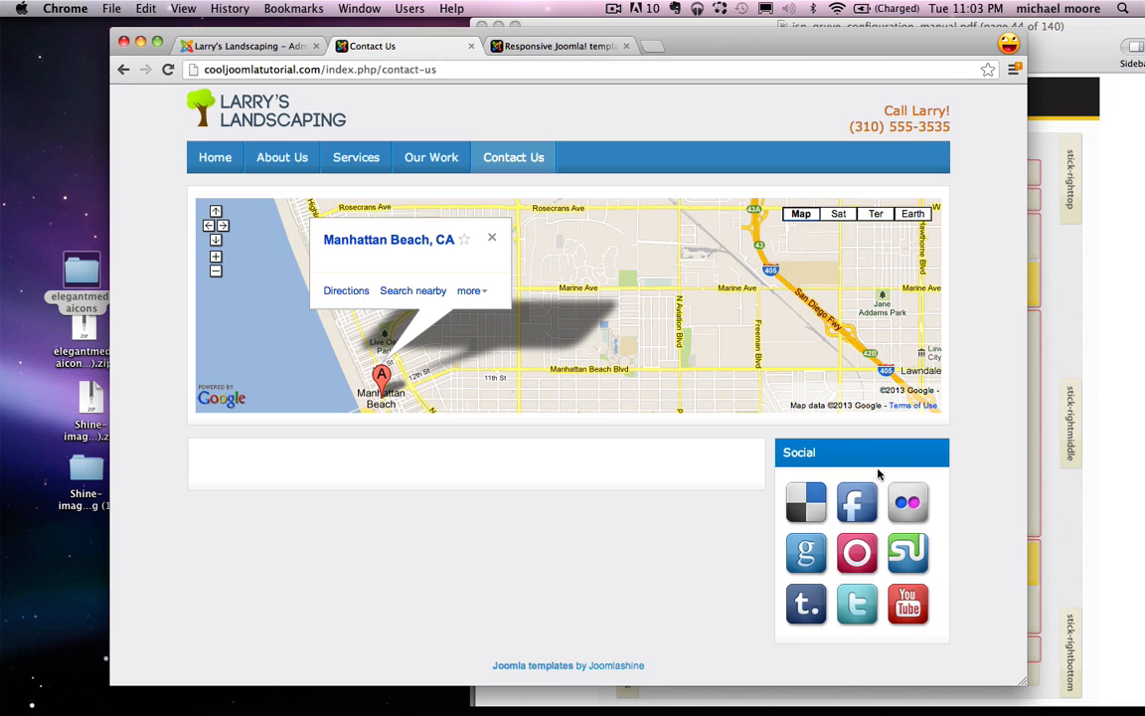
click(272, 45)
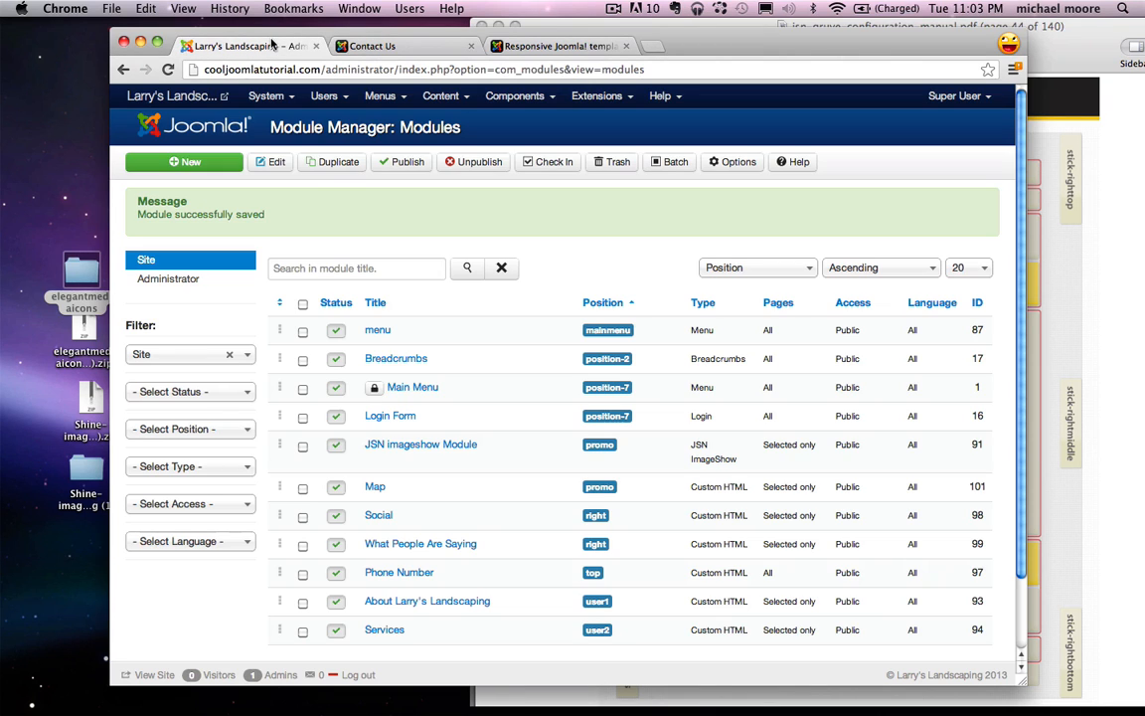
Step: Create a new Custom HTML module titled 'Phone and Email'
click(175, 163)
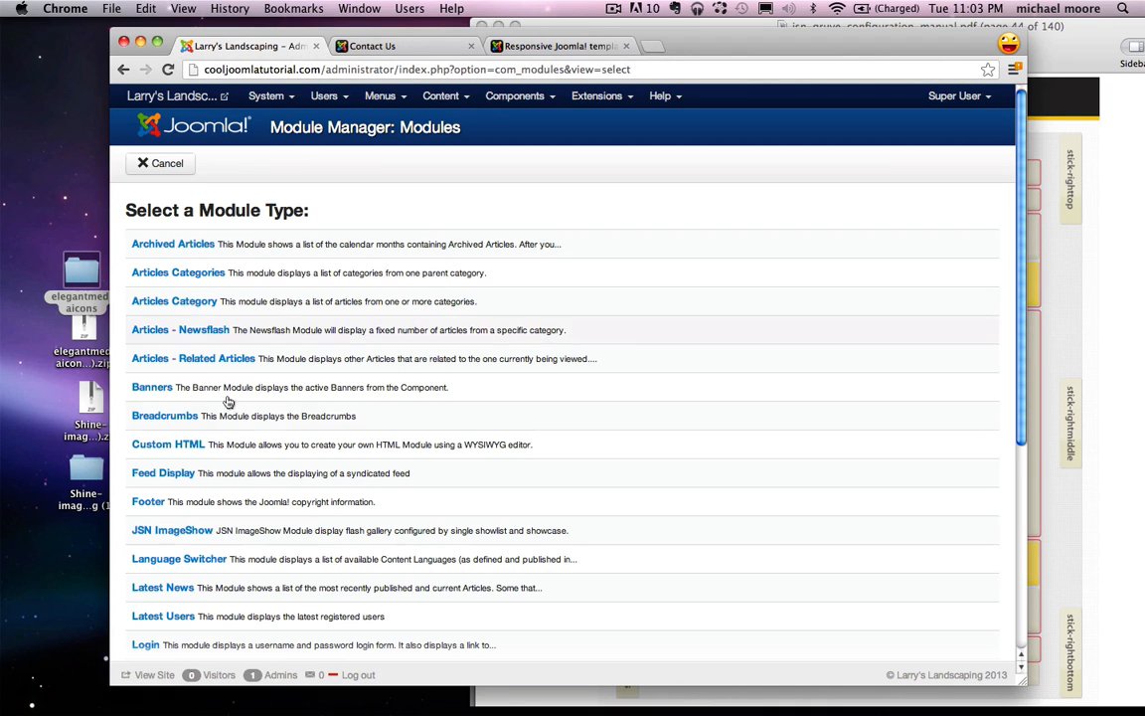
click(166, 453)
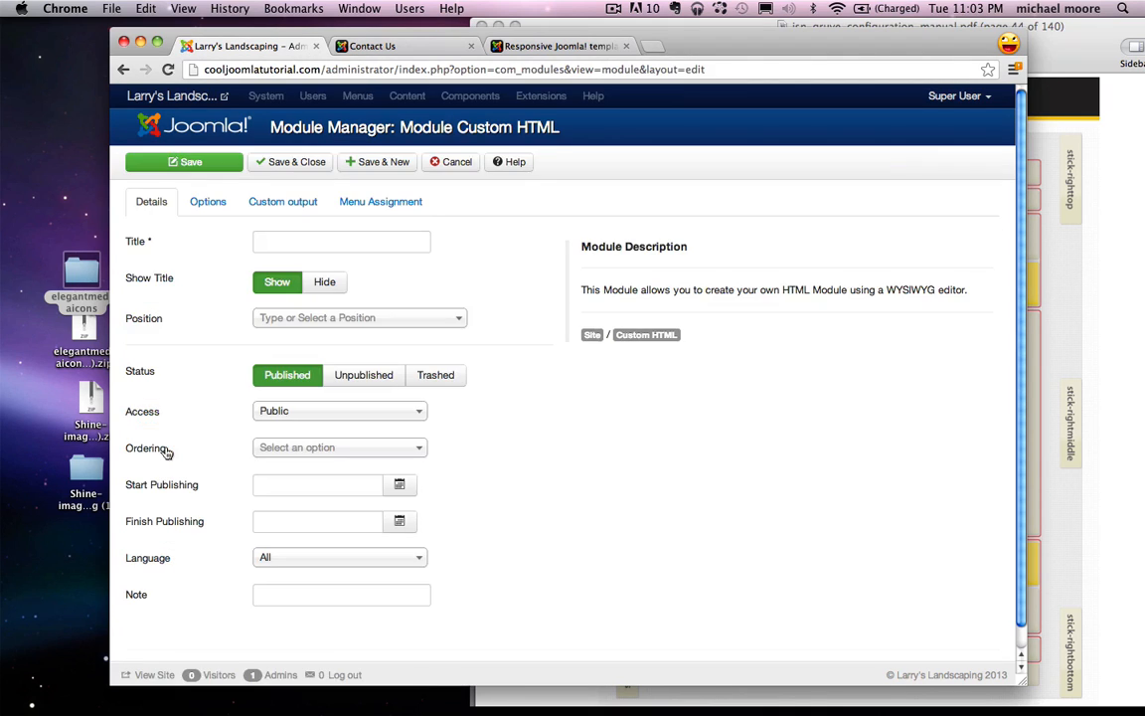
click(266, 241)
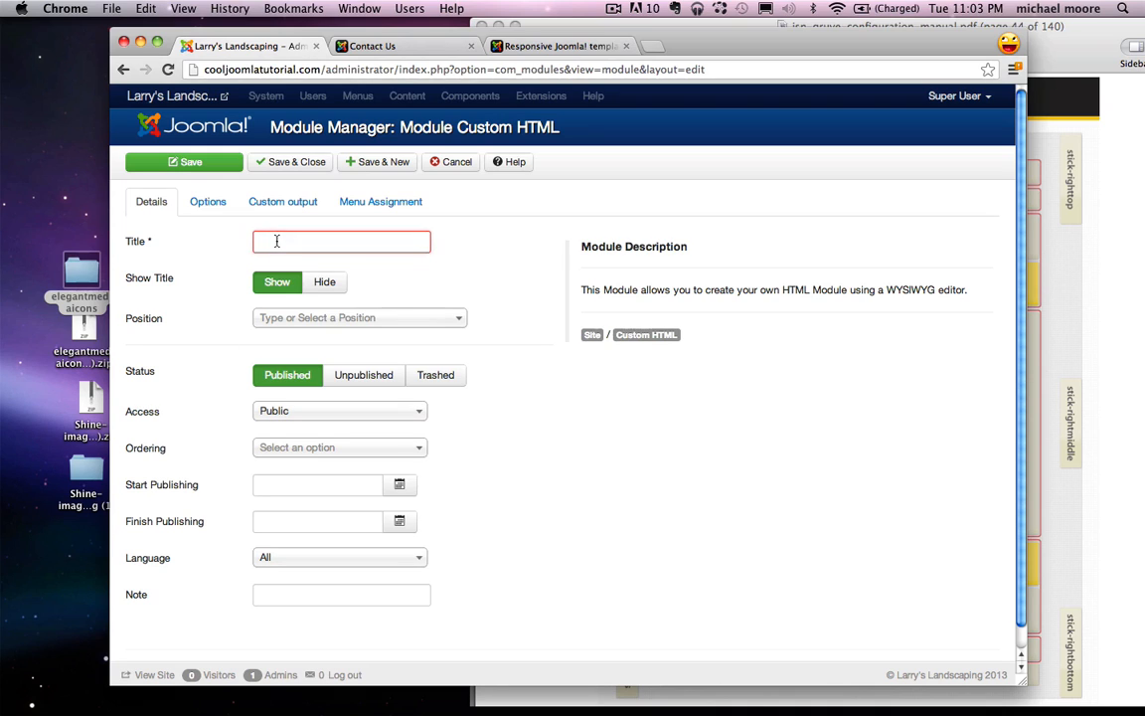
text(Phone and Email)
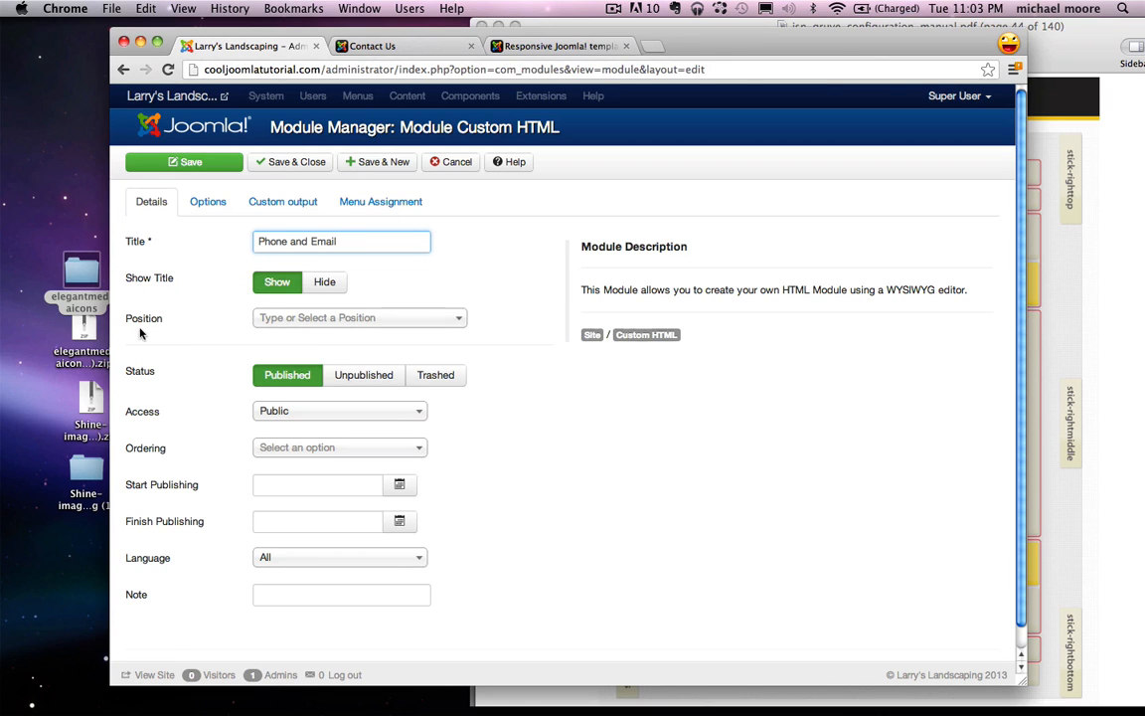
Step: Place the module in the Right [right] position with its content editor ready
click(1069, 320)
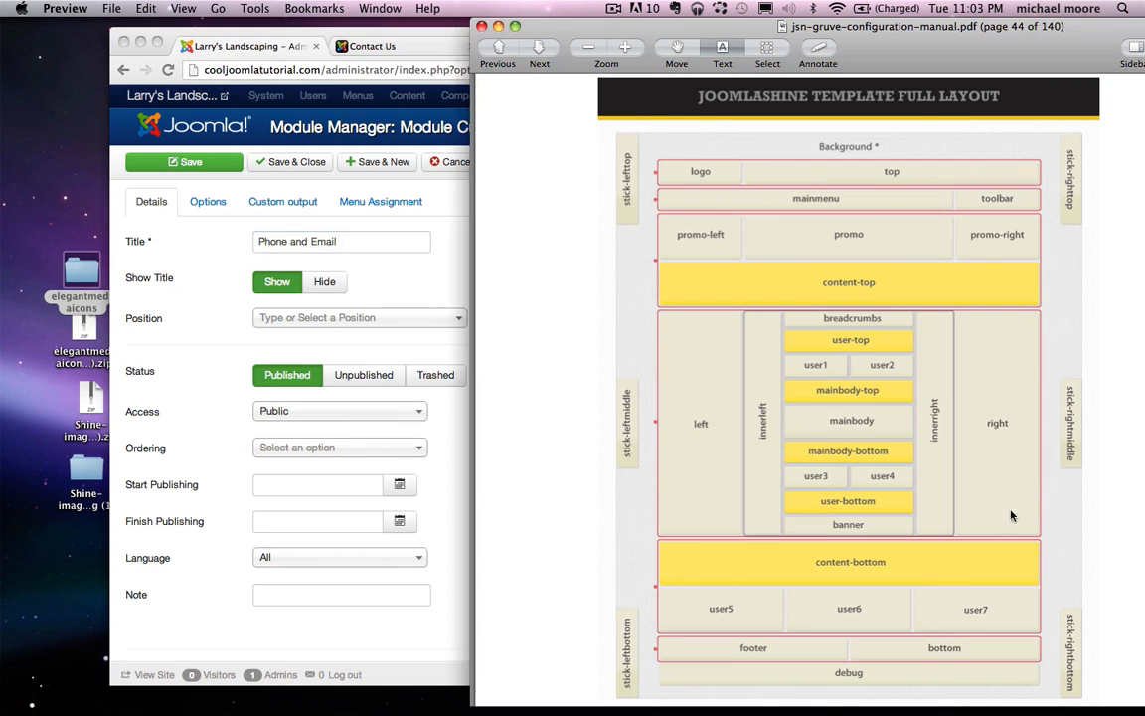
click(394, 311)
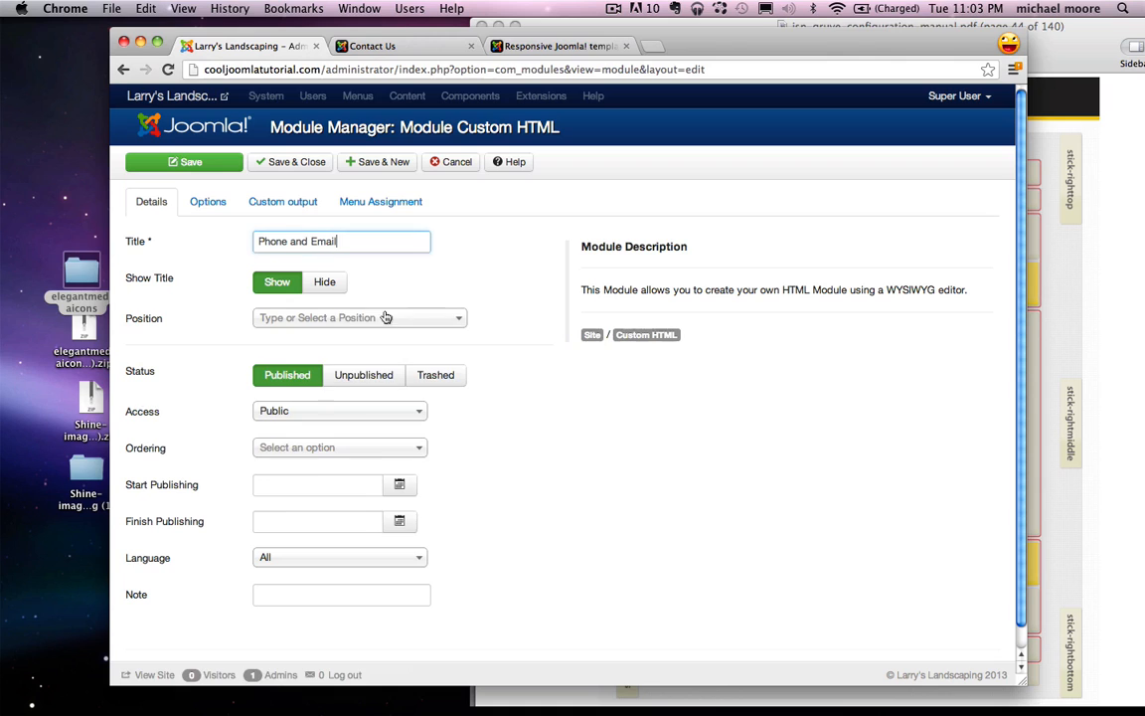
click(358, 317)
text(right)
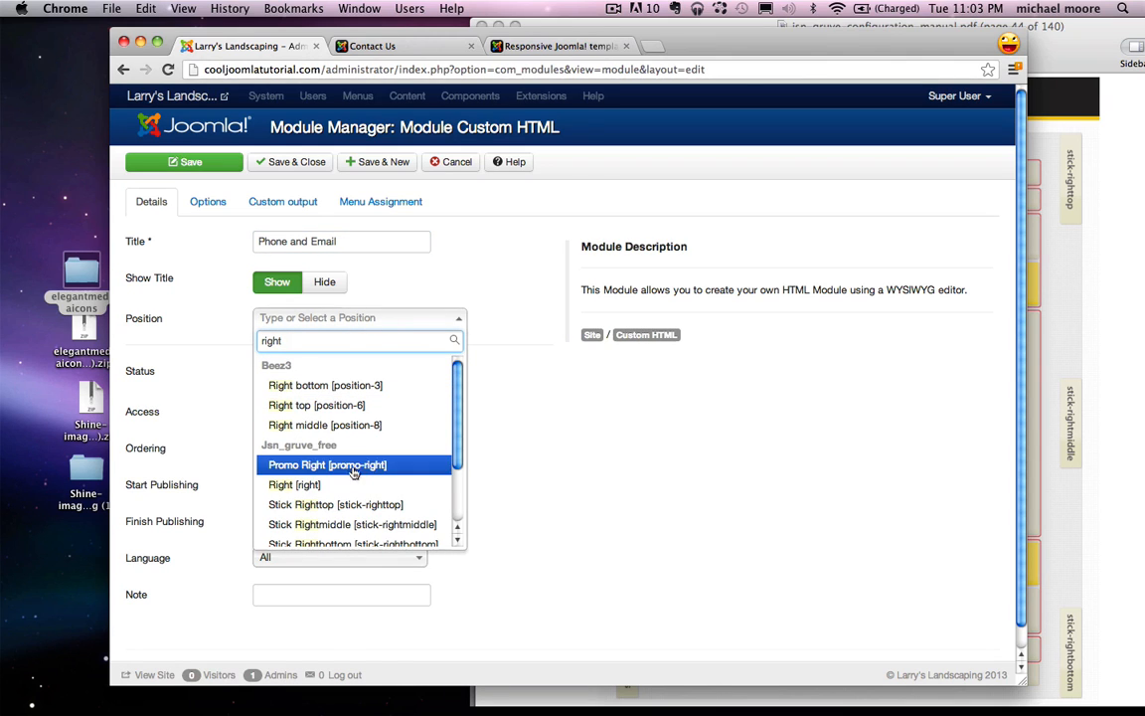
click(308, 484)
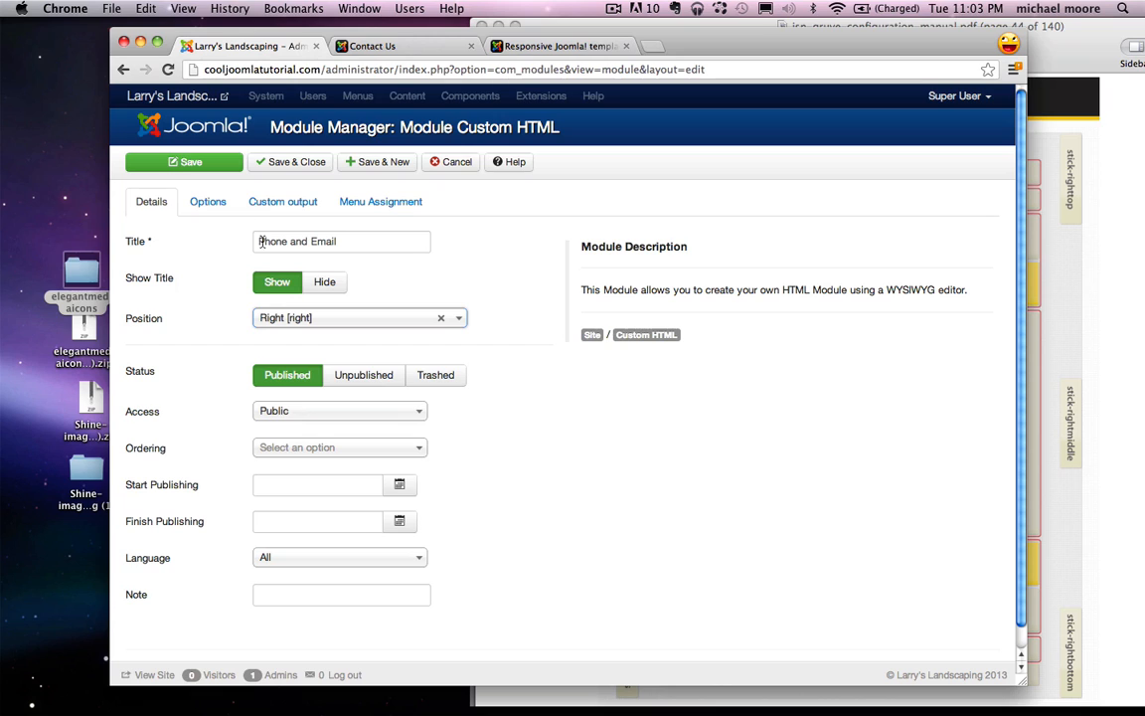
click(282, 203)
click(235, 363)
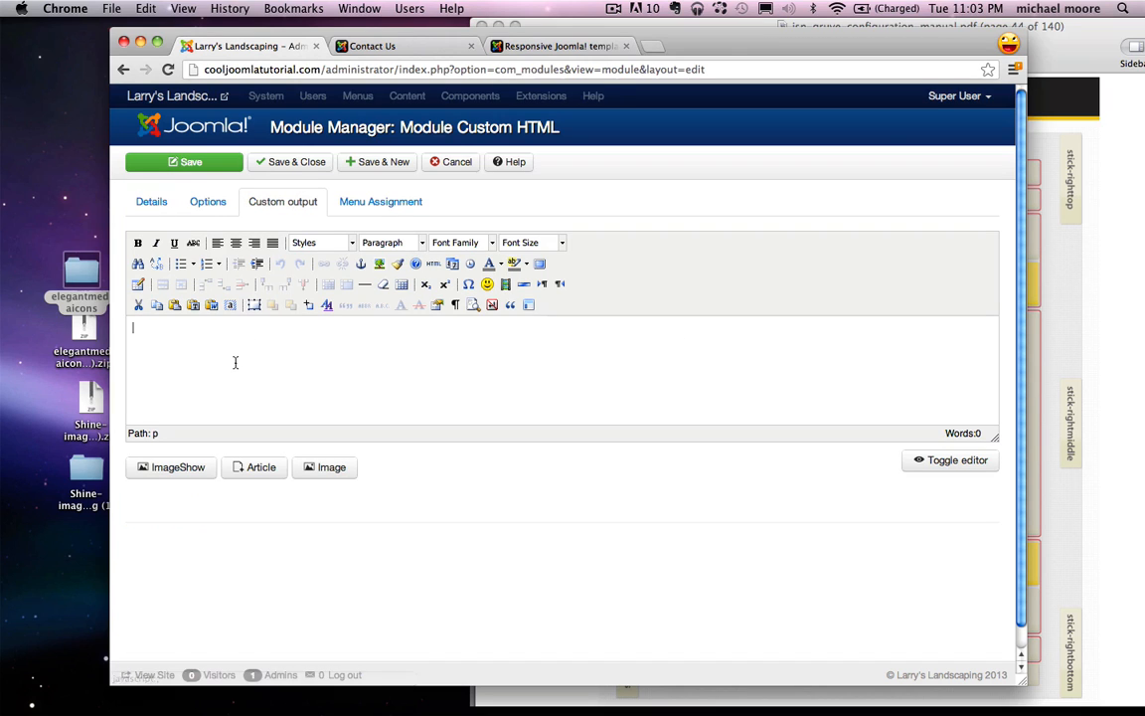
Step: Enter the phone number and e-mail address and centre both lines
text((310) 555-3535)
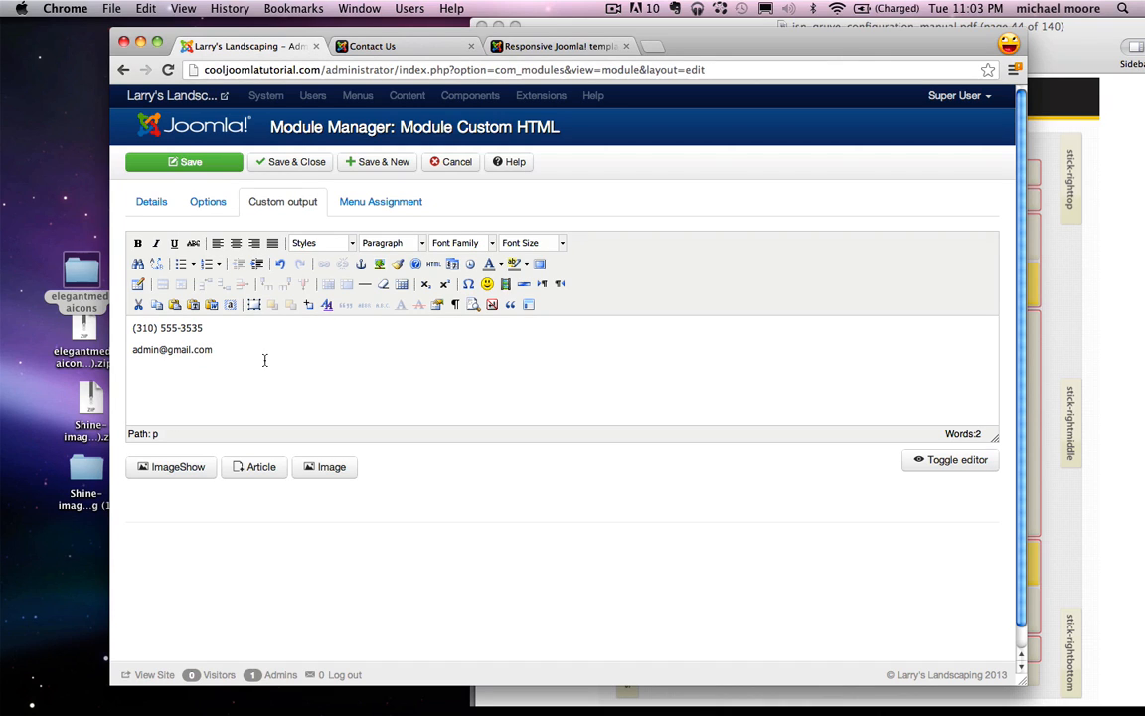
key(super+a)
click(237, 243)
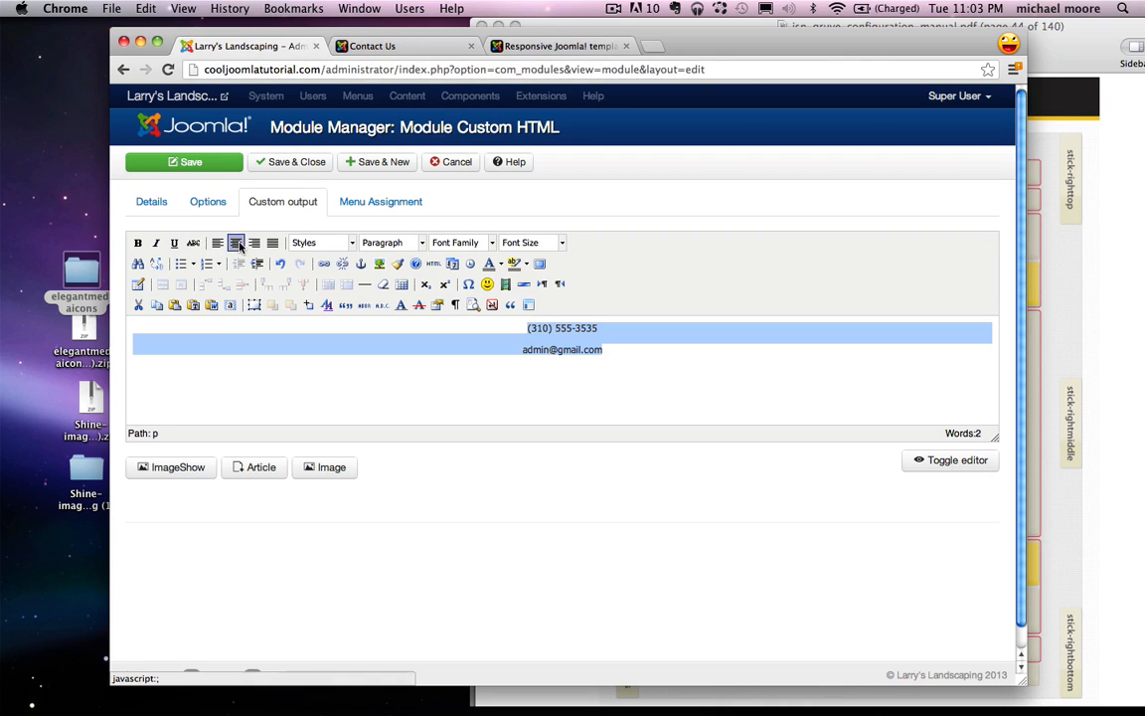
Step: Bring up the JSN Gruve Module Styles demo page
click(522, 374)
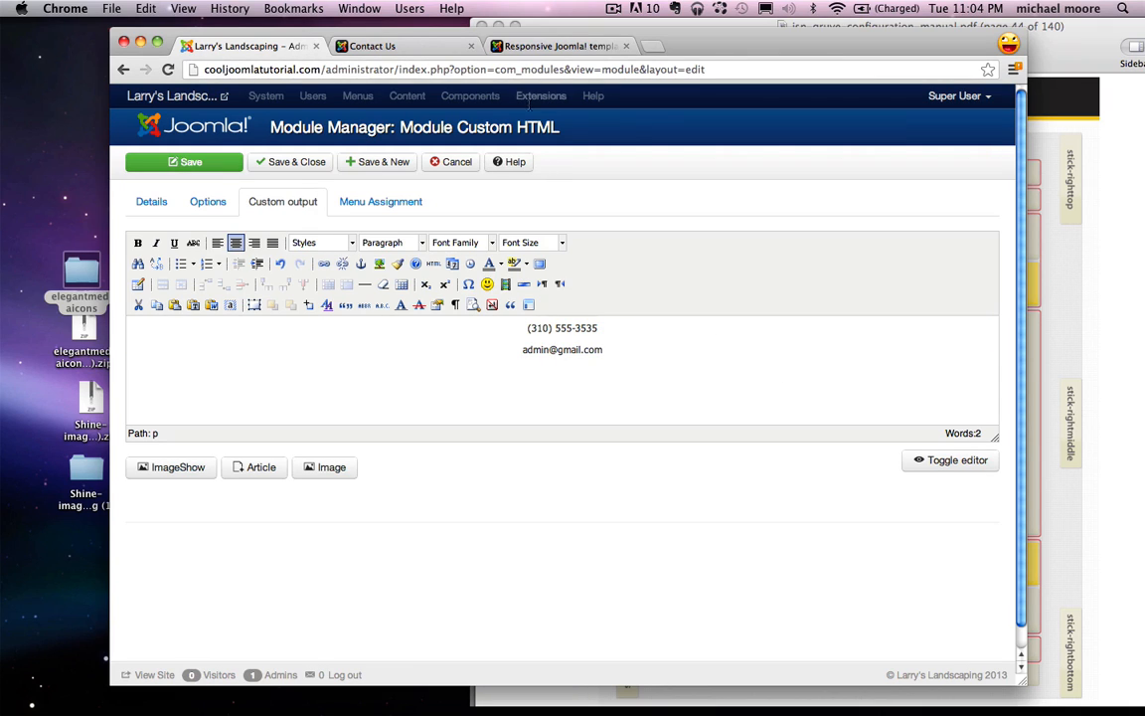
click(554, 47)
click(448, 317)
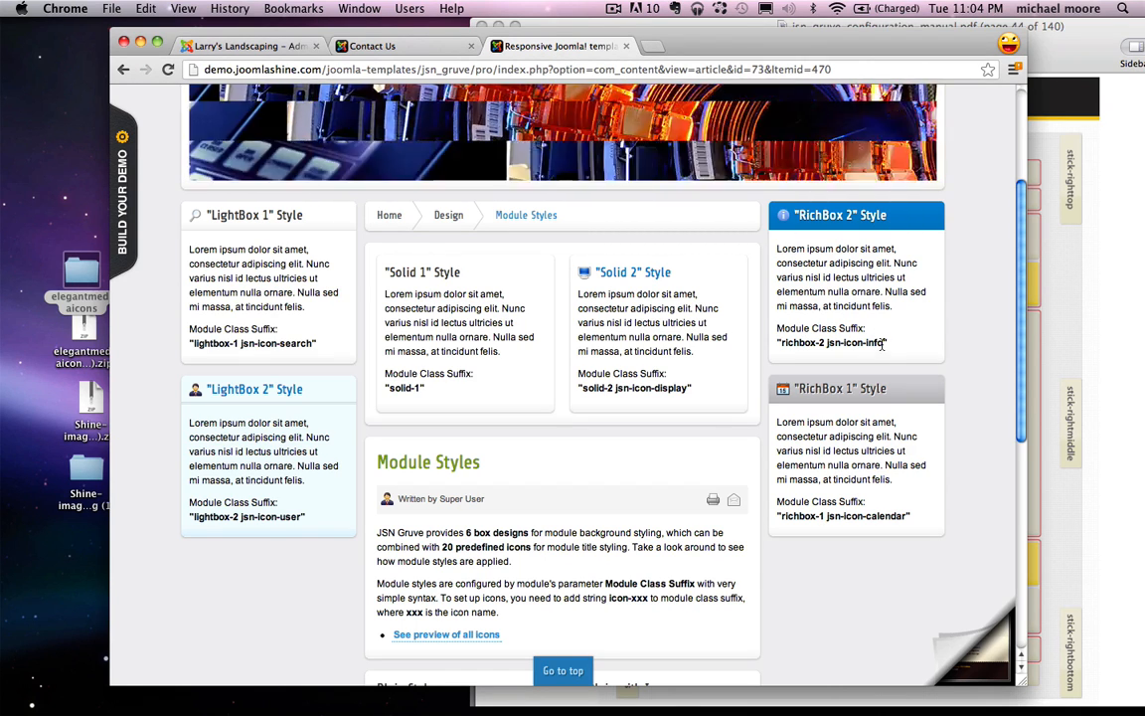
Step: Set the module class suffix to 'richbox-2 jsn-icon-info' in Advanced Options
drag(884, 343, 780, 343)
key(super+c)
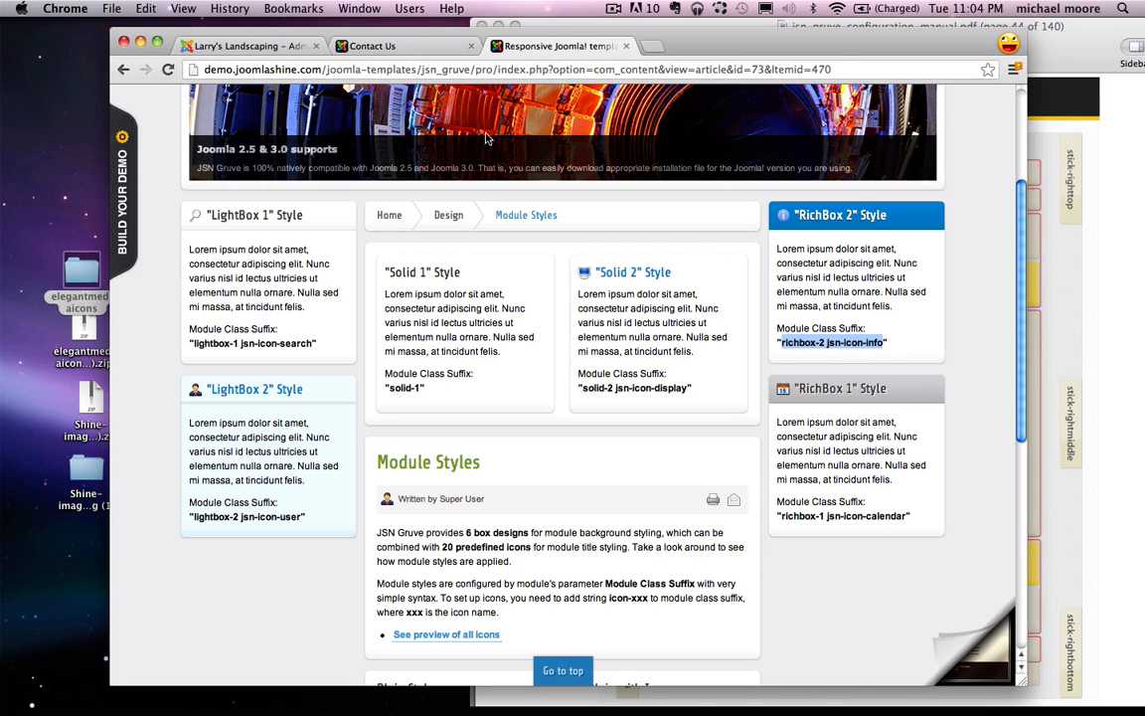
click(238, 45)
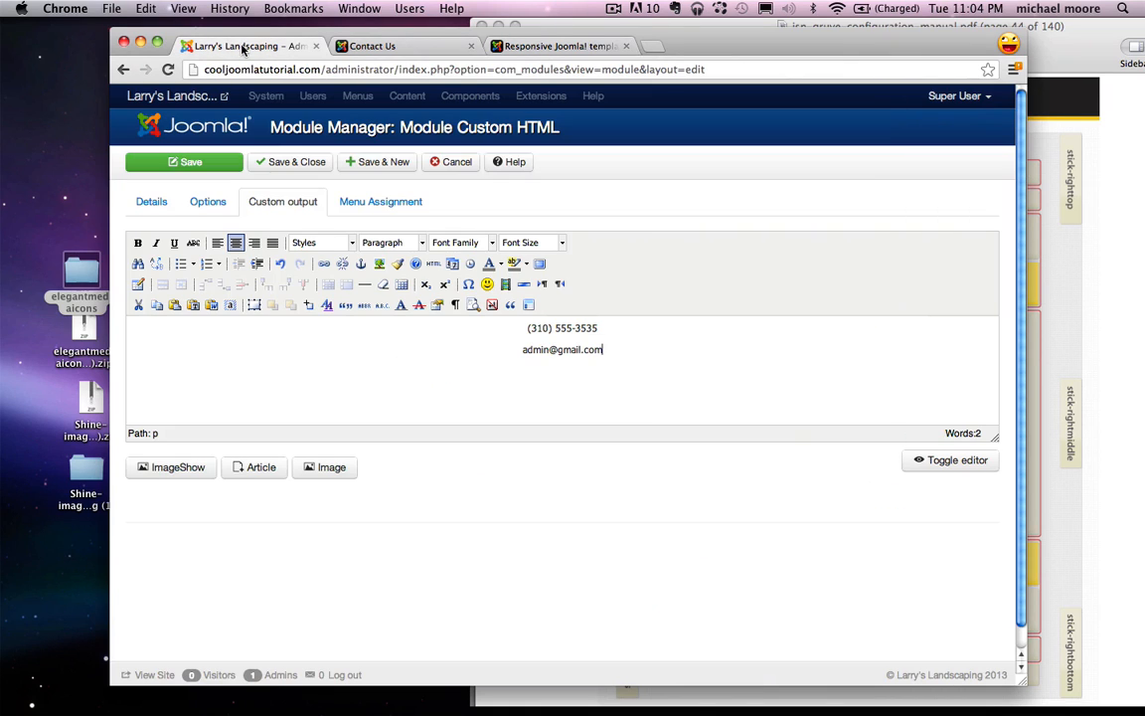
click(219, 203)
click(202, 369)
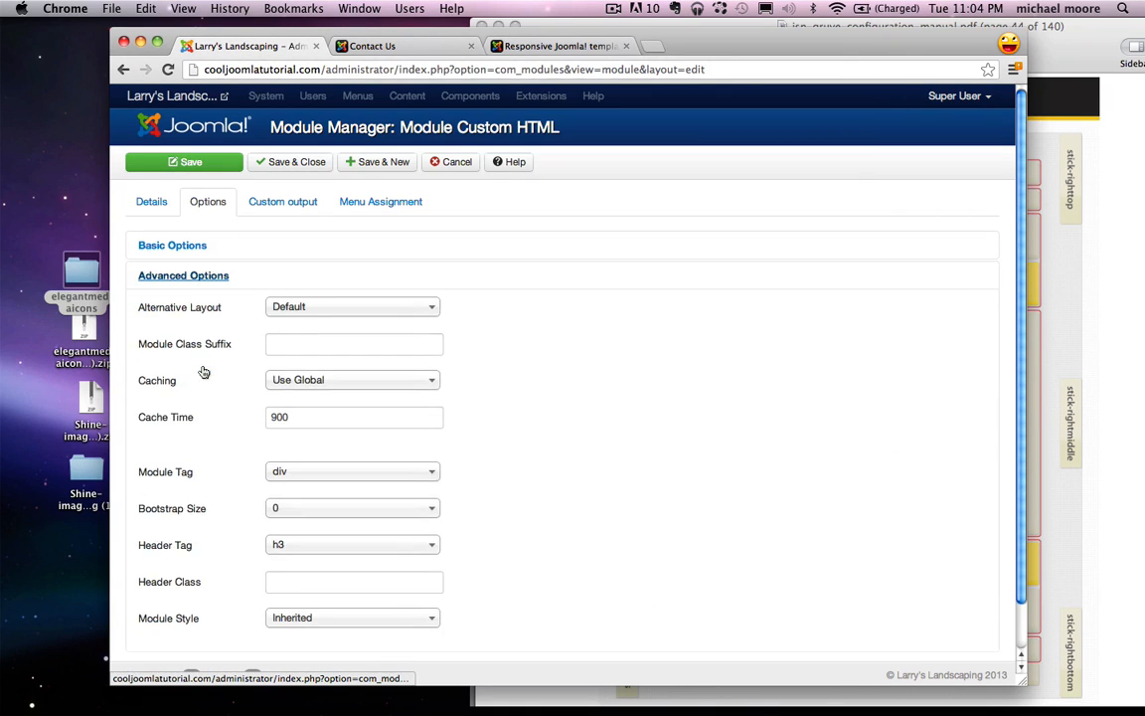
click(276, 344)
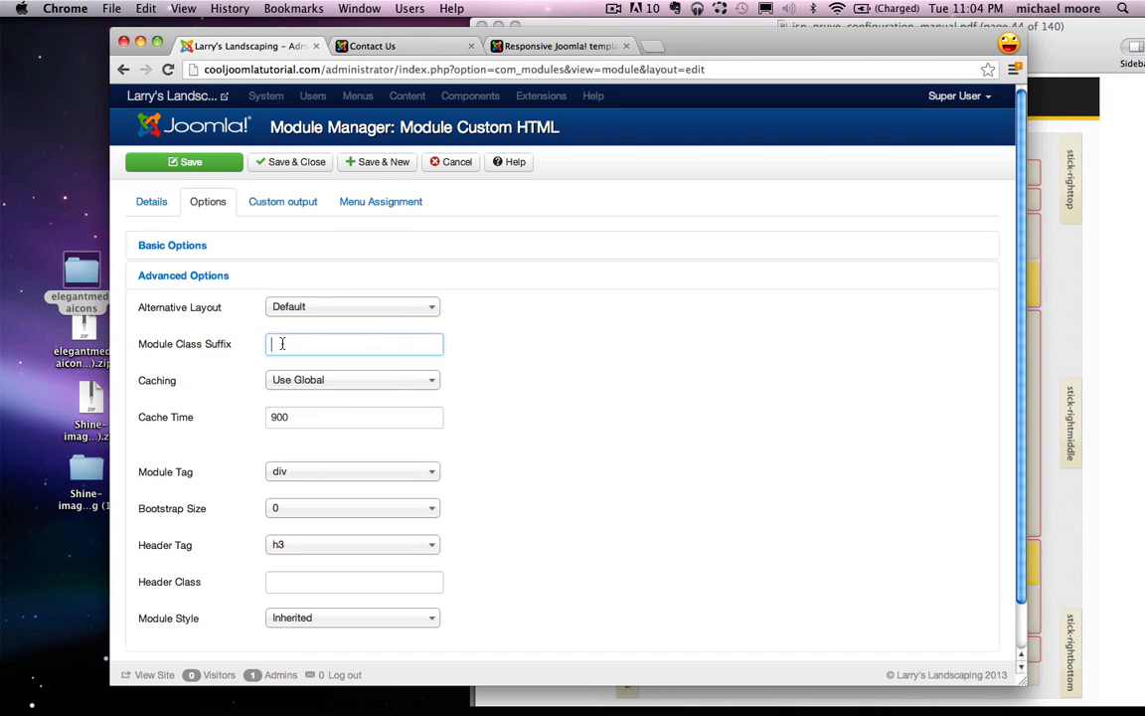
key(super+v)
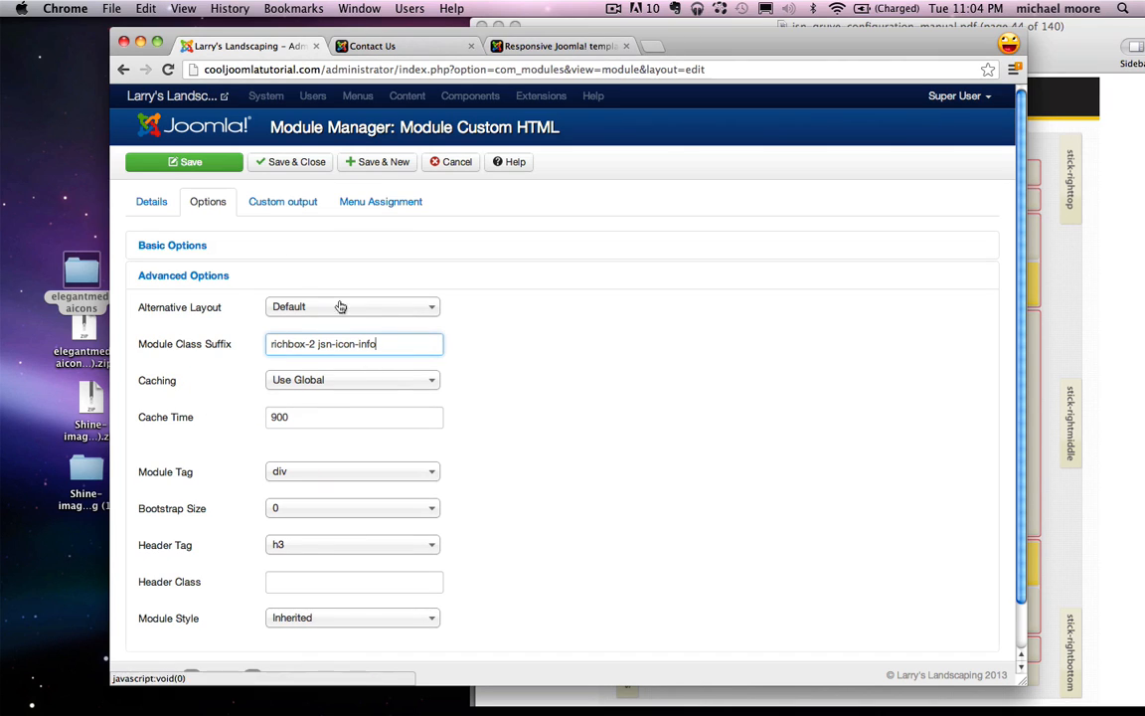
Step: Assign the module only to the Contact Us page and save it
click(403, 210)
click(362, 245)
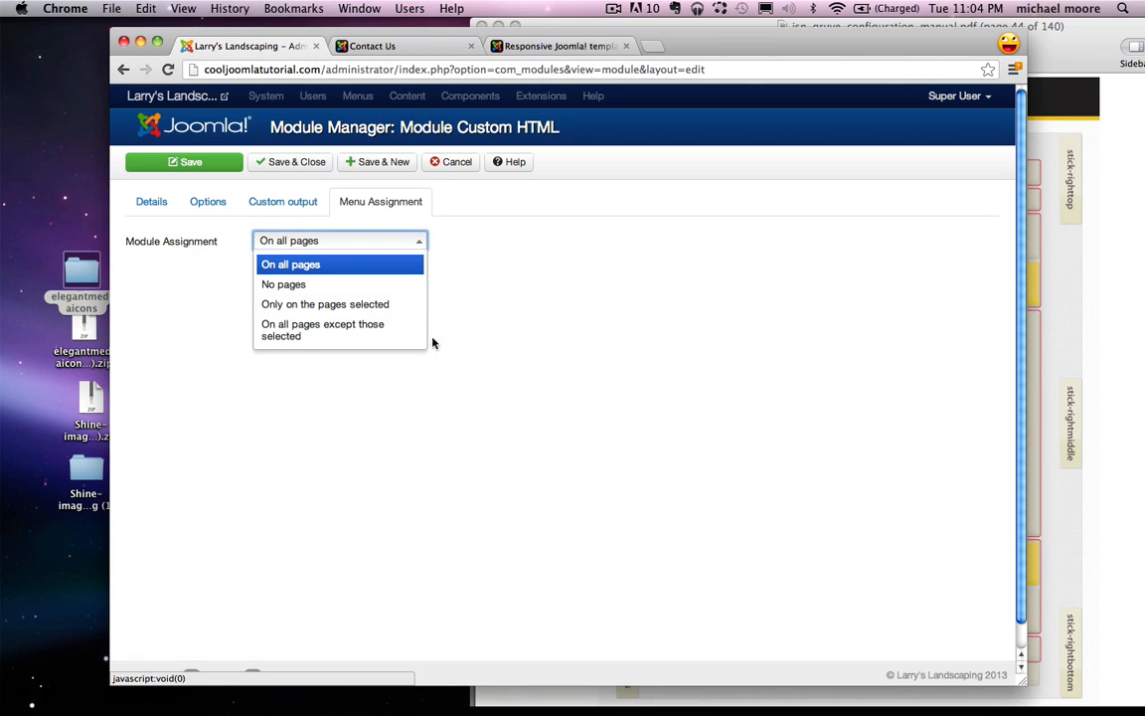
click(316, 306)
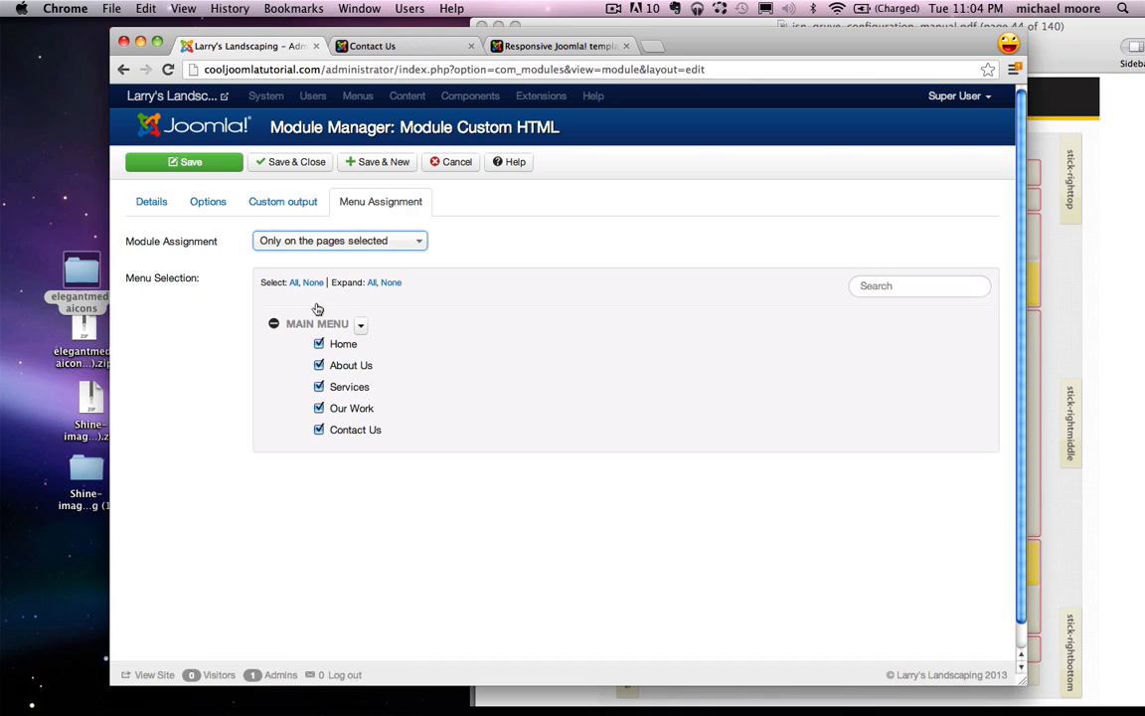
click(313, 283)
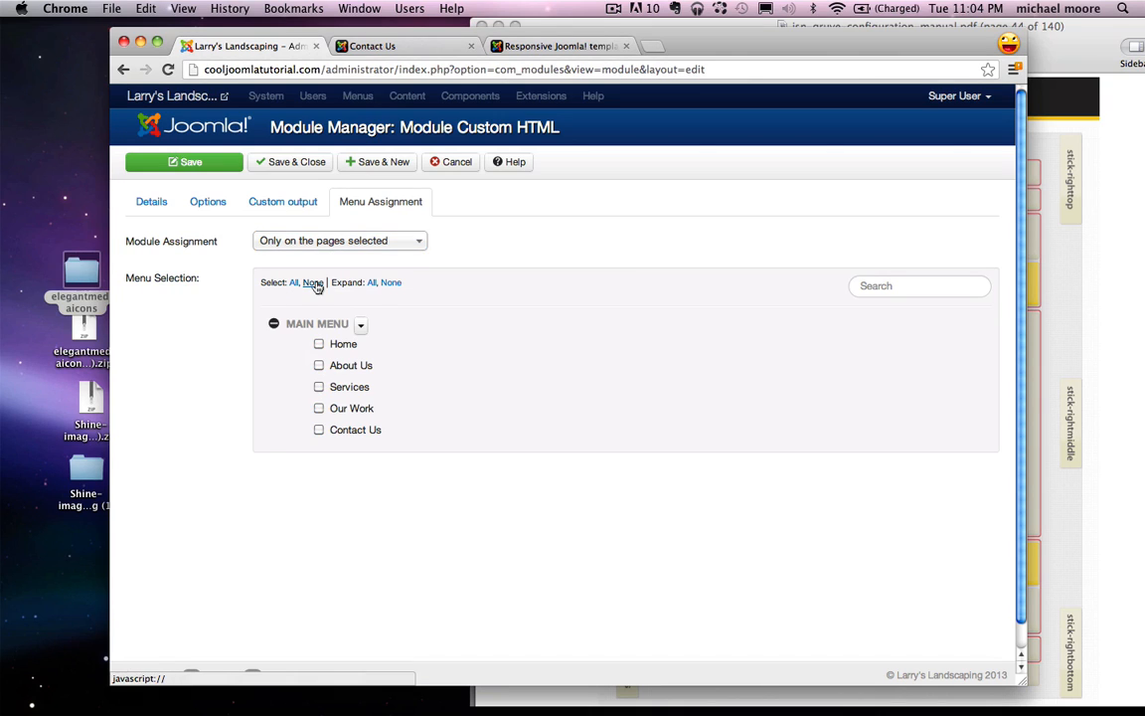
click(319, 433)
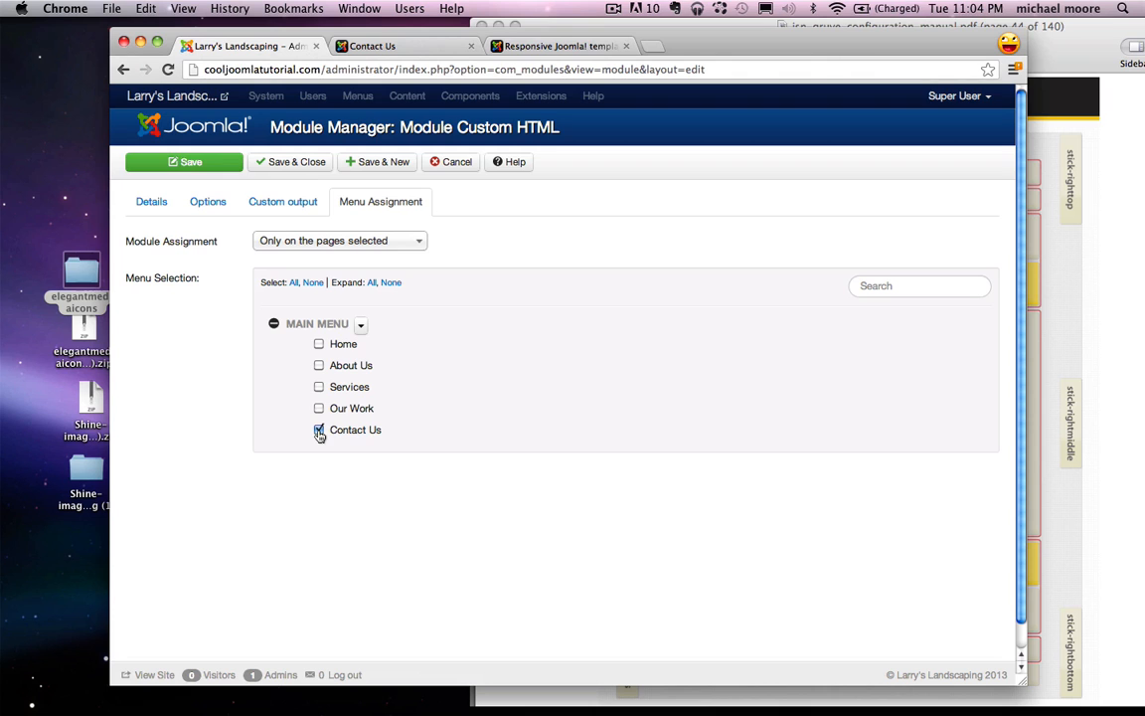
click(187, 162)
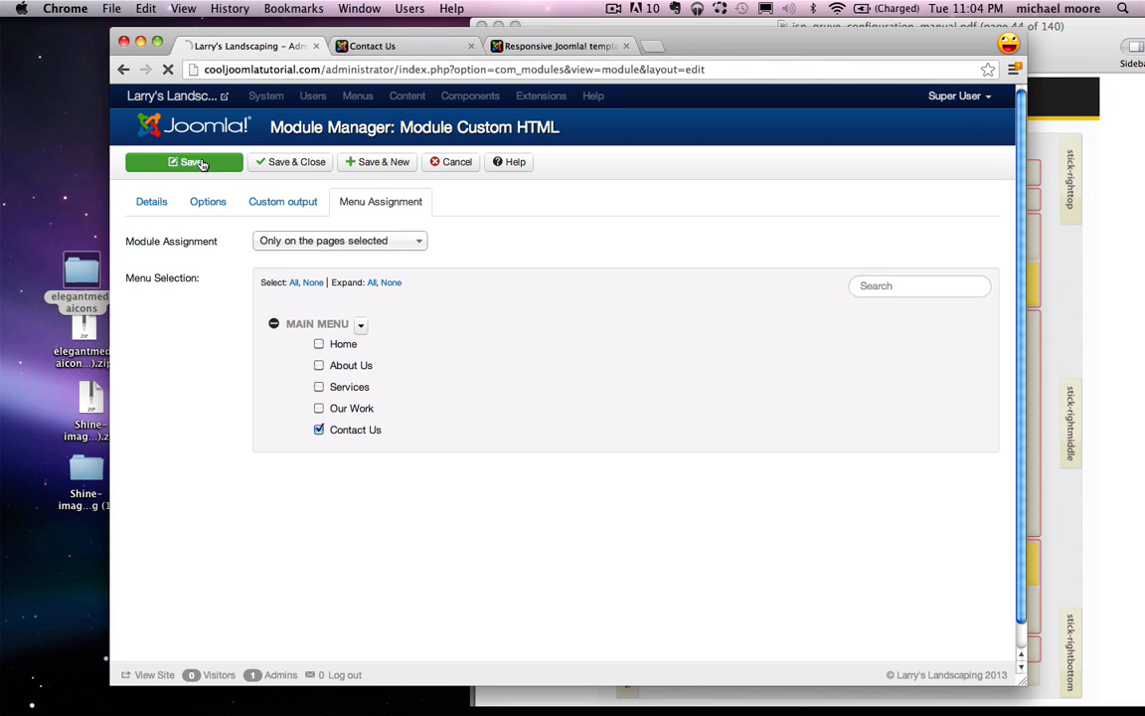
Step: Check the Contact Us page's spambot-protected email, then close the module editor
click(398, 47)
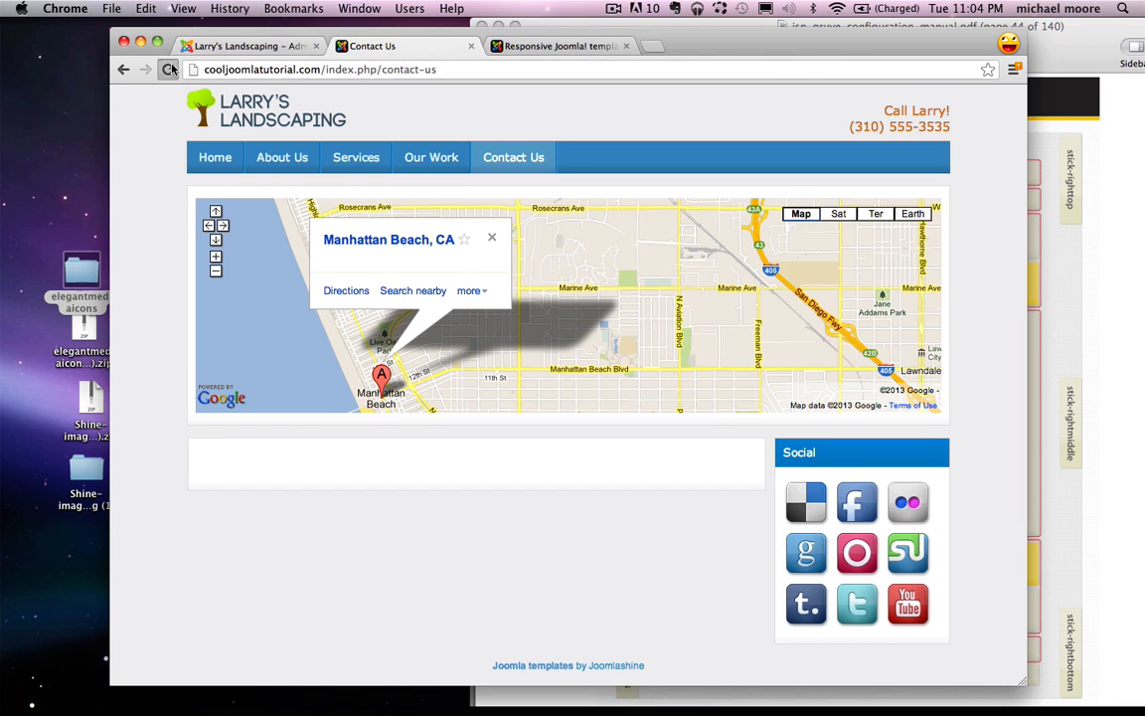
click(171, 69)
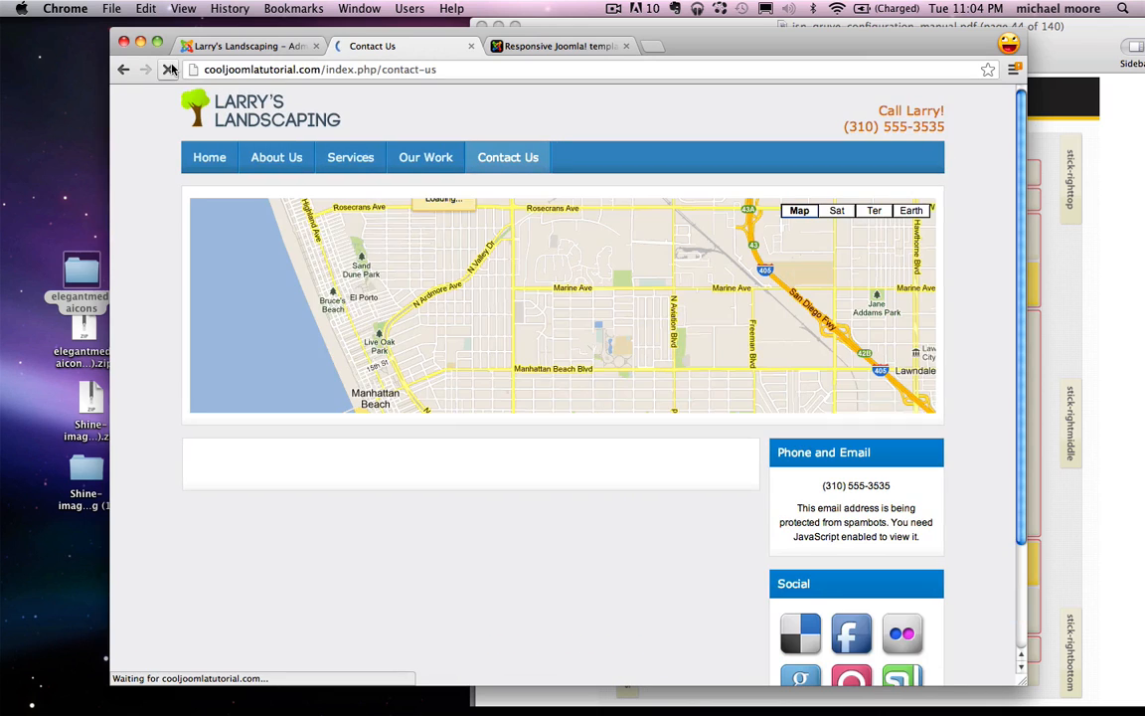
scroll(592, 482, down, 3)
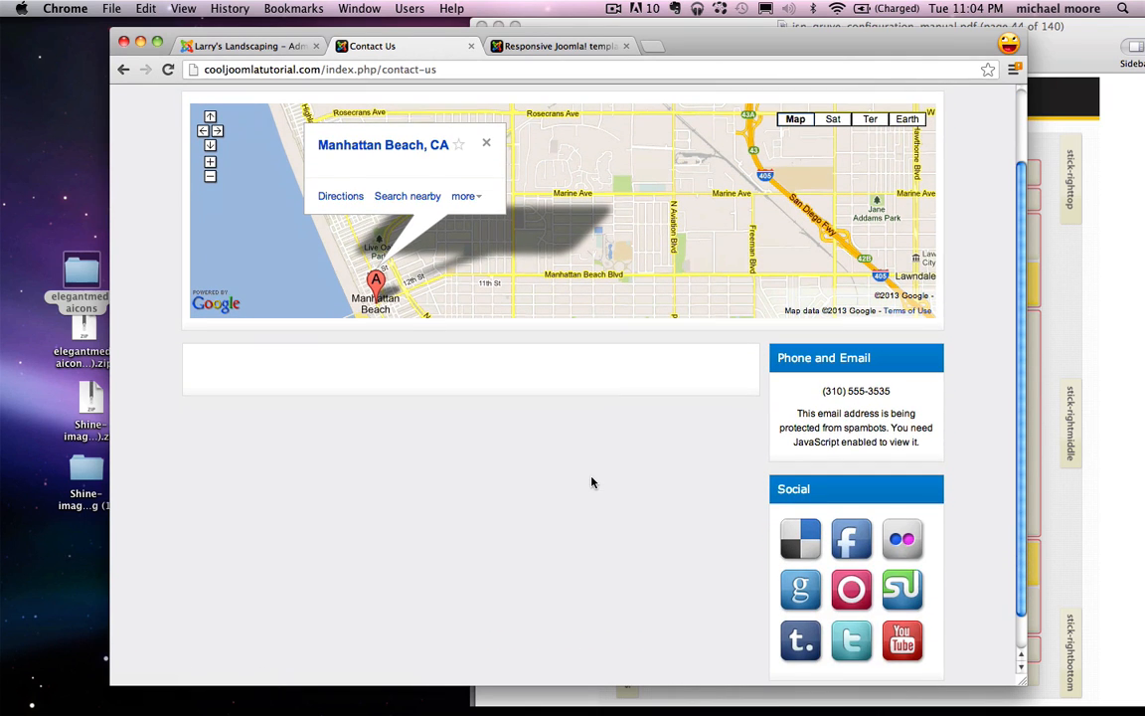
drag(800, 410, 927, 443)
click(926, 443)
click(253, 47)
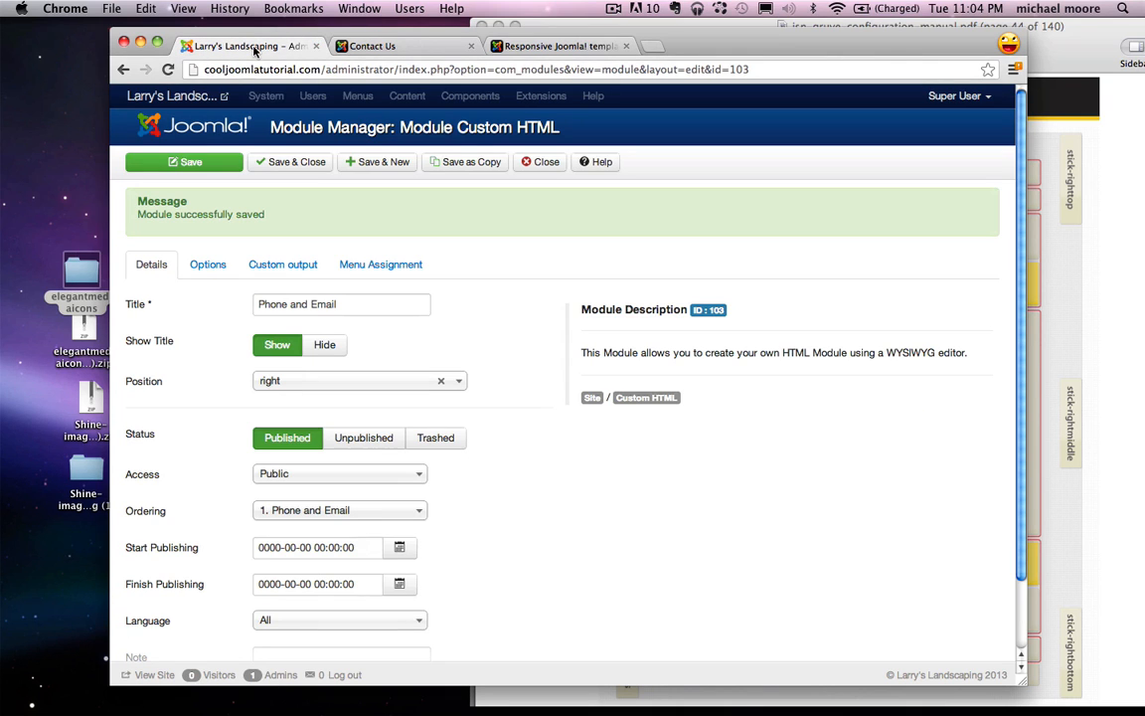
click(526, 160)
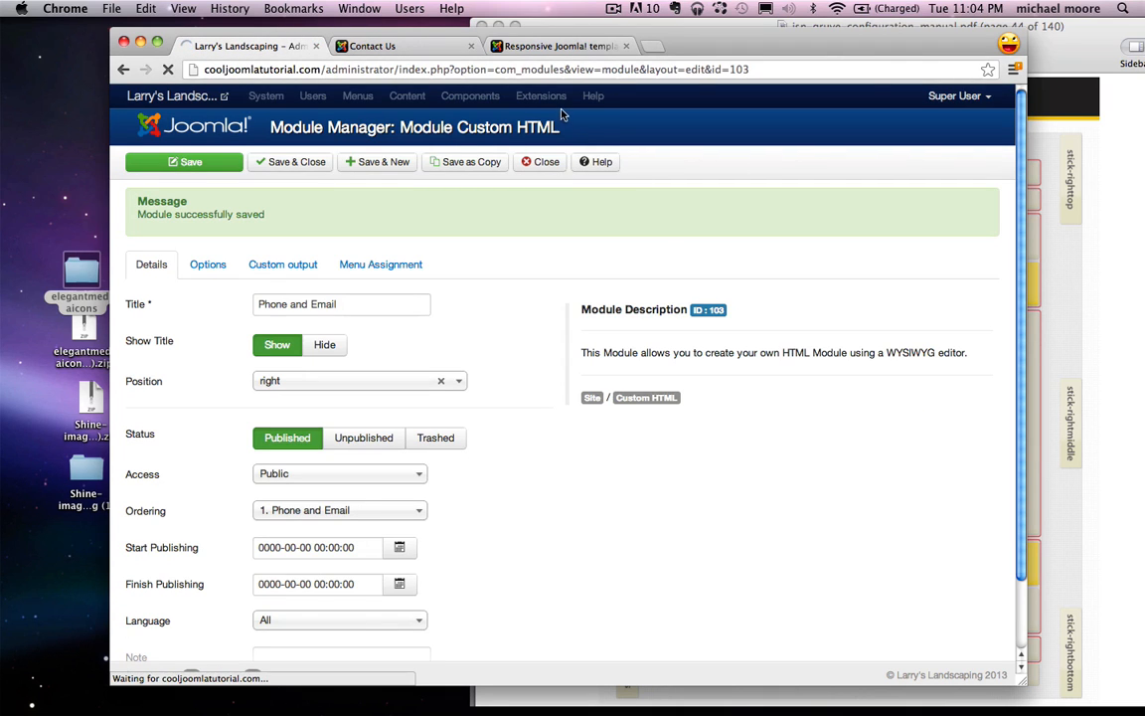
Step: Search plug-ins for 'email' and disable Content - Email Cloaking
click(605, 97)
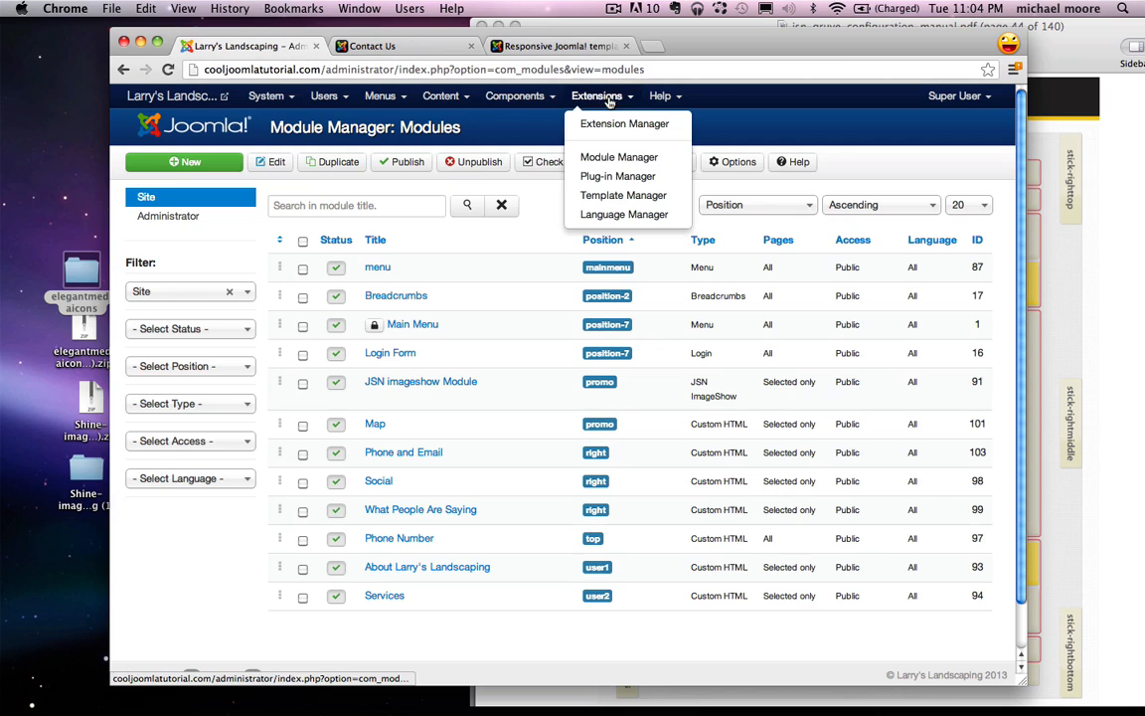
click(597, 176)
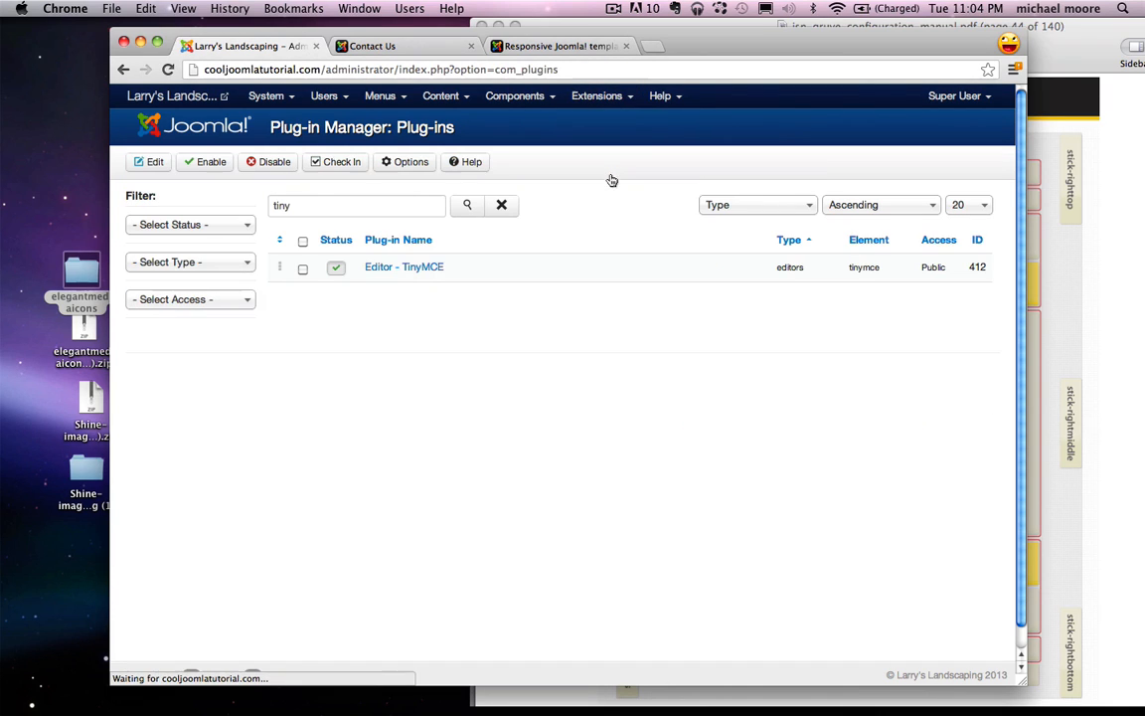
double_click(375, 205)
text(email)
key(Return)
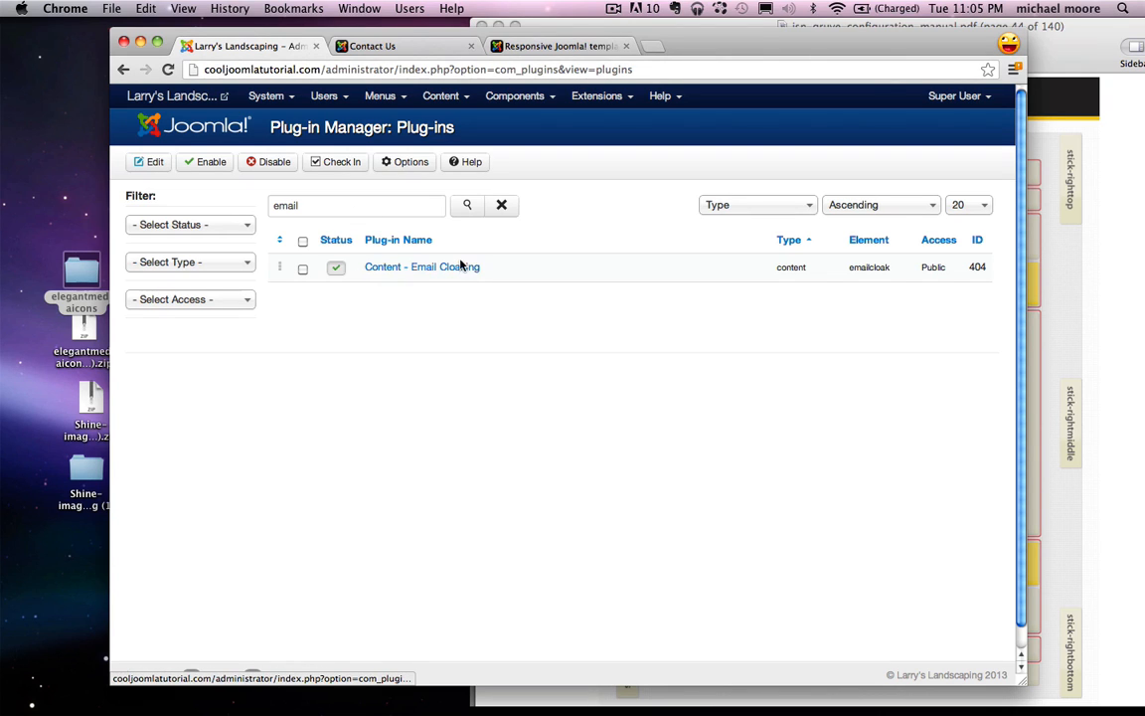
click(336, 270)
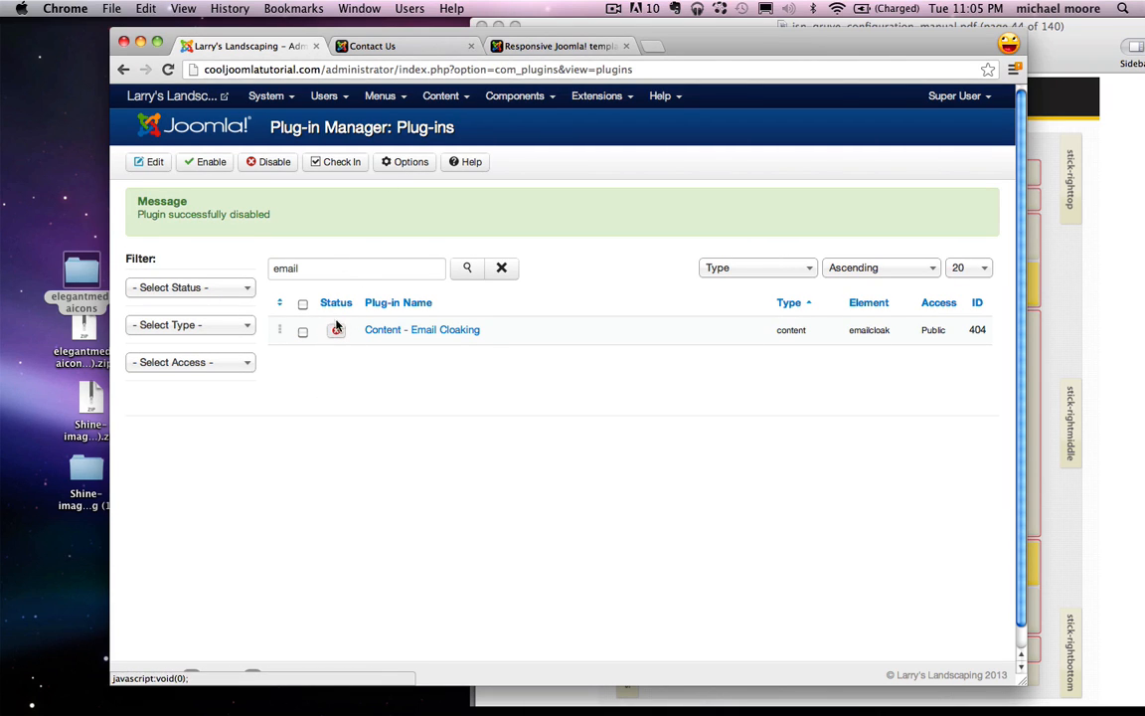
Step: Reload the Contact Us page to confirm the email address now shows as plain text
click(388, 46)
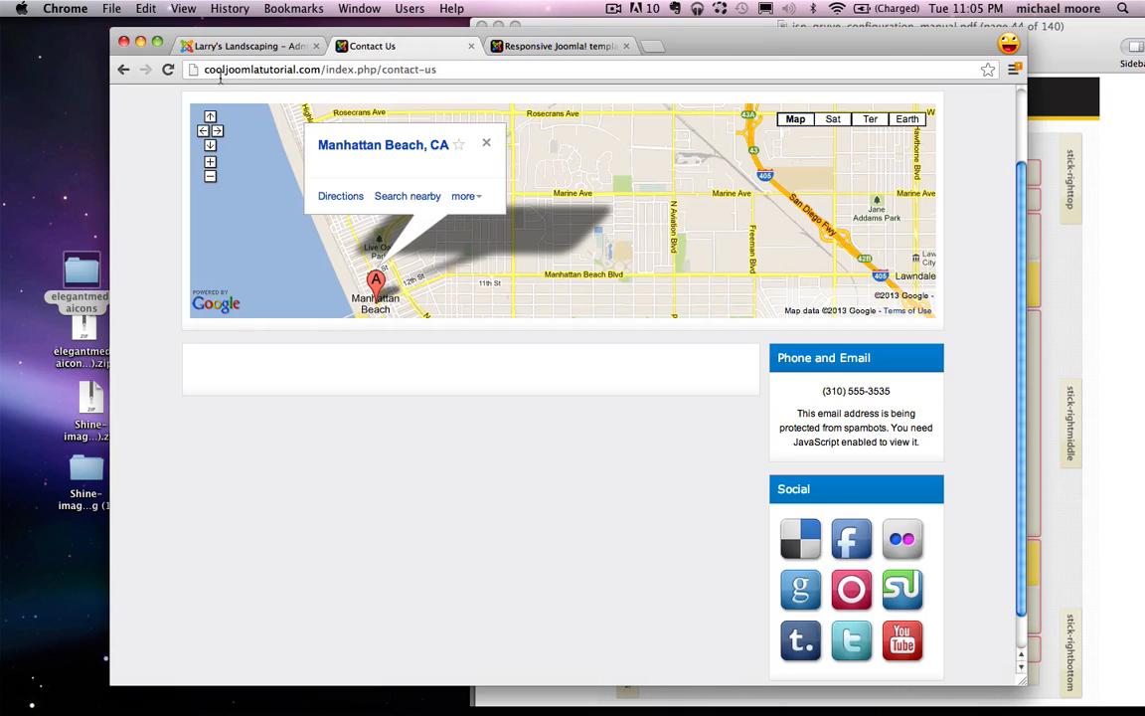
click(168, 70)
scroll(775, 405, down, 3)
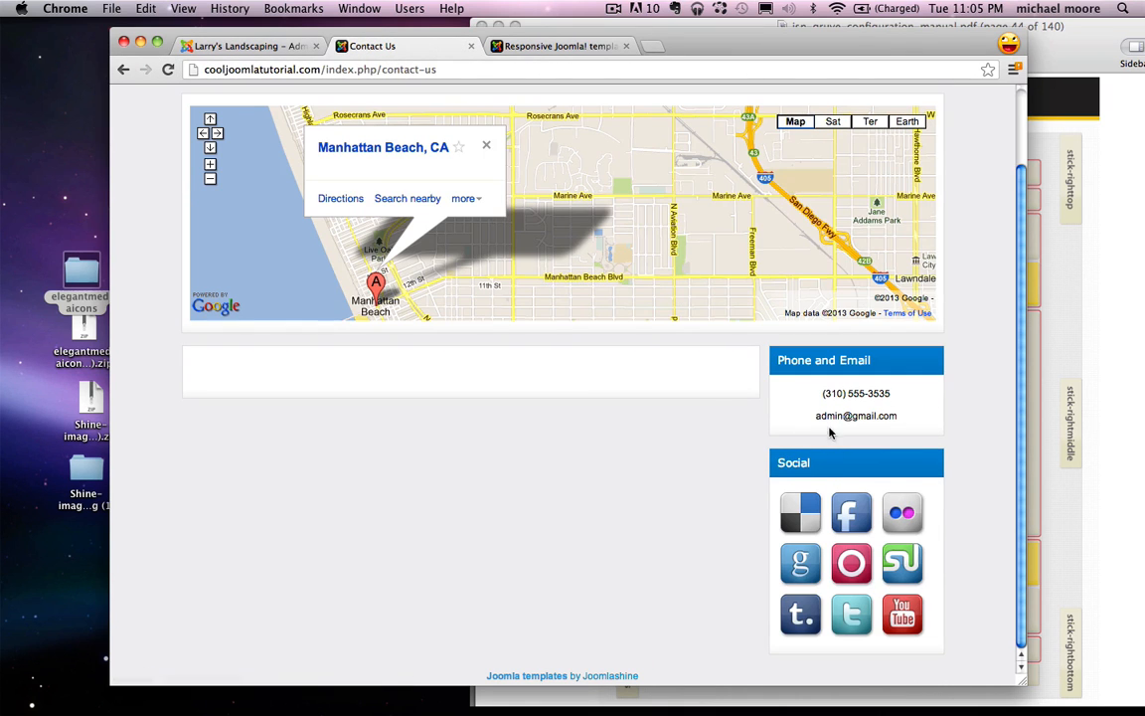
drag(814, 417, 900, 417)
click(916, 421)
click(257, 46)
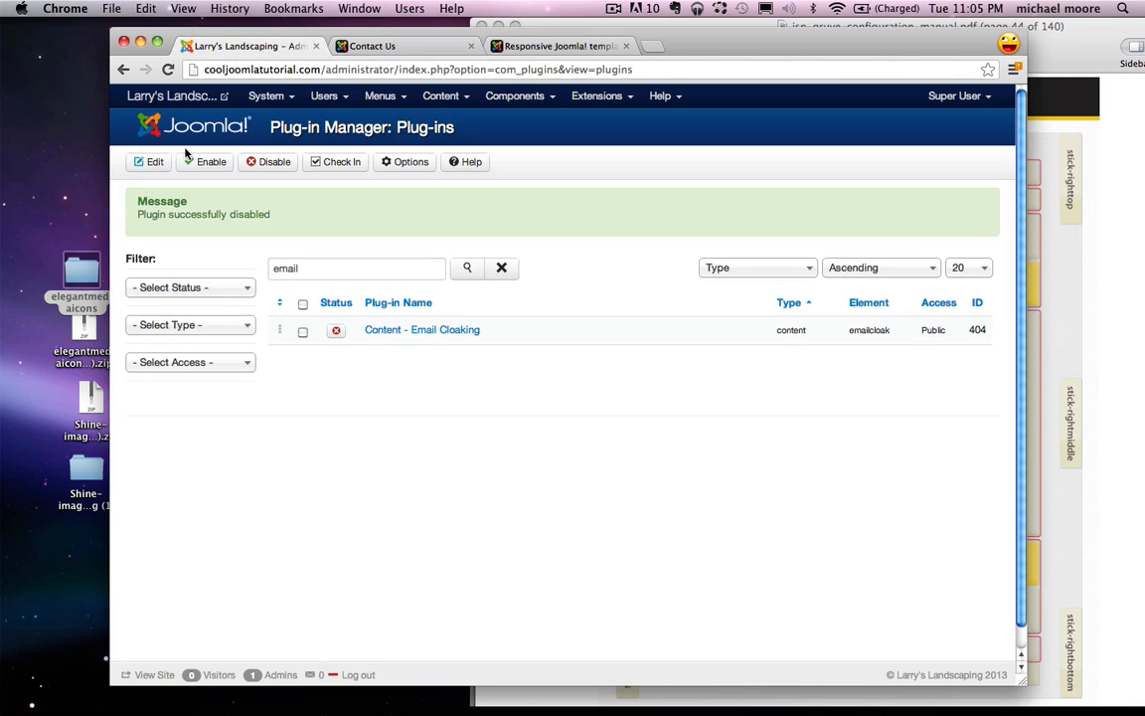
Step: Create a new Custom HTML module titled 'Address' from the Module Manager
click(592, 96)
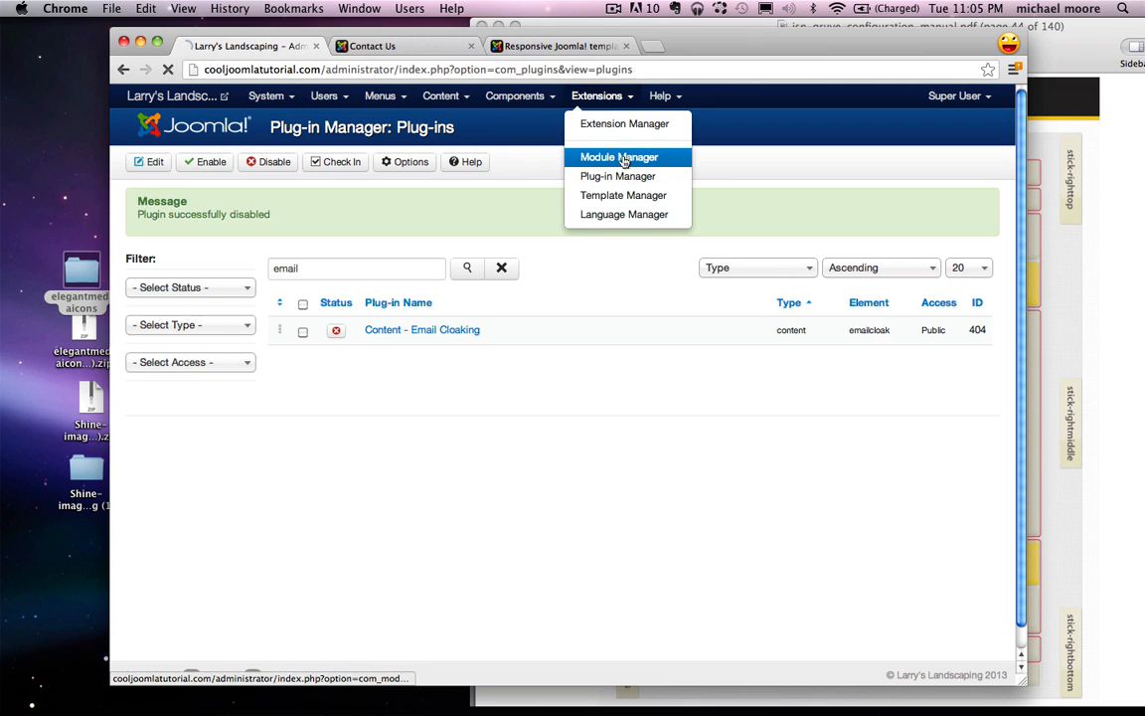
click(590, 156)
click(184, 161)
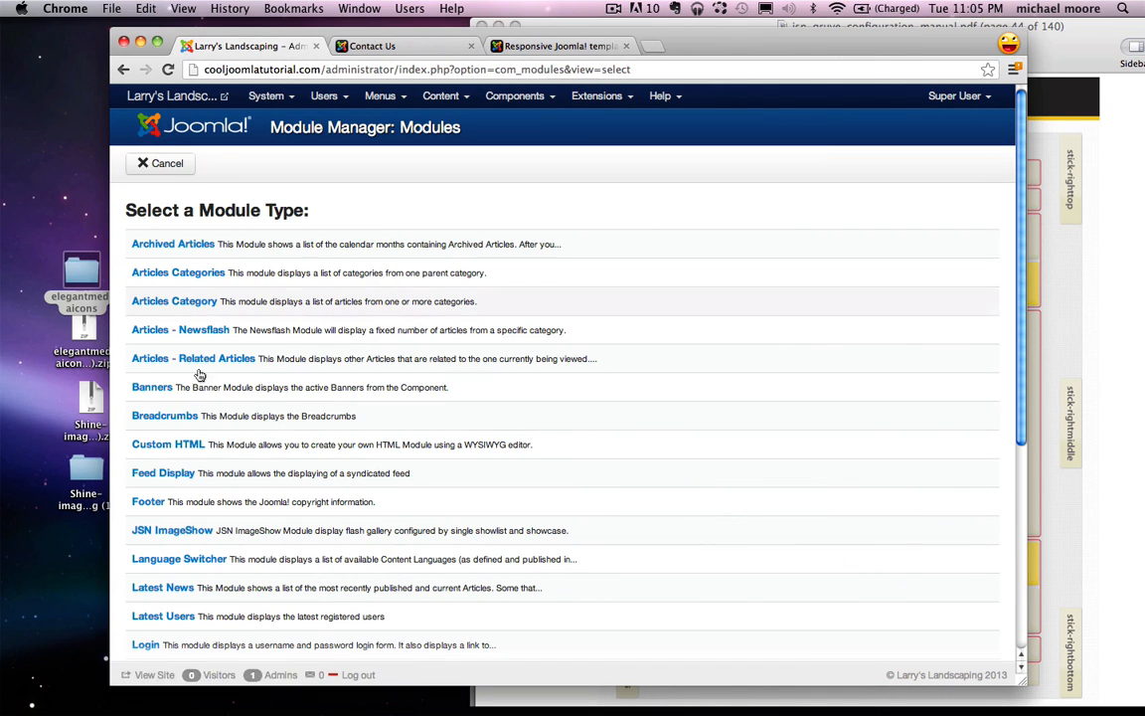
click(181, 448)
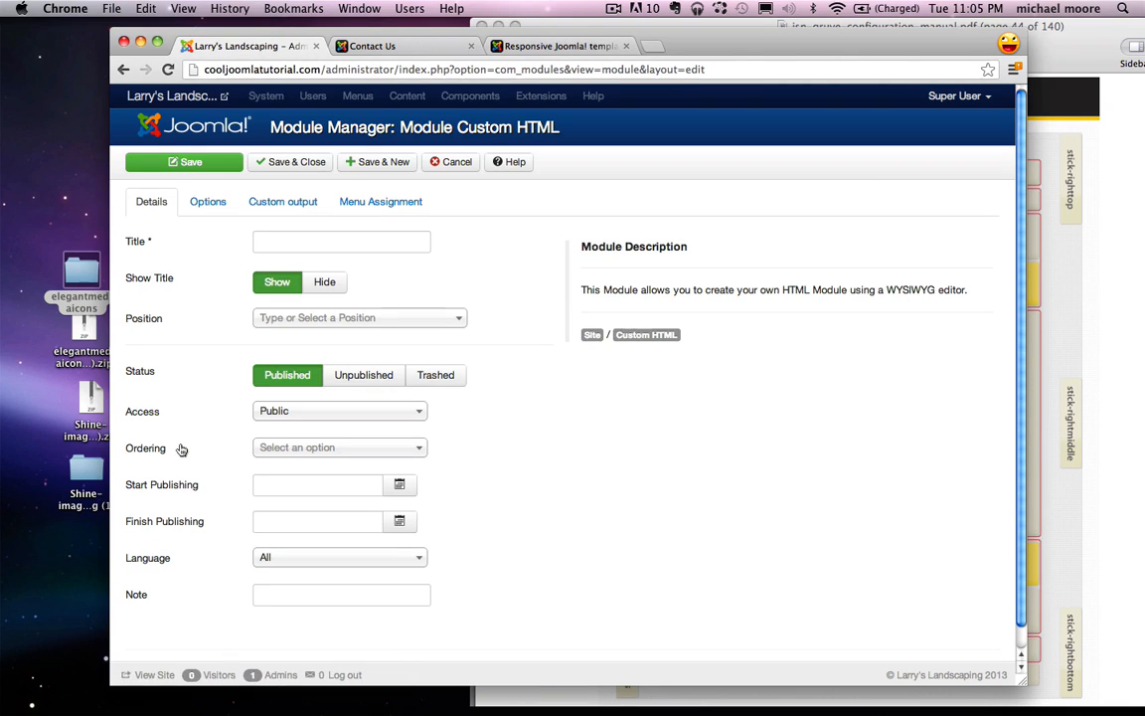
click(277, 241)
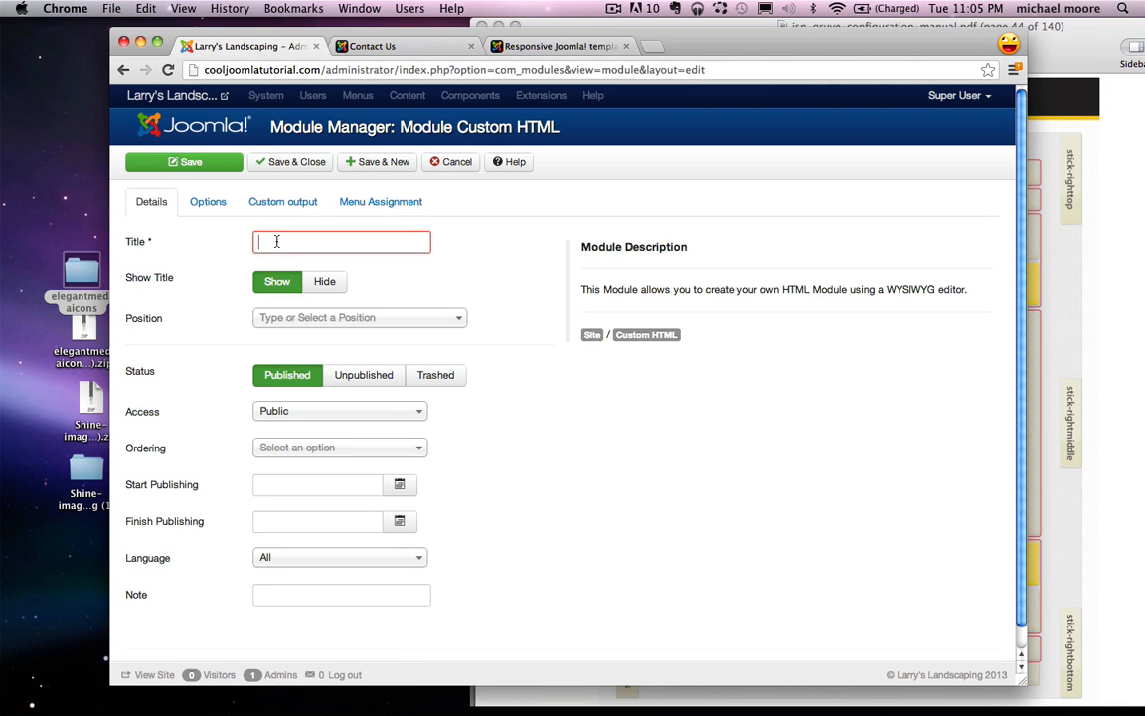
text(Address)
Step: Place the Address module in the Left [left] position with its content editor ready
click(1079, 331)
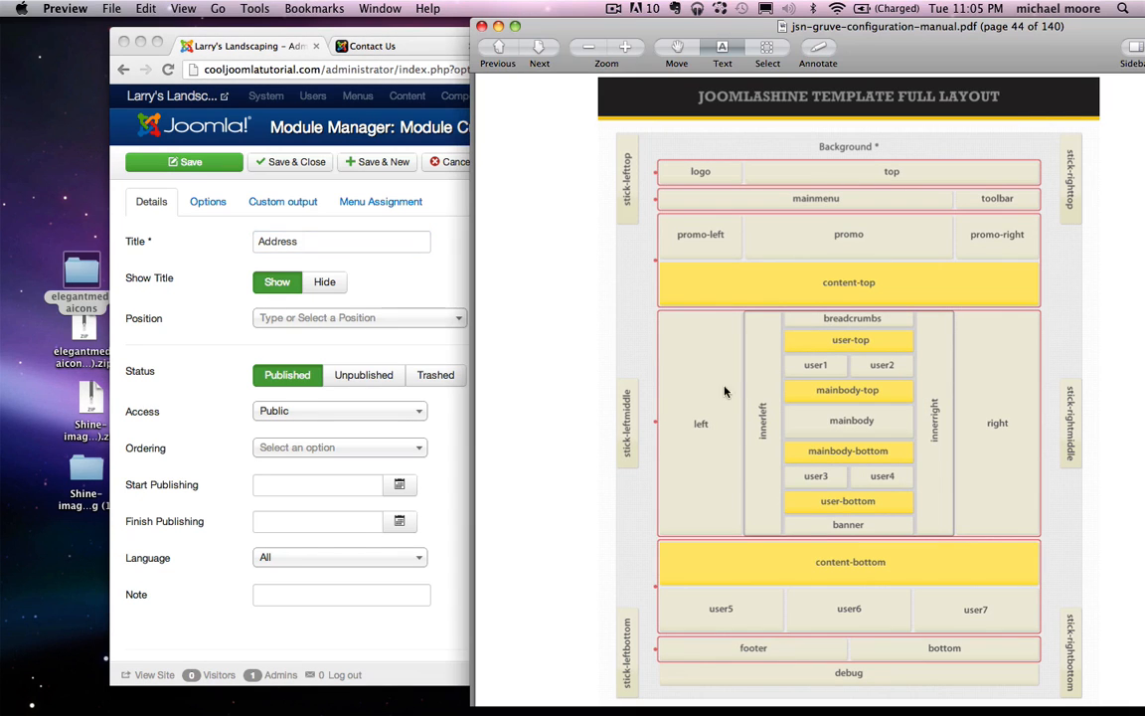
click(294, 319)
click(338, 320)
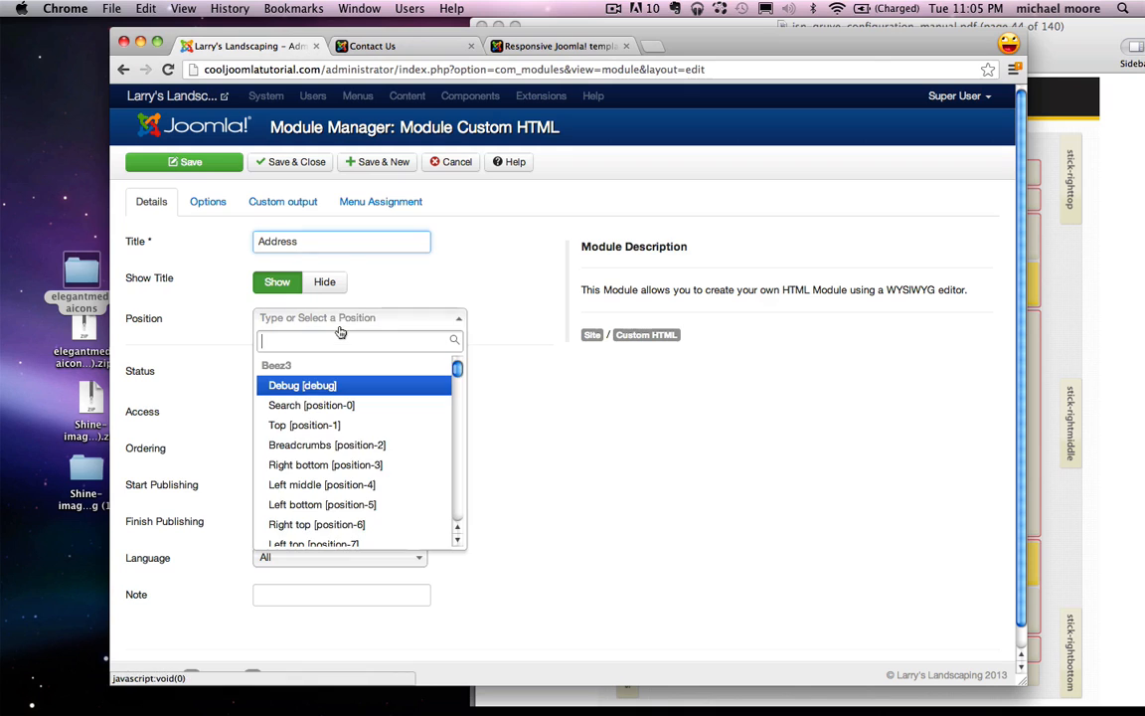
text(left)
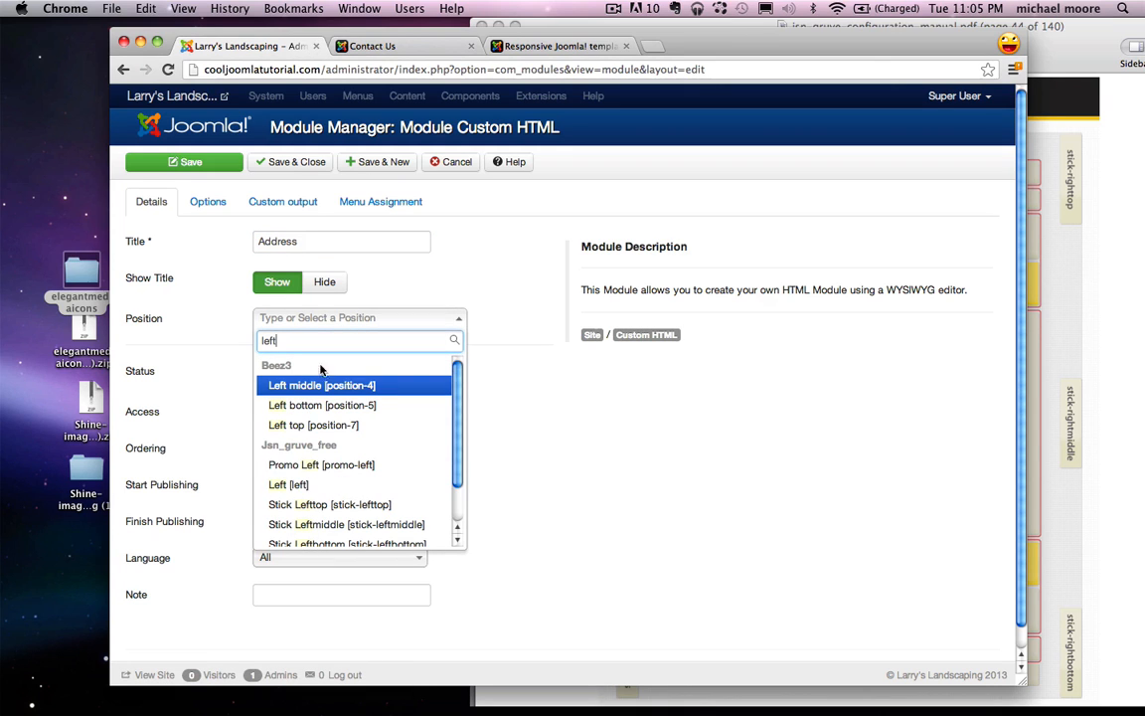
click(298, 483)
click(304, 201)
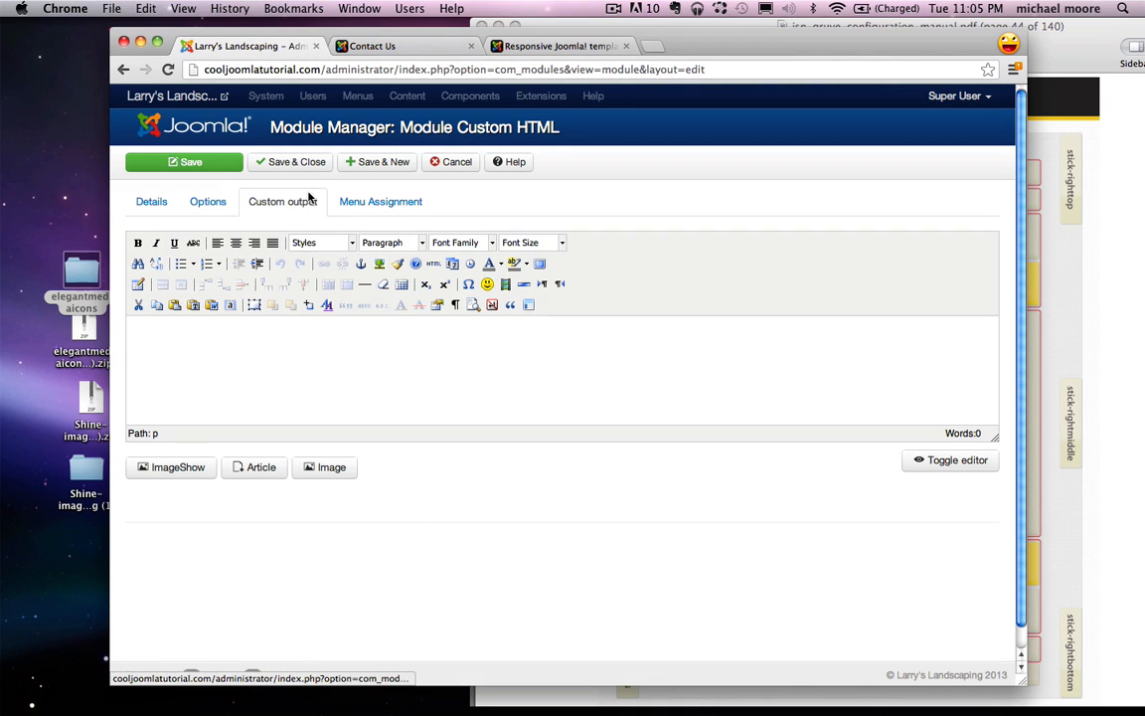
Step: Type the two-line street address with city and state CA
click(277, 357)
text(1234 )
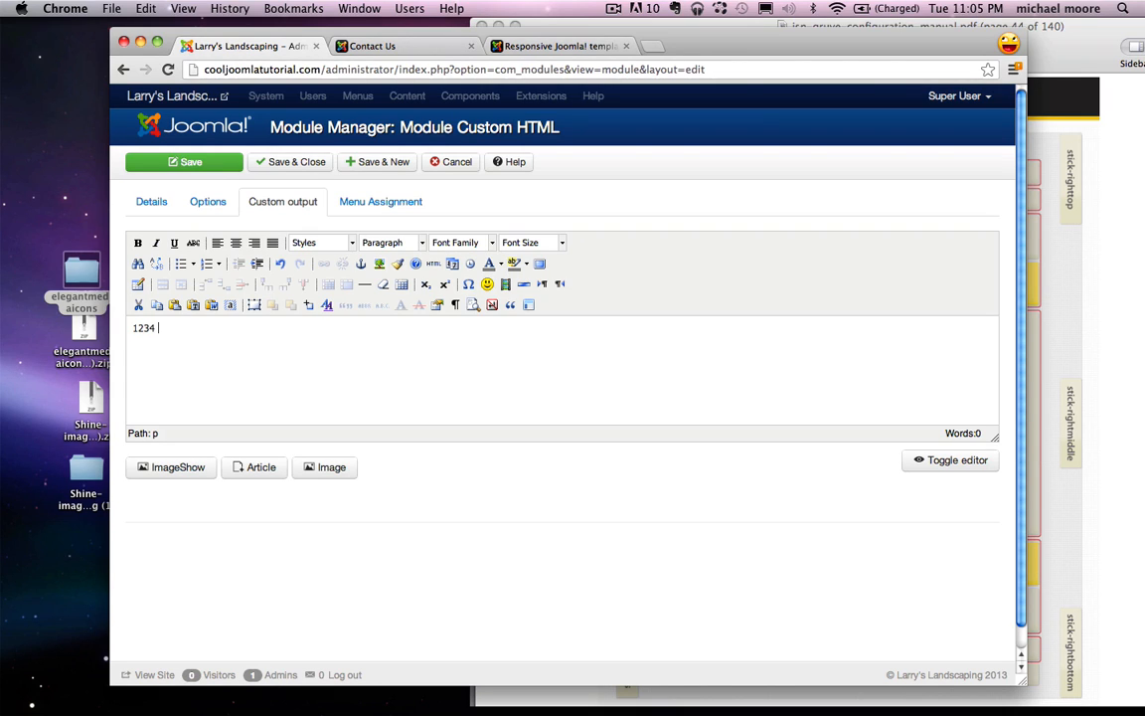
text(Joomla Ave. )
text(Los Ange)
text(les, )
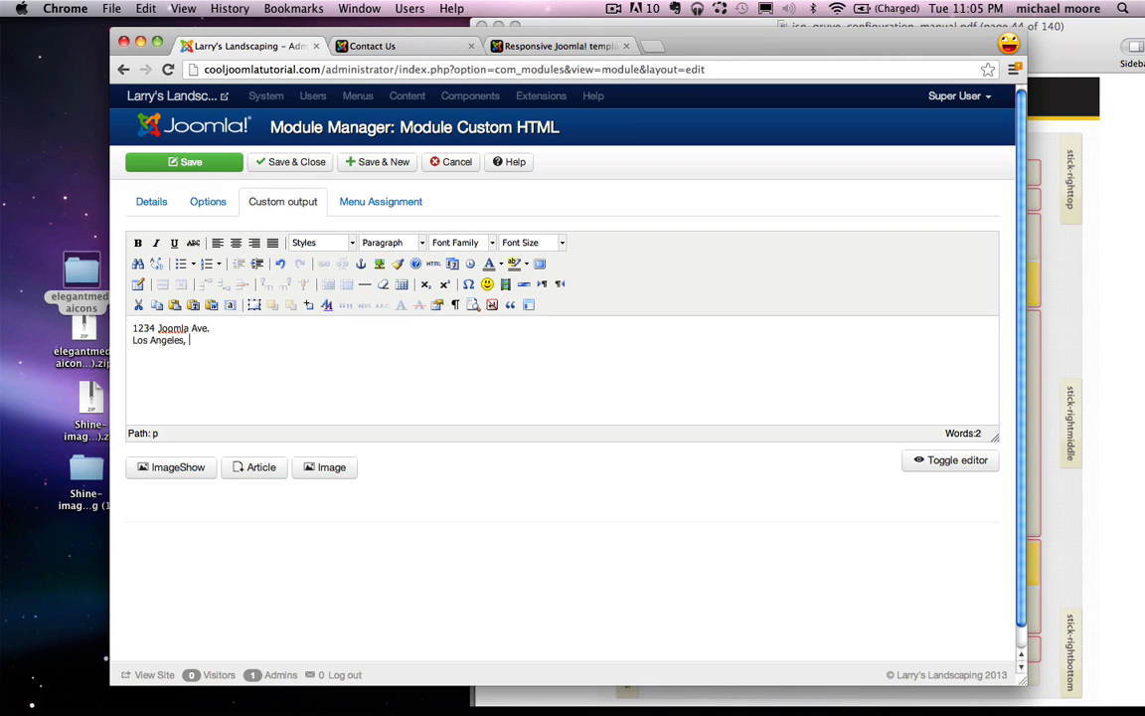
text(CA 9)
Step: Centre the address lines and complete the ZIP code as 90000
key(super+a)
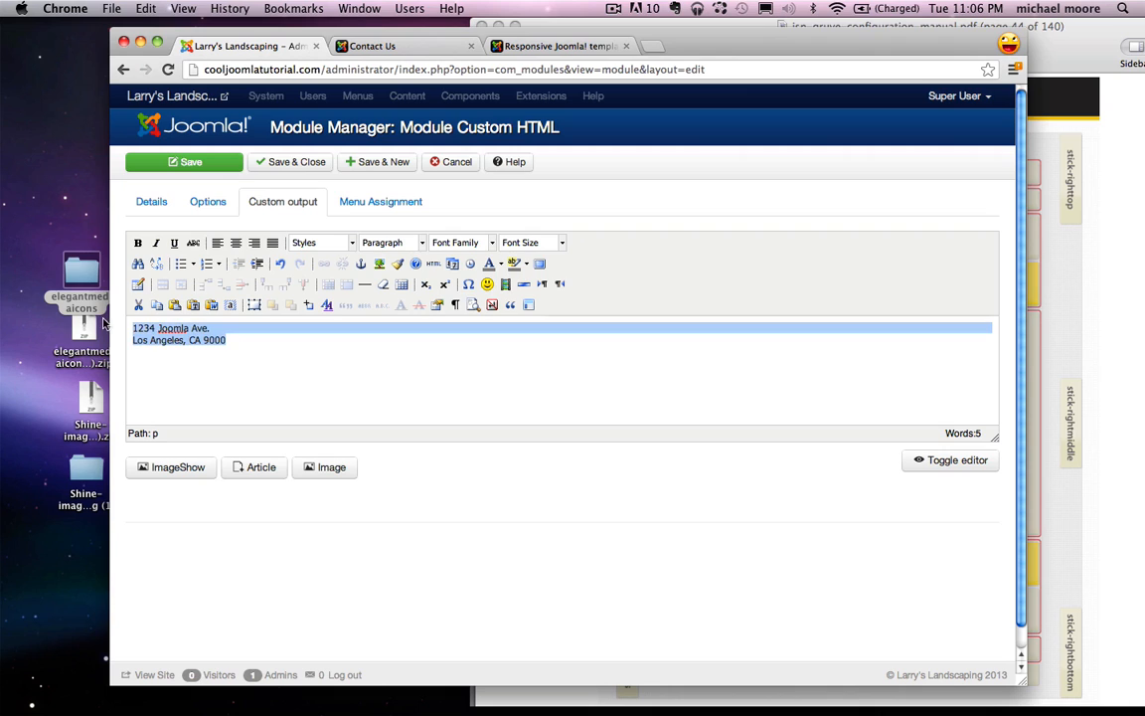
click(236, 242)
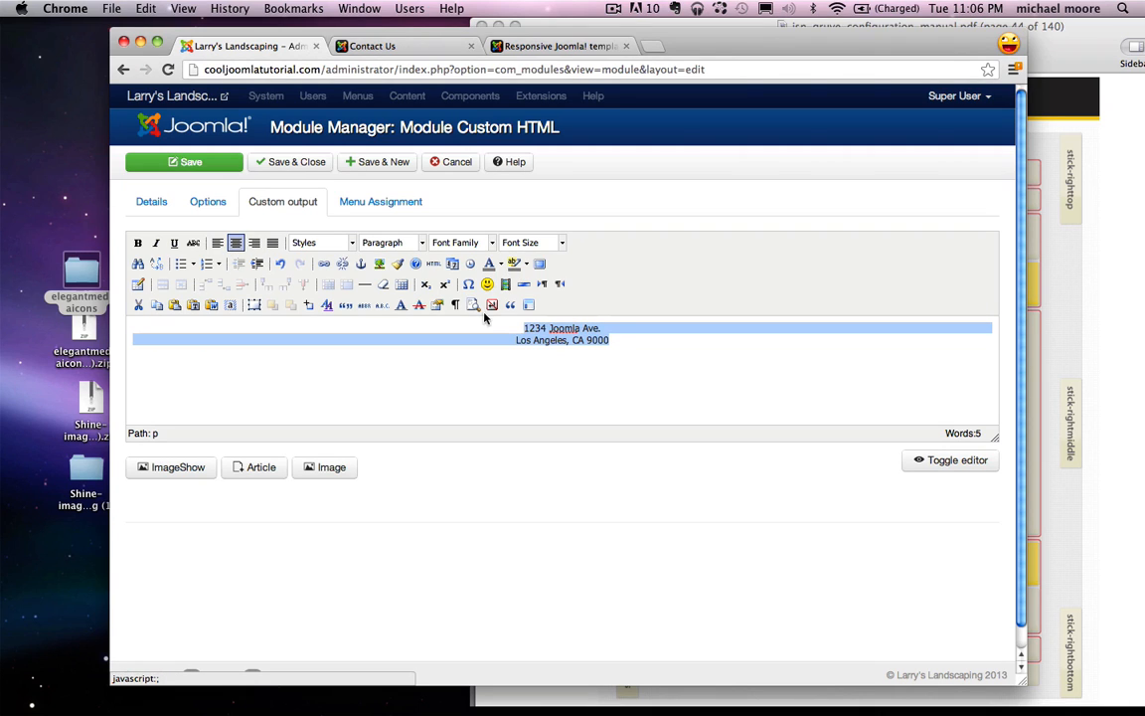
click(618, 344)
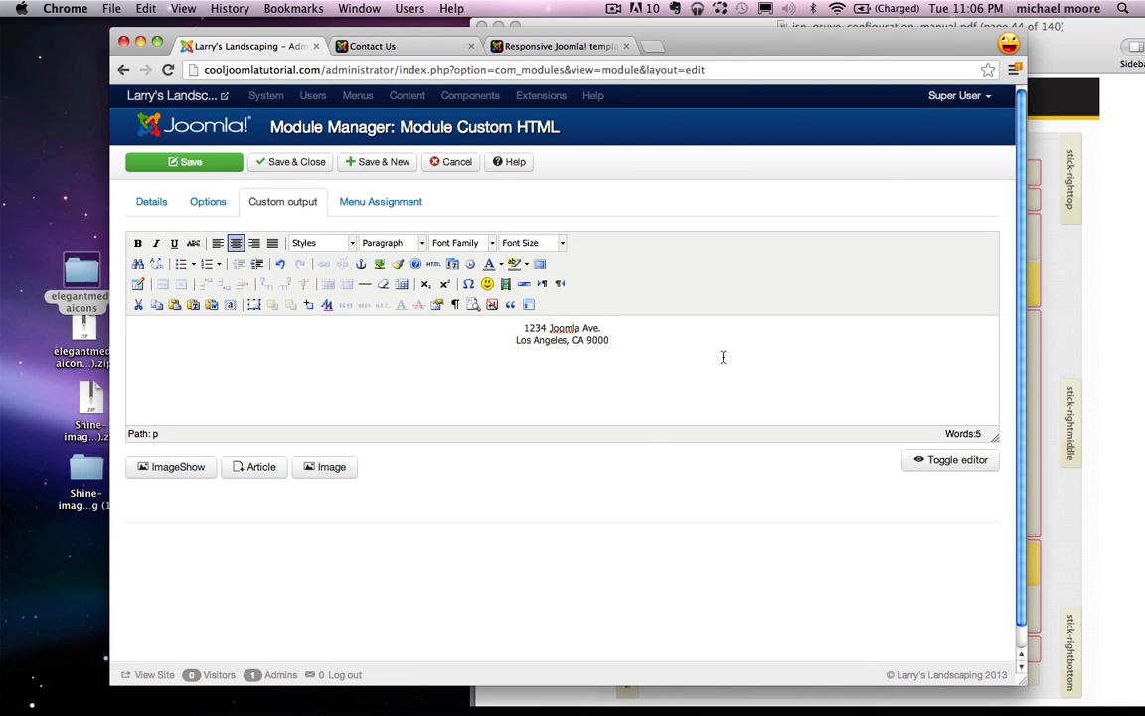
text(0)
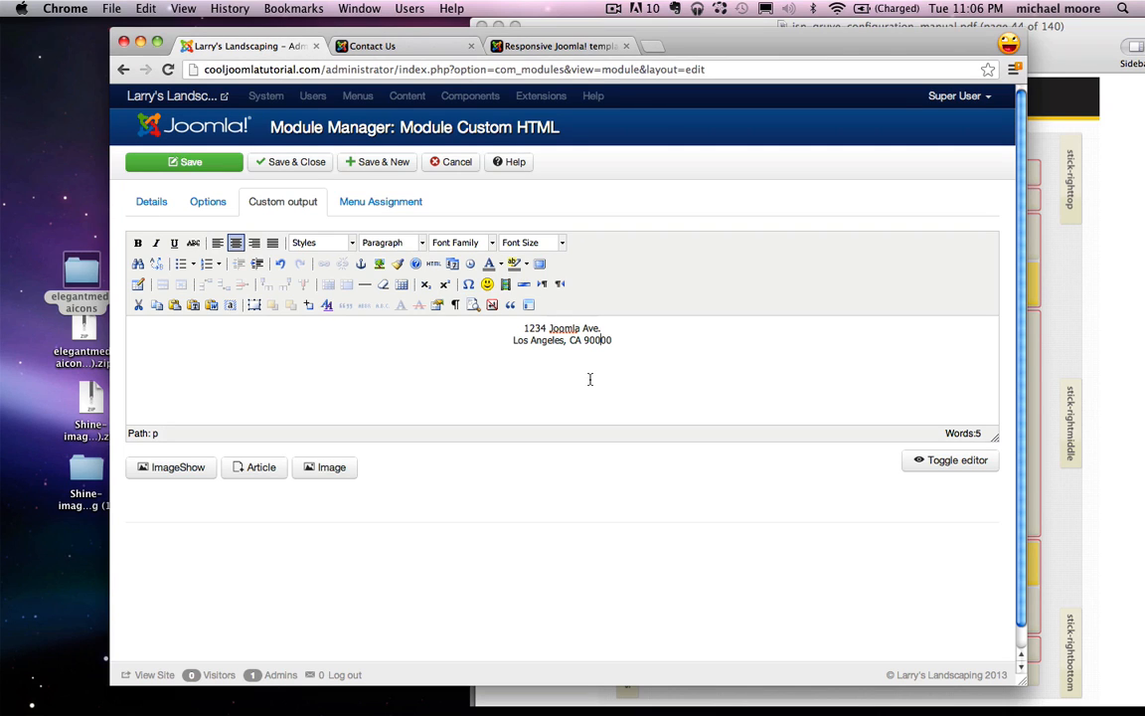
click(201, 200)
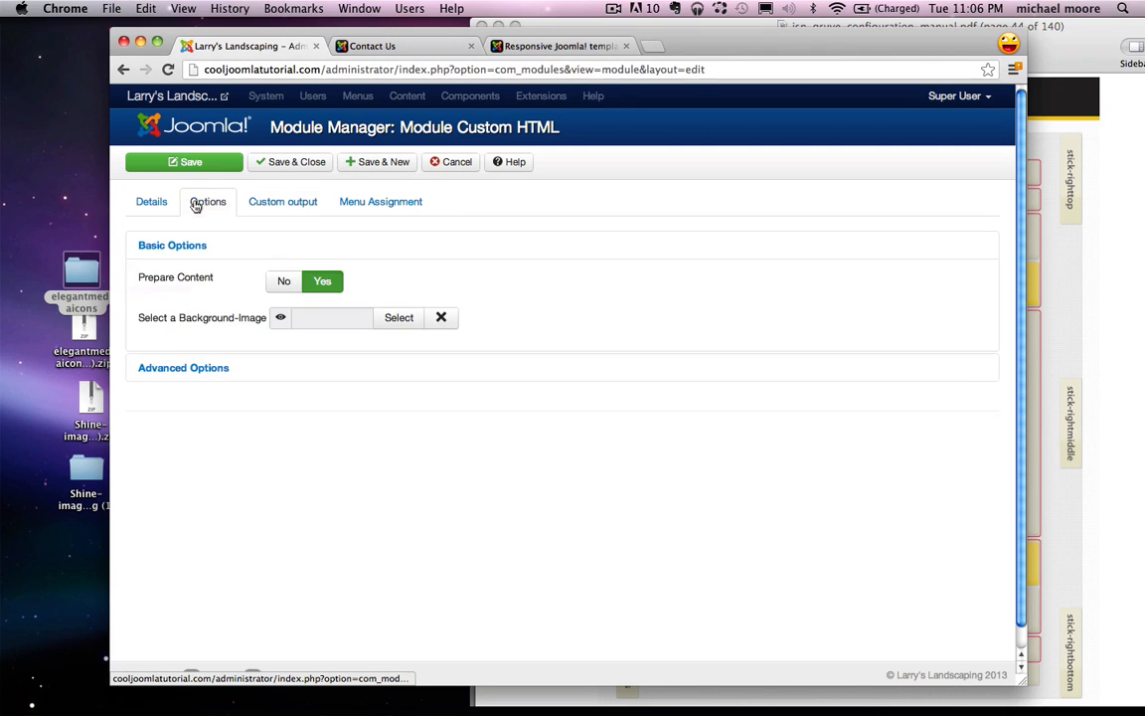
Step: Give the Address module the Module Class Suffix 'richbox-2 jsn-icon-info'
click(181, 370)
click(299, 342)
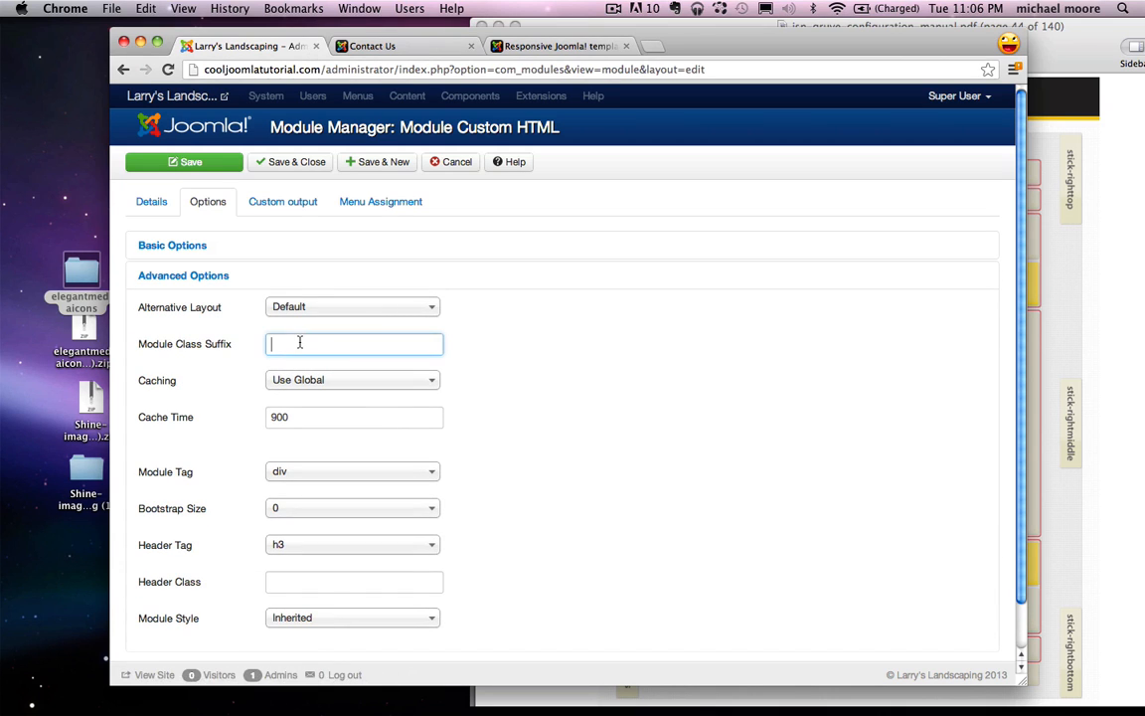
text(richbox-2 jsn-icon-info)
drag(270, 344, 389, 343)
click(389, 343)
Step: Assign the module only to the Contact Us page, save it, and reload the live Contact Us page
click(385, 202)
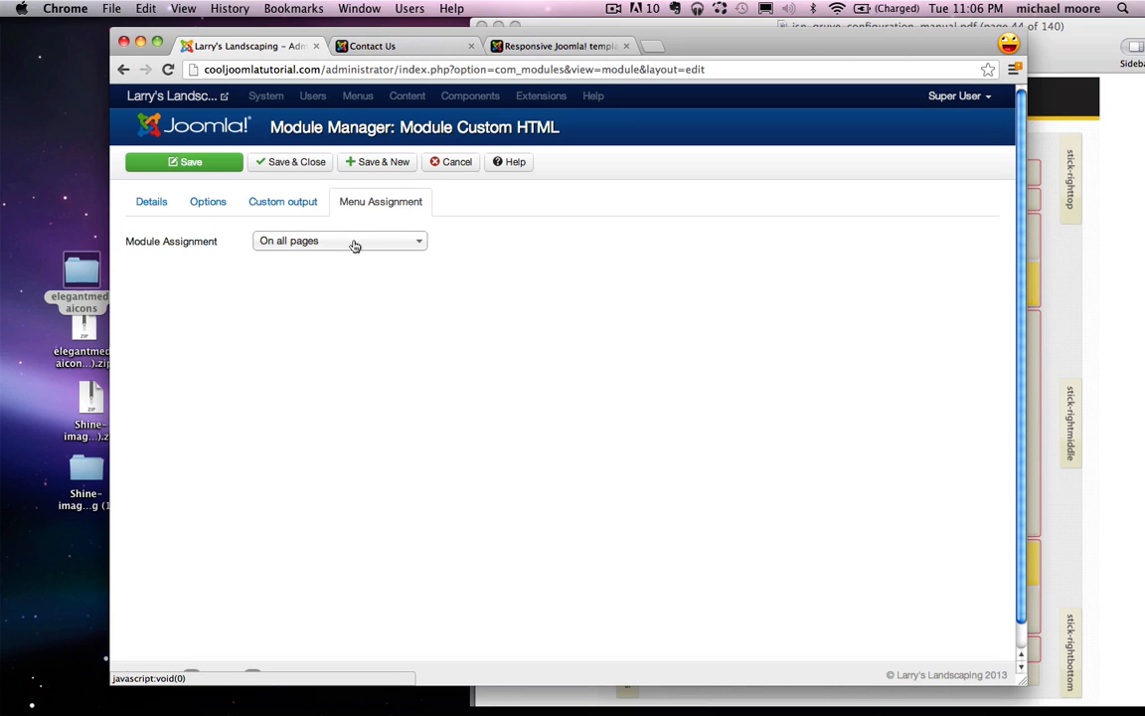
click(355, 246)
click(317, 301)
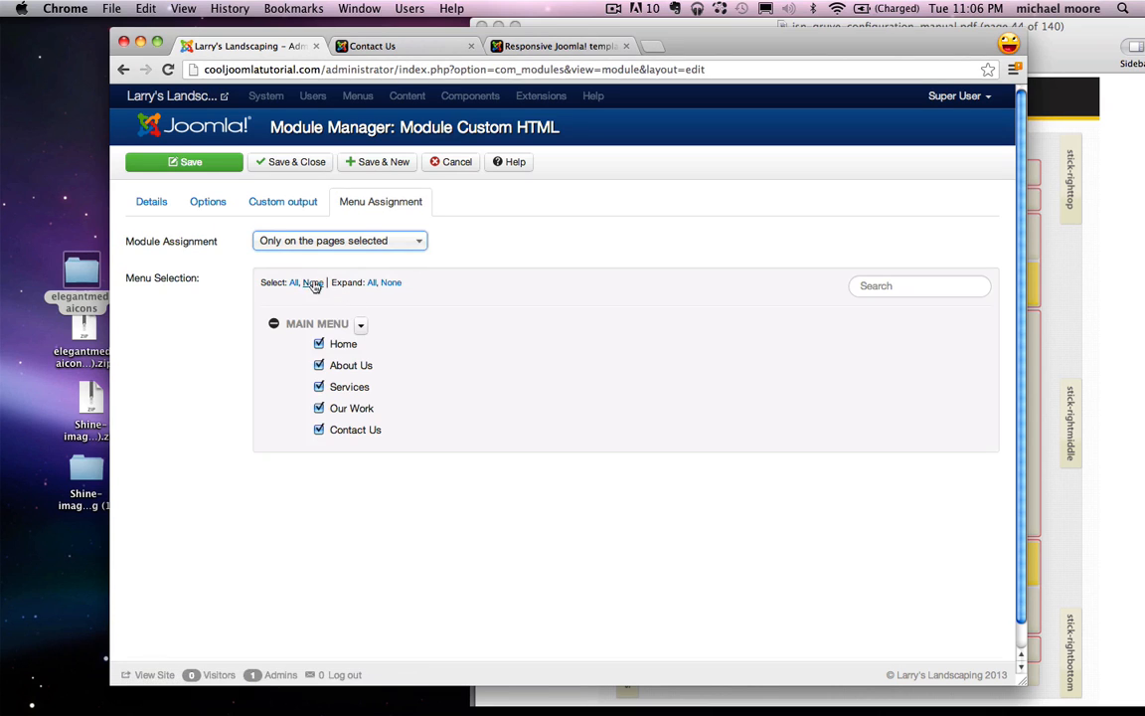
click(313, 283)
click(318, 429)
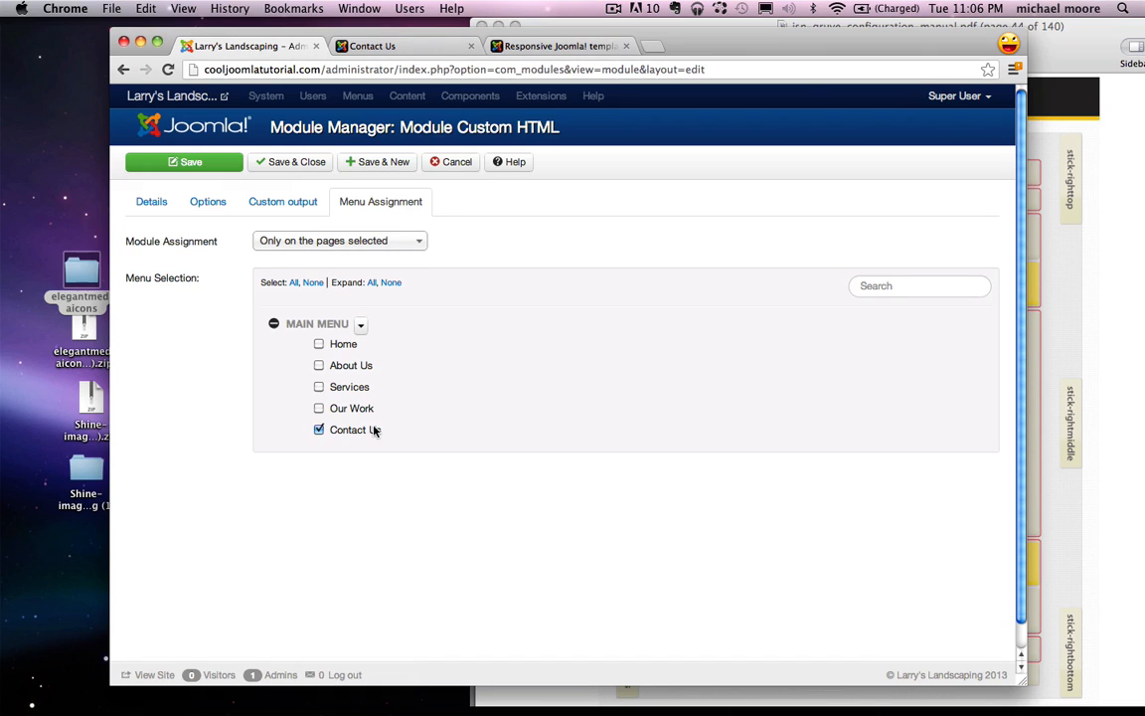
click(212, 169)
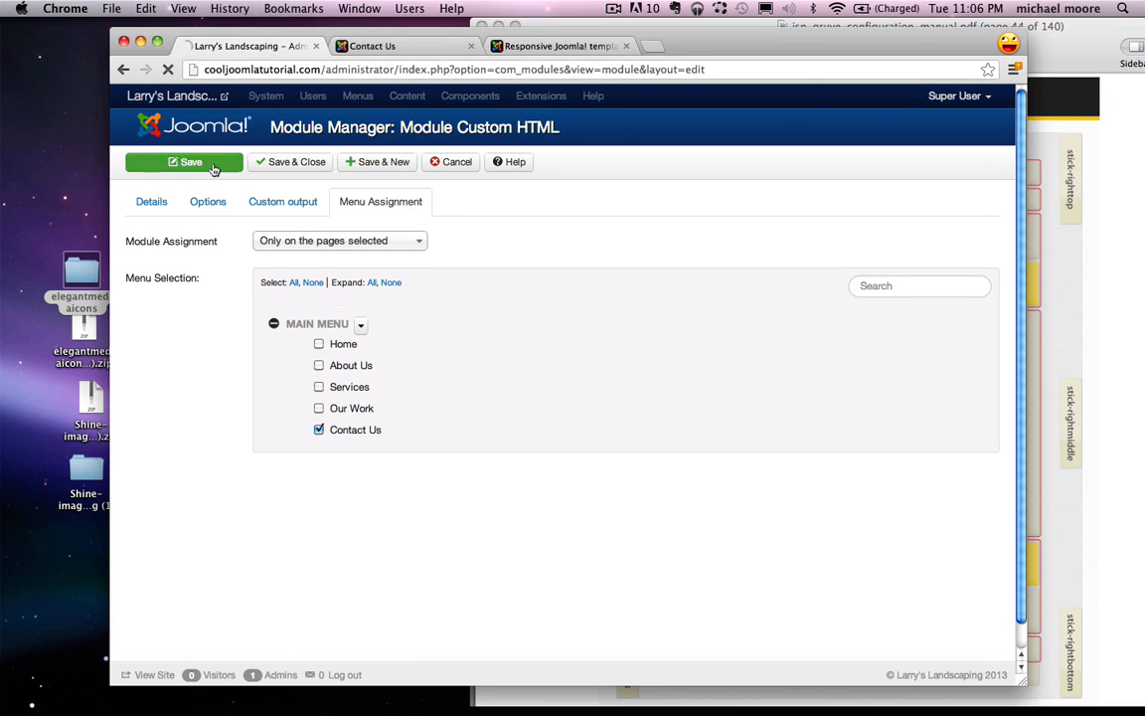
click(372, 46)
click(165, 70)
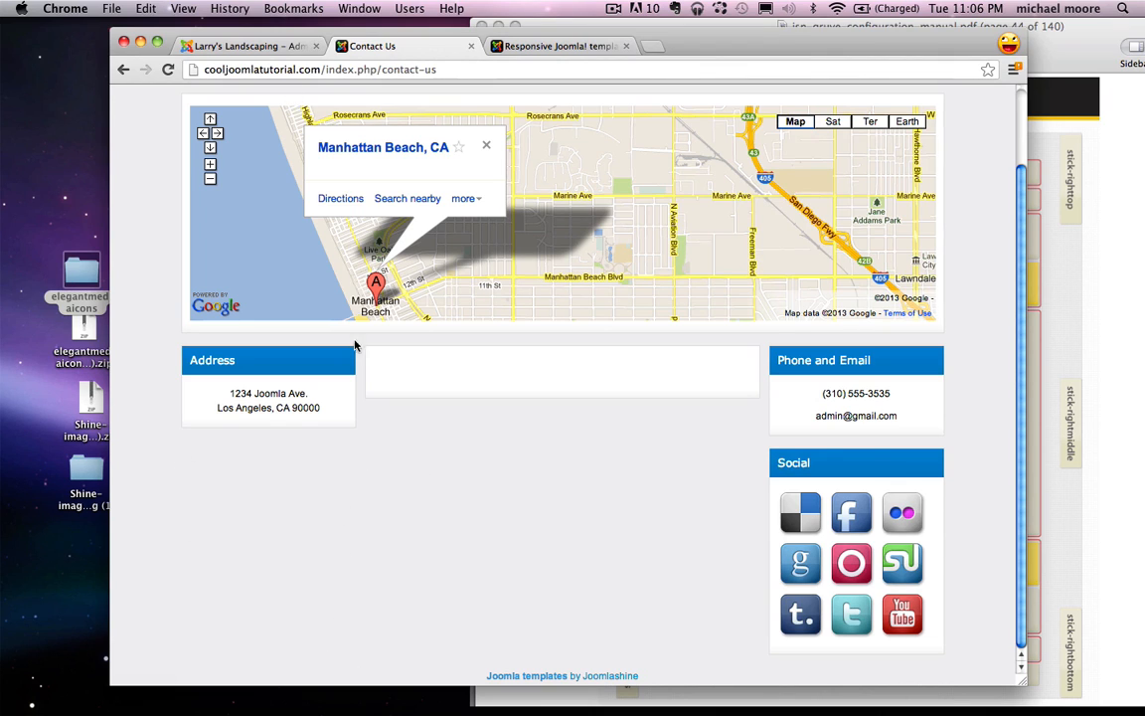
Step: Close the Address module and start a new Custom HTML module
click(235, 50)
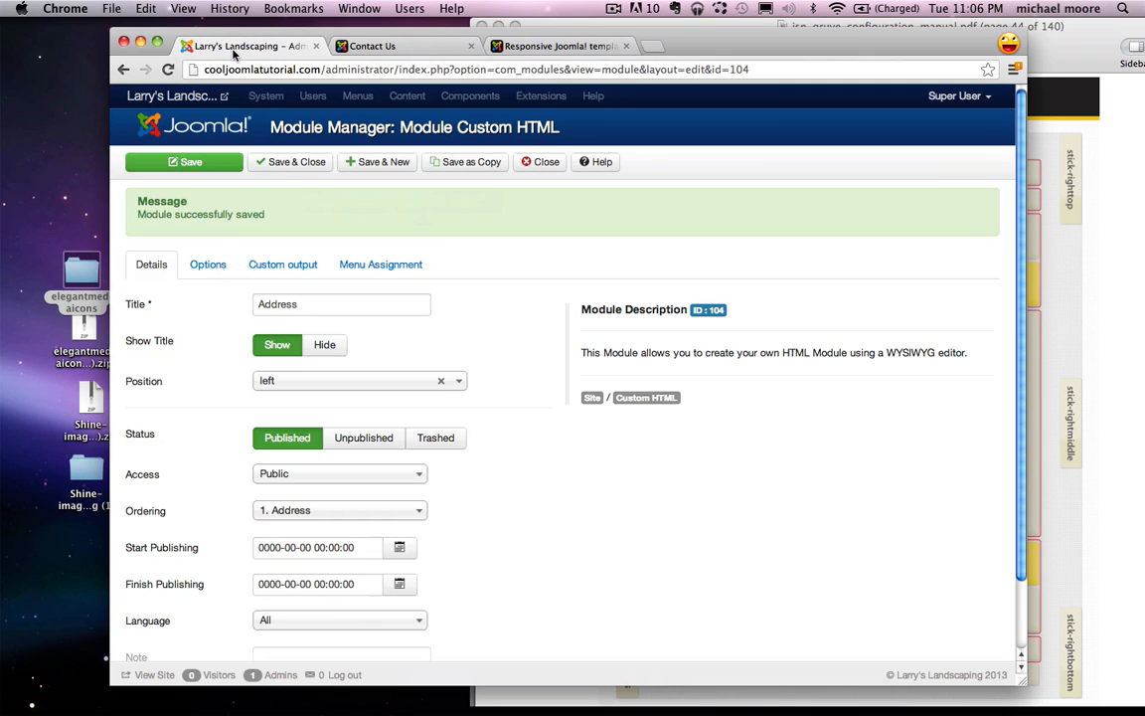
click(545, 163)
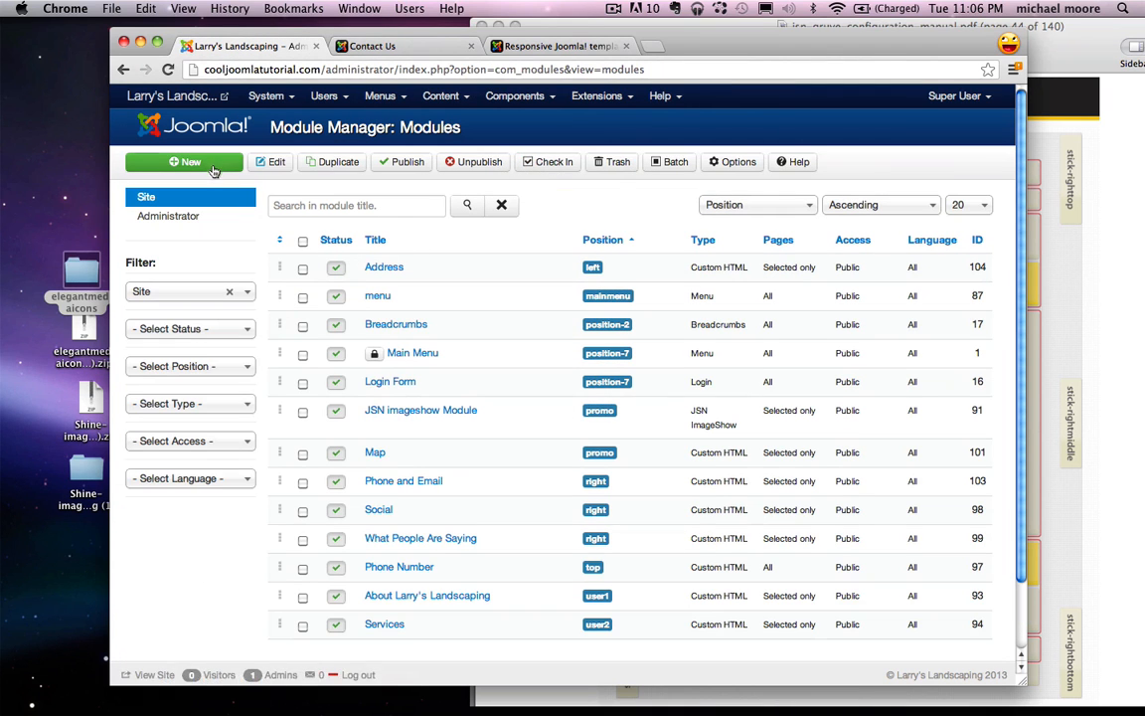
click(189, 161)
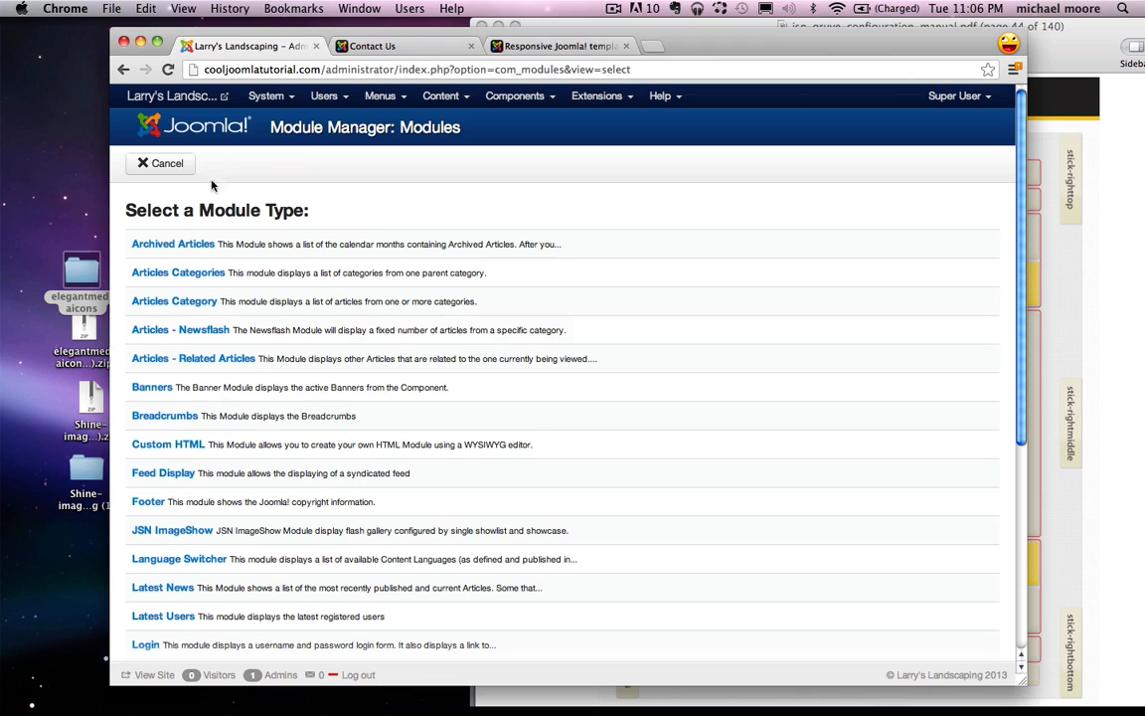
click(167, 445)
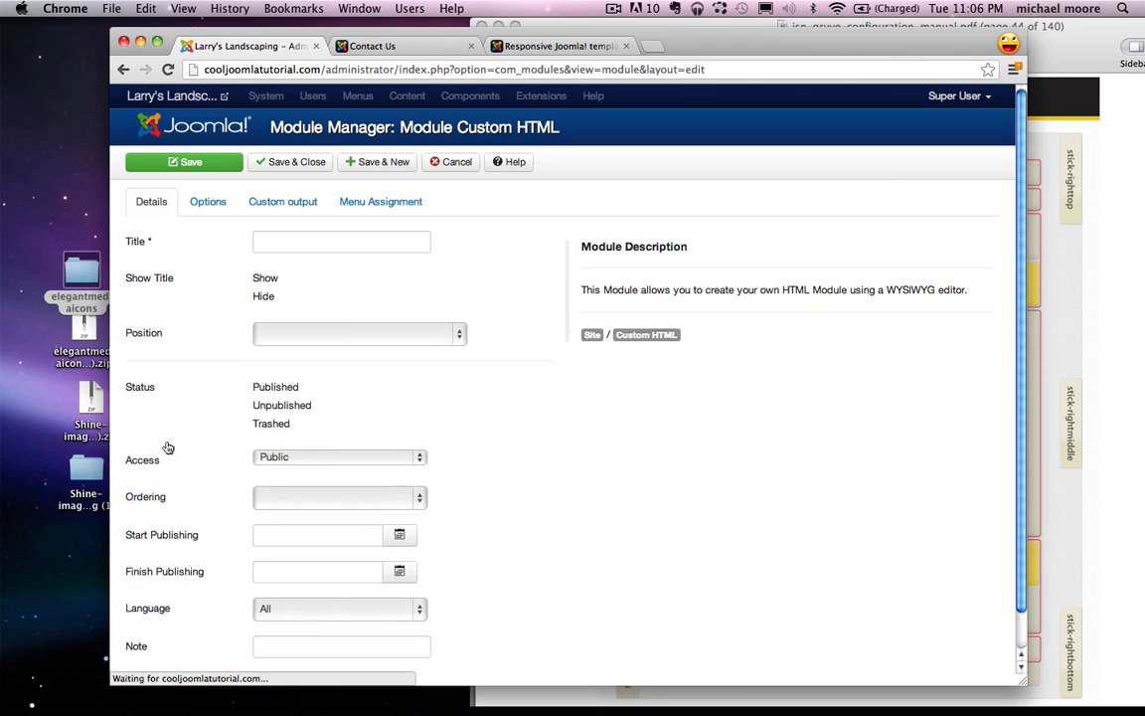
Step: Title the module 'Testimonial' and place it in the Left [left] position
click(291, 246)
text(Tes)
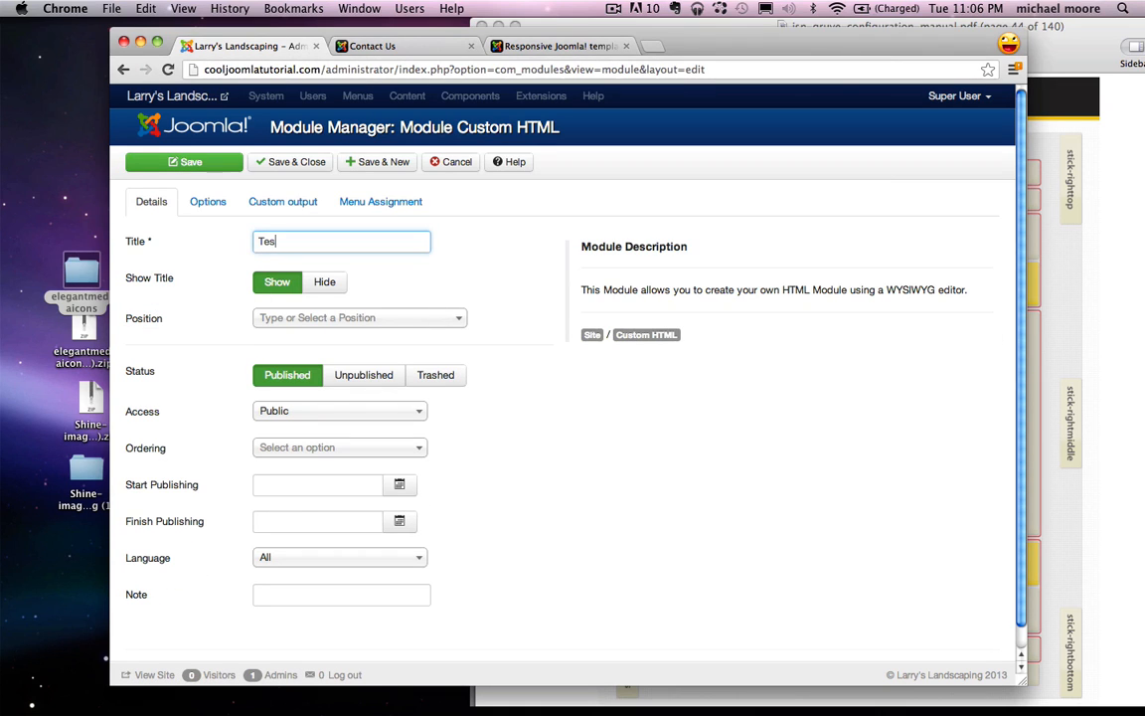
text(timonial)
click(291, 319)
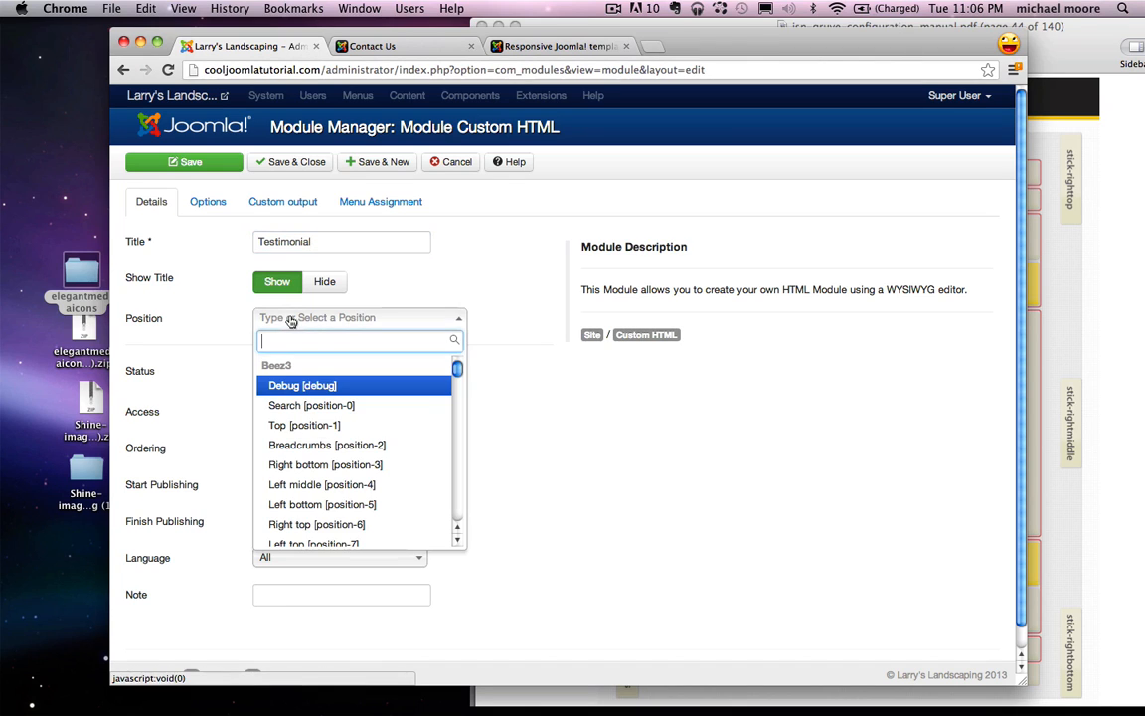
text(left)
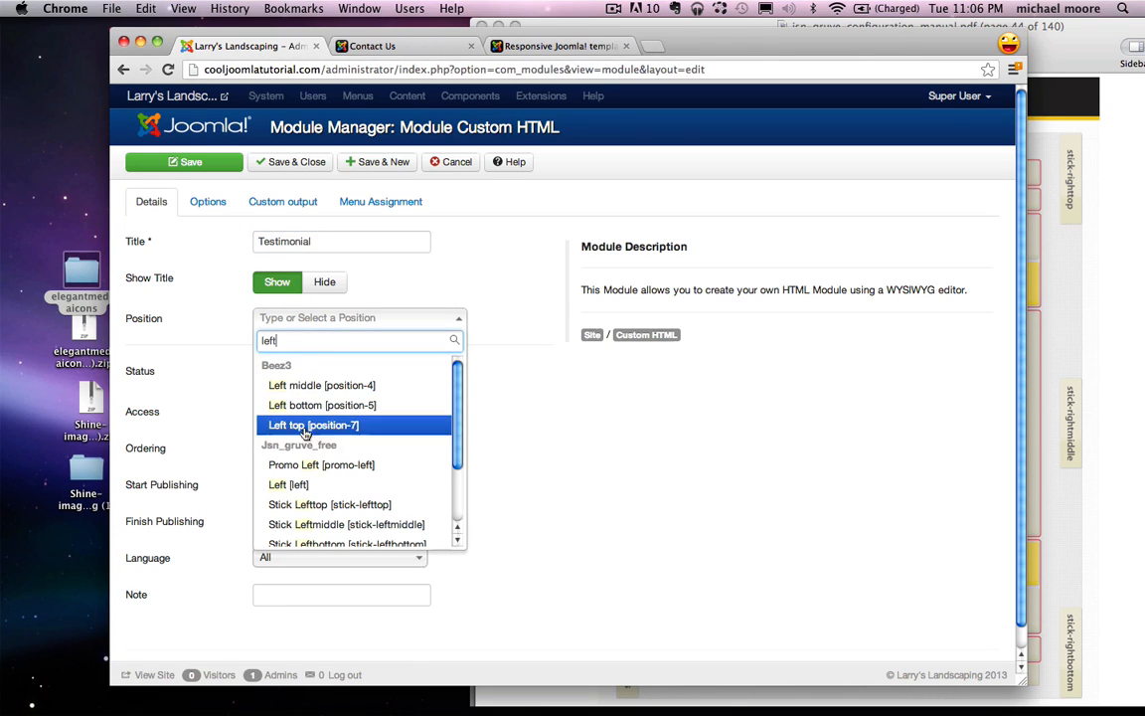
click(302, 488)
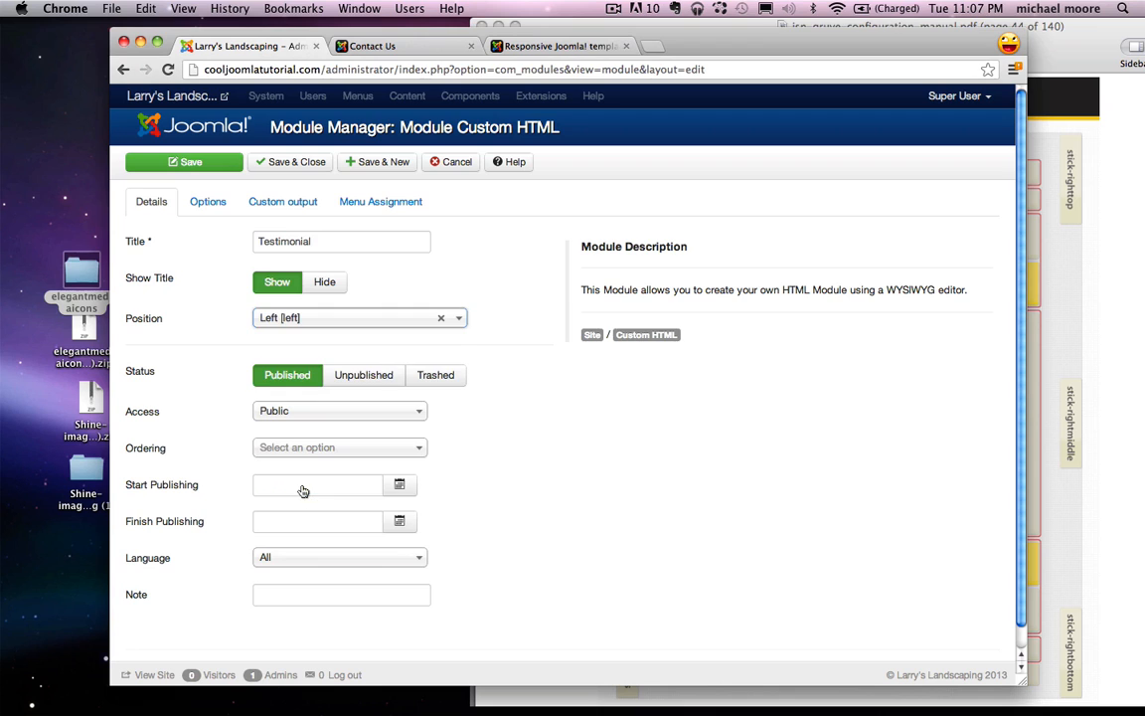
Step: Set its Module Class Suffix to 'richbox-2 jsn-icon-info'
click(207, 200)
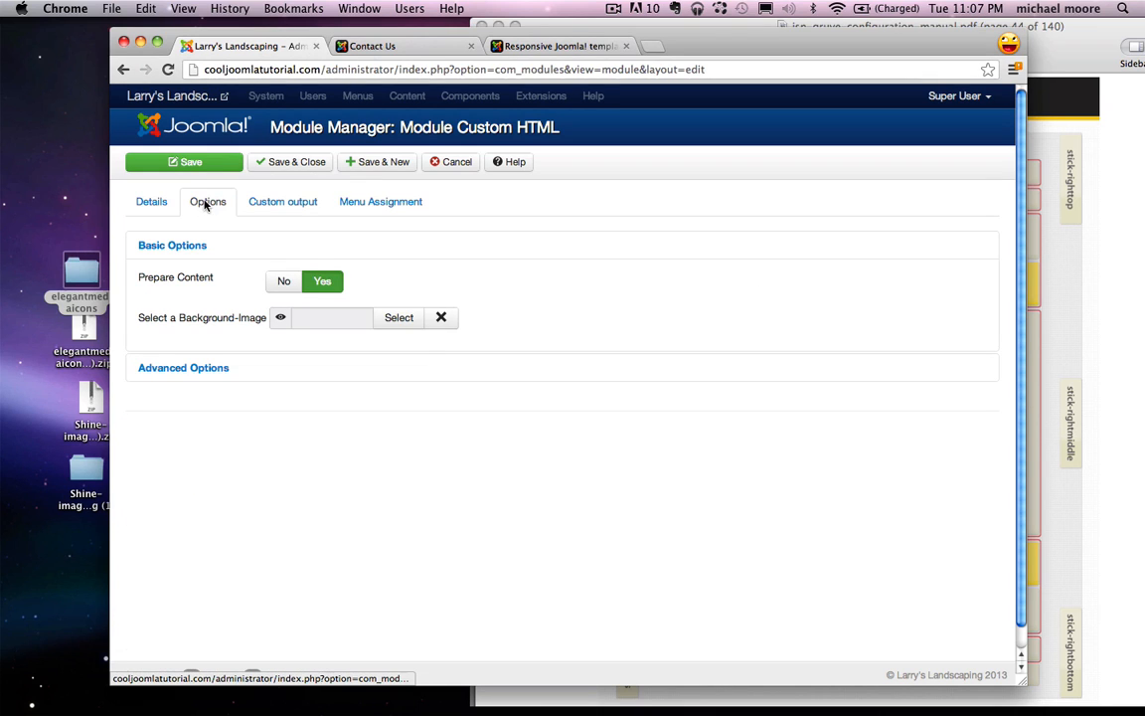
click(189, 368)
click(284, 343)
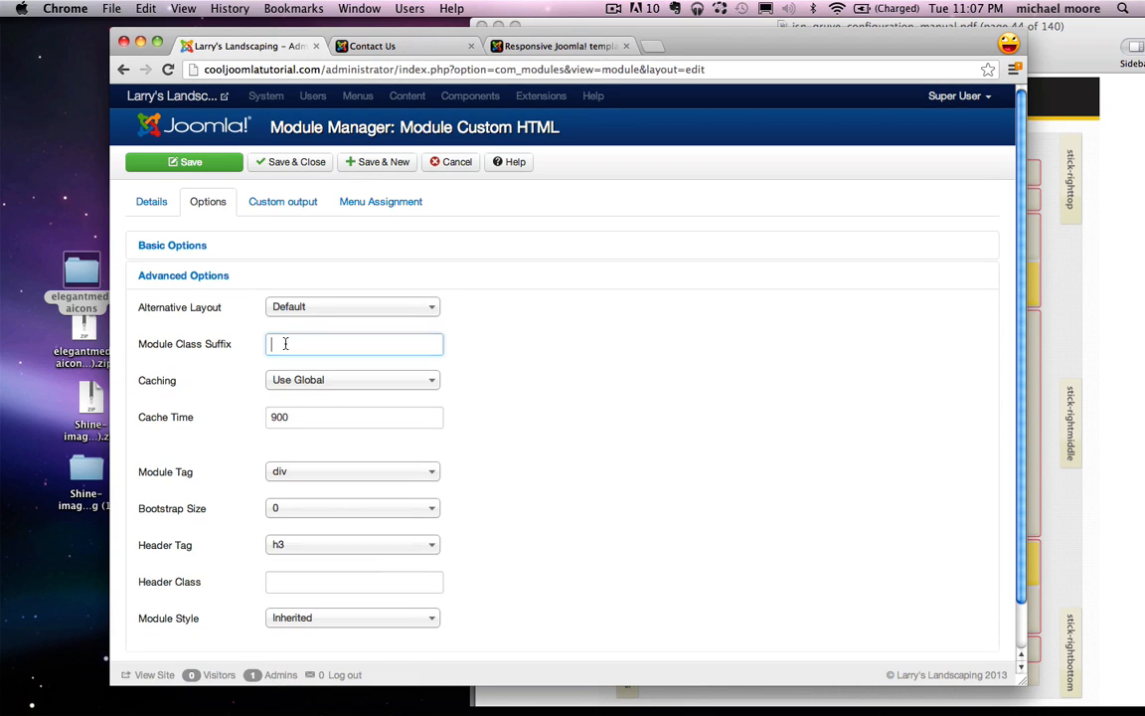
text(richbox-2 jsn-icon-info)
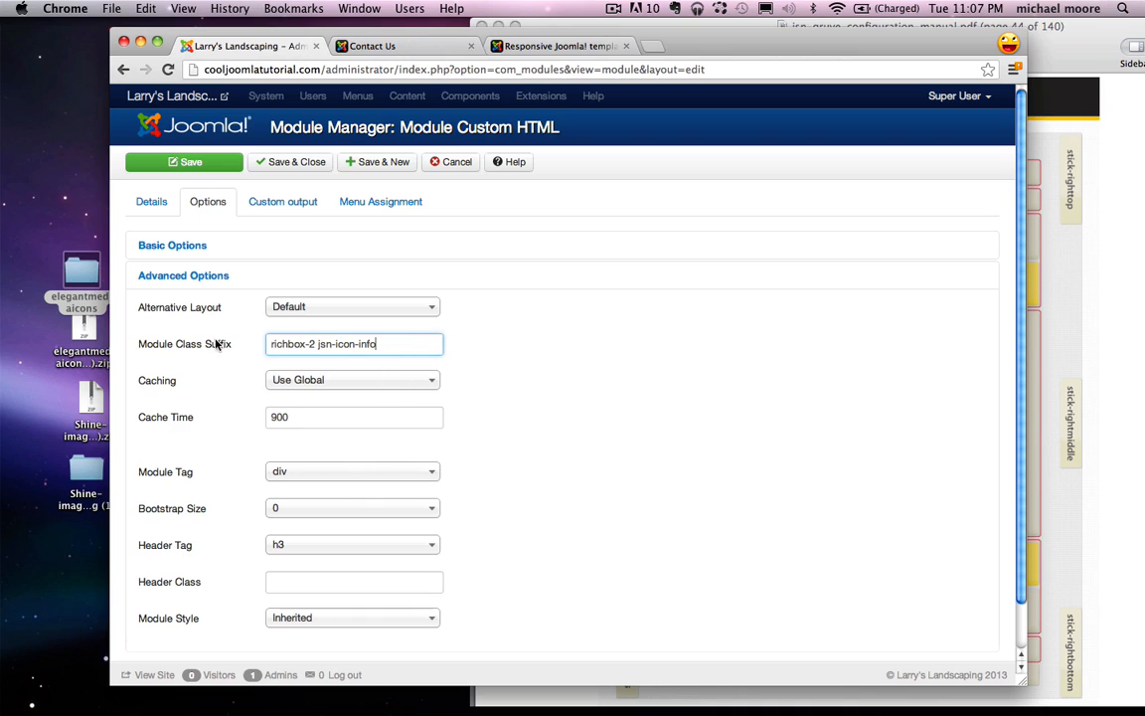
click(303, 204)
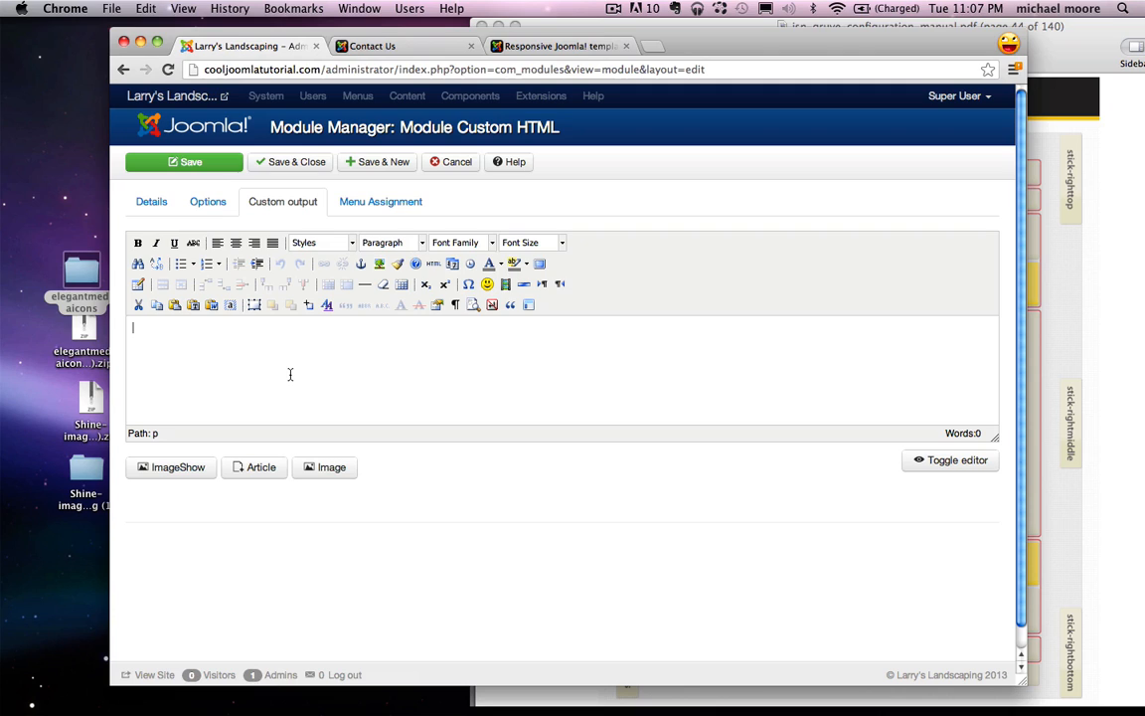
Step: Type the customer testimonial praising Larry's Landscaping, ending with 'Thanks!!!'
text(Larry's Landscaping)
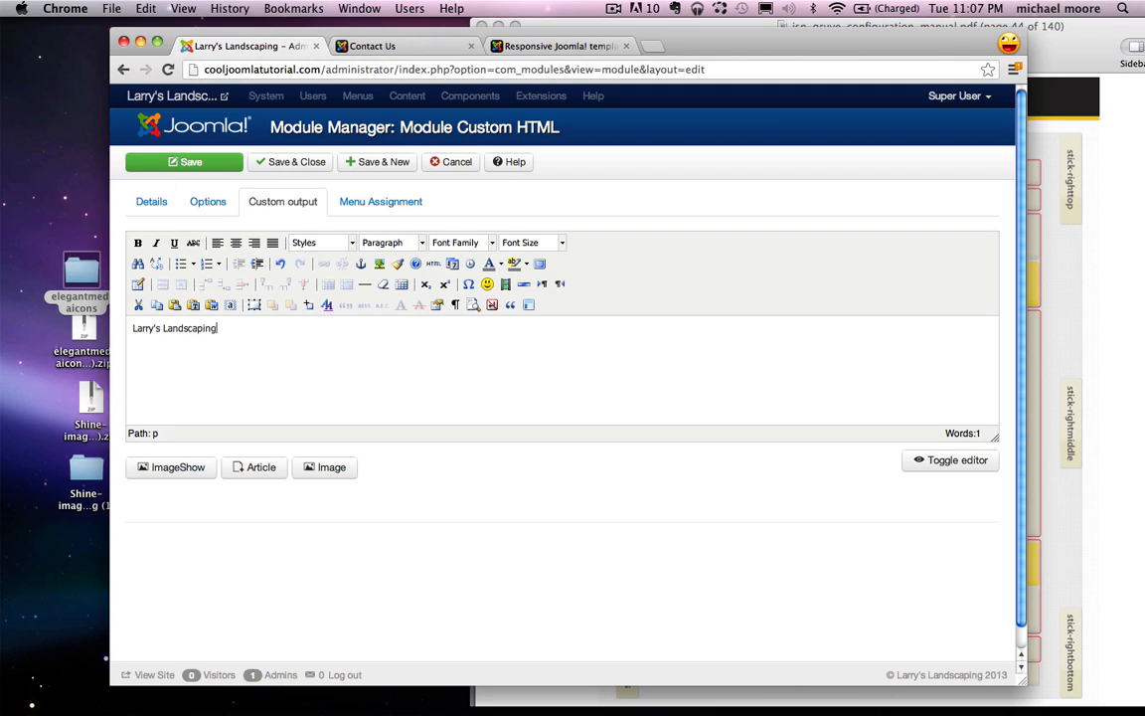
text( did wonders on my yard! My ho)
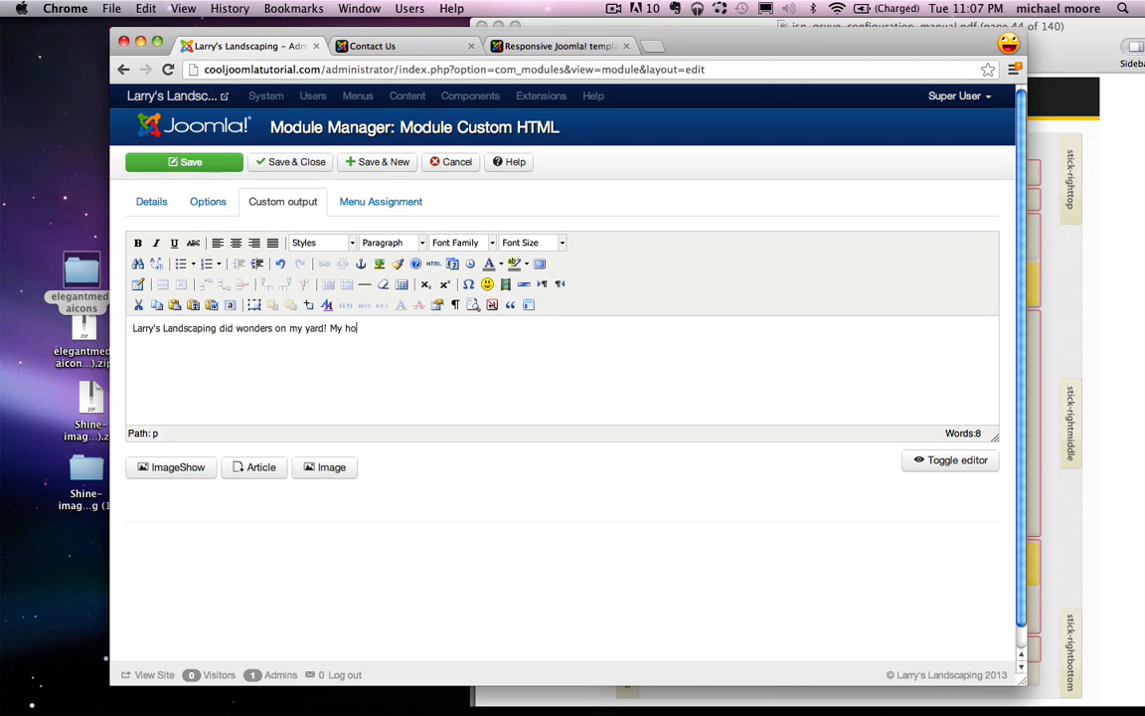
text(for 10 times the price because the pool and the jaccuzzi)
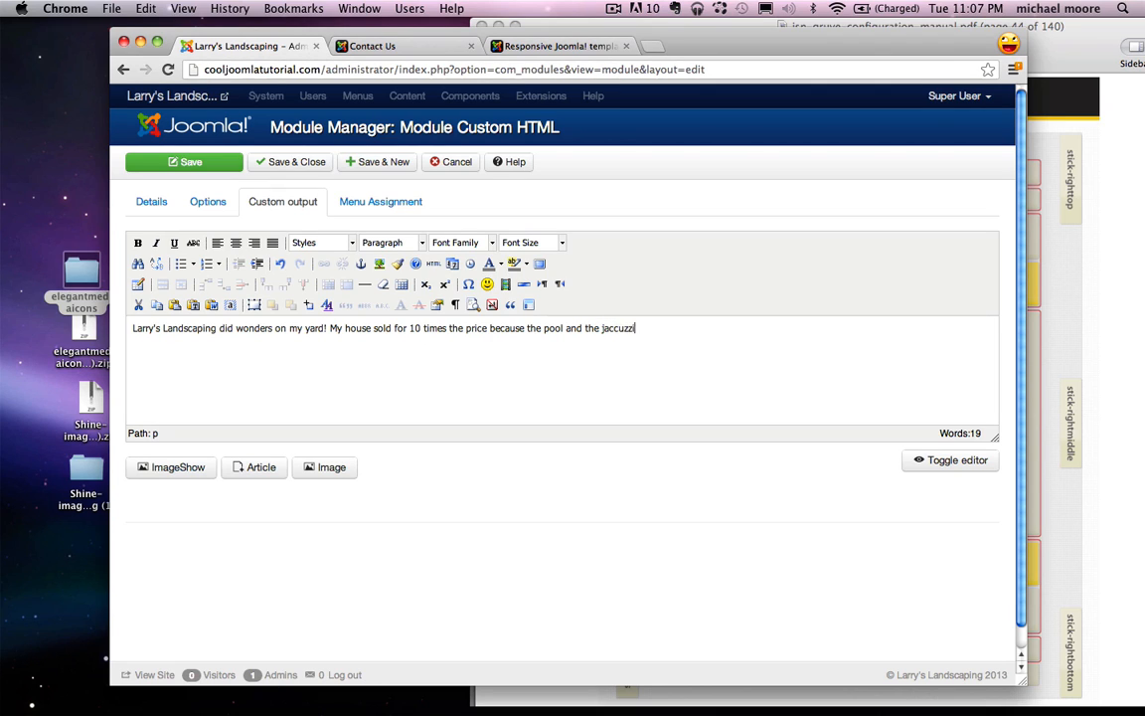
text(that they designed. Thanks)
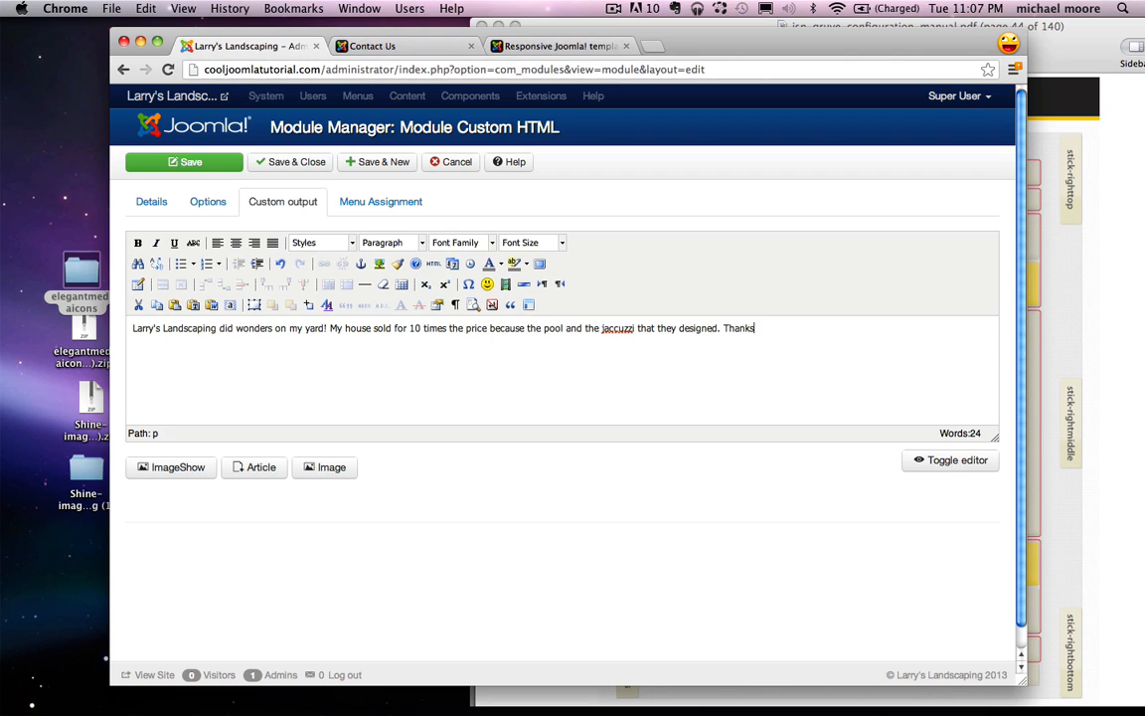
text(!!!)
right_click(622, 327)
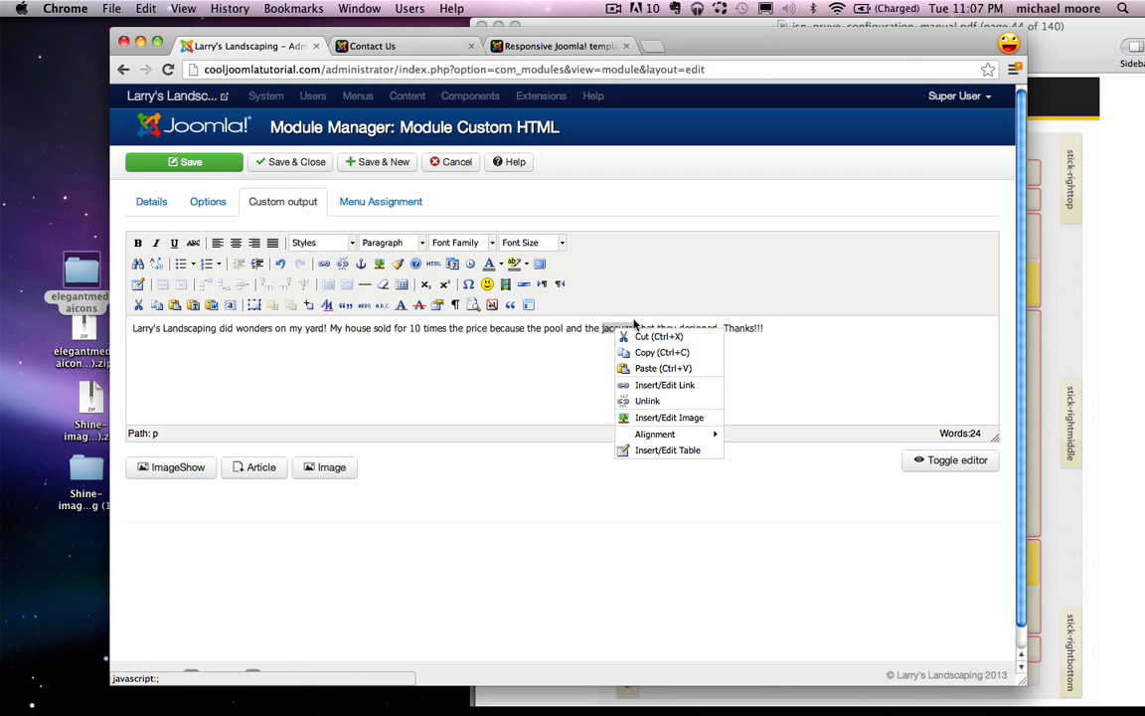
click(623, 328)
double_click(621, 328)
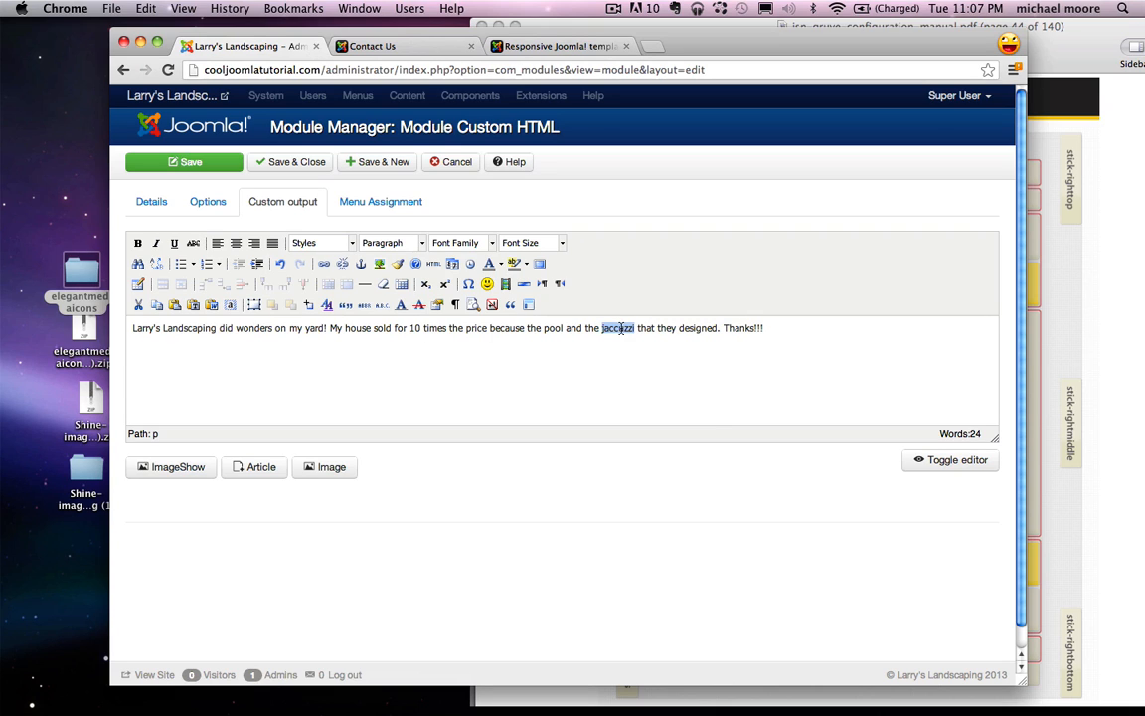
click(782, 327)
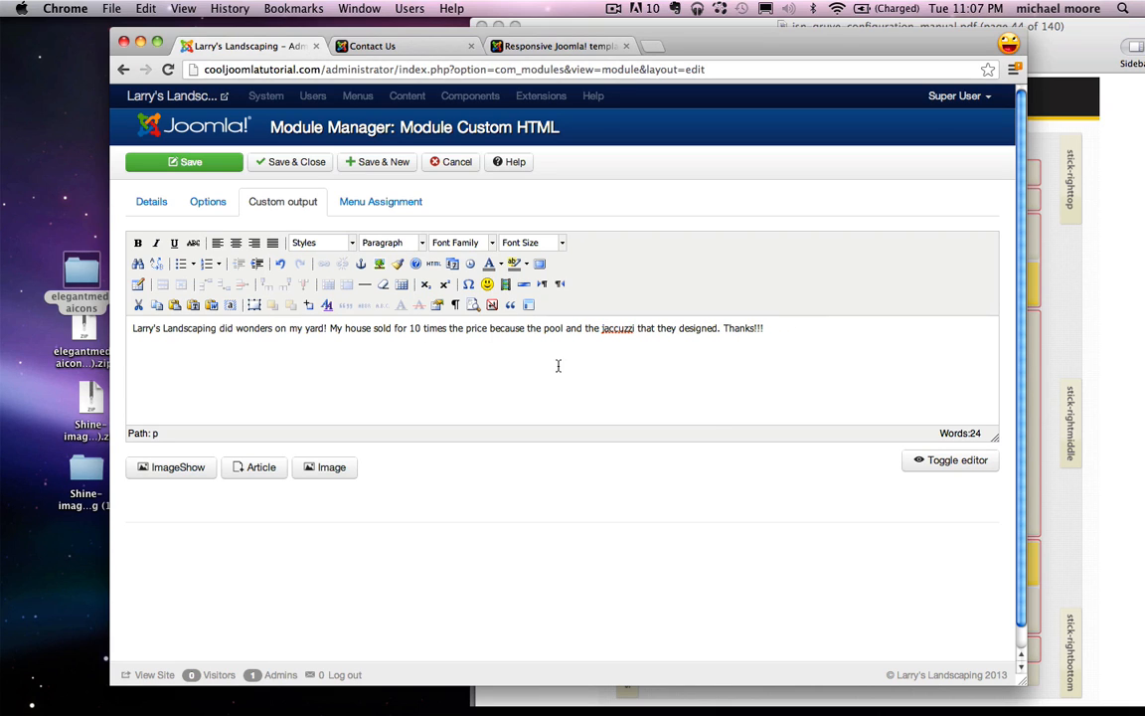
Step: Select the whole testimonial, check its HTML source, and format it as a block quote
key(super+a)
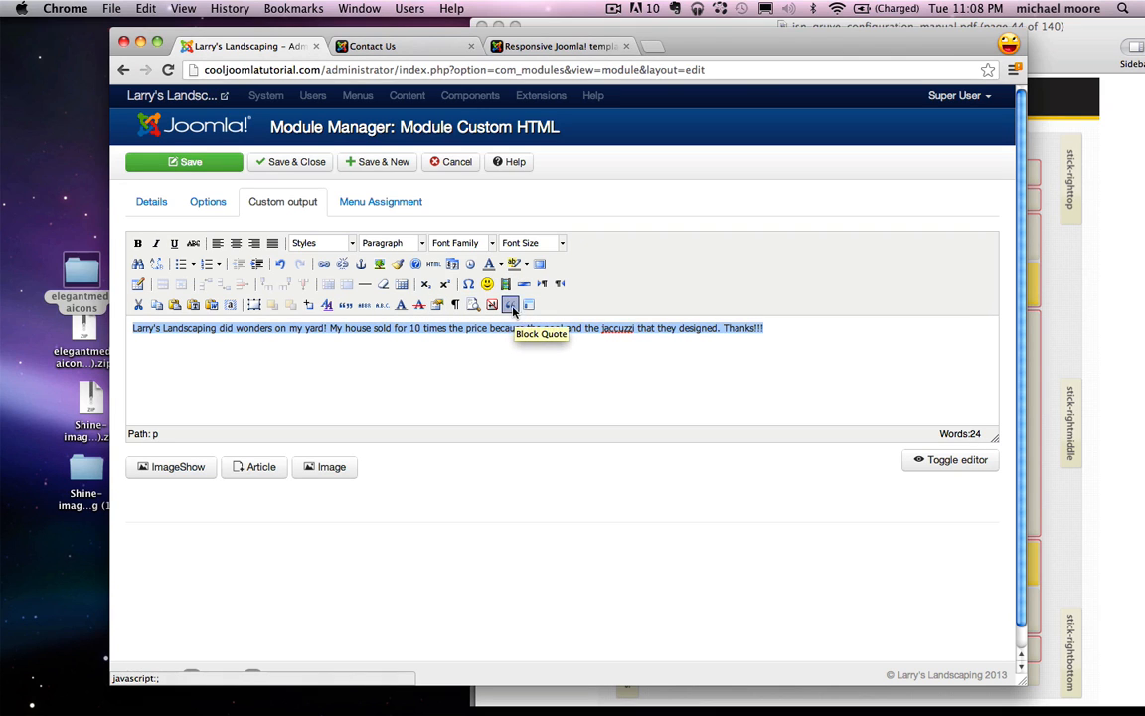
click(434, 264)
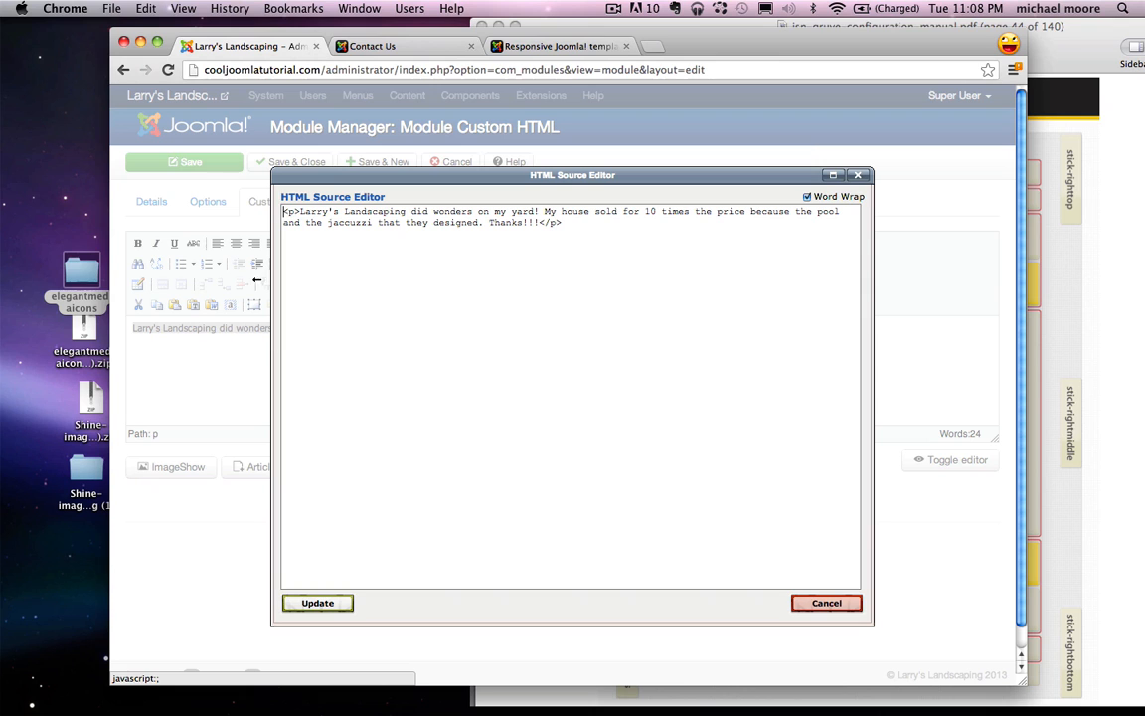
click(863, 175)
click(510, 304)
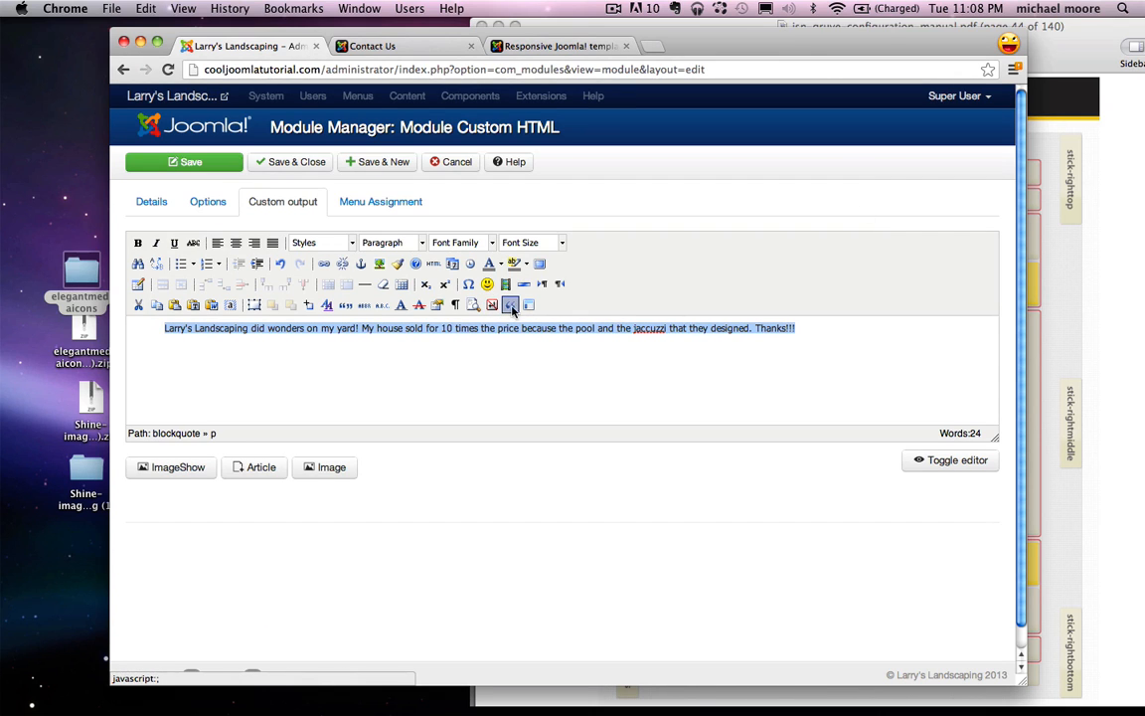
click(805, 331)
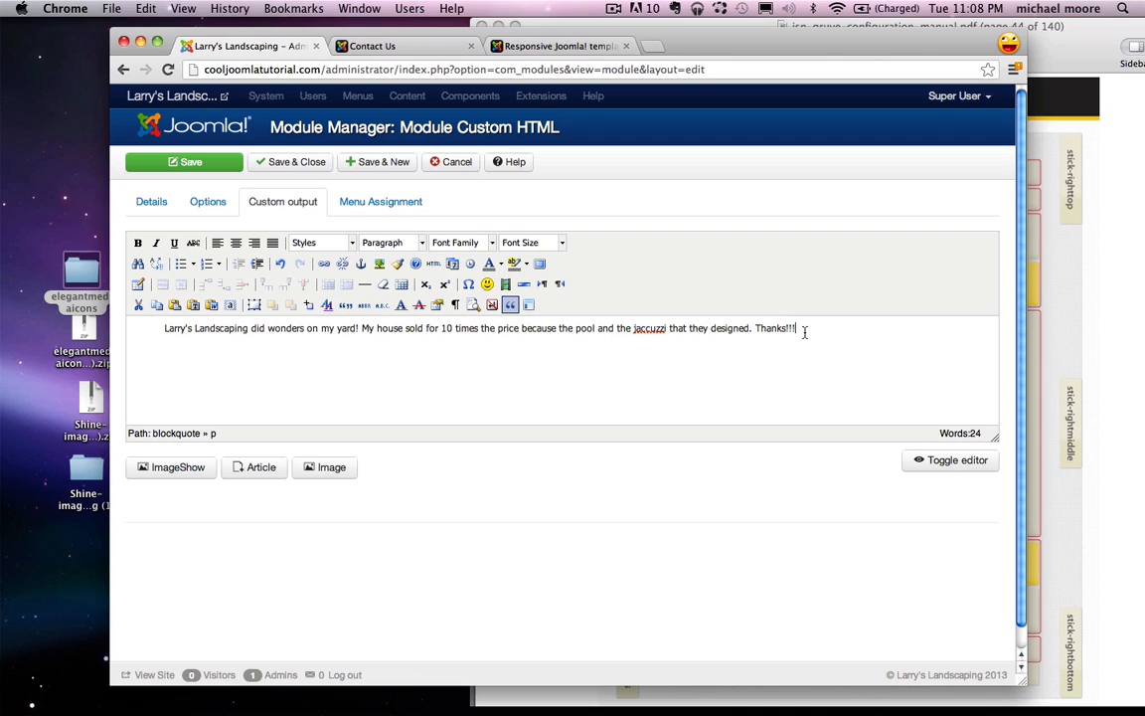
Step: Limit the Testimonial module to the Contact Us page, save, and check it on the reloaded live page
click(382, 202)
click(378, 243)
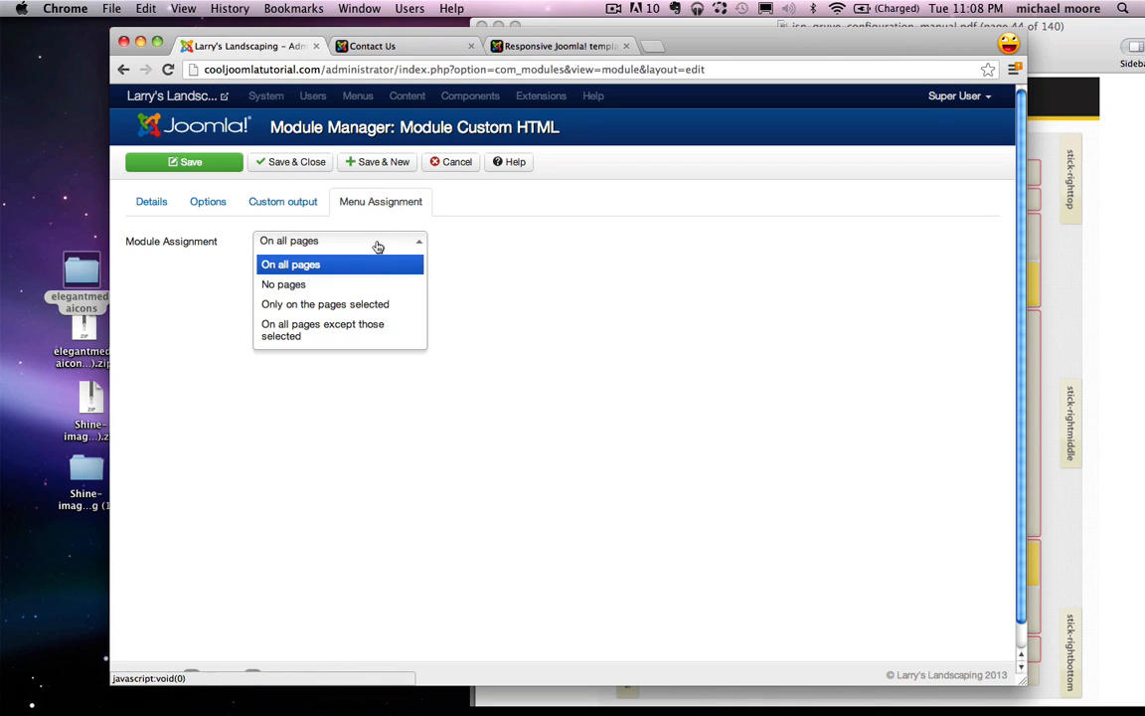
click(298, 304)
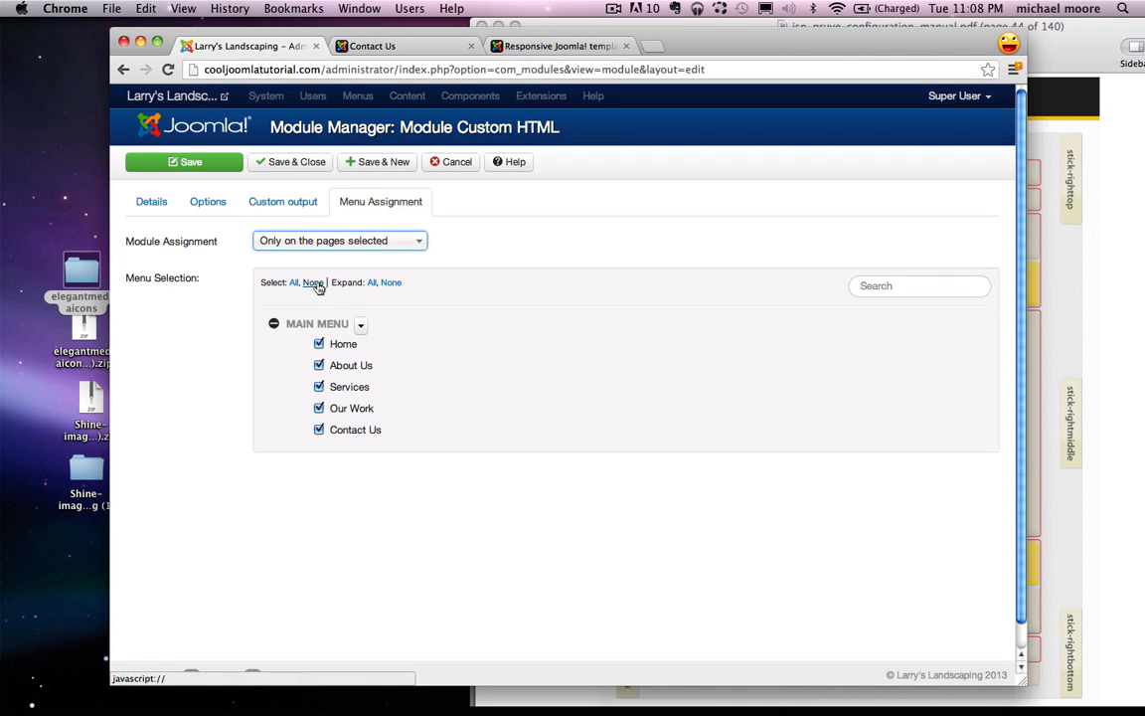
click(314, 283)
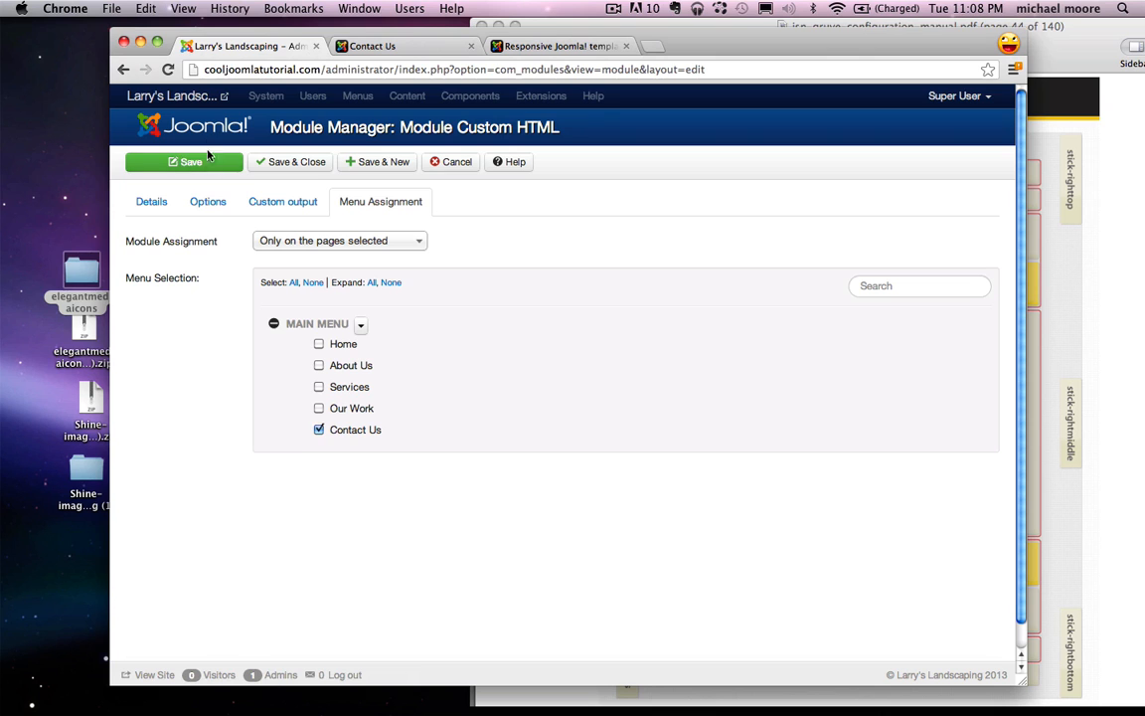
click(236, 159)
click(376, 46)
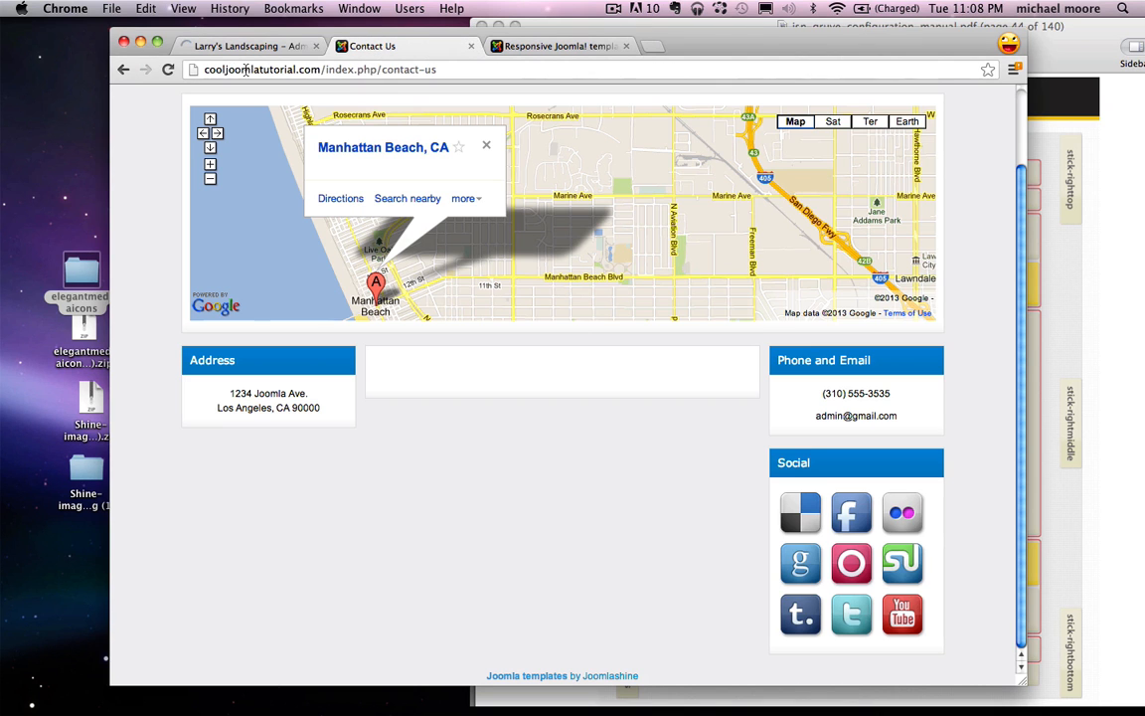
click(167, 69)
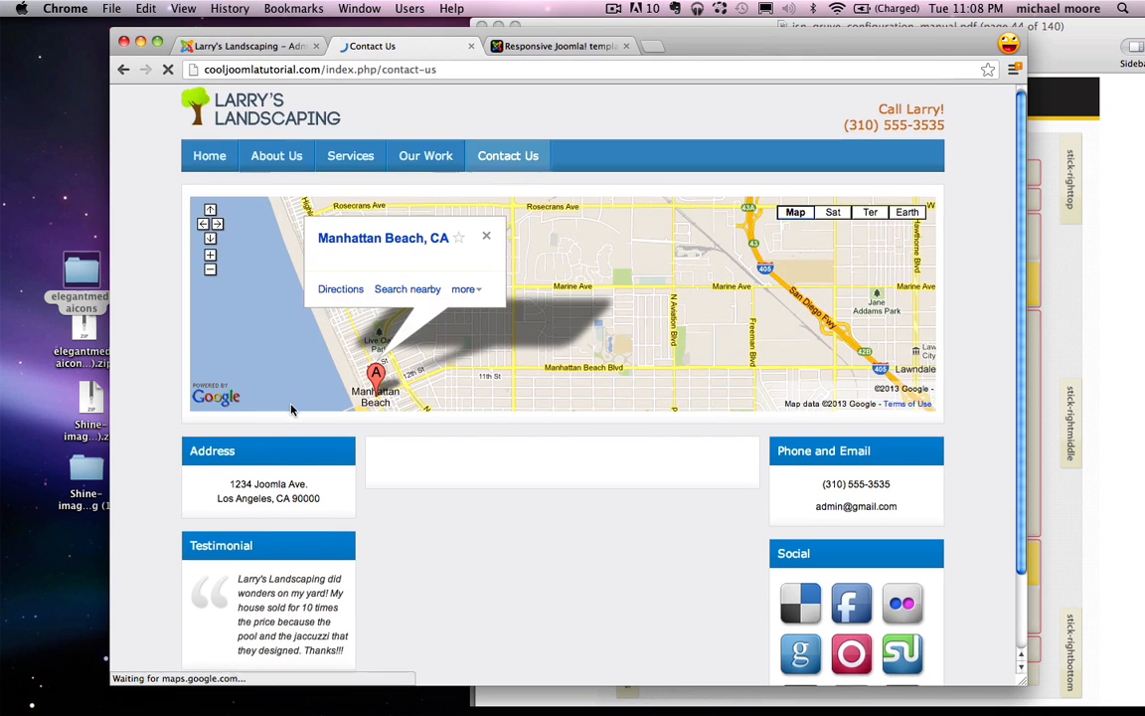
scroll(290, 404, down, 2)
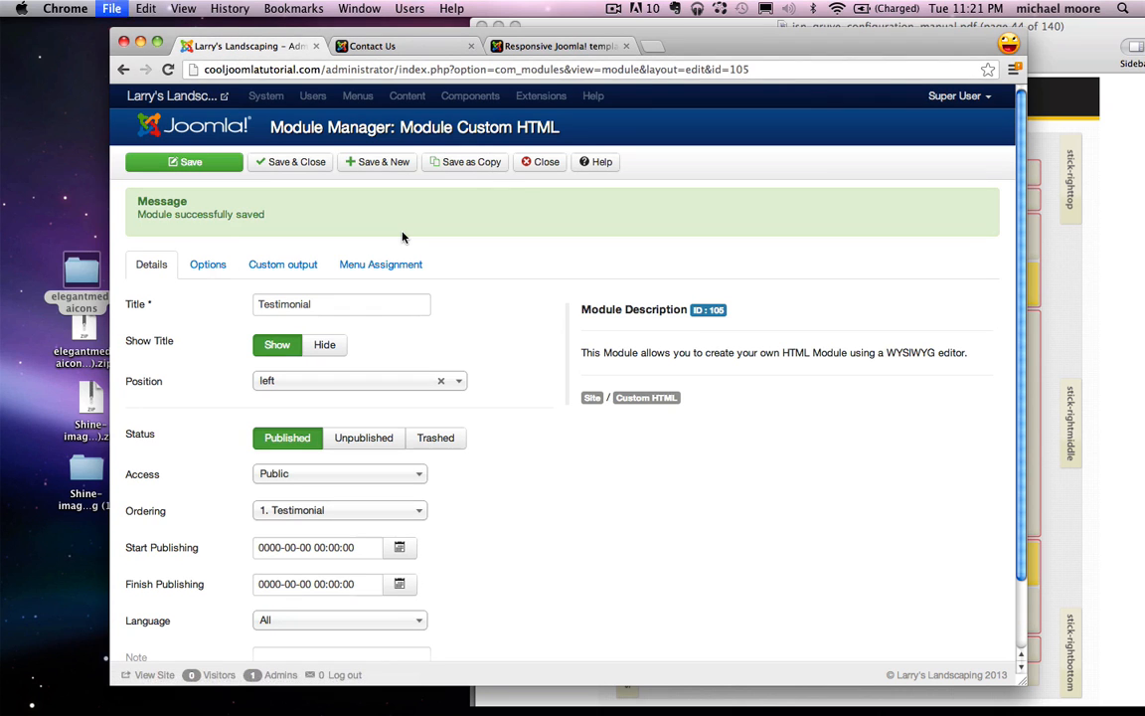
Step: Open the Wufoo website in a new browser tab
key(ctrl+t)
text(wufoo)
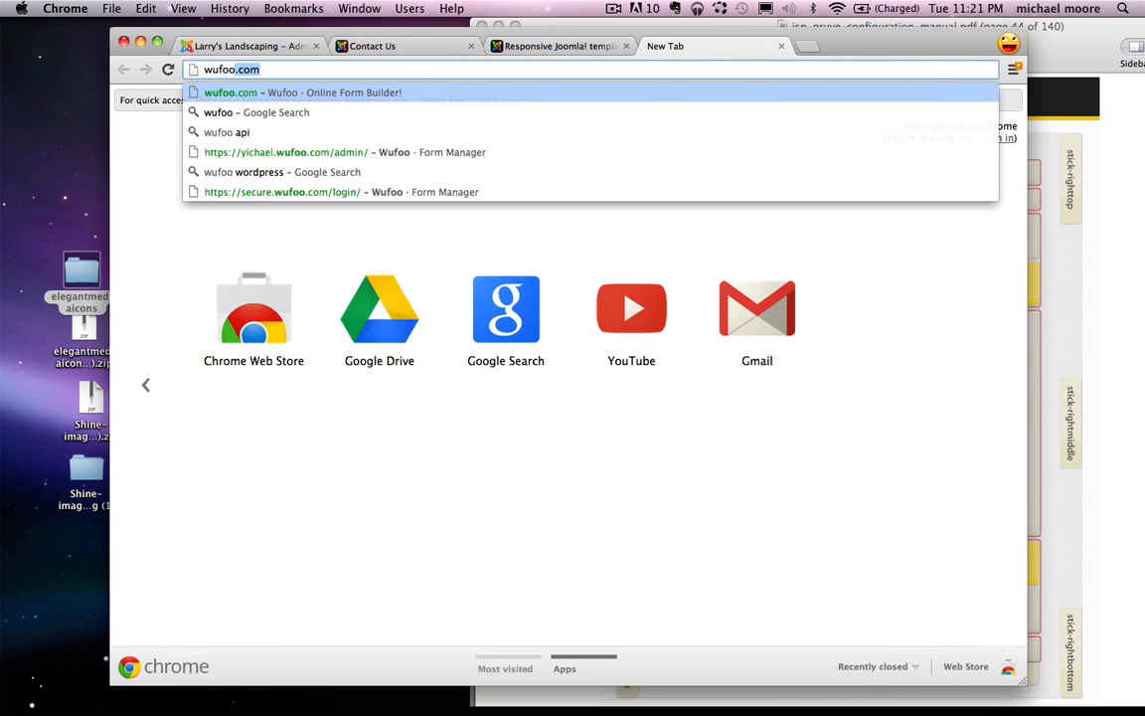
key(Return)
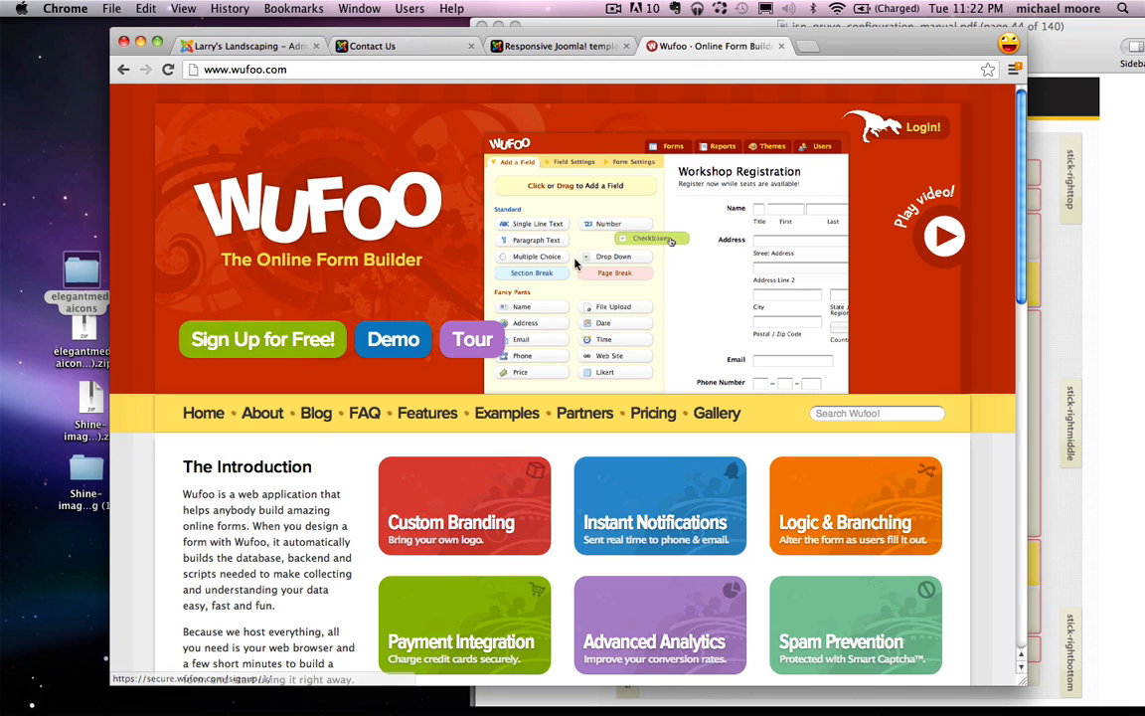
Step: Log in to Wufoo with the account e-mail and password
click(910, 127)
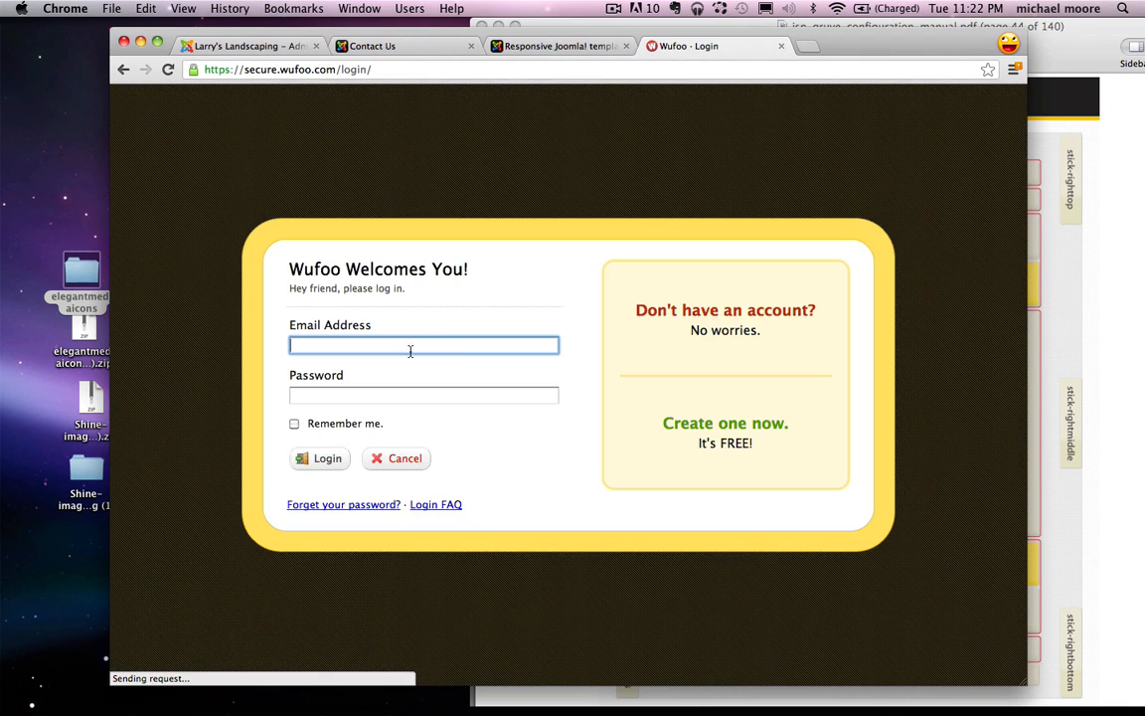
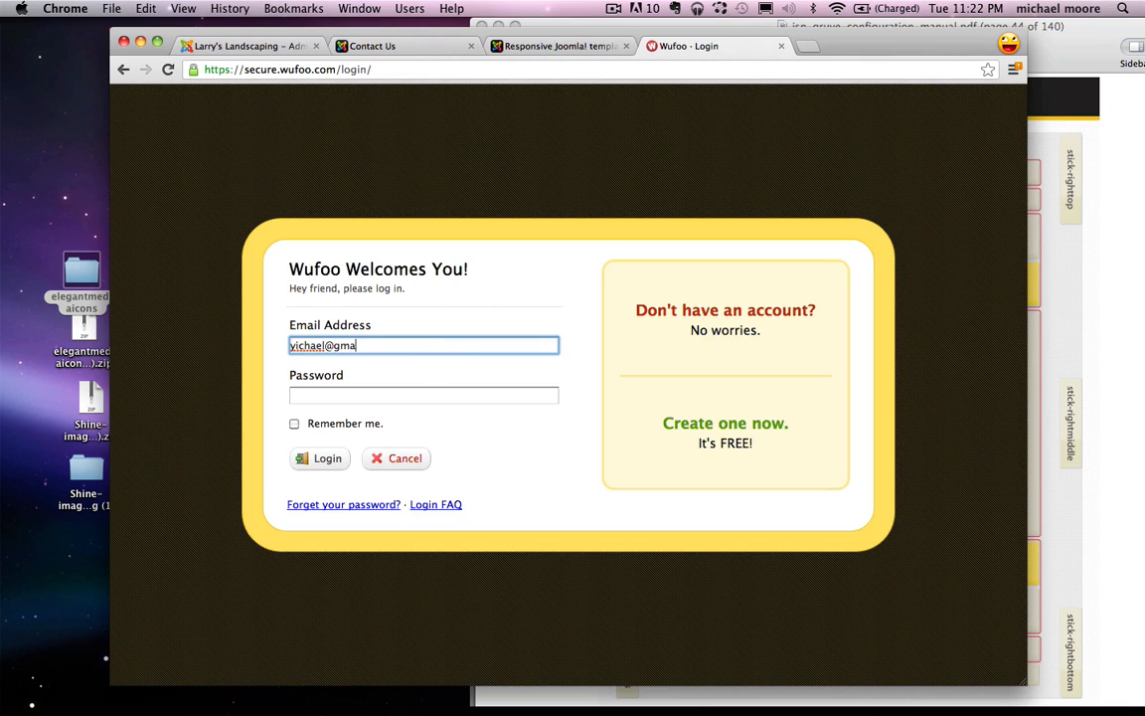
key(Tab)
text(x)
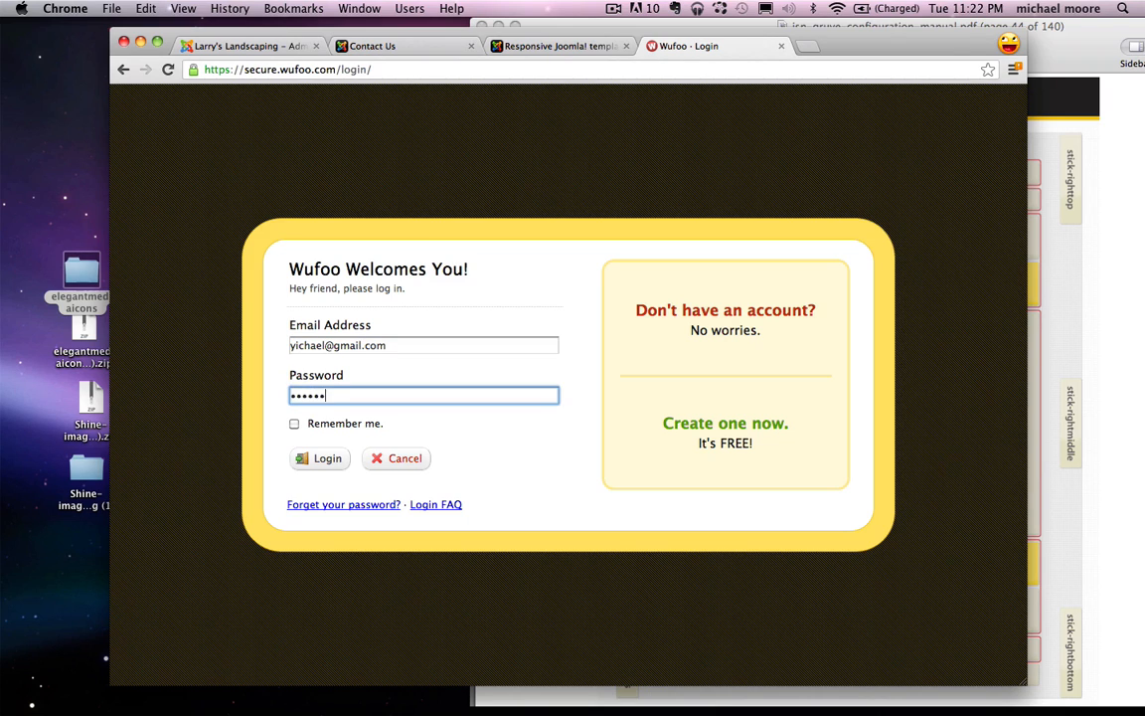
key(Return)
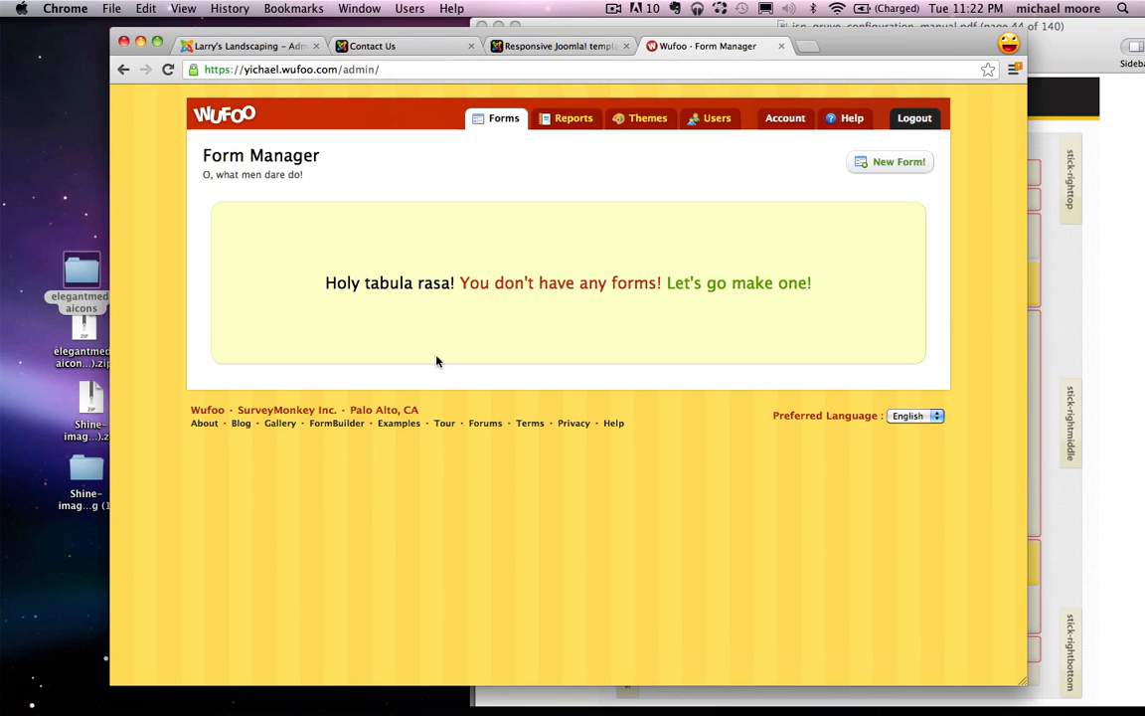
Step: Start a new form with Email, Name and Paragraph Text fields
click(894, 164)
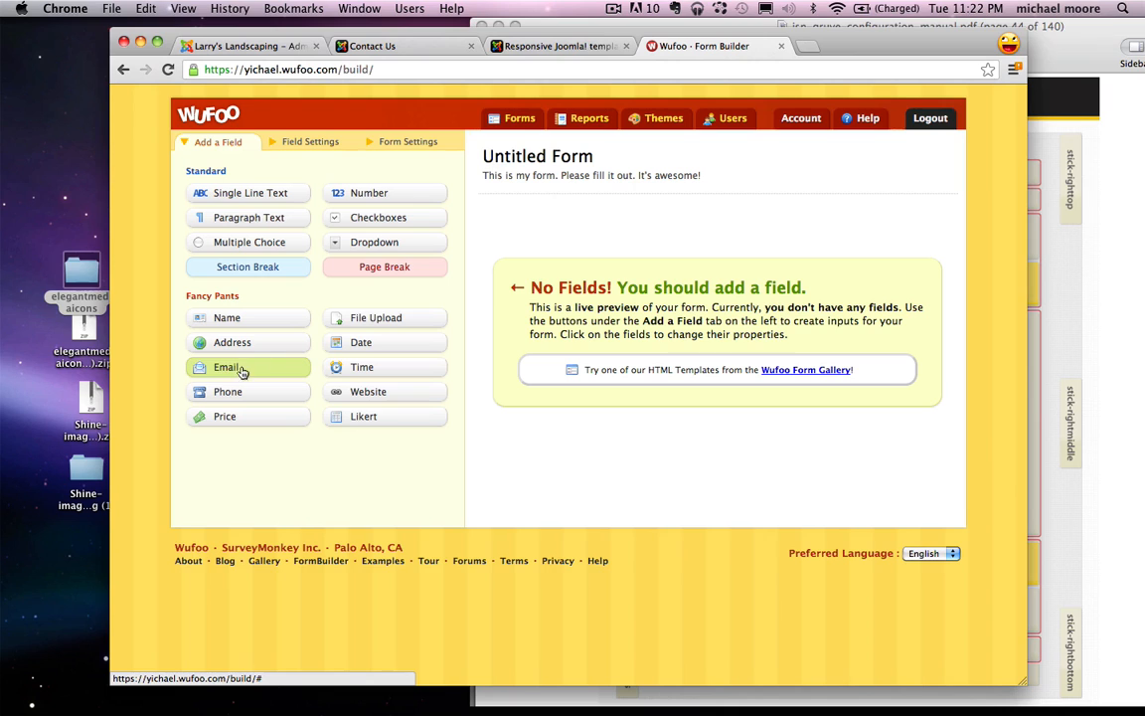
drag(207, 368, 594, 284)
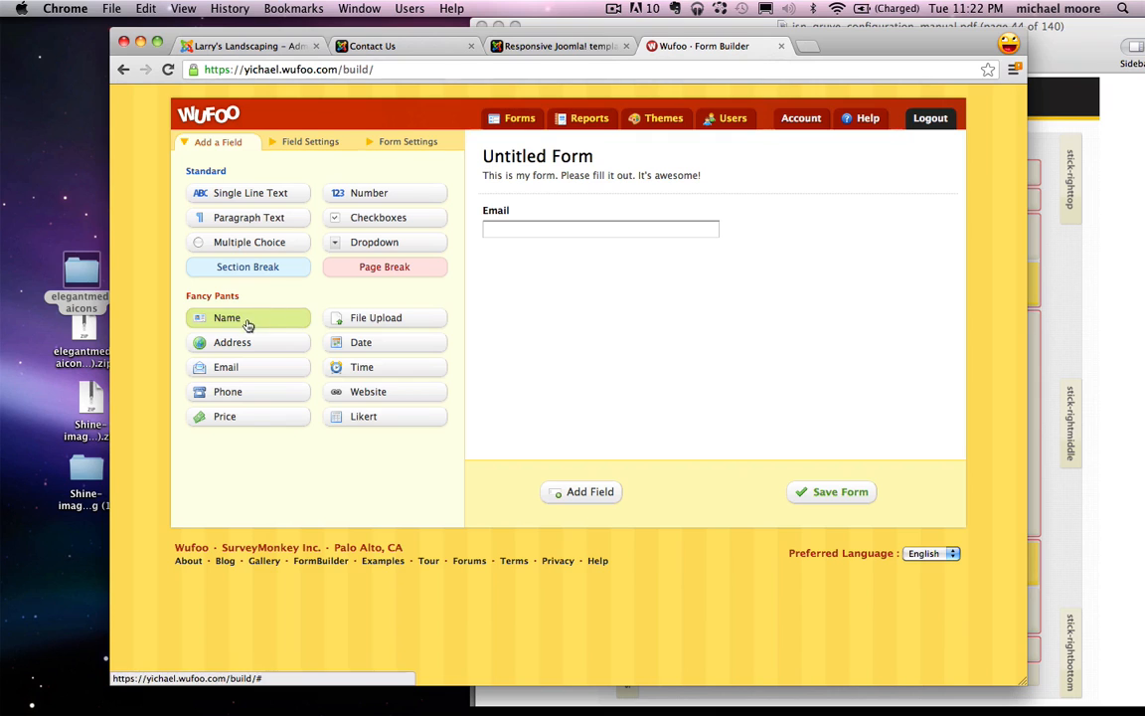
drag(247, 320, 602, 275)
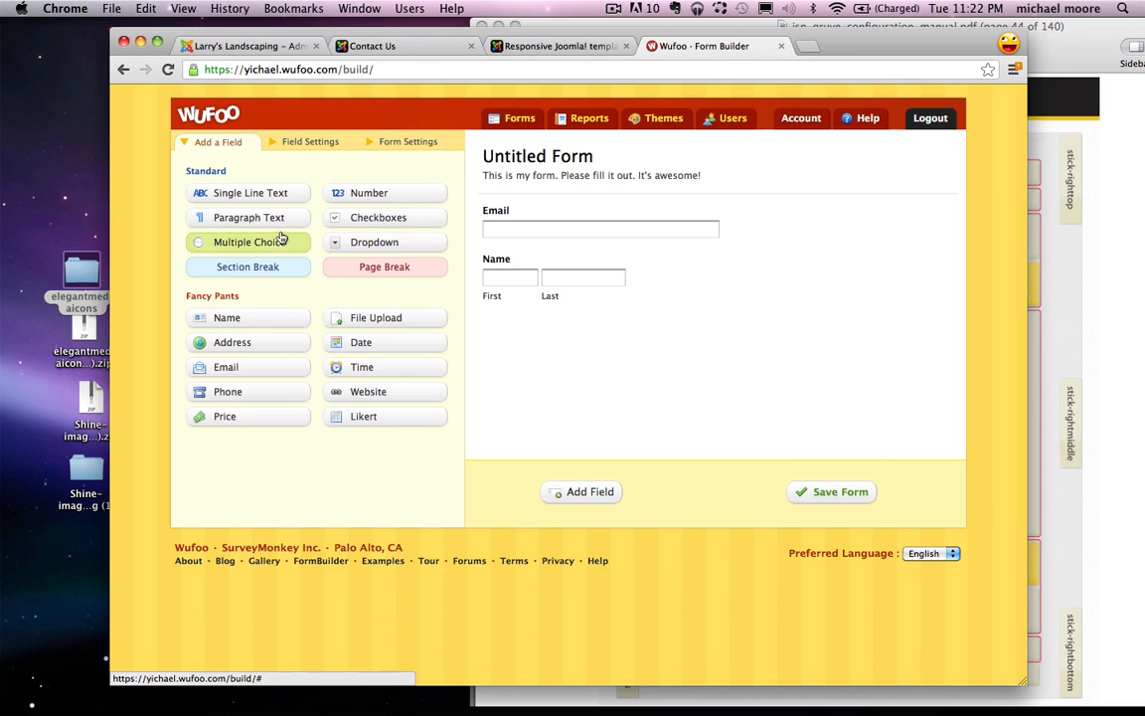
drag(228, 221, 504, 327)
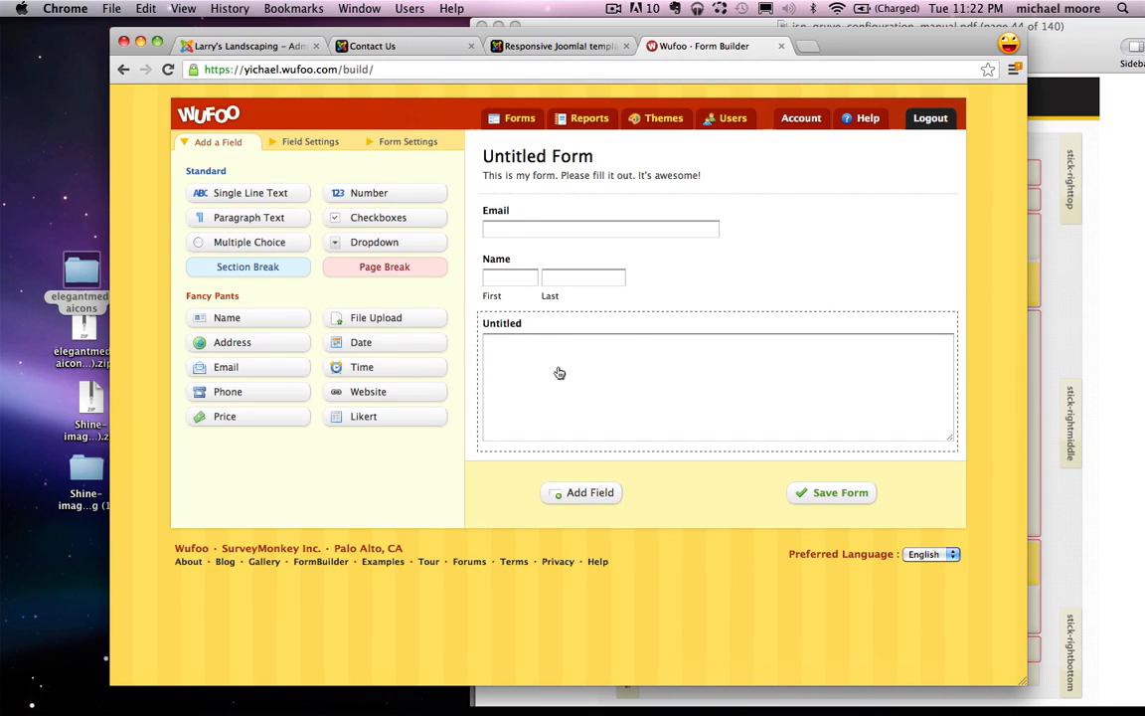
Step: Begin relabelling the paragraph field as 'Your Message'
click(521, 333)
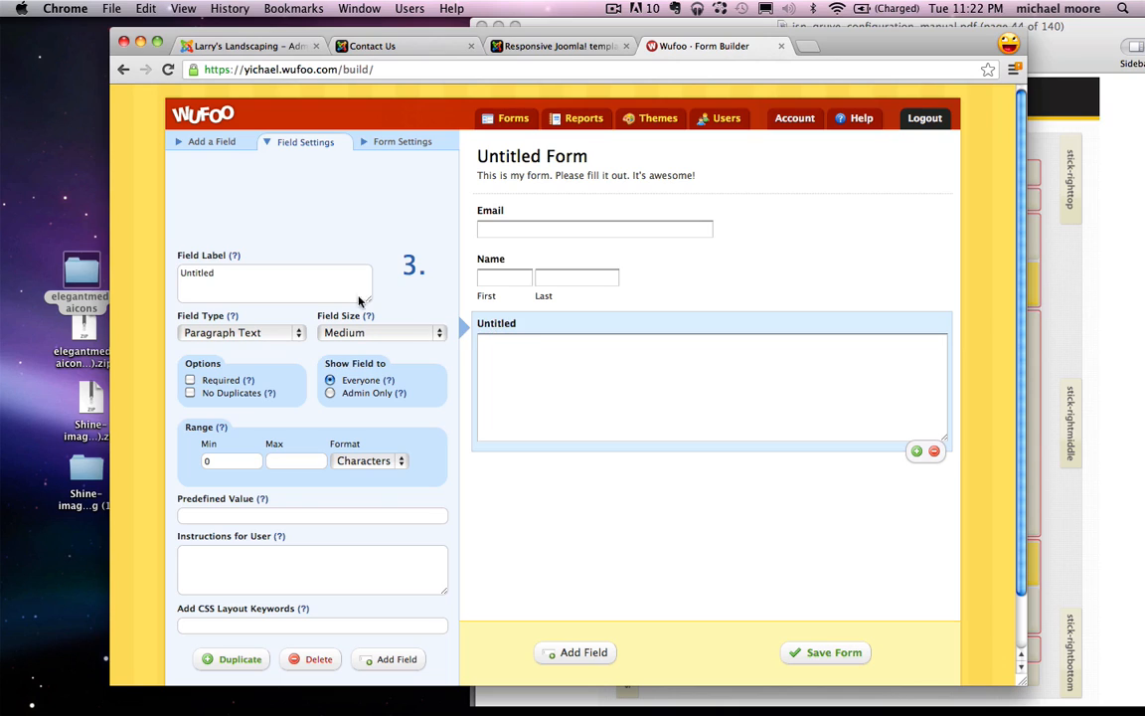
click(274, 279)
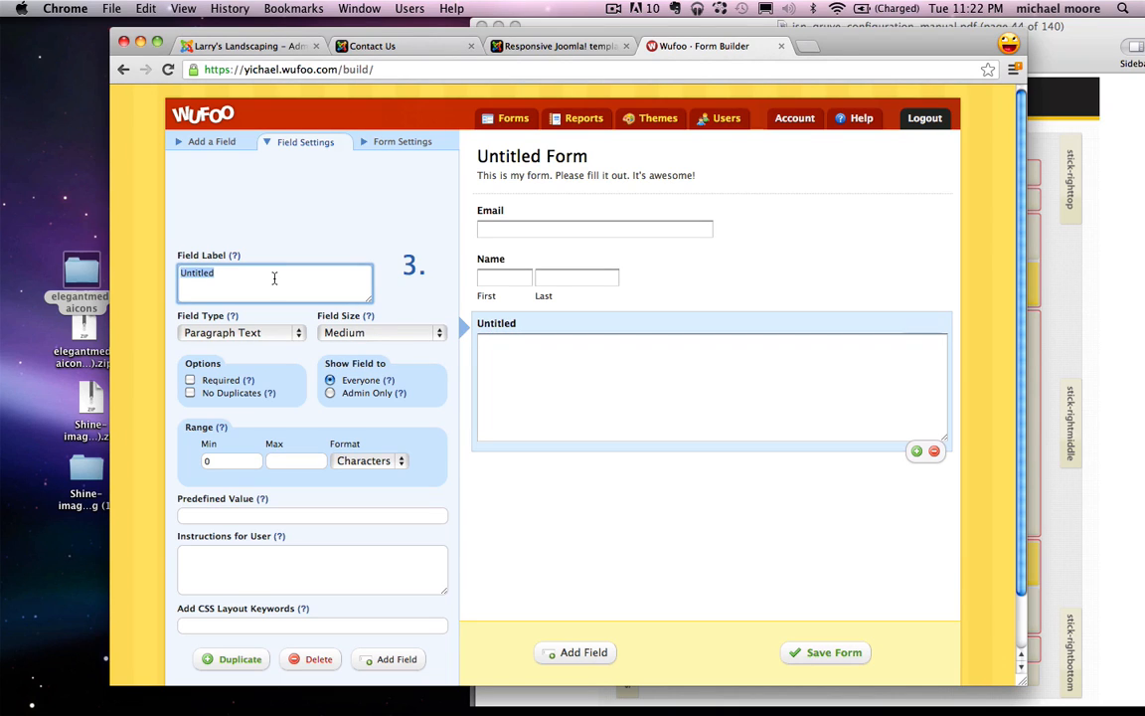
text(Mes)
key(BackSpace)
key(BackSpace)
key(BackSpace)
text(Your Message)
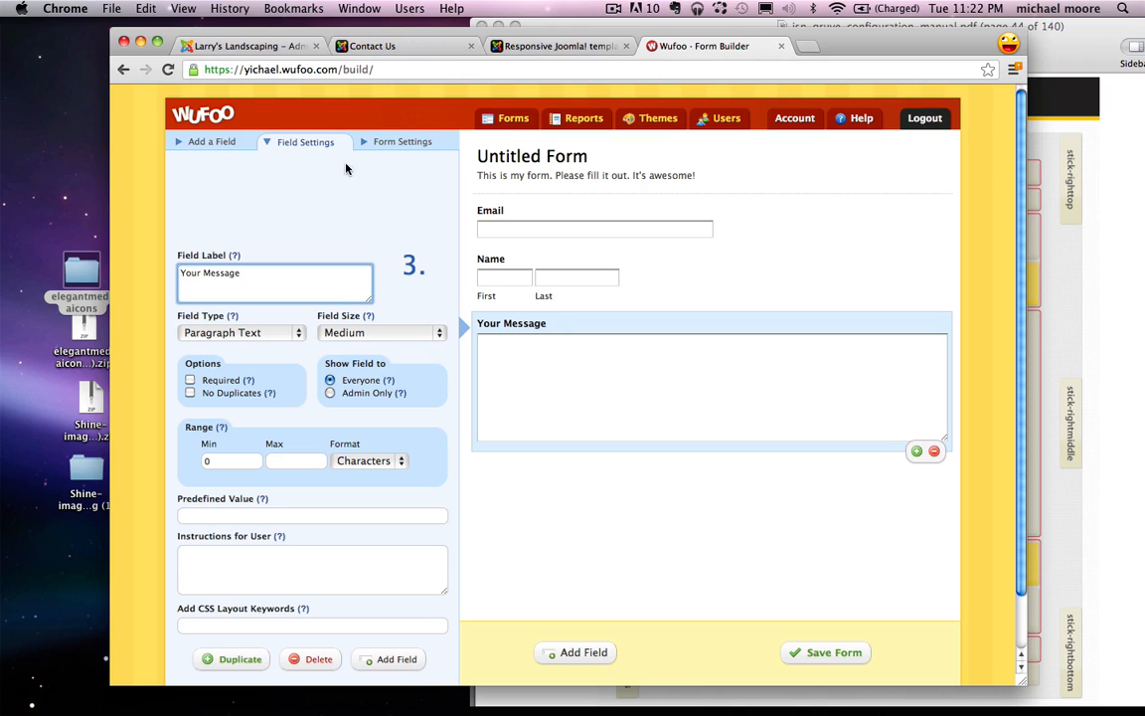
Step: Name the form 'Contact Us', delete its description, and save the form
click(408, 142)
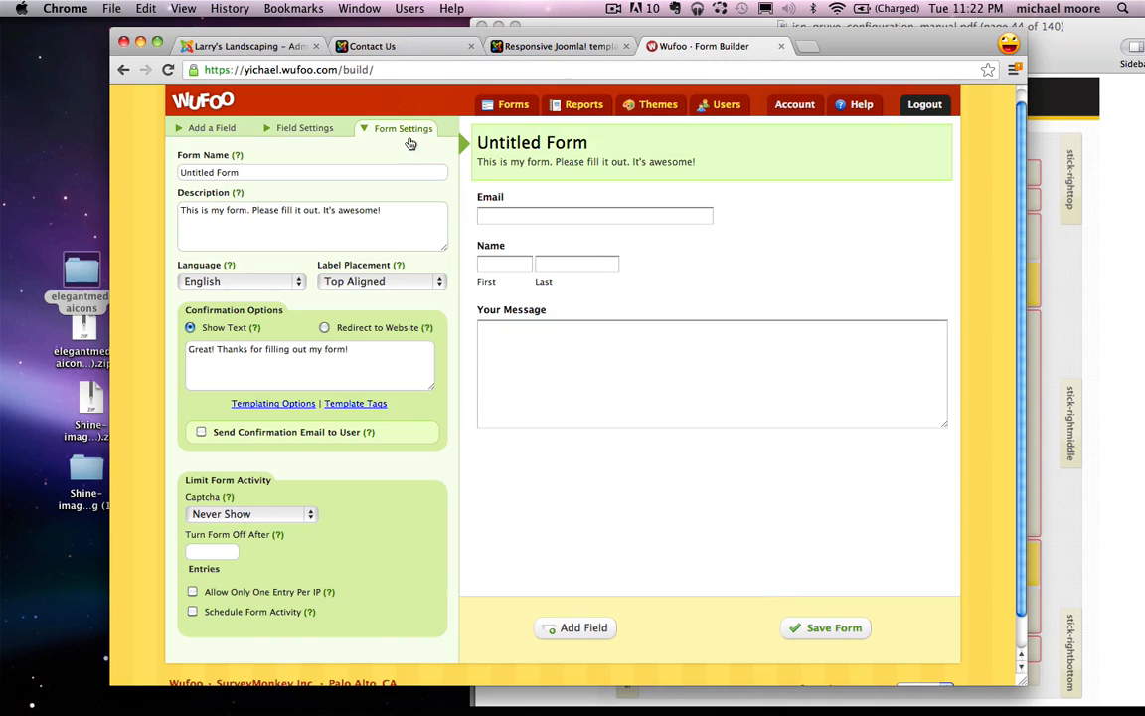
click(270, 176)
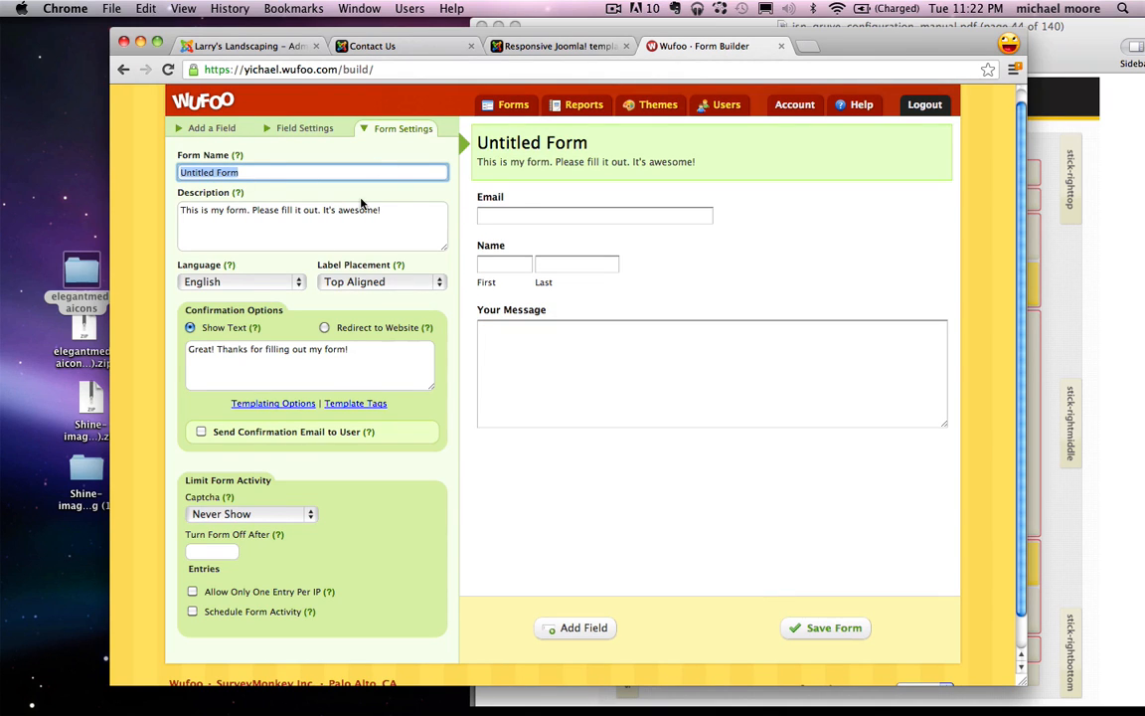
text(Contact Us)
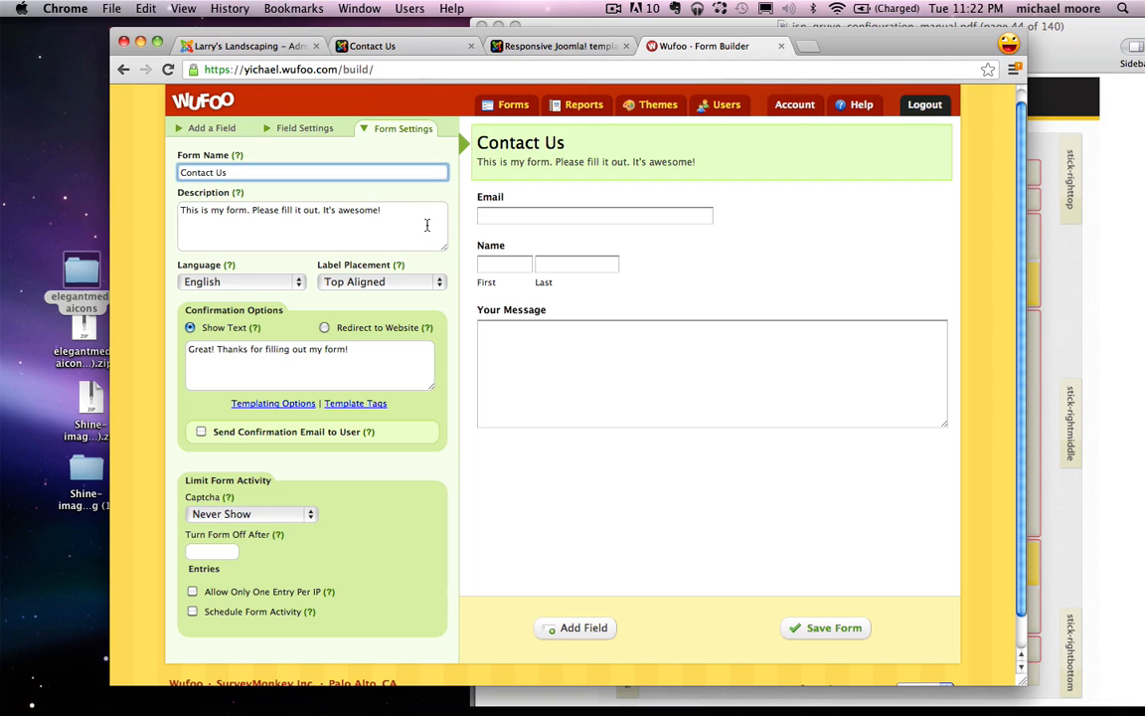
click(272, 206)
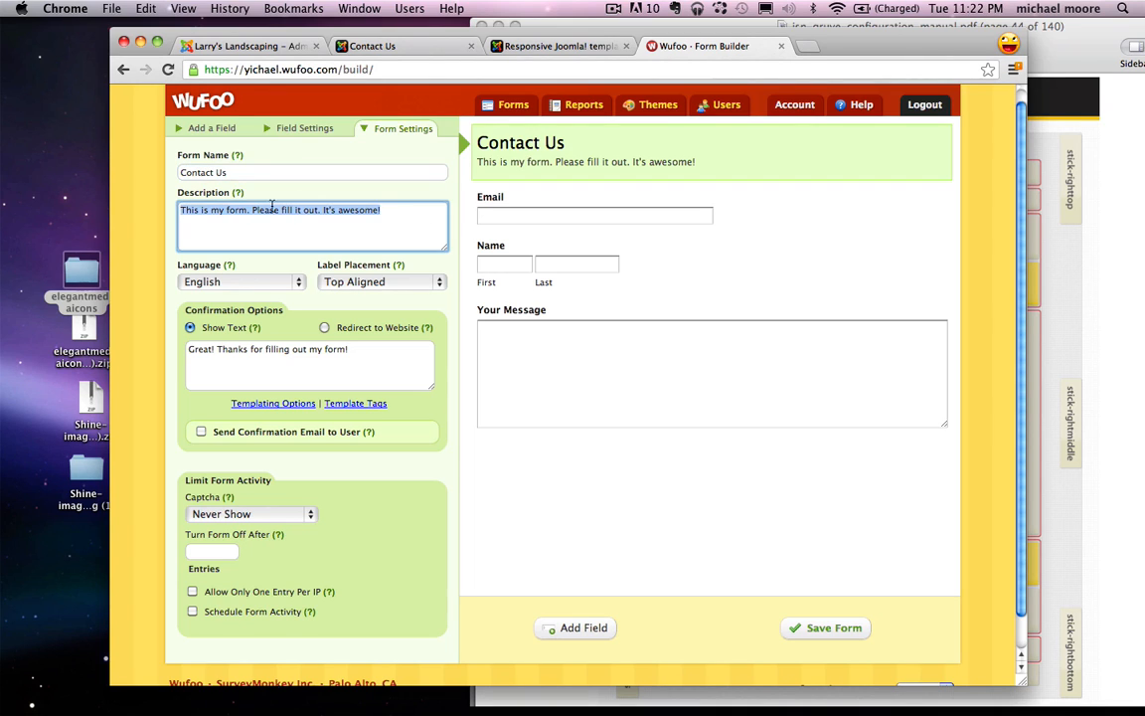
key(BackSpace)
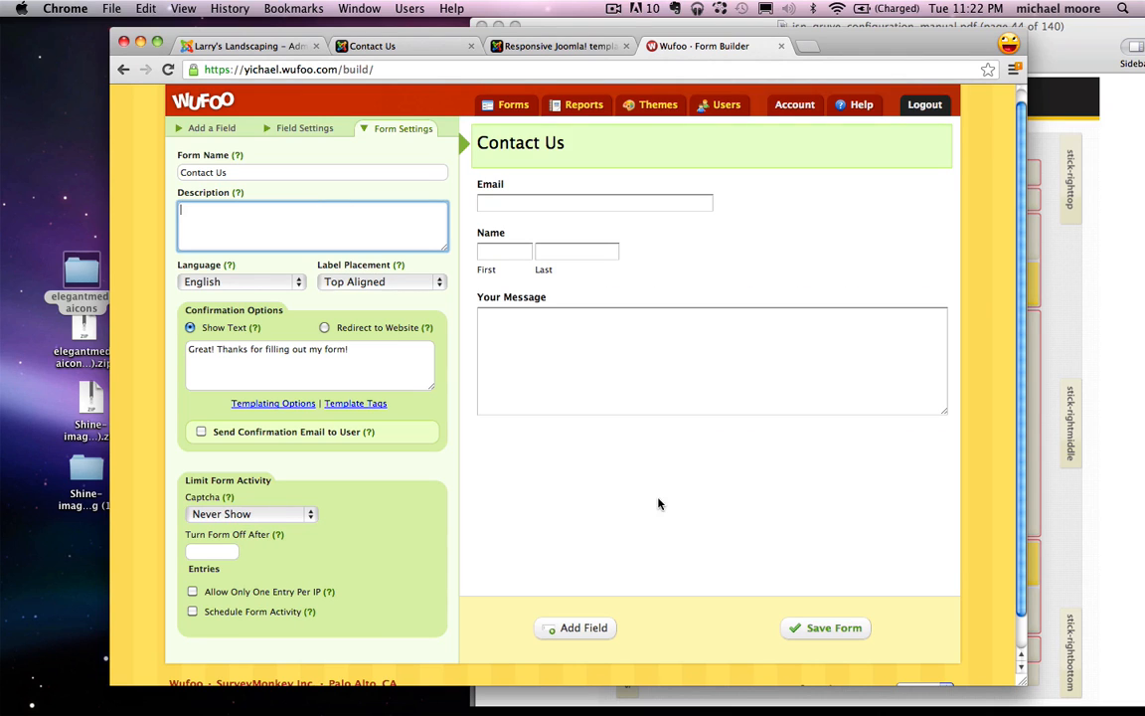
click(827, 629)
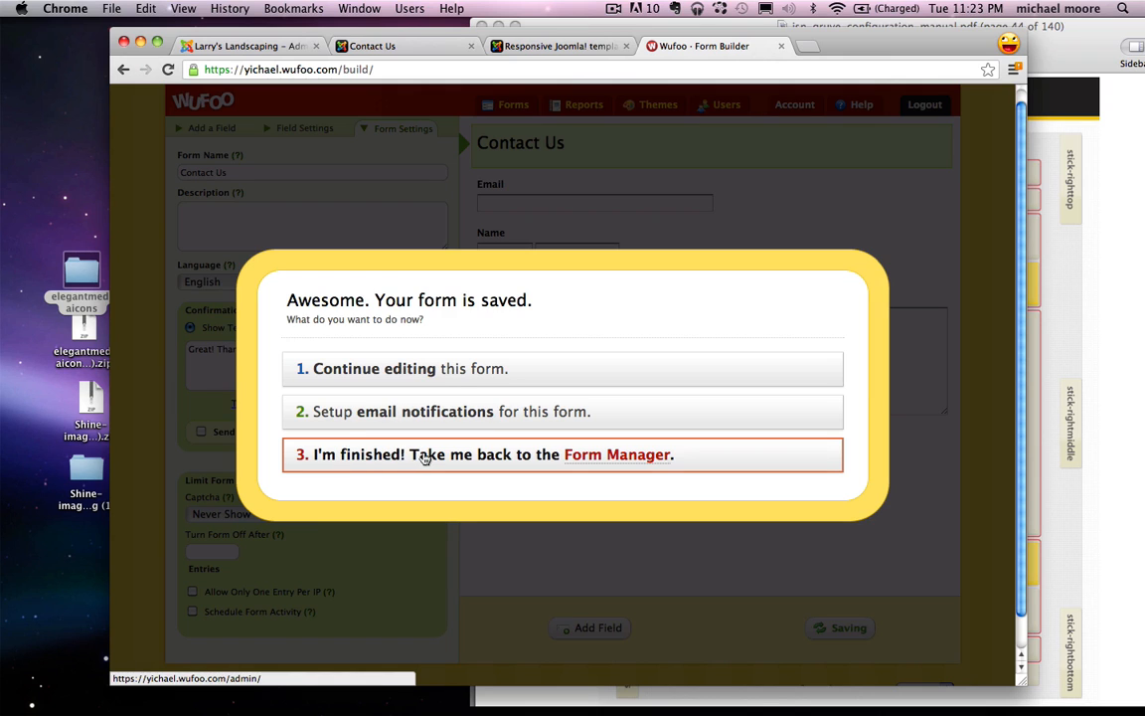
Step: Copy the Contact Us form's JavaScript embed code from the Form Code Manager
click(425, 456)
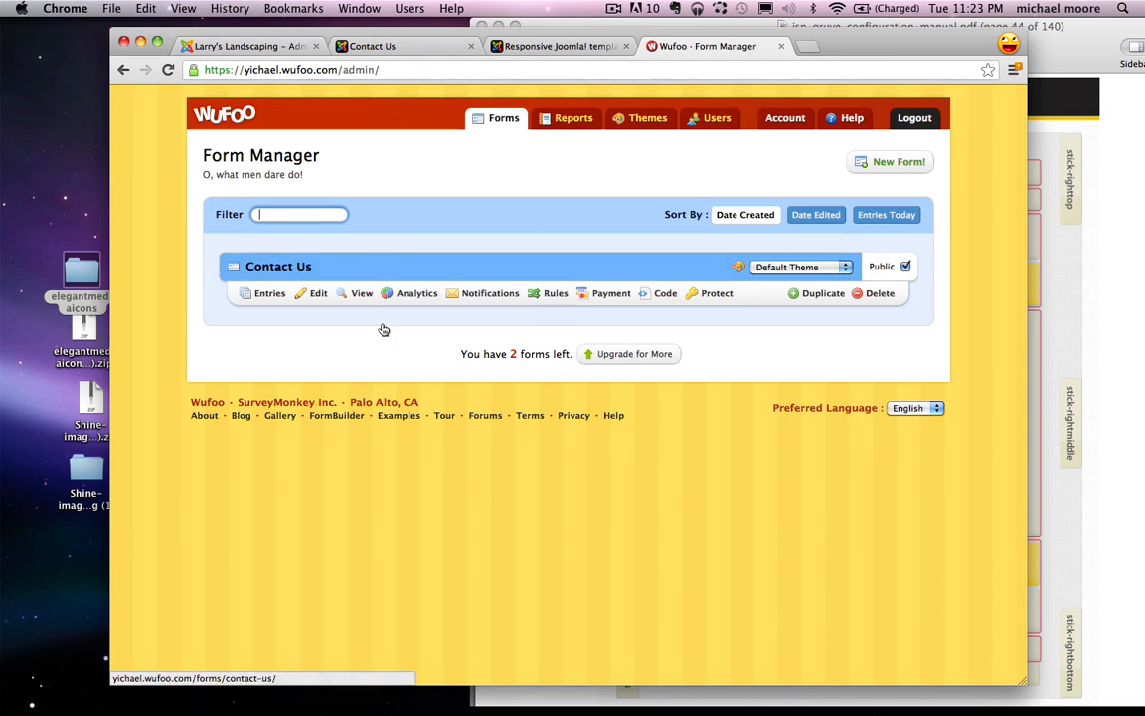
click(660, 297)
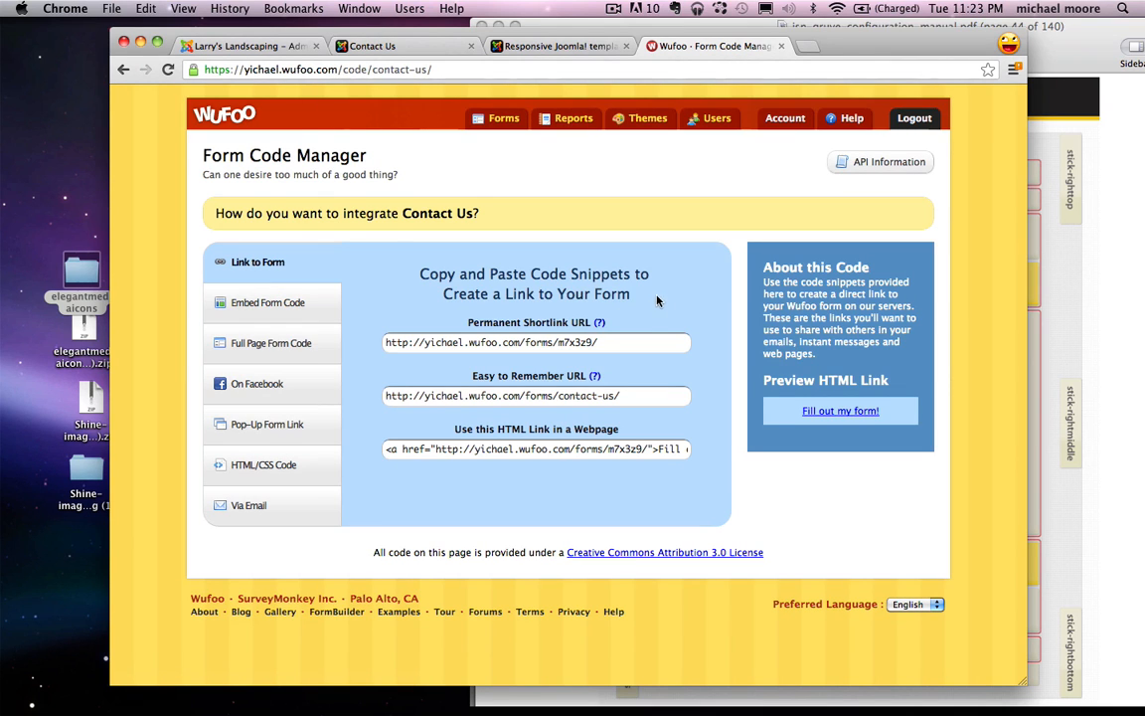
click(266, 304)
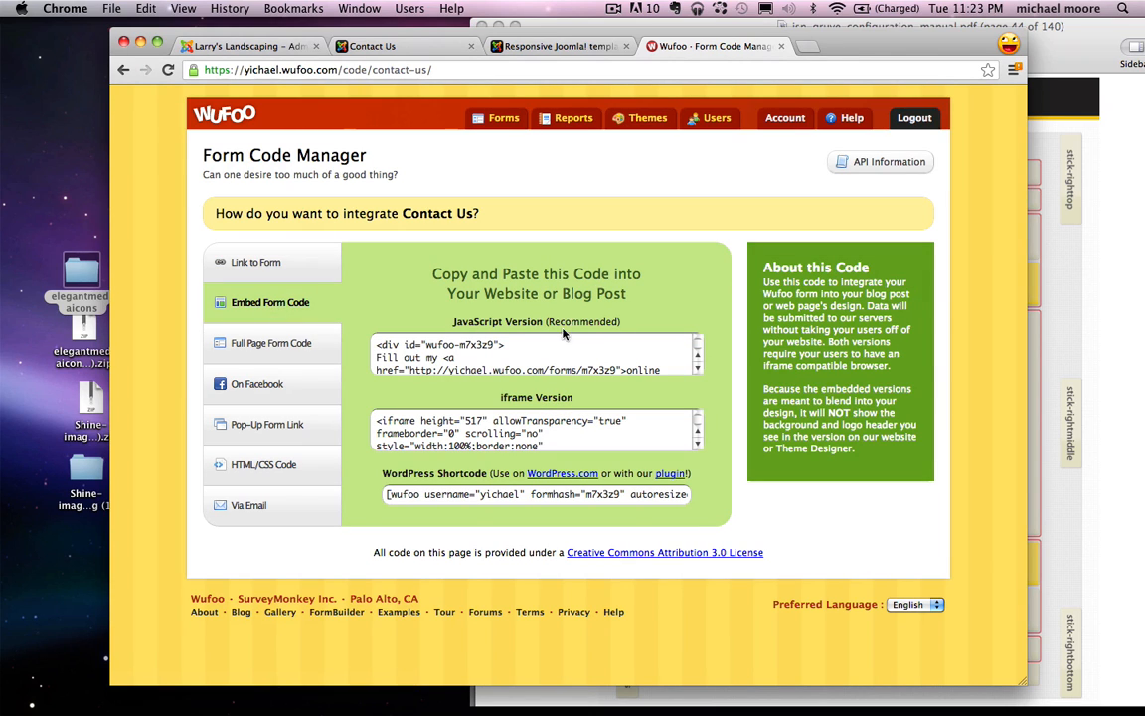
click(467, 354)
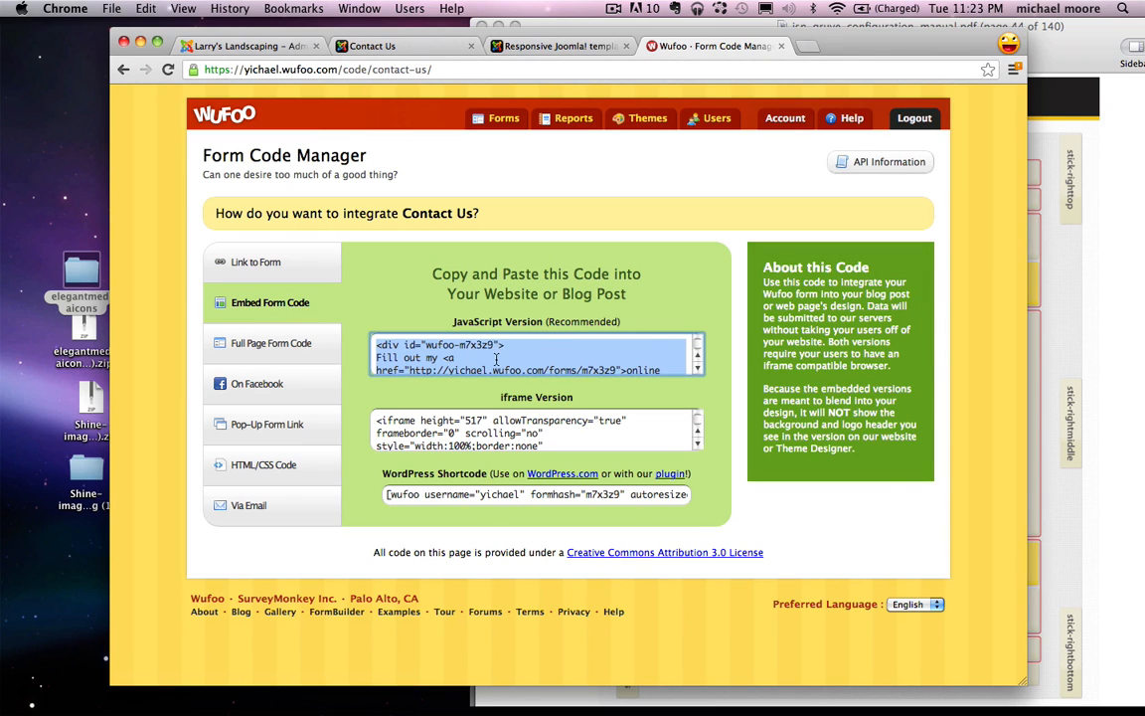
right_click(497, 362)
click(542, 419)
click(374, 47)
Step: Close the Testimonial editor and log back in to the Joomla administrator with username and password
click(267, 47)
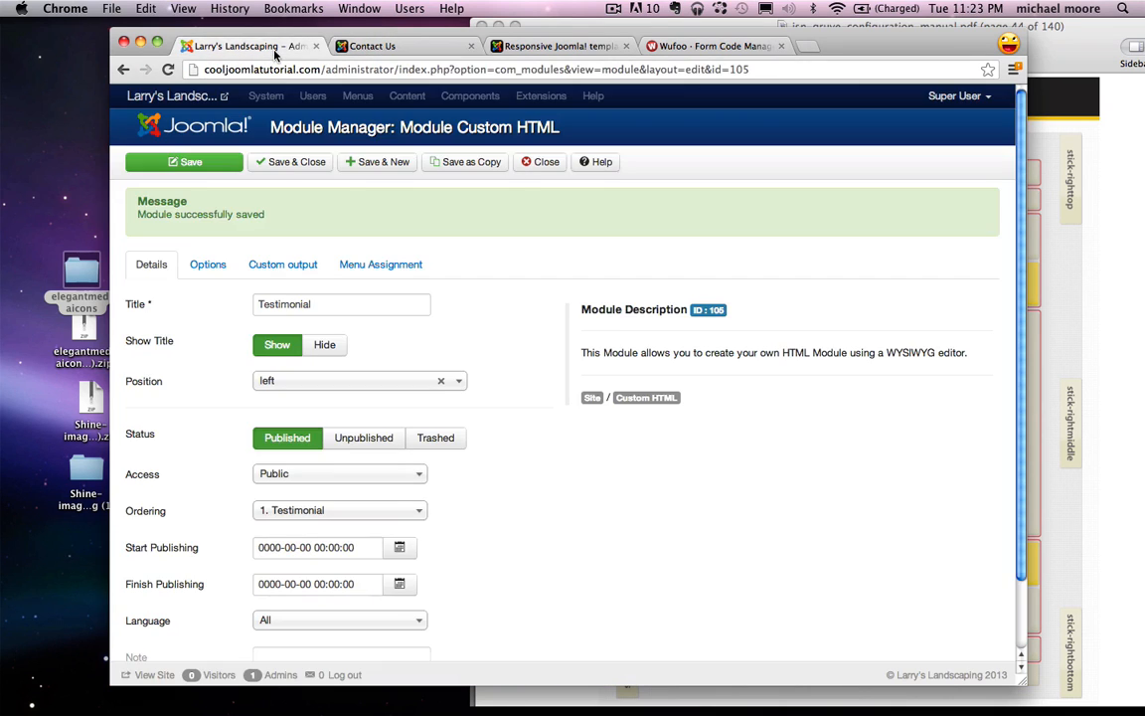
click(545, 162)
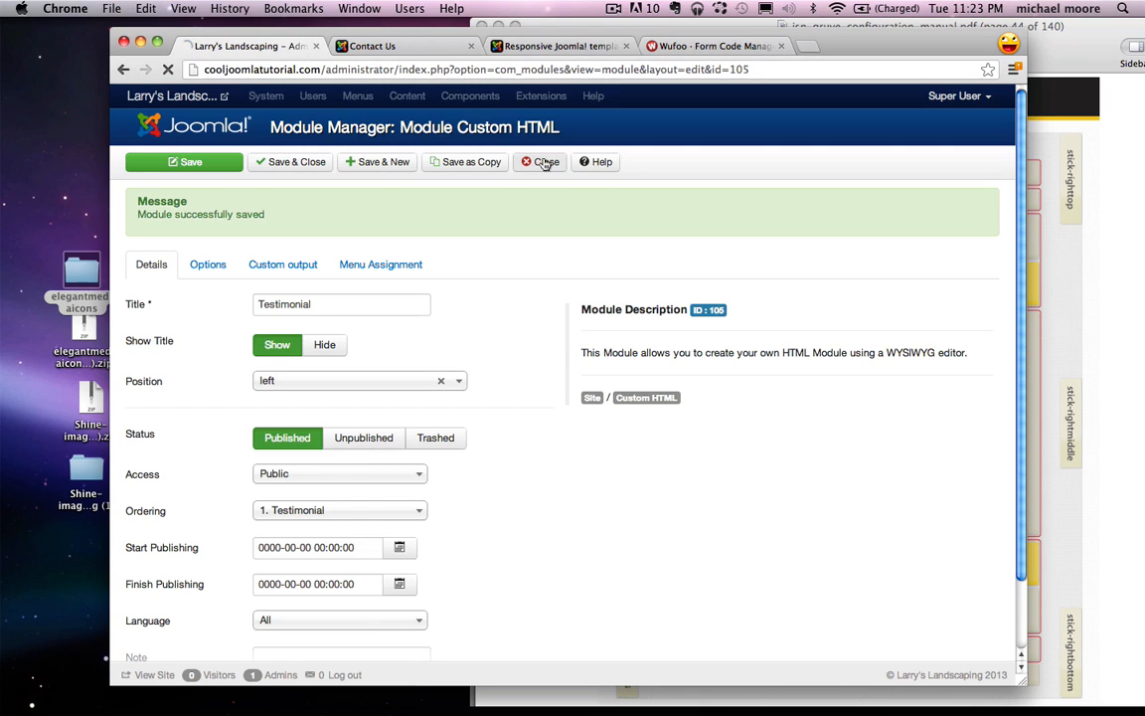
text(michael)
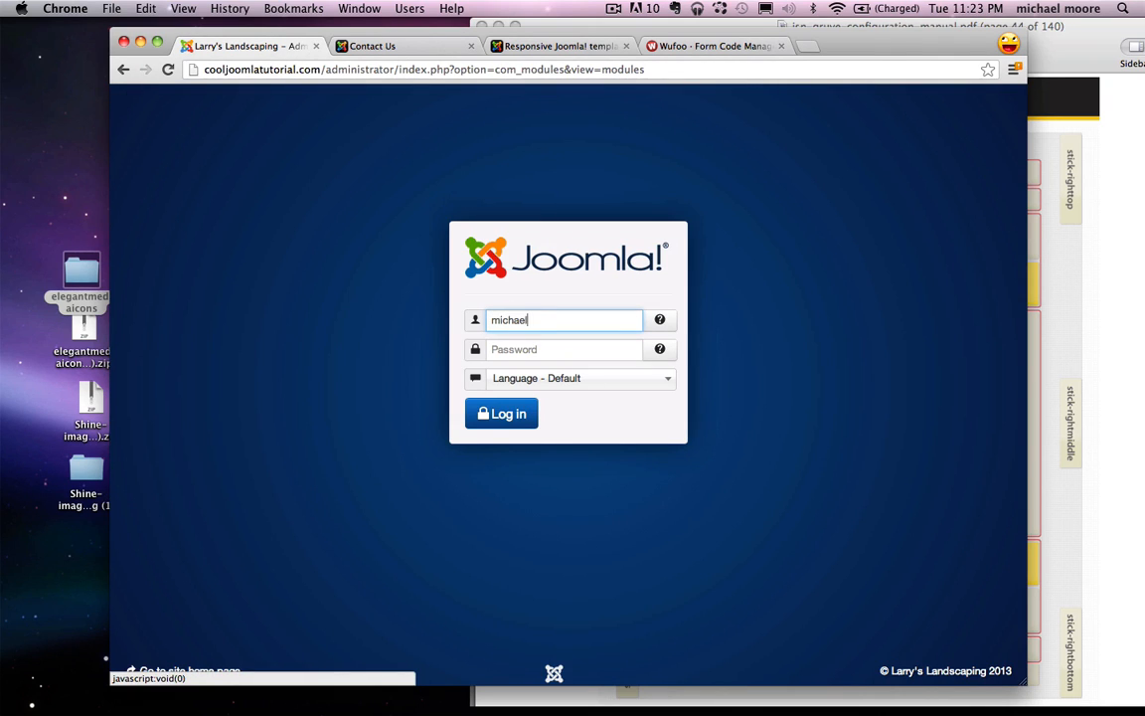
key(Tab)
text(••)
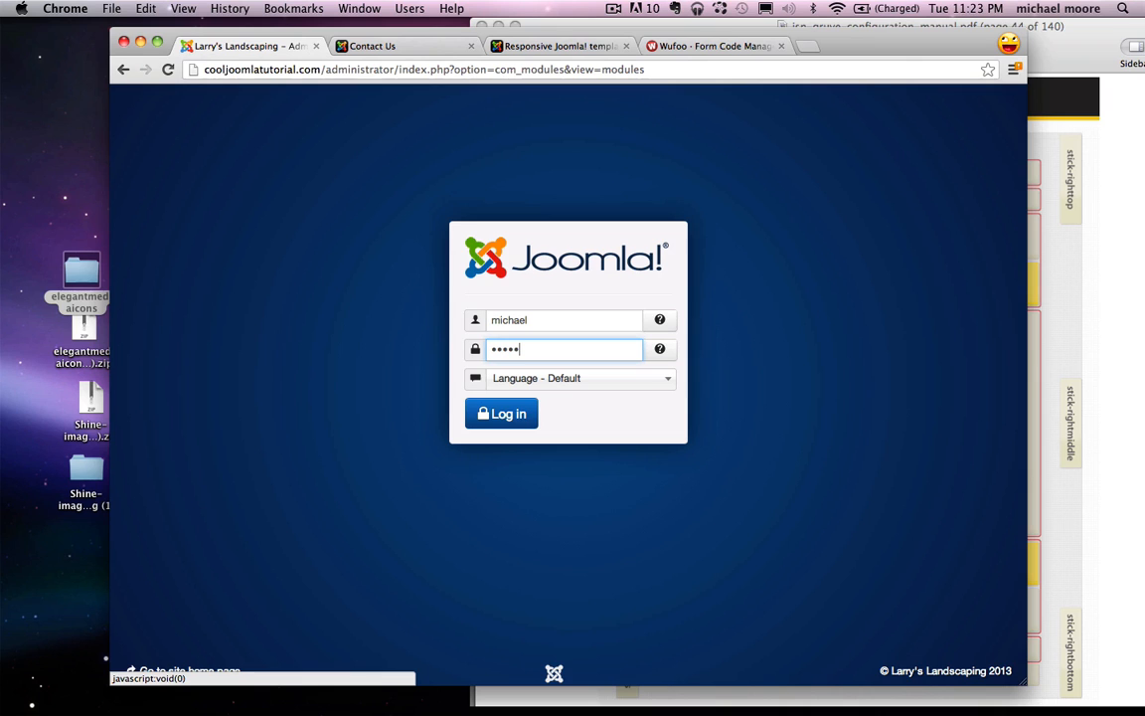
key(Return)
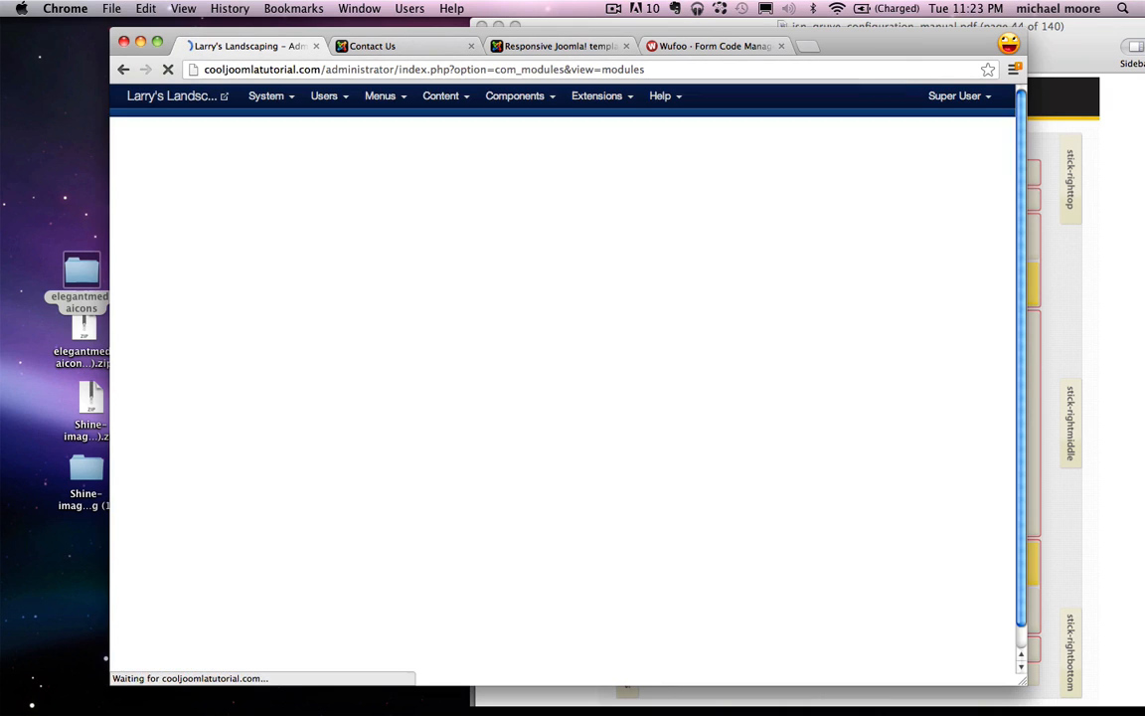
Step: Open the Article Manager from the Content menu
click(440, 96)
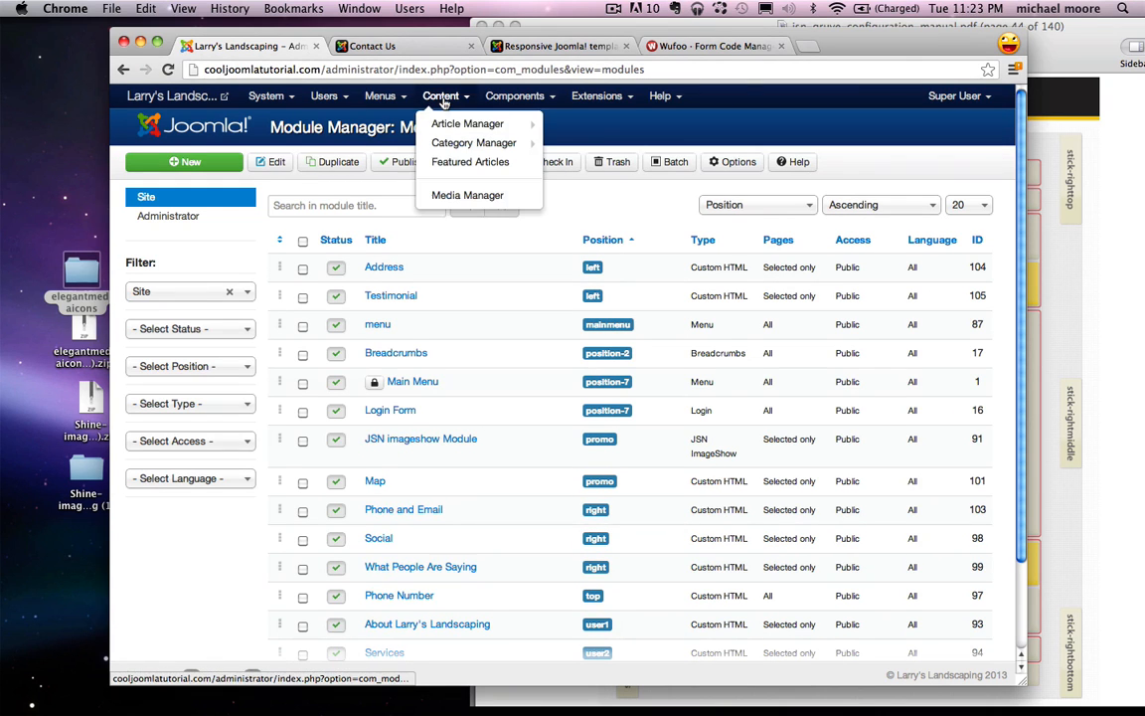
click(458, 122)
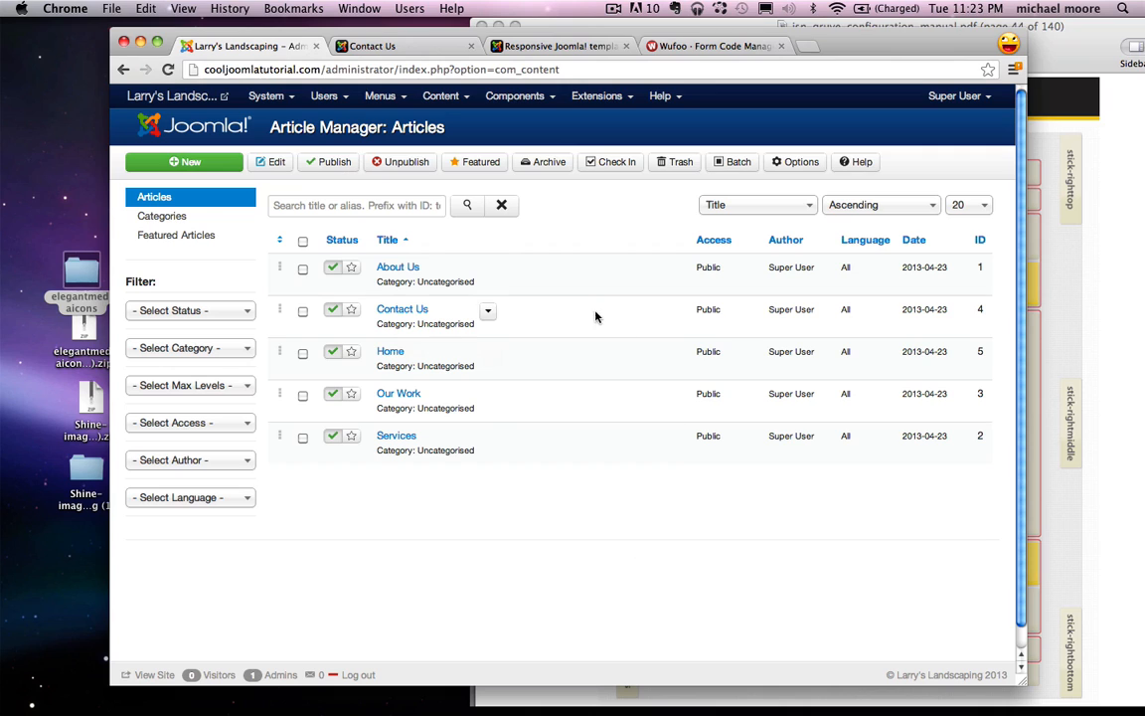
click(615, 96)
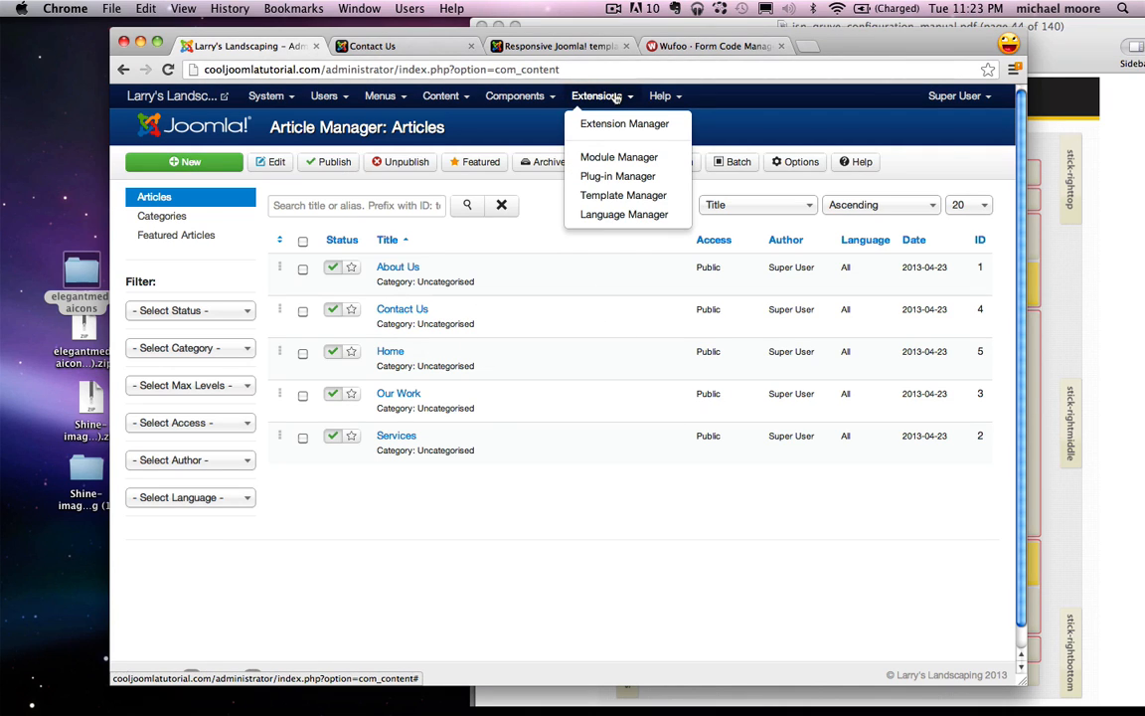
Step: Find and open the Editor - TinyMCE plug-in by searching 'tiny' in the Plug-in Manager
click(617, 176)
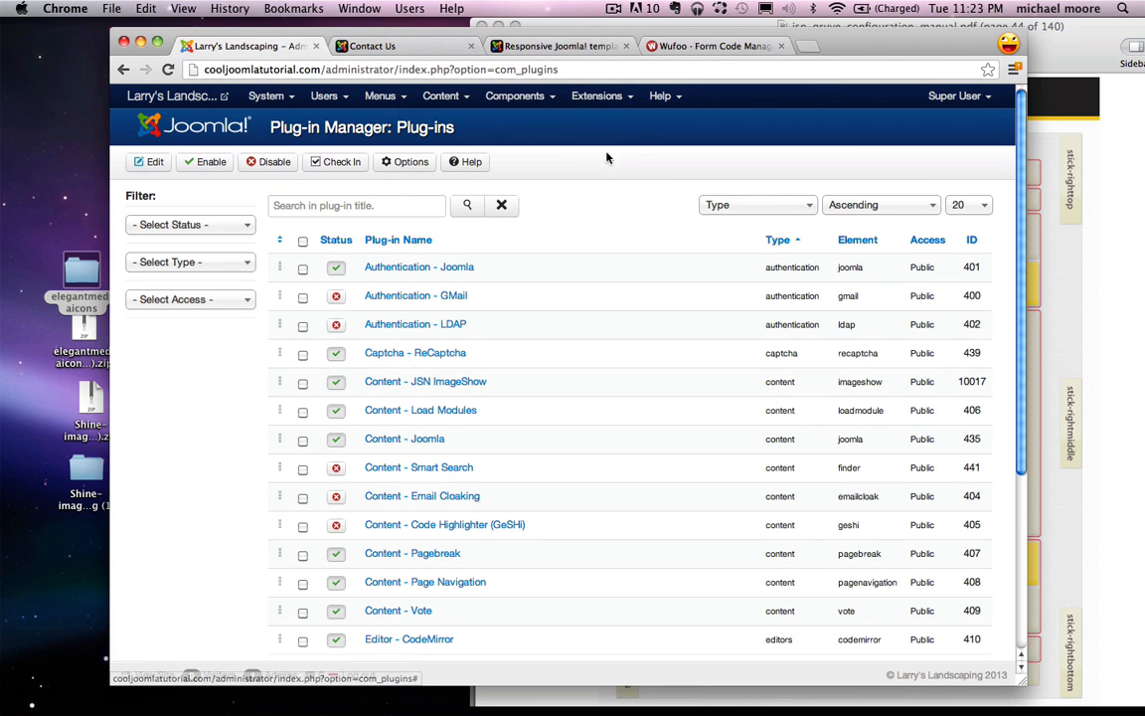
click(379, 204)
text(tiny)
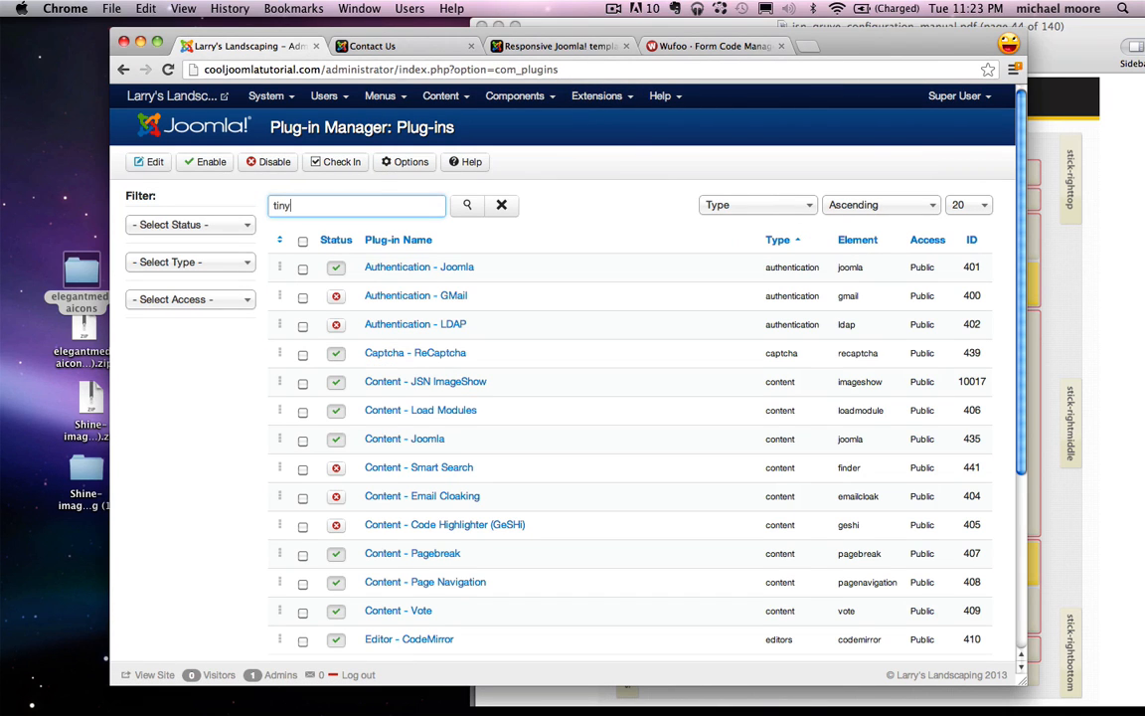
click(465, 205)
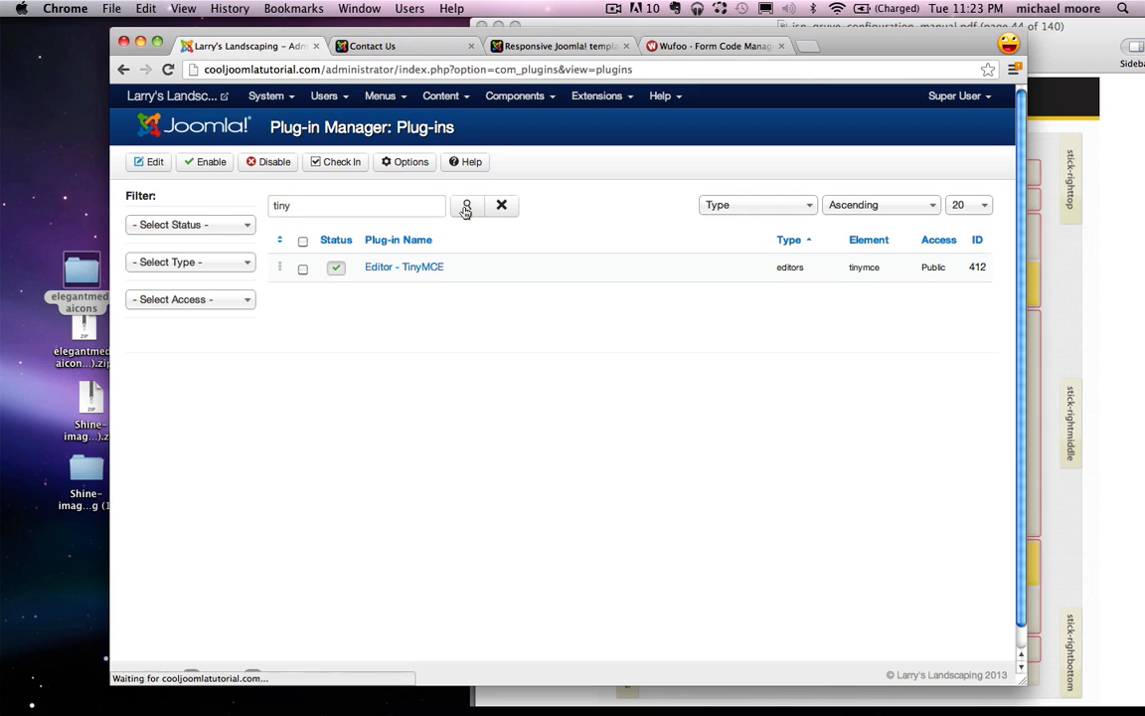
click(409, 270)
Step: Remove 'script' from Prohibited Elements, leaving 'applet', save and close, and return to Article Manager
click(208, 201)
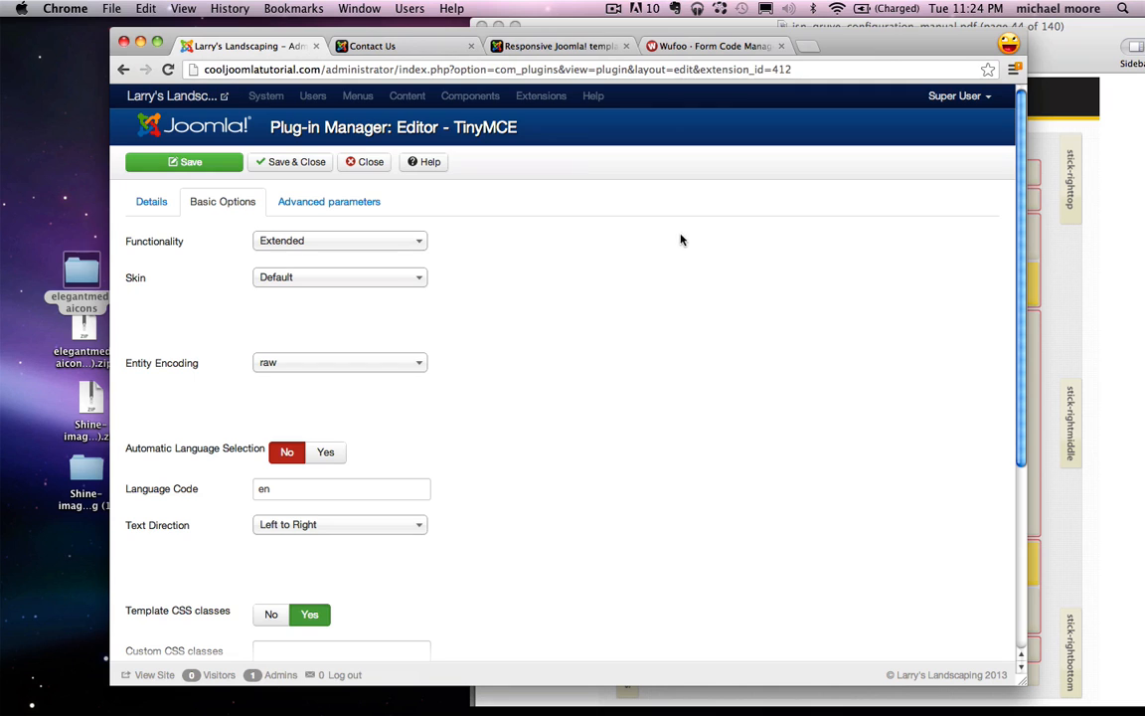
scroll(685, 233, down, 5)
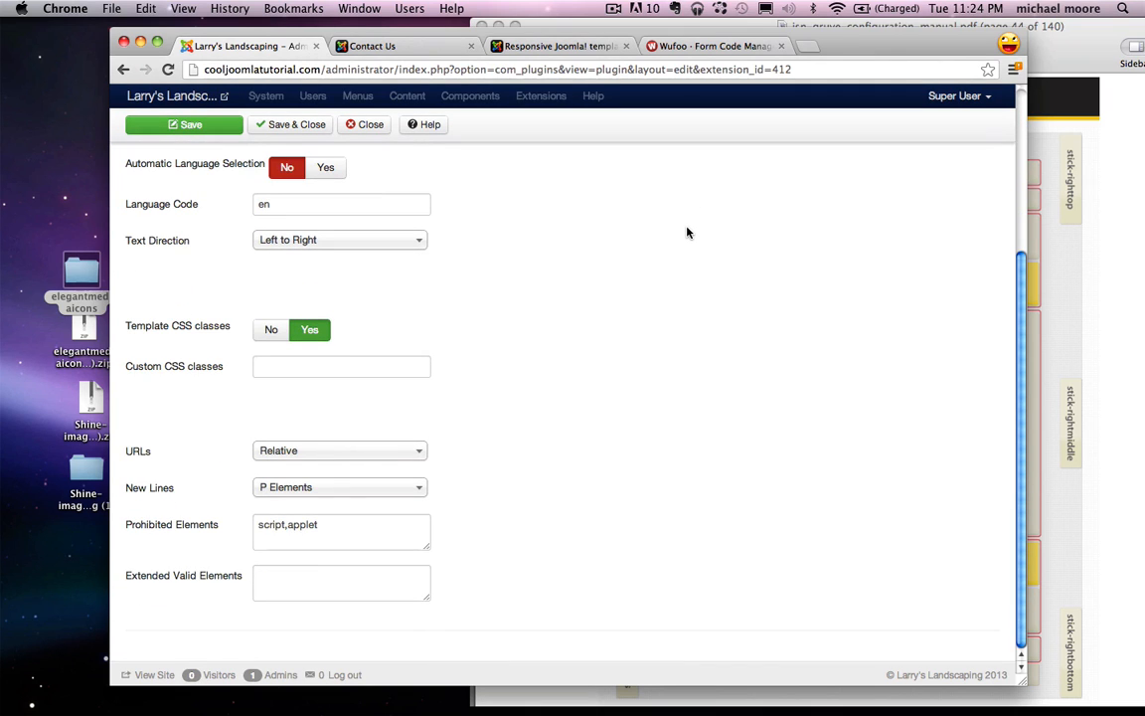
drag(257, 527, 275, 529)
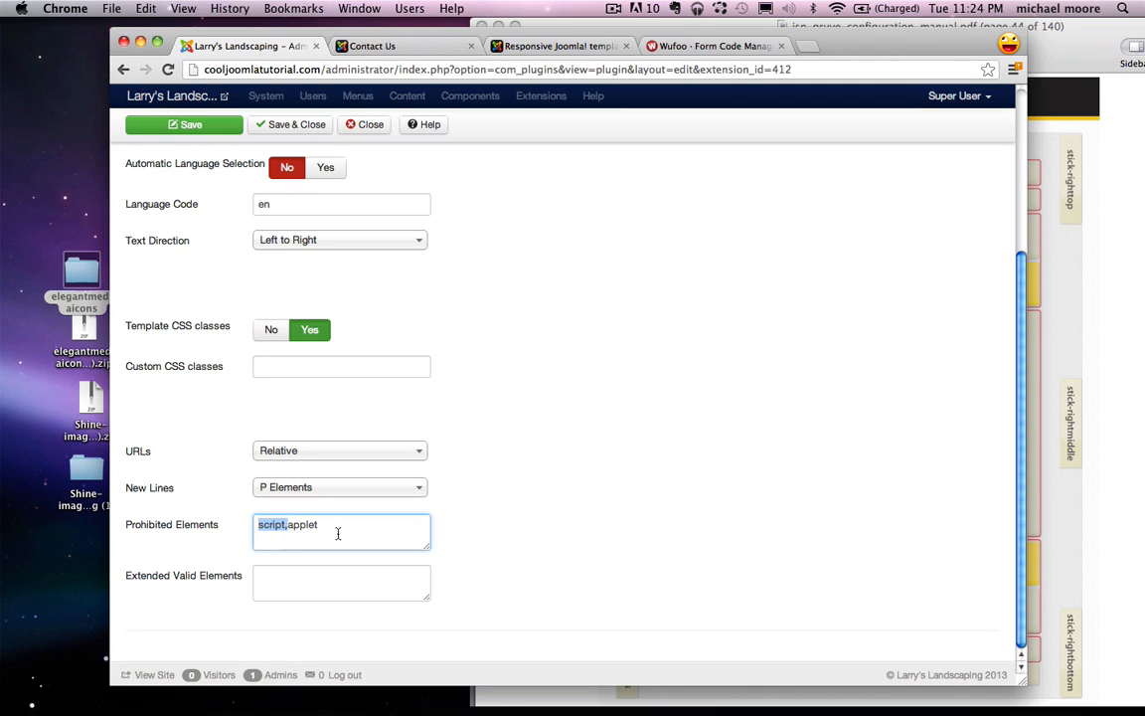
key(BackSpace)
scroll(300, 525, up, 5)
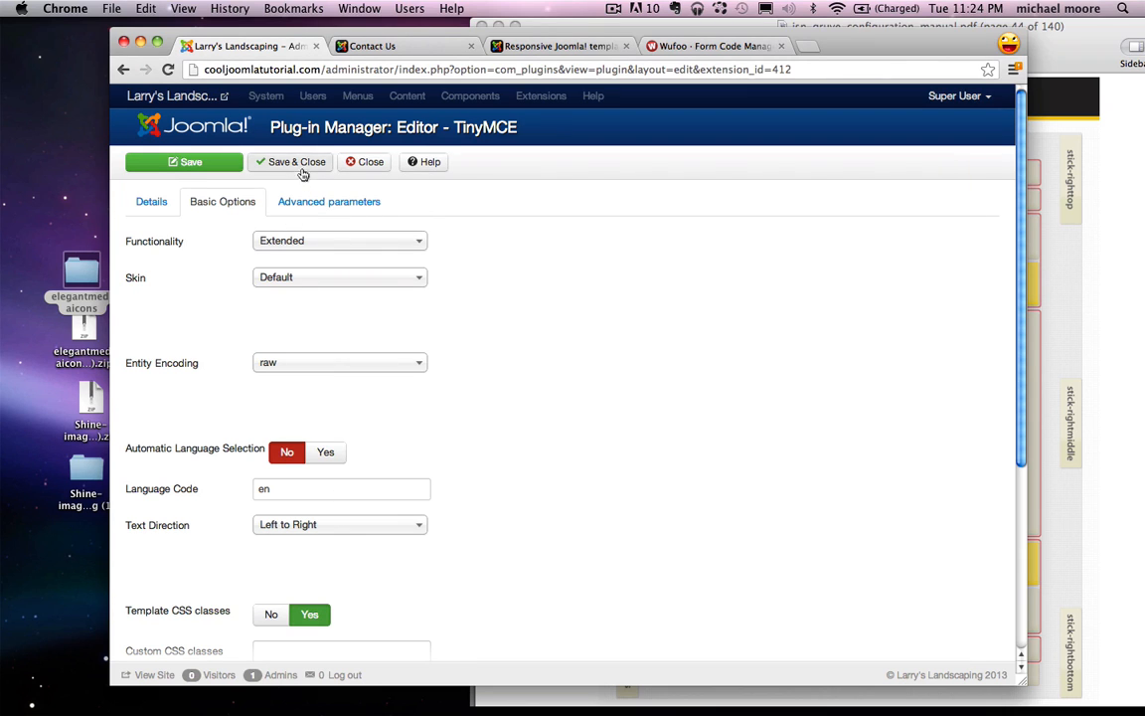
click(295, 165)
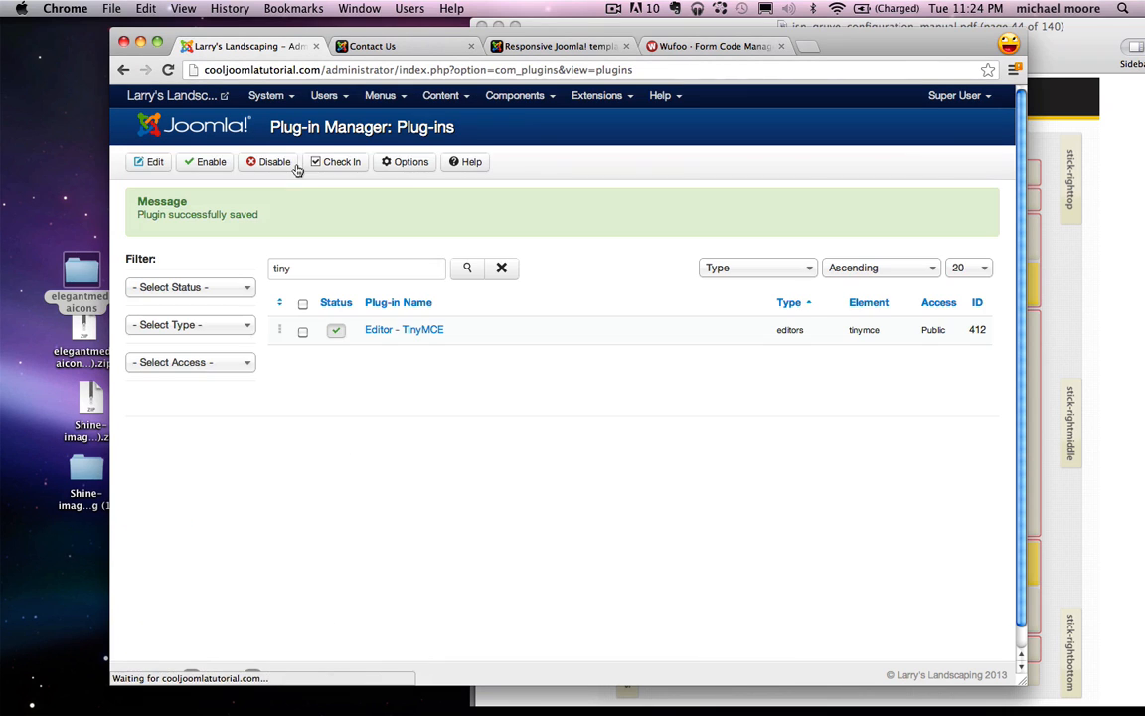
click(435, 95)
click(470, 123)
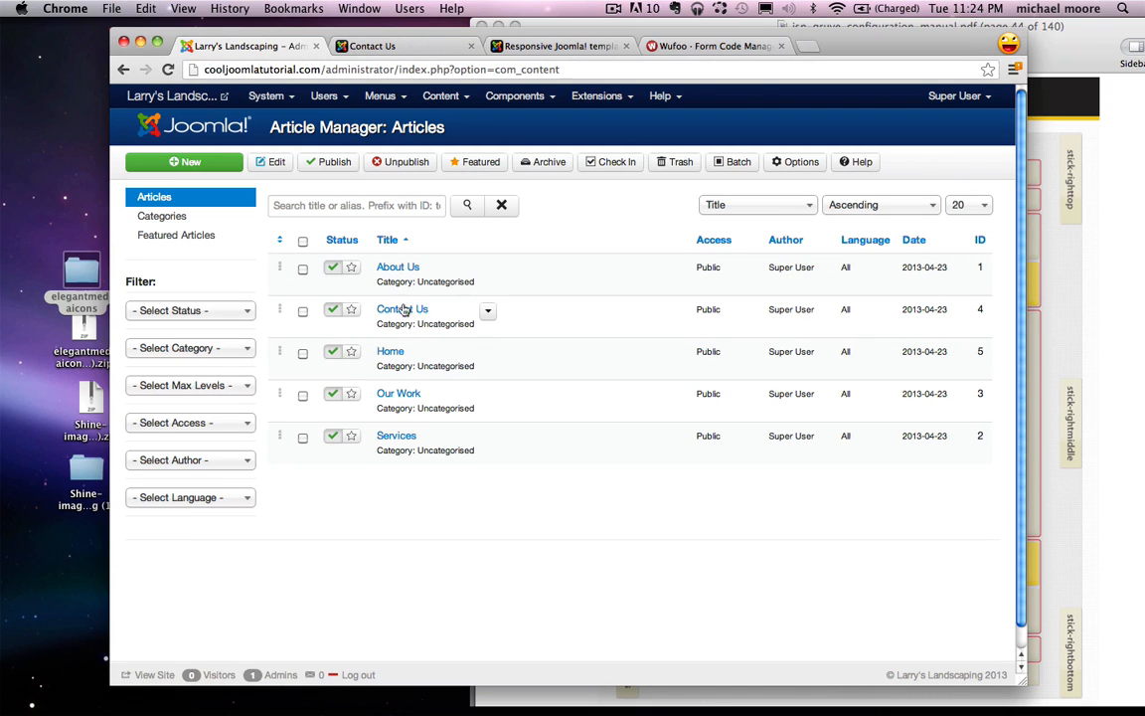
Step: Paste the Wufoo form embed code into the Contact Us article's HTML source, save, and view the live page
click(404, 313)
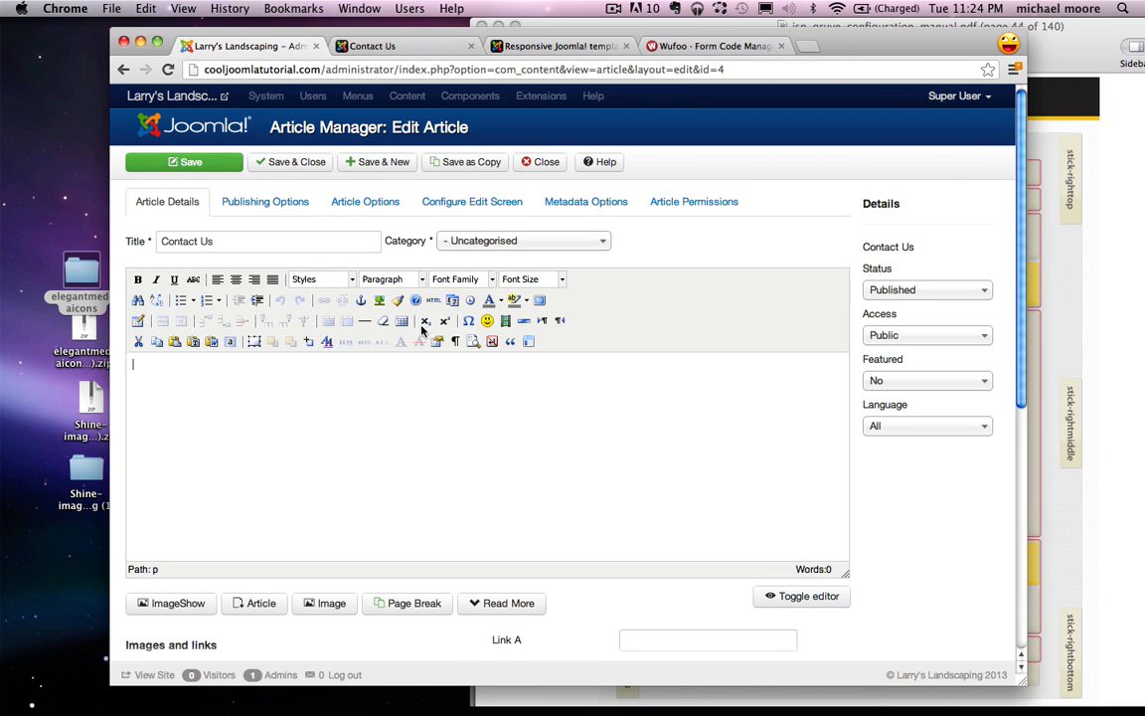
click(434, 299)
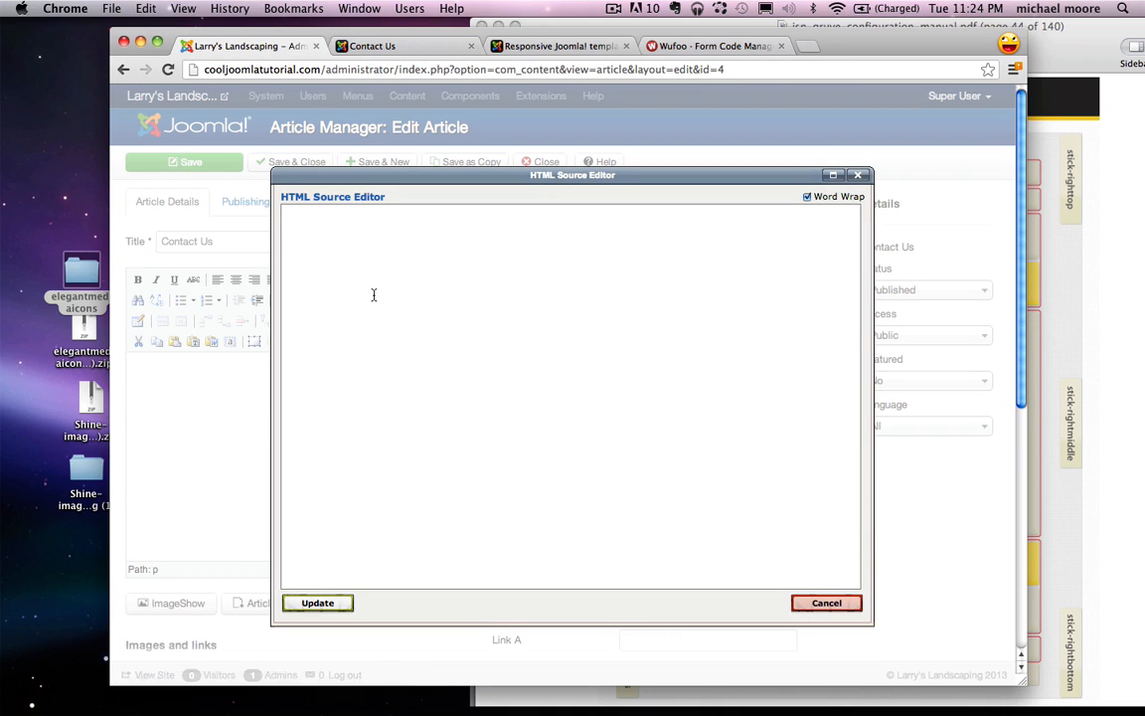
text(<div id="wufoo-m7x3z9"> Fill out my <a href="http://yichael.wufoo.com/forms/m7x3z9">online form</a>. </div> <script type="text/javascript">var m7x3z9;(function(d, t) { var s = d.createElement(t), options = { 'userName':'yichael', 'formHash':'m7x3z9', 'autoResize':true, 'height':'517', 'async':true, 'header':'show'}; s.src = ('https:' == d.location.protocol ? 'https://' : 'http://') + 'wufoo.com/scripts/embed/form.js'; s.onload = s.onreadystatechange = function() { var rs = this.readyState; if (rs) if (rs != 'complete') if (rs != 'loaded') return; try { m7x3z9 = new WufooForm();m7x3z9.initialize(options);m7x3z9.display(); } catch (e) {}}; var scr = d.getElementsByTagName(t)[0], par = scr.parentNode; par.insertBefore(s, scr); })(document, 'script');</script>)
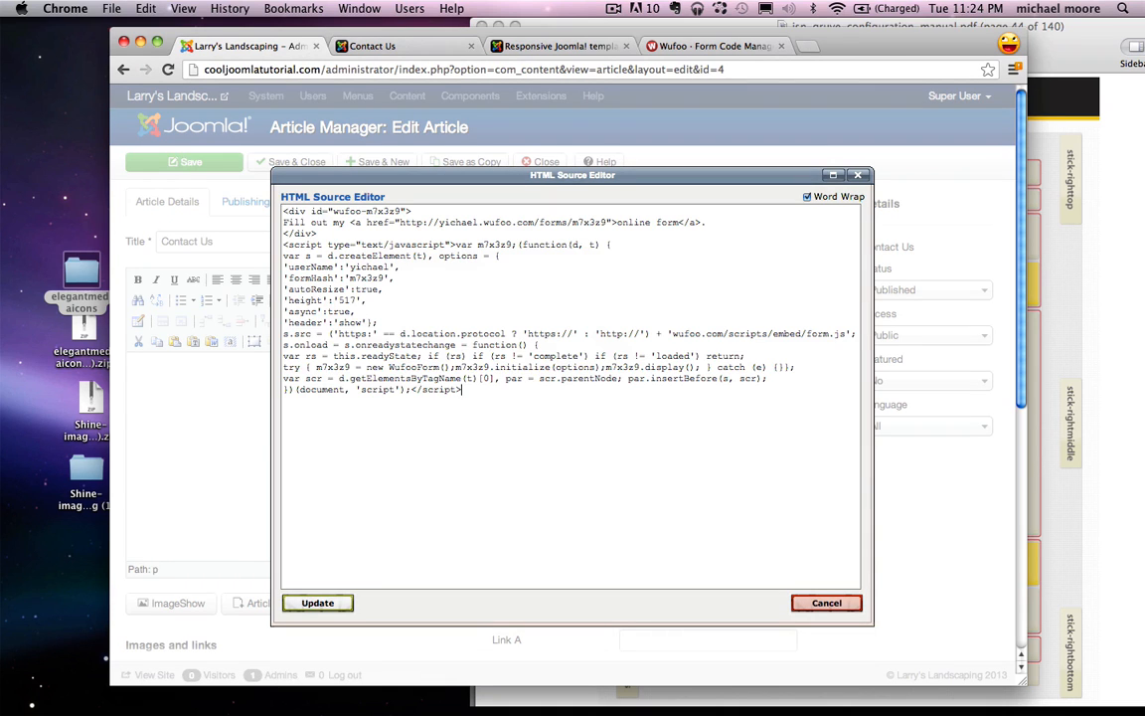
click(340, 604)
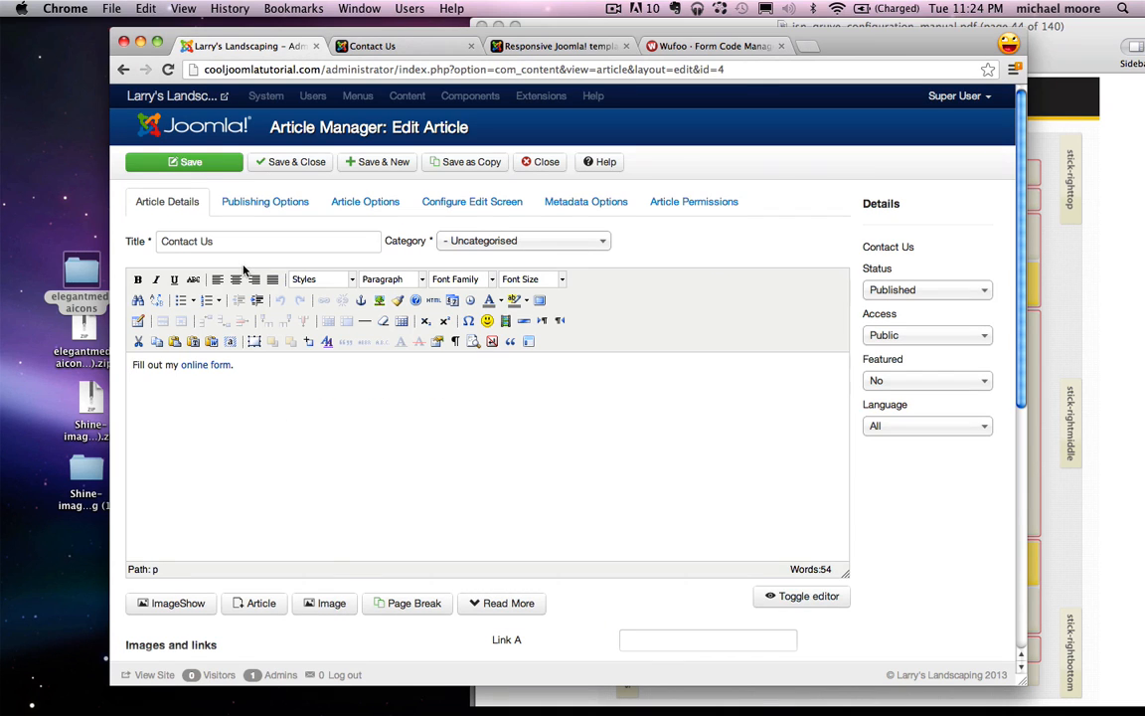
click(207, 157)
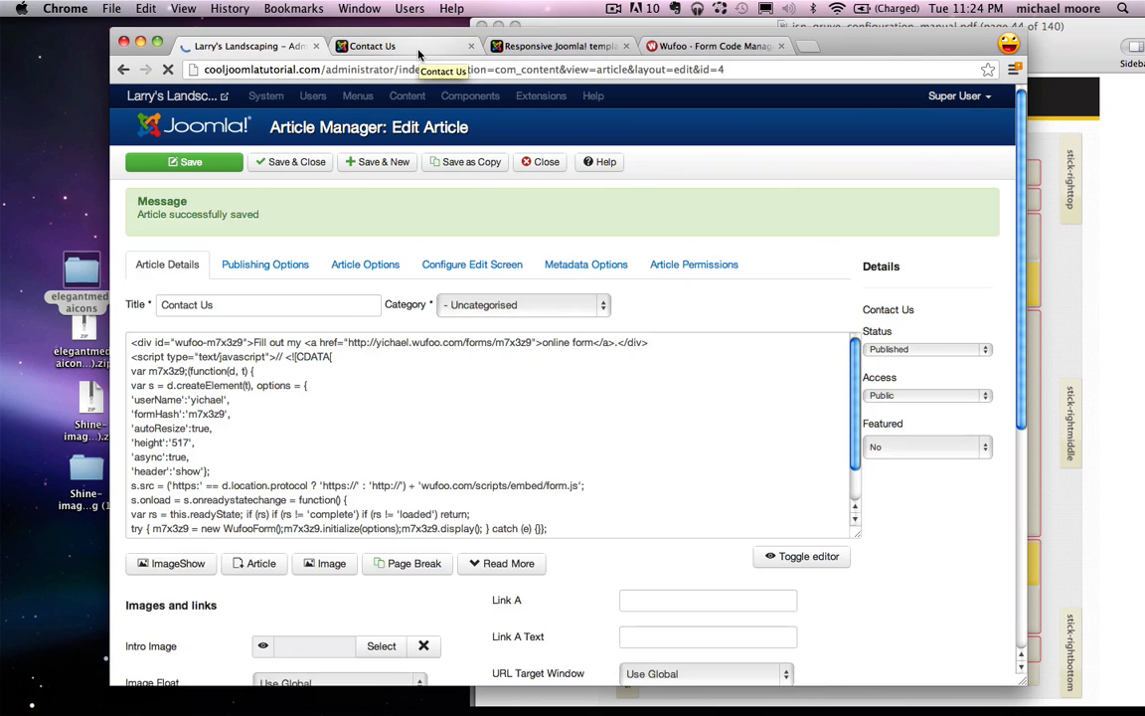
click(419, 53)
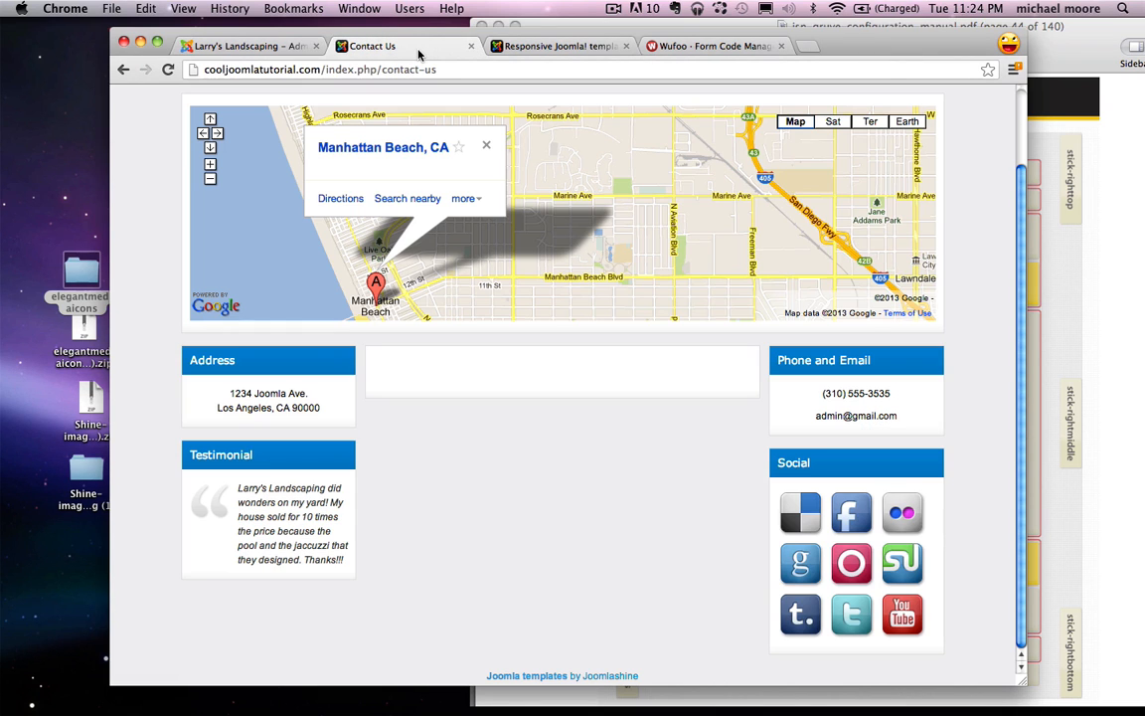
Step: Reload the Contact Us page to confirm the Wufoo form shows, then return to the Larry's Landscaping Home page
click(168, 70)
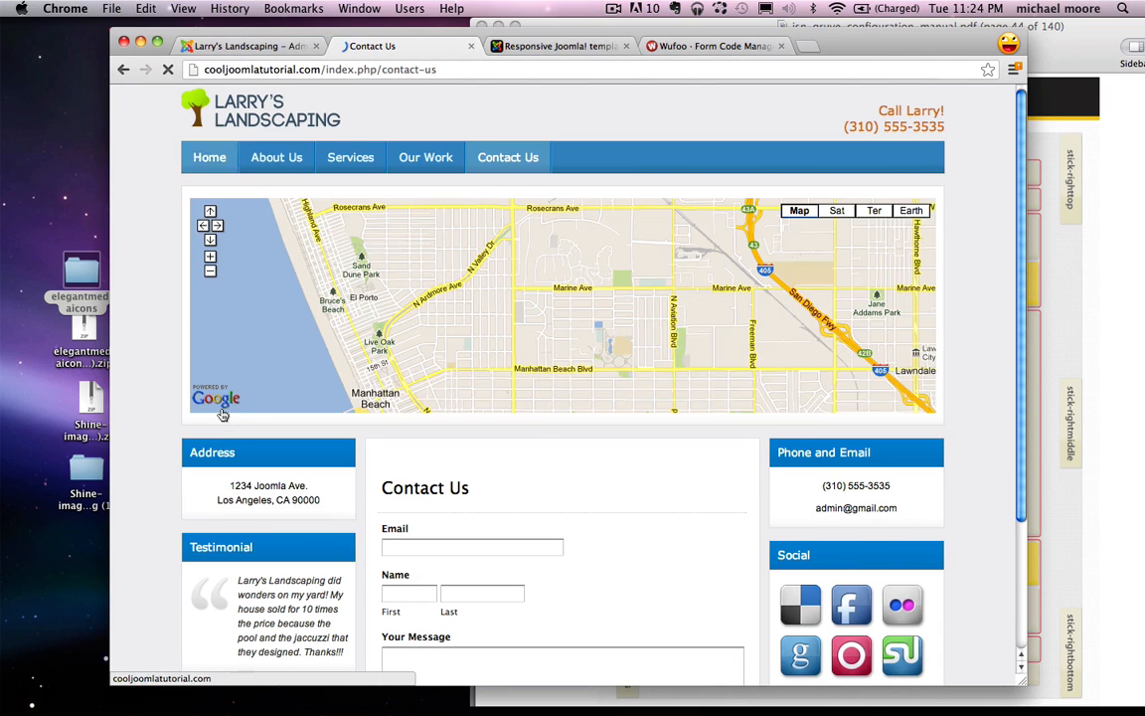
scroll(473, 427, down, 3)
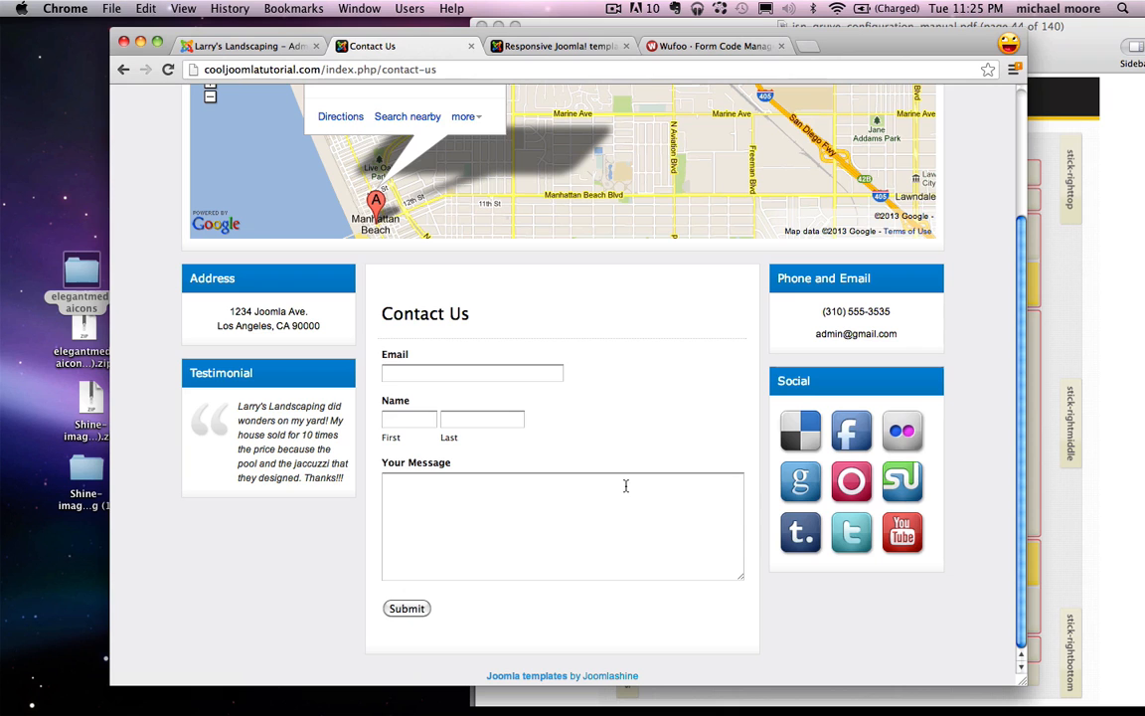
scroll(626, 485, up, 3)
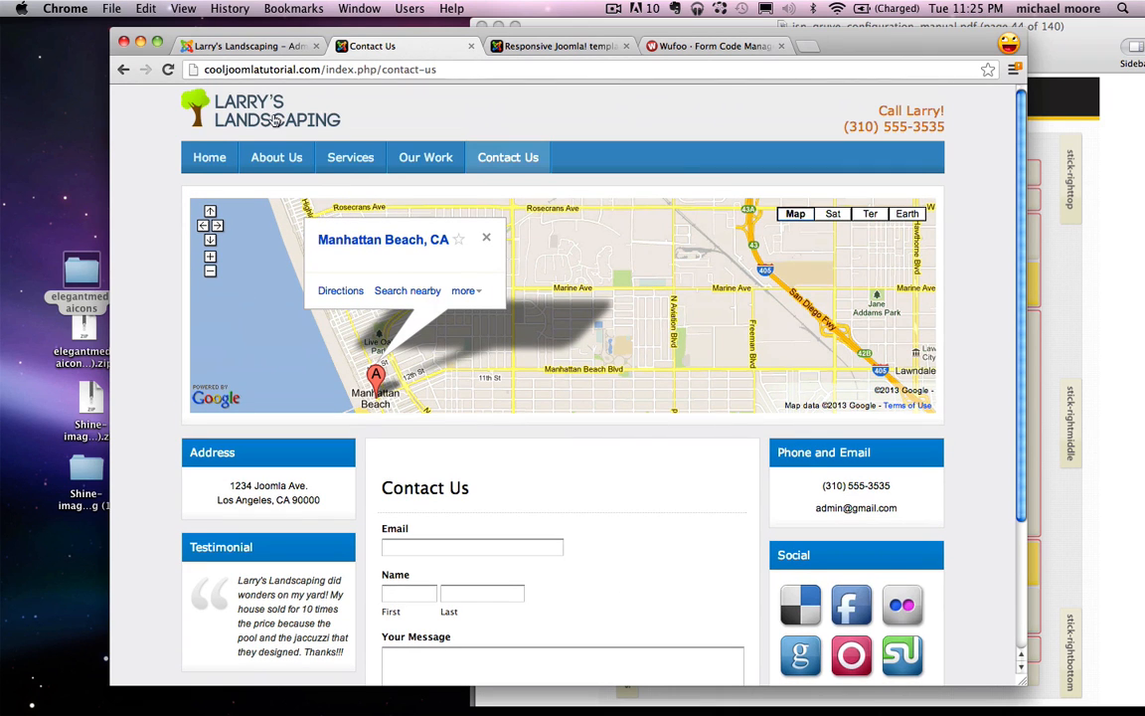
click(219, 94)
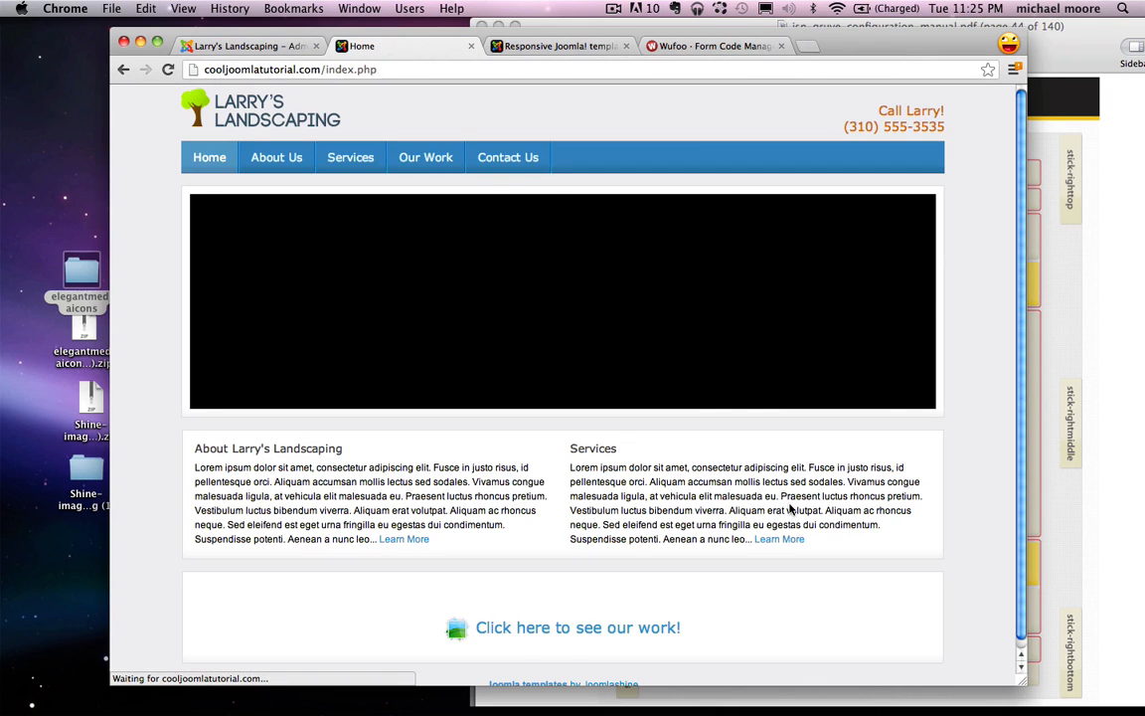